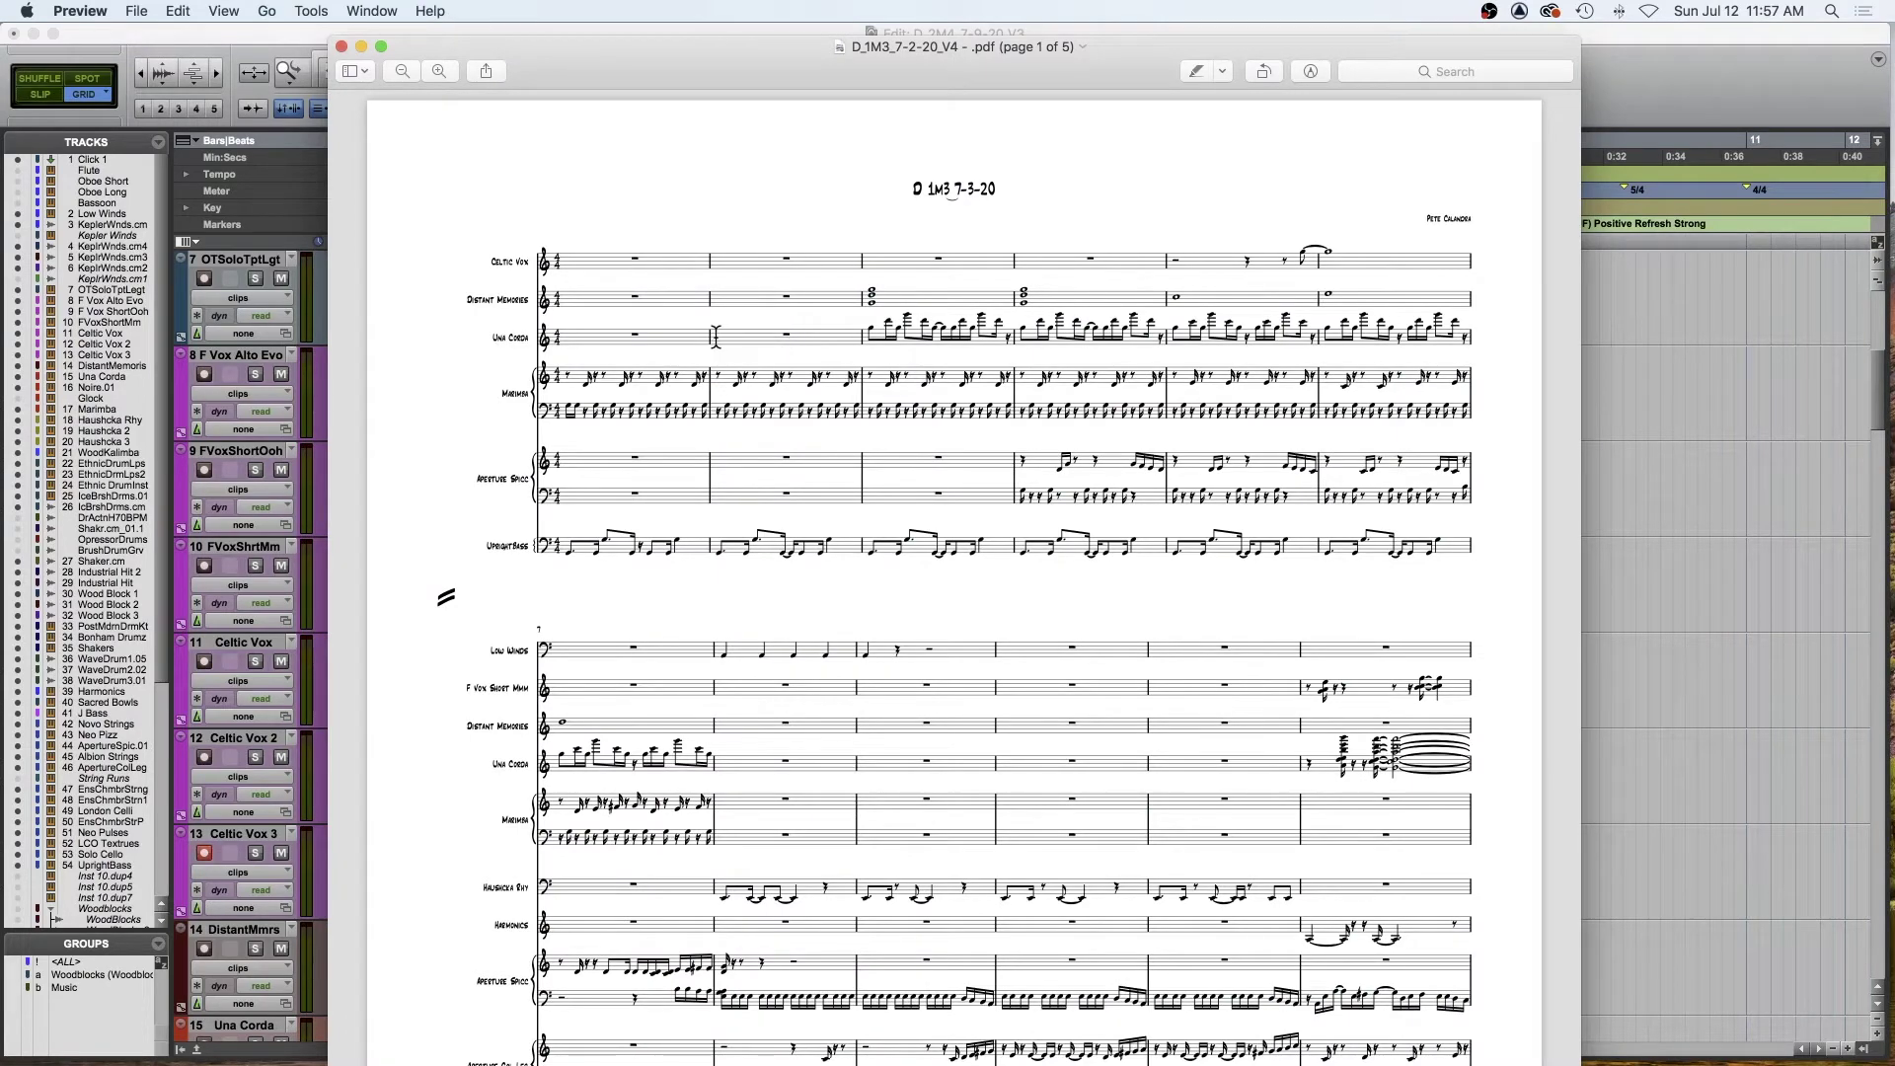
- Look through the D 1M3 score PDF from page 1 to page 3, examining the instrument parts
{"action": "scroll", "coordinate": [717, 336], "scroll_direction": "down", "scroll_amount": 10}
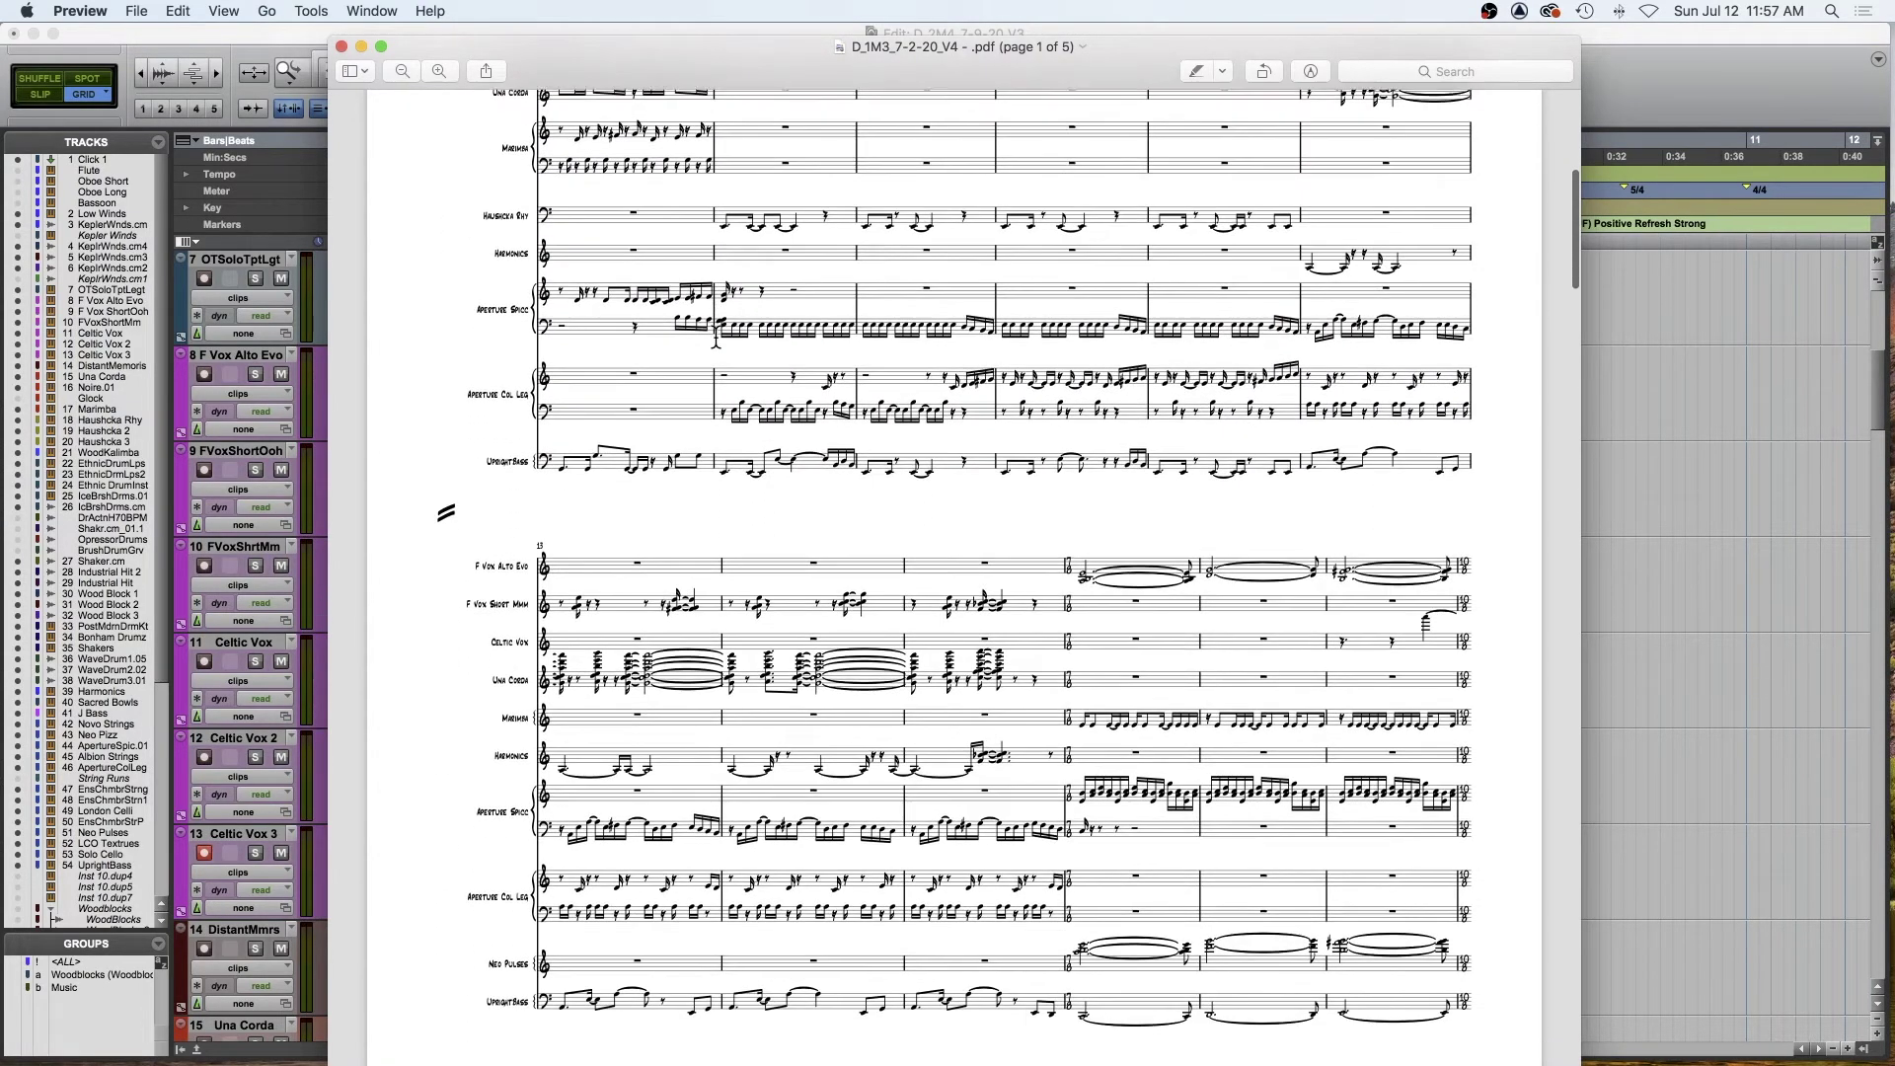
{"action": "scroll", "coordinate": [716, 336], "scroll_direction": "down", "scroll_amount": 5}
{"action": "scroll", "coordinate": [716, 336], "scroll_direction": "down", "scroll_amount": 5}
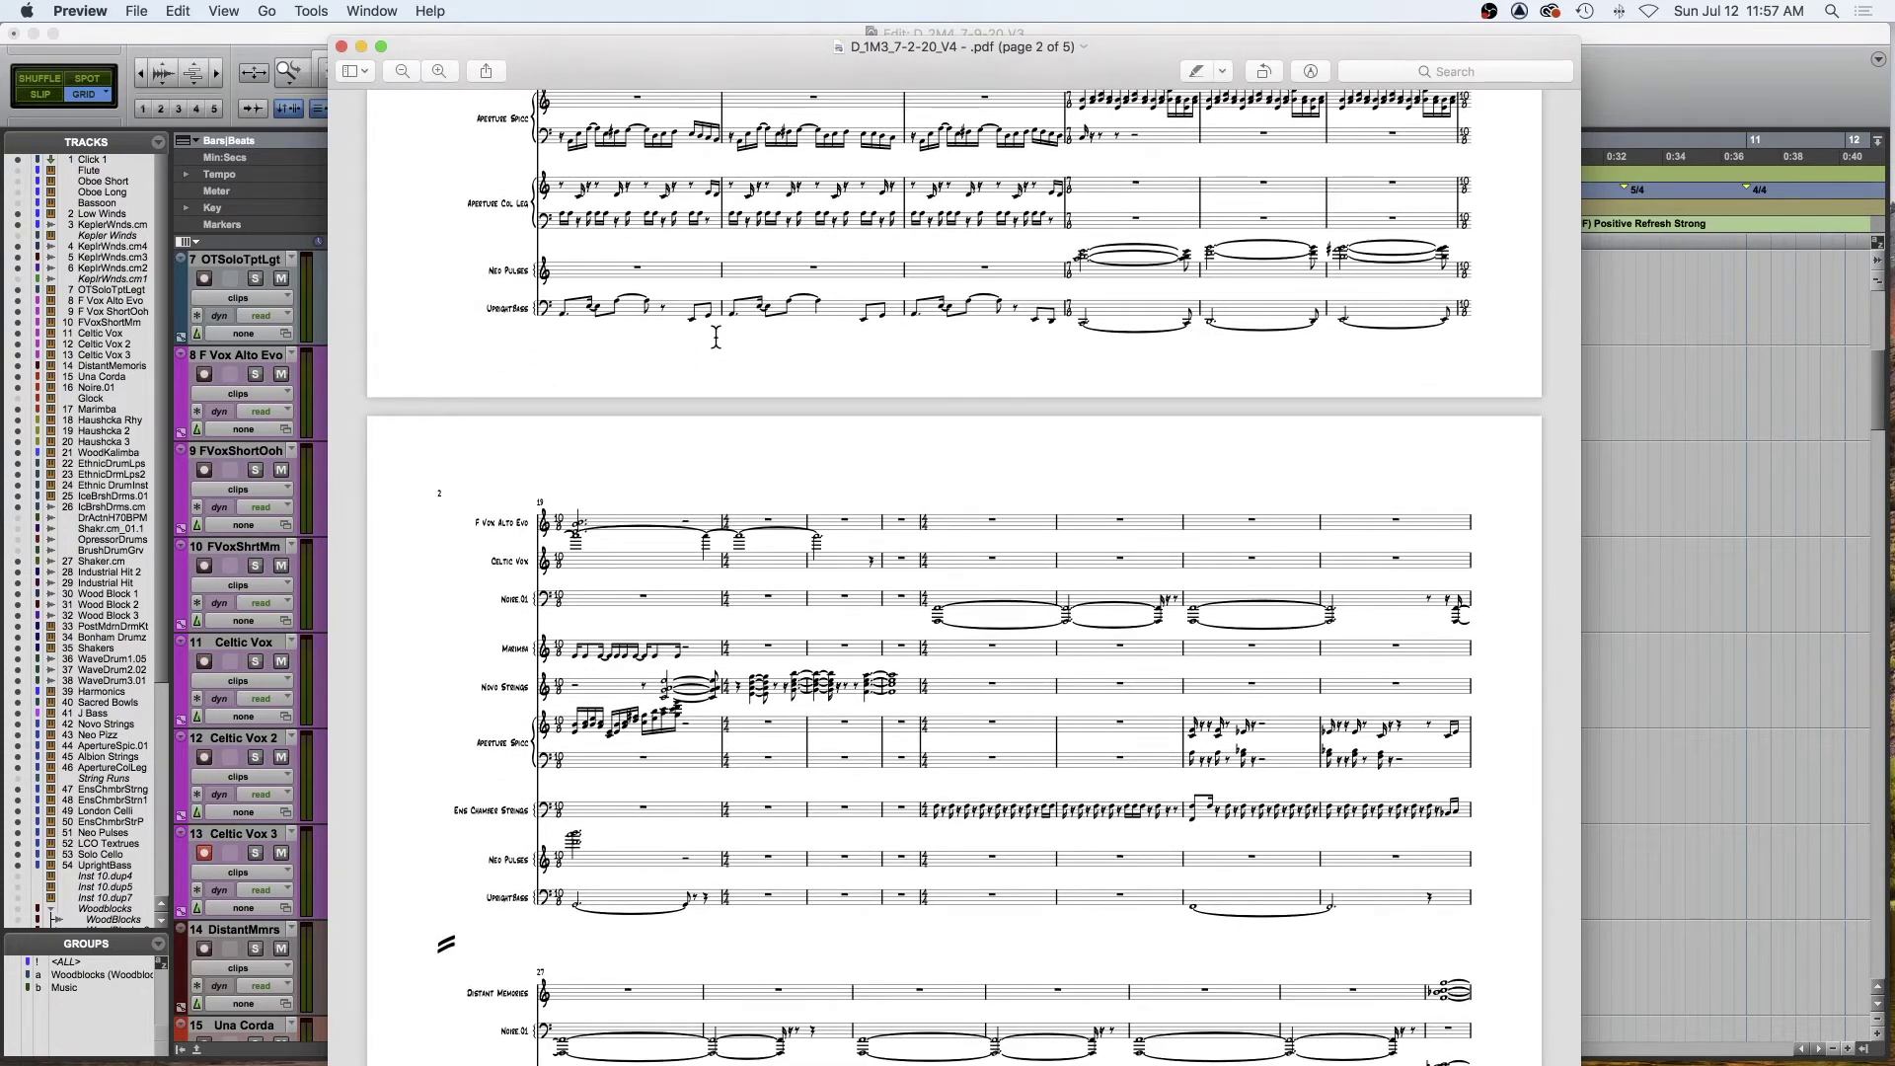
{"action": "scroll", "coordinate": [716, 336], "scroll_direction": "down", "scroll_amount": 1}
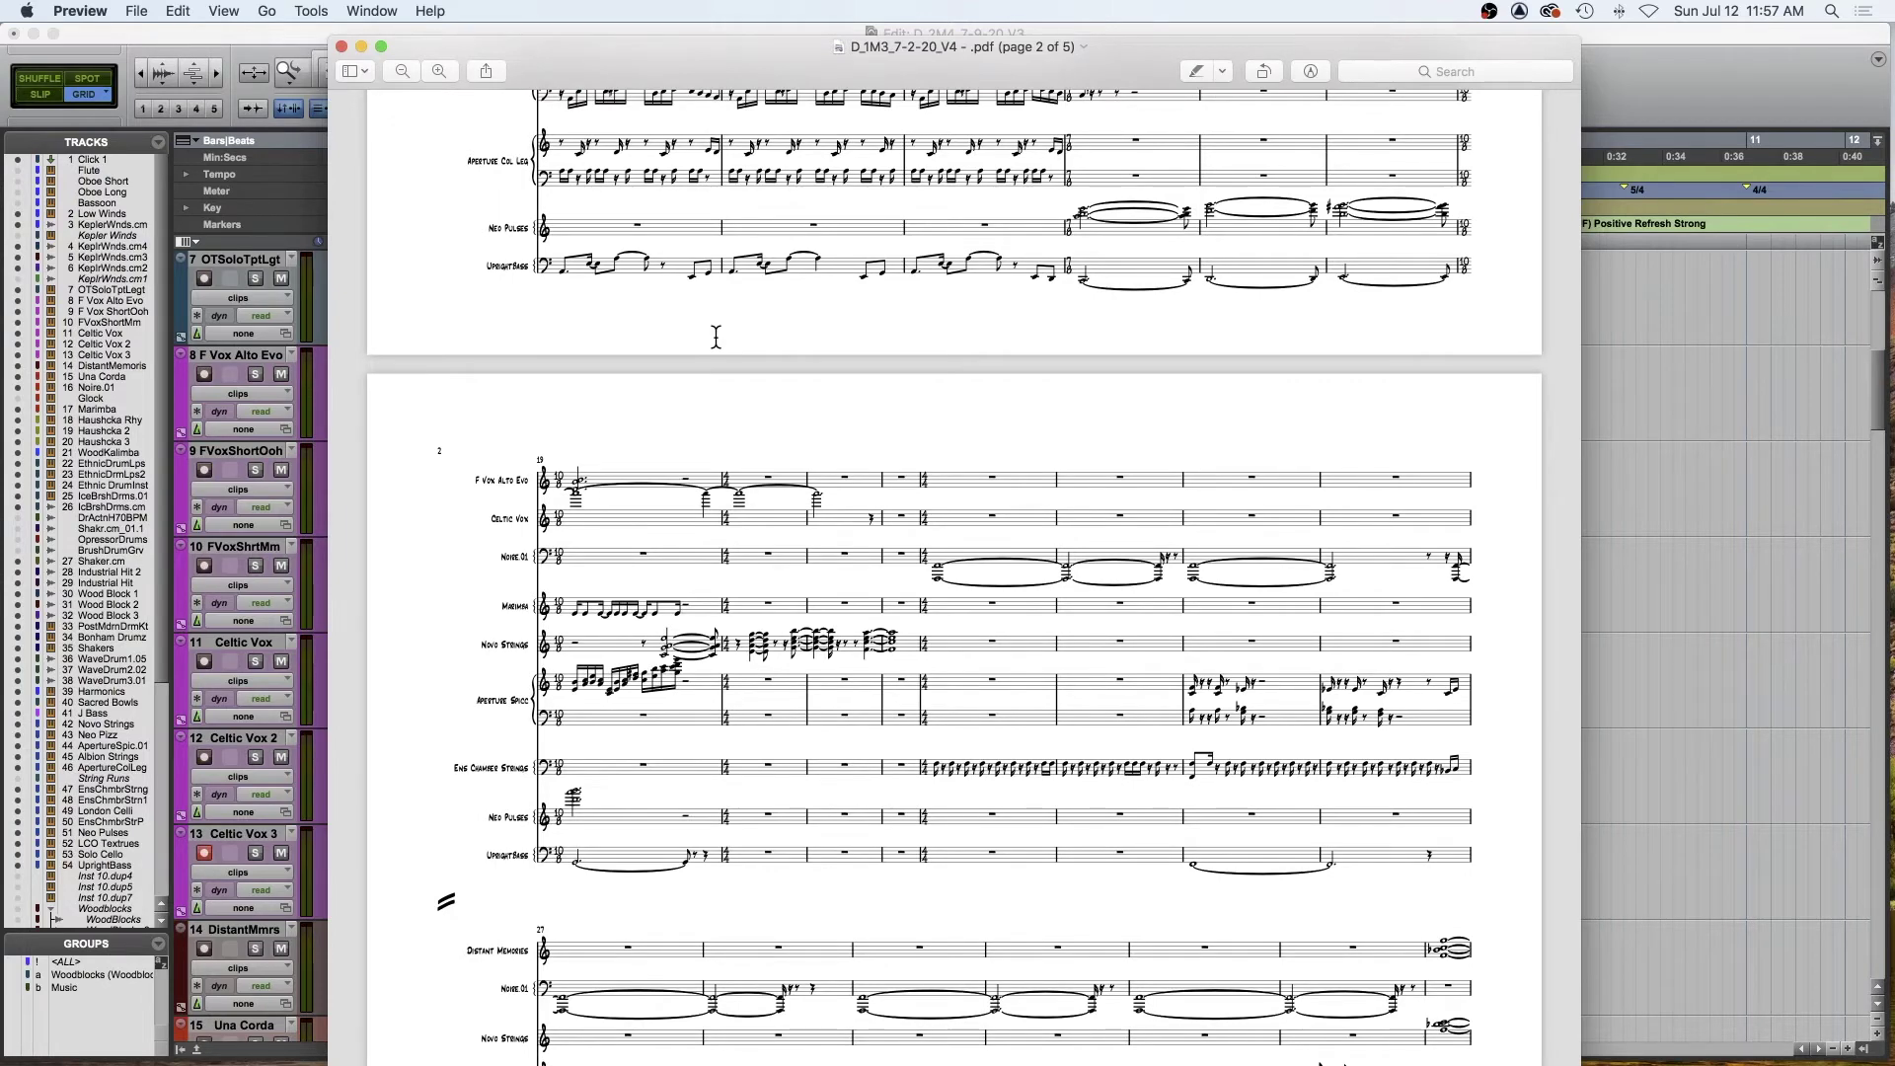
{"action": "scroll", "coordinate": [717, 336], "scroll_direction": "down", "scroll_amount": 5}
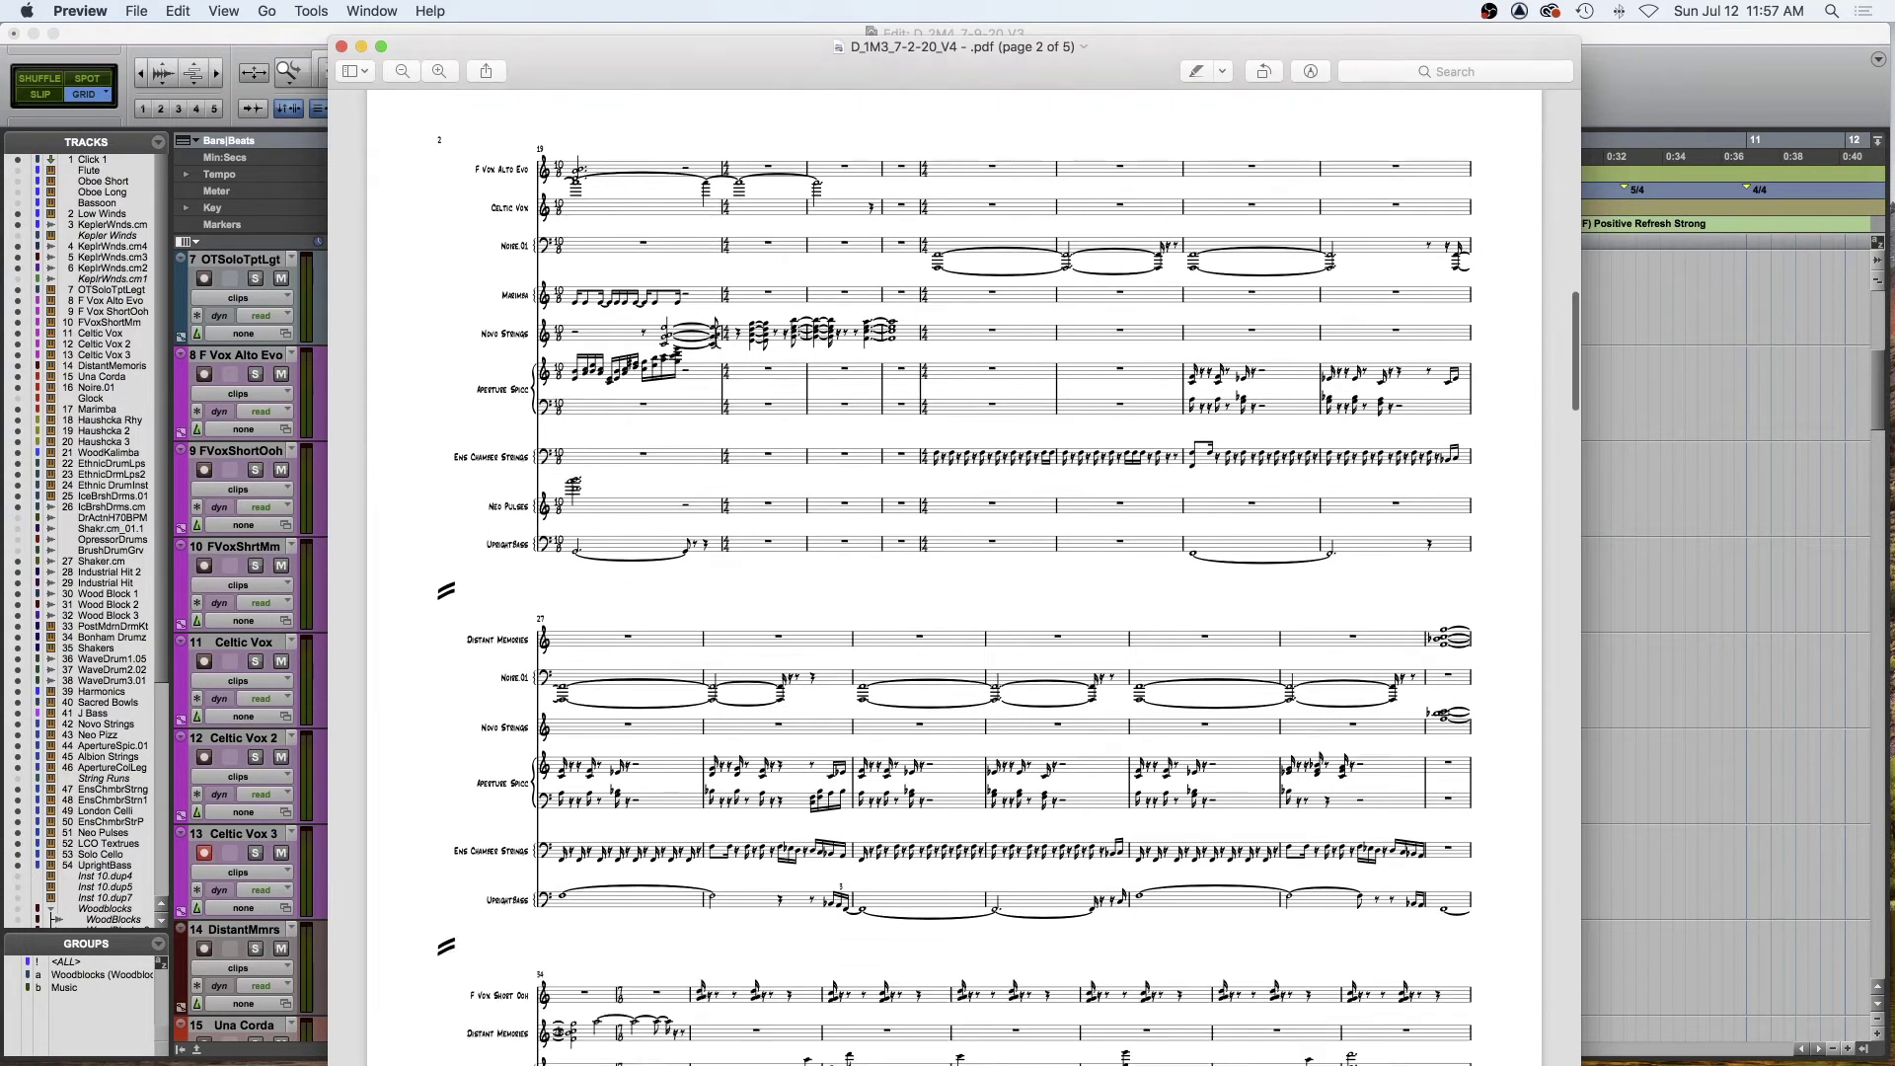
{"action": "scroll", "coordinate": [716, 336], "scroll_direction": "down", "scroll_amount": 6}
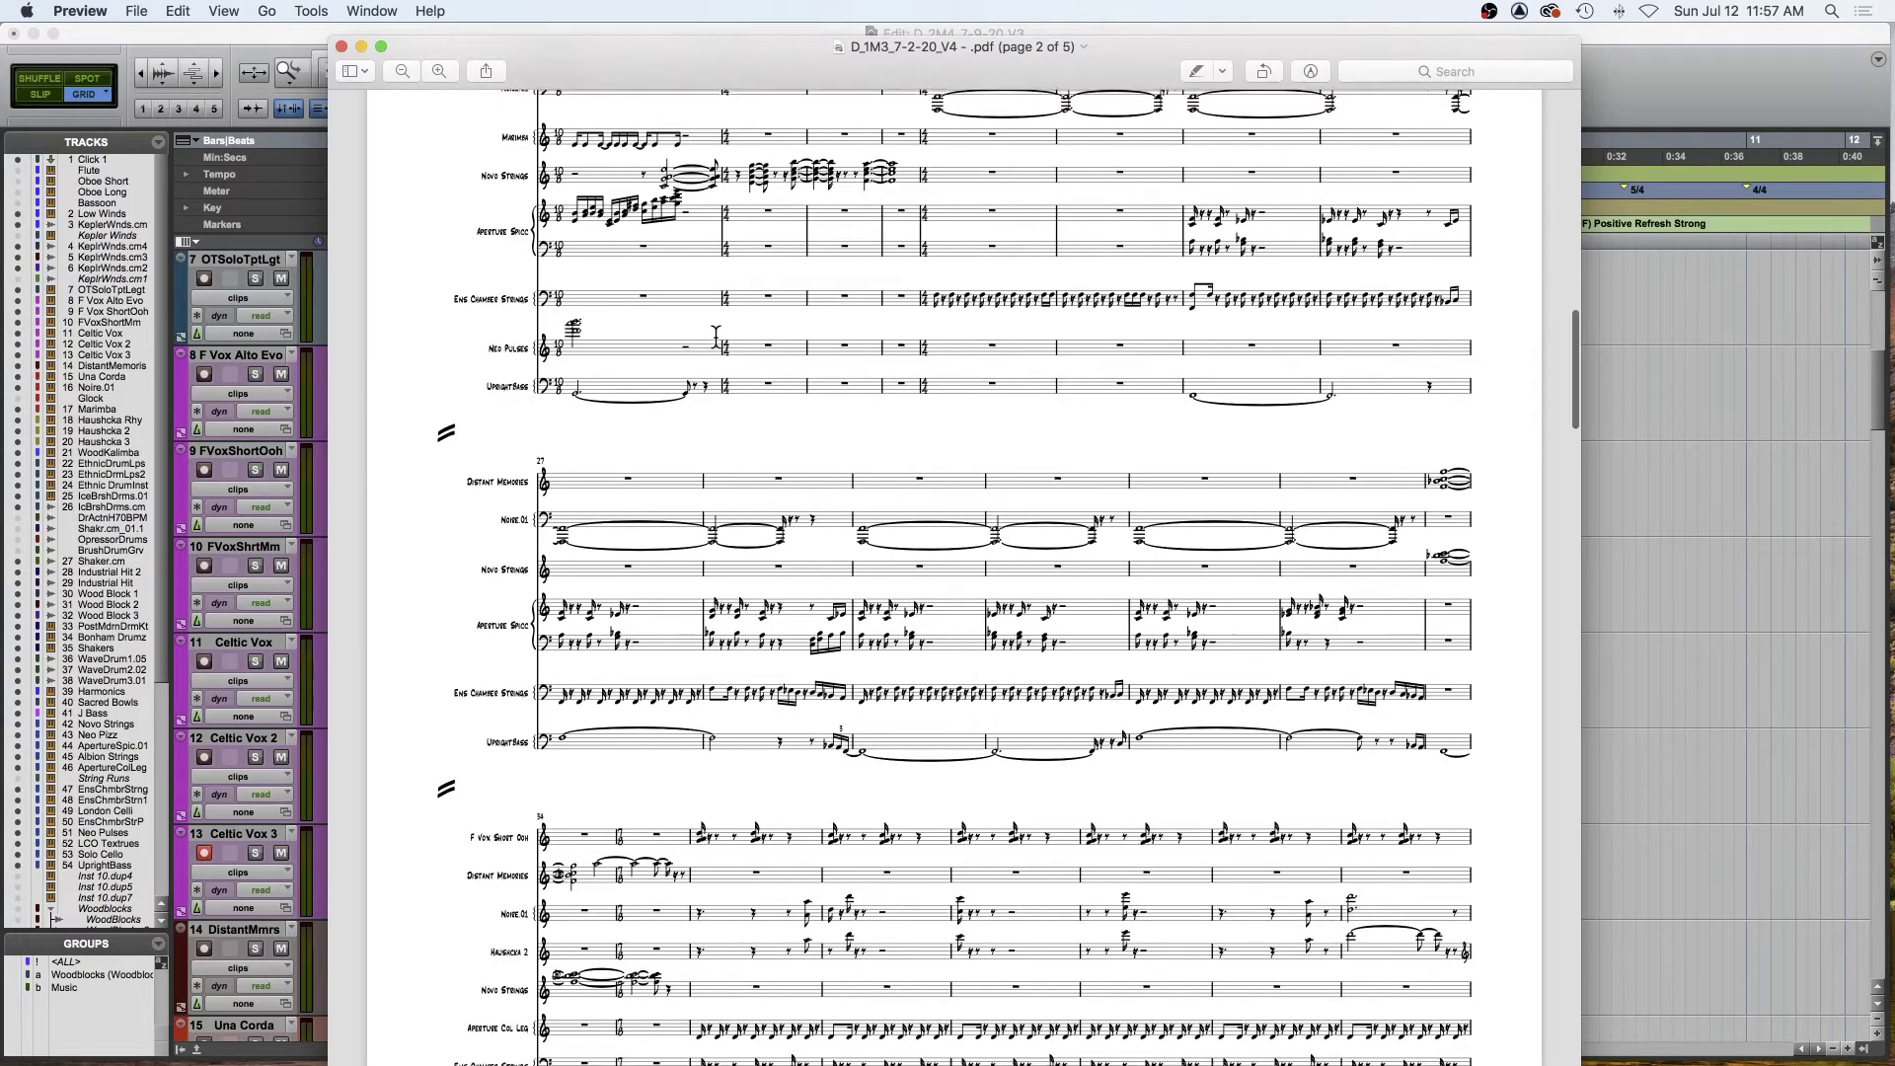
{"action": "scroll", "coordinate": [717, 337], "scroll_direction": "down", "scroll_amount": 3}
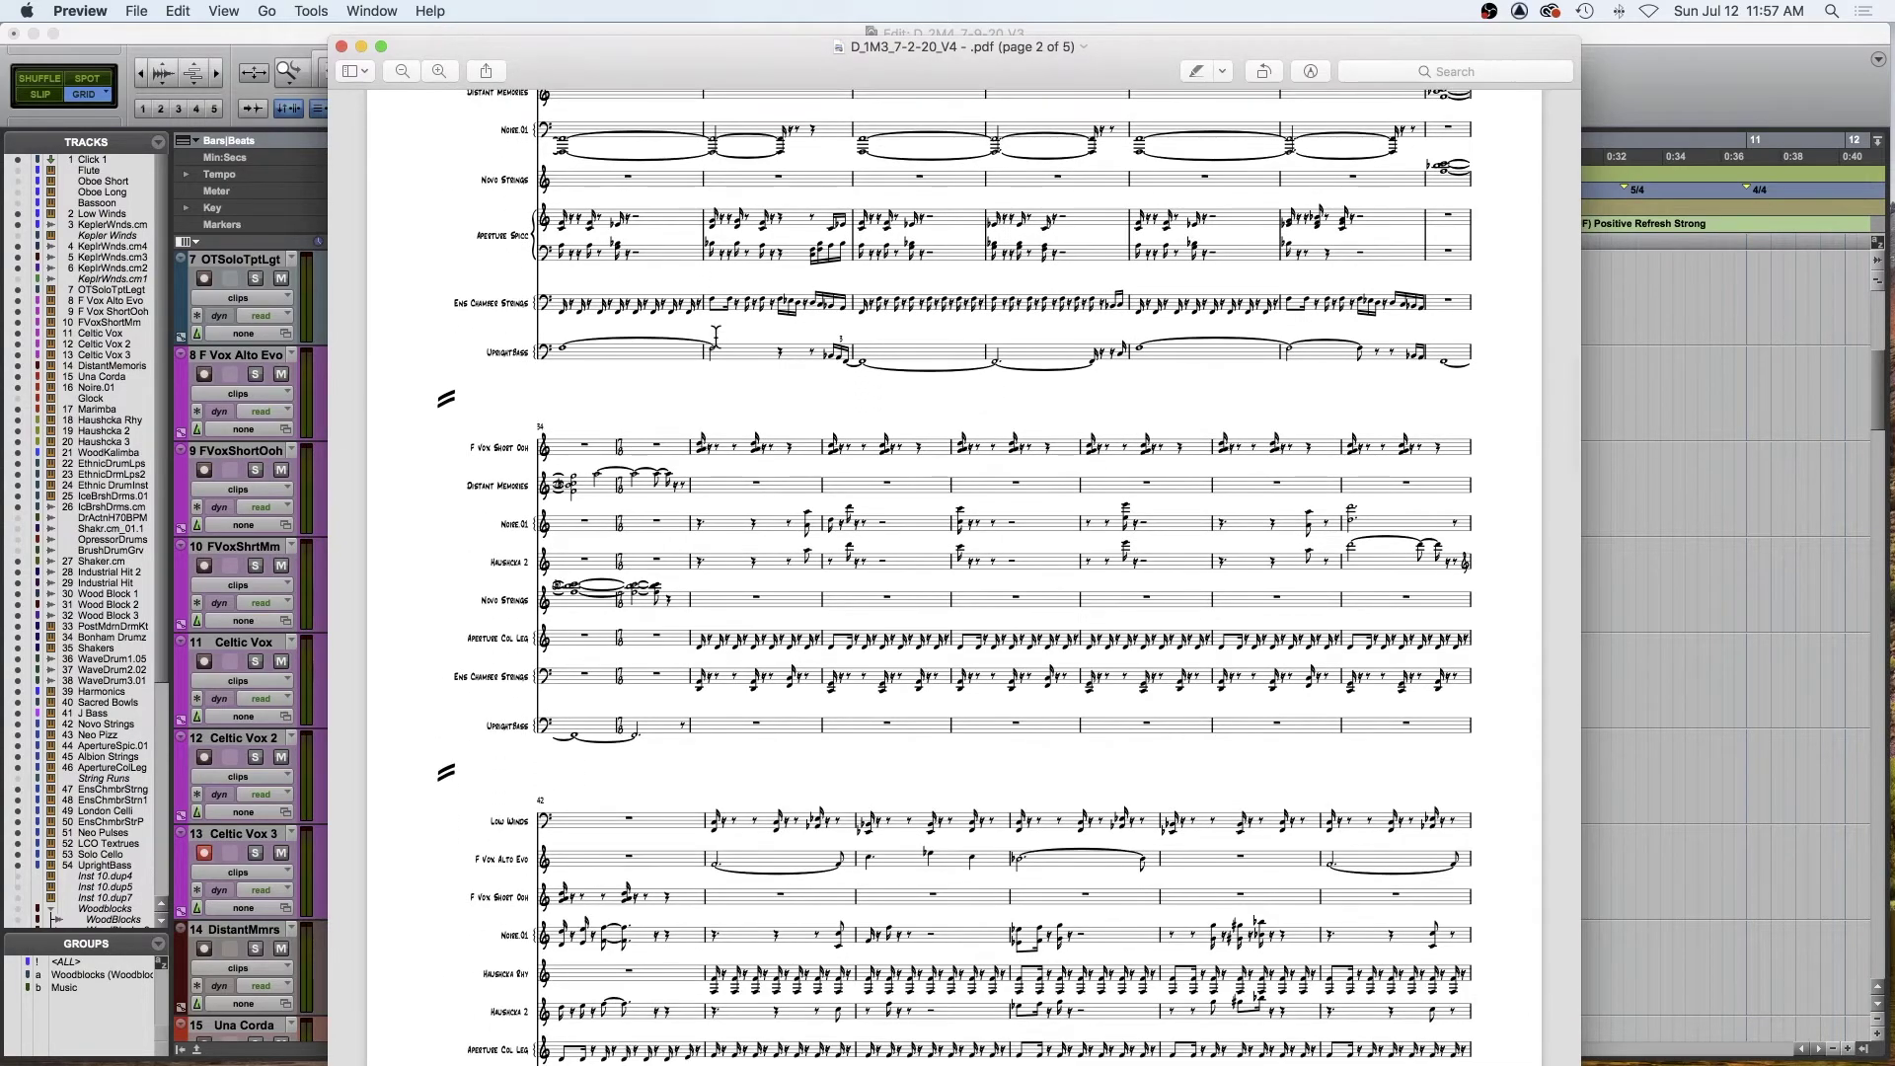
{"action": "scroll", "coordinate": [717, 337], "scroll_direction": "down", "scroll_amount": 12}
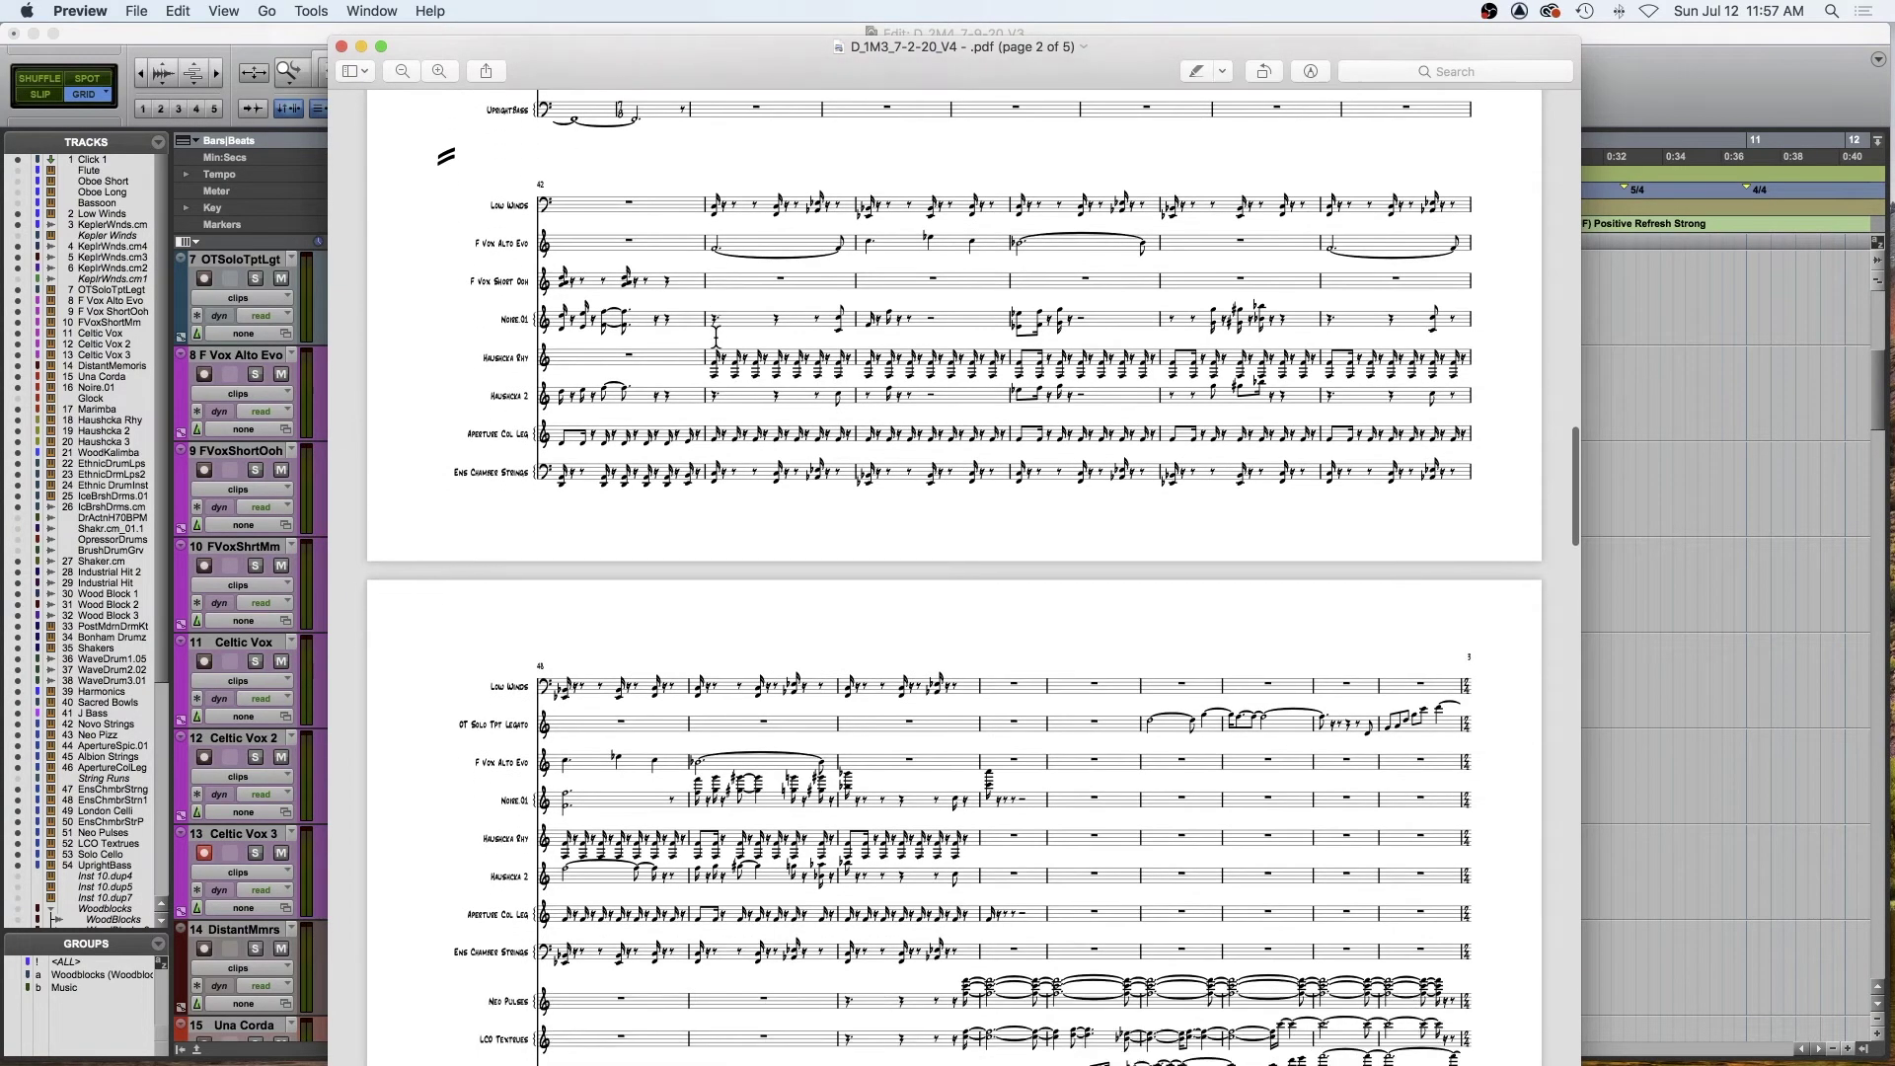
{"action": "scroll", "coordinate": [717, 337], "scroll_direction": "down", "scroll_amount": 11}
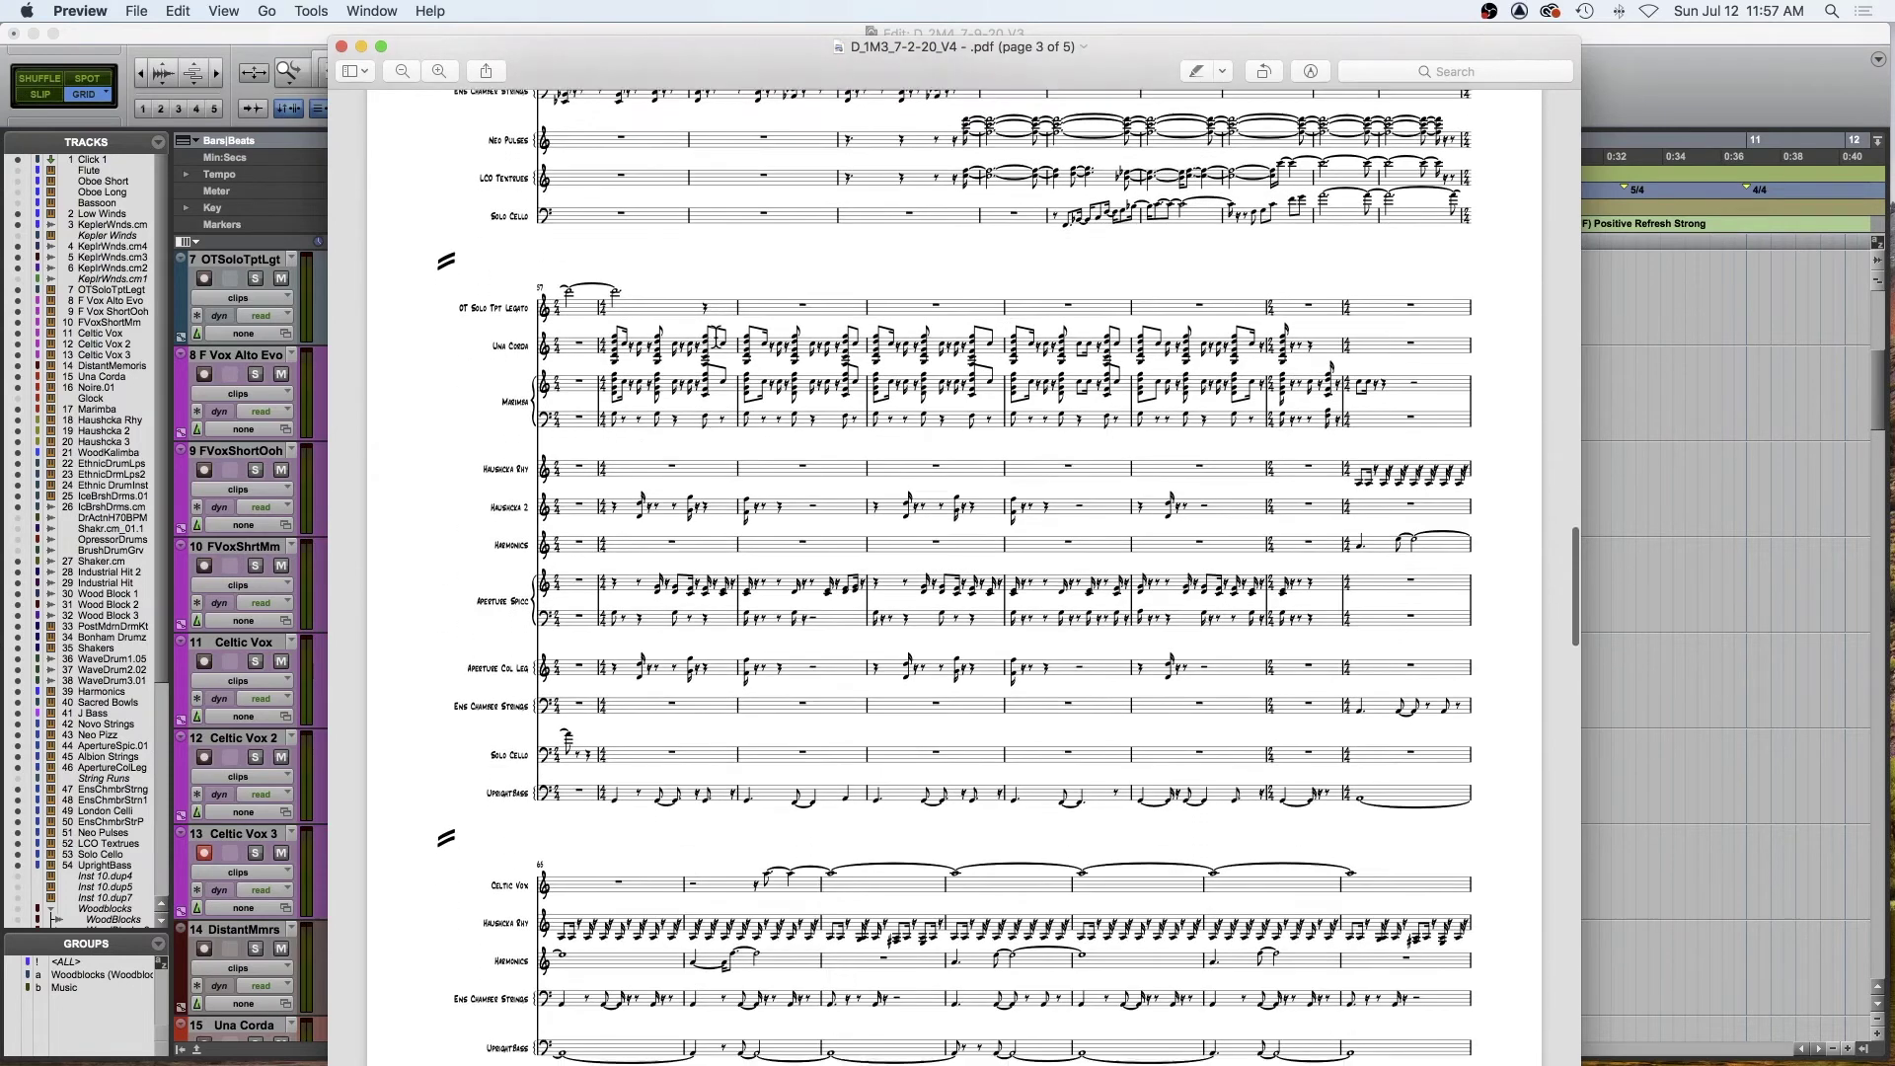
- Switch to Pro Tools and audition the Celtic Vox 3 track in solo, checking its Kontakt instrument
{"action": "key", "text": "super+Tab"}
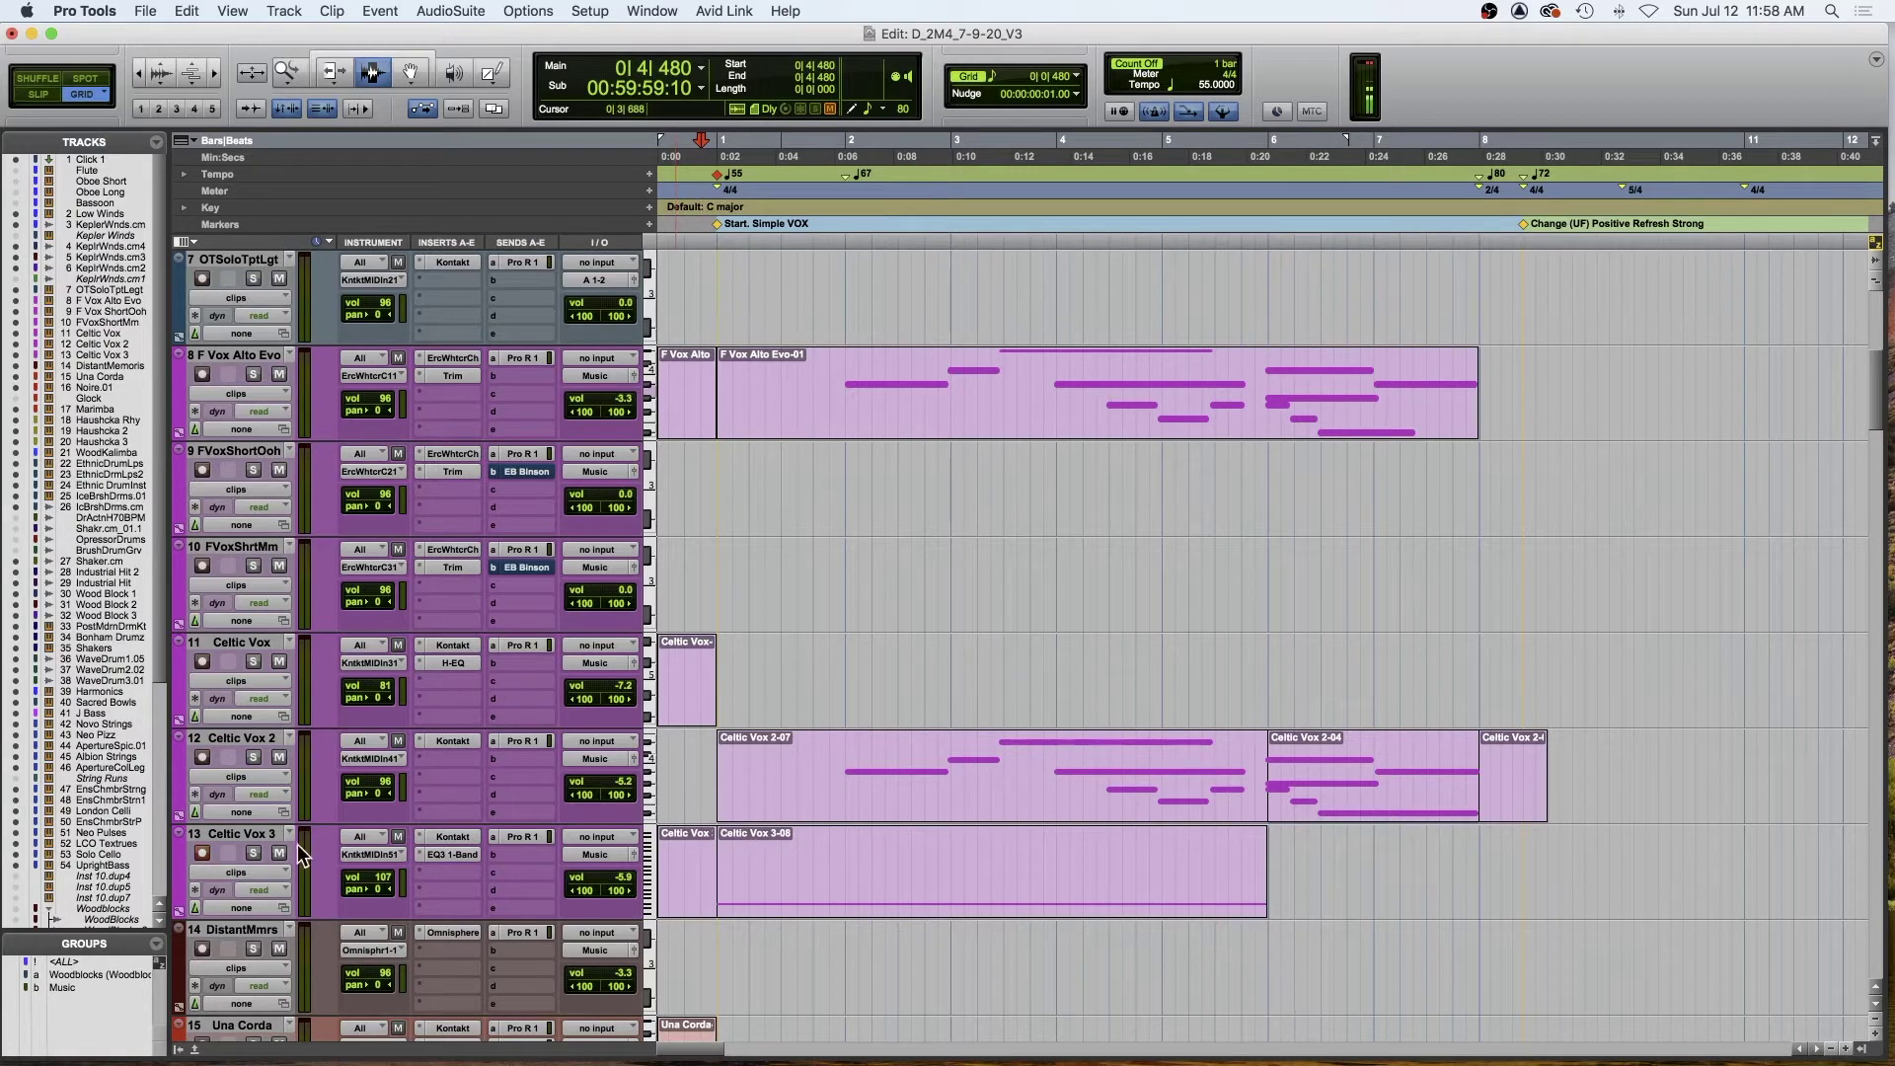
{"action": "left_click", "coordinate": [254, 856]}
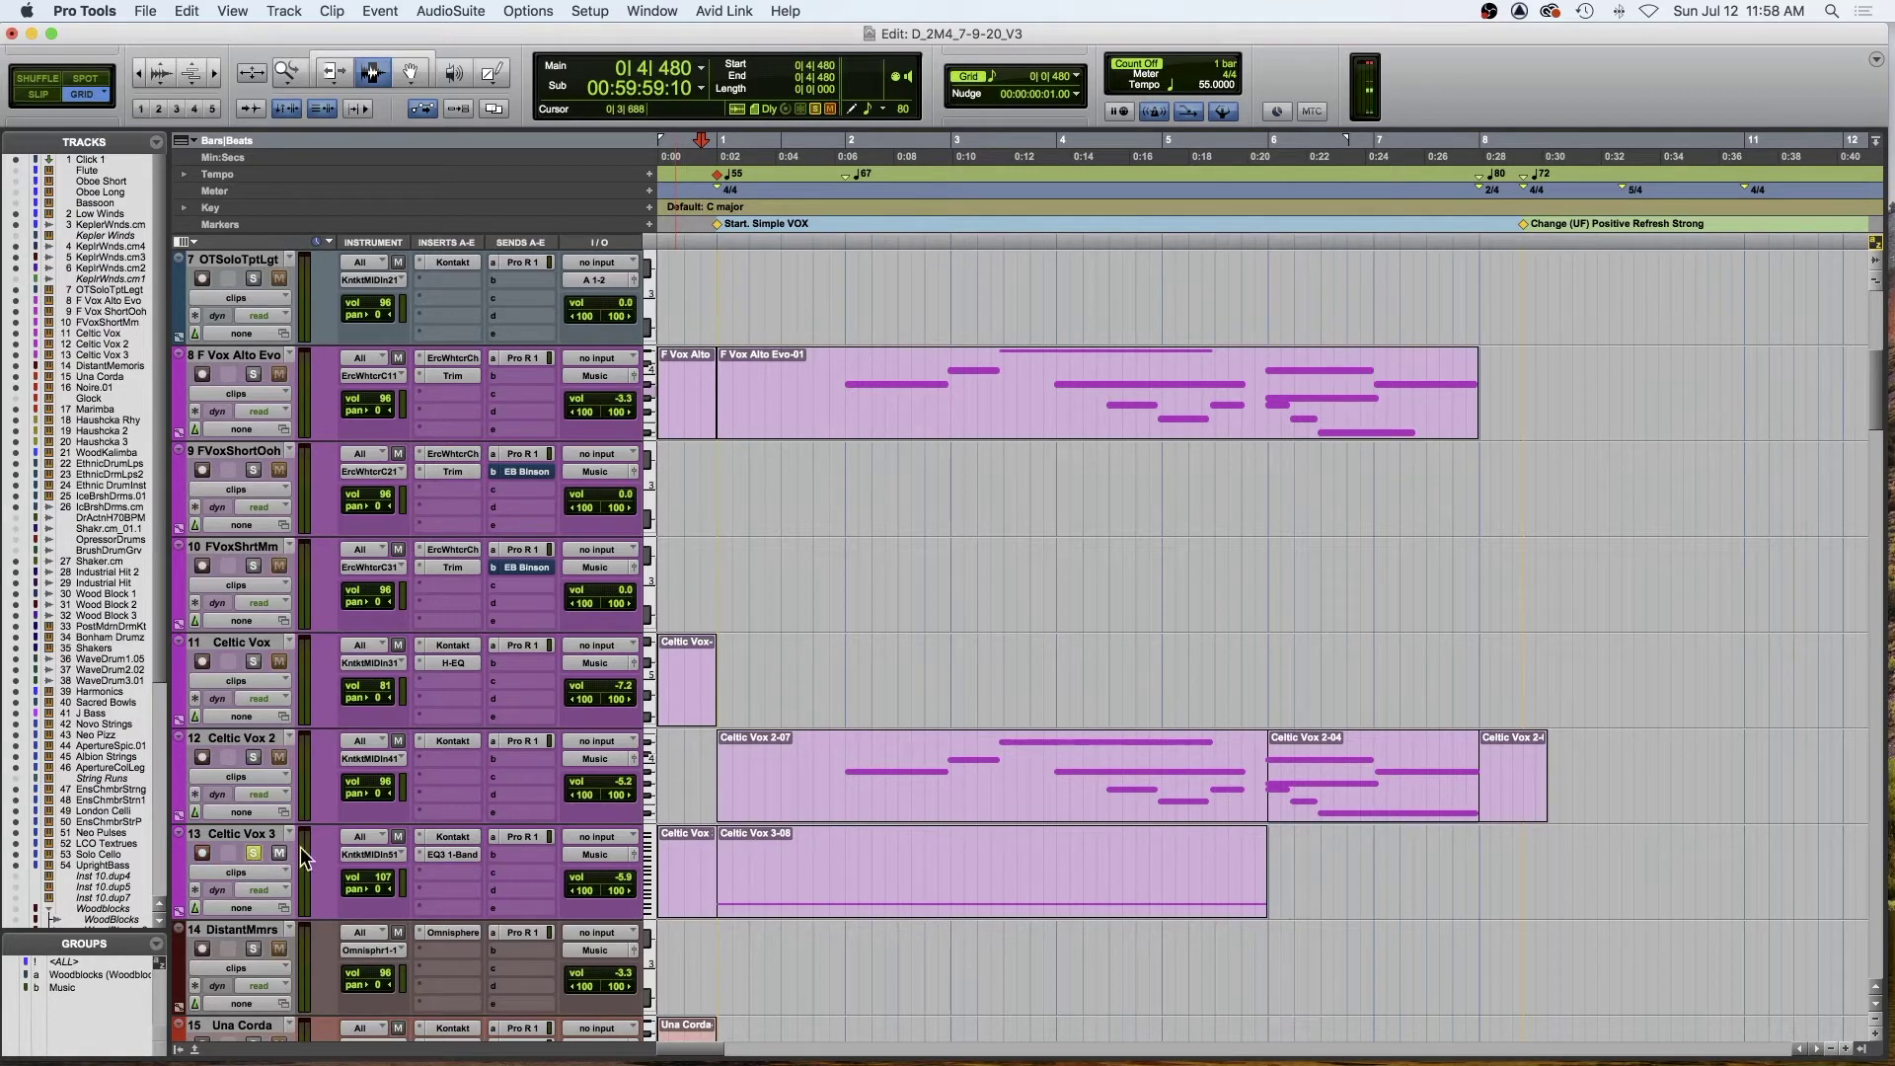
{"action": "left_click", "coordinate": [438, 838]}
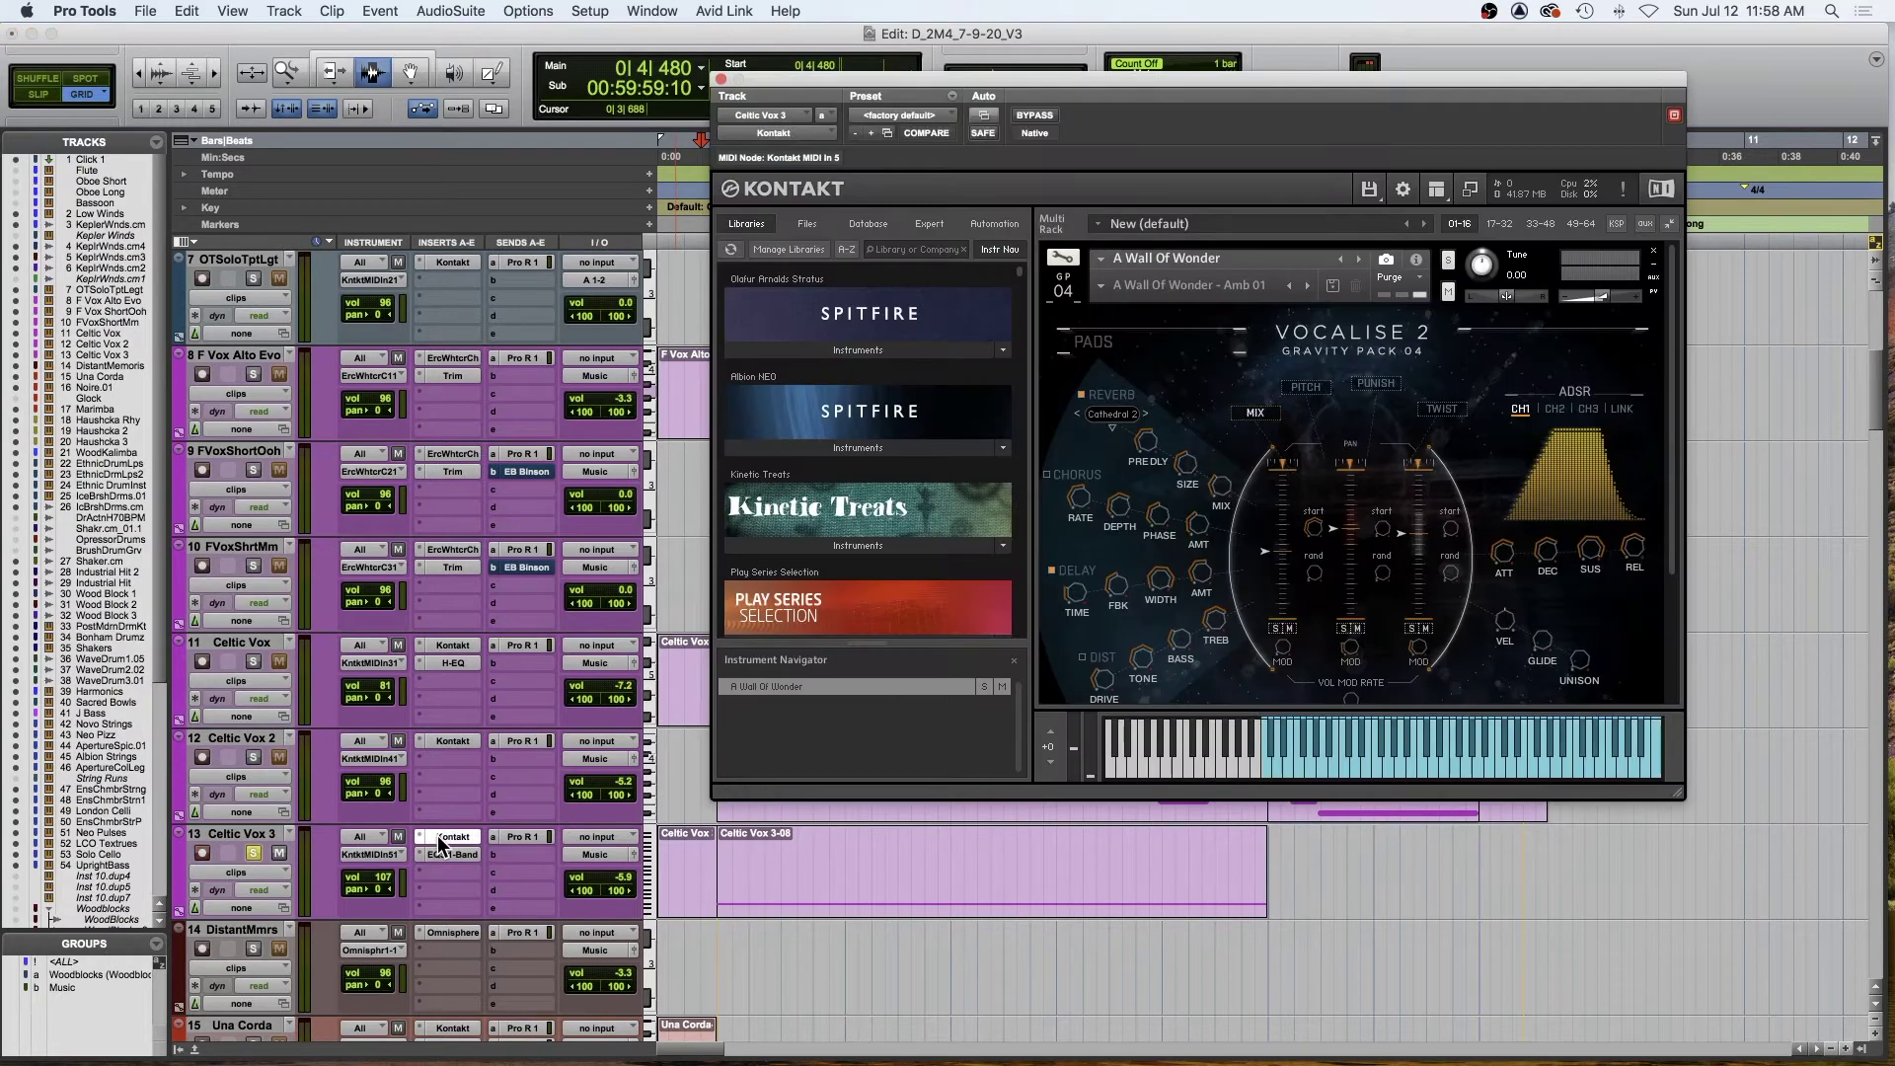
{"action": "left_click", "coordinate": [719, 79]}
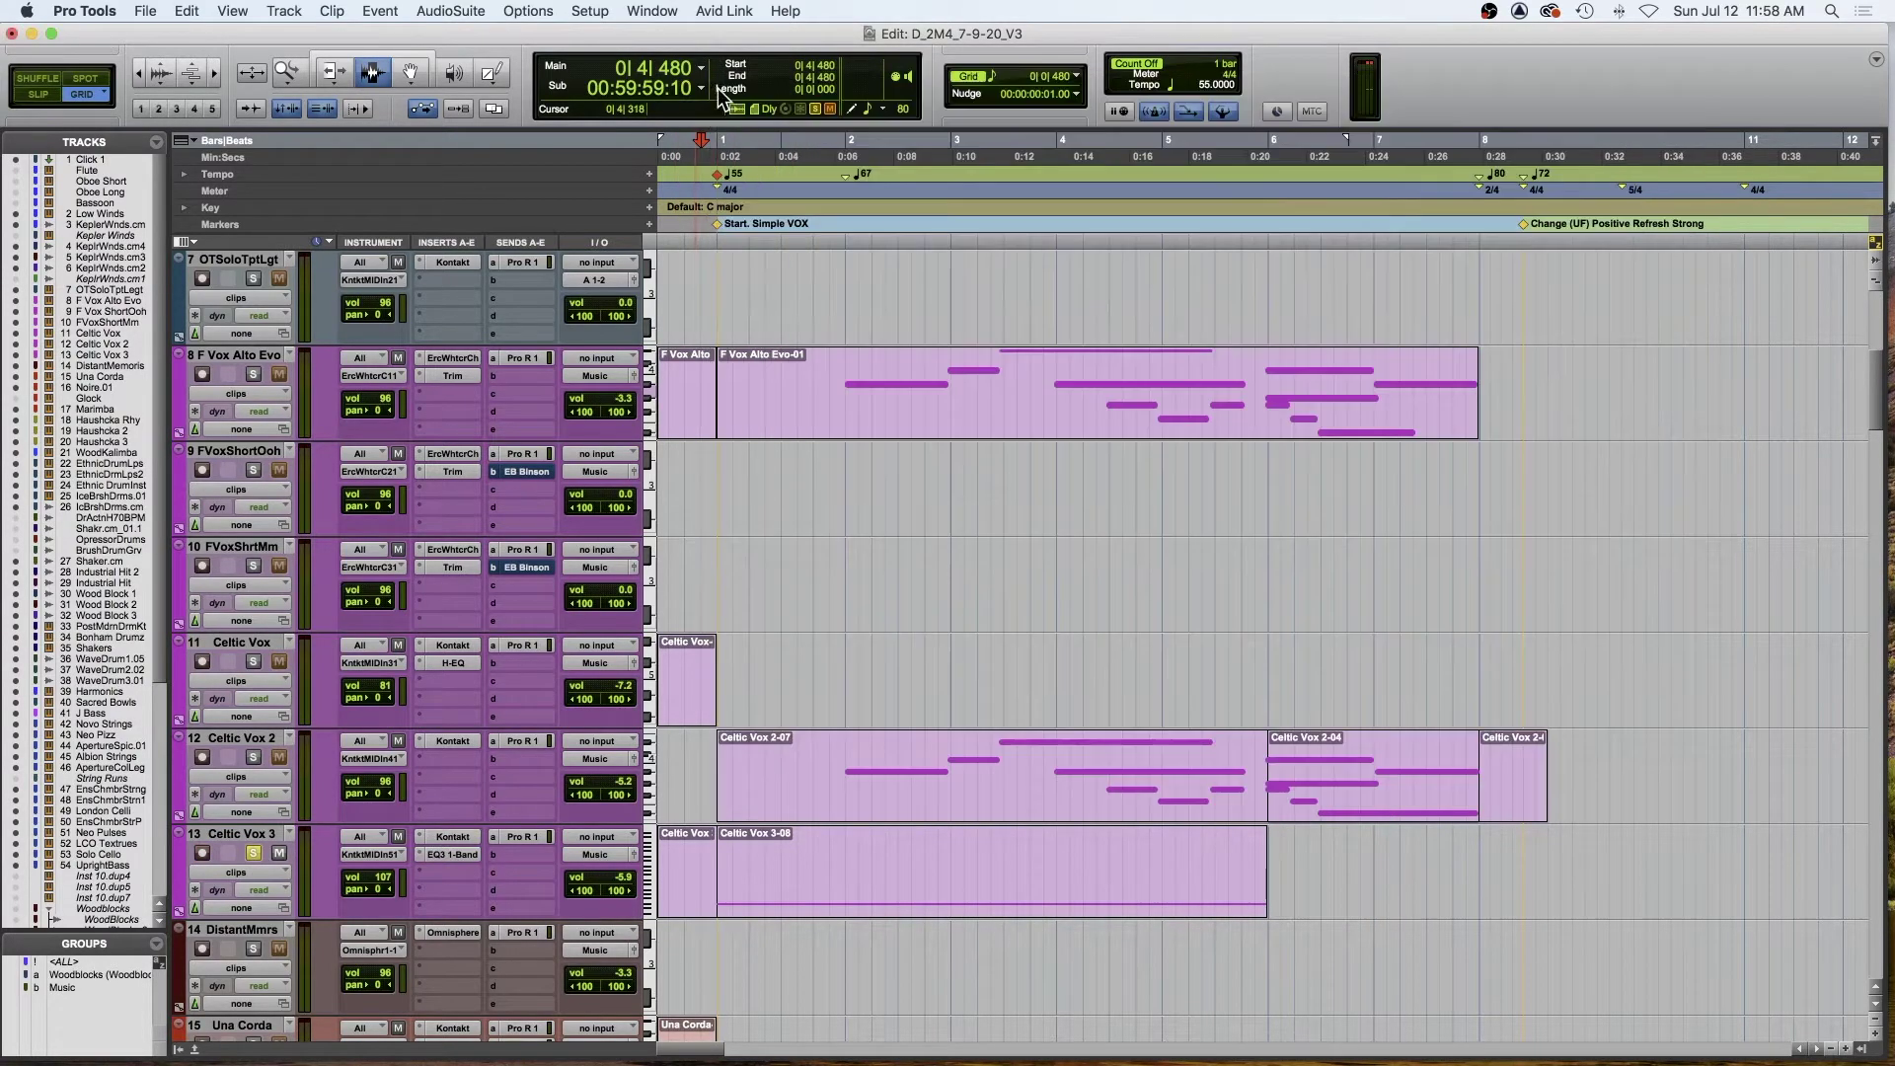
{"action": "key", "text": "space"}
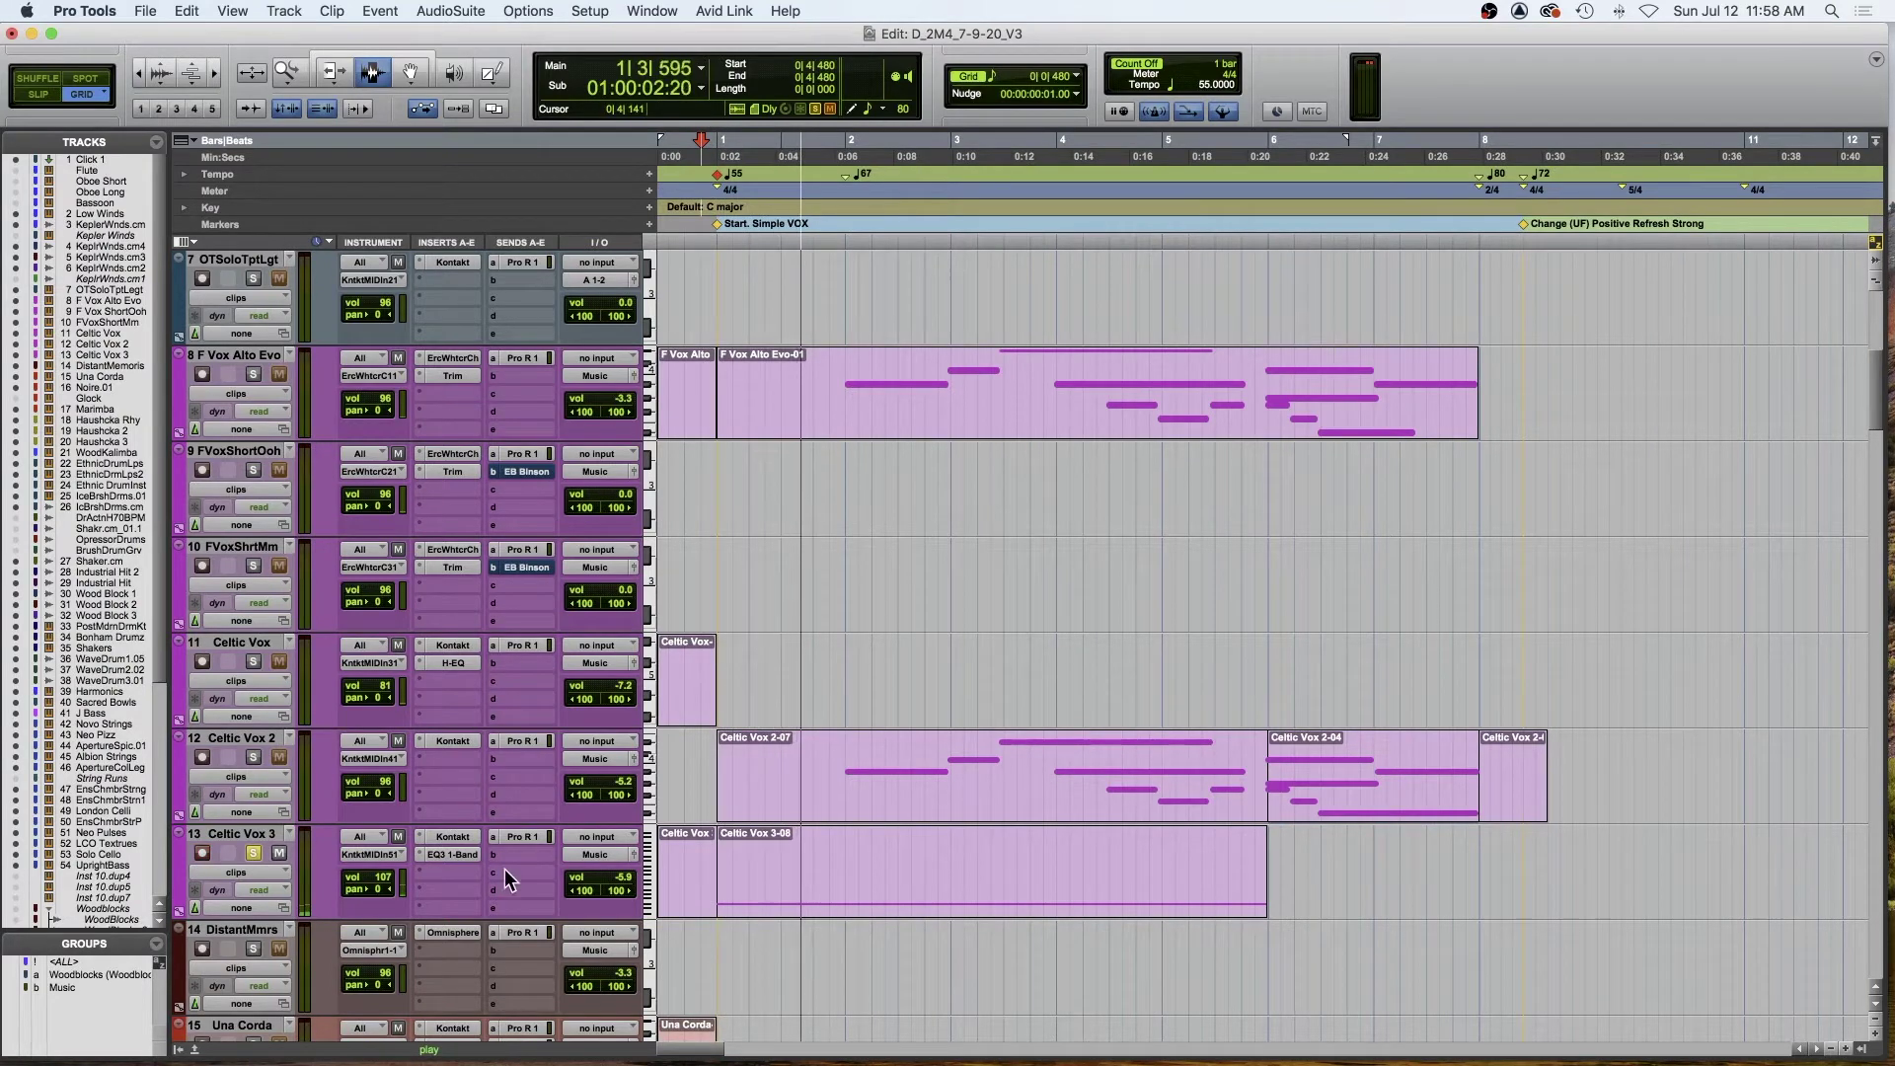
{"action": "key", "text": "space"}
- Open the EQ3 1-Band plug-in on Celtic Vox 3, play the track with the EQ bypassed, and re-enable the EQ
{"action": "left_click", "coordinate": [453, 852]}
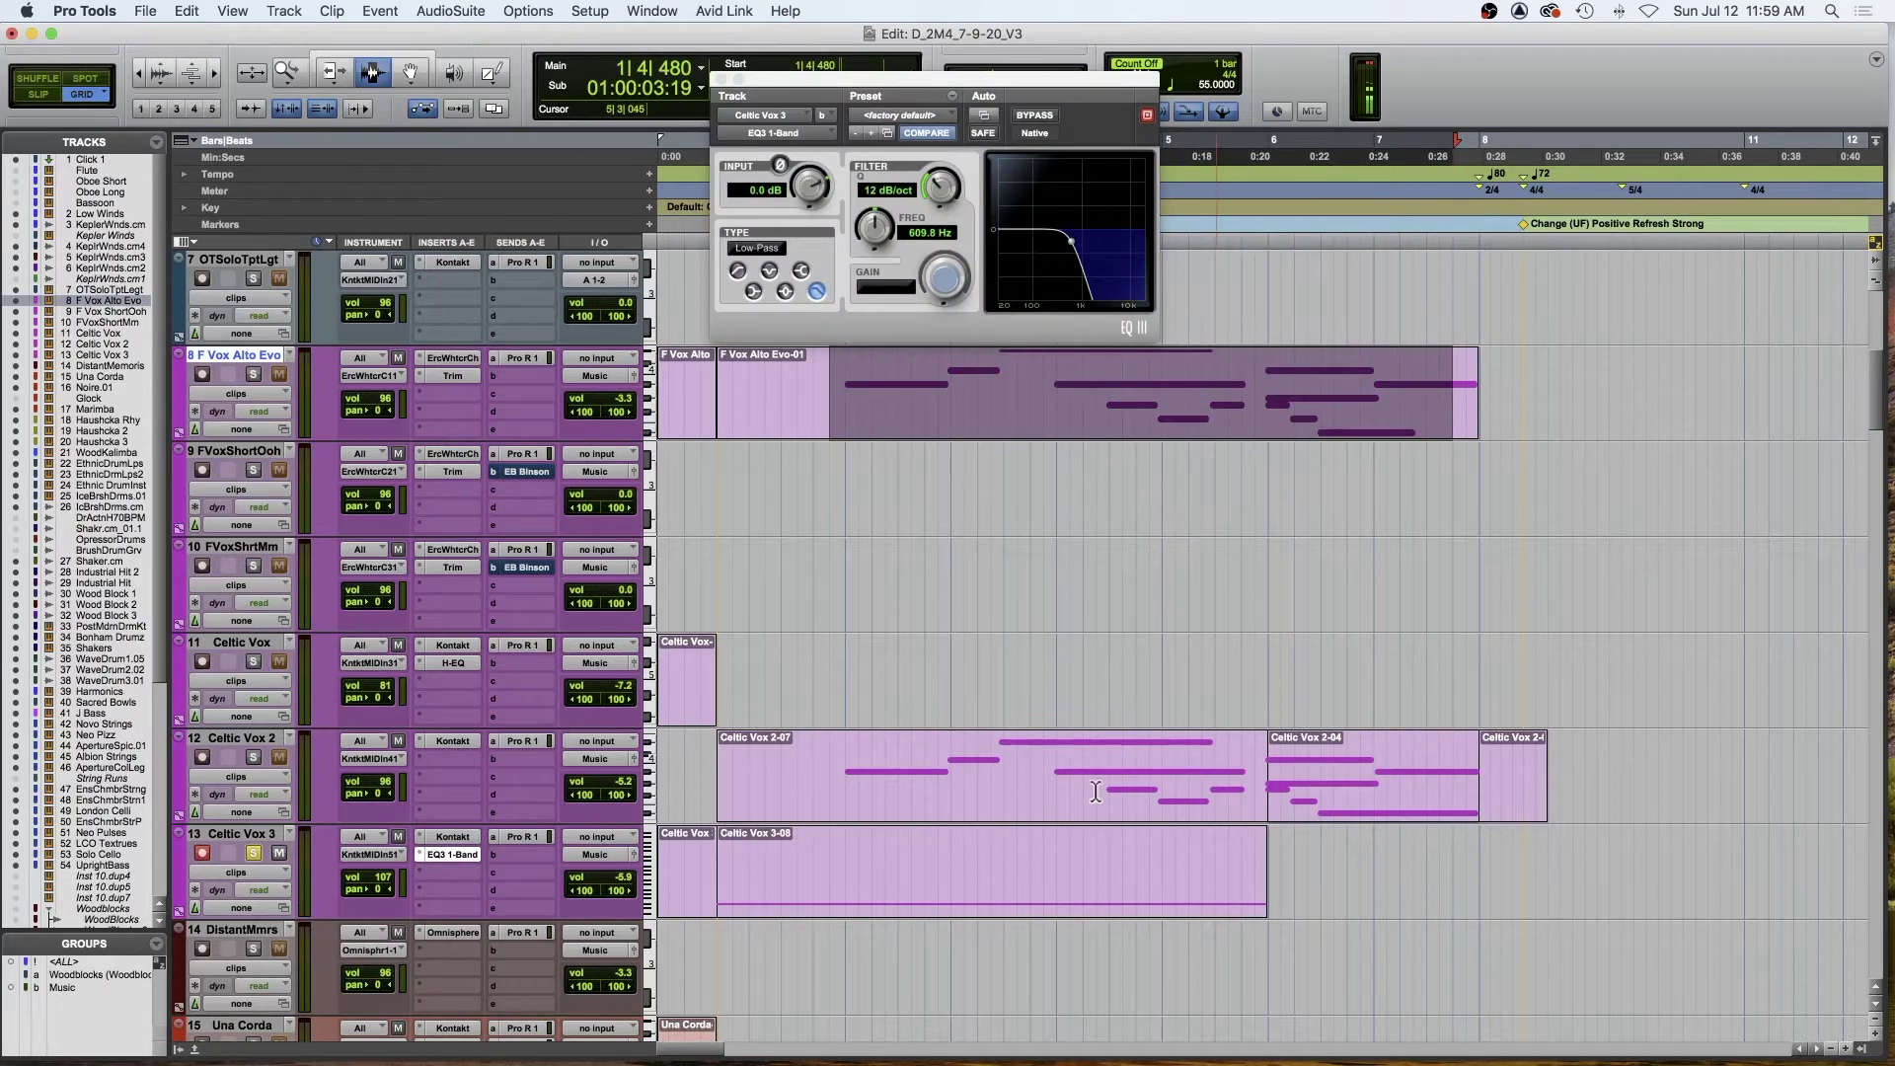
{"action": "left_click_drag", "start_coordinate": [849, 783], "coordinate": [1557, 779]}
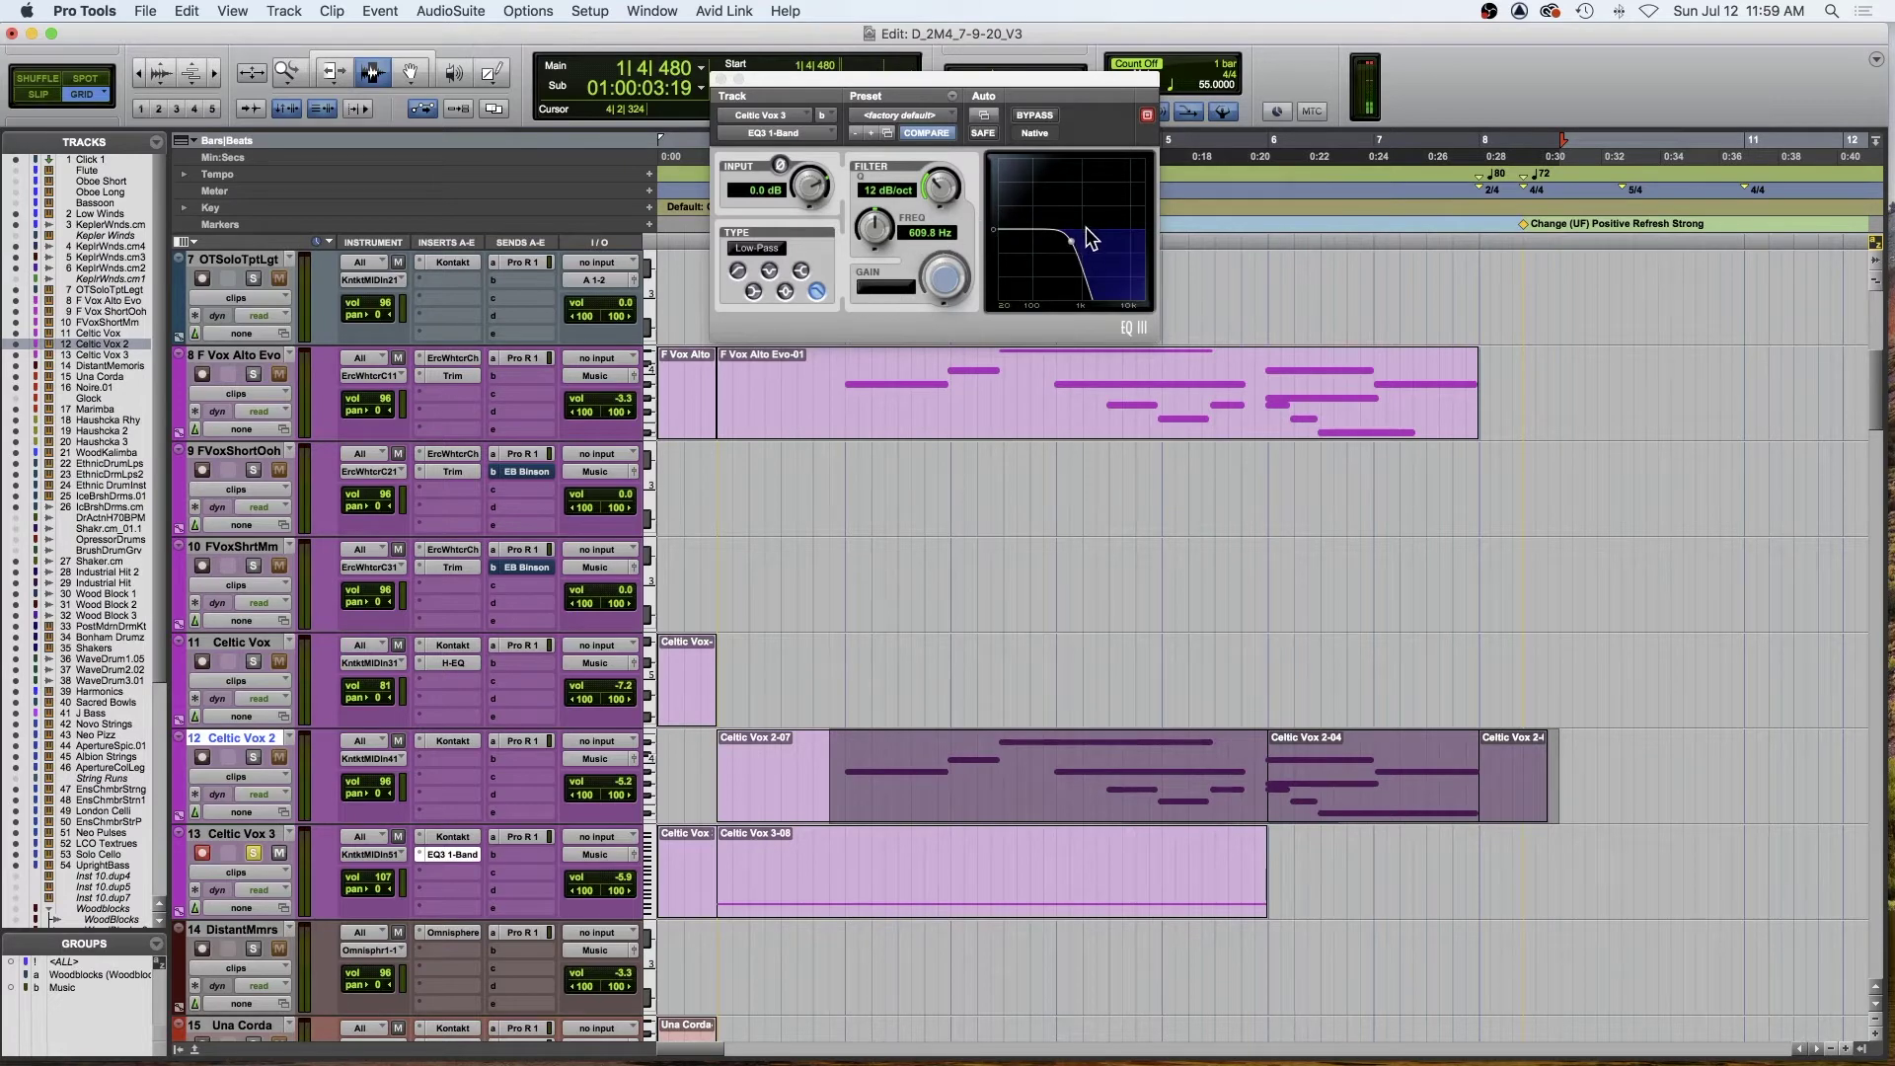
{"action": "left_click", "coordinate": [1041, 119]}
{"action": "left_click", "coordinate": [709, 869]}
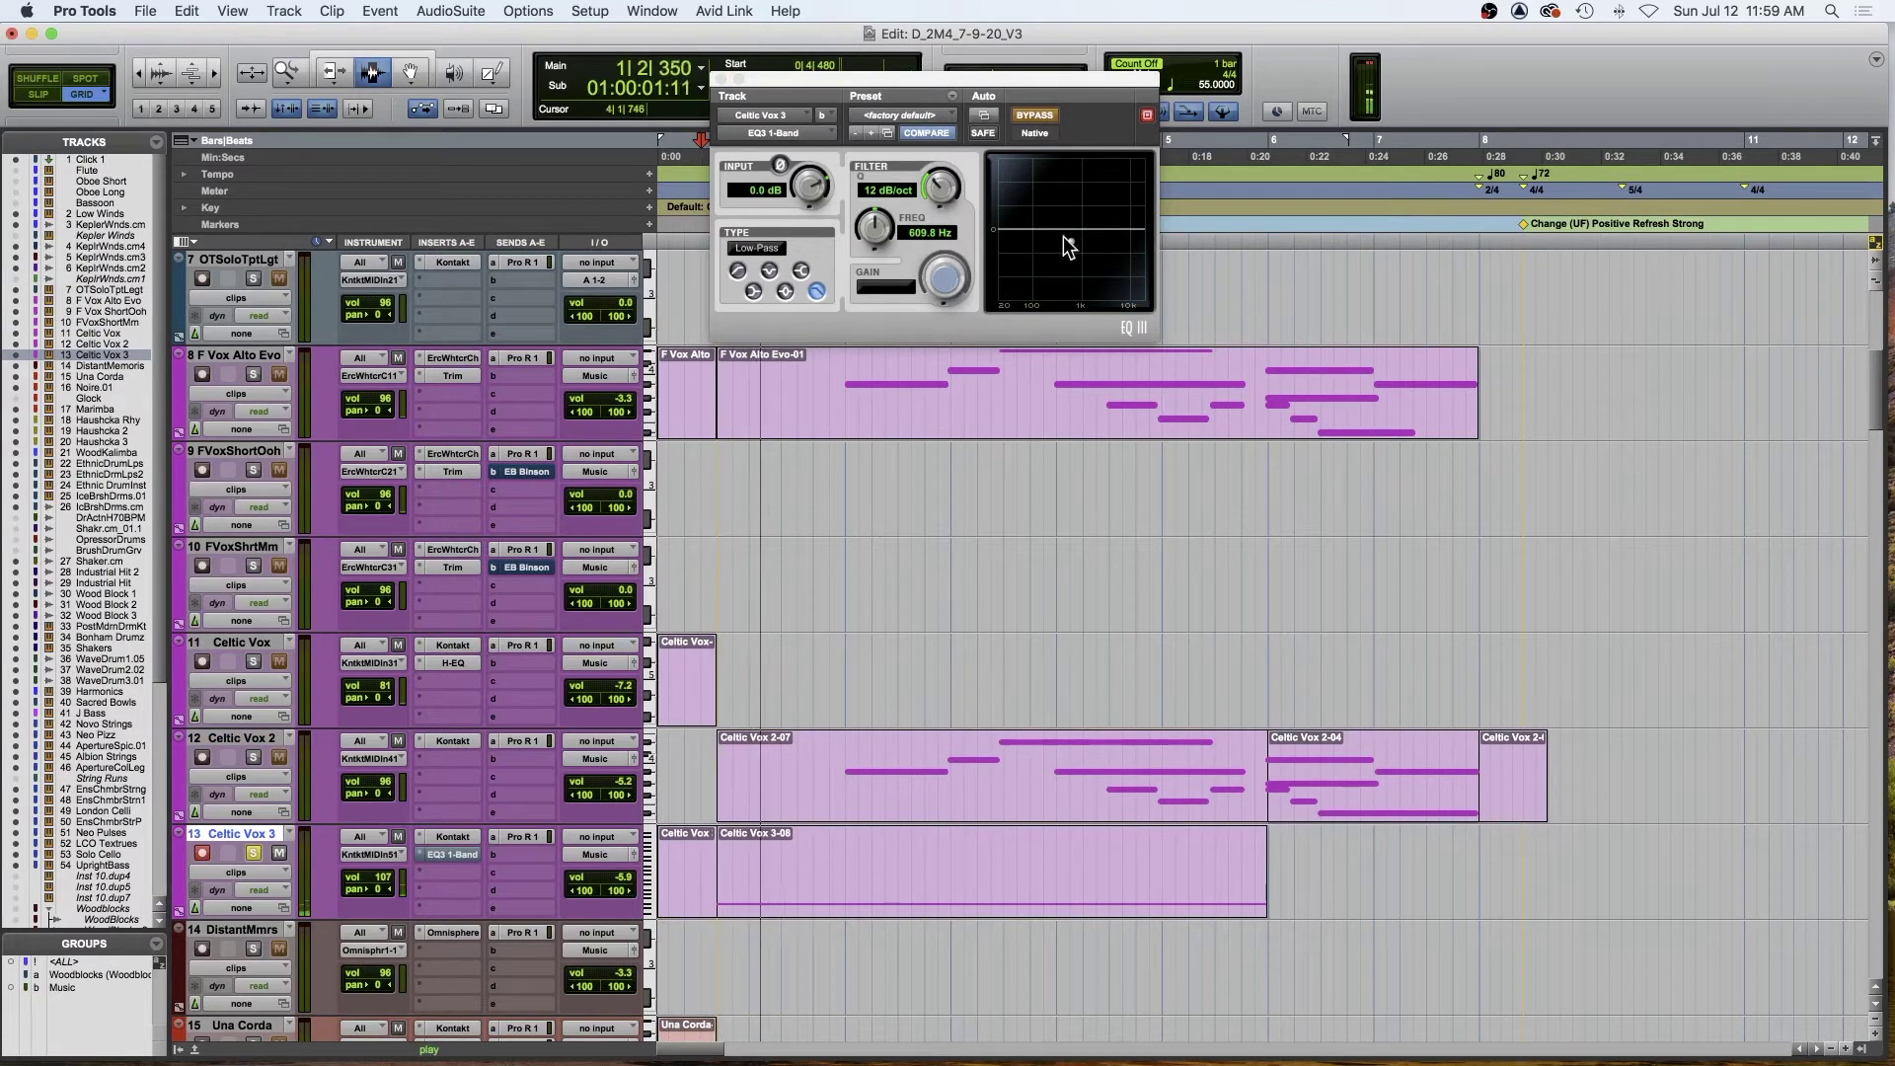
{"action": "key", "text": "space"}
{"action": "left_click", "coordinate": [1035, 115]}
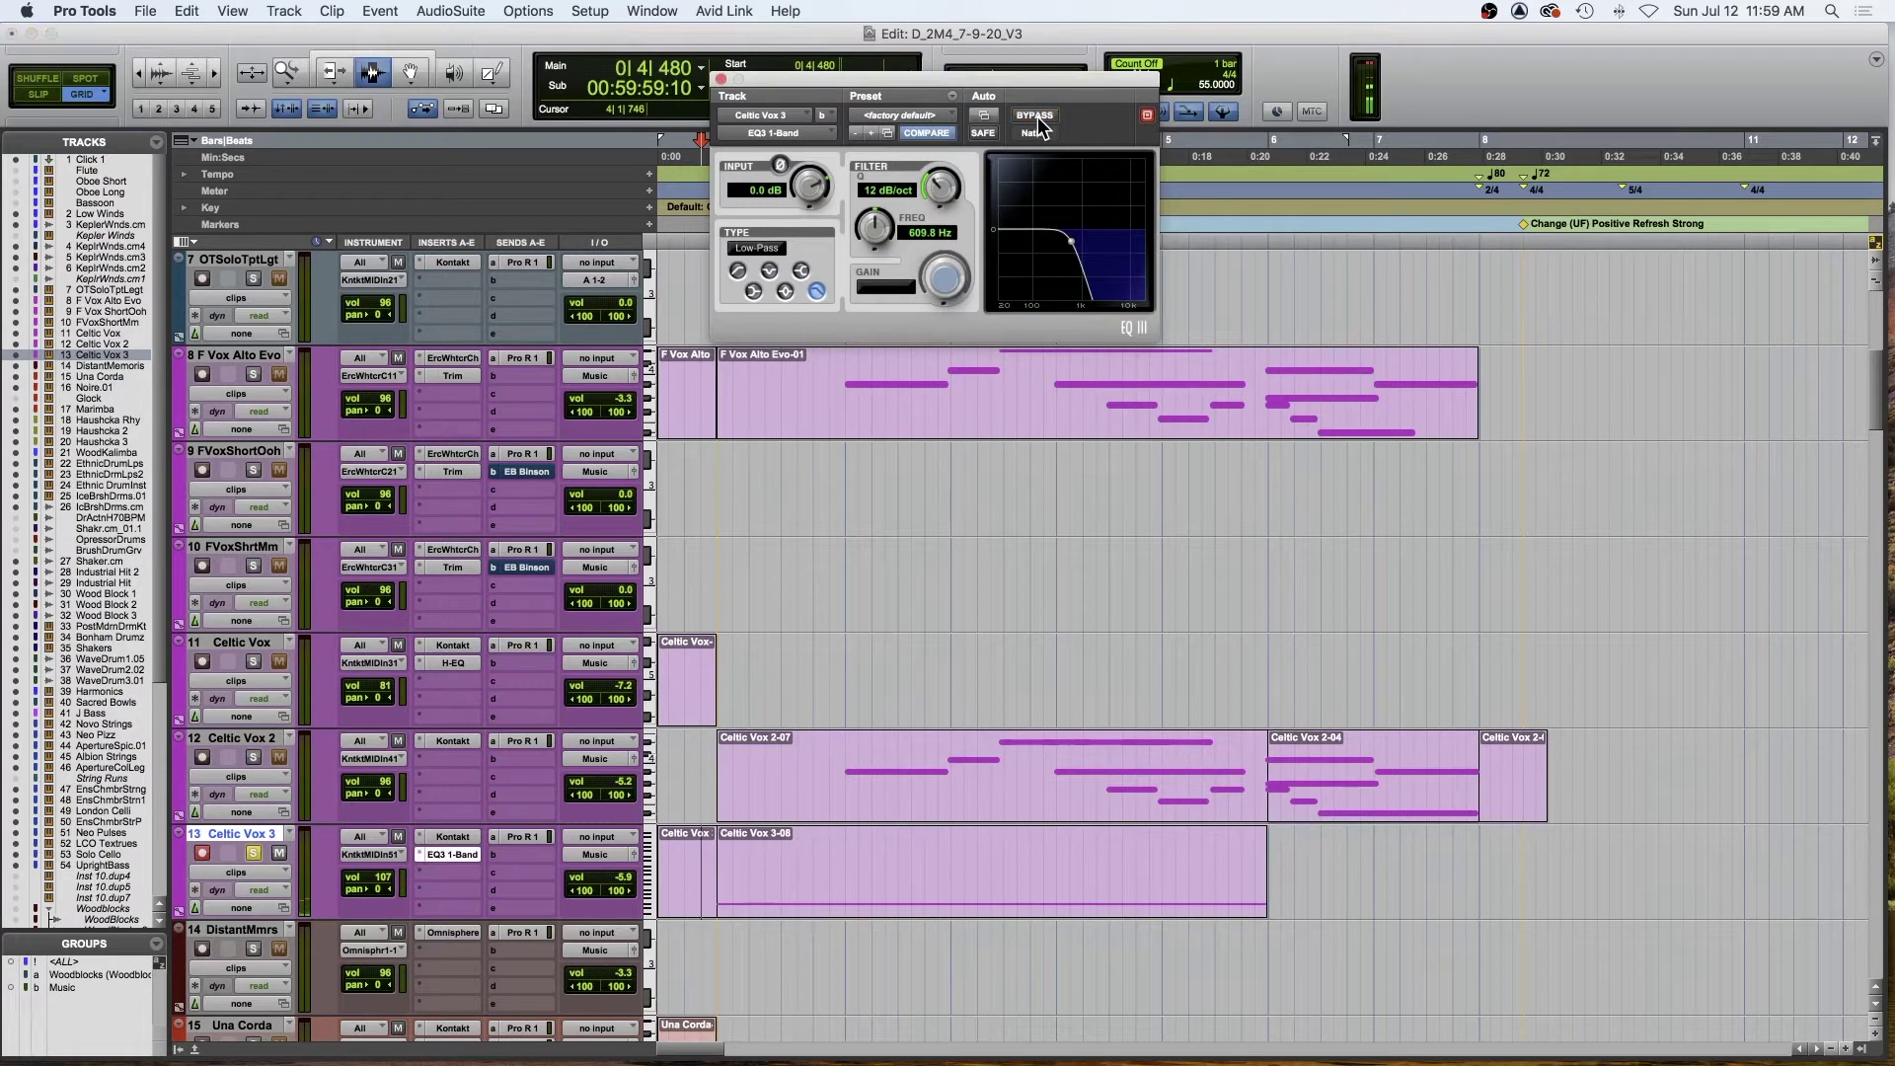
- Play Celtic Vox 2 soloed together with Celtic Vox 3 from 1|4|480, and clear the solos
{"action": "left_click_drag", "start_coordinate": [850, 783], "coordinate": [1488, 804]}
{"action": "left_click", "coordinate": [865, 797]}
{"action": "left_click", "coordinate": [839, 797]}
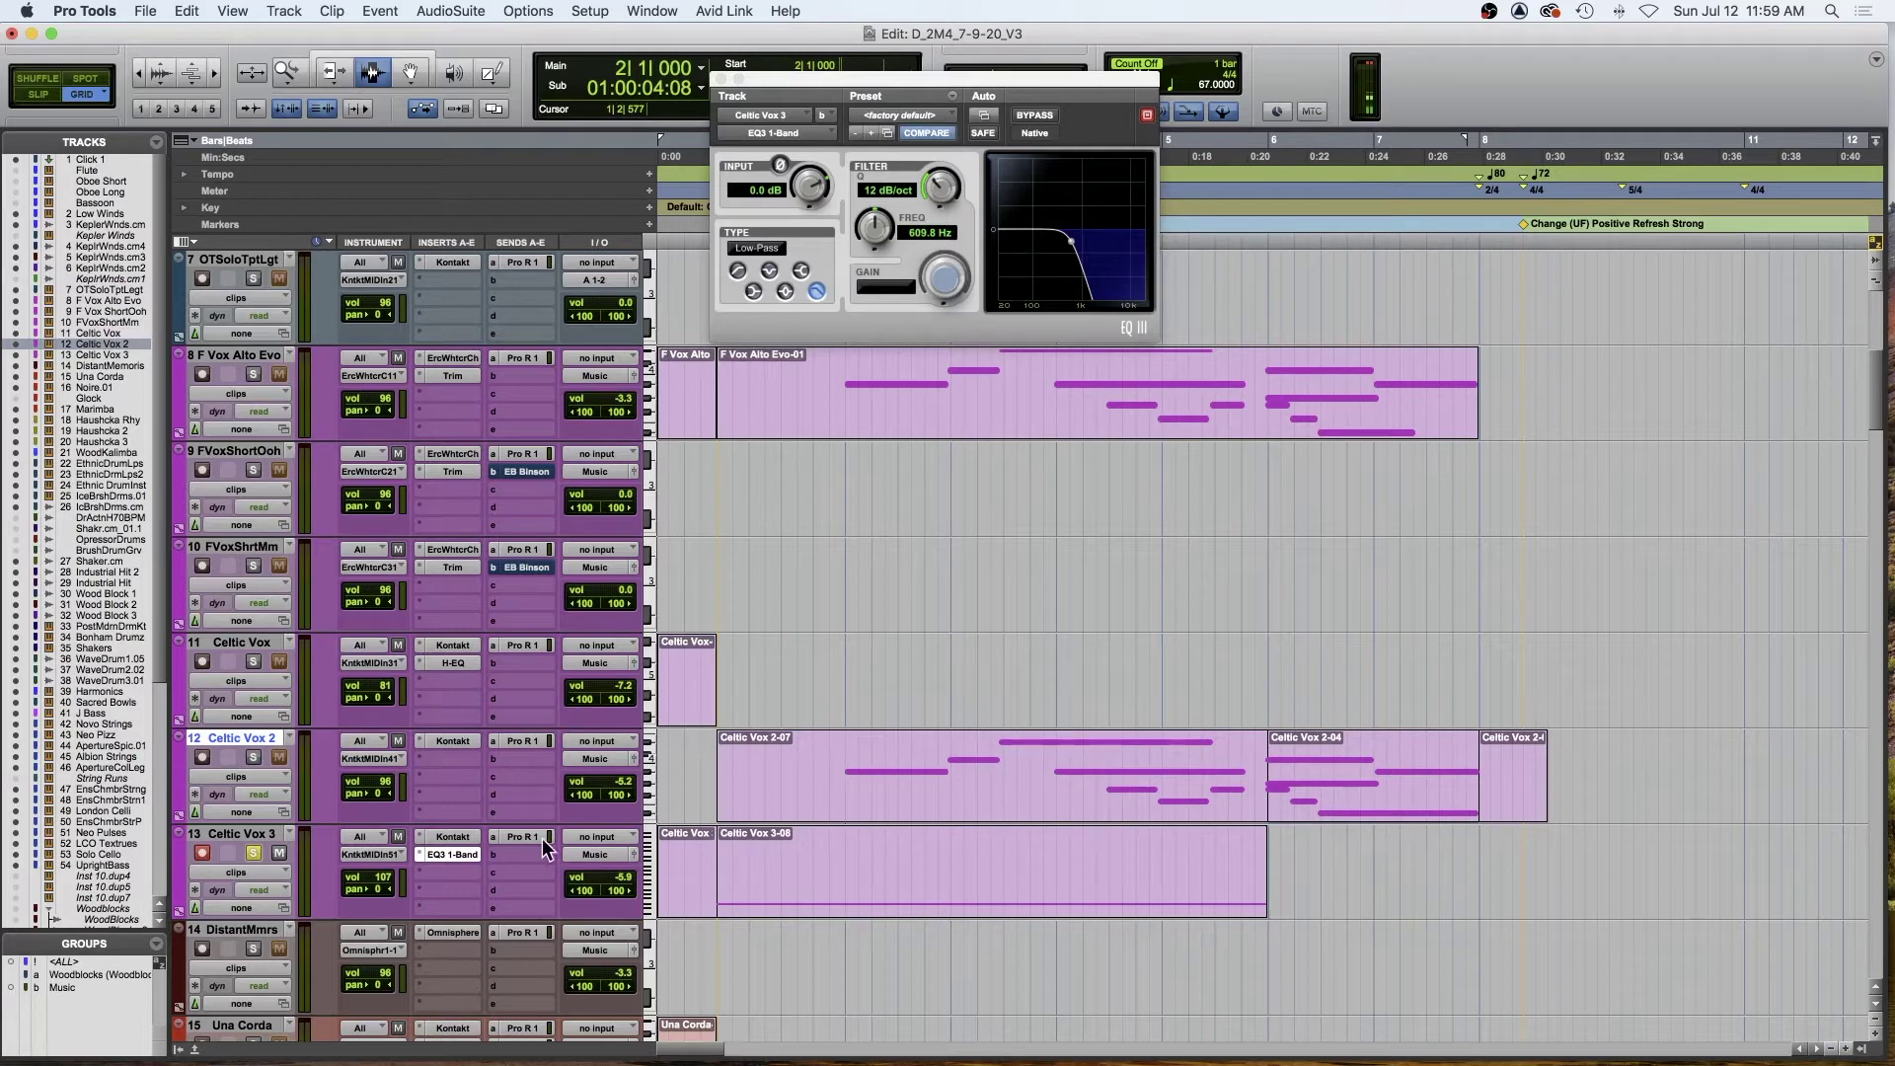
{"action": "left_click", "coordinate": [253, 758]}
{"action": "left_click", "coordinate": [827, 786]}
{"action": "key", "text": "space"}
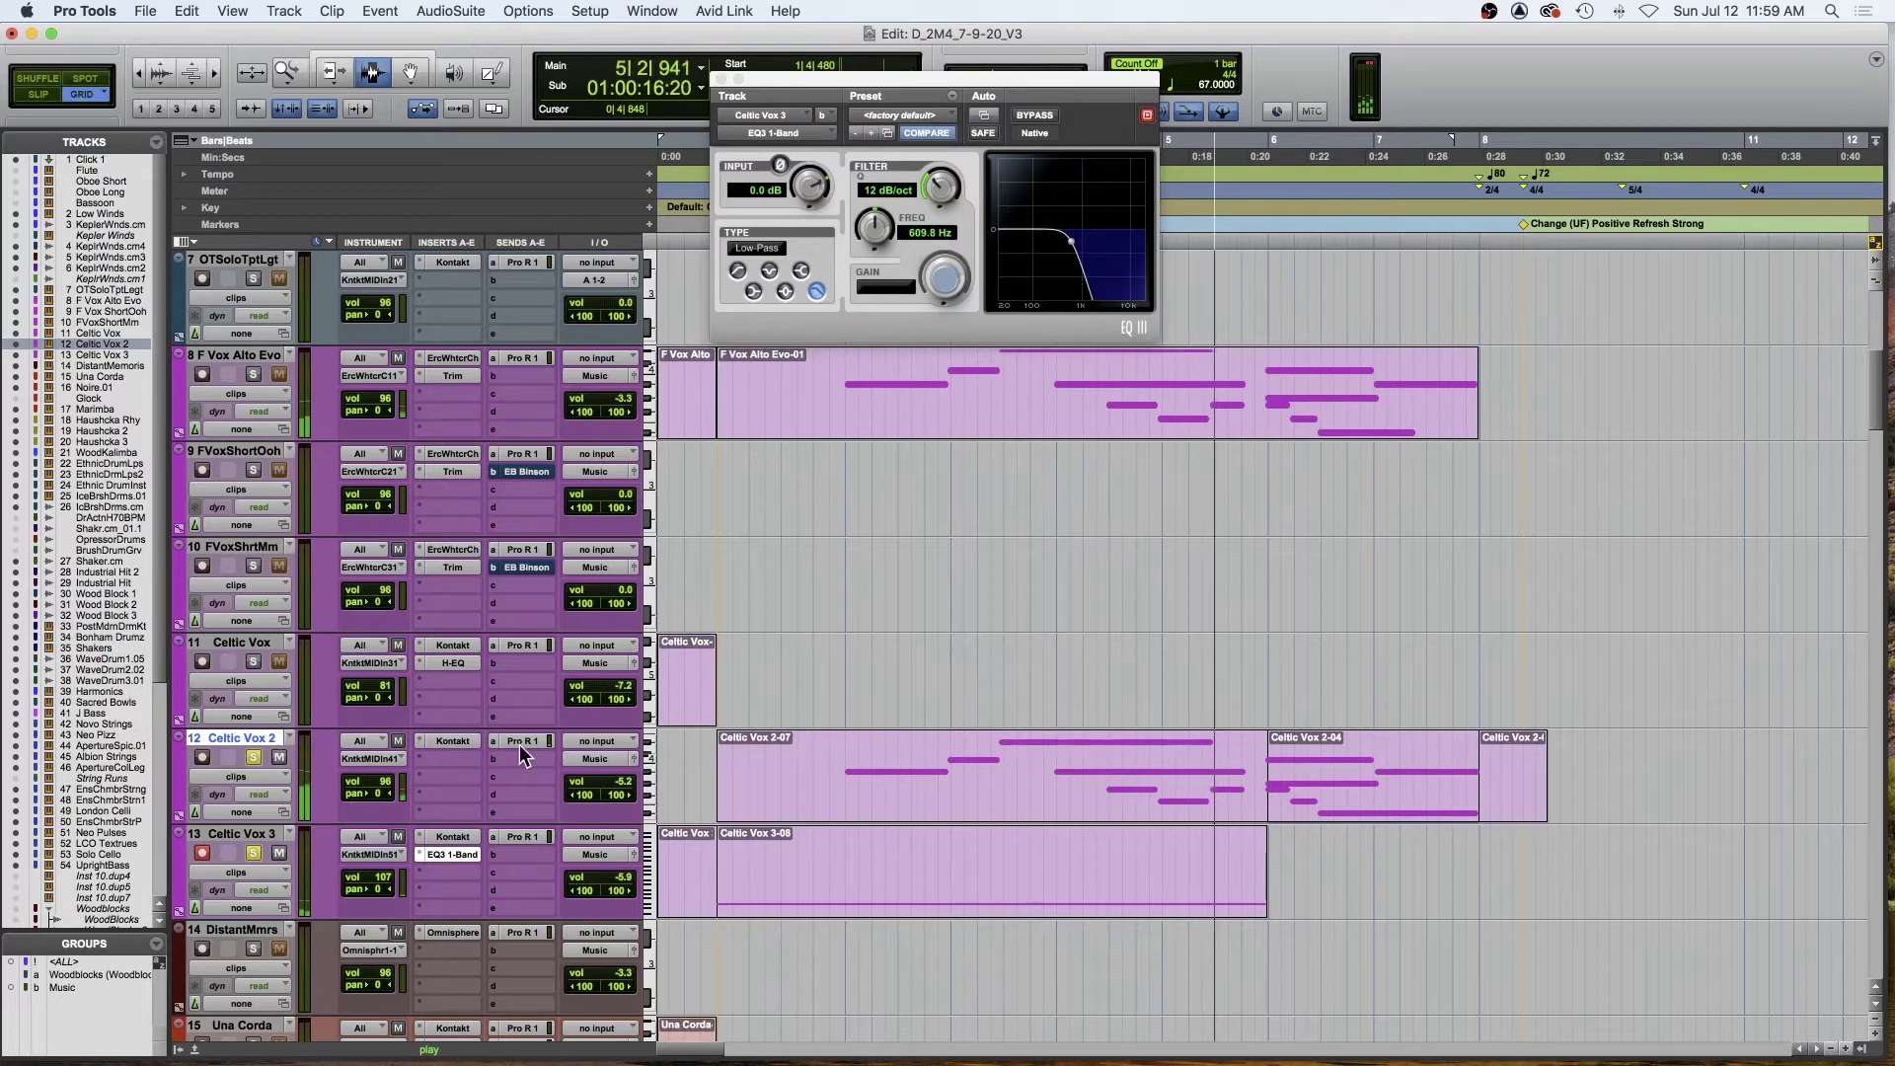
{"action": "key", "text": "space"}
{"action": "left_click", "coordinate": [253, 852], "text": "alt"}
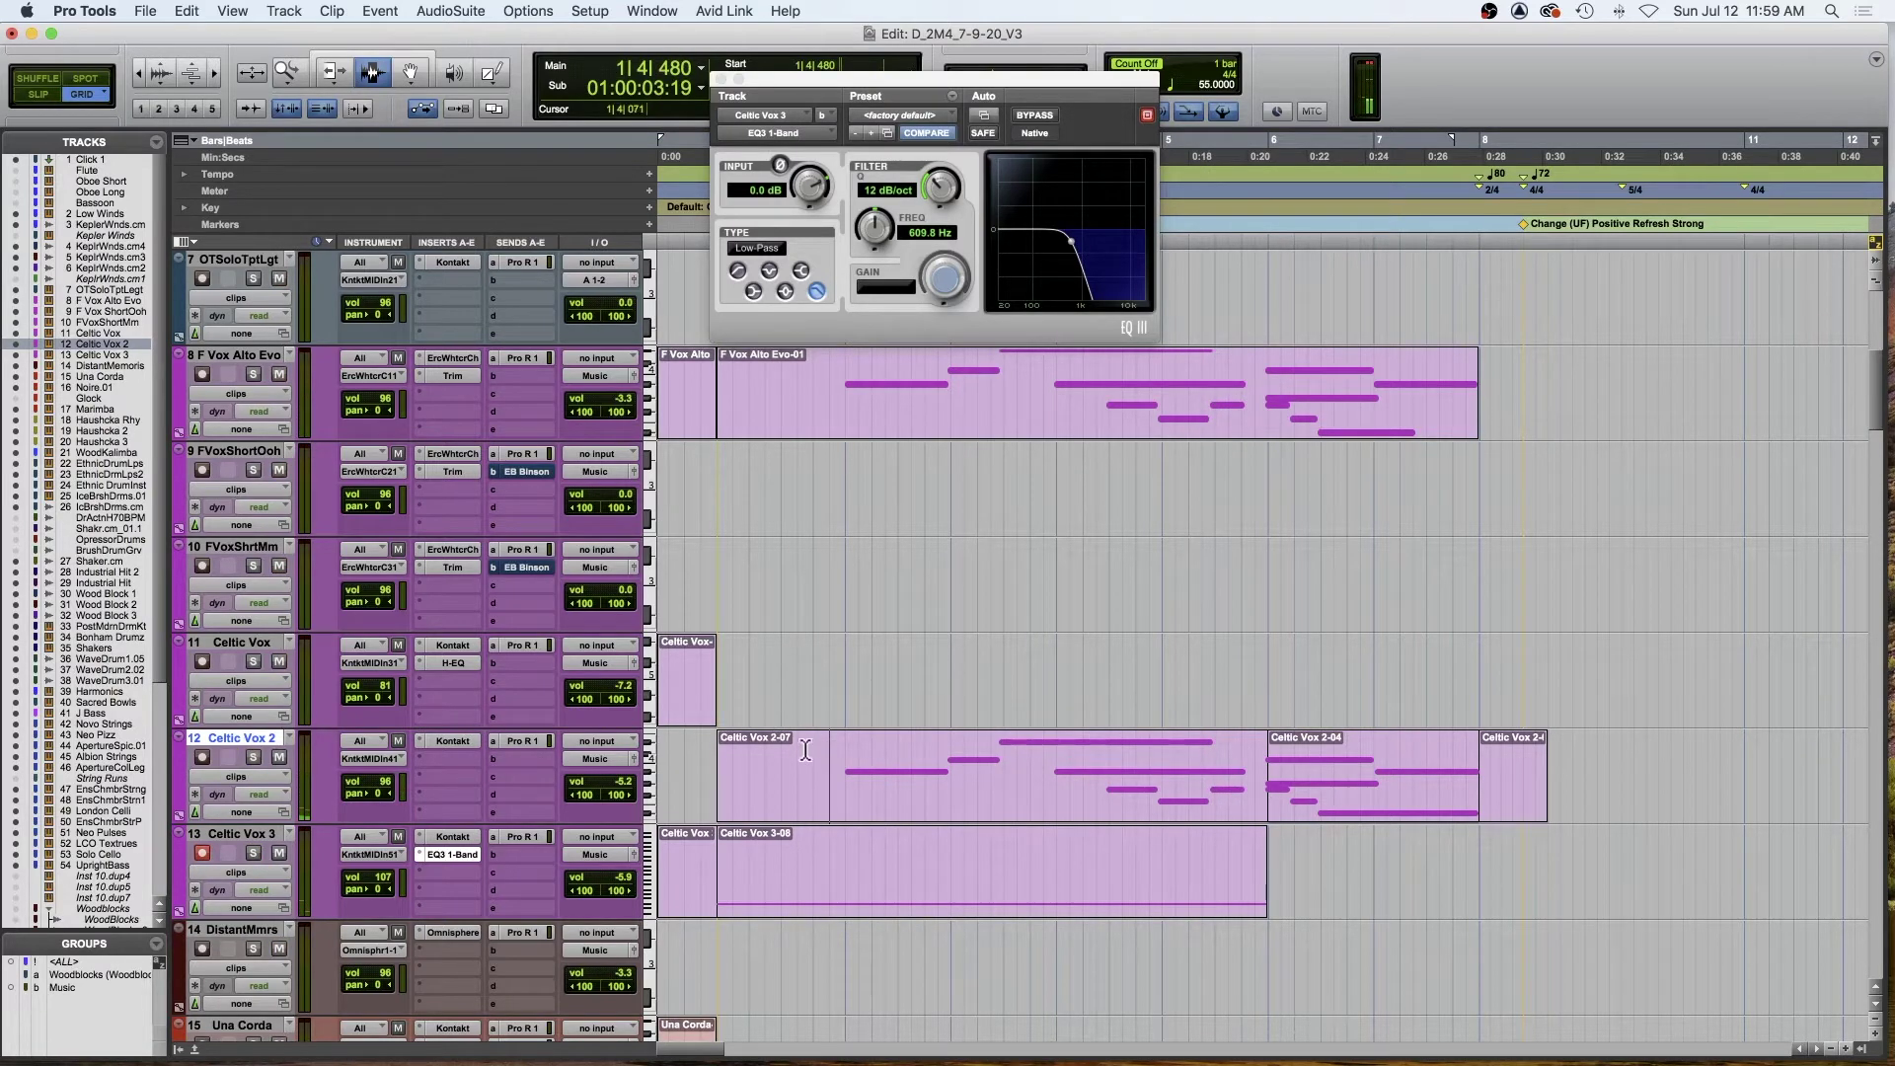
- Examine the Celtic Vox 2 part in notation view while playing from just before bar 1, and return to the track view
{"action": "key", "text": "ctrl+="}
{"action": "left_click", "coordinate": [780, 409]}
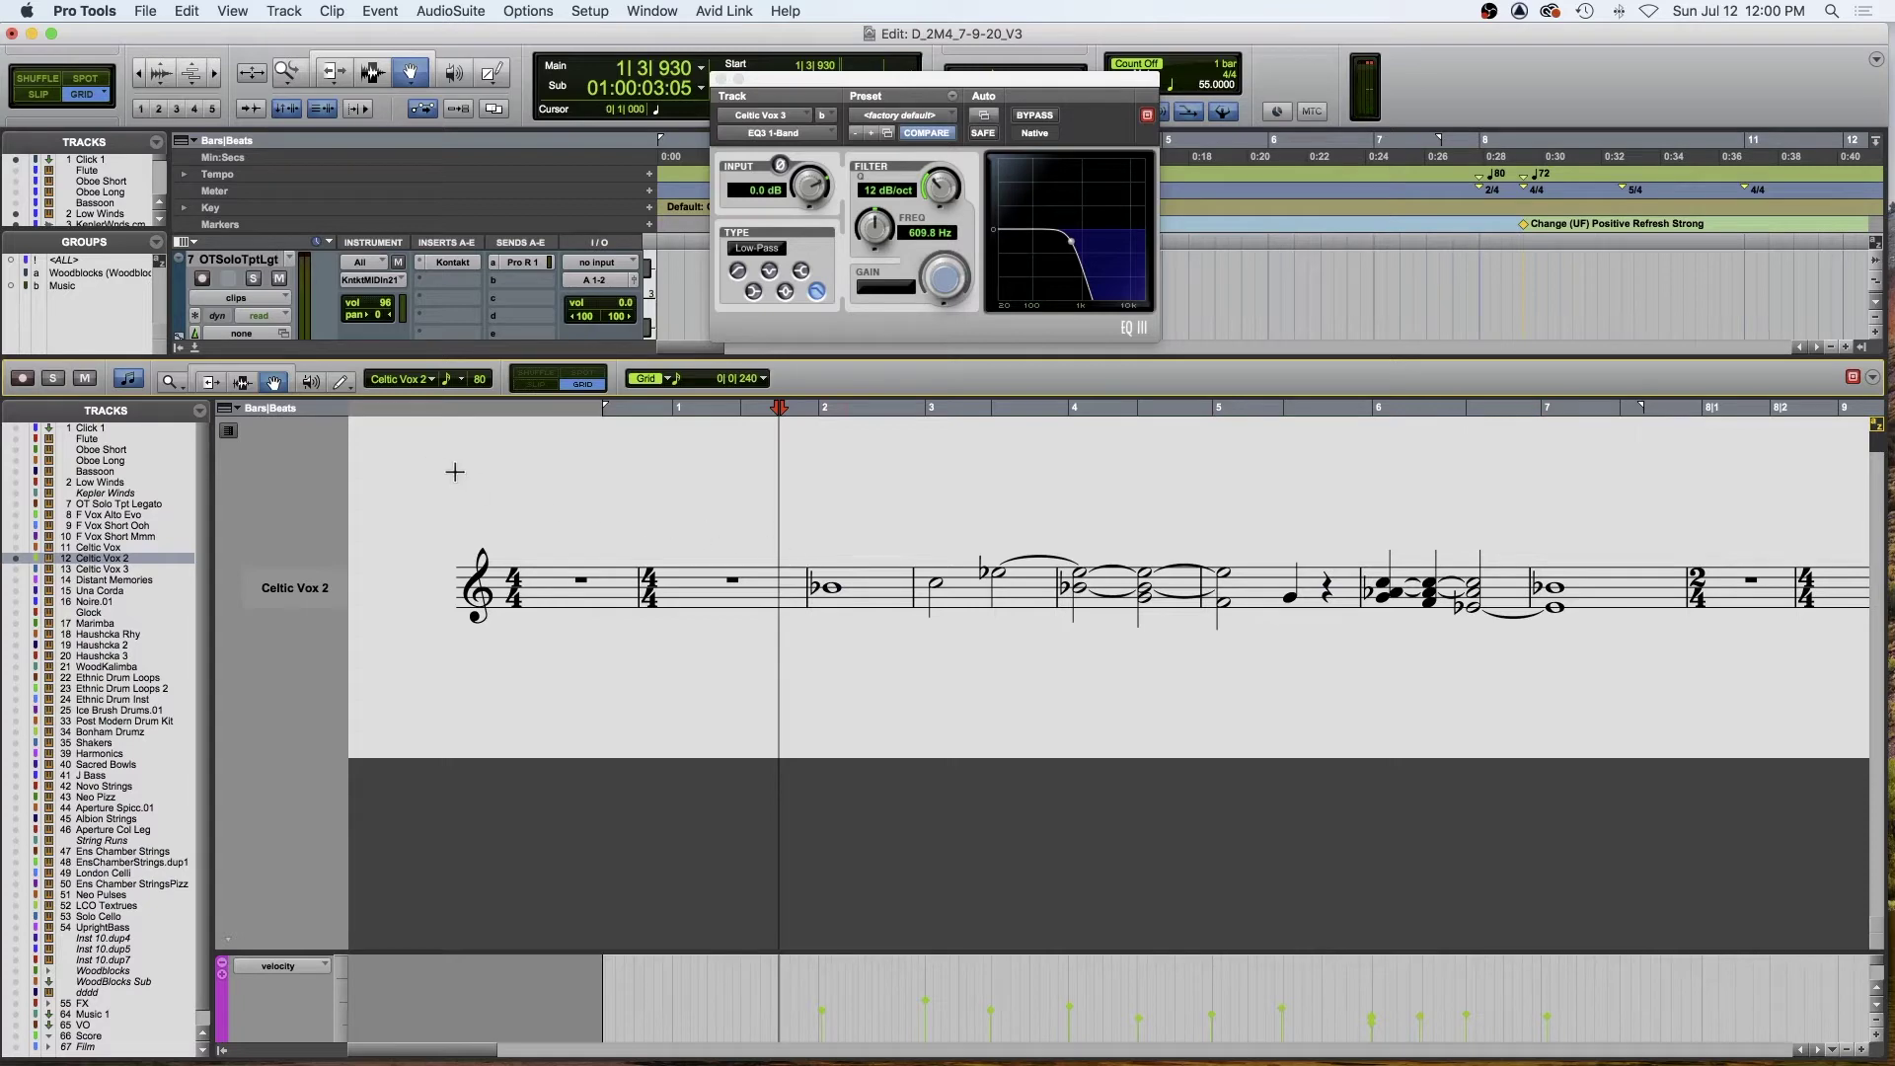
{"action": "key", "text": "space"}
{"action": "key", "text": "space"}
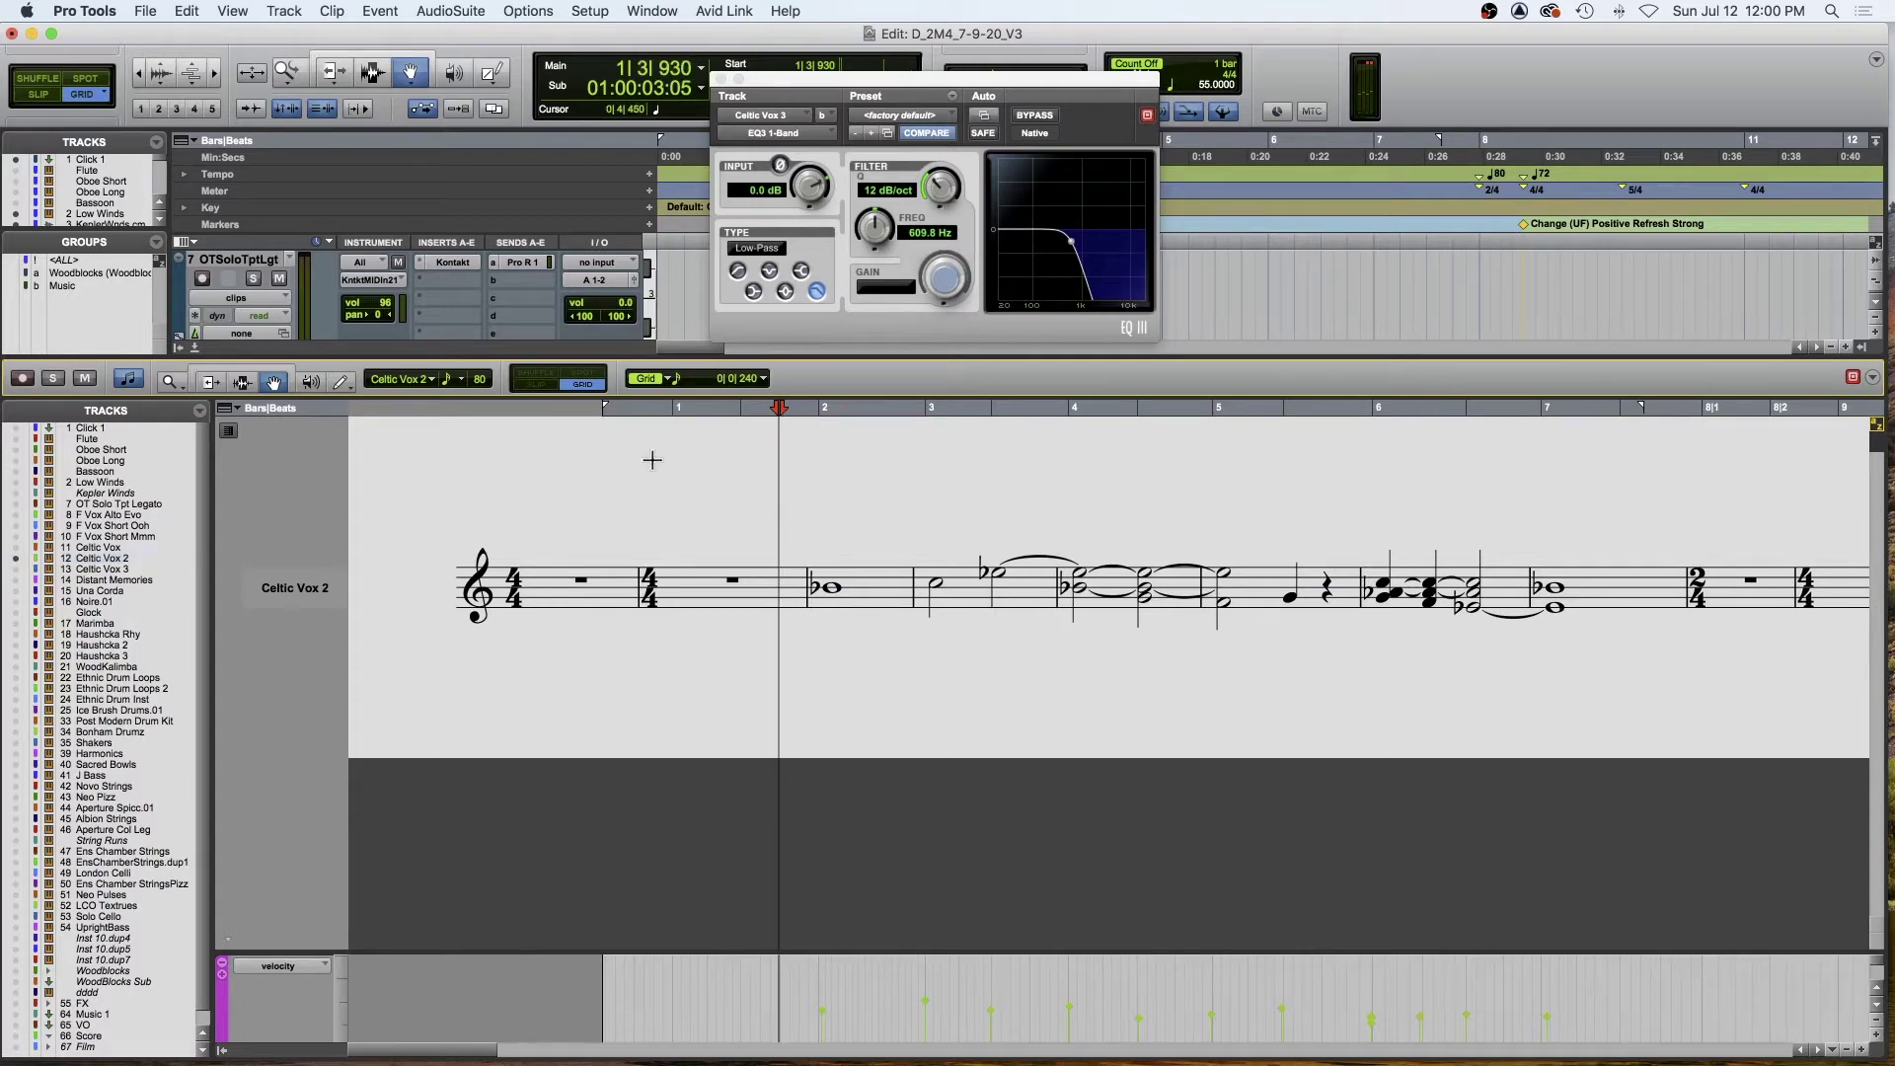
{"action": "left_click", "coordinate": [645, 411]}
{"action": "key", "text": "space"}
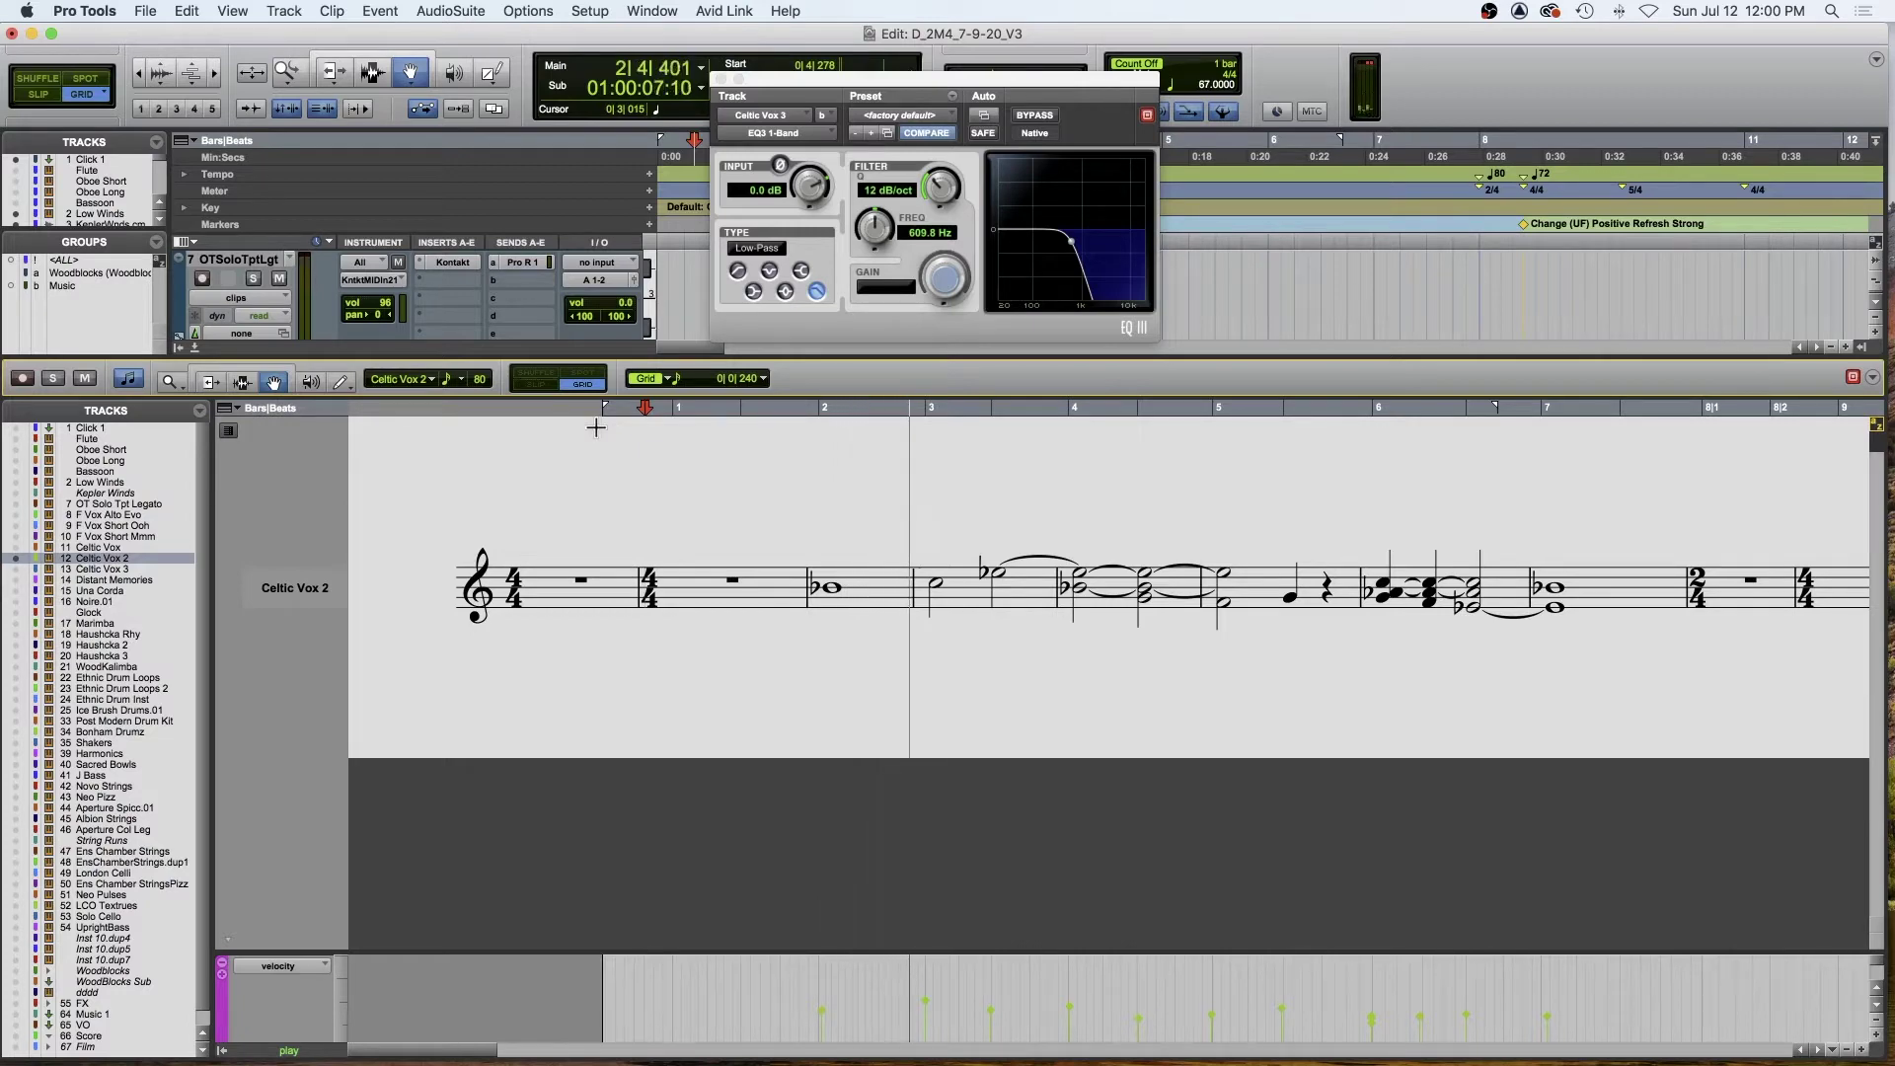
{"action": "left_click", "coordinate": [196, 349]}
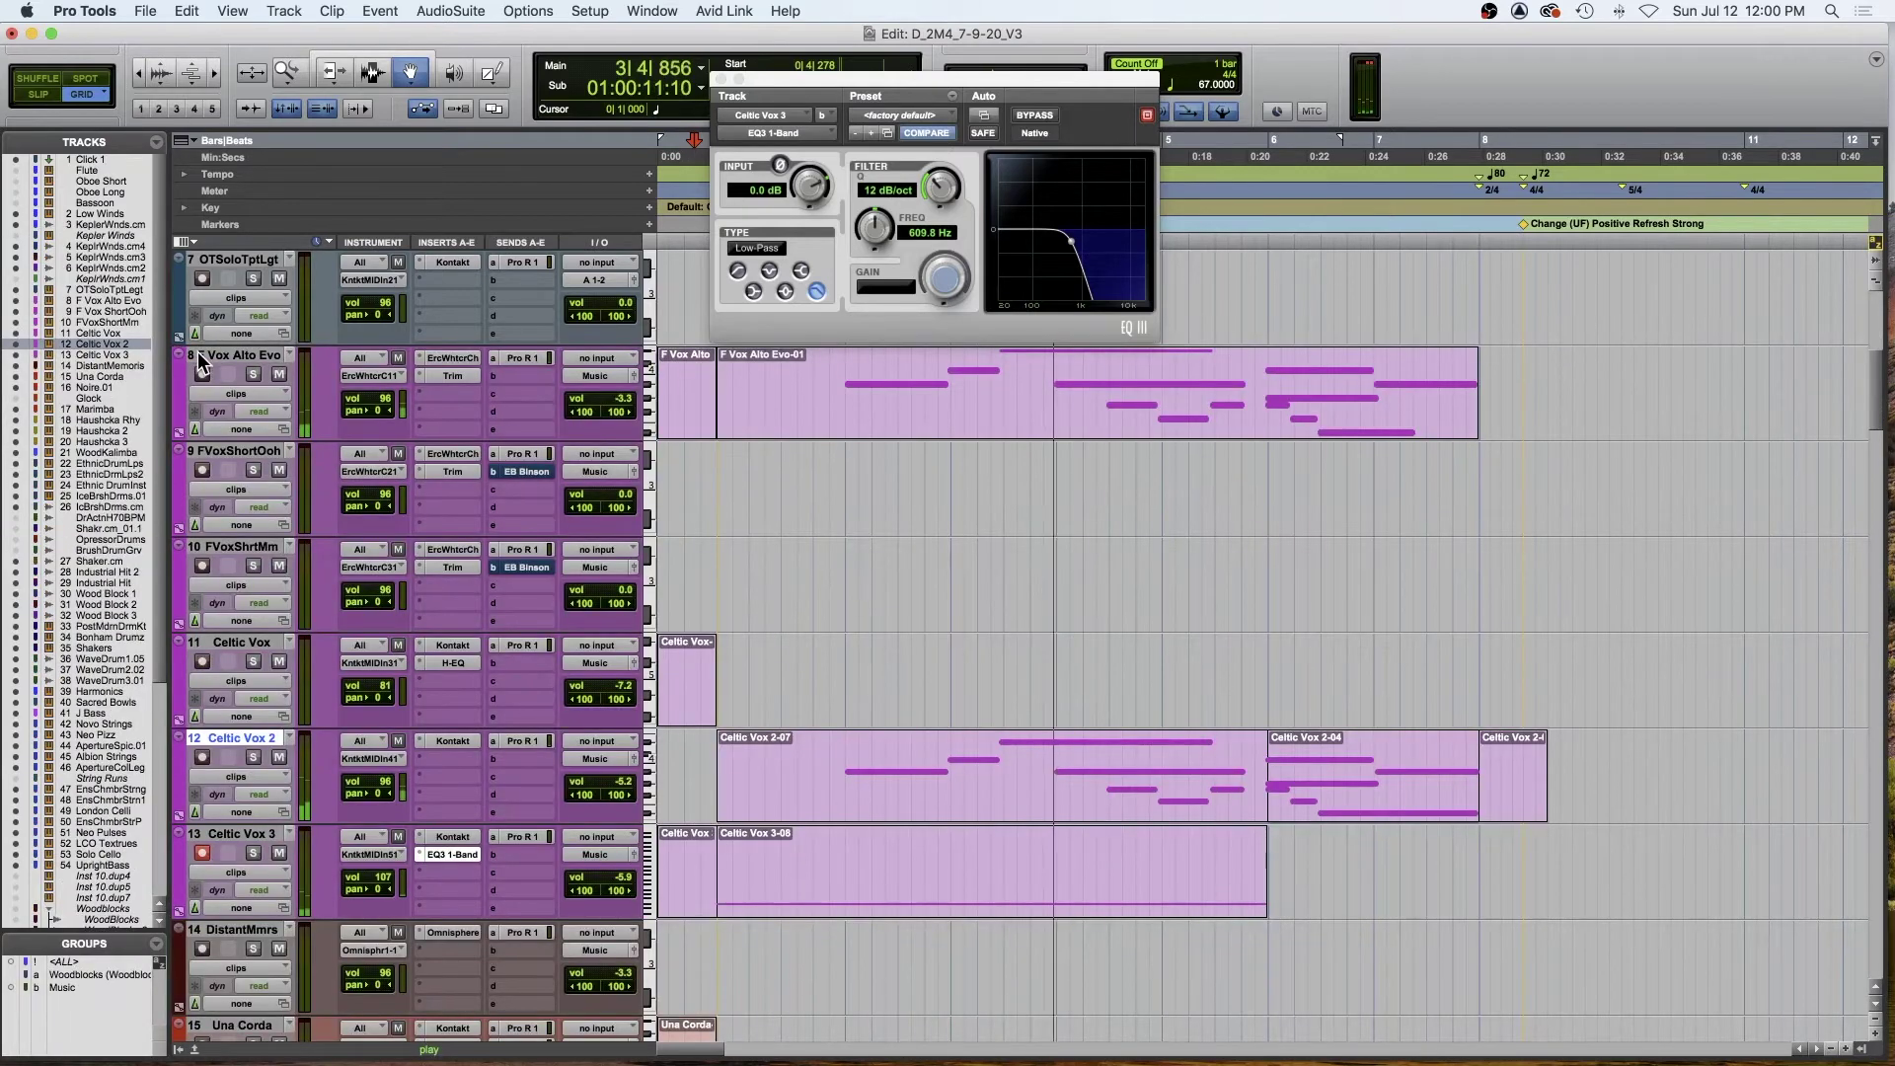
{"action": "key", "text": "space"}
- Solo the F Vox Alto Evo track, close the EQ plug-in window, and play the track from 1|4|000
{"action": "left_click", "coordinate": [254, 375]}
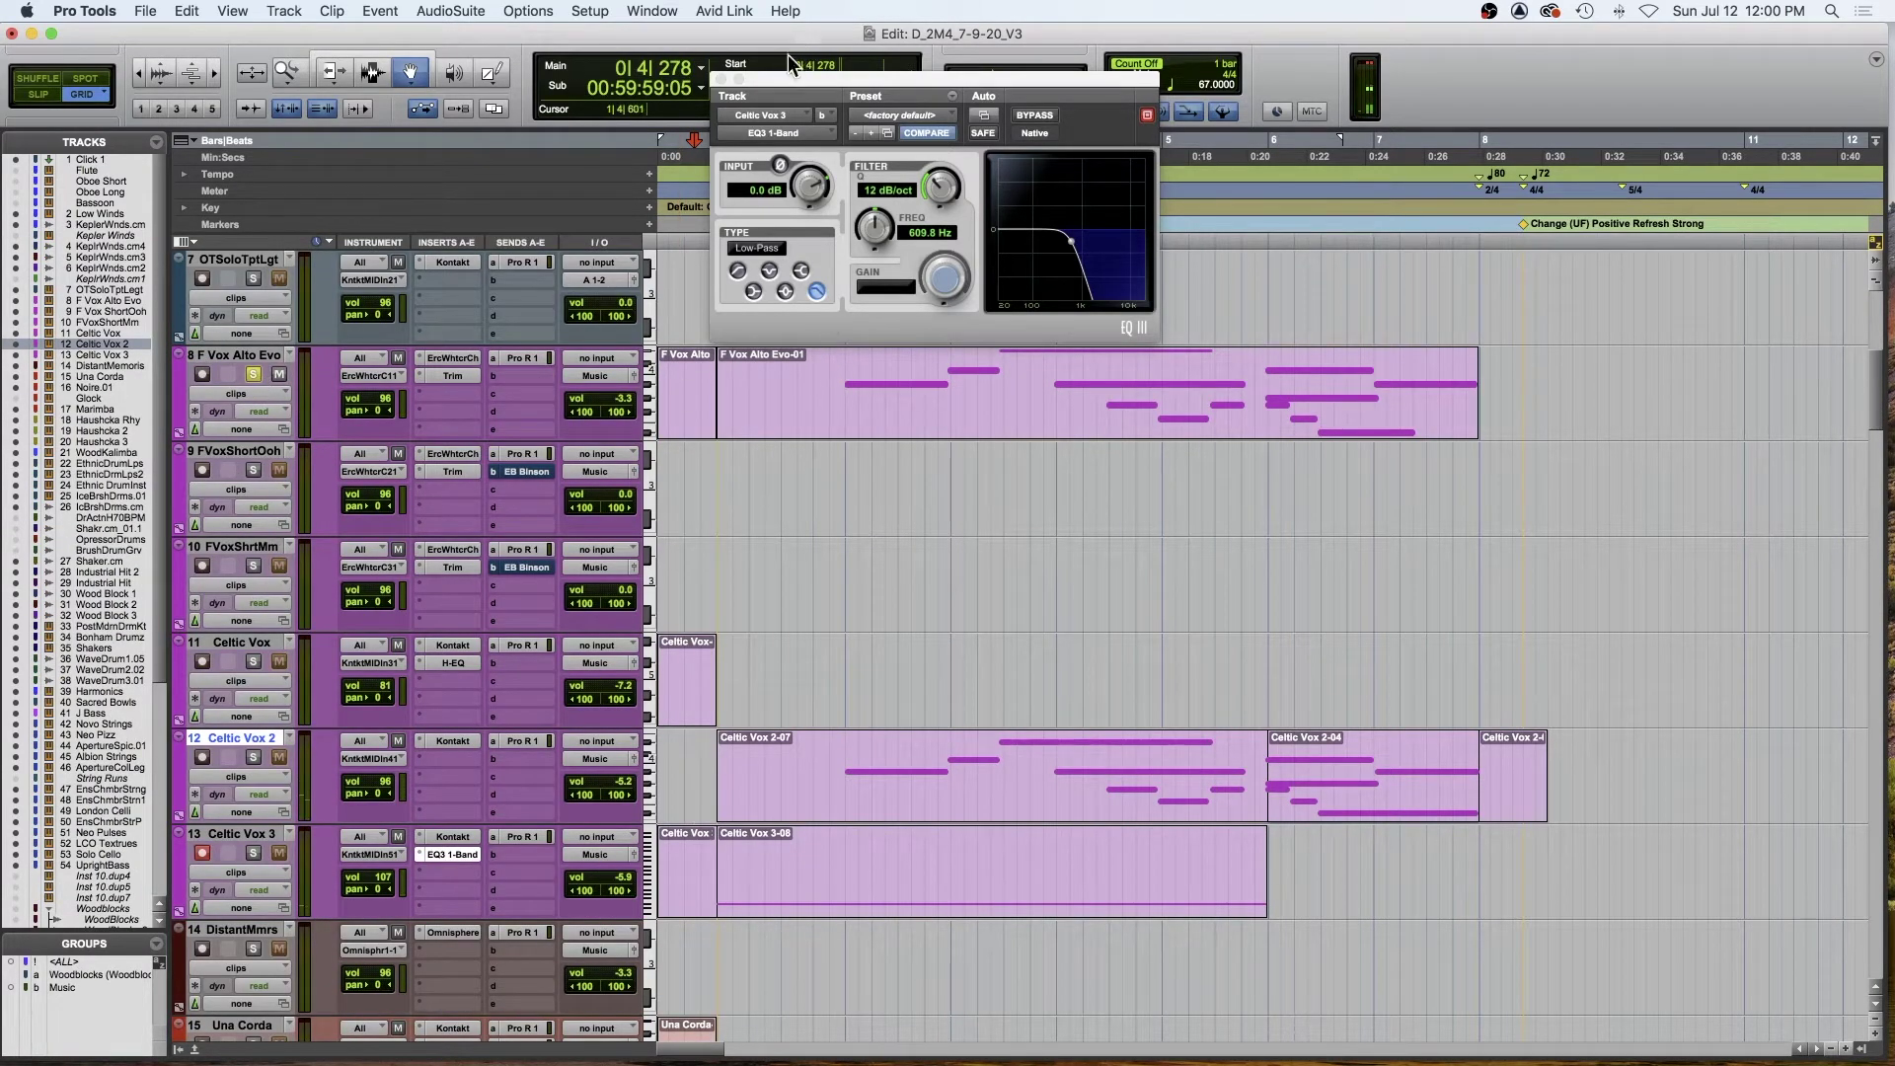
{"action": "left_click", "coordinate": [720, 78]}
{"action": "left_click", "coordinate": [815, 223]}
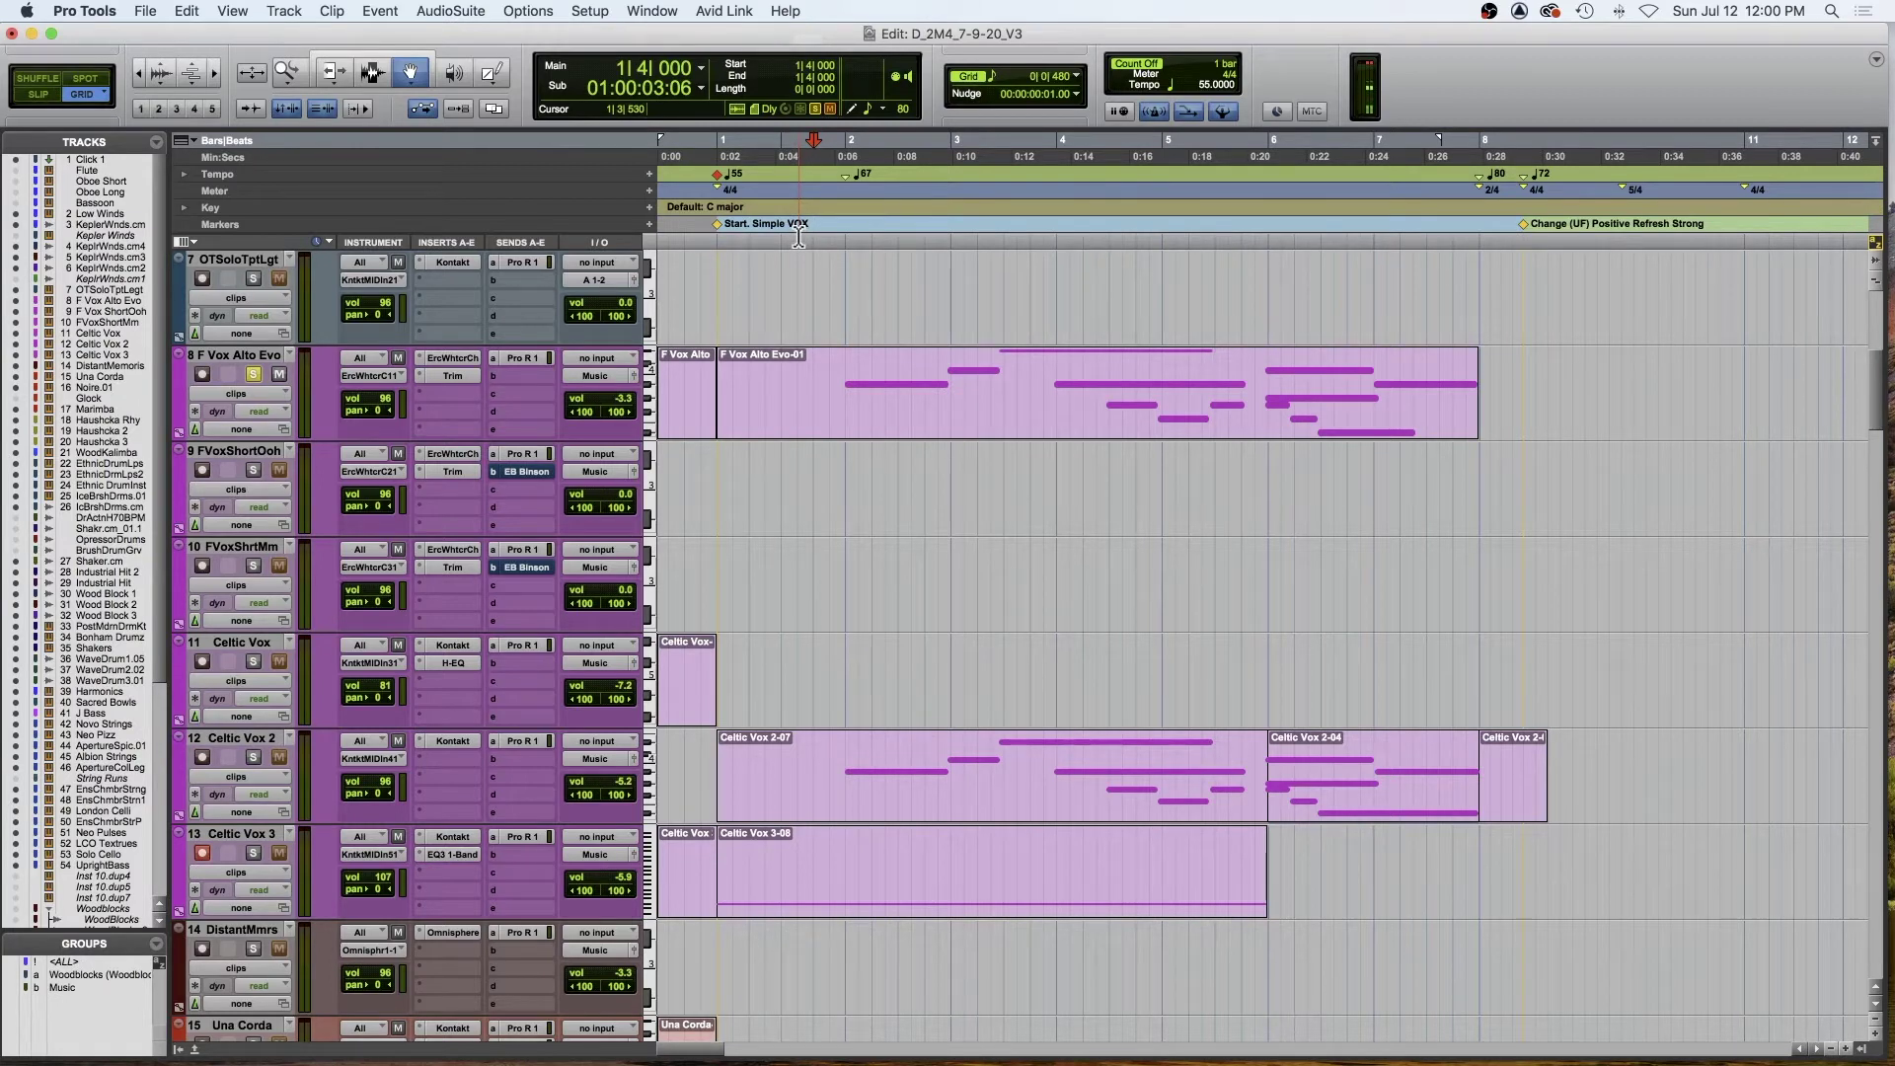
{"action": "key", "text": "space"}
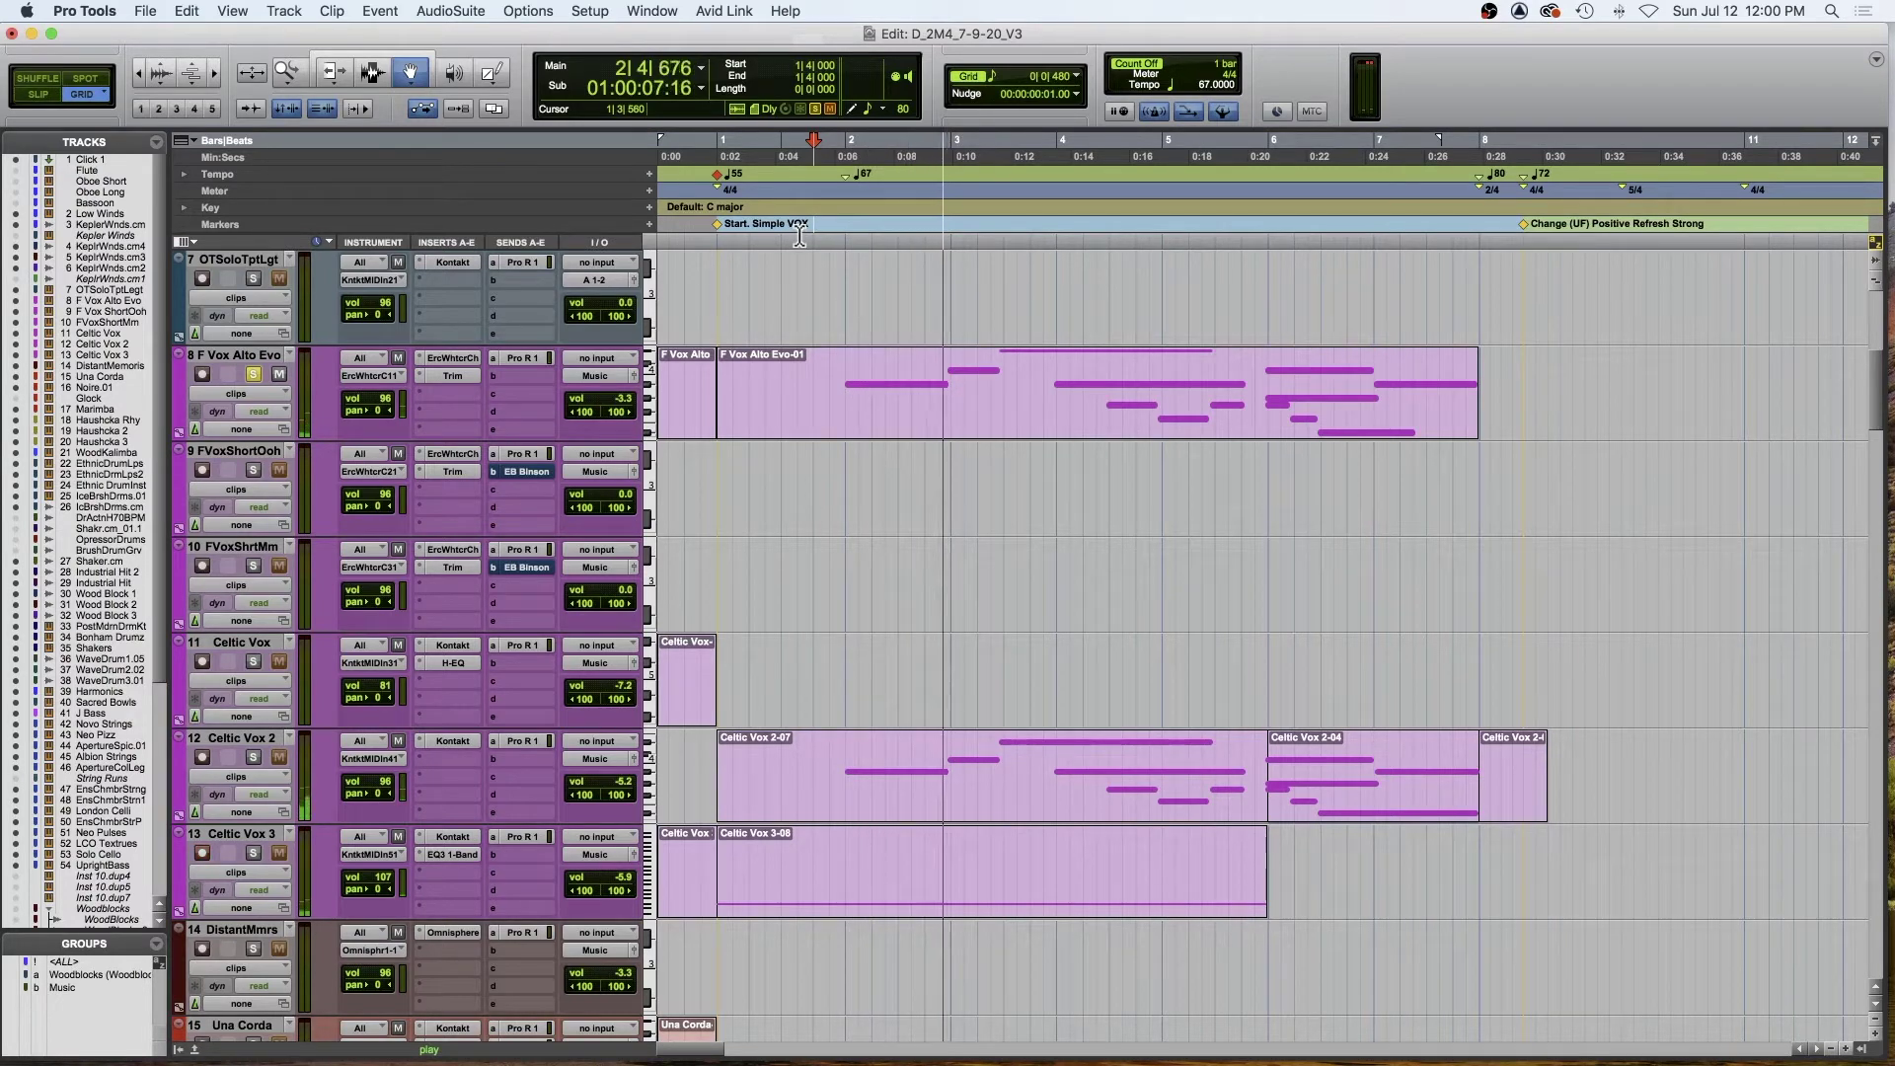
{"action": "key", "text": "space"}
- Add Celtic Vox 2 to the solo, play it with F Vox Alto Evo, and clear all solos
{"action": "left_click", "coordinate": [253, 756]}
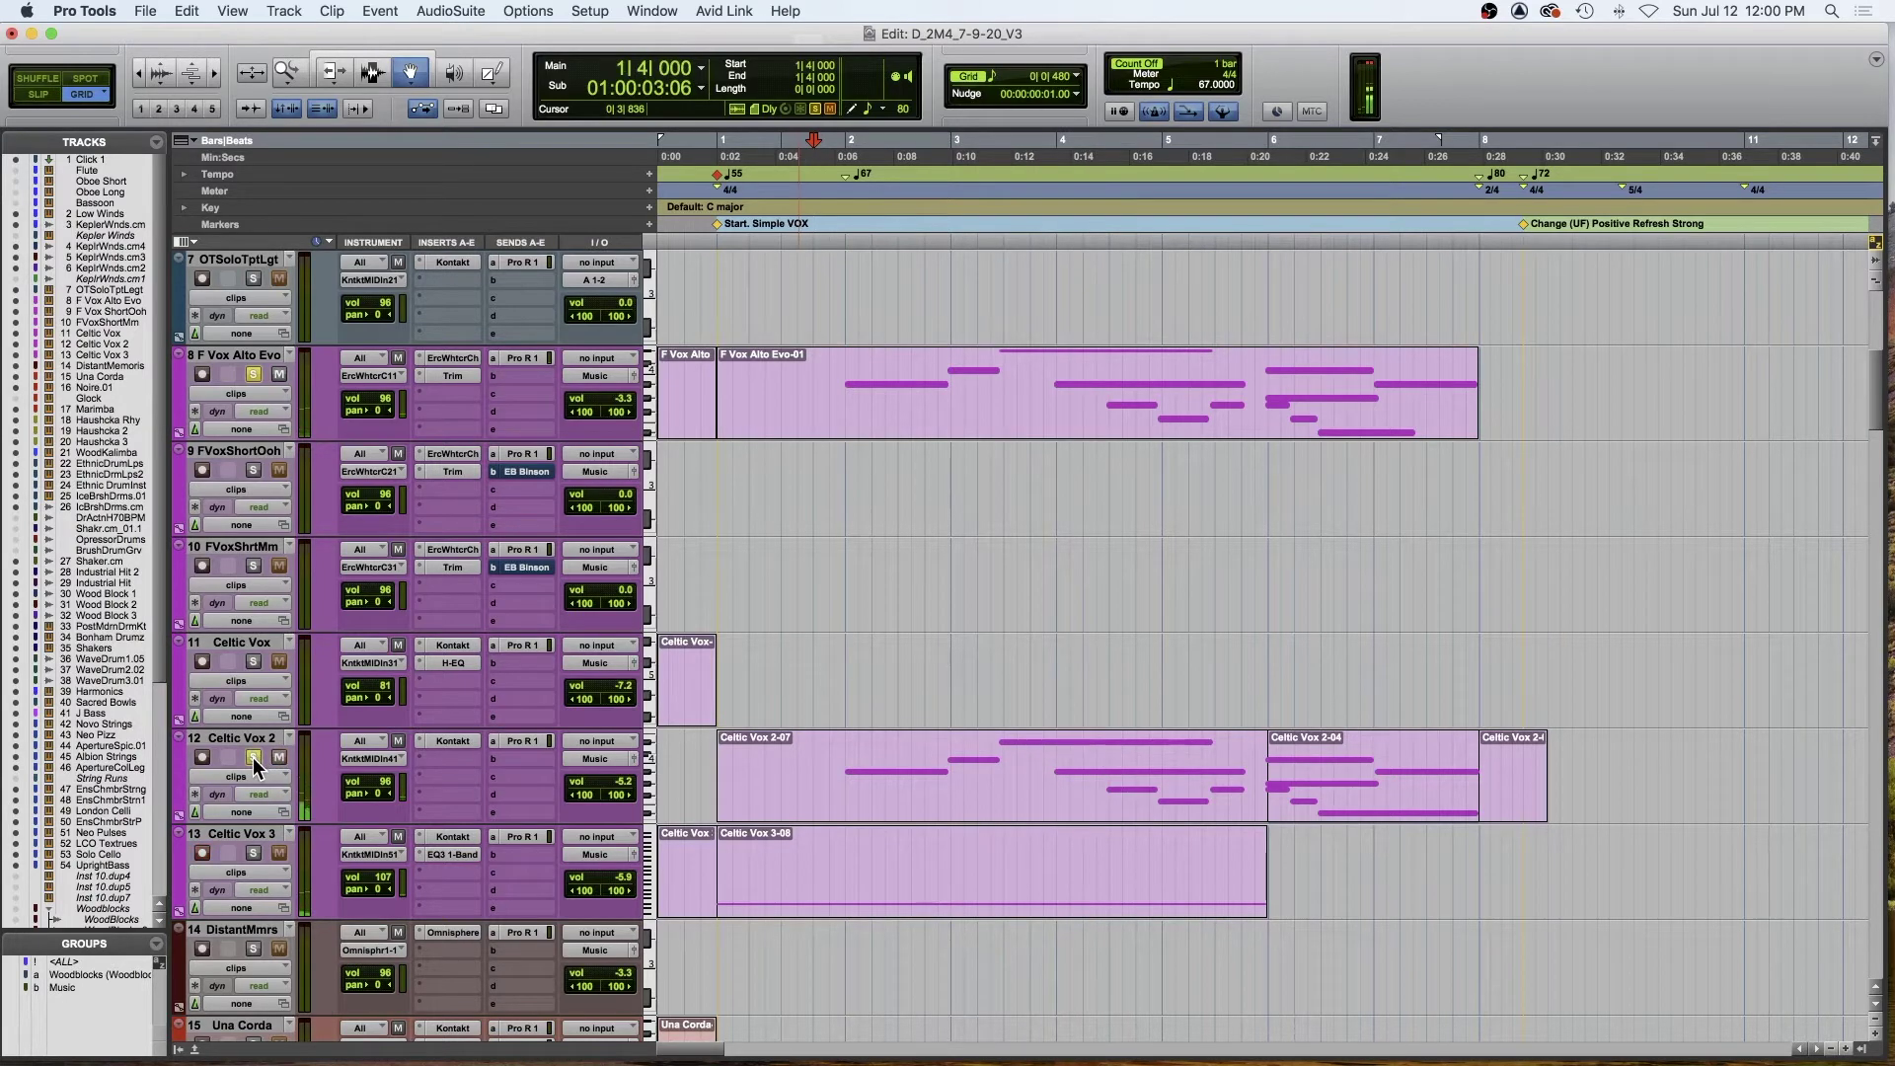
{"action": "key", "text": "space"}
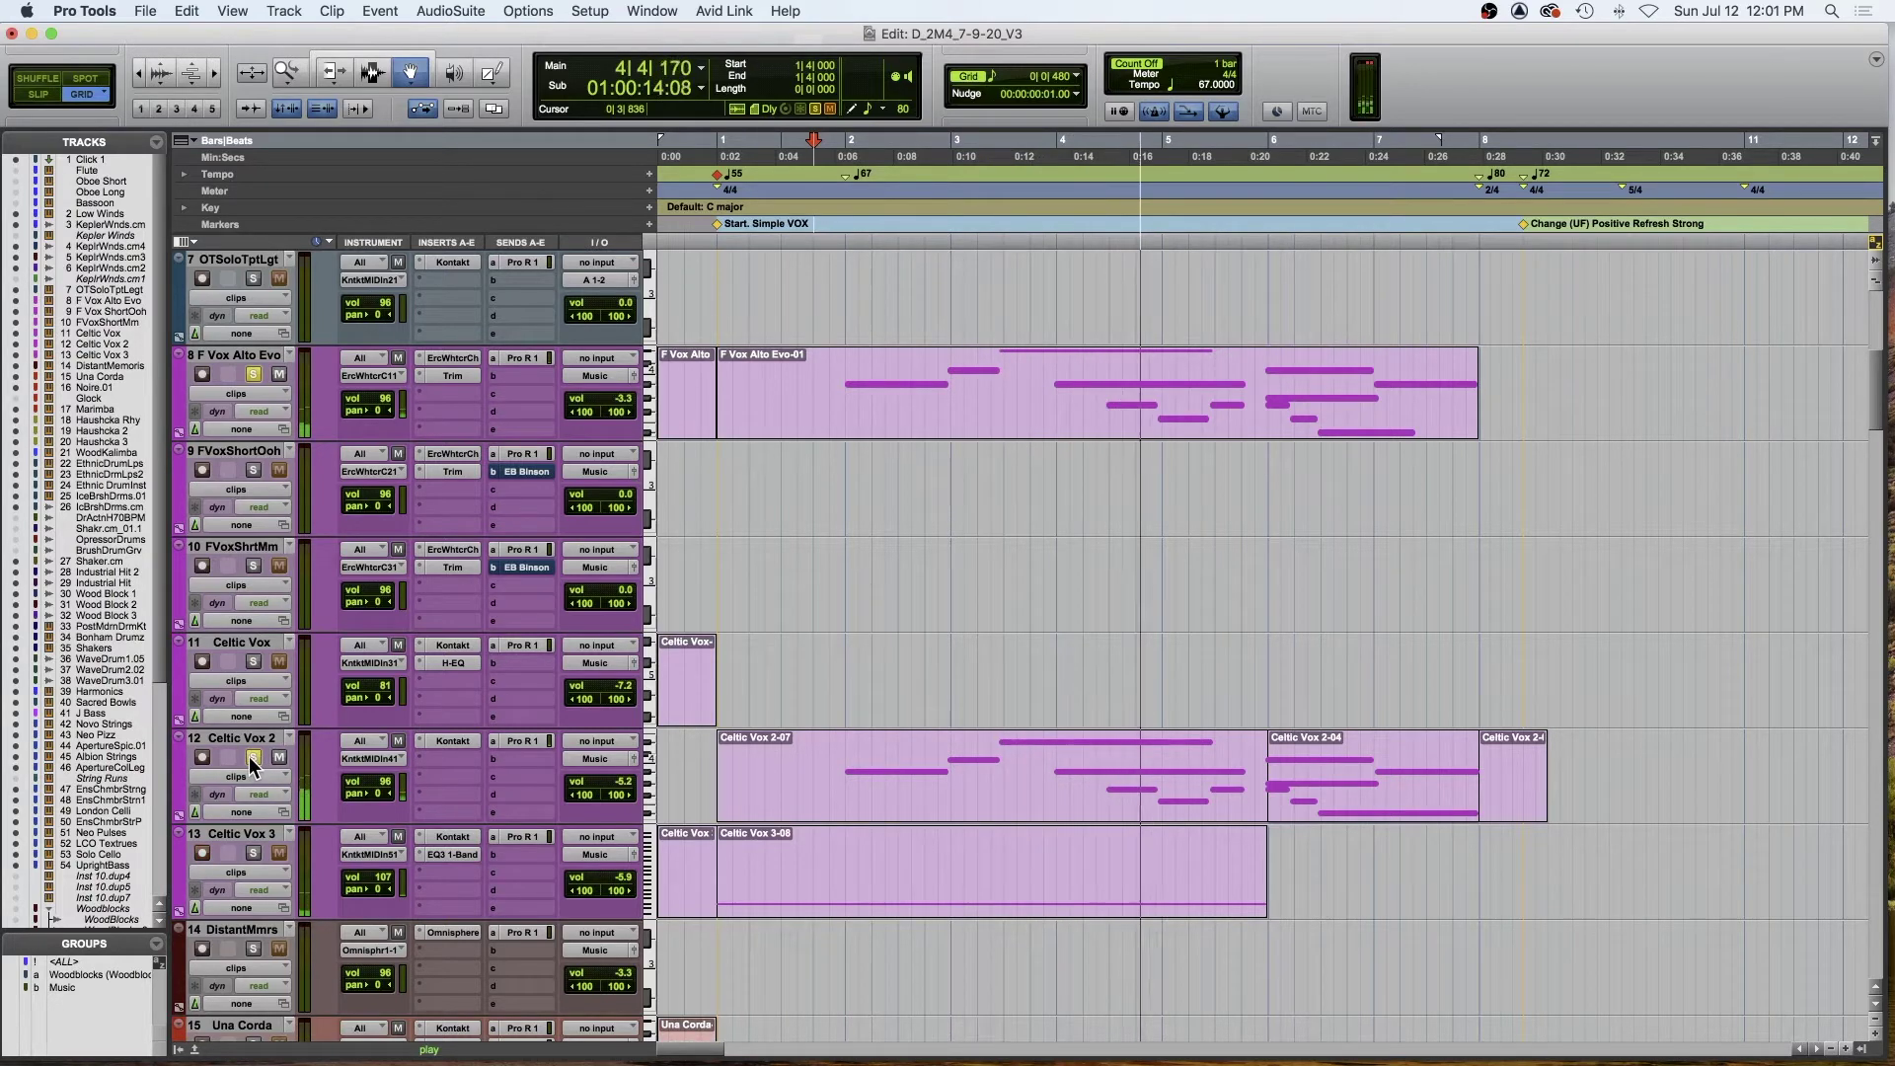
{"action": "key", "text": "space"}
{"action": "left_click", "coordinate": [250, 759], "text": "alt"}
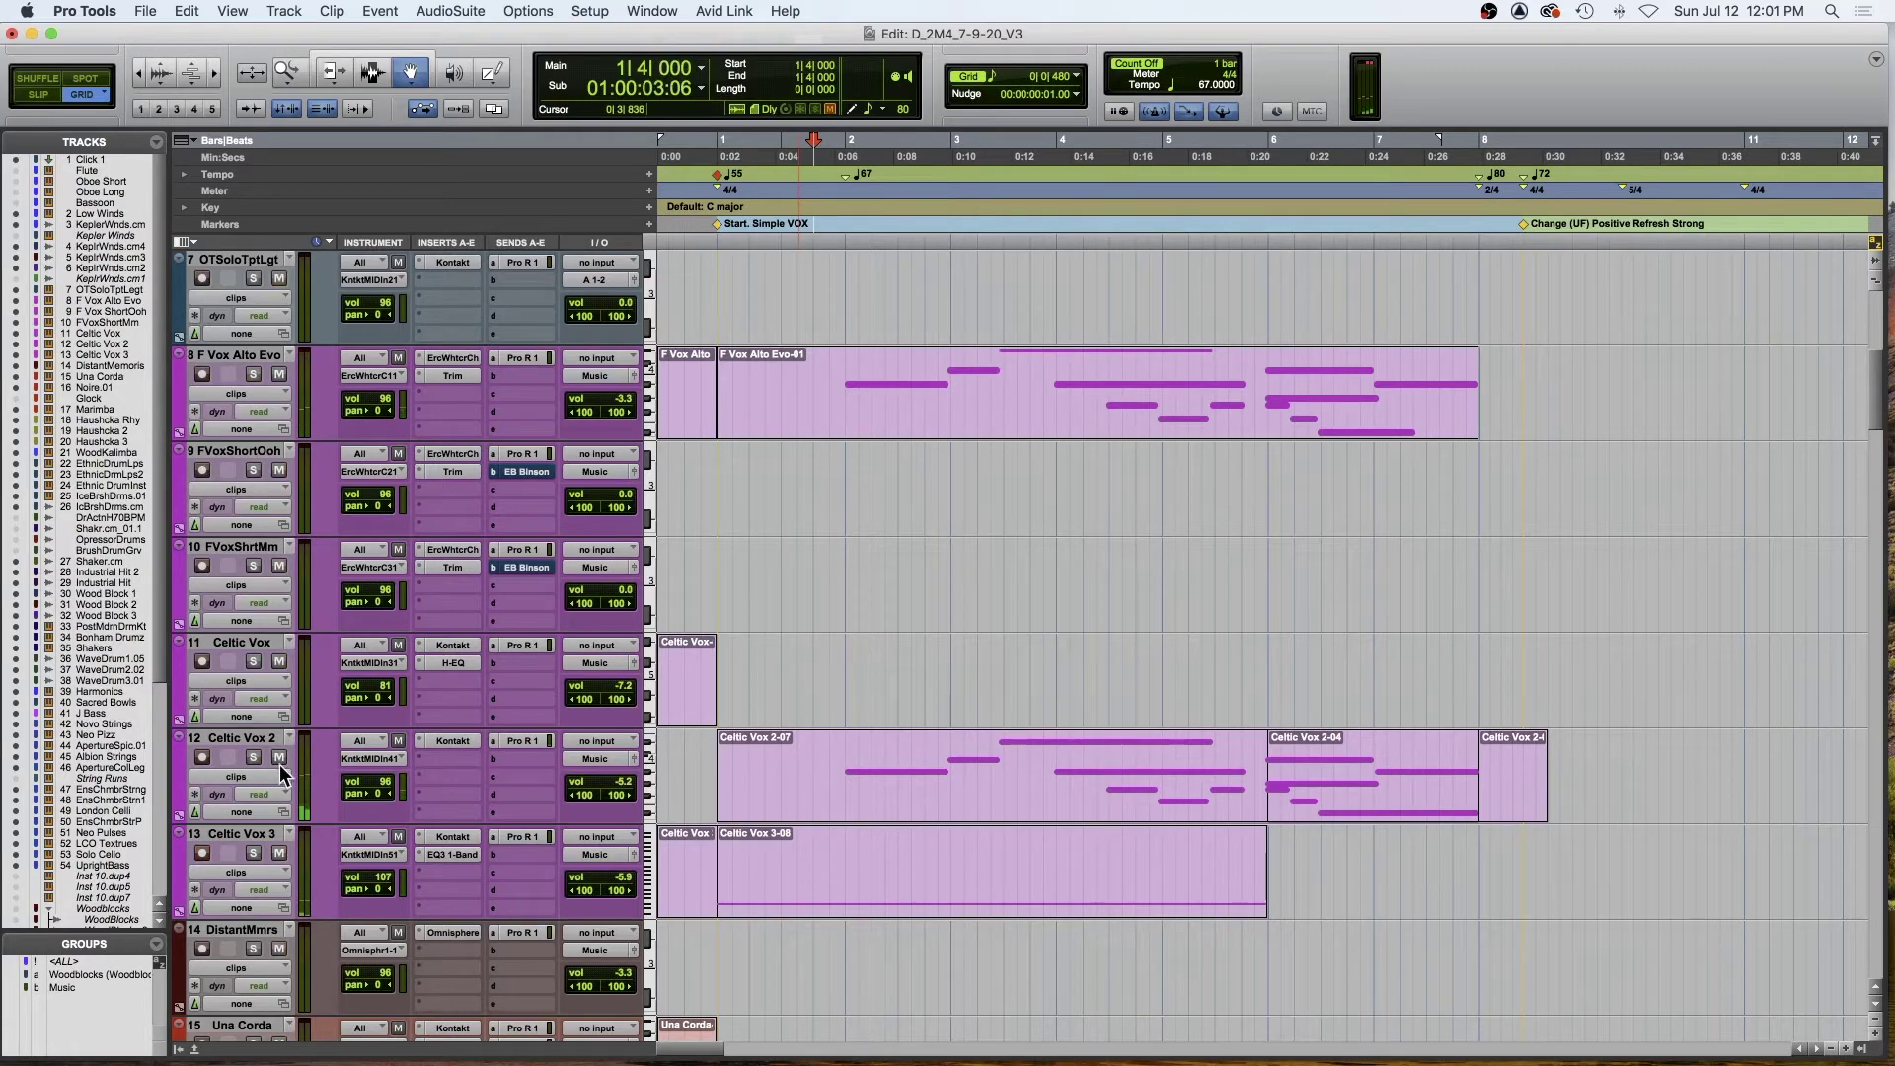
- Audition the Ethnic Drum Loops 2 clip at bar 1 with its track soloed, and turn the solo off
{"action": "scroll", "coordinate": [452, 752], "scroll_direction": "down", "scroll_amount": 10}
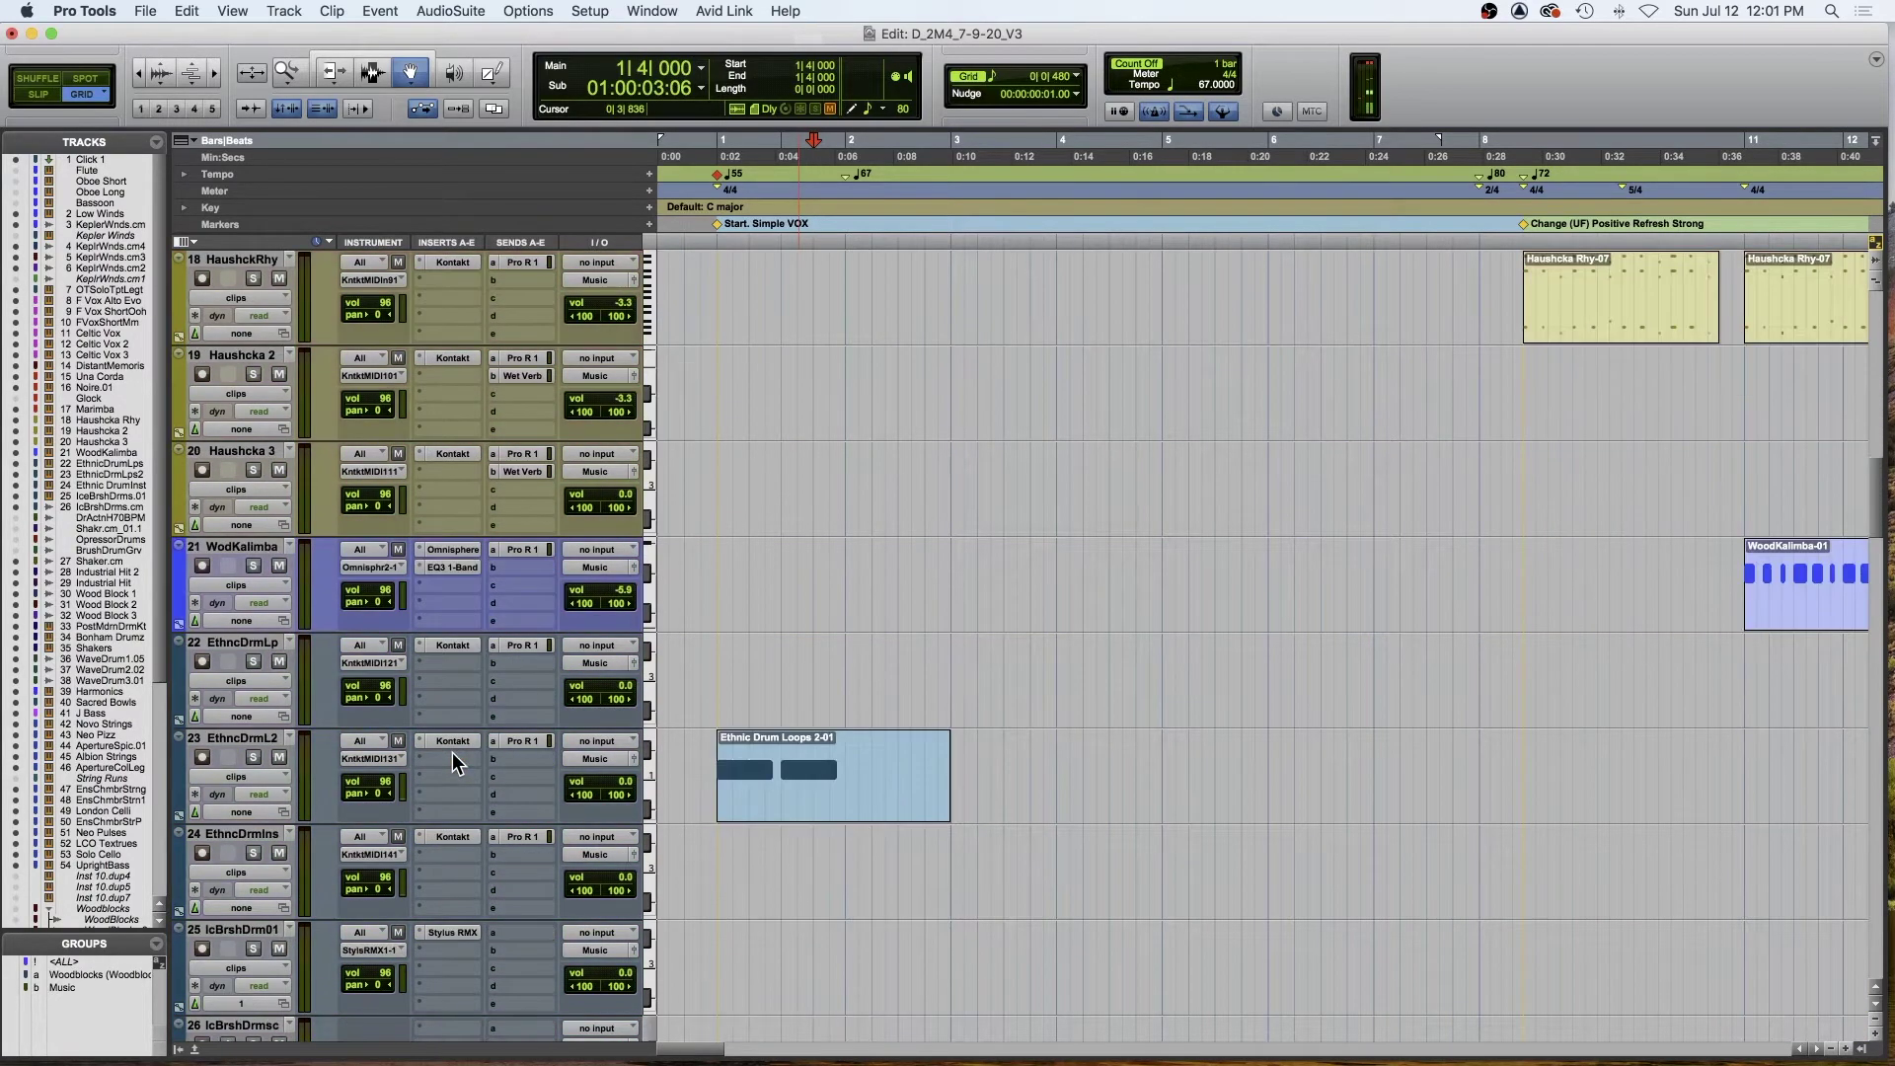
{"action": "left_click", "coordinate": [773, 773]}
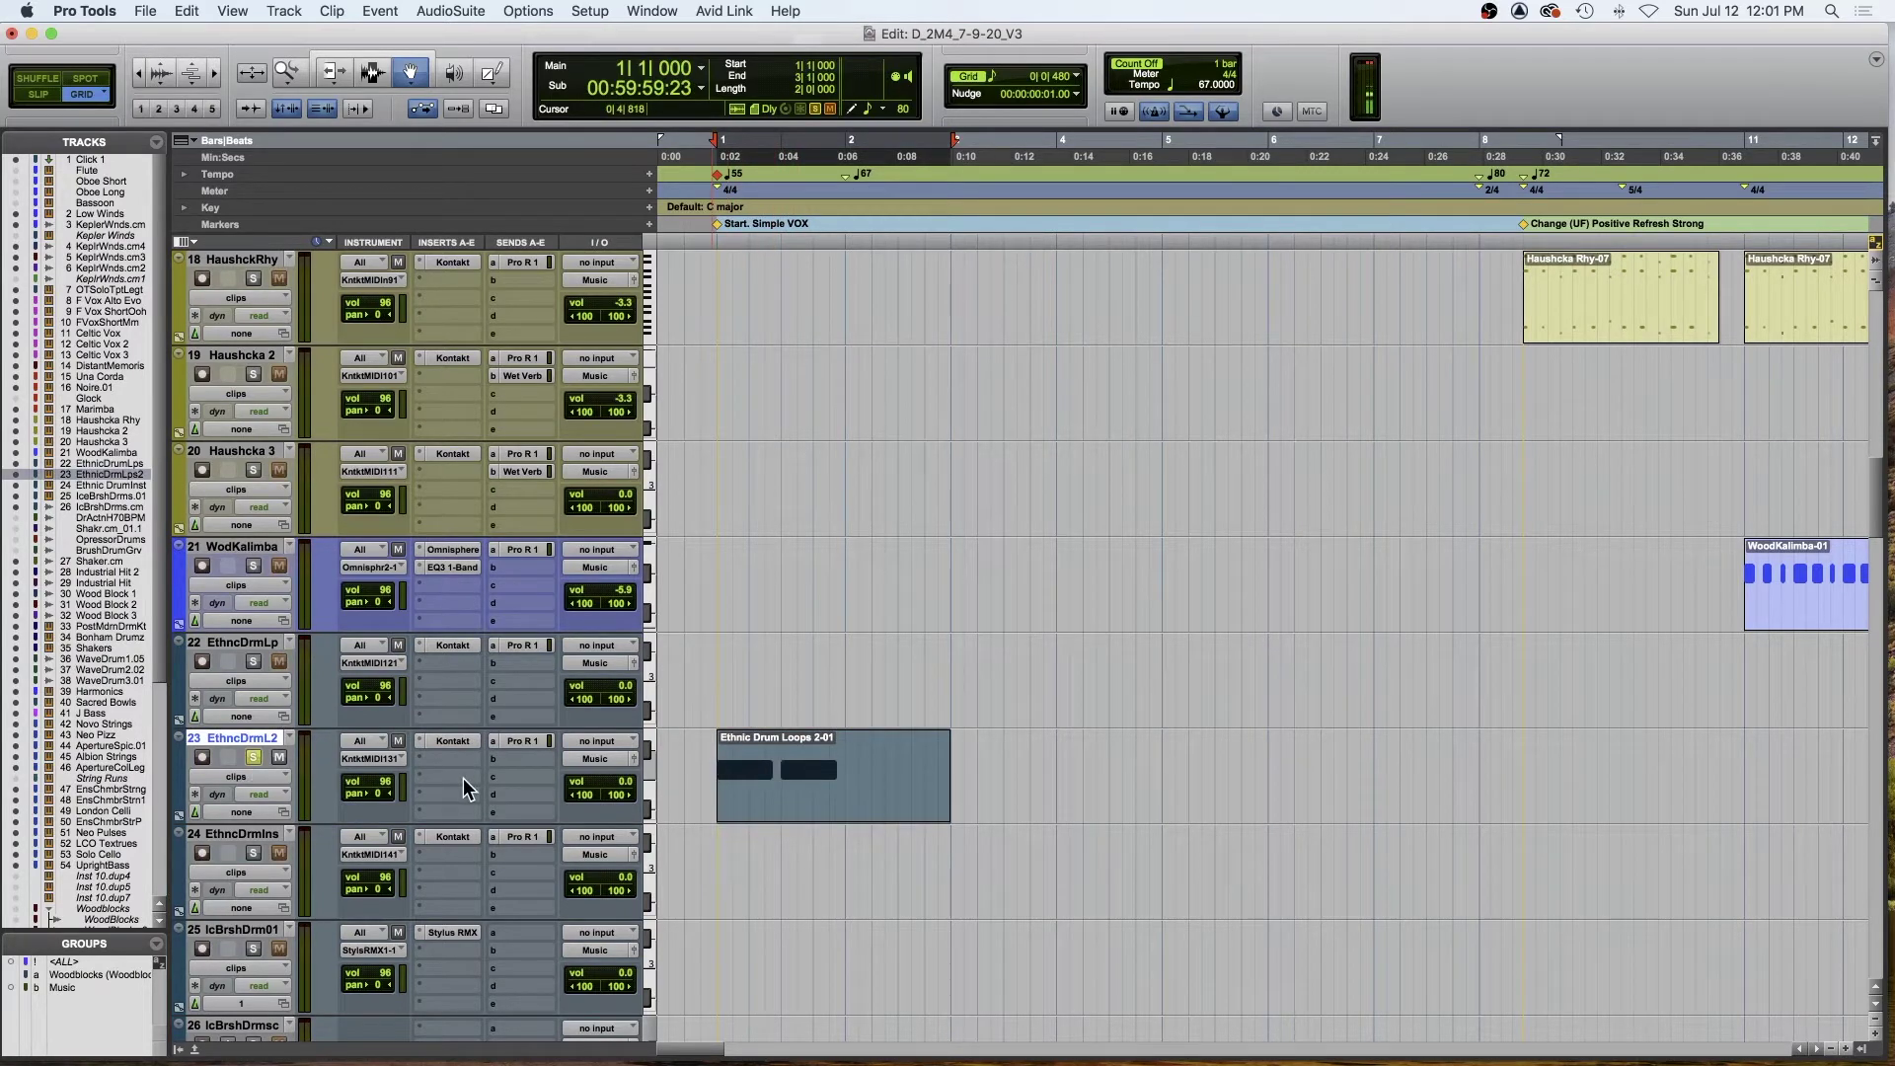
{"action": "key", "text": "space"}
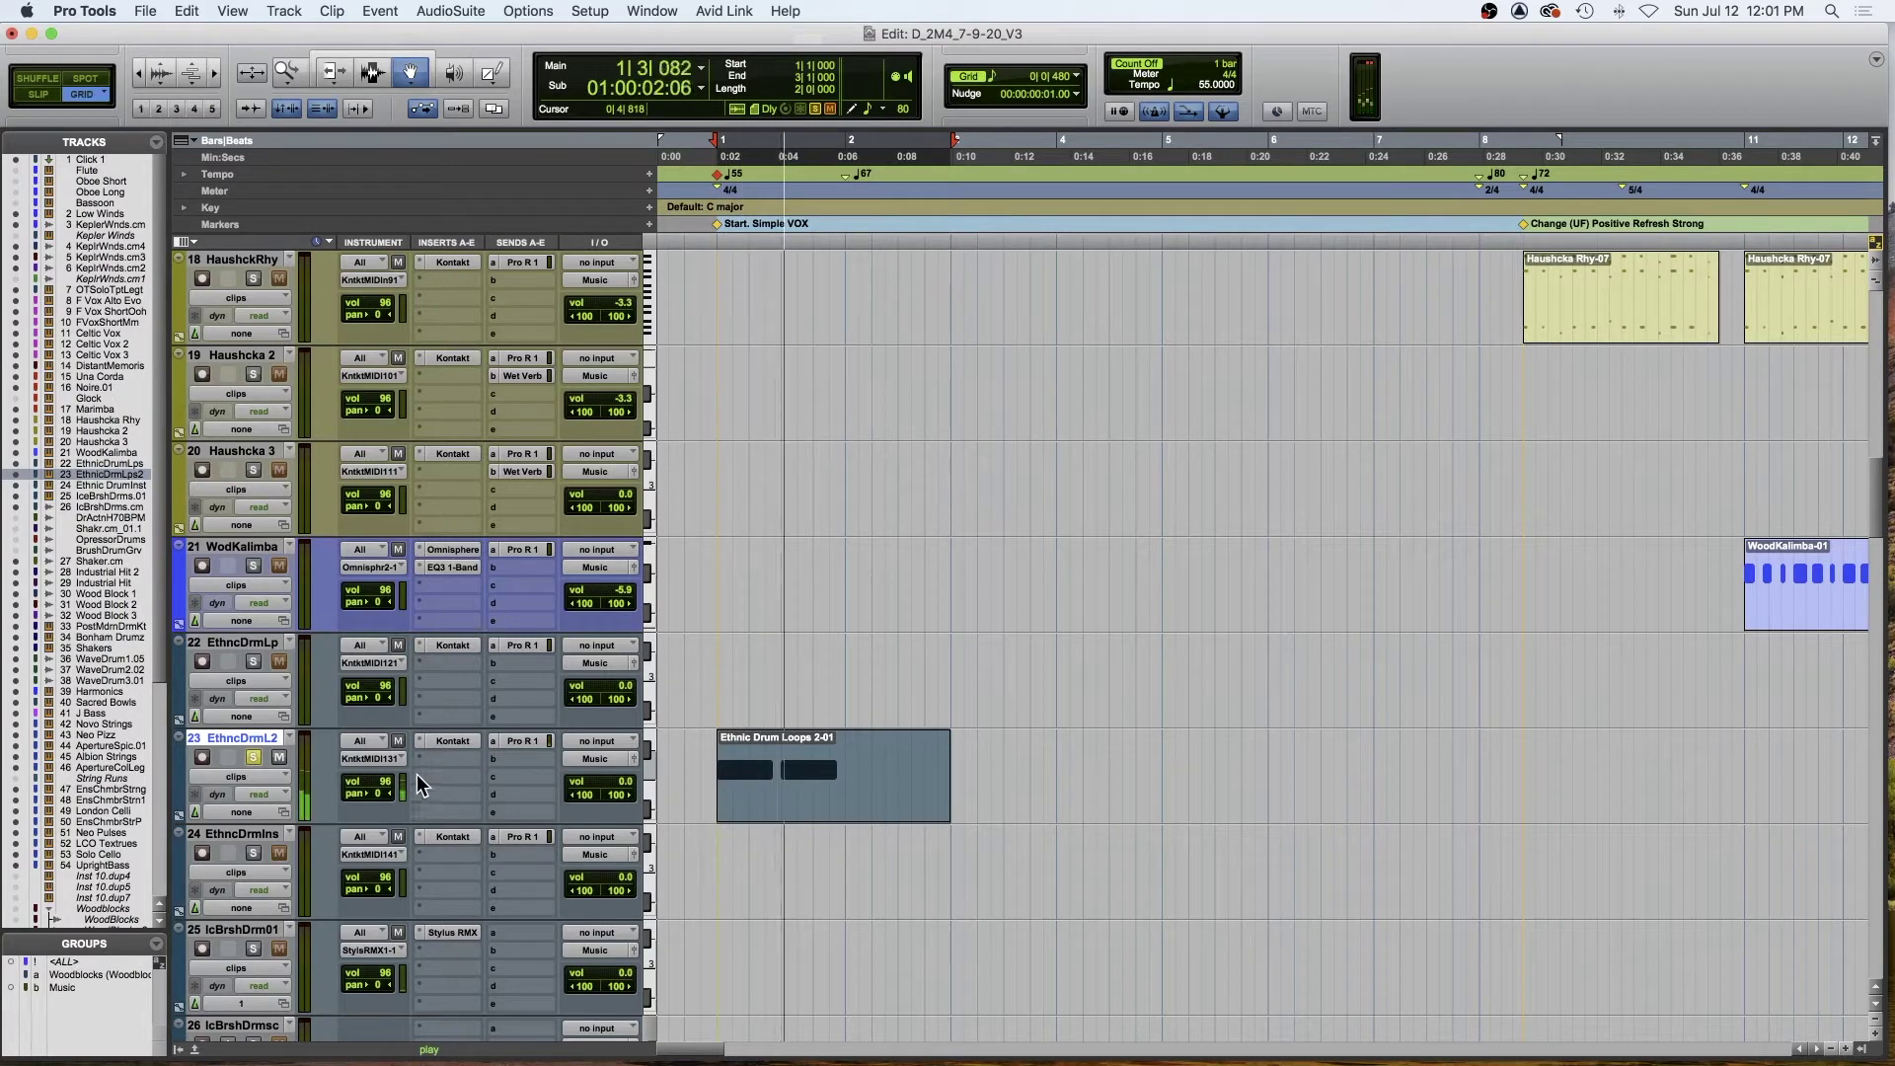
{"action": "key", "text": "space"}
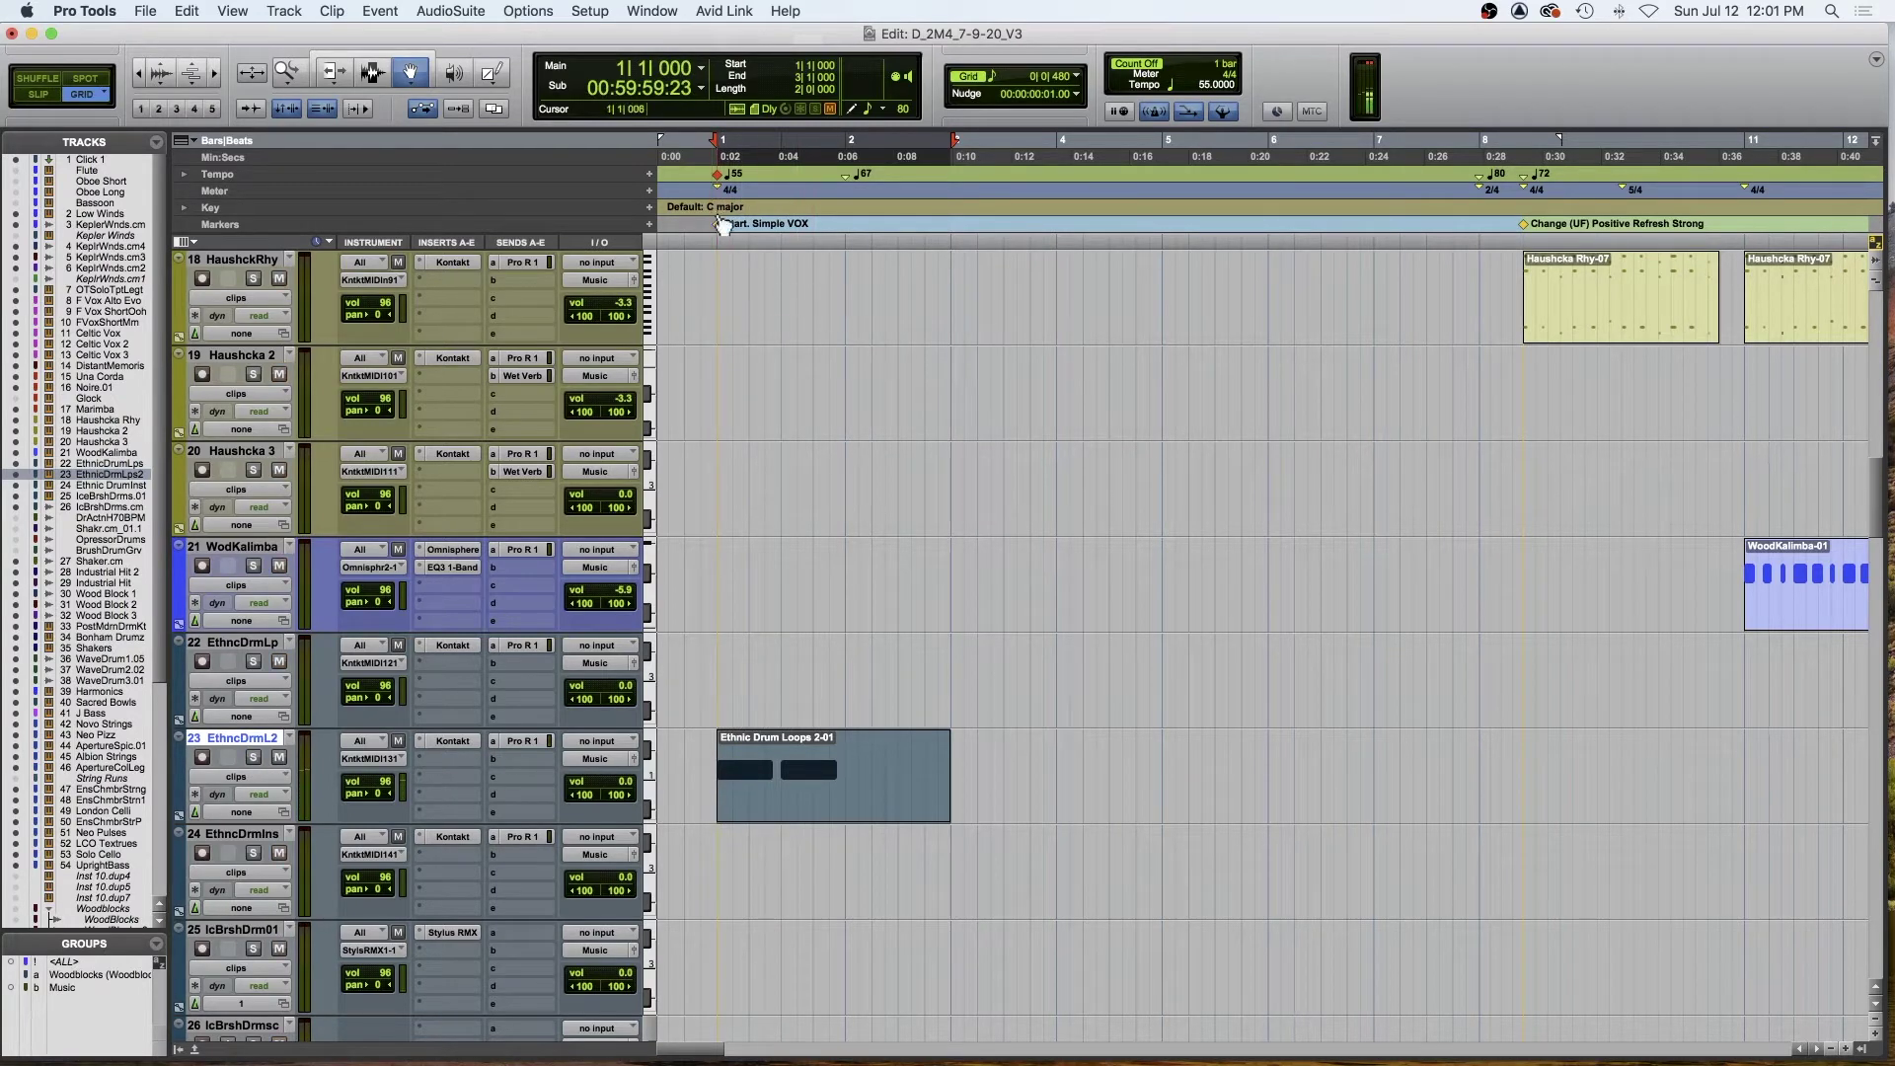
- Play the full mix from the Start. Simple VOX marker at bar 1 to about bar 8, stop, and switch to the Selector tool
{"action": "left_click", "coordinate": [717, 219]}
{"action": "key", "text": "space"}
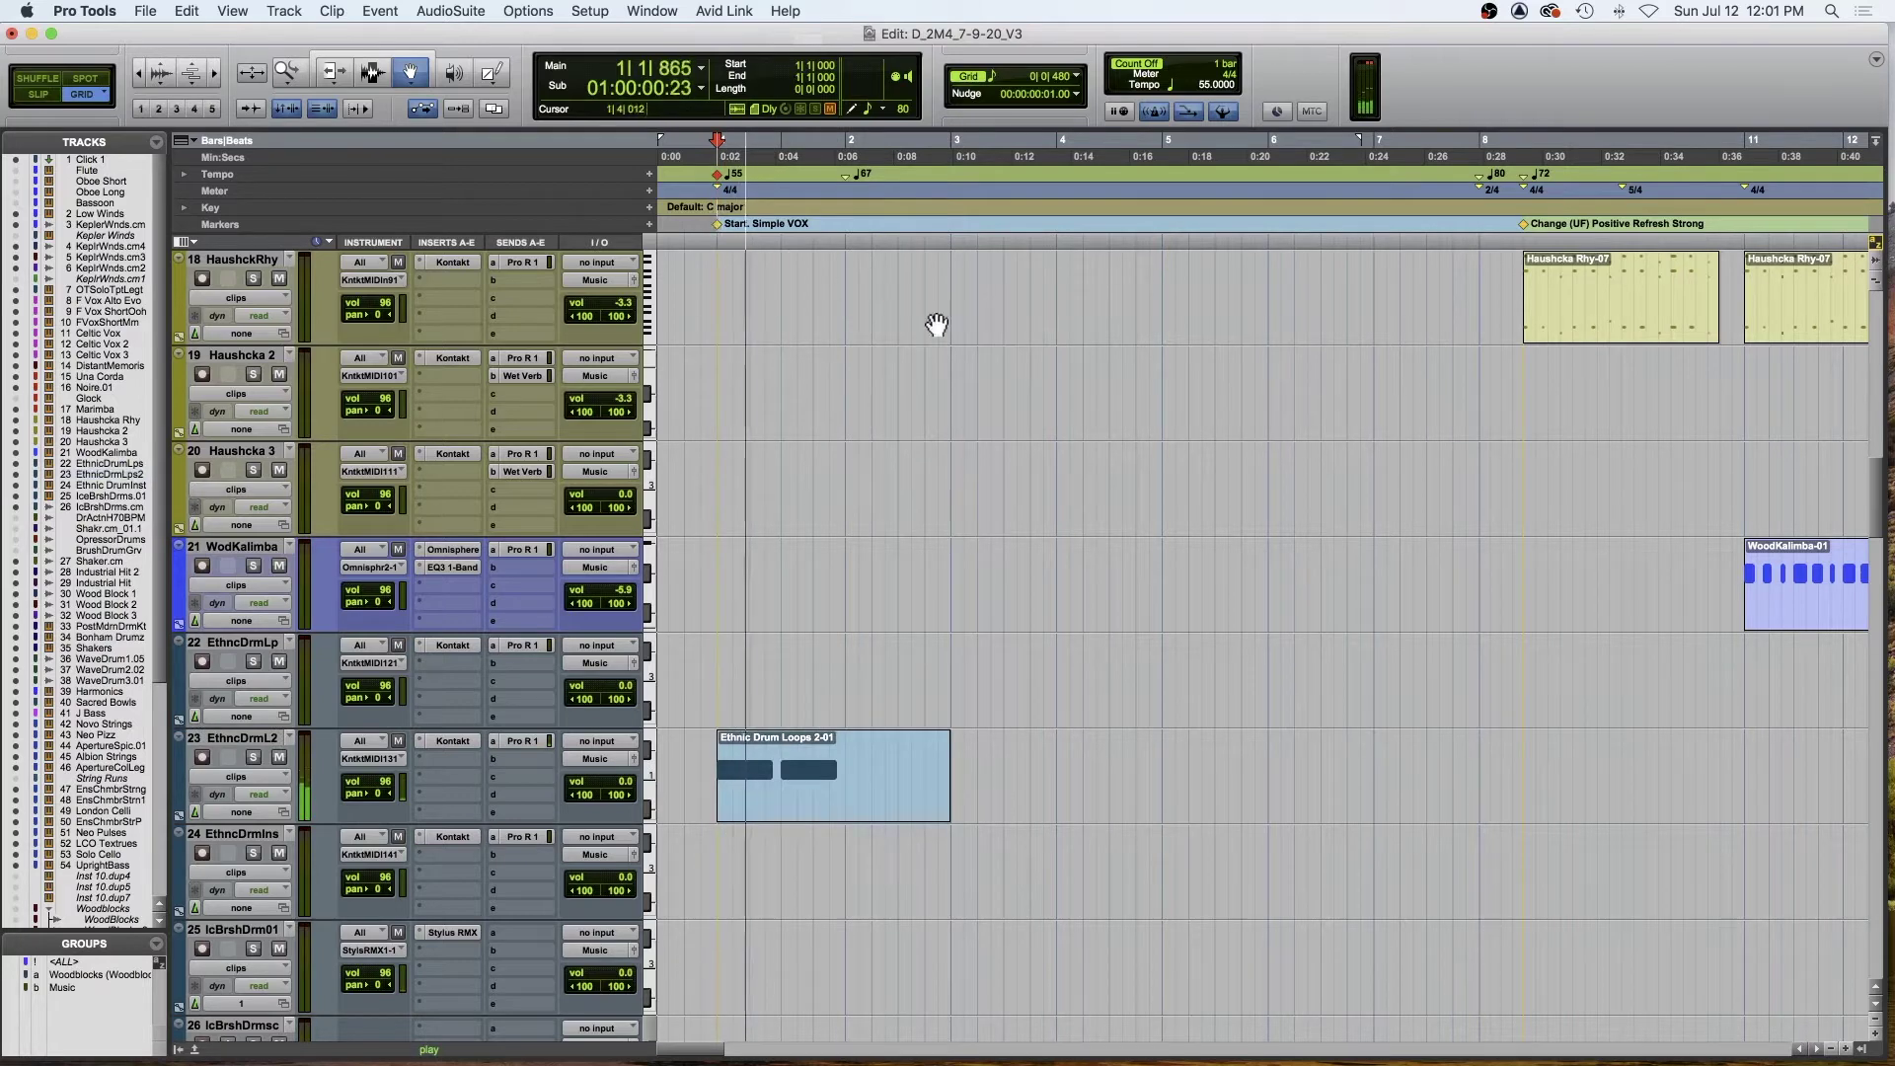
{"action": "scroll", "coordinate": [1019, 411], "scroll_direction": "up", "scroll_amount": 7}
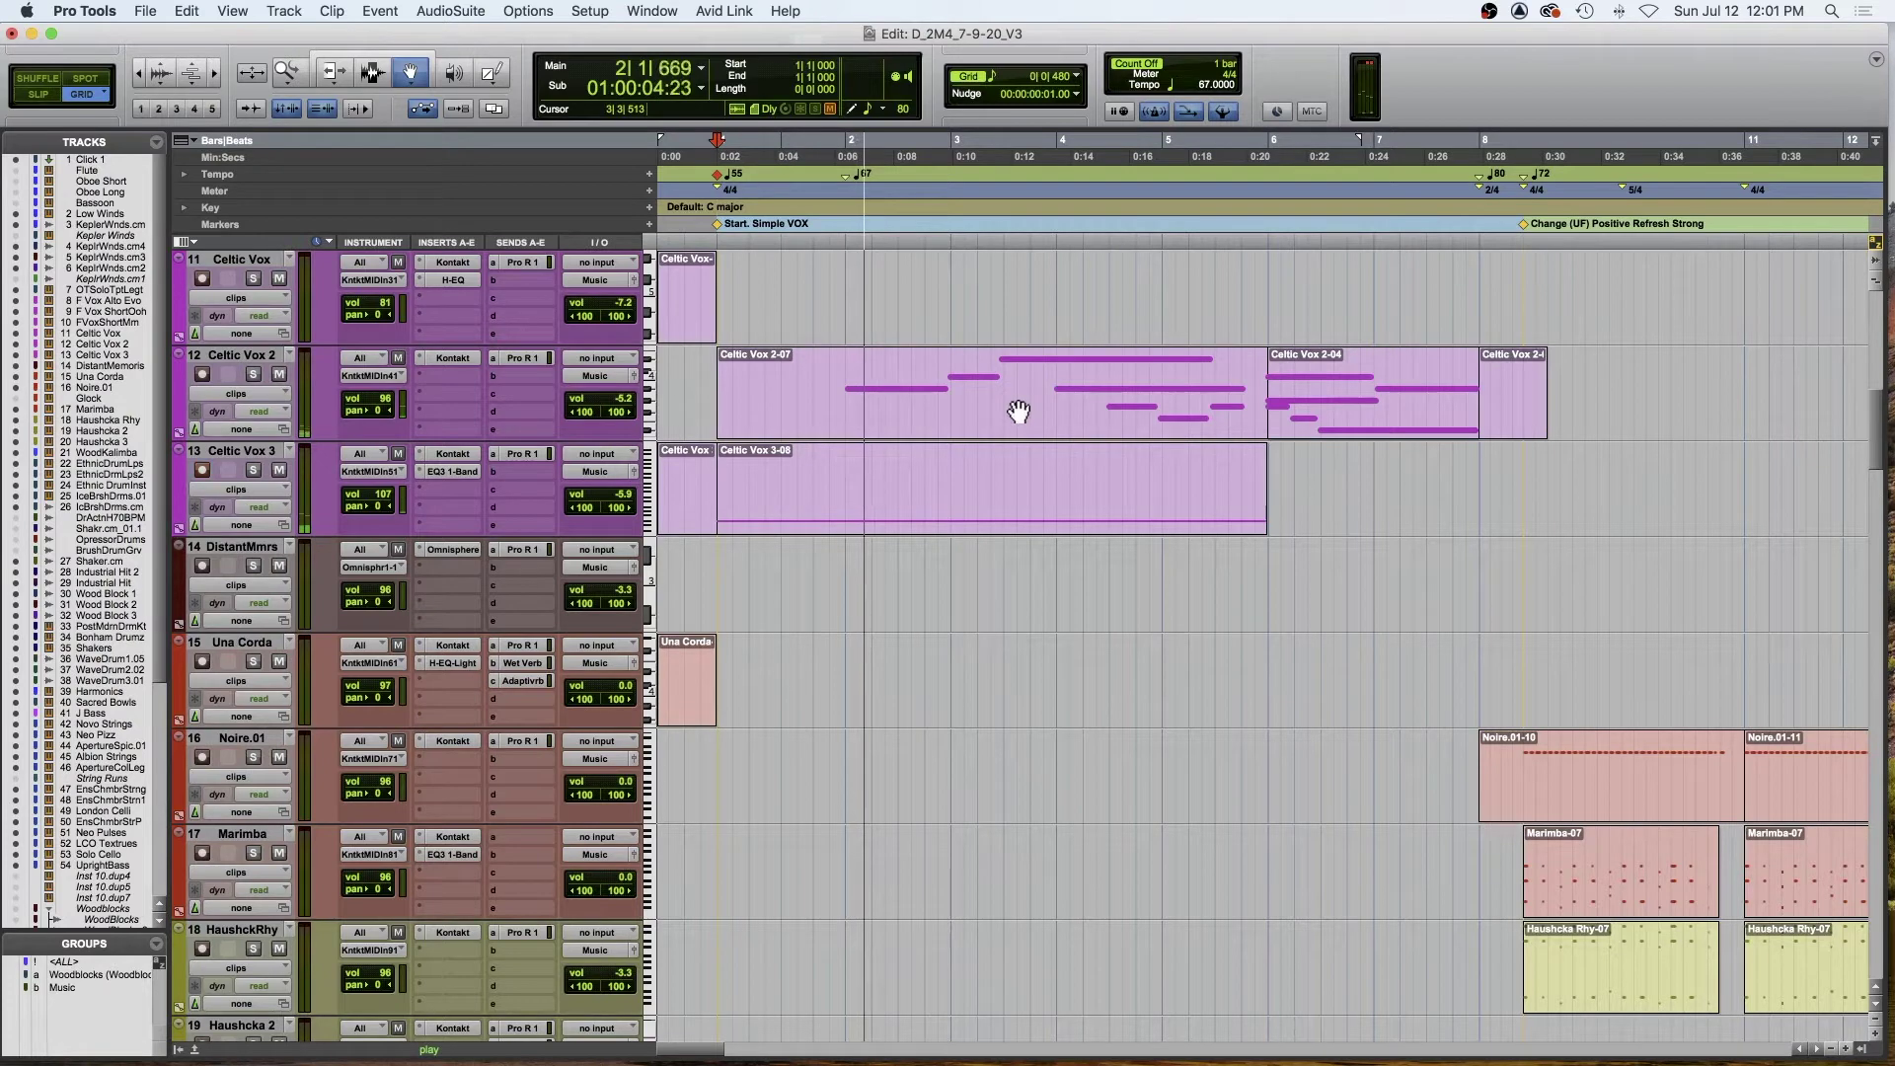
{"action": "scroll", "coordinate": [1019, 411], "scroll_direction": "right", "scroll_amount": 1}
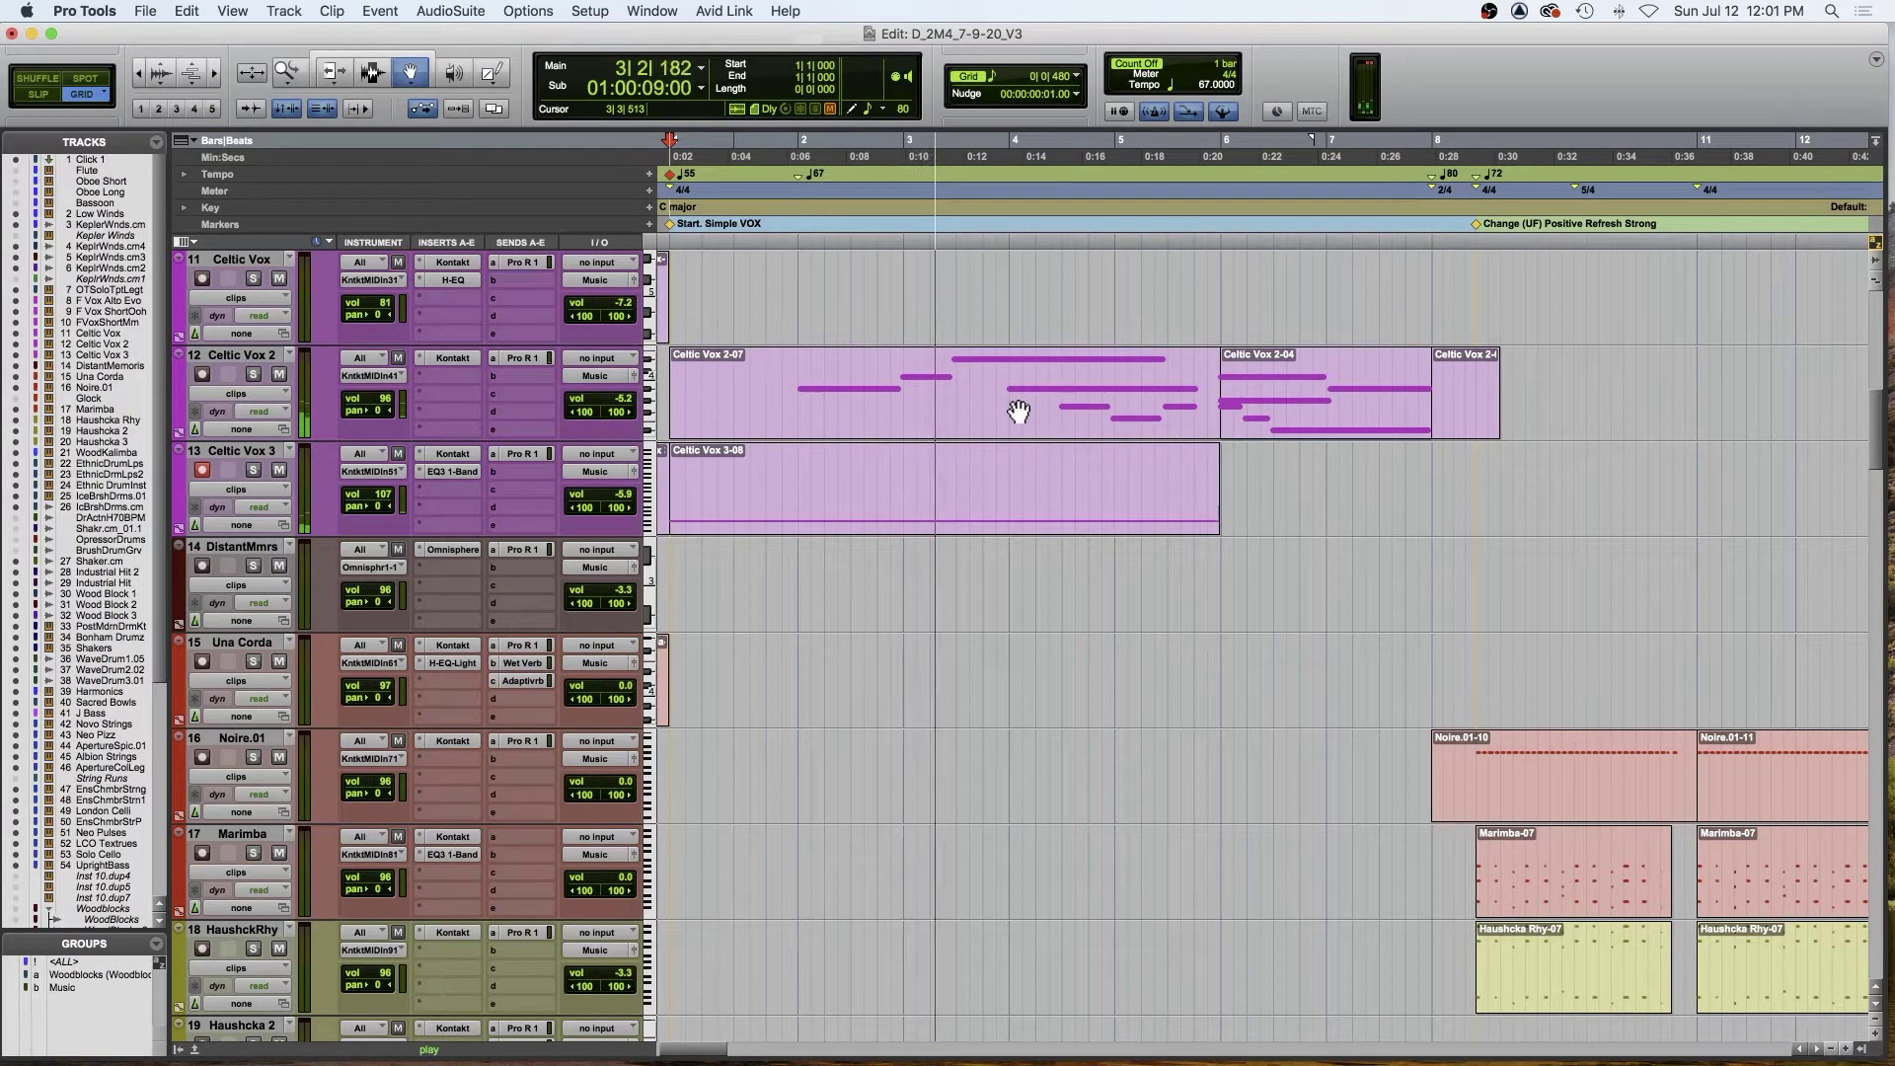
{"action": "scroll", "coordinate": [1018, 411], "scroll_direction": "right", "scroll_amount": 3}
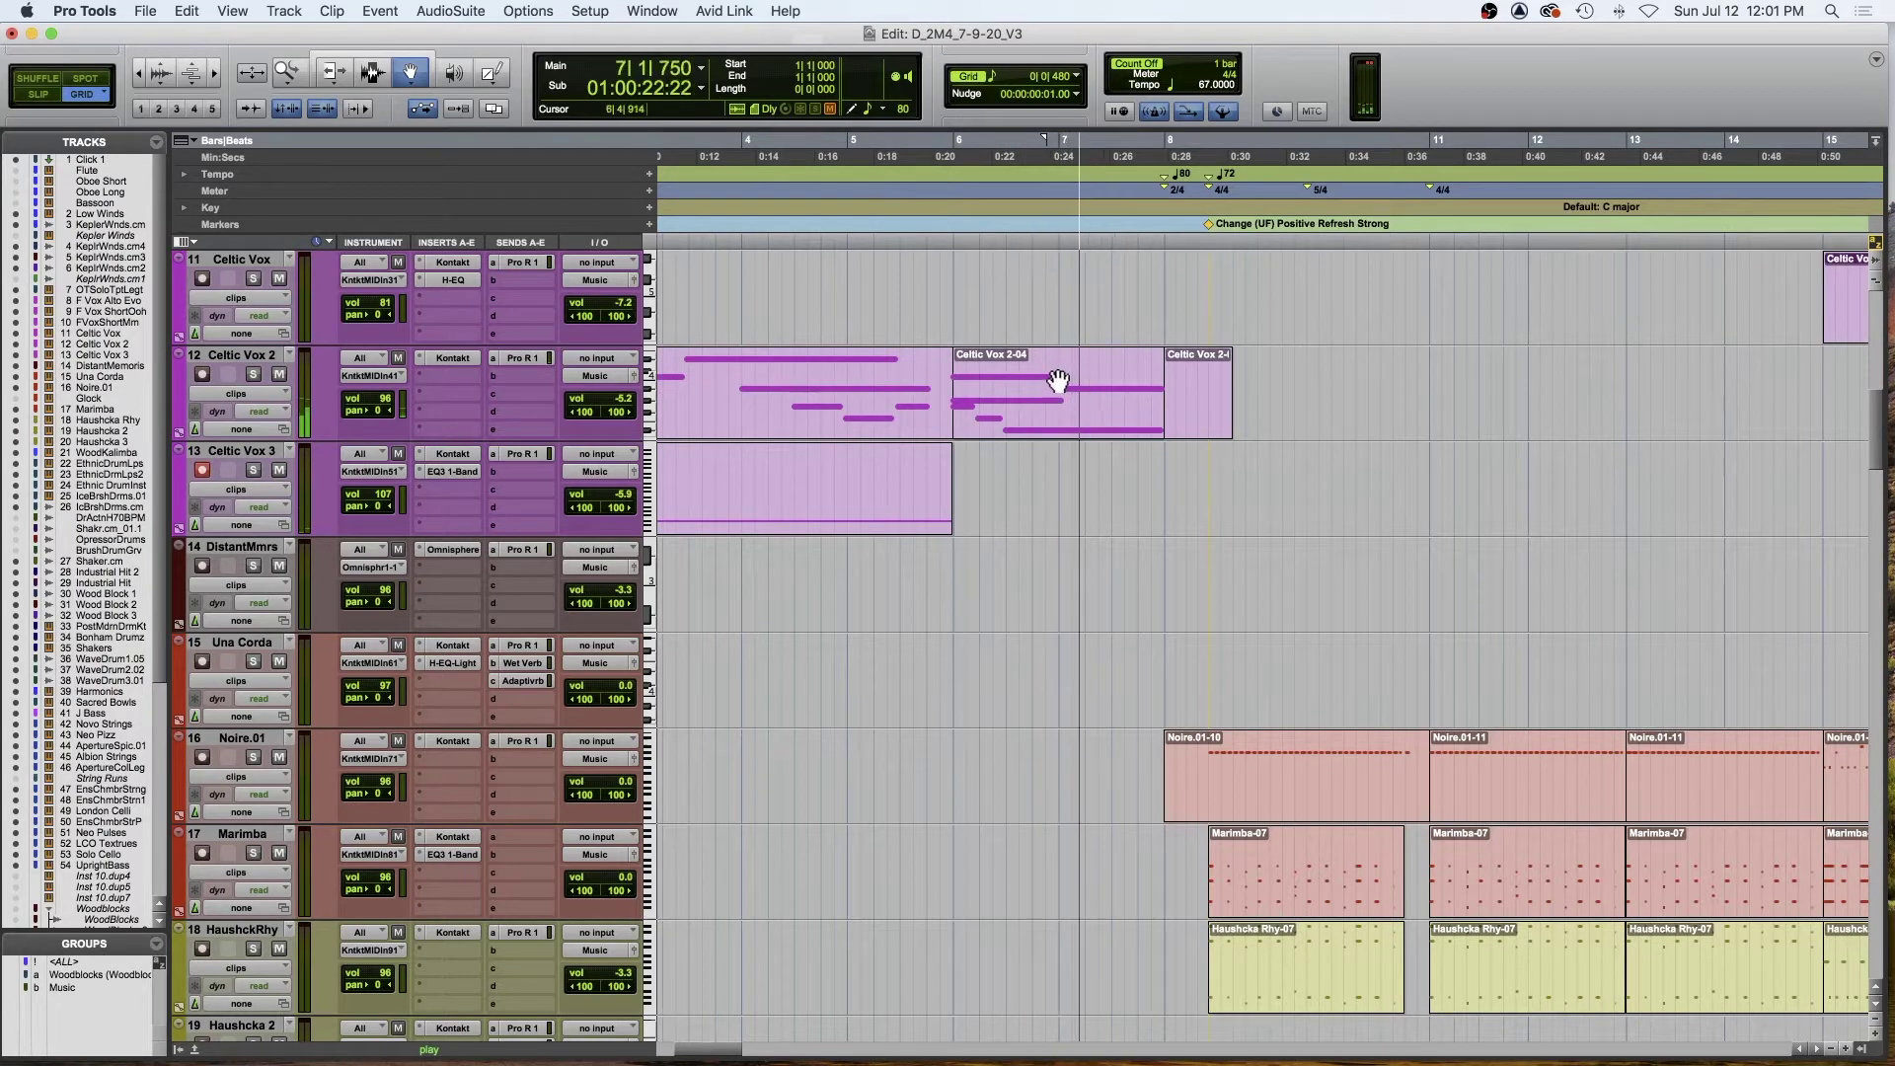
{"action": "left_click", "coordinate": [423, 108]}
{"action": "left_click", "coordinate": [373, 73]}
{"action": "key", "text": "space"}
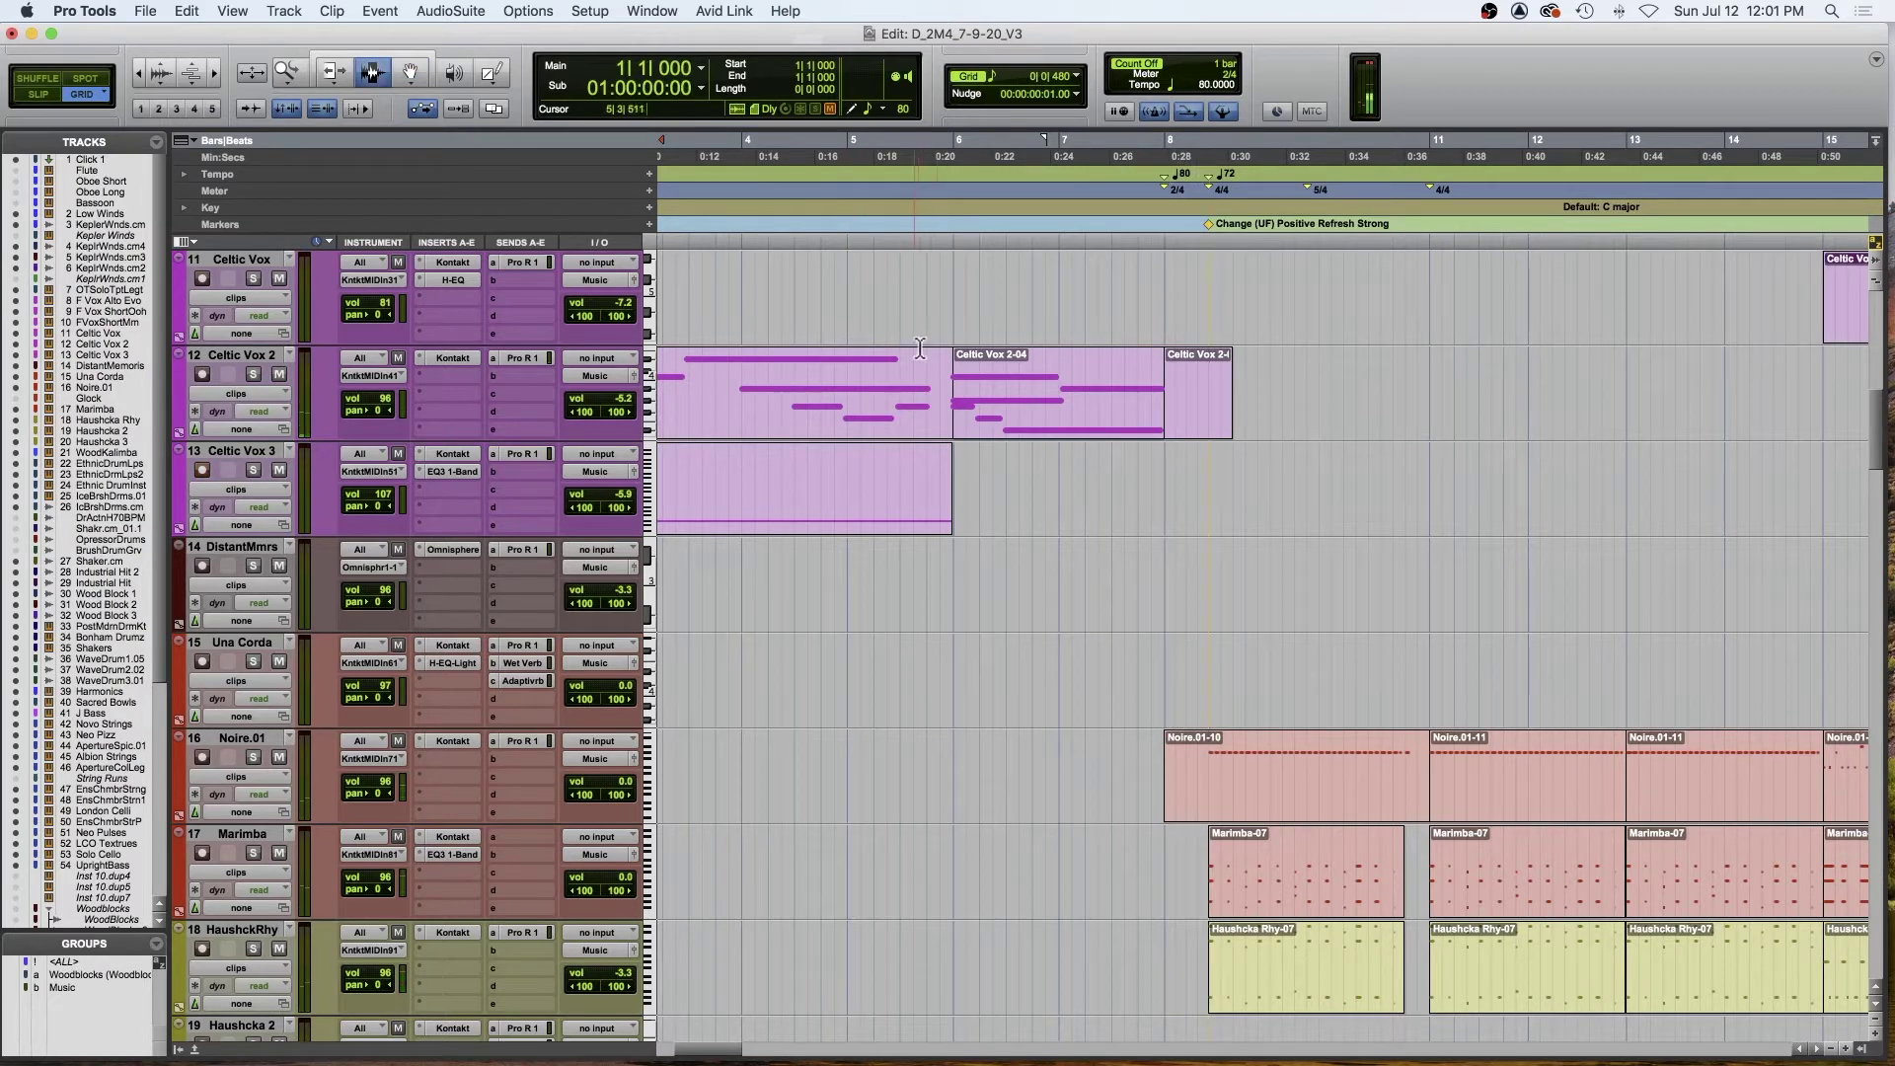
- Play Celtic Vox 2 from 4|1|000 through the transition between its Celtic Vox 2-07 and Celtic Vox 2-04 clips
{"action": "mouse_move", "coordinate": [936, 384]}
{"action": "left_mouse_down"}
{"action": "mouse_move", "coordinate": [962, 399]}
{"action": "mouse_move", "coordinate": [946, 391]}
{"action": "left_mouse_up"}
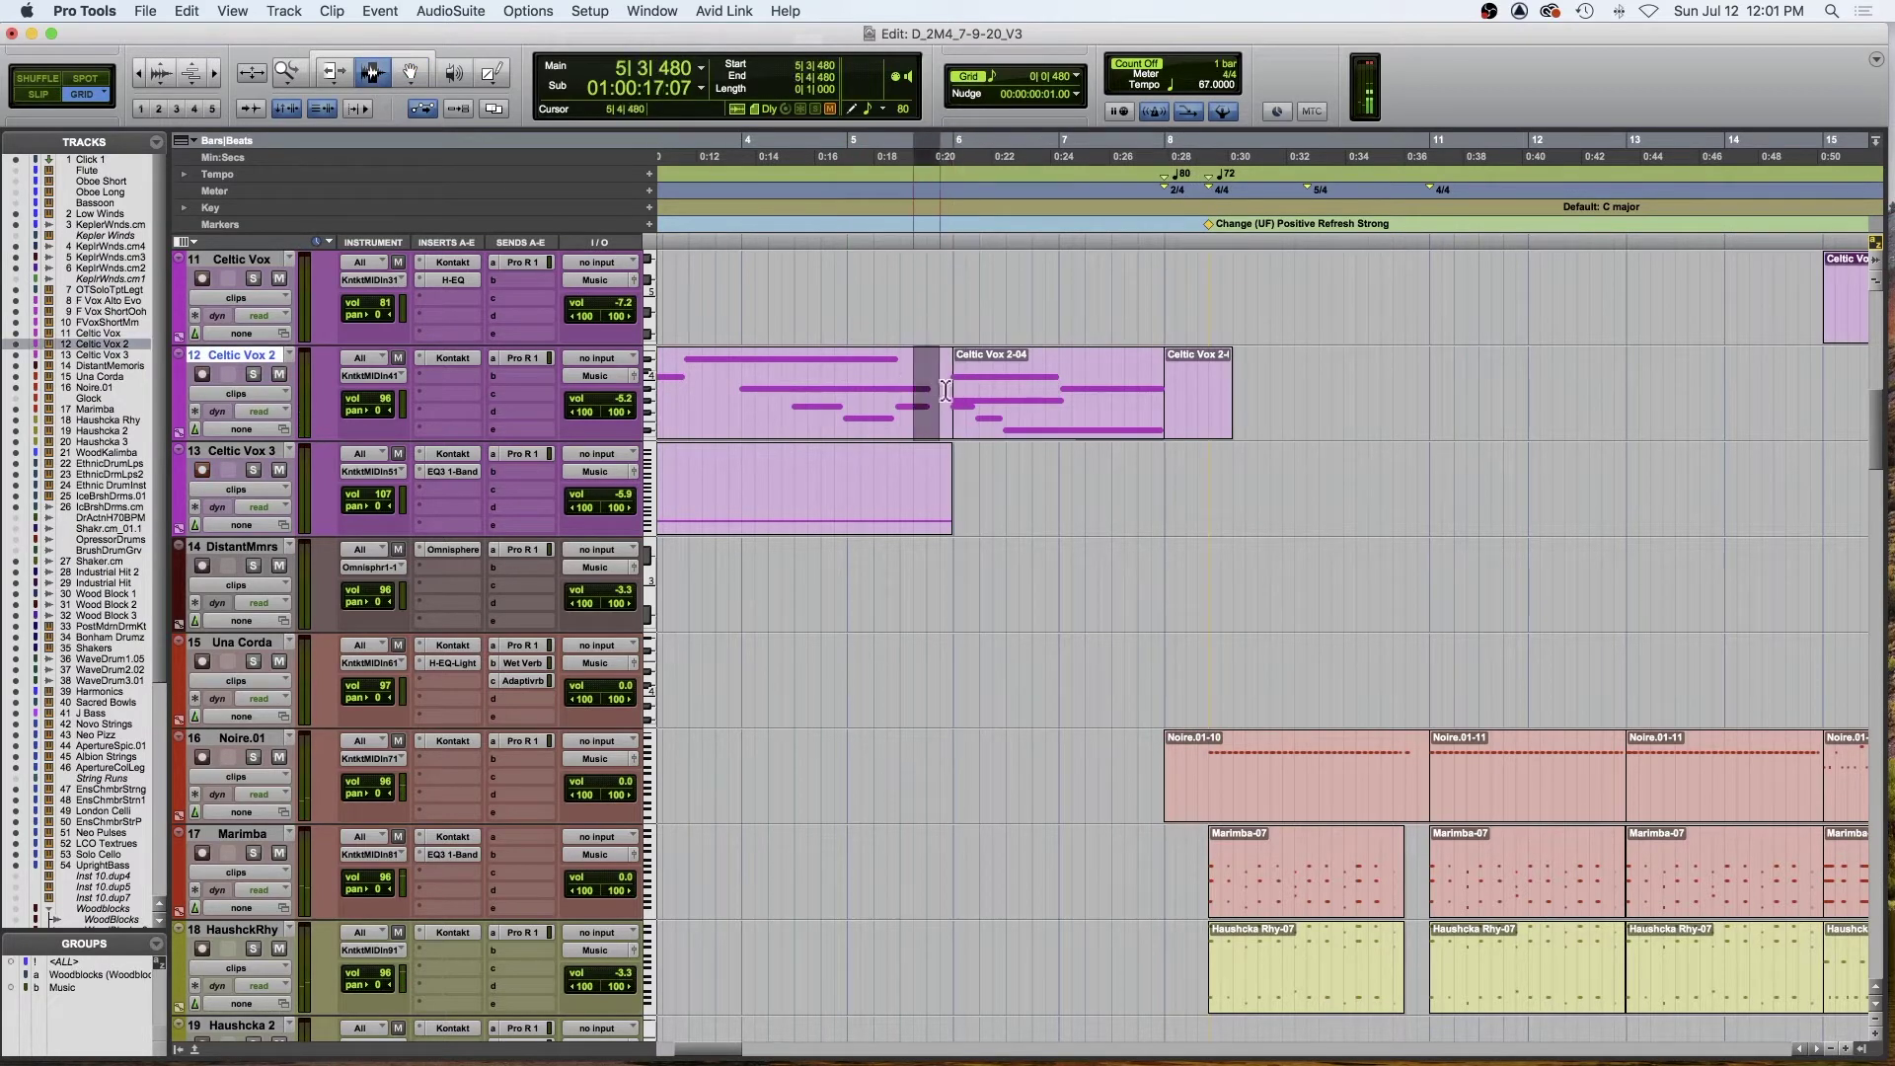
{"action": "left_click", "coordinate": [840, 308]}
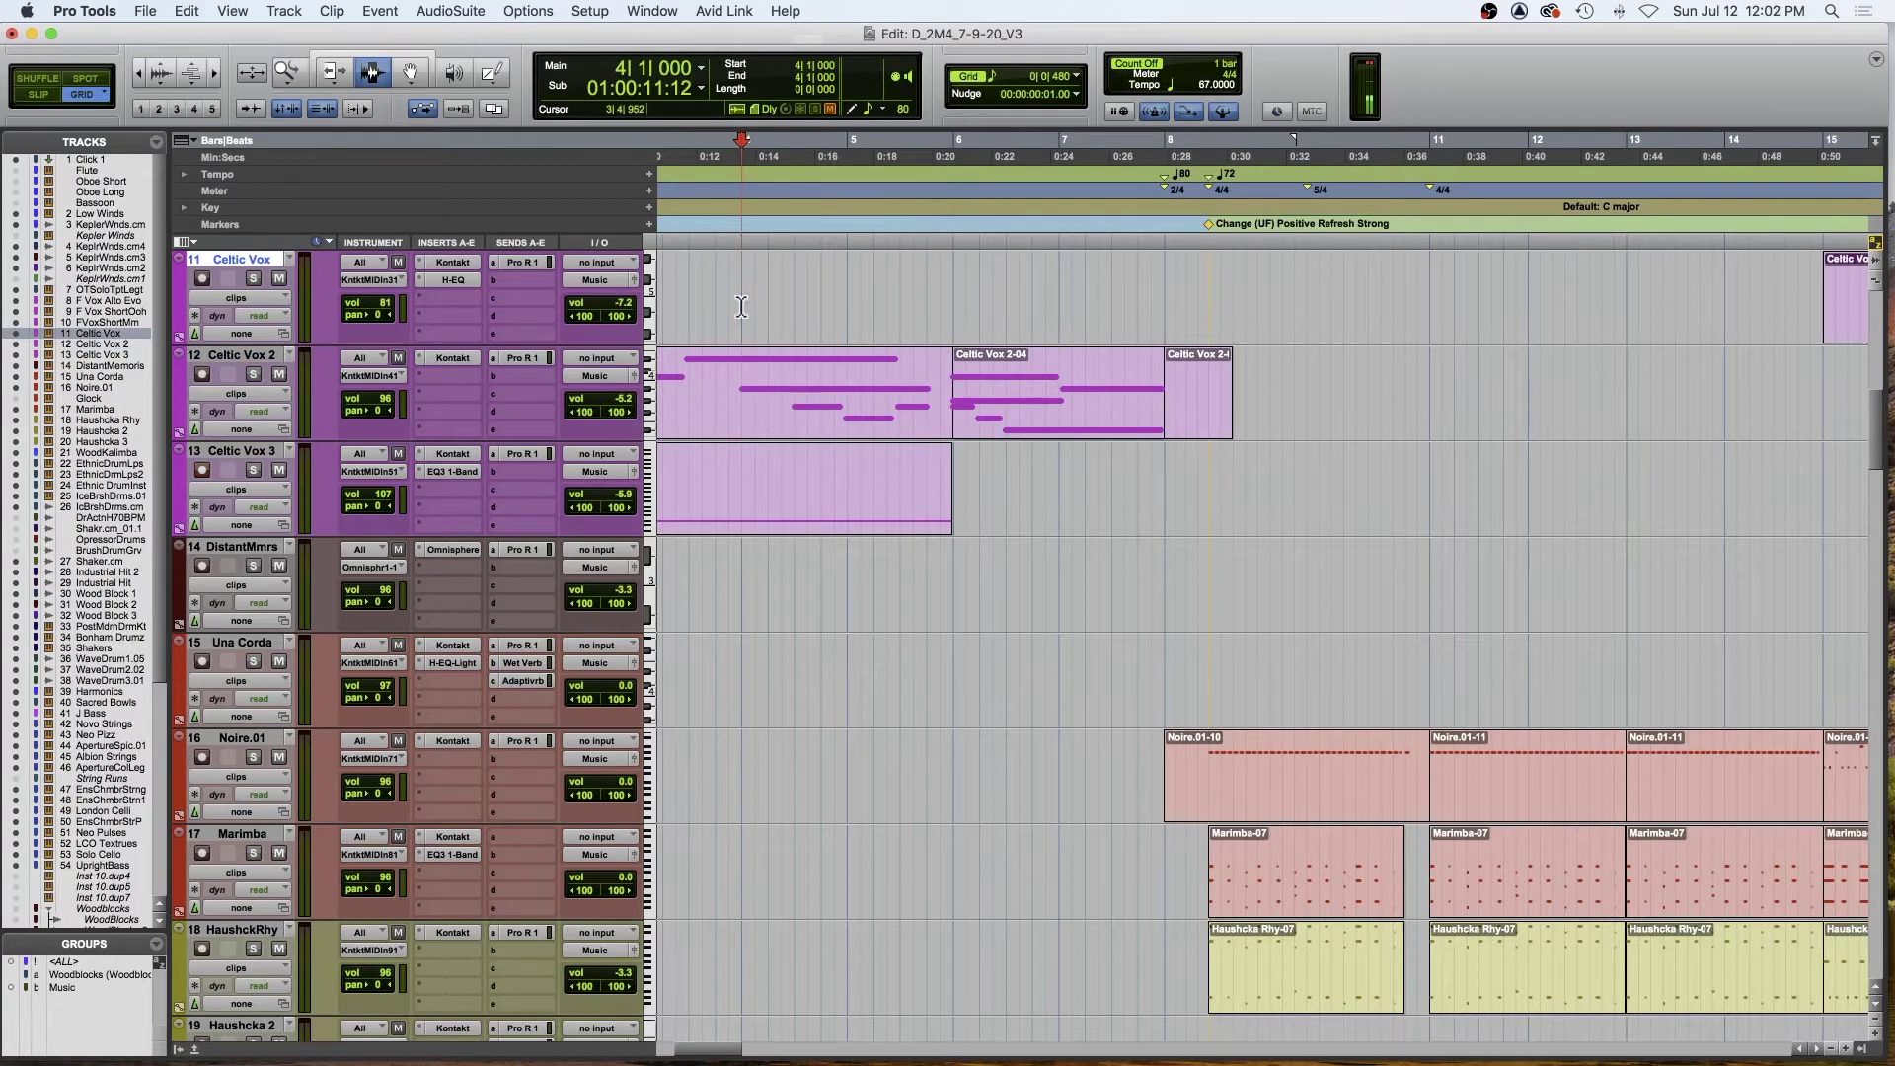
{"action": "key", "text": "space"}
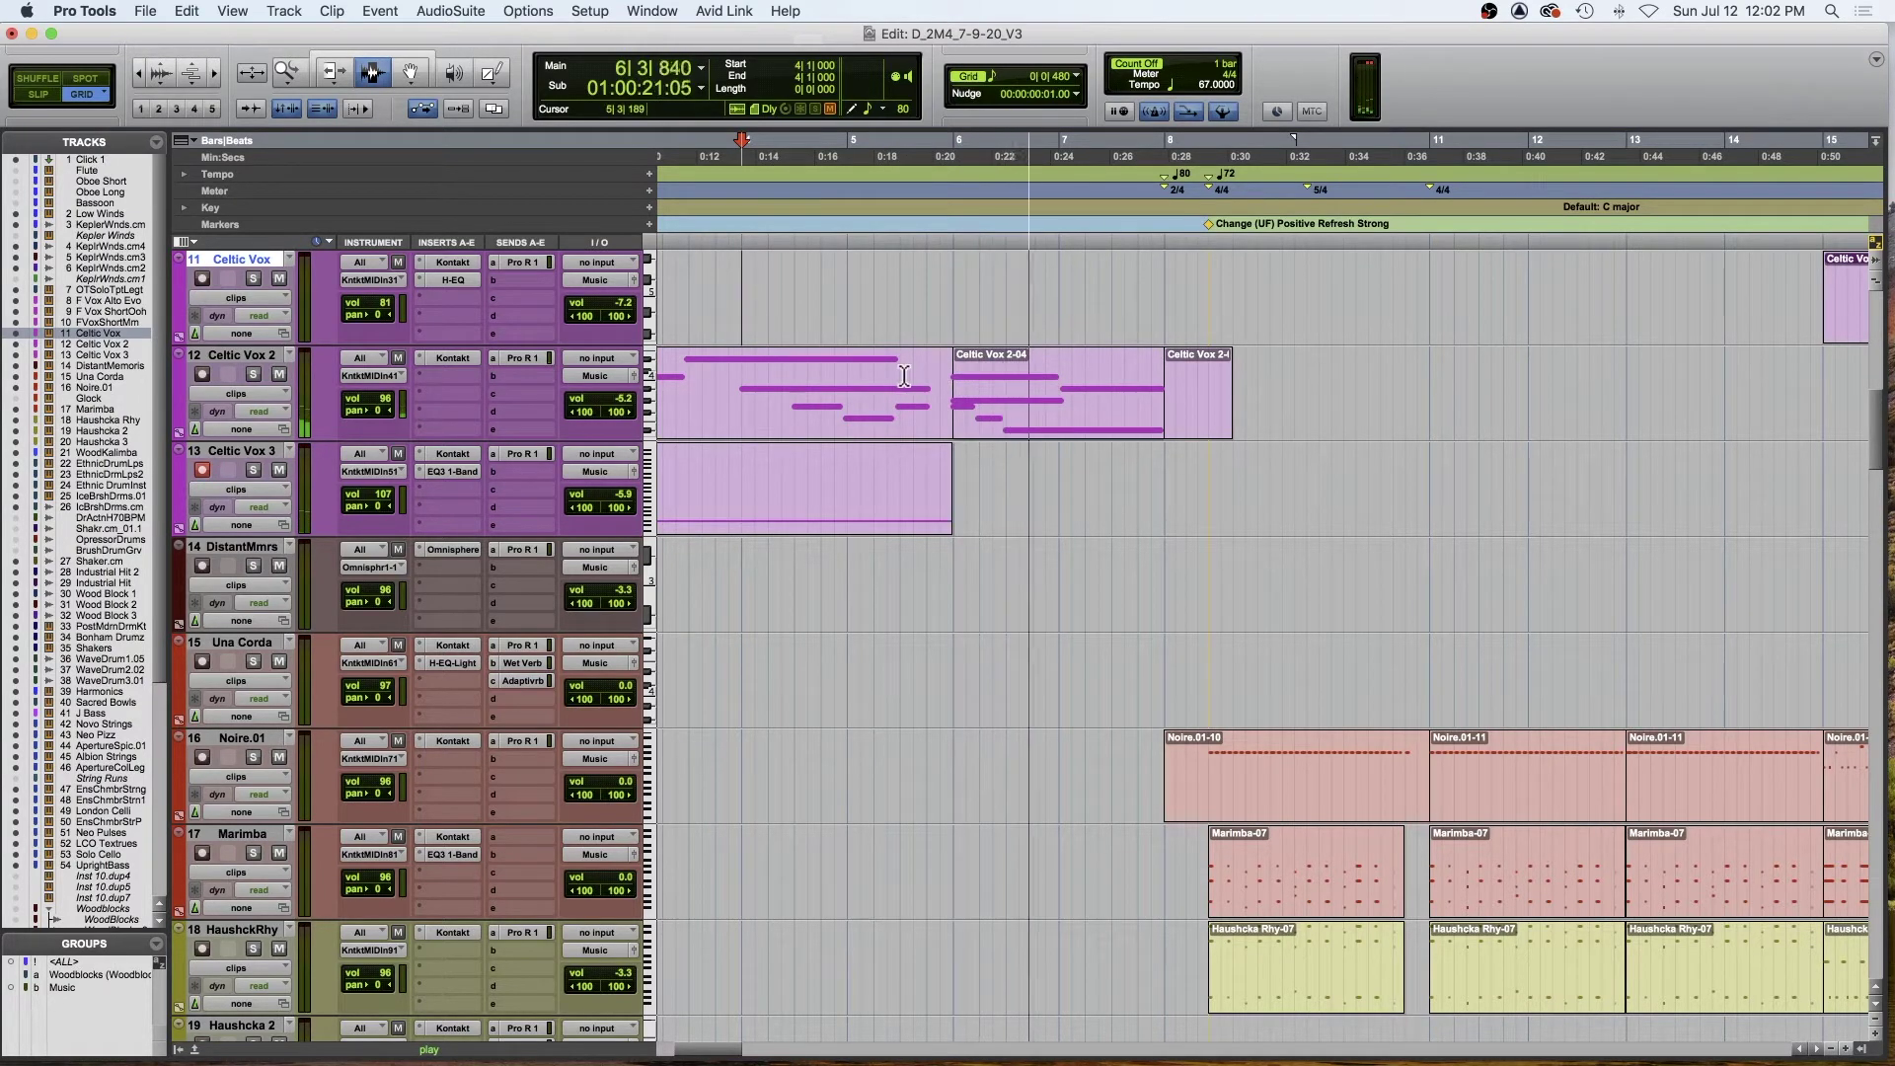
{"action": "key", "text": "space"}
- Highlight the end of the Celtic Vox 2-07 clip from 5|3|000 to bar 6, and place the edit cursor at 5|4|000
{"action": "left_click_drag", "start_coordinate": [929, 380], "coordinate": [947, 380]}
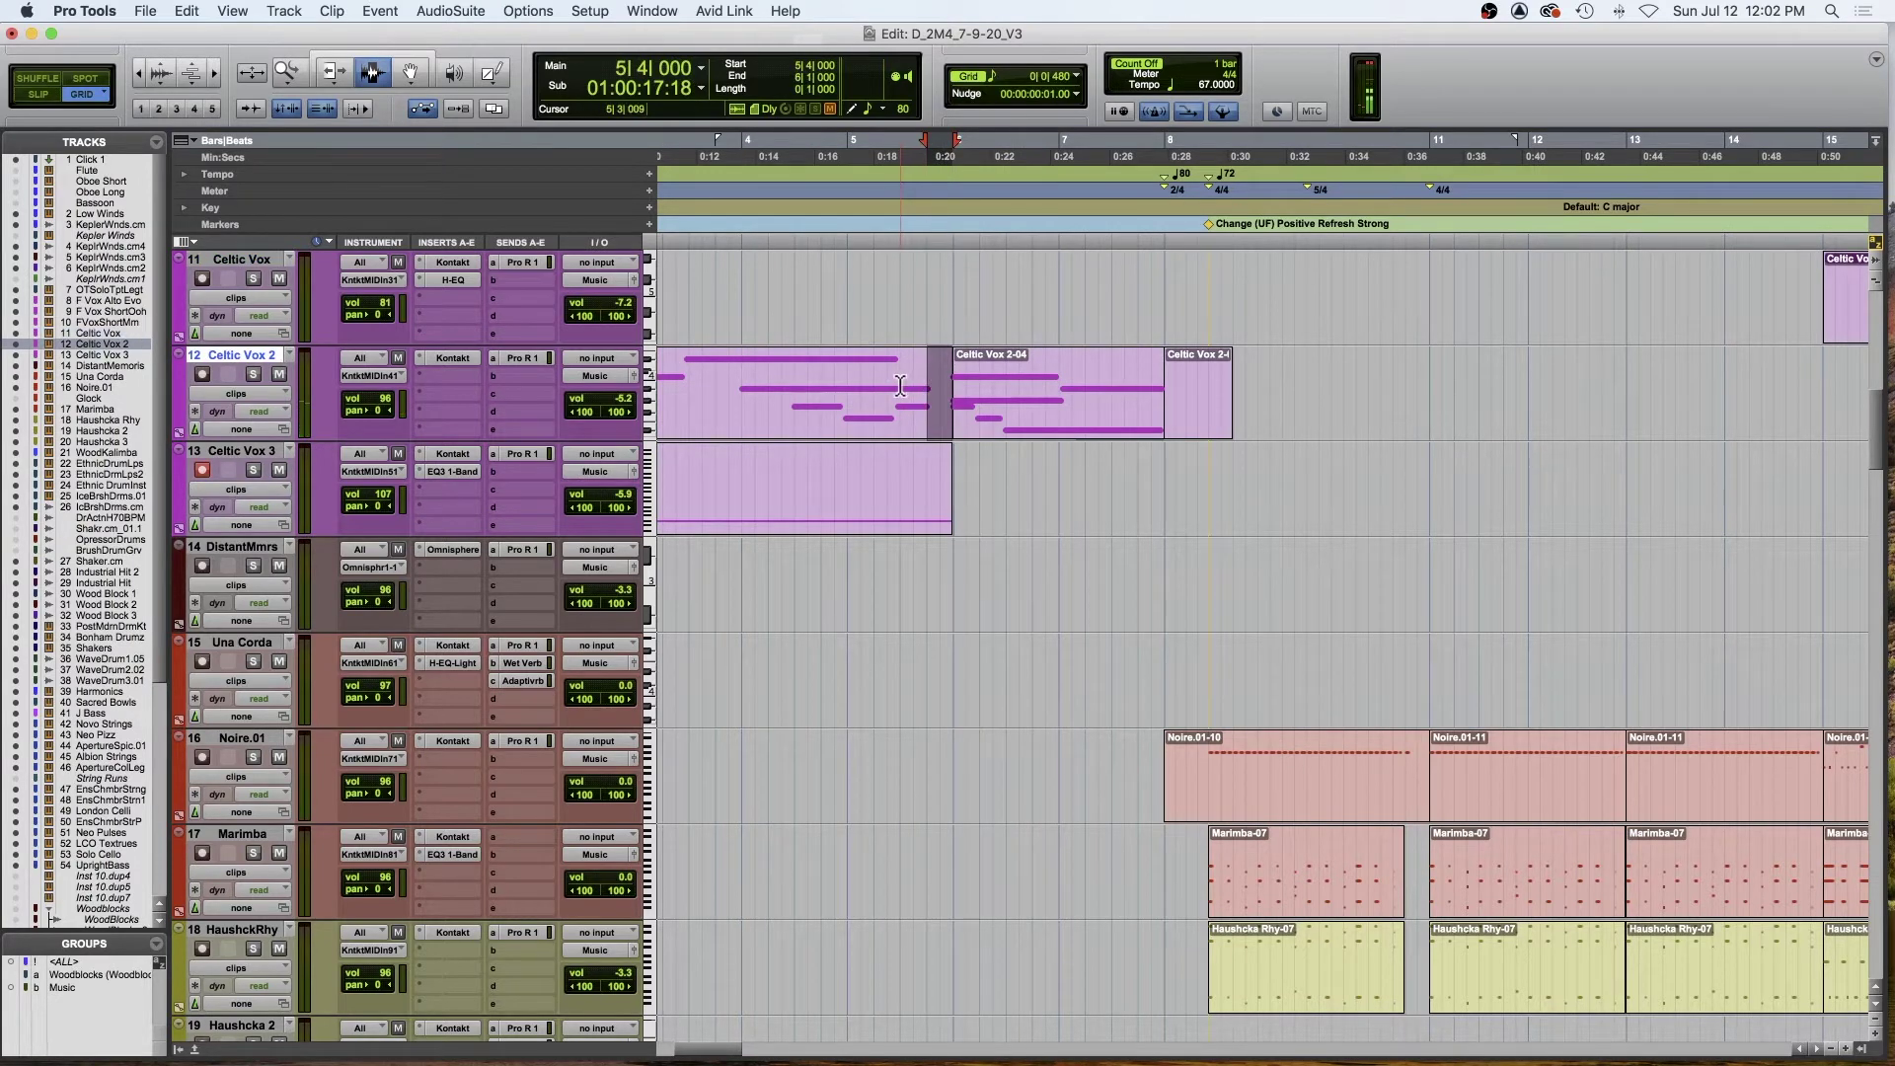
{"action": "left_click", "coordinate": [901, 385], "text": "shift"}
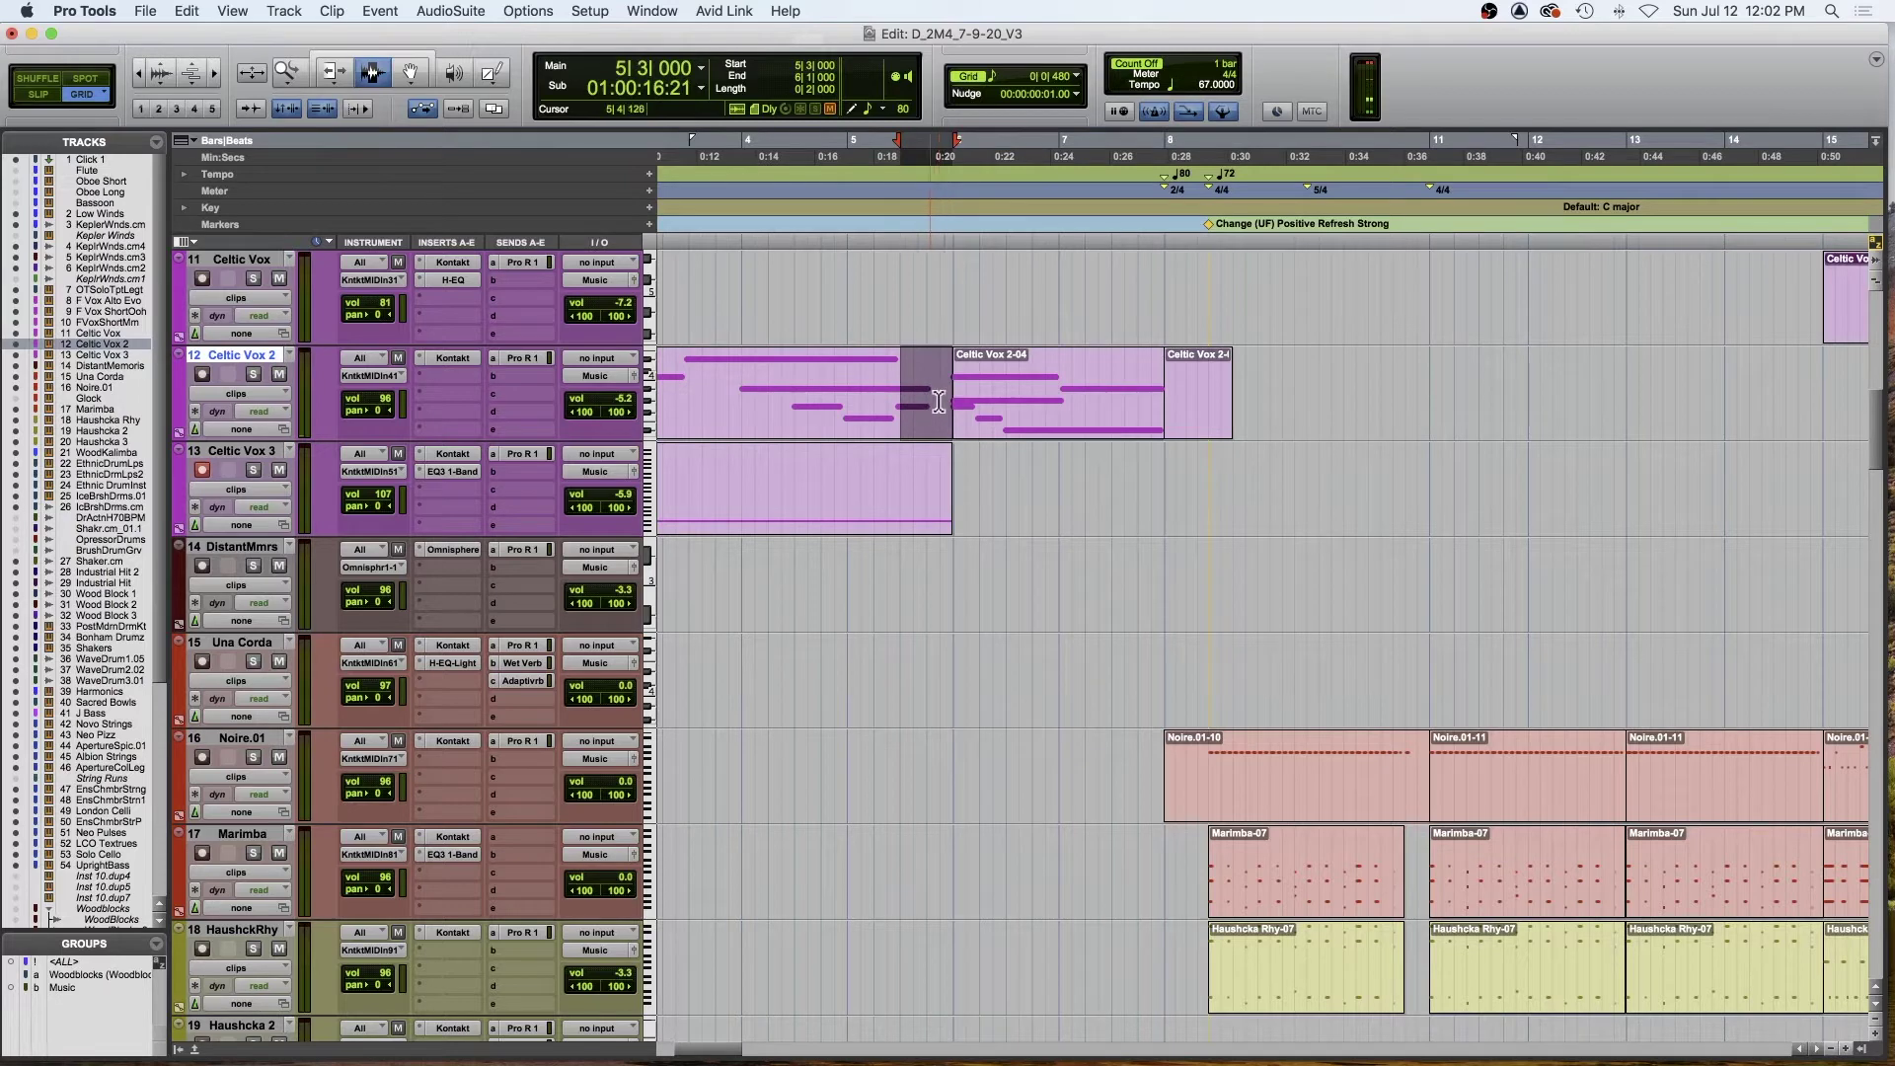
{"action": "left_click", "coordinate": [946, 405]}
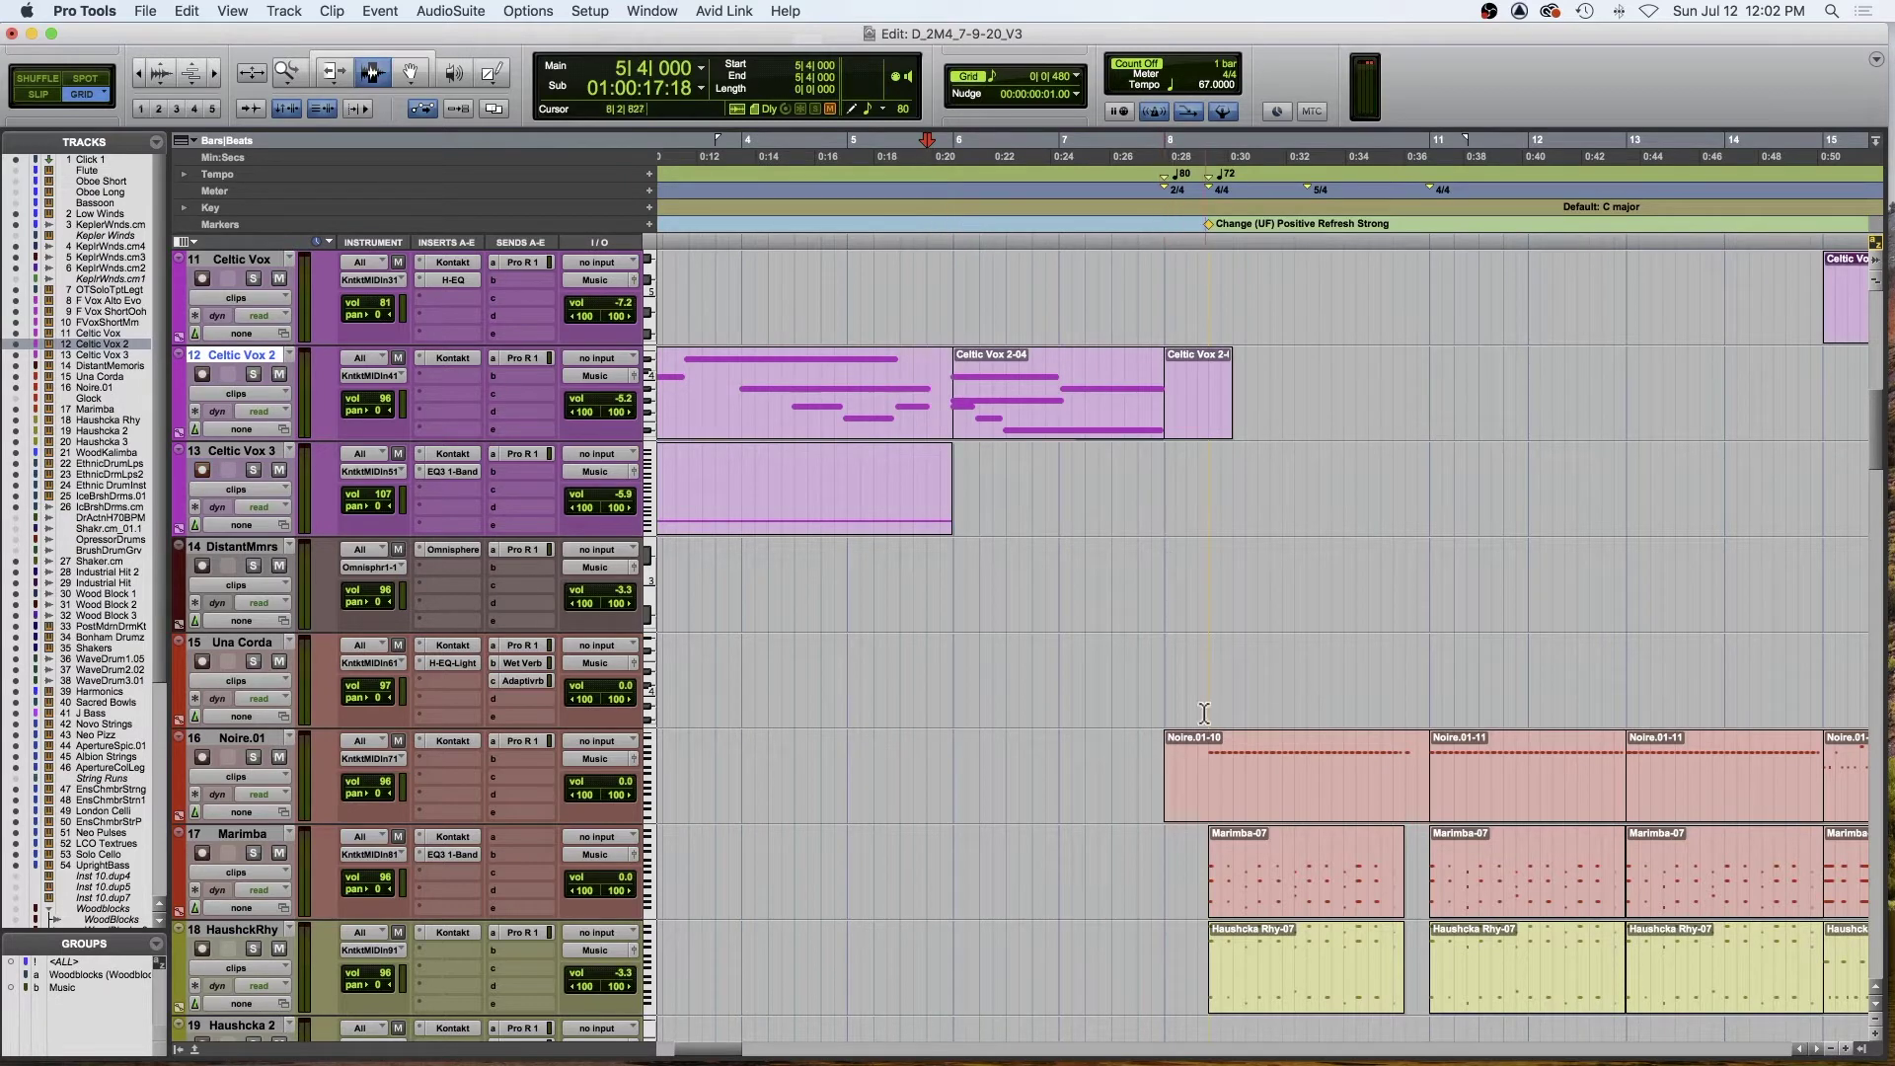
- Select the 2/4 bar between 8|1|000 and 9|1|000 on the Celtic Vox track
{"action": "left_click", "coordinate": [1212, 776]}
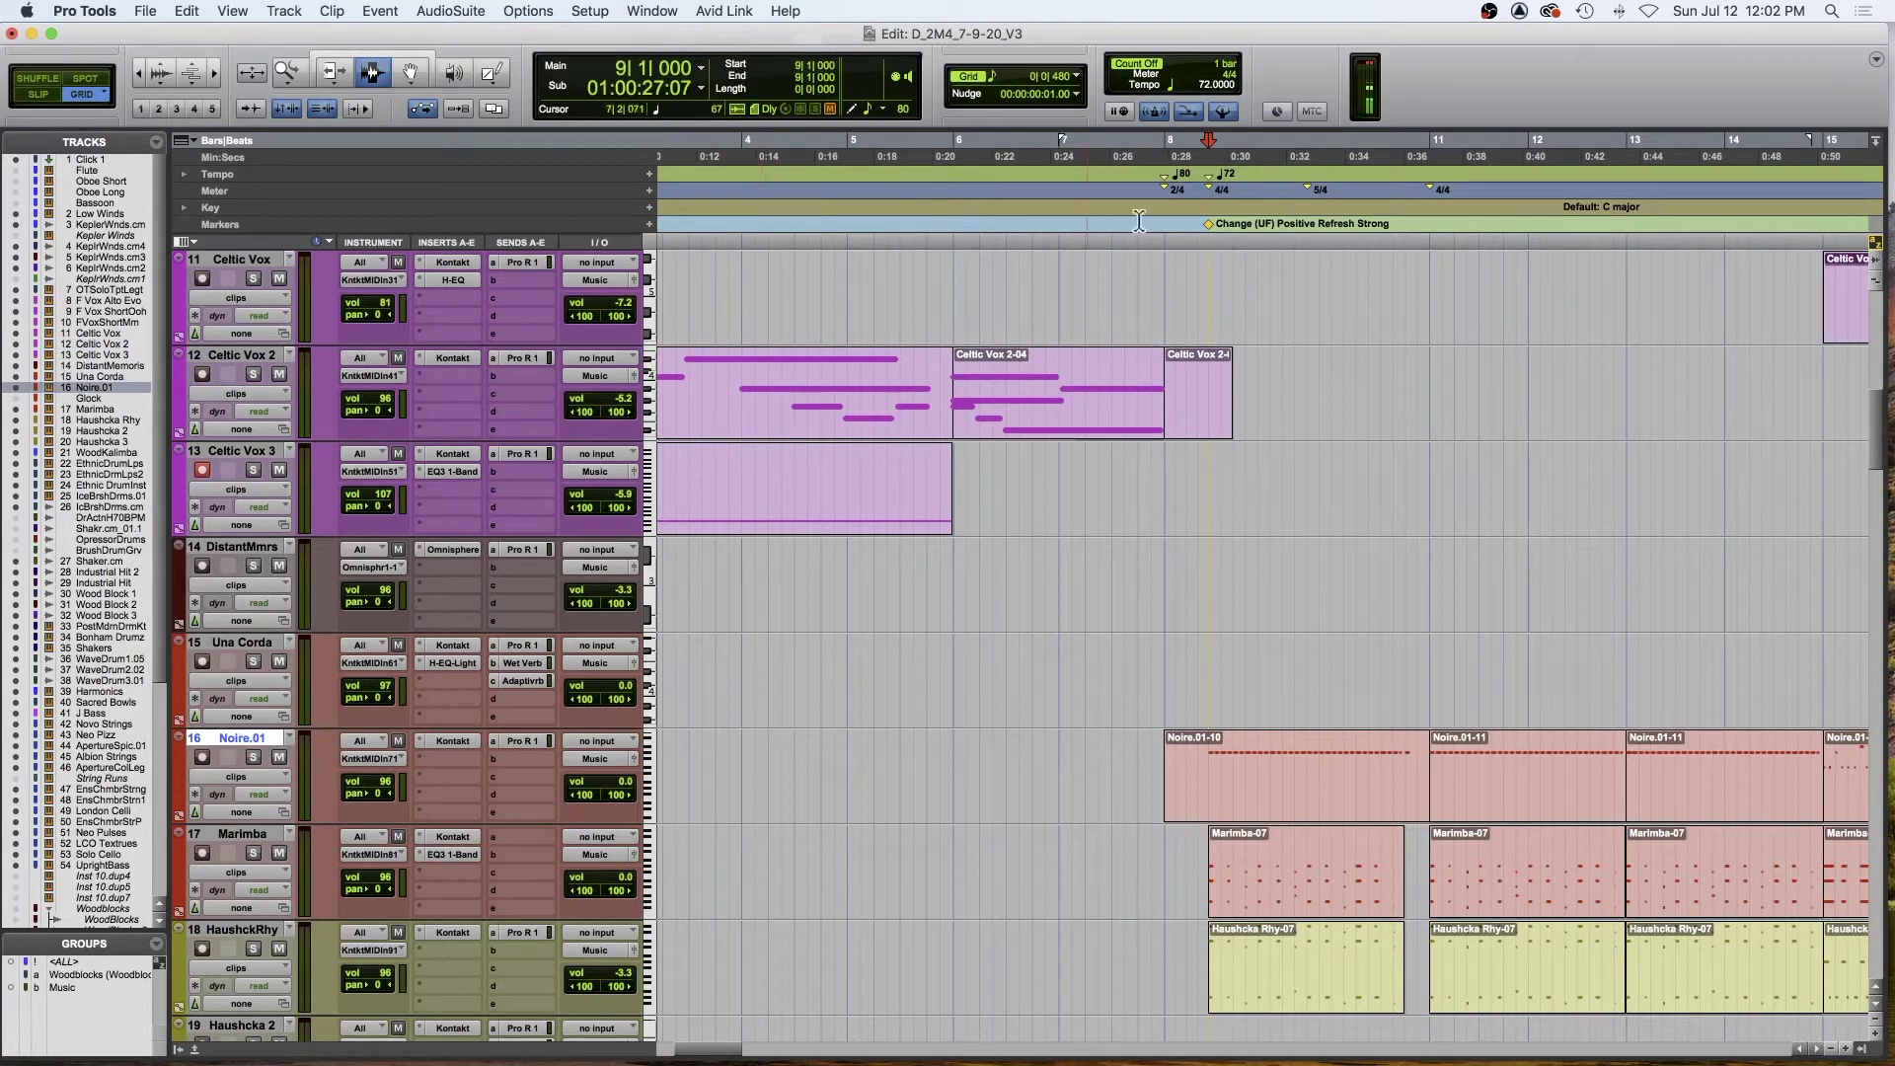
{"action": "left_click", "coordinate": [1164, 277]}
{"action": "key", "text": "t"}
{"action": "key", "text": "t"}
{"action": "key", "text": "t"}
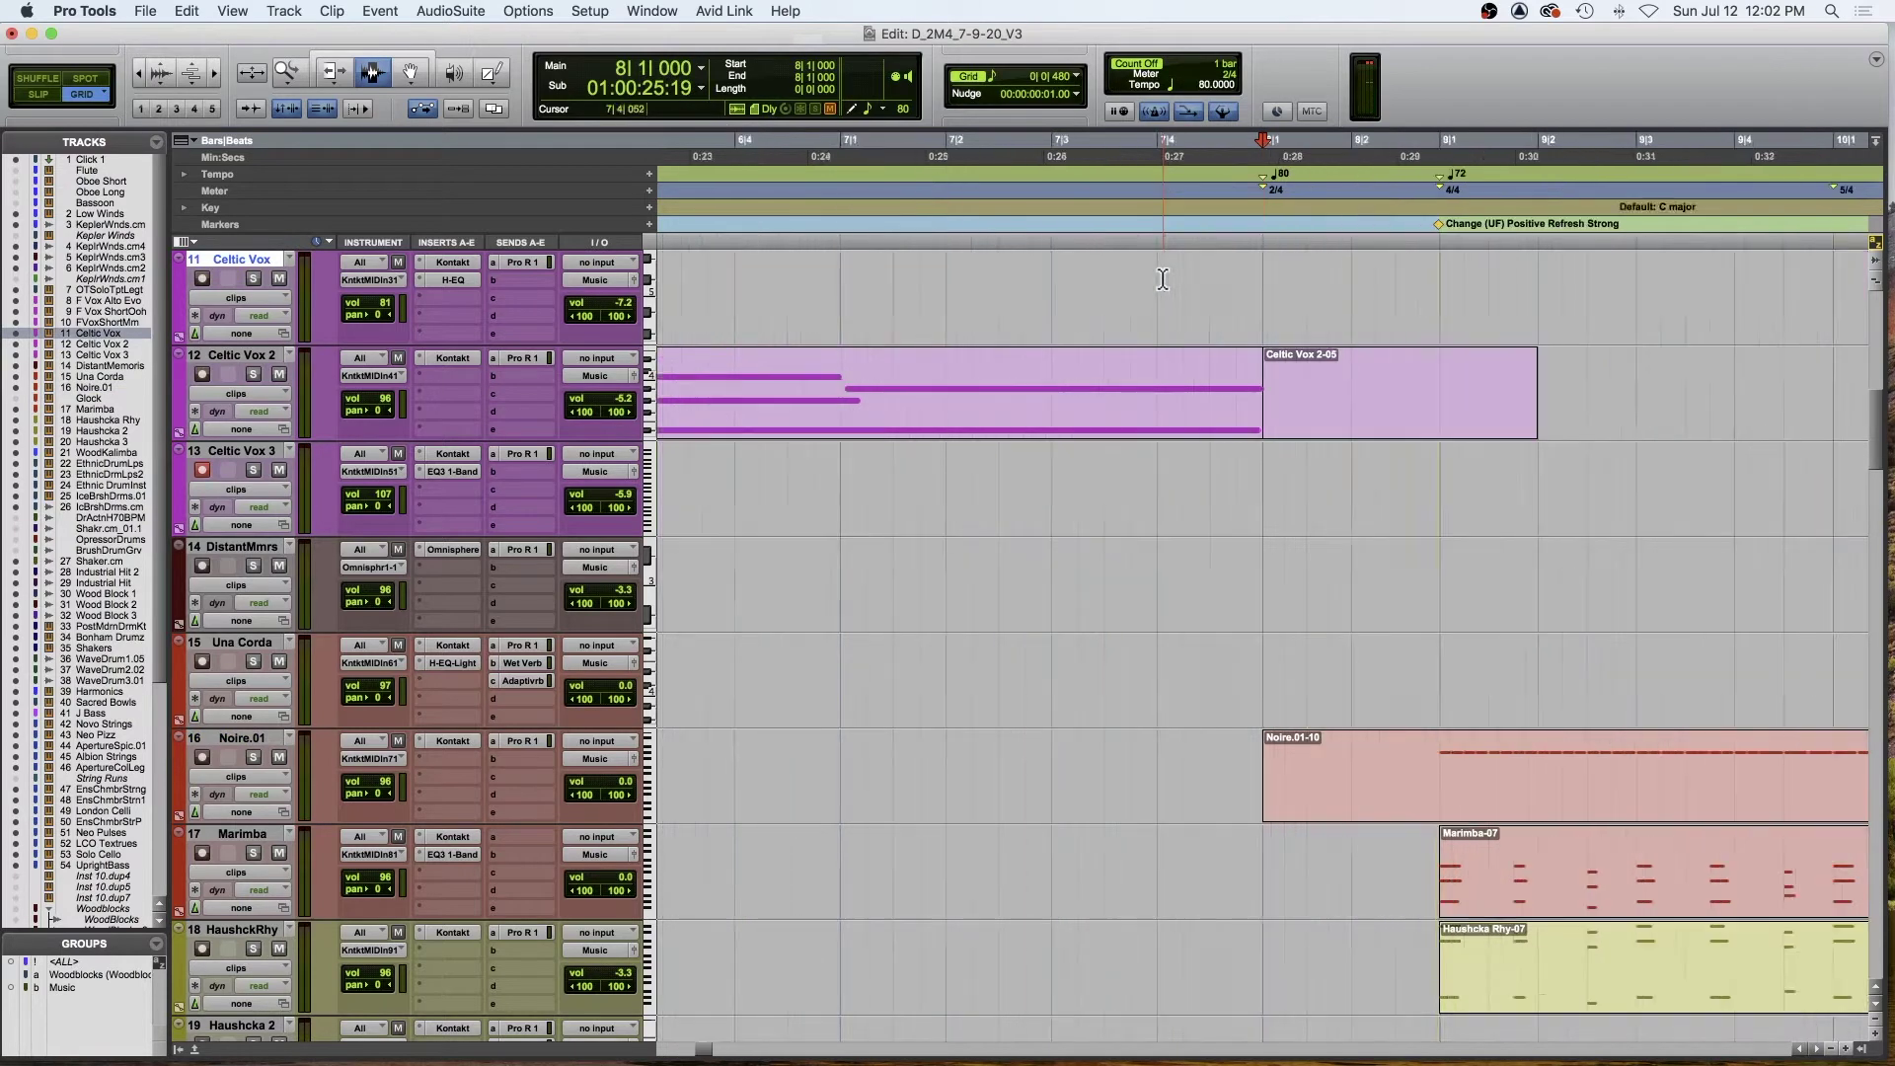
{"action": "left_click_drag", "start_coordinate": [1306, 273], "coordinate": [1598, 266]}
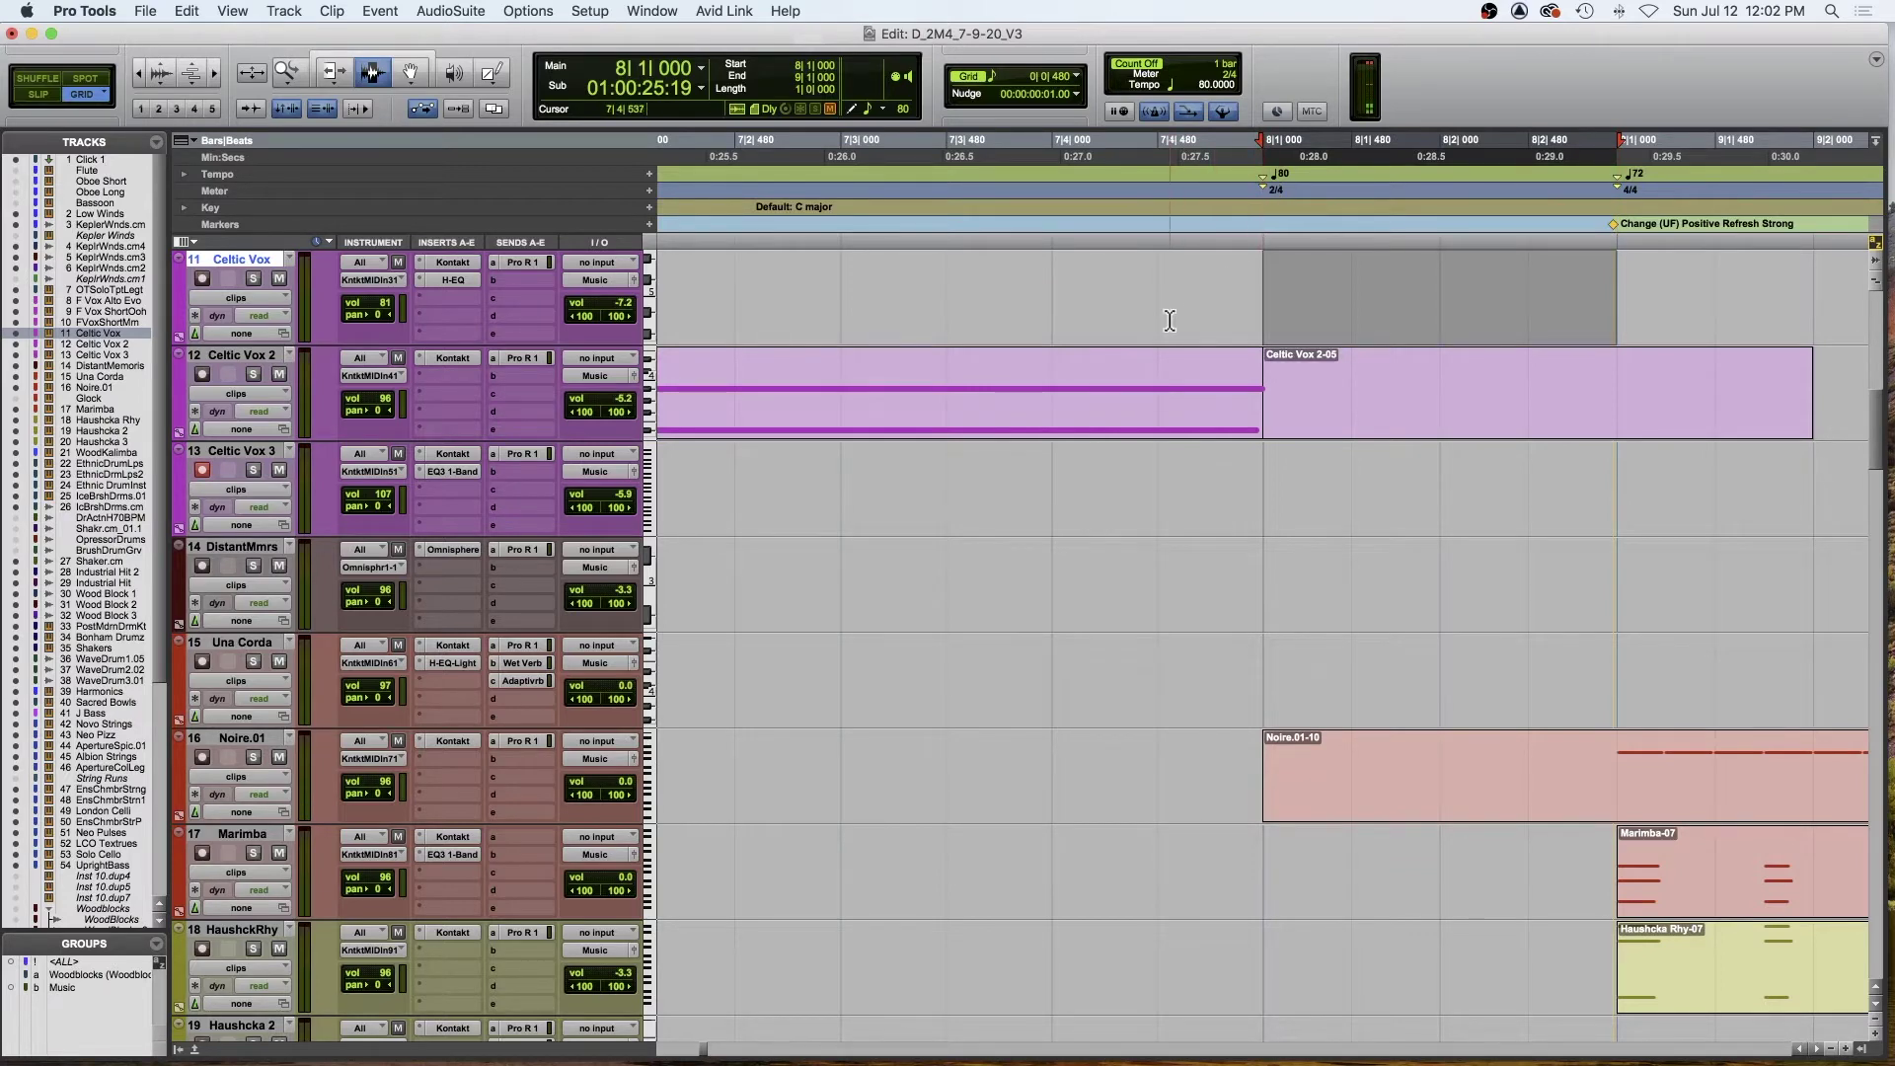
- Clear the 2/4 bar selection and place the edit cursor at 8|1|000 on the Distant Memories track
{"action": "key", "text": "r"}
{"action": "key", "text": "r"}
{"action": "key", "text": "r"}
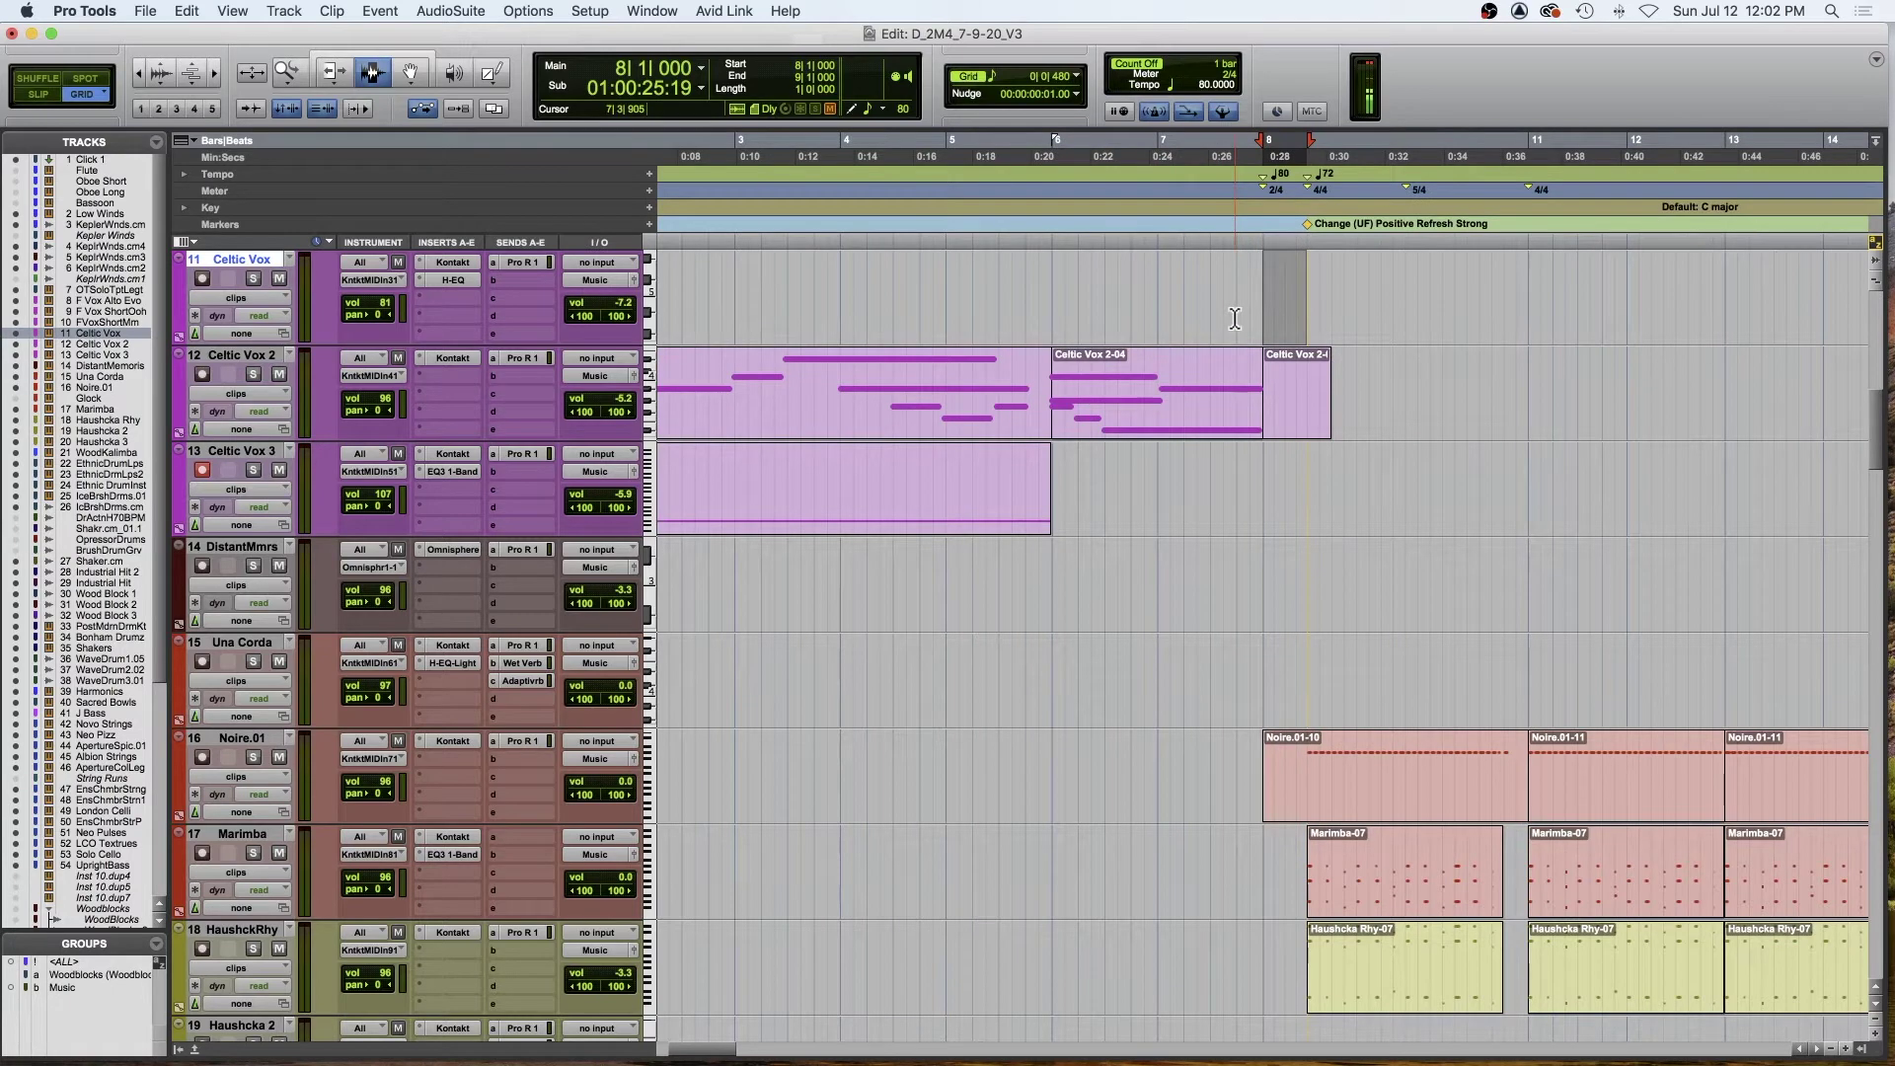
{"action": "left_click", "coordinate": [1235, 320]}
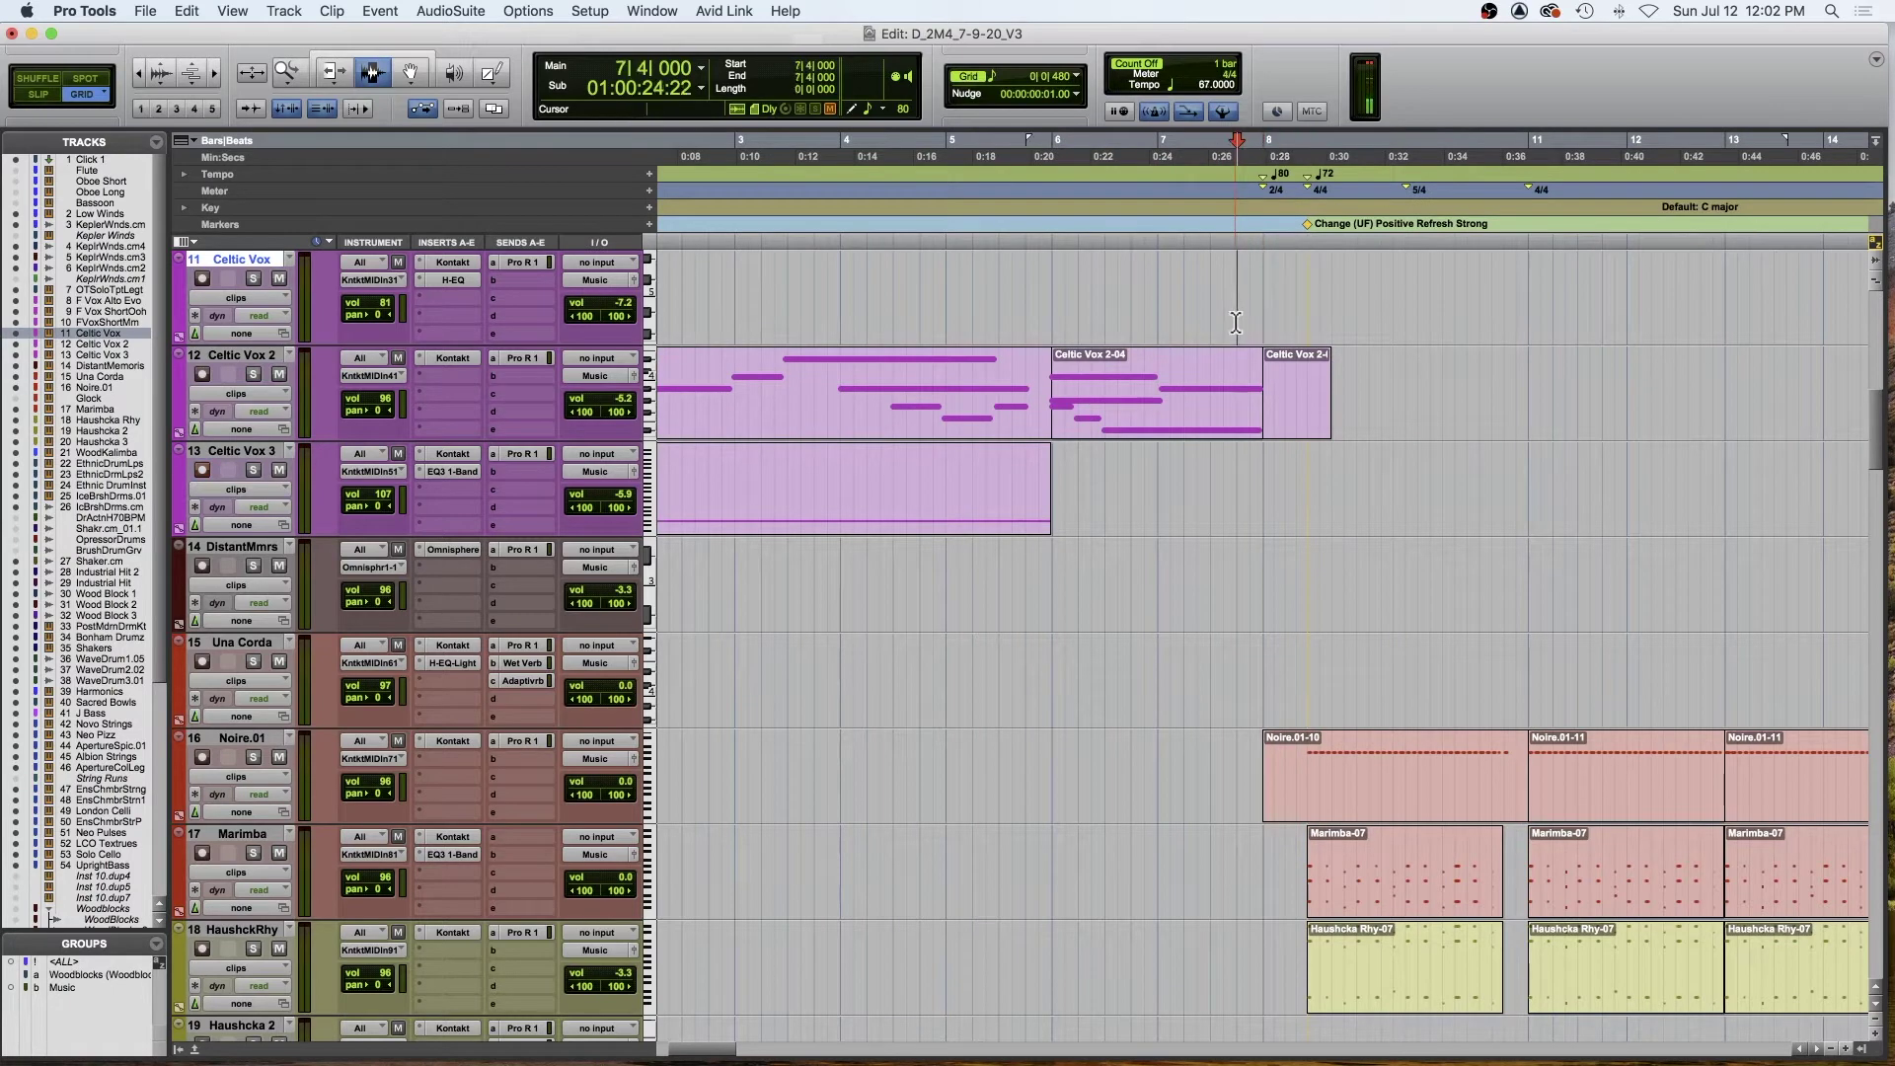
{"action": "left_click", "coordinate": [1264, 604]}
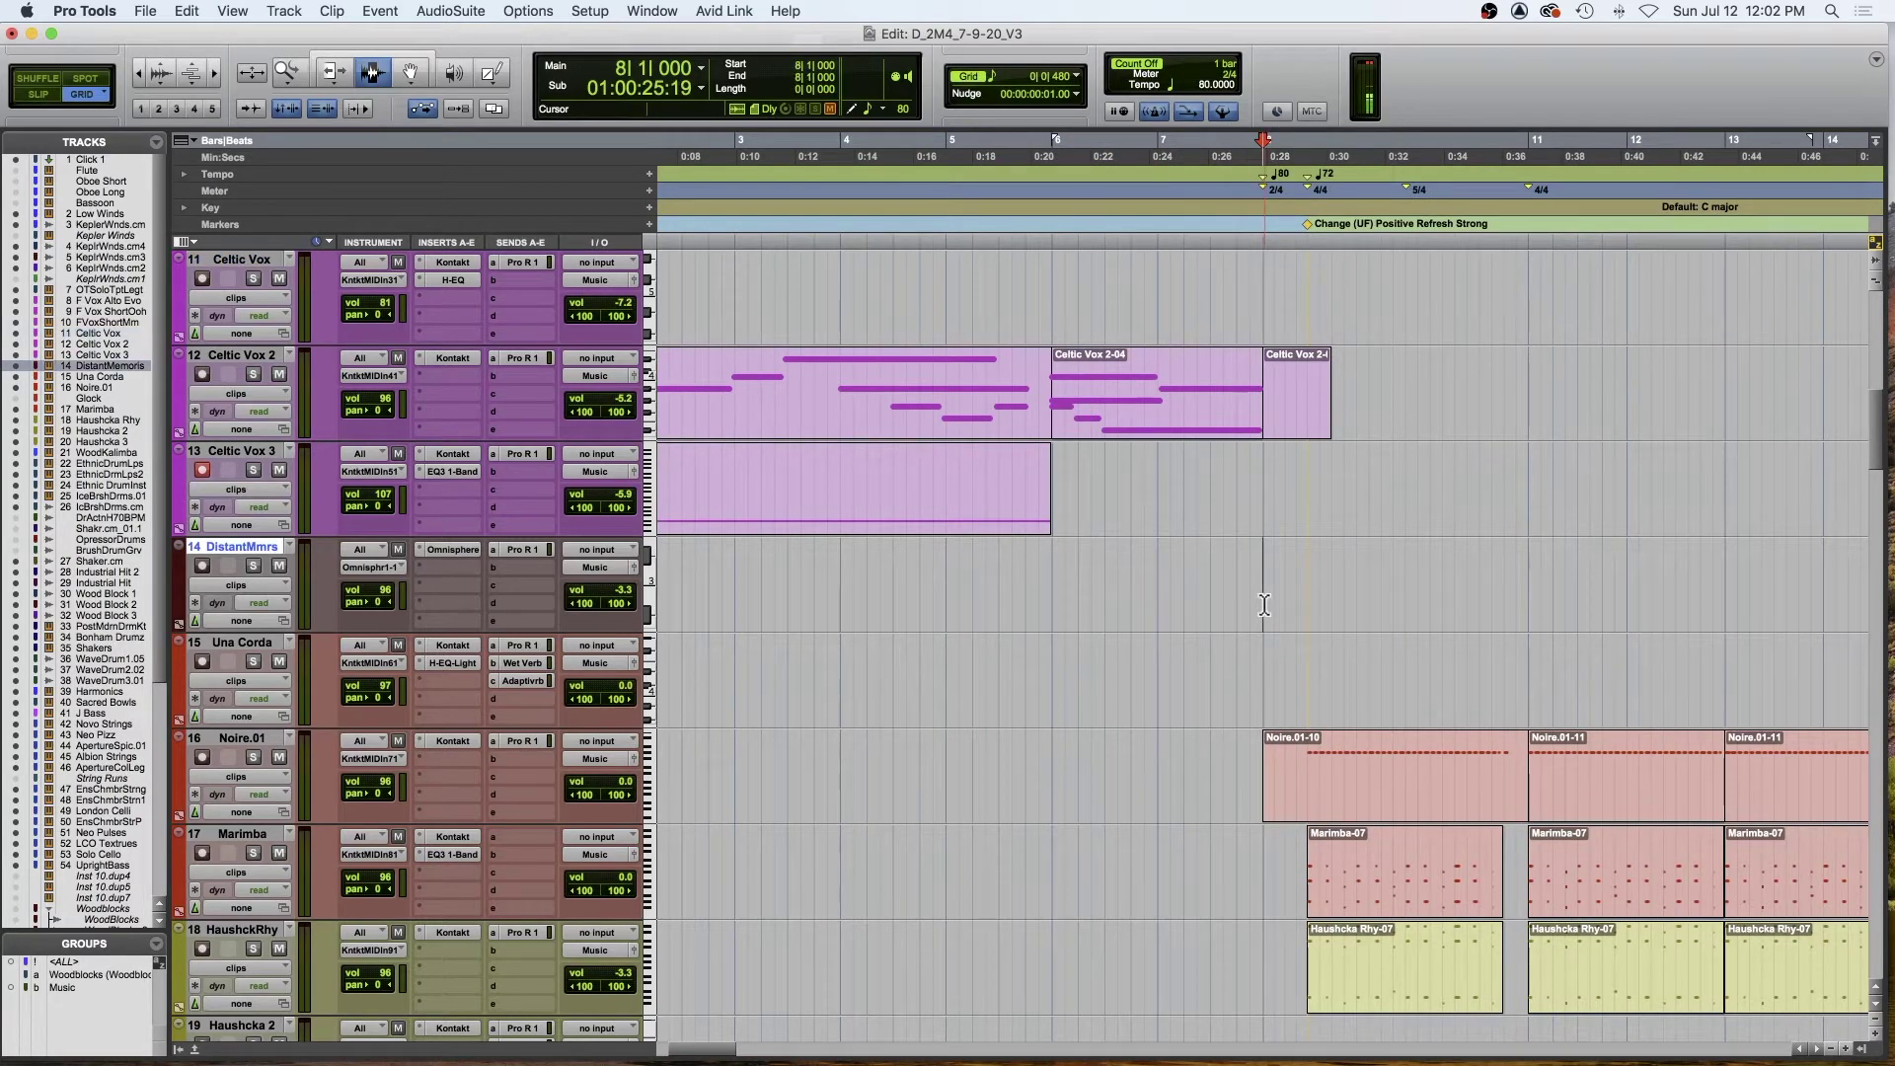
- Place the edit cursor at the Change (UF) Positive Refresh Strong marker, 9|1|000, on the Noire.01 track only
{"action": "scroll", "coordinate": [1265, 604], "scroll_direction": "right", "scroll_amount": 5}
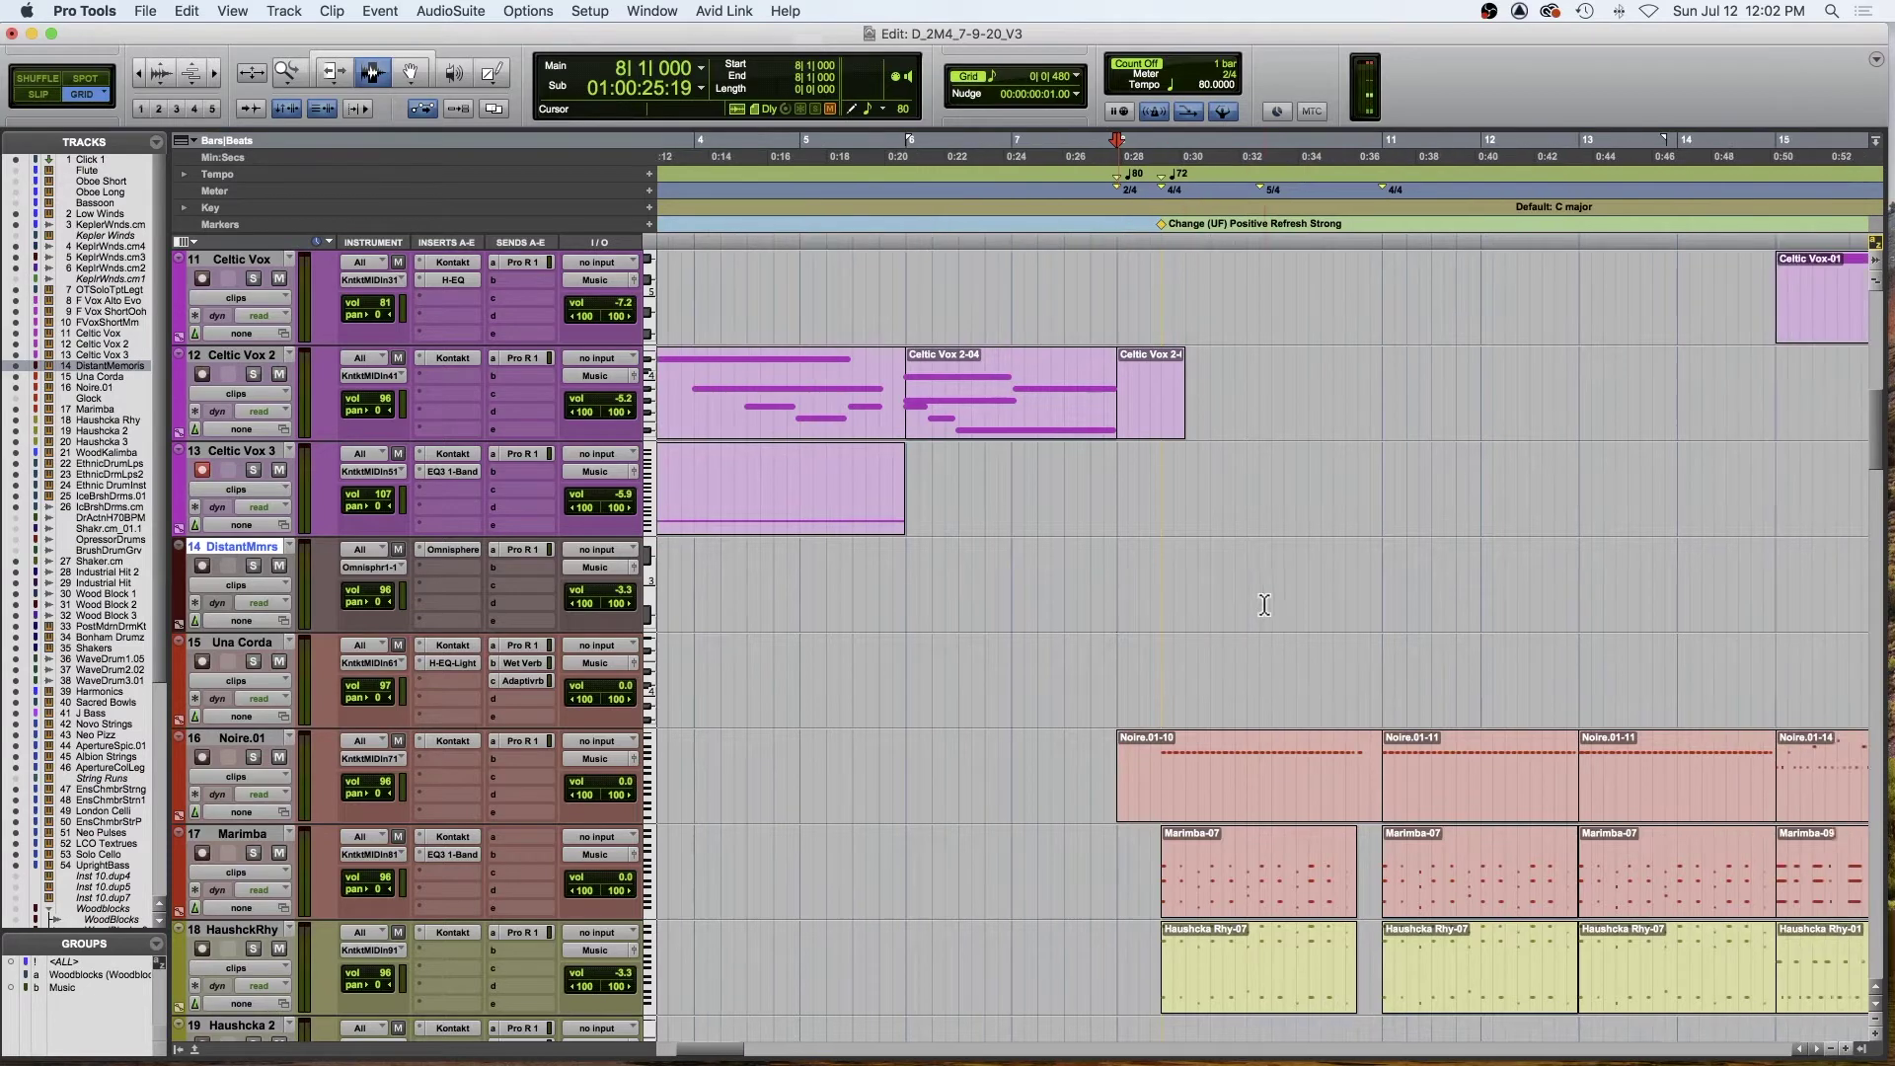
{"action": "left_click", "coordinate": [990, 247]}
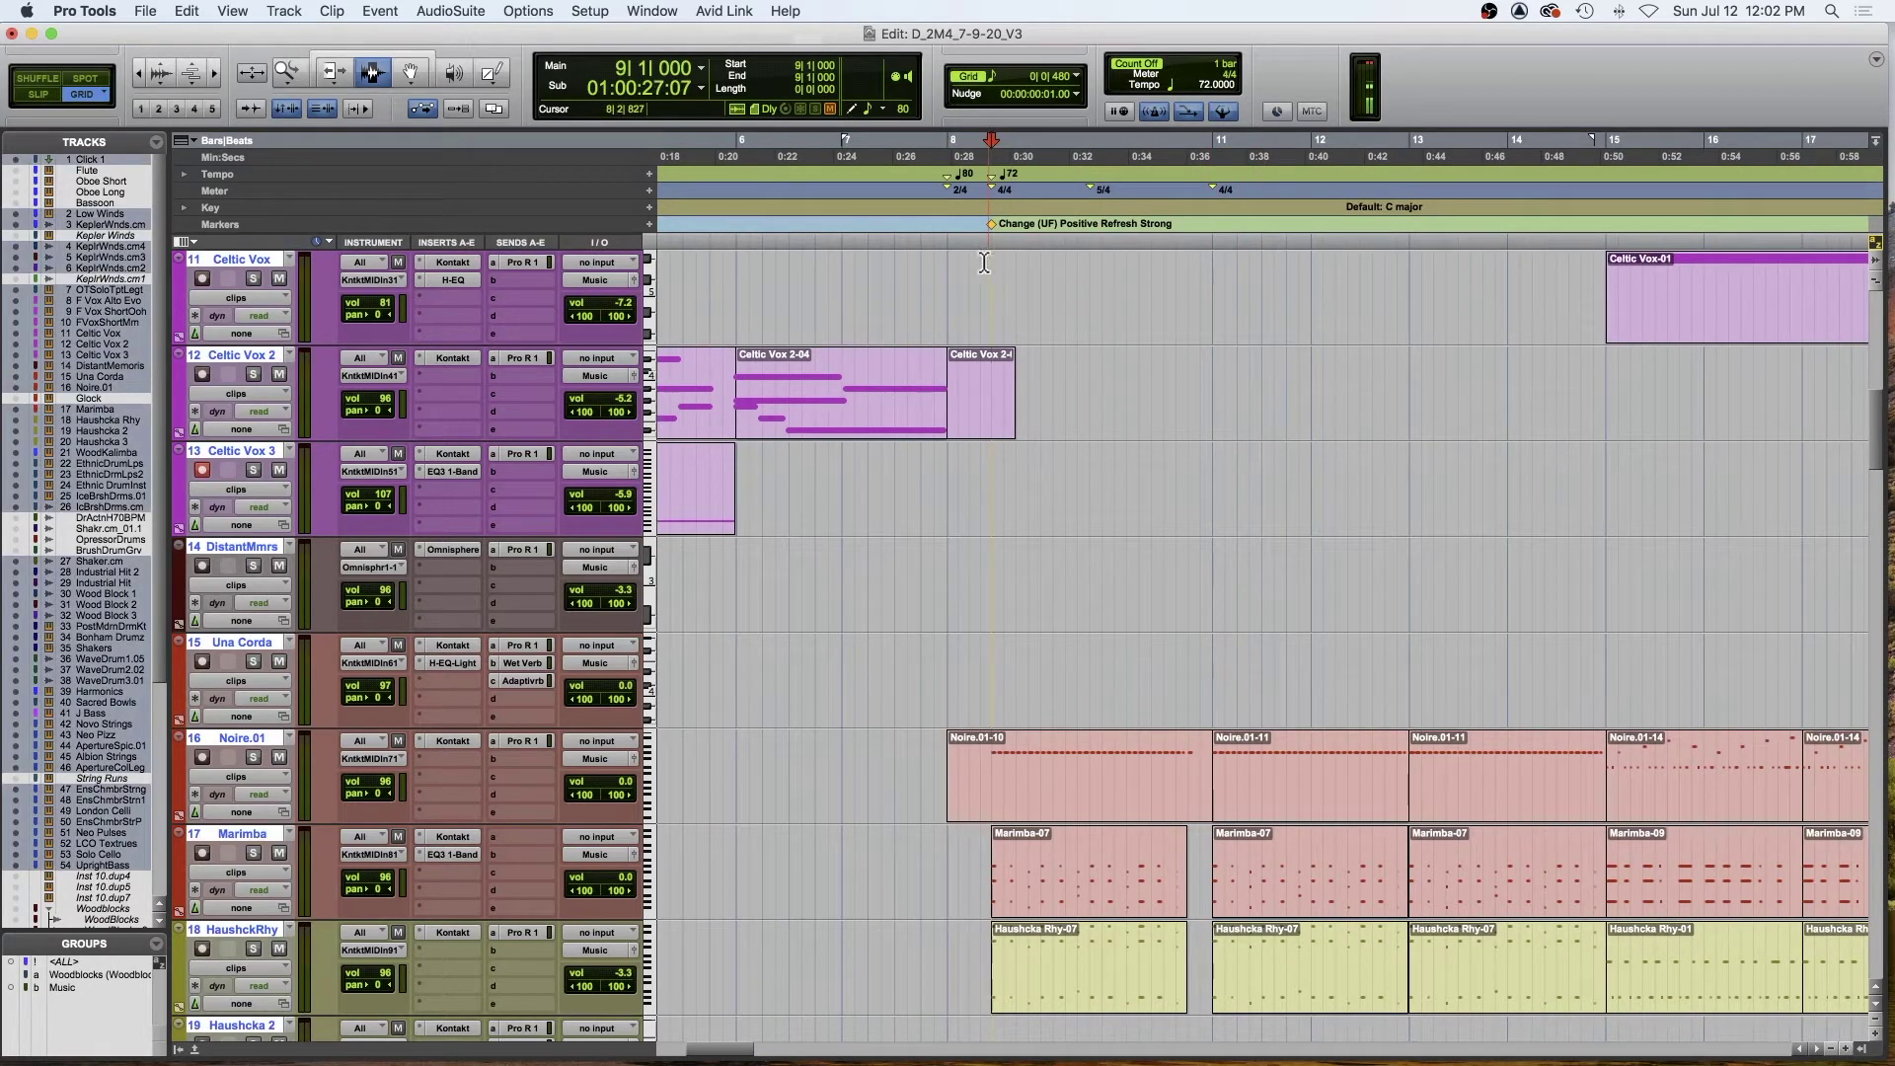
{"action": "left_click", "coordinate": [243, 355], "text": "alt"}
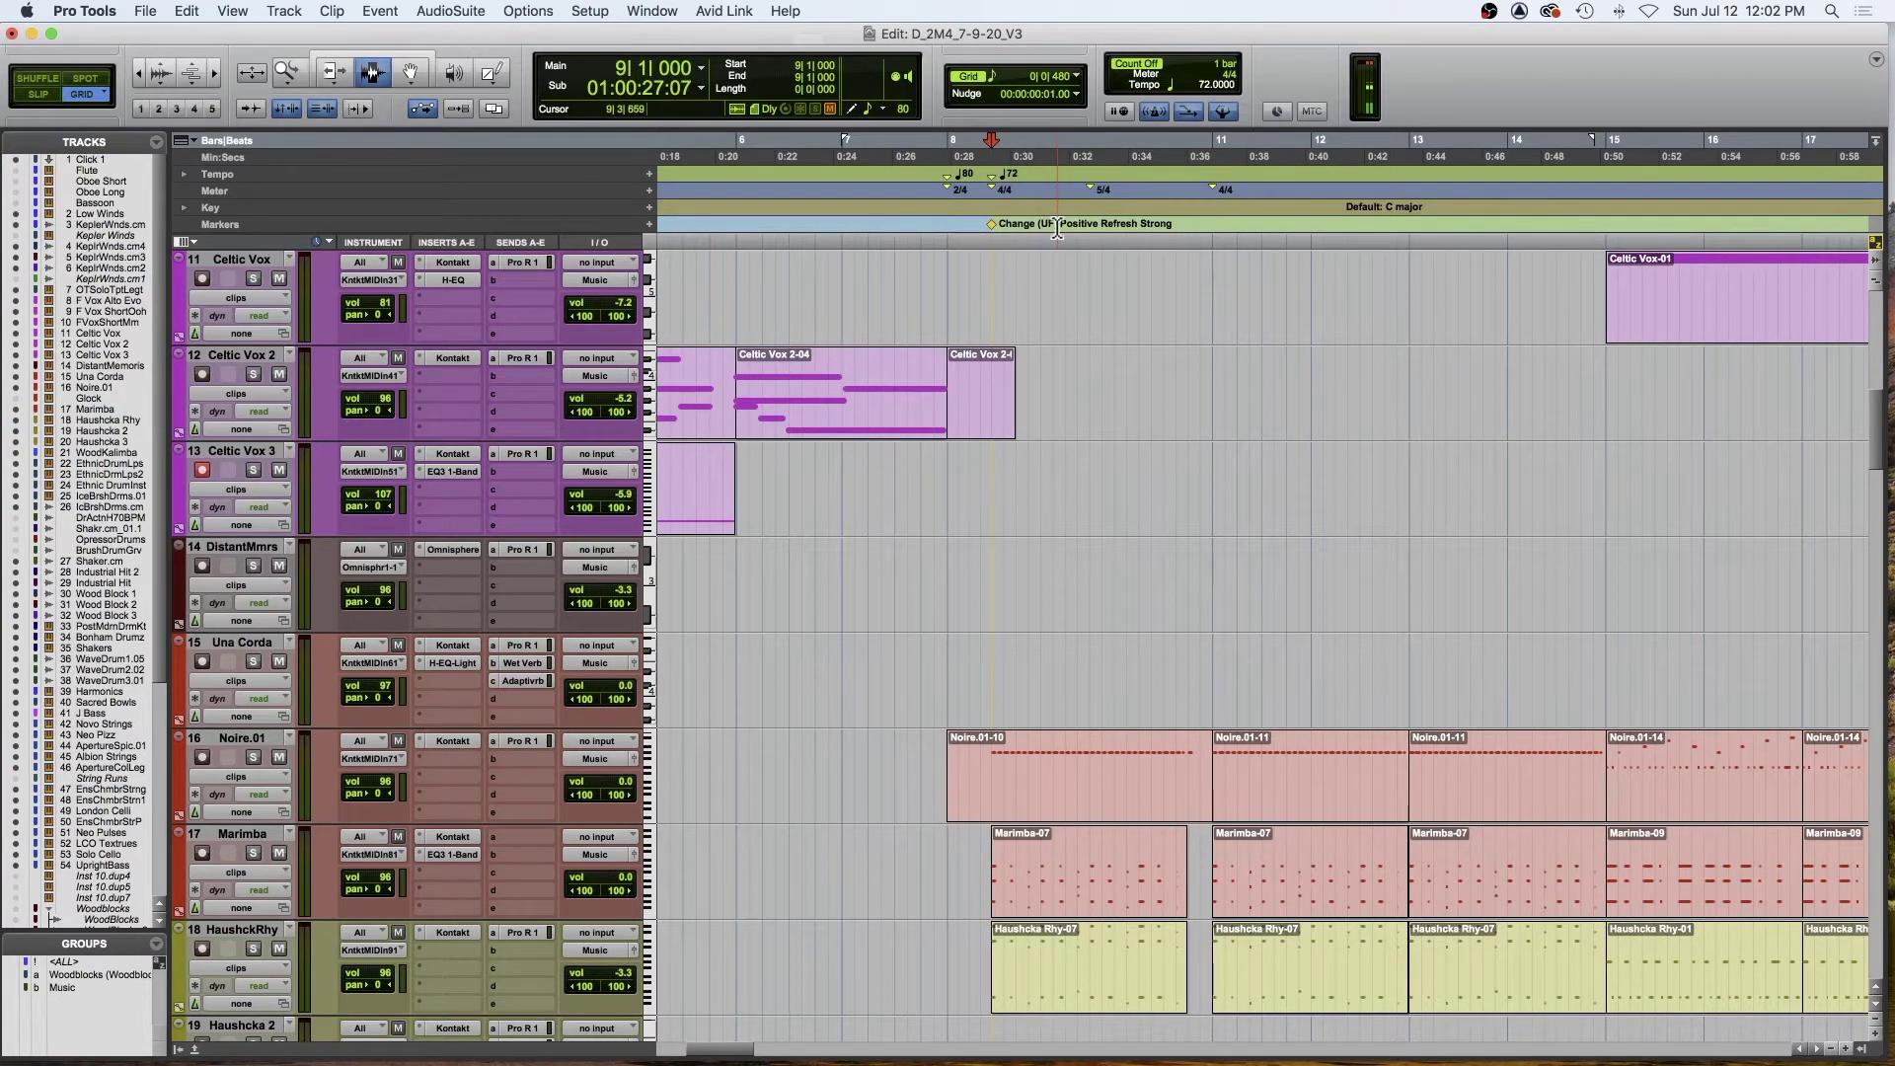
{"action": "left_click", "coordinate": [995, 802]}
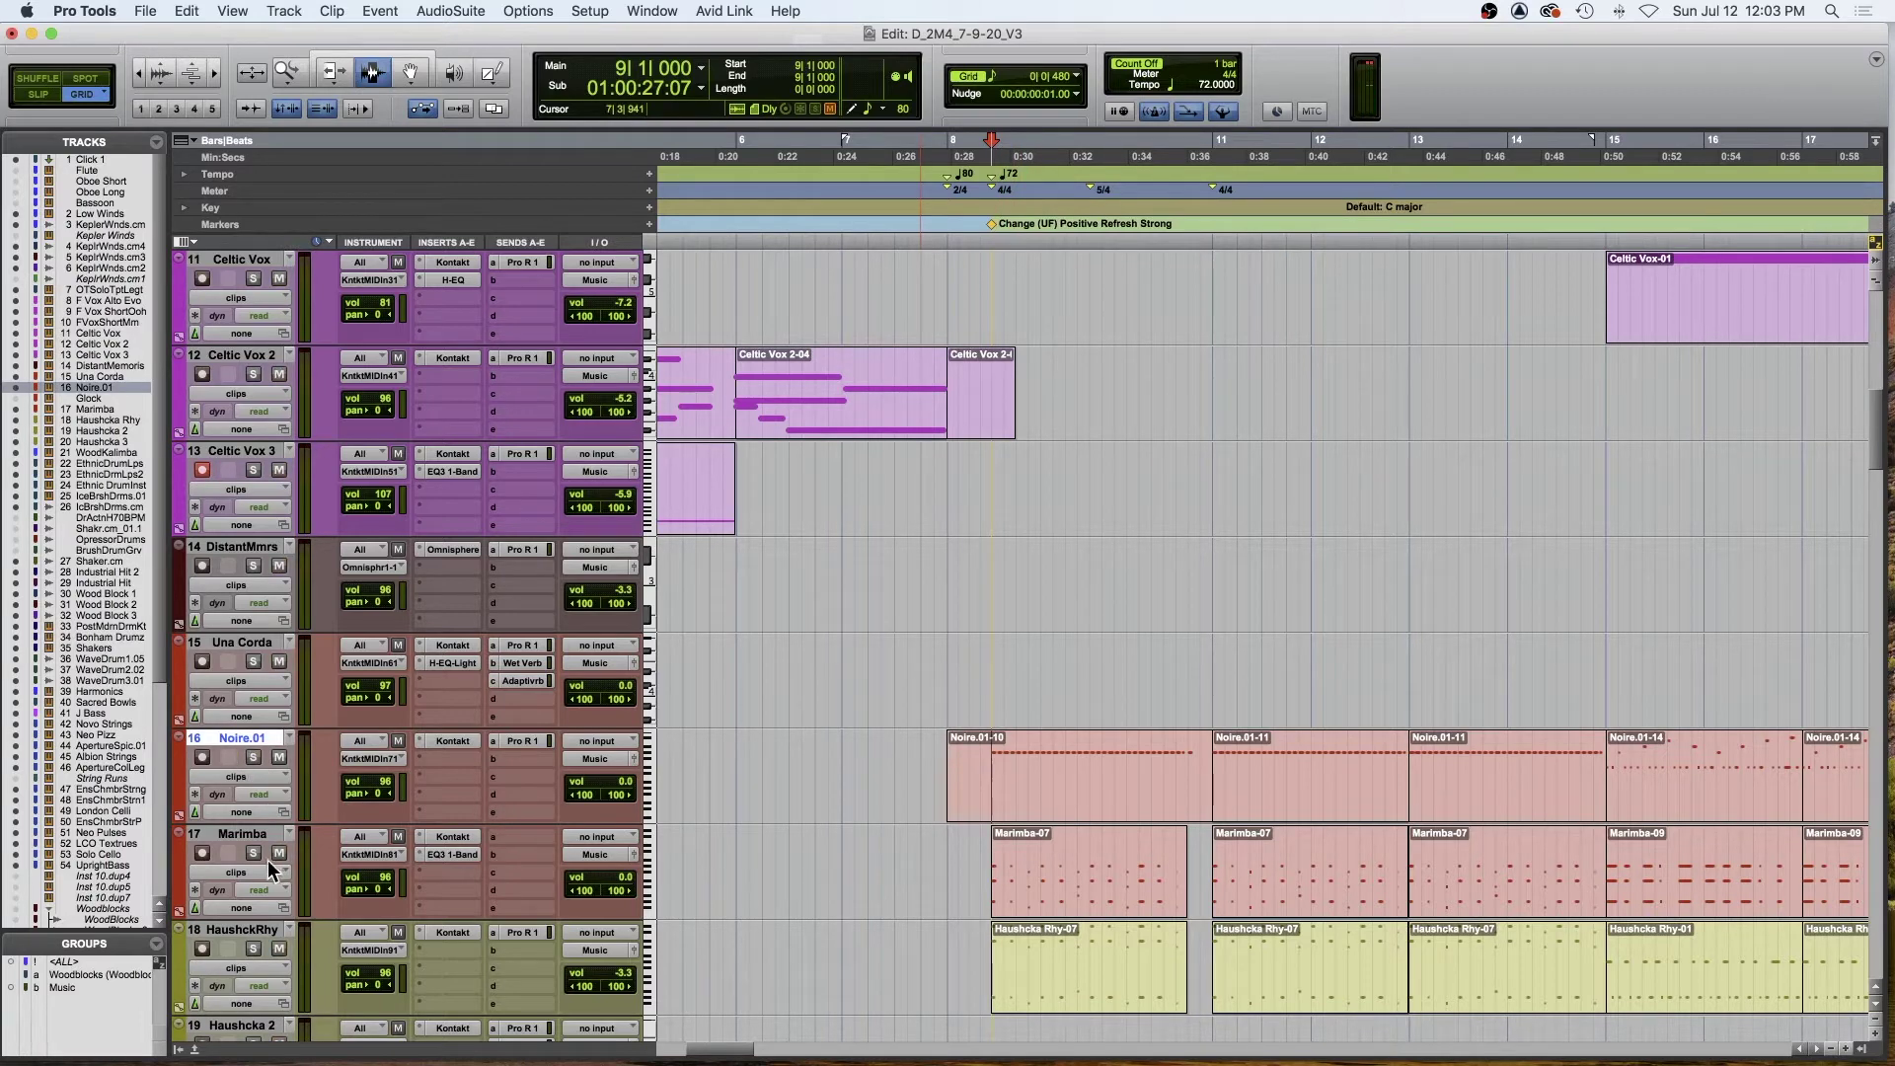
- Audition the Marimba and Haushcka Rhy tracks soloed from 9|1|000, and clear all solos
{"action": "key", "text": "space"}
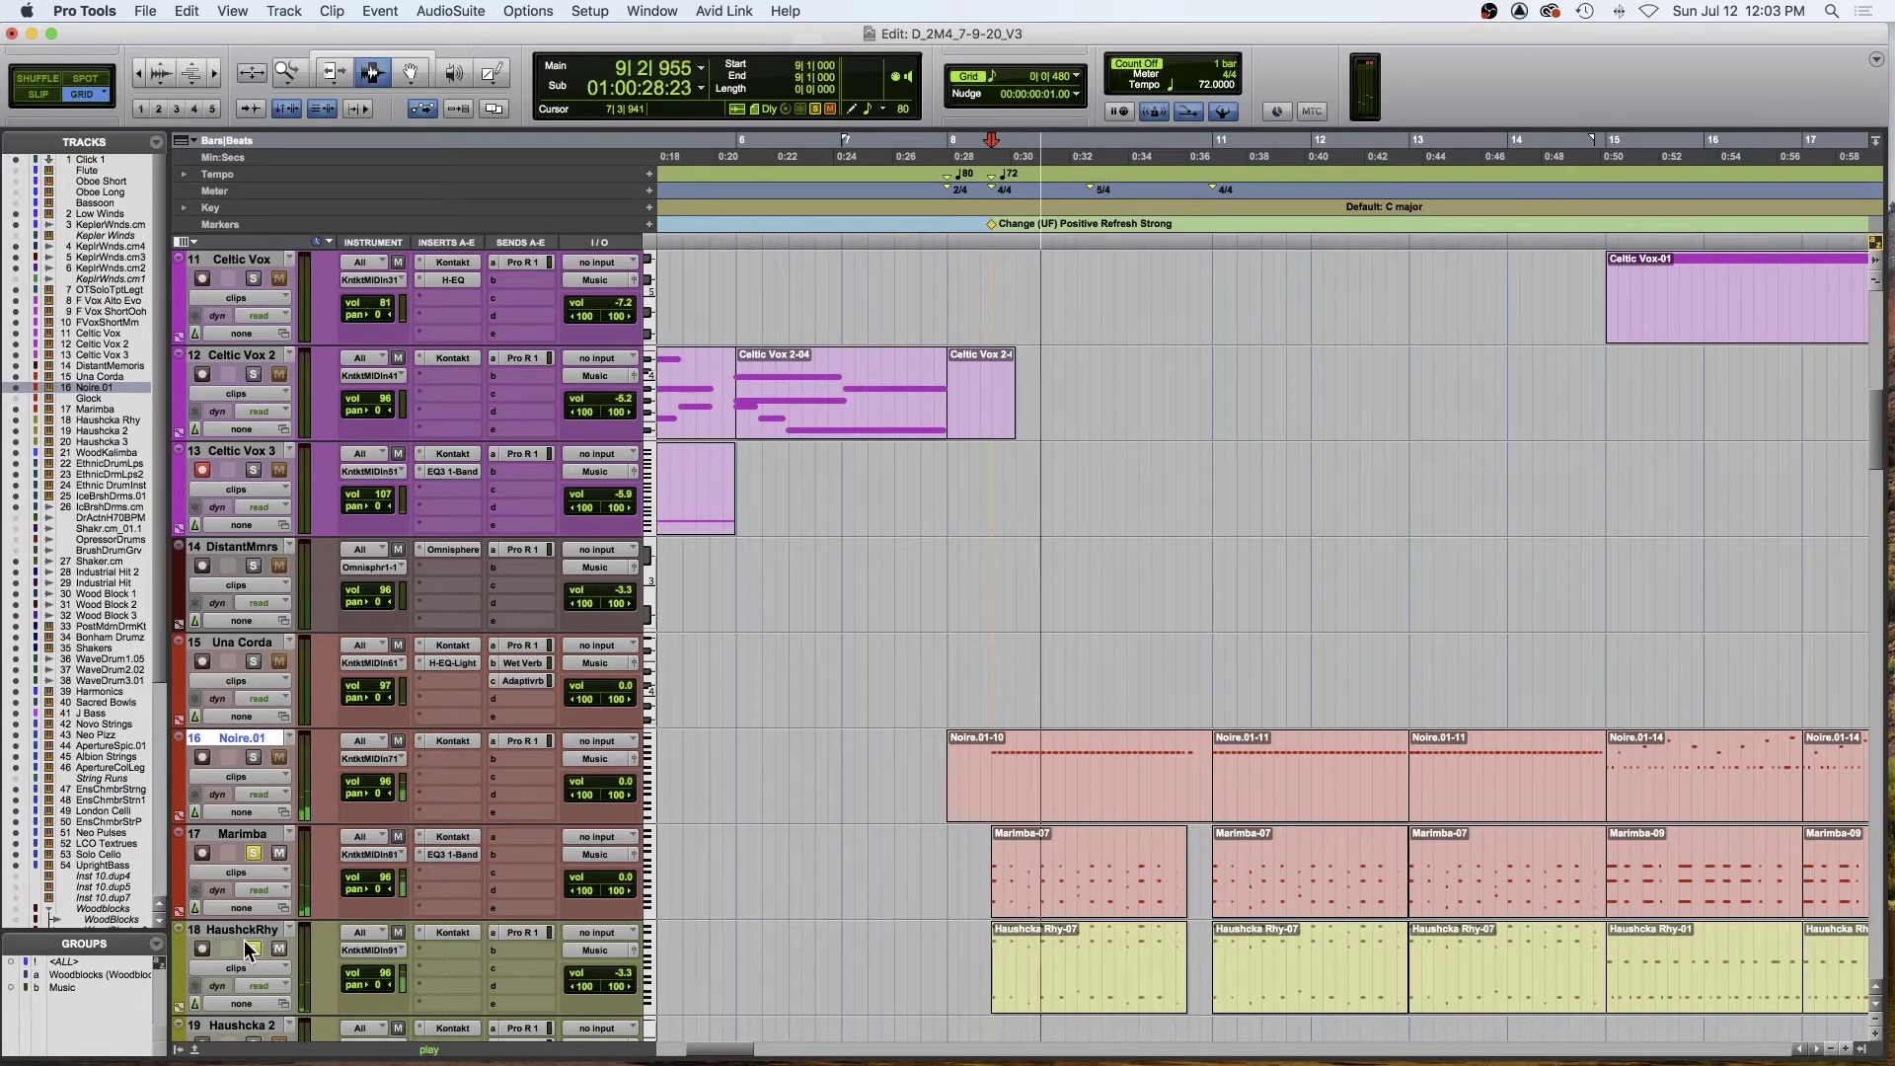
{"action": "key", "text": "space"}
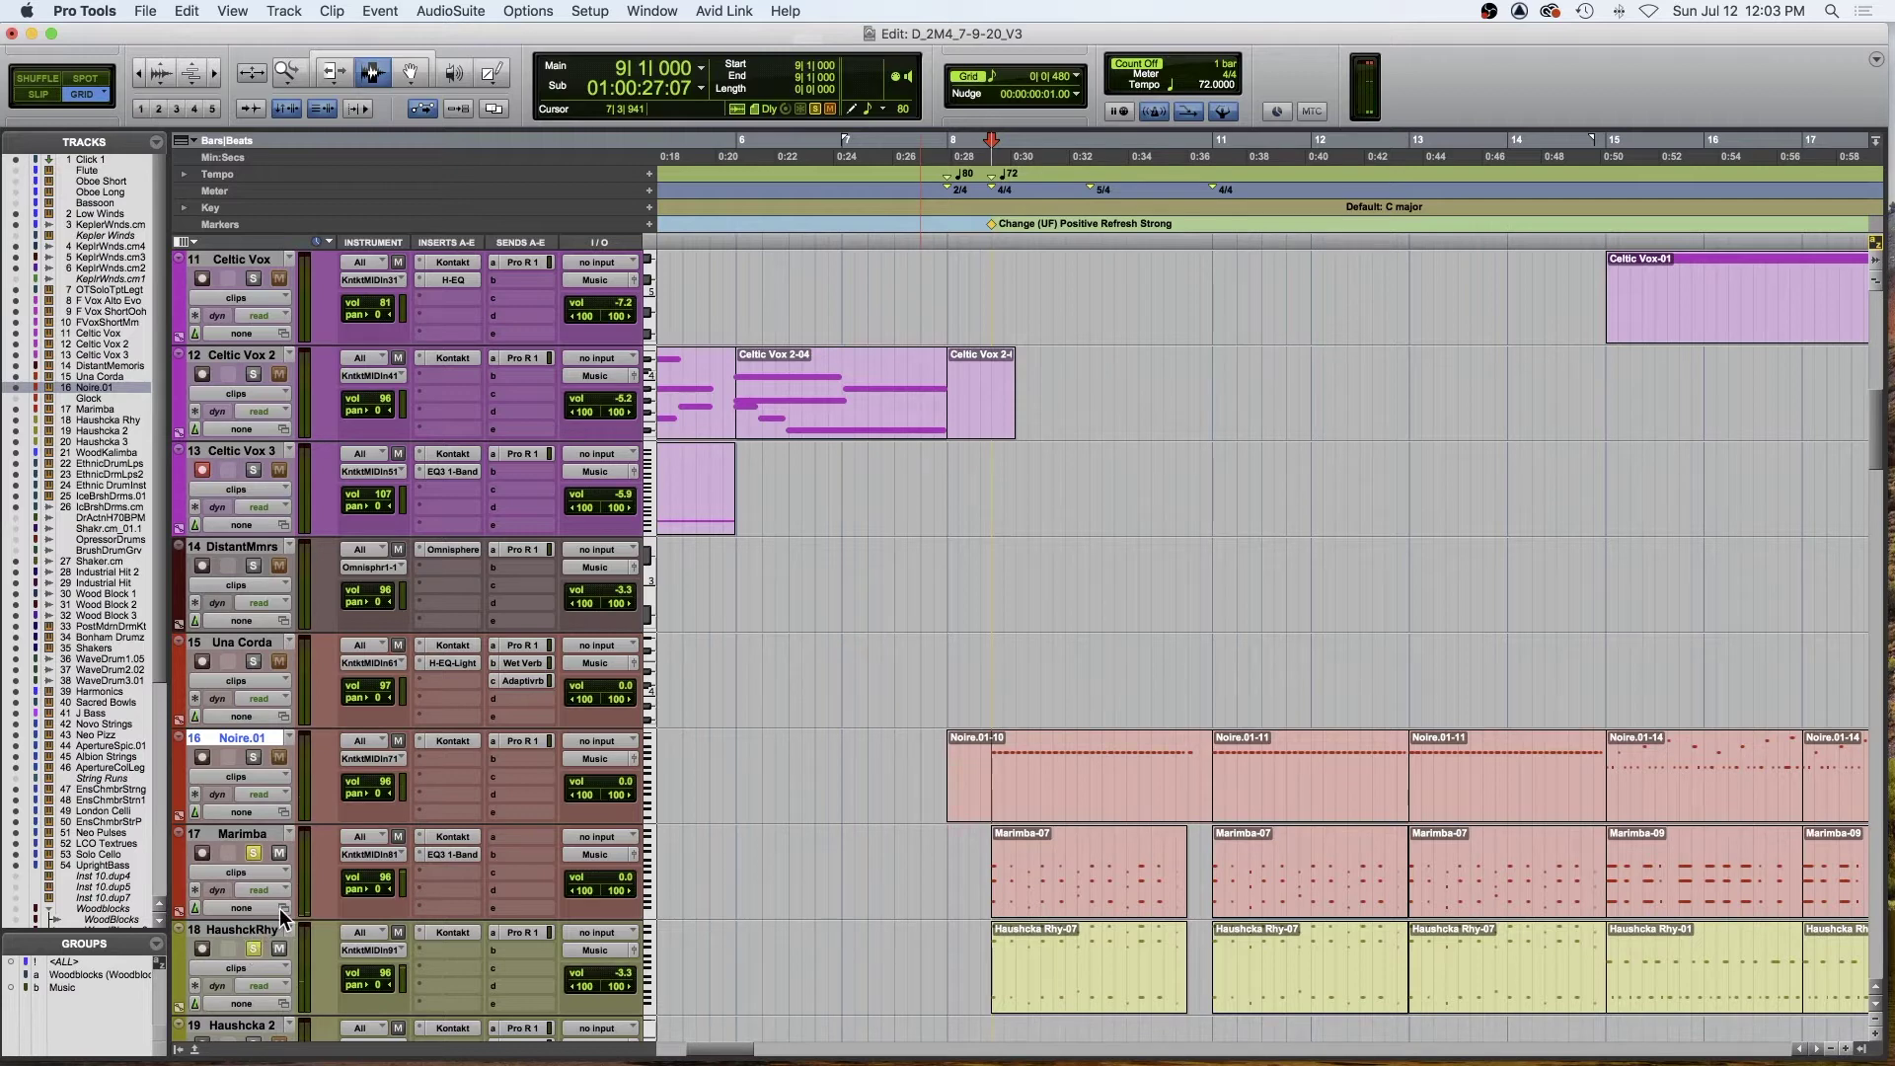
{"action": "left_click", "coordinate": [254, 758], "text": "alt"}
- Play the unsoloed mix from 9|1|000 while reviewing the percussion tracks down to Post Modern Drum Kit, and stop
{"action": "key", "text": "space"}
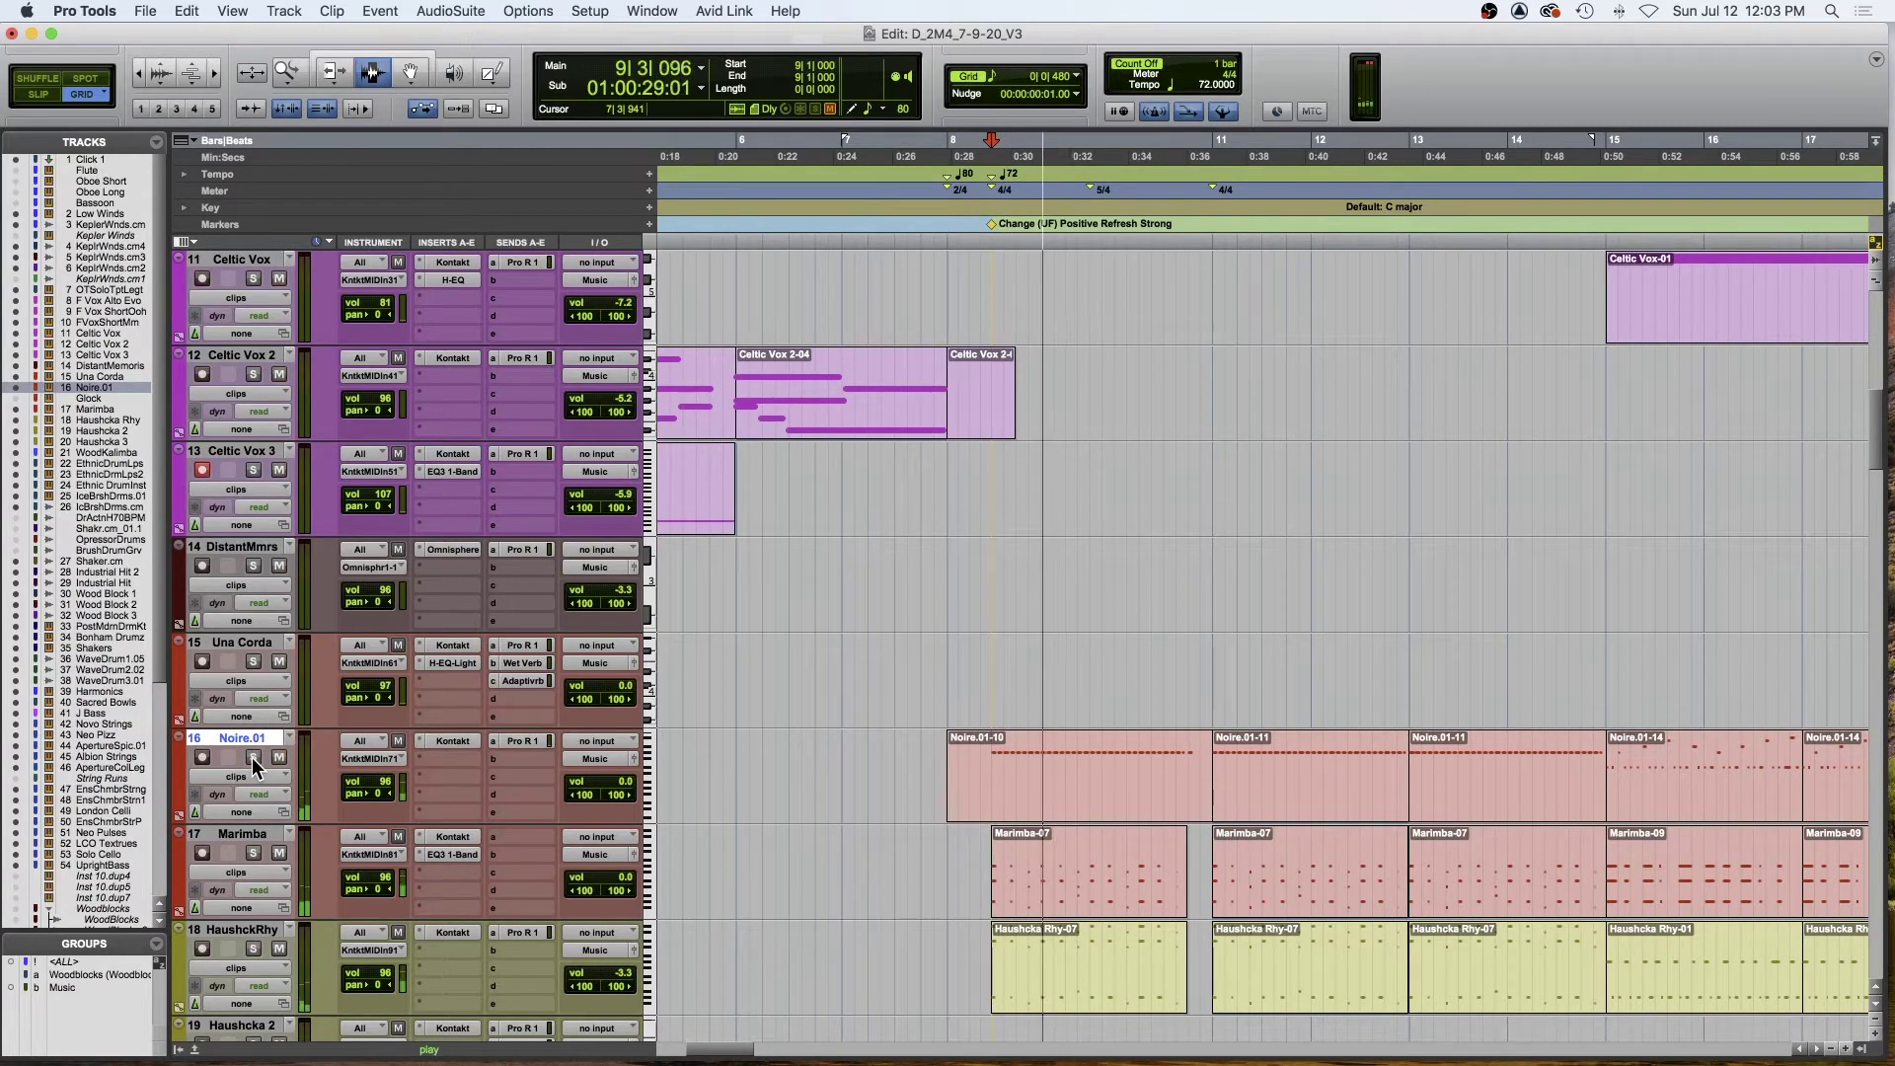
{"action": "scroll", "coordinate": [923, 898], "scroll_direction": "down", "scroll_amount": 7}
{"action": "scroll", "coordinate": [923, 898], "scroll_direction": "down", "scroll_amount": 10}
{"action": "key", "text": "space"}
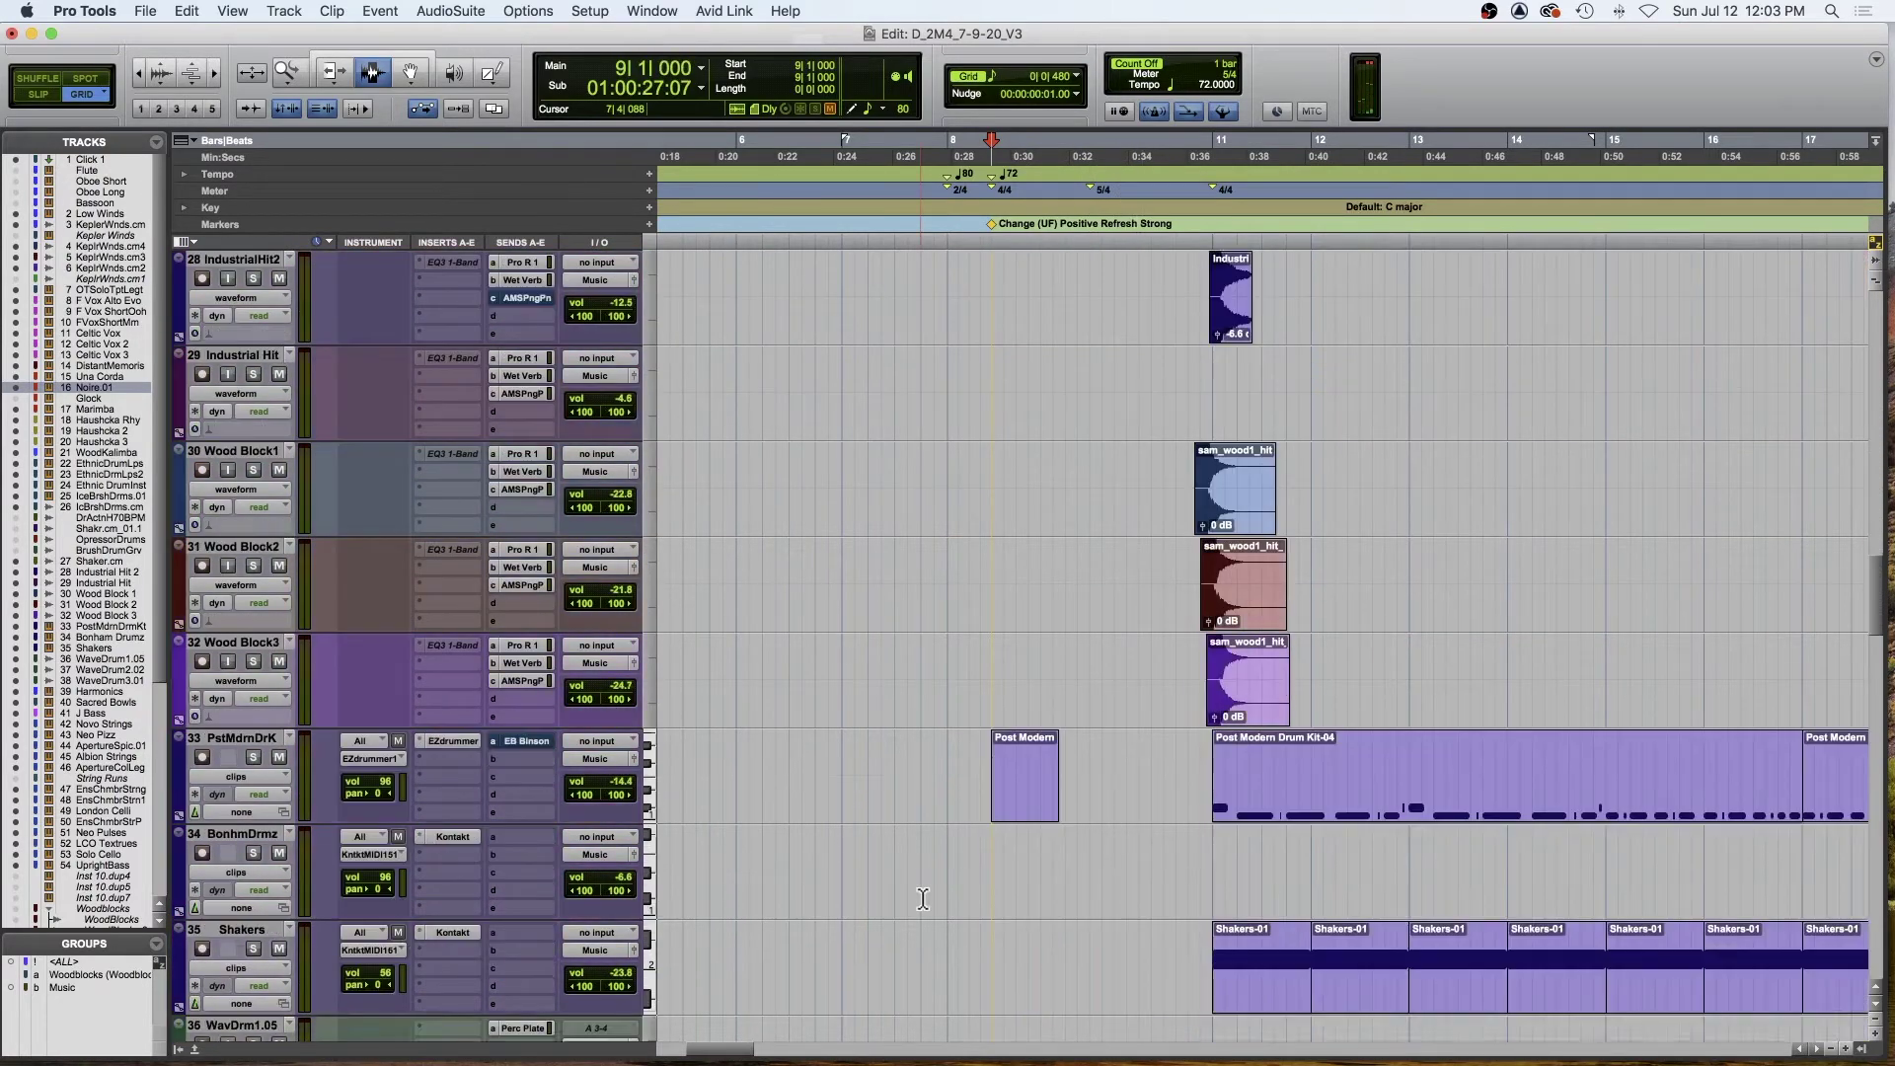
- Place the edit cursor at 9|4|000 in the Harmonics-02 clip
{"action": "scroll", "coordinate": [923, 899], "scroll_direction": "down", "scroll_amount": 1}
{"action": "scroll", "coordinate": [1013, 684], "scroll_direction": "down", "scroll_amount": 5}
{"action": "scroll", "coordinate": [1013, 683], "scroll_direction": "left", "scroll_amount": 1}
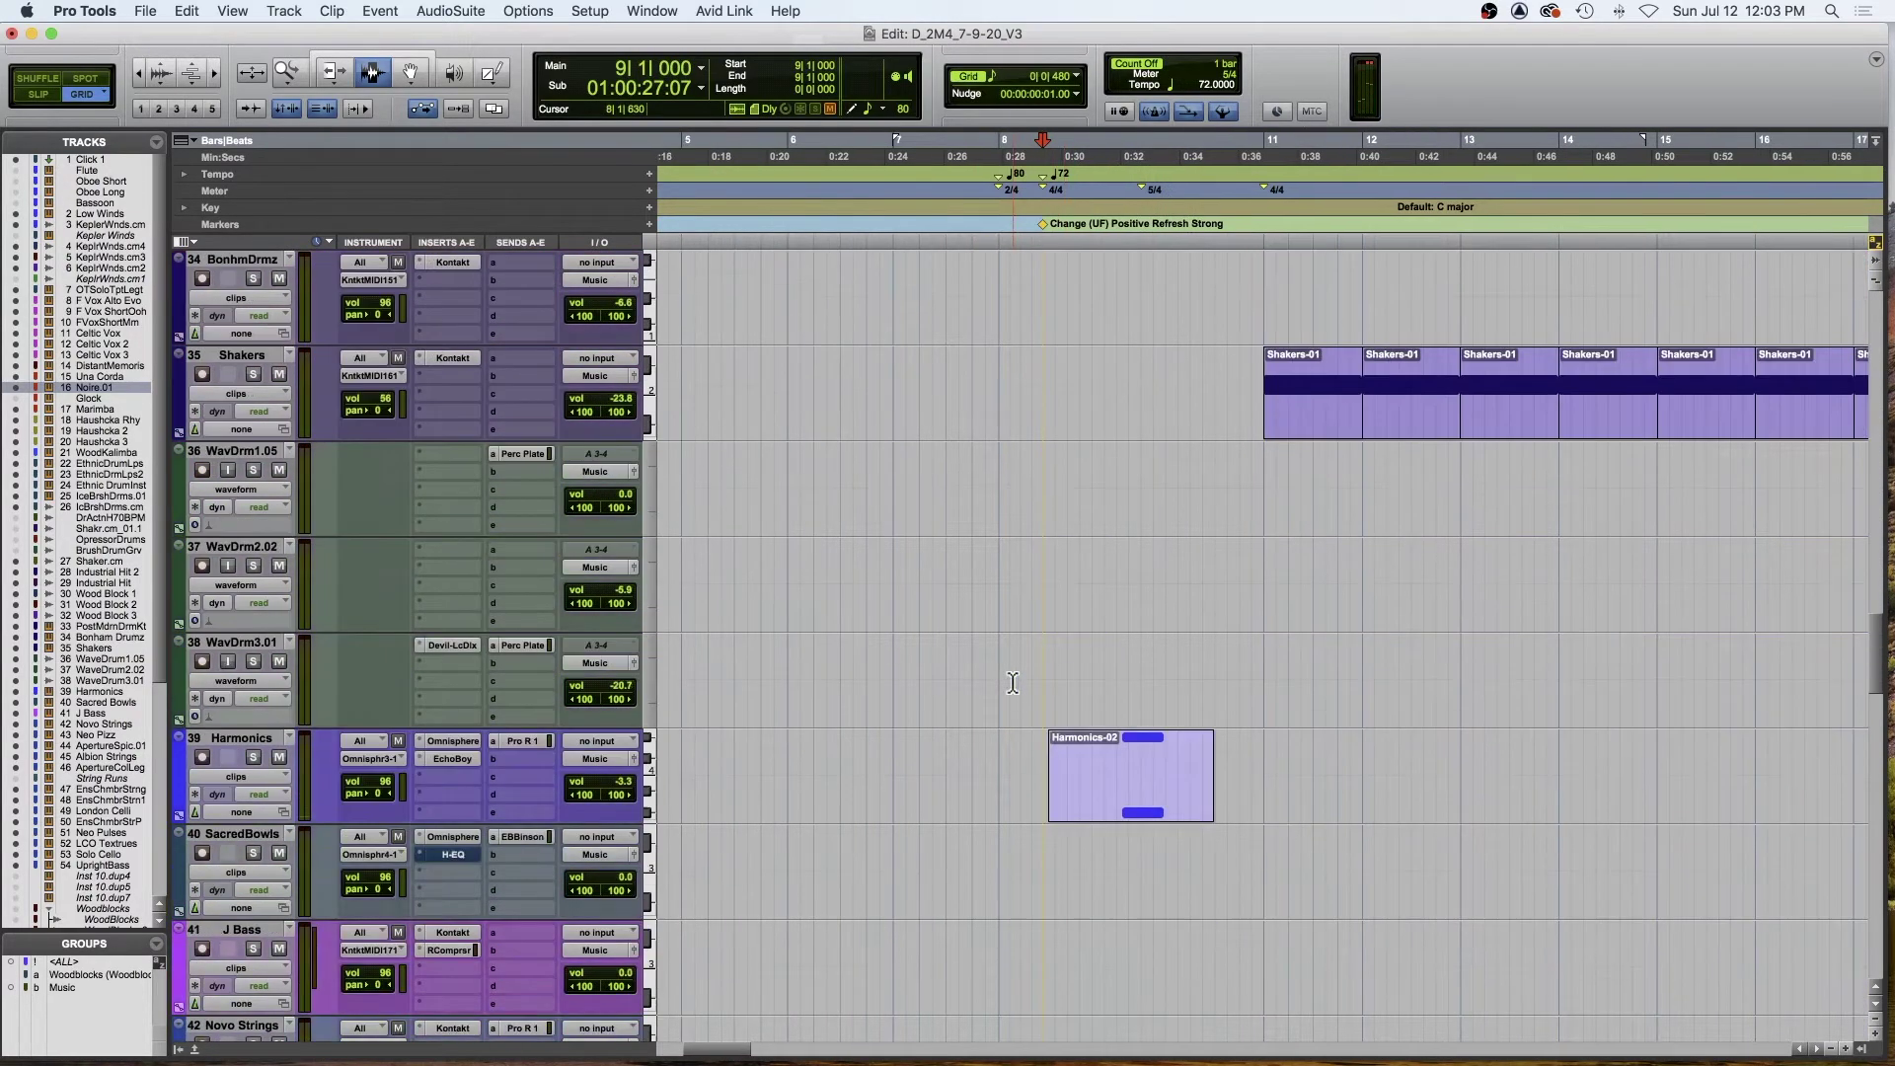
{"action": "left_click", "coordinate": [1125, 792]}
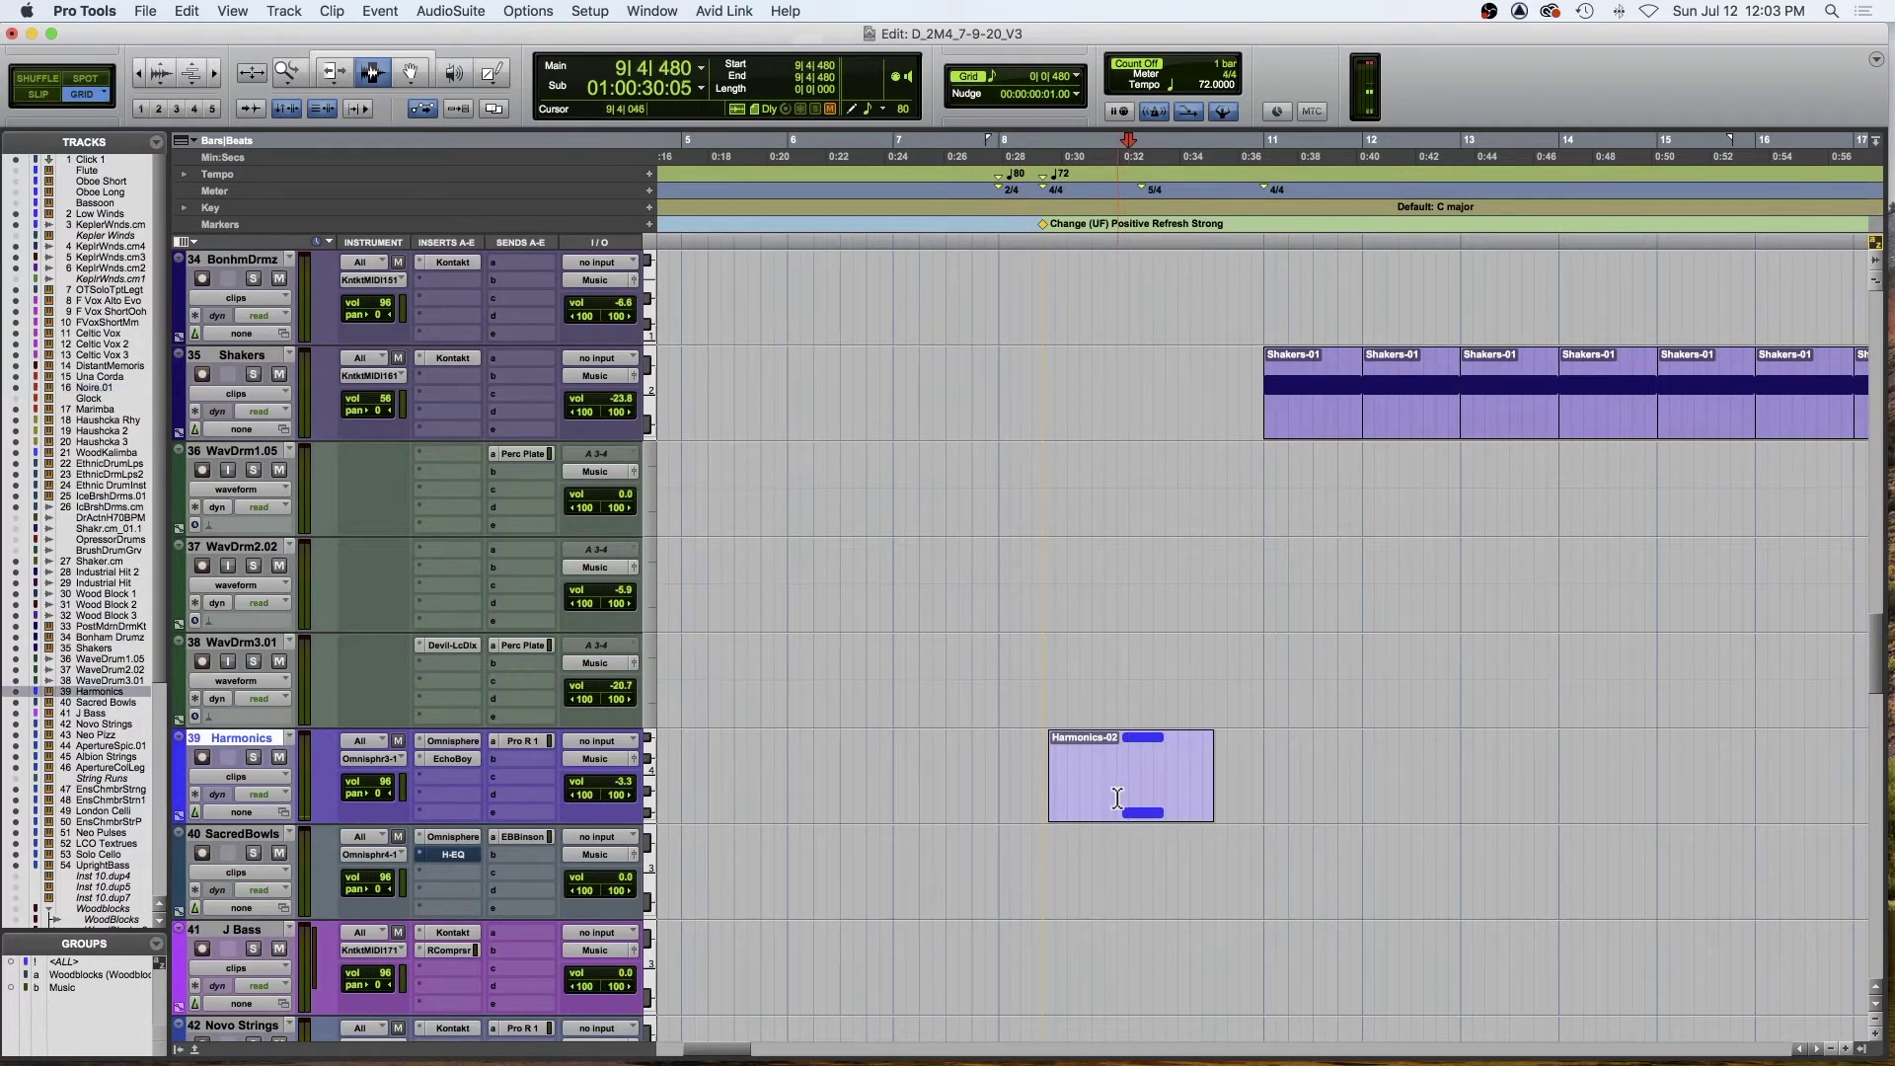
{"action": "key", "text": "super+bracketleft"}
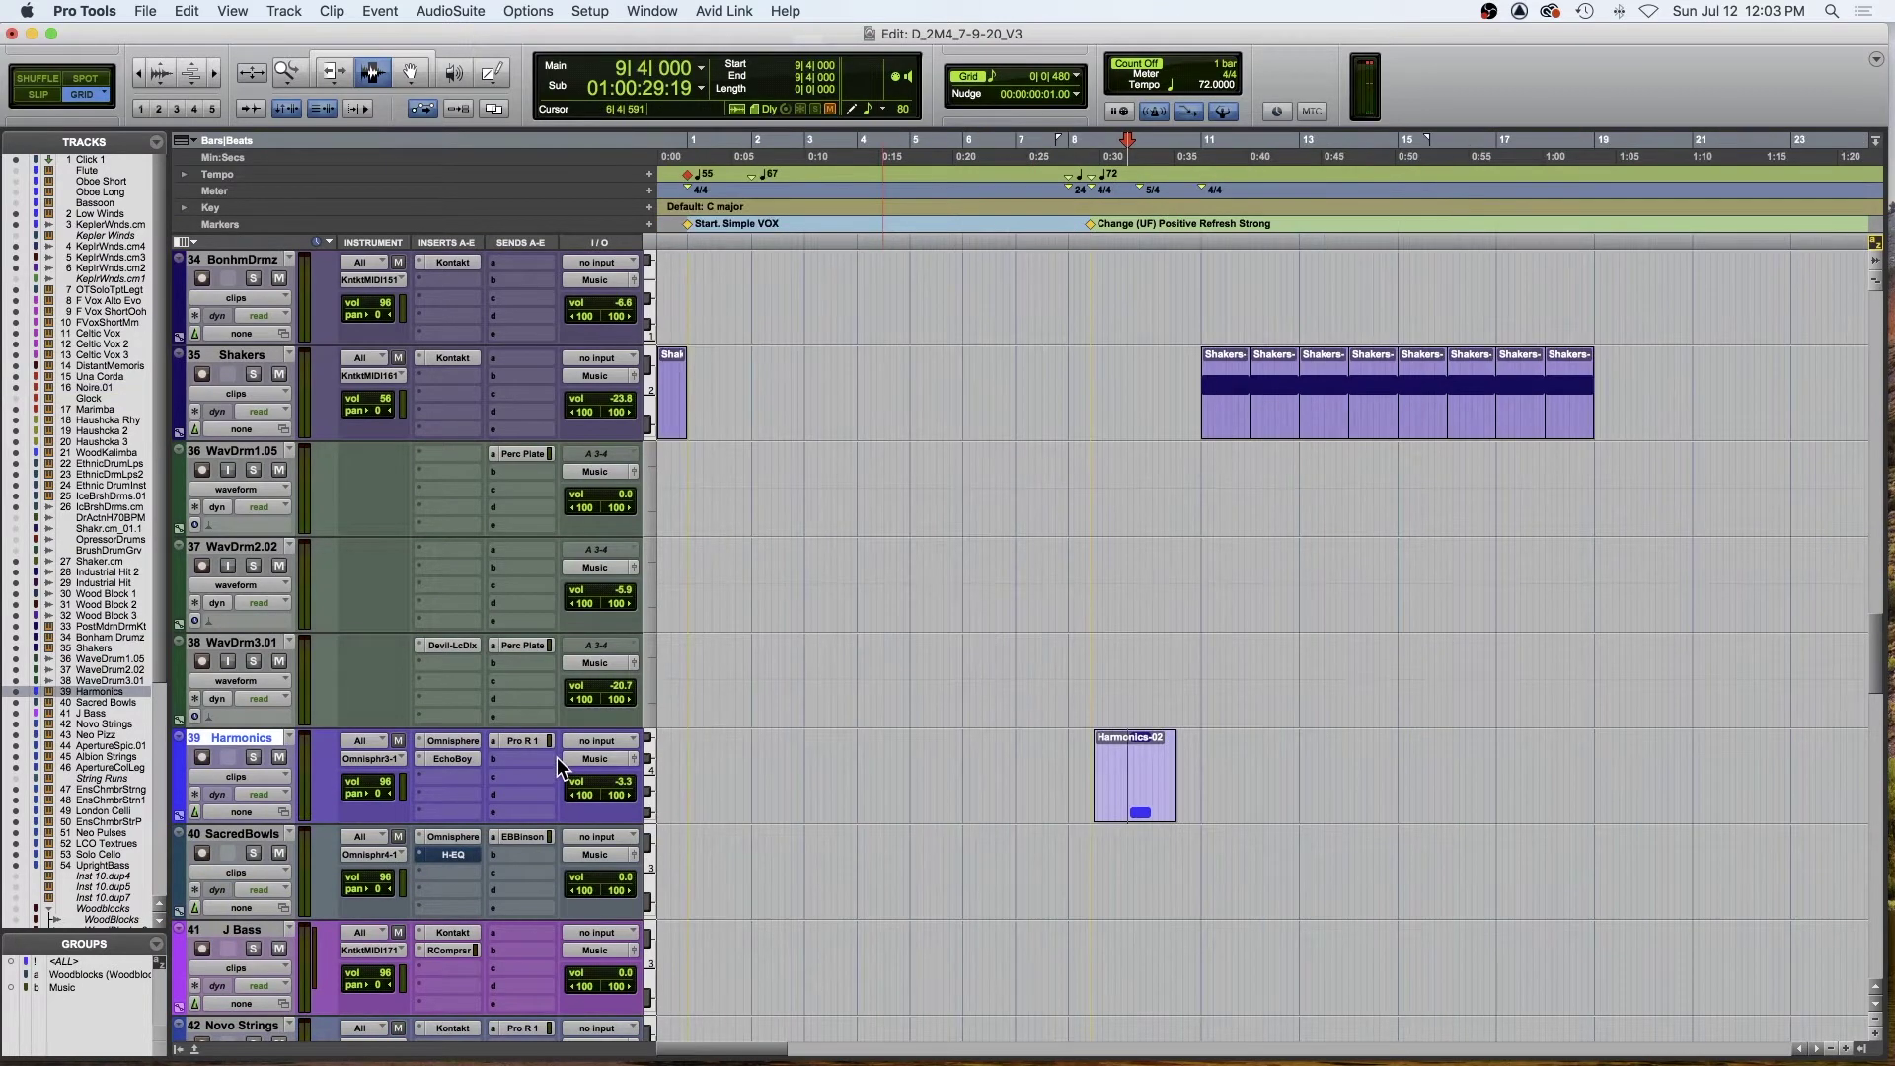
{"action": "key", "text": "super+bracketright"}
- Play from 9|4|000 through the Harmonics note up to the wood block hits before bar 11, and stop
{"action": "key", "text": "space"}
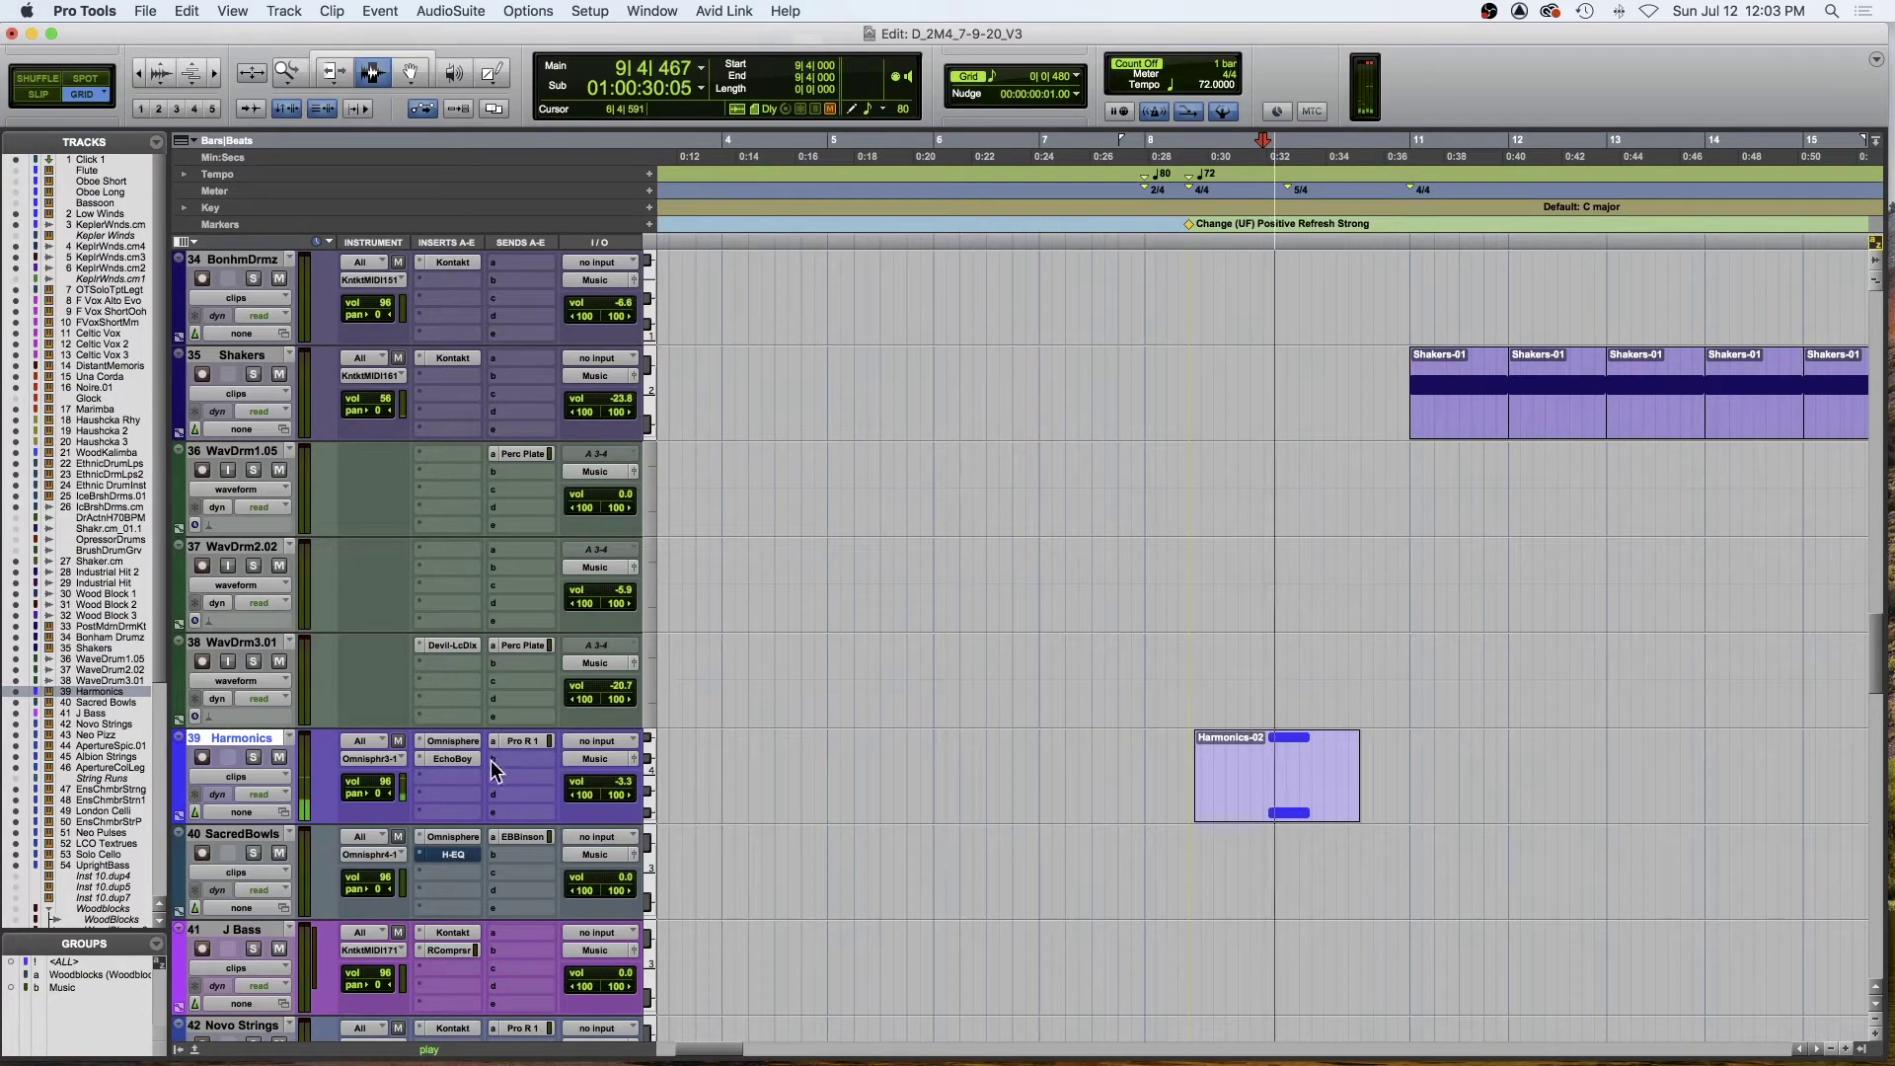
{"action": "scroll", "coordinate": [754, 727], "scroll_direction": "up", "scroll_amount": 10}
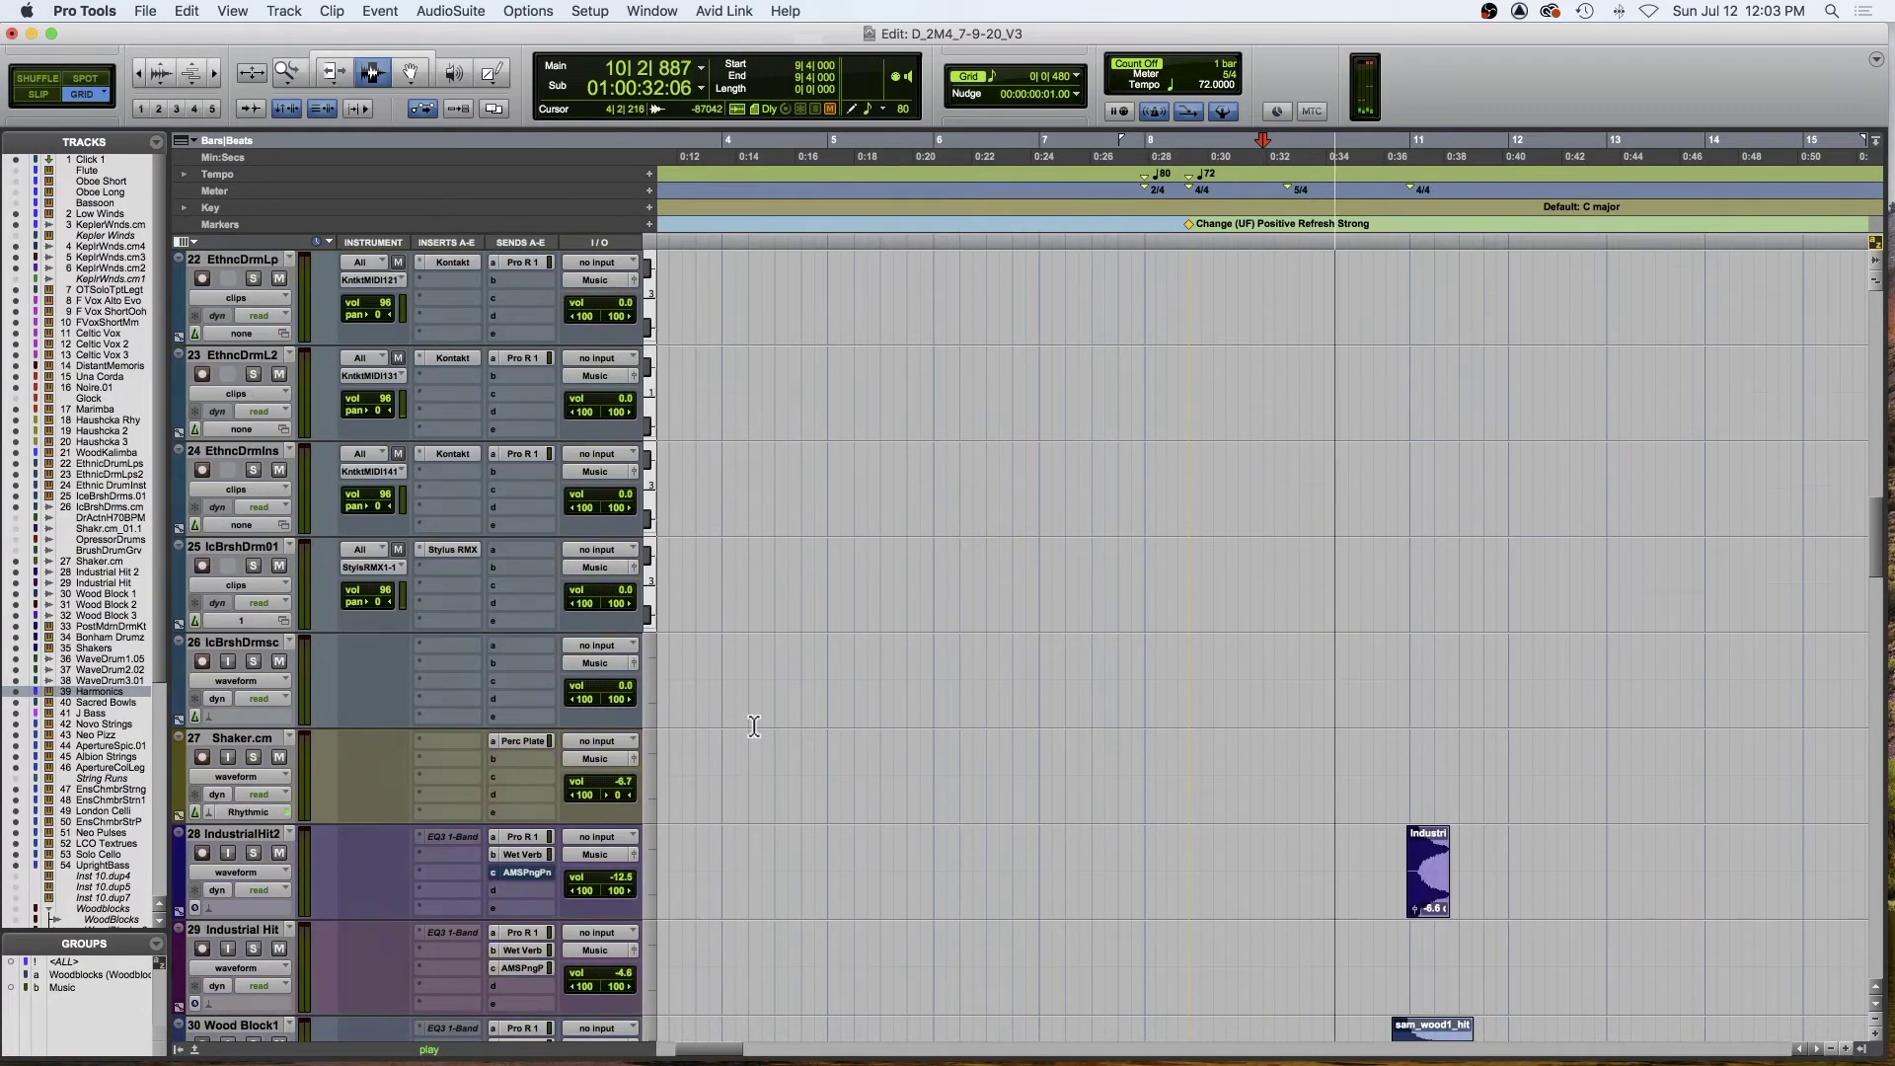
{"action": "scroll", "coordinate": [754, 727], "scroll_direction": "down", "scroll_amount": 5}
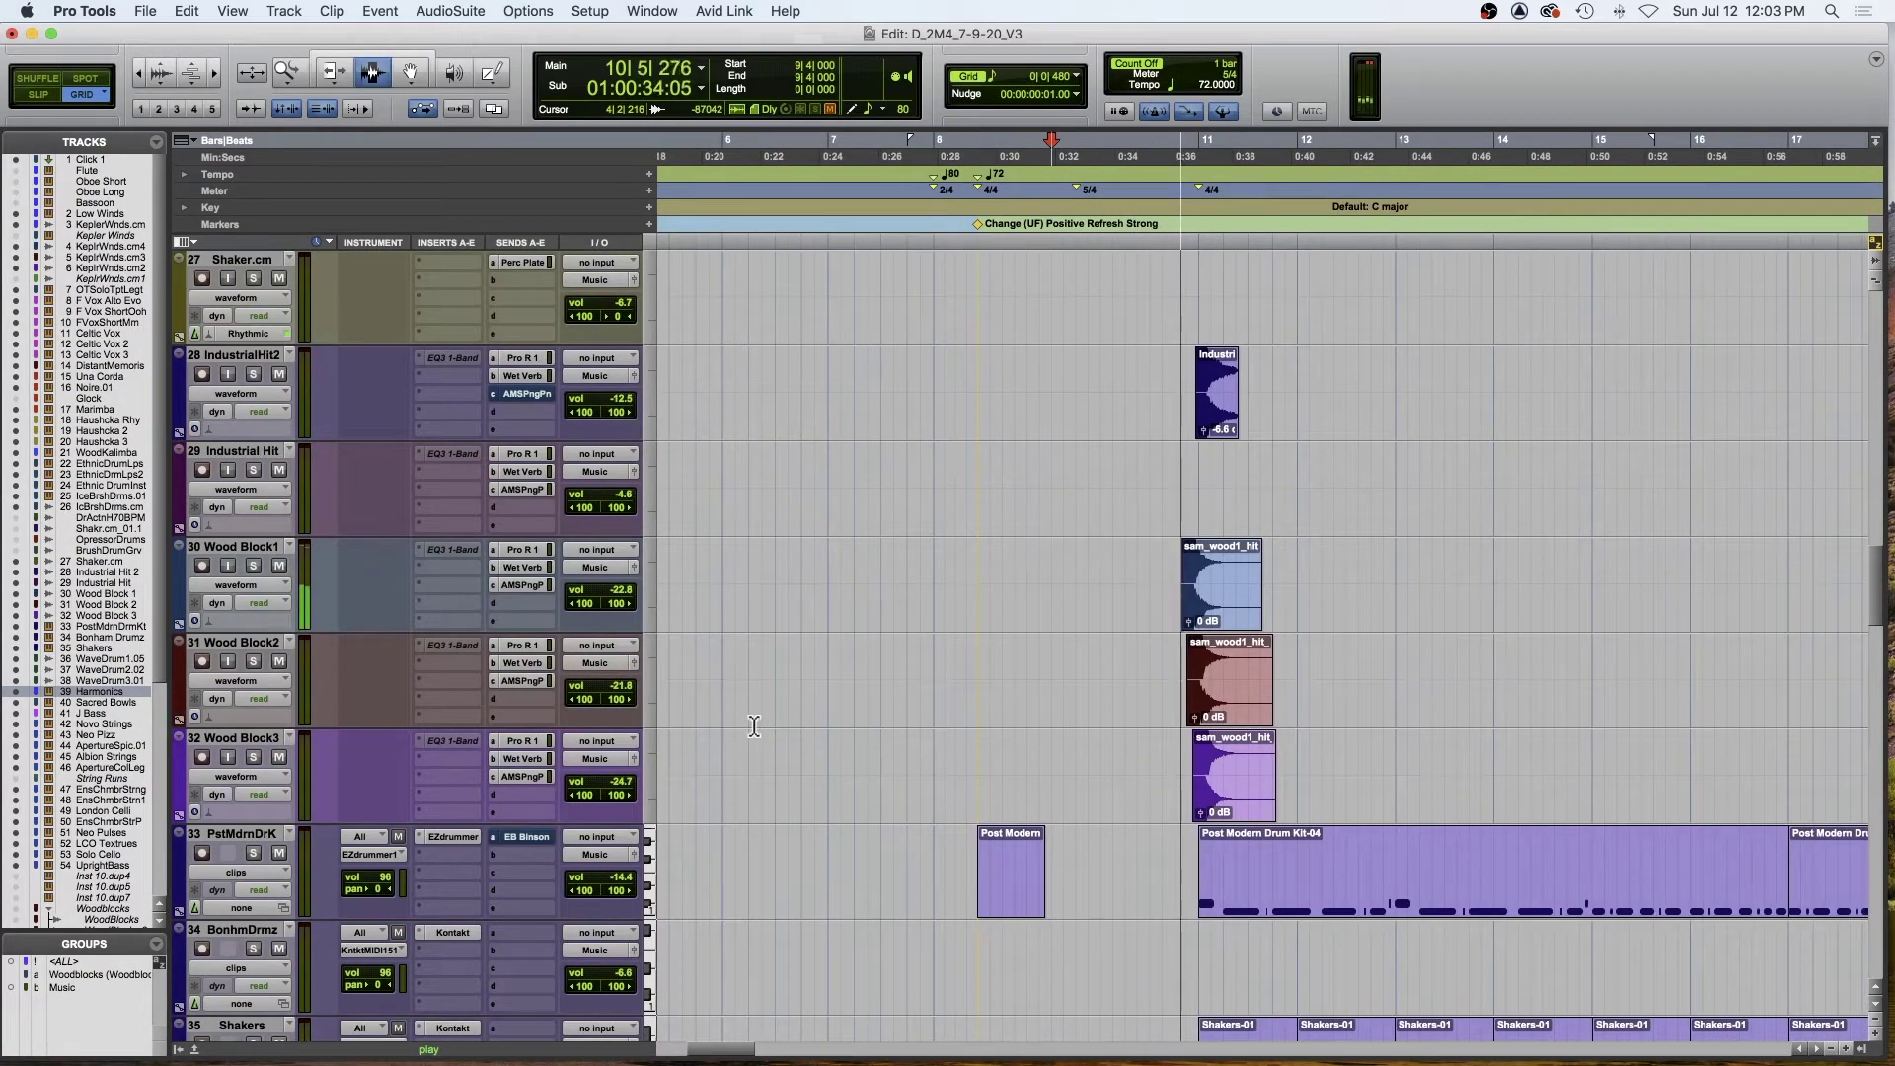
{"action": "key", "text": "space"}
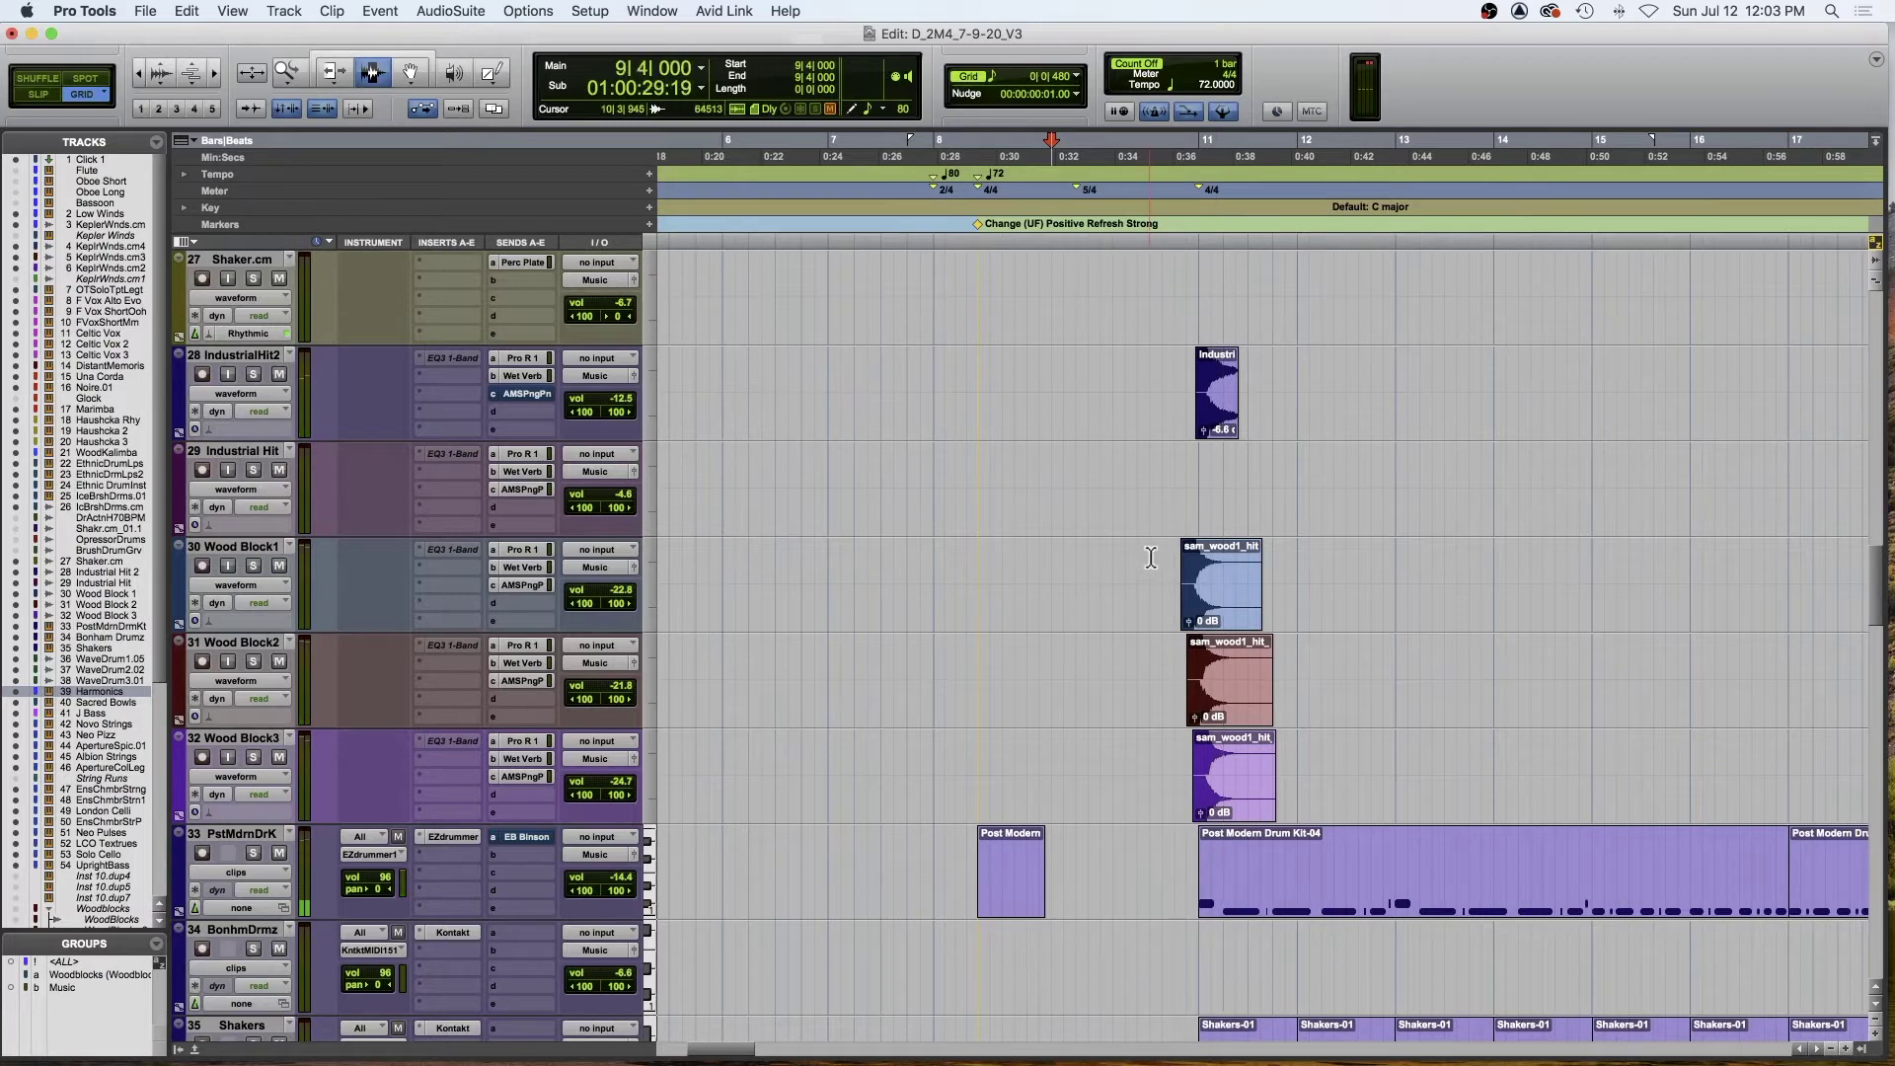
- Place the edit cursor at 10|4|000 on Wood Block 1, inspect the staggered wood block hits, and select the IndustrialHit1_D3-01 clip
{"action": "left_click", "coordinate": [1151, 558]}
{"action": "key", "text": "super+bracketright"}
{"action": "key", "text": "super+bracketright"}
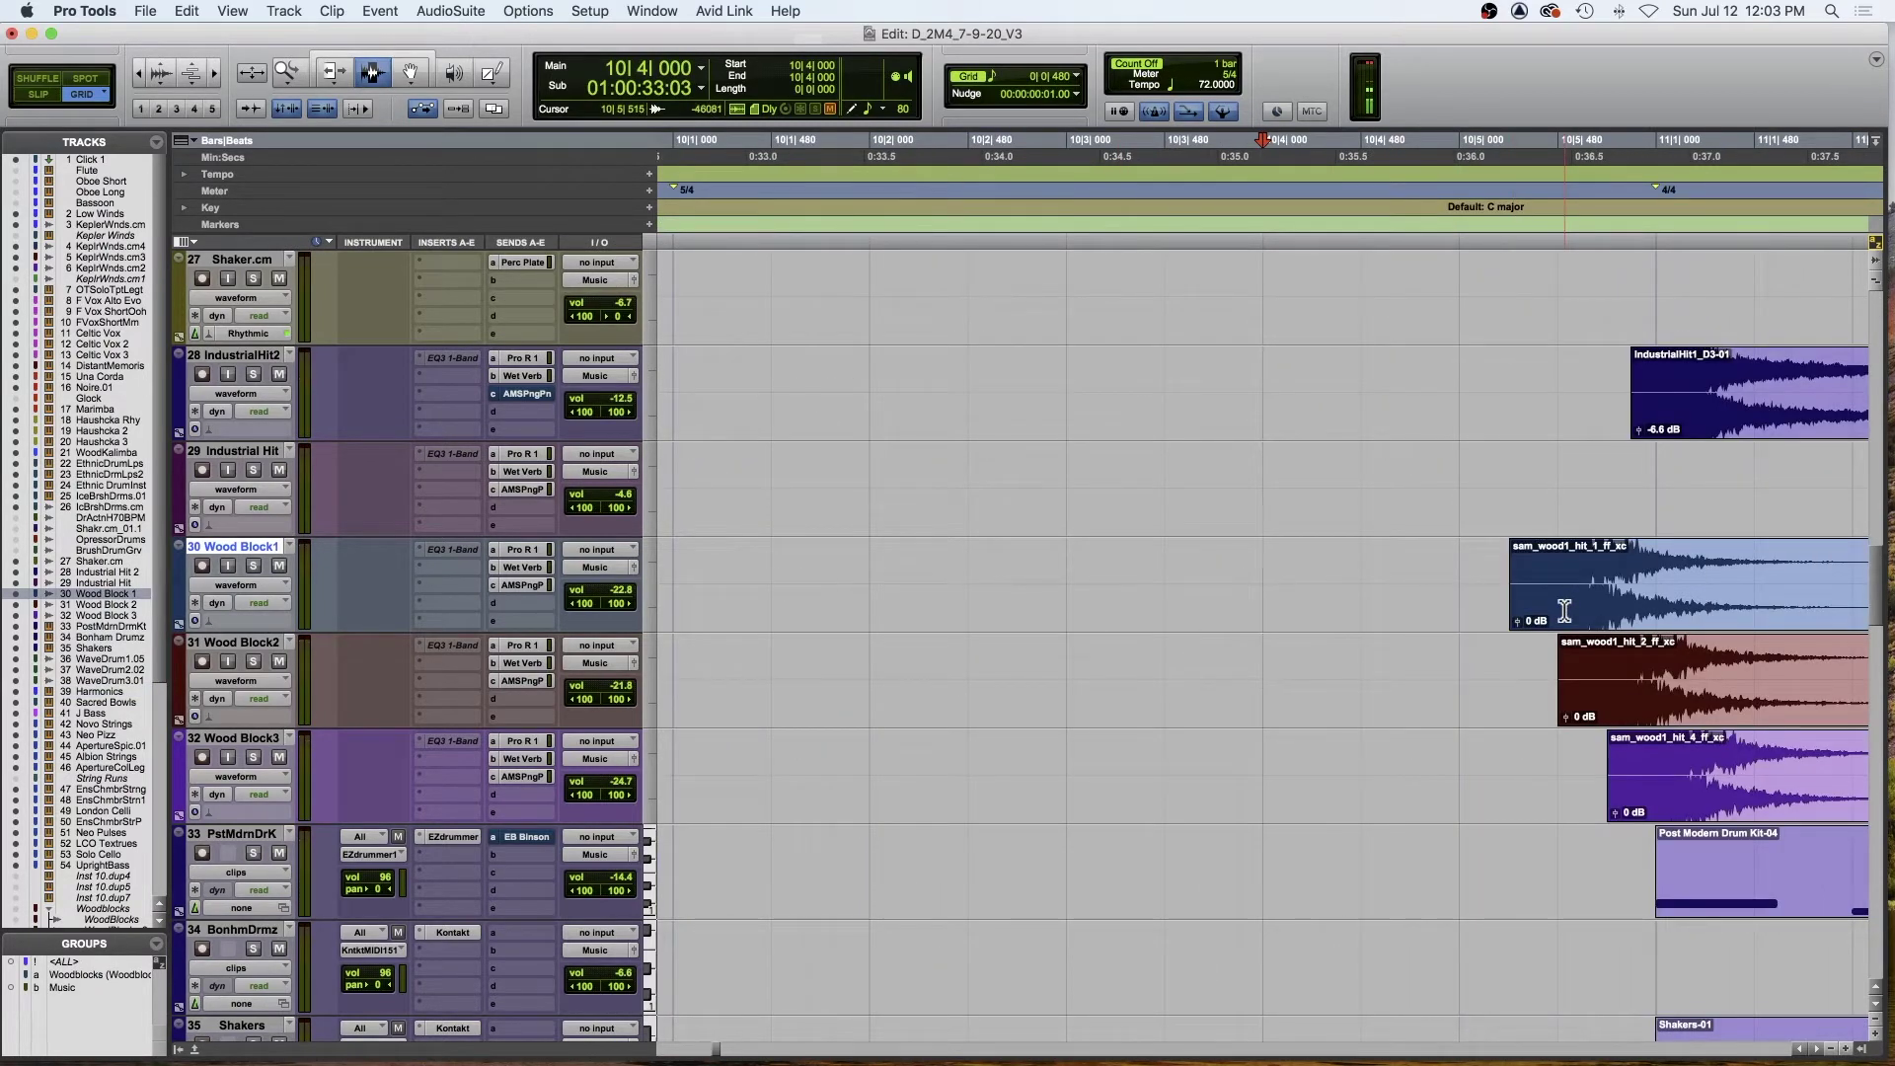
{"action": "key", "text": "super+bracketleft"}
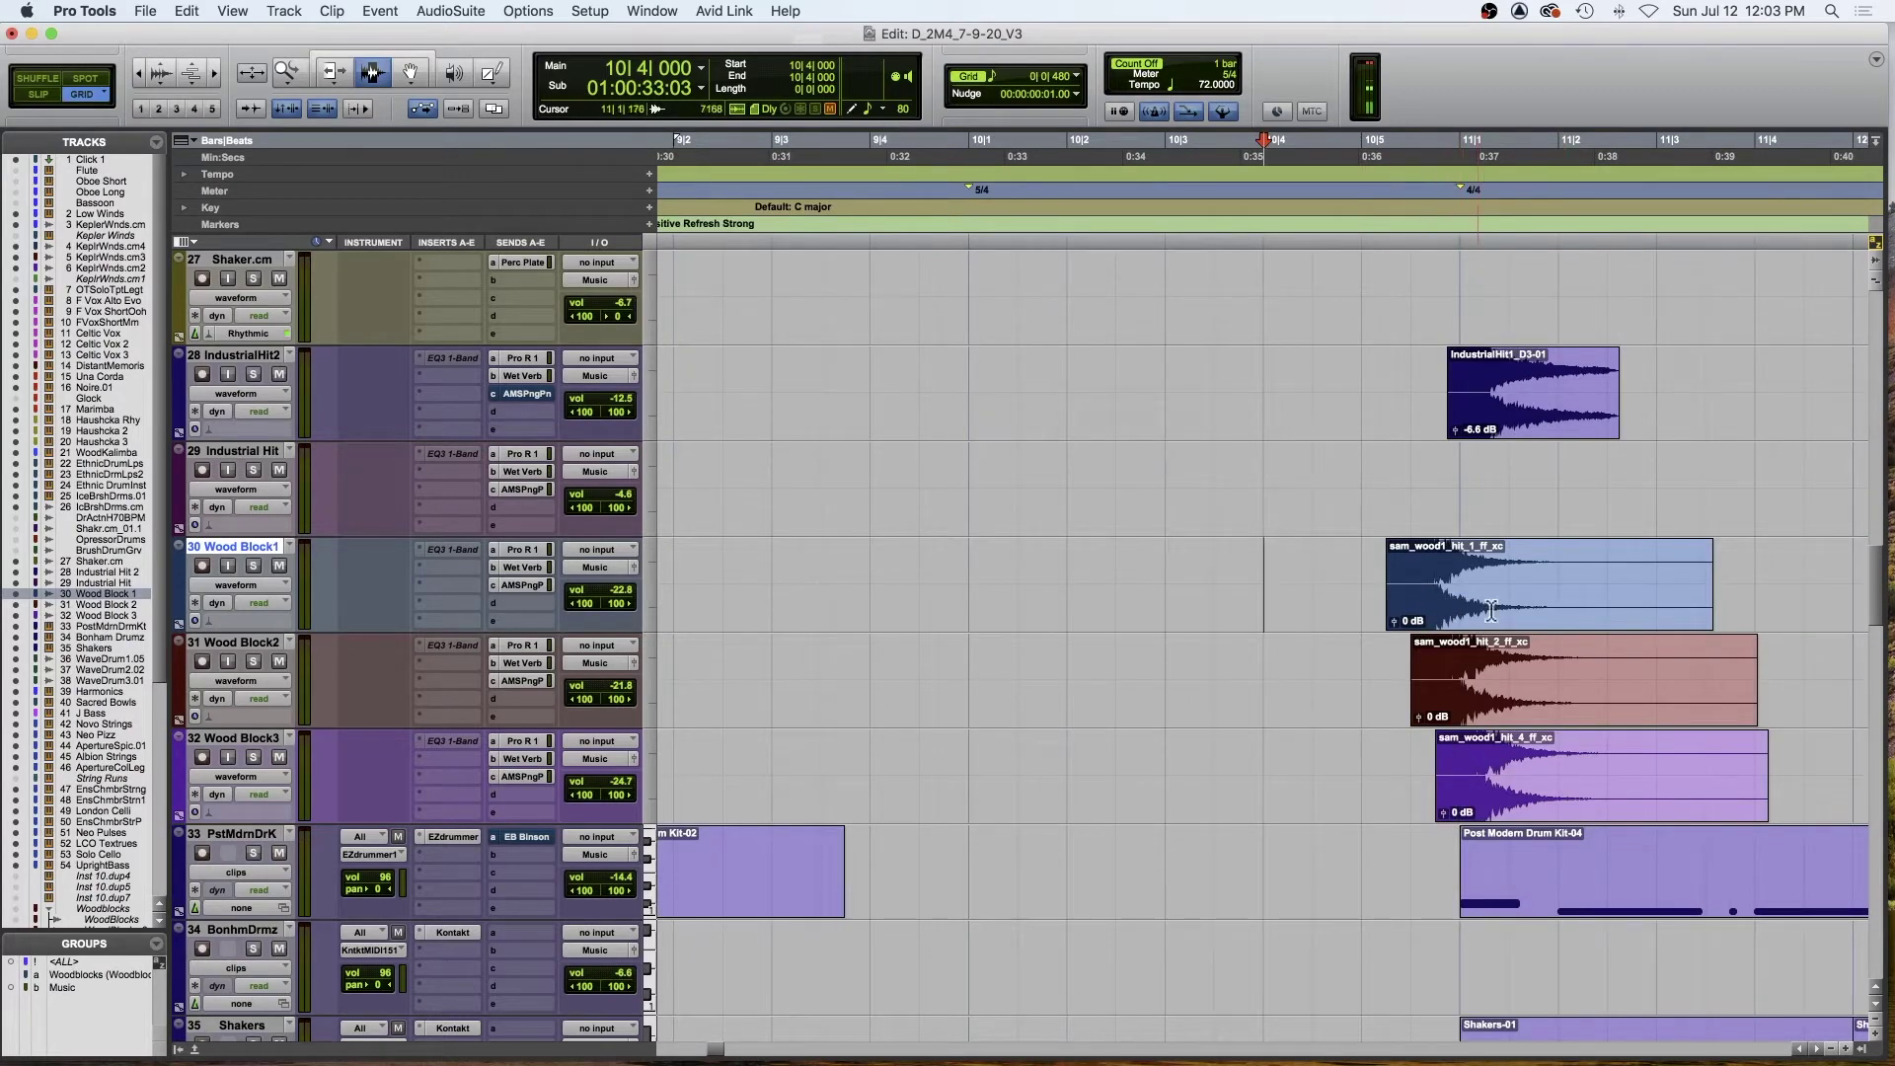
{"action": "double_click", "coordinate": [1456, 388]}
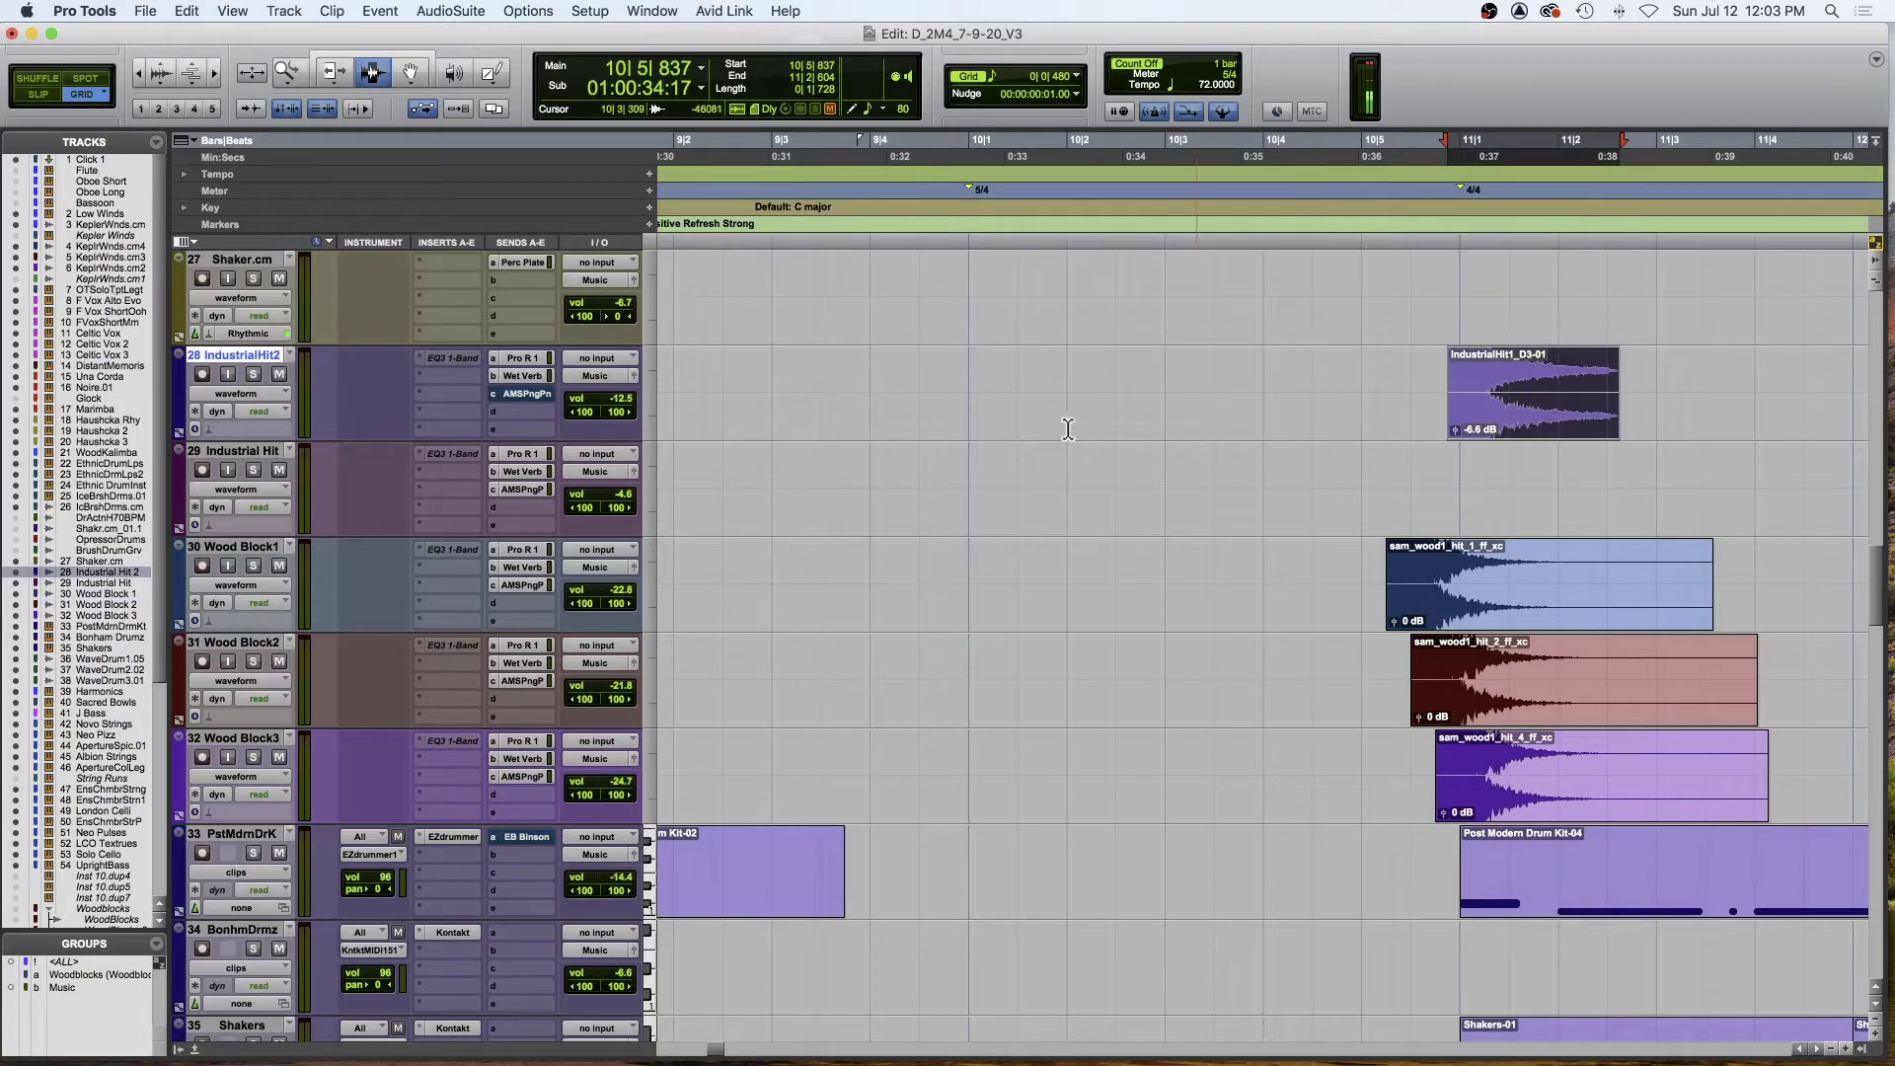
- Play the IndustrialHit2 hit from 10|5|000 with its track soloed, and again unsoloed in the full mix
{"action": "key", "text": "super+bracketright"}
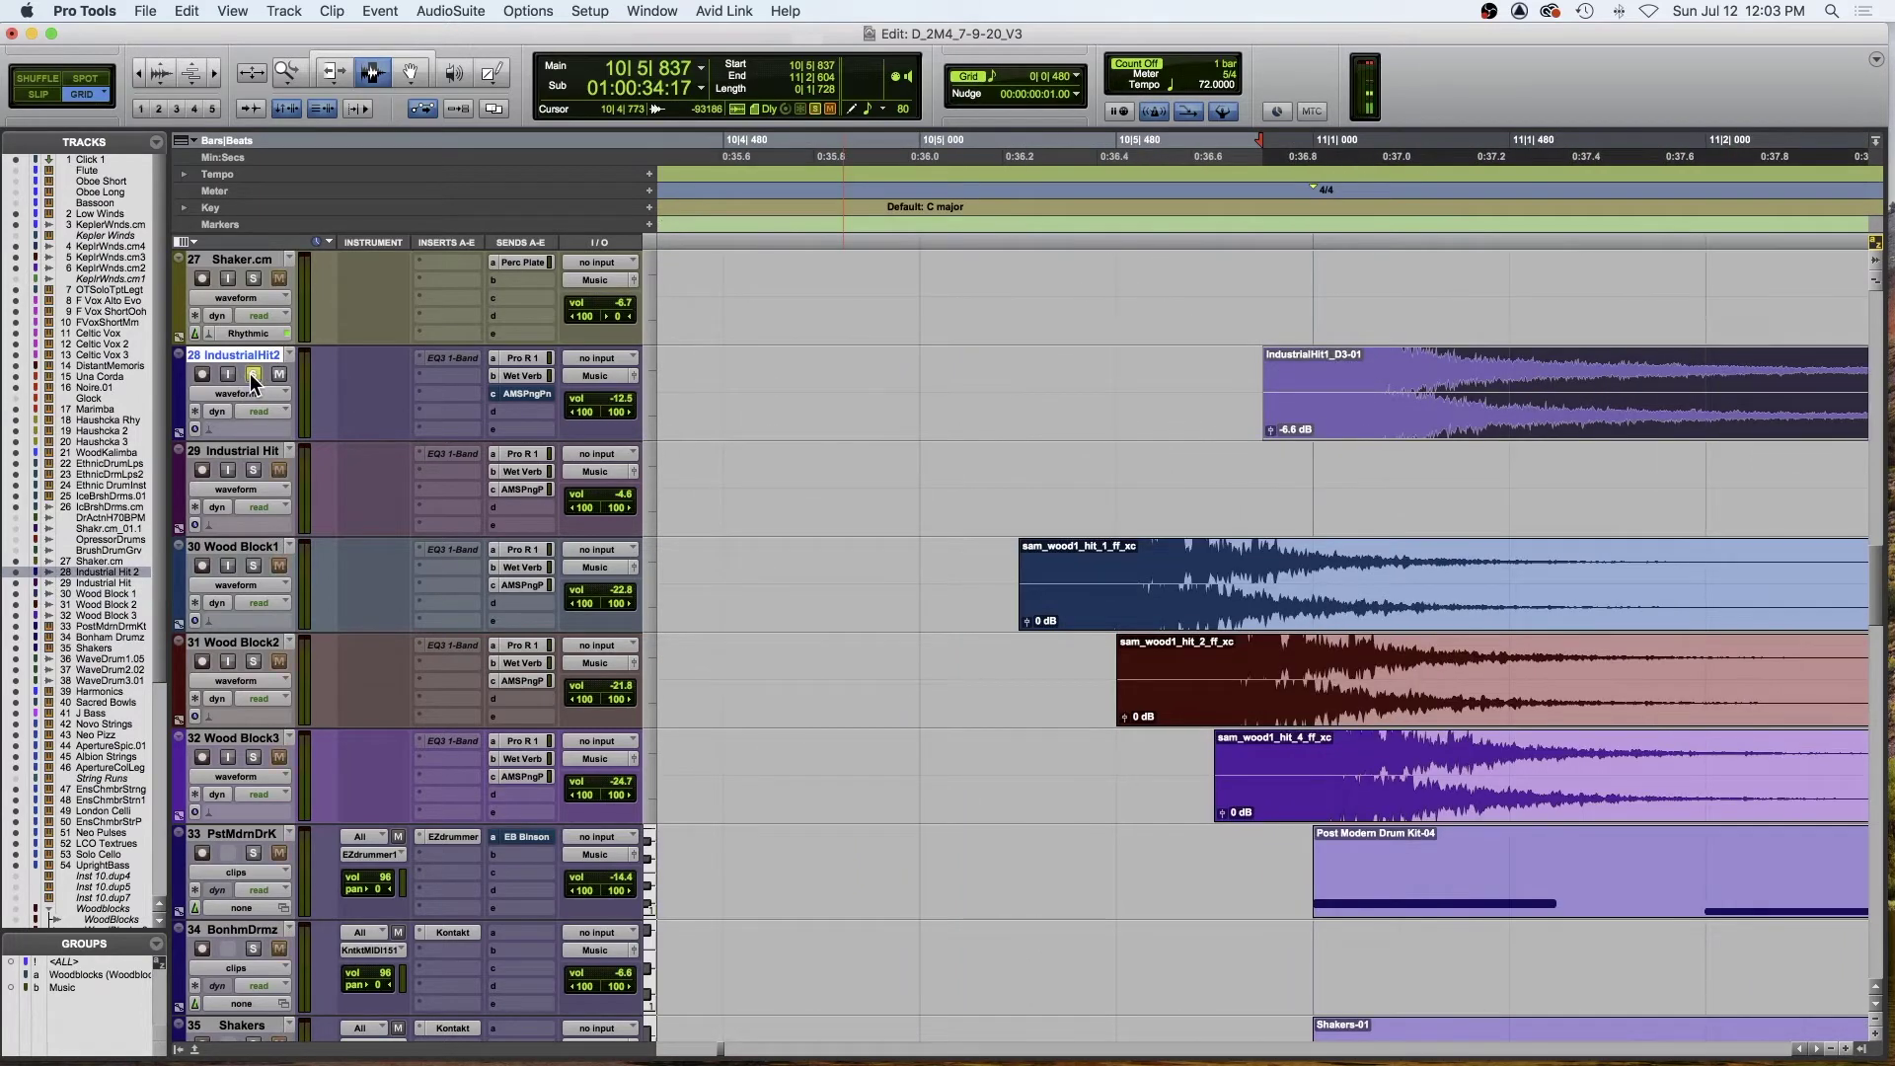
{"action": "left_click", "coordinate": [917, 420]}
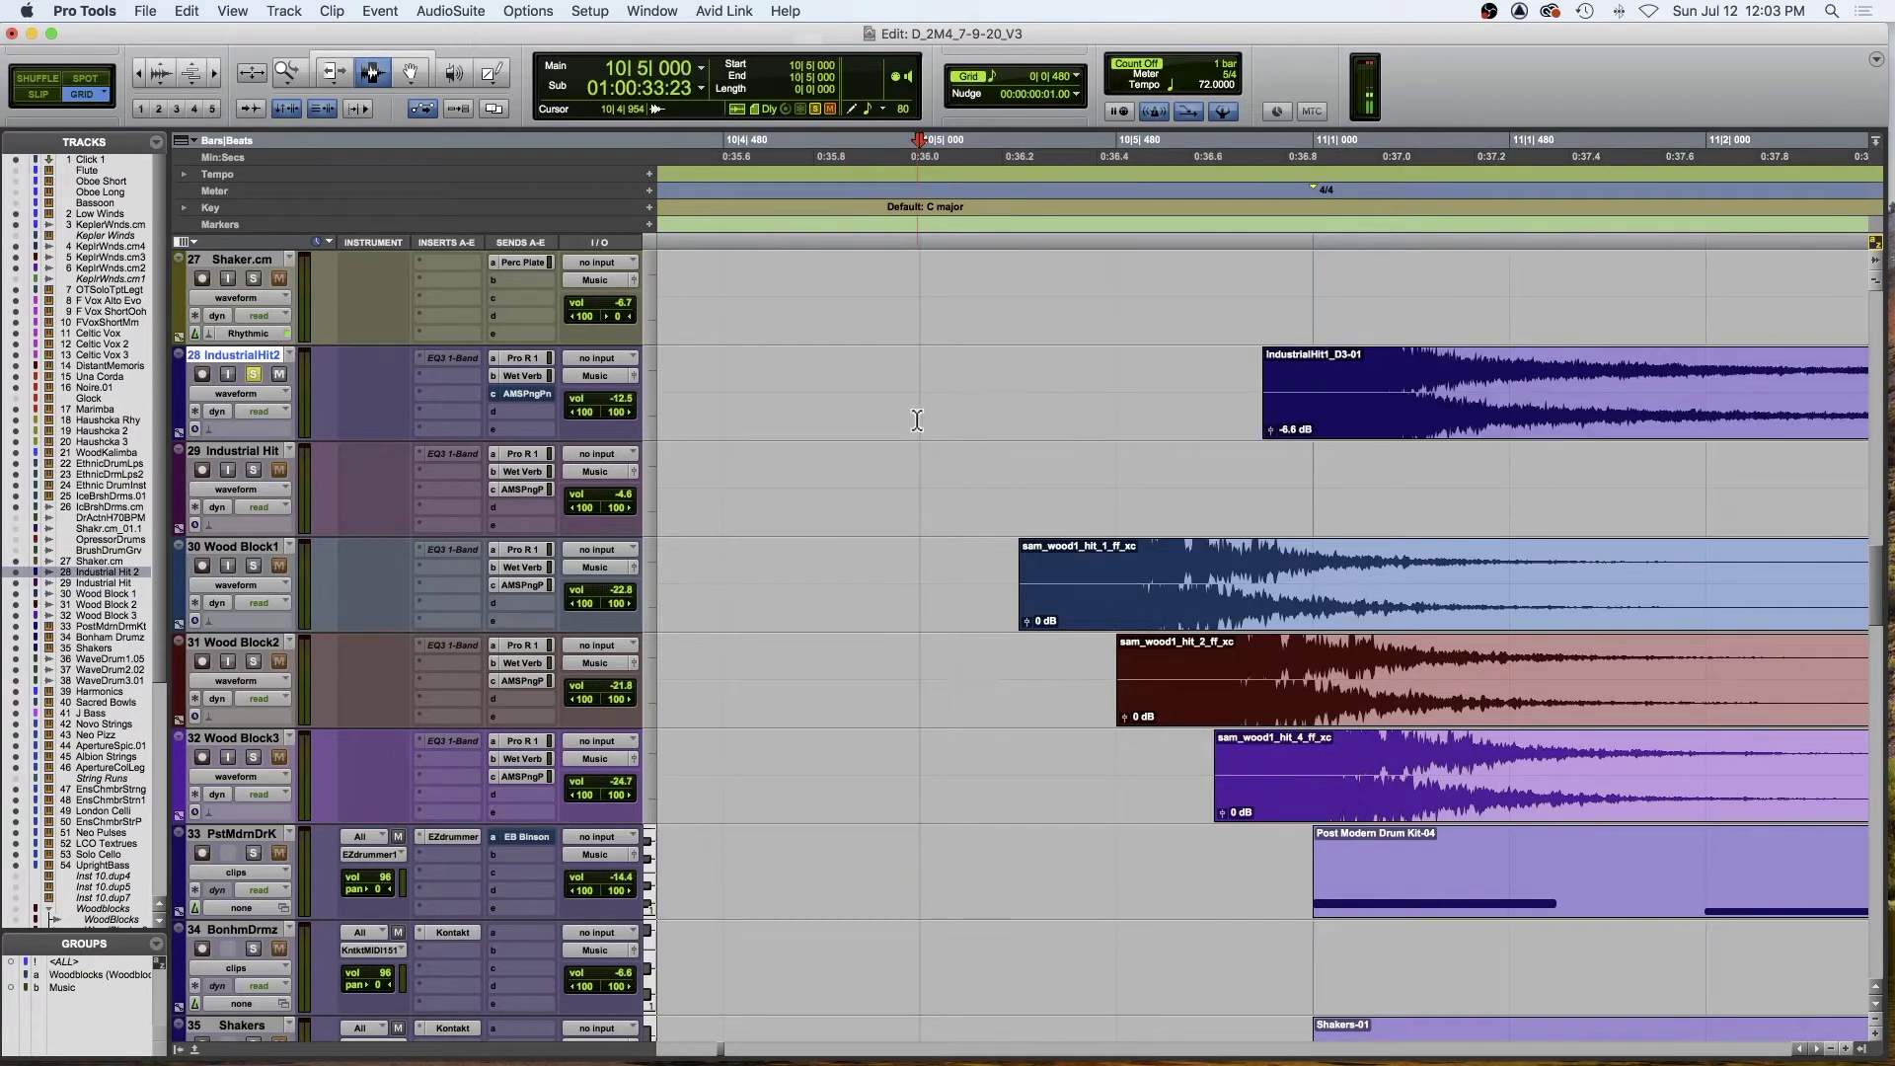
{"action": "key", "text": "super+bracketleft"}
{"action": "key", "text": "super+bracketleft"}
{"action": "key", "text": "space"}
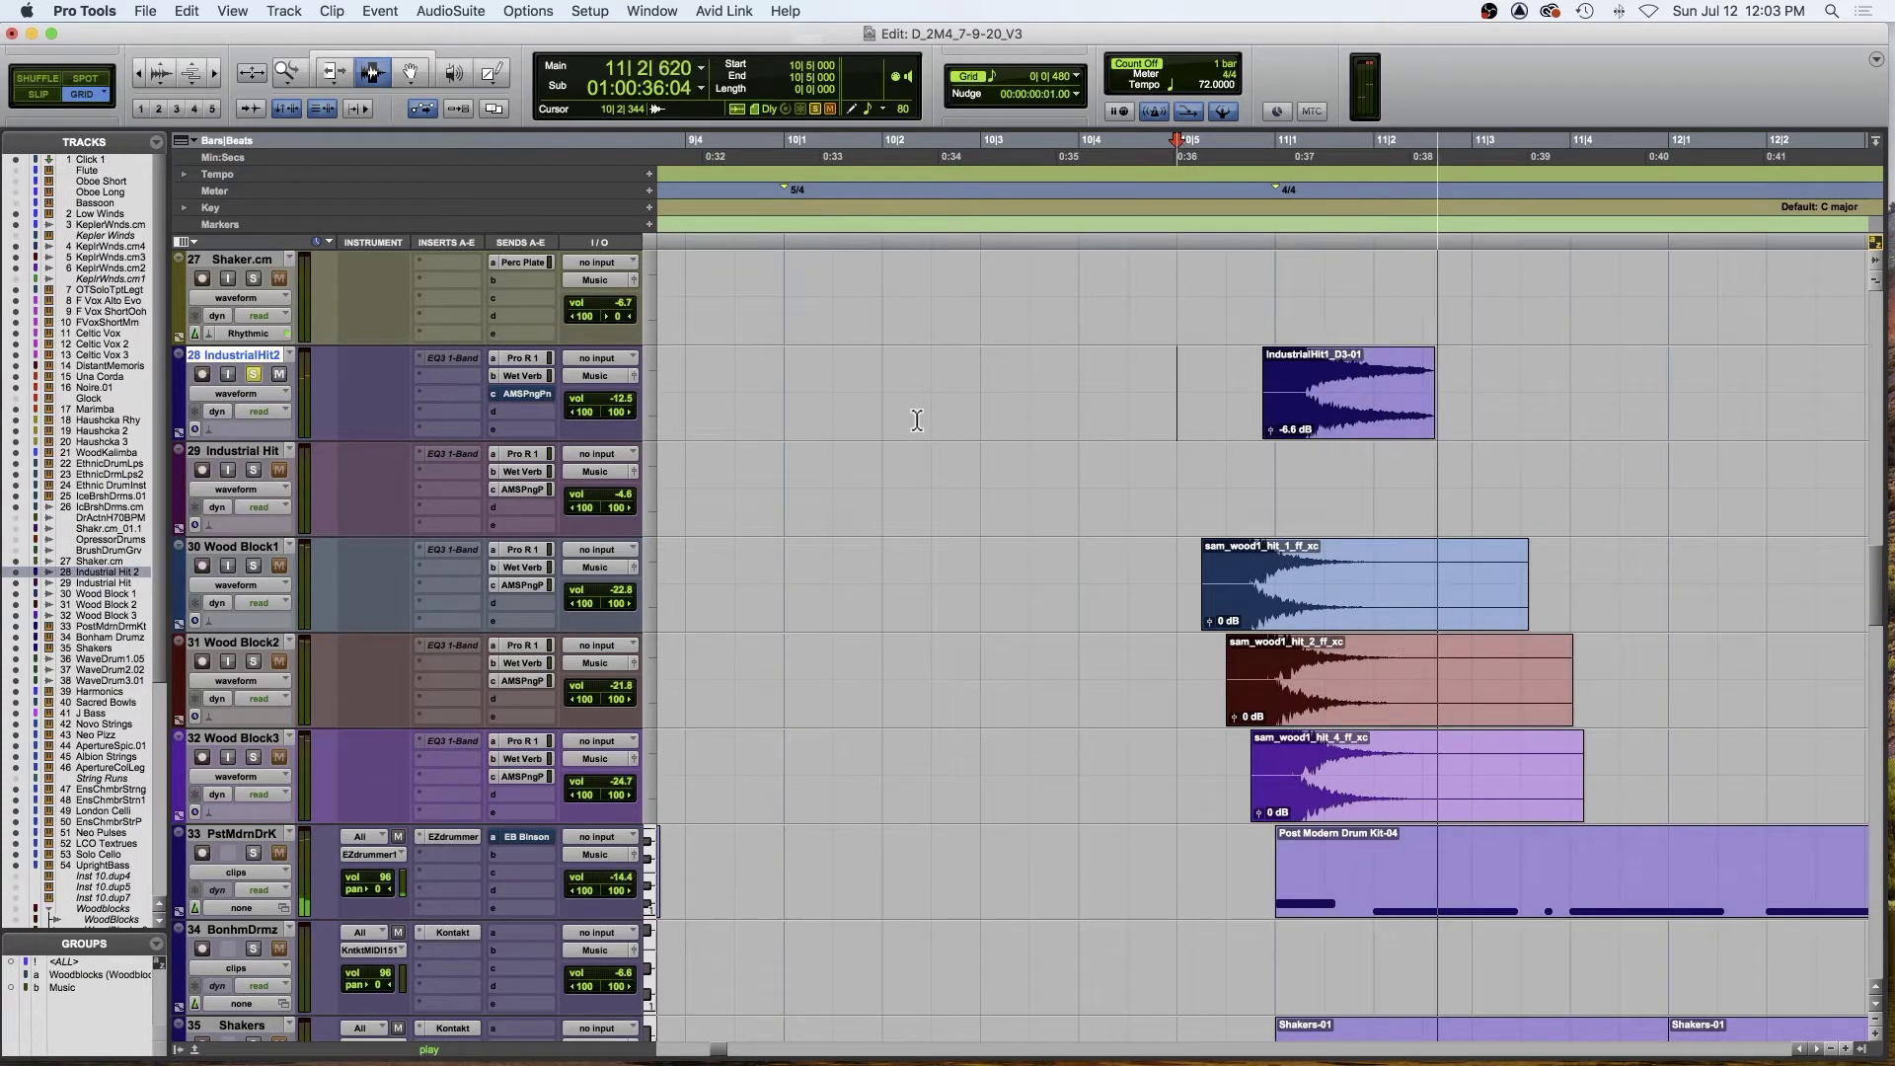
{"action": "key", "text": "space"}
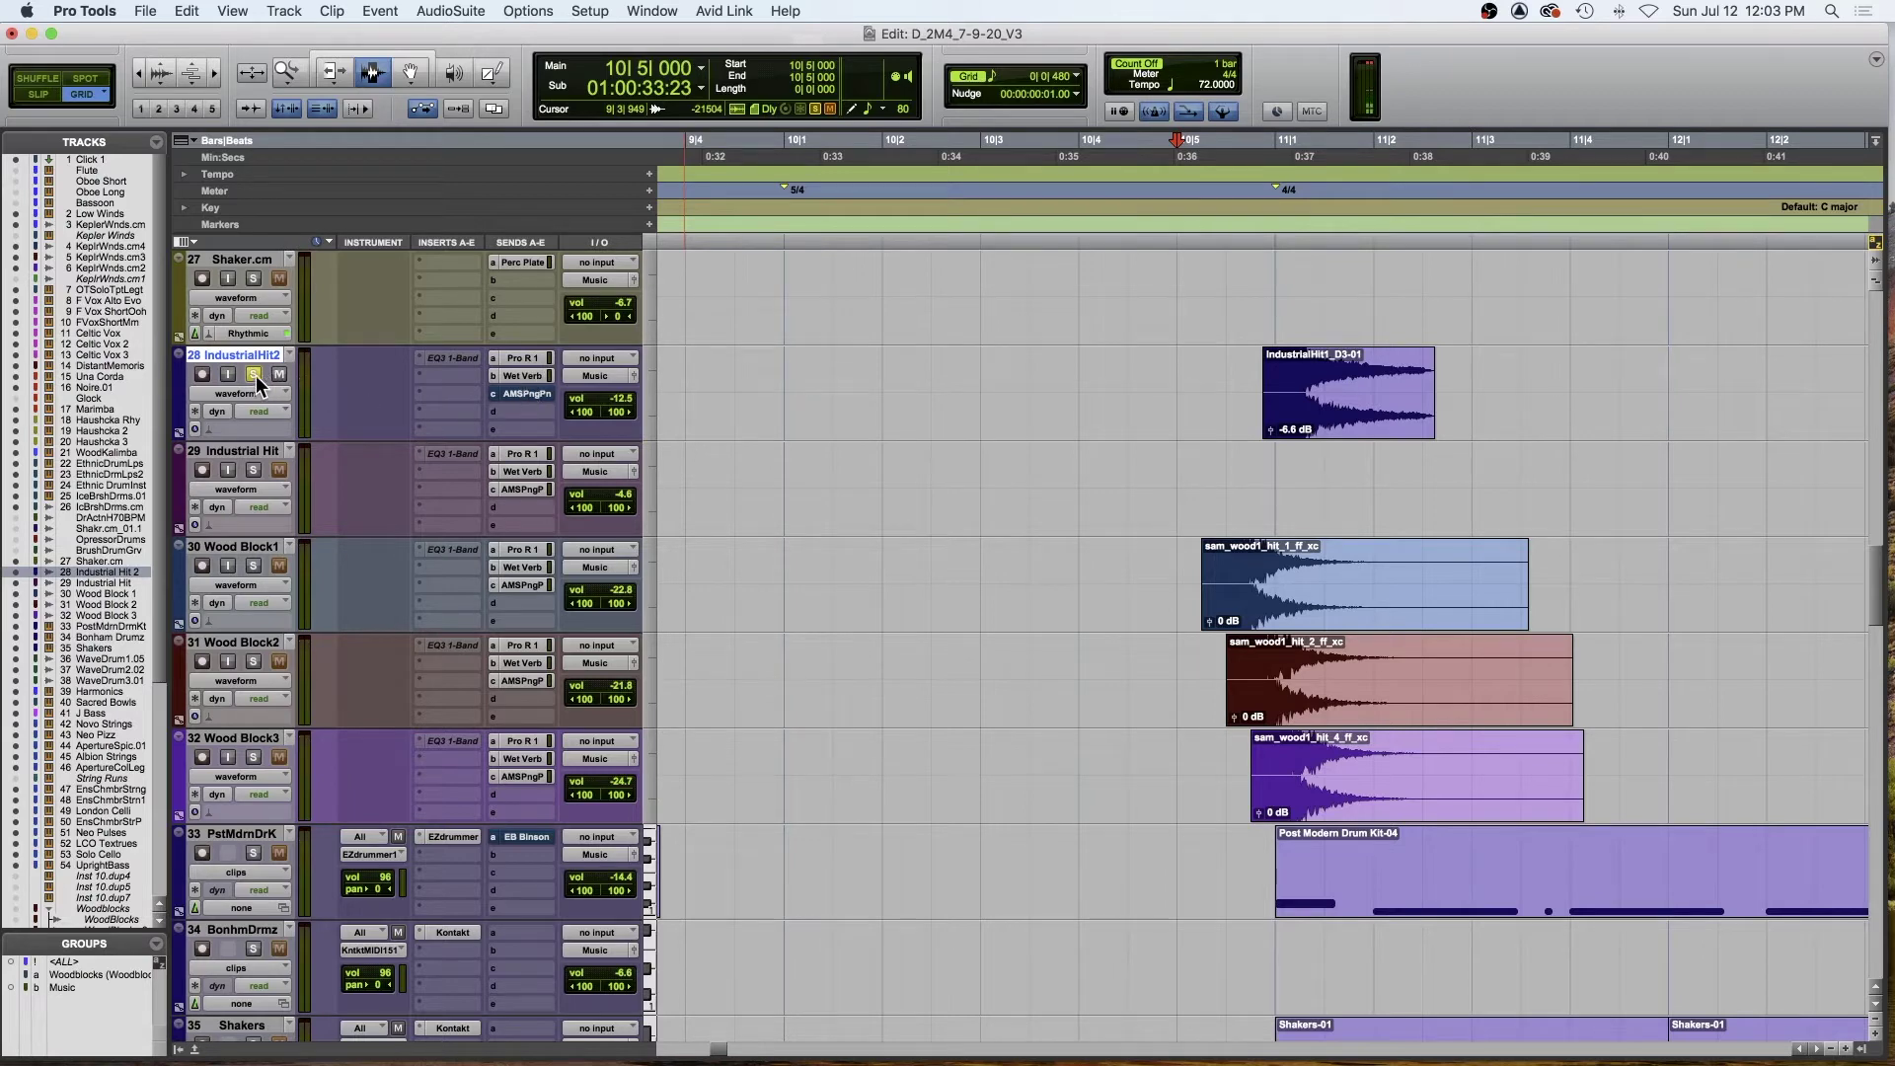
{"action": "key", "text": "space"}
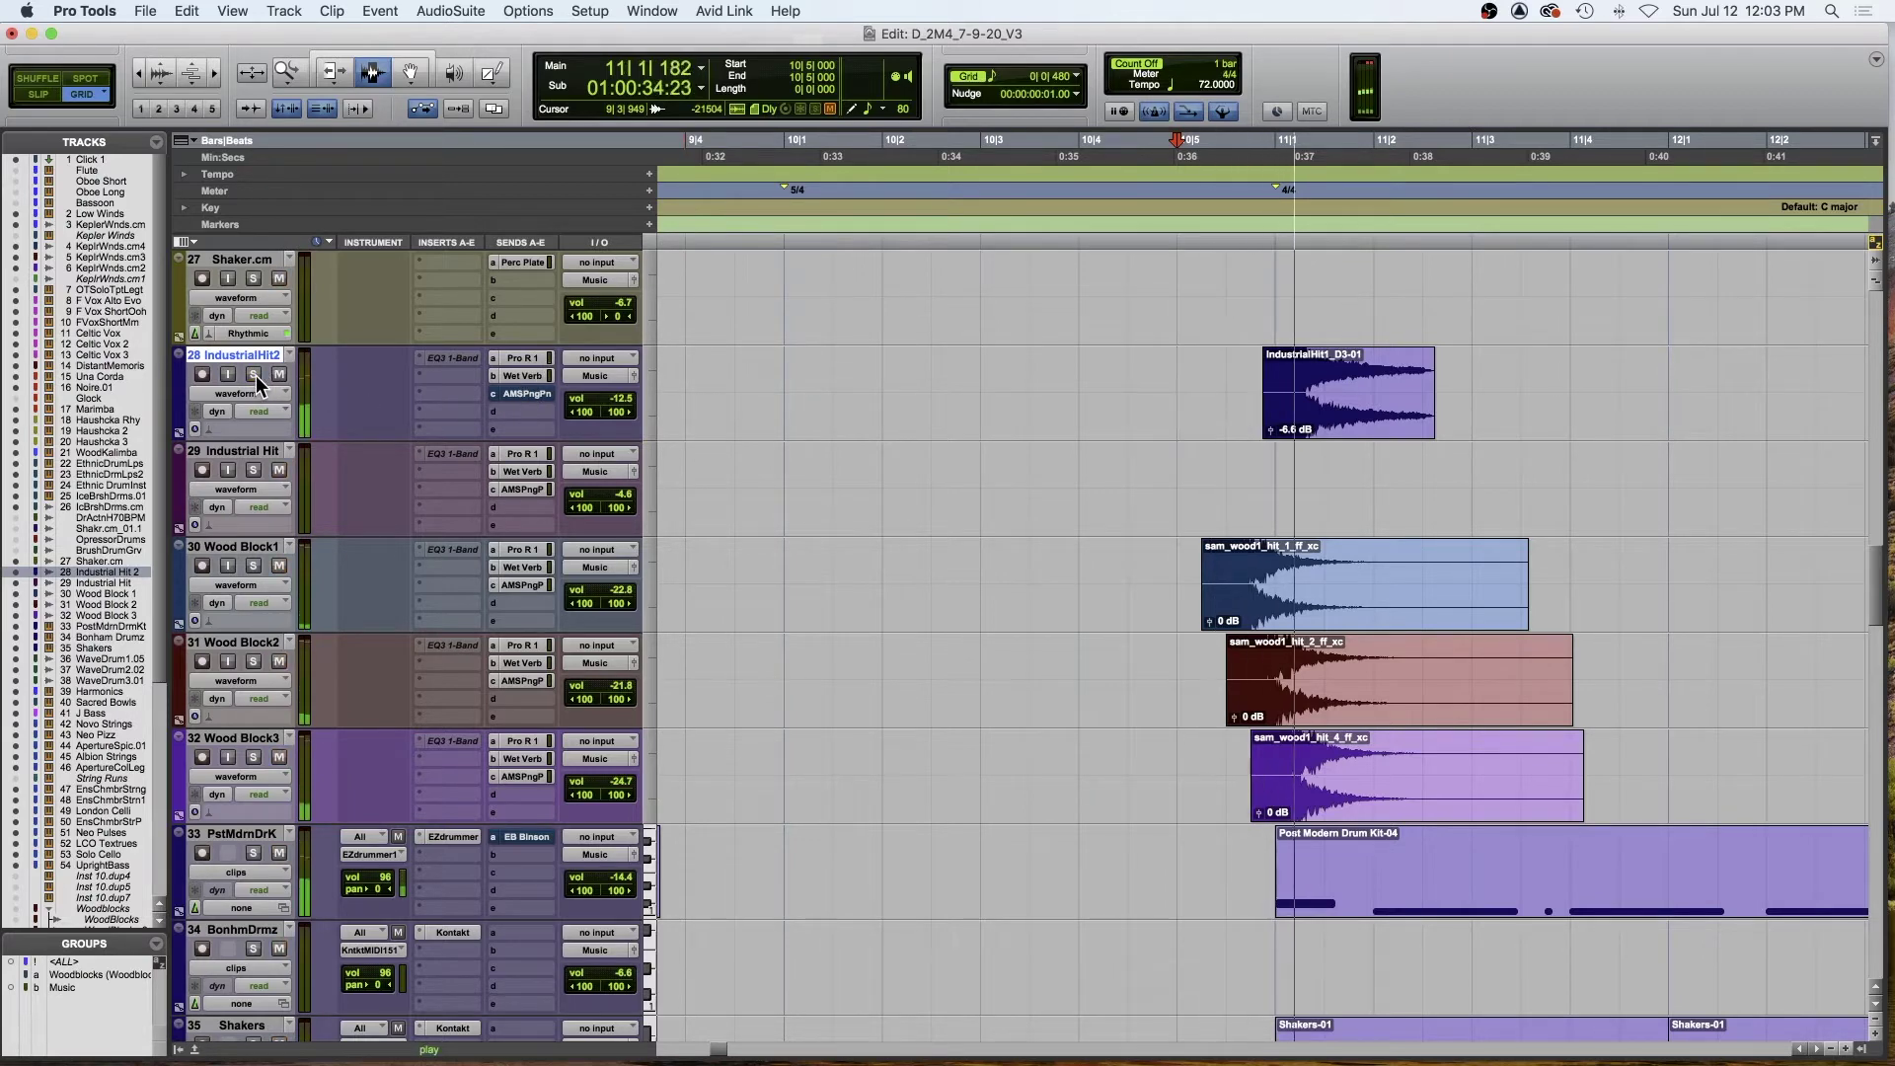
{"action": "key", "text": "space"}
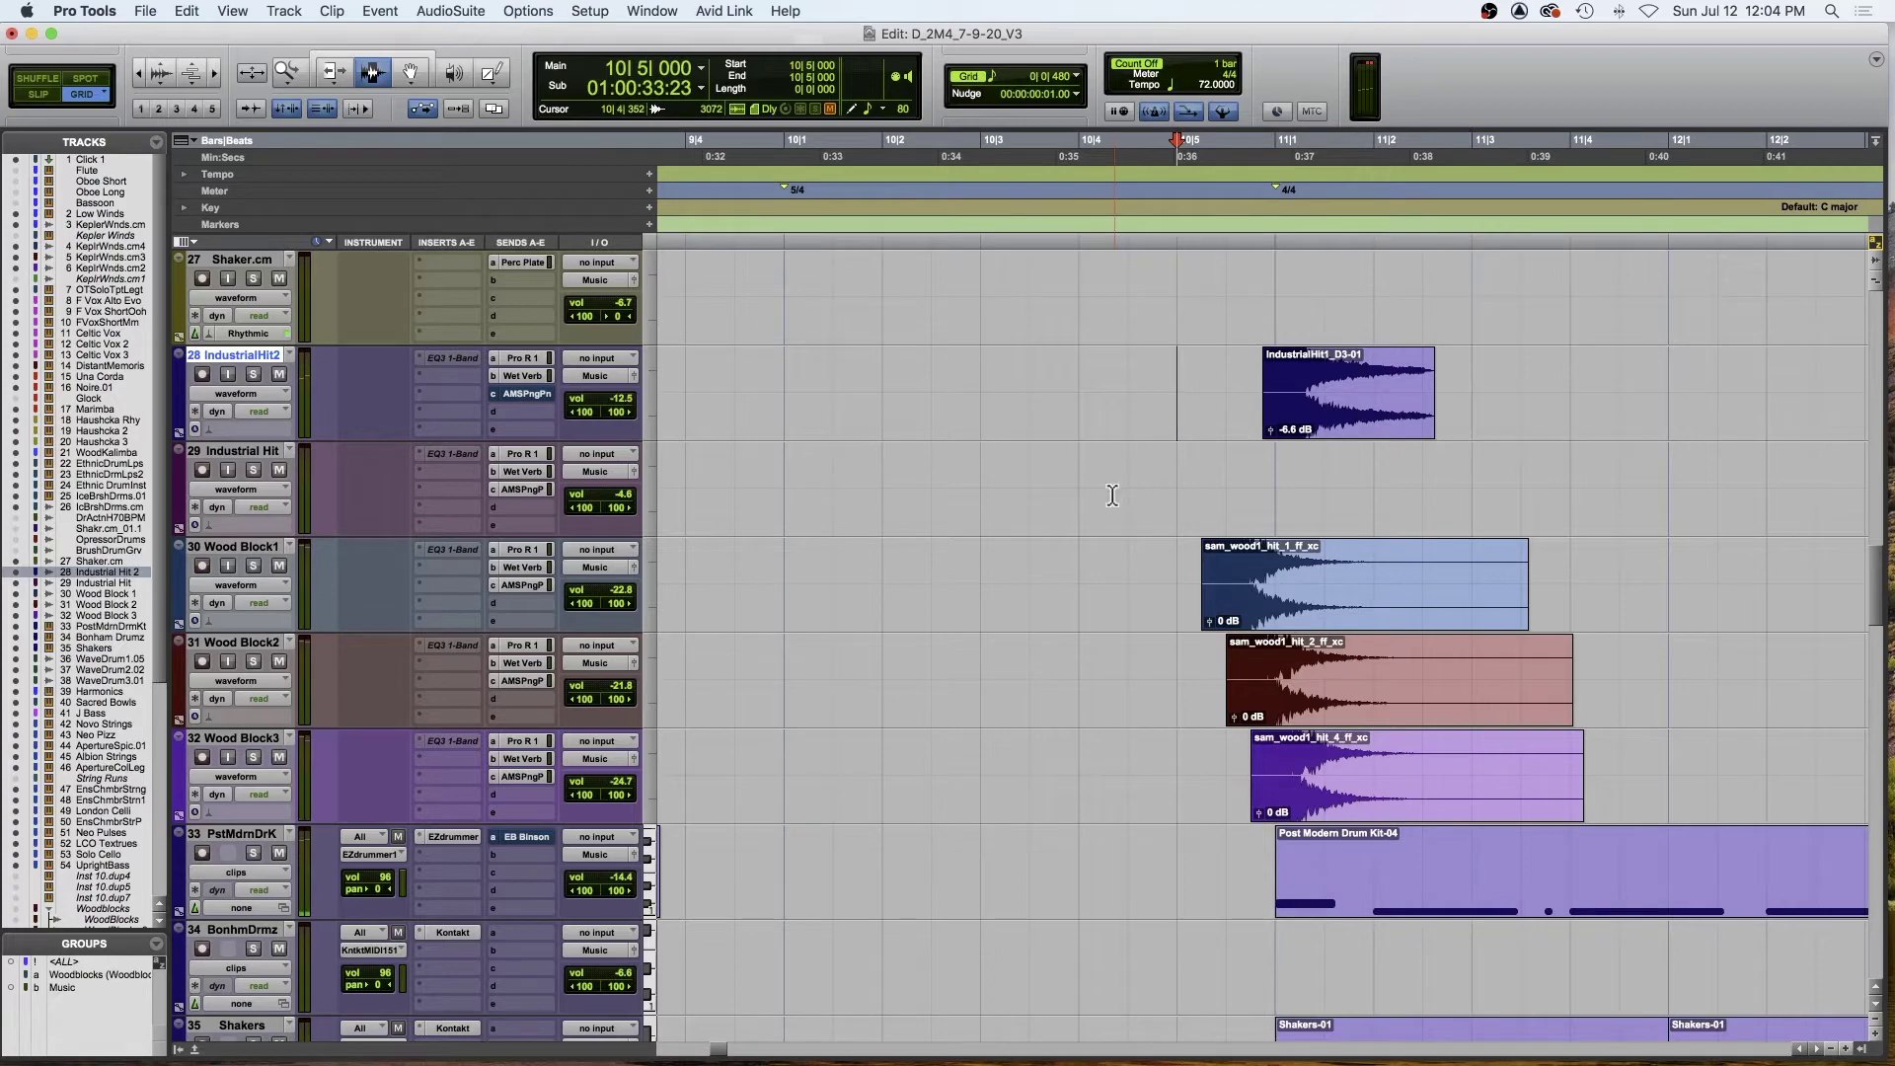
- Play the mix from 10|4|480 into bar 11 while reviewing the tracks from the mallets down to Aperture Spicc.01
{"action": "left_click", "coordinate": [1082, 504]}
{"action": "scroll", "coordinate": [1082, 504], "scroll_direction": "up", "scroll_amount": 13}
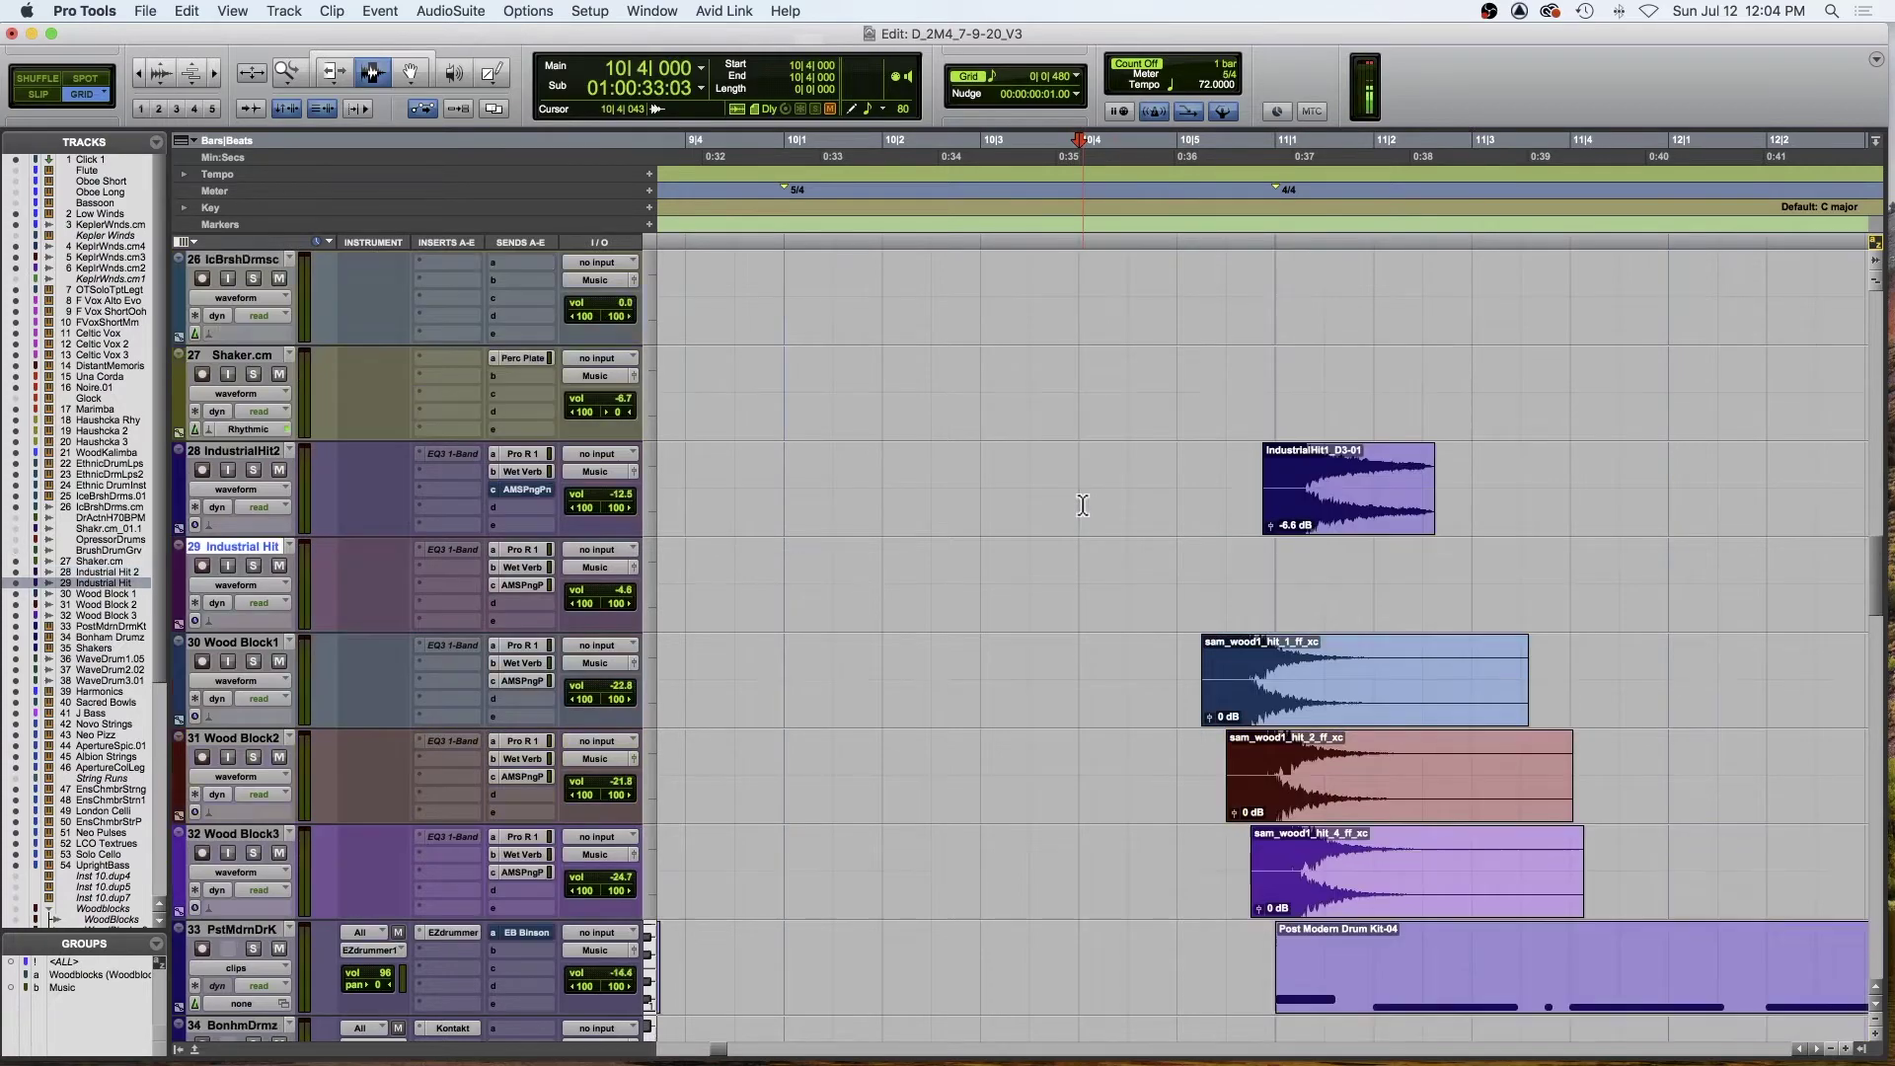
{"action": "scroll", "coordinate": [1083, 504], "scroll_direction": "down", "scroll_amount": 5}
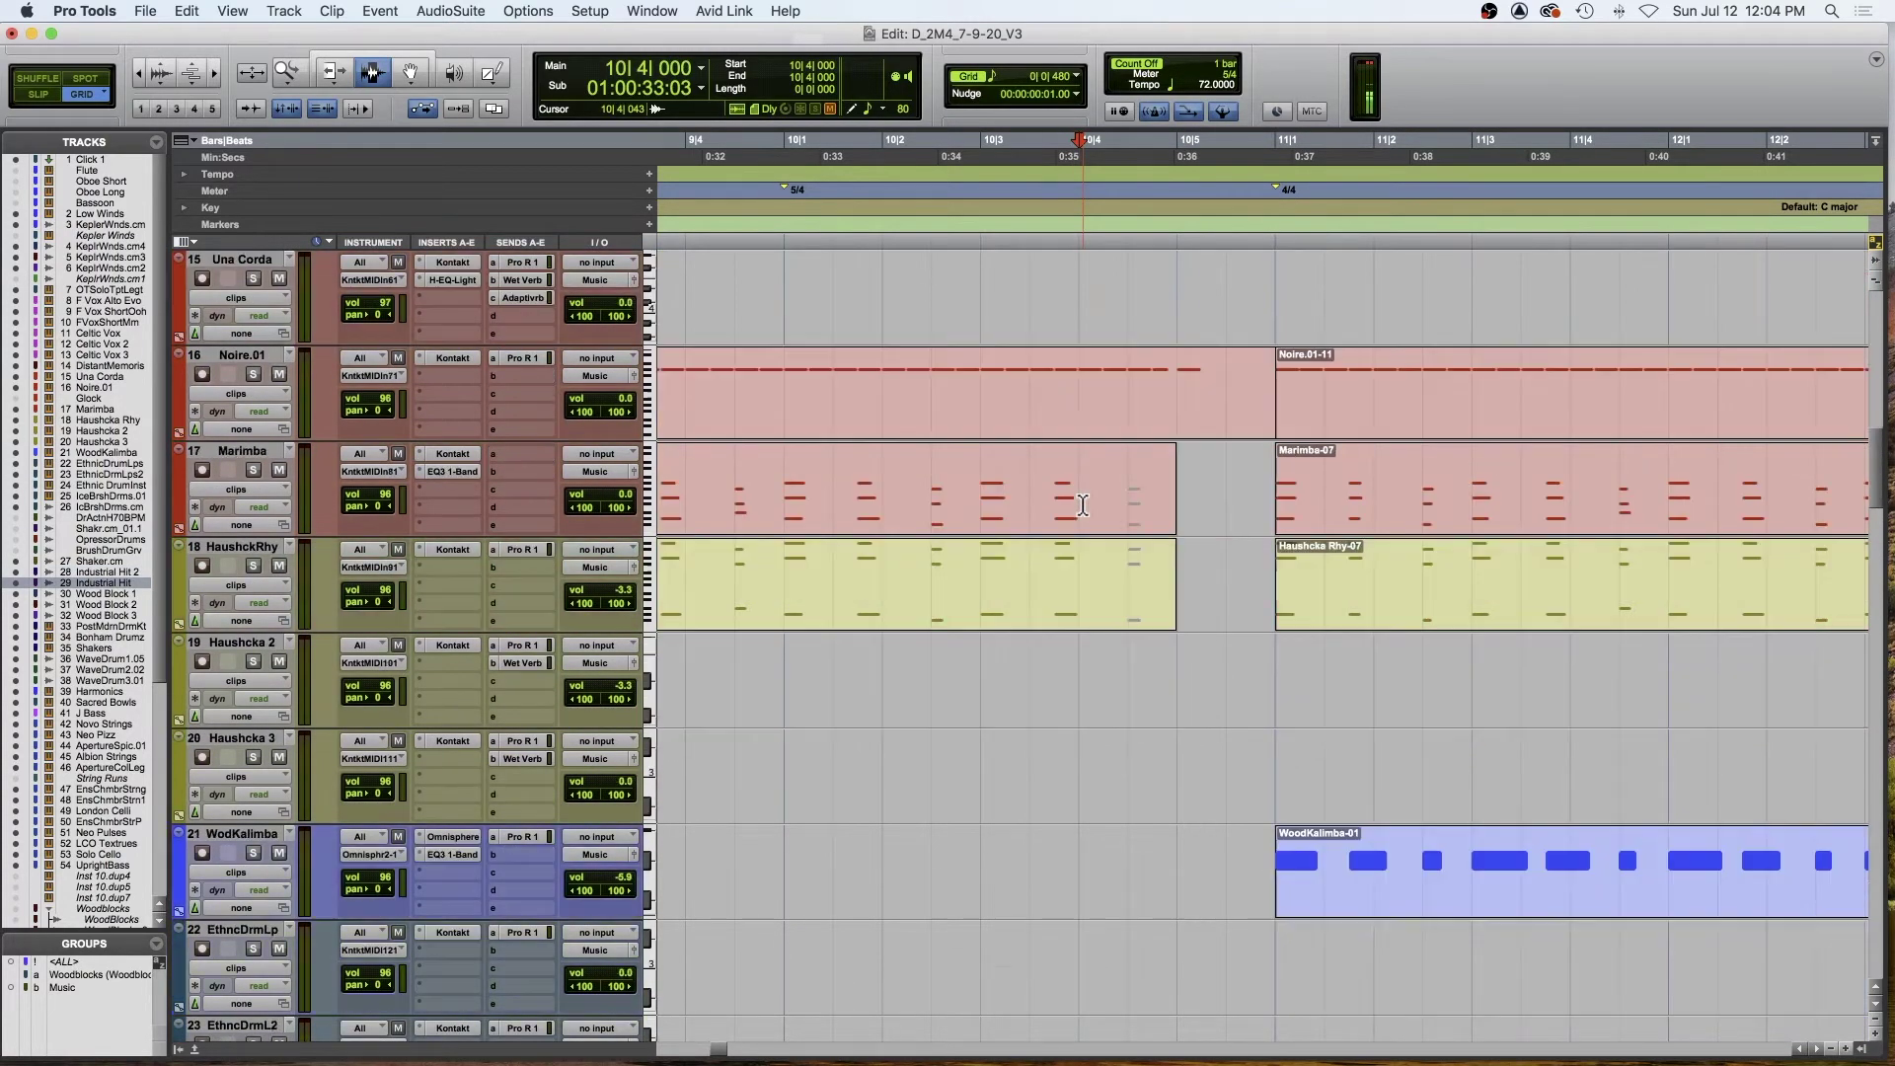
{"action": "left_click", "coordinate": [1111, 502]}
{"action": "key", "text": "space"}
{"action": "scroll", "coordinate": [1111, 501], "scroll_direction": "down", "scroll_amount": 20}
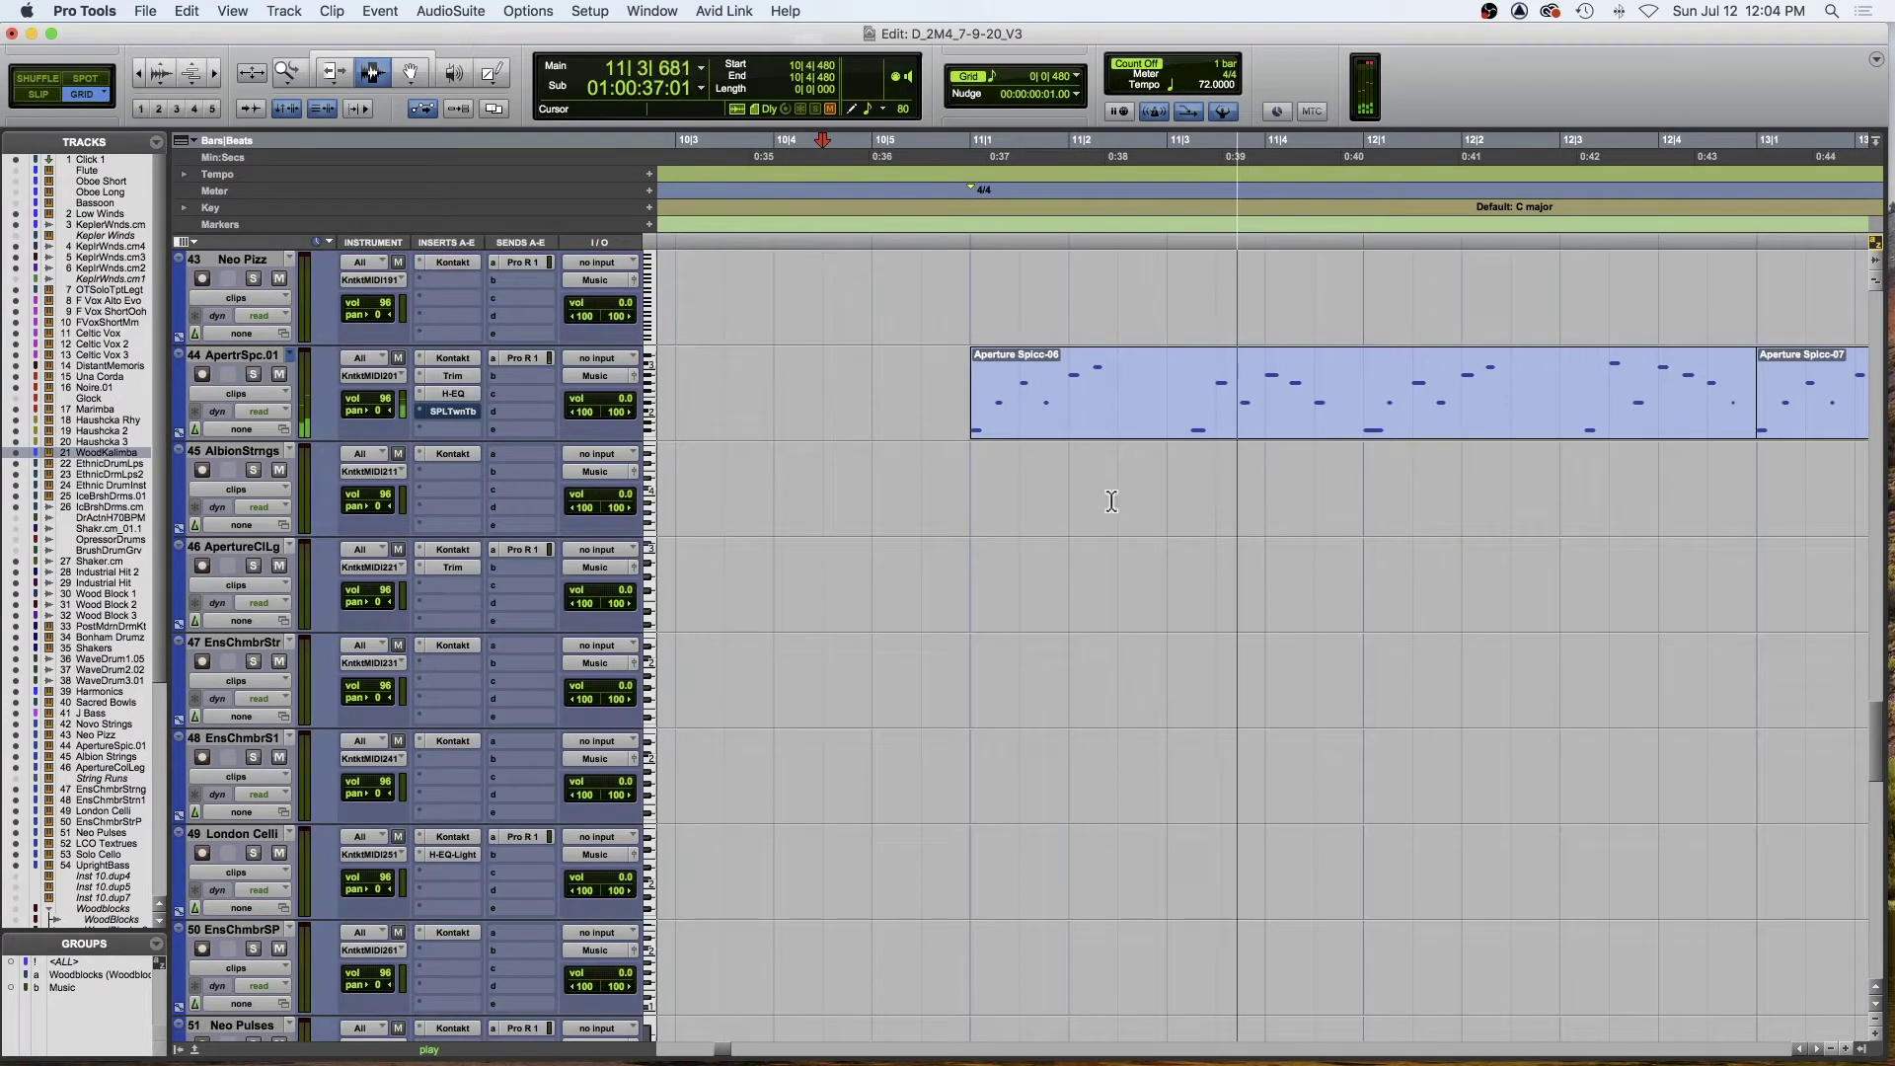
- Solo Aperture Spicc.01 and examine its part in notation view while playing from 10|5|615, and stop
{"action": "left_click", "coordinate": [255, 374]}
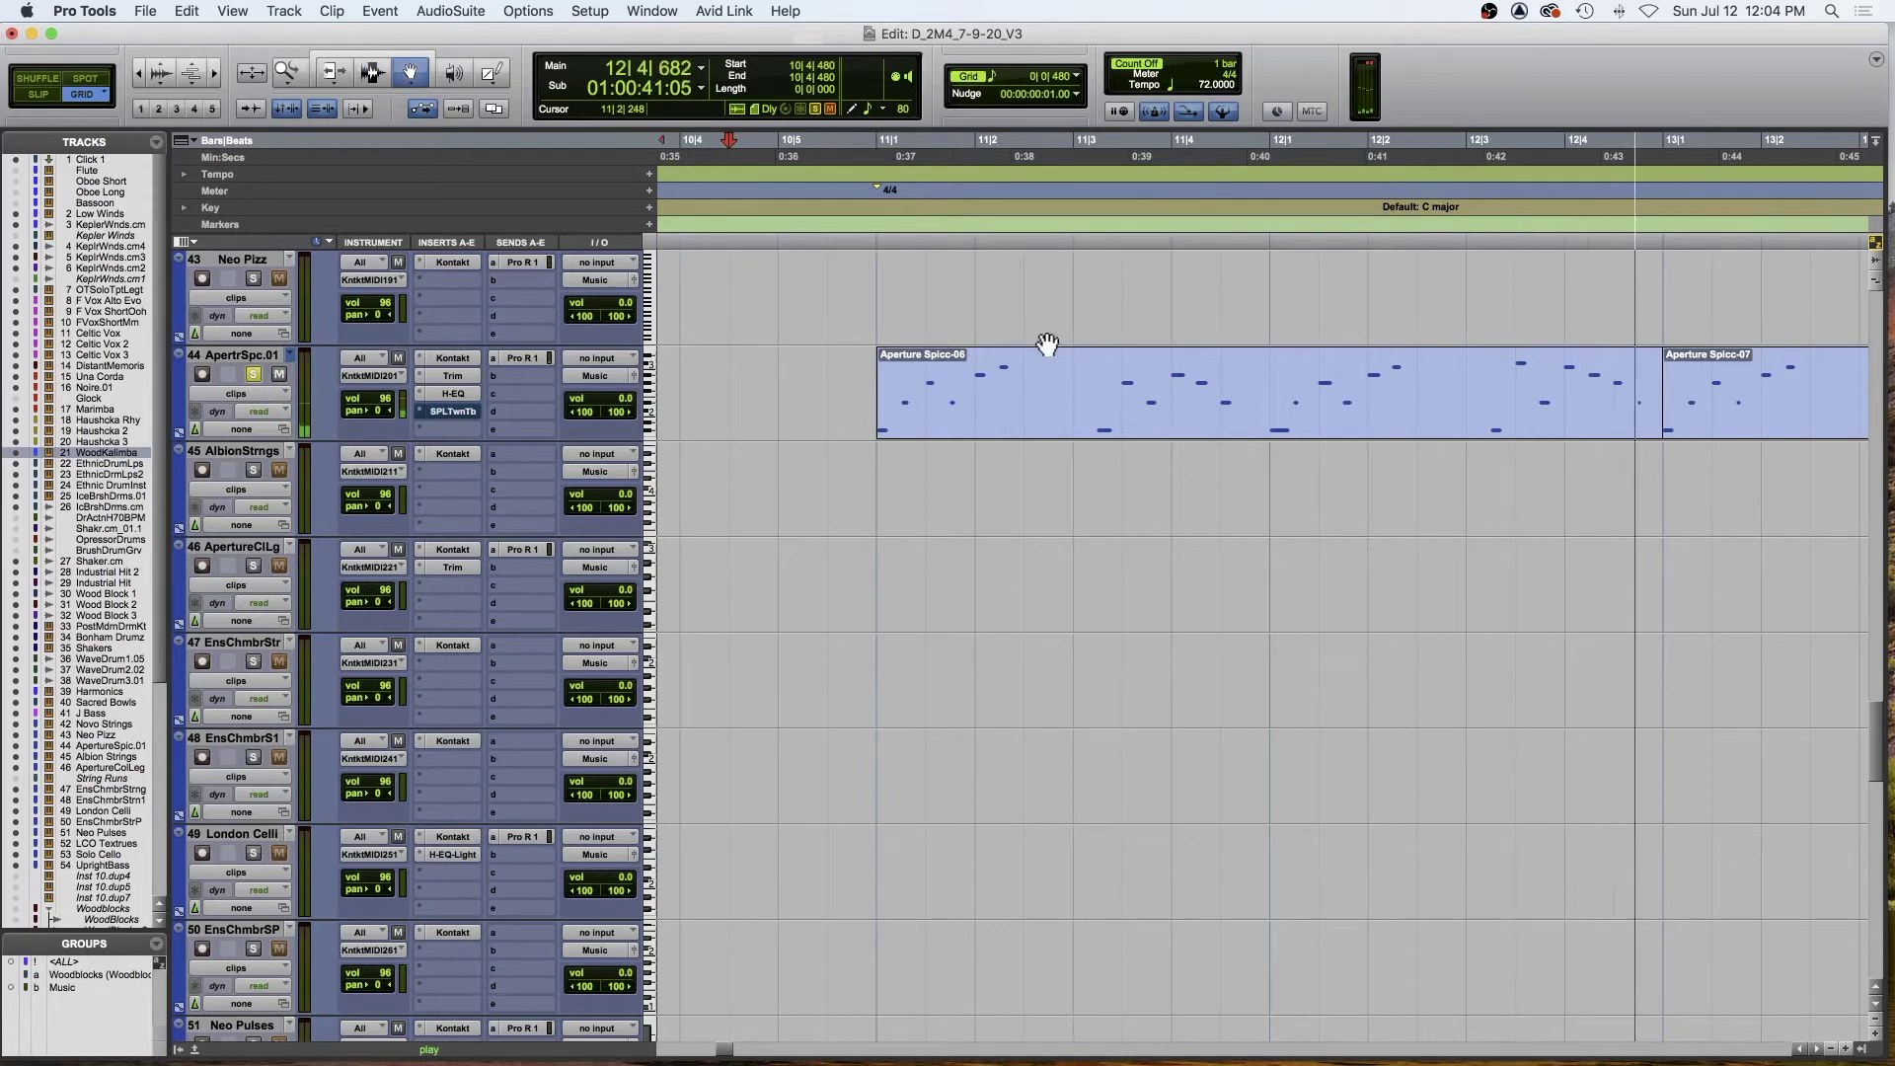
{"action": "left_click", "coordinate": [1032, 400]}
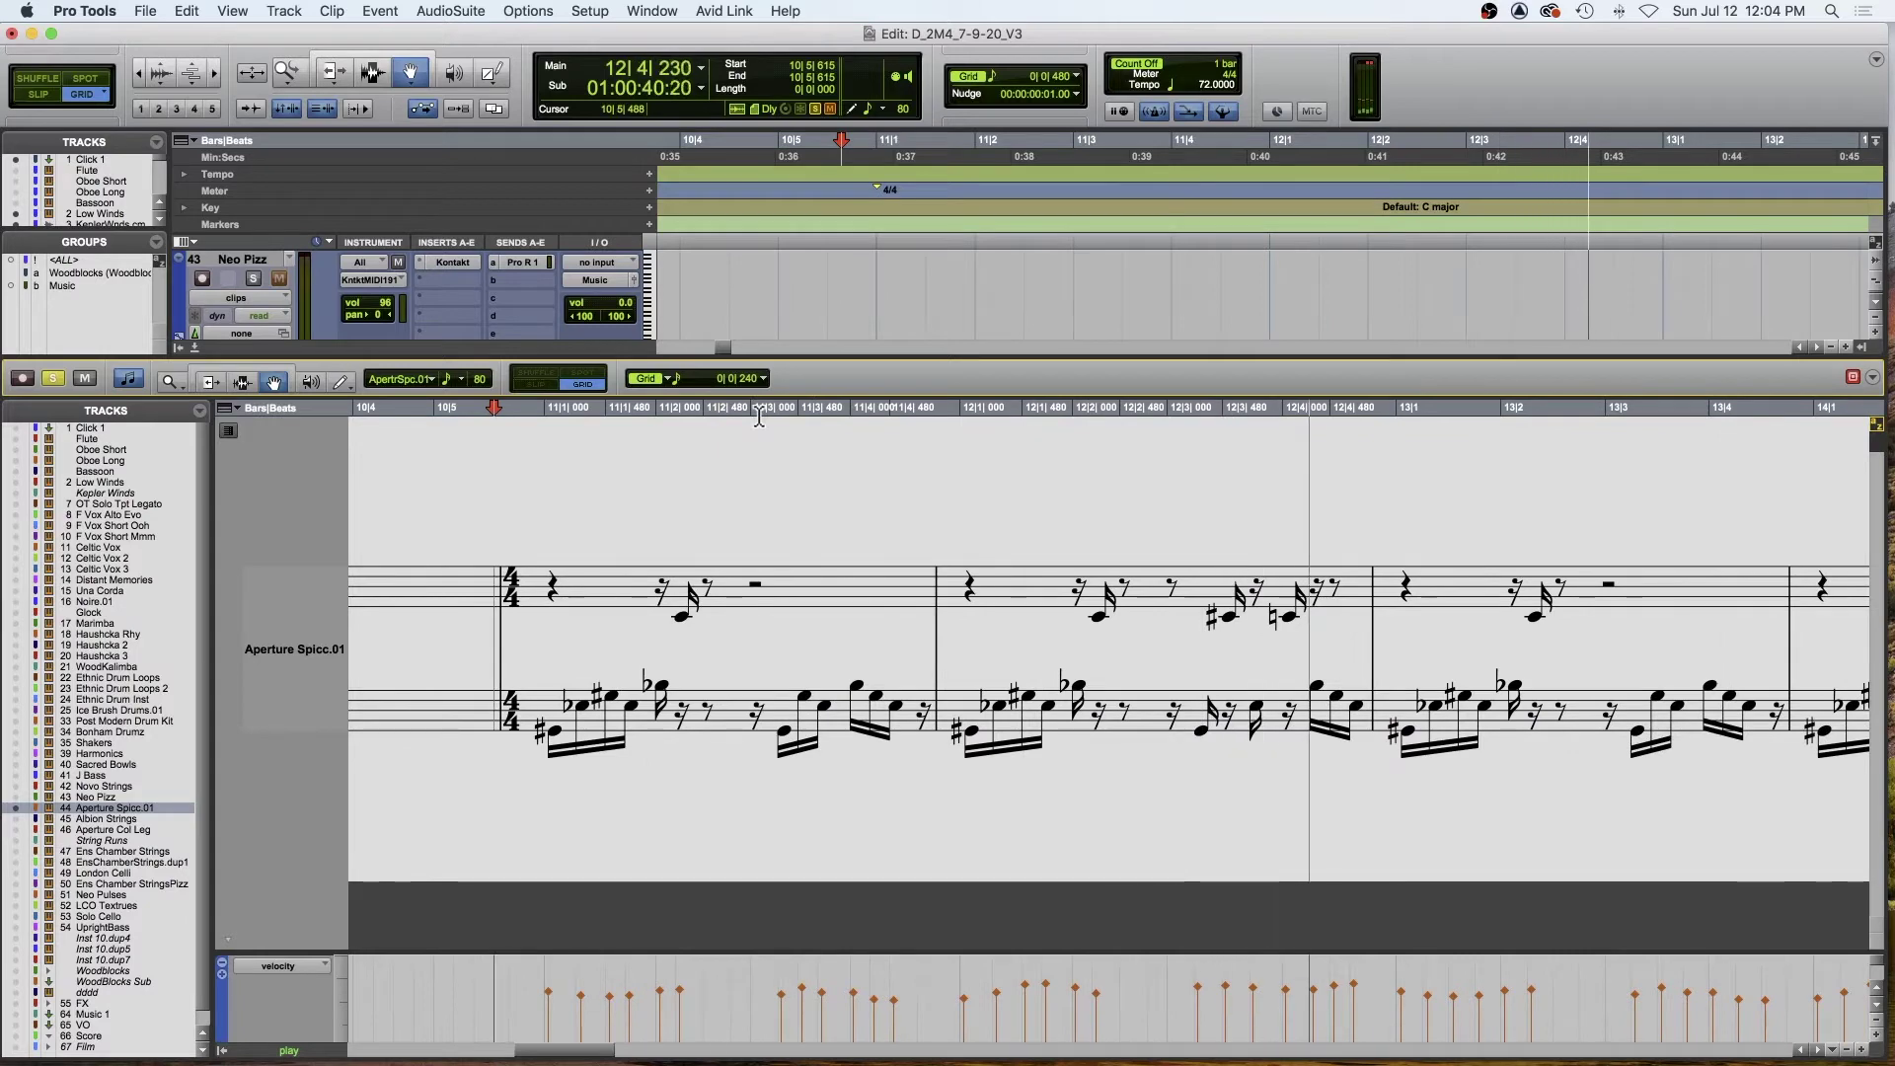
{"action": "key", "text": "space"}
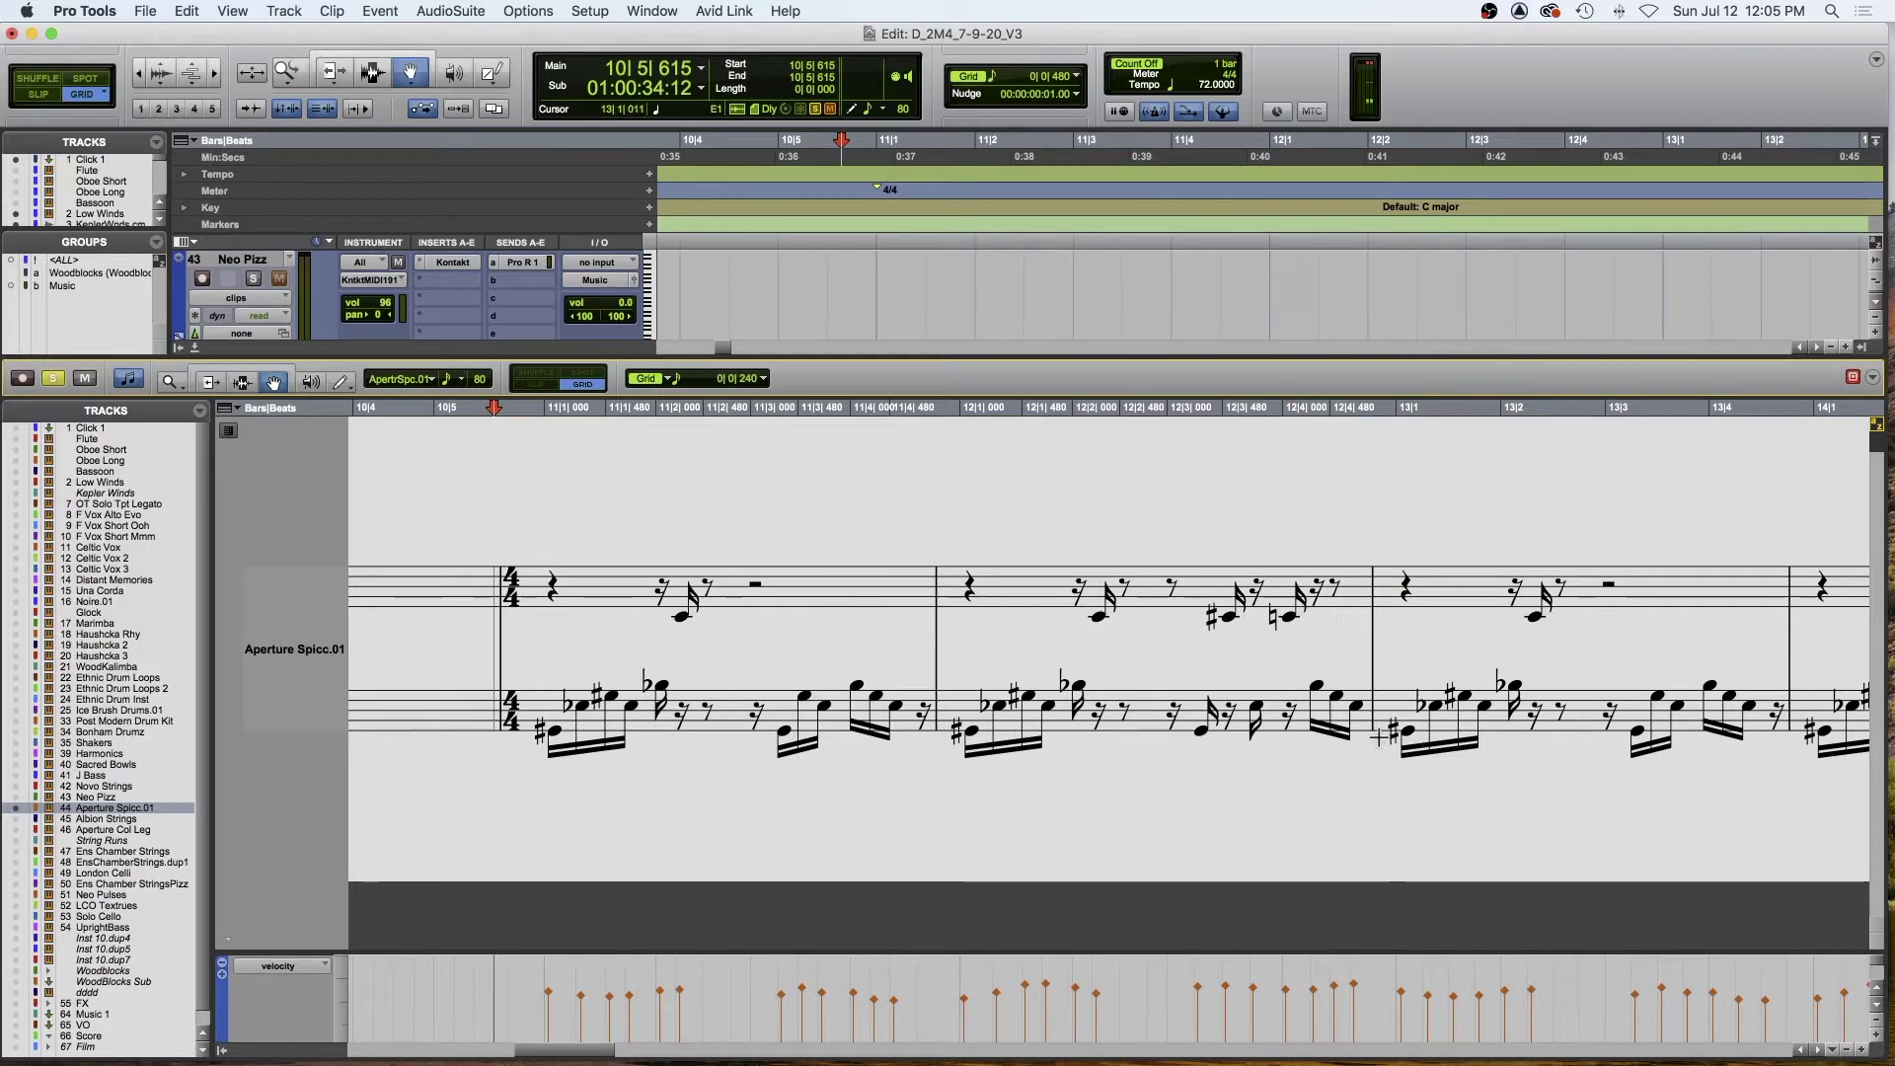
- Replay the Aperture Spicc.01 notation from 10|5|690, unsolo the track and close the notation view
{"action": "left_click", "coordinate": [504, 416]}
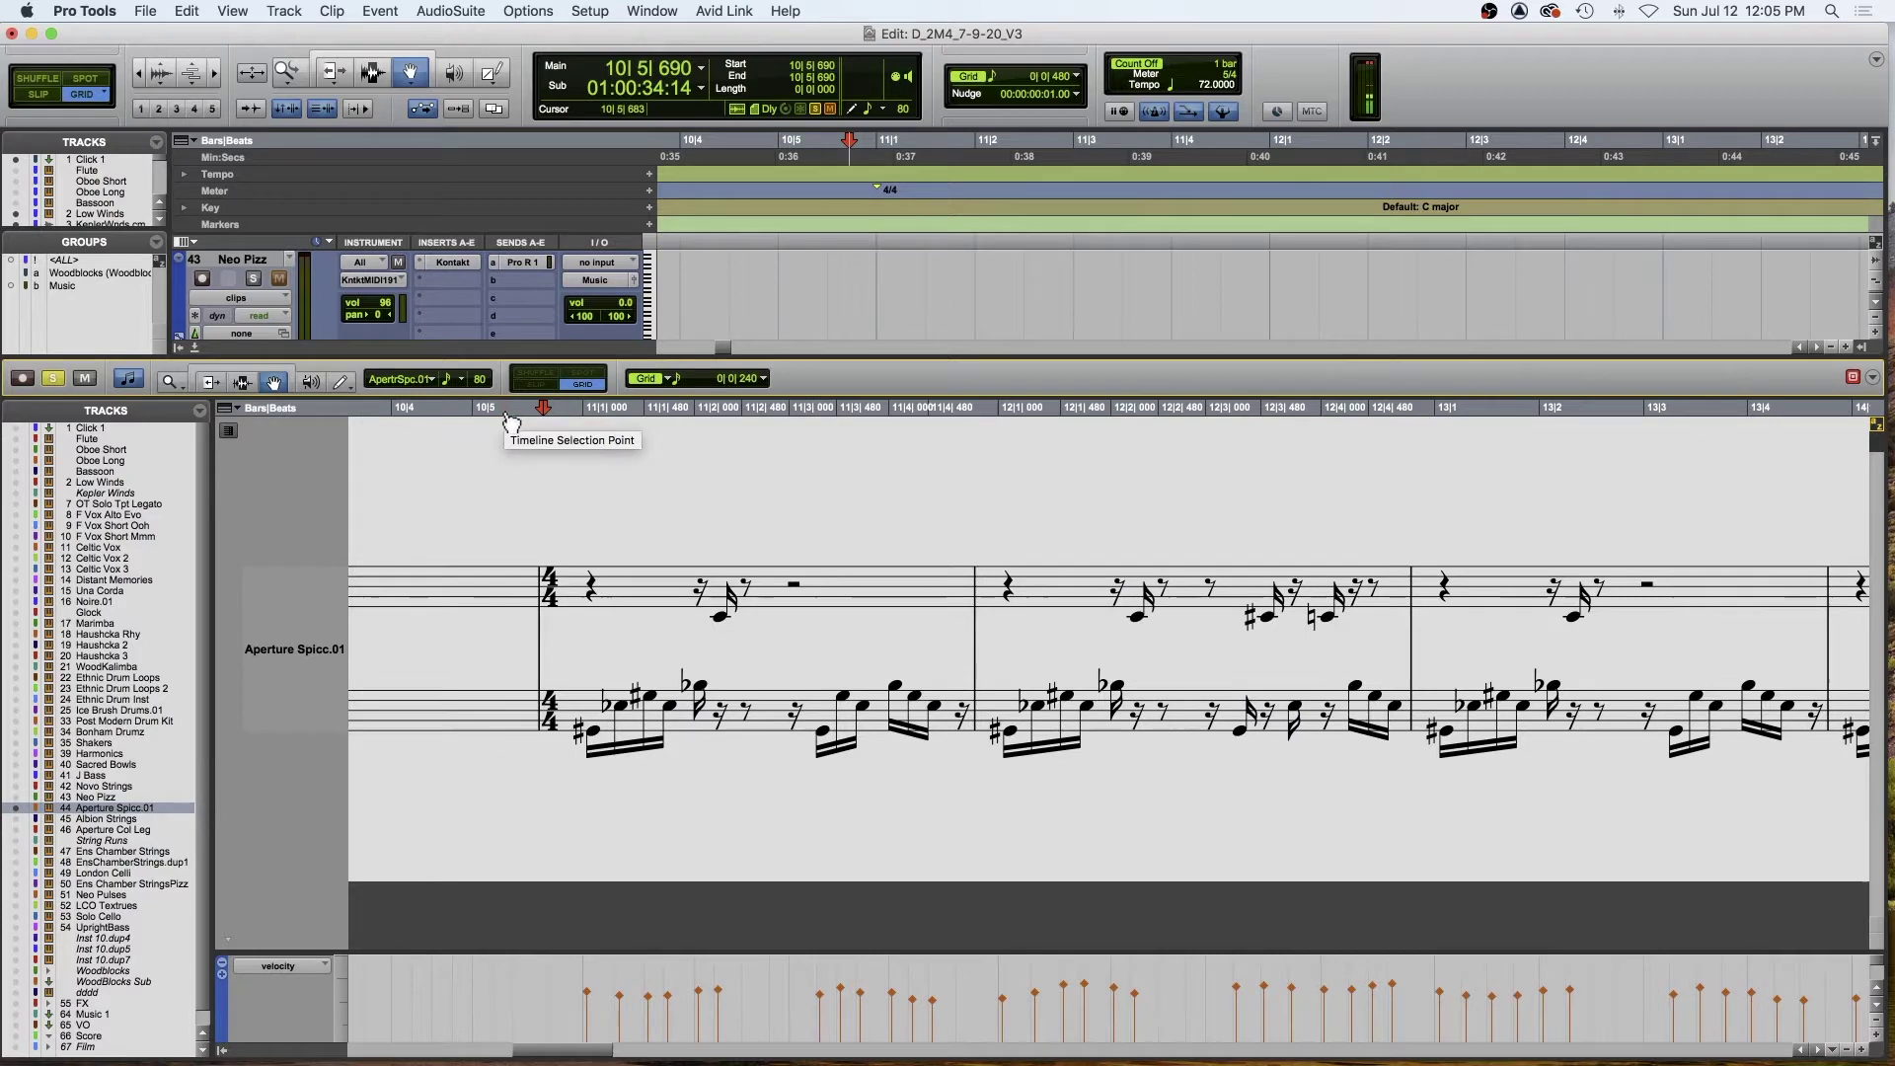
{"action": "key", "text": "space"}
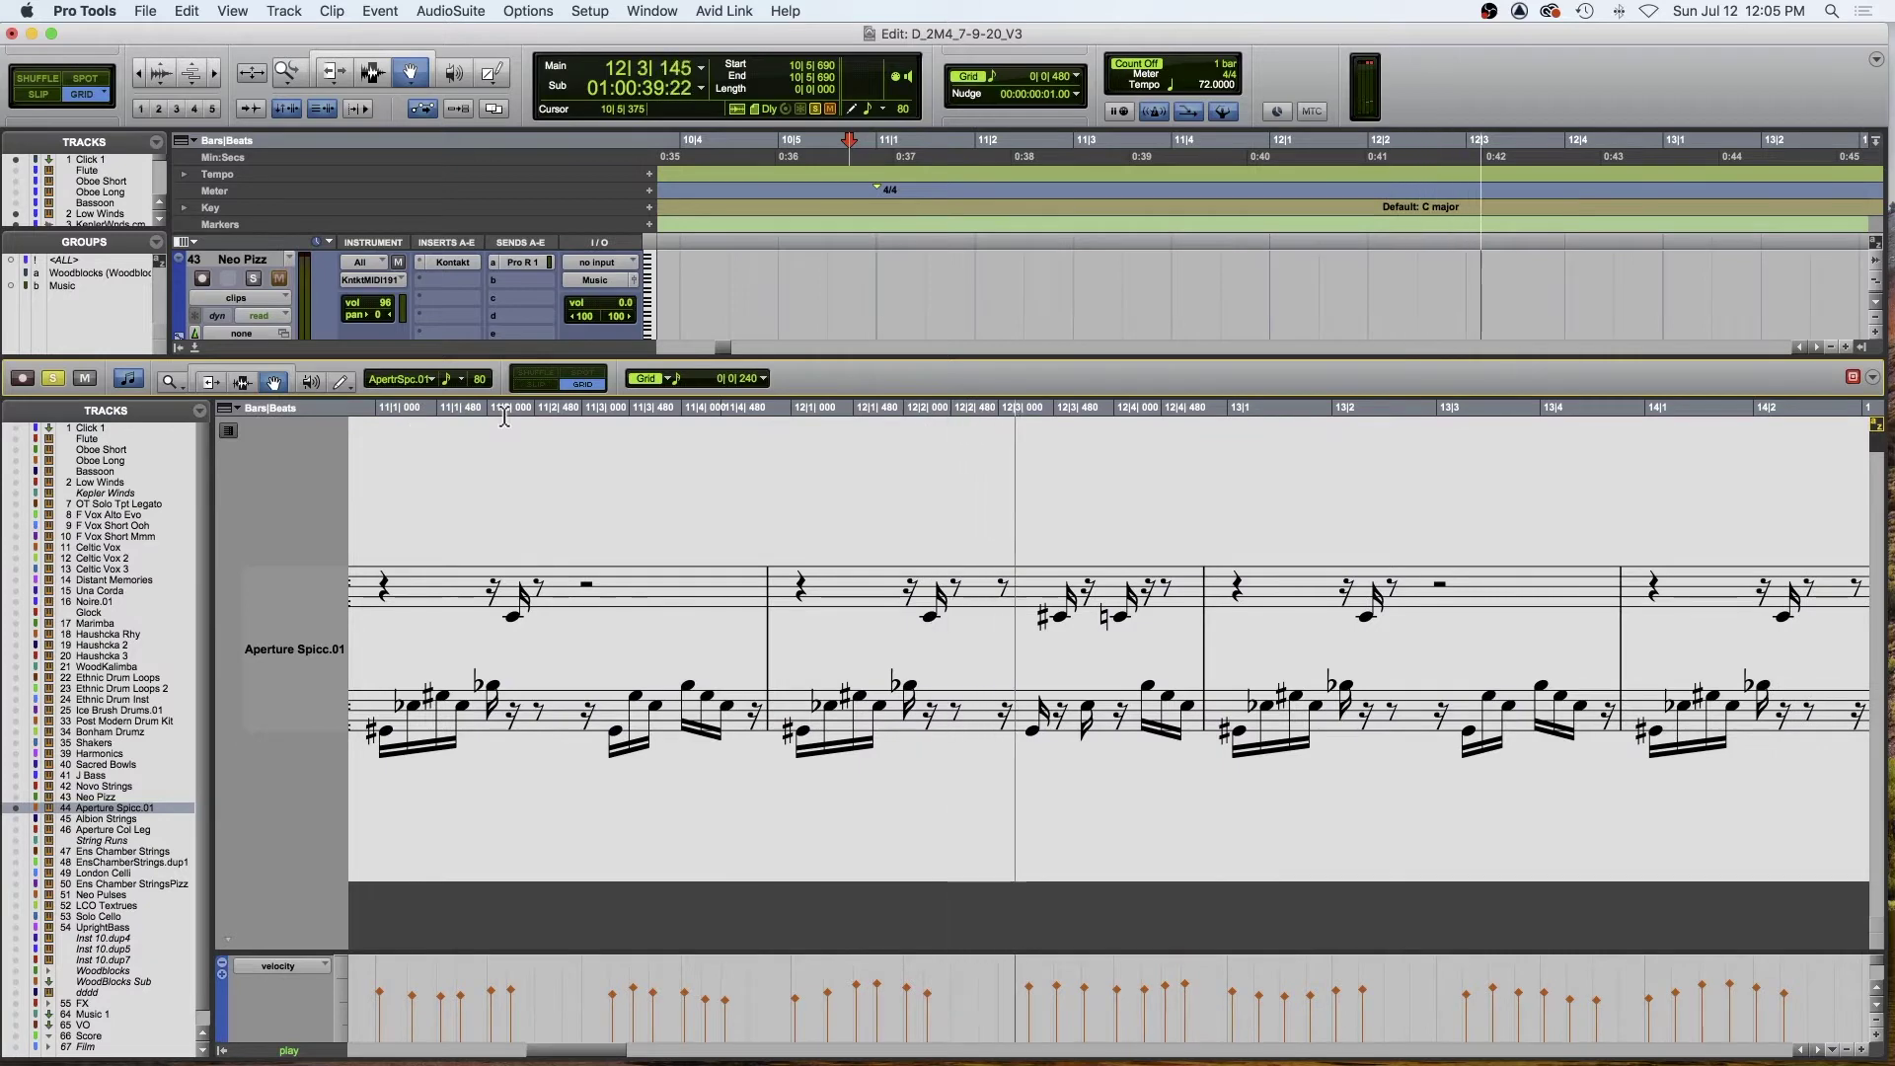
{"action": "key", "text": "space"}
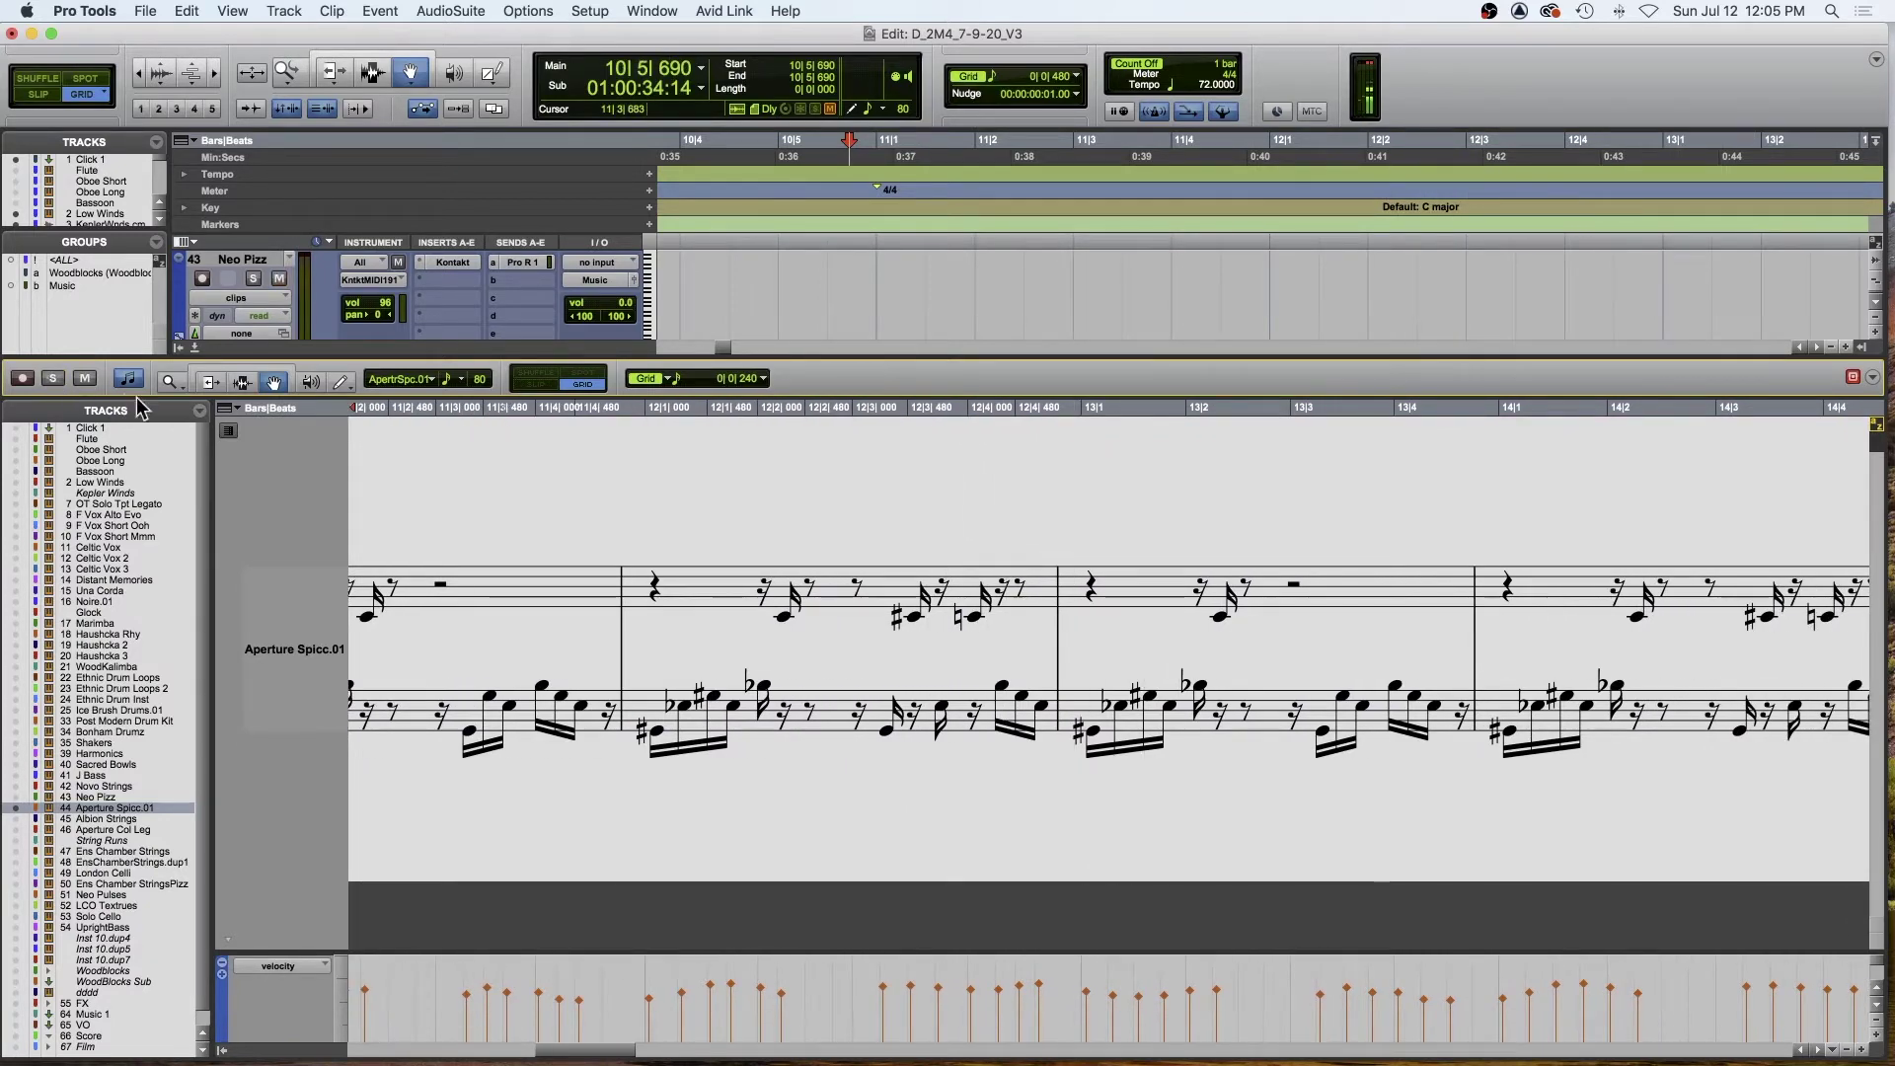
{"action": "left_click", "coordinate": [196, 349]}
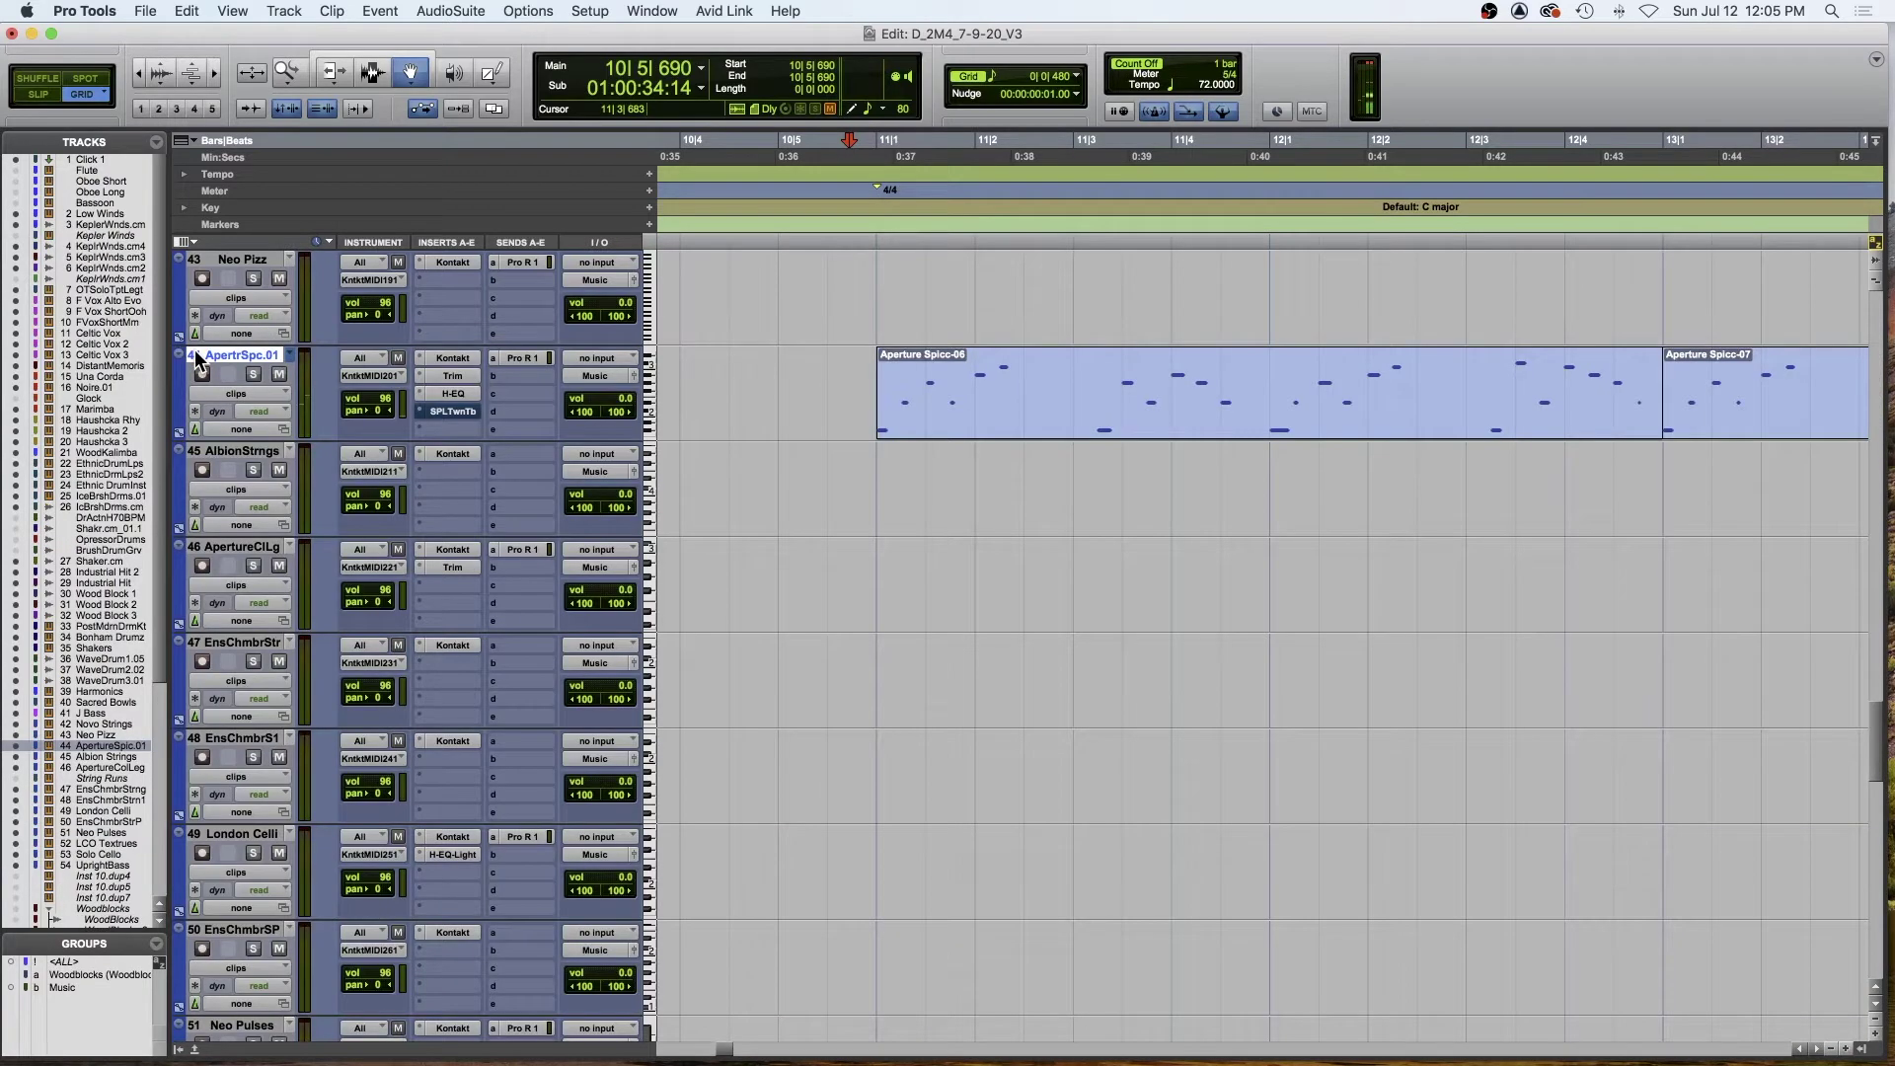
- Solo the WoodKalimba track and play its WoodKalimba-01 clip from 11|1|000, and stop
{"action": "left_click_drag", "start_coordinate": [847, 507], "coordinate": [900, 345]}
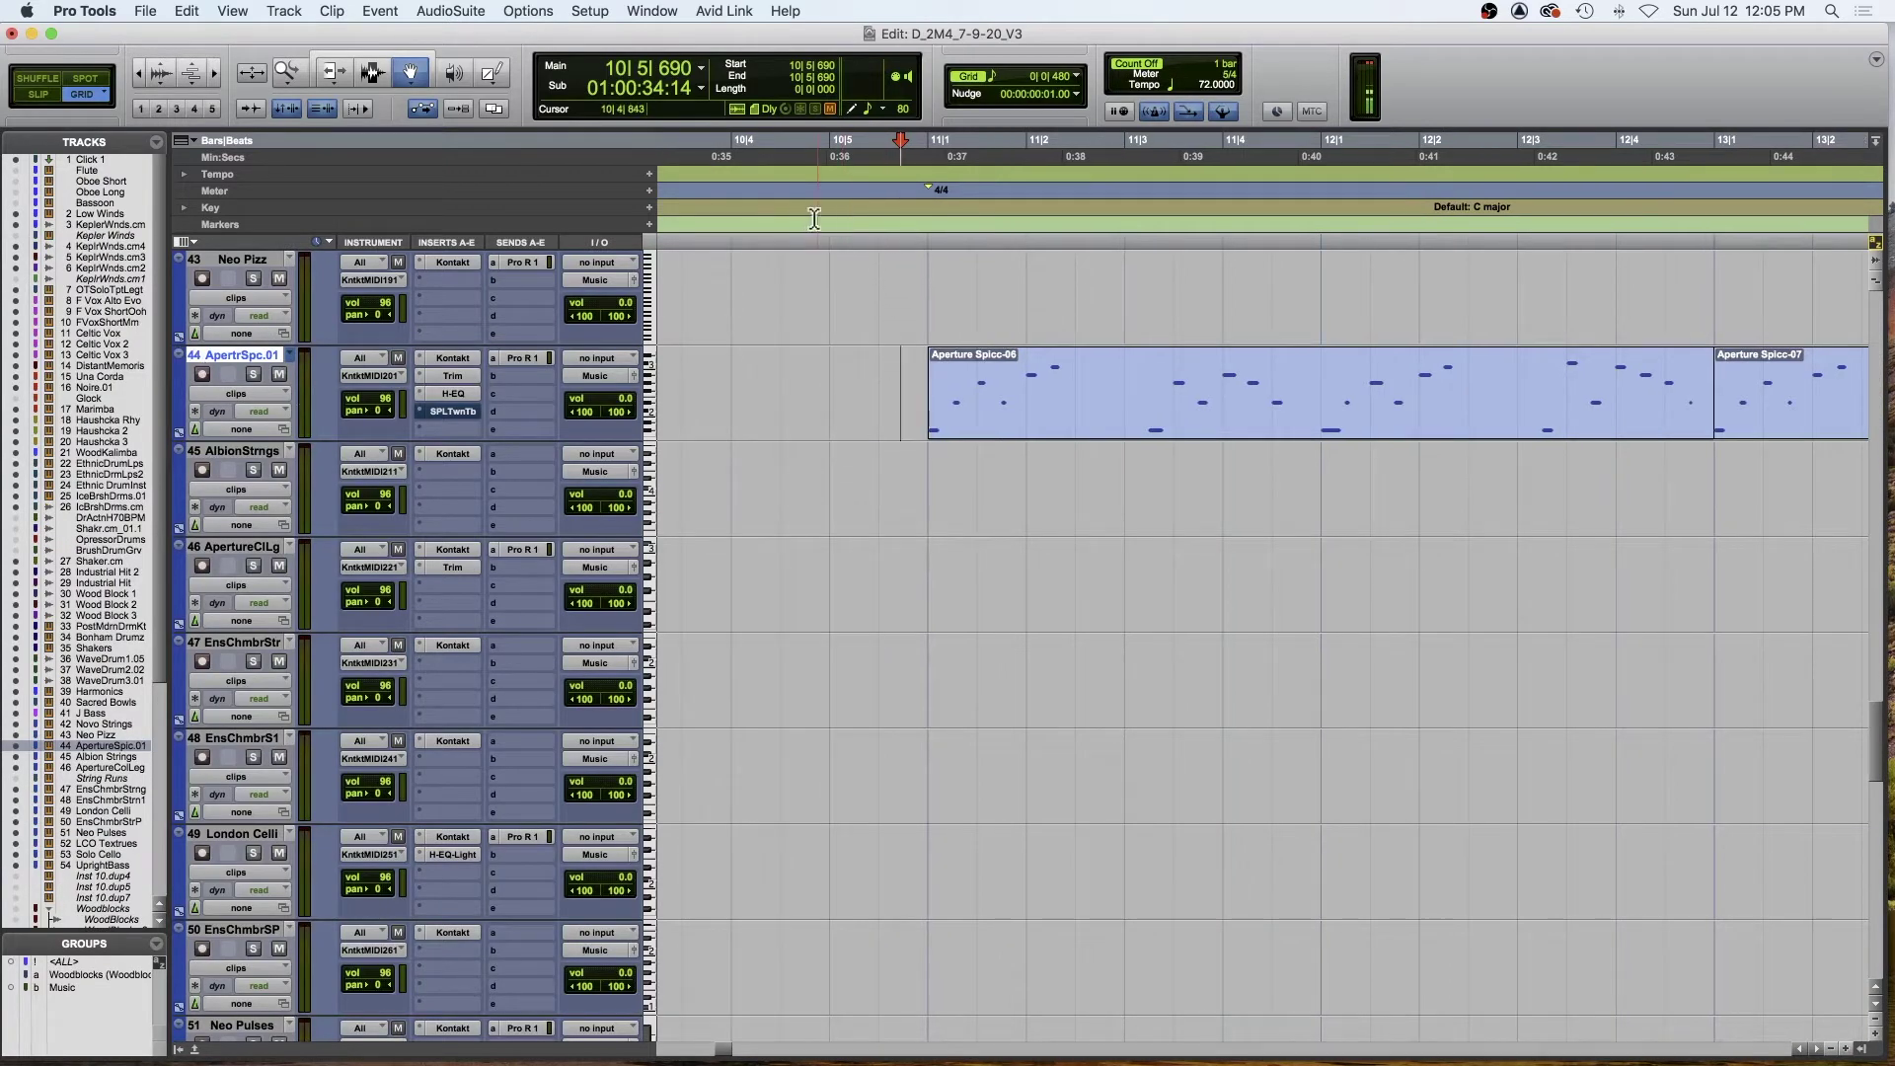
{"action": "left_click", "coordinate": [829, 217]}
{"action": "scroll", "coordinate": [868, 390], "scroll_direction": "up", "scroll_amount": 13}
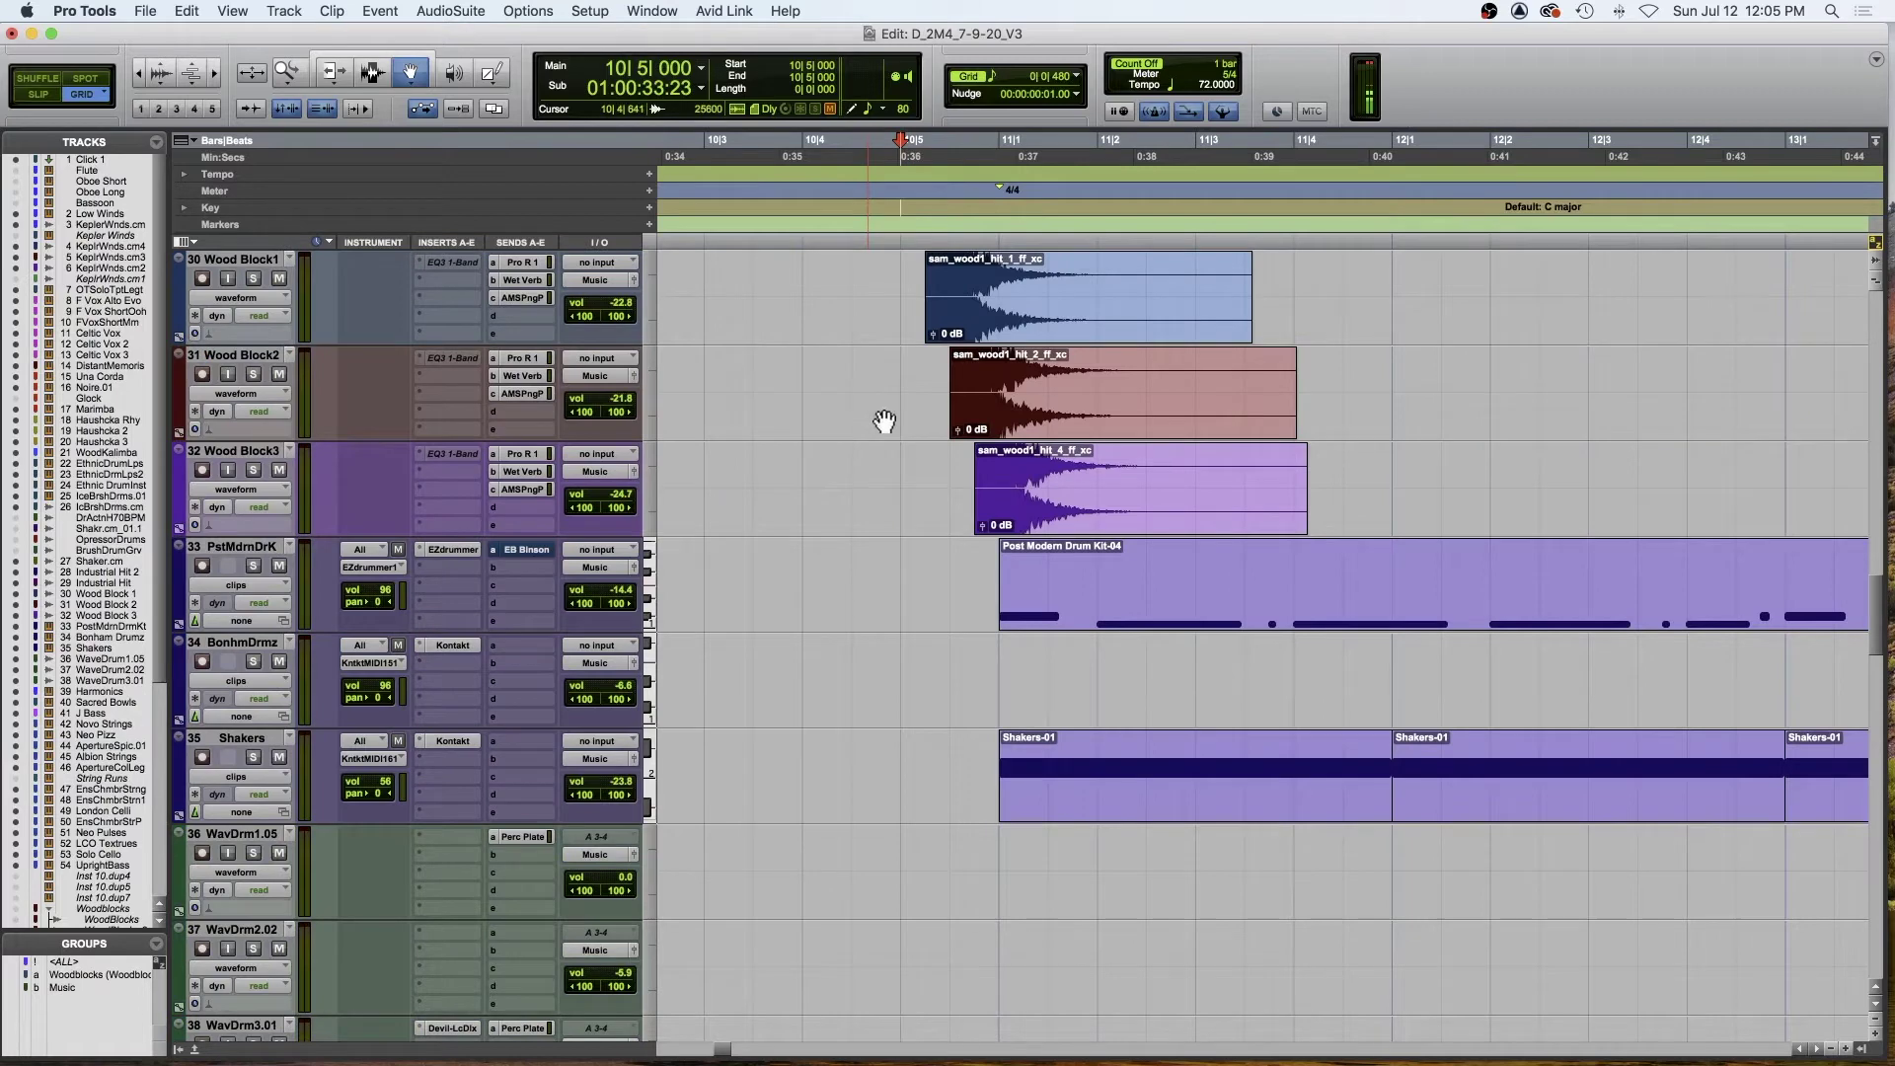
{"action": "scroll", "coordinate": [1012, 727], "scroll_direction": "up", "scroll_amount": 14}
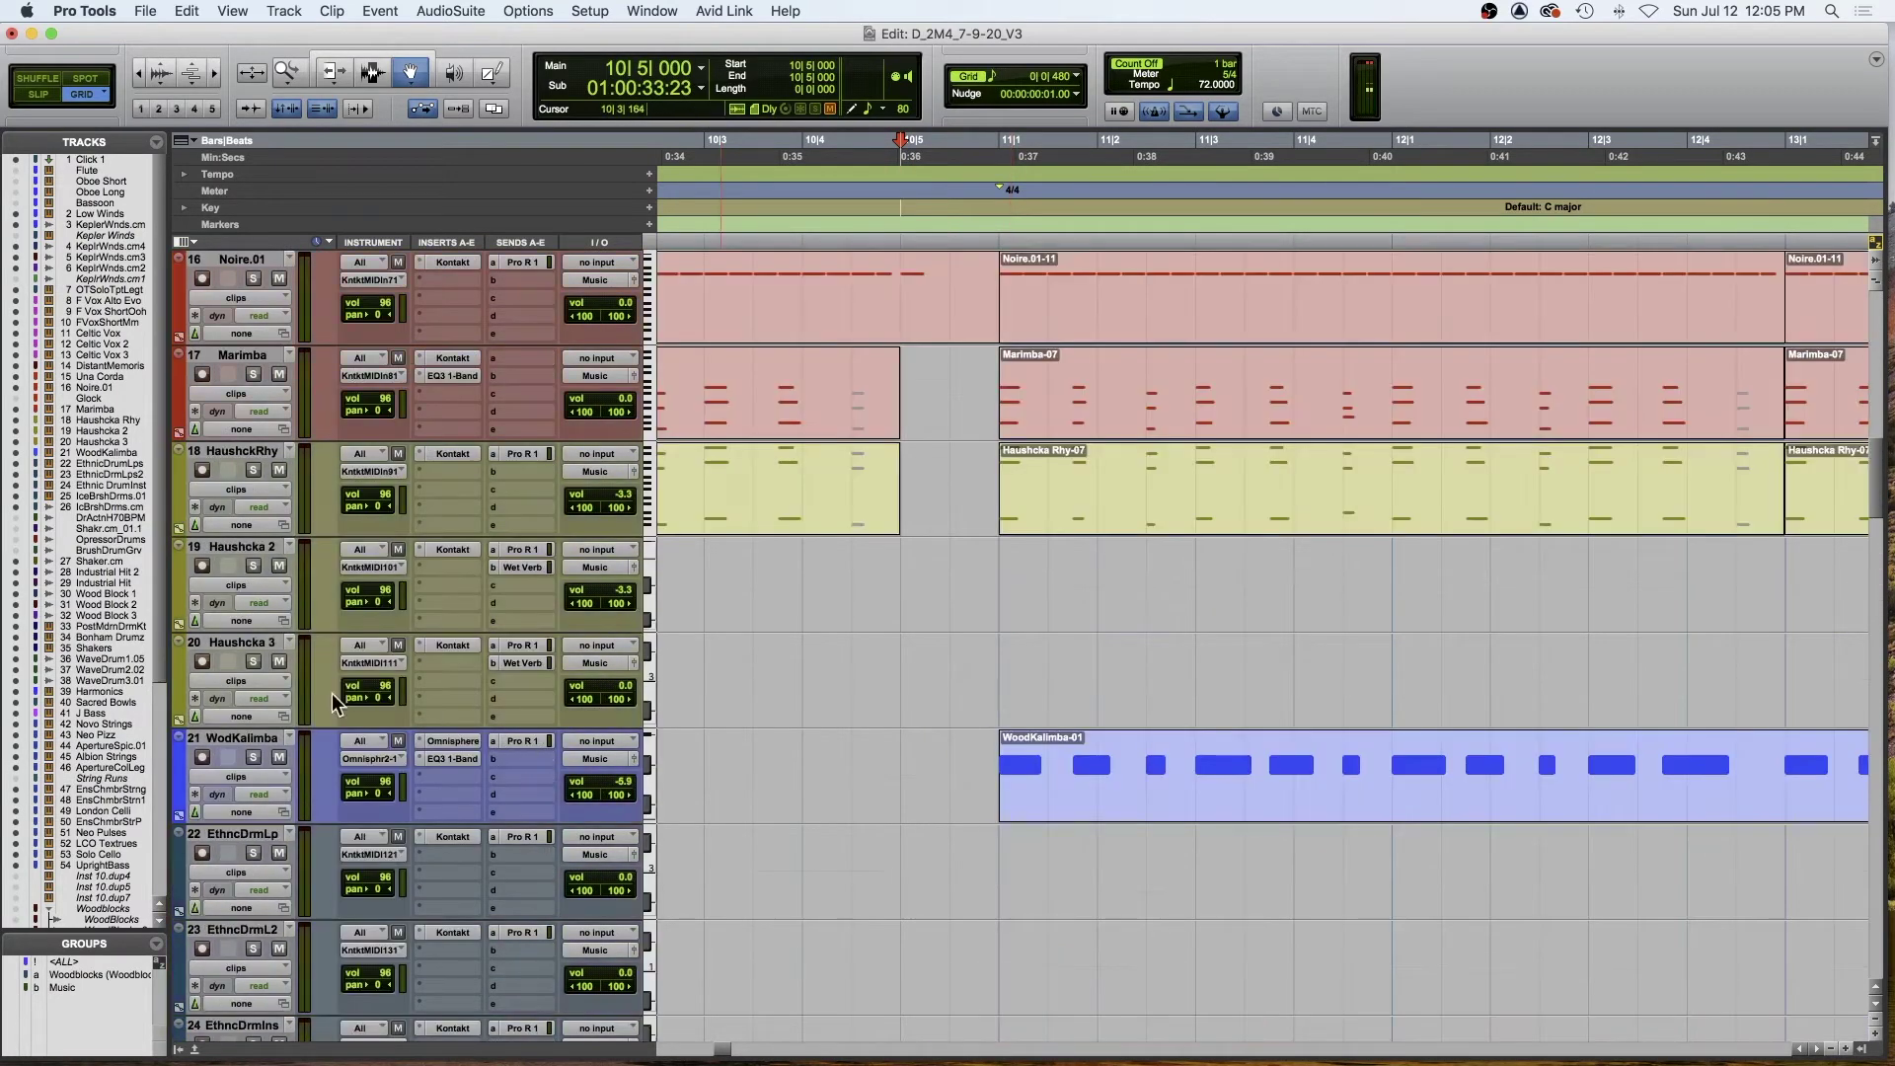
{"action": "left_click", "coordinate": [253, 758]}
{"action": "left_click", "coordinate": [991, 226]}
{"action": "key", "text": "space"}
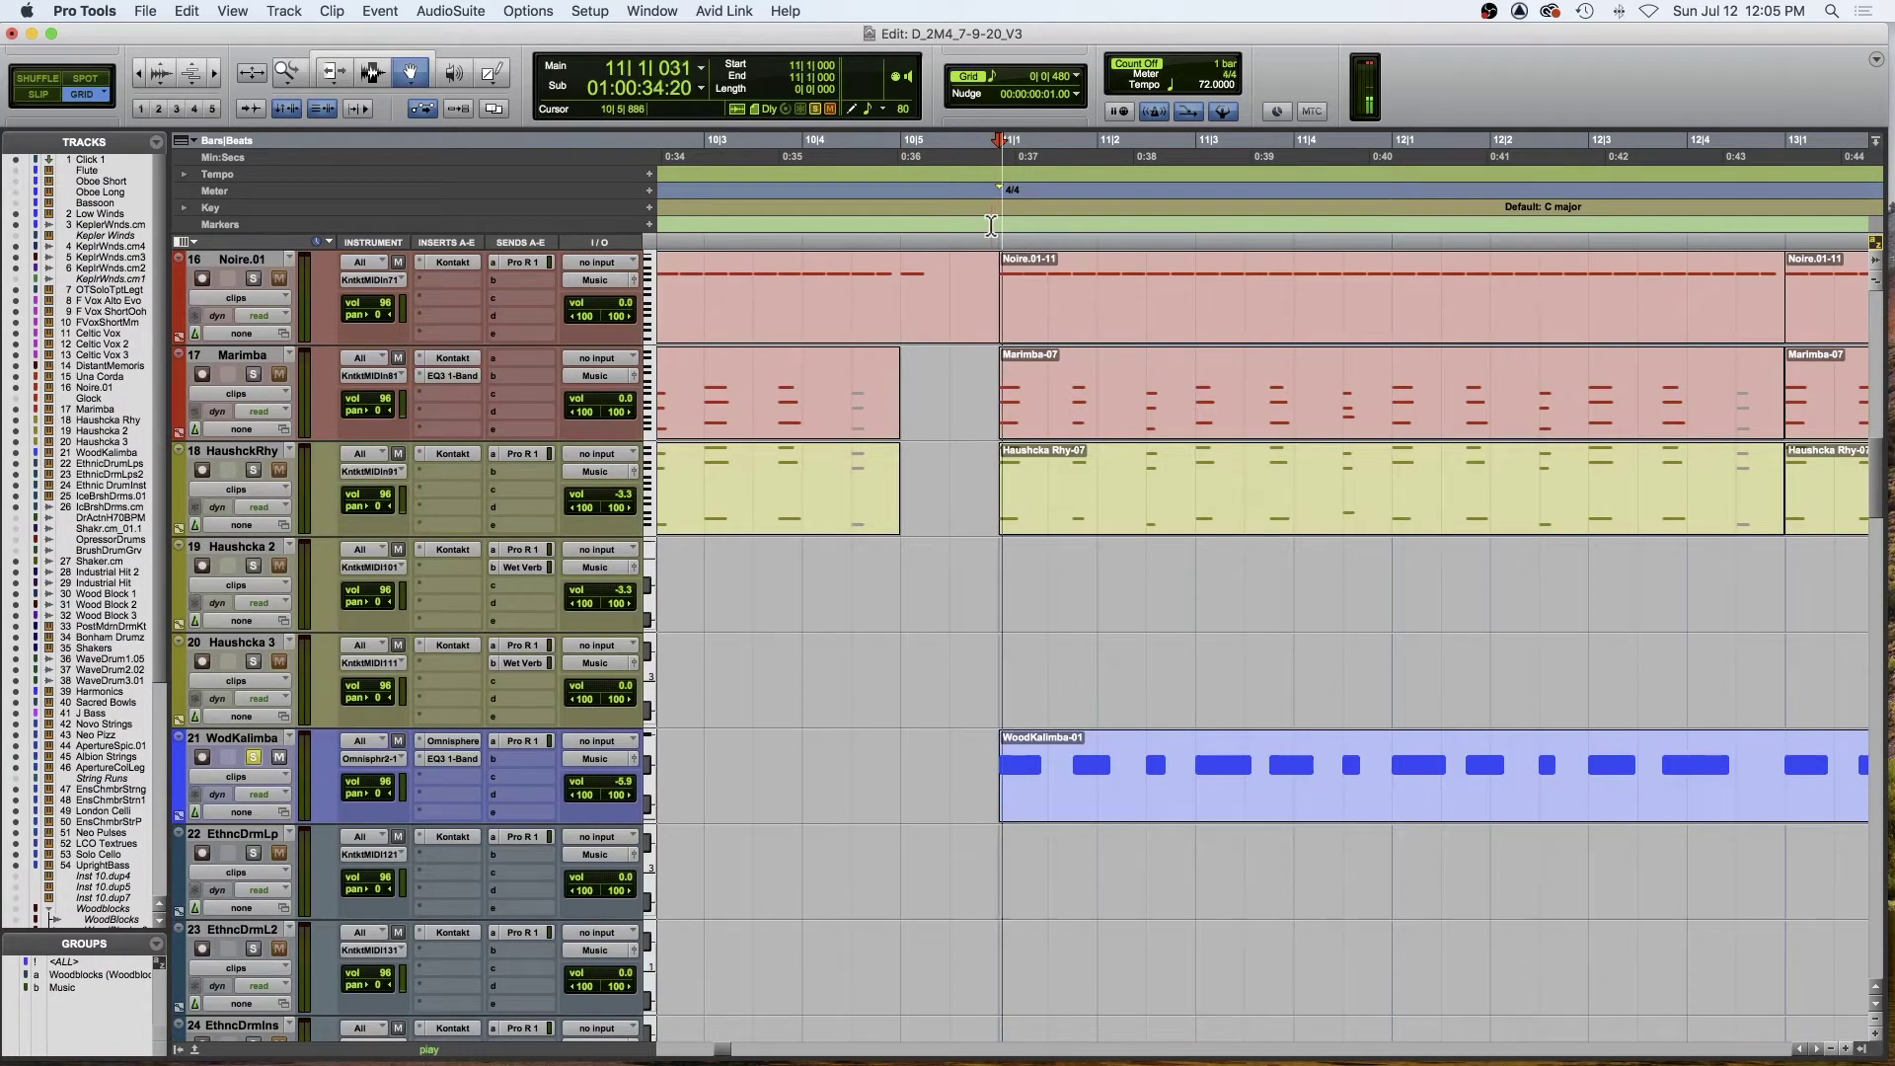
{"action": "key", "text": "space"}
- Open the WoodKalimba track's EQ3 1-Band and compare its high-pass filter bypassed and active during playback
{"action": "left_click", "coordinate": [452, 760]}
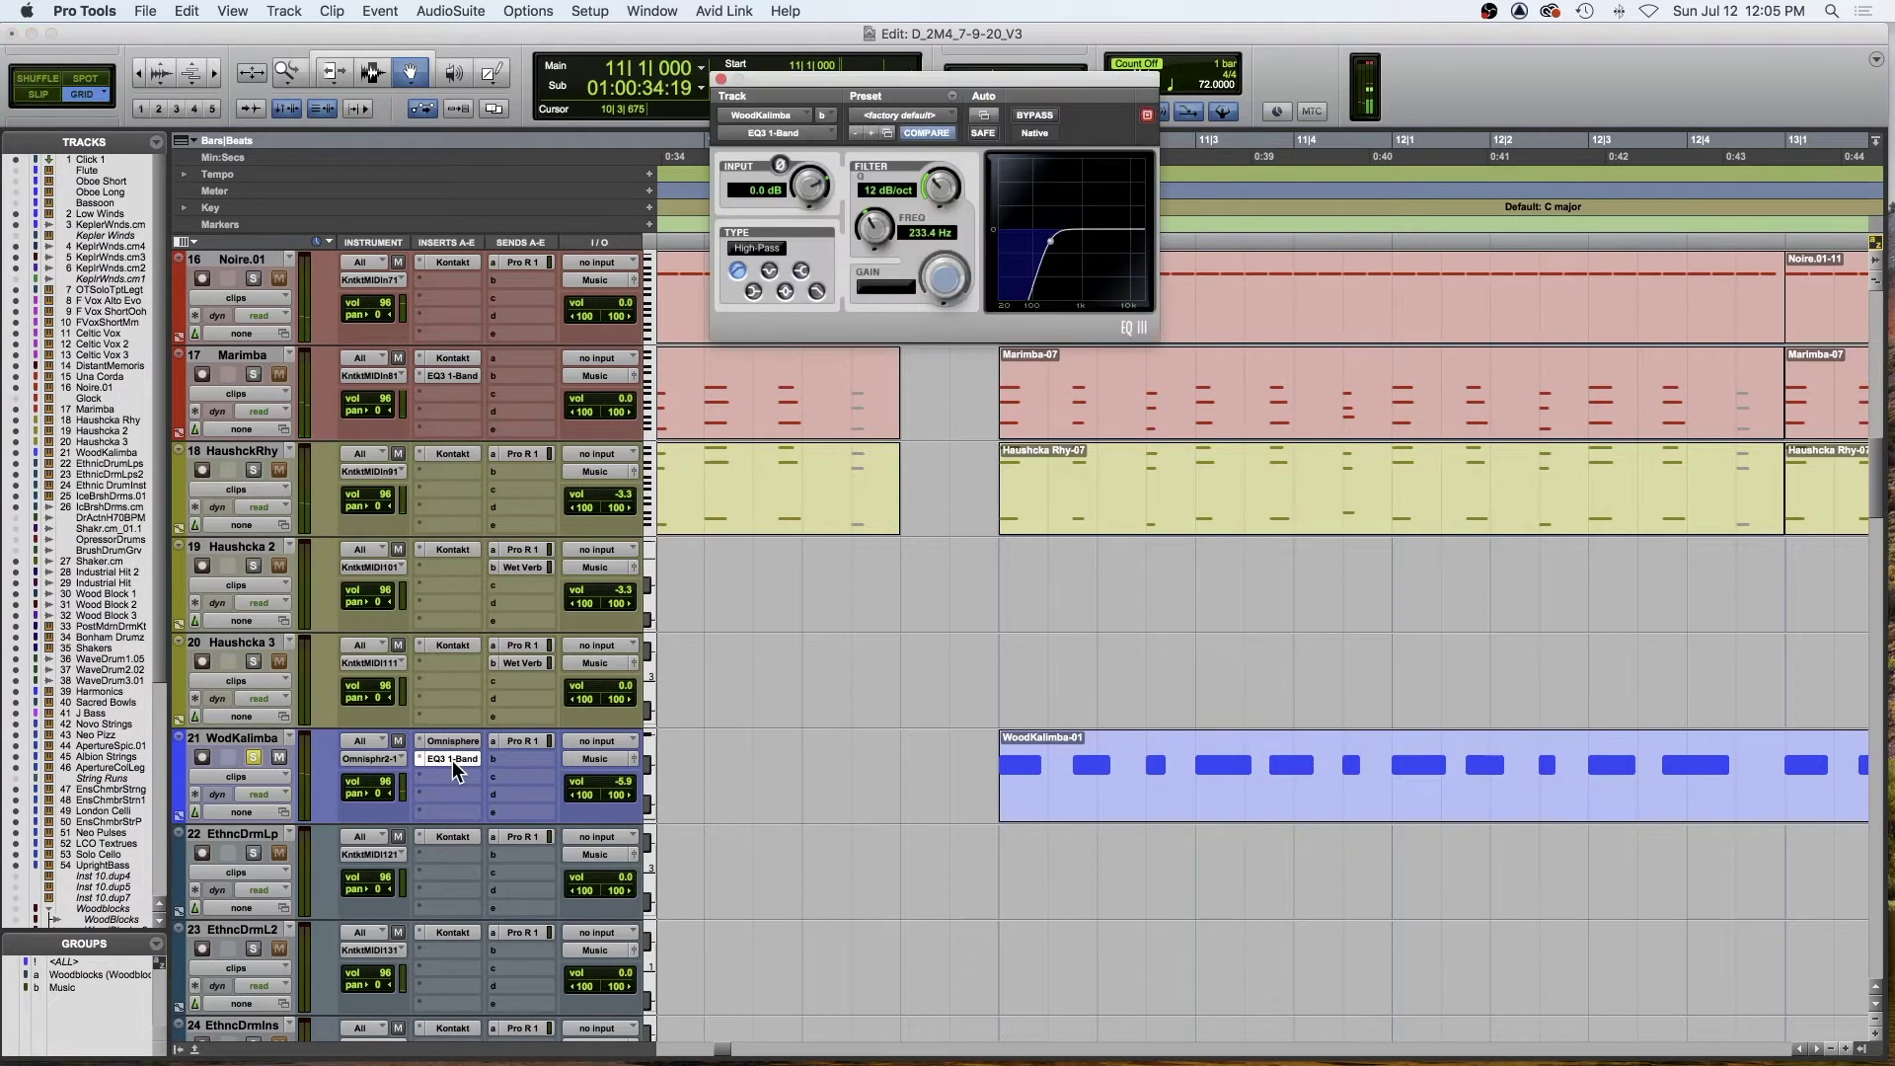
{"action": "left_click", "coordinate": [1044, 118]}
{"action": "key", "text": "space"}
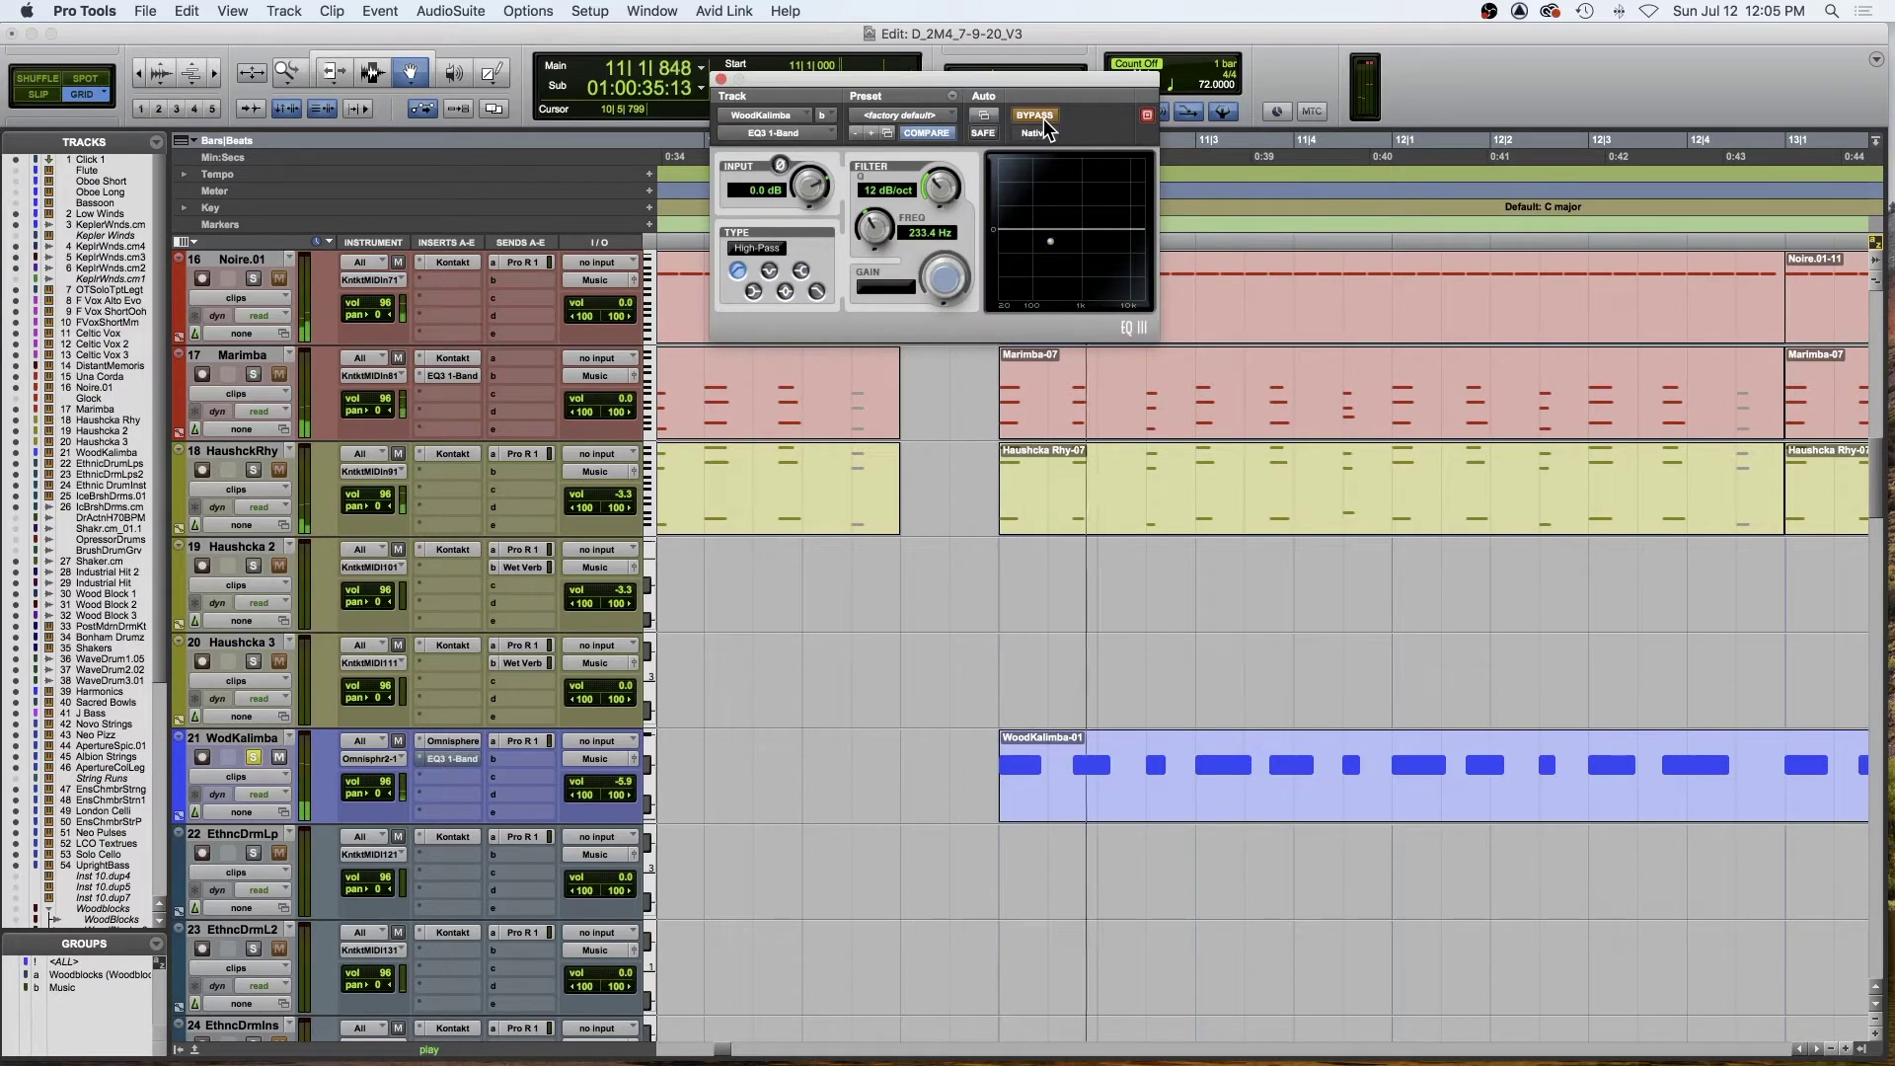
{"action": "left_click", "coordinate": [1043, 118]}
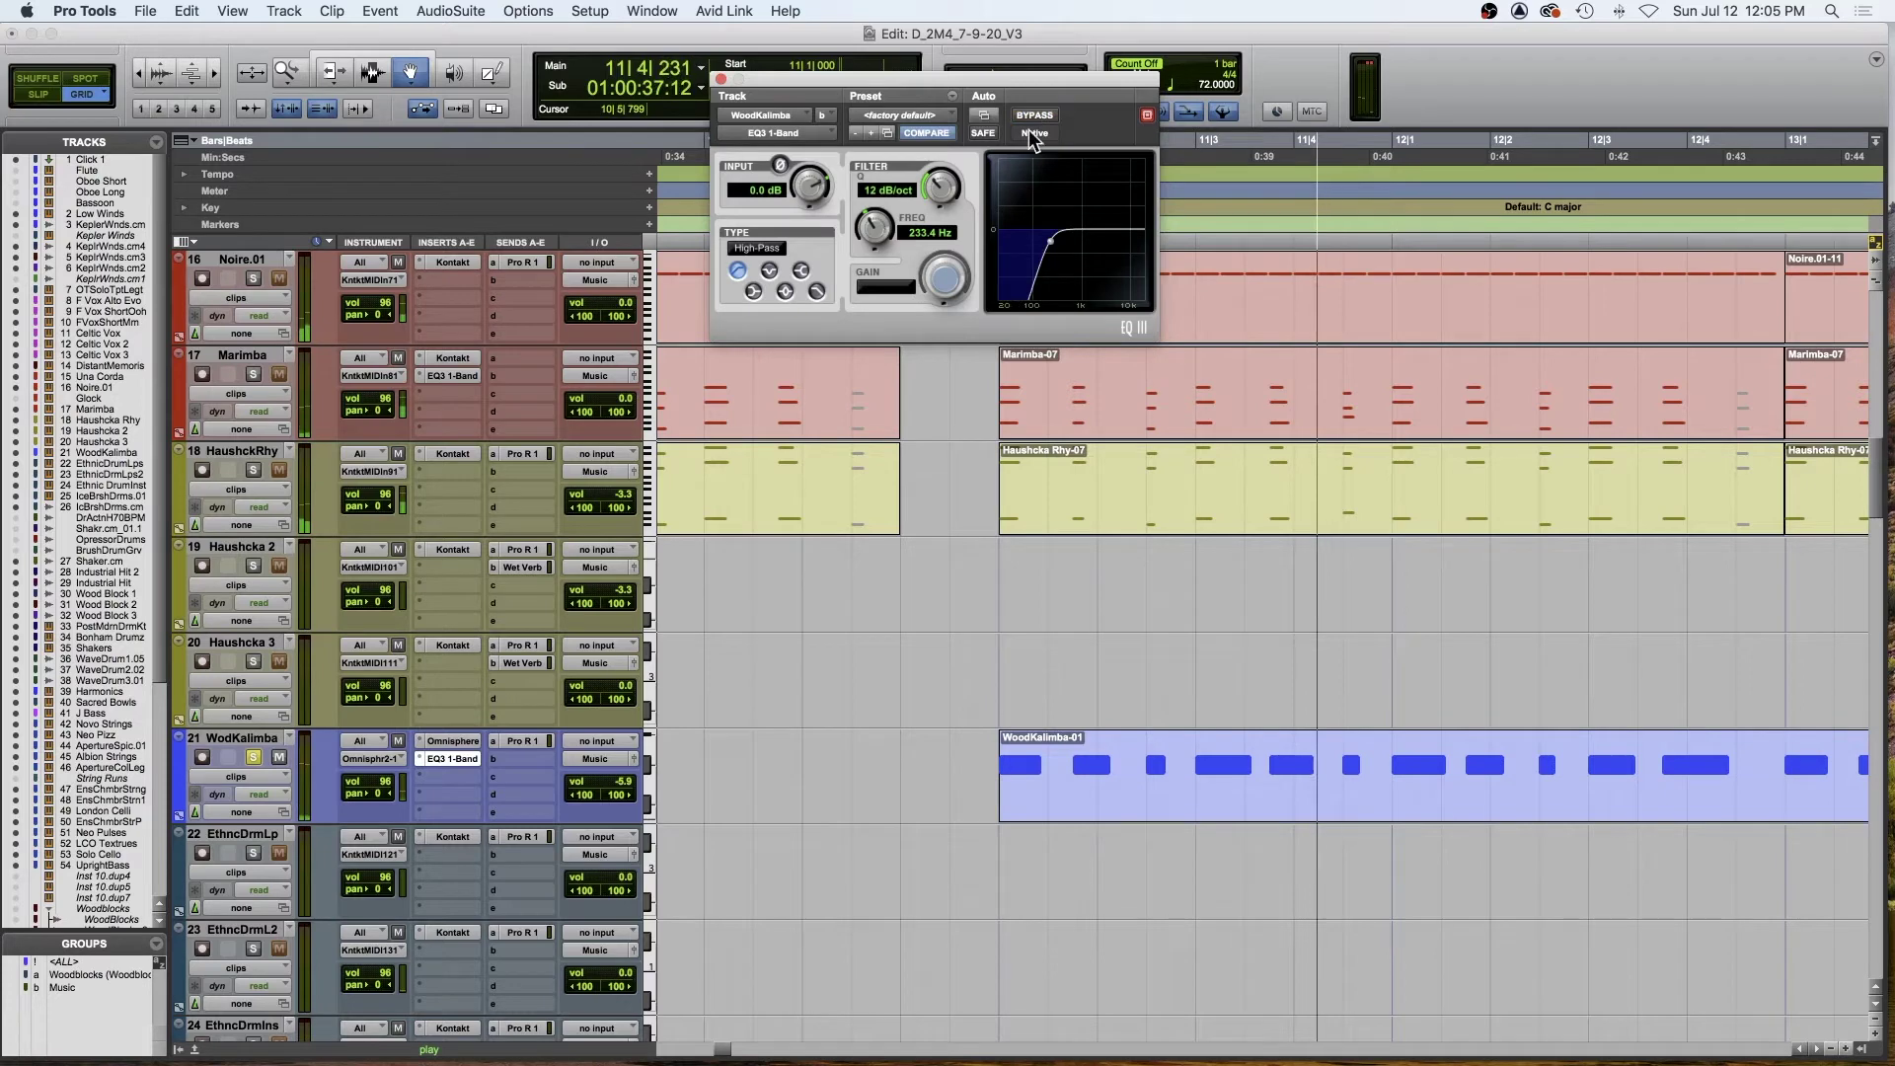
{"action": "key", "text": "space"}
- Unsolo WoodKalimba, audition the Post Modern Drum Kit track soloed from 11|1|000, and view its EZdrummer plug-in window
{"action": "left_click", "coordinate": [256, 758]}
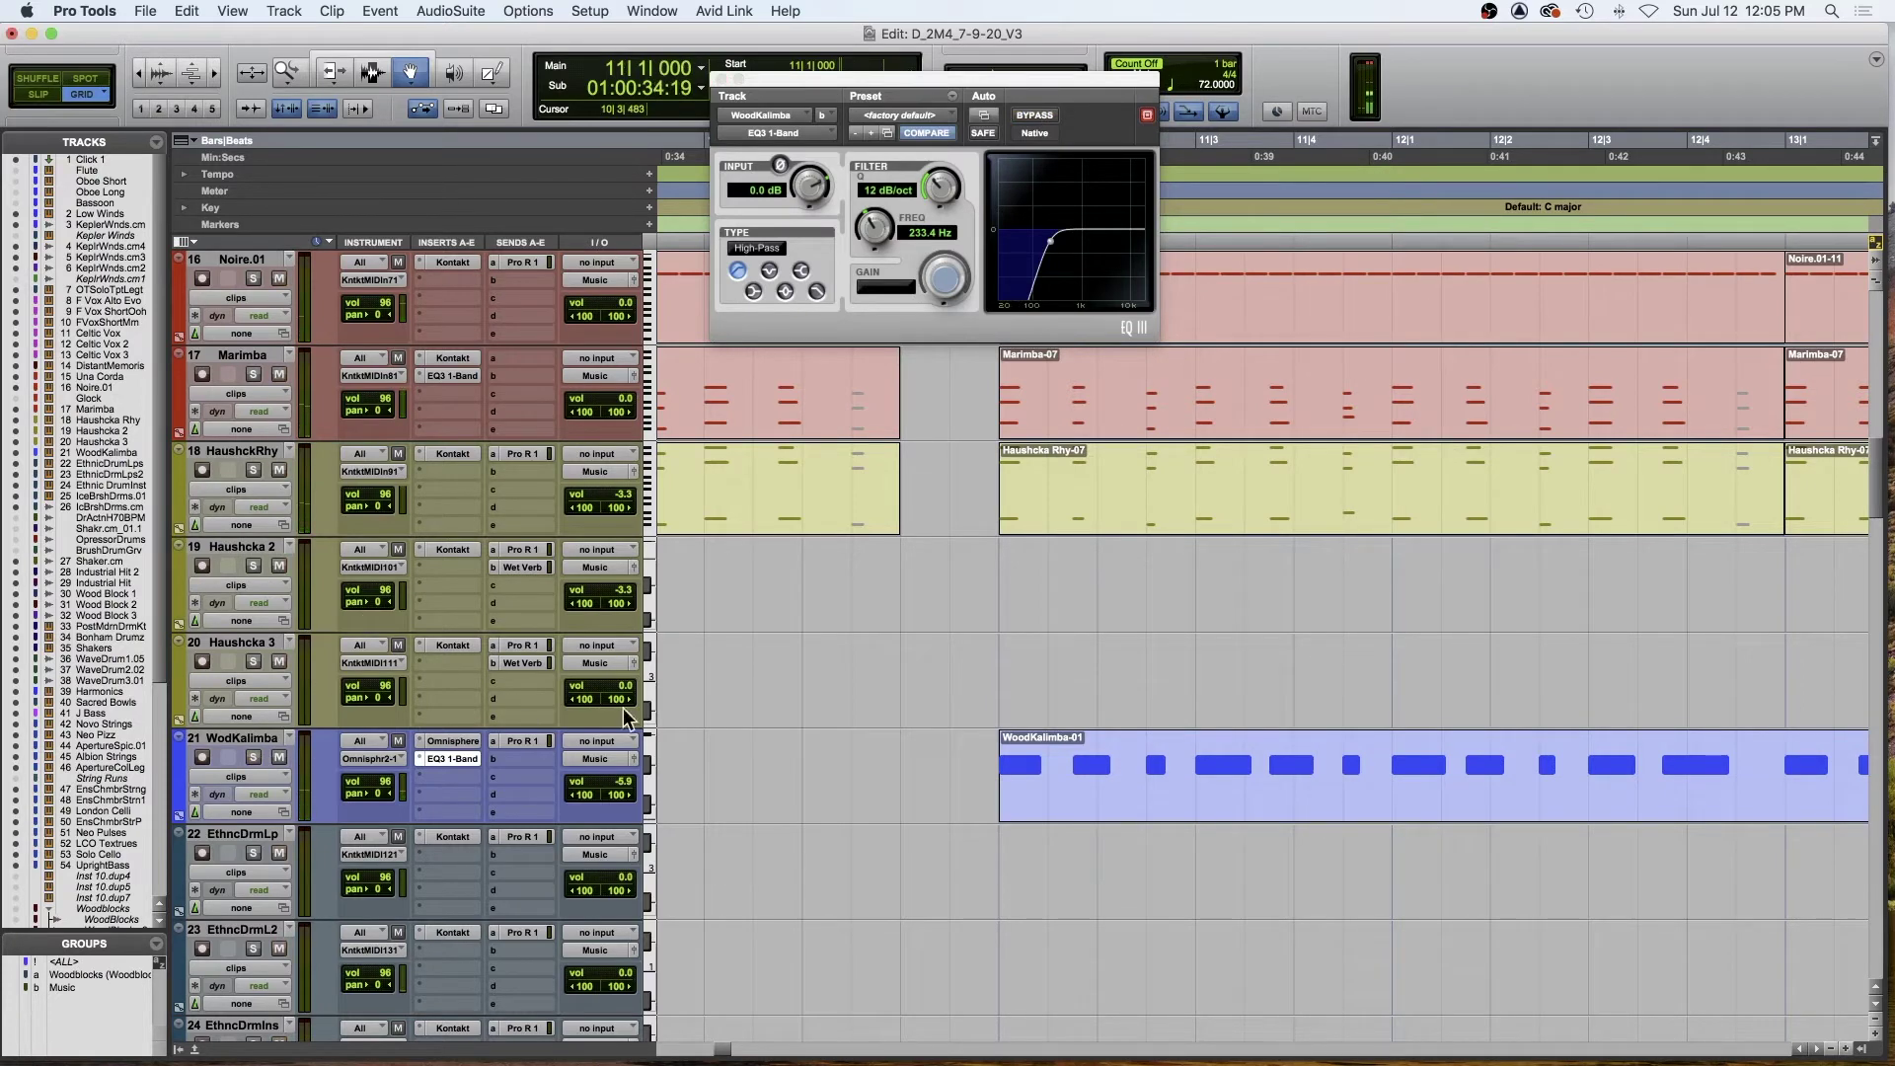
{"action": "scroll", "coordinate": [253, 660], "scroll_direction": "down", "scroll_amount": 10}
{"action": "left_click", "coordinate": [252, 661]}
{"action": "key", "text": "space"}
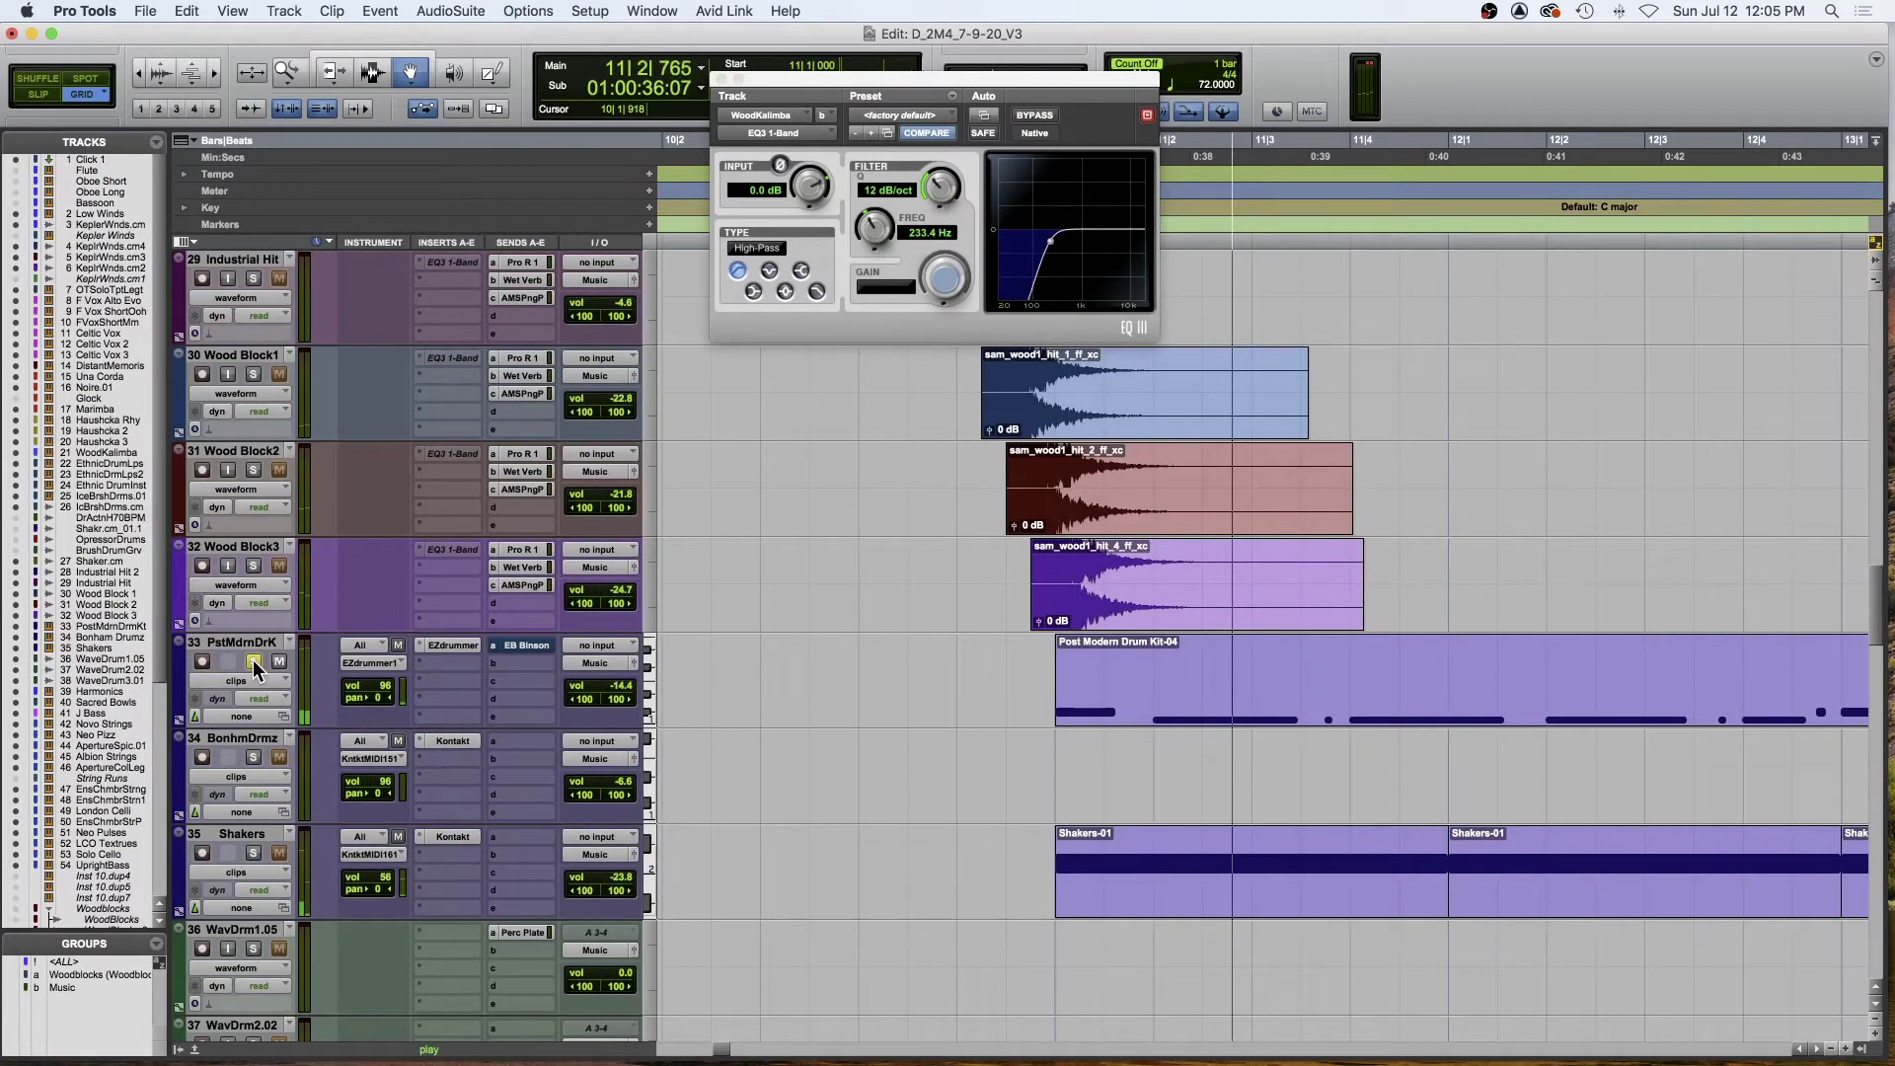
{"action": "key", "text": "space"}
{"action": "left_click", "coordinate": [440, 648]}
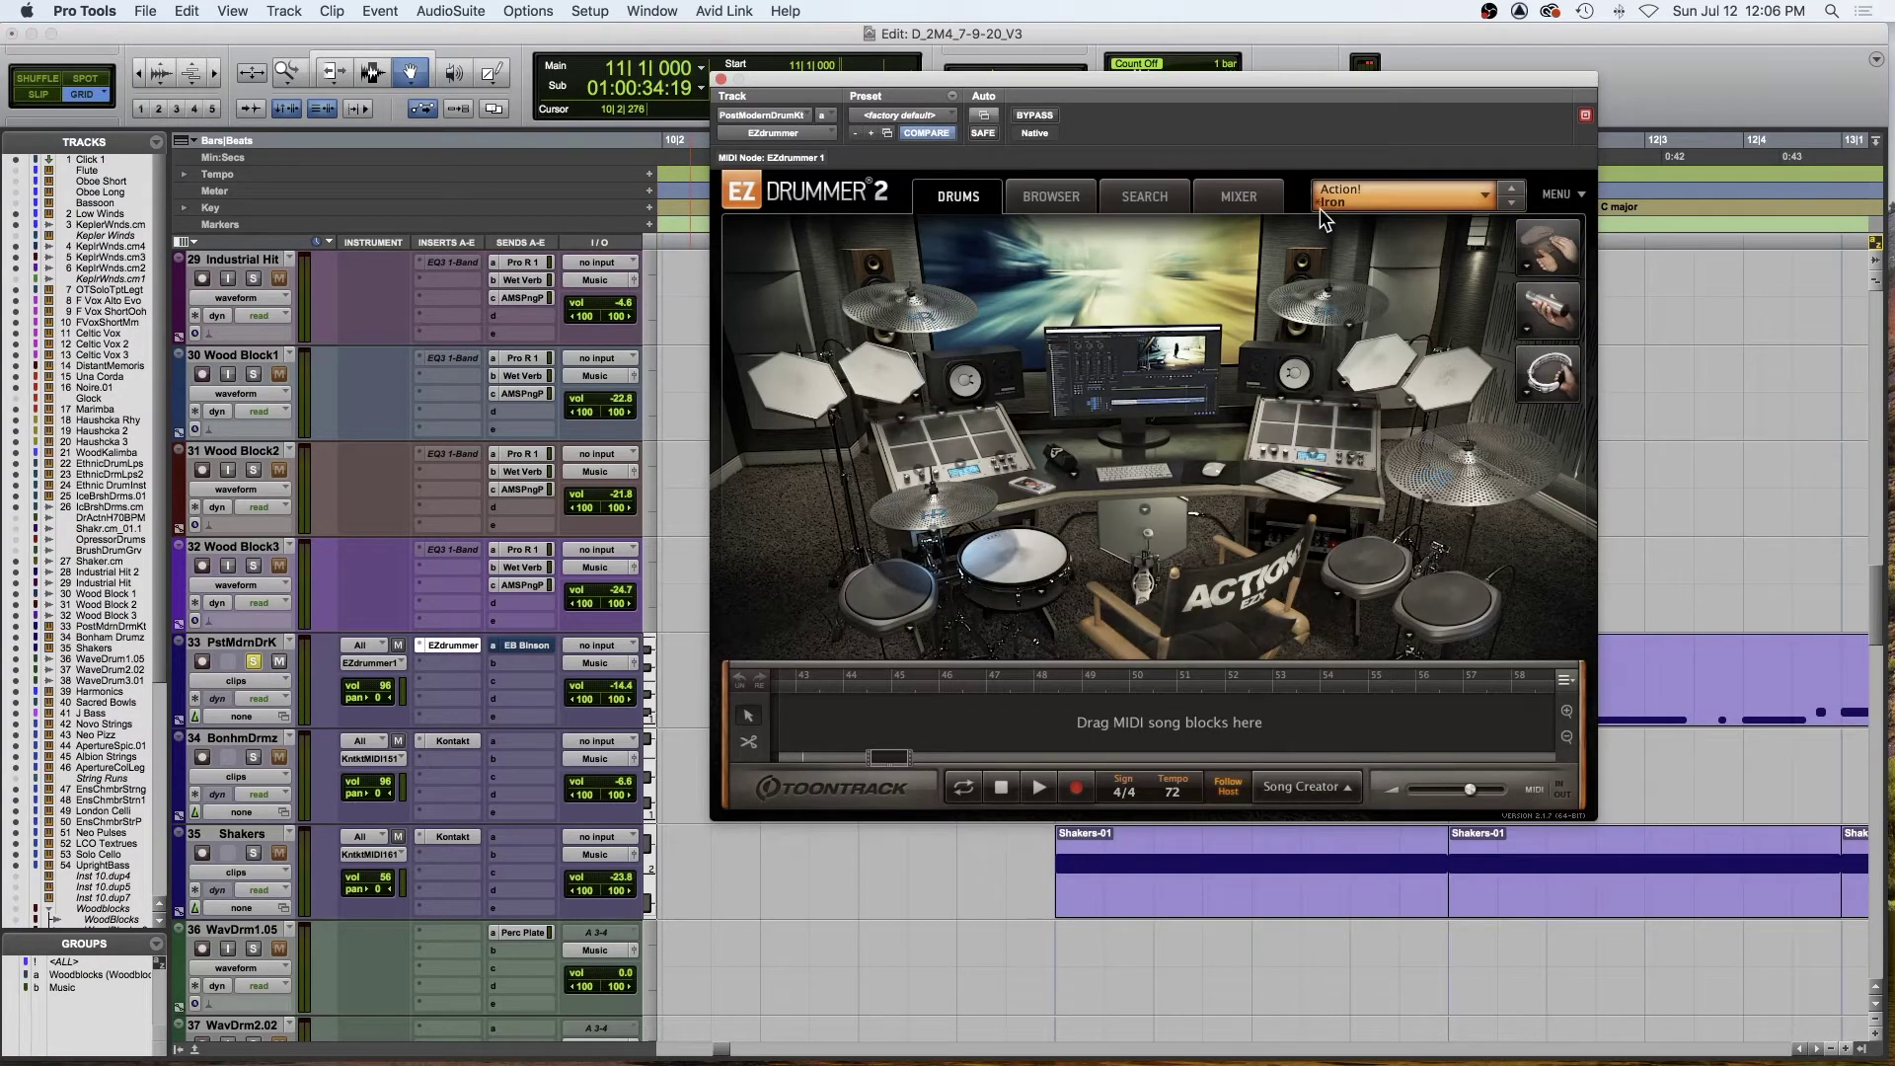
{"action": "left_click", "coordinate": [721, 79]}
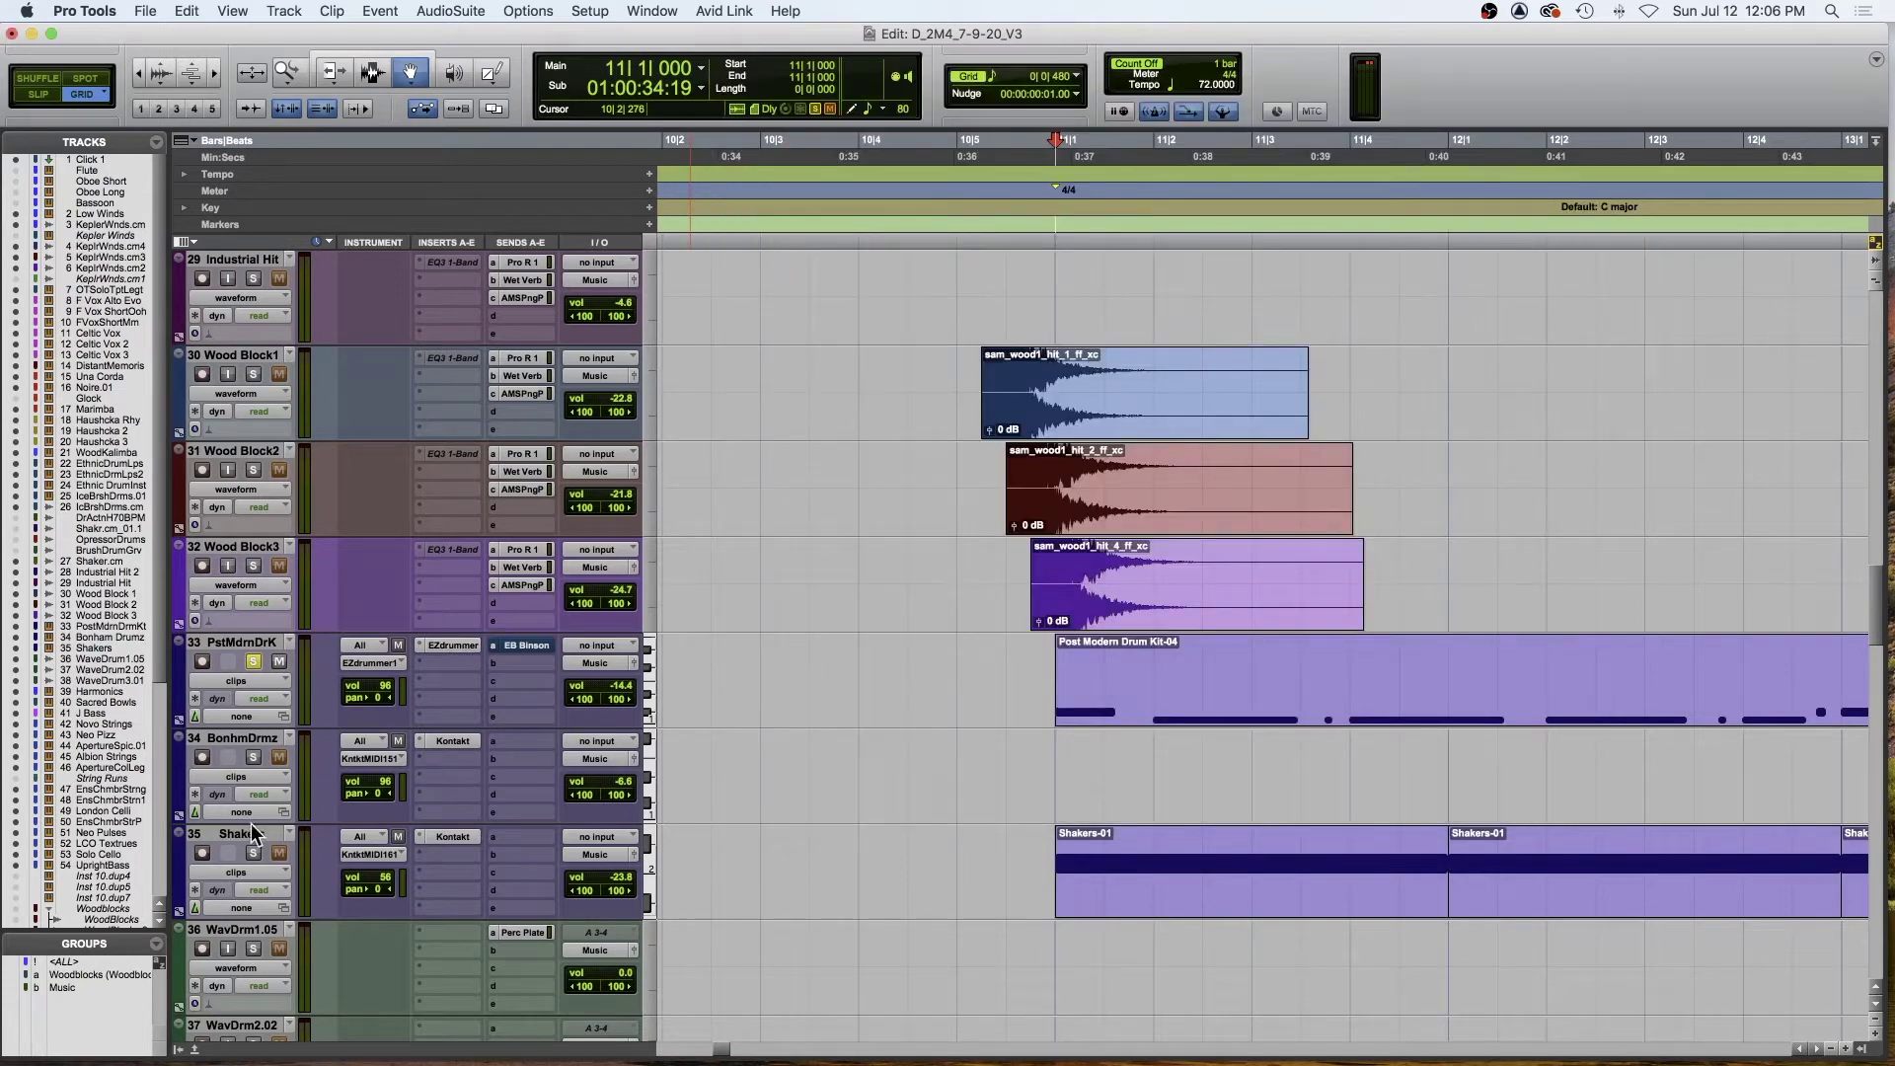
- Solo the Shakers track, play from 11|1|000, and clear the Shakers and Post Modern Drum Kit solos
{"action": "left_click", "coordinate": [254, 852]}
{"action": "key", "text": "space"}
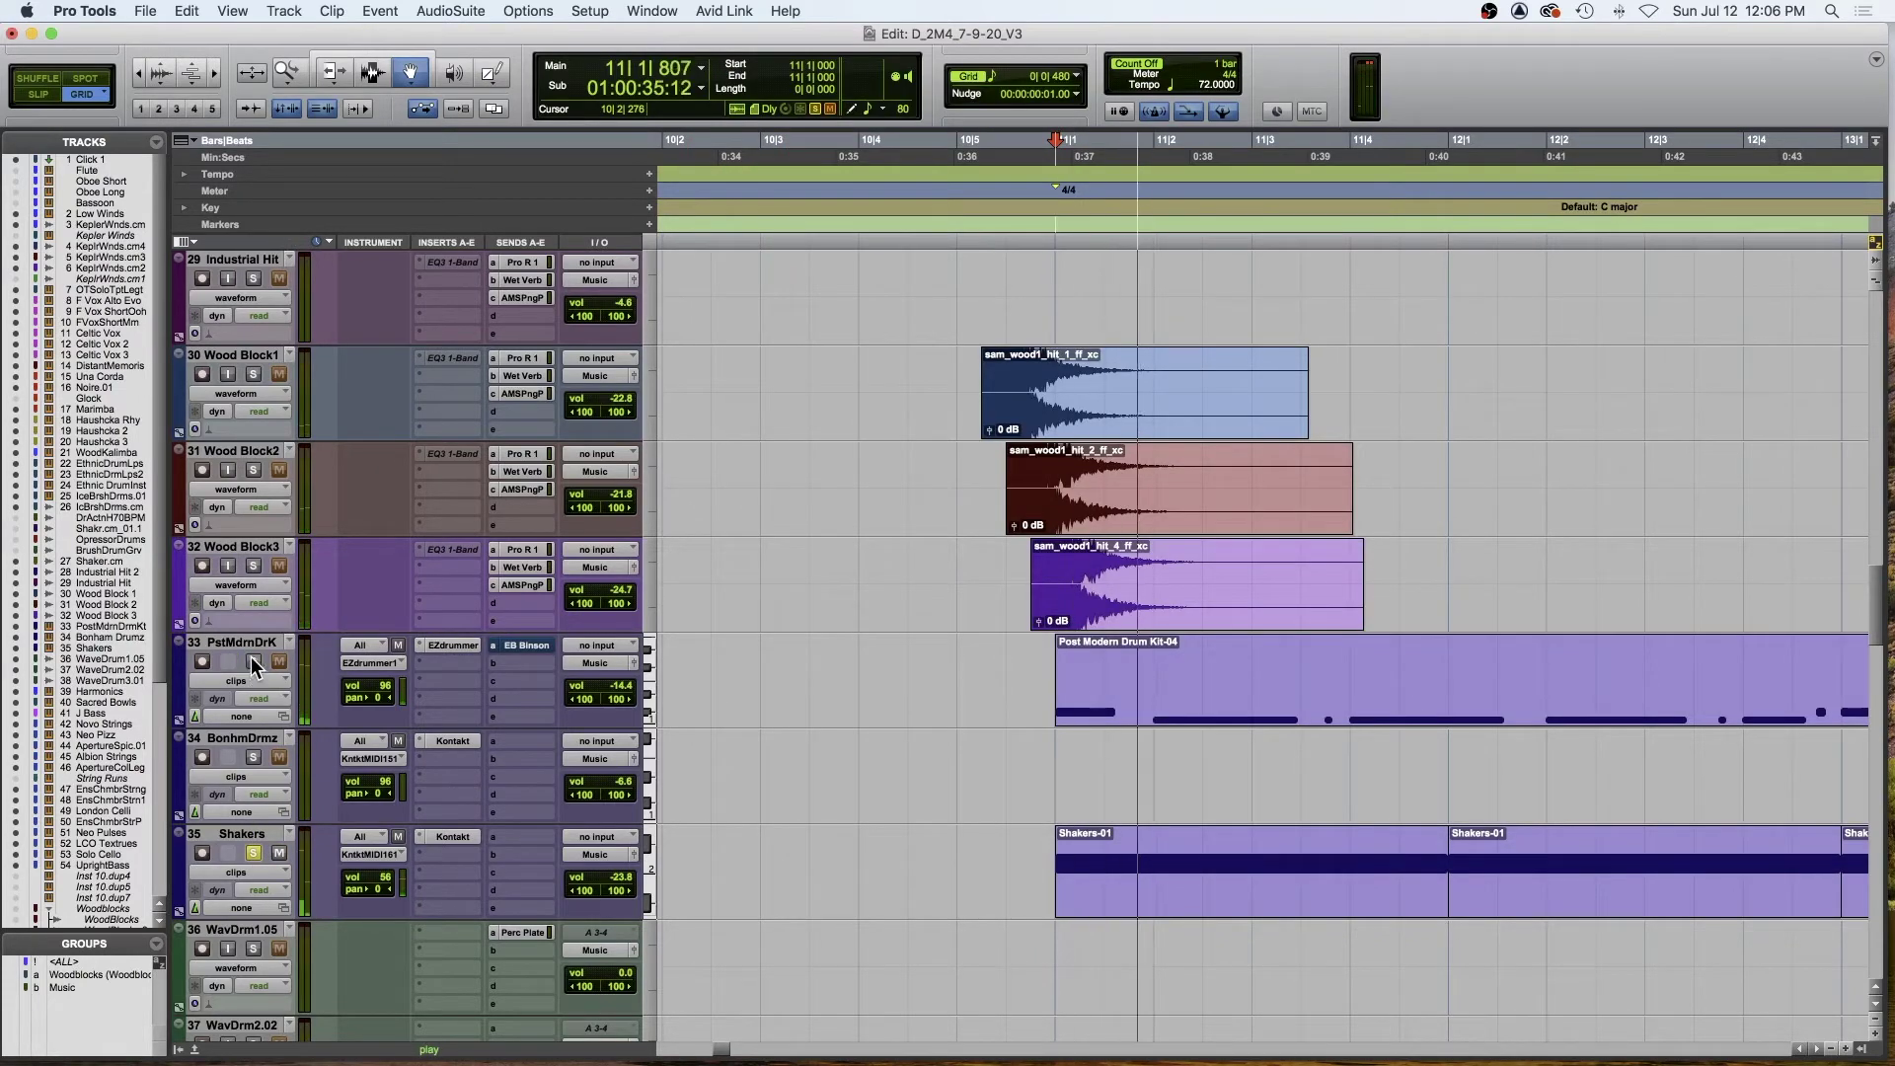
{"action": "left_click", "coordinate": [254, 662]}
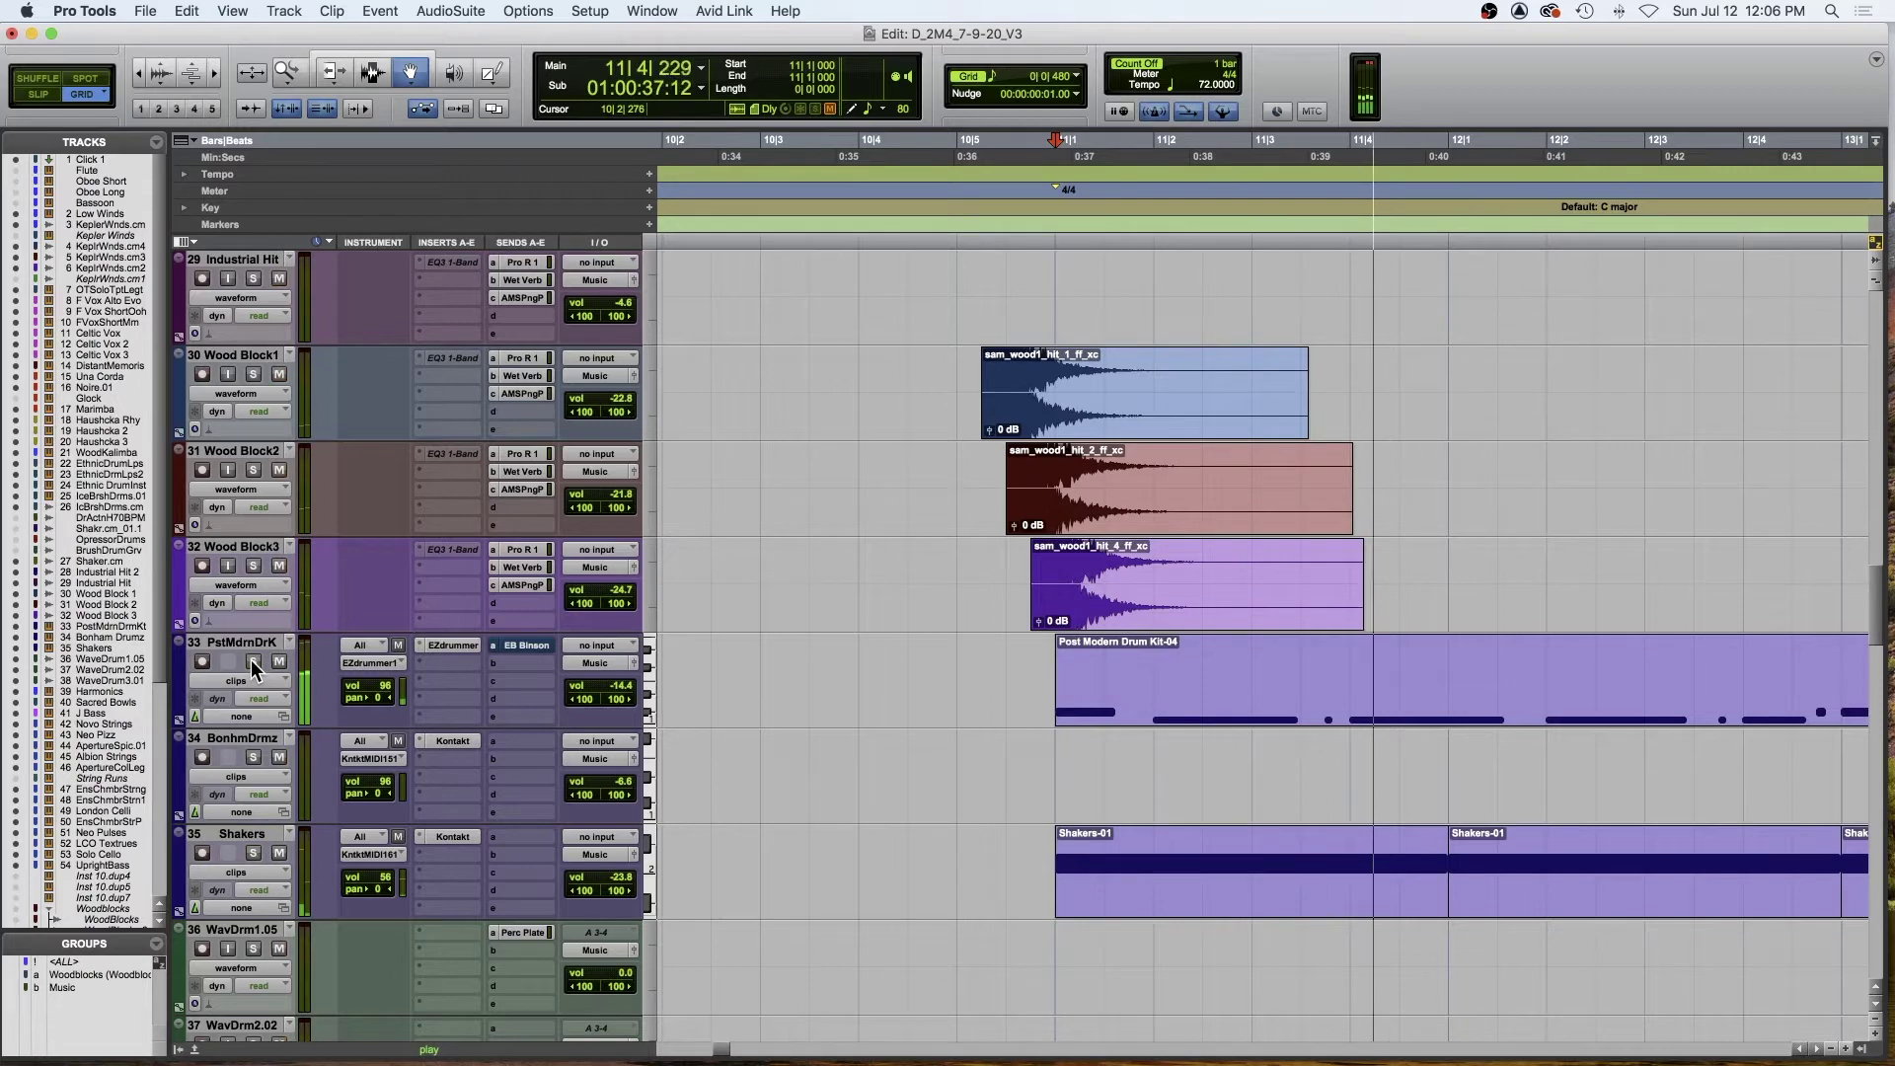
- Let the full mix play through bar 14 while reviewing the arrangement with reduced track heights and a wider timeline, and stop
{"action": "scroll", "coordinate": [316, 689], "scroll_direction": "up", "scroll_amount": 2}
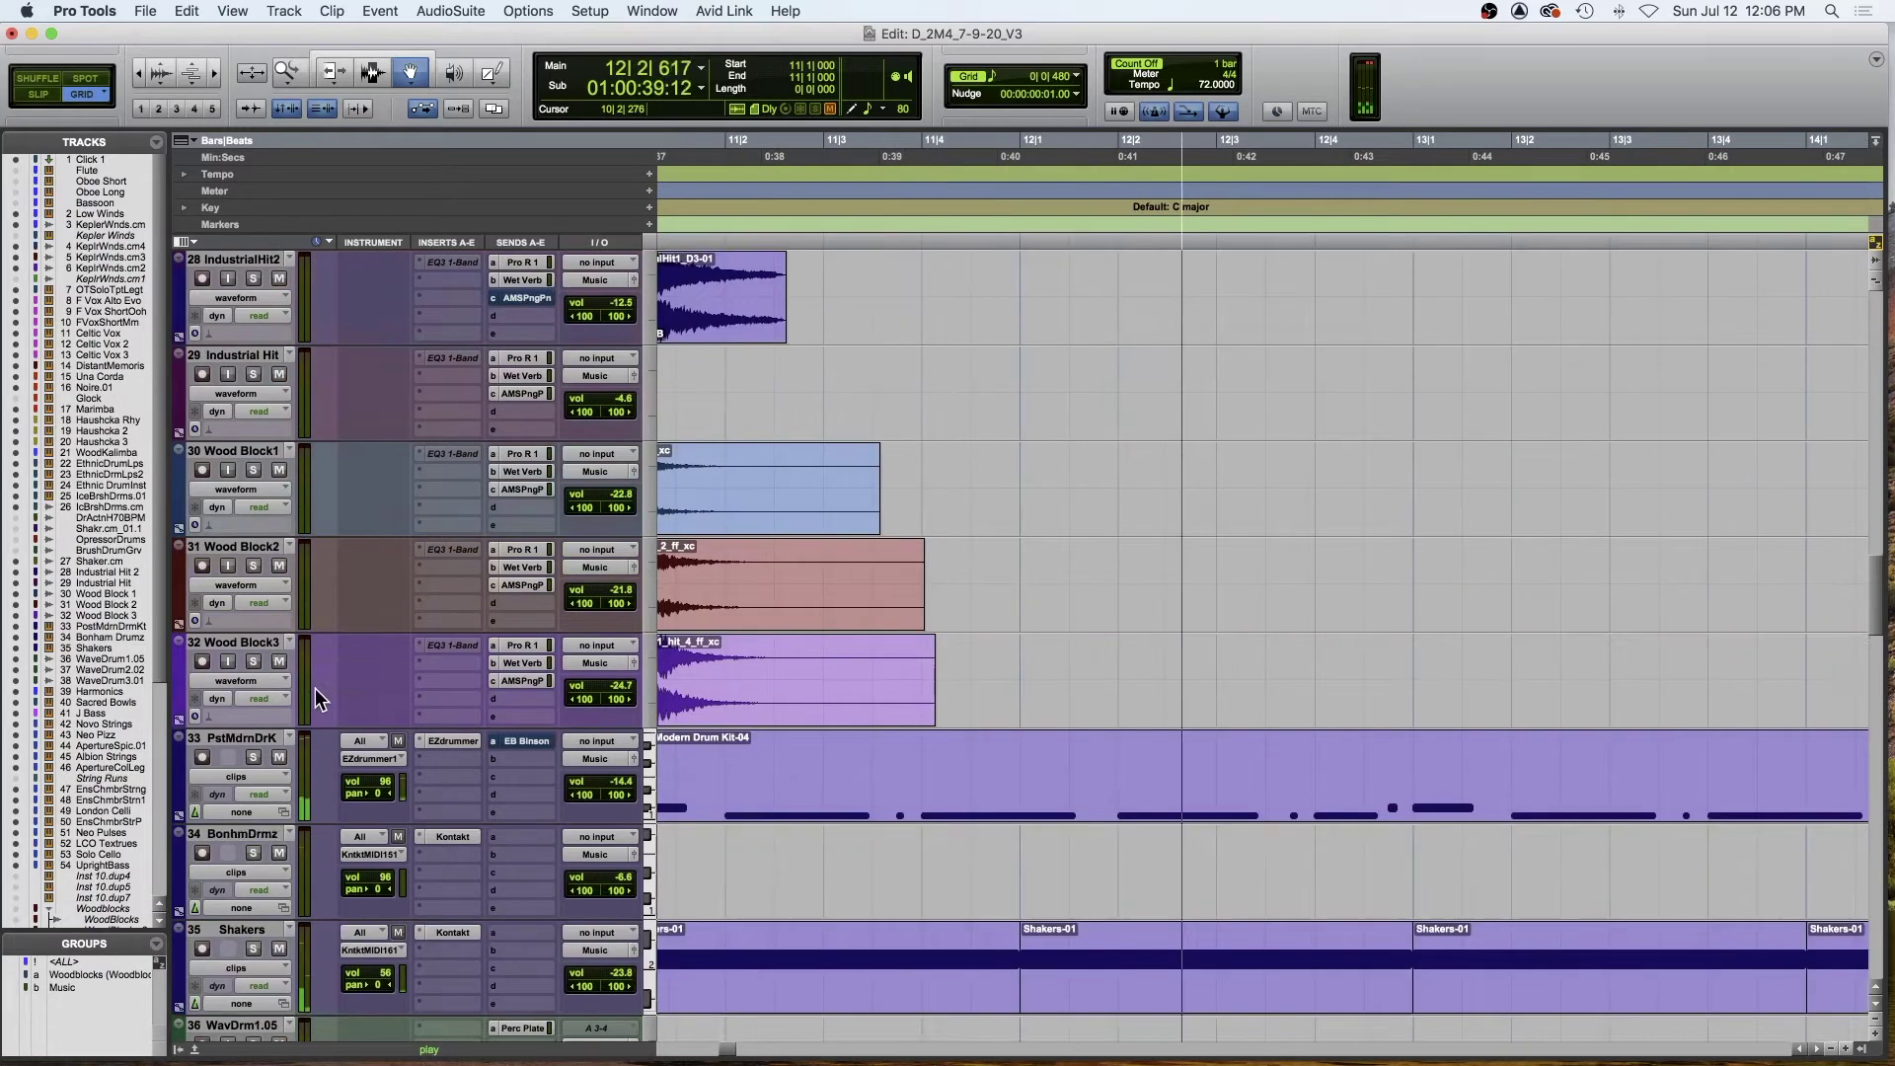
{"action": "scroll", "coordinate": [316, 689], "scroll_direction": "up", "scroll_amount": 2}
{"action": "key", "text": "super+bracketleft"}
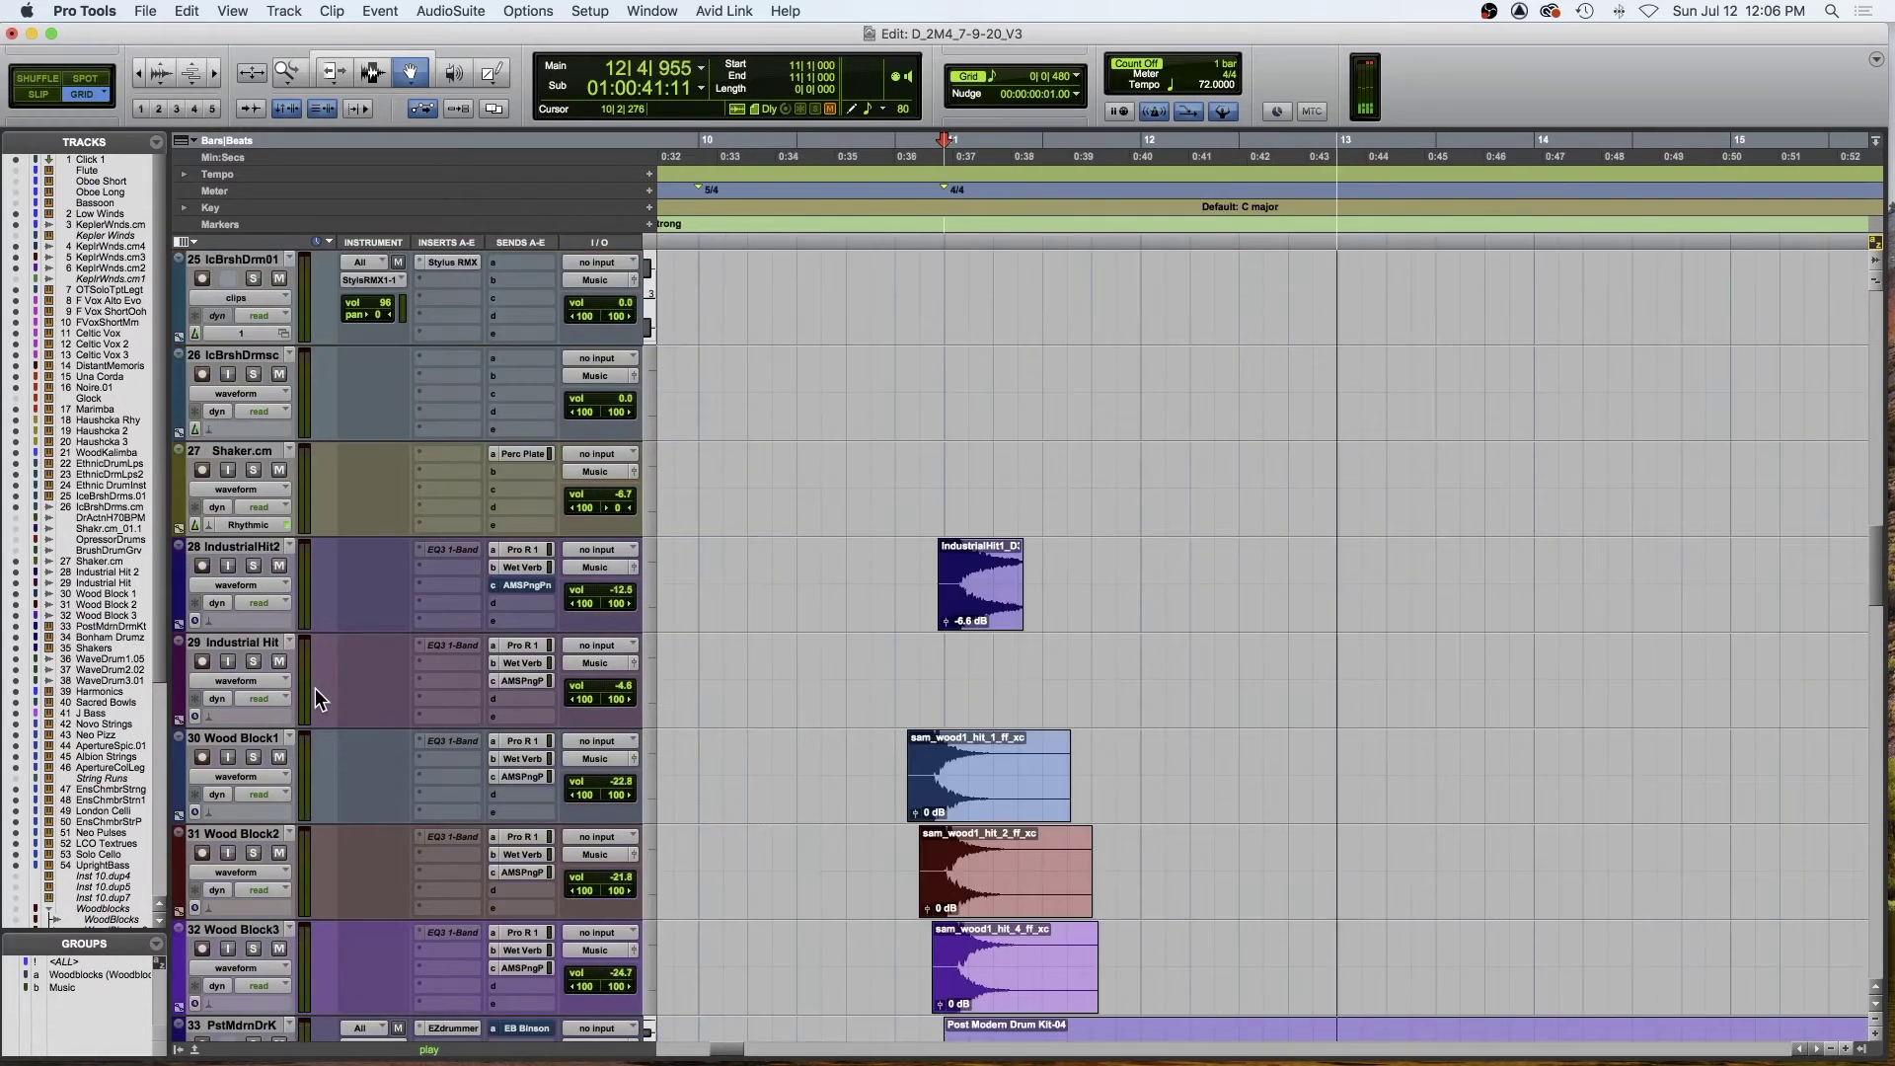
{"action": "key", "text": "ctrl+alt+Down"}
{"action": "key", "text": "ctrl+alt+Down"}
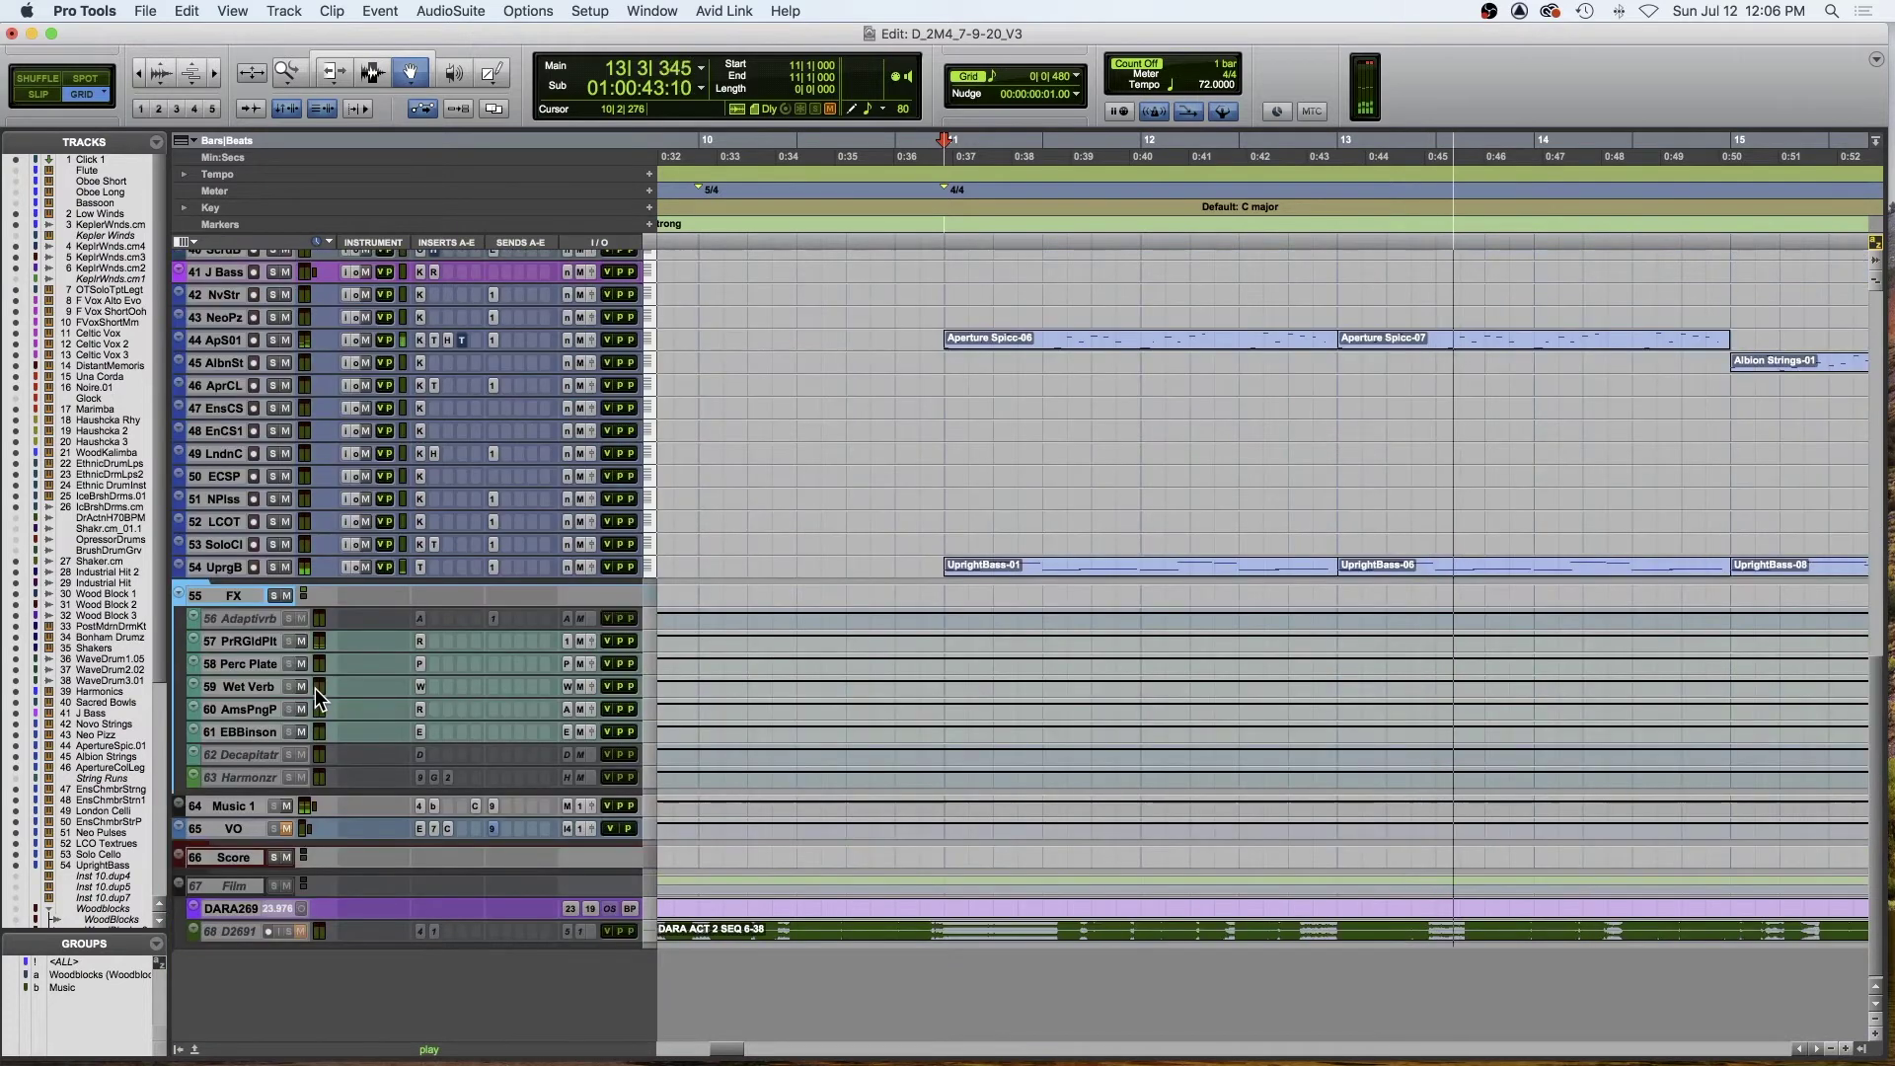
{"action": "scroll", "coordinate": [316, 689], "scroll_direction": "up", "scroll_amount": 10}
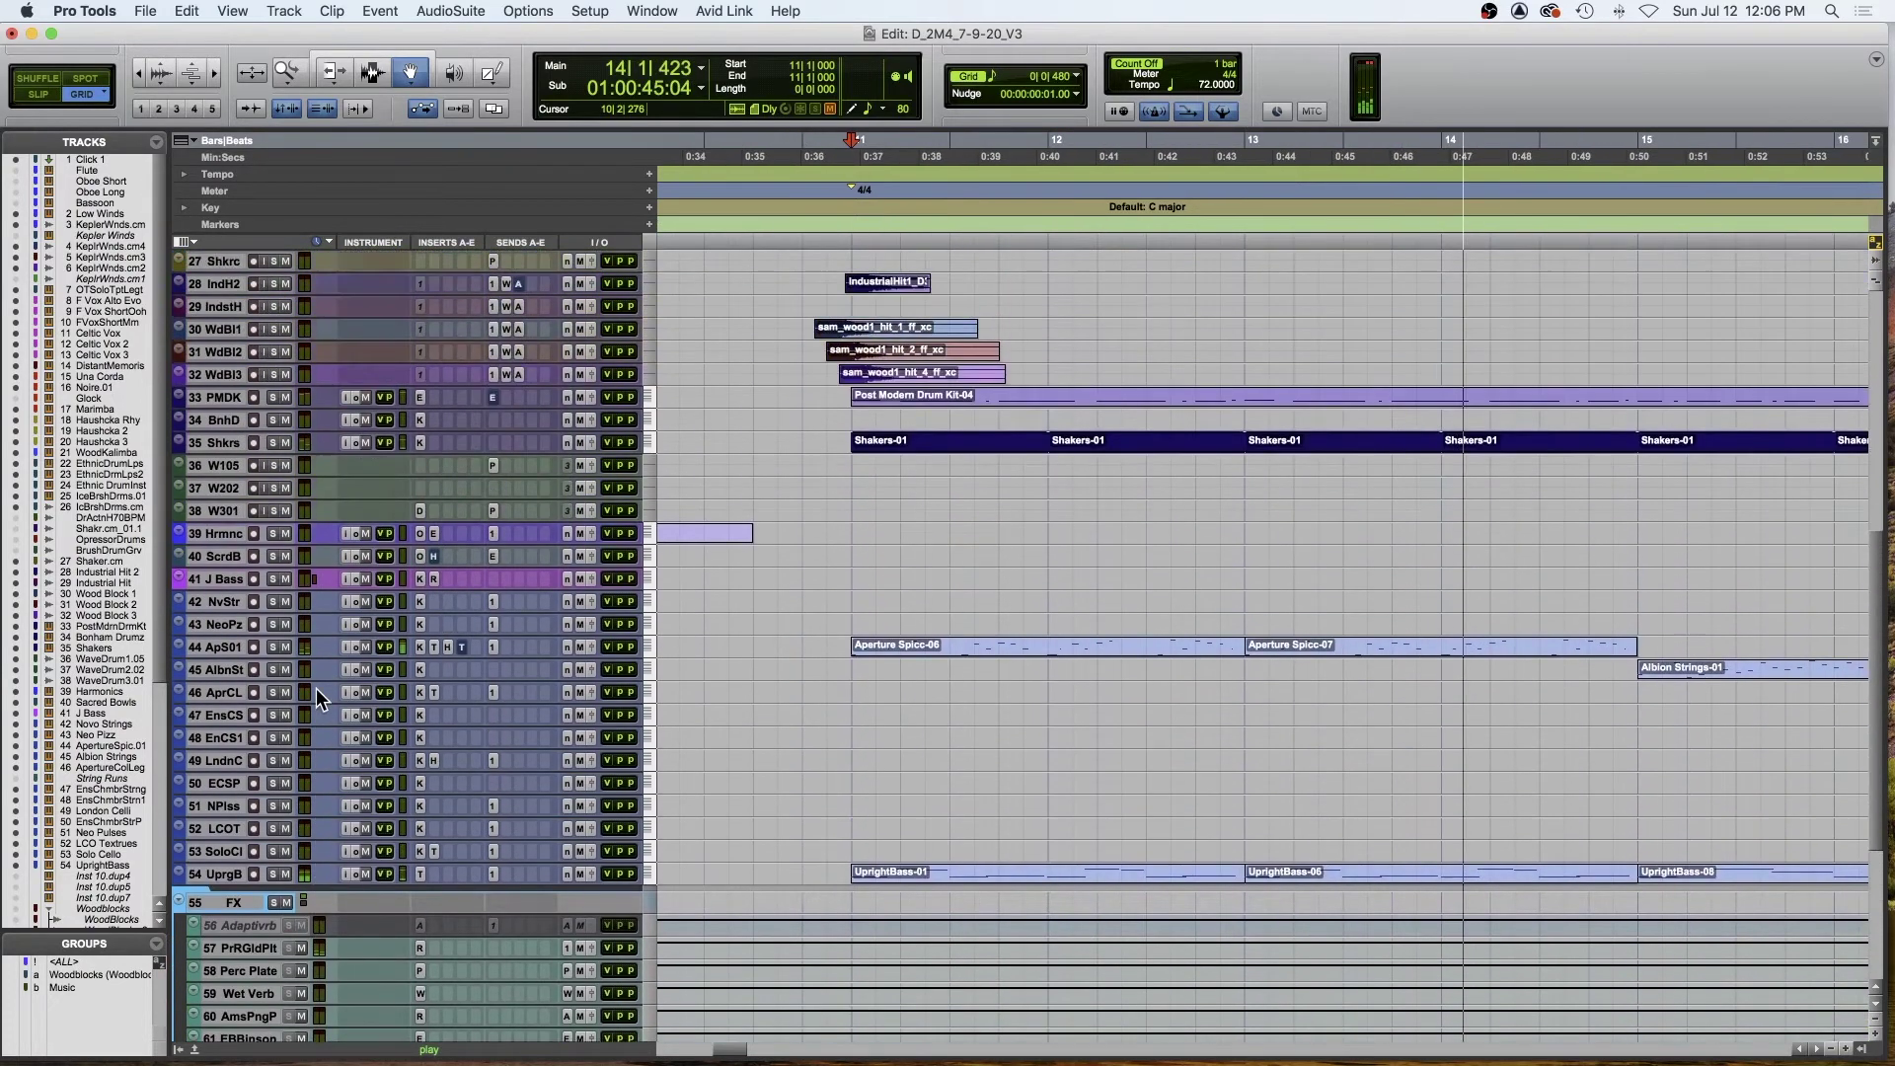
{"action": "scroll", "coordinate": [316, 689], "scroll_direction": "up", "scroll_amount": 3}
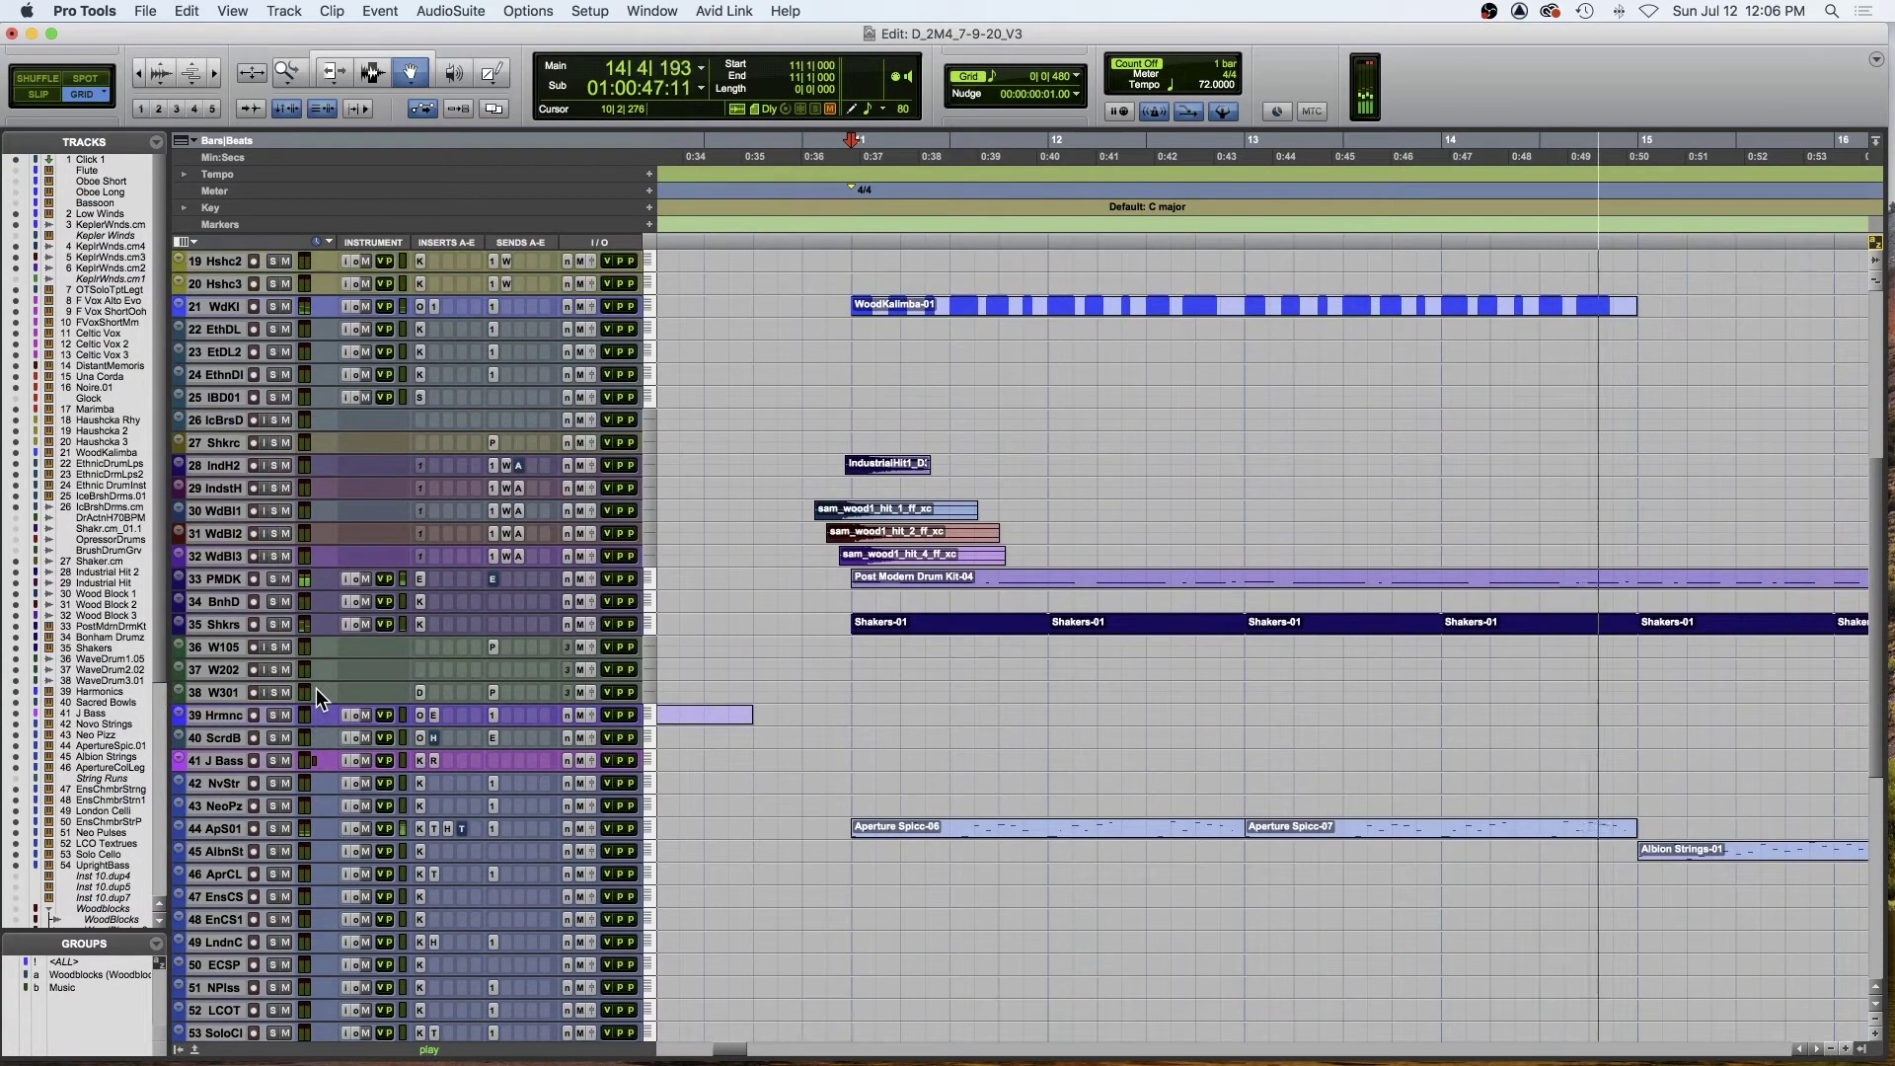
{"action": "key", "text": "space"}
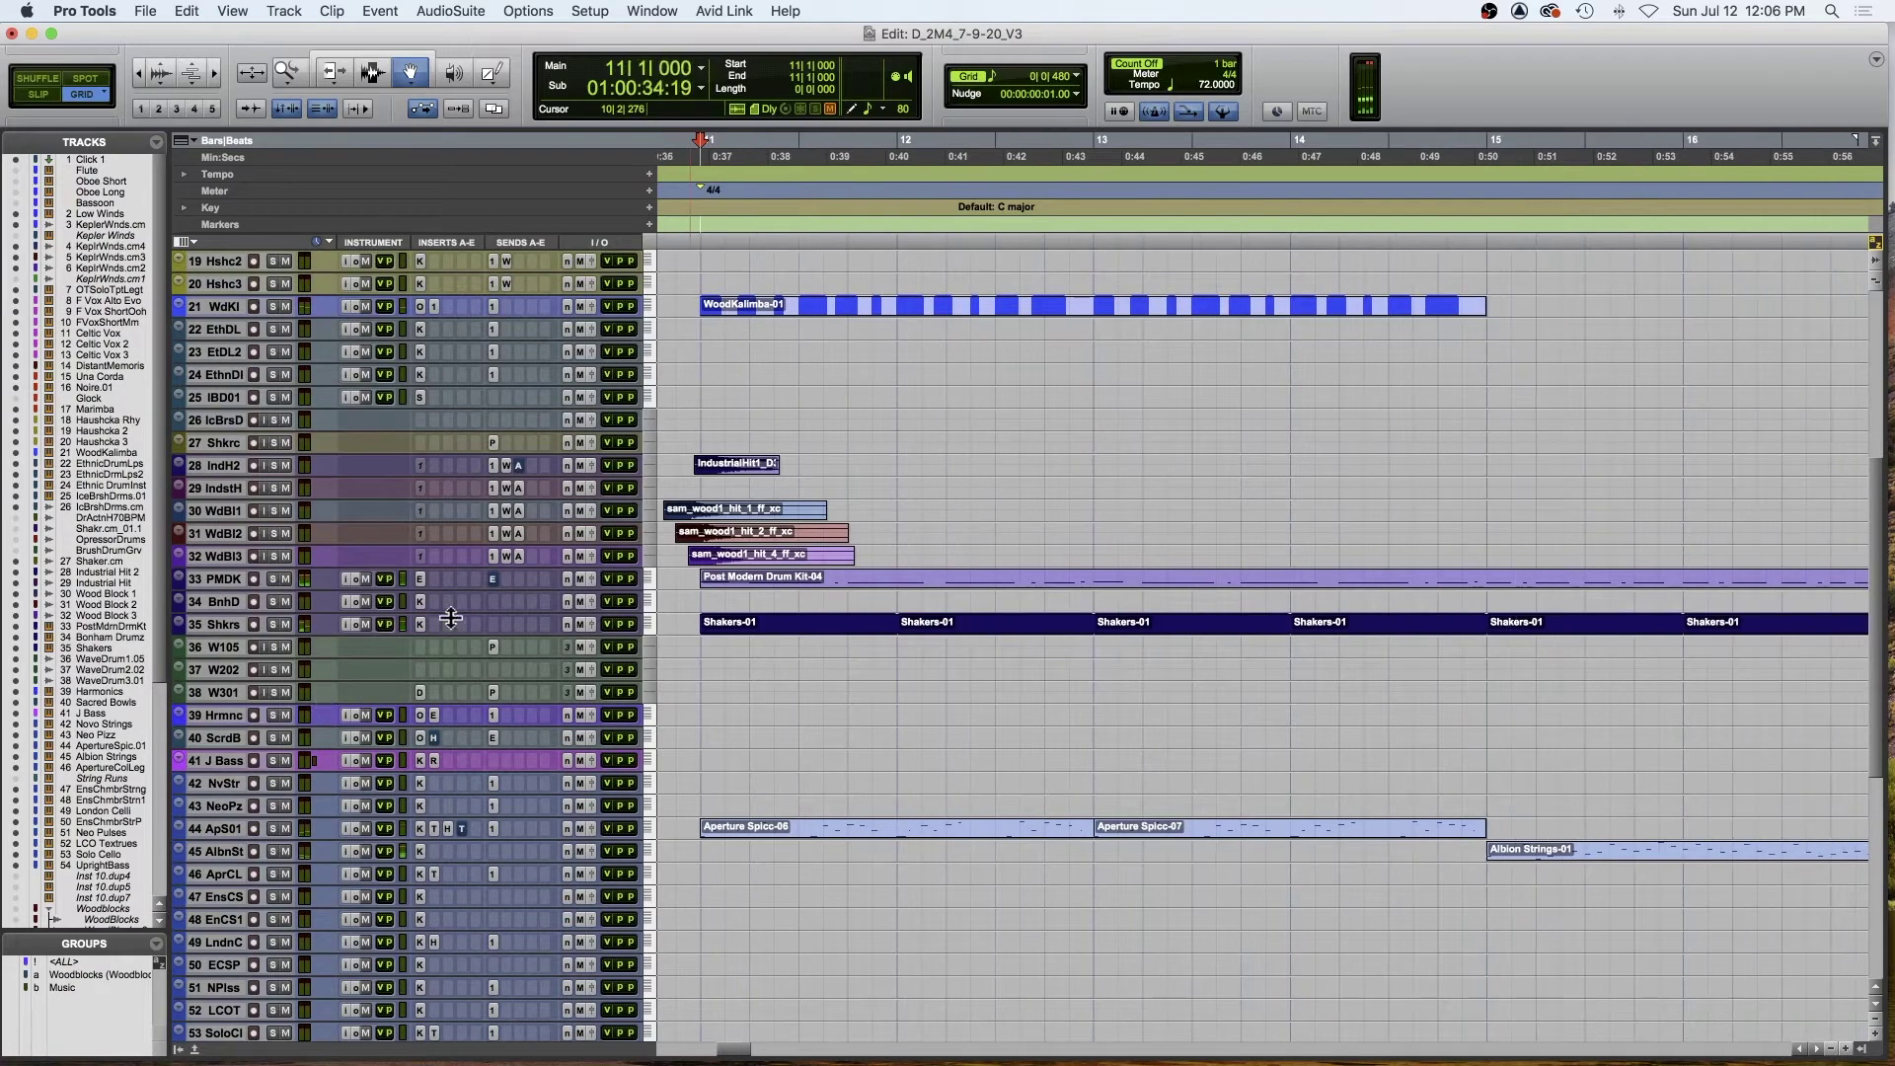
- Play the full mix from 11|1|000 and from 14|1|000 to hear the transition into bar 15
{"action": "scroll", "coordinate": [716, 346], "scroll_direction": "right", "scroll_amount": 1}
{"action": "scroll", "coordinate": [693, 247], "scroll_direction": "left", "scroll_amount": 5}
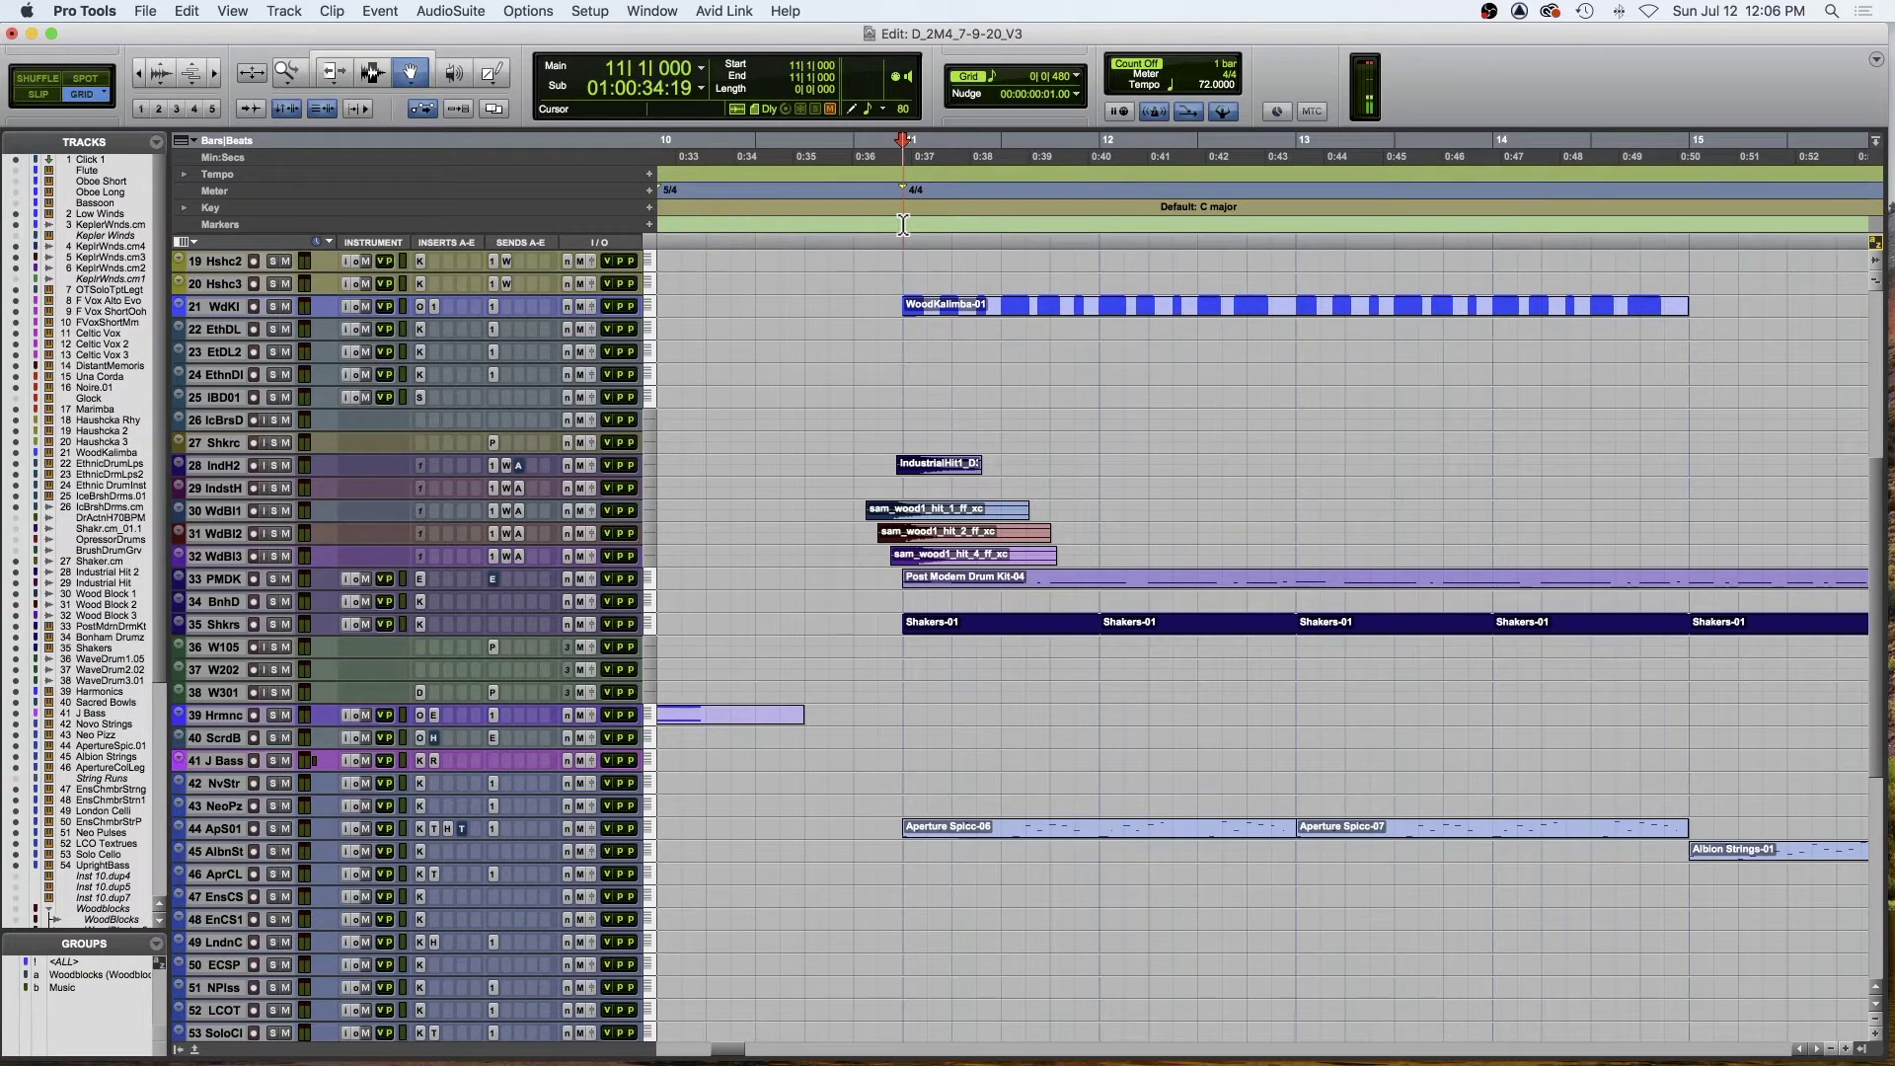
{"action": "key", "text": "space"}
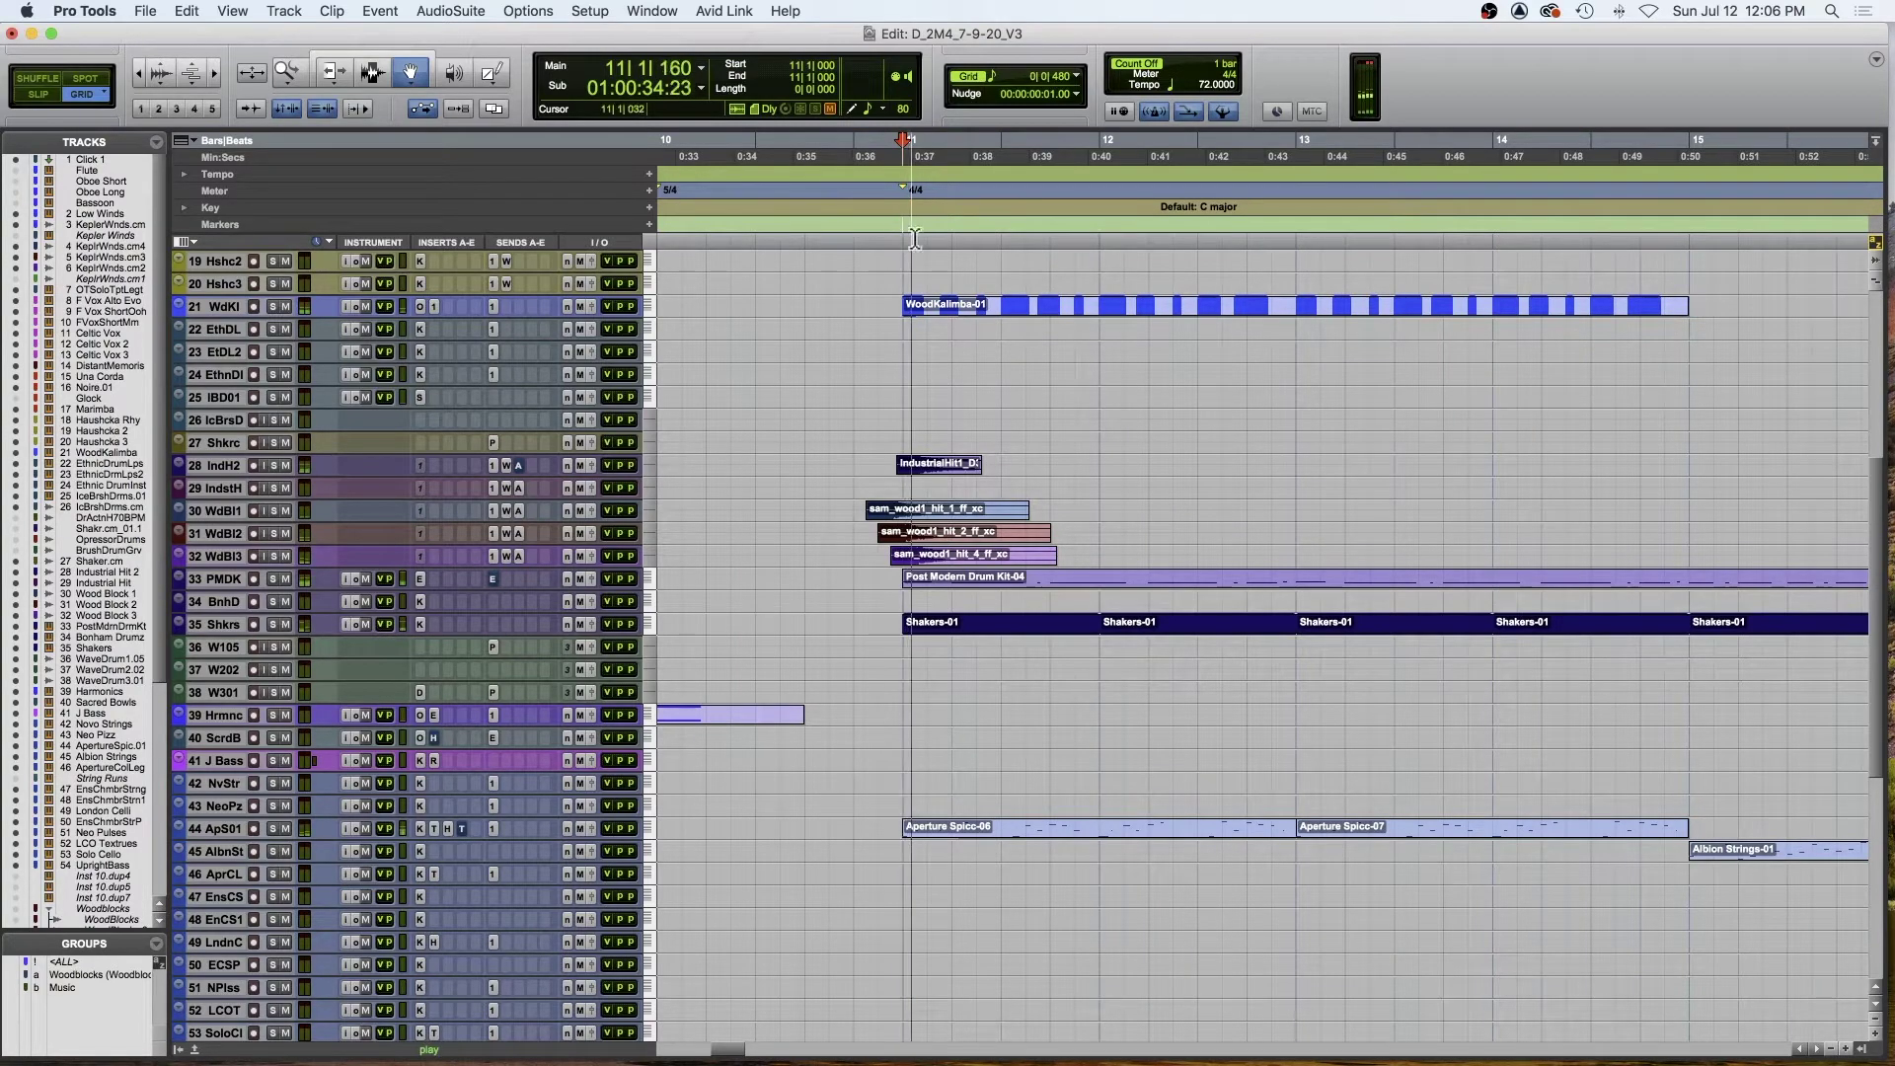
{"action": "key", "text": "space"}
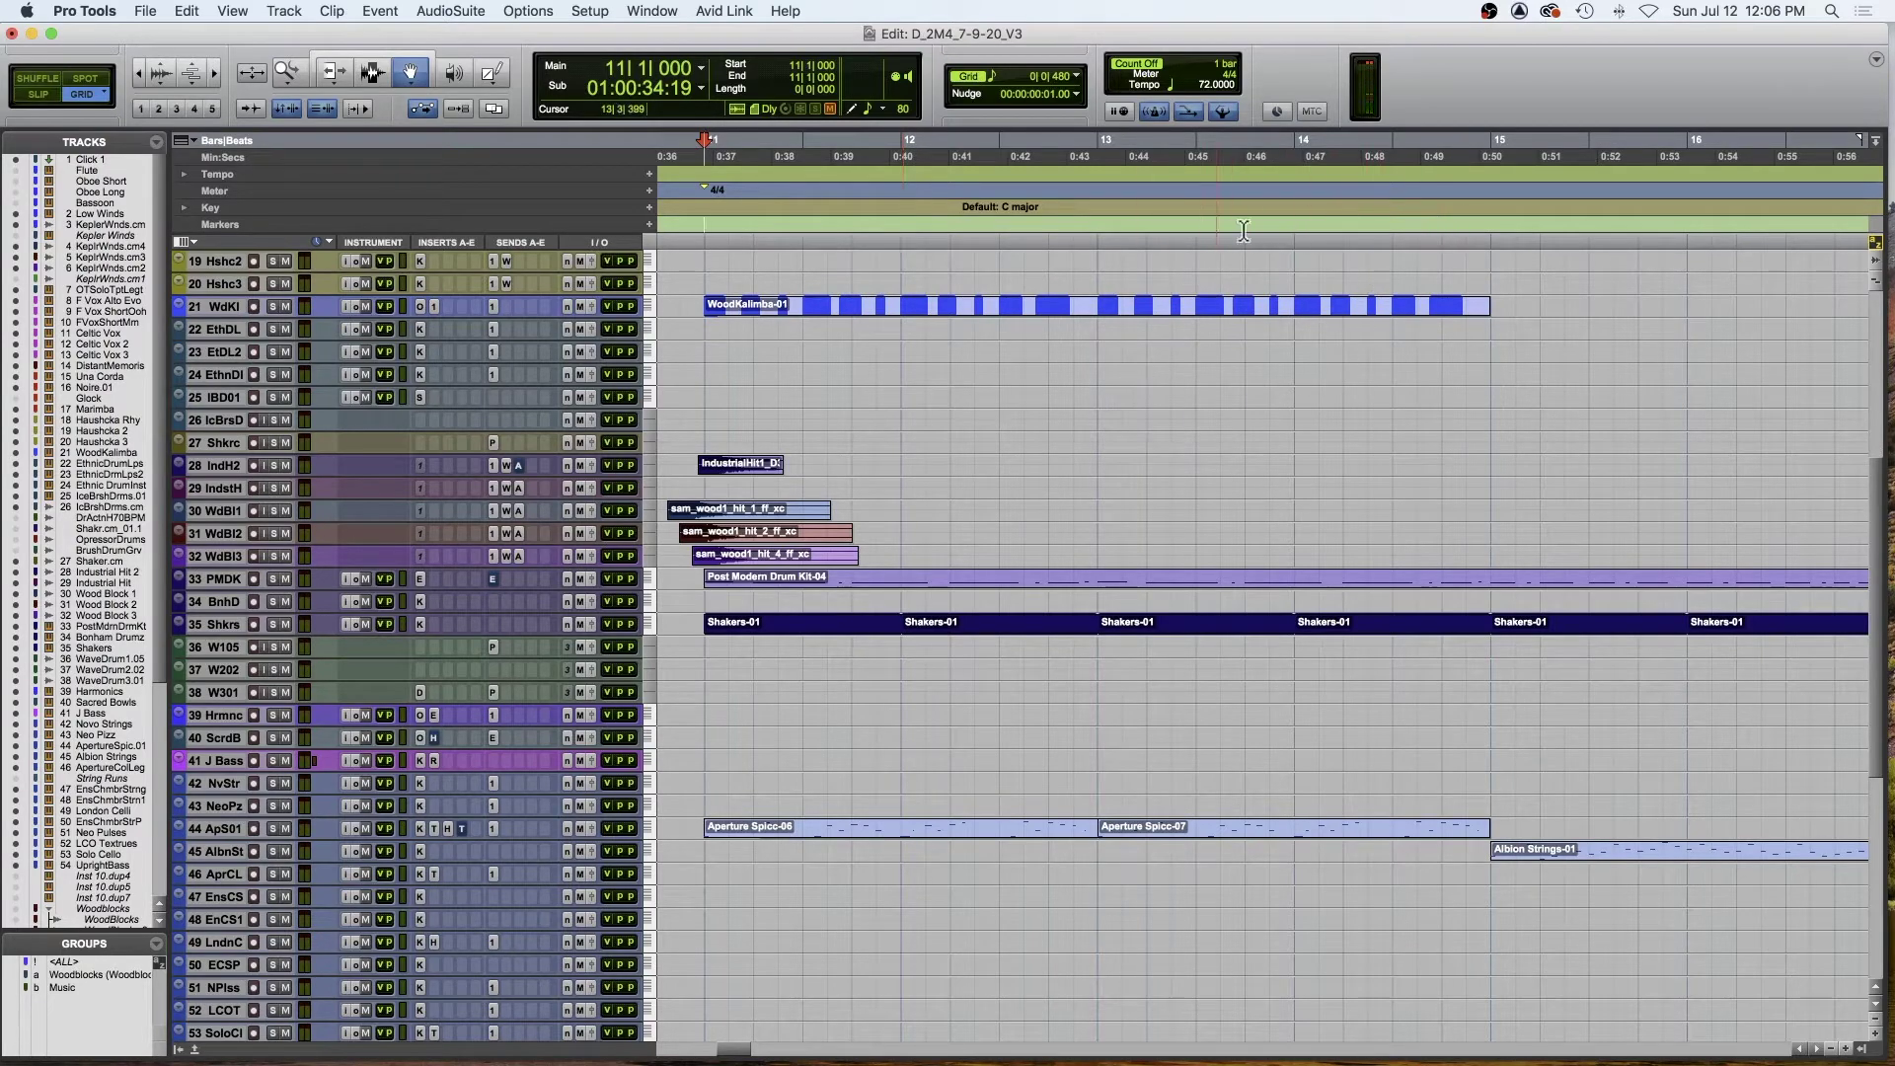
{"action": "left_click", "coordinate": [1286, 233]}
{"action": "key", "text": "space"}
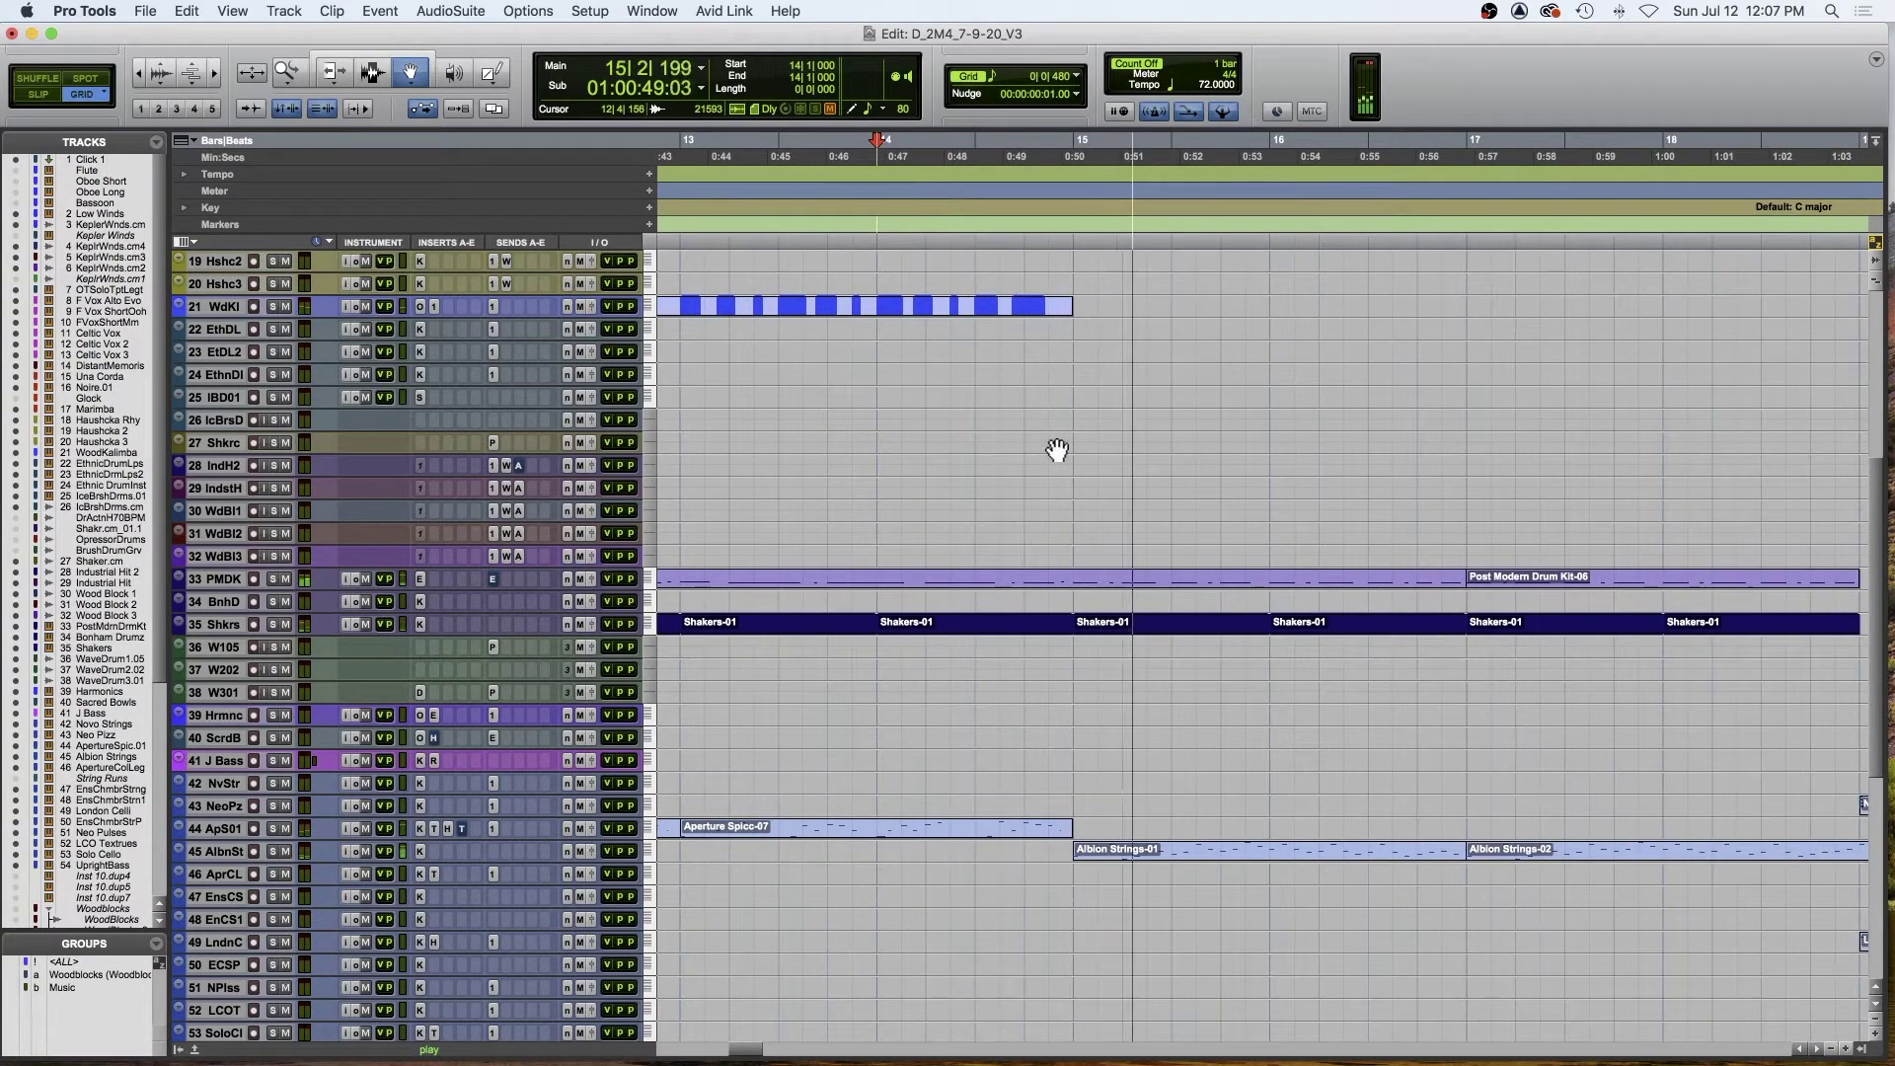
{"action": "key", "text": "space"}
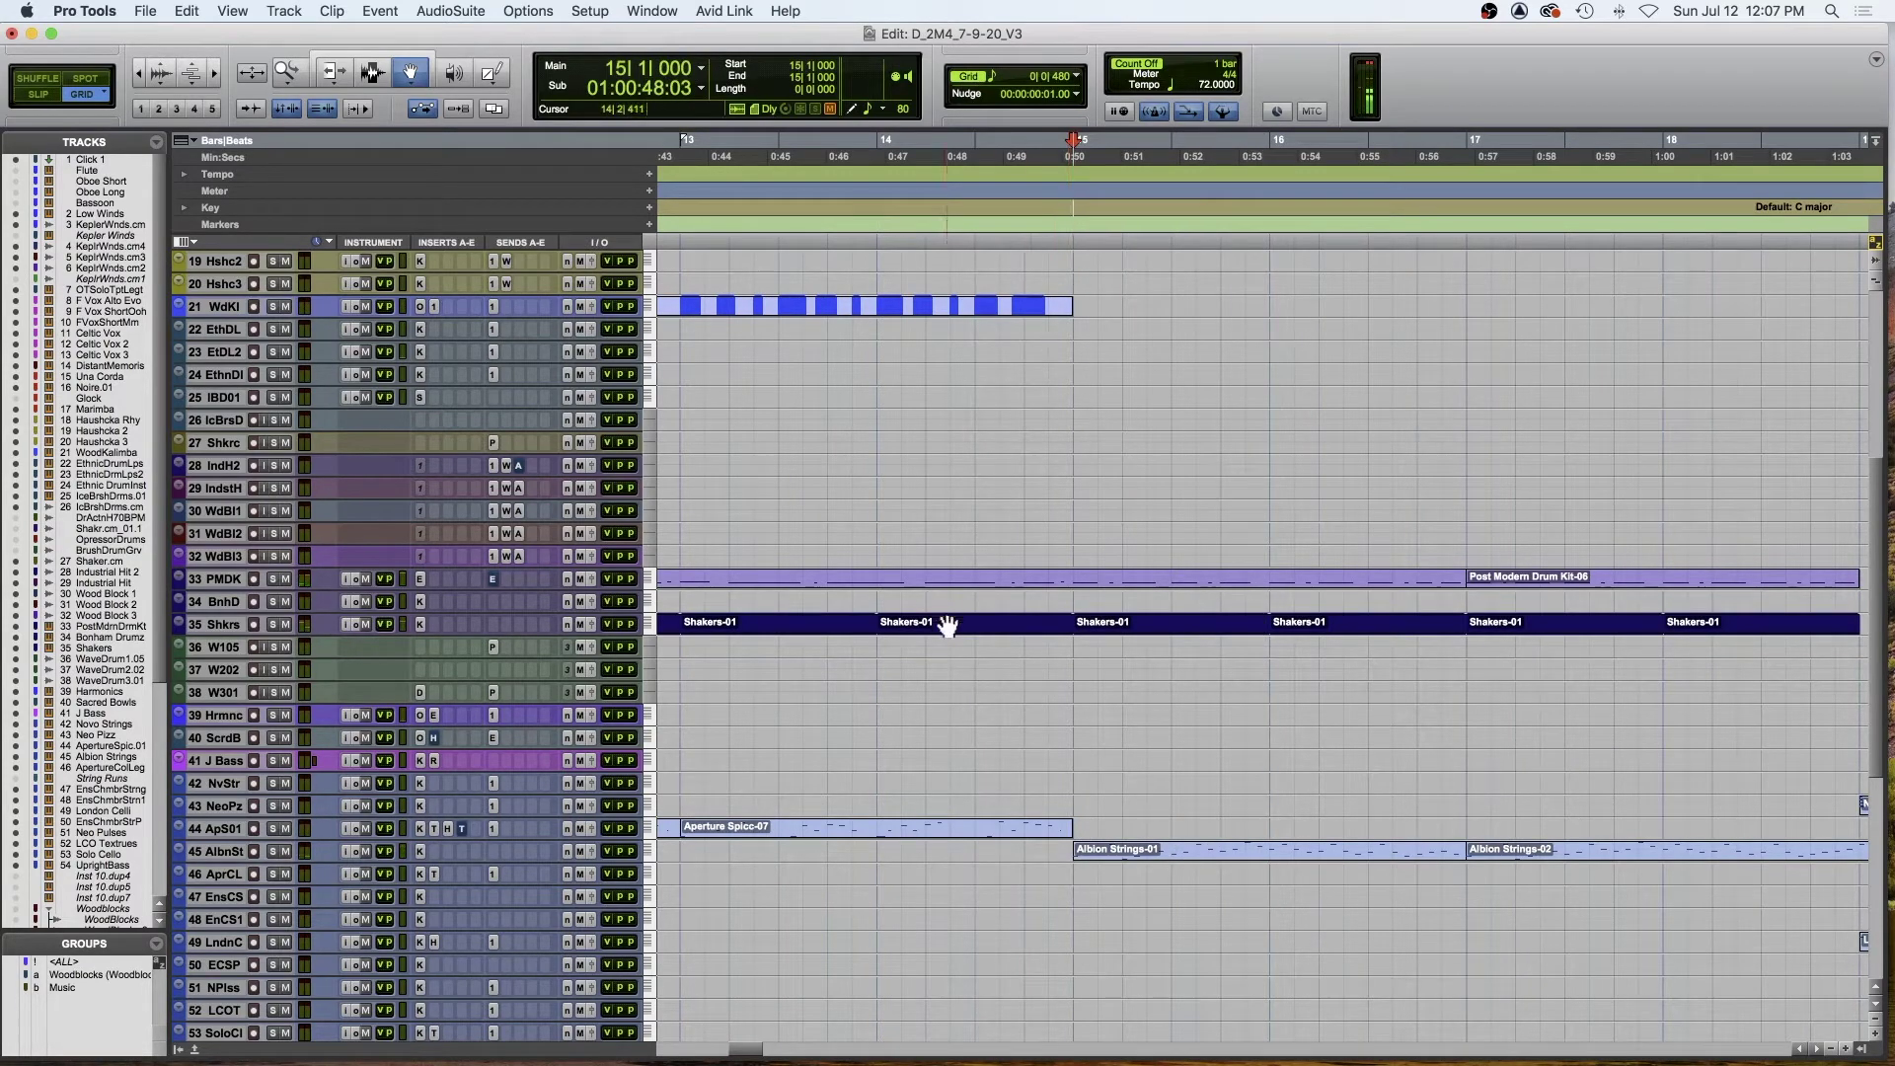
- Open the Albion Strings-01 clip at bar 15 in the notation editor and play it within the mix
{"action": "left_click", "coordinate": [1122, 864]}
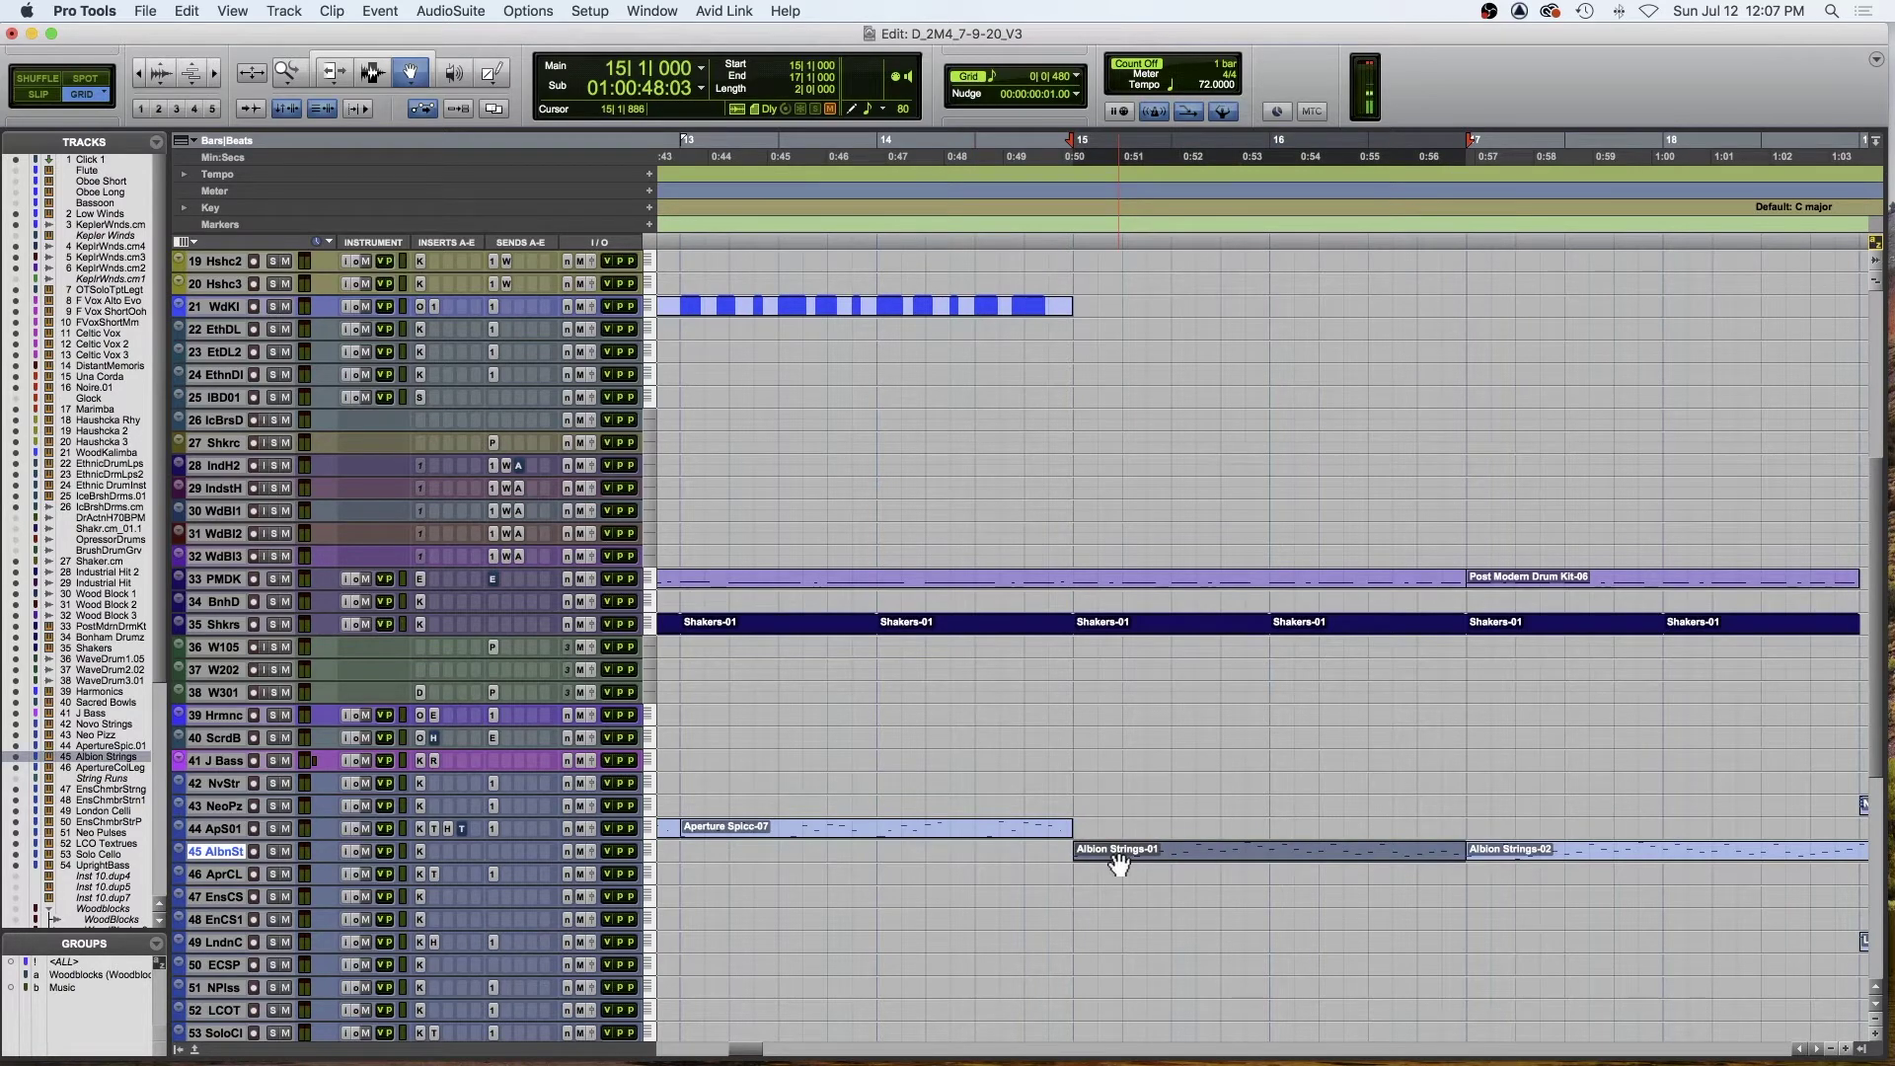
{"action": "double_click", "coordinate": [1180, 858]}
{"action": "key", "text": "space"}
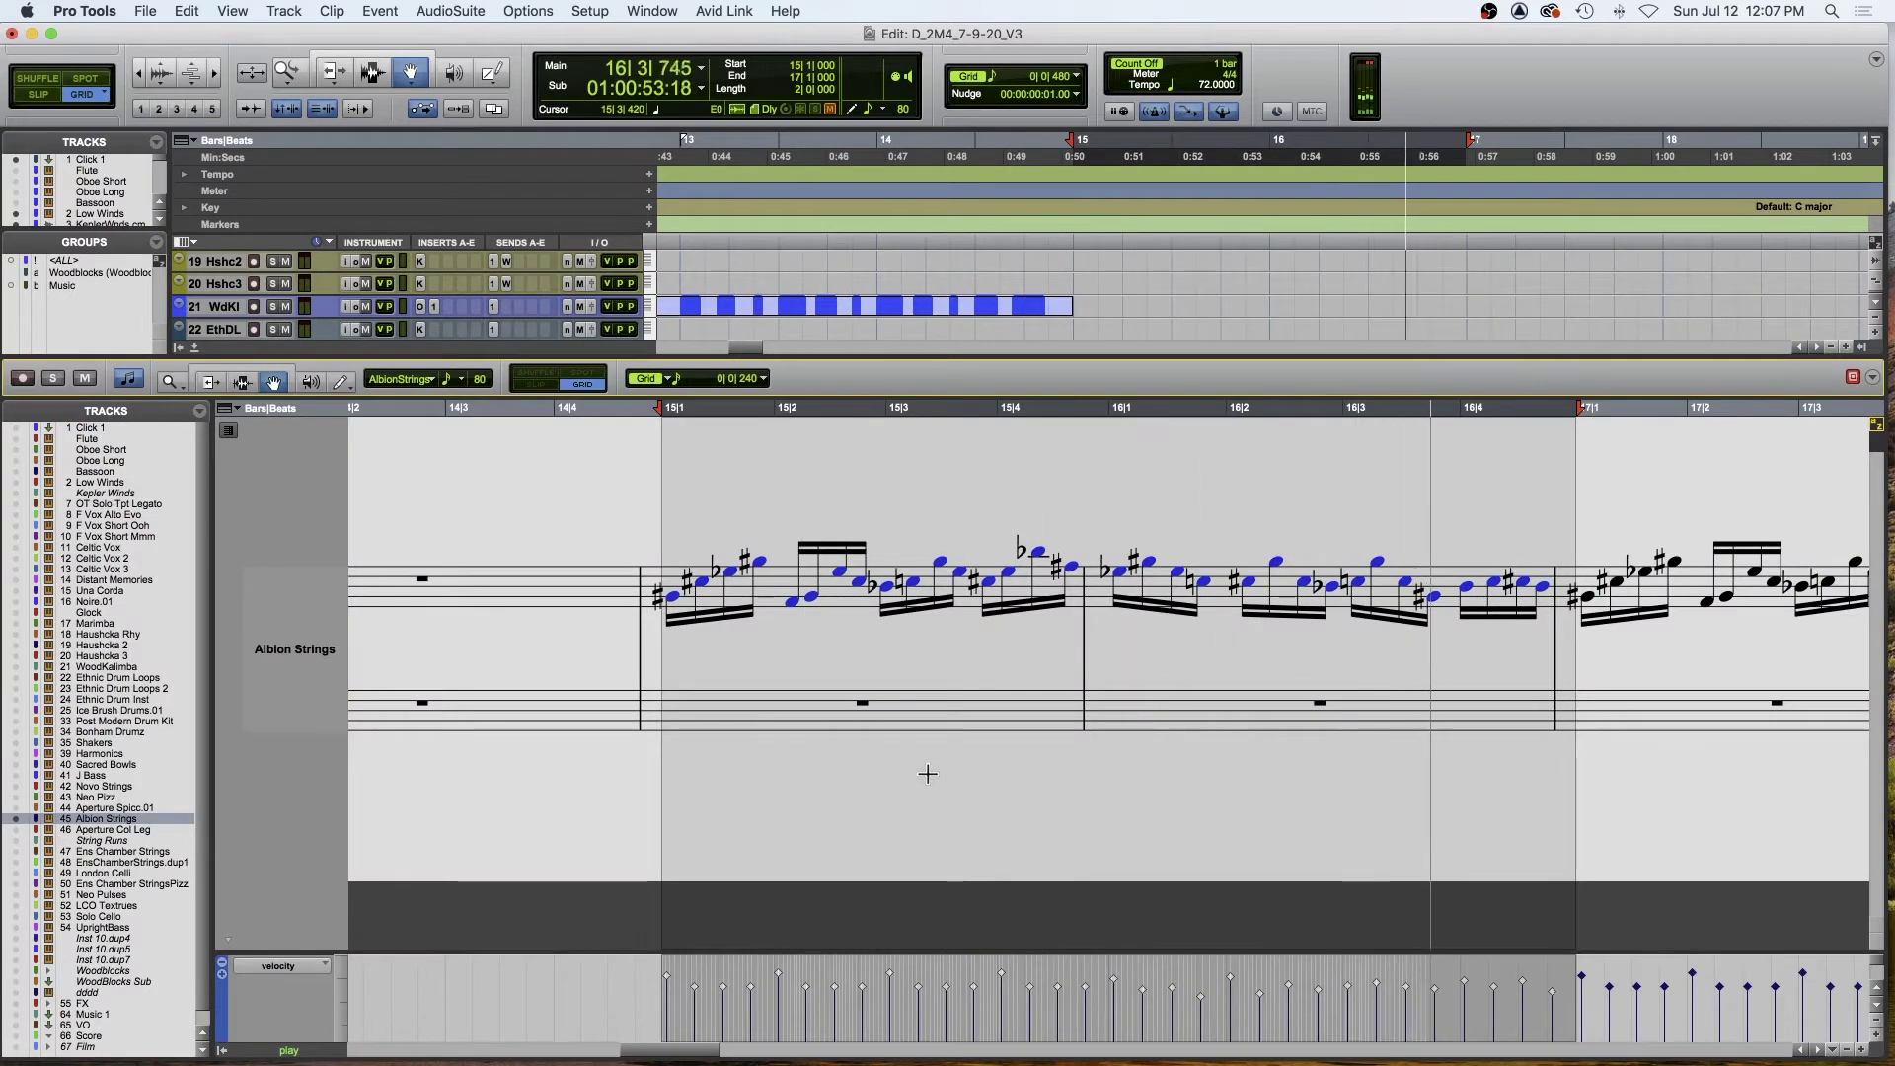
{"action": "key", "text": "space"}
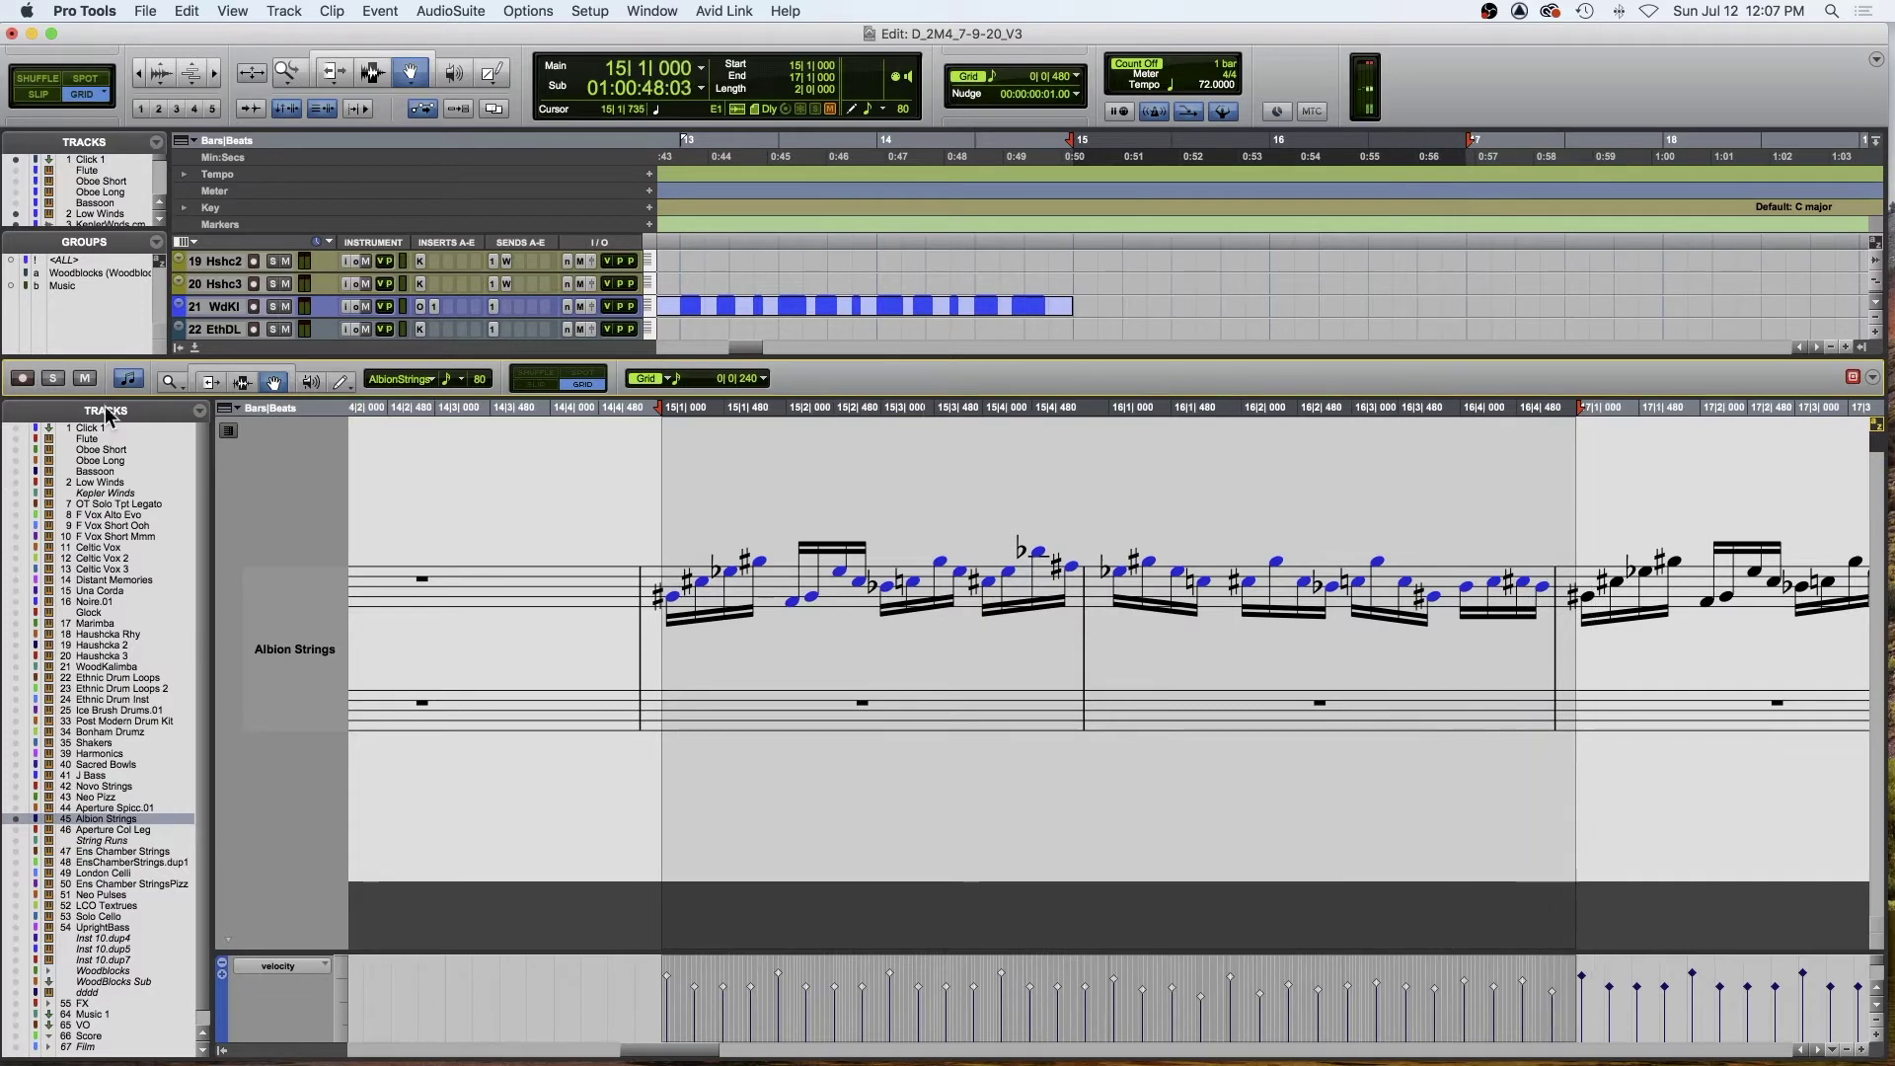
- Audition the Albion Strings track soloed from 14|4|818 while following its notation, and close the notation editor
{"action": "left_click", "coordinate": [636, 410]}
{"action": "key", "text": "space"}
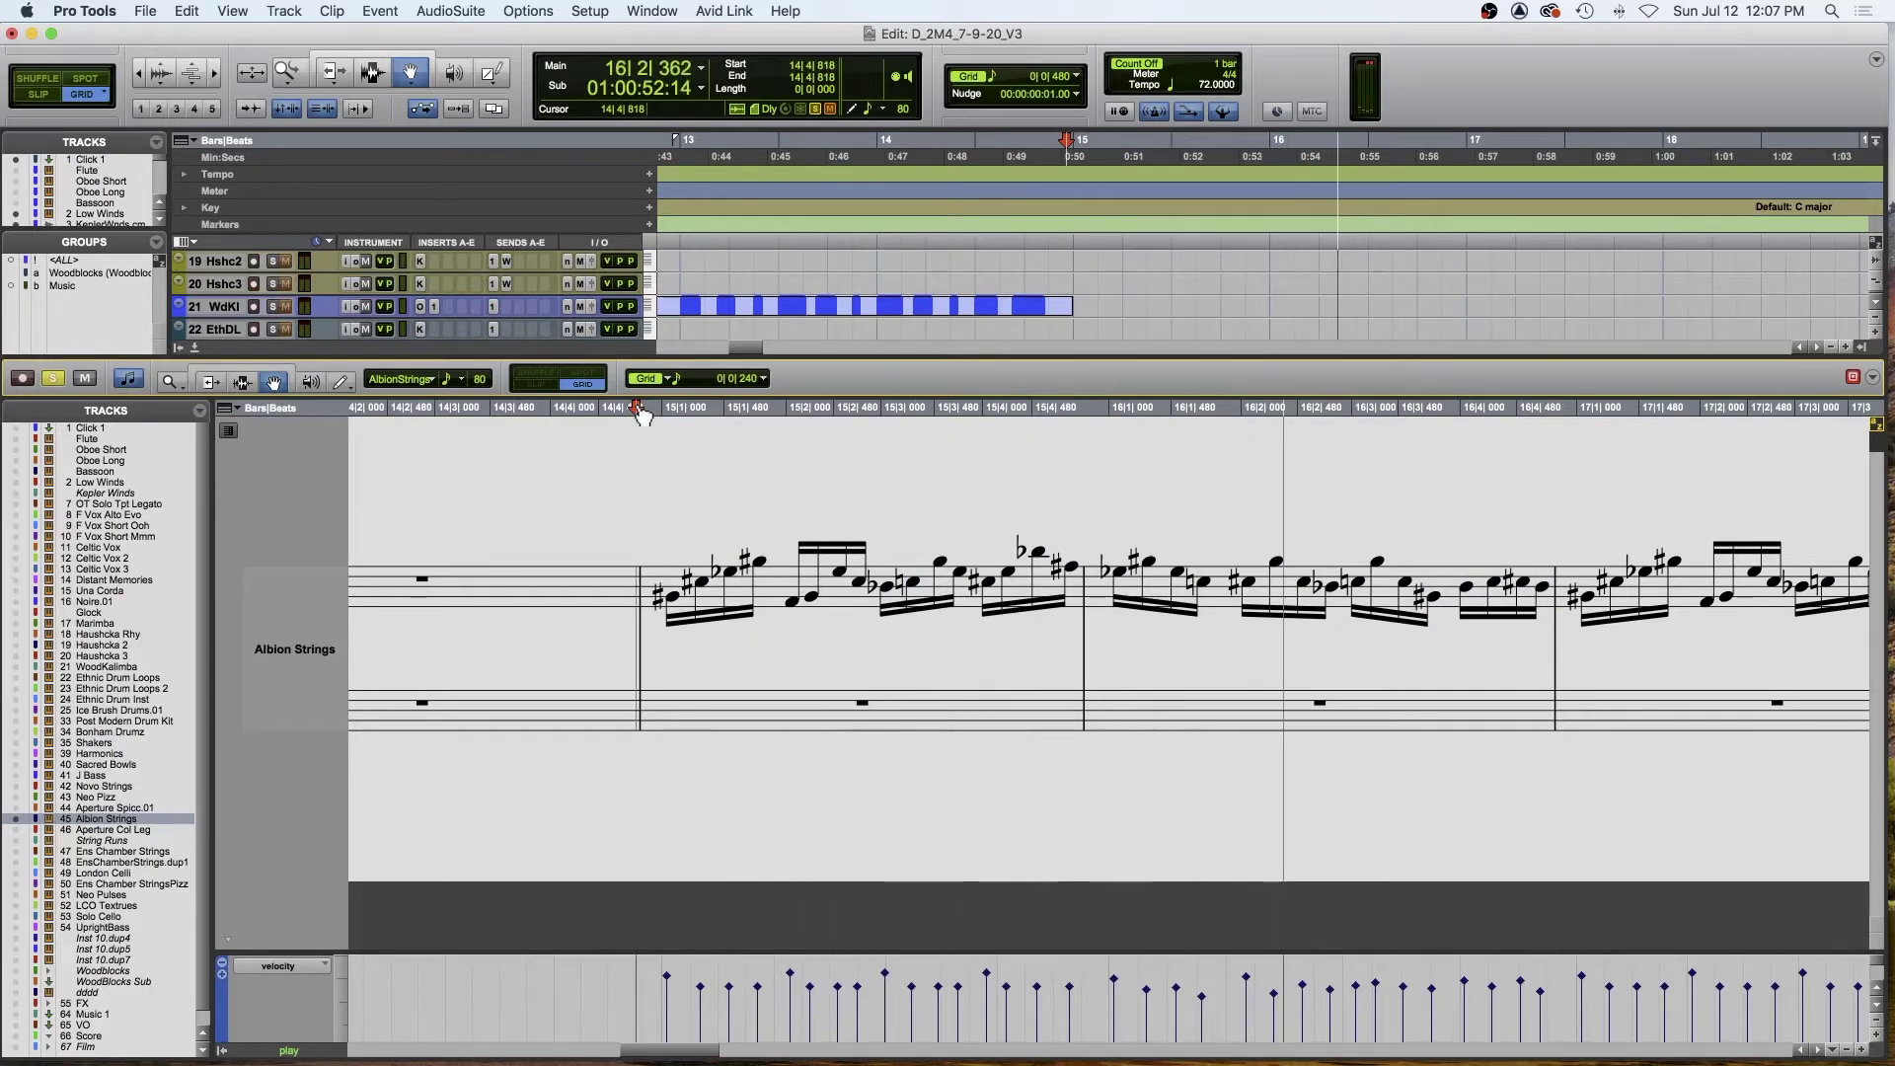
{"action": "scroll", "coordinate": [634, 410], "scroll_direction": "right", "scroll_amount": 1}
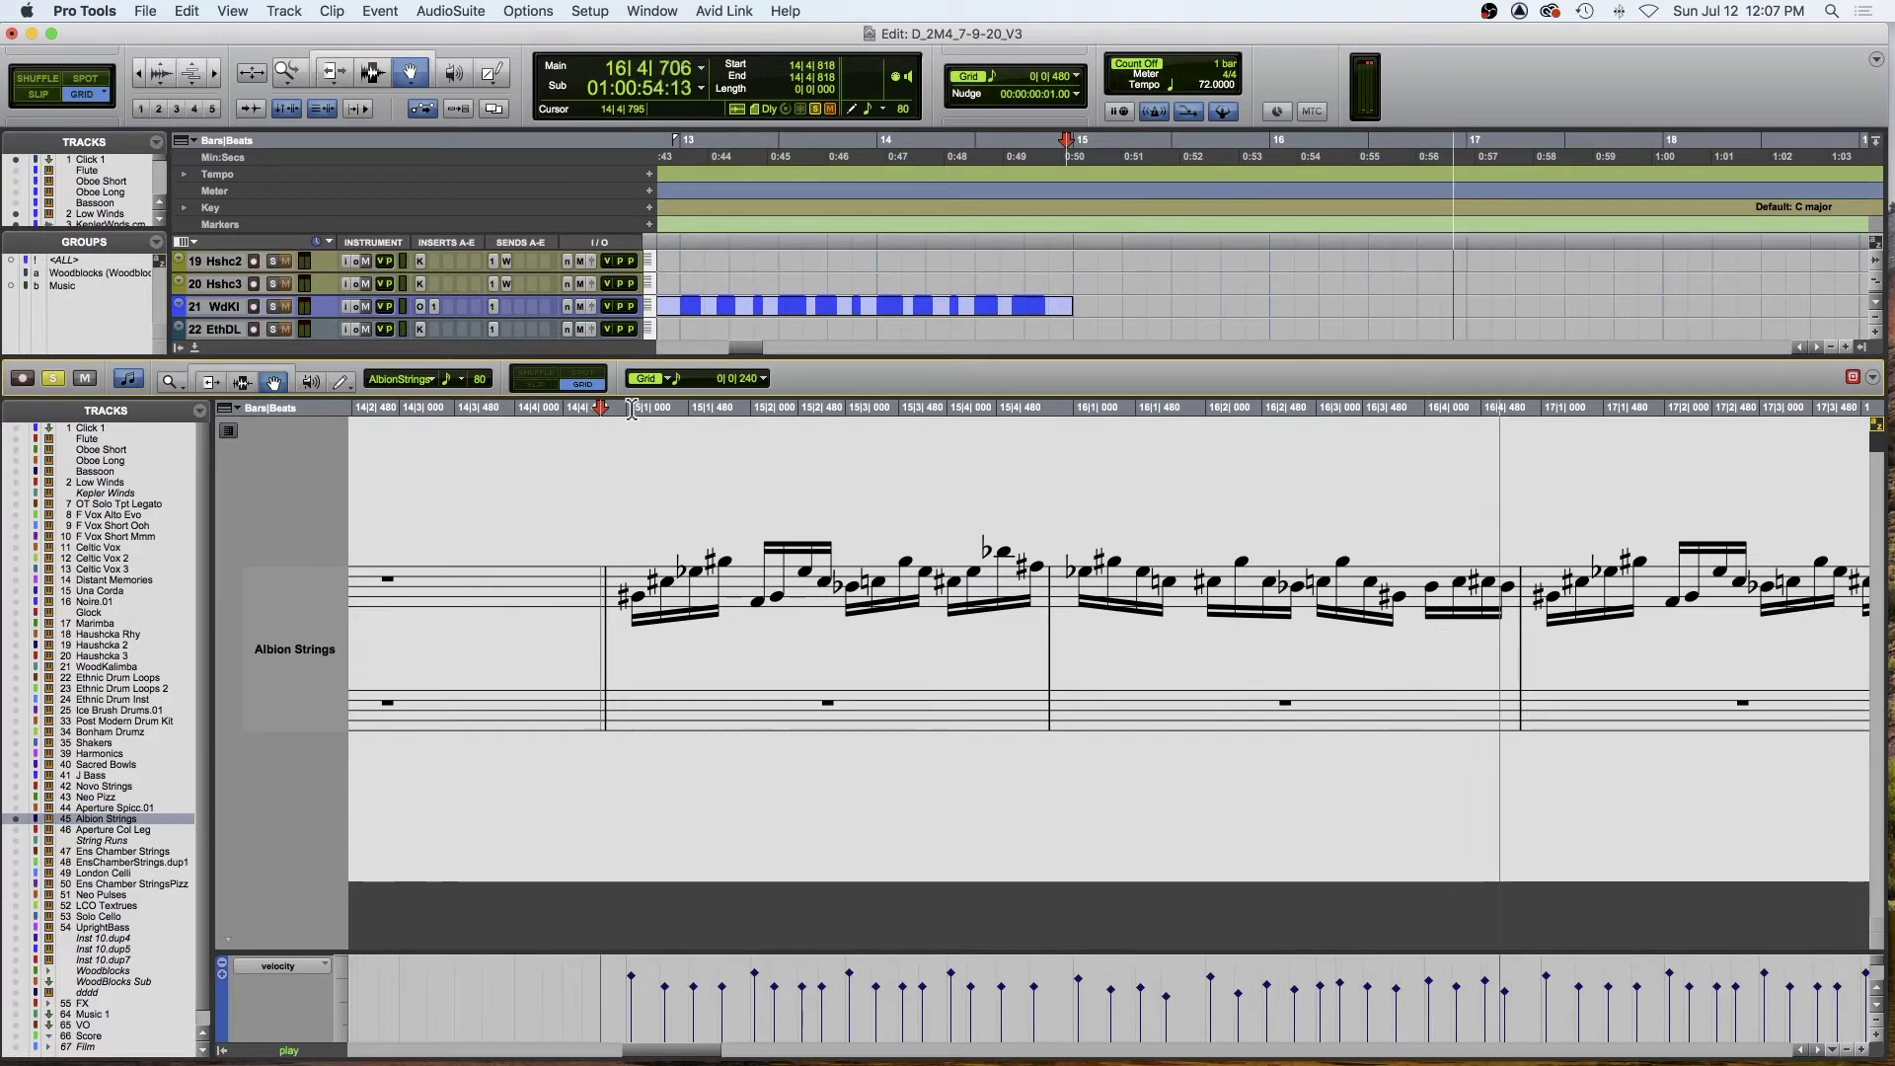
{"action": "key", "text": "space"}
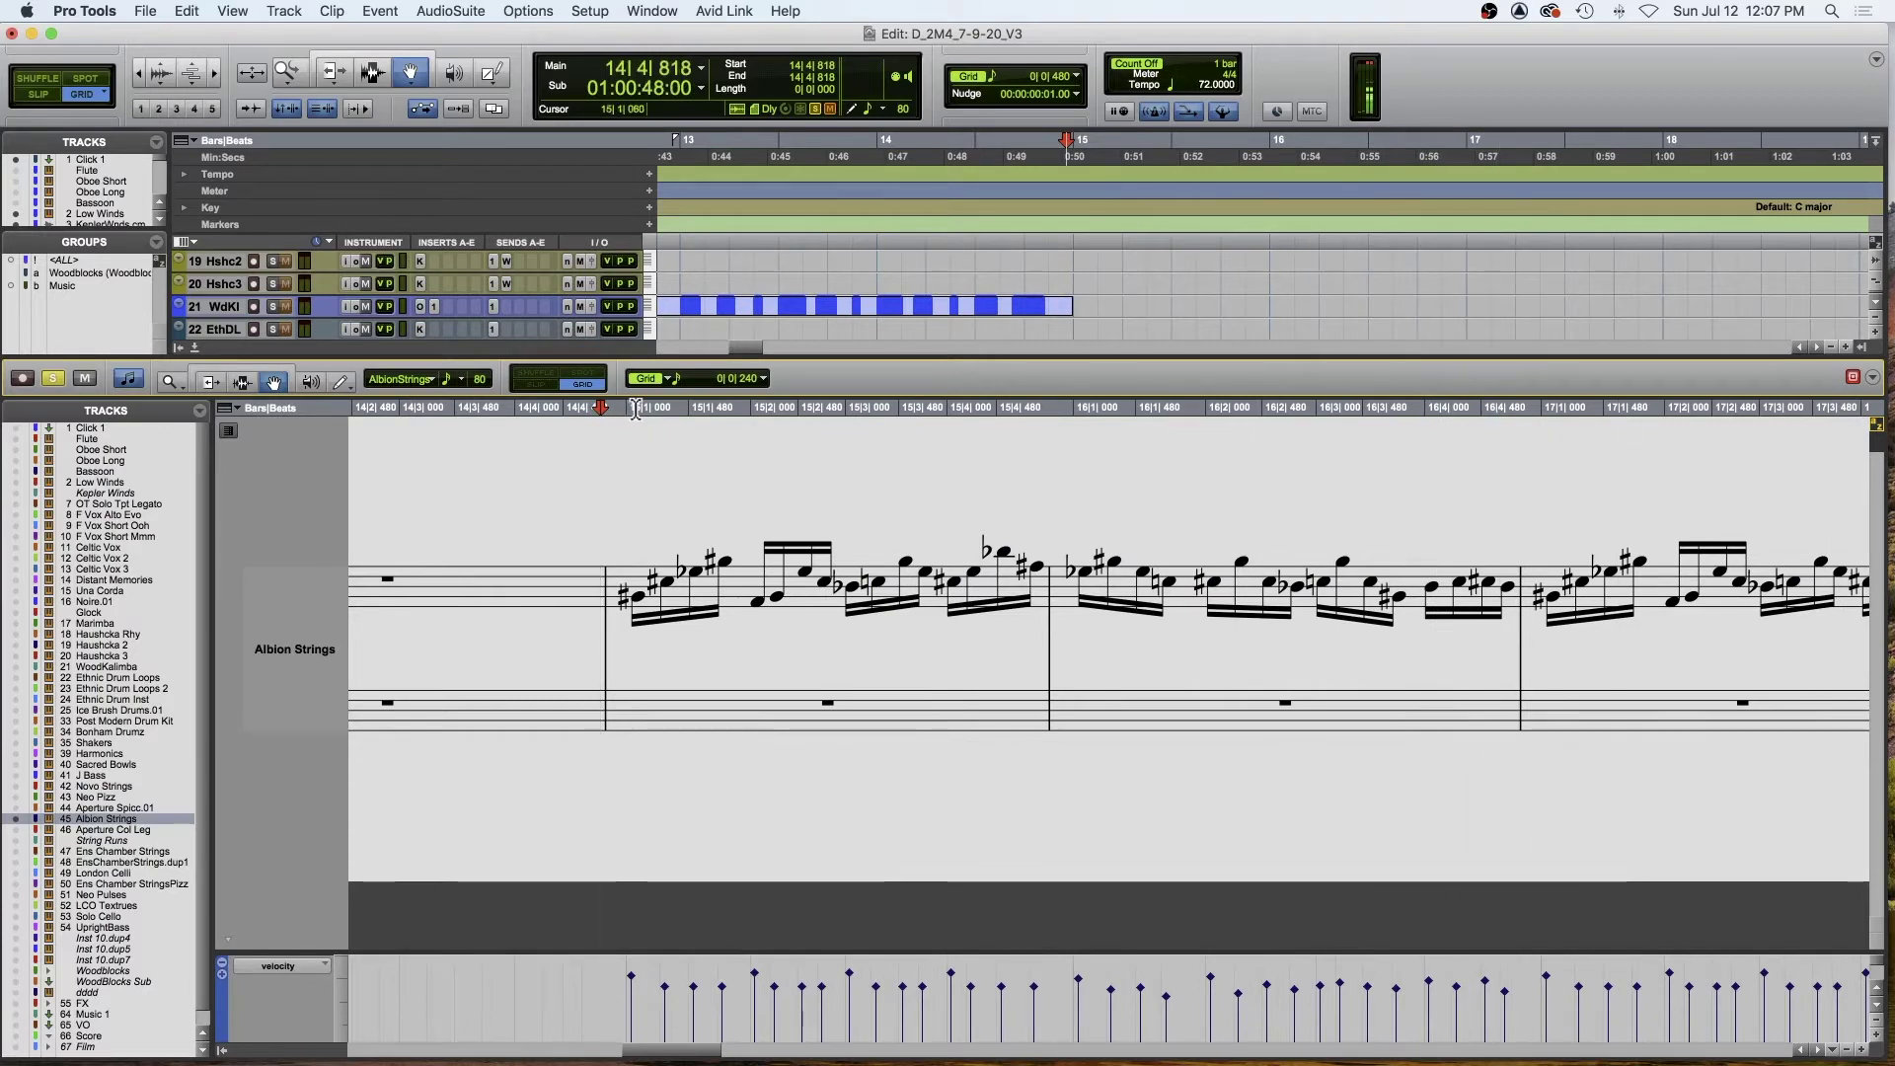
{"action": "key", "text": "space"}
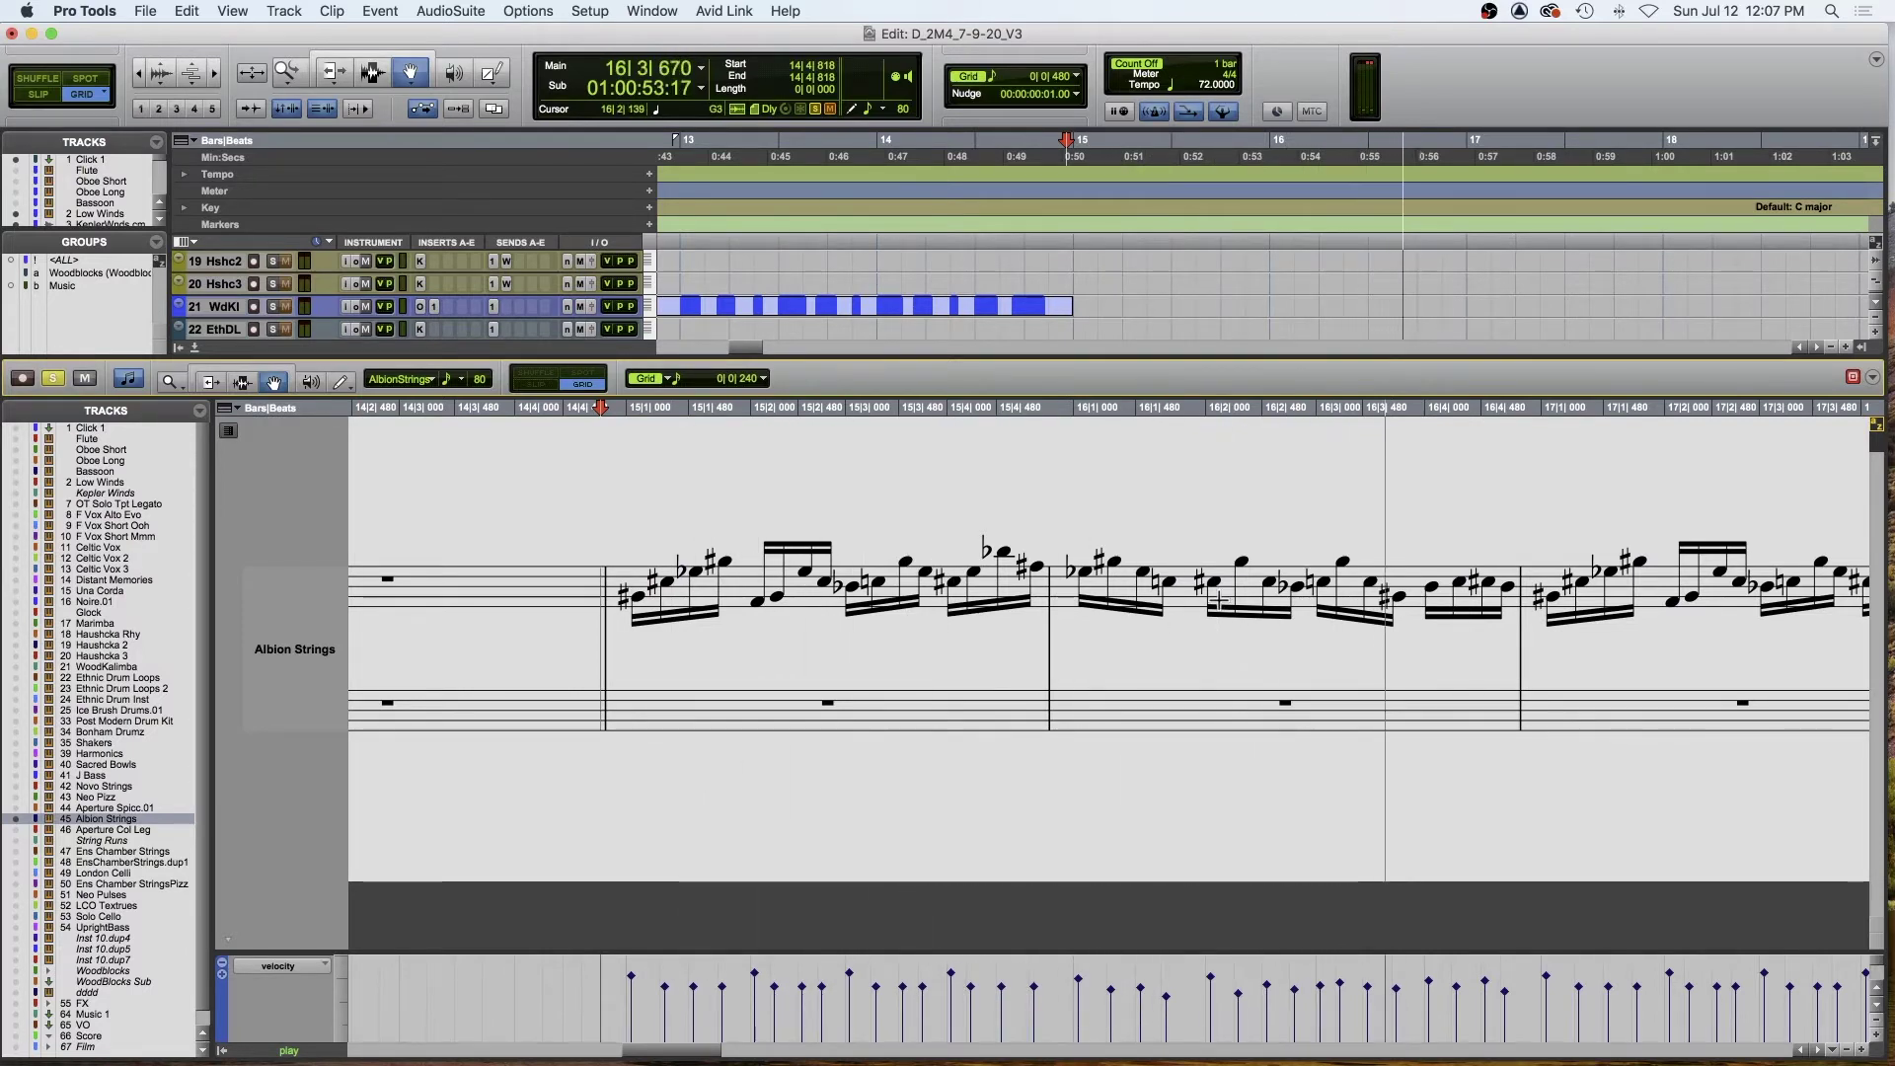
{"action": "key", "text": "space"}
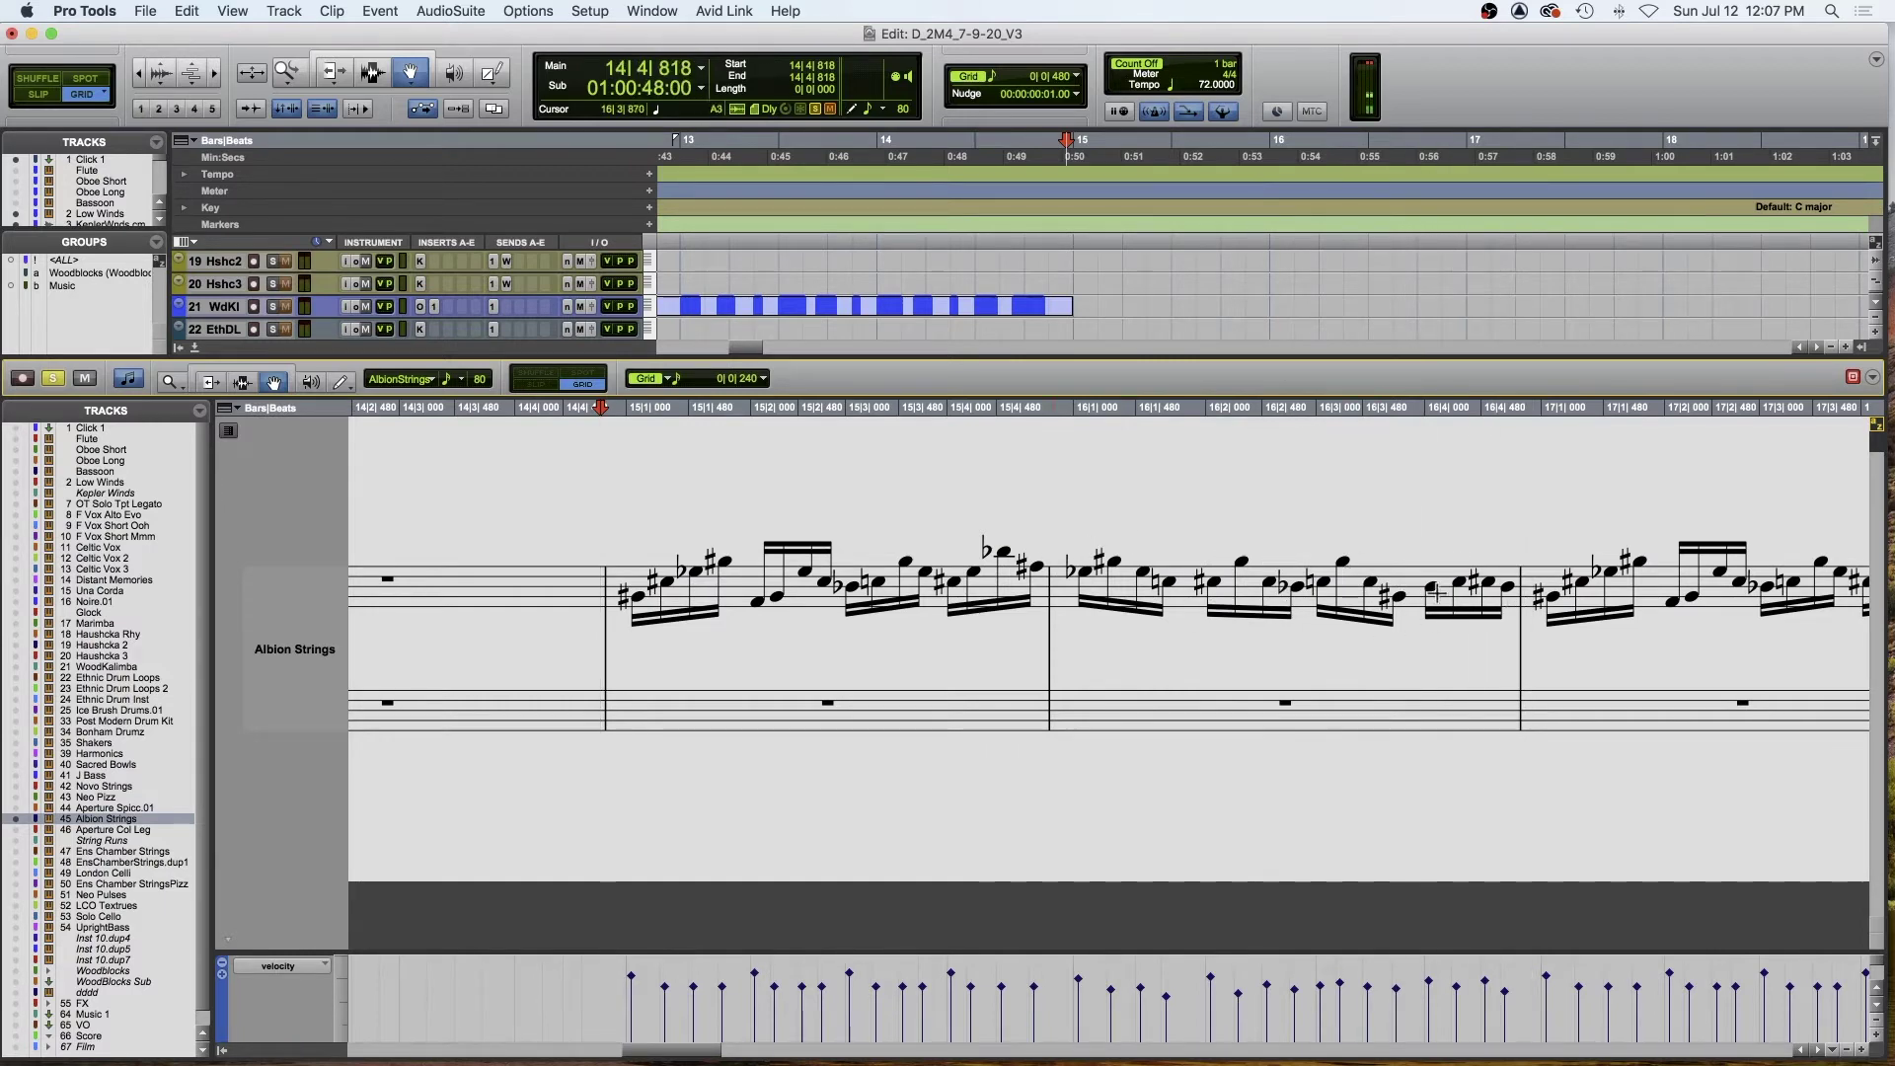
{"action": "left_click", "coordinate": [195, 348]}
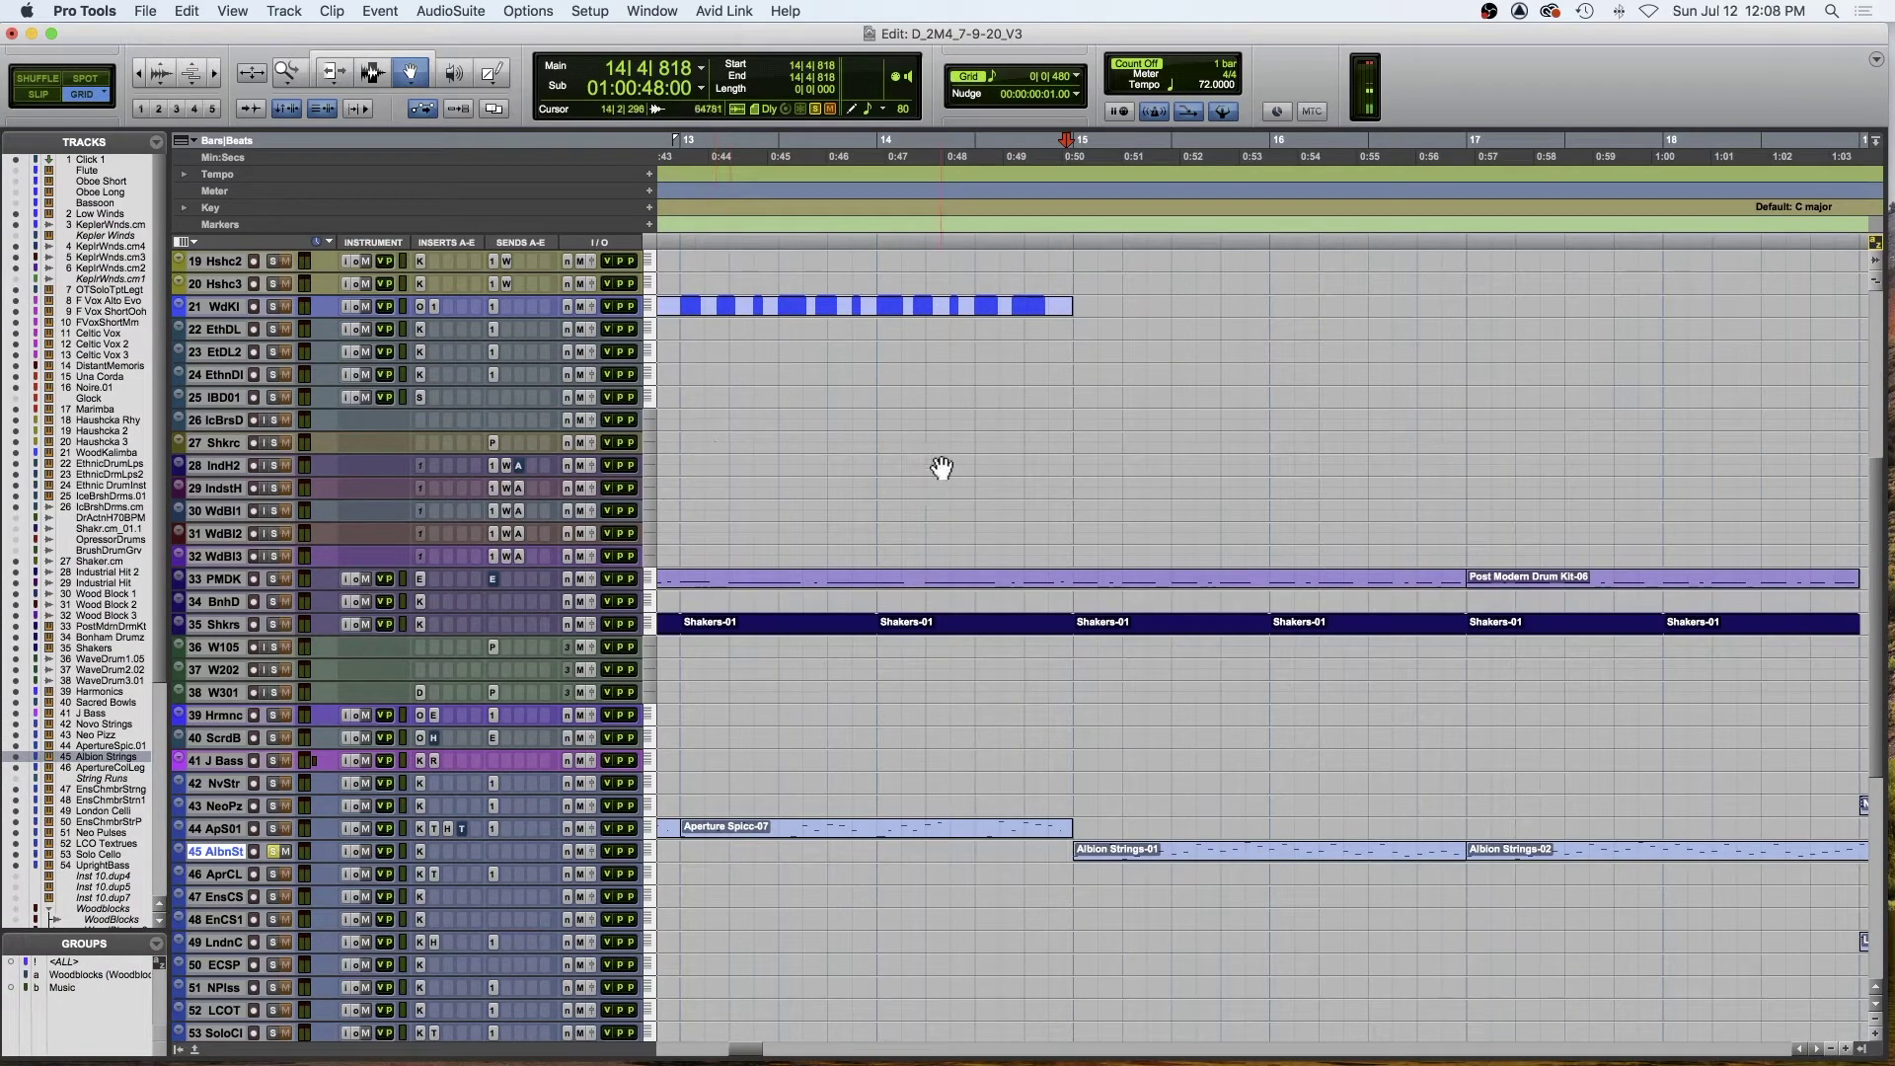
- Solo the Celtic Vox track and audition it from 15|1|000 with more of the timeline in view
{"action": "scroll", "coordinate": [942, 468], "scroll_direction": "up", "scroll_amount": 5}
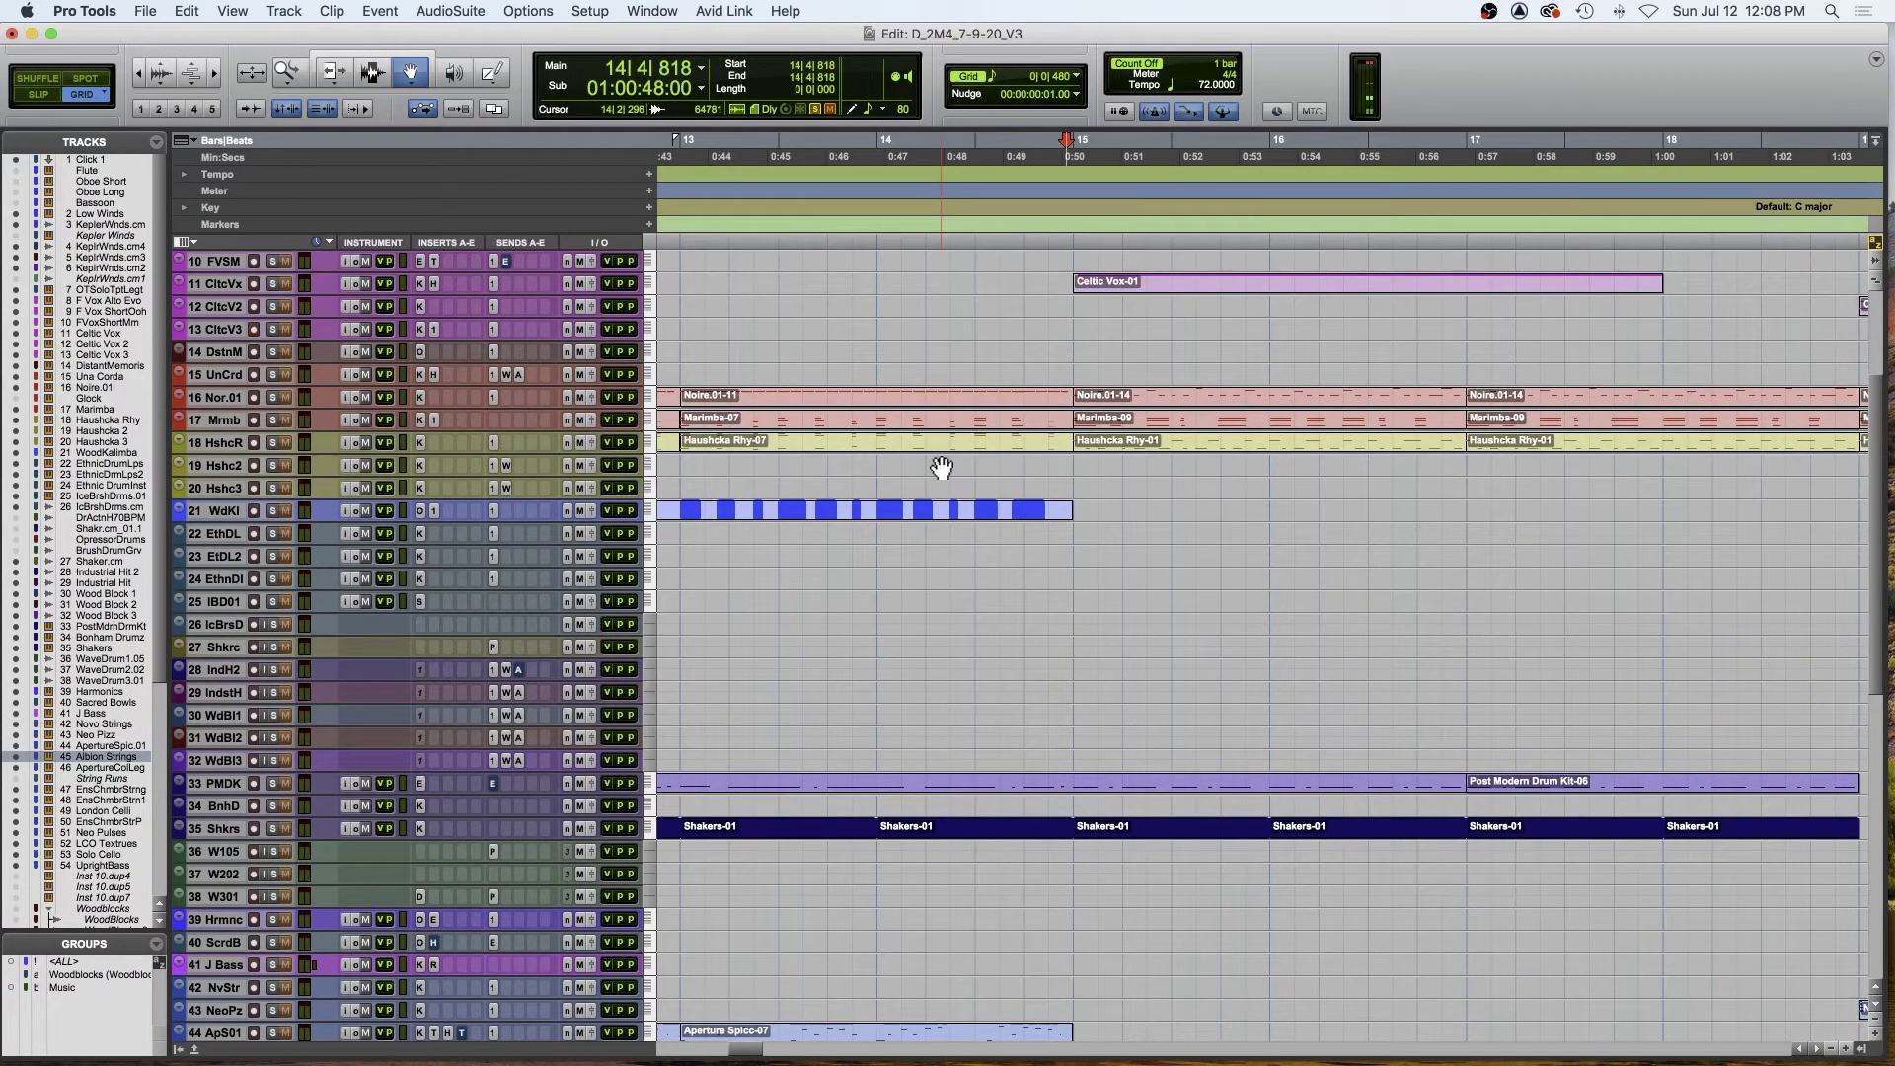
{"action": "scroll", "coordinate": [941, 468], "scroll_direction": "left", "scroll_amount": 2}
{"action": "scroll", "coordinate": [942, 468], "scroll_direction": "up", "scroll_amount": 1}
{"action": "key", "text": "space"}
{"action": "left_click", "coordinate": [274, 329]}
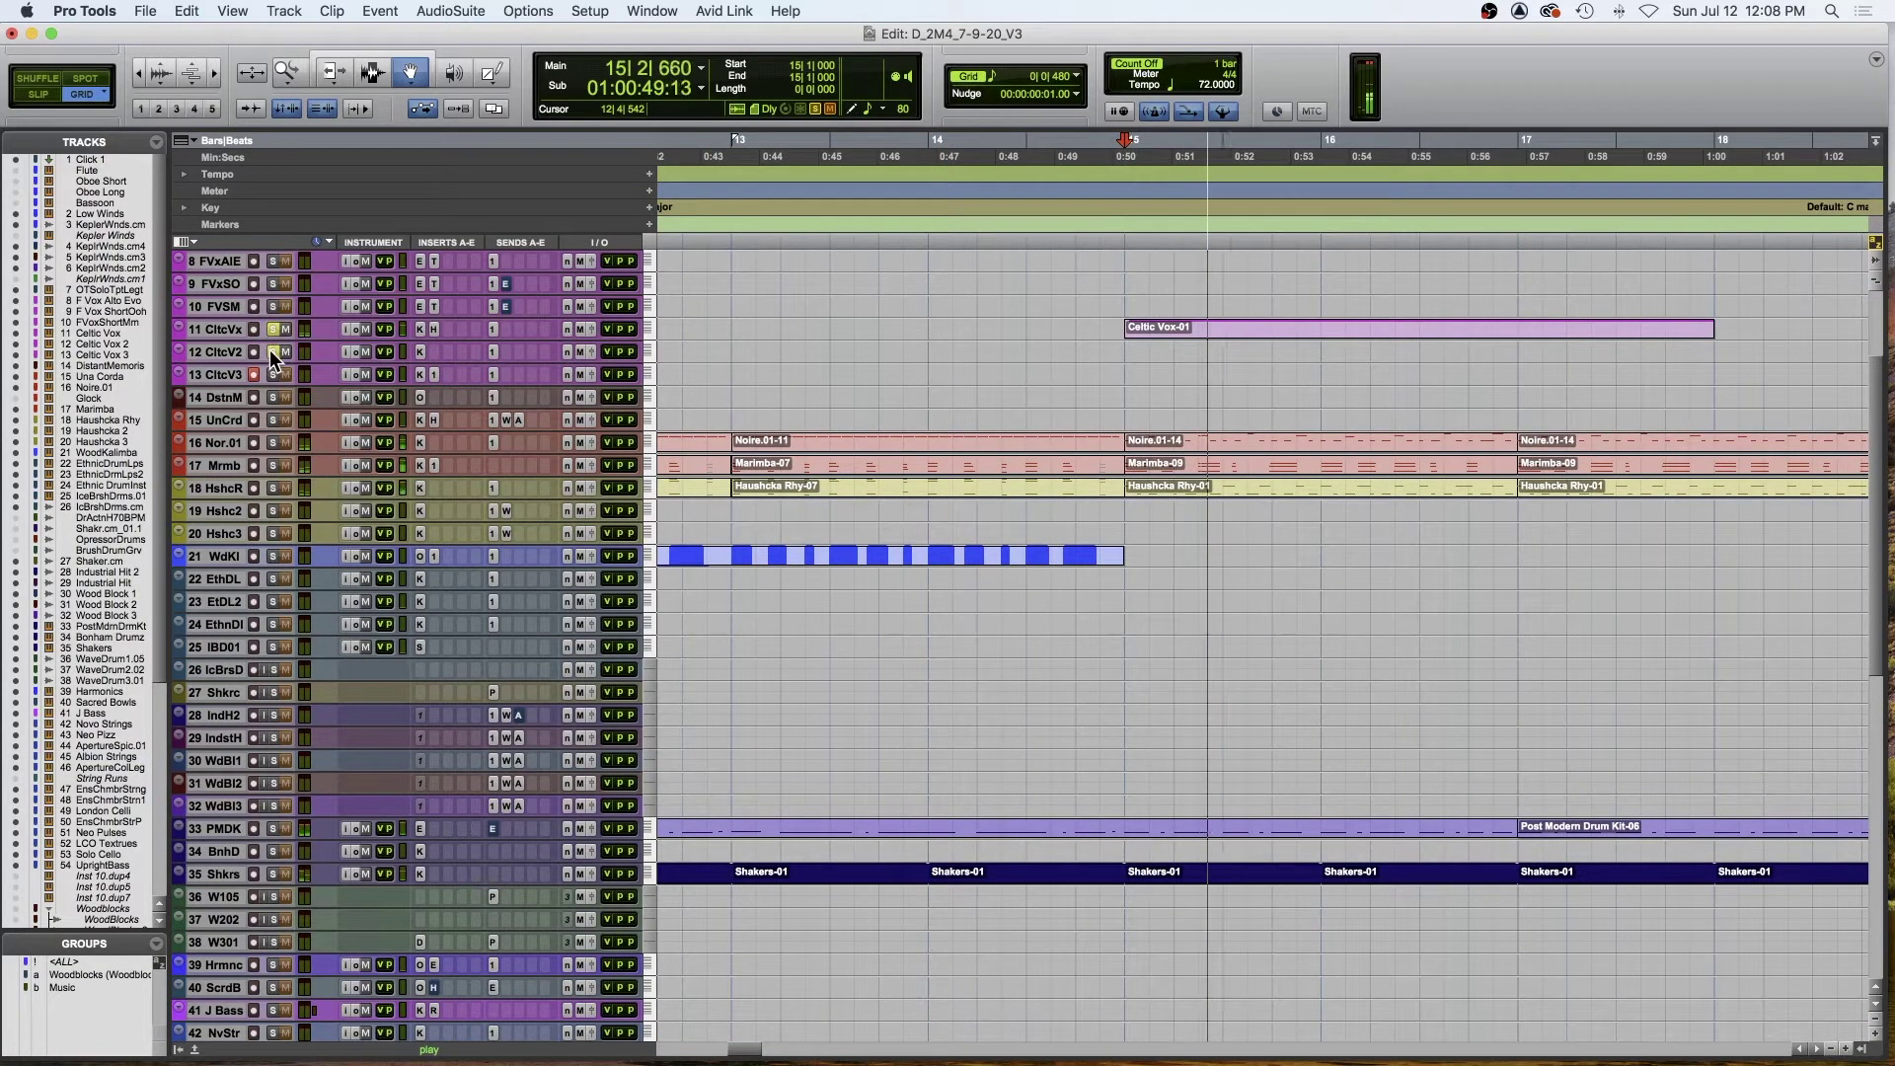
{"action": "key", "text": "super+bracketleft"}
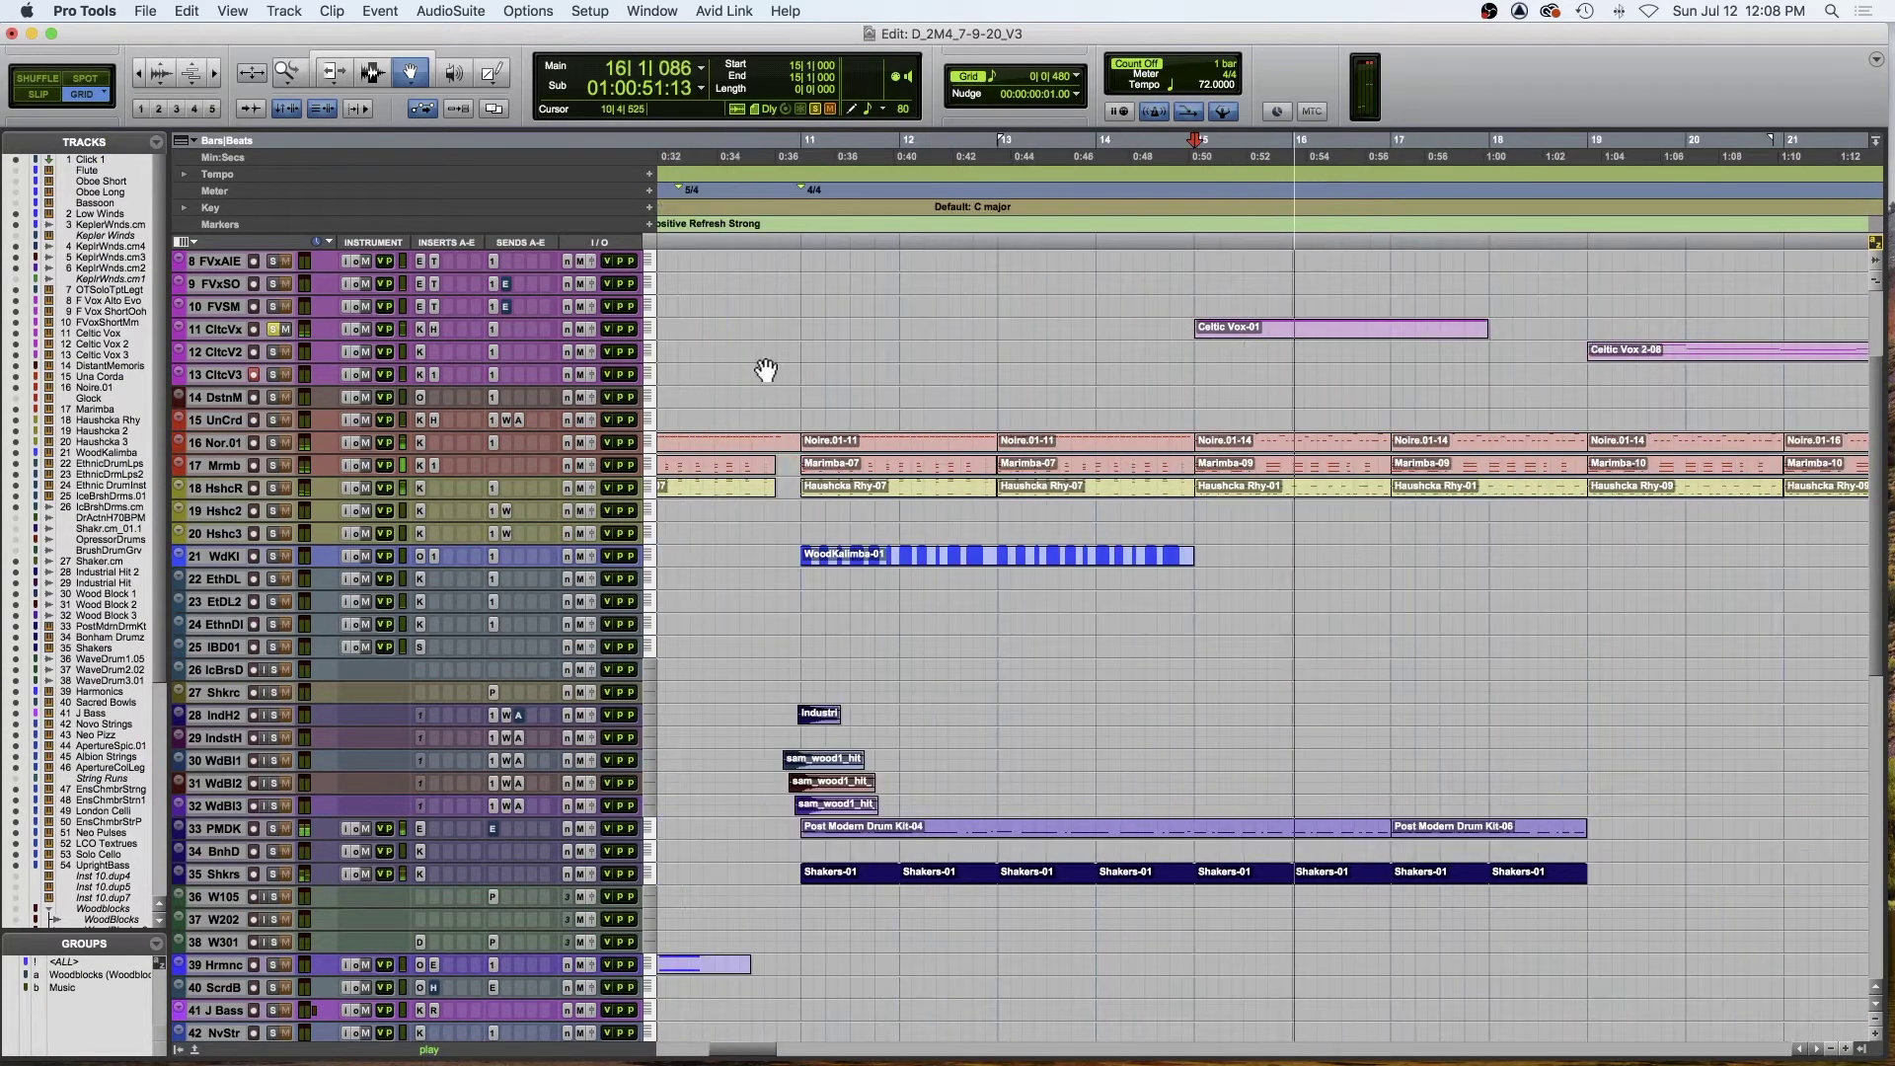
{"action": "key", "text": "space"}
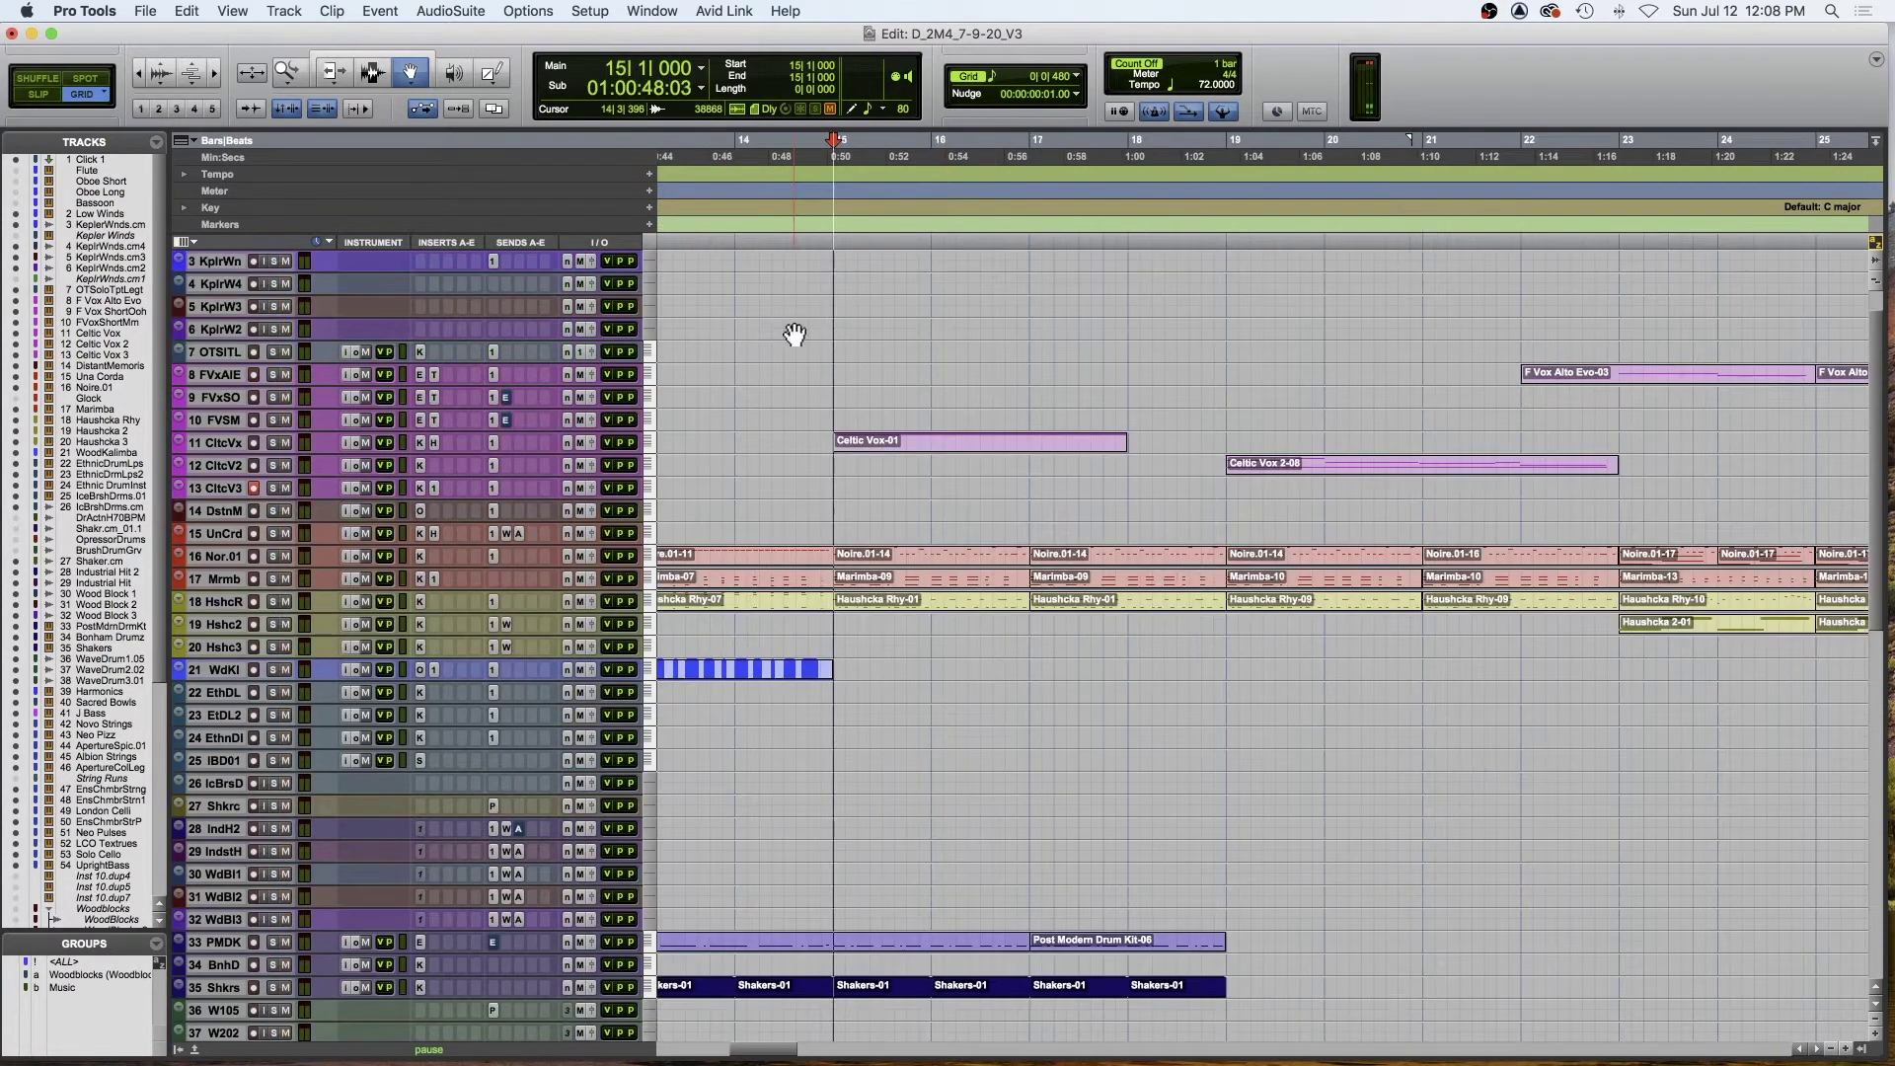
- Play the full mix from 15|1|000 into bar 19, following the clips, and reposition playback at 17|1|000
{"action": "key", "text": "space"}
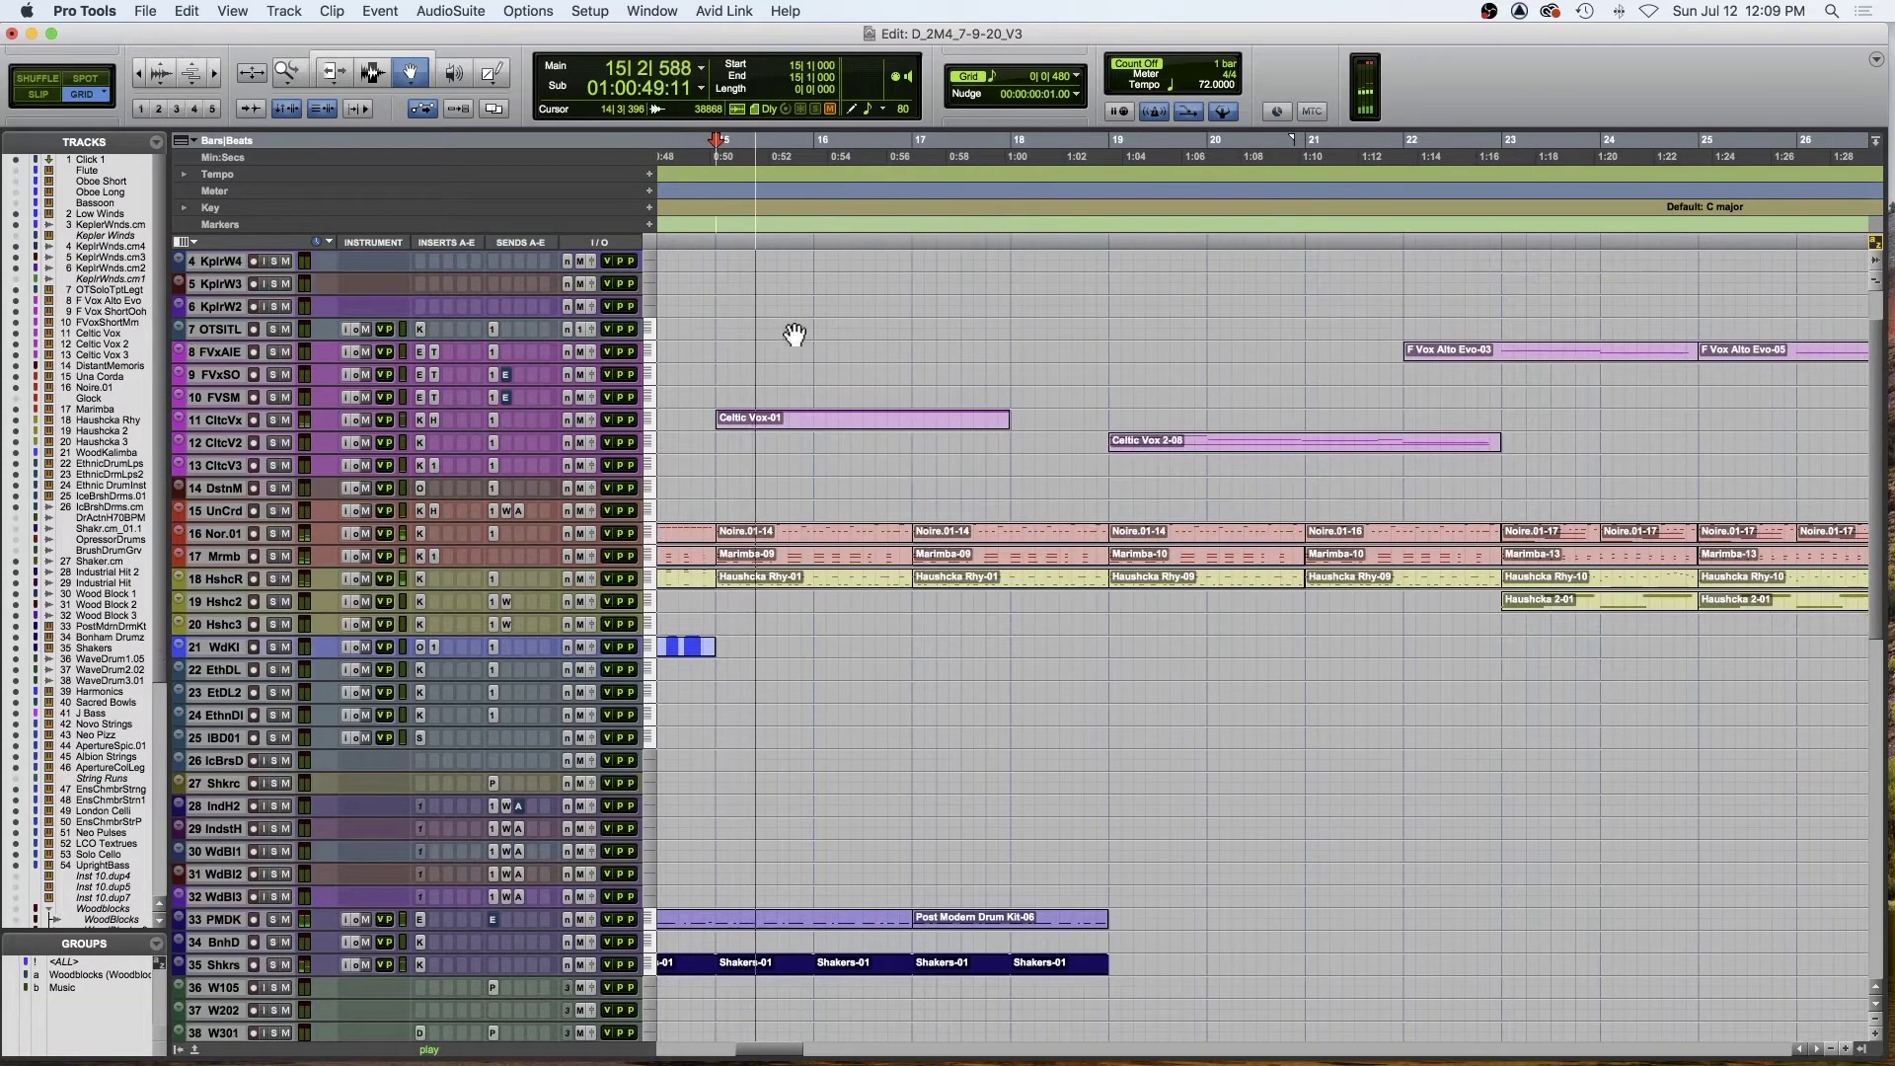
{"action": "scroll", "coordinate": [795, 335], "scroll_direction": "down", "scroll_amount": 1}
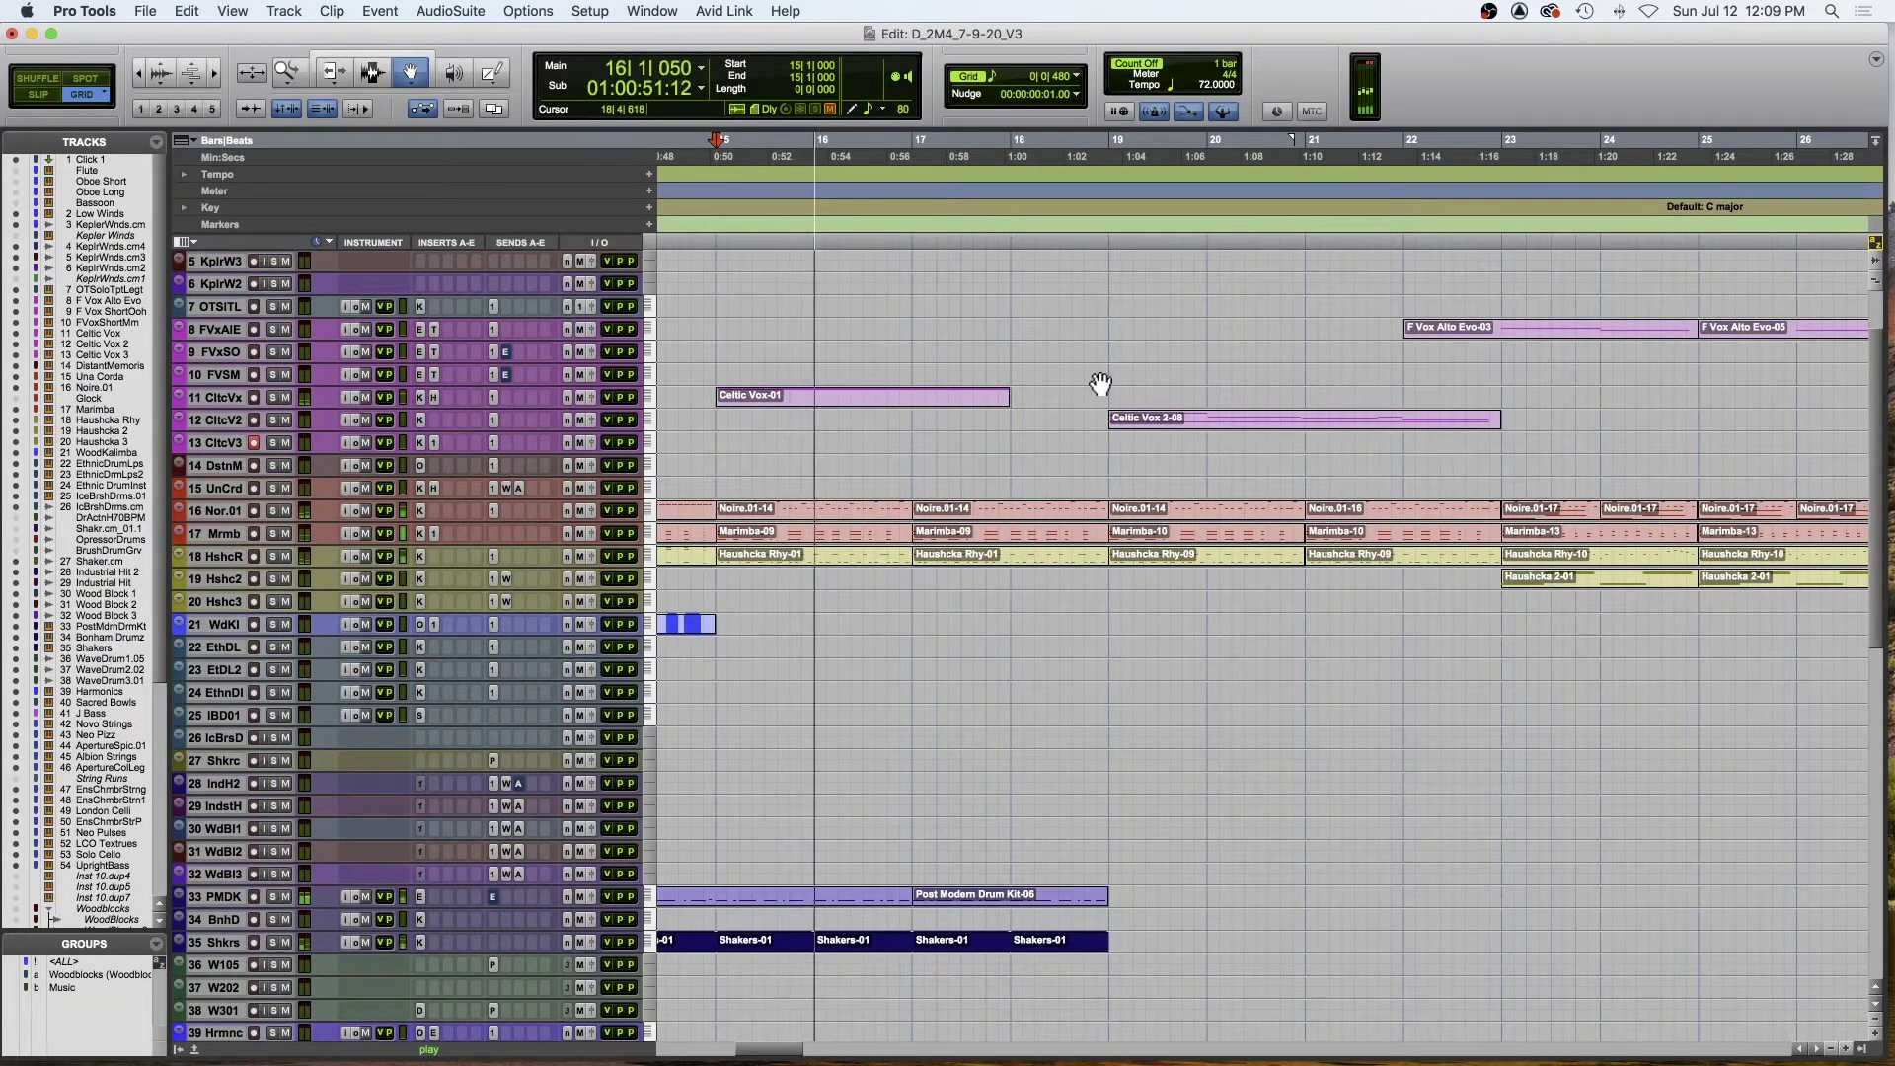
{"action": "key", "text": "super+bracketleft"}
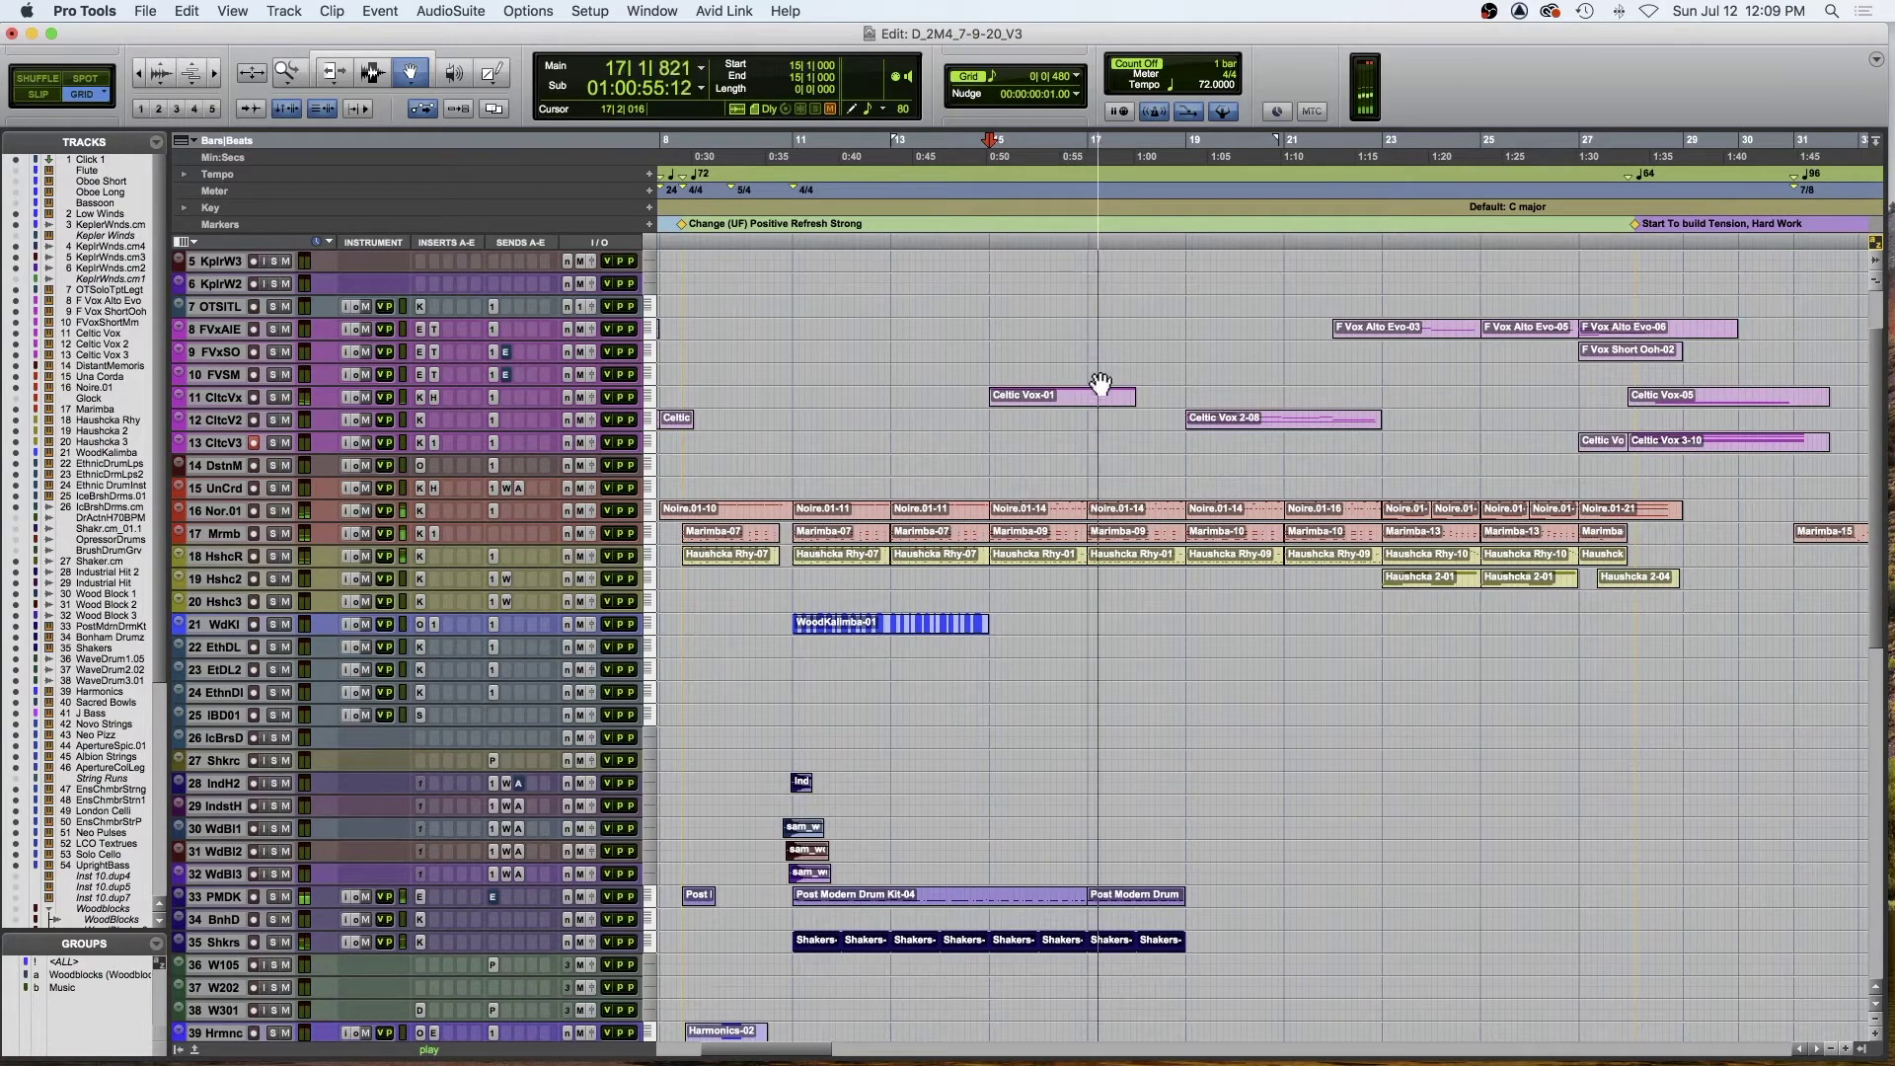
{"action": "scroll", "coordinate": [1096, 318], "scroll_direction": "down", "scroll_amount": 1}
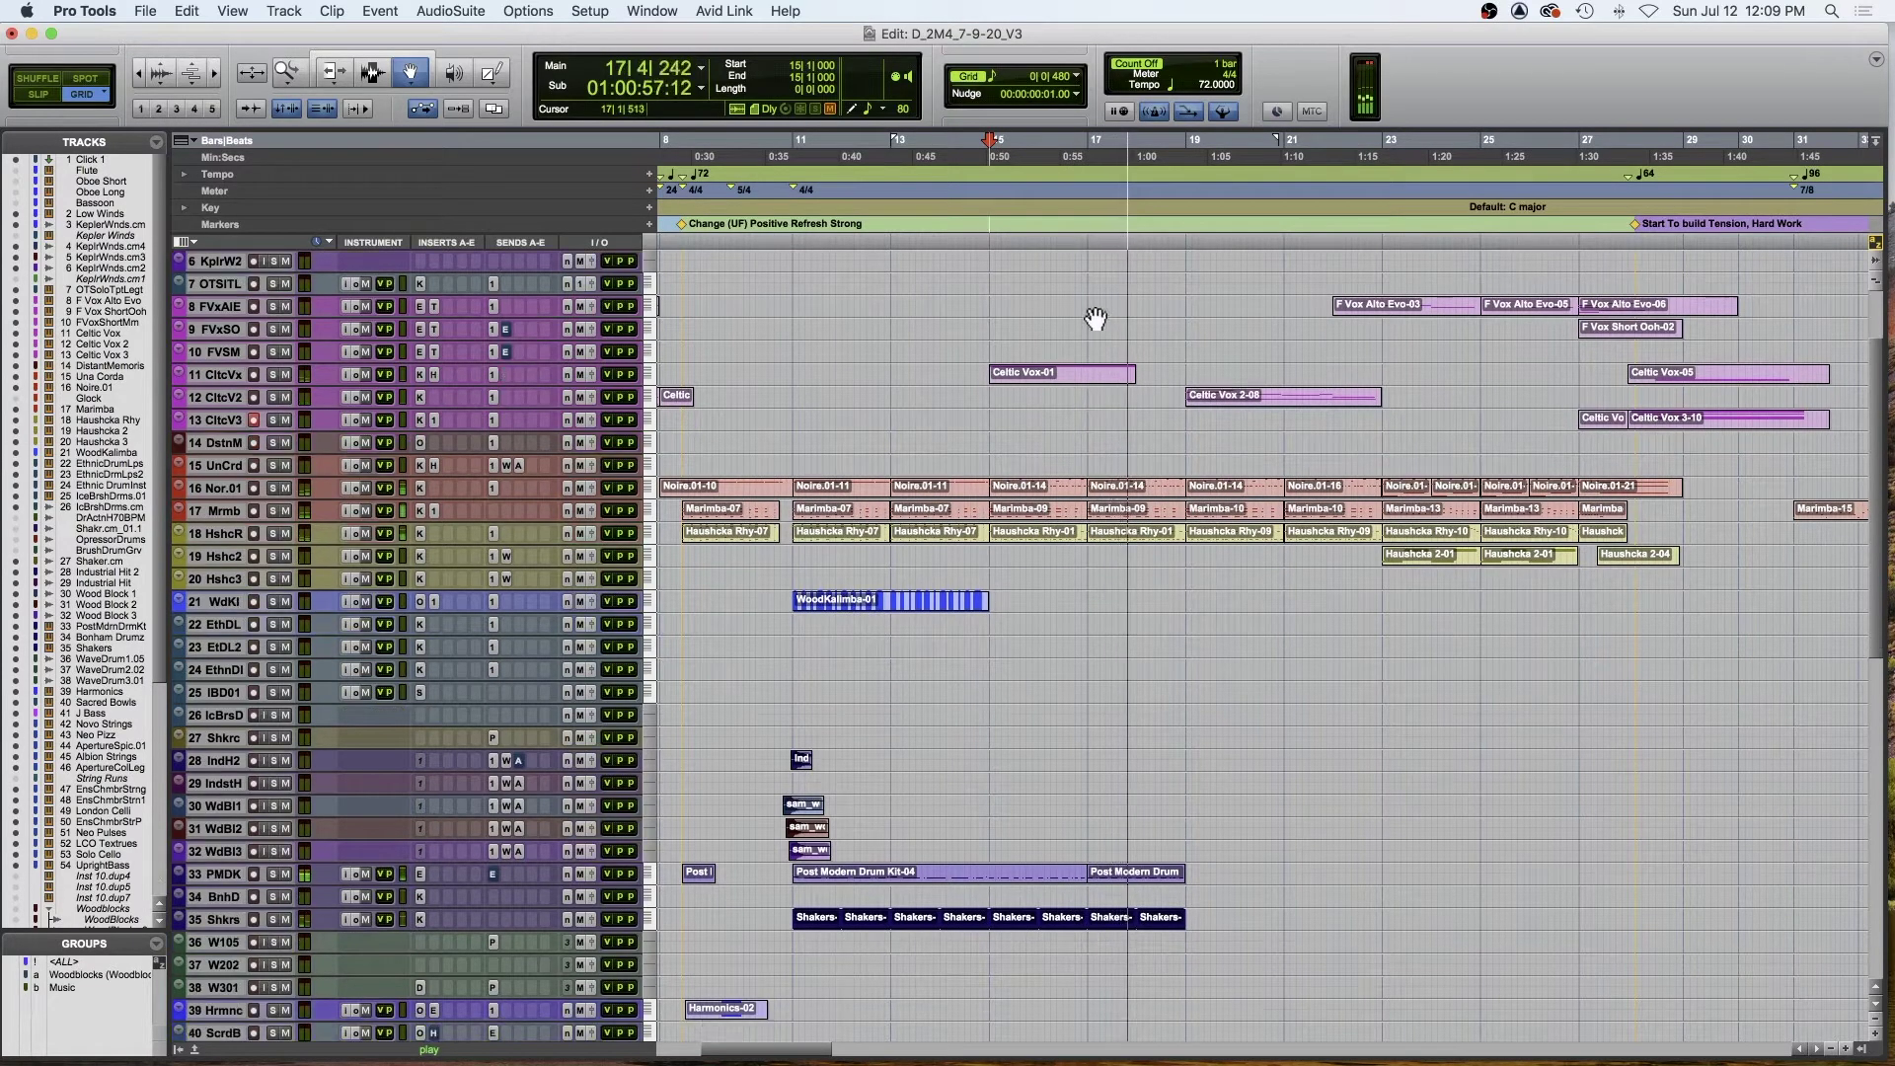
{"action": "scroll", "coordinate": [1091, 286], "scroll_direction": "down", "scroll_amount": 2}
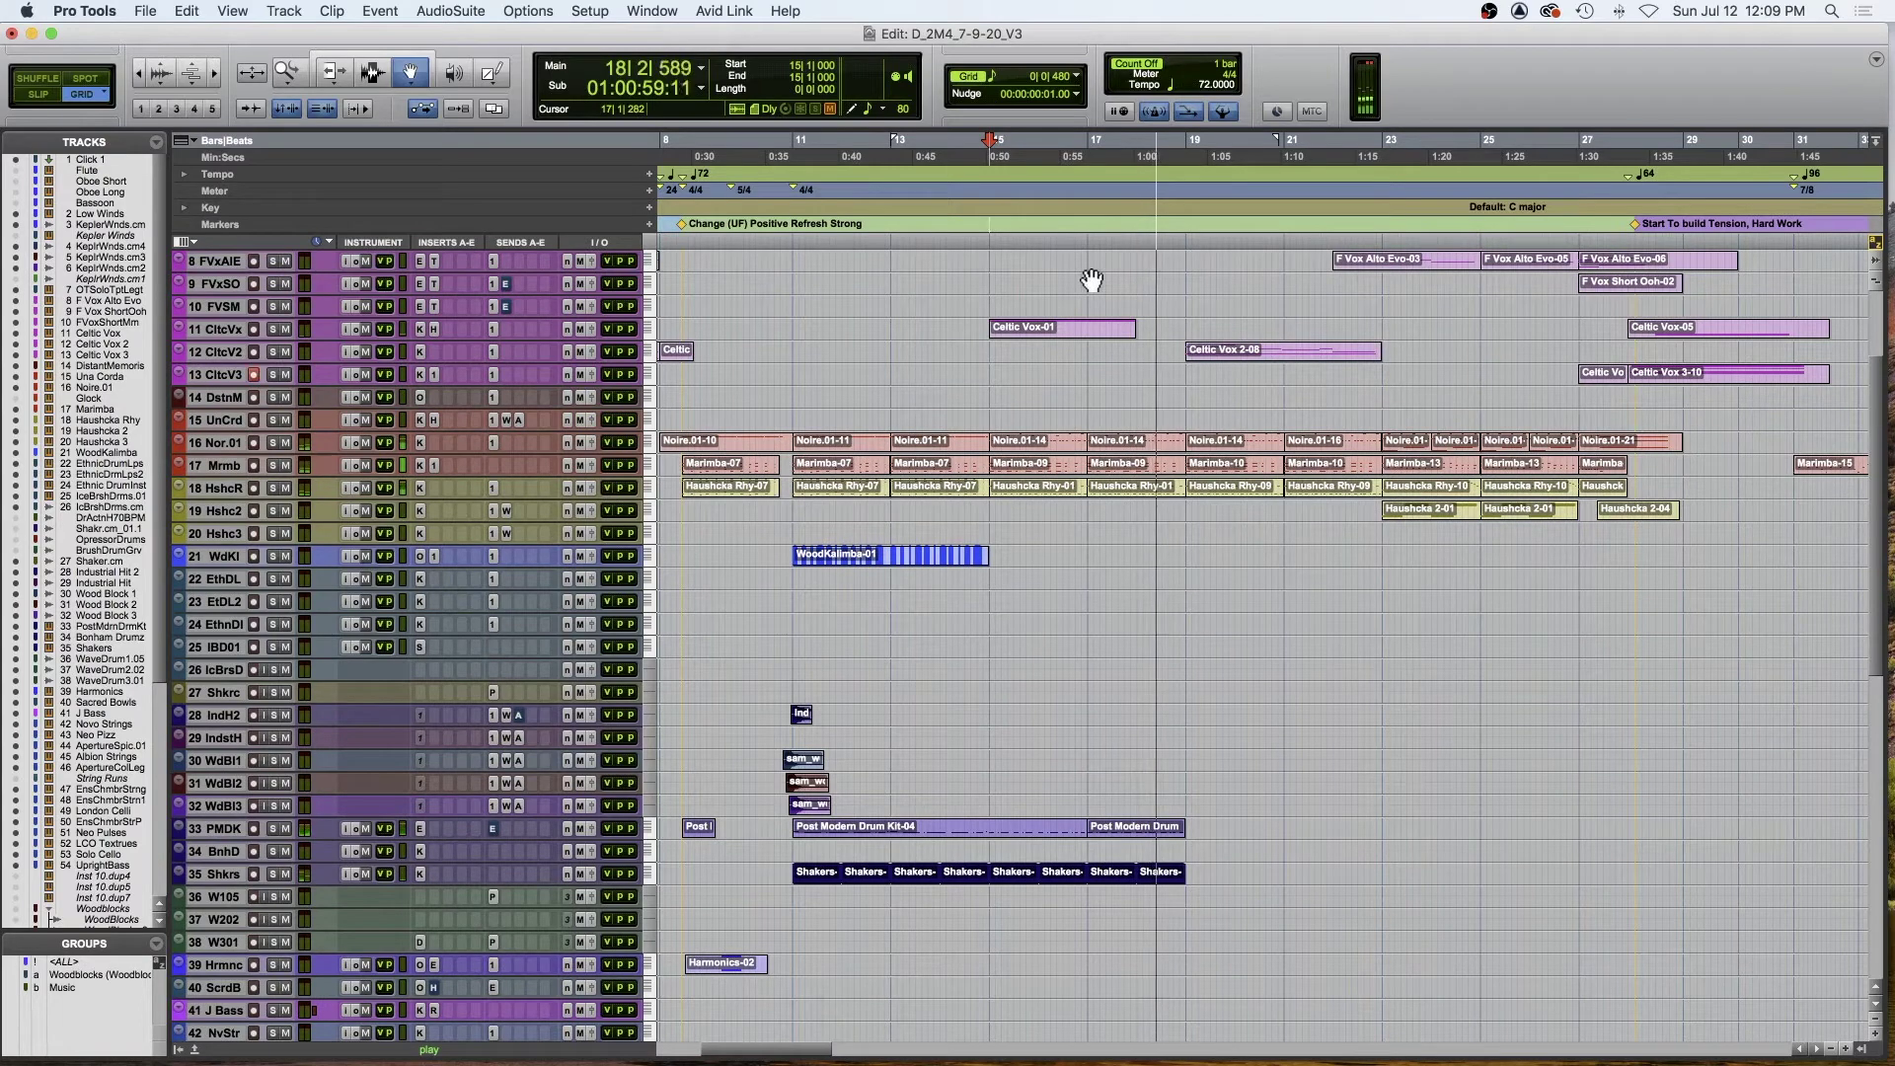
{"action": "scroll", "coordinate": [1091, 279], "scroll_direction": "right", "scroll_amount": 5}
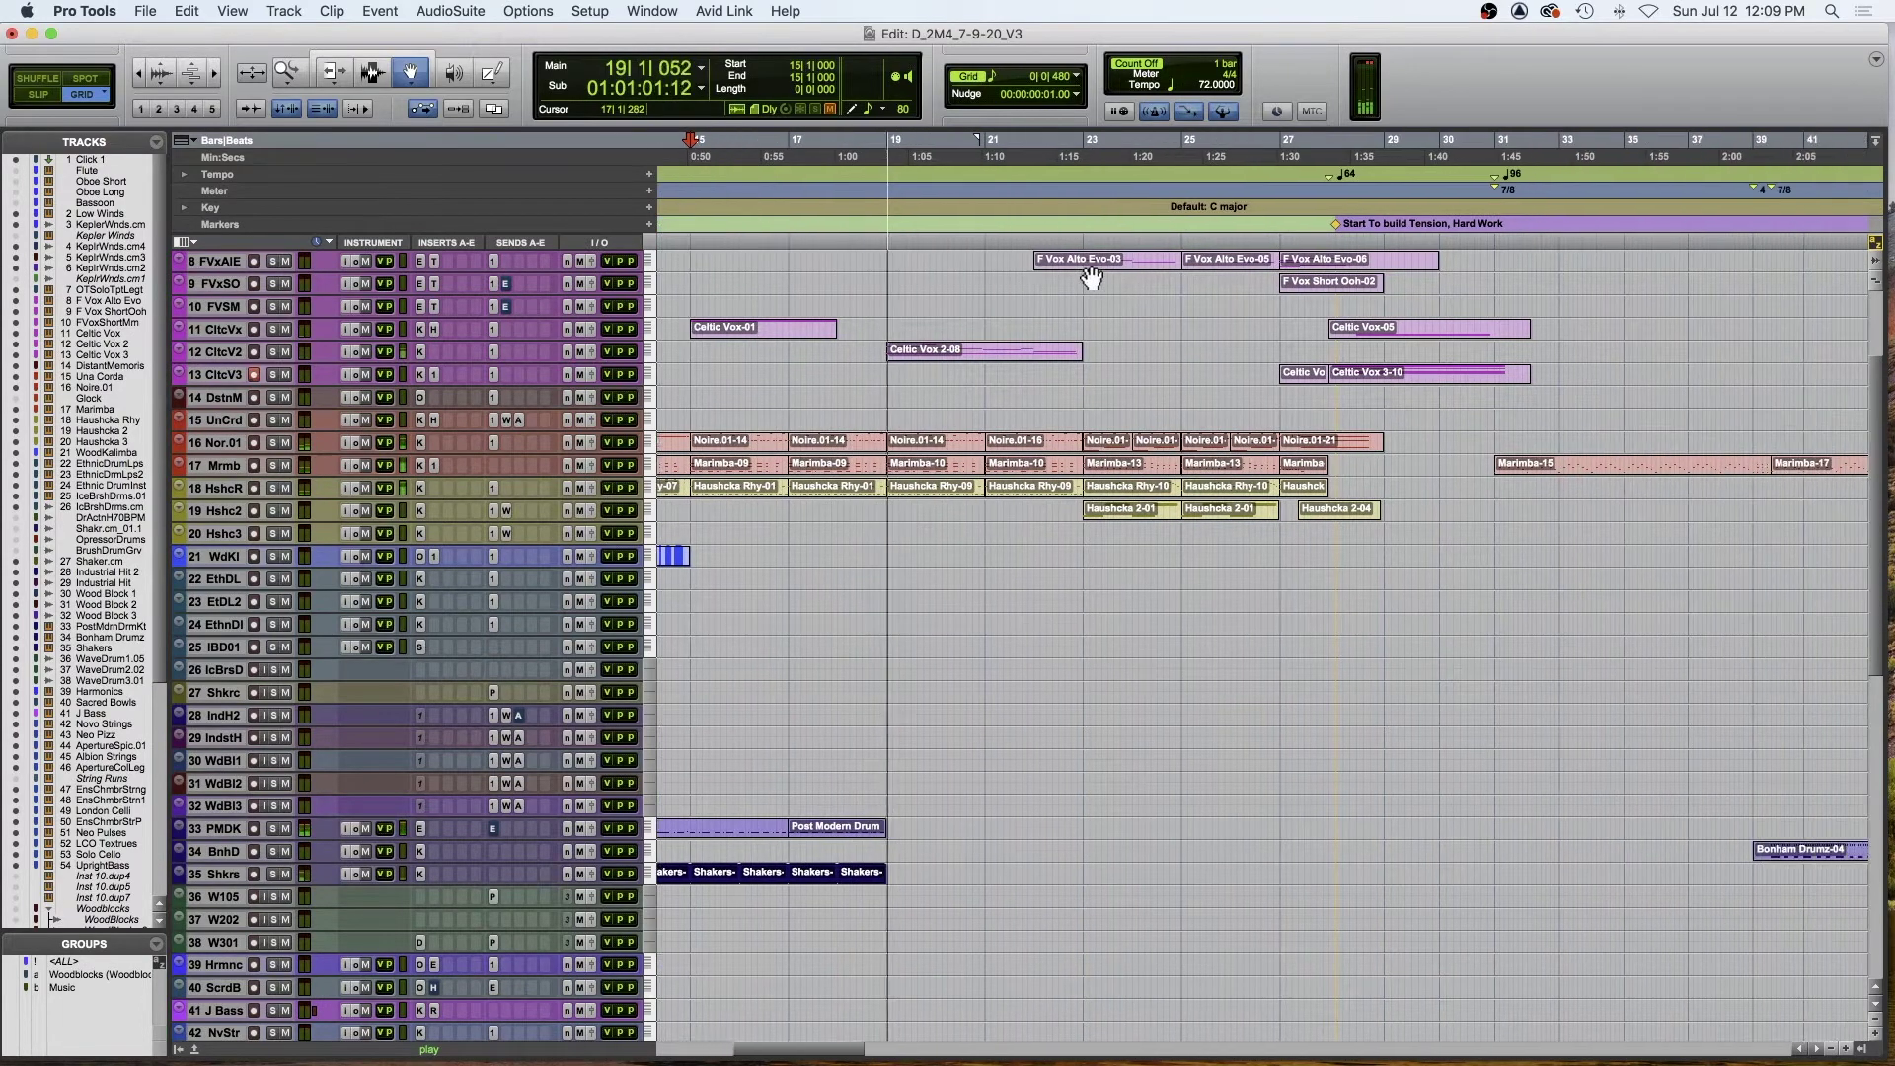
{"action": "left_click", "coordinate": [784, 231]}
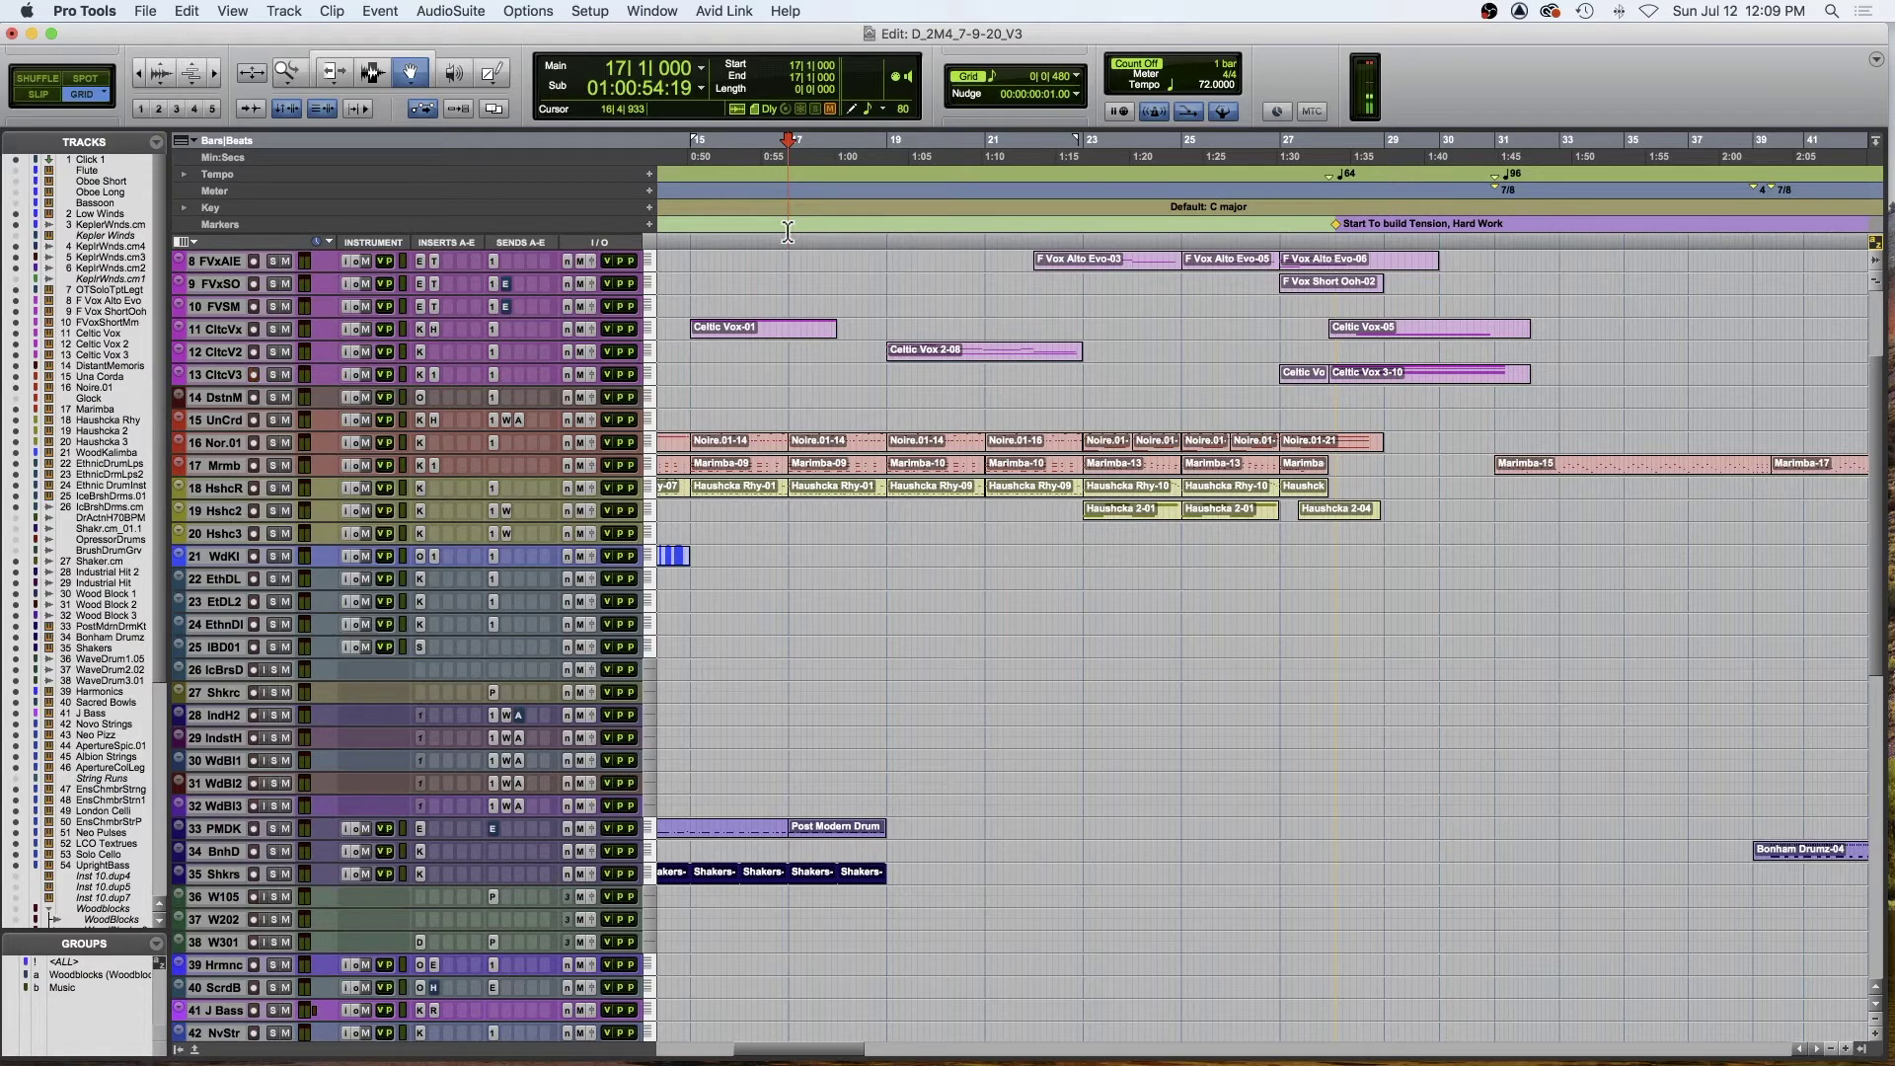
- Play the full mix from 11|1|000 and again from 15|1|000 to compare the two sections
{"action": "scroll", "coordinate": [788, 231], "scroll_direction": "left", "scroll_amount": 5}
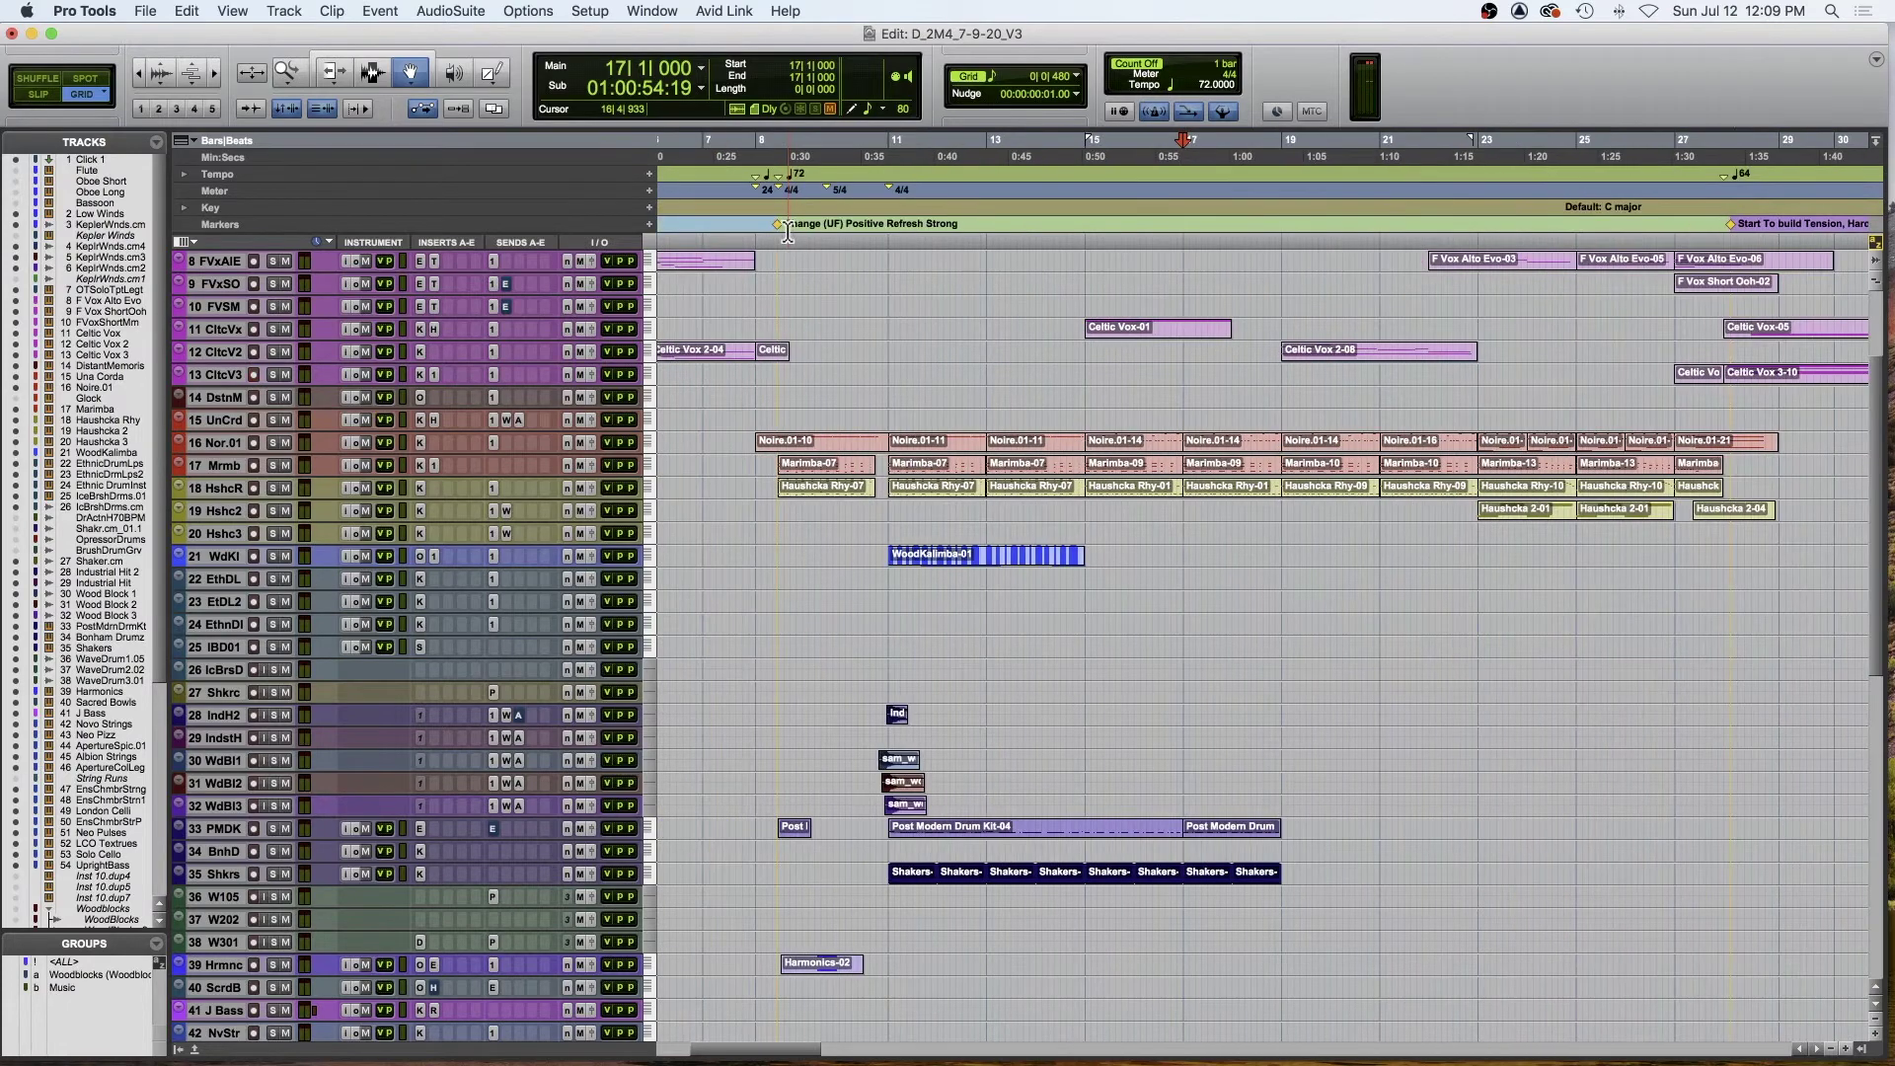
{"action": "left_click", "coordinate": [886, 228]}
{"action": "key", "text": "space"}
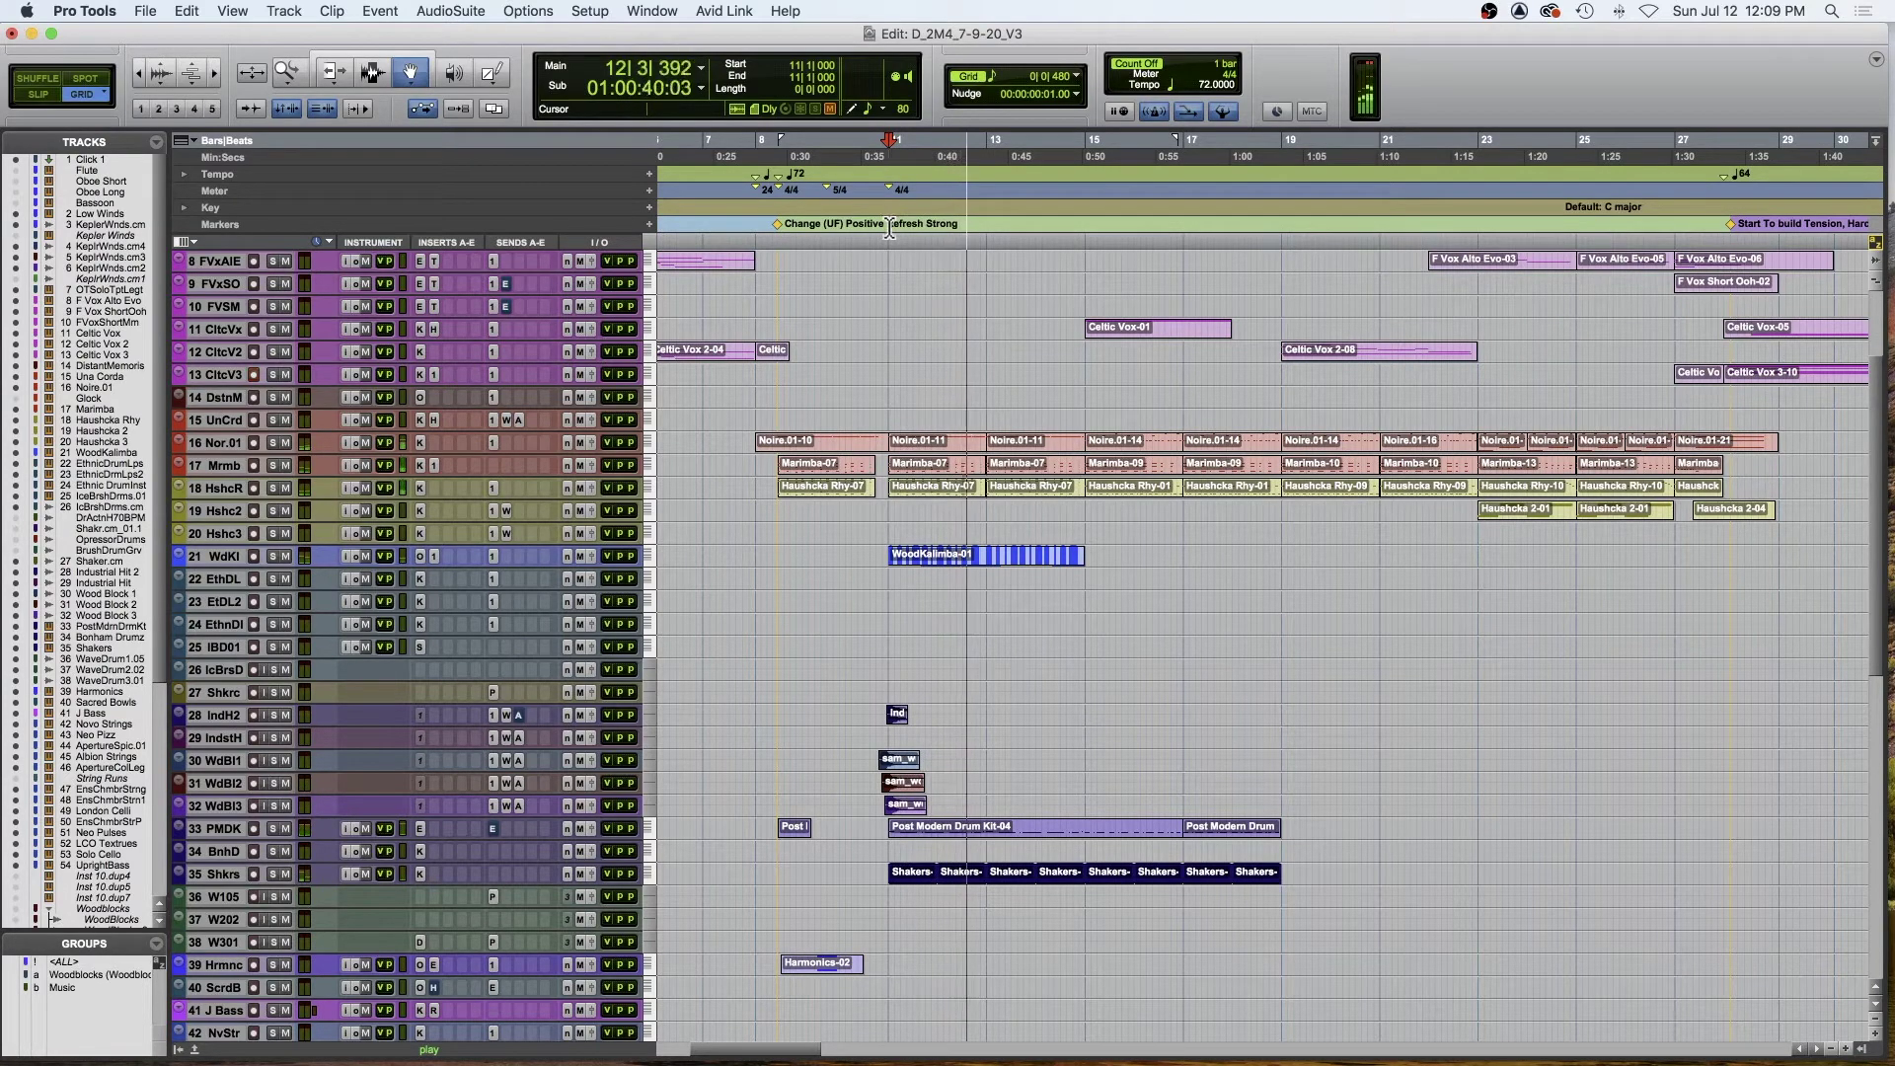
{"action": "left_click", "coordinate": [1084, 237]}
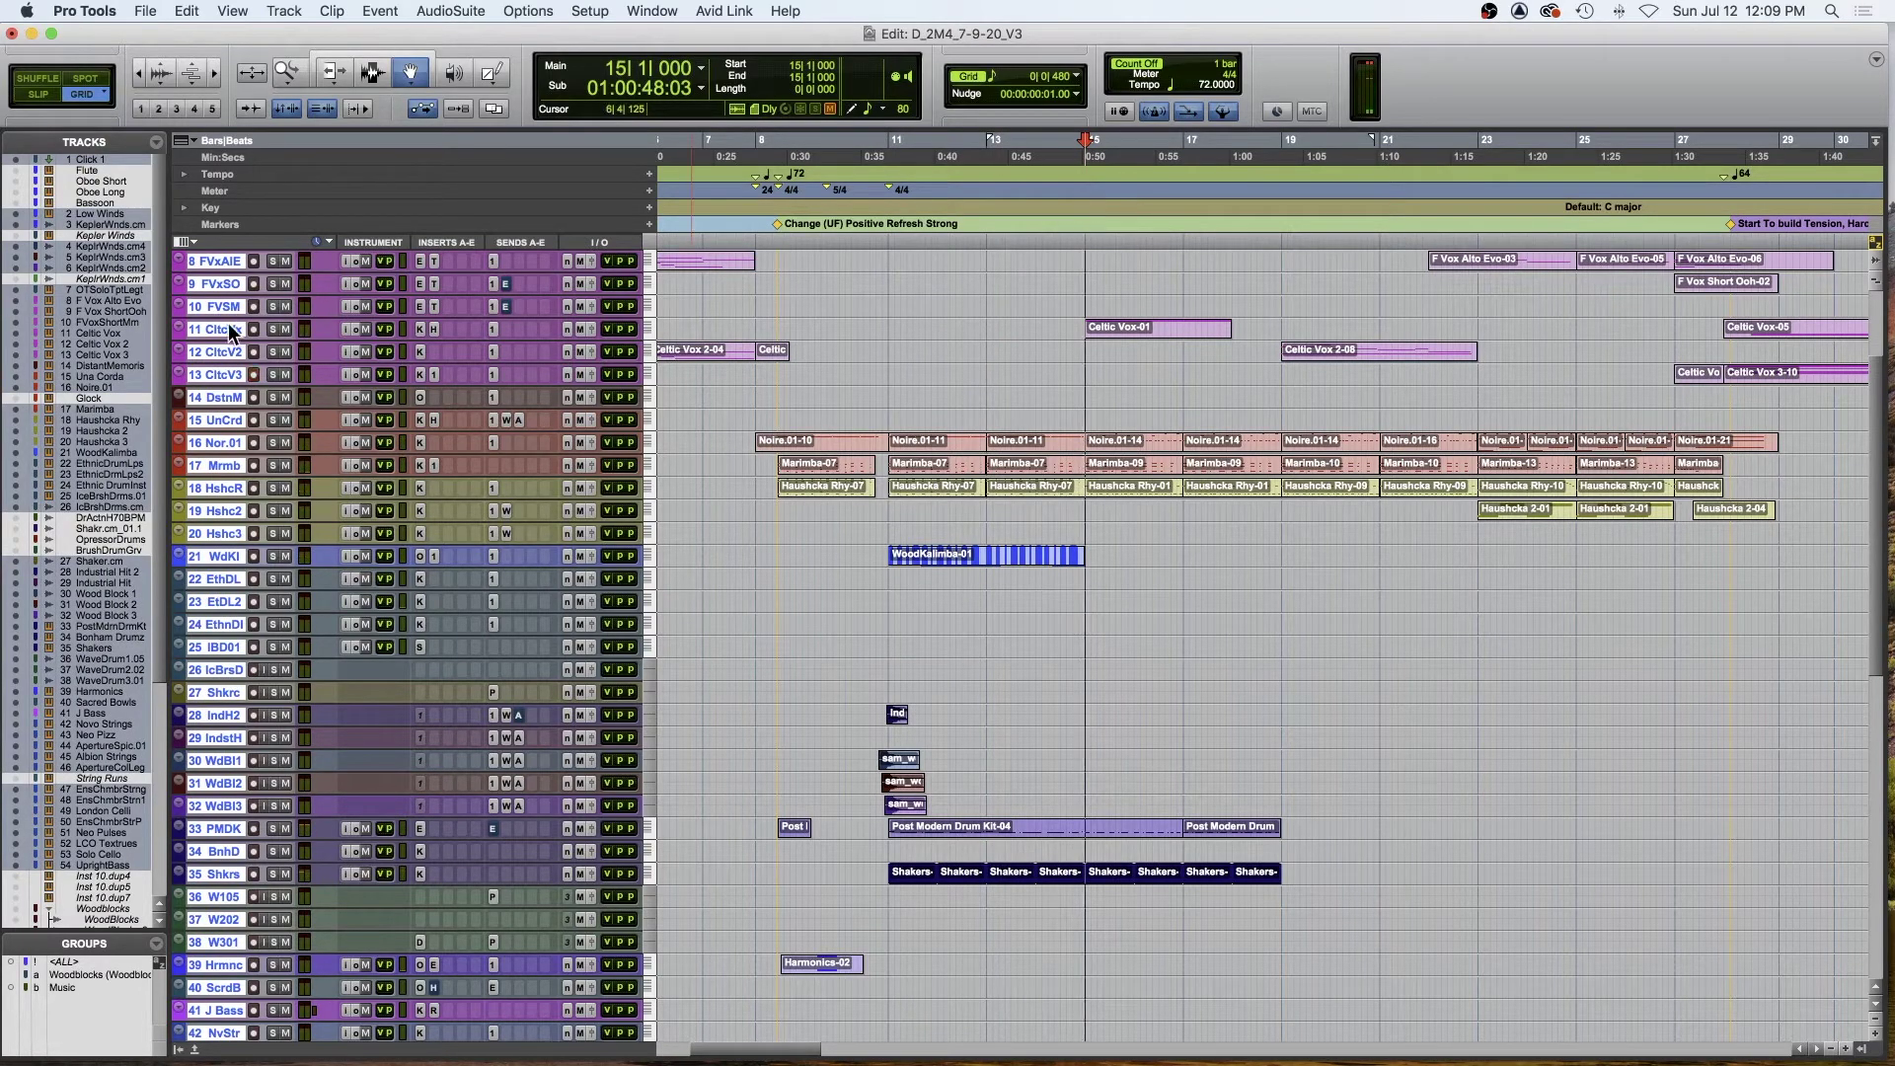
{"action": "key", "text": "space"}
{"action": "key", "text": "space"}
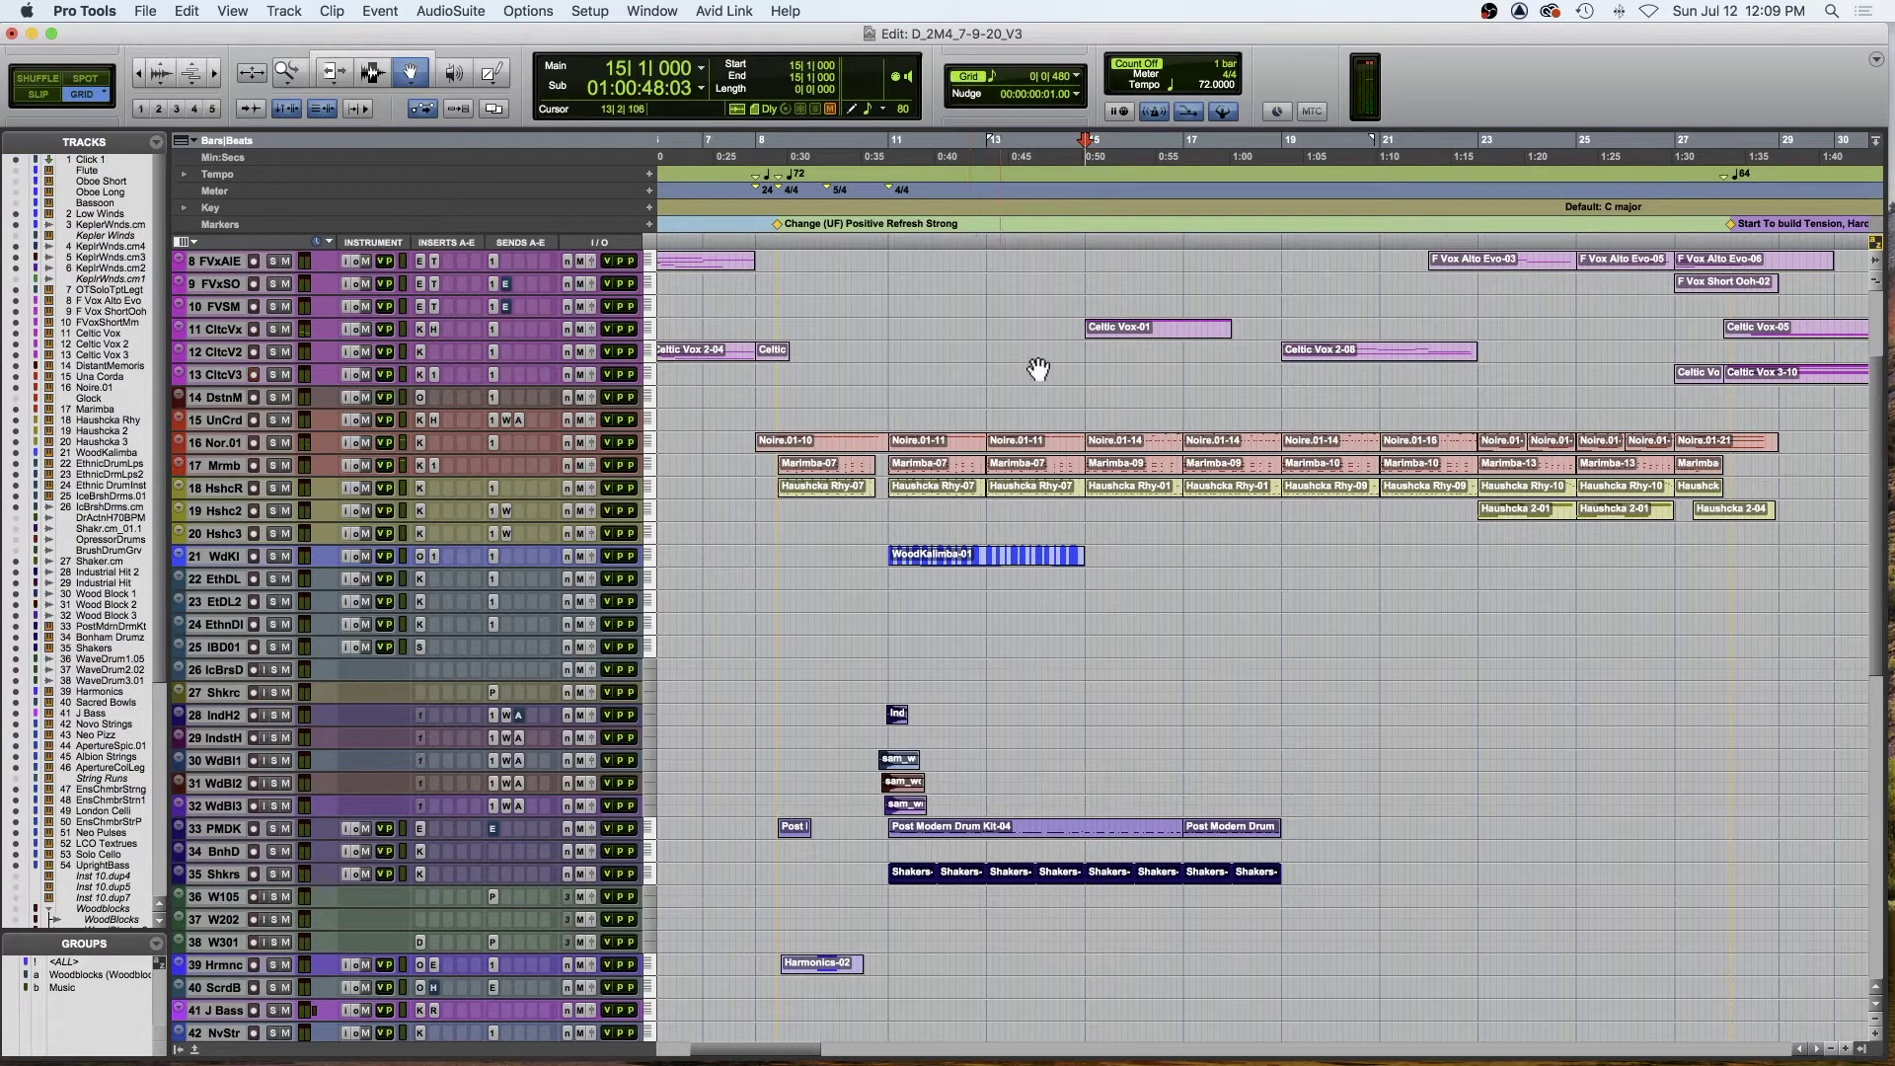
- Play the full mix from 17|2|480 through the transition into bar 19 and stop
{"action": "left_click", "coordinate": [1120, 342]}
{"action": "left_click", "coordinate": [1198, 229]}
{"action": "key", "text": "space"}
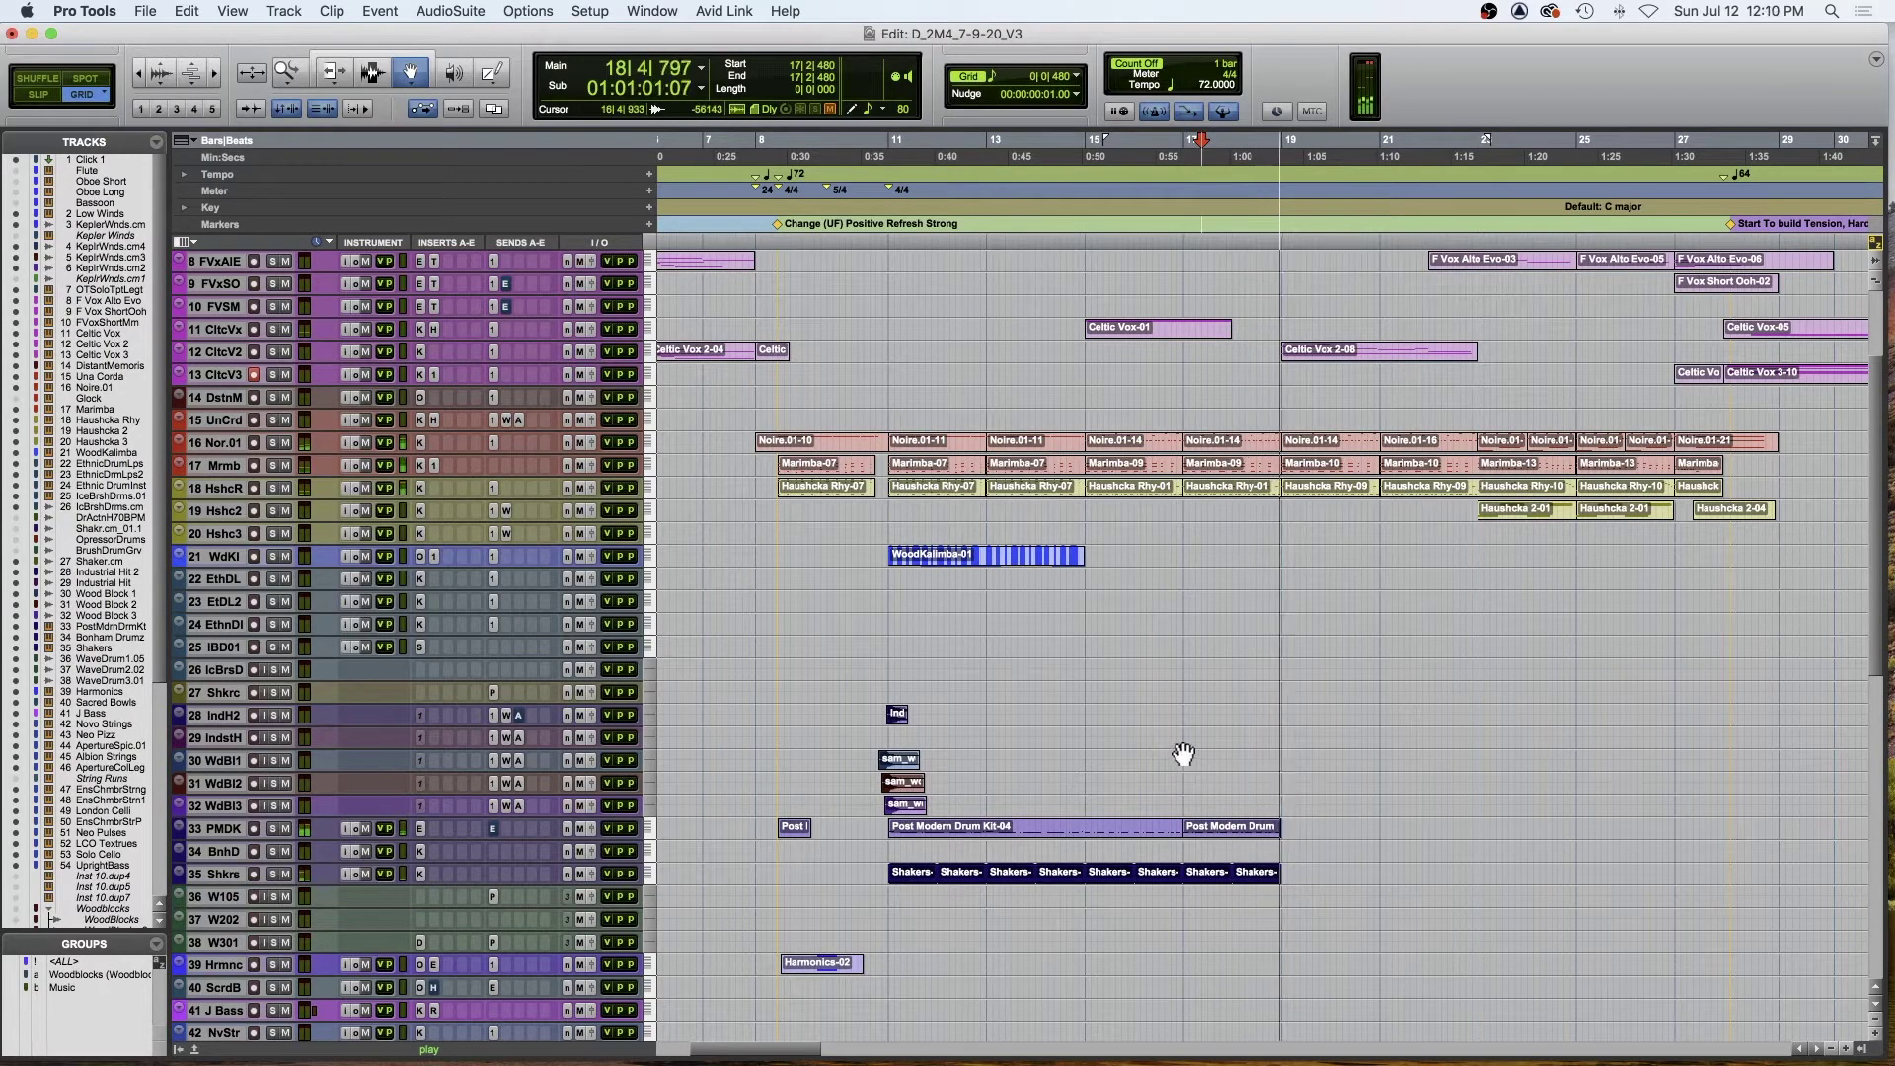
{"action": "scroll", "coordinate": [1160, 751], "scroll_direction": "right", "scroll_amount": 2}
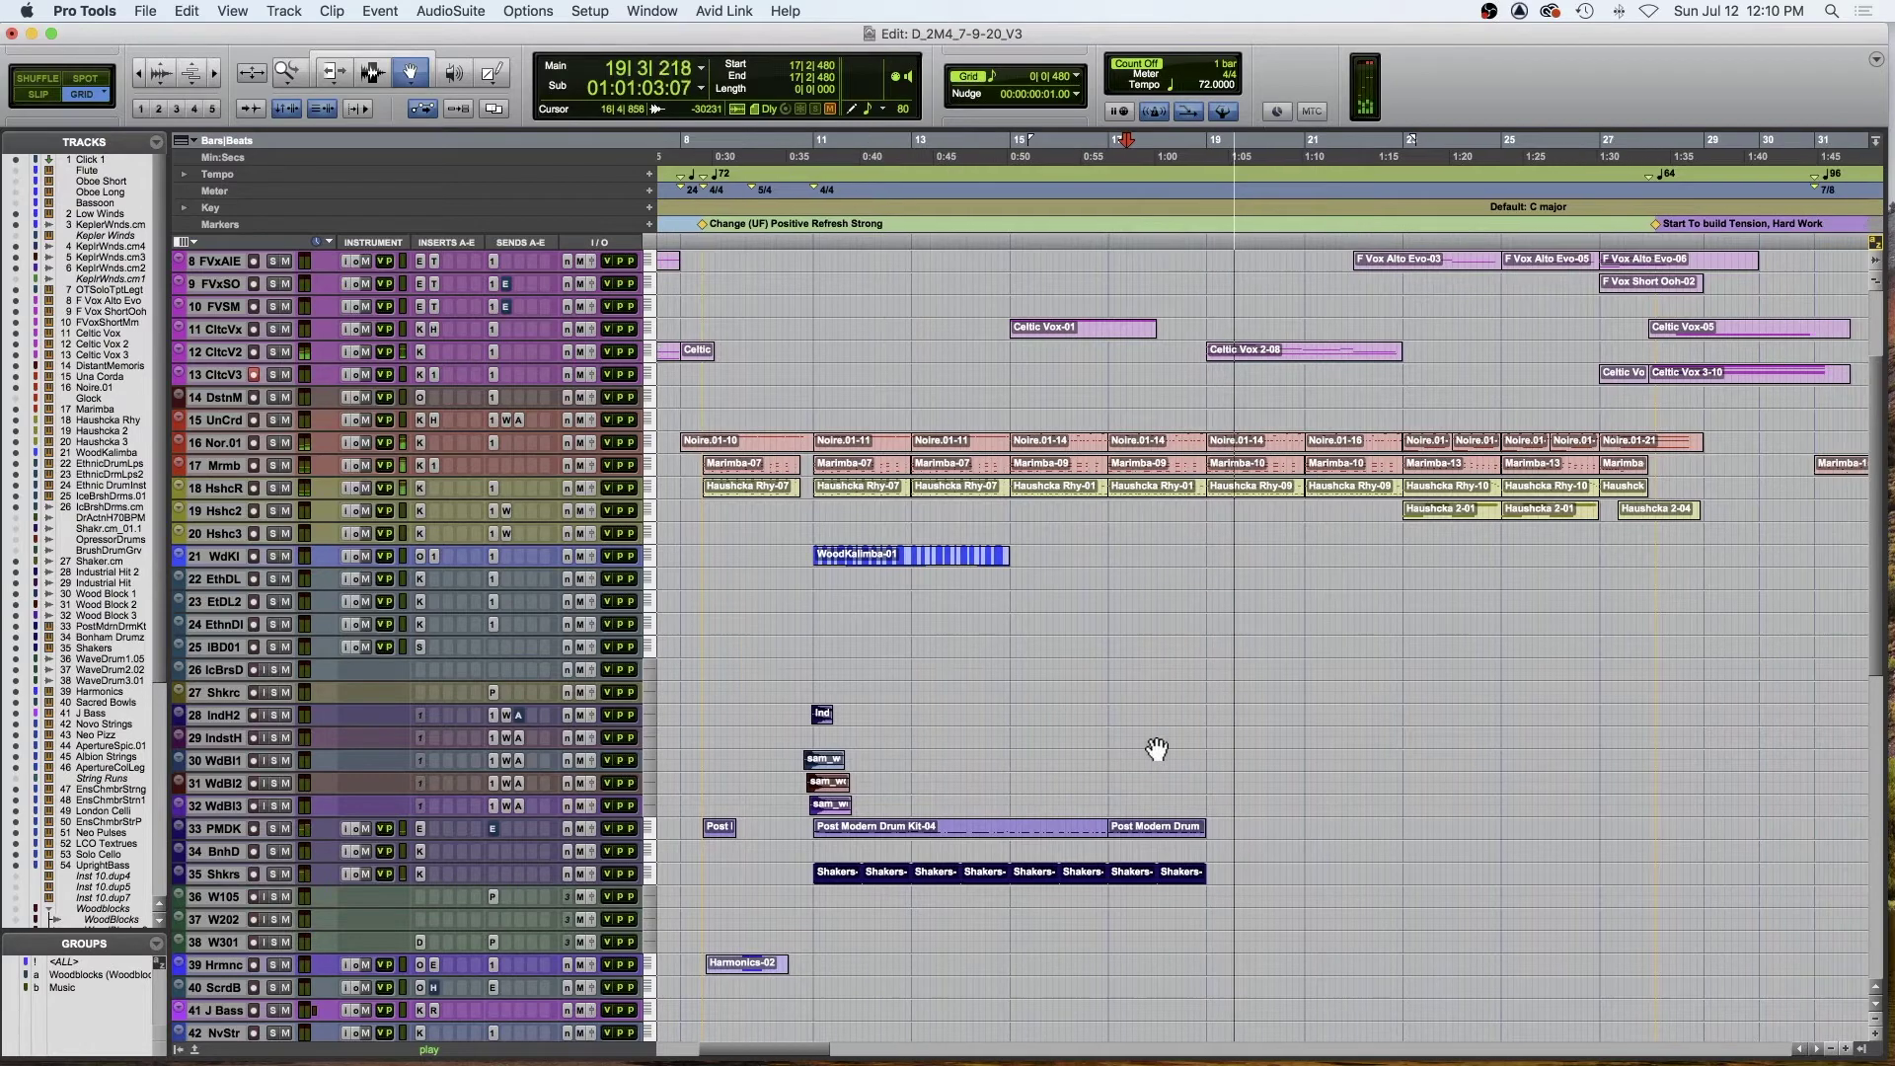
{"action": "key", "text": "space"}
- Solo the Una Corda, Noire.01, Marimba and Haushcka Rhy tracks and audition them from 19|1|000 with the timeline enlarged
{"action": "left_click", "coordinate": [271, 417]}
{"action": "left_click", "coordinate": [272, 442]}
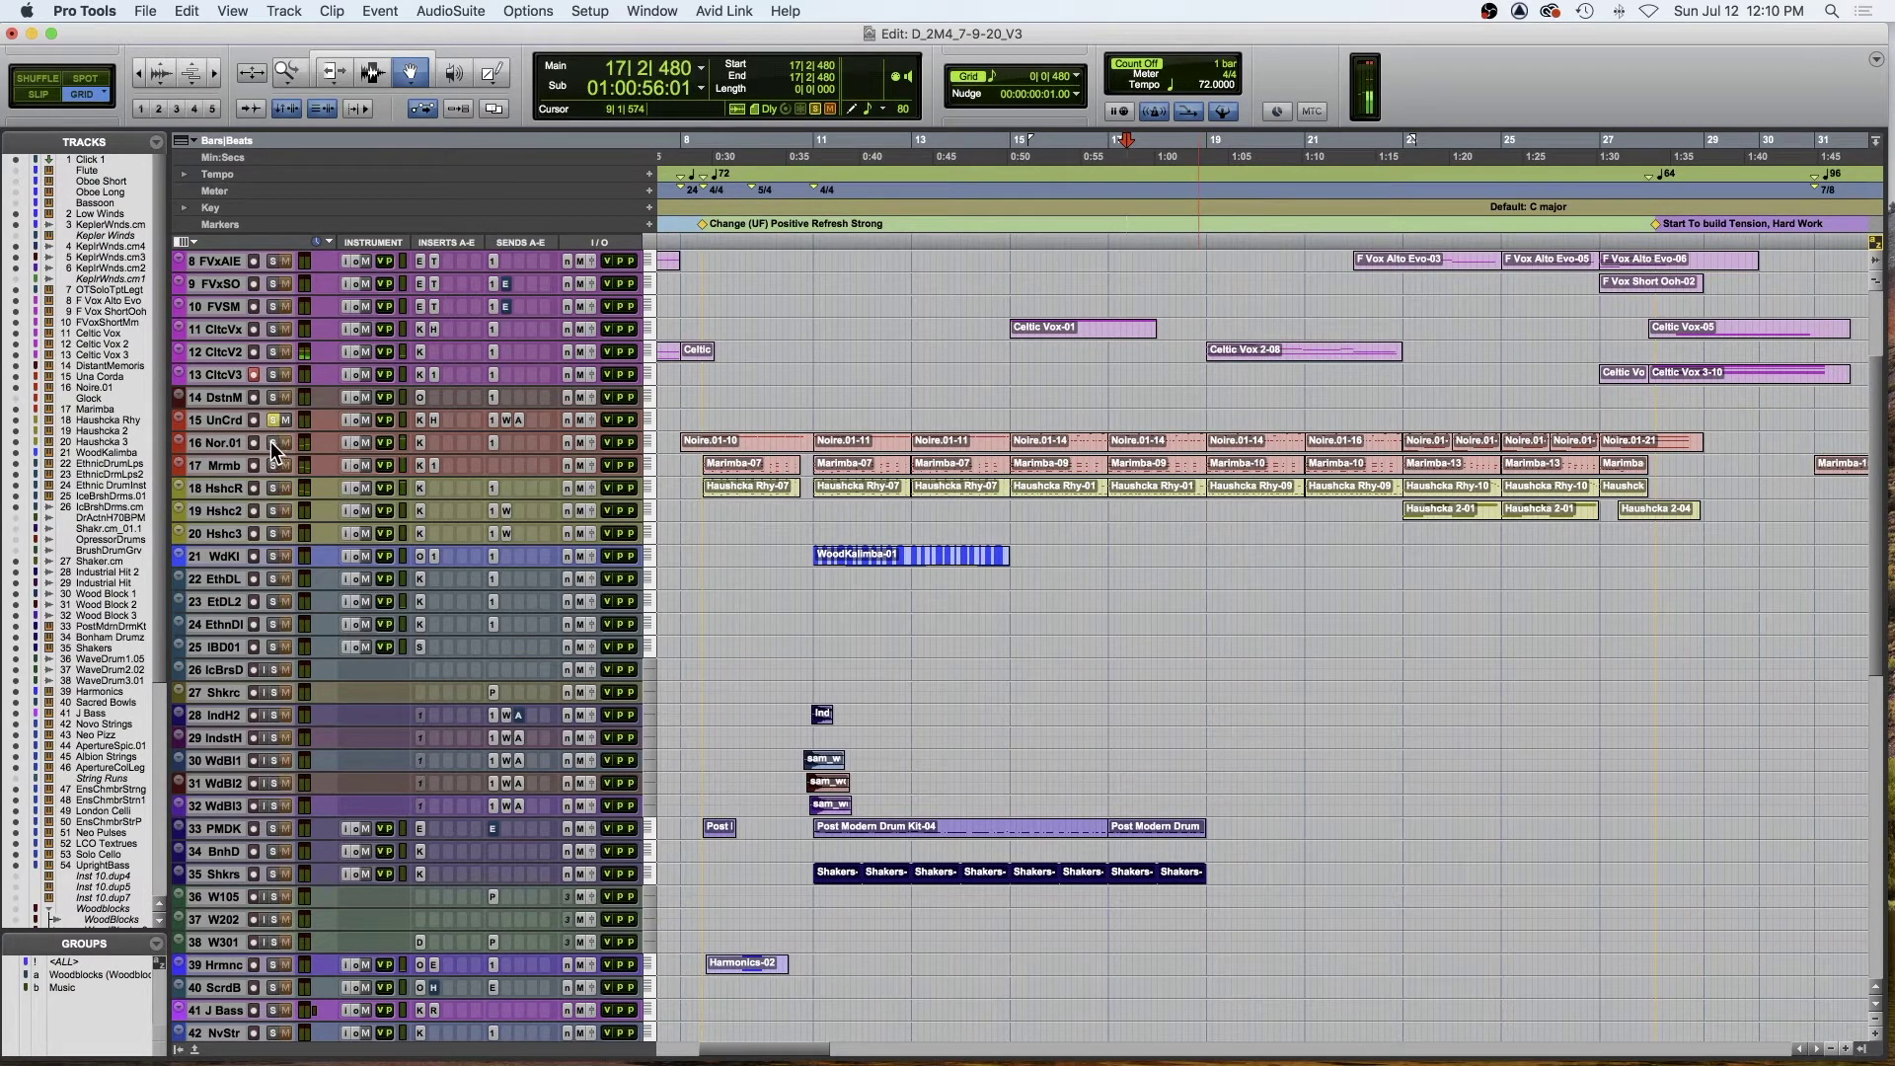
{"action": "left_click_drag", "start_coordinate": [271, 465], "coordinate": [272, 487]}
{"action": "left_click", "coordinate": [1205, 233]}
{"action": "key", "text": "space"}
{"action": "key", "text": "super+]"}
{"action": "key", "text": "super+]"}
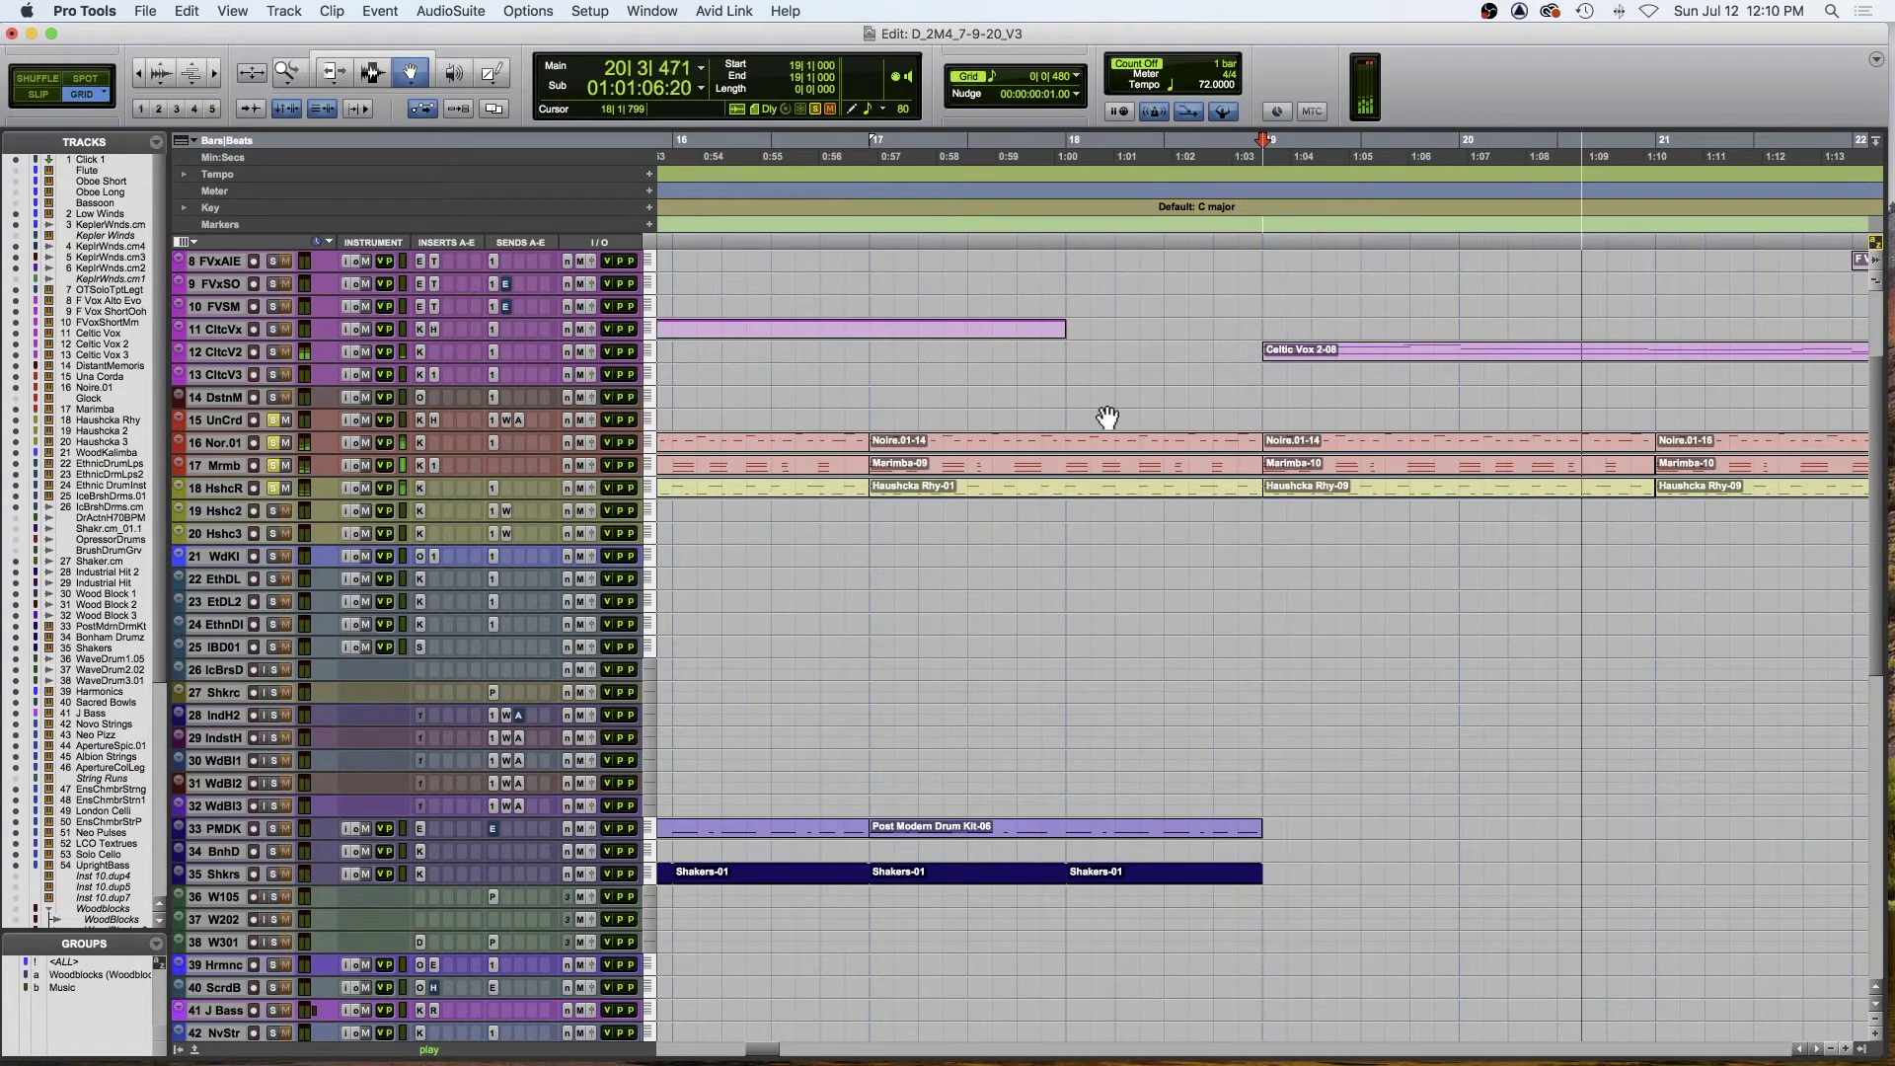
{"action": "key", "text": "space"}
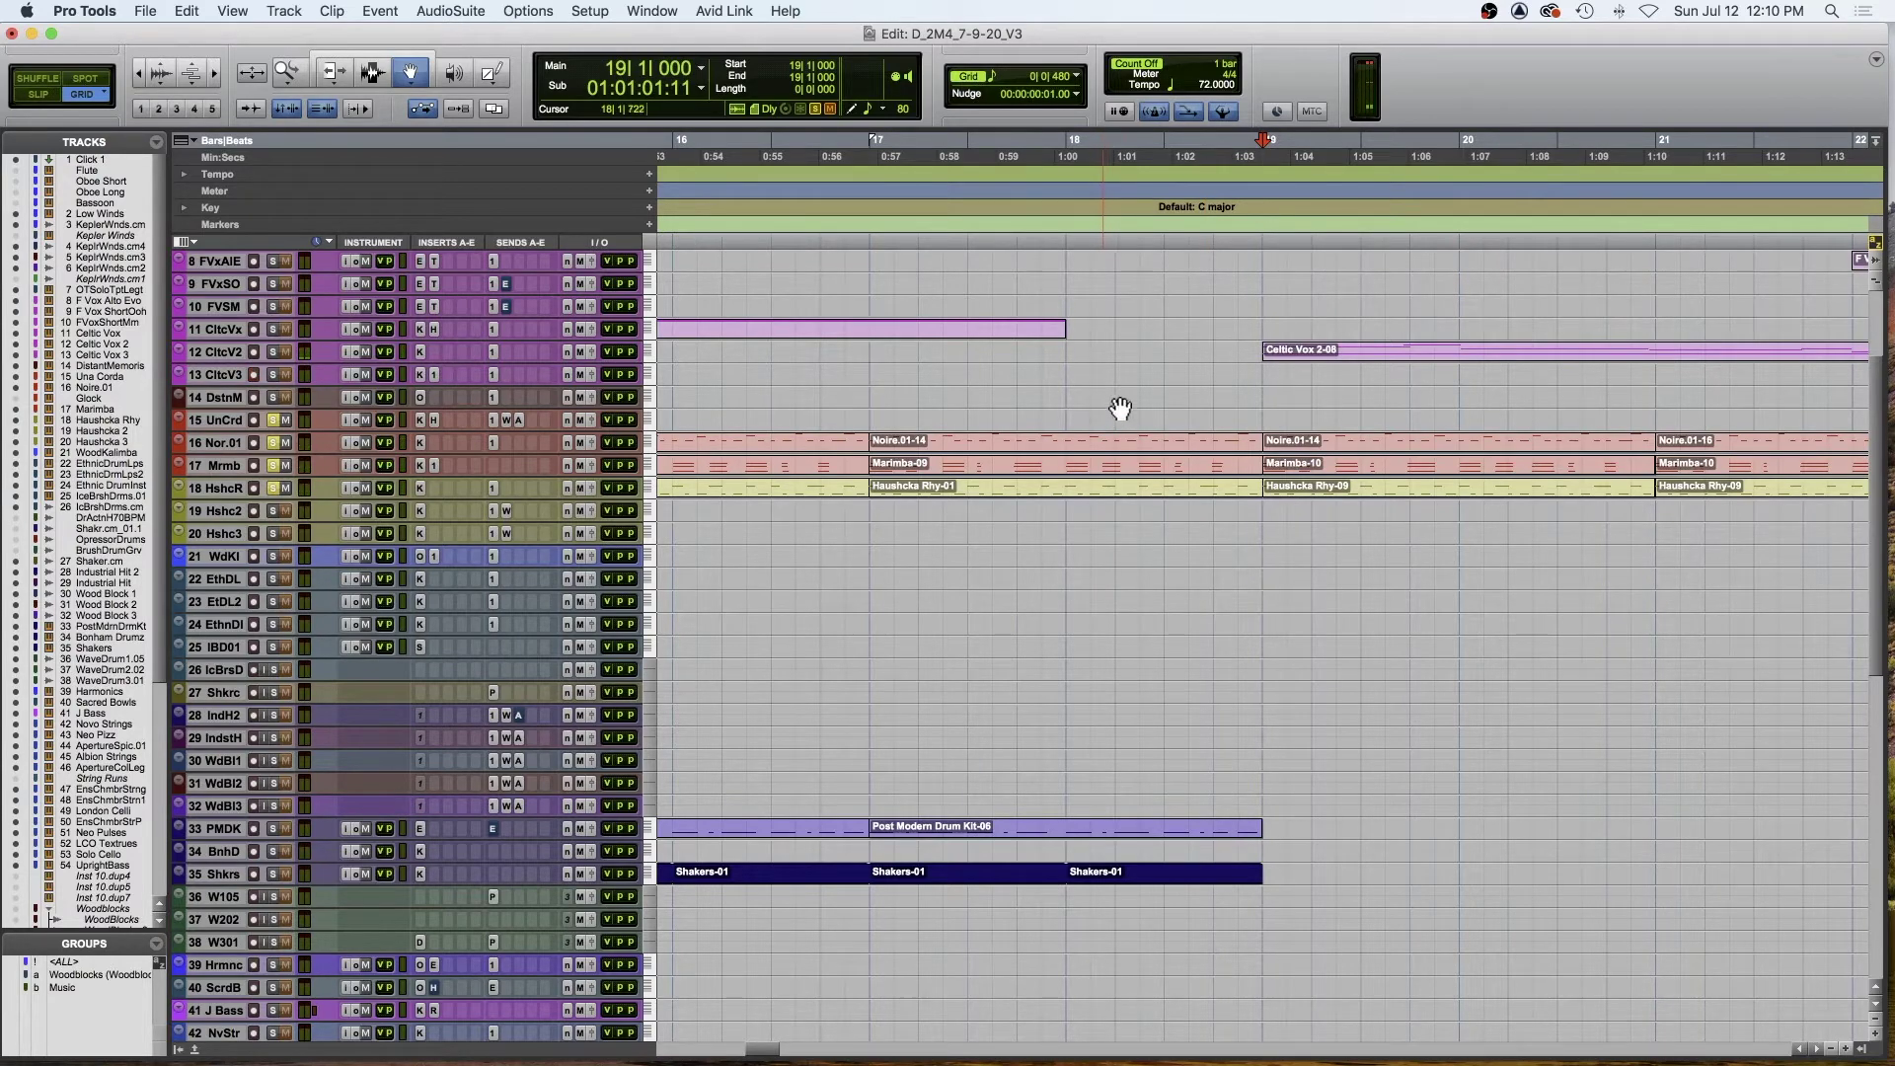
- Inspect the Noire.01 clip at bar 19 in notation view, close the notation, and reposition playback at 19|1|000
{"action": "double_click", "coordinate": [1313, 443]}
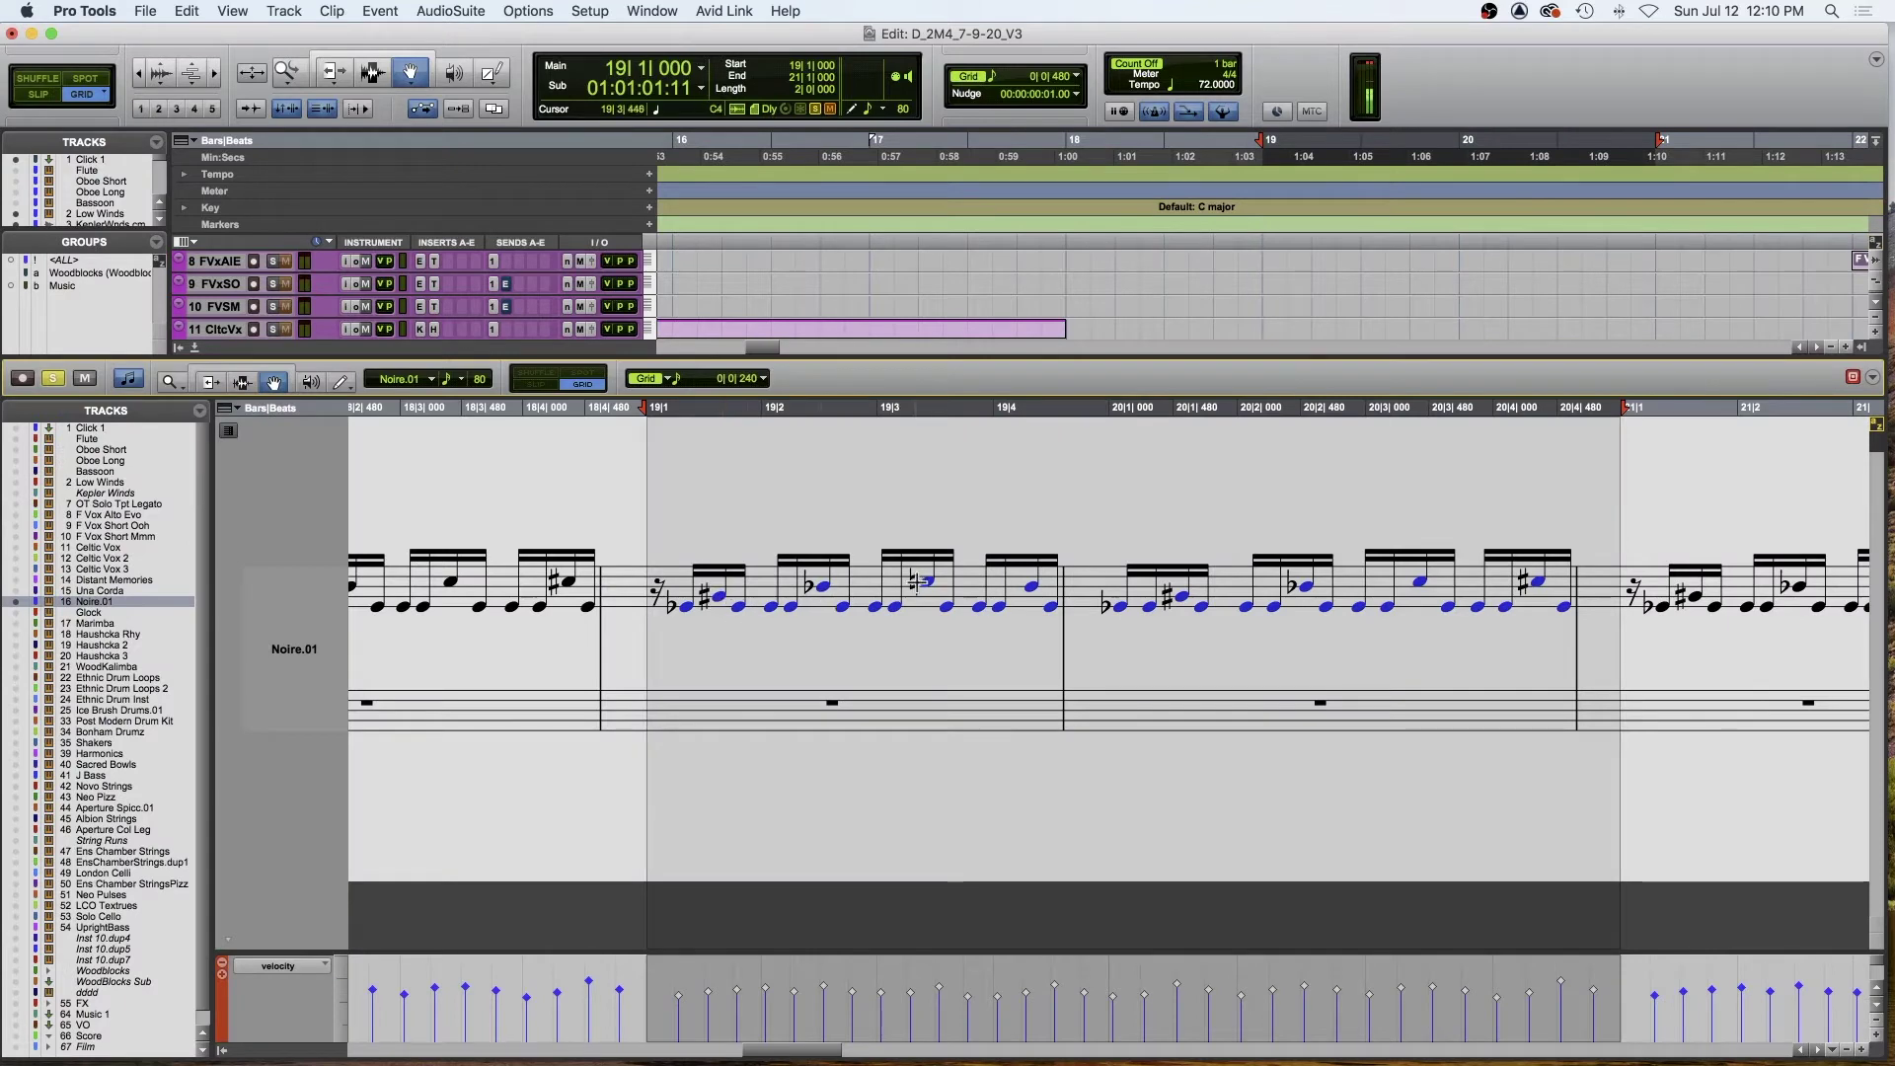
{"action": "left_click", "coordinate": [194, 349]}
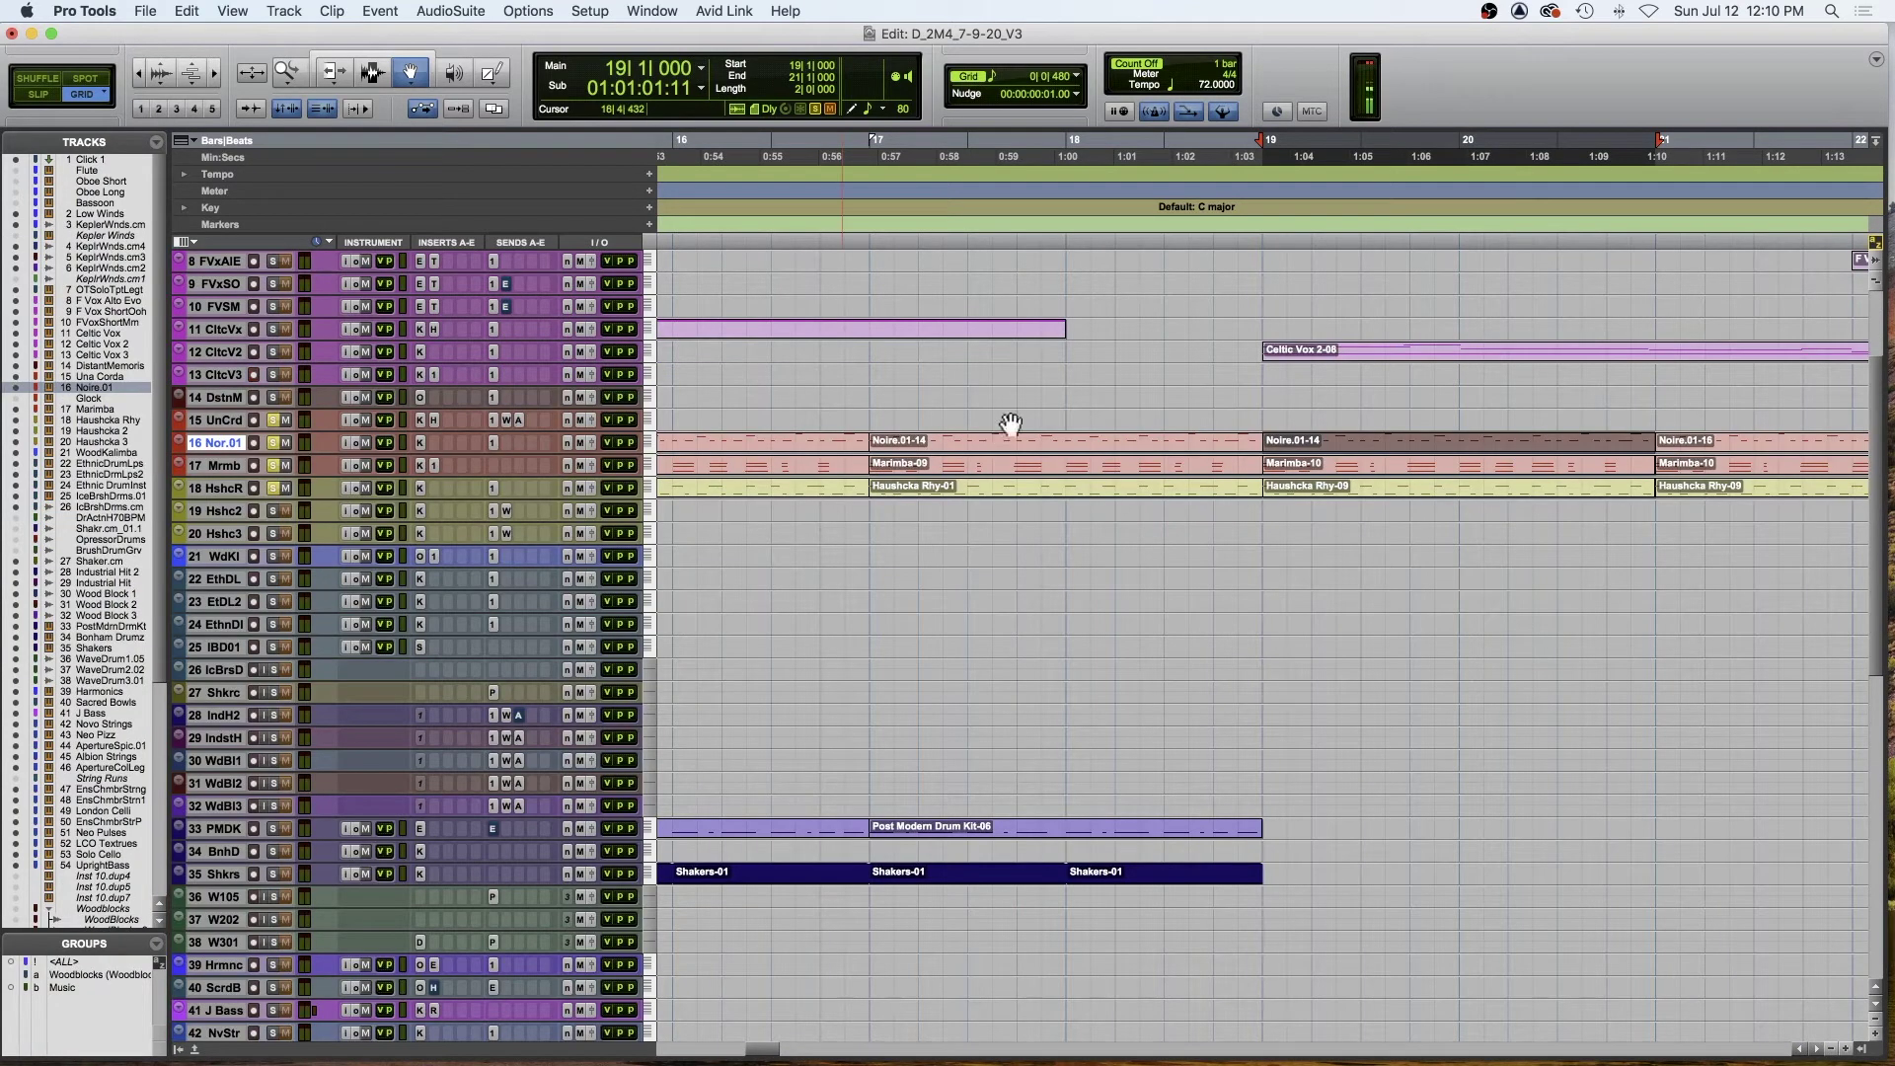
{"action": "left_click", "coordinate": [1254, 234]}
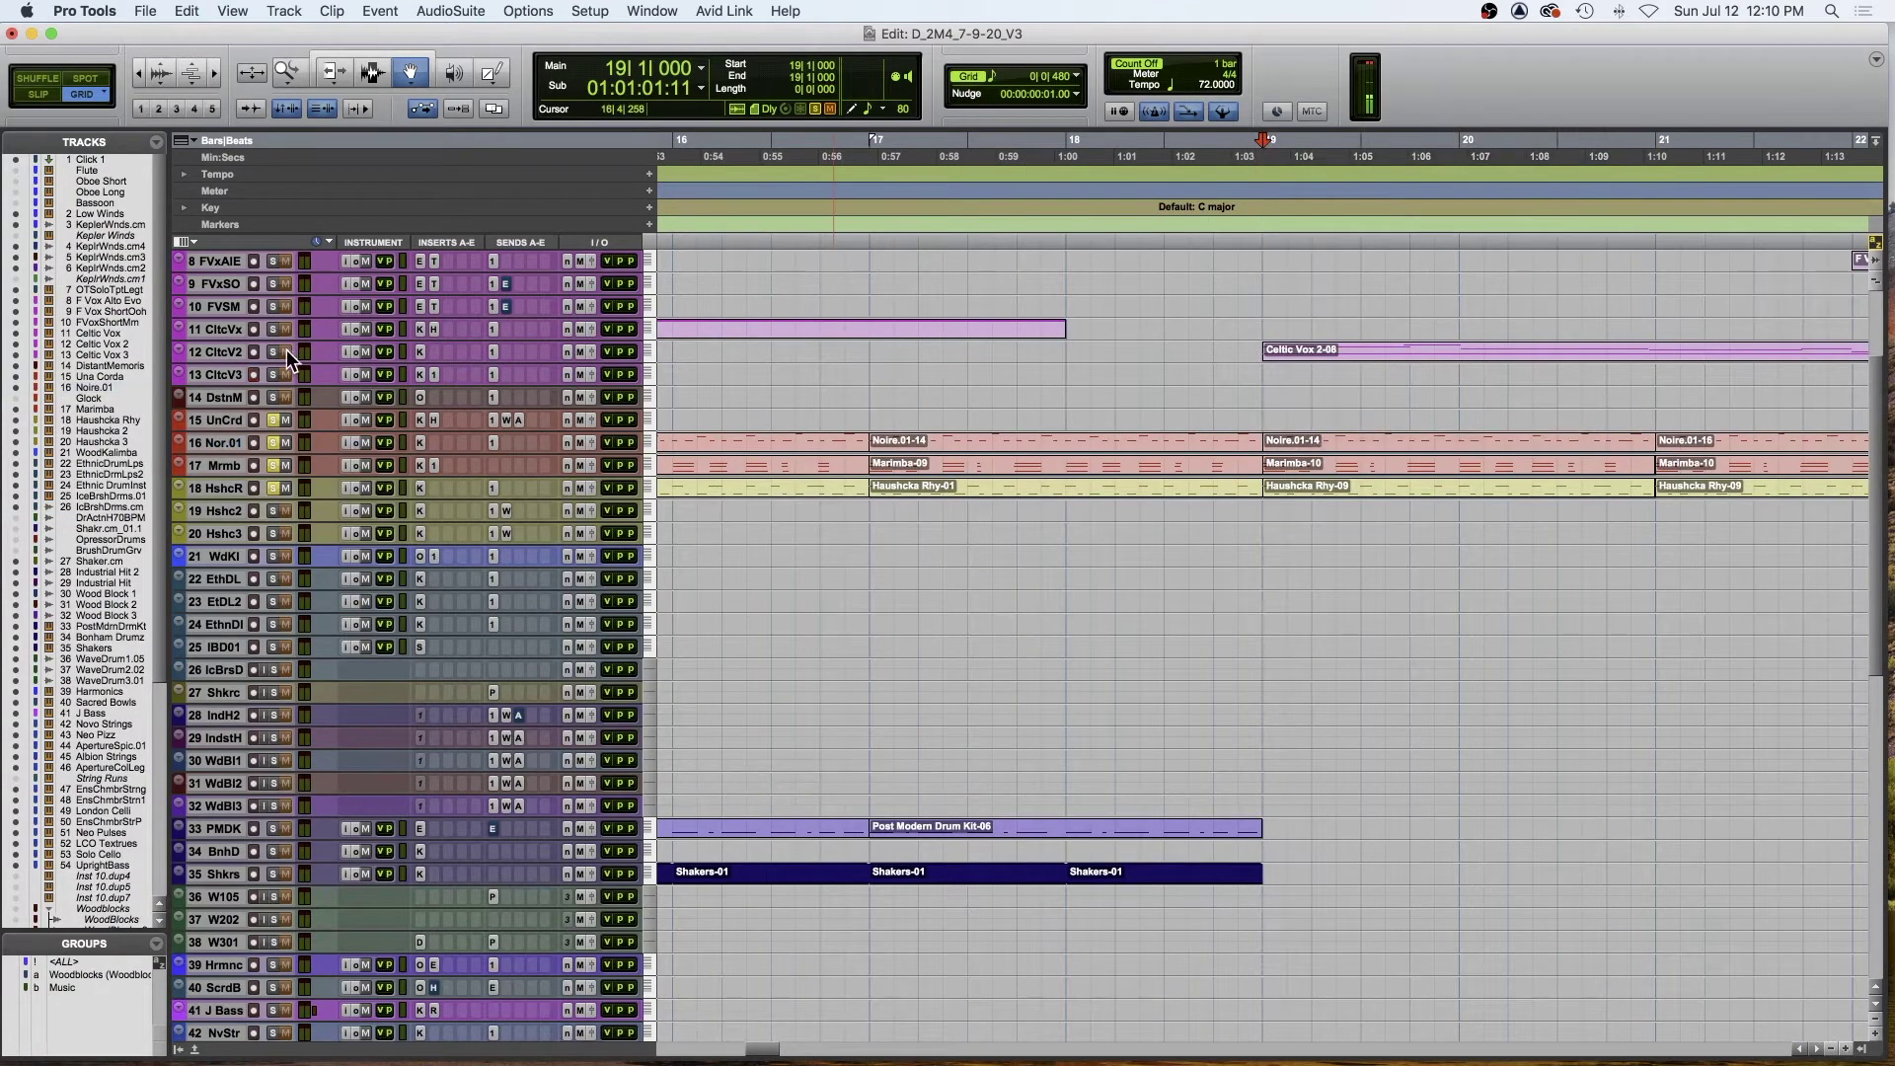
- Solo Celtic Vox 2 with the already soloed keyboard and marimba parts and audition them from 19|1|000 in a wider timeline view
{"action": "key", "text": "space"}
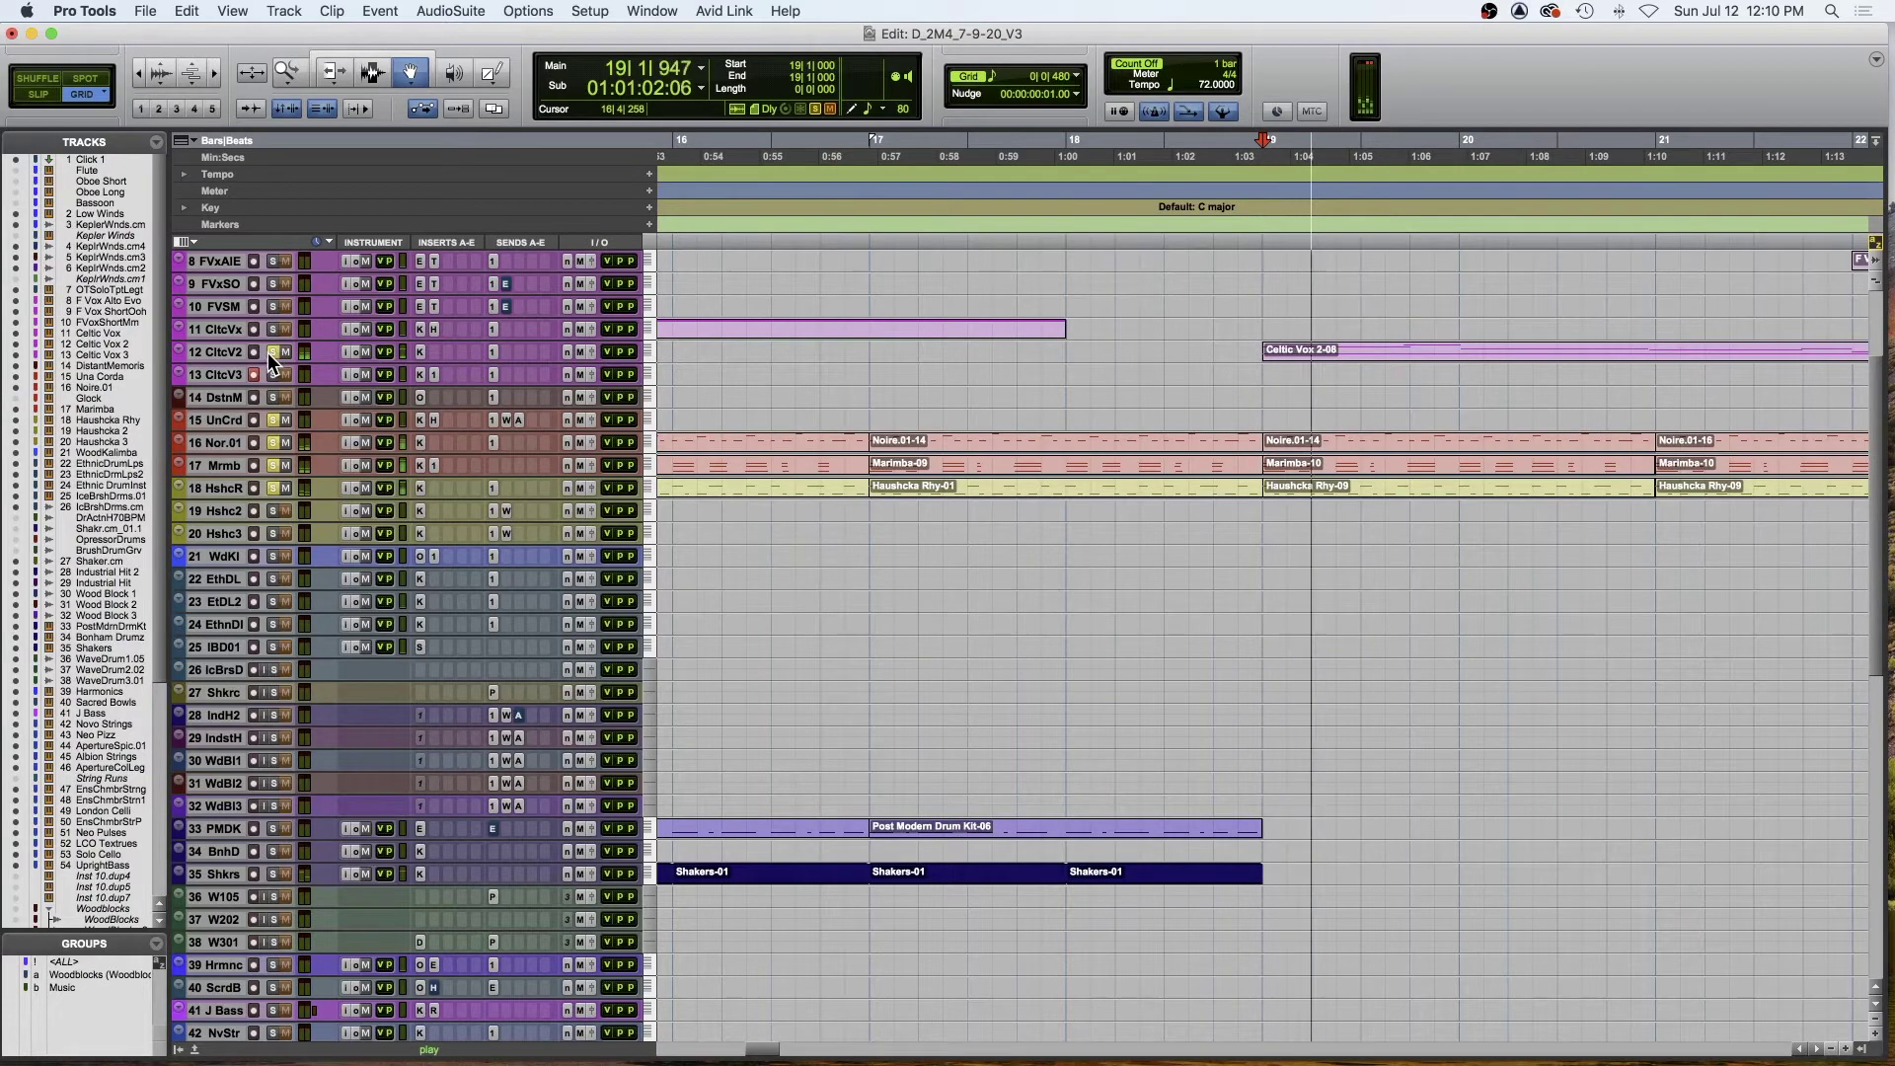
{"action": "key", "text": "super+bracketleft"}
{"action": "key", "text": "super+bracketleft"}
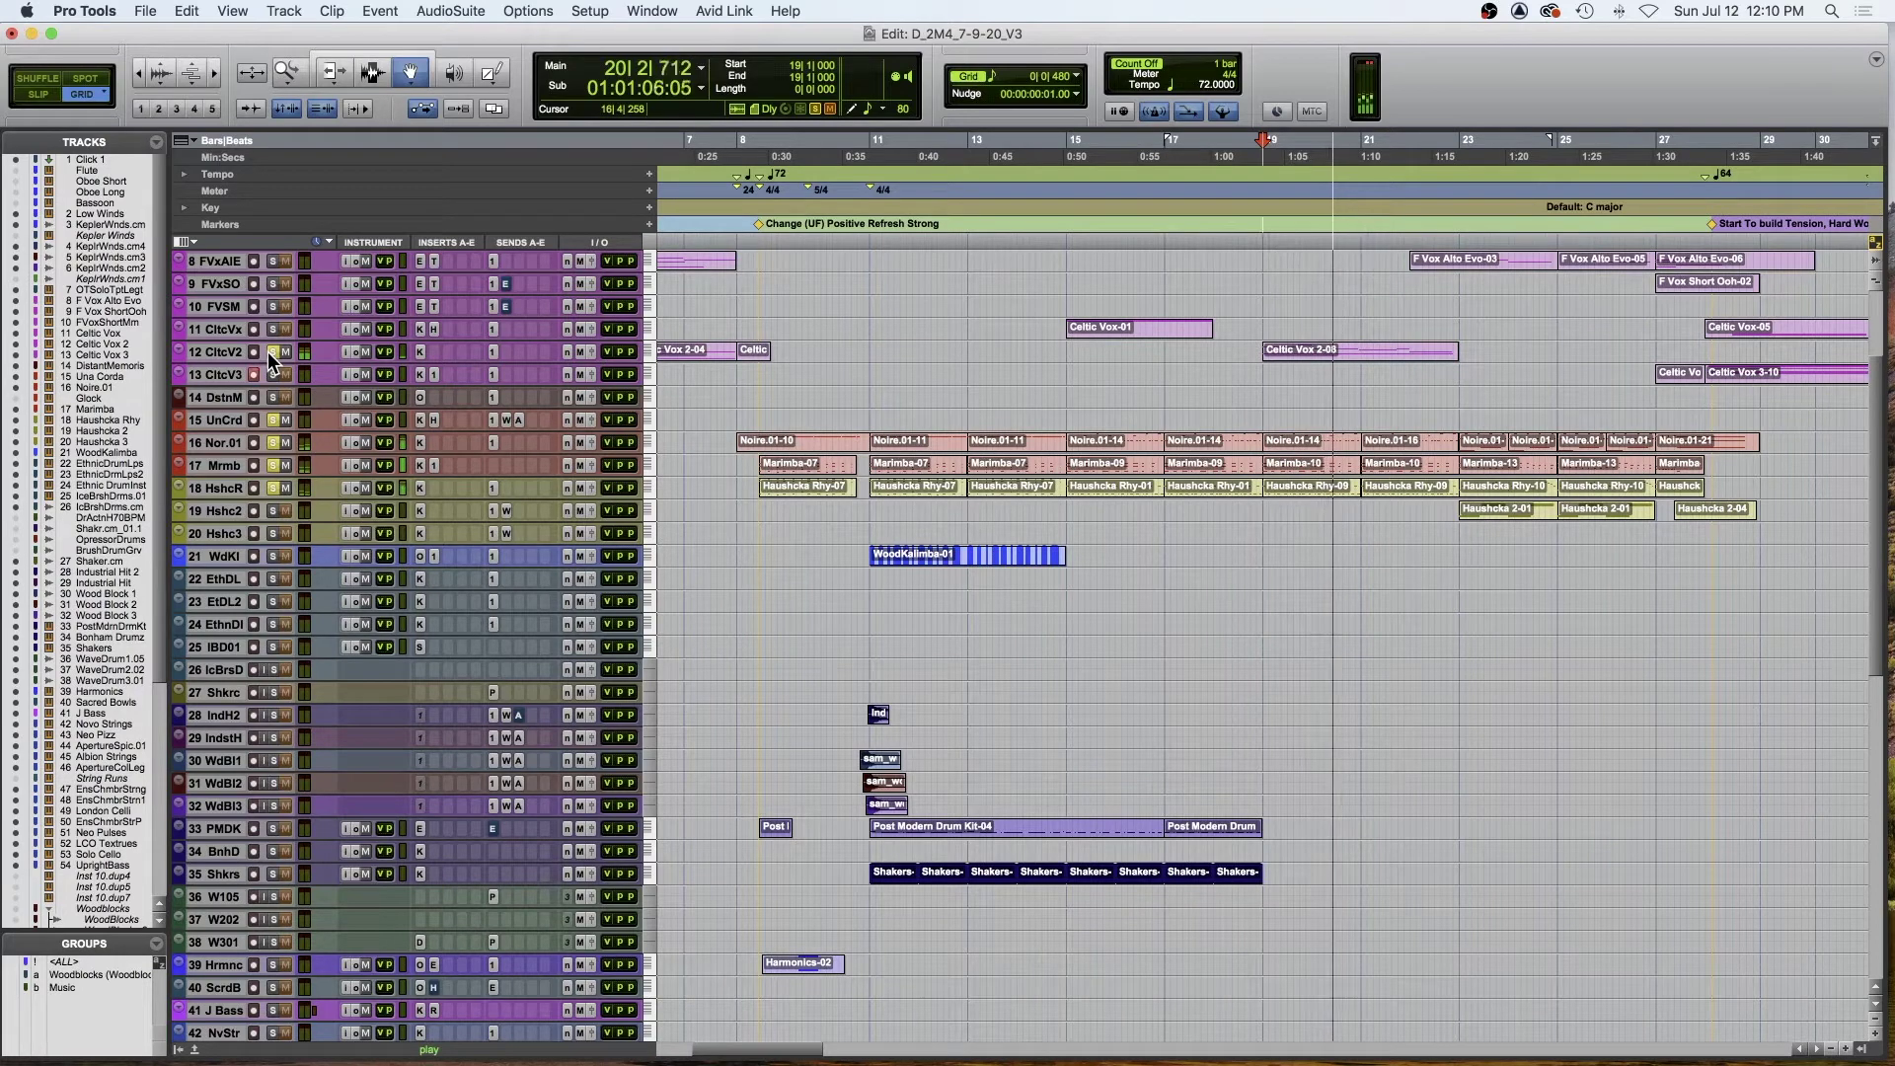
{"action": "left_click", "coordinate": [270, 351]}
{"action": "key", "text": "space"}
- Clear all track solos and play the full mix from bar 19 into bar 23
{"action": "left_click", "coordinate": [269, 348], "text": "alt"}
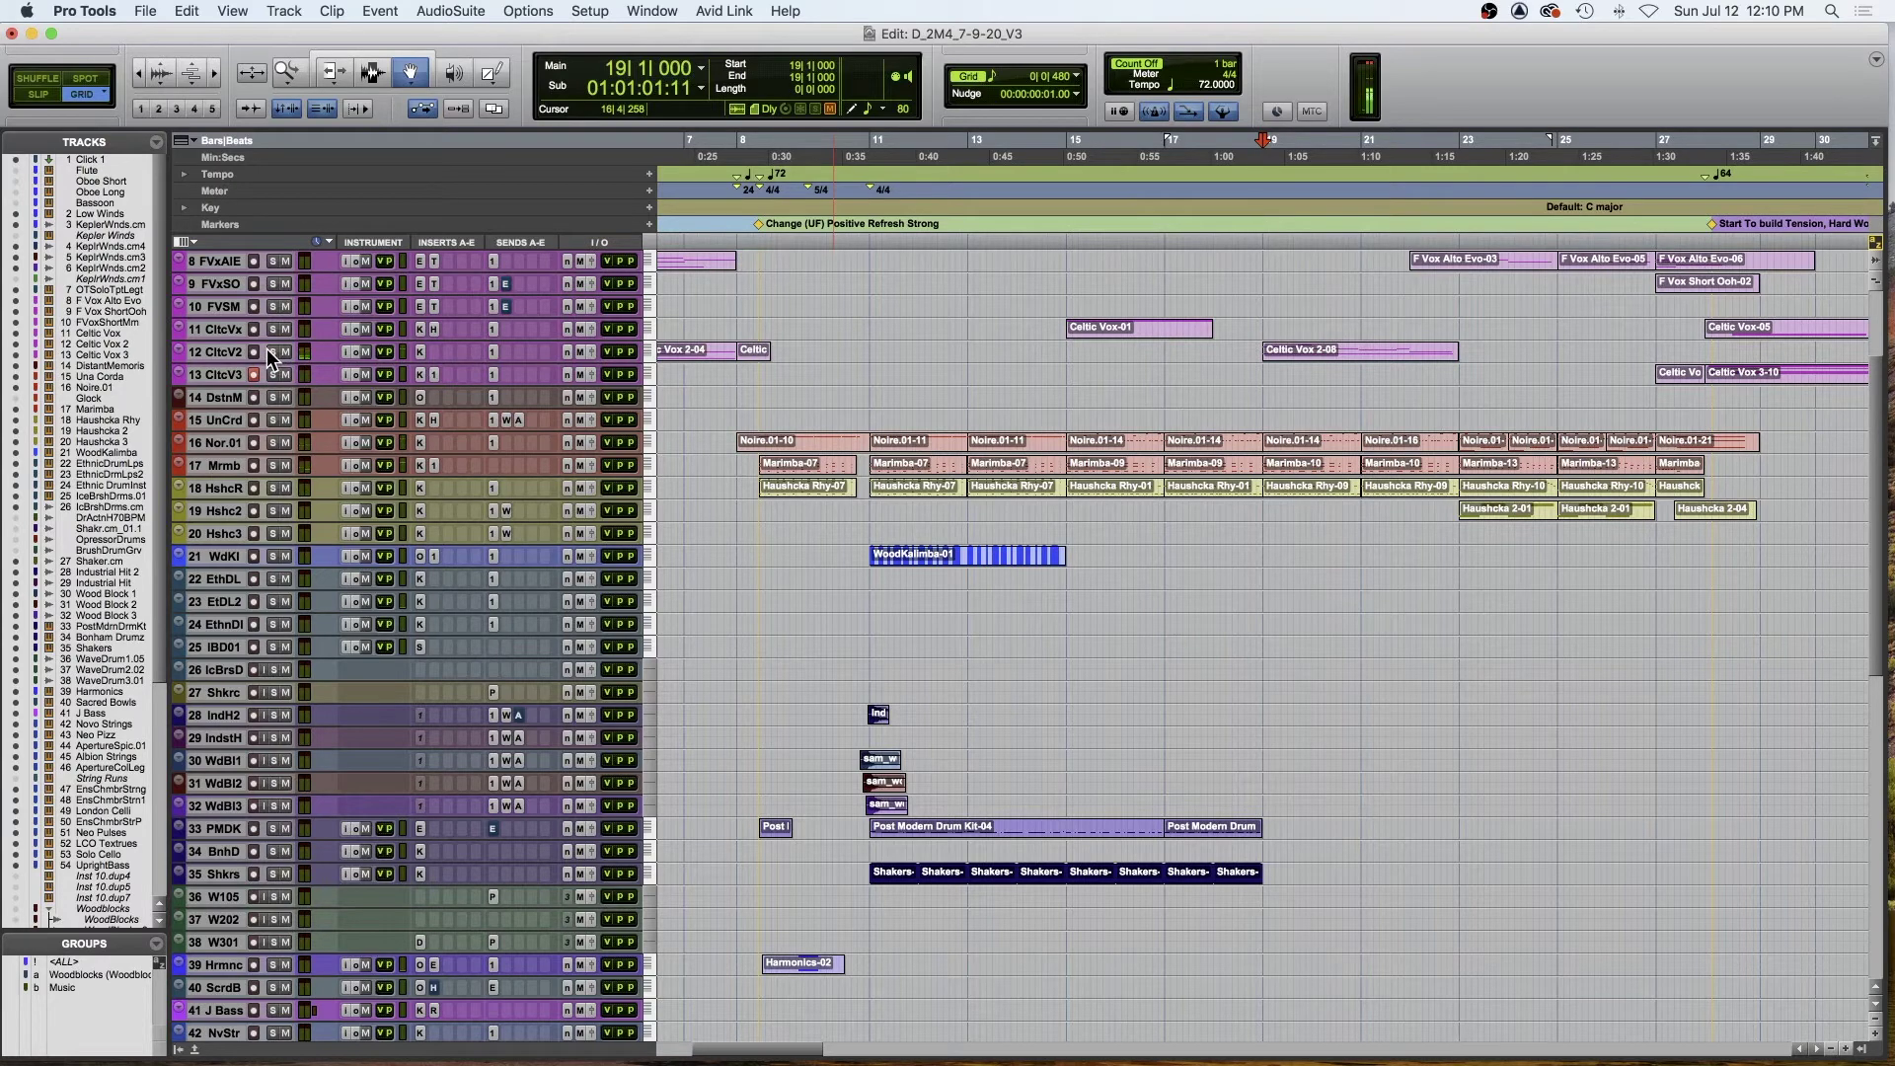
{"action": "left_click", "coordinate": [270, 352]}
{"action": "key", "text": "space"}
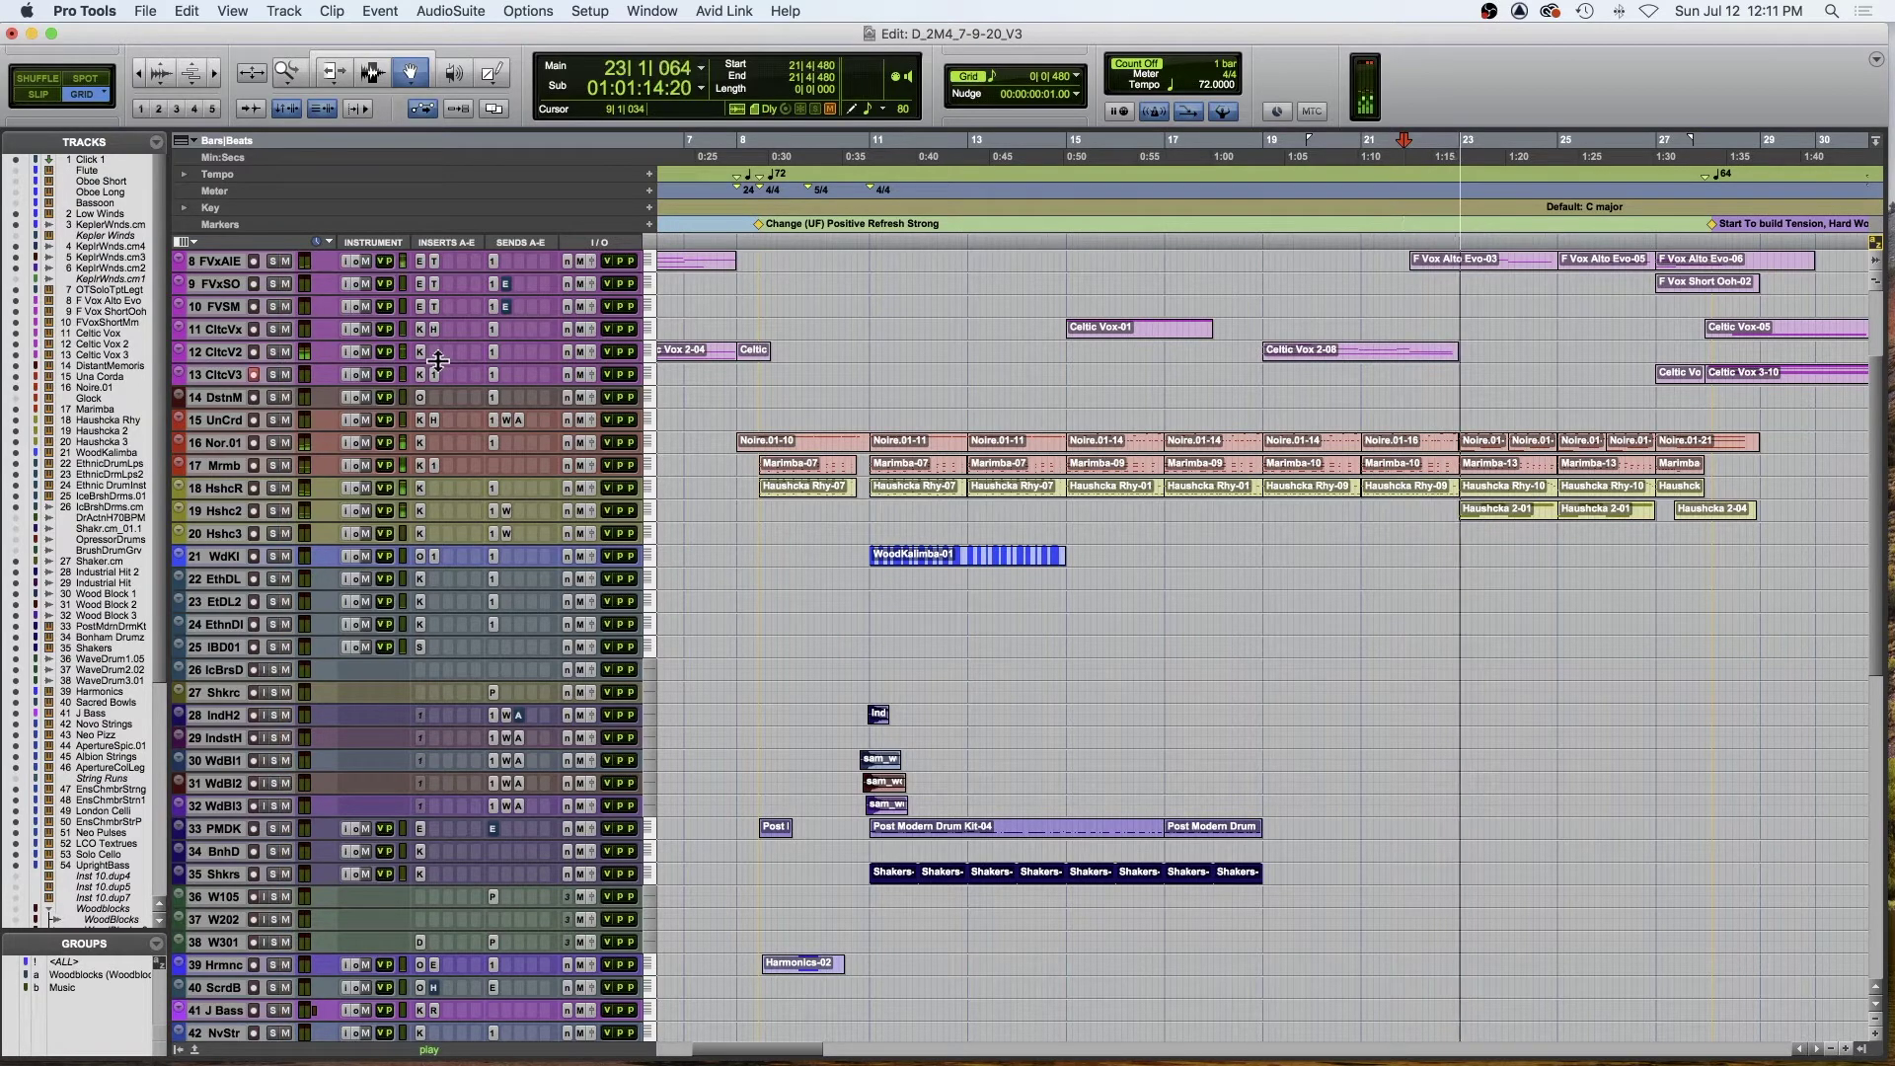
{"action": "key", "text": "space"}
- Enlarge the timeline around 22|1|000 and play the full mix through the section change from 23|1|000
{"action": "left_click", "coordinate": [1410, 230]}
{"action": "key", "text": "t"}
{"action": "key", "text": "t"}
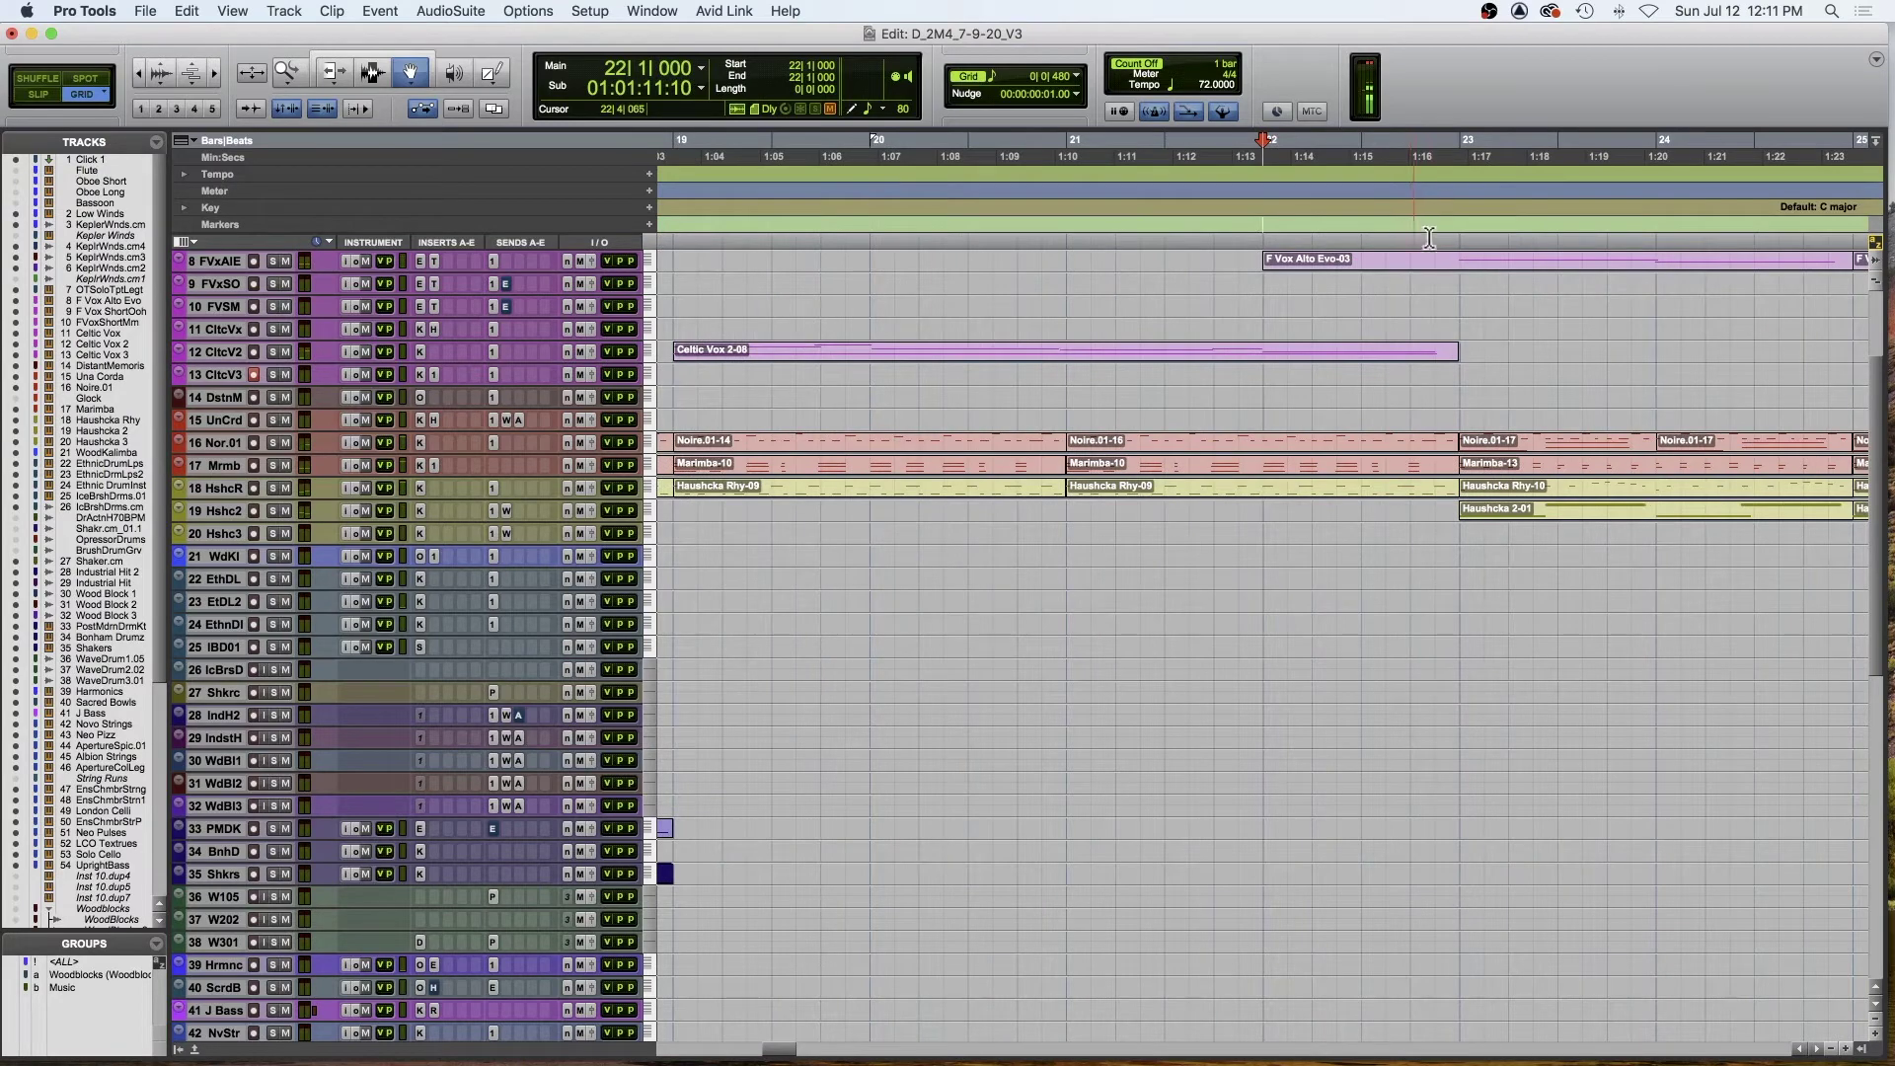
{"action": "key", "text": "space"}
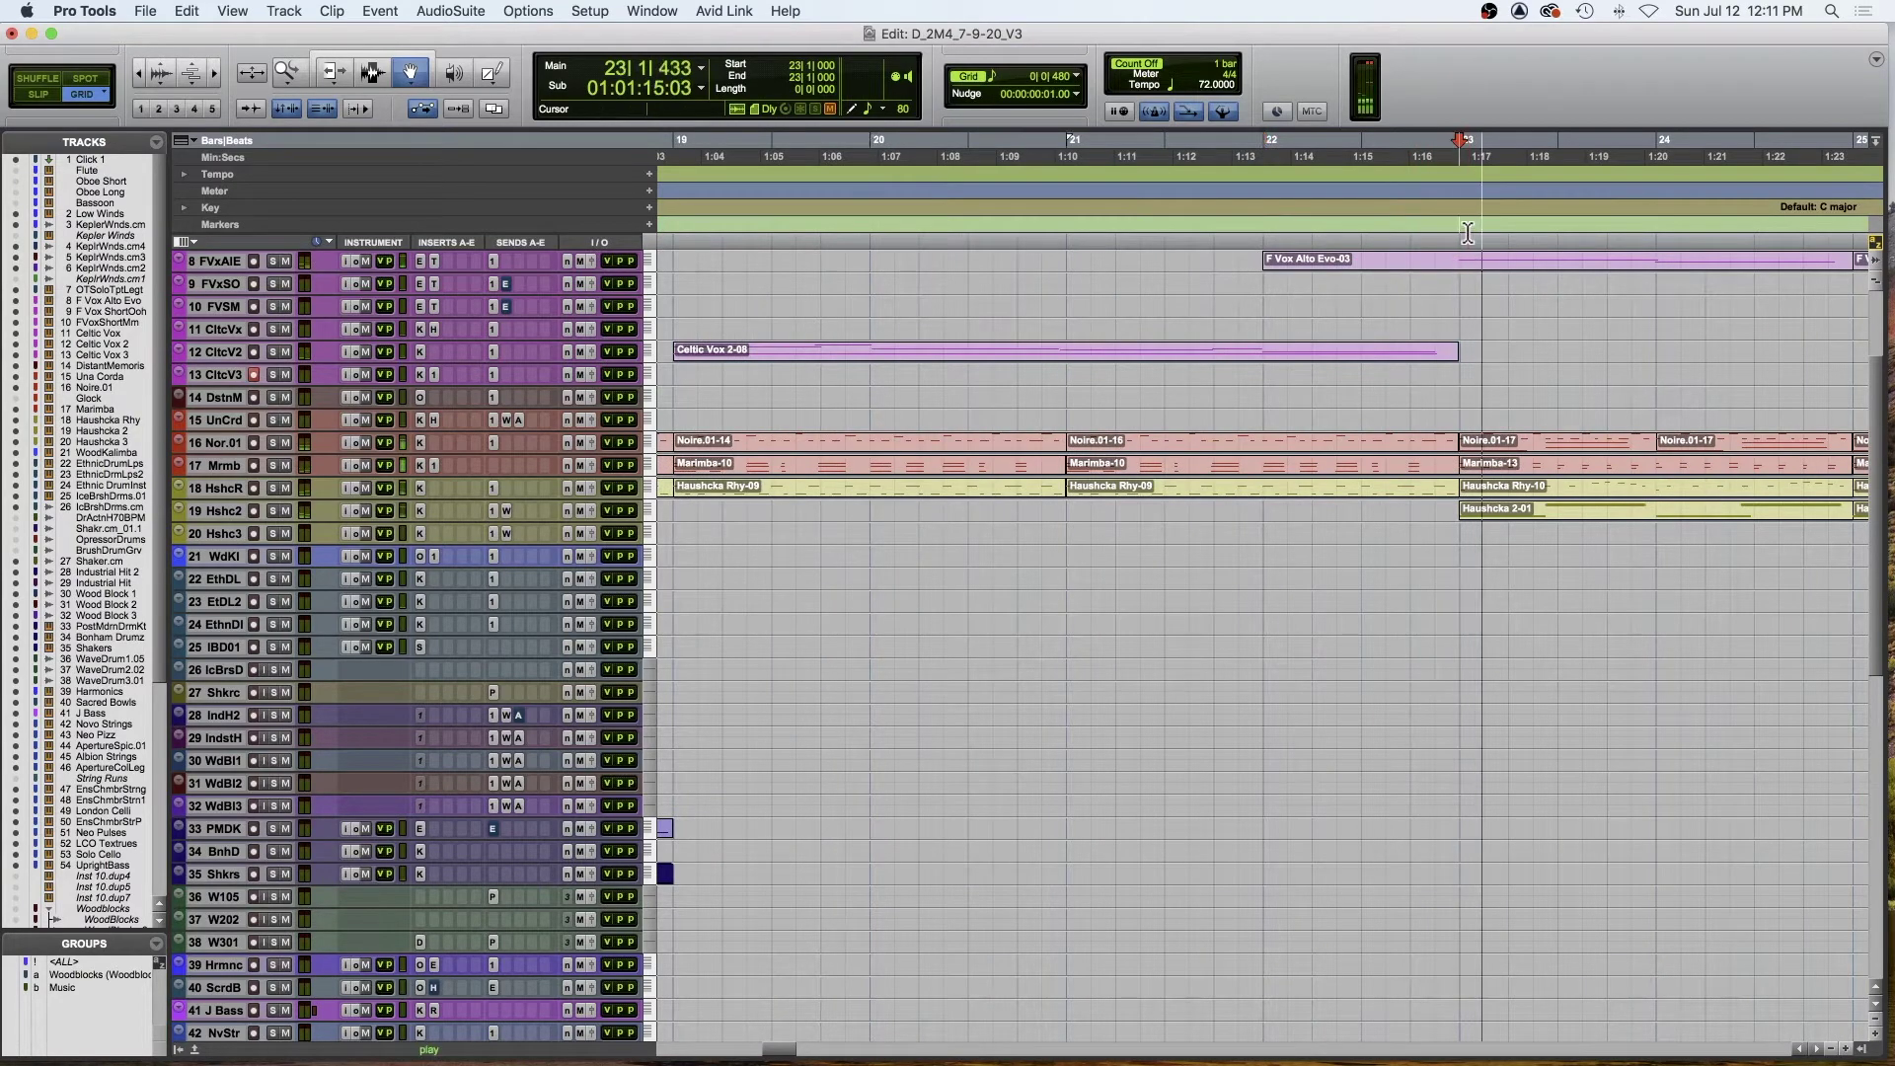
{"action": "key", "text": "r"}
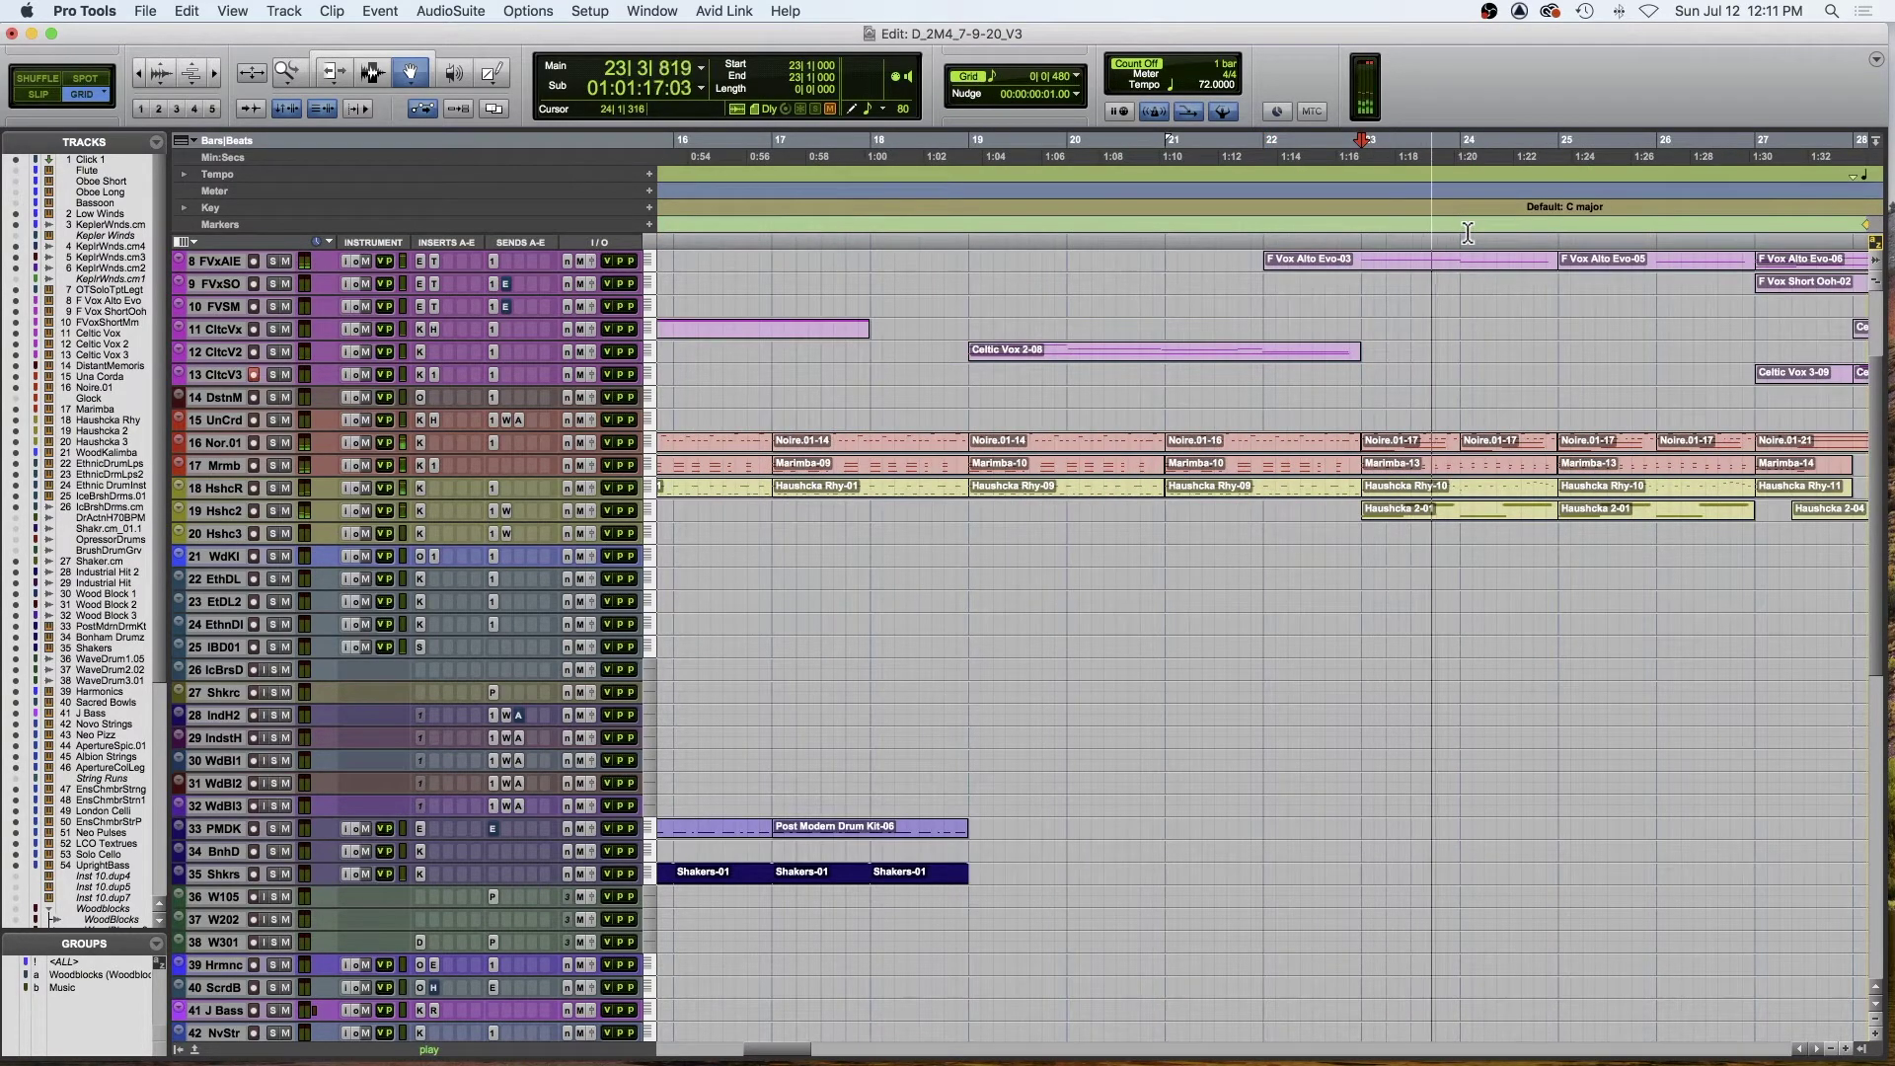
{"action": "key", "text": "space"}
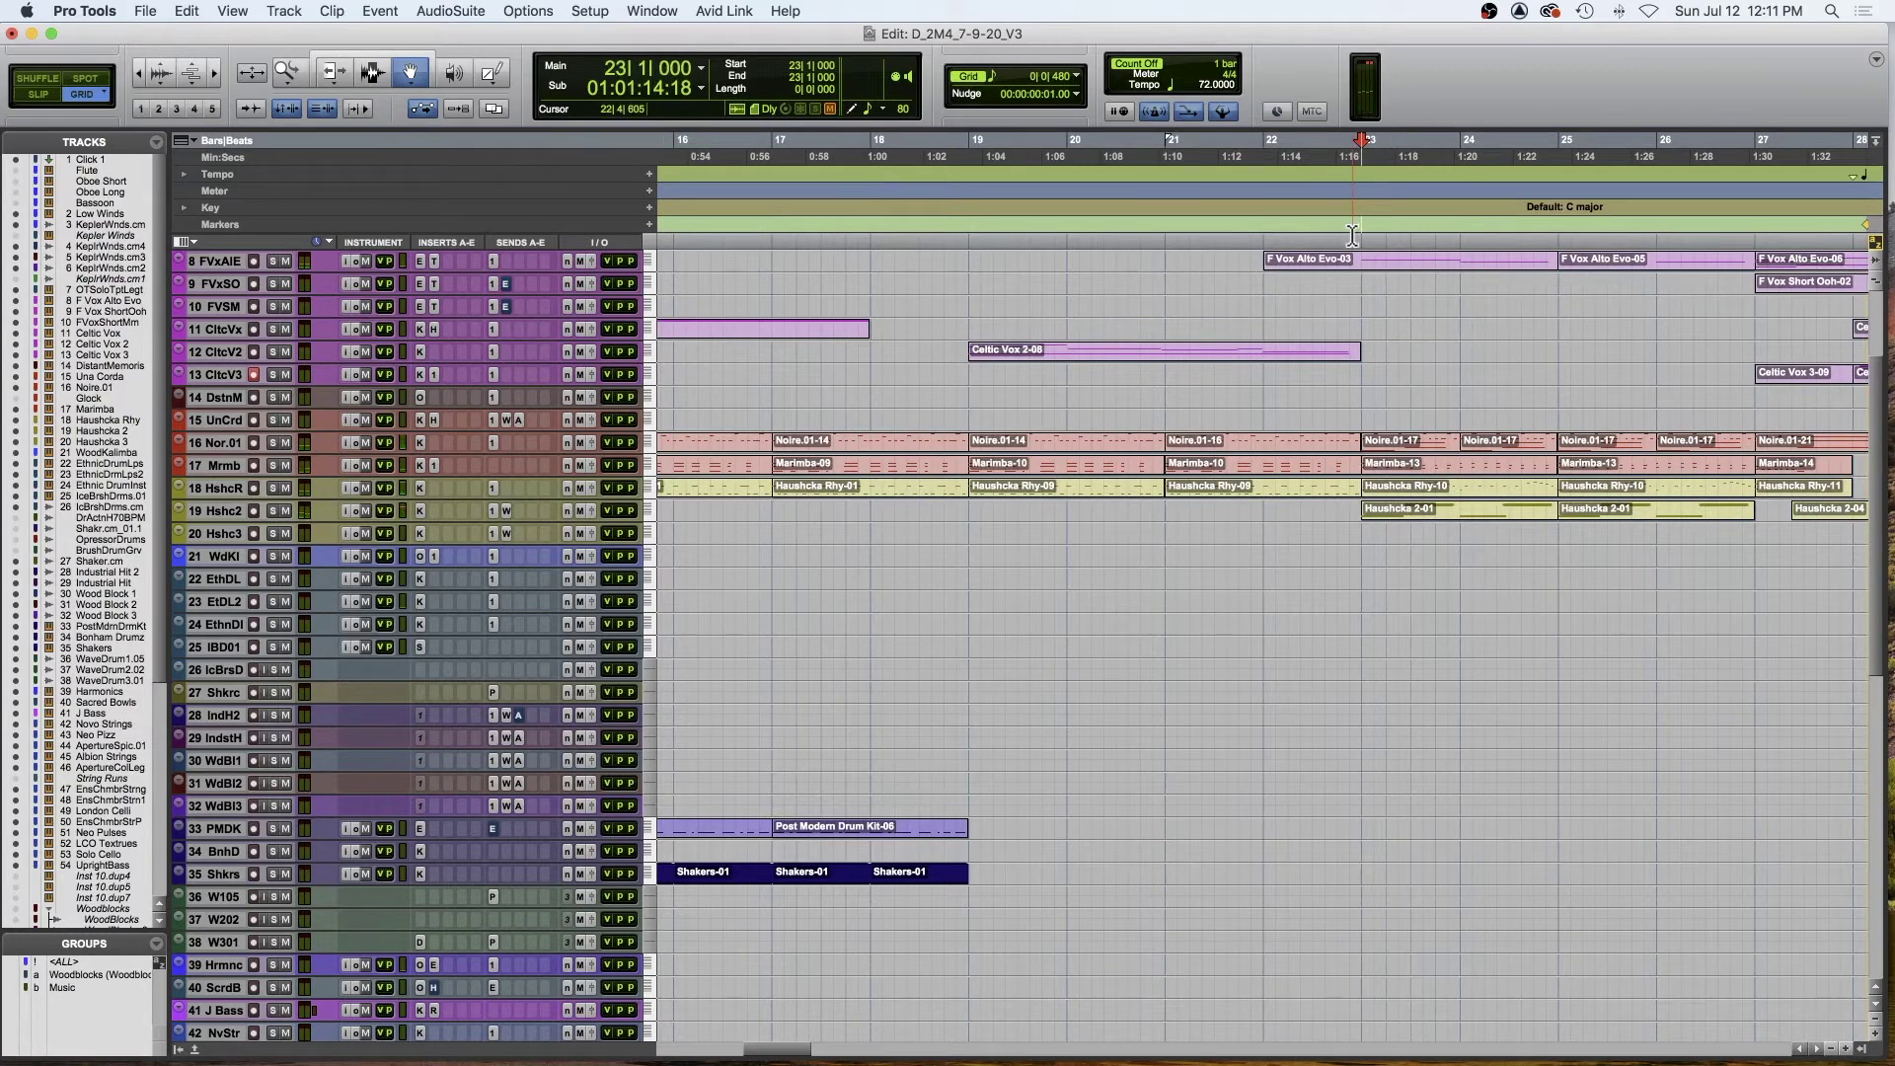
- Solo Noire.01, Marimba and Haushcka Rhy and audition them from 23|1|000 and again from 22|1|000
{"action": "left_click", "coordinate": [1396, 449]}
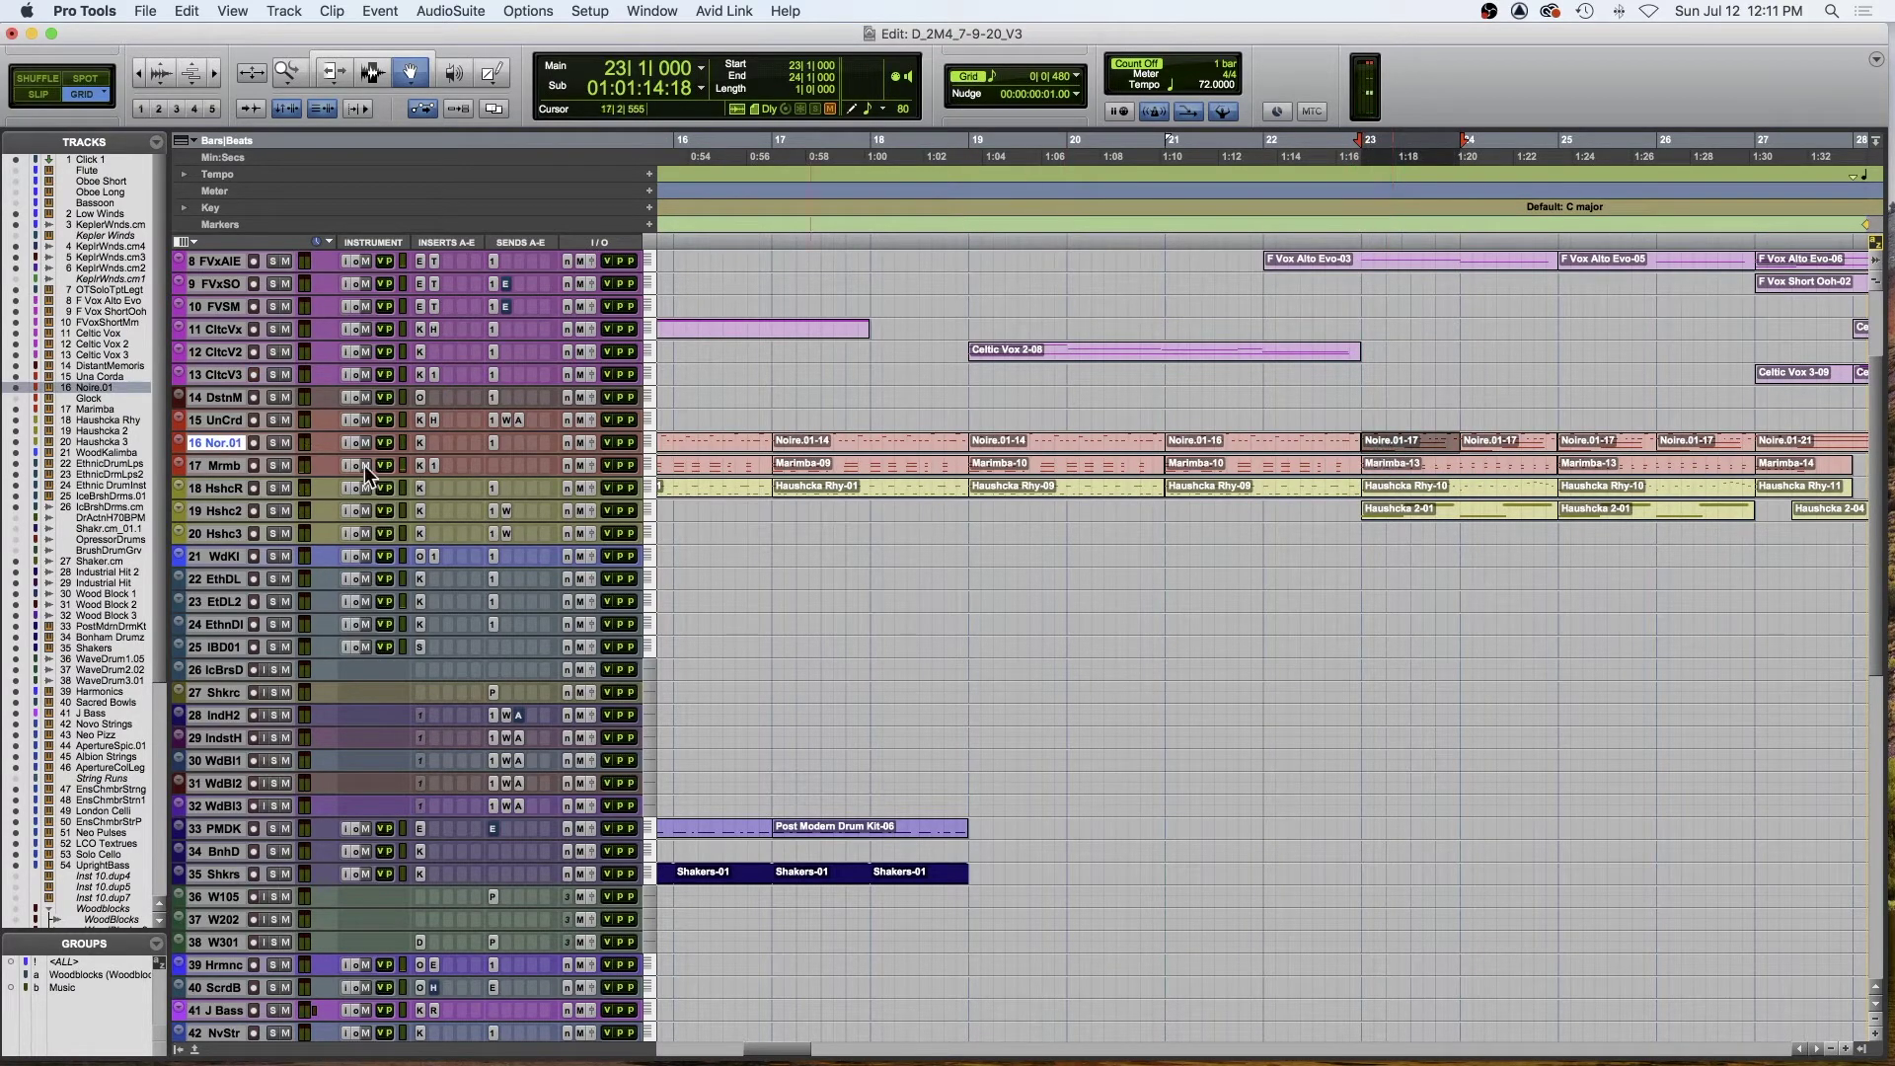
{"action": "left_click_drag", "start_coordinate": [269, 488], "coordinate": [272, 441]}
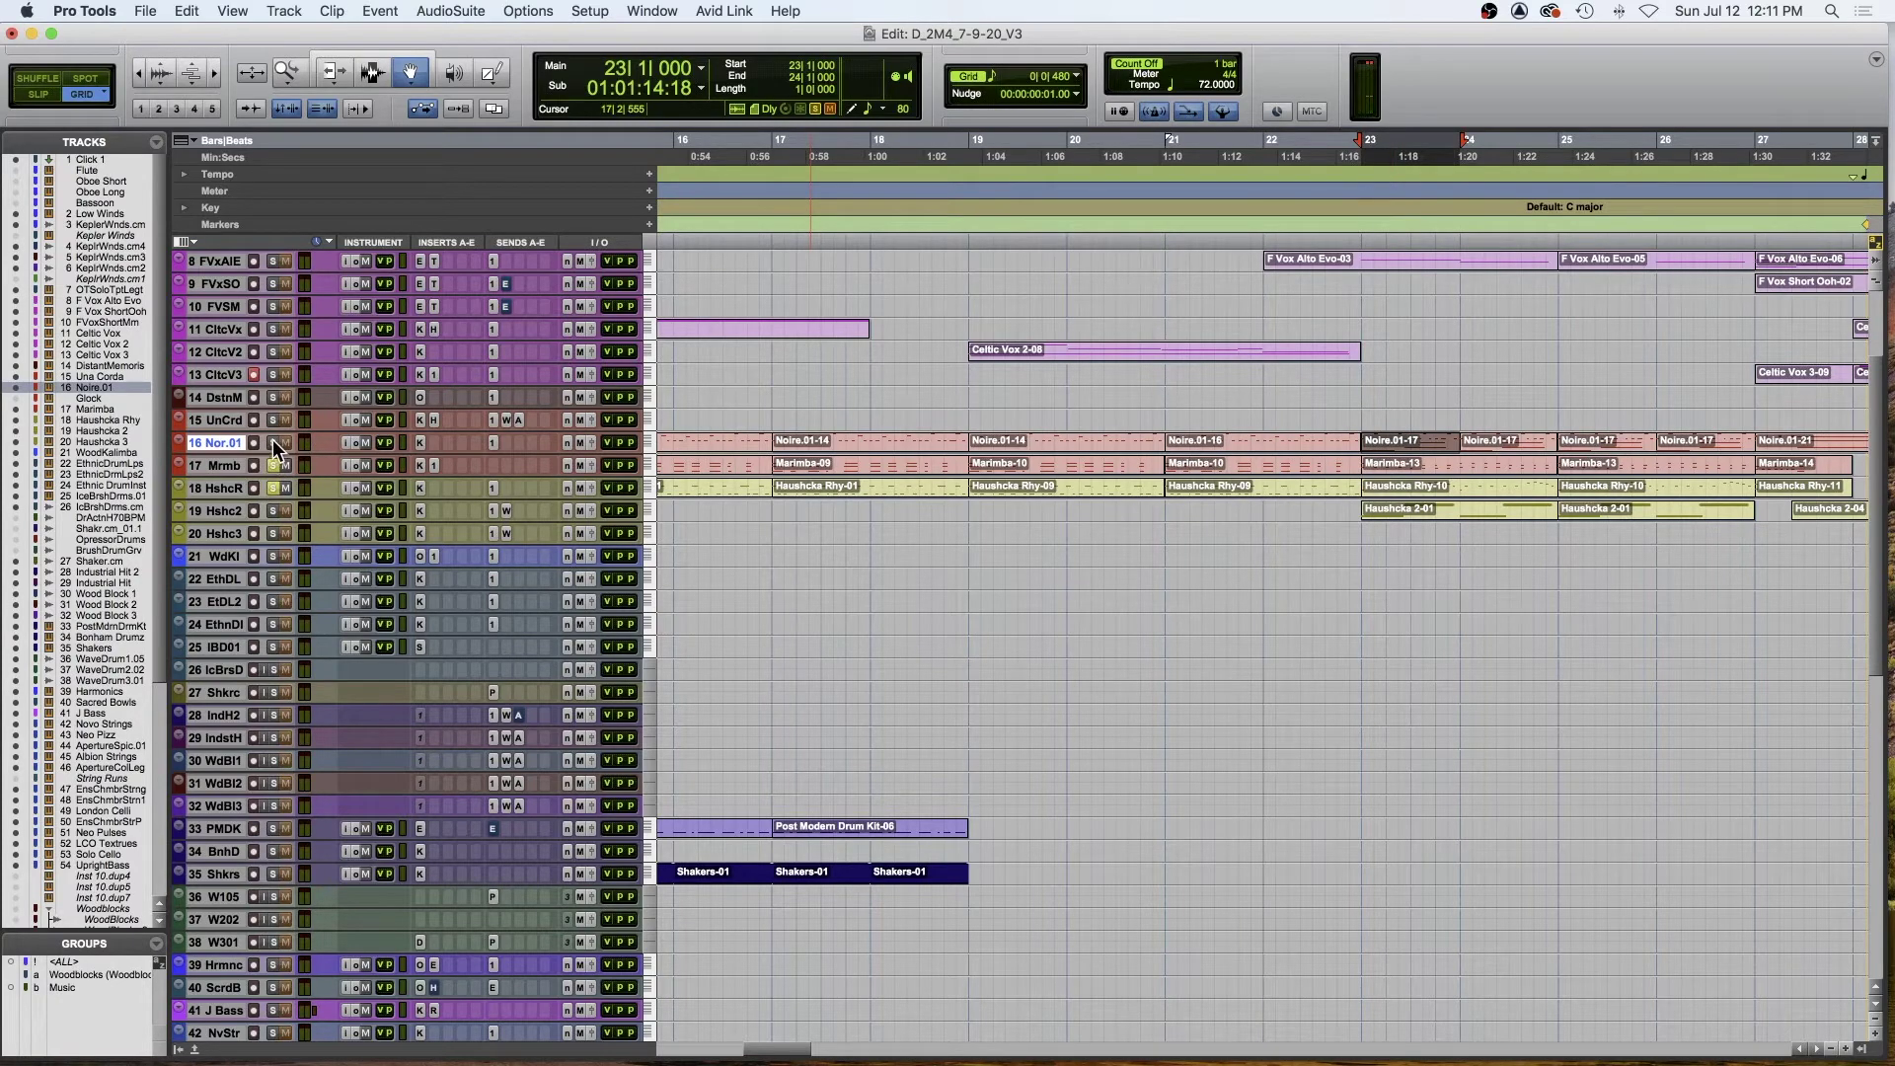
{"action": "key", "text": "space"}
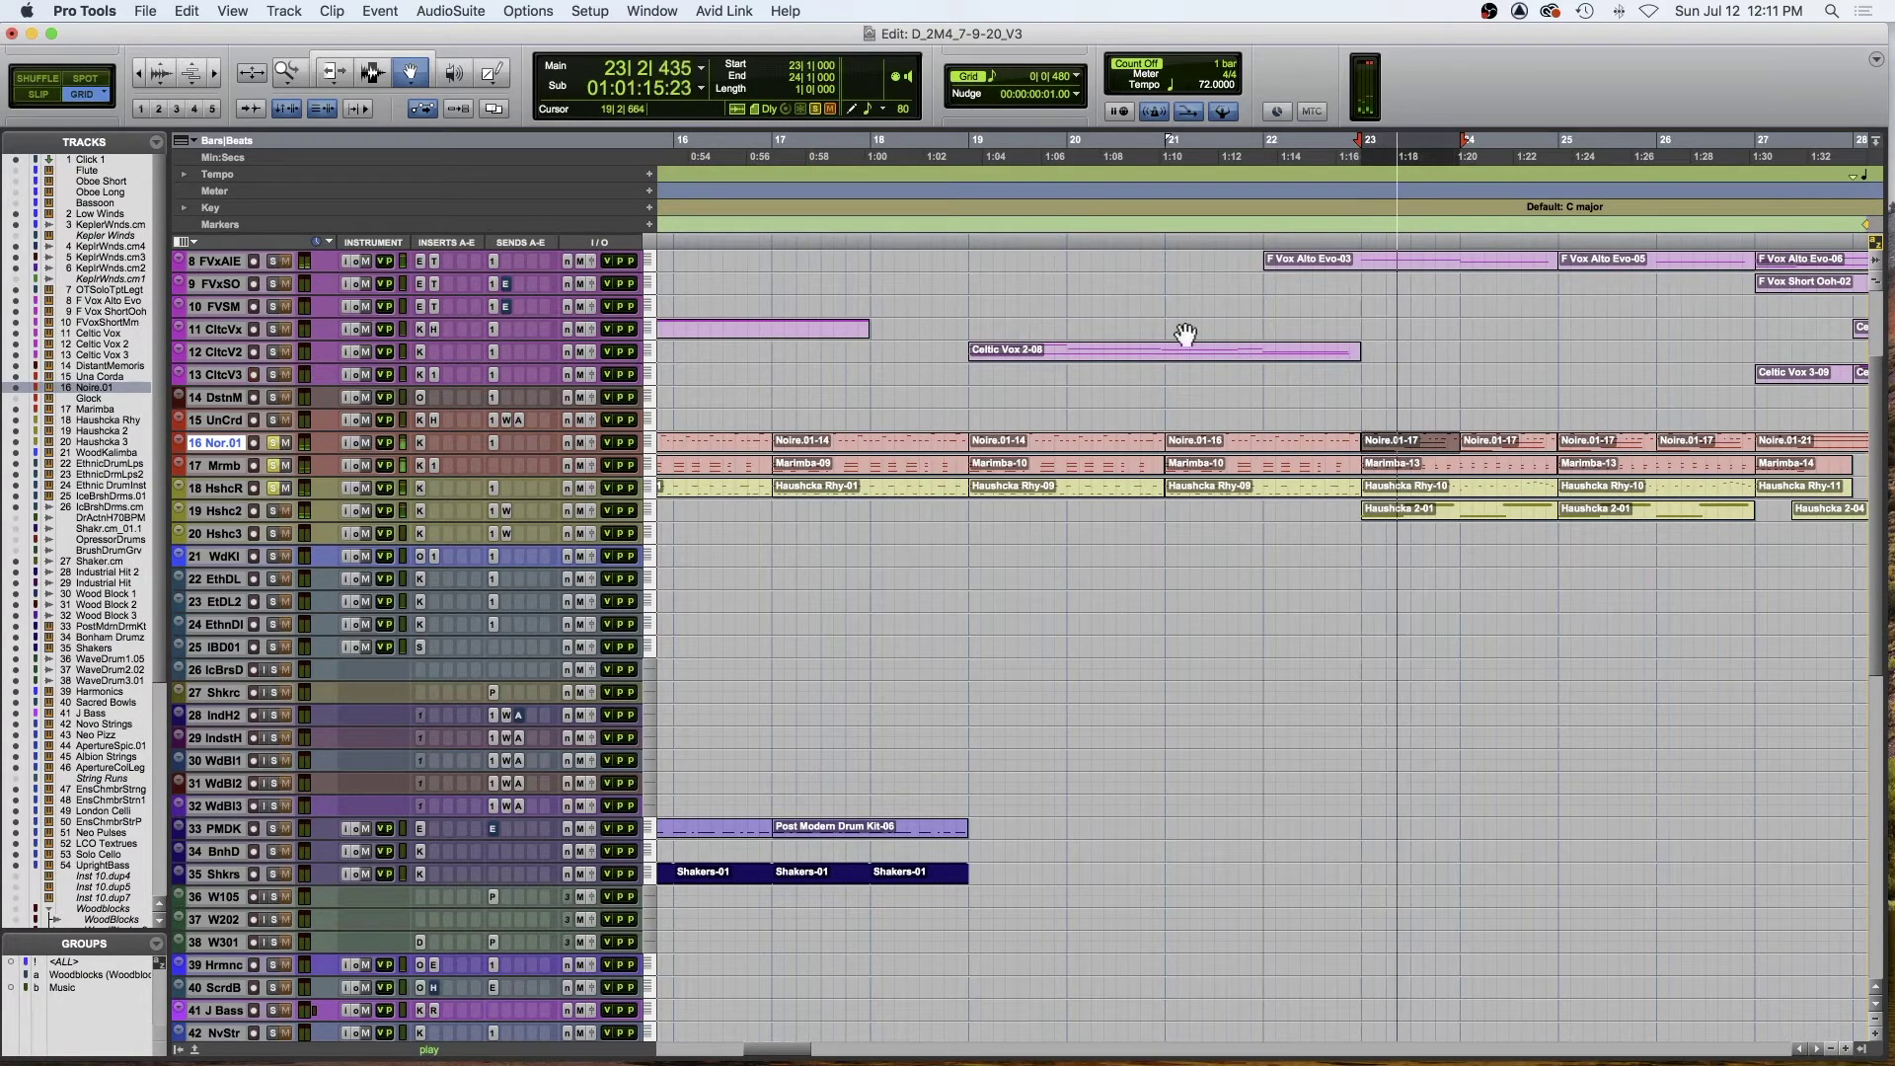
{"action": "left_click", "coordinate": [1263, 218]}
{"action": "key", "text": "space"}
{"action": "key", "text": "space"}
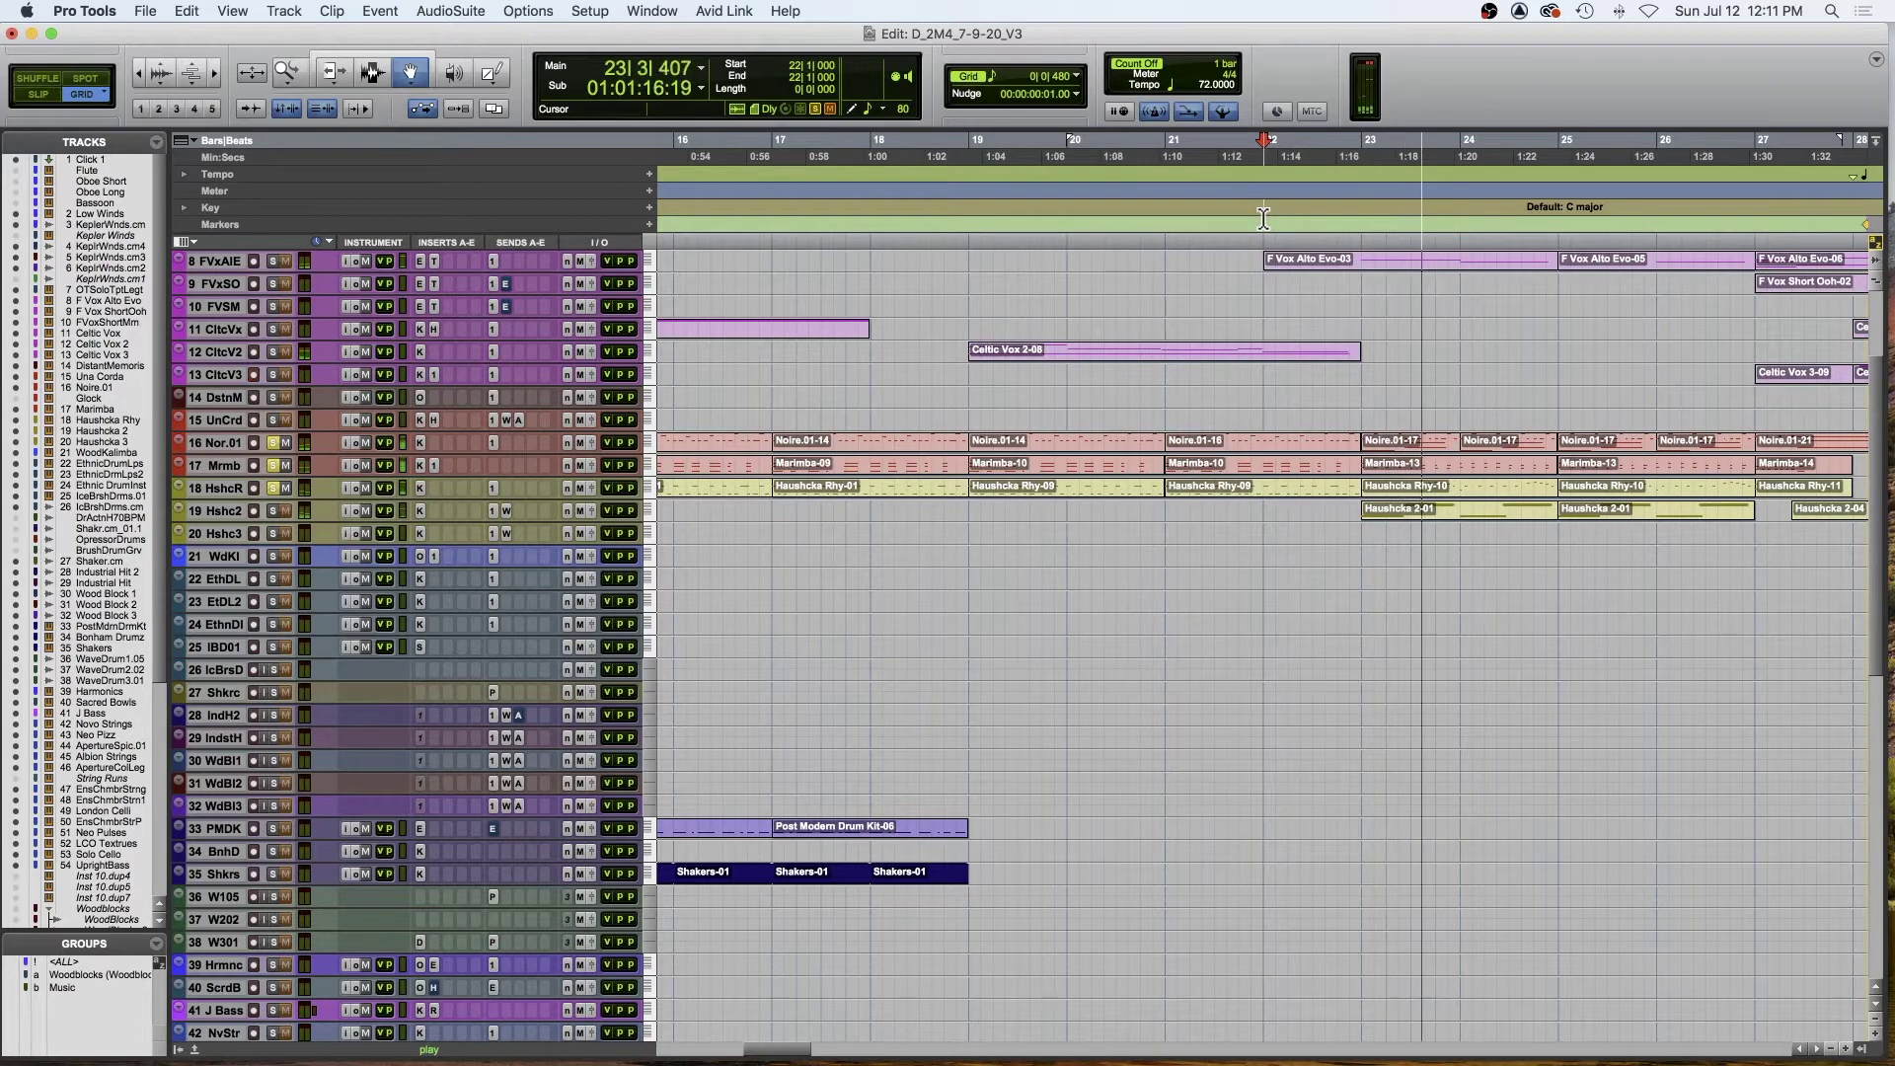
{"action": "key", "text": "space"}
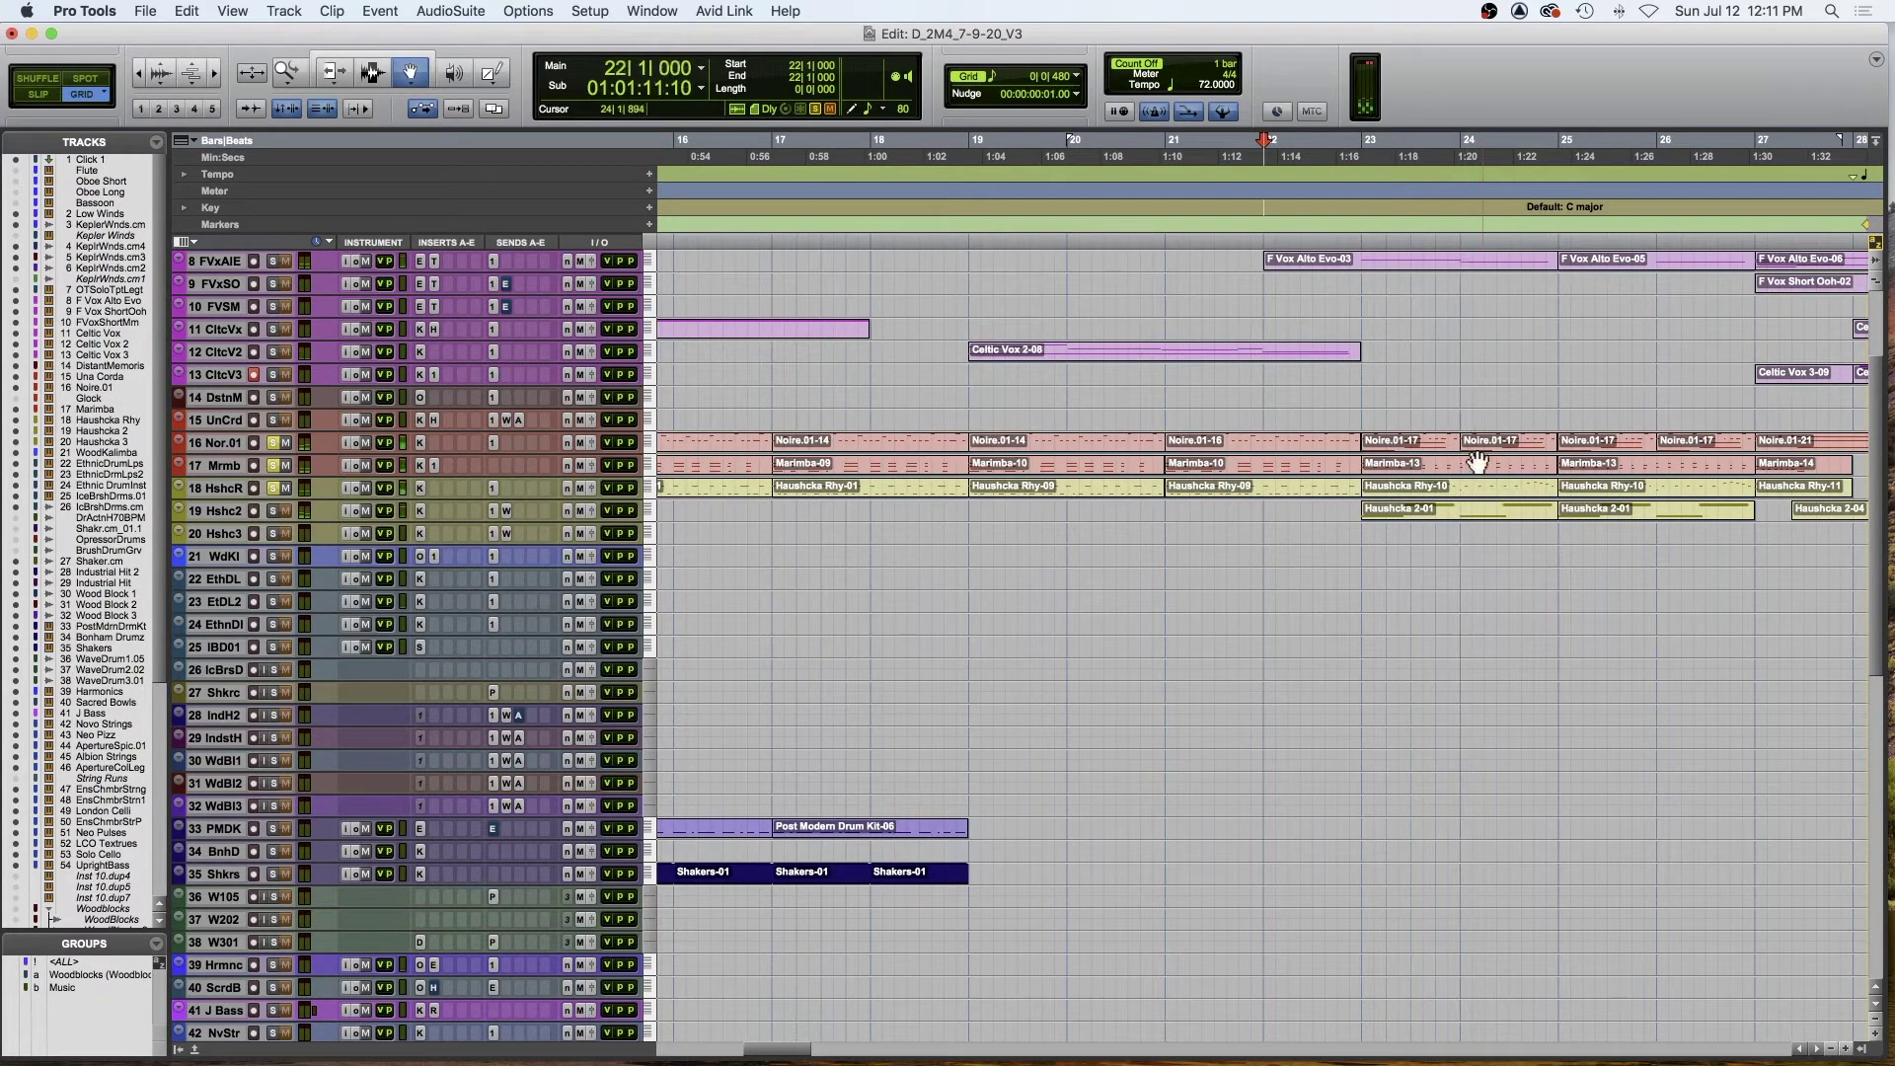
- Select the Noire.01, Marimba, Haushcka Rhy and Haushcka 2 clips at bars 23 to 24 and play them in notation view
{"action": "left_click", "coordinate": [1446, 453]}
{"action": "left_click", "coordinate": [1443, 513], "text": "shift"}
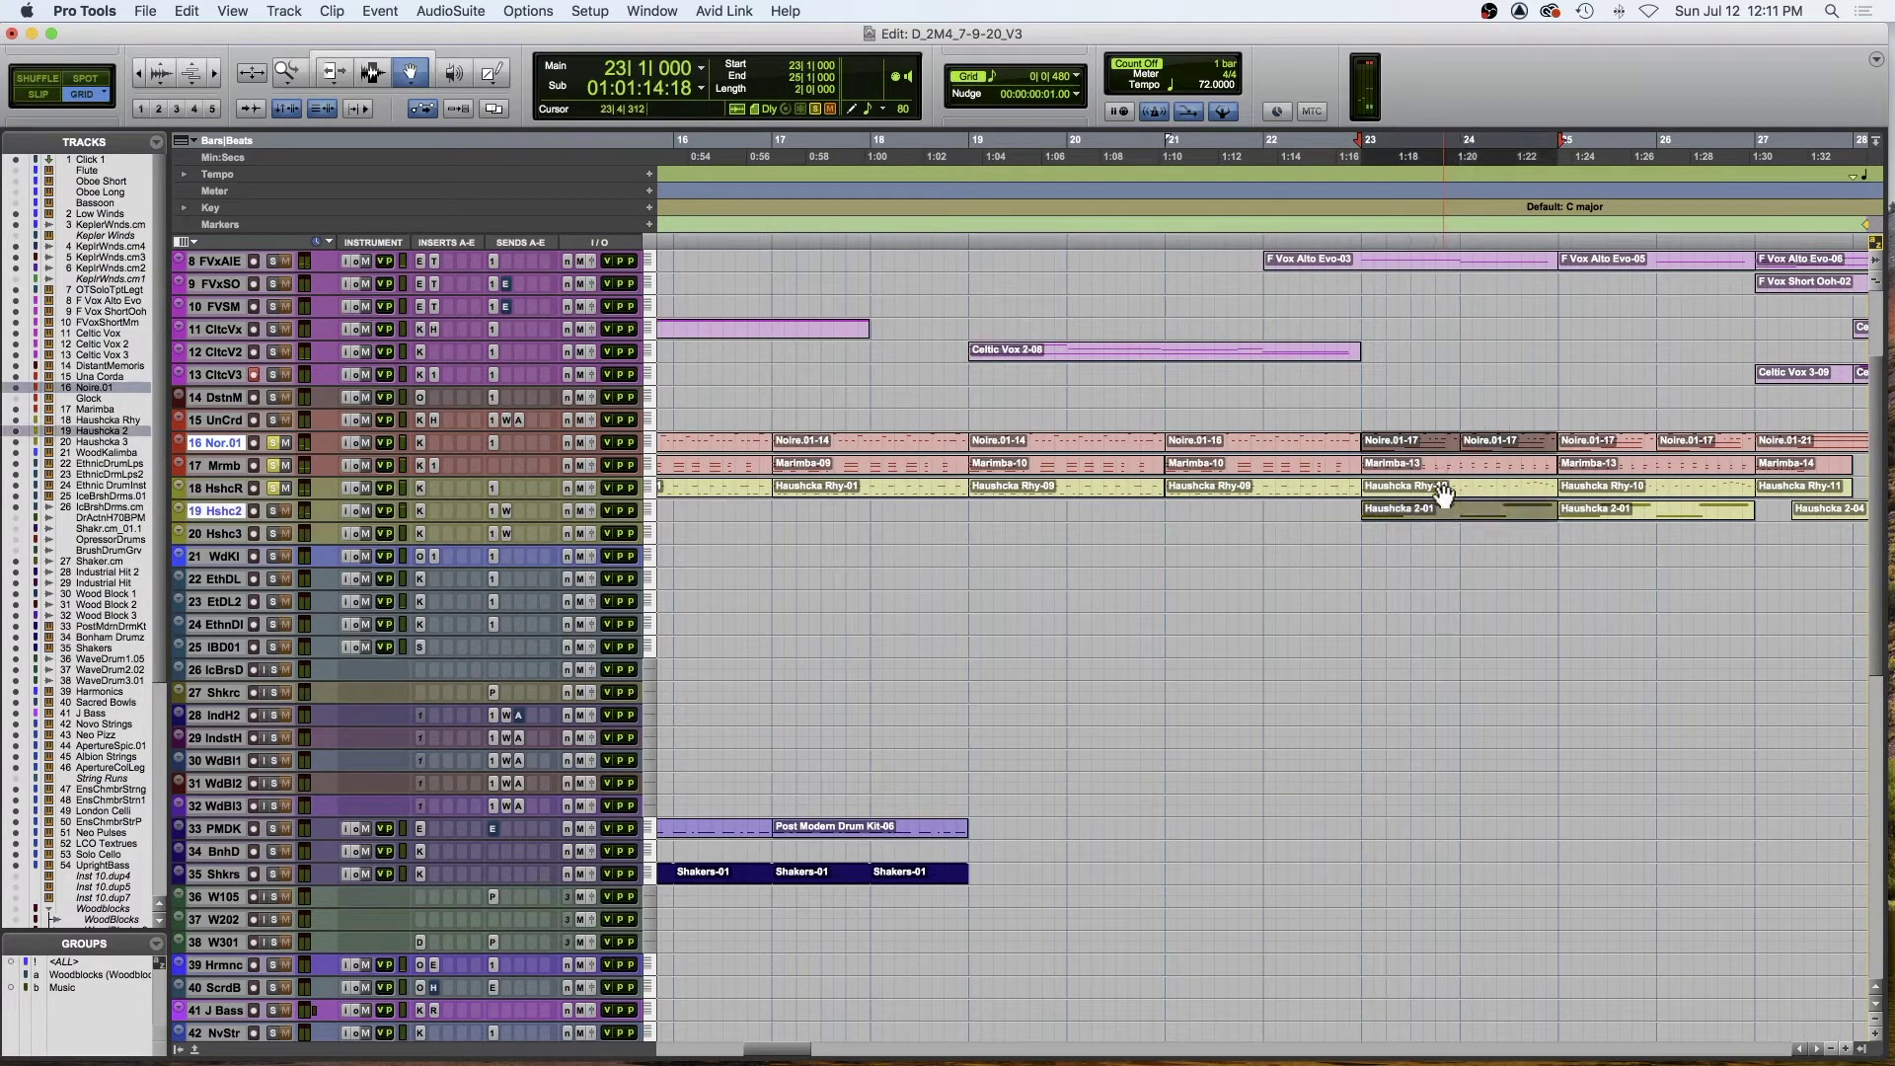
{"action": "left_click", "coordinate": [1443, 493], "text": "shift"}
{"action": "left_click", "coordinate": [1443, 472], "text": "shift"}
{"action": "key", "text": "ctrl+shift+equal"}
{"action": "key", "text": "space"}
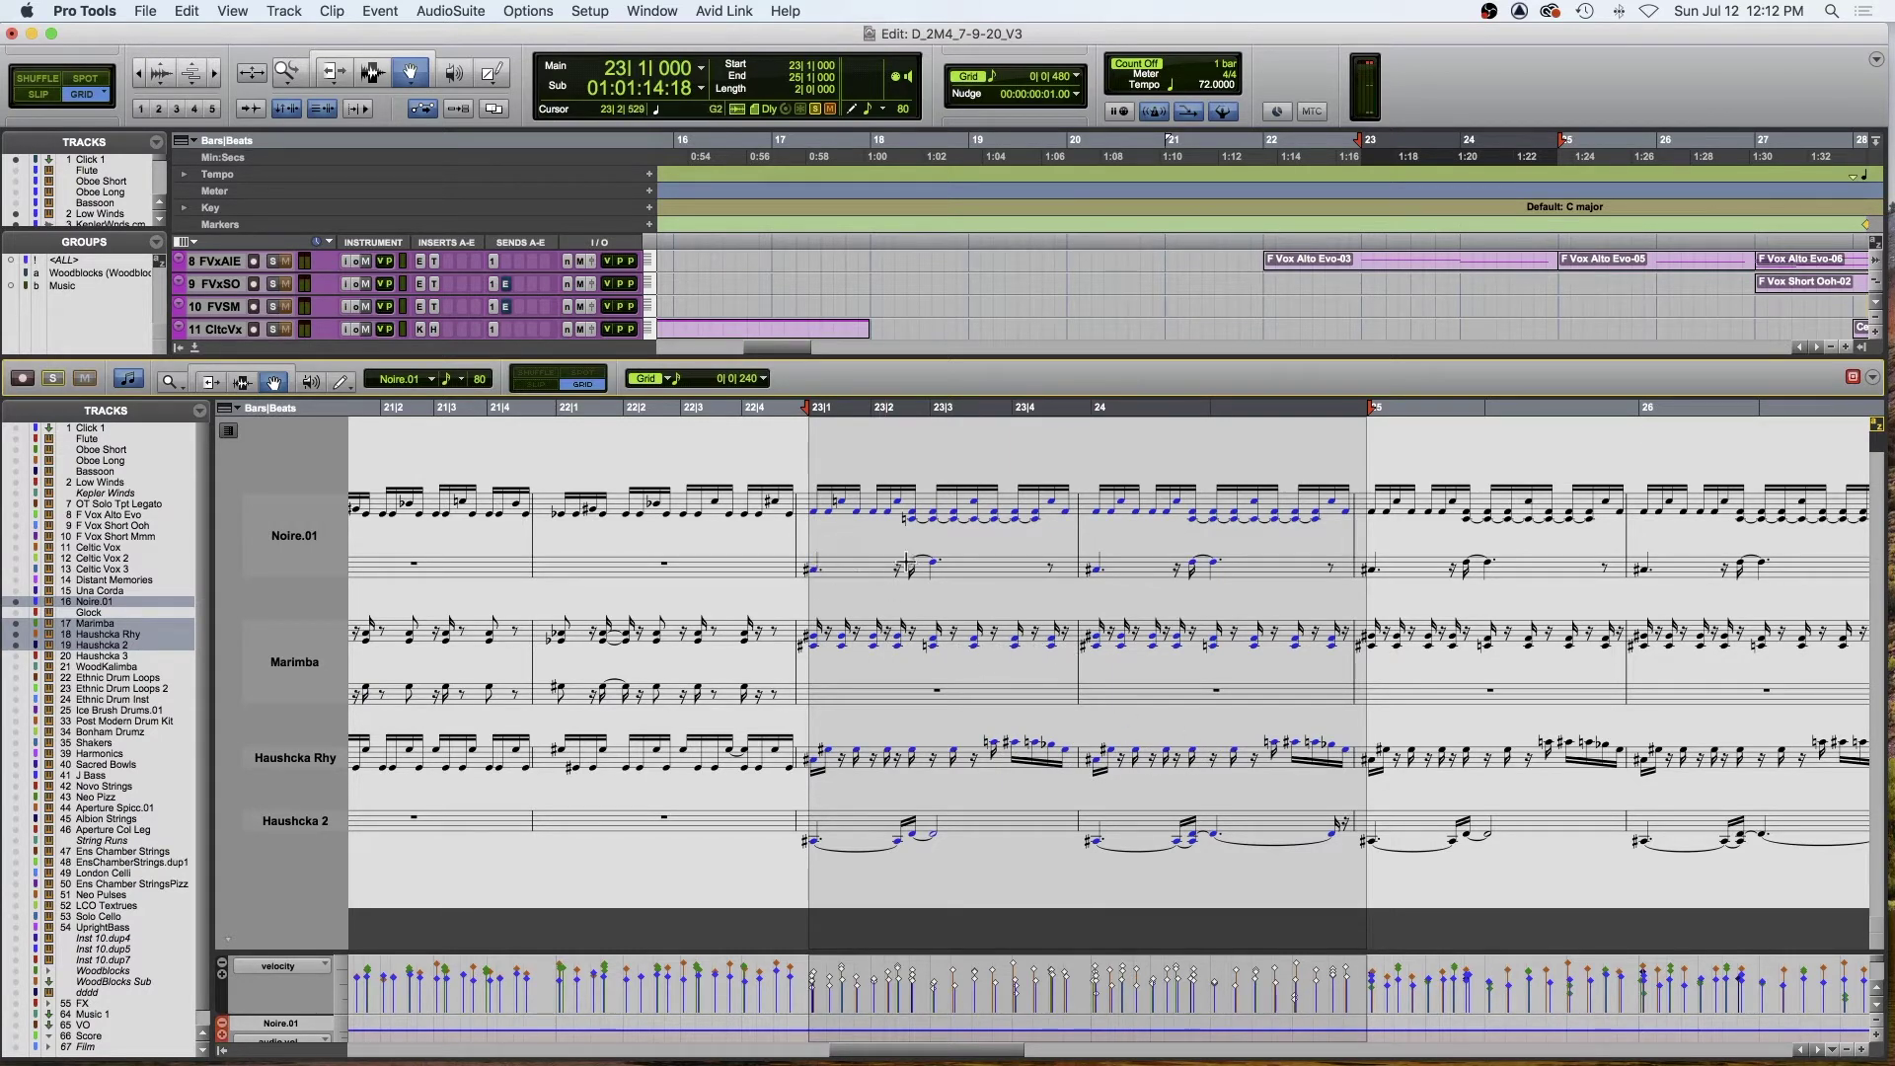
{"action": "key", "text": "space"}
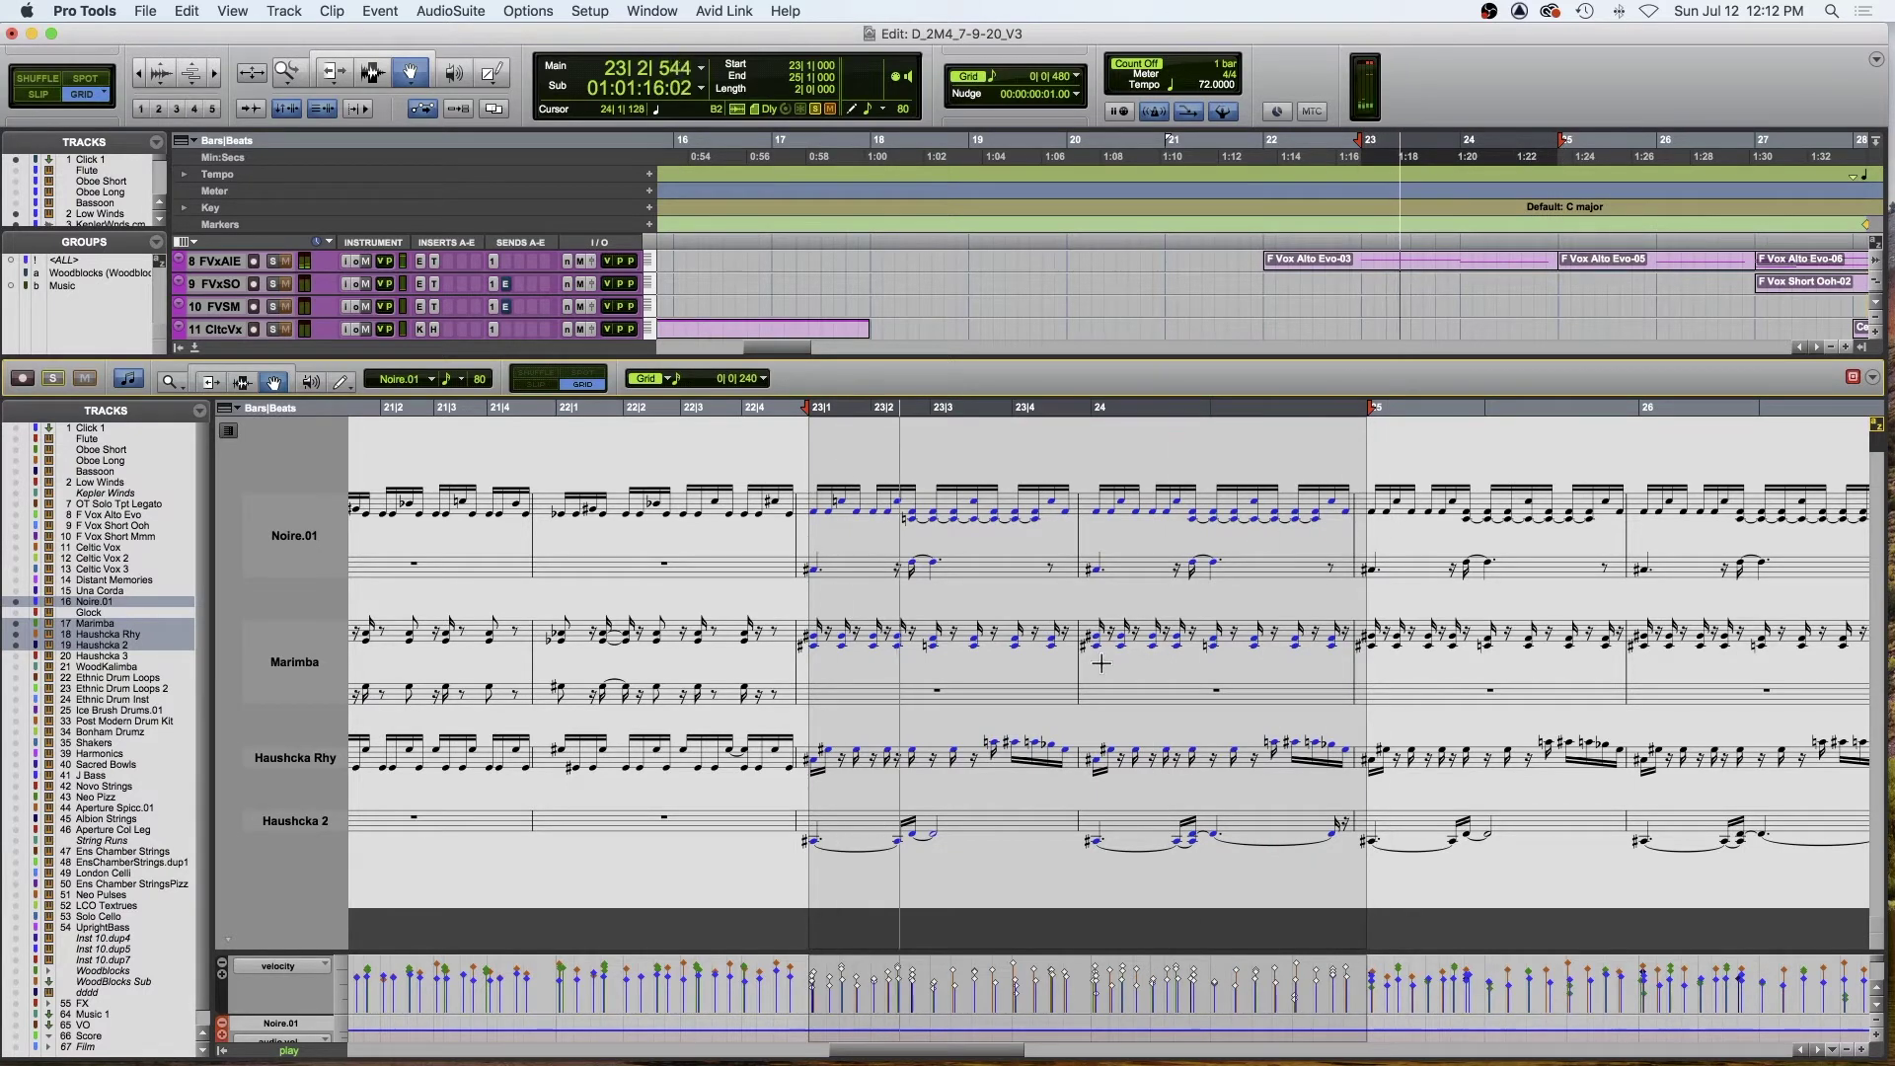
{"action": "key", "text": "space"}
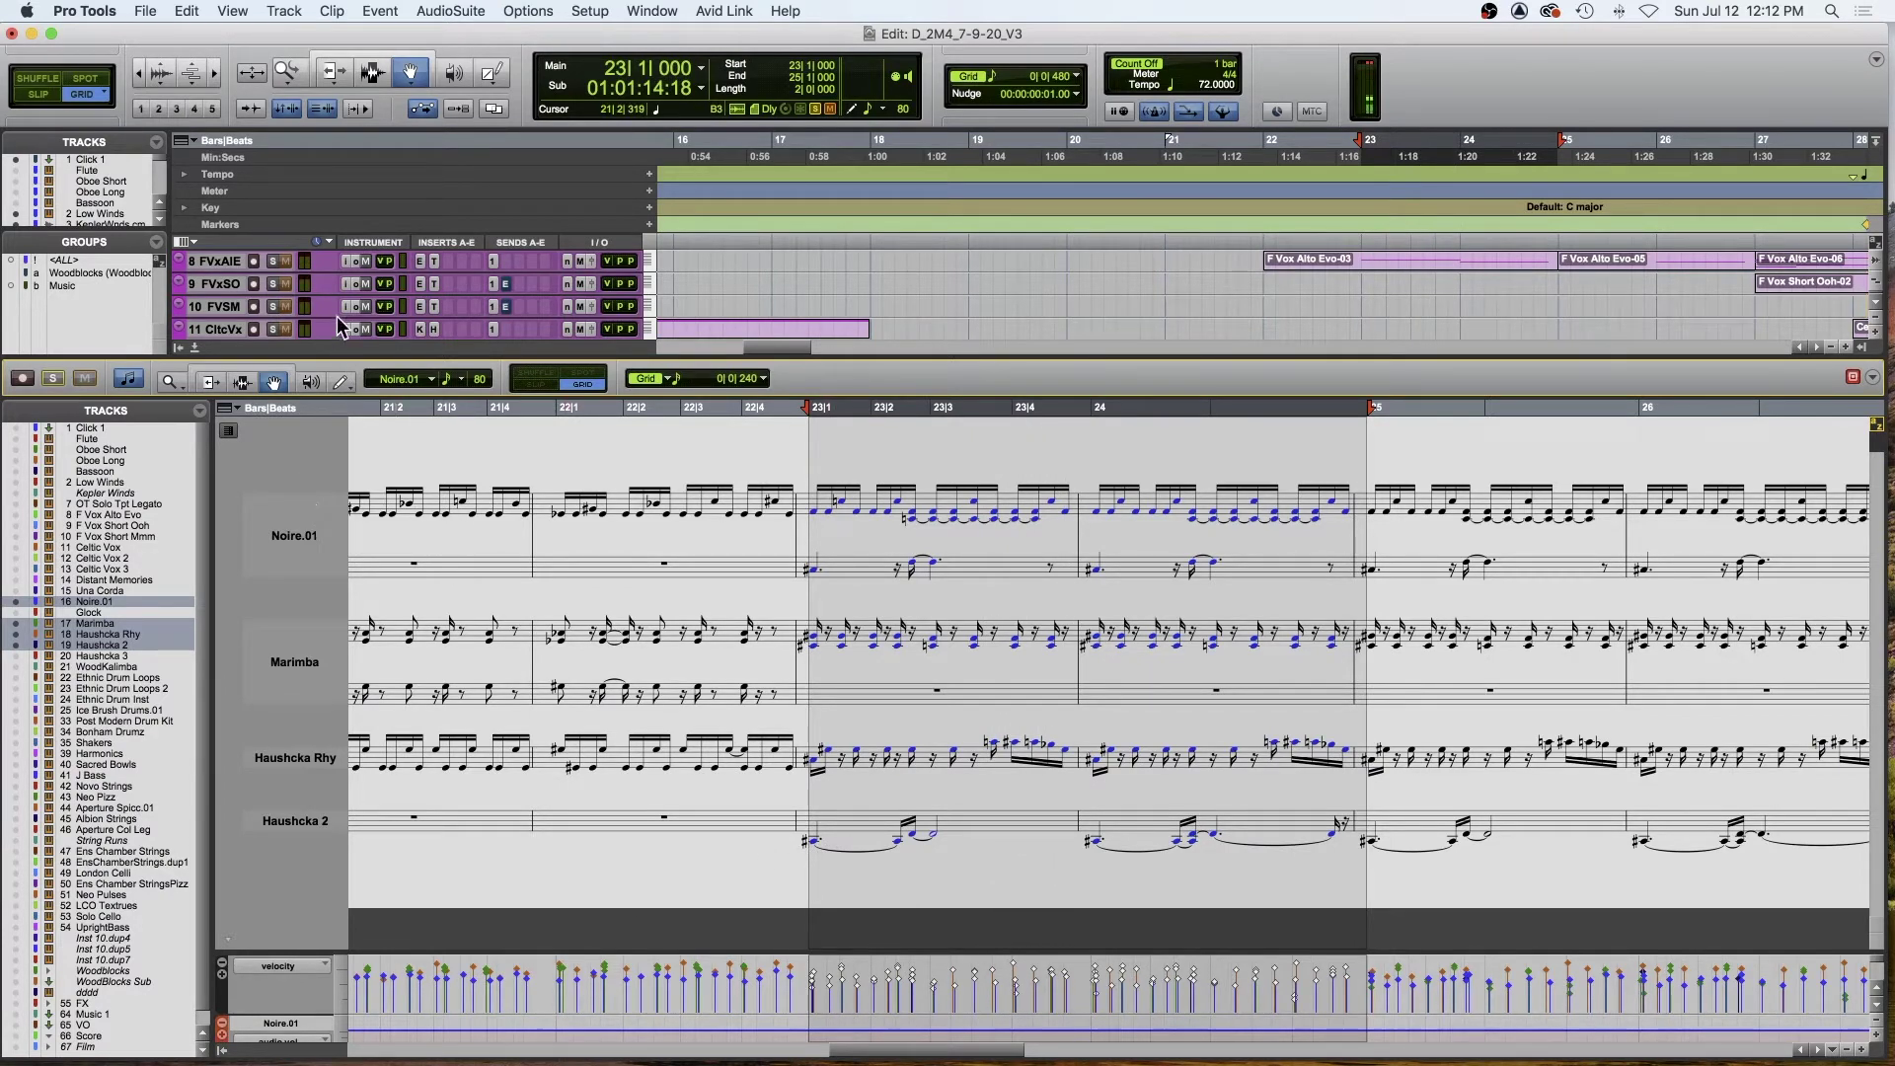
- Solo Haushcka 2 as well, audition it from 23|1|000, and remove the solos from Noire.01, Marimba and Haushcka Rhy
{"action": "scroll", "coordinate": [373, 311], "scroll_direction": "down", "scroll_amount": 5}
{"action": "left_click", "coordinate": [272, 307]}
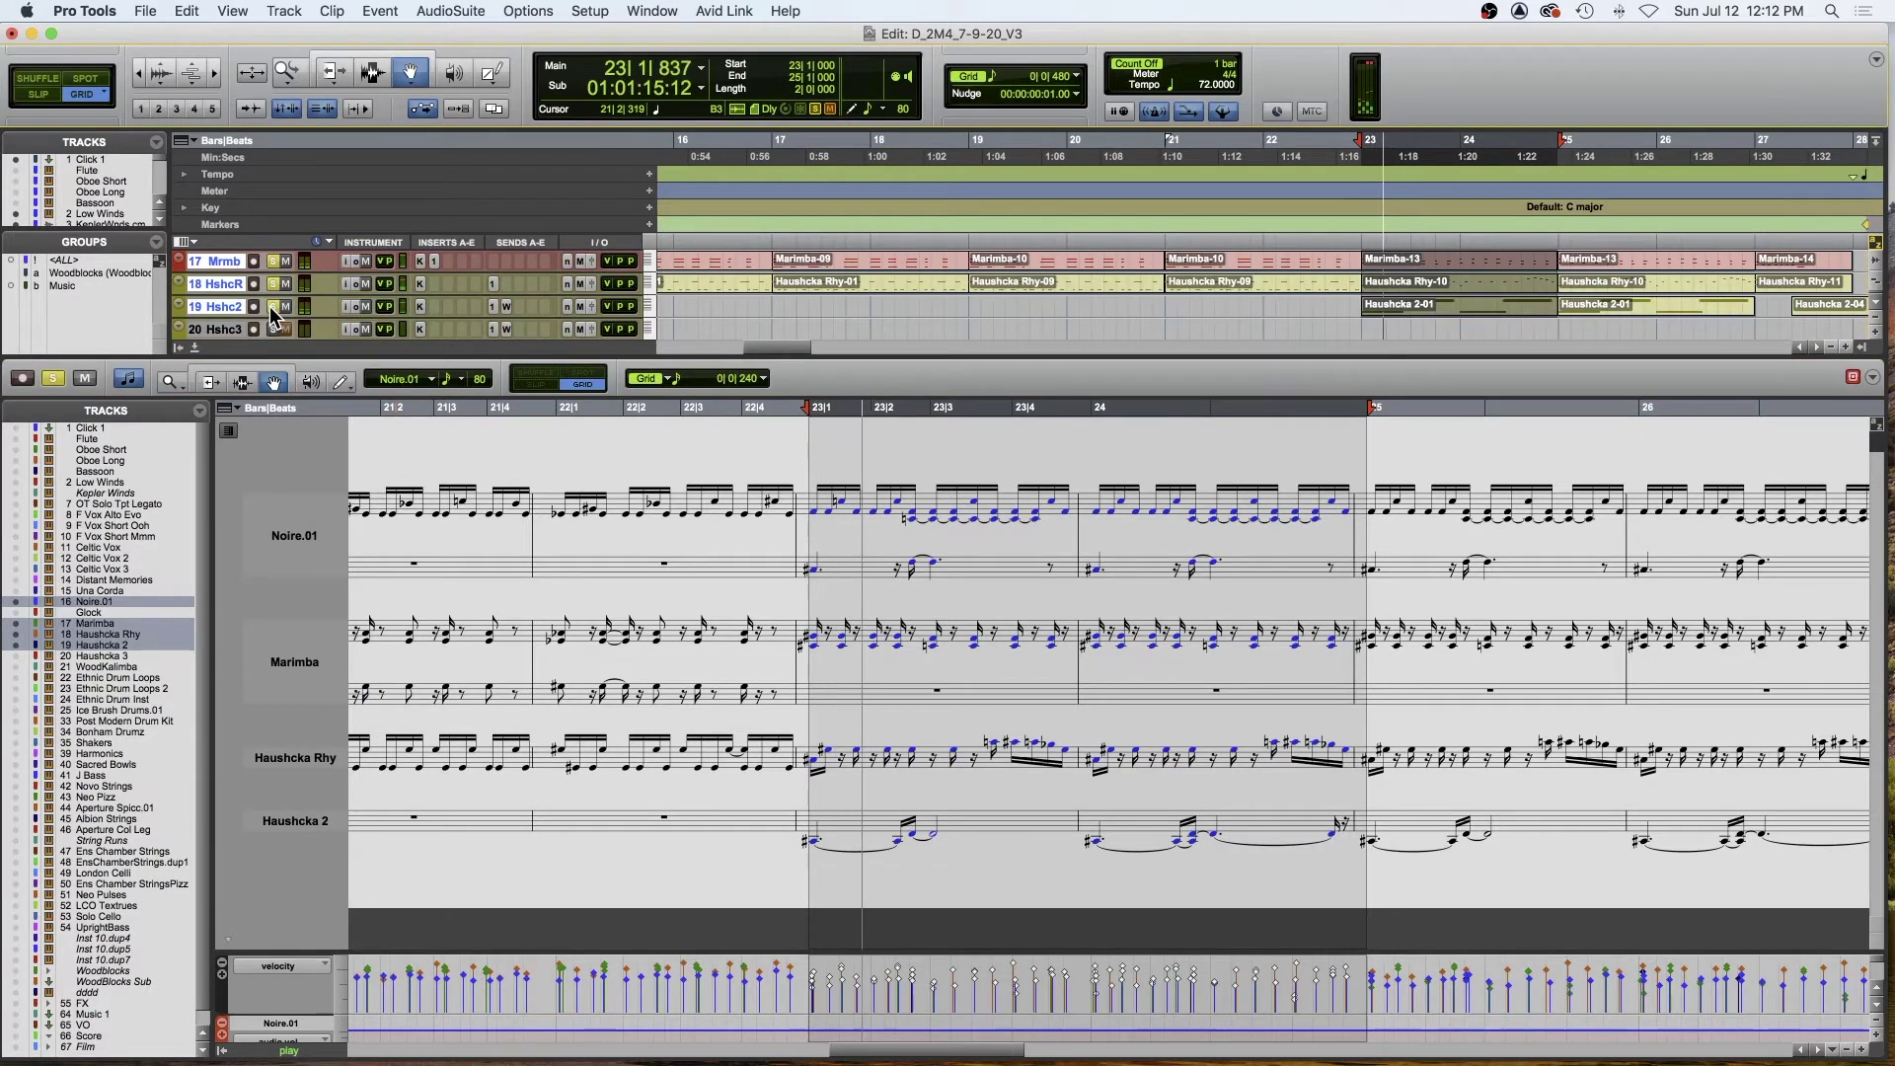
{"action": "key", "text": "space"}
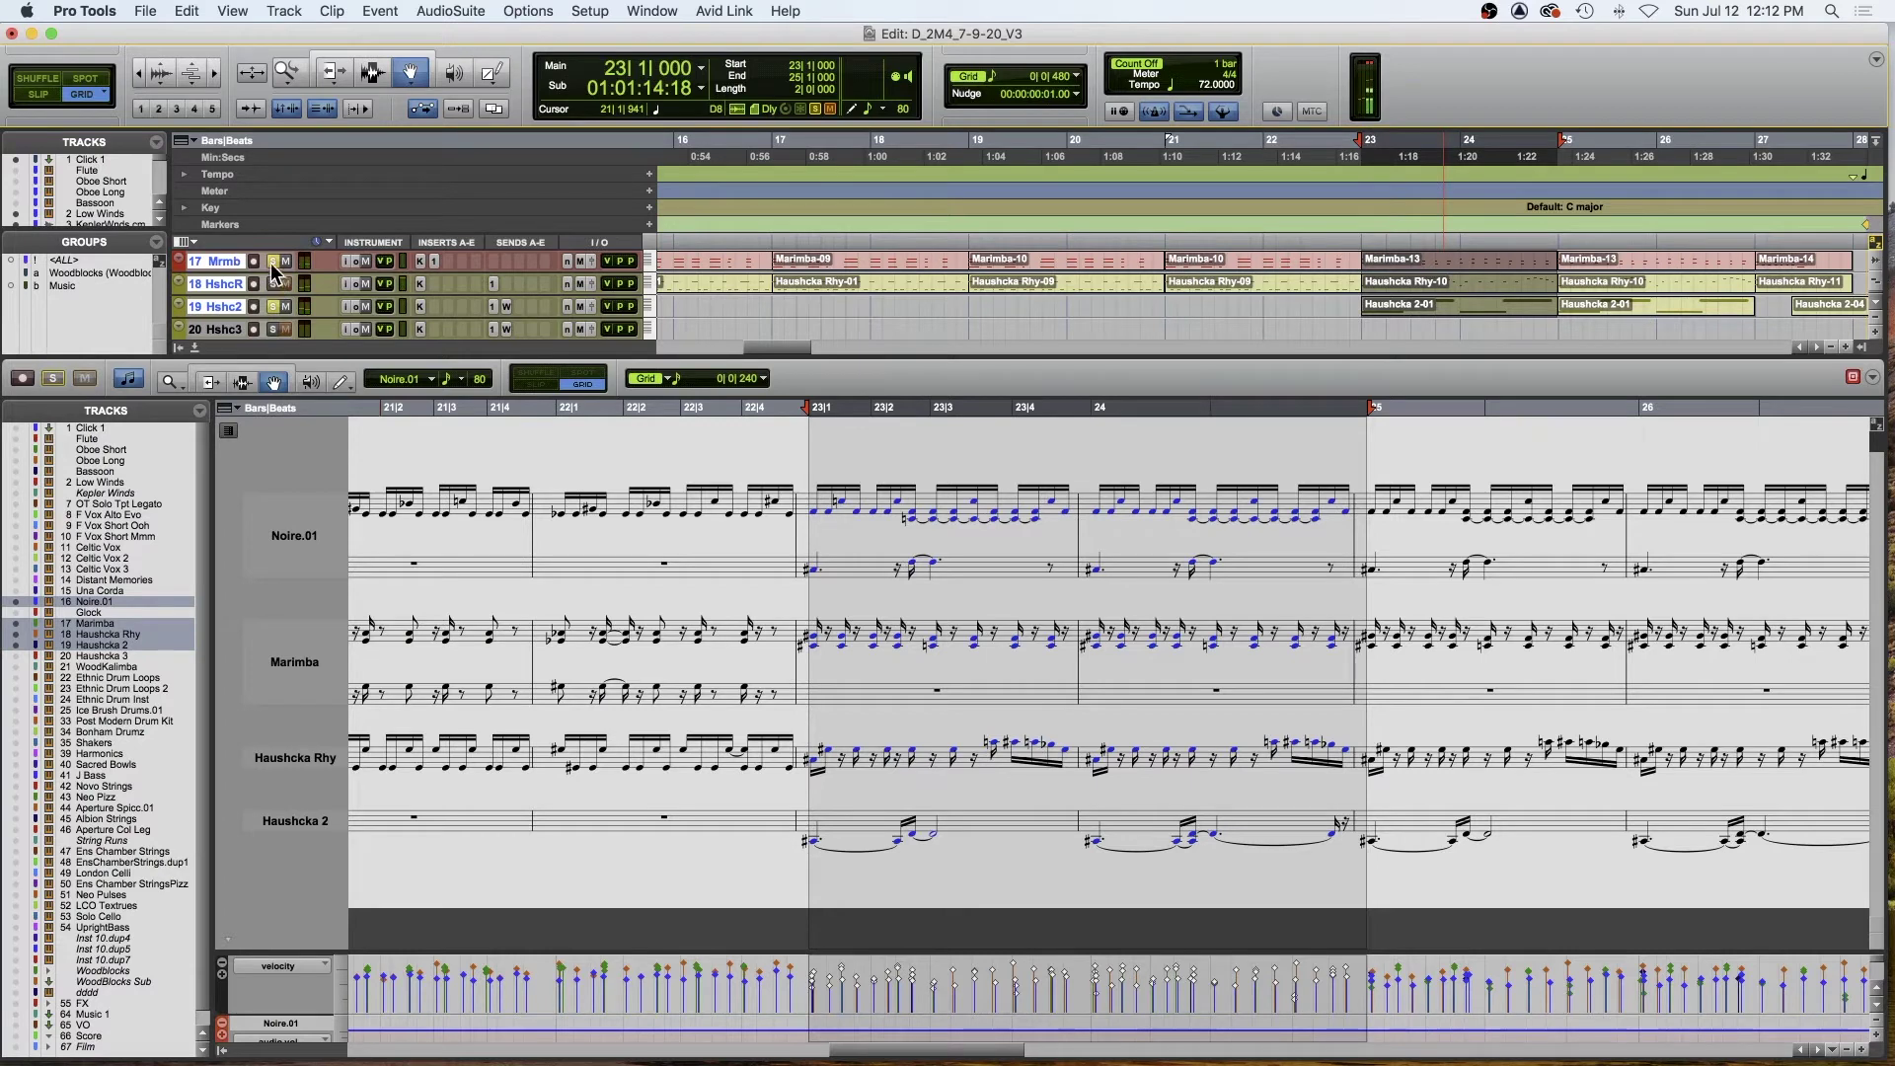
{"action": "scroll", "coordinate": [274, 271], "scroll_direction": "up", "scroll_amount": 2}
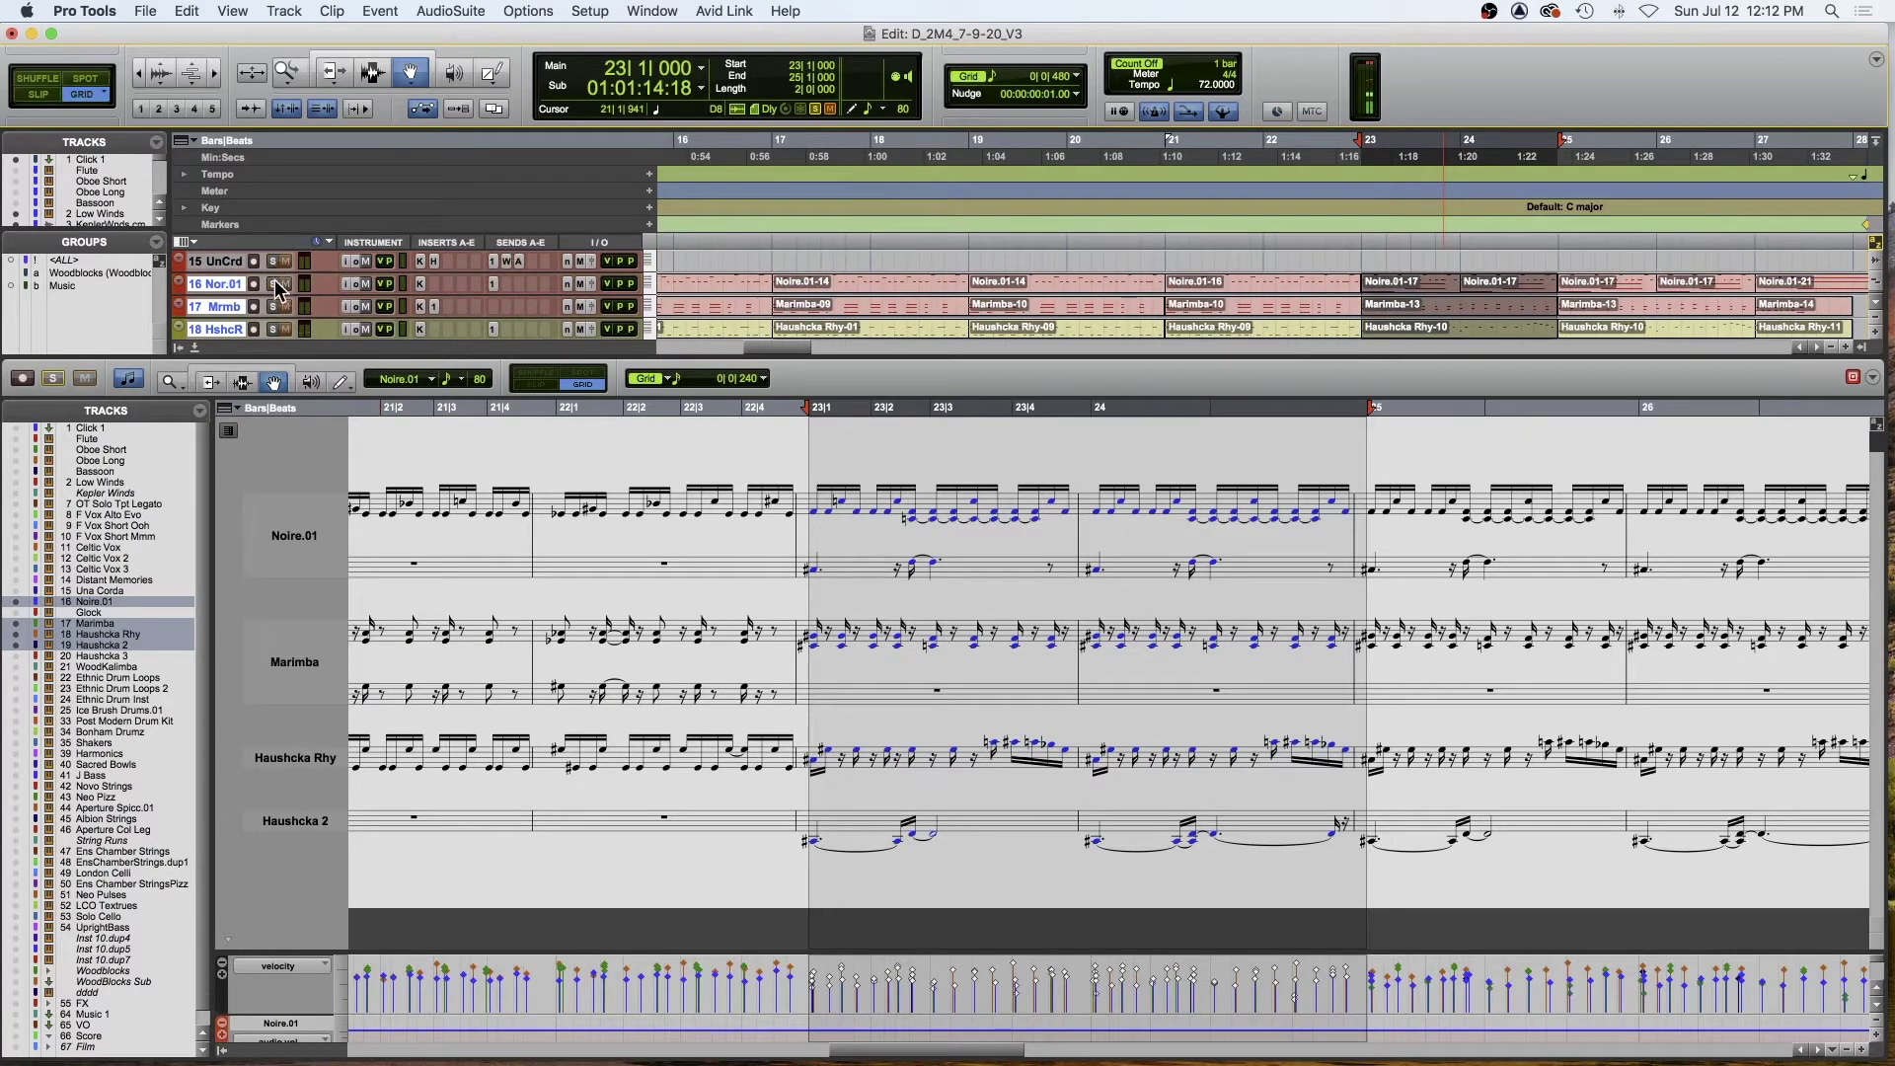
{"action": "key", "text": "space"}
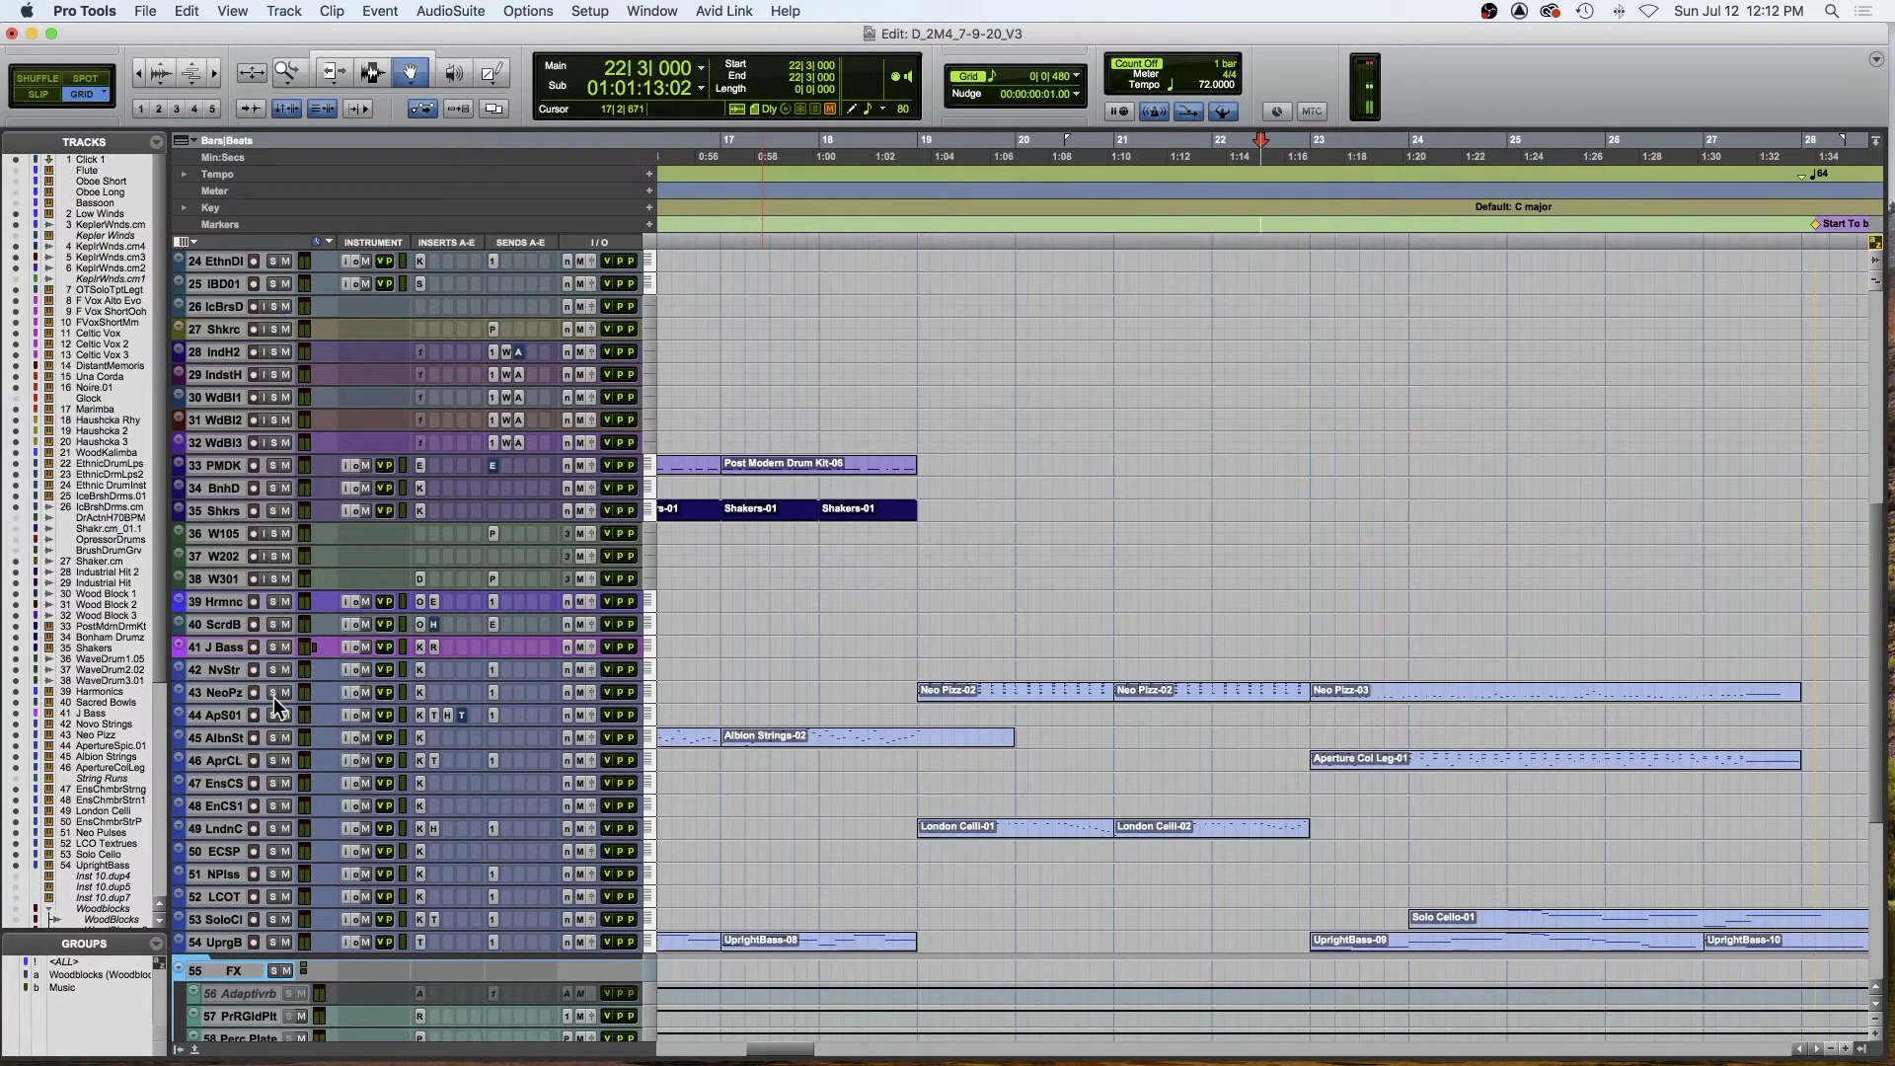
- Solo the Neo Pizz and Aperture Col Leg tracks and audition them from 23|1|000
{"action": "left_click", "coordinate": [273, 694]}
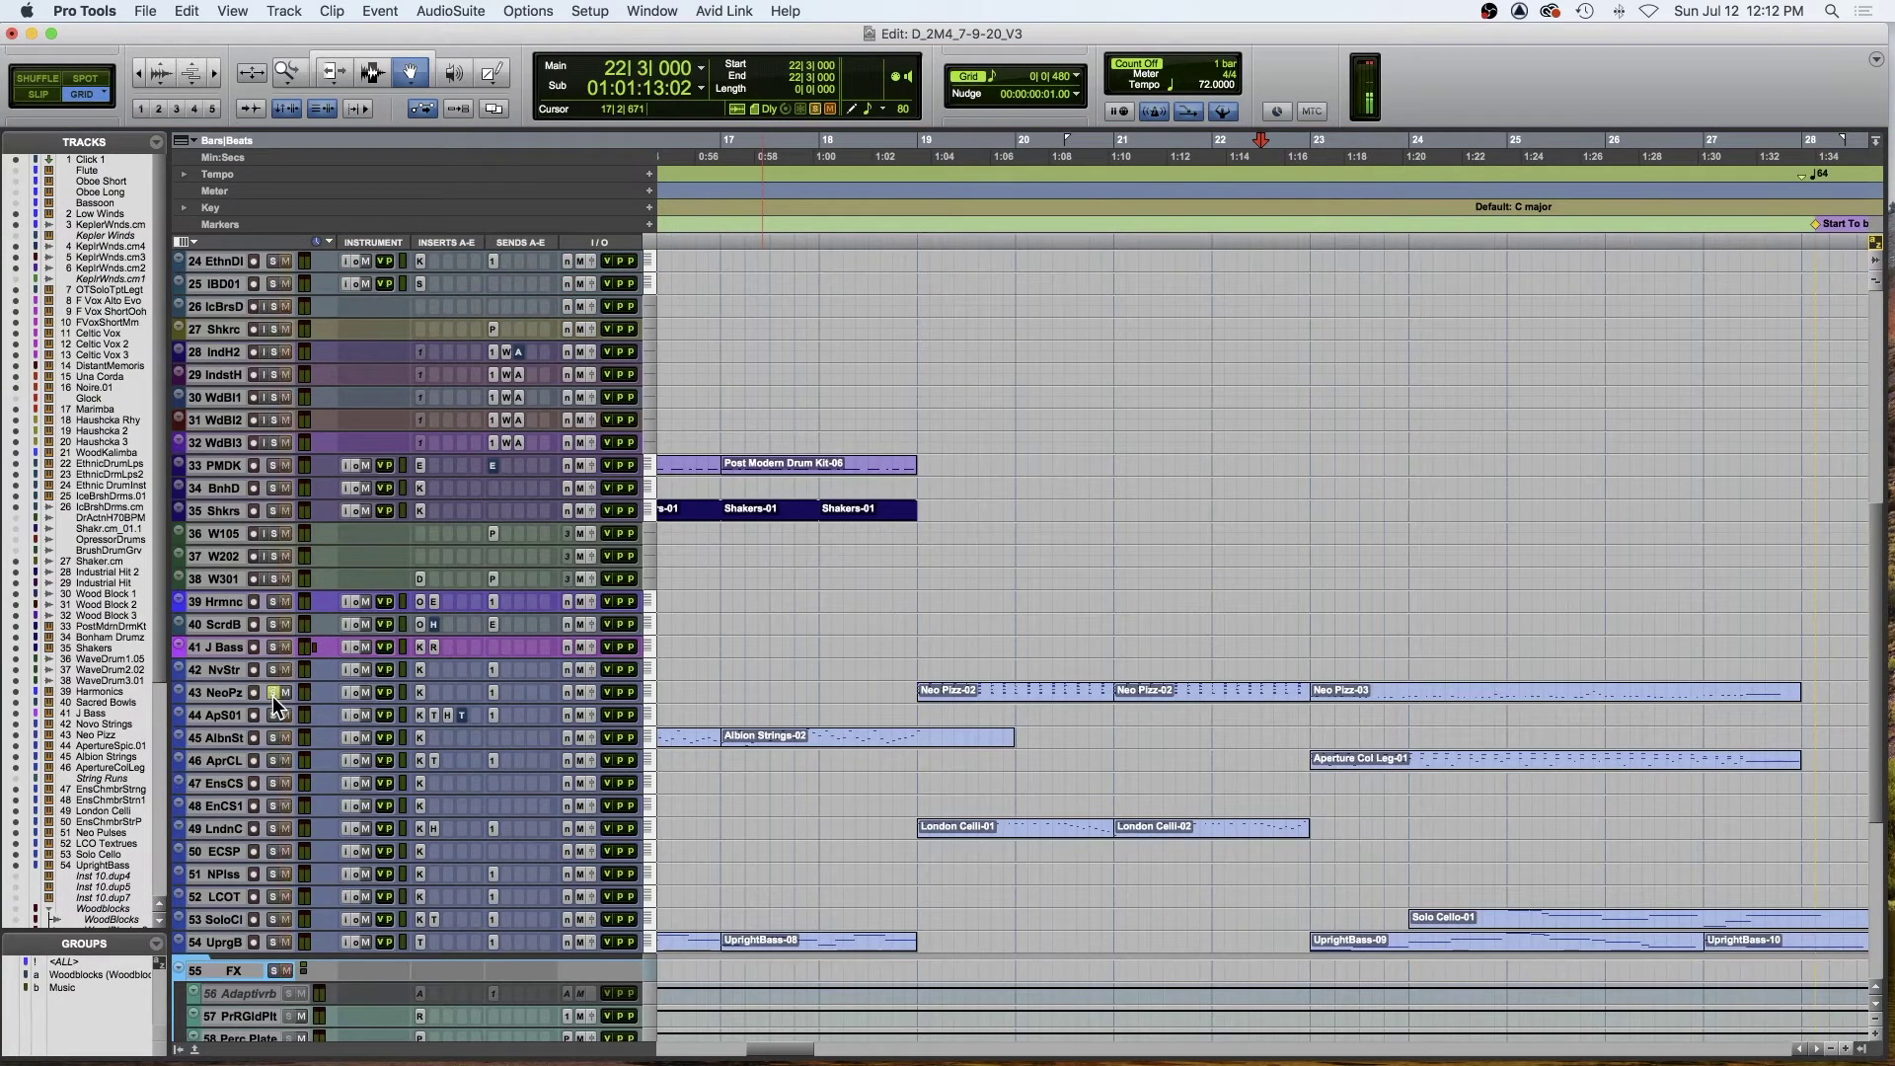
{"action": "key", "text": "space"}
{"action": "left_click", "coordinate": [275, 760]}
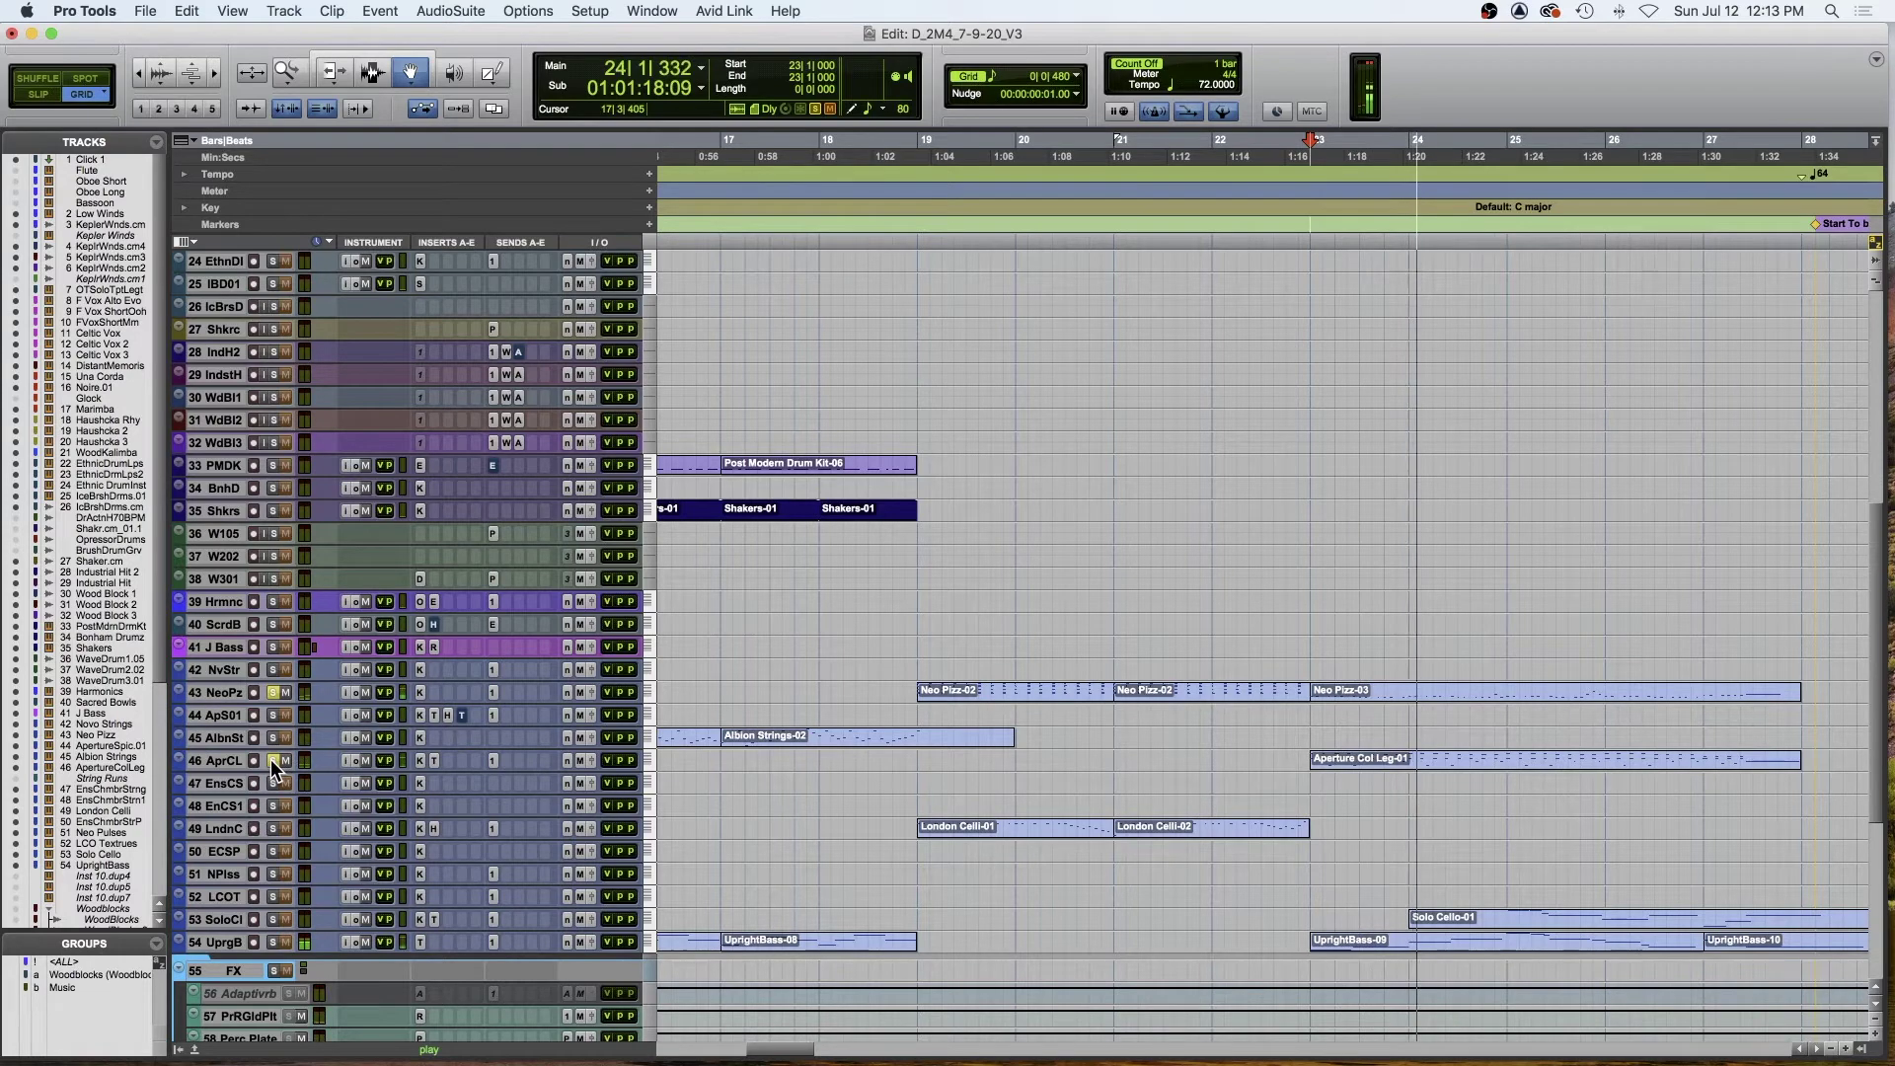
{"action": "key", "text": "space"}
- Add Noire.01, Marimba and Haushcka Rhy to the soloed string tracks and audition the combination from 23|1|000
{"action": "scroll", "coordinate": [270, 760], "scroll_direction": "up", "scroll_amount": 10}
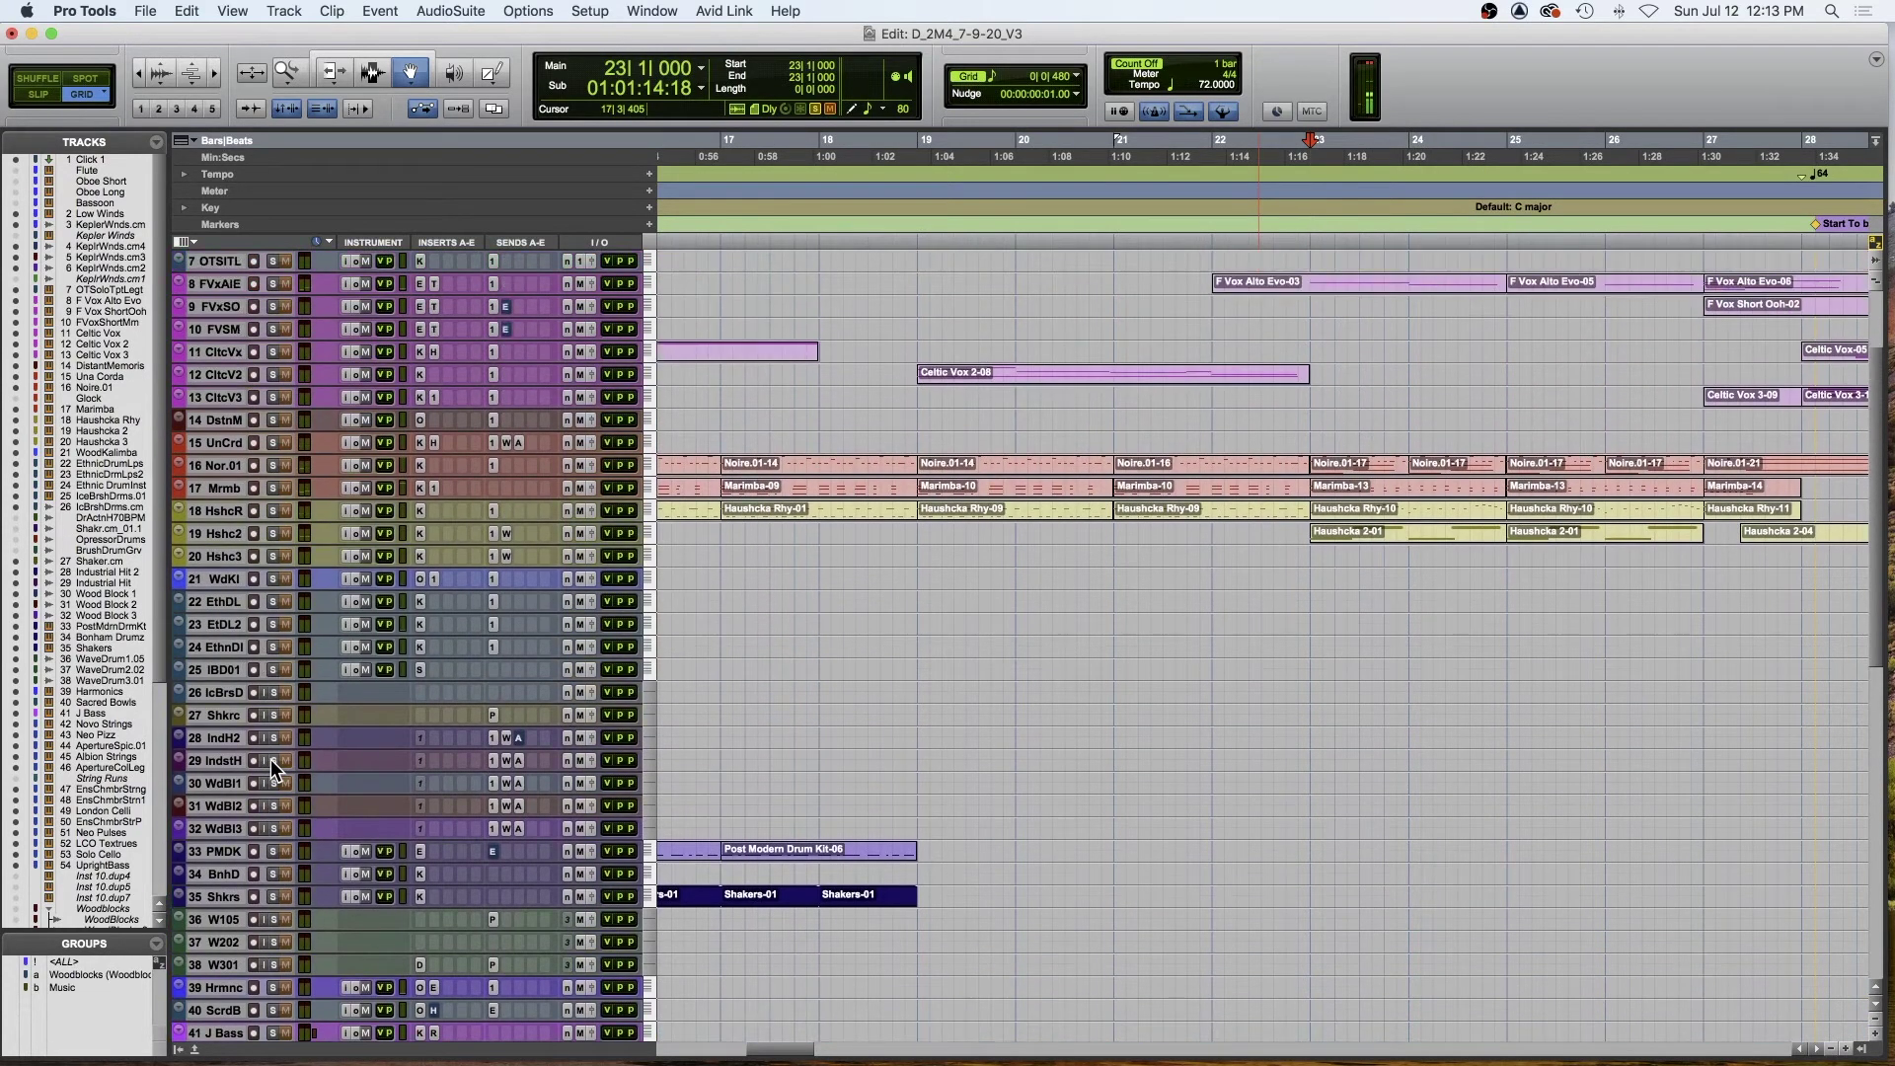
{"action": "scroll", "coordinate": [270, 760], "scroll_direction": "up", "scroll_amount": 1}
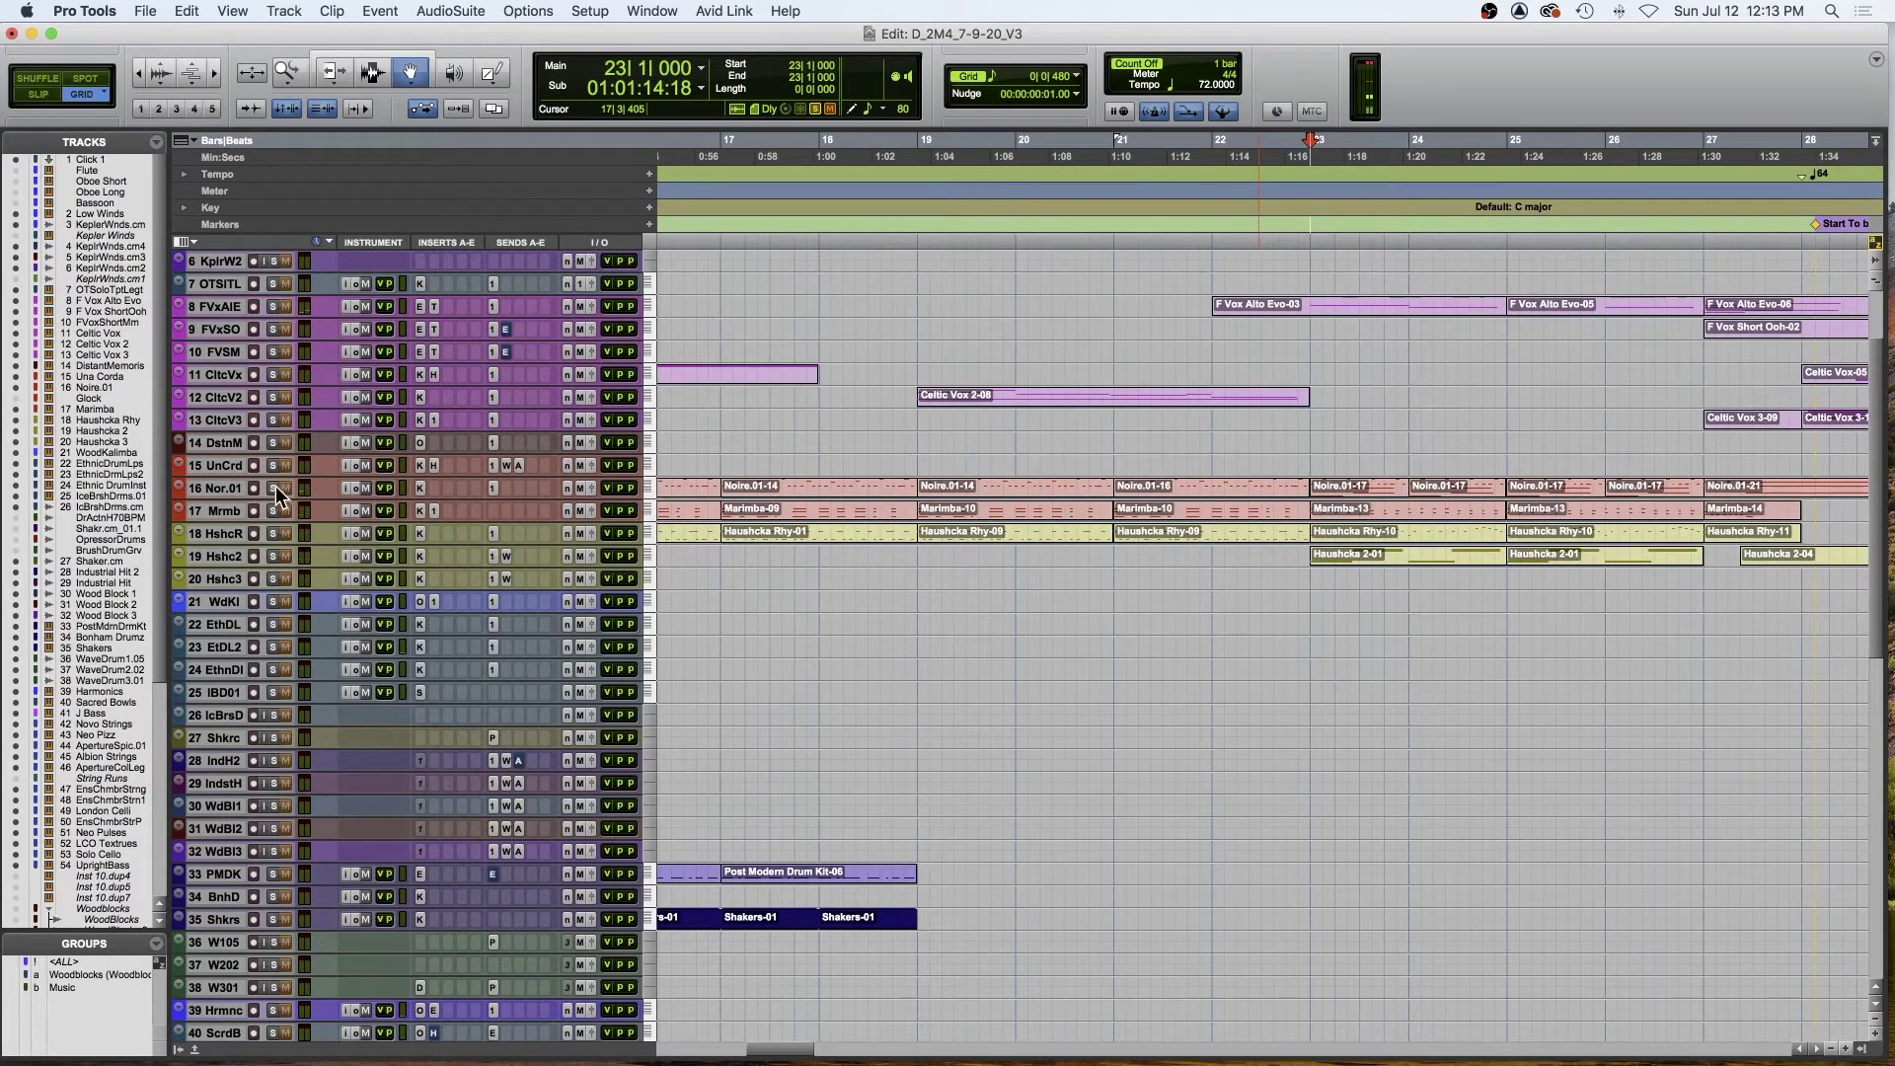
{"action": "left_click_drag", "start_coordinate": [274, 487], "coordinate": [274, 512]}
{"action": "key", "text": "space"}
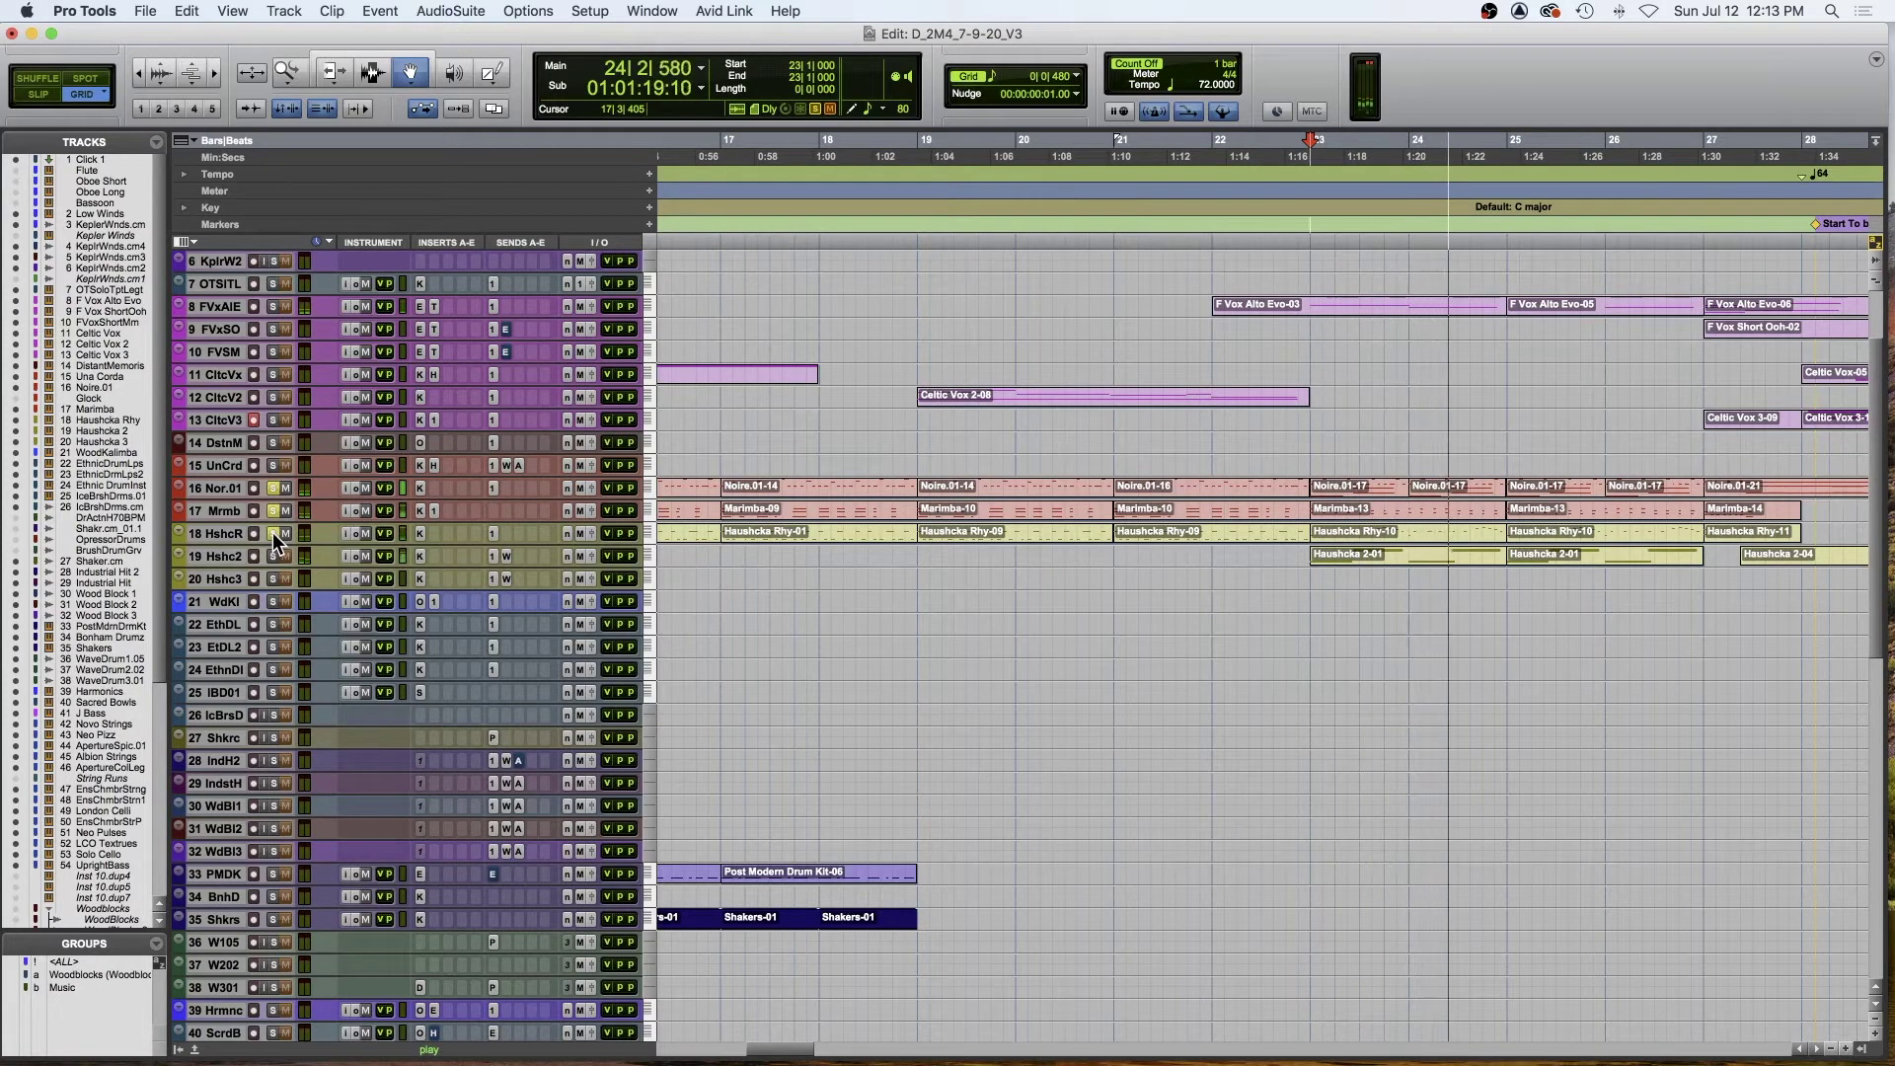
{"action": "key", "text": "space"}
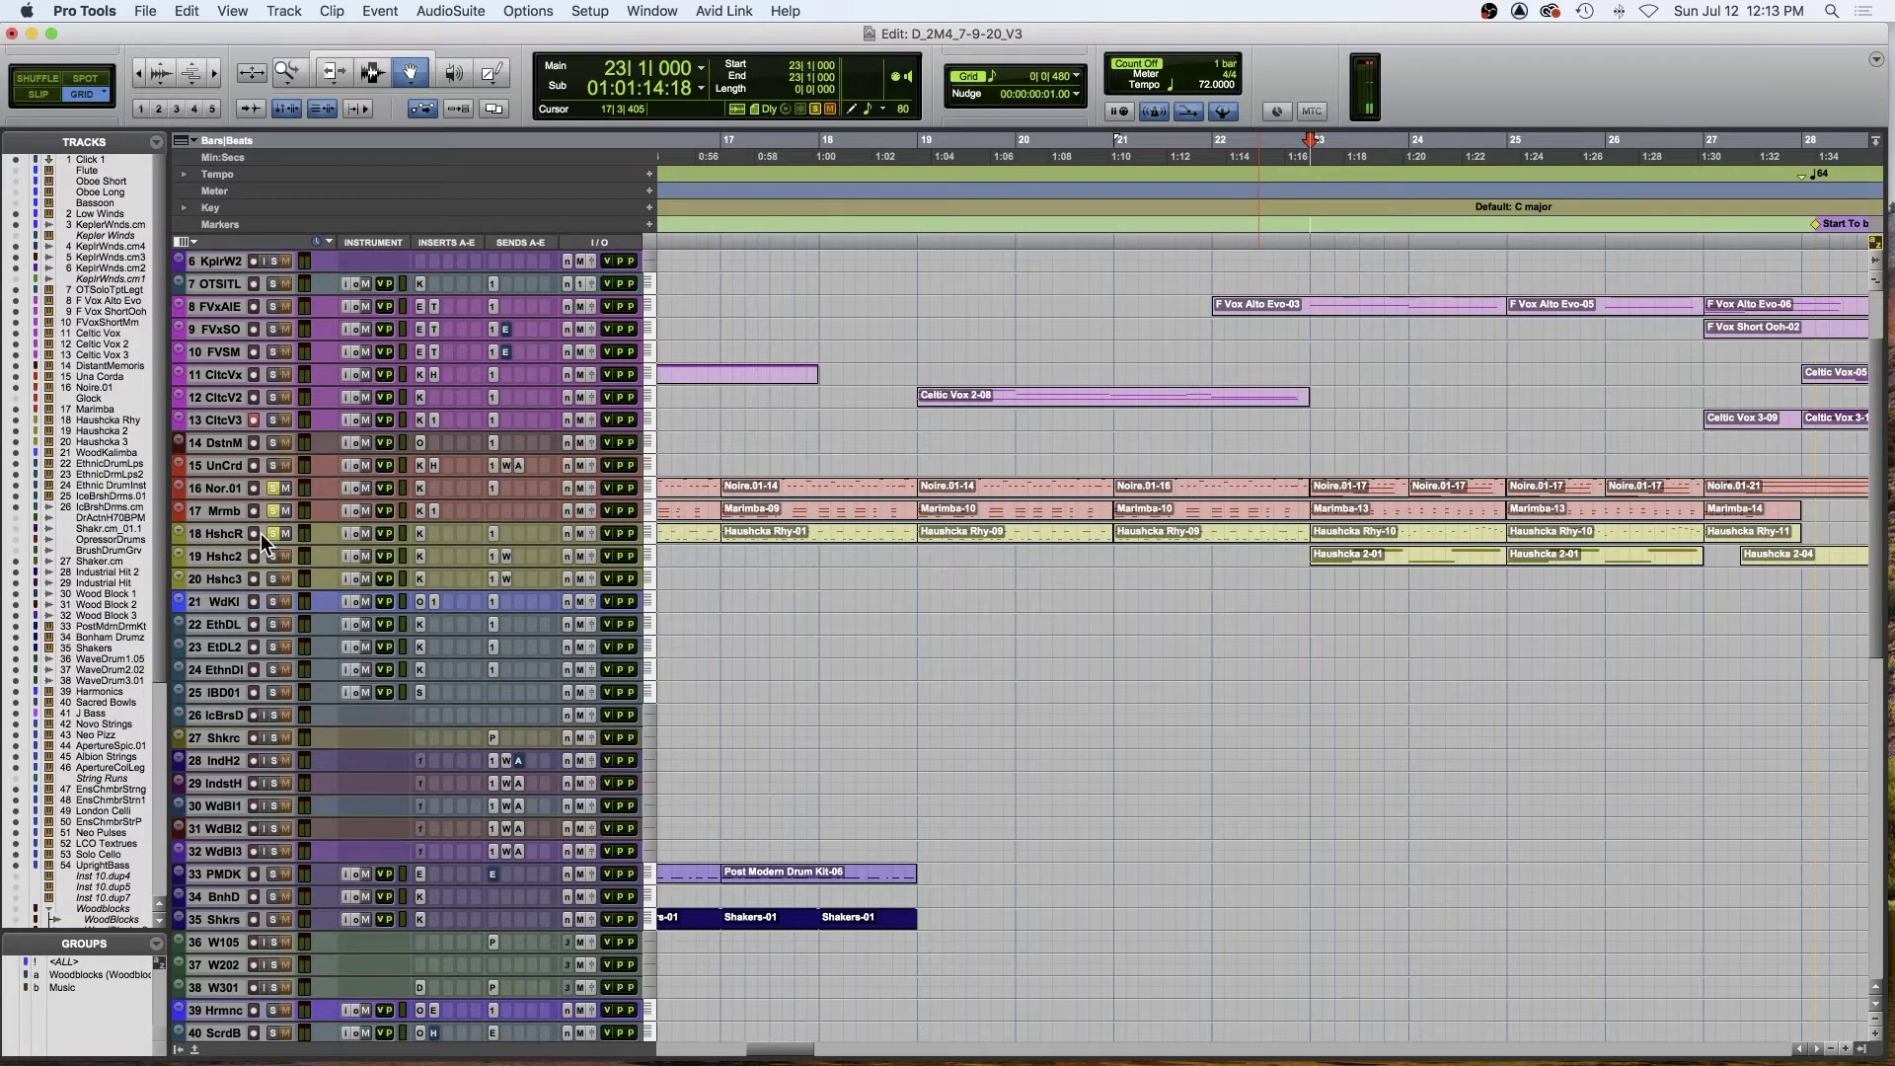
- Play the selected Noire.01, Marimba, Haushcka Rhy, Neo Pizz and Aperture Col Leg clips from bar 23 in notation view with the velocity lane hidden
{"action": "left_click", "coordinate": [1377, 512]}
{"action": "scroll", "coordinate": [1368, 688], "scroll_direction": "down", "scroll_amount": 10}
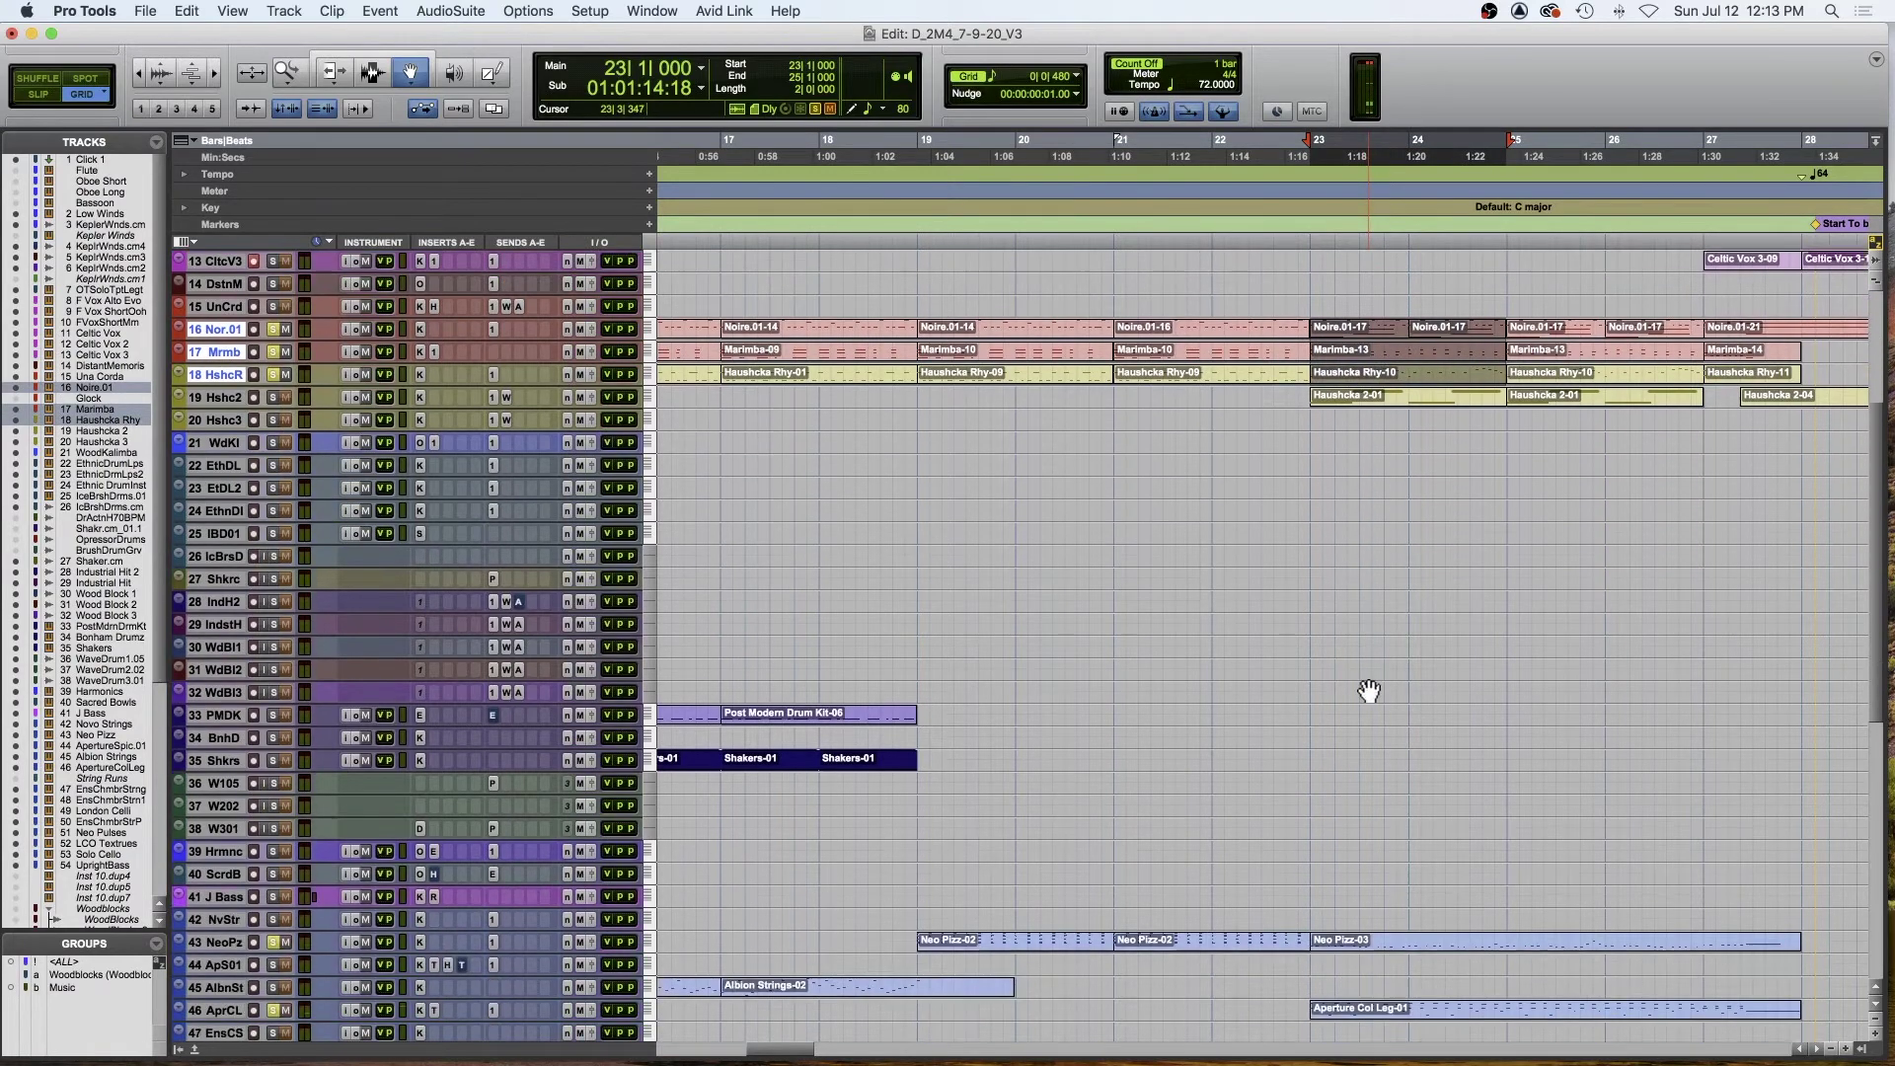
{"action": "left_click", "coordinate": [1367, 689]}
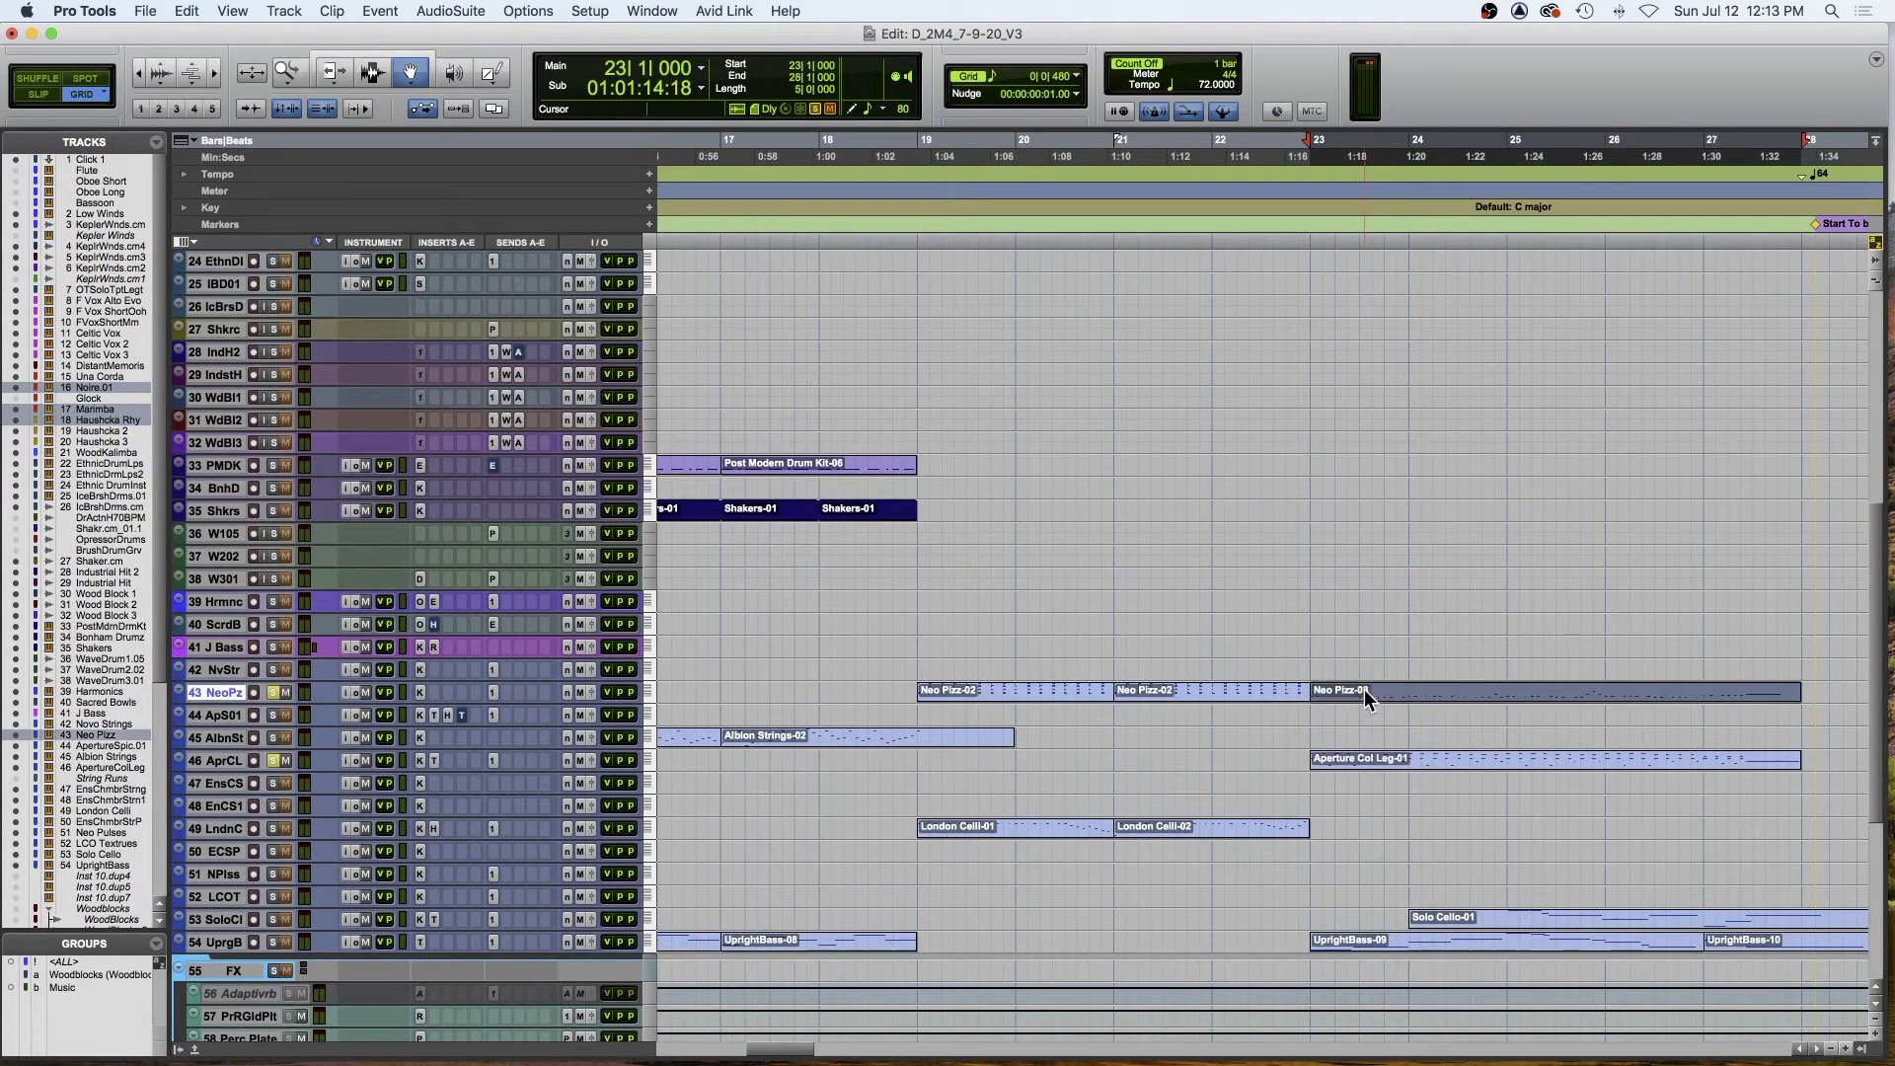
{"action": "left_click", "coordinate": [1367, 761], "text": "shift"}
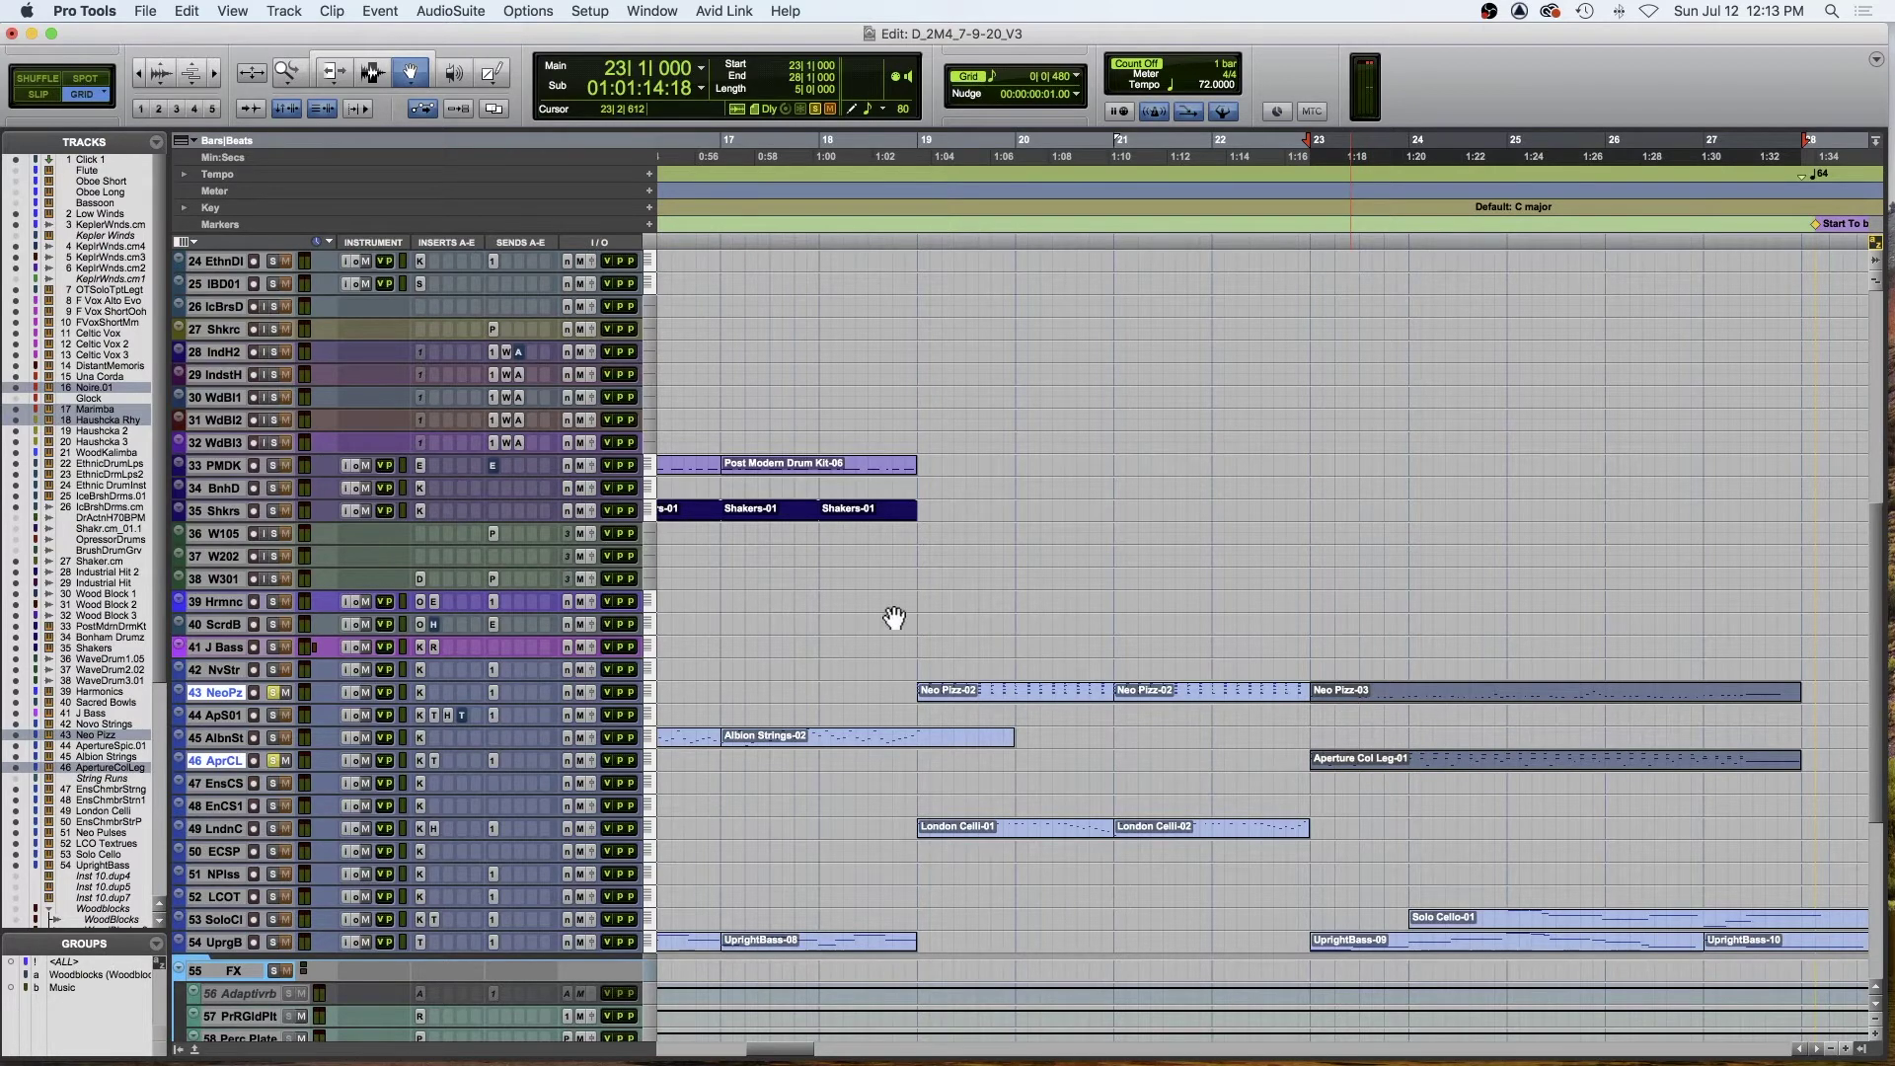
{"action": "key", "text": "ctrl+shift+="}
{"action": "scroll", "coordinate": [894, 610], "scroll_direction": "down", "scroll_amount": 4}
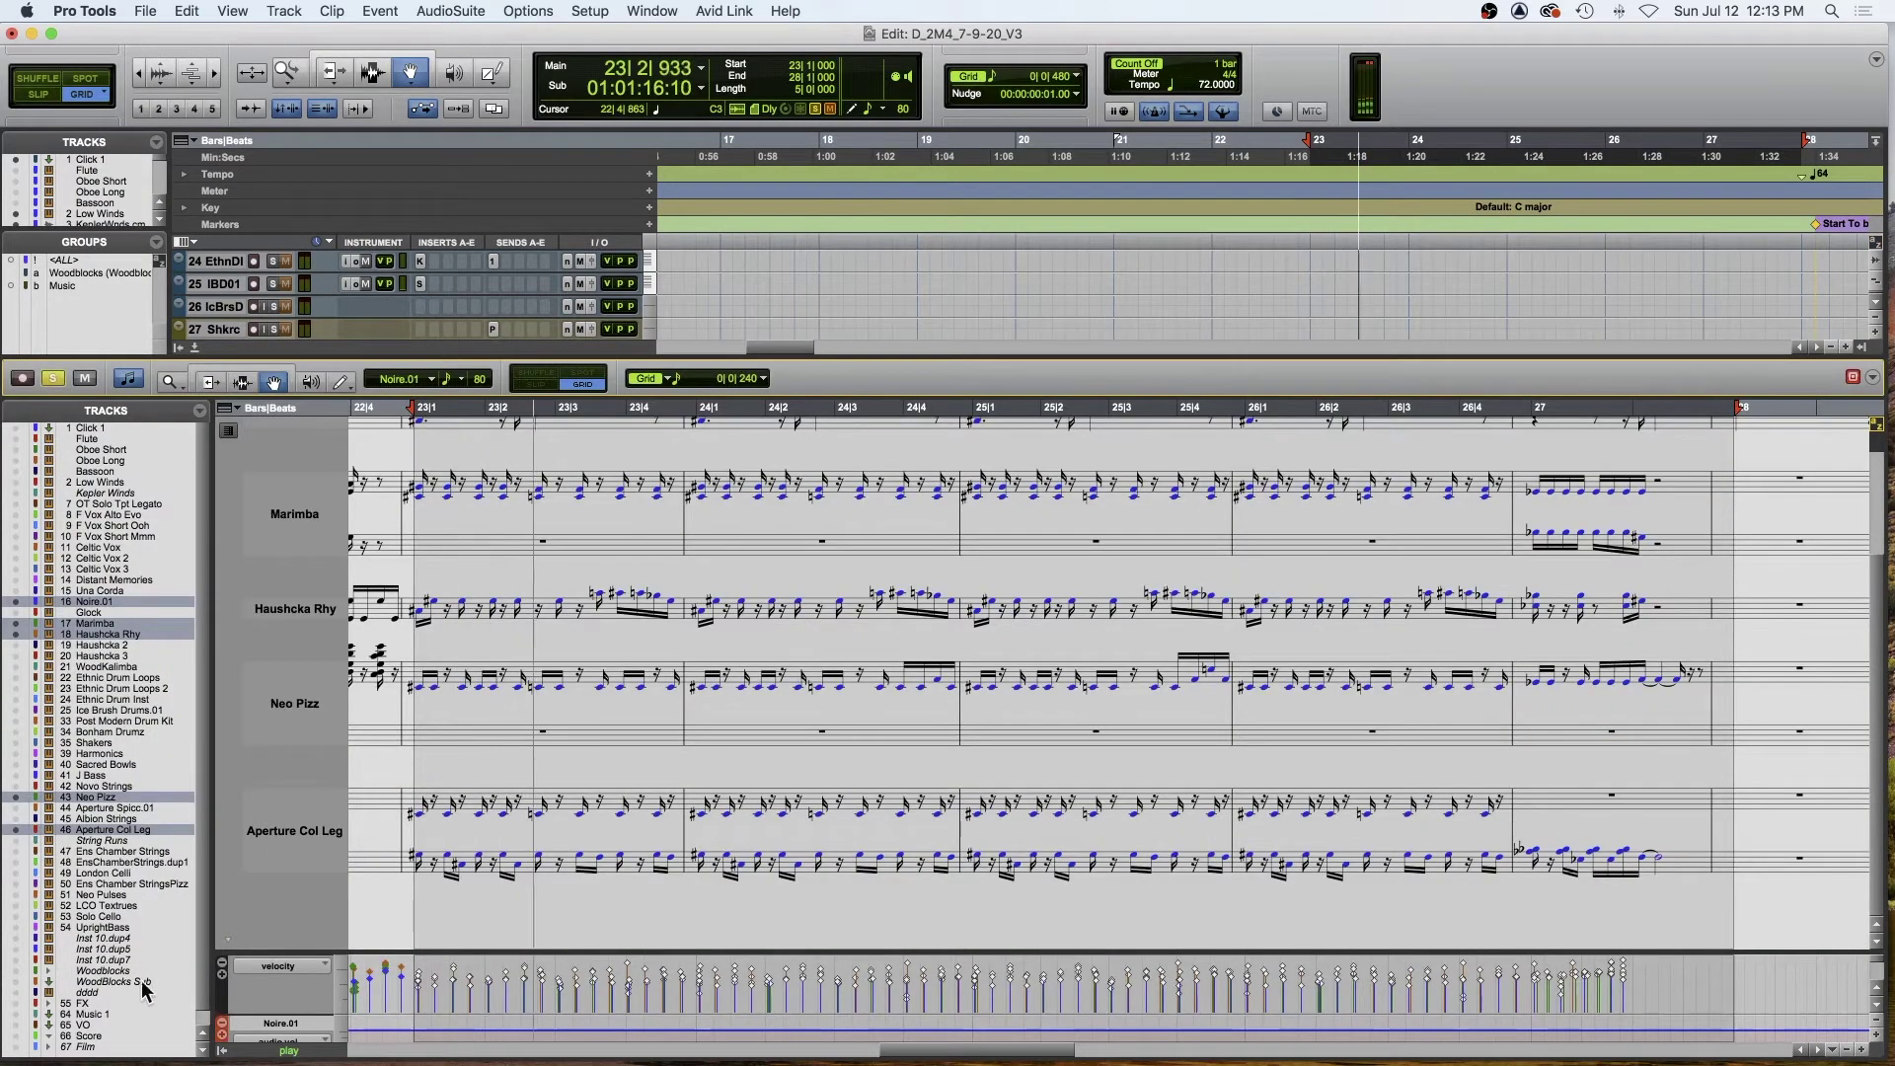
{"action": "left_click", "coordinate": [228, 941]}
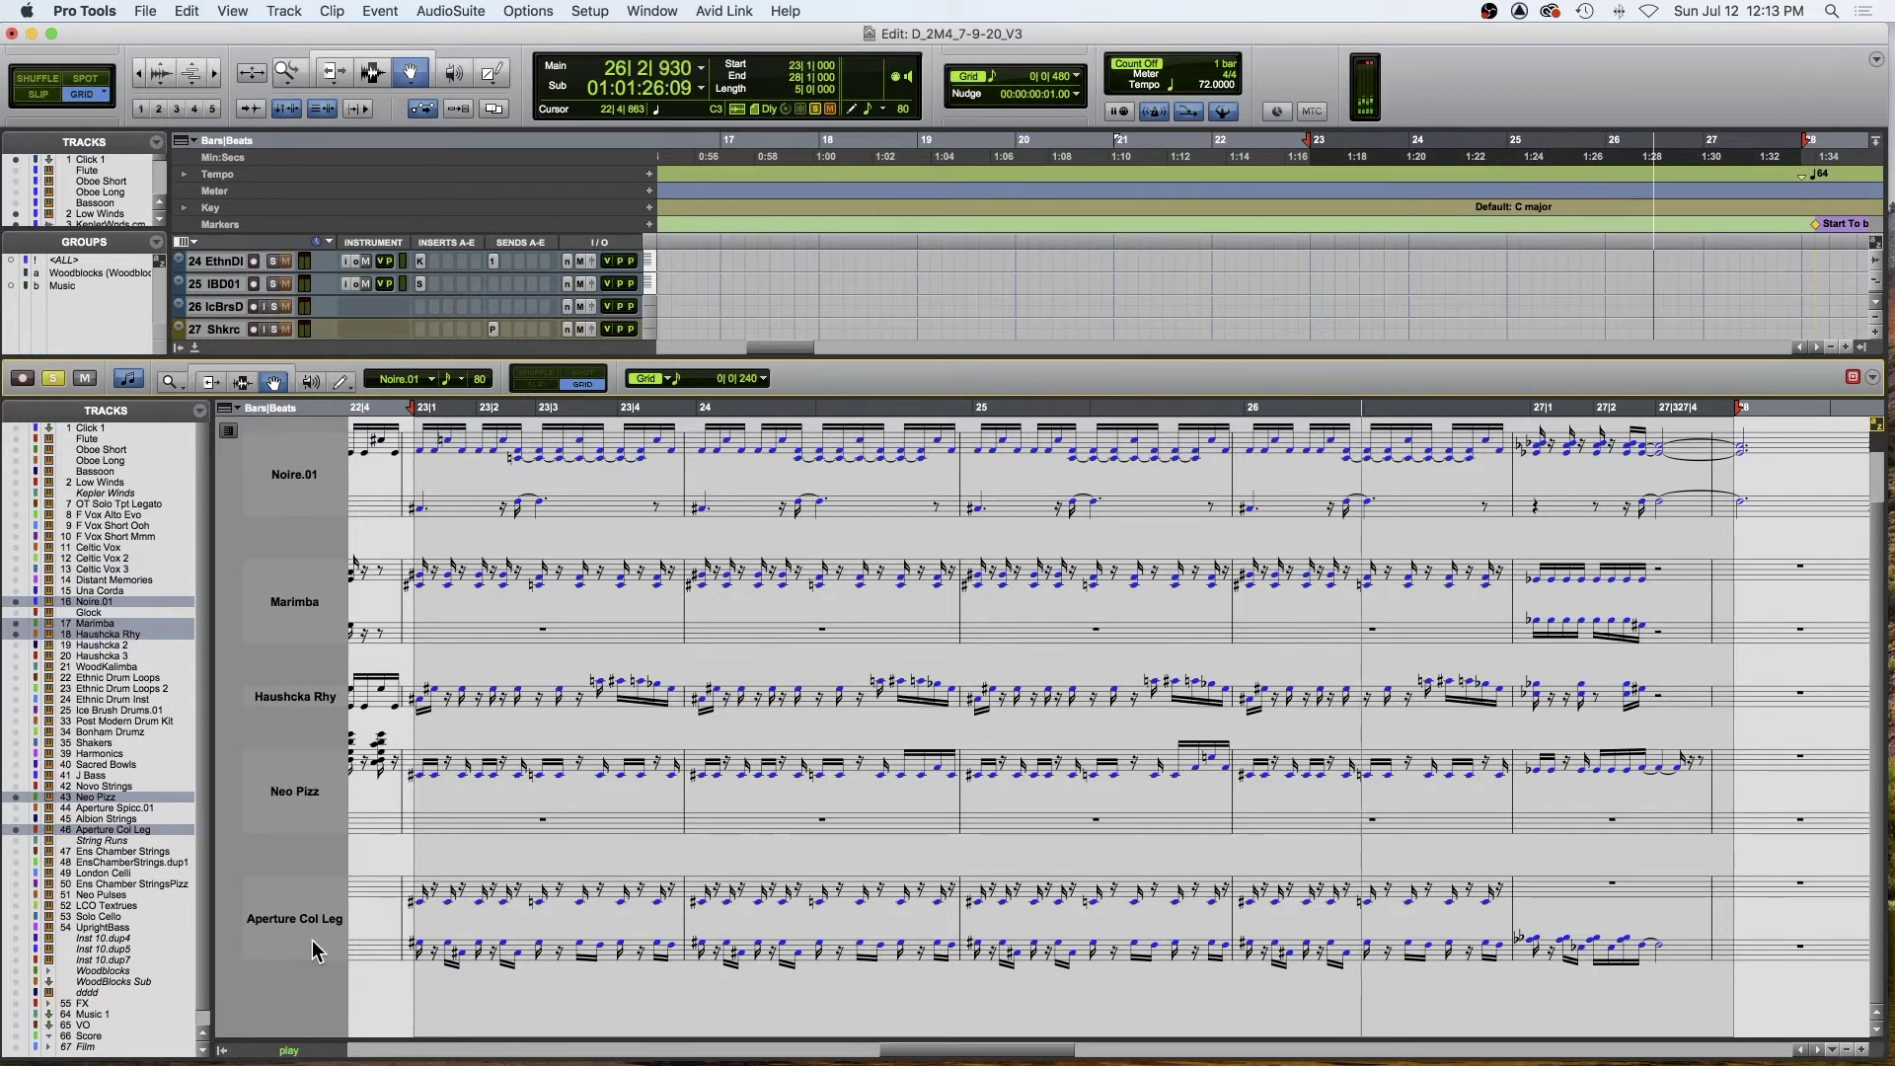
- Stop playback, hide the notation view and clear the Neo Pizz and Aperture Col Leg track selection
{"action": "key", "text": "space"}
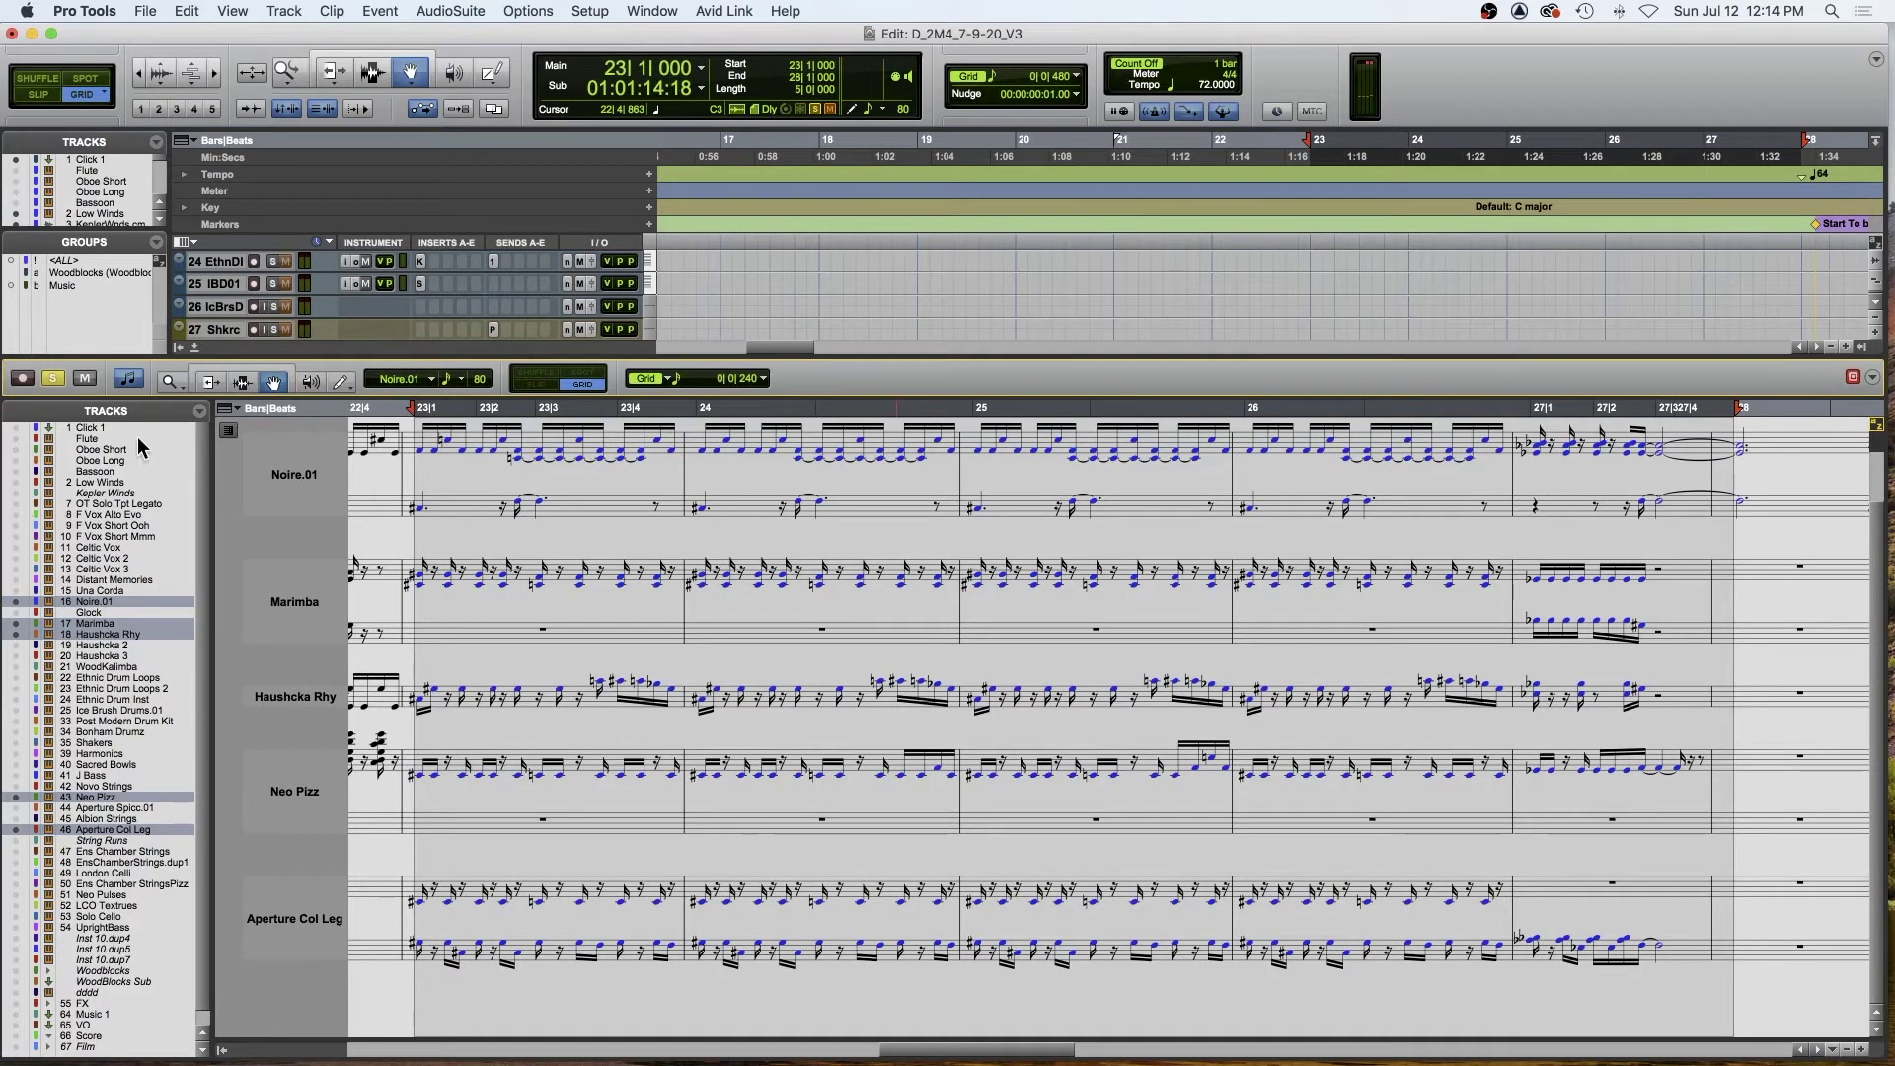
{"action": "left_click", "coordinate": [194, 348]}
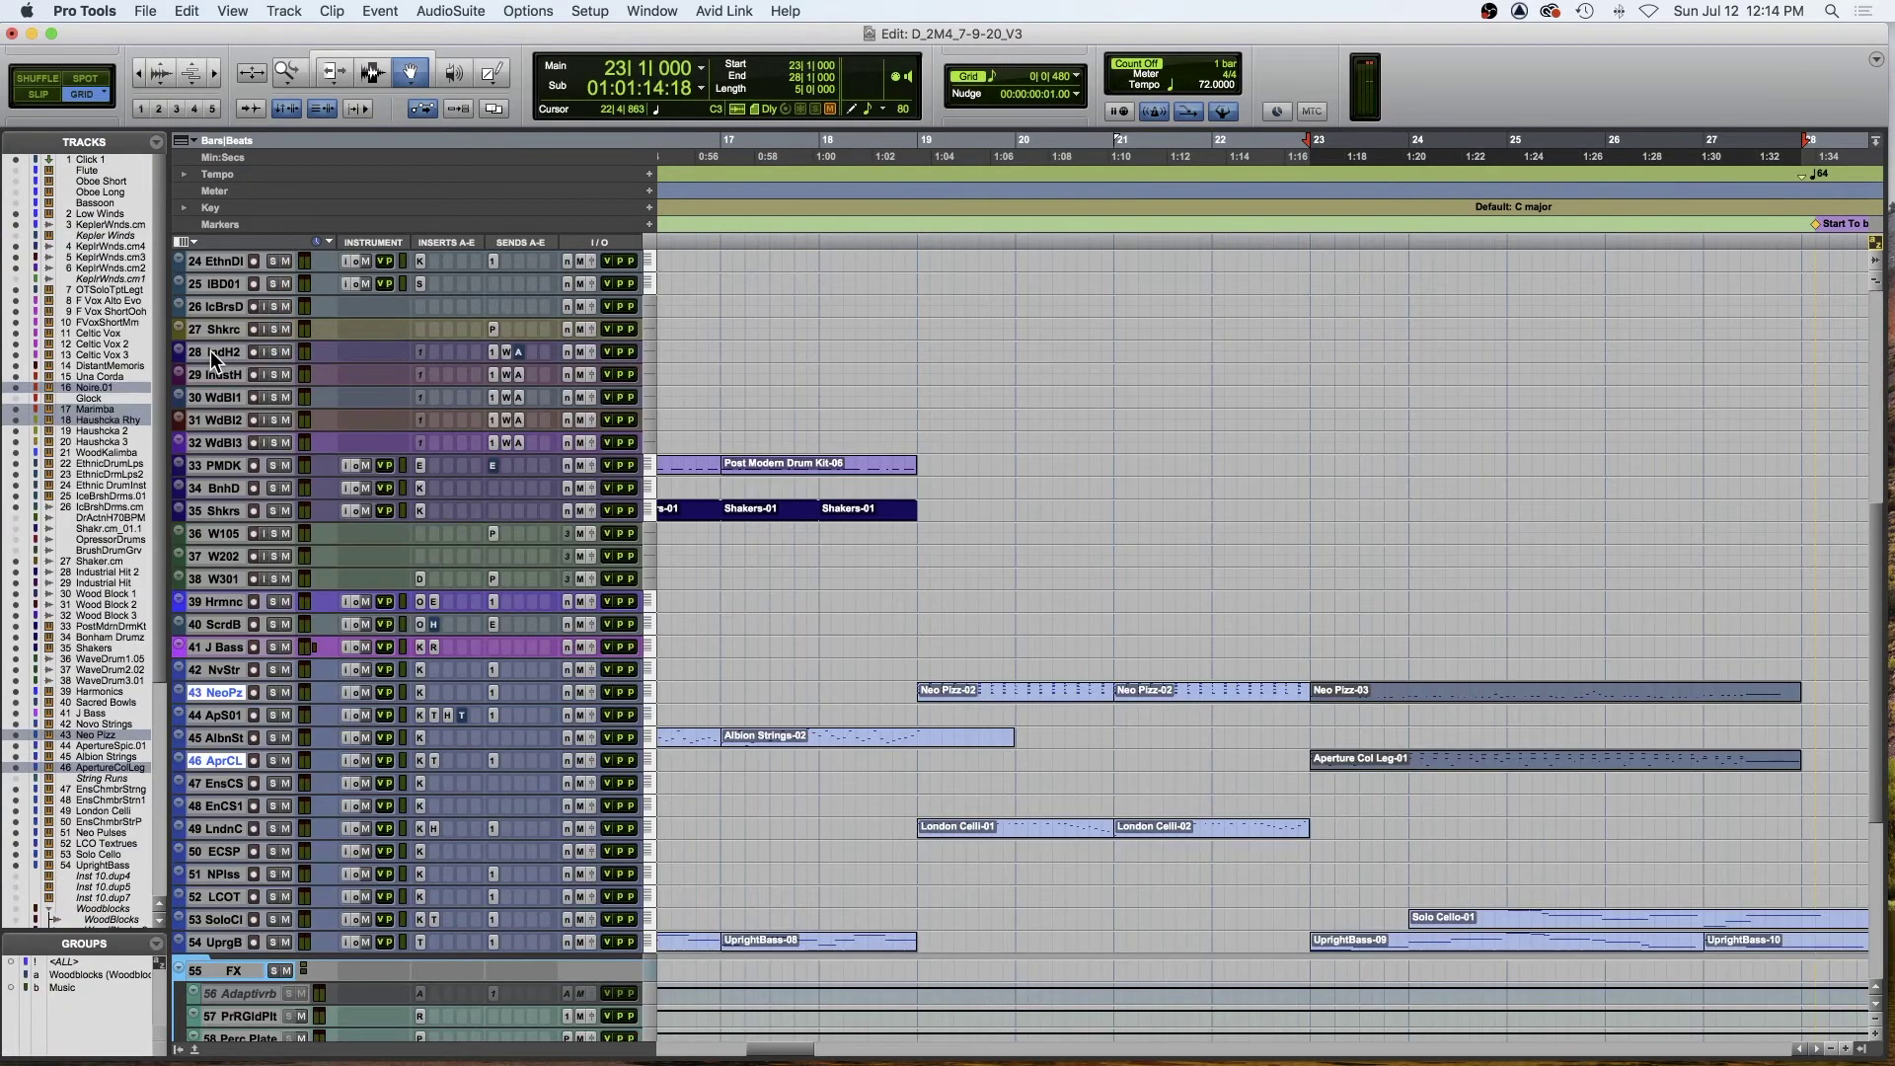
{"action": "left_click", "coordinate": [227, 692], "text": "alt"}
- Audition the full mix from 25|4|000, return the edit cursor to 23|1|000 and deselect all tracks
{"action": "scroll", "coordinate": [1307, 426], "scroll_direction": "right", "scroll_amount": 5}
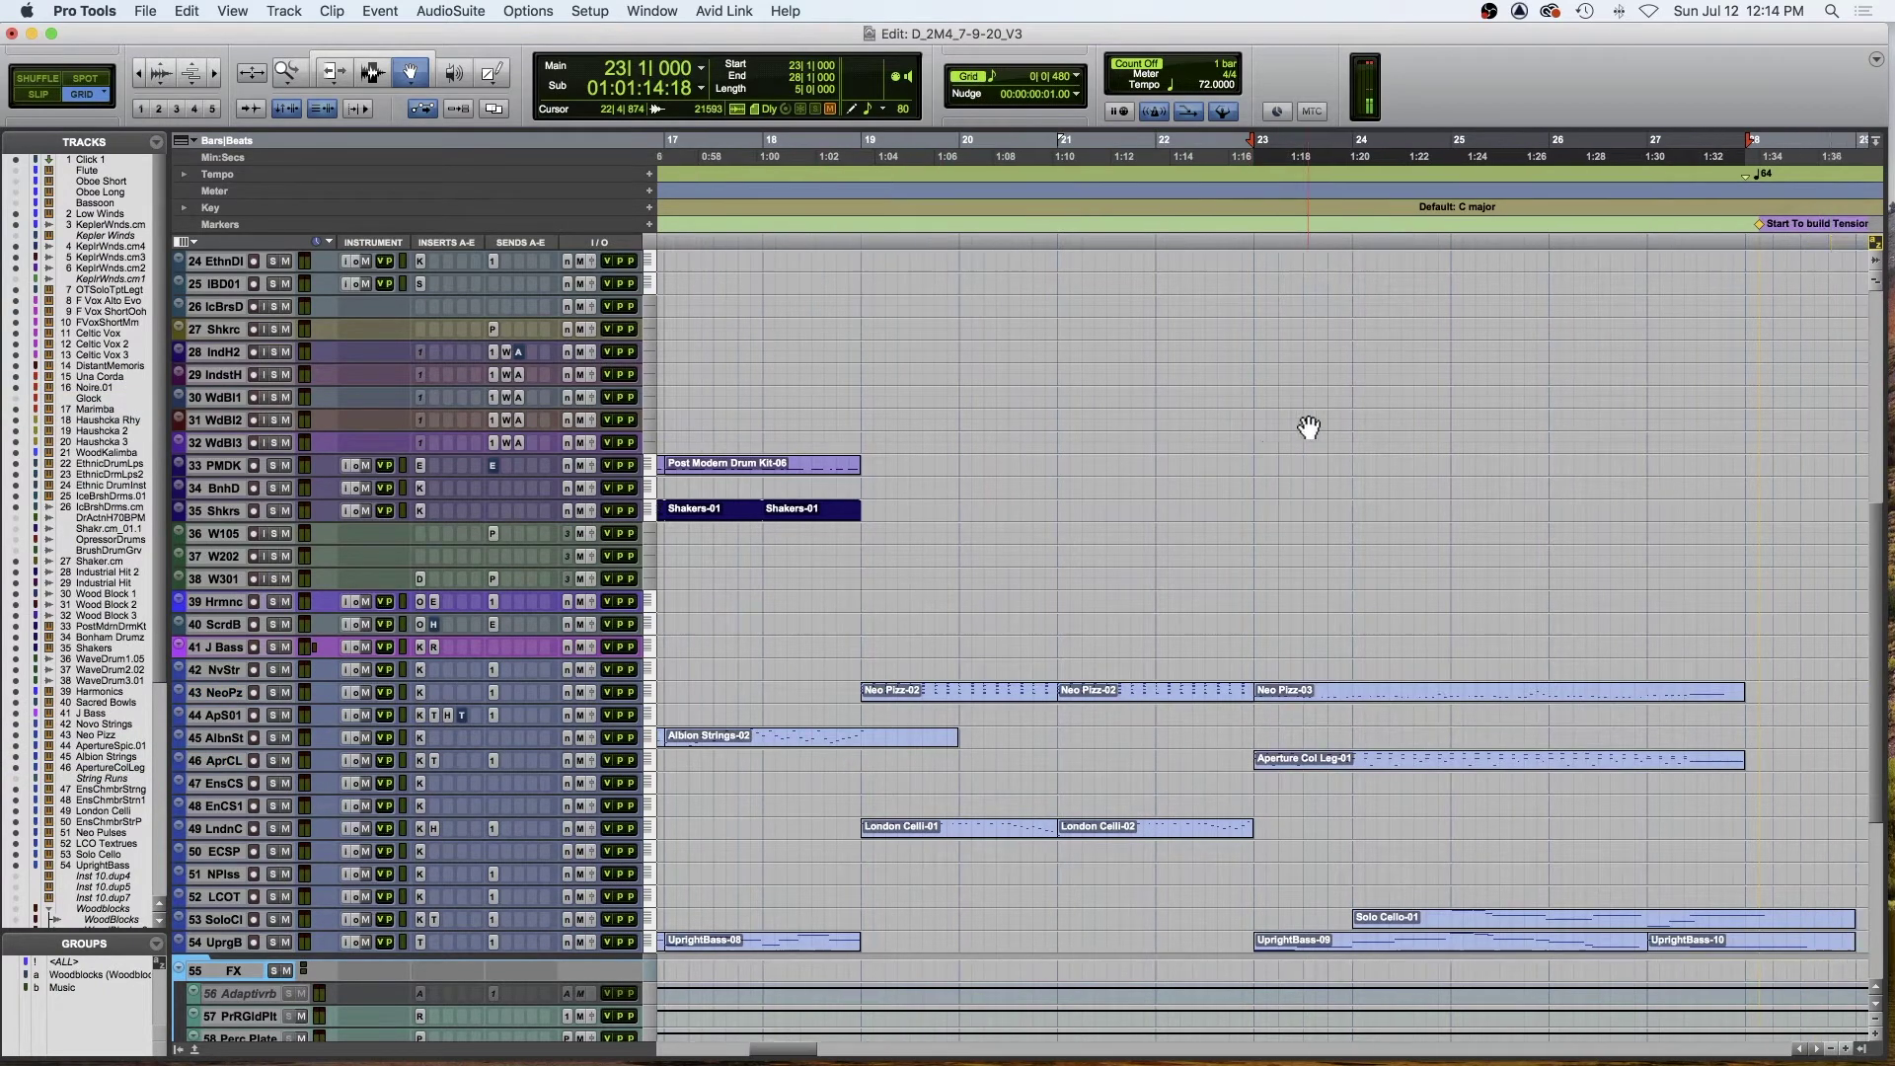
{"action": "left_click", "coordinate": [1353, 217]}
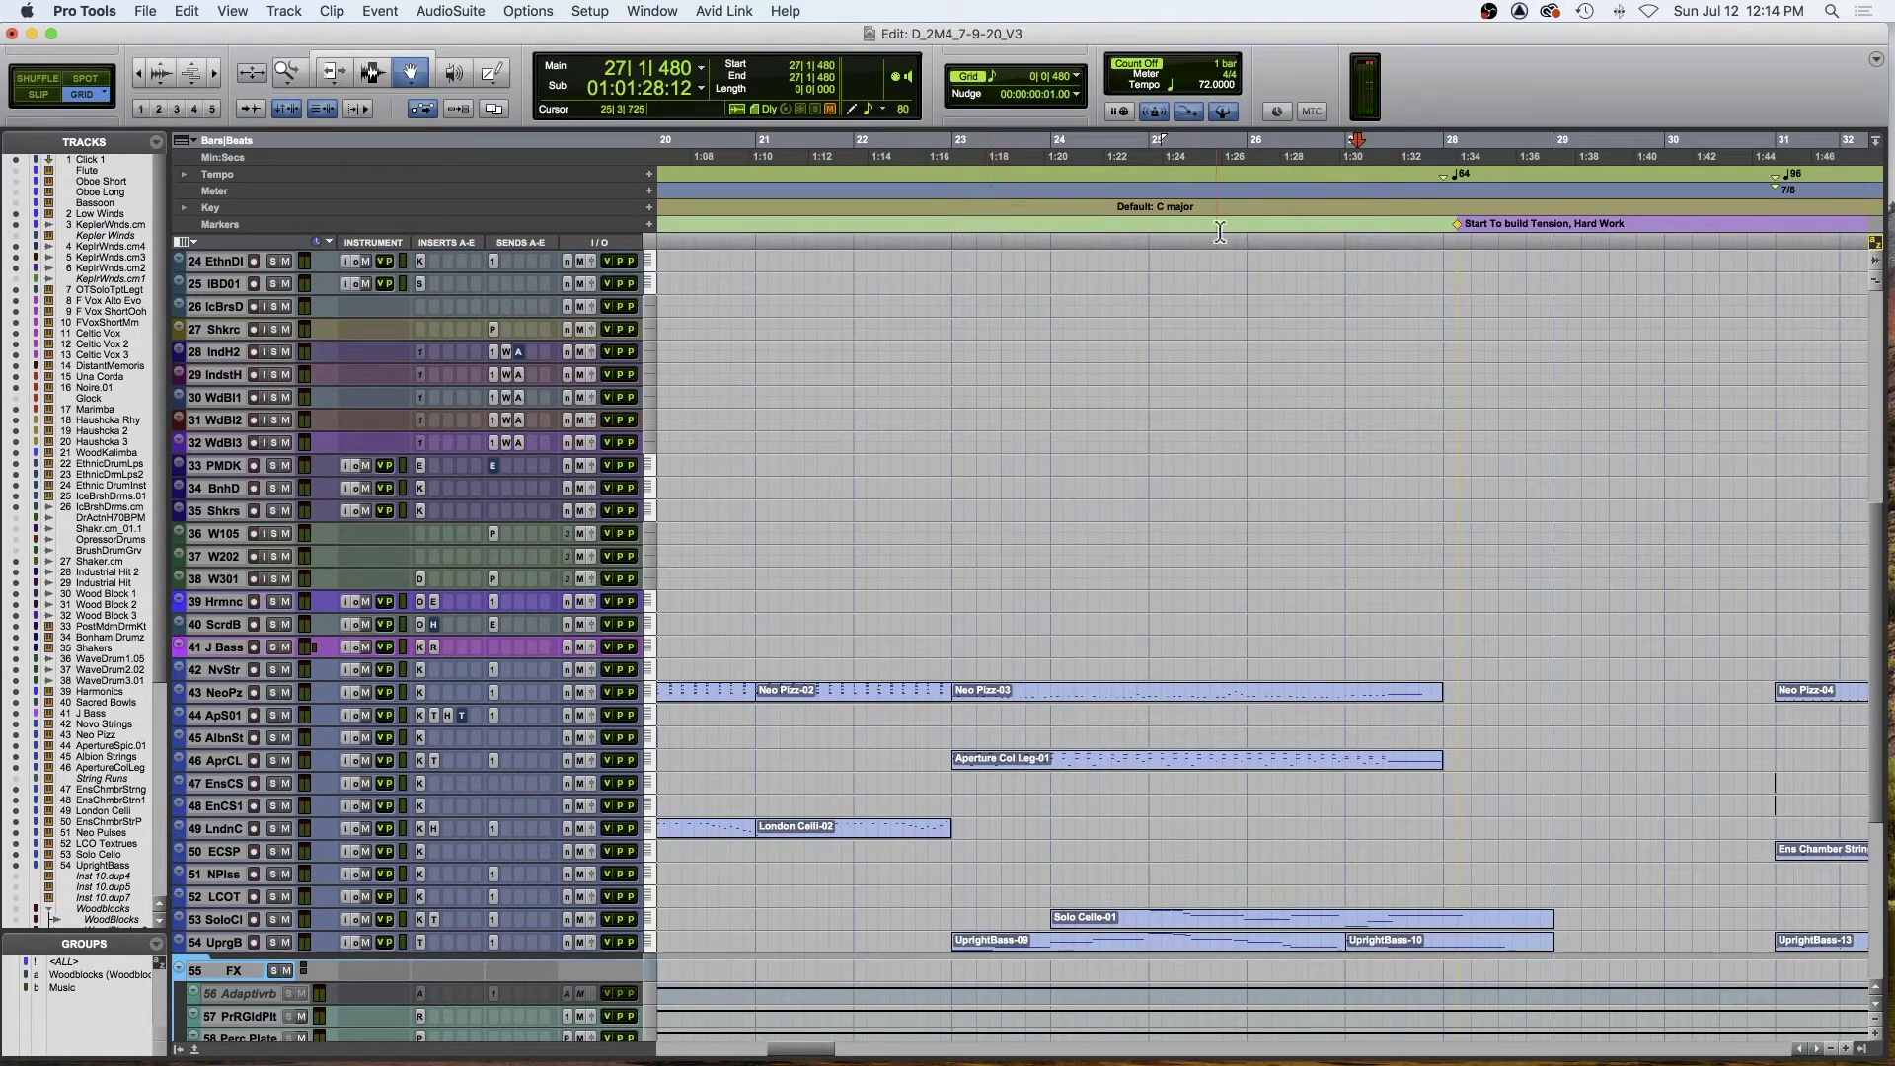
{"action": "key", "text": "space"}
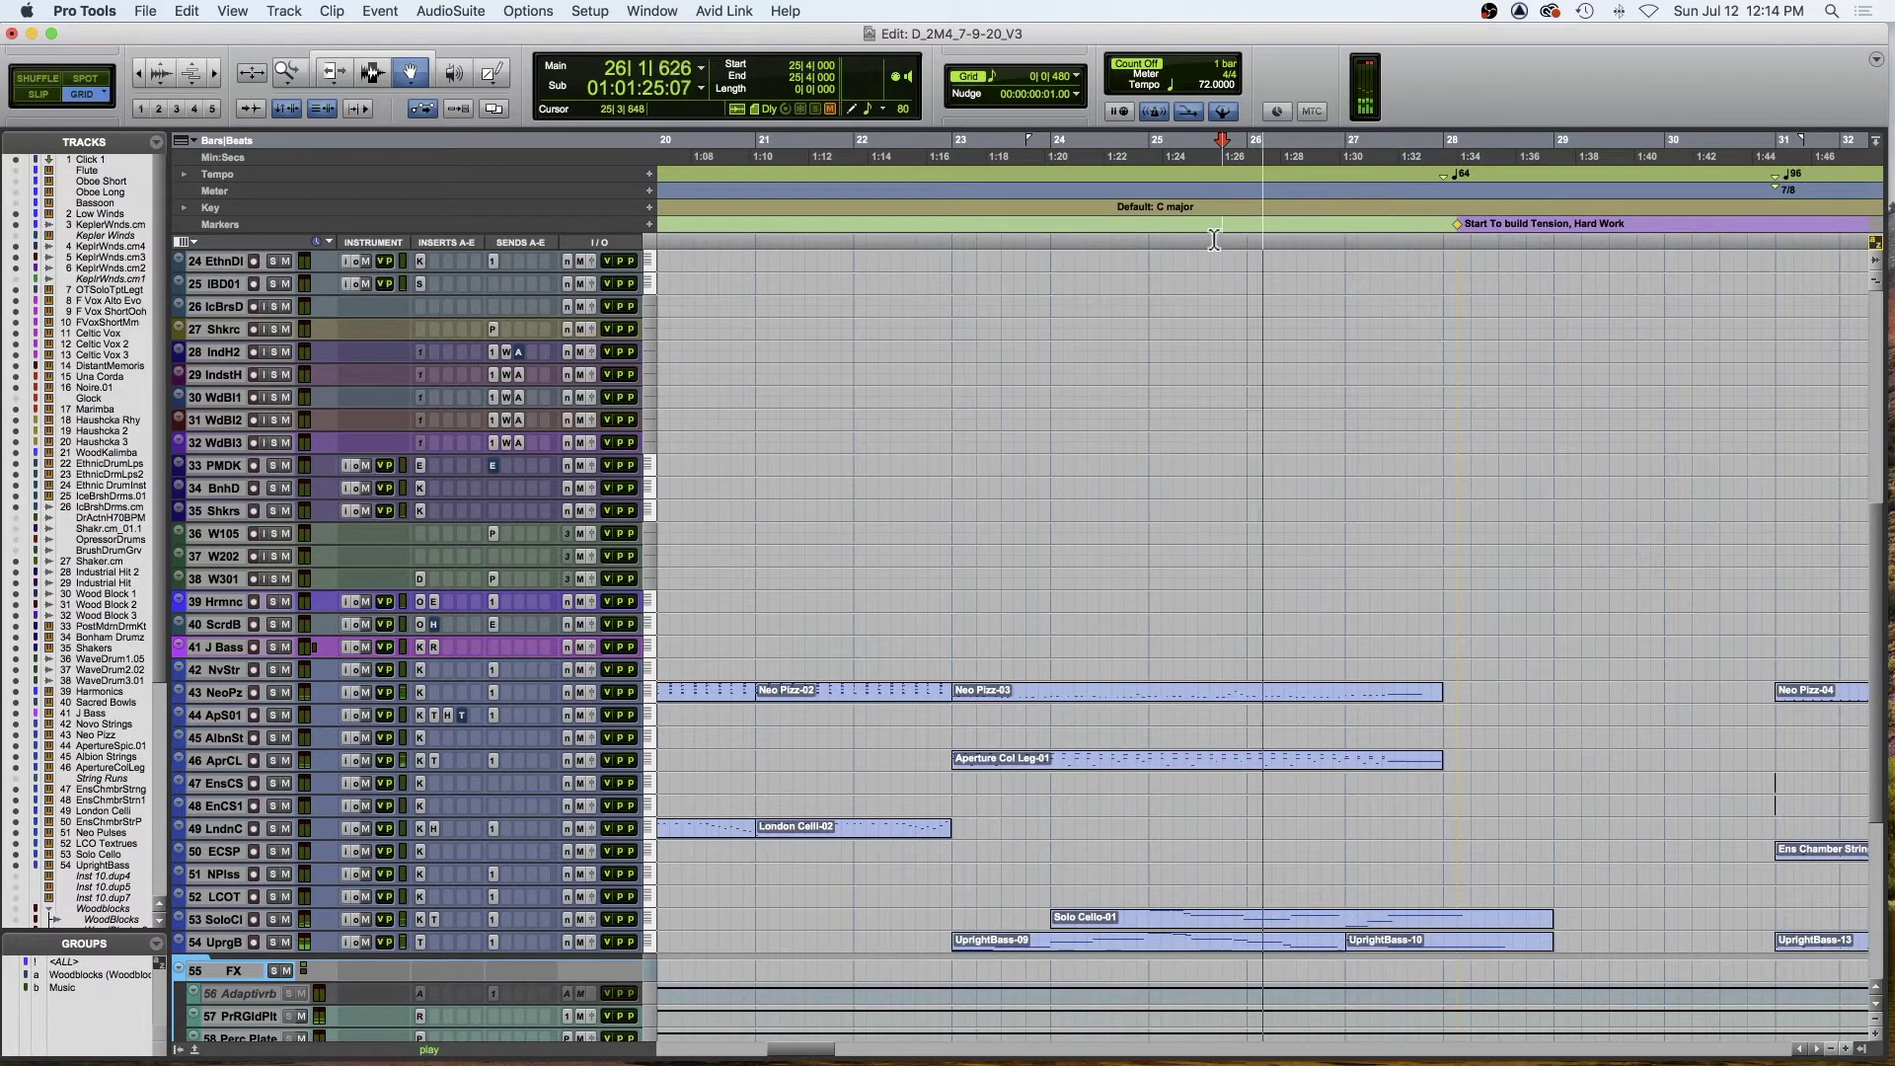
{"action": "left_click", "coordinate": [948, 238]}
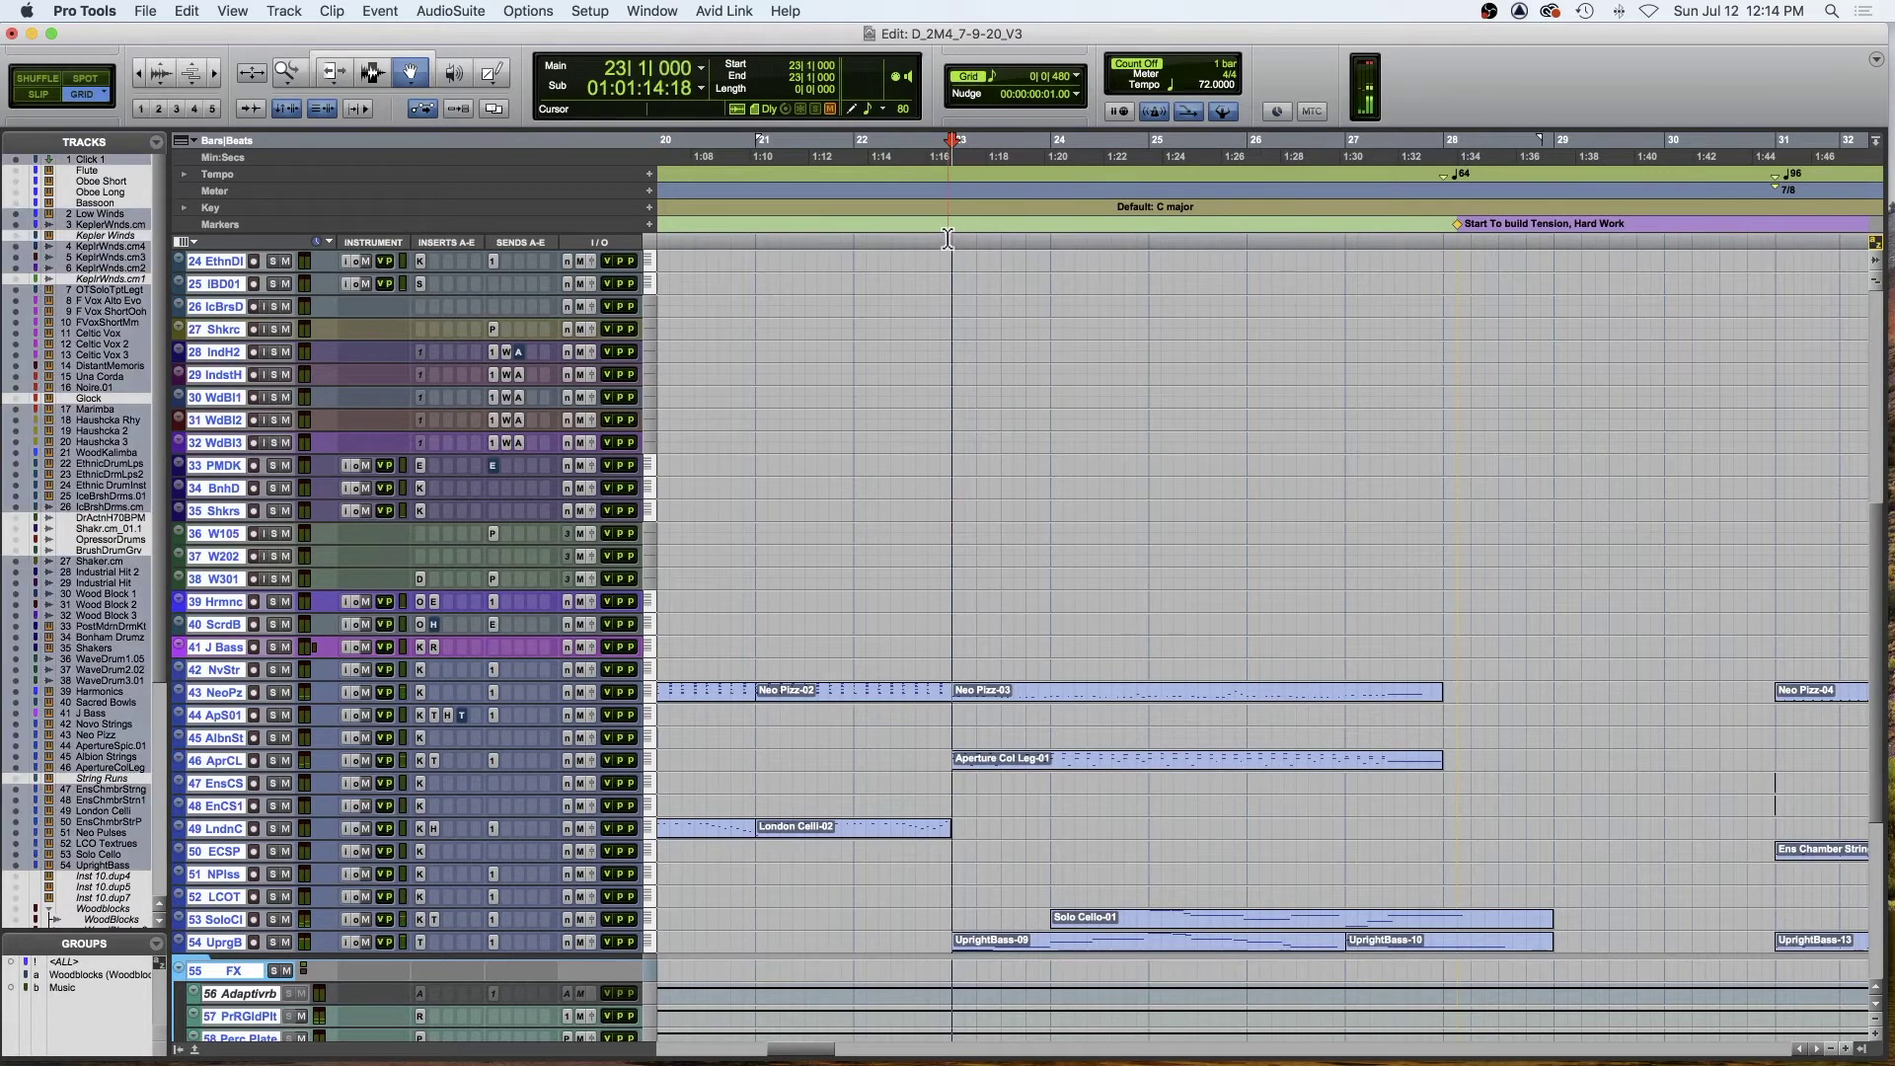
{"action": "left_click", "coordinate": [223, 848], "text": "alt"}
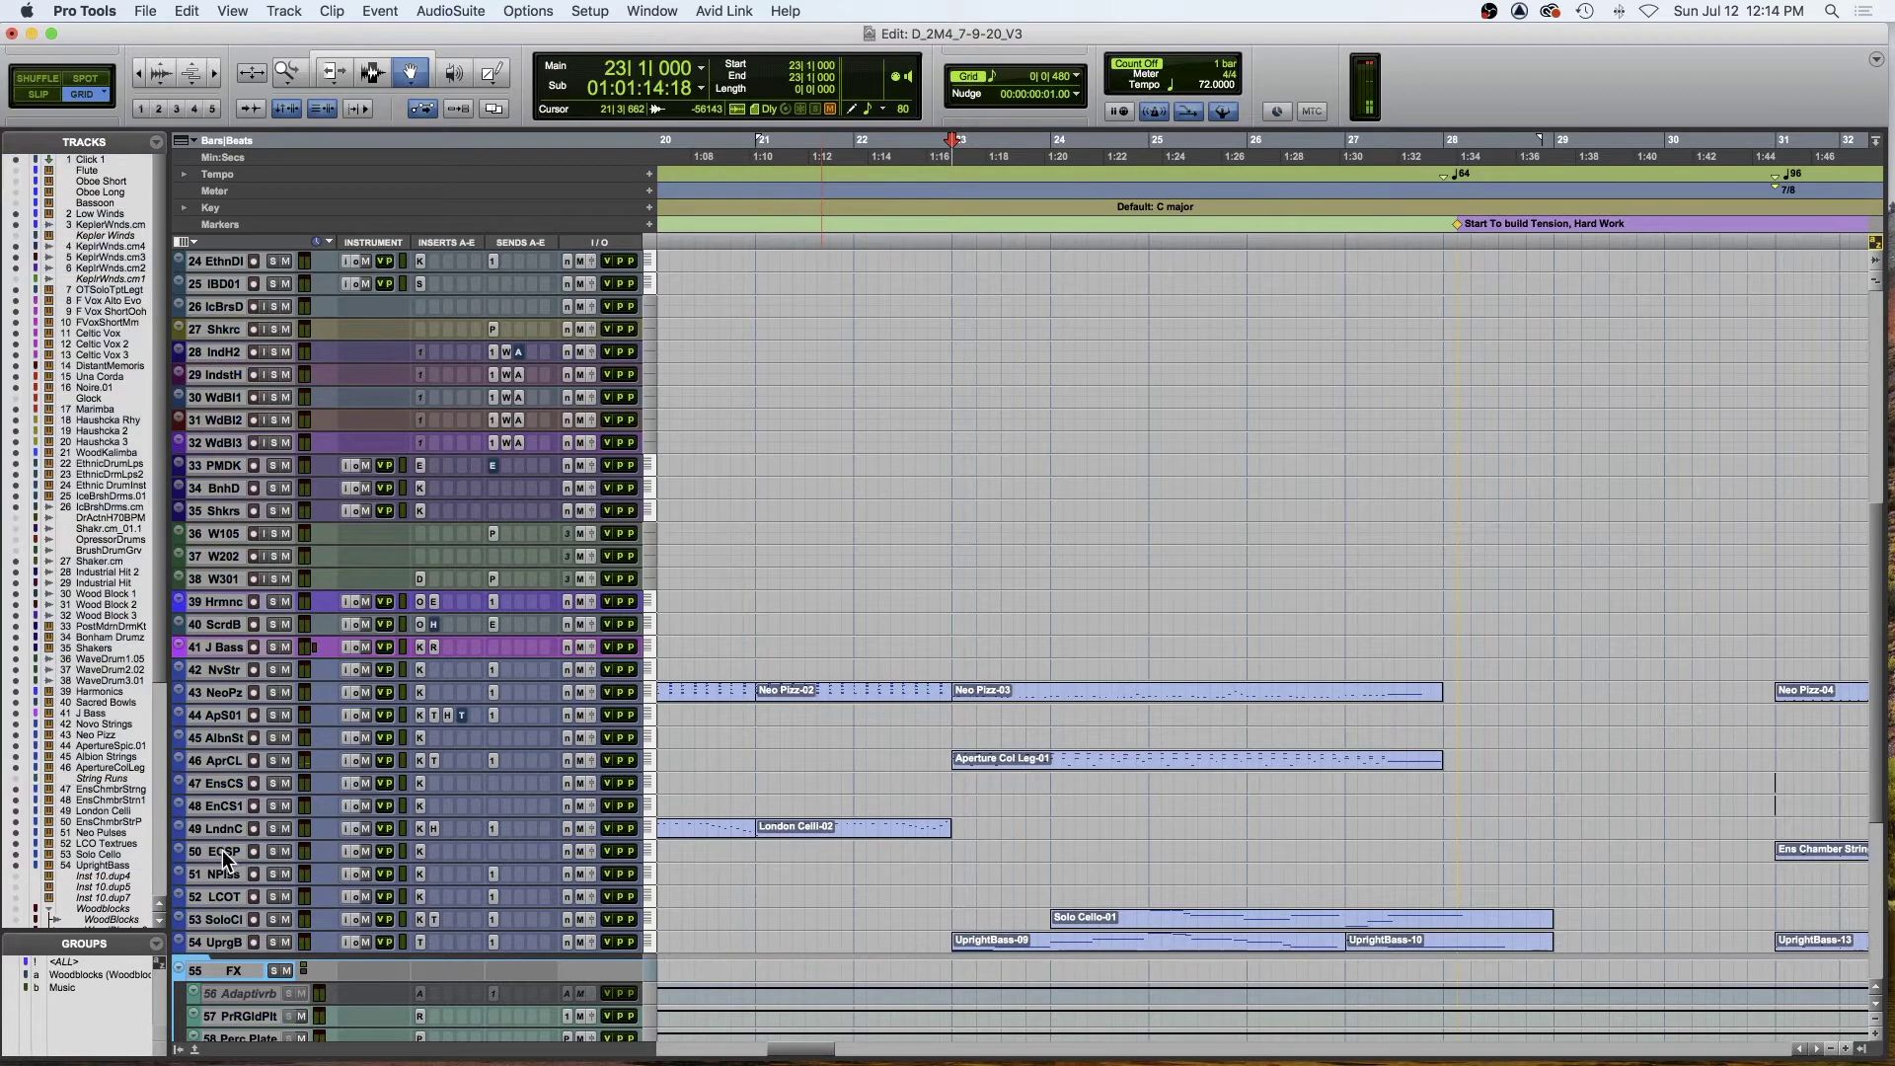
- Audition the soloed UprightBass and Solo Cello from 23|1|000, including a playback of the full mix into bar 29
{"action": "left_click", "coordinate": [271, 940]}
{"action": "key", "text": "space"}
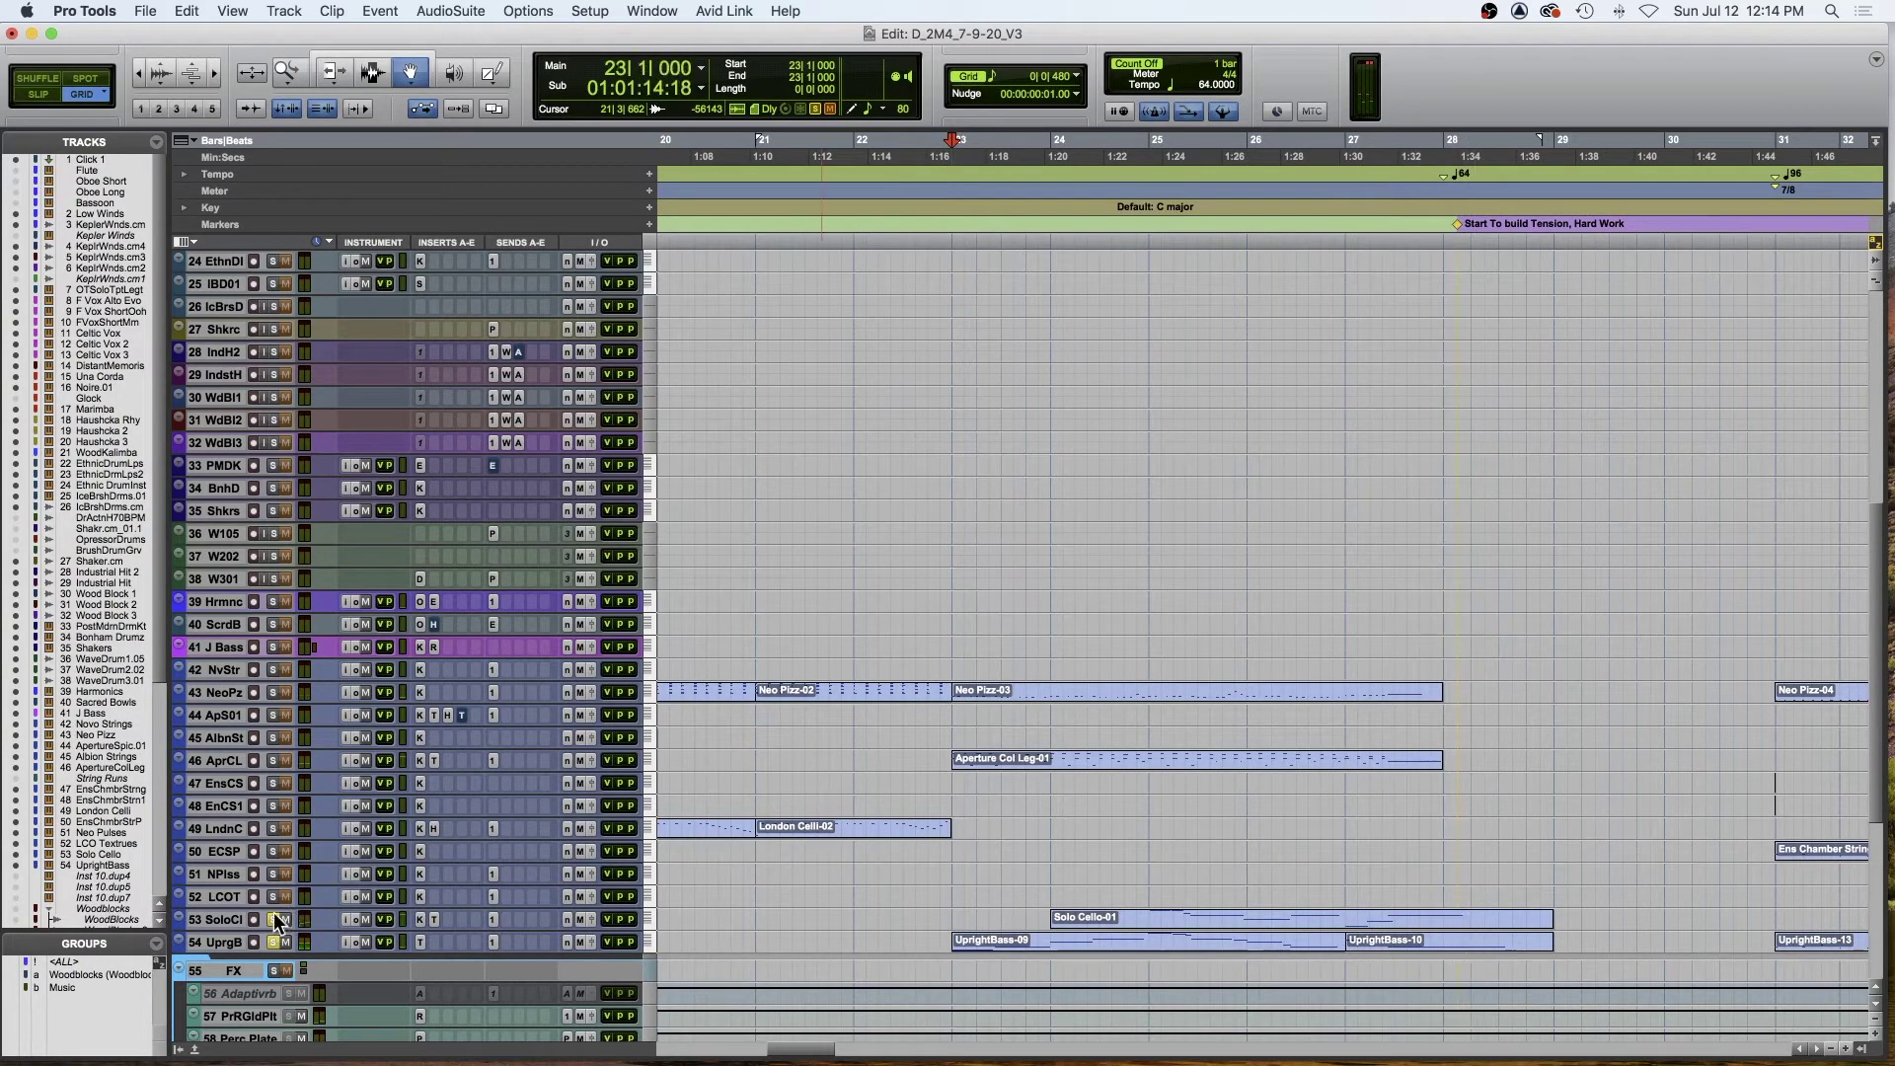
{"action": "key", "text": "space"}
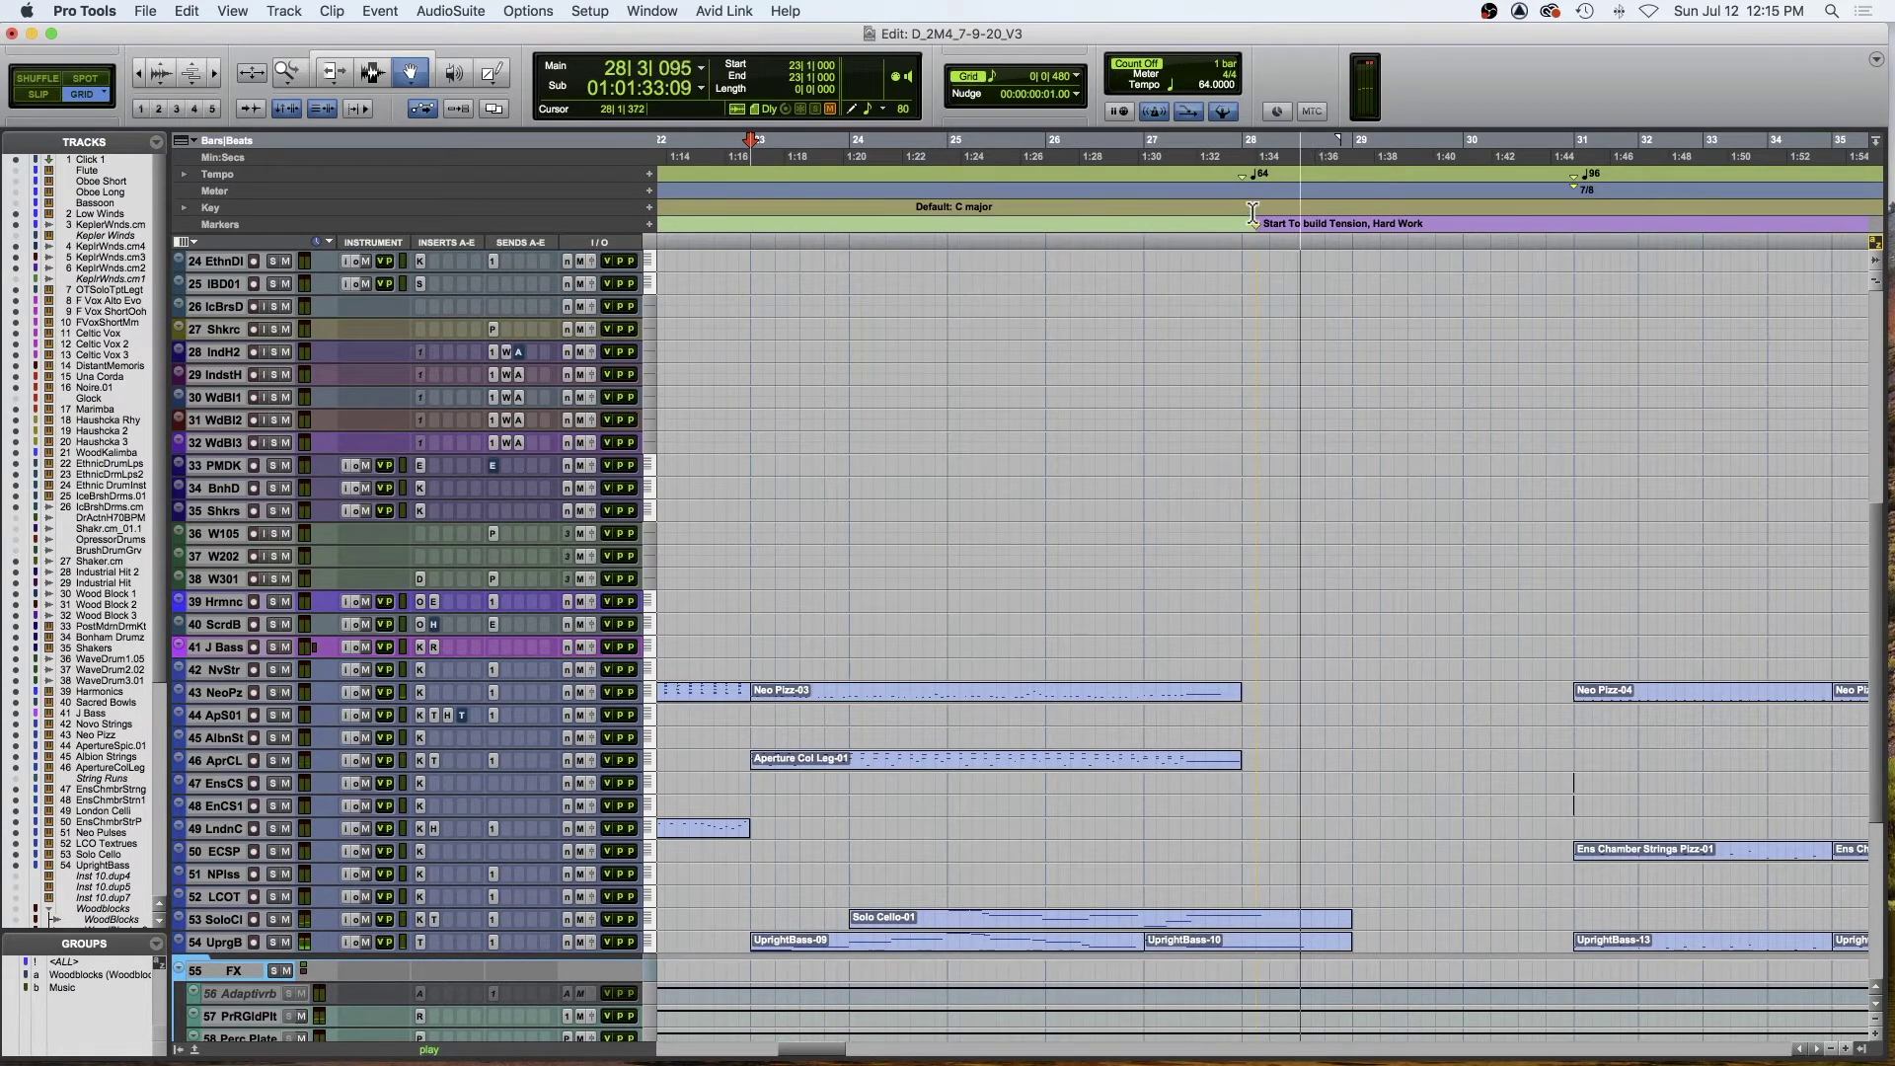
{"action": "scroll", "coordinate": [1227, 296], "scroll_direction": "up", "scroll_amount": 10}
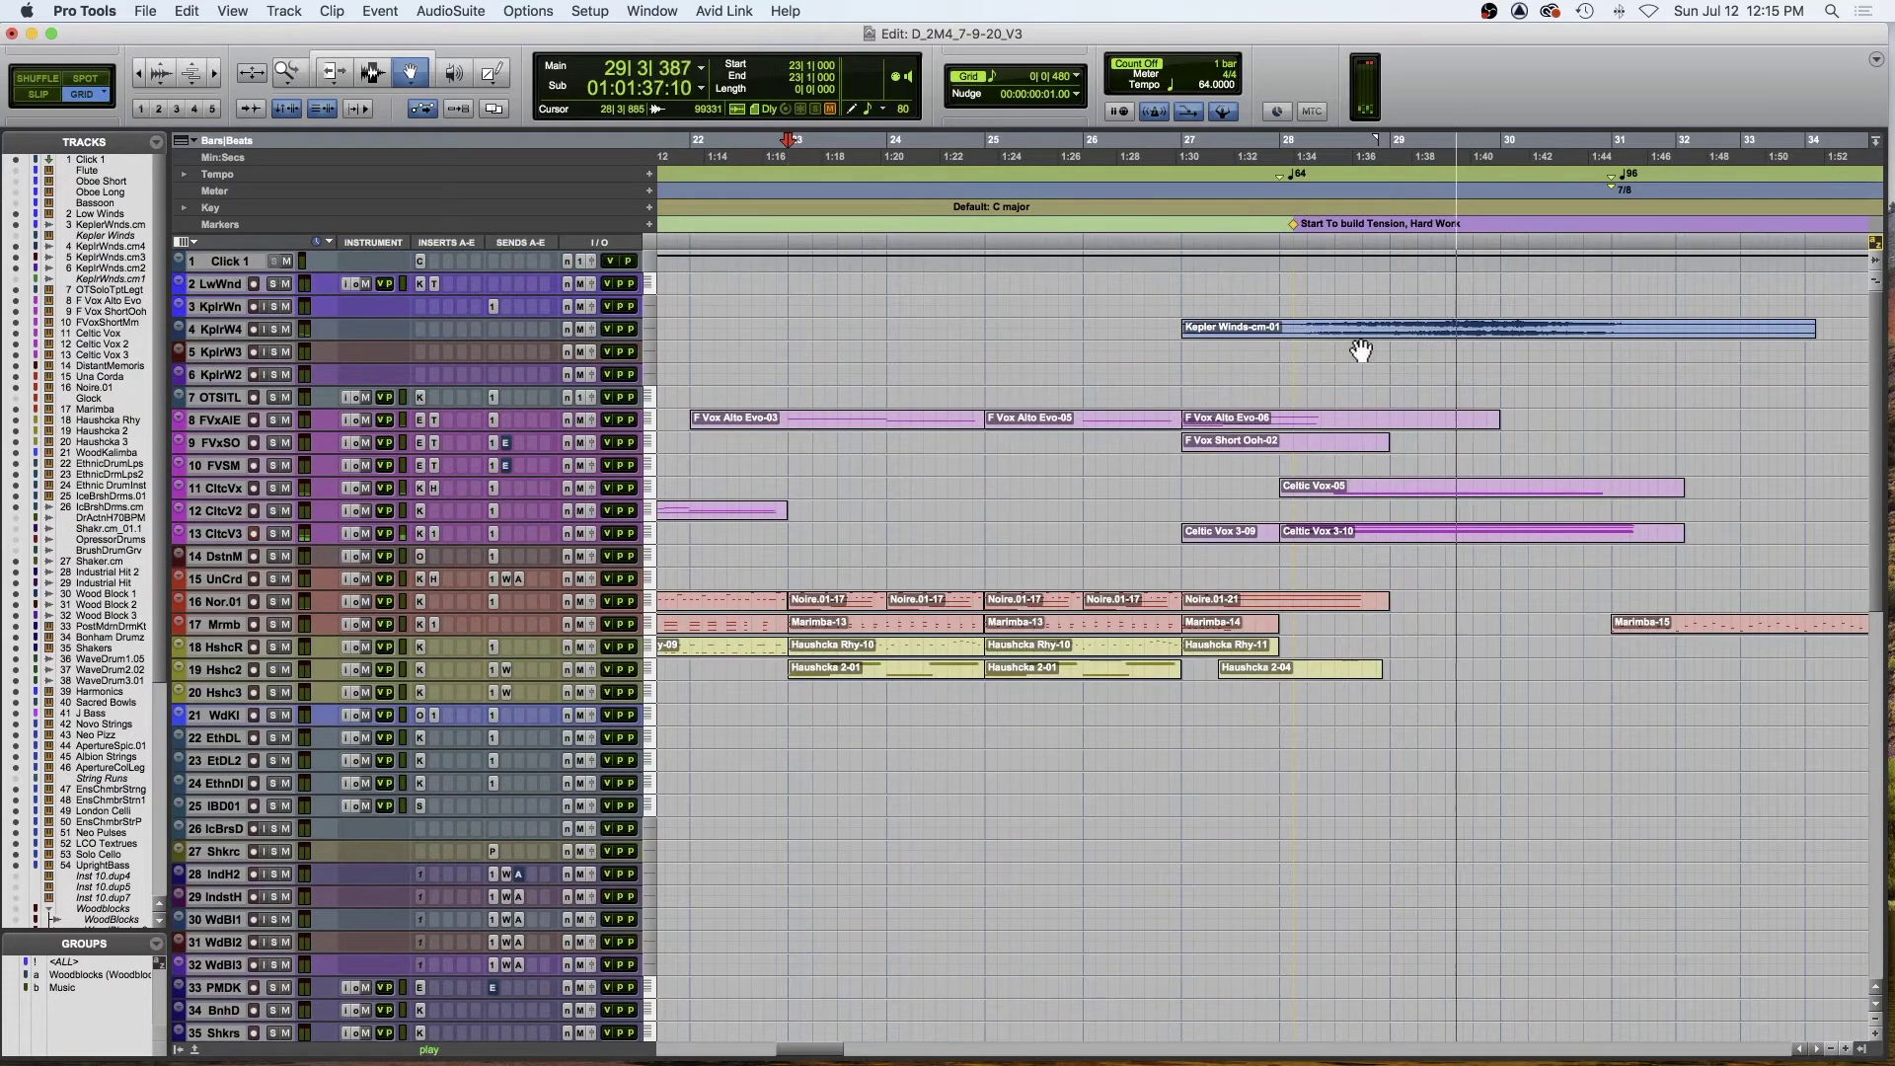
{"action": "key", "text": "space"}
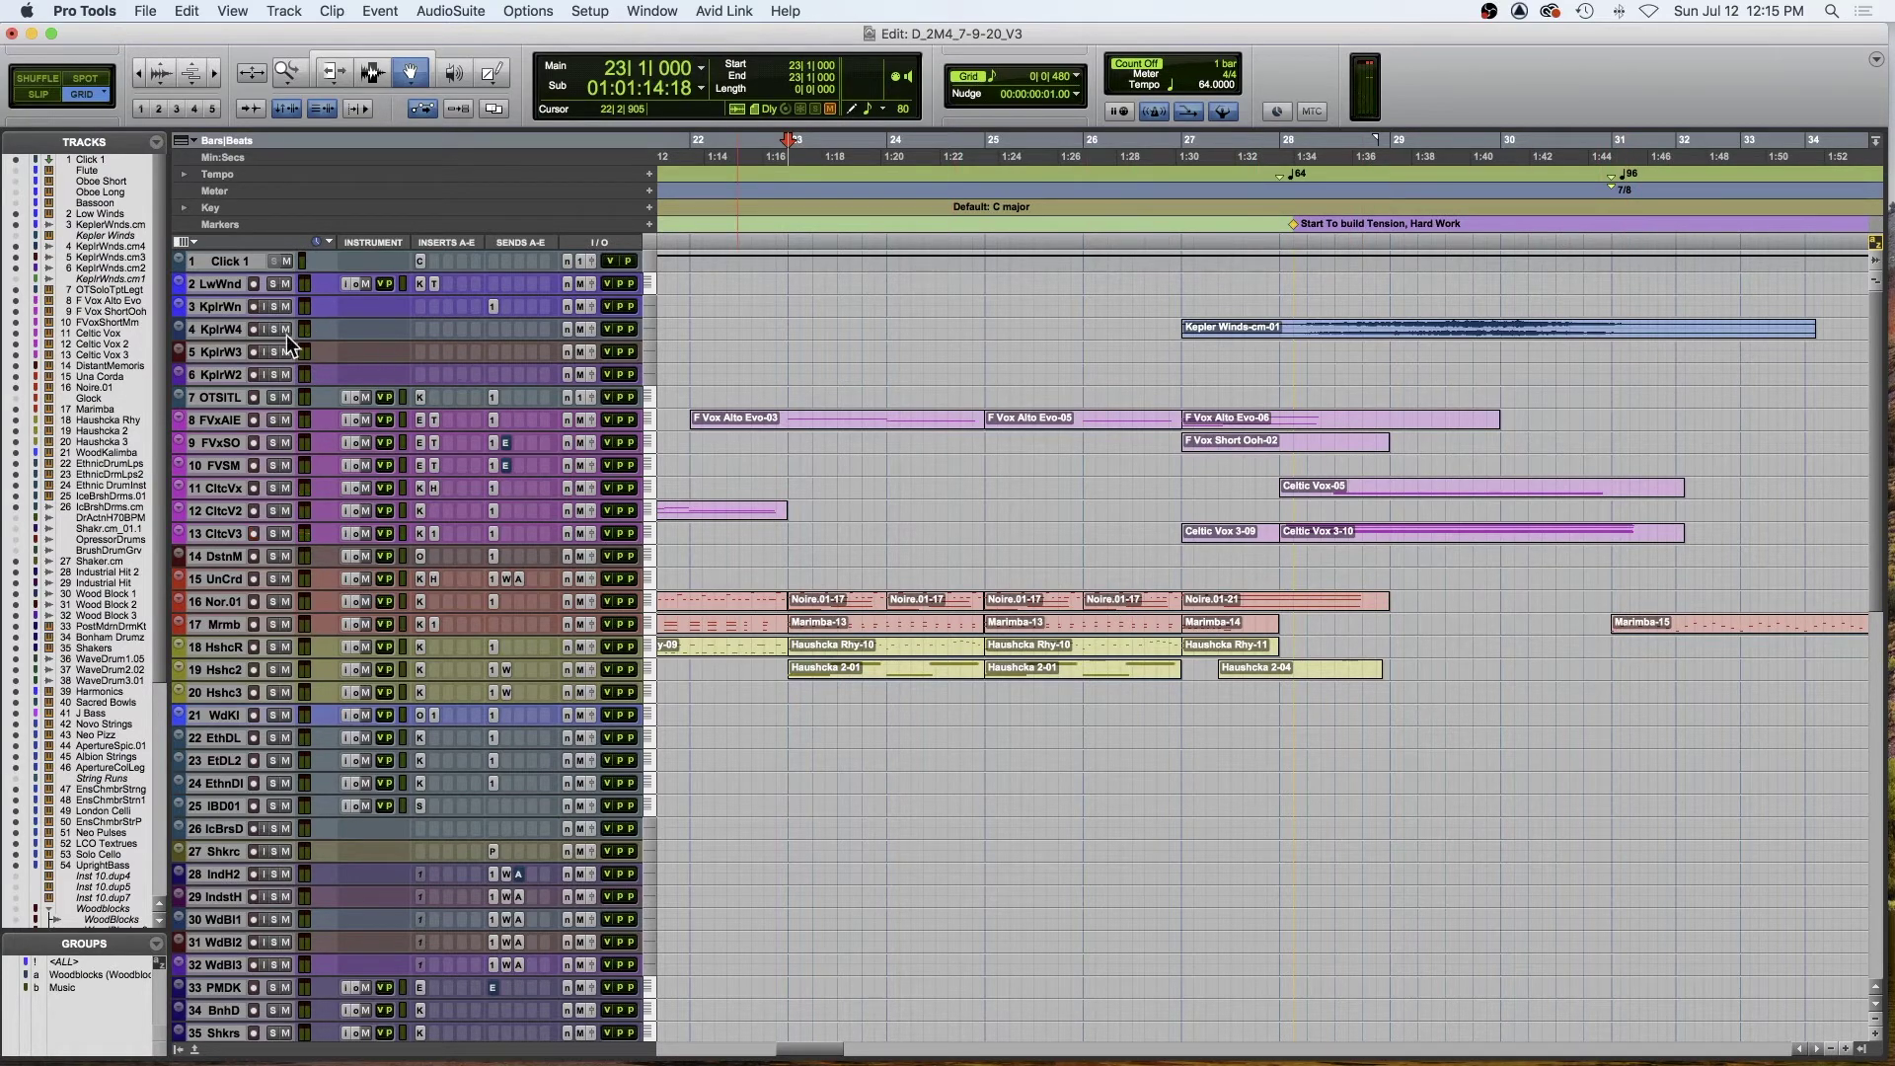
- Solo the Kepler Winds.cm4 track and audition it from 28|1|480, first alone and again with Celtic Vox 3 soloed
{"action": "left_click", "coordinate": [1289, 206]}
{"action": "key", "text": "space"}
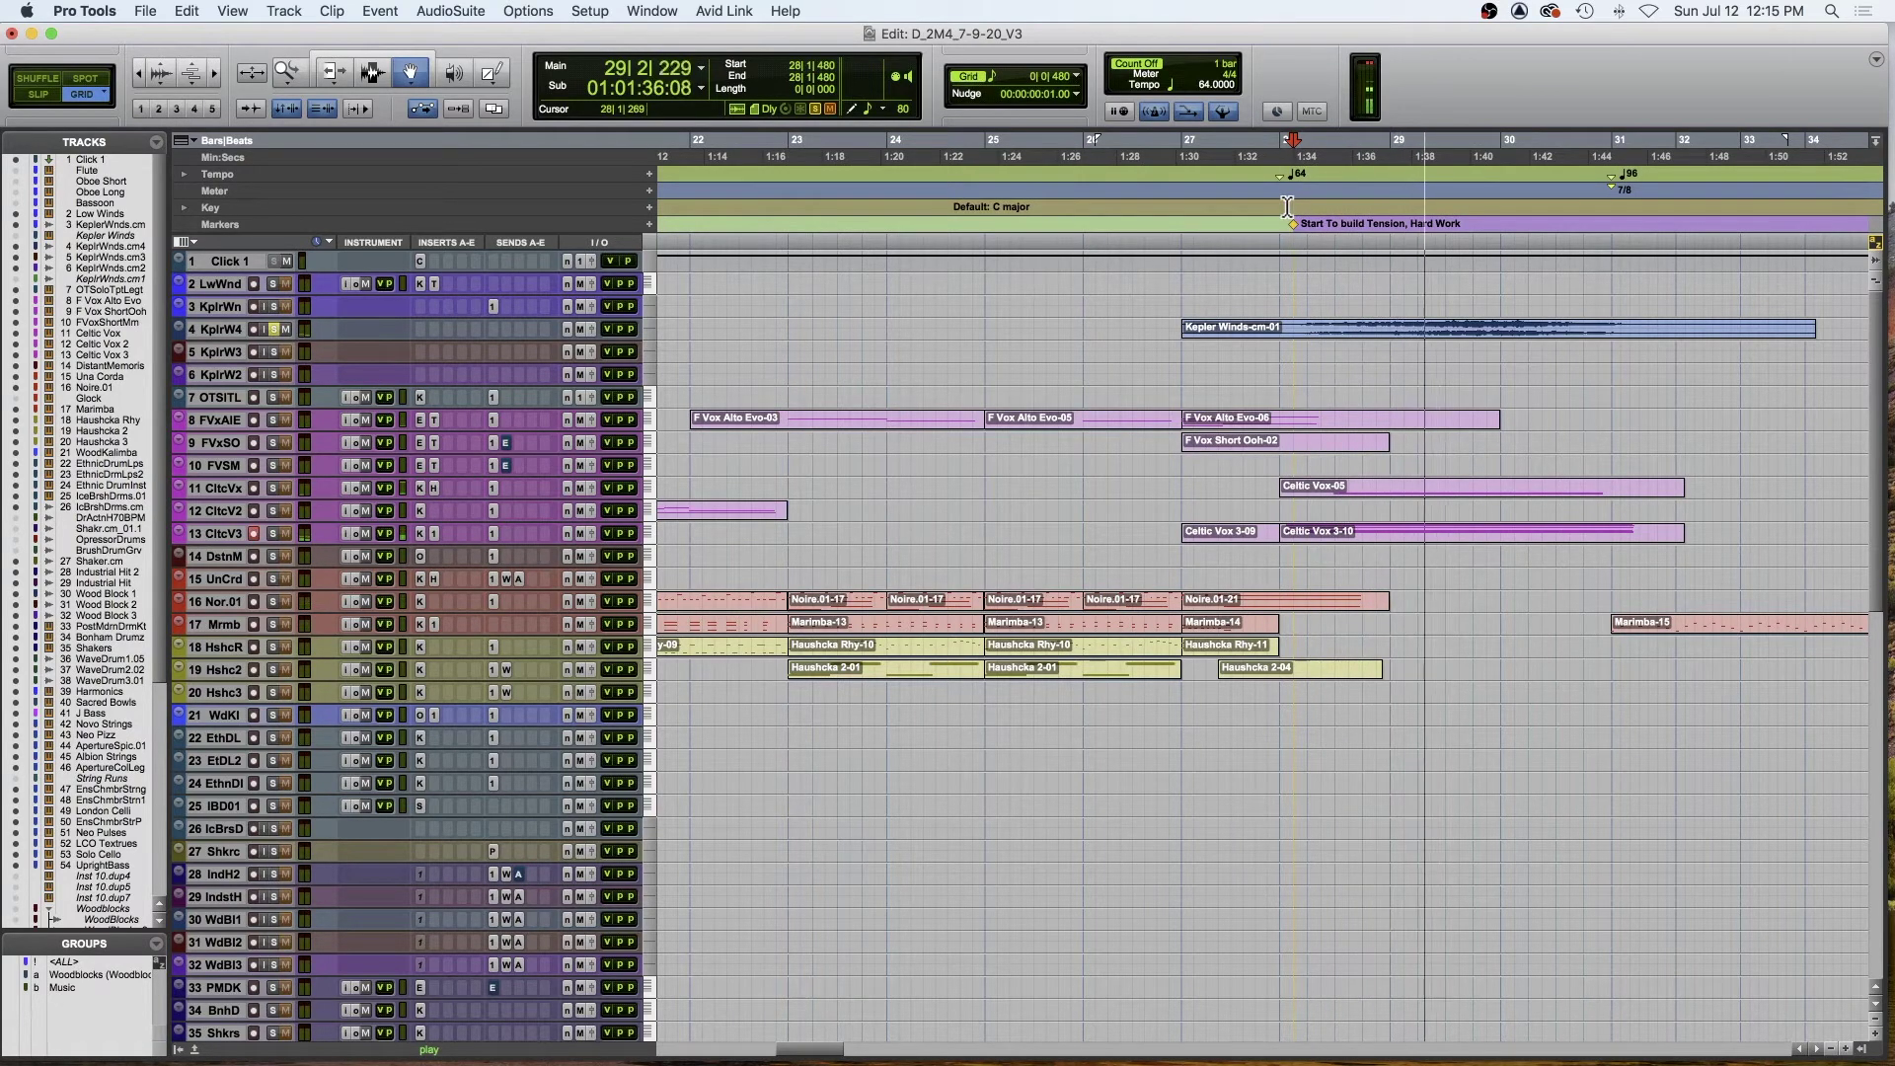
{"action": "key", "text": "space"}
{"action": "key", "text": "space"}
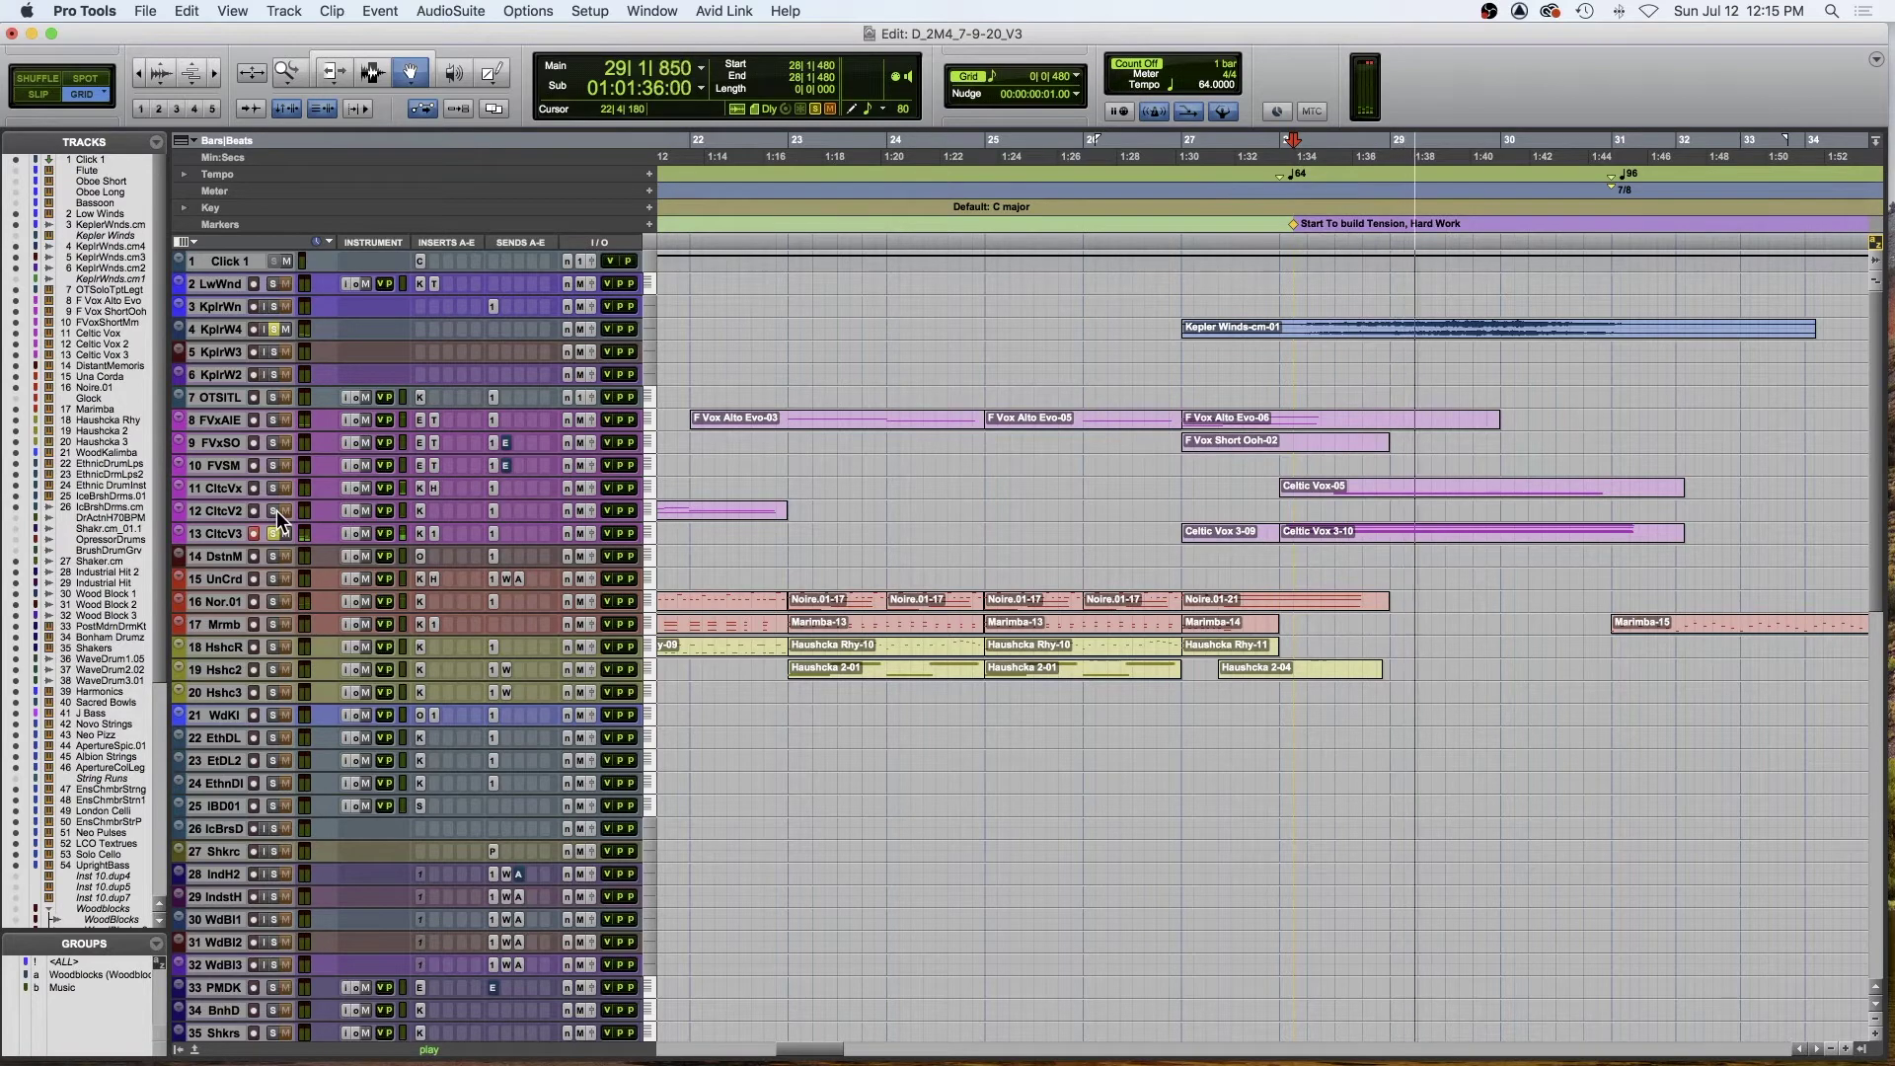
{"action": "key", "text": "space"}
- Select the Celtic Vox 3-10 clip, enlarge its track and play it from 28|1|000 to watch the MIDI volume
{"action": "left_click", "coordinate": [1392, 528]}
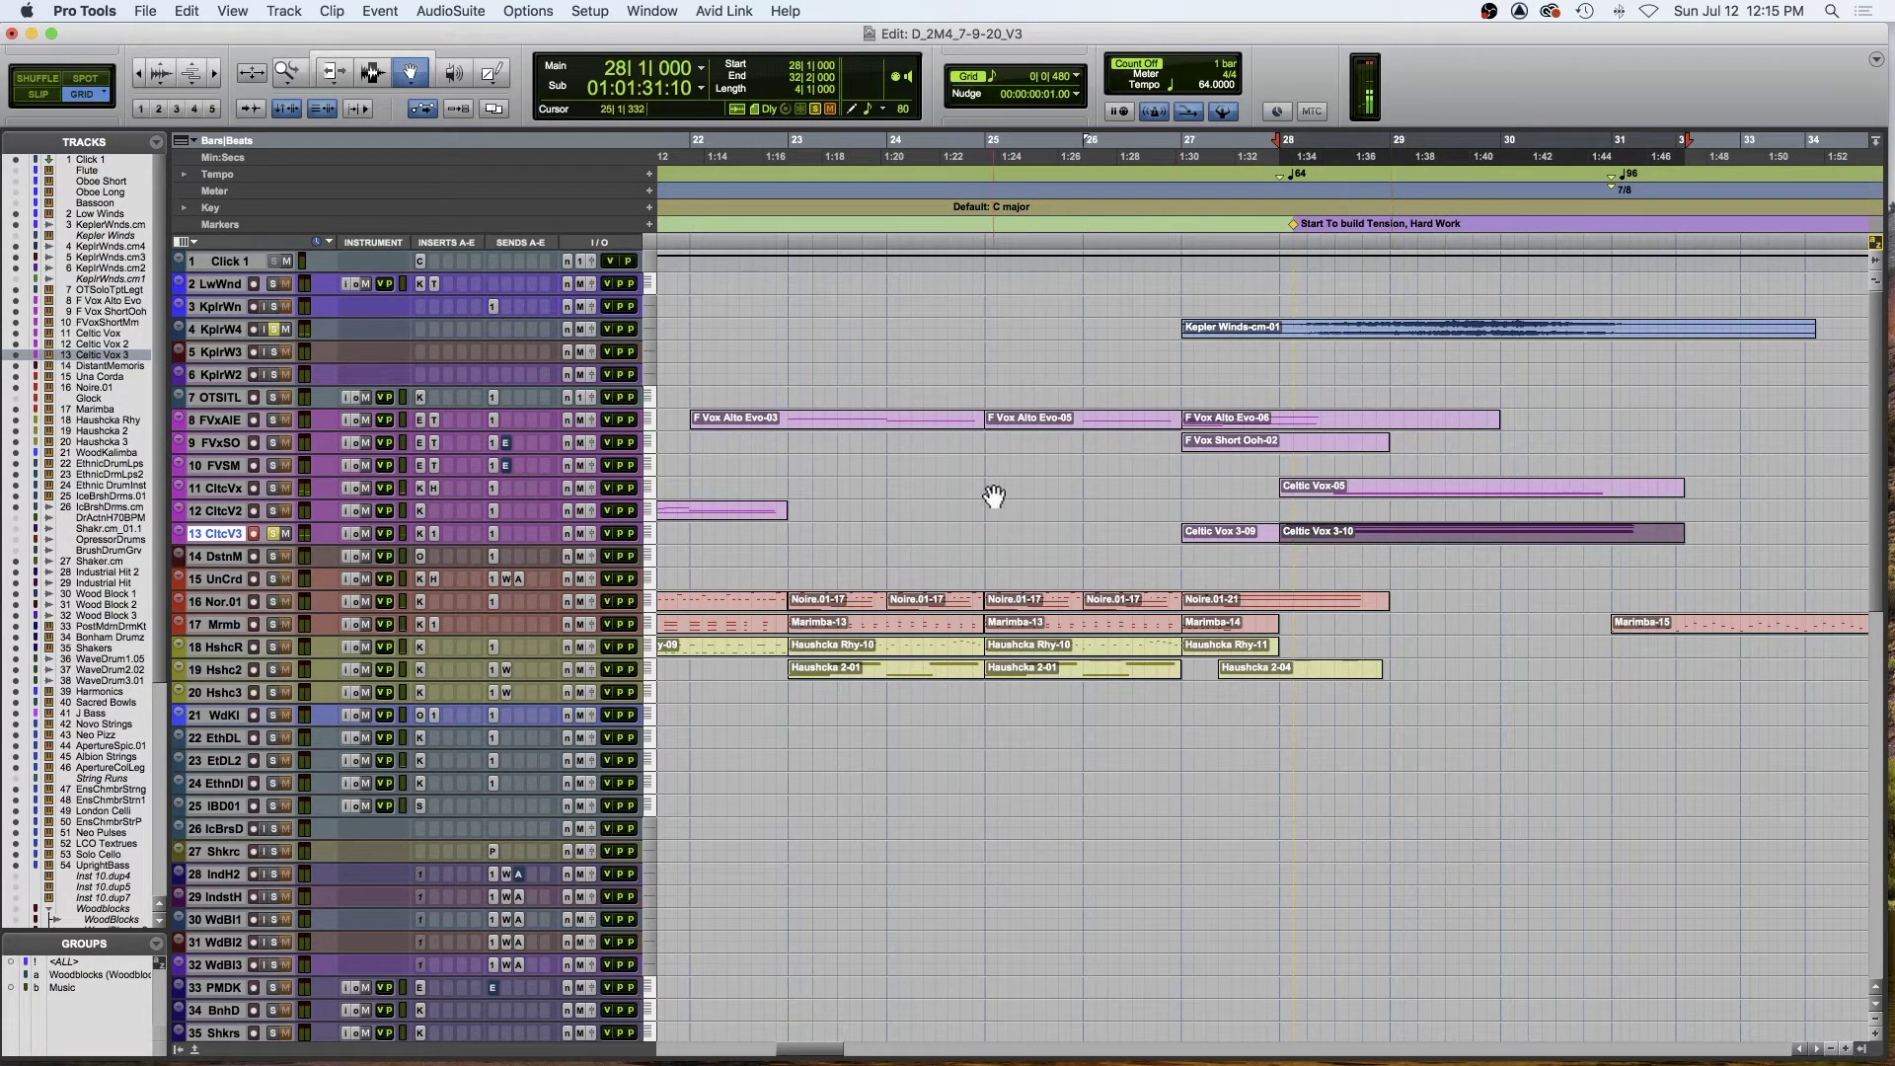
{"action": "key", "text": "e"}
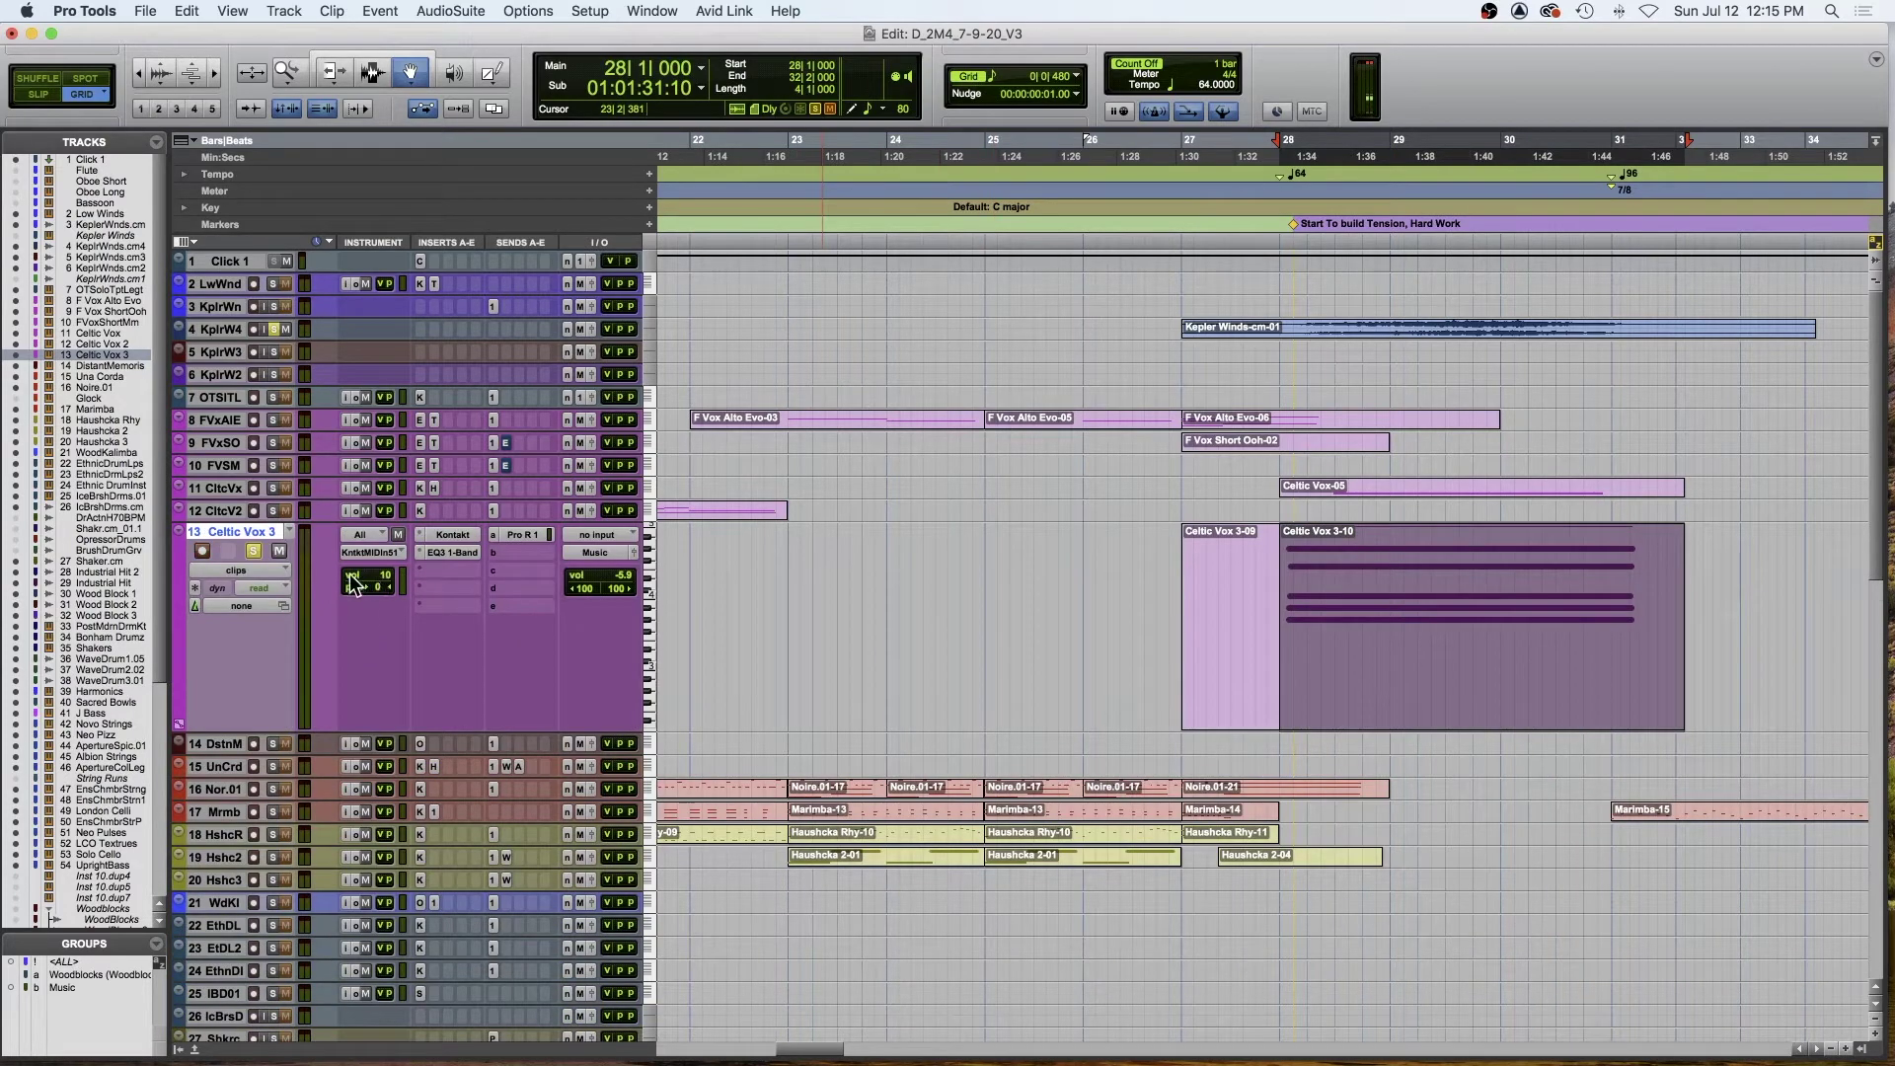
{"action": "key", "text": "space"}
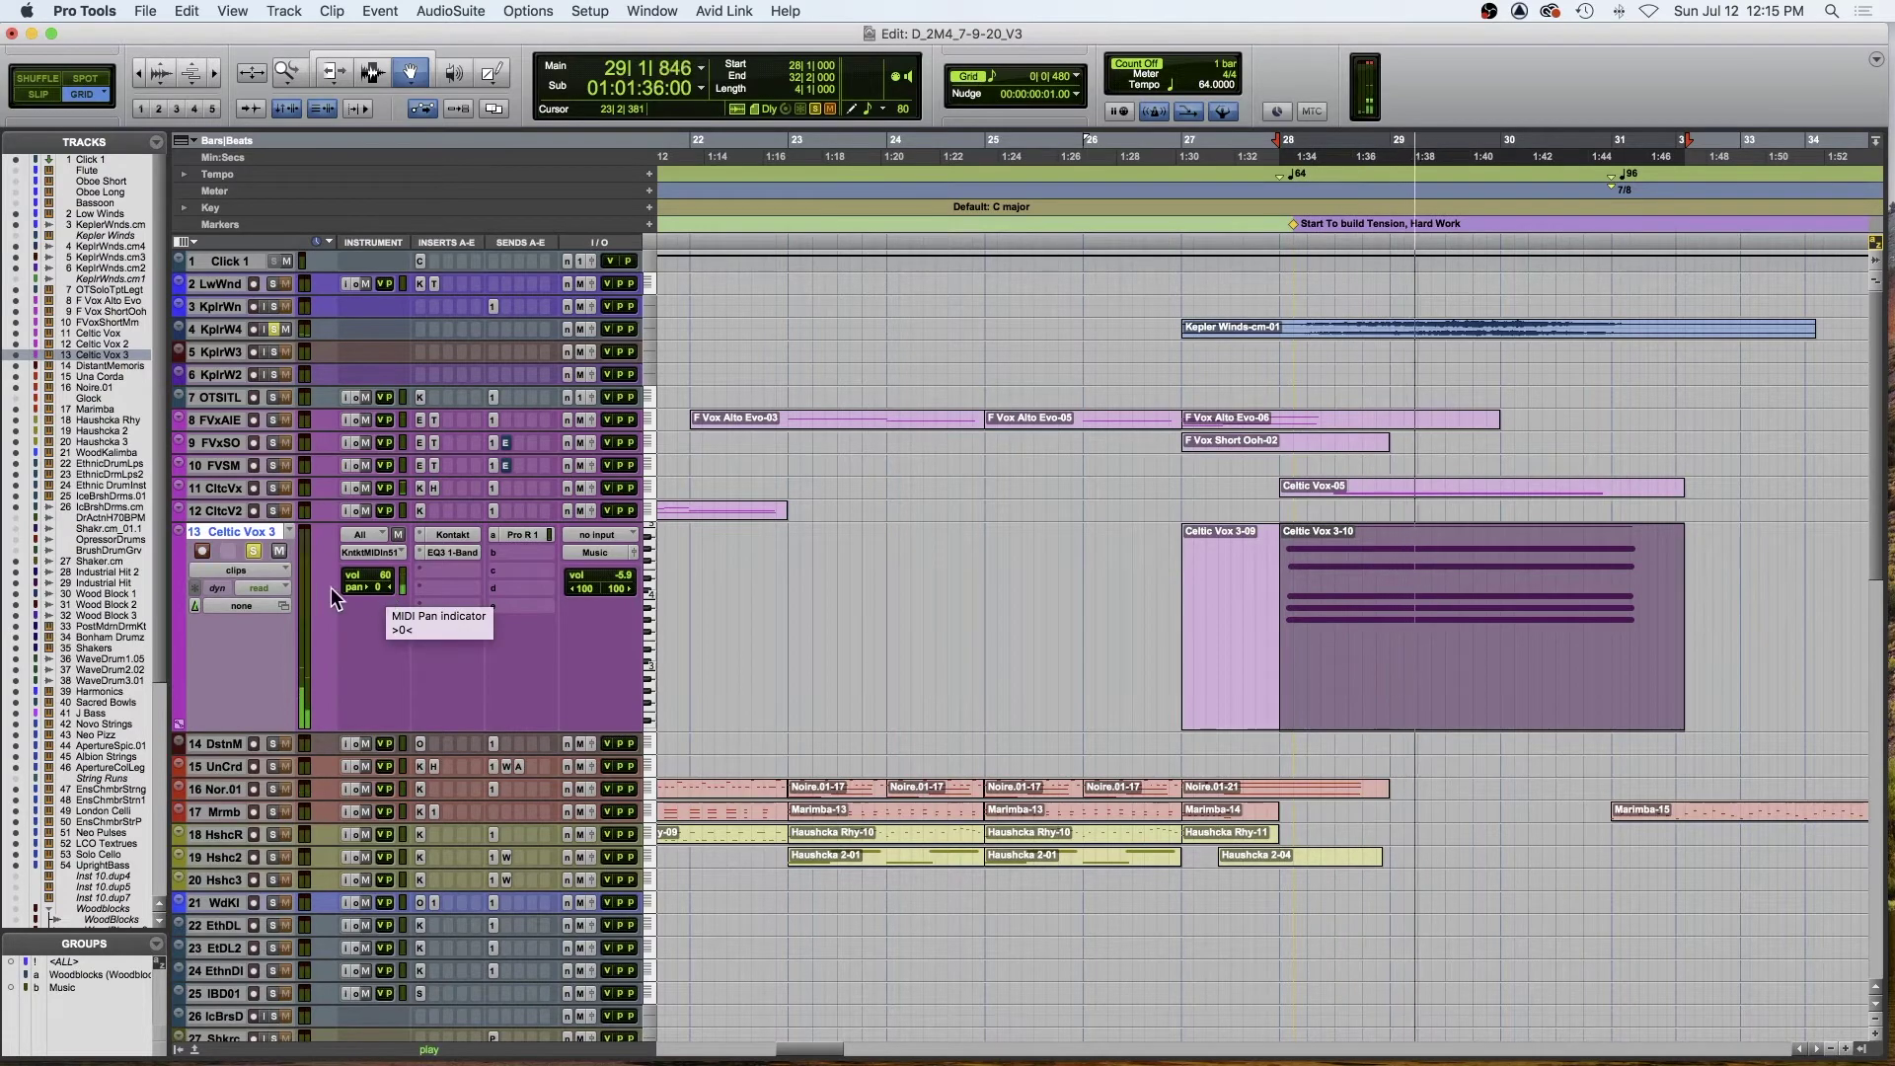
{"action": "key", "text": "space"}
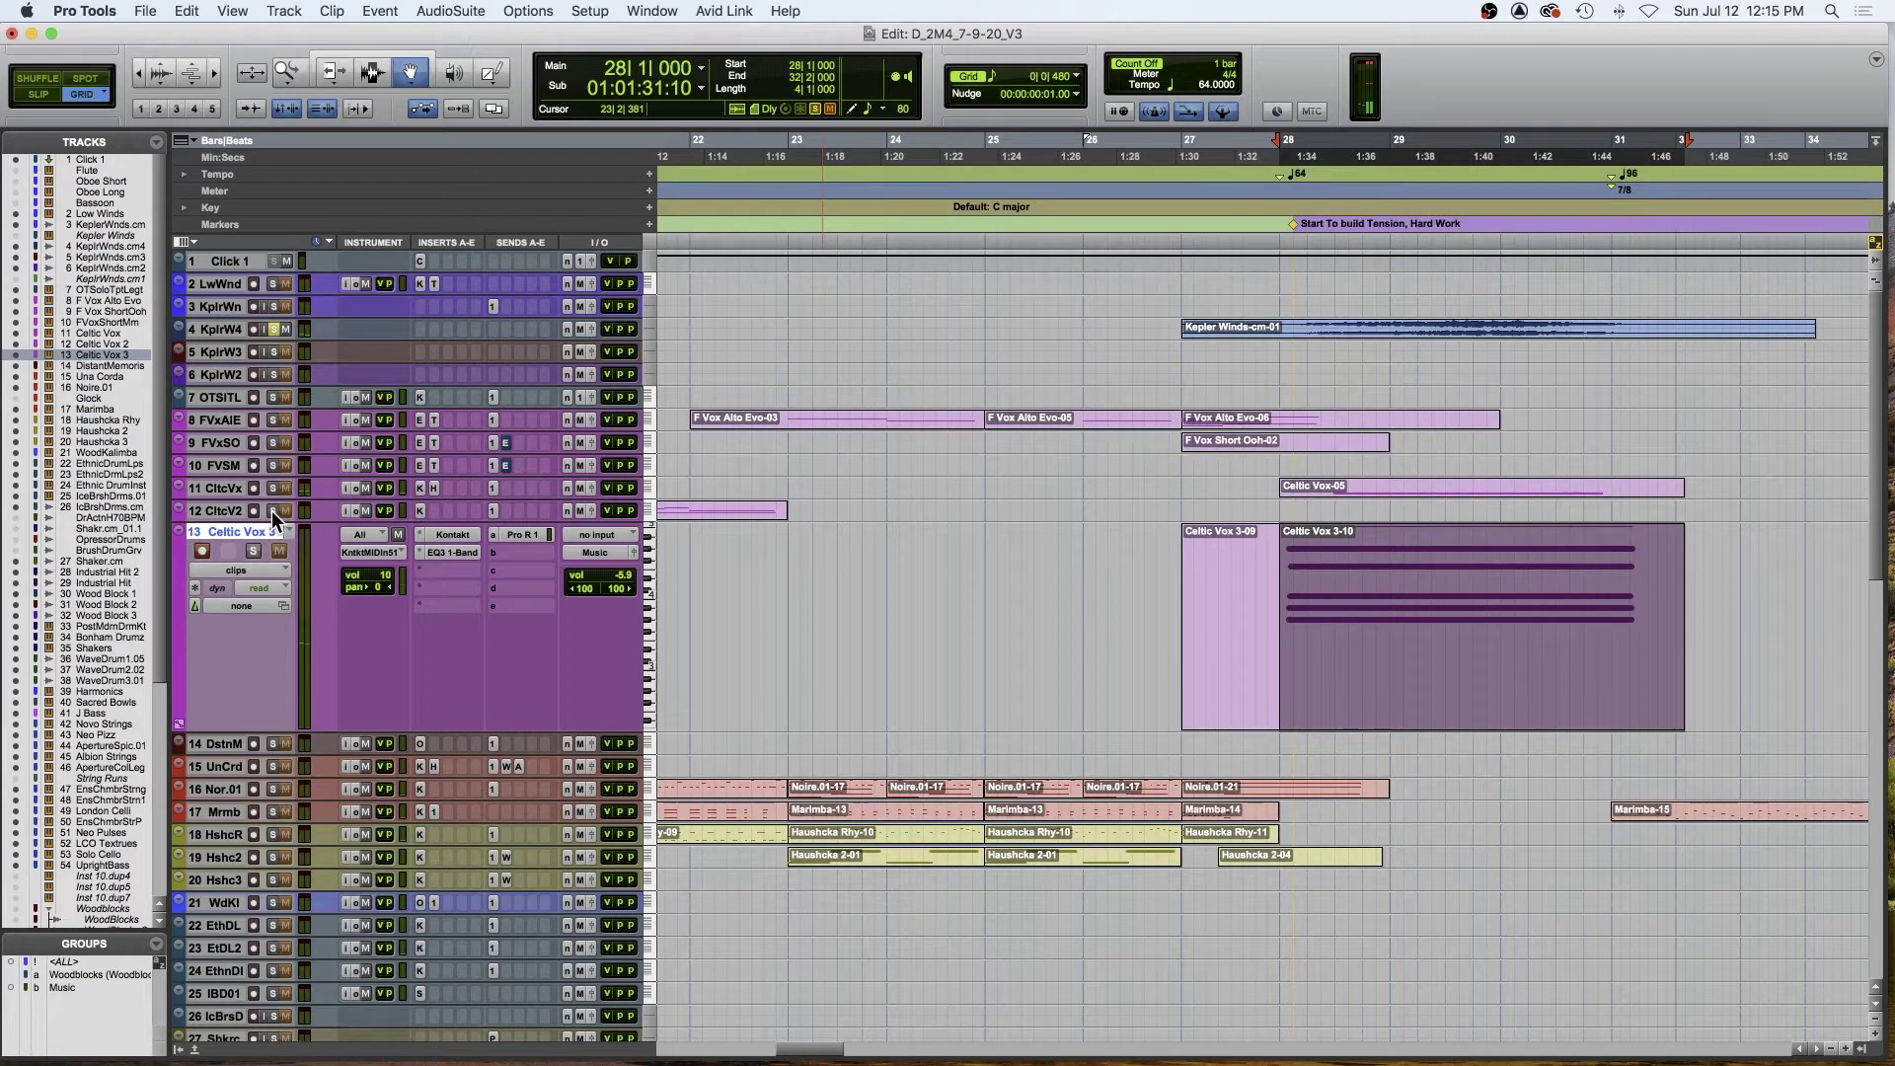
- Audition Celtic Vox with Celtic Vox 3 from 28|1|000, and play Celtic Vox soloed without Celtic Vox 3 from 28|2|480
{"action": "key", "text": "space"}
{"action": "left_click", "coordinate": [254, 551]}
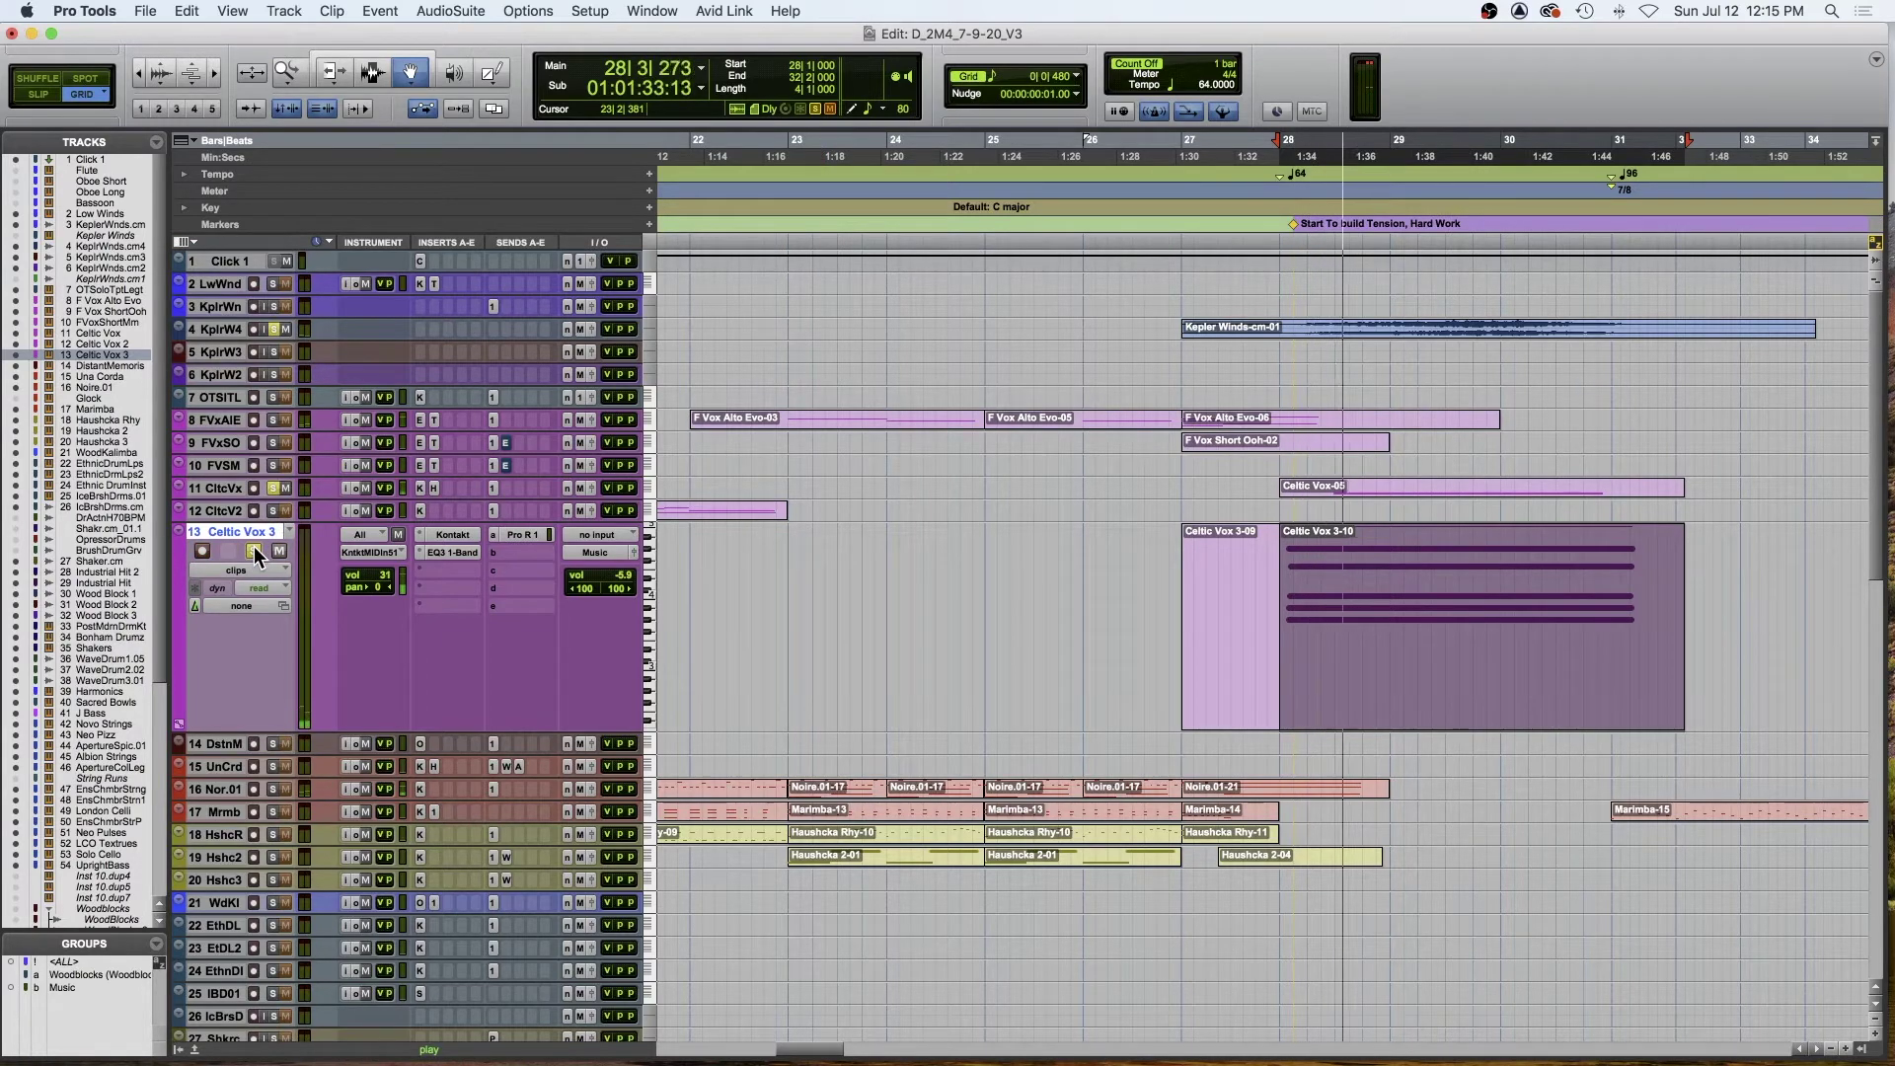
{"action": "key", "text": "space"}
{"action": "left_click", "coordinate": [275, 487]}
{"action": "left_click", "coordinate": [1320, 207]}
{"action": "key", "text": "space"}
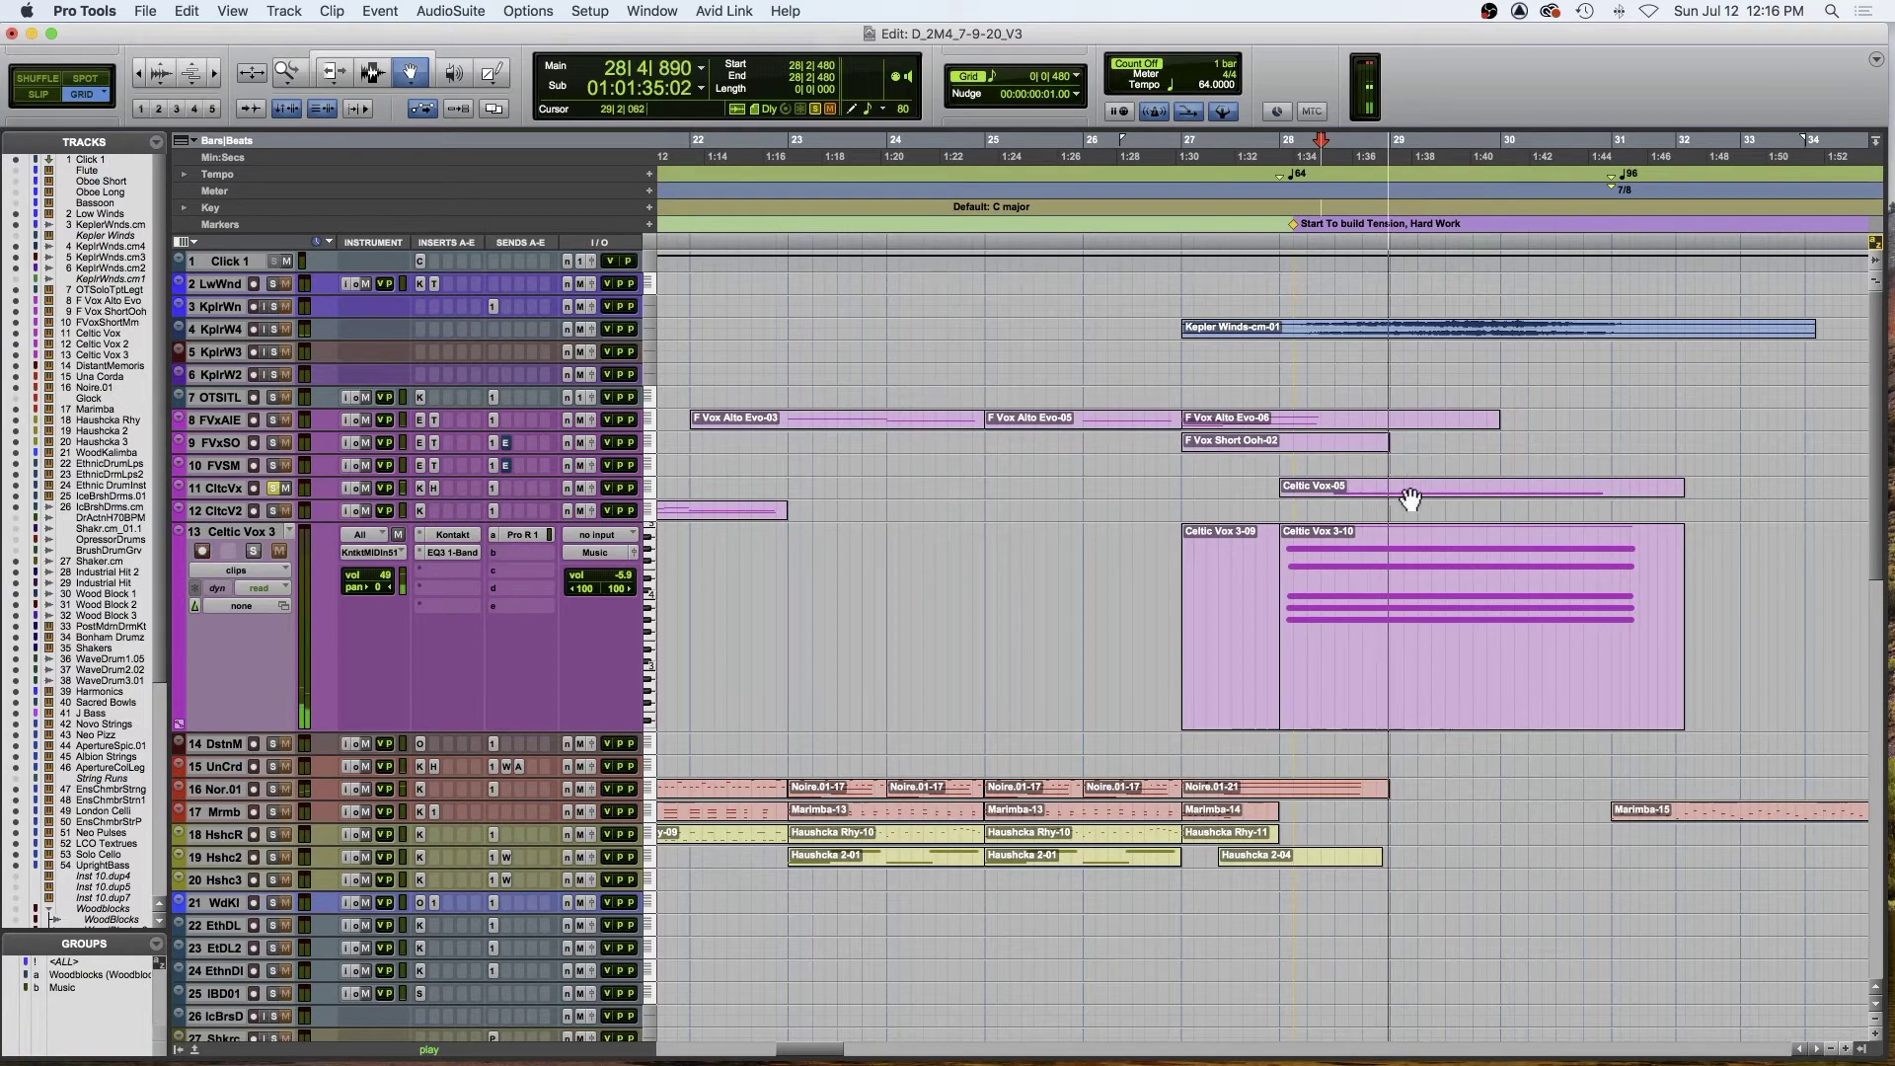
{"action": "key", "text": "space"}
- Enlarge the Celtic Vox track, play it from 28|2|480 to watch its MIDI volume, and remove its solo
{"action": "left_click_drag", "start_coordinate": [233, 499], "coordinate": [276, 710]}
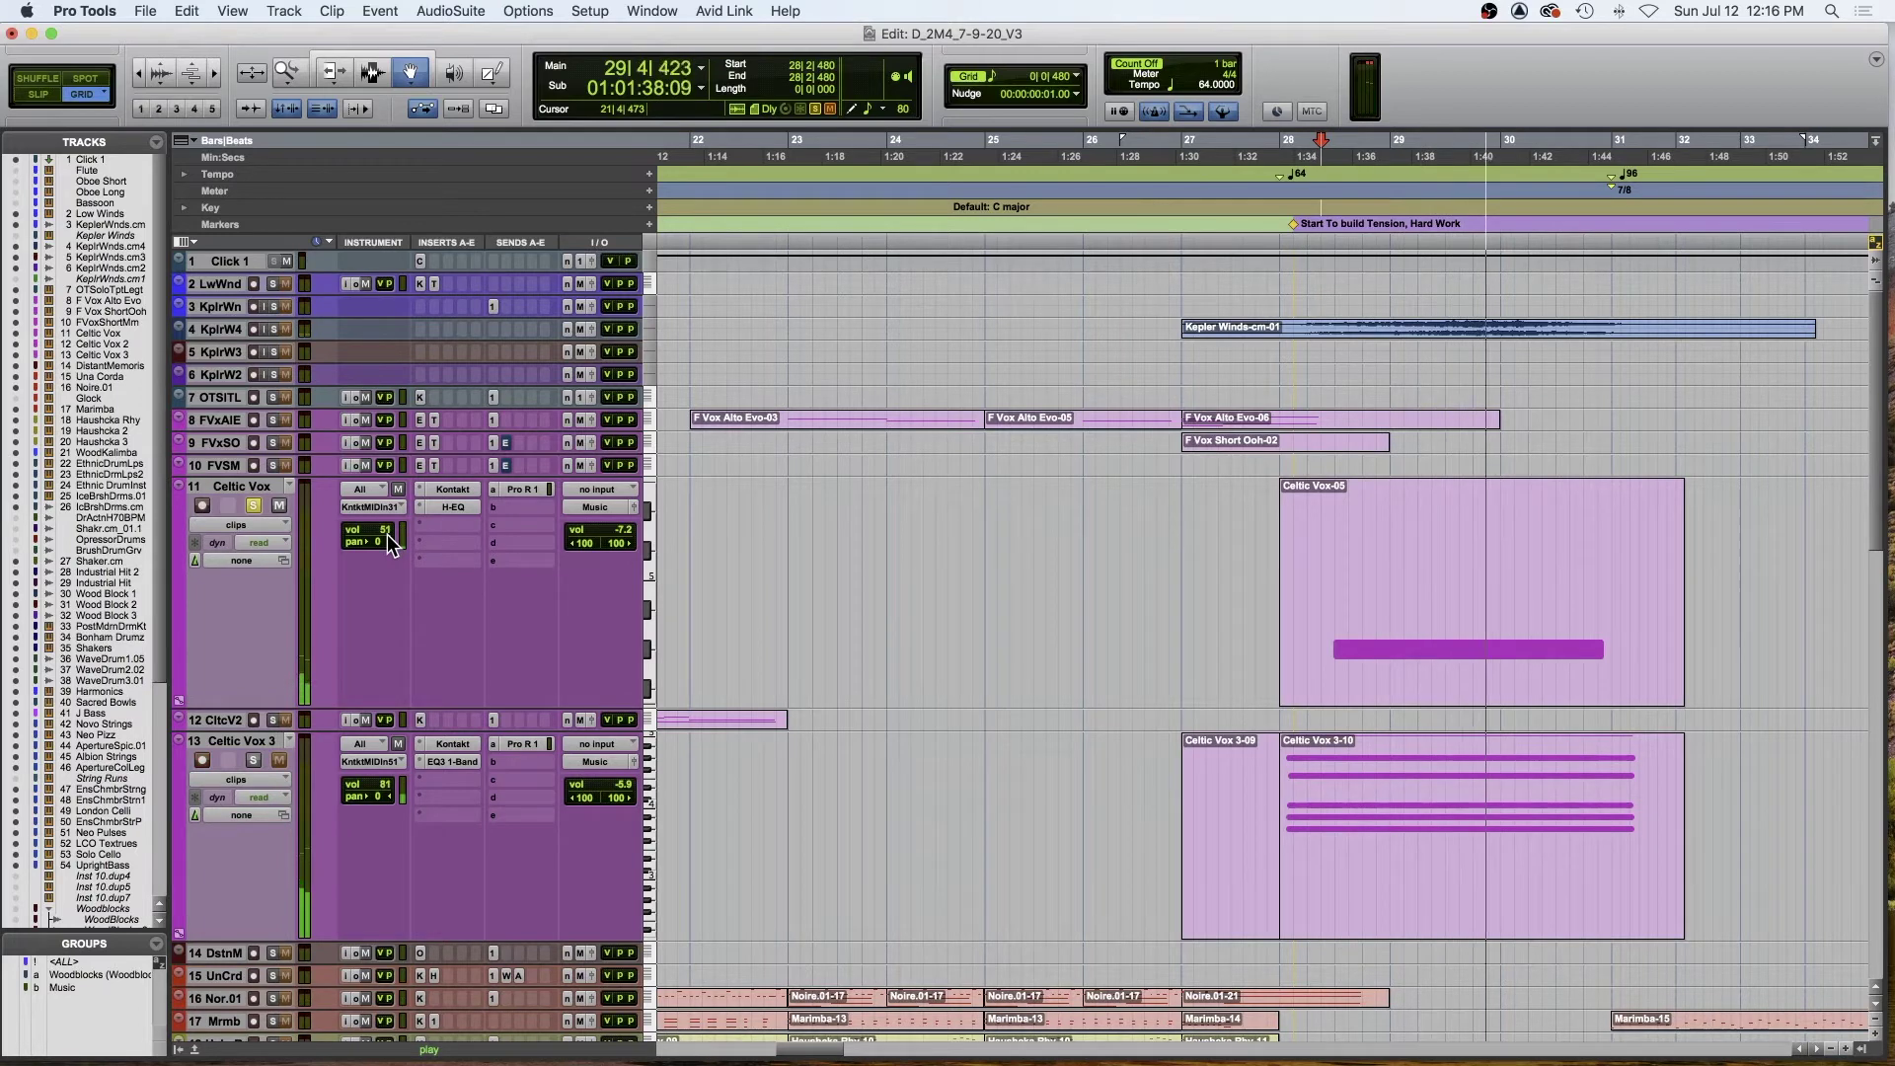
{"action": "key", "text": "space"}
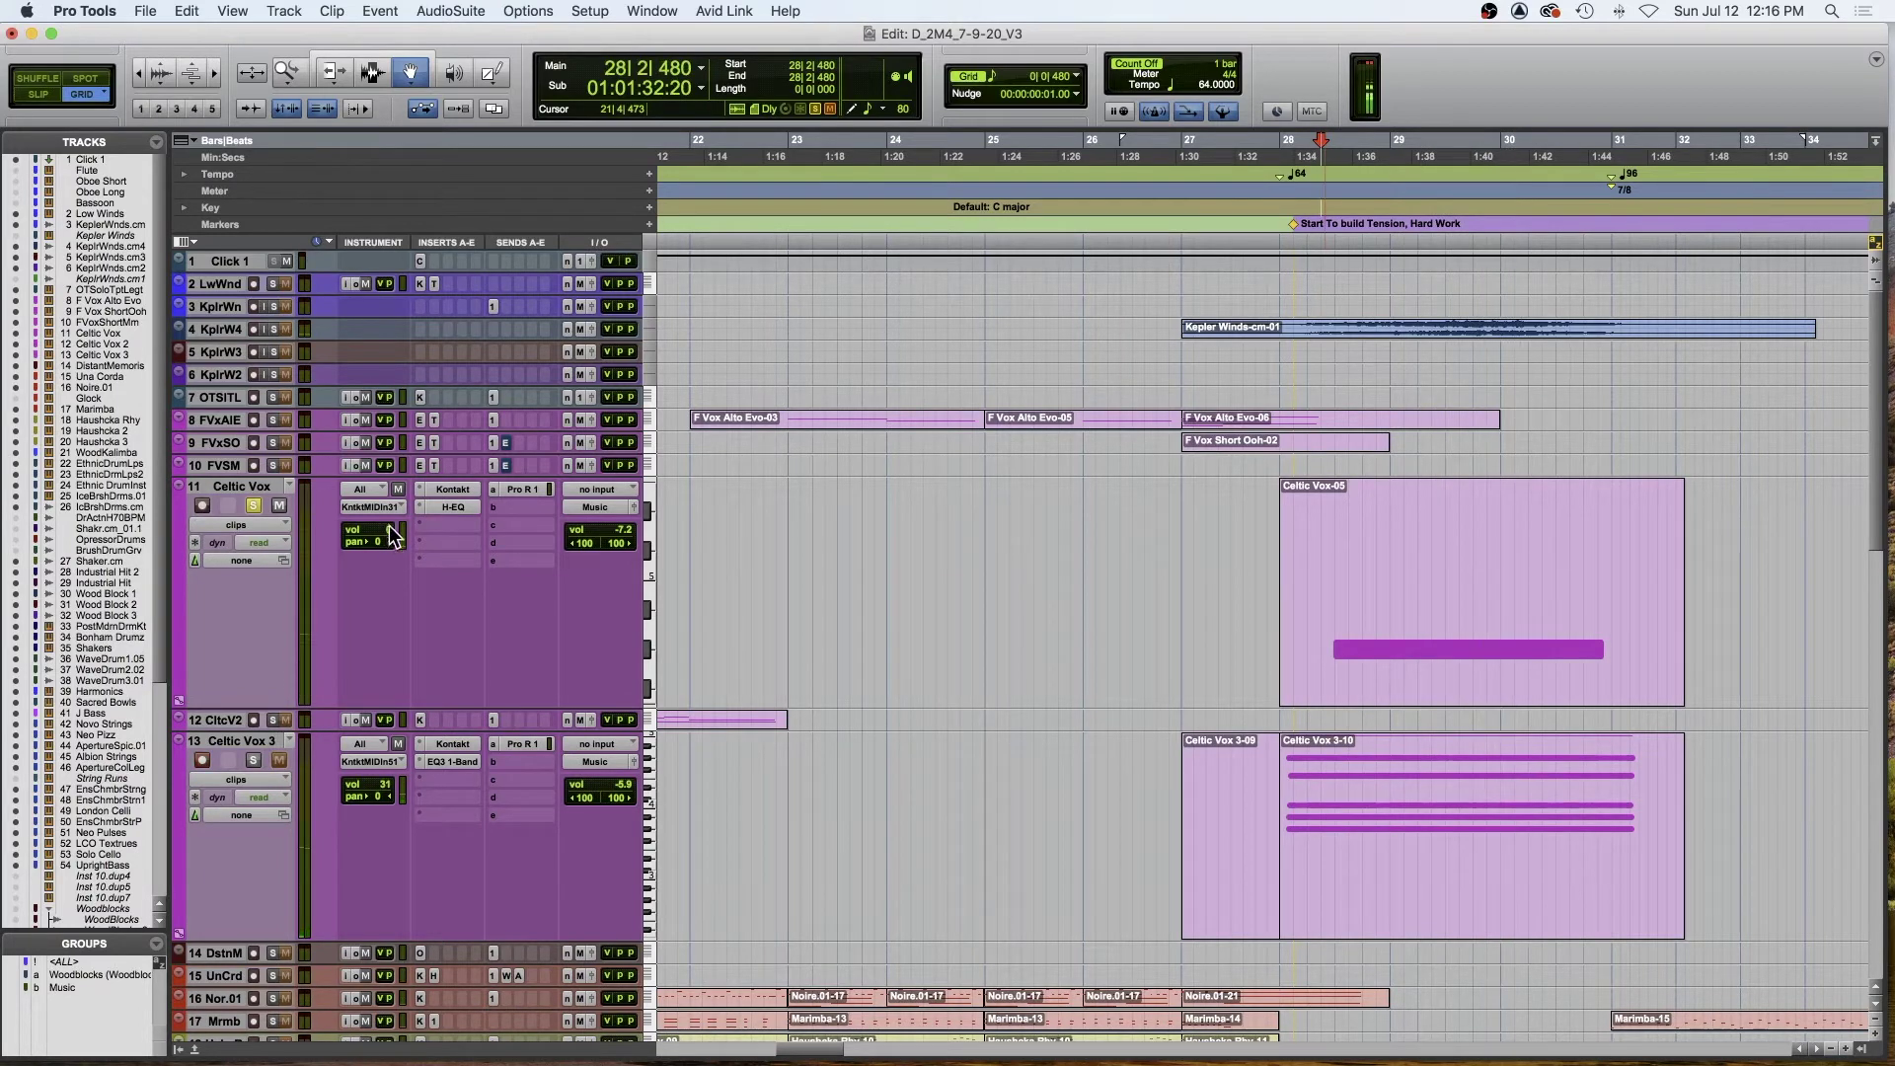
{"action": "left_click", "coordinate": [256, 505]}
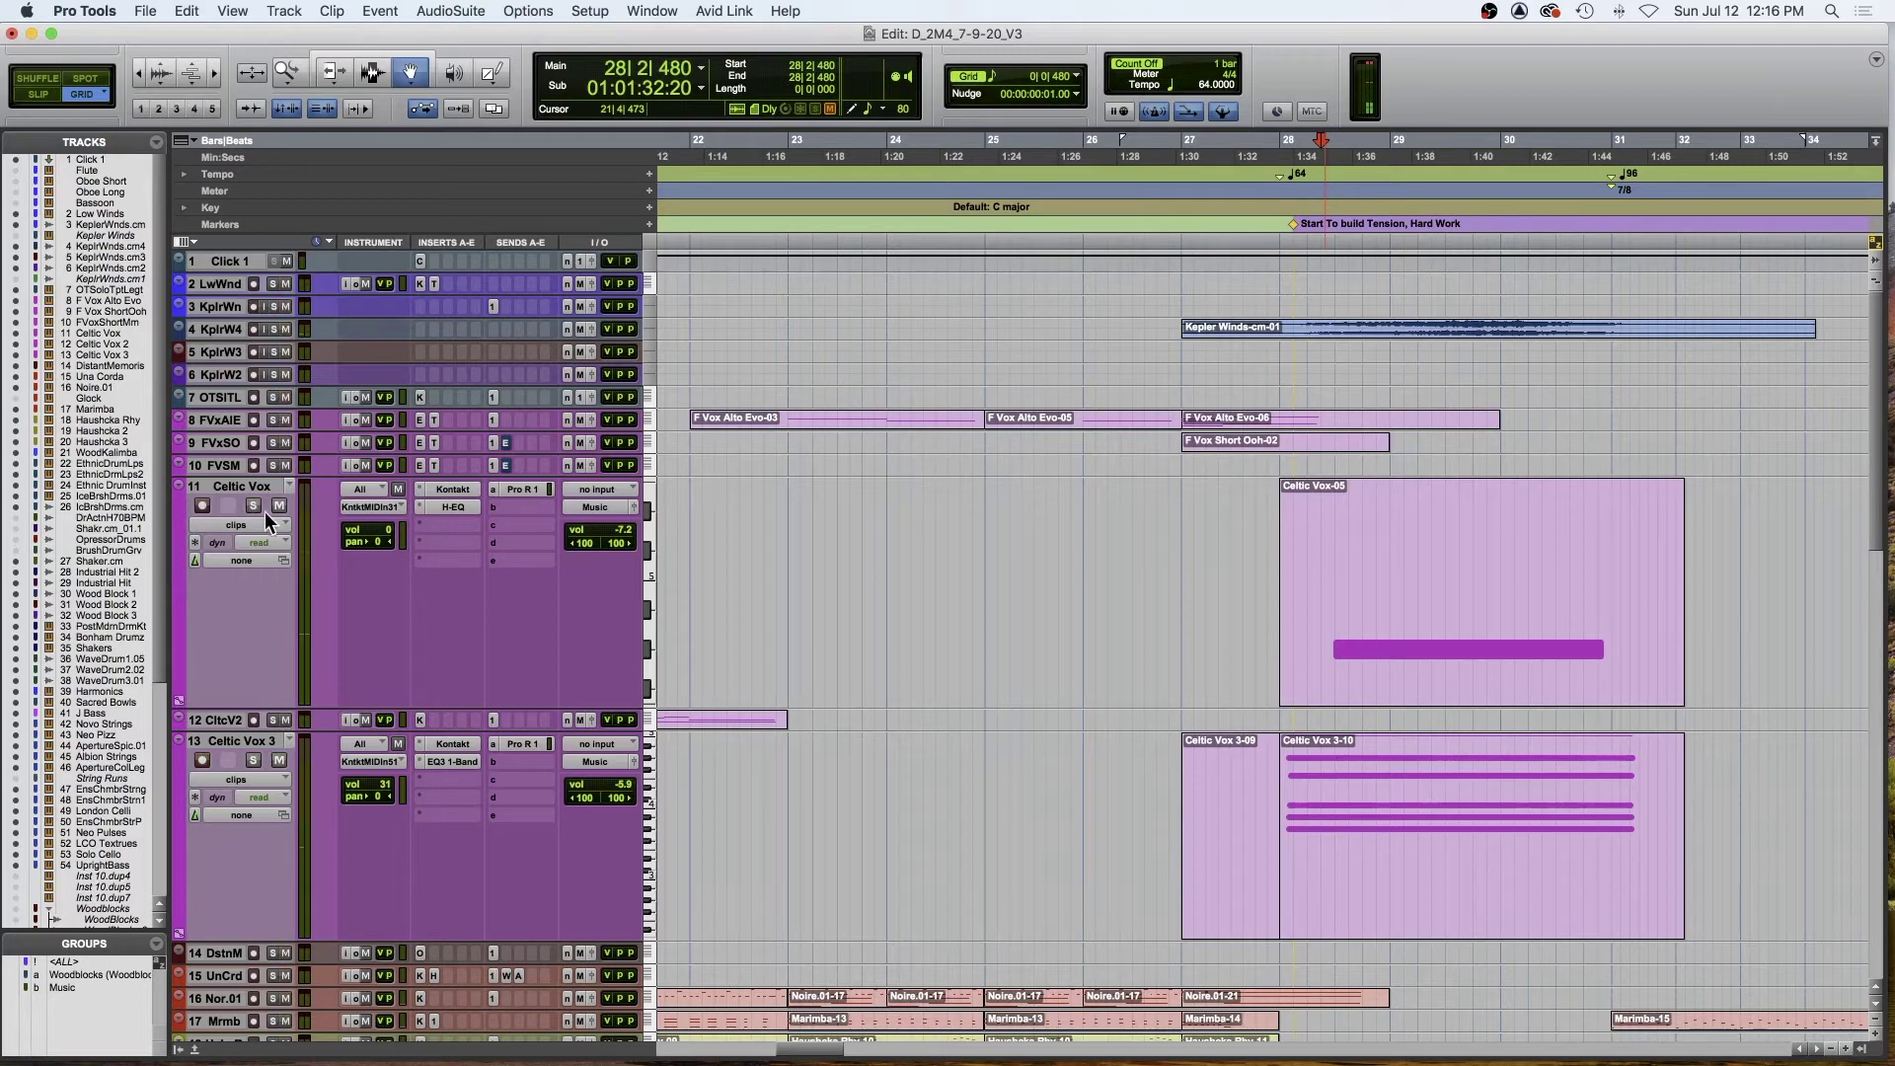
- Reduce the height of all tracks so that tracks 1 to 50 fit in the edit view
{"action": "key", "text": "ctrl+alt+Down"}
{"action": "key", "text": "ctrl+alt+Down"}
{"action": "key", "text": "ctrl+alt+Down"}
{"action": "key", "text": "ctrl+alt+Down"}
{"action": "key", "text": "ctrl+alt+Down"}
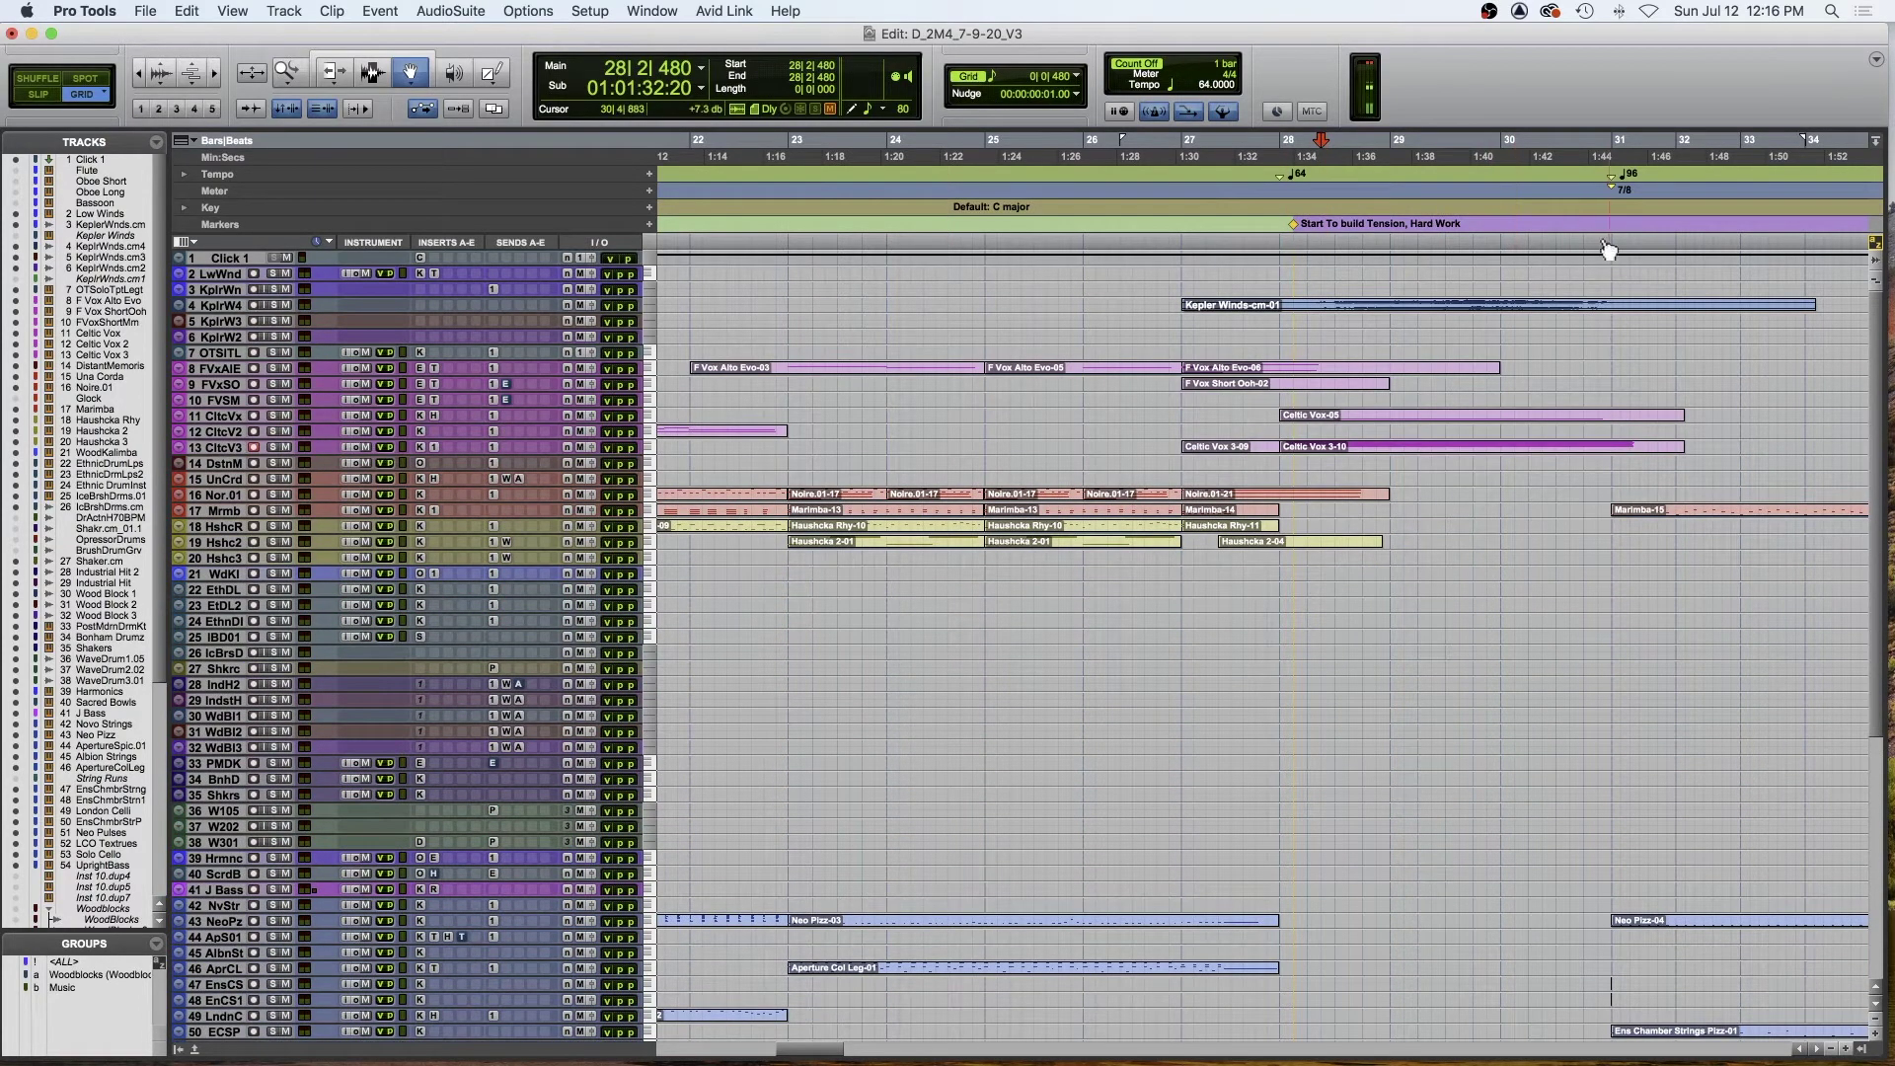
- Audition the full mix from 30|4|480 across the change to 7/8 at bar 31
{"action": "key", "text": "space"}
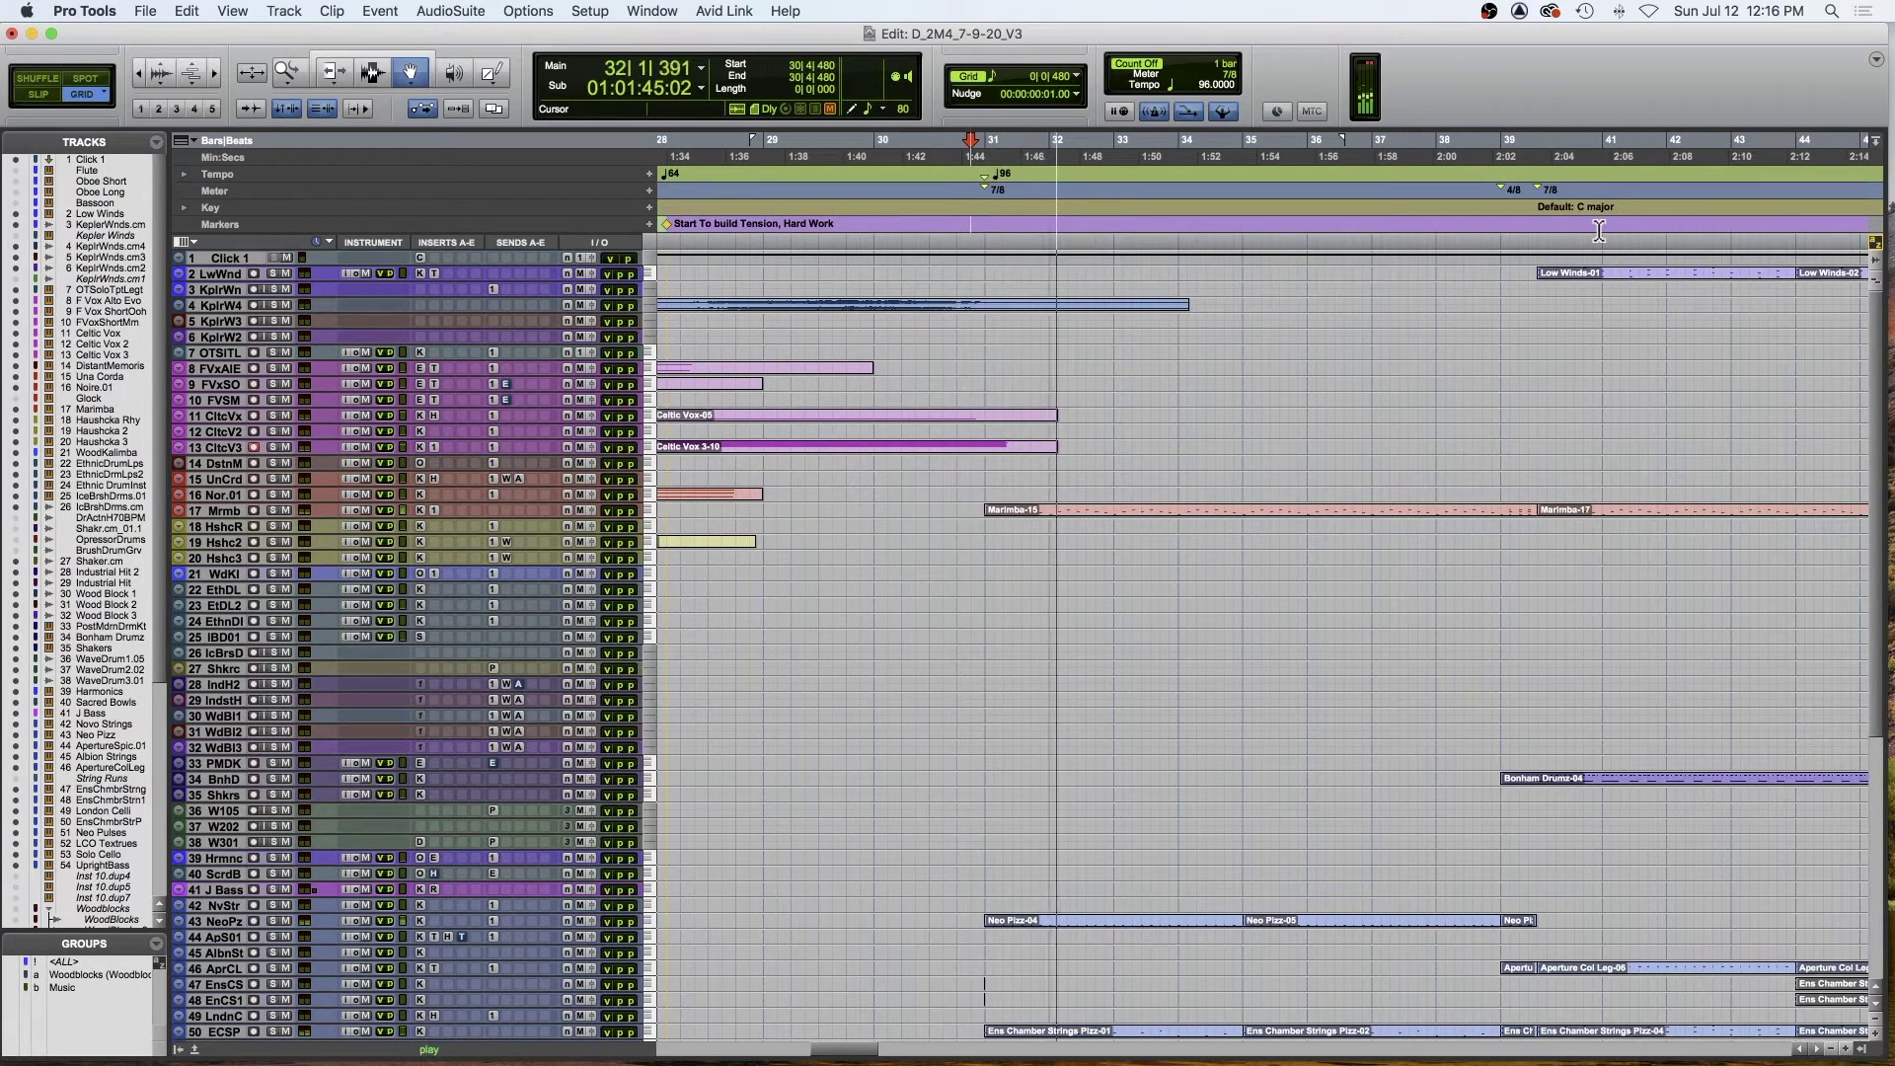
{"action": "scroll", "coordinate": [1292, 519], "scroll_direction": "down", "scroll_amount": 1}
{"action": "key", "text": "space"}
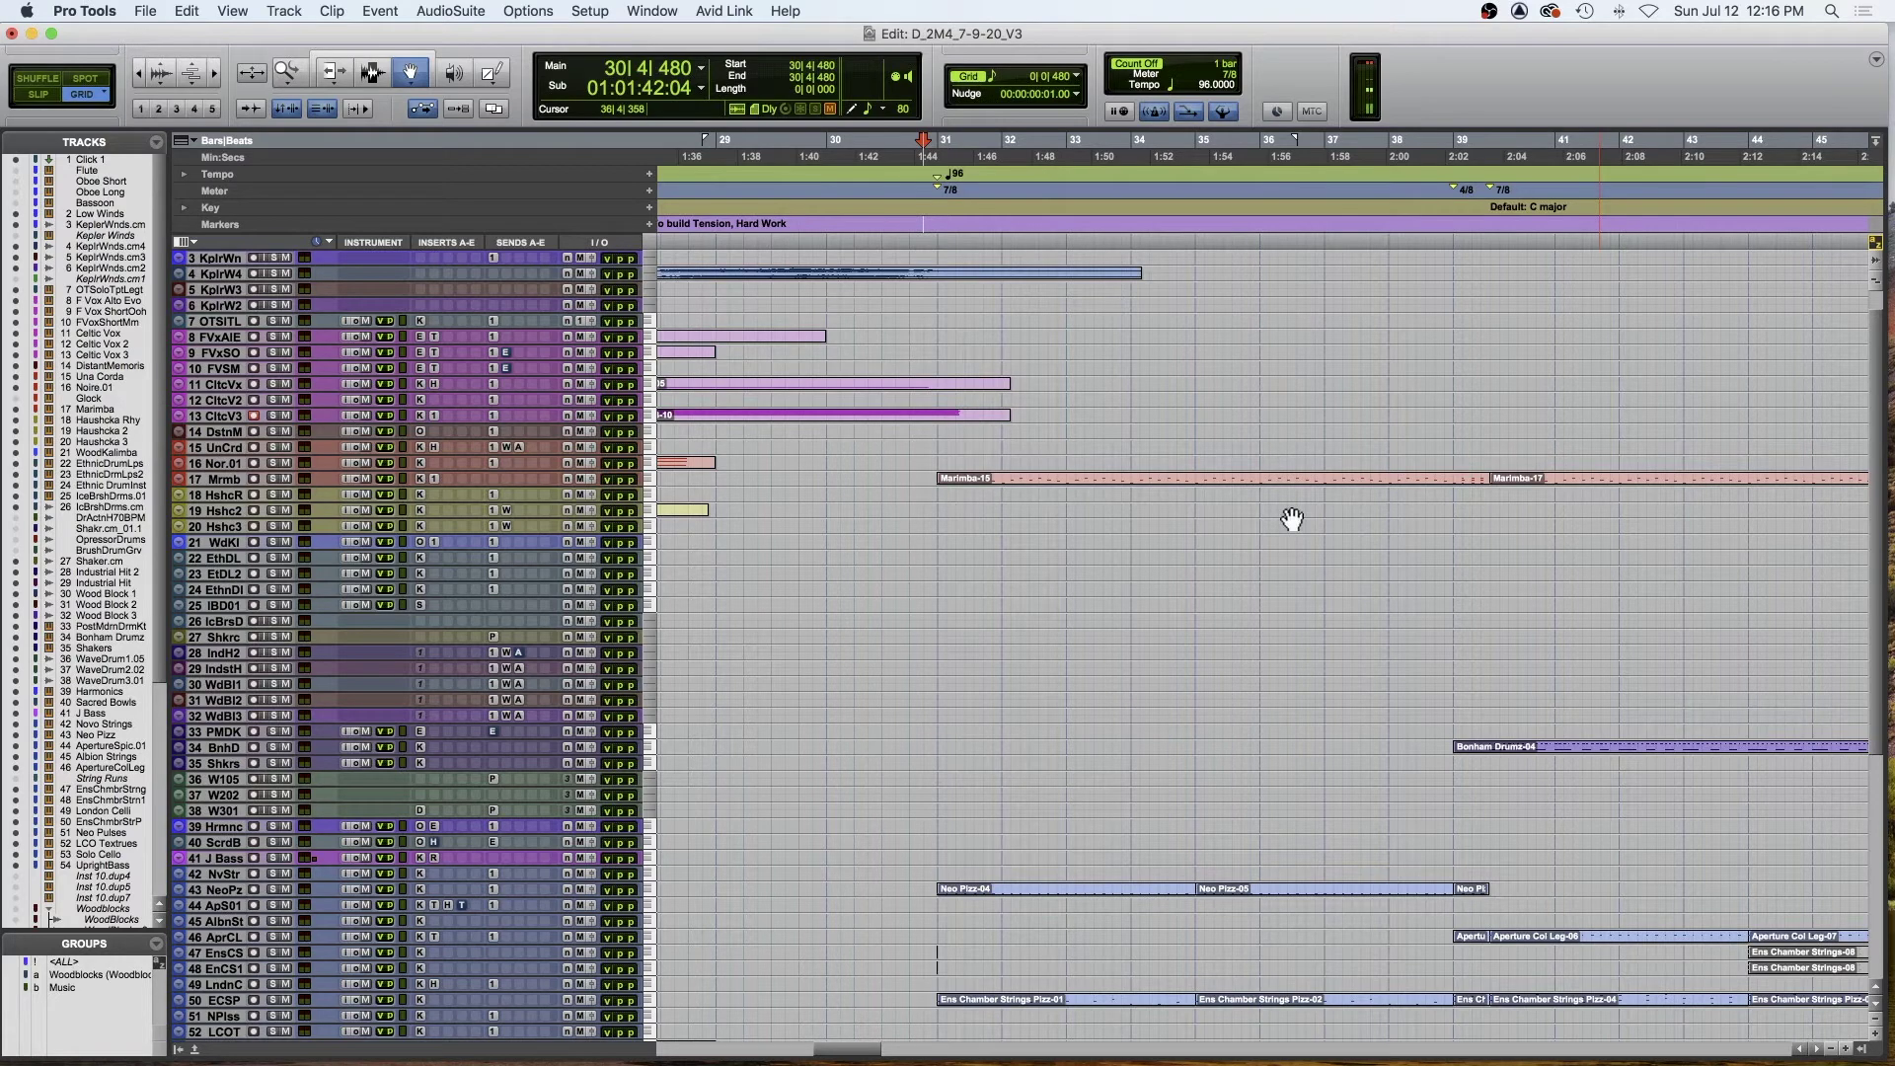
- Solo the Marimba track, audition it from 30|4|480 and select its Marimba-15 clip at bar 31
{"action": "scroll", "coordinate": [1292, 519], "scroll_direction": "down", "scroll_amount": 3}
{"action": "scroll", "coordinate": [1292, 519], "scroll_direction": "left", "scroll_amount": 1}
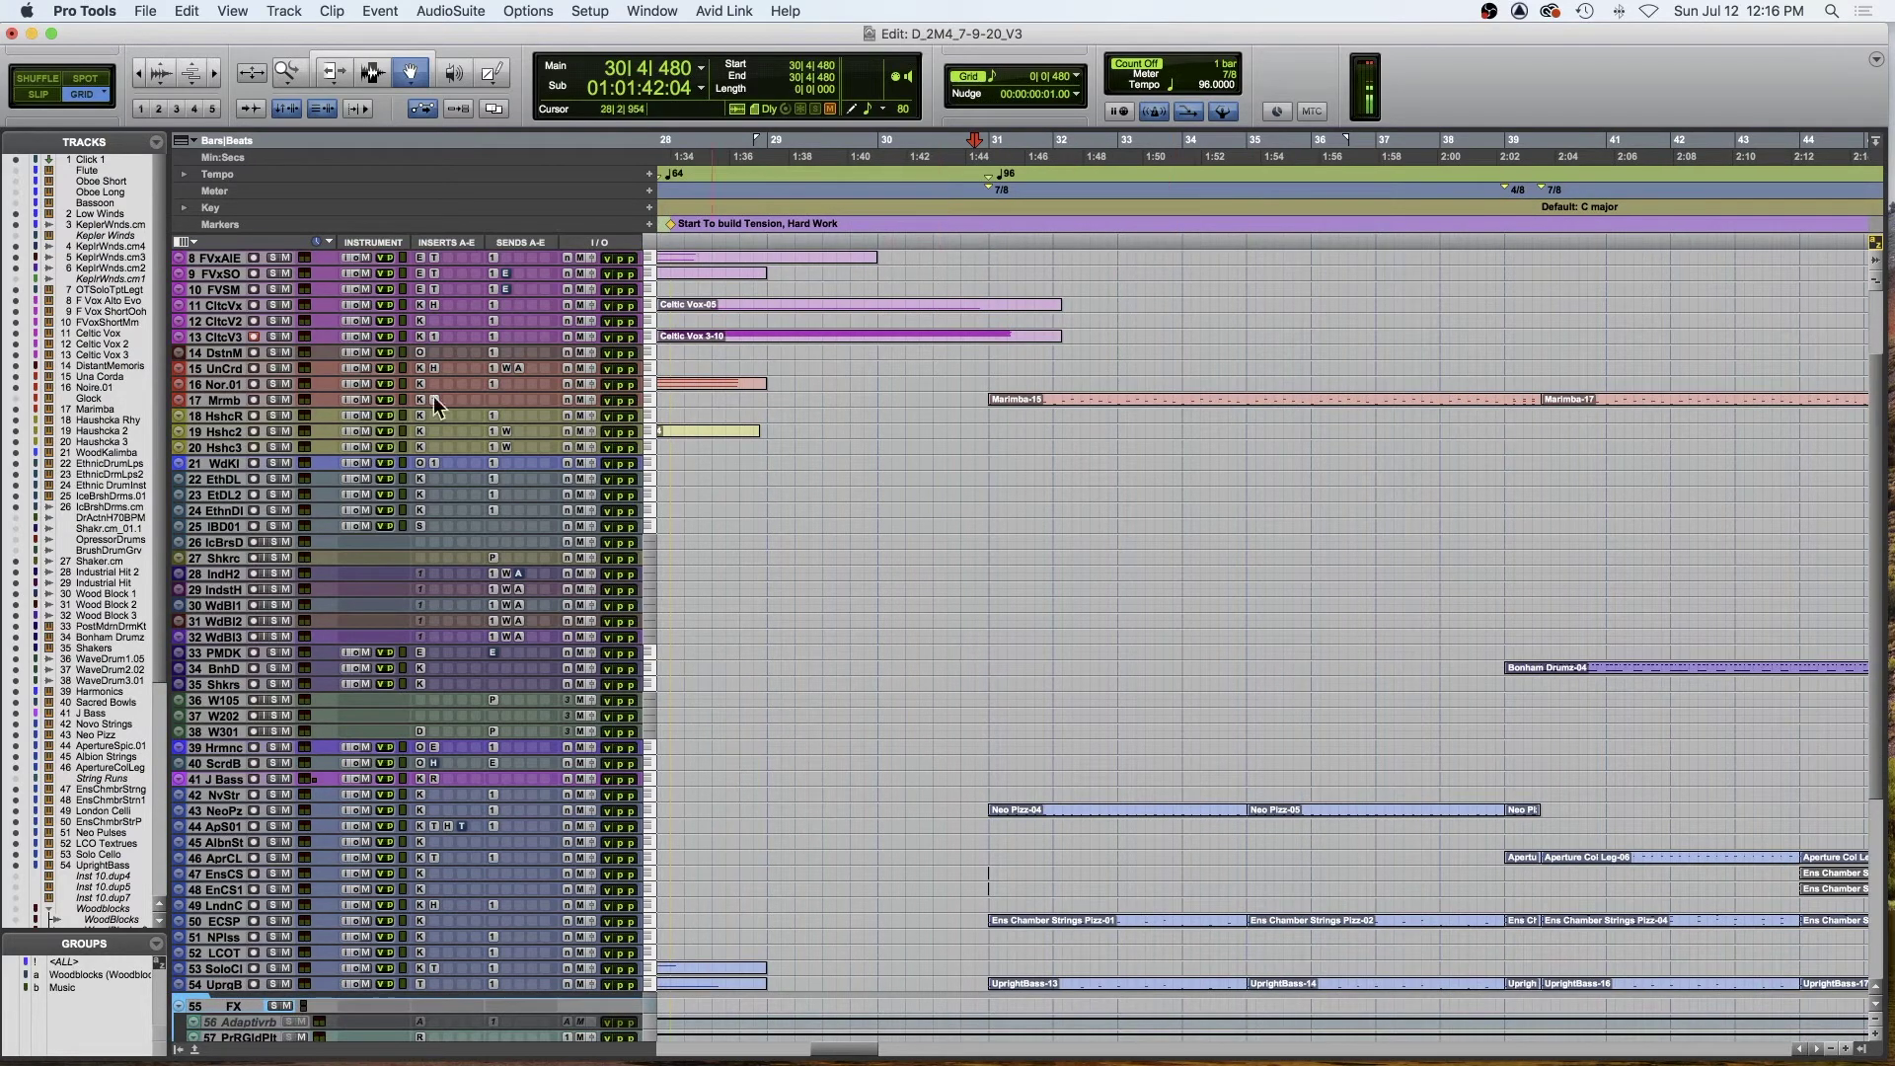
{"action": "left_click", "coordinate": [274, 399]}
{"action": "key", "text": "space"}
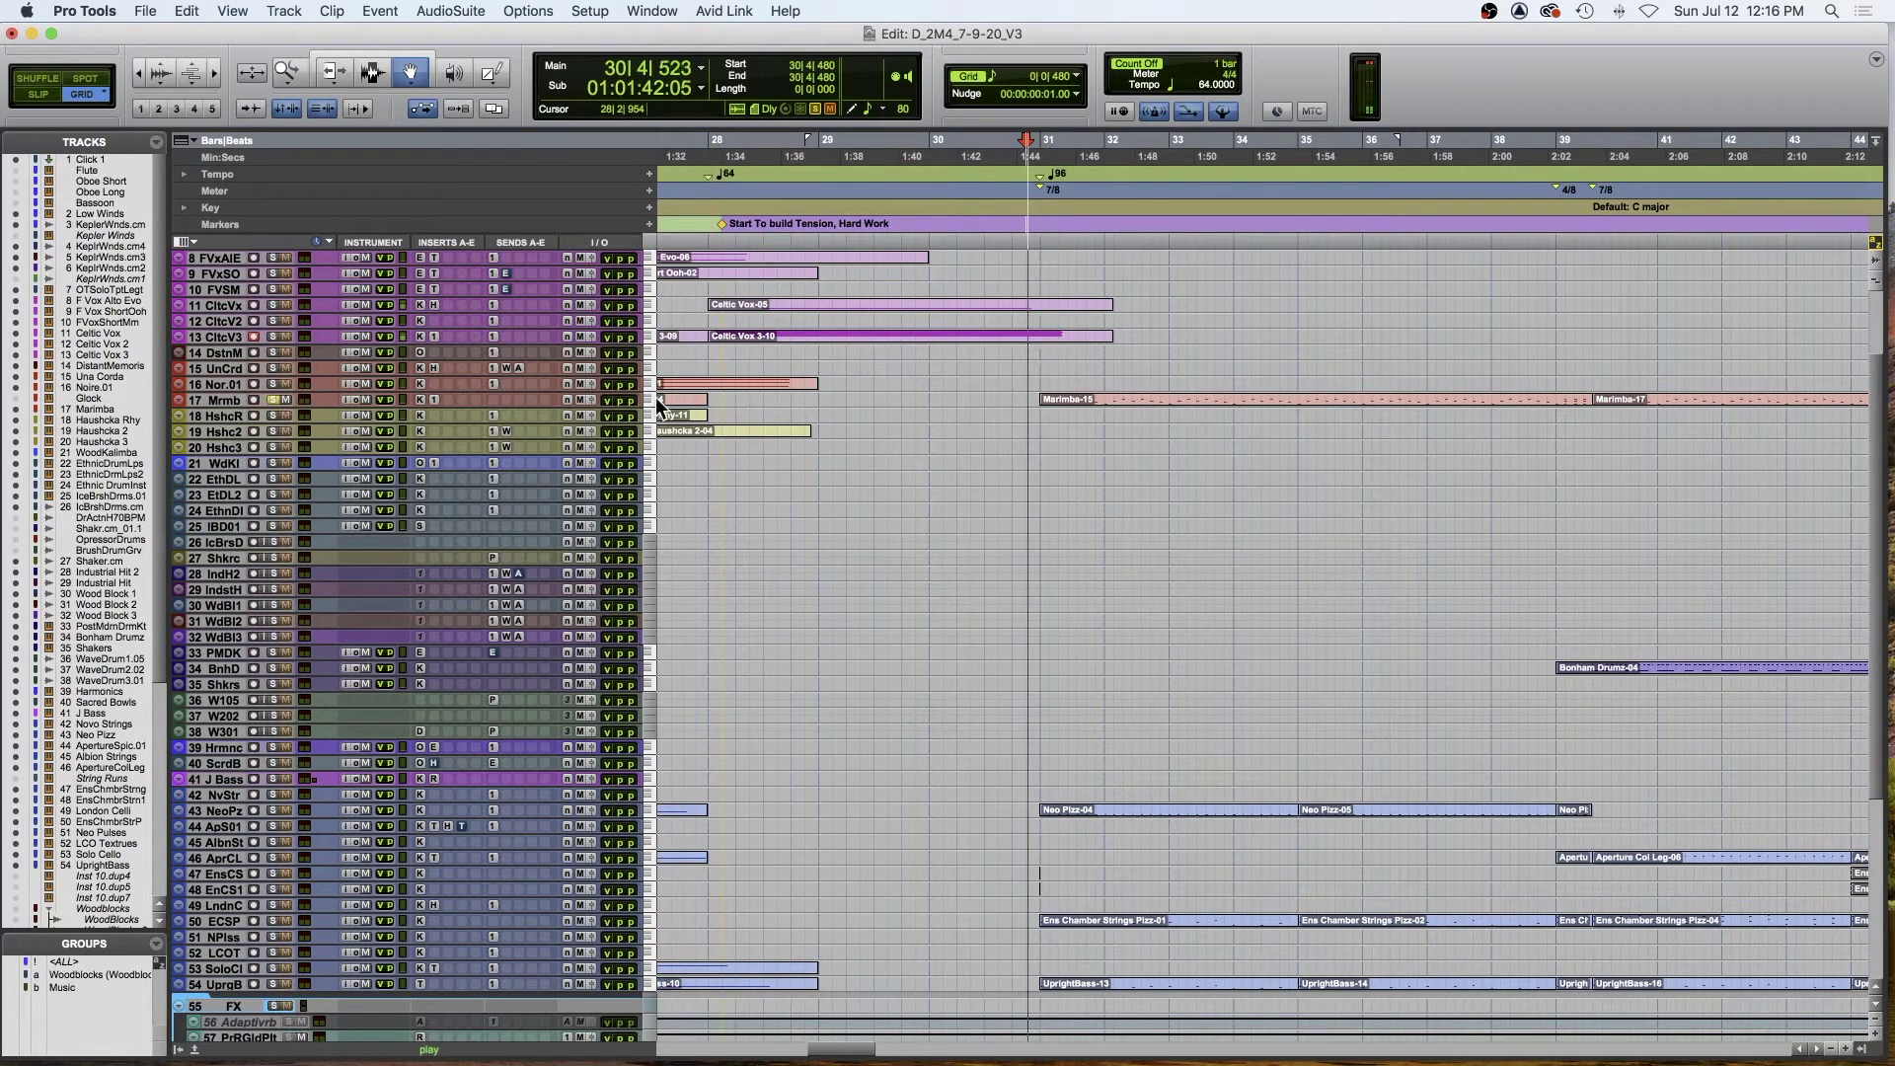
{"action": "left_click", "coordinate": [1108, 403]}
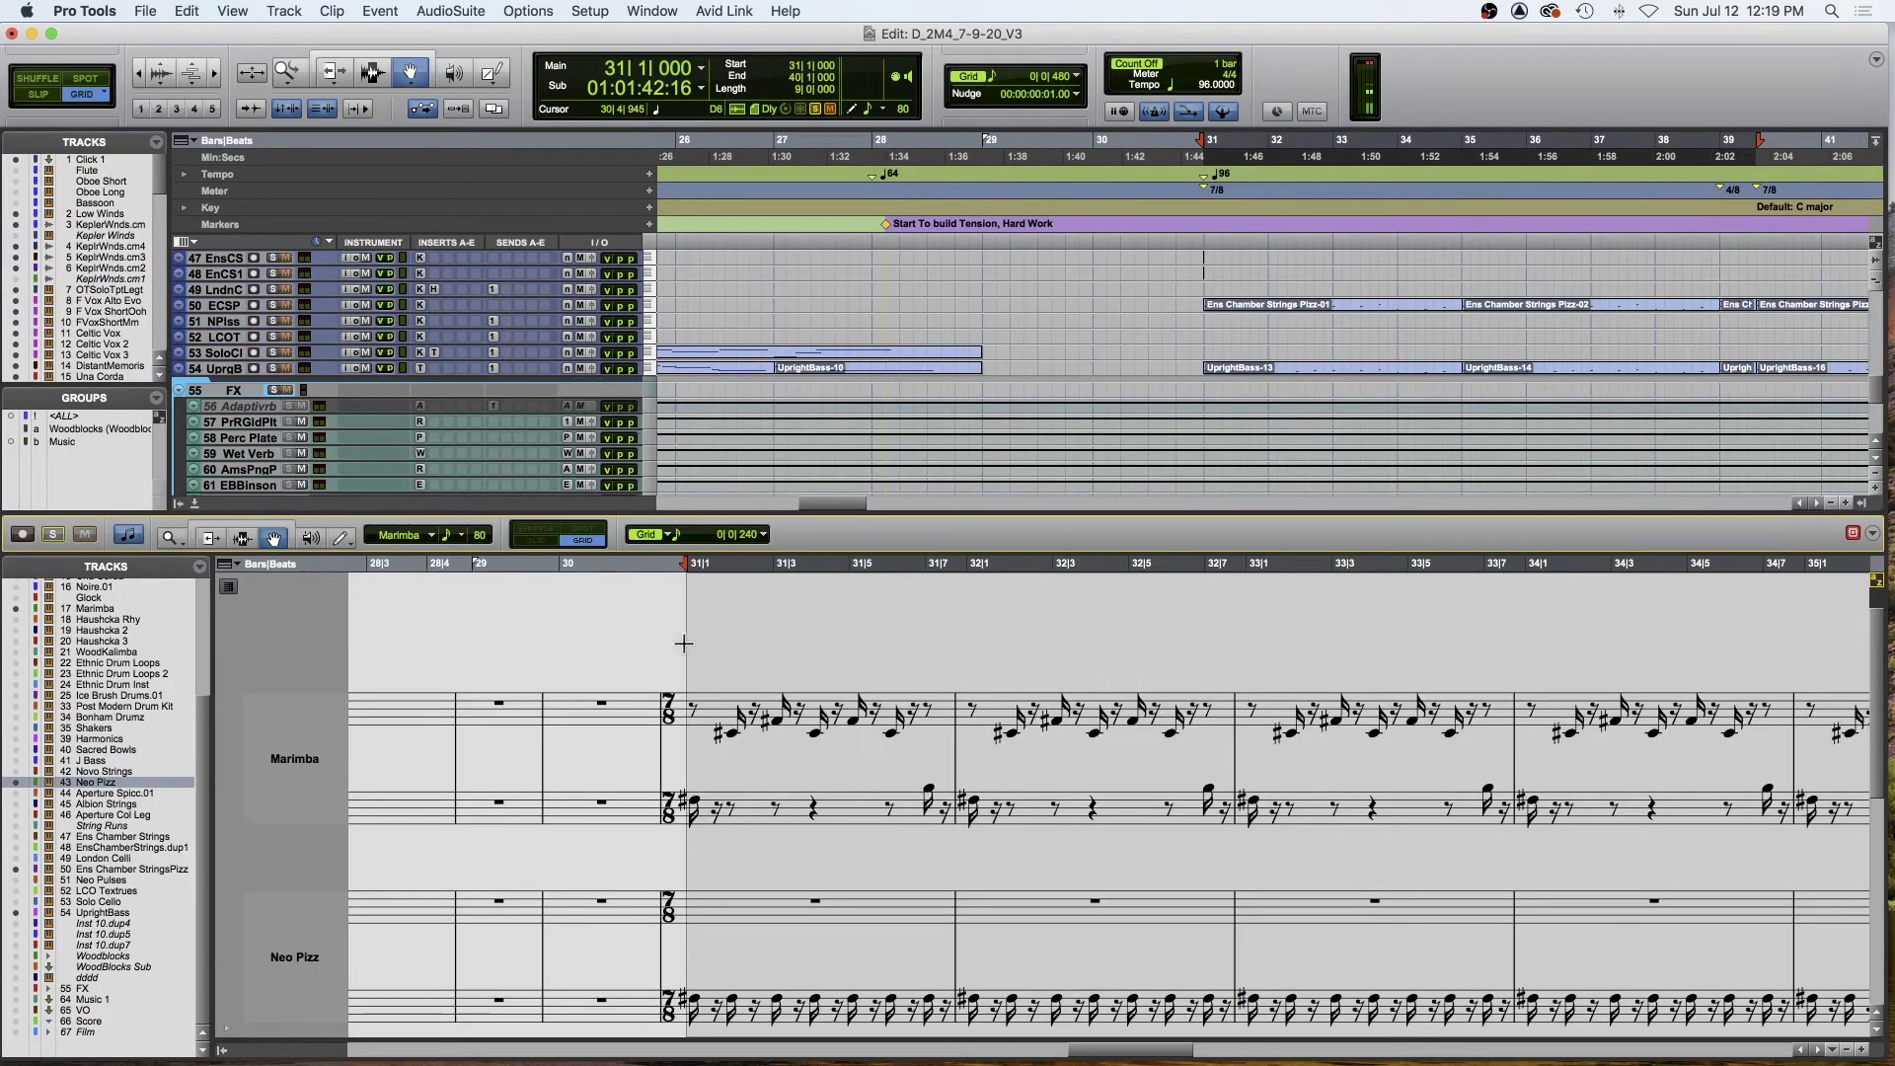
- Play the Ens Chamber Strings Pizz and UprightBass parts from 31|1|000 while following their staves in notation view
{"action": "scroll", "coordinate": [684, 644], "scroll_direction": "down", "scroll_amount": 3}
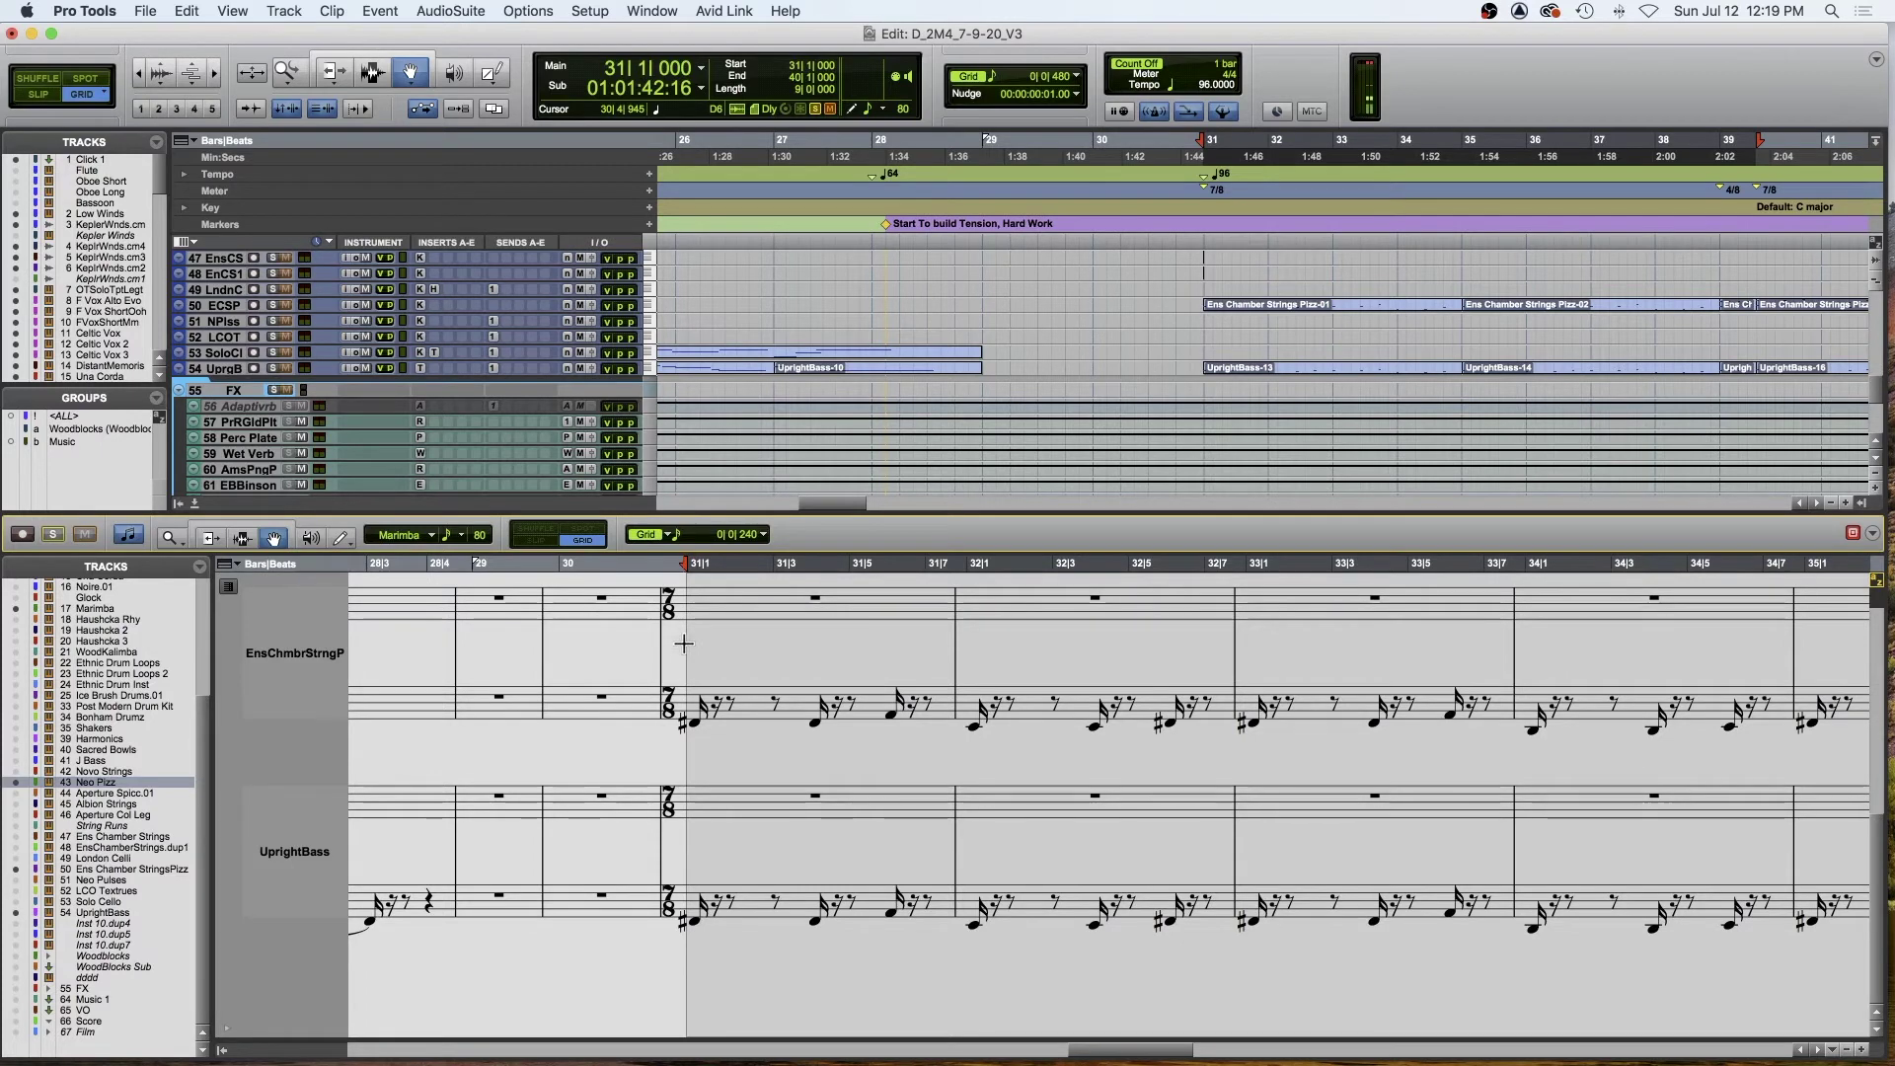
{"action": "key", "text": "space"}
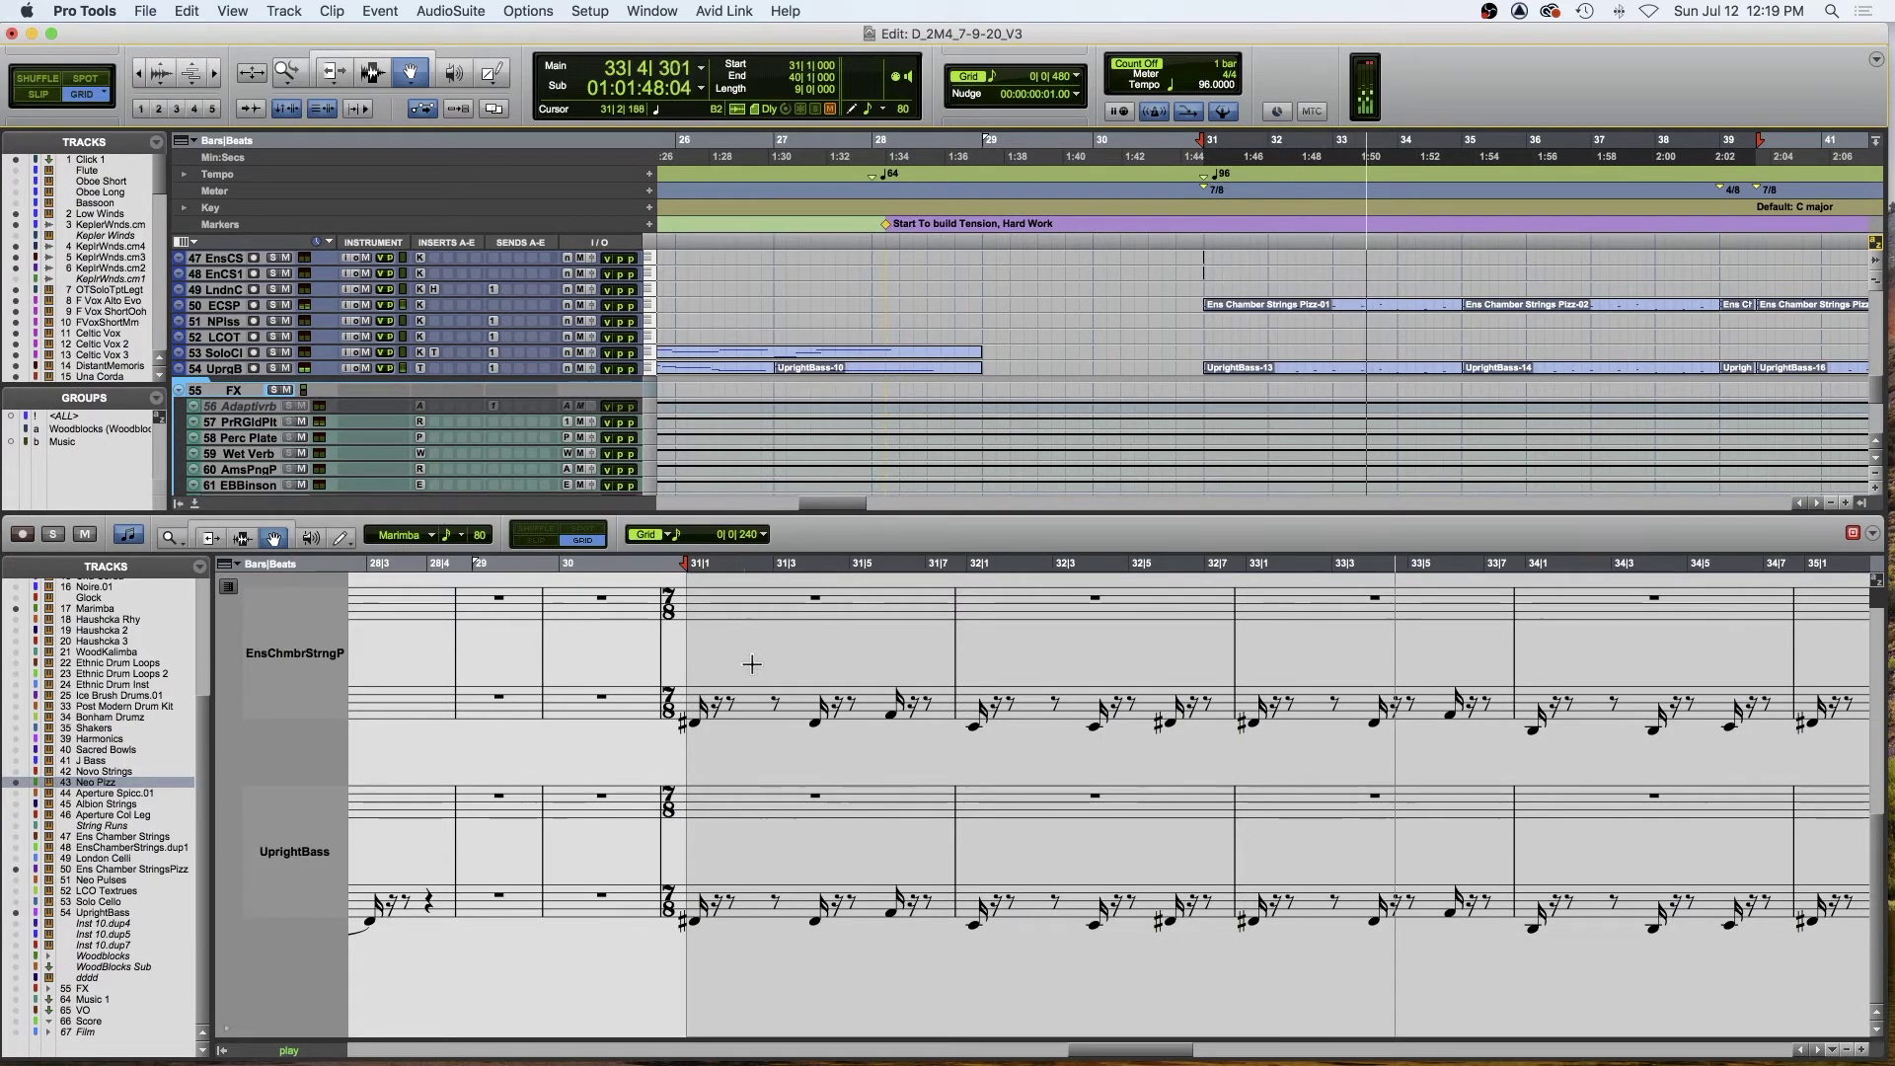
{"action": "key", "text": "space"}
- Compare the 7/8 rhythms of the Marimba, Neo Pizz, Ens Chamber Strings Pizz and UprightBass staves and replay from 31|1|000
{"action": "scroll", "coordinate": [1015, 700], "scroll_direction": "up", "scroll_amount": 5}
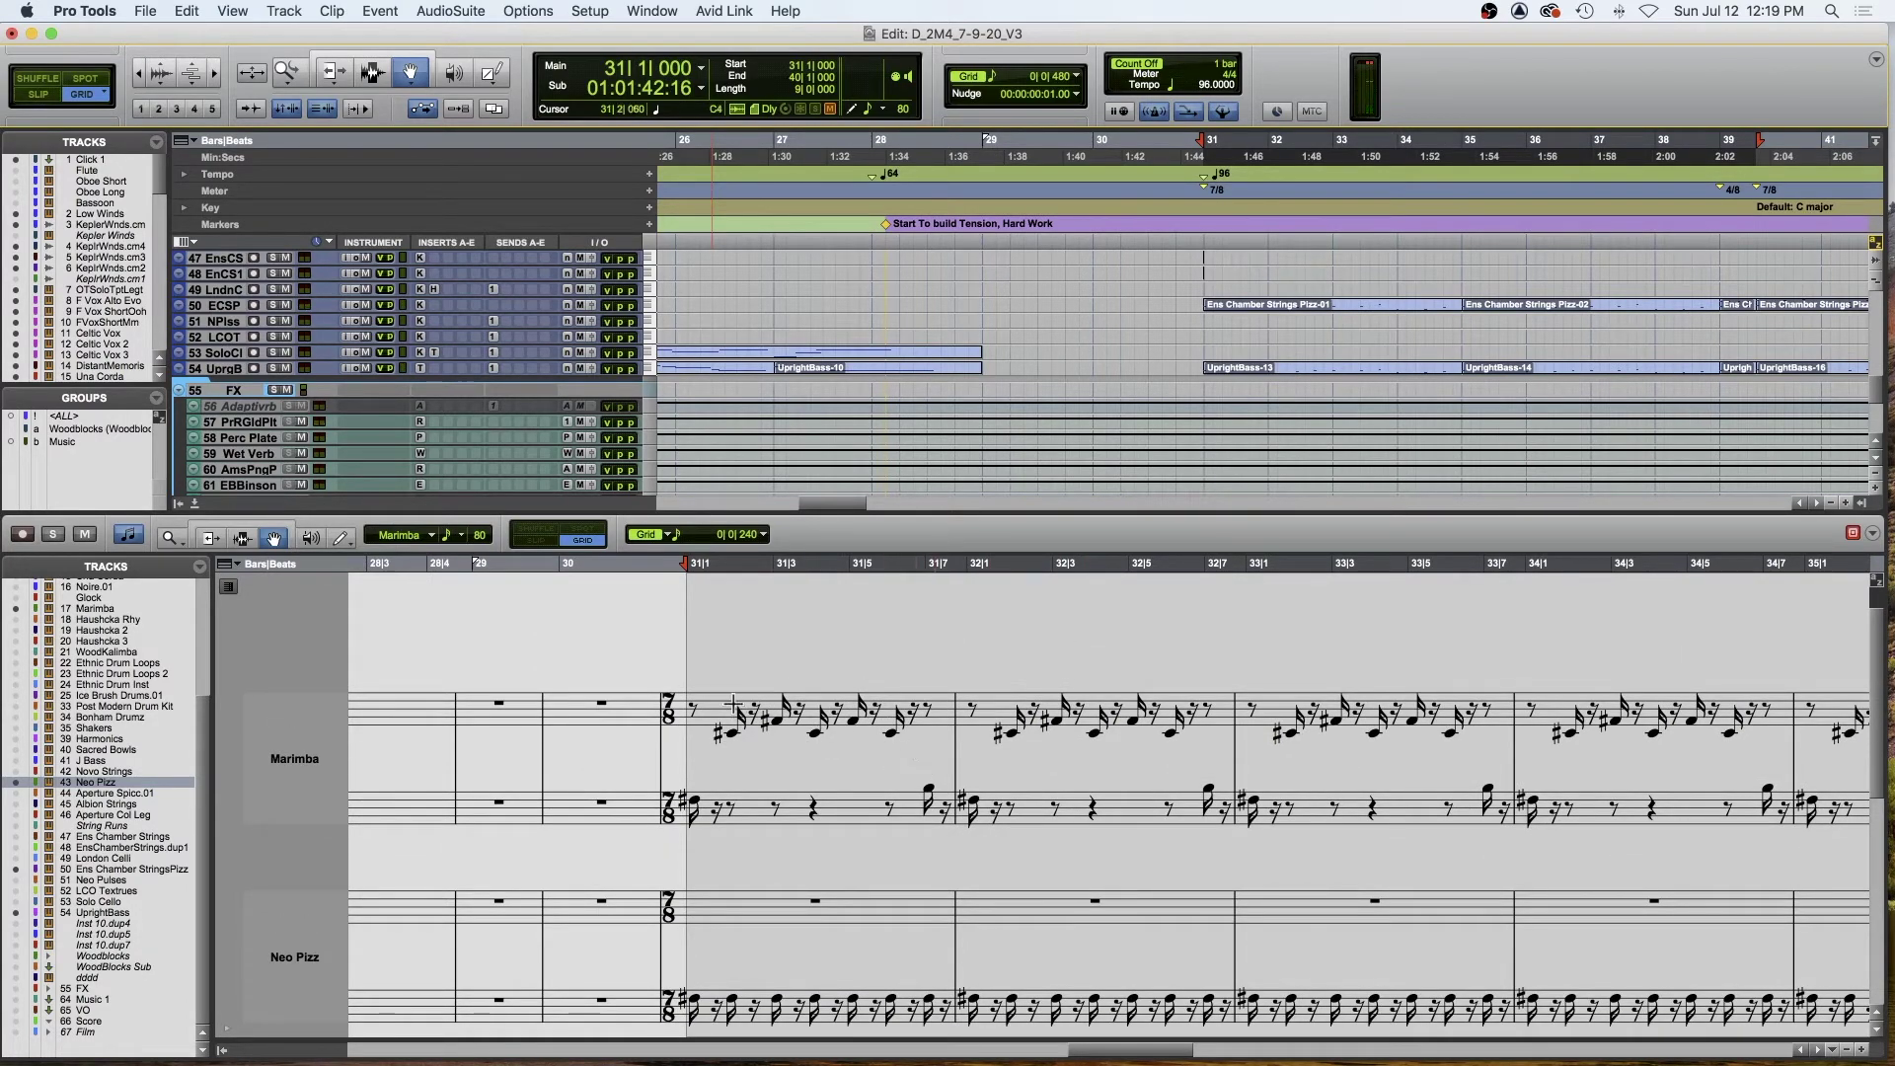
{"action": "scroll", "coordinate": [761, 682], "scroll_direction": "down", "scroll_amount": 5}
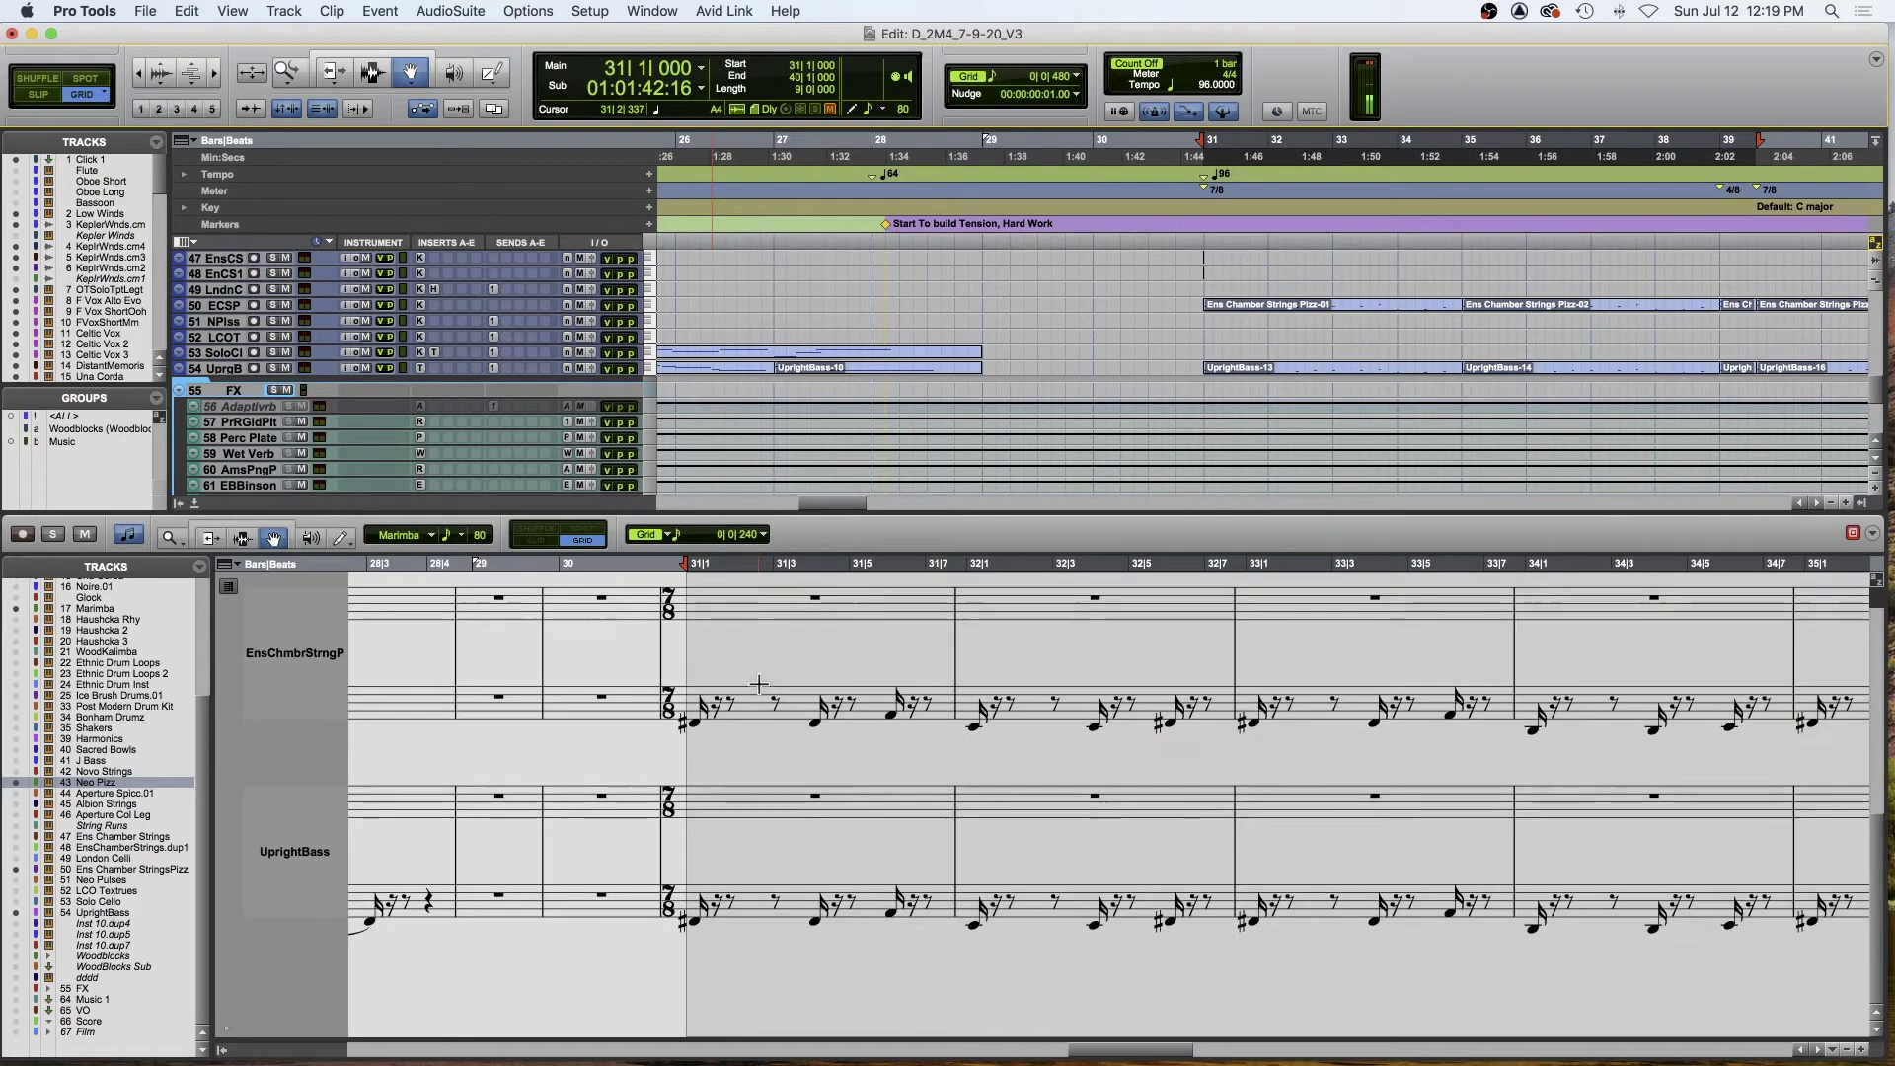
{"action": "scroll", "coordinate": [755, 686], "scroll_direction": "left", "scroll_amount": 2}
{"action": "scroll", "coordinate": [746, 693], "scroll_direction": "up", "scroll_amount": 5}
{"action": "scroll", "coordinate": [746, 693], "scroll_direction": "down", "scroll_amount": 5}
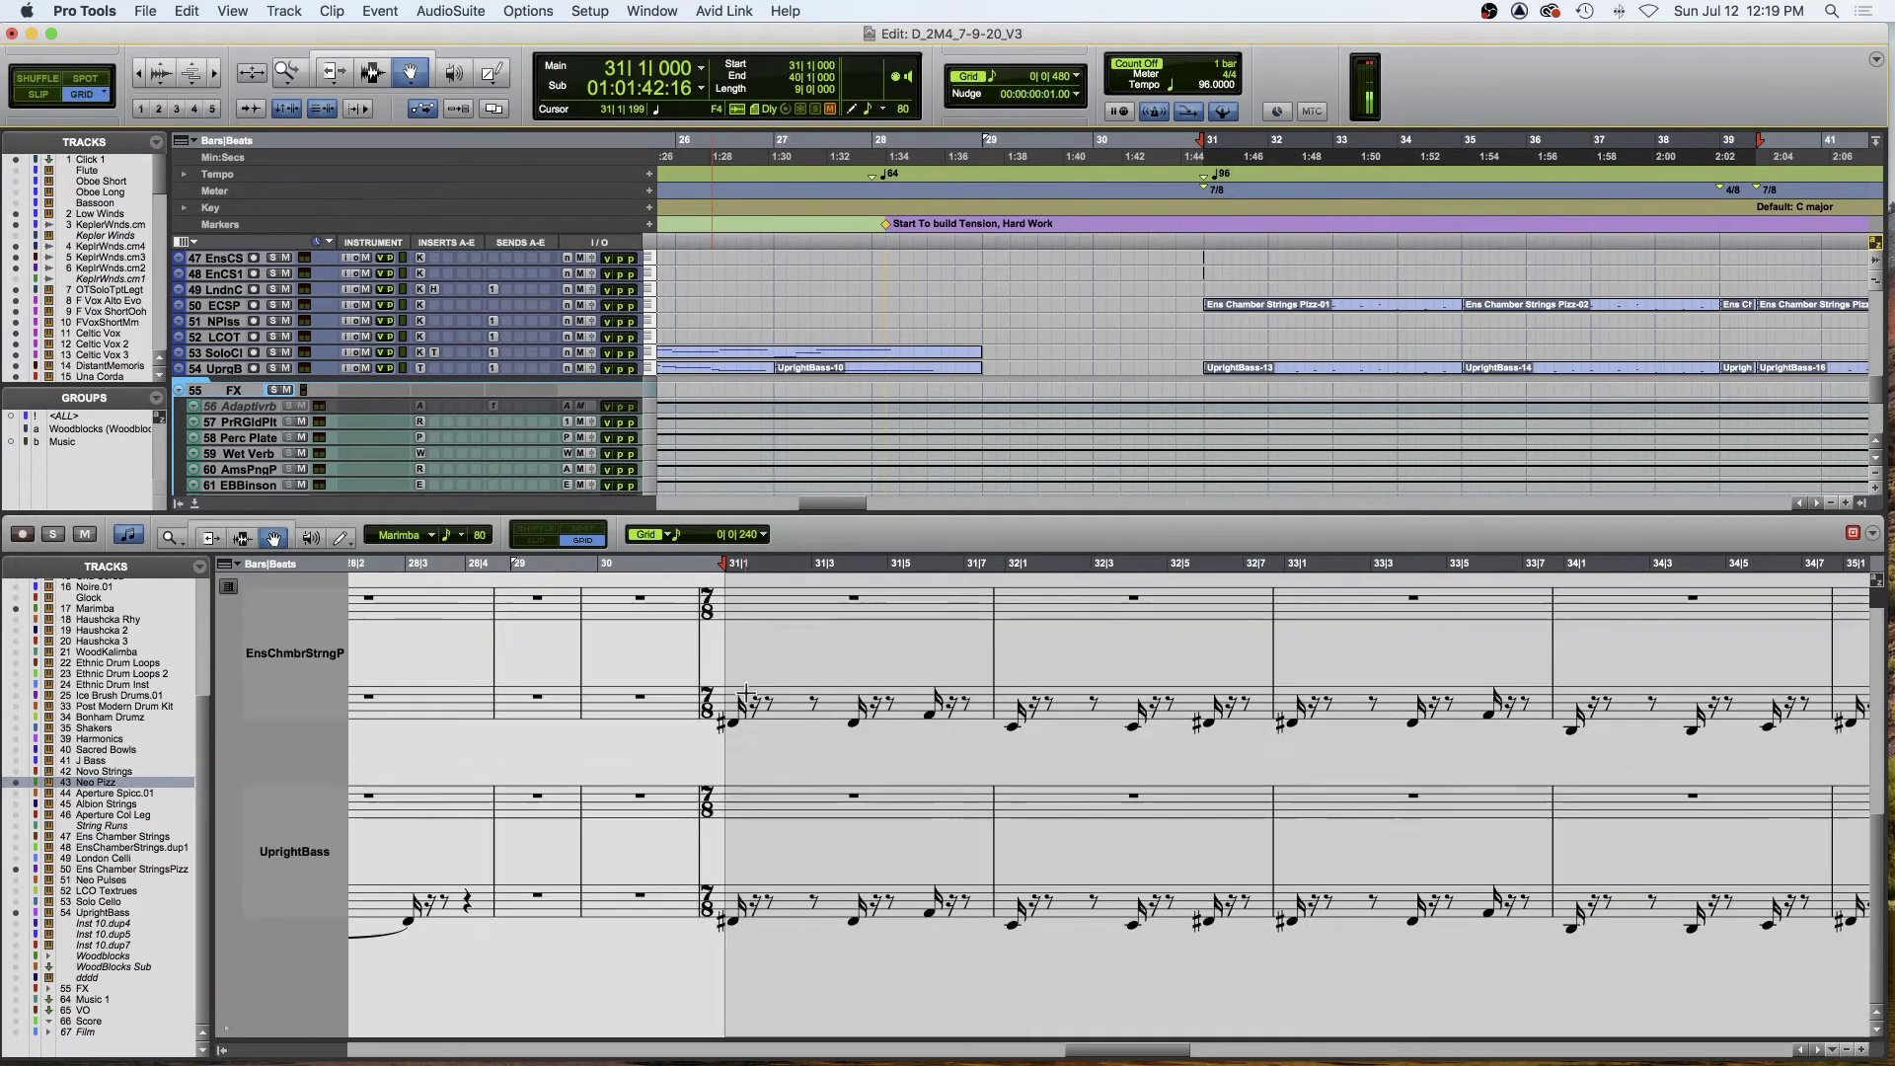
{"action": "scroll", "coordinate": [758, 740], "scroll_direction": "up", "scroll_amount": 5}
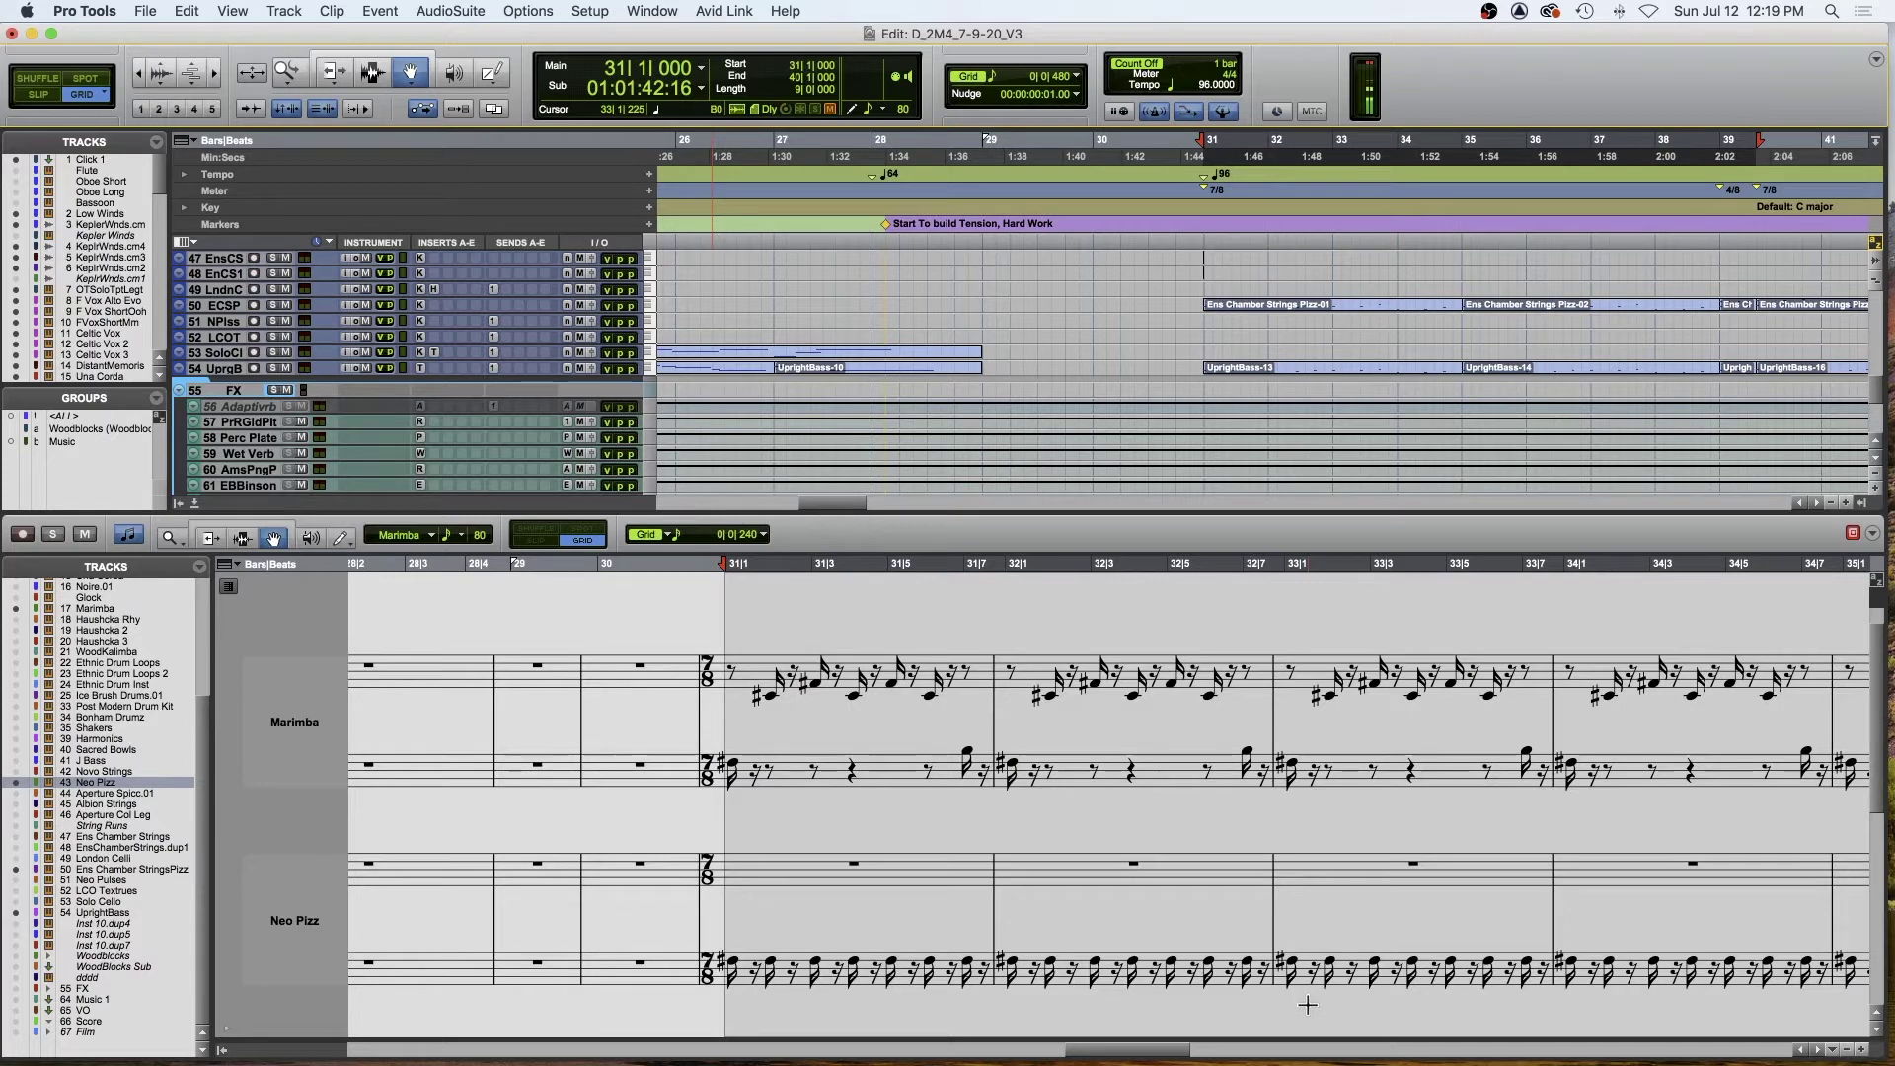
{"action": "scroll", "coordinate": [1307, 1005], "scroll_direction": "down", "scroll_amount": 5}
{"action": "key", "text": "space"}
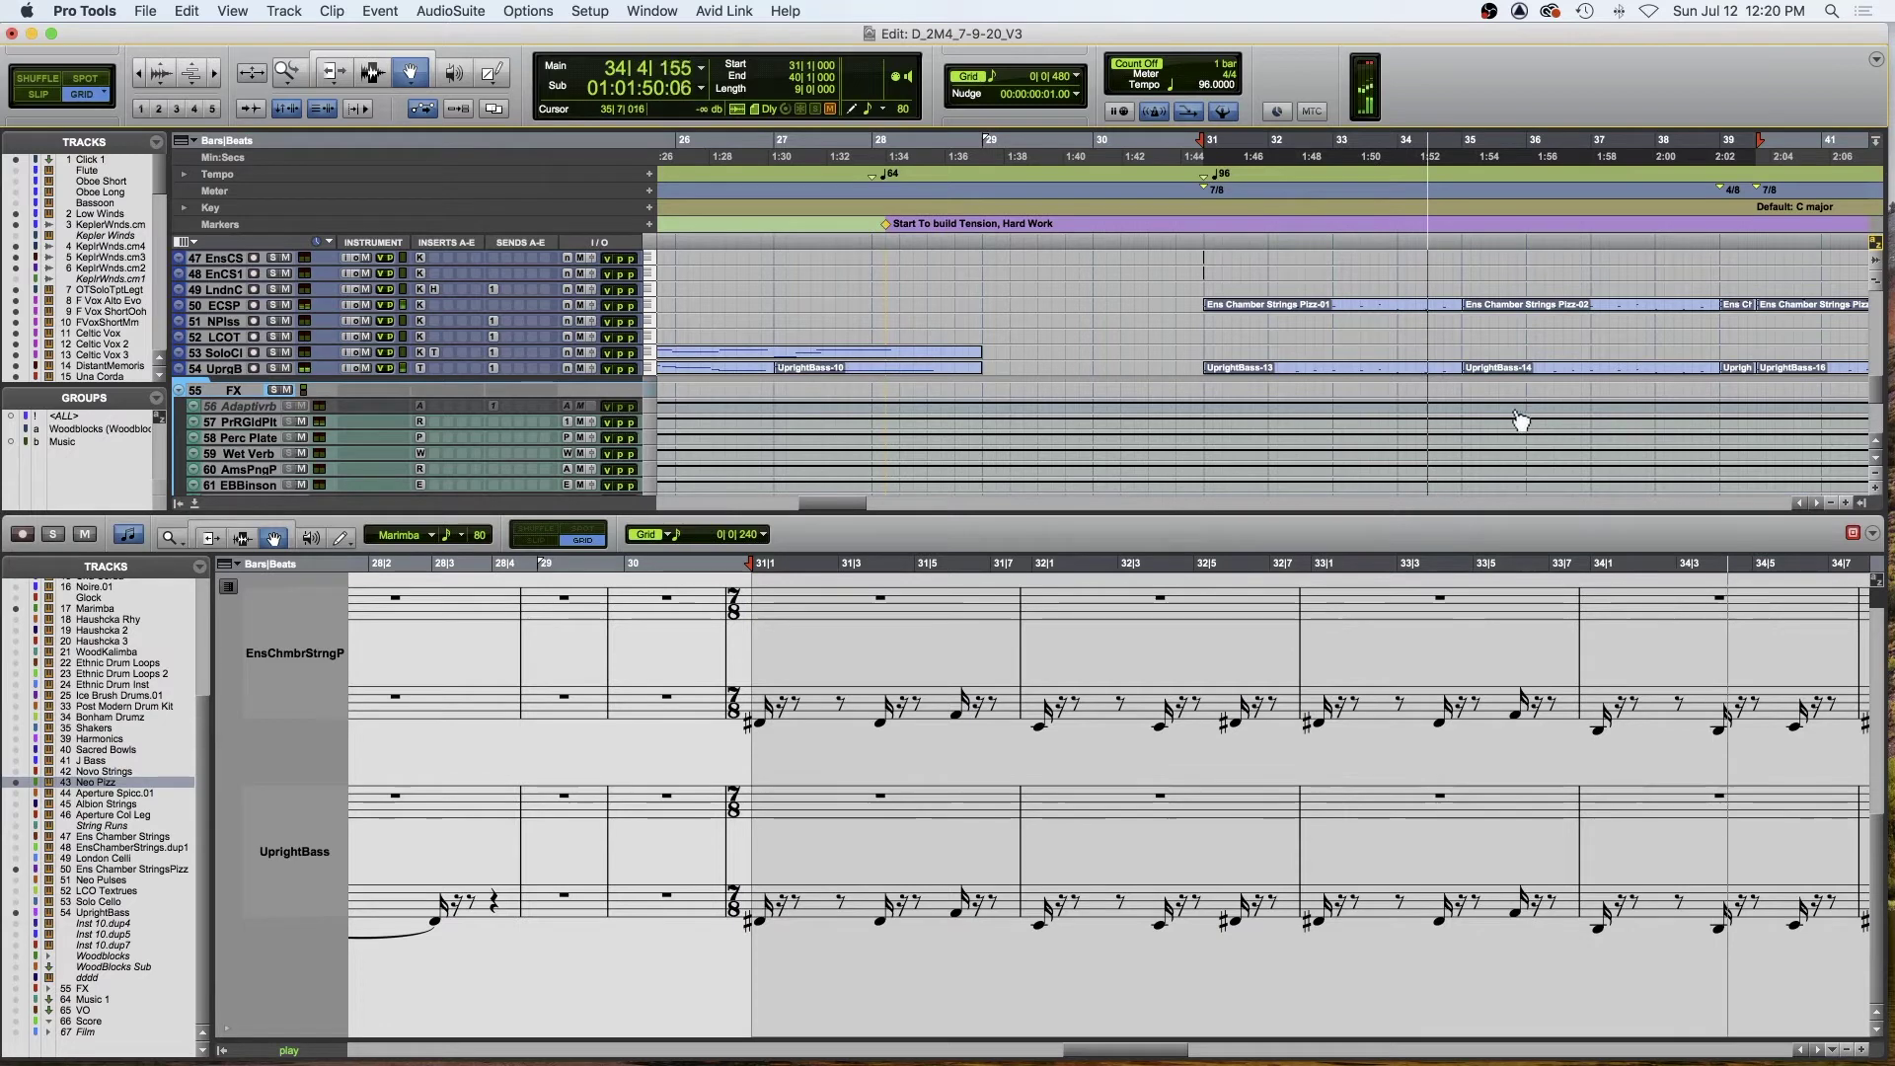
- Leave the notation view and play the transition from 38|7|000 through the 4/8 bar at bar 39
{"action": "scroll", "coordinate": [1510, 429], "scroll_direction": "up", "scroll_amount": 2}
{"action": "scroll", "coordinate": [1500, 434], "scroll_direction": "up", "scroll_amount": 2}
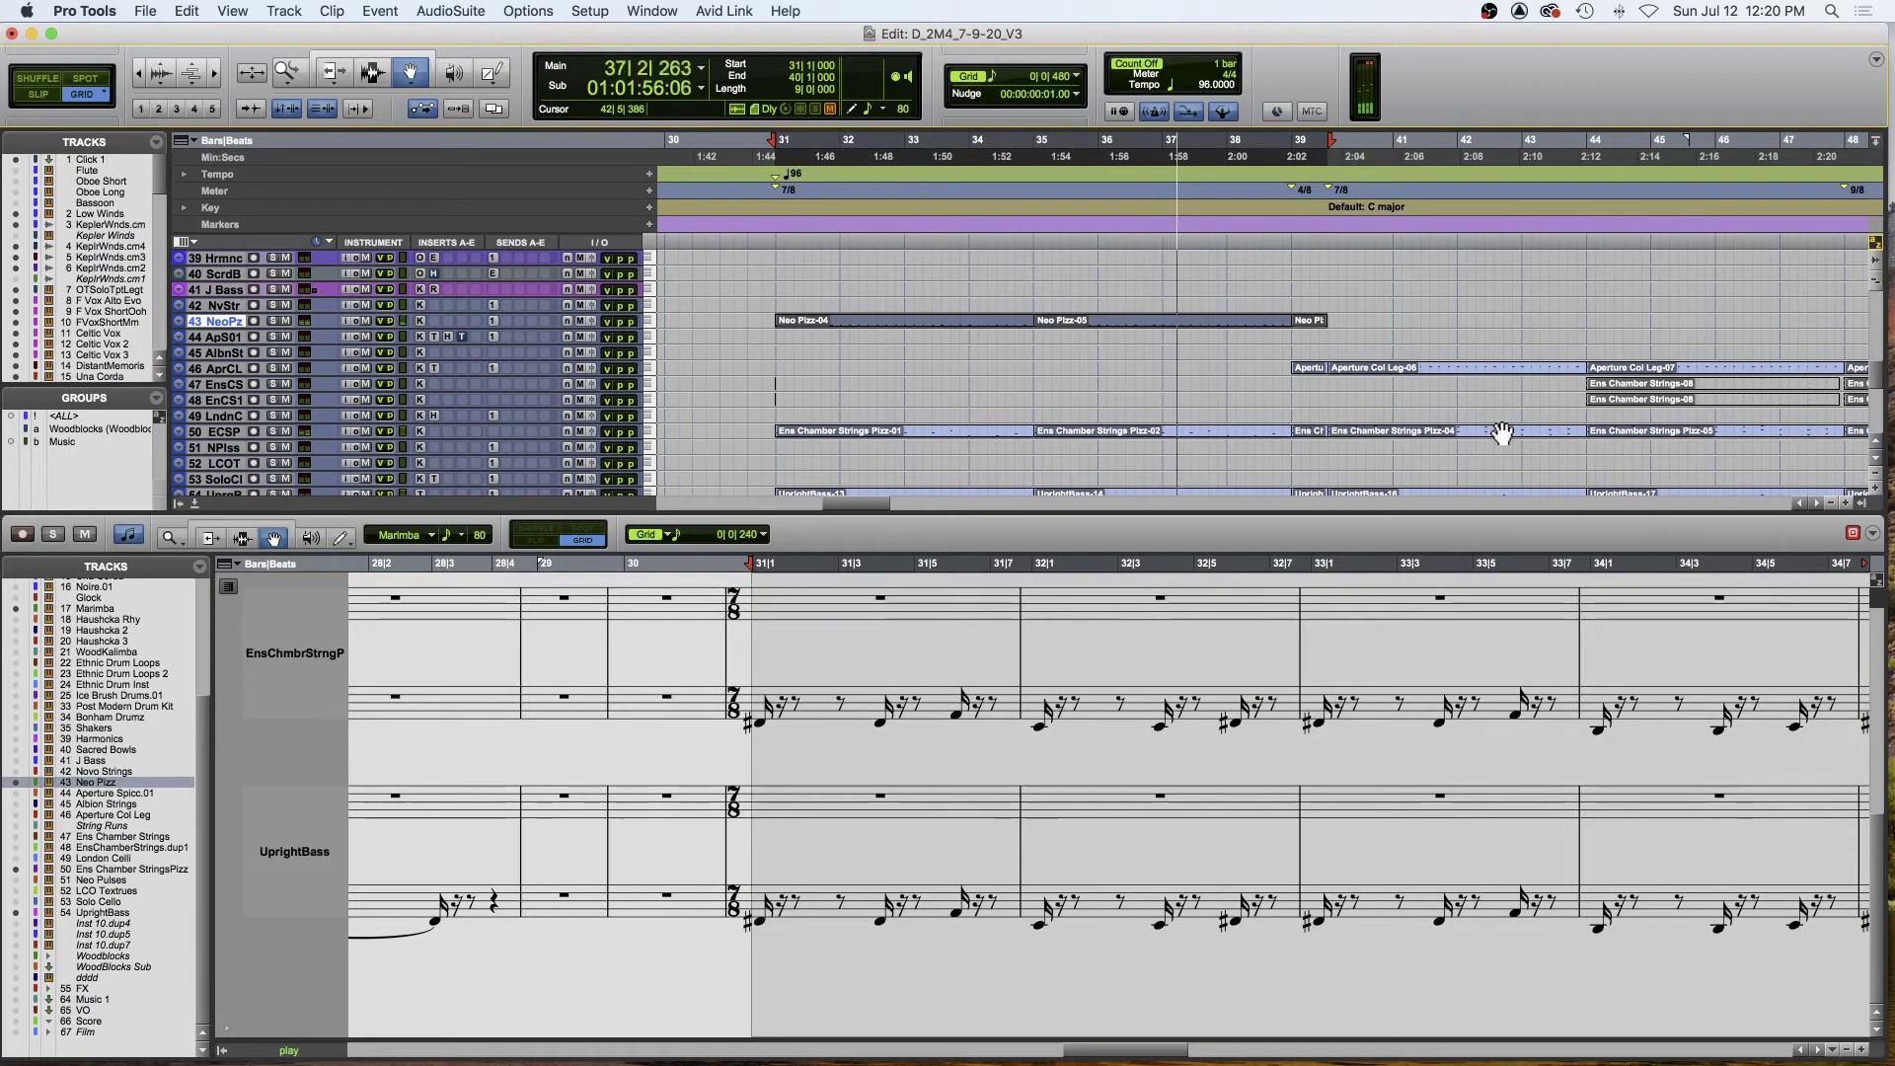
{"action": "left_click", "coordinate": [1291, 218]}
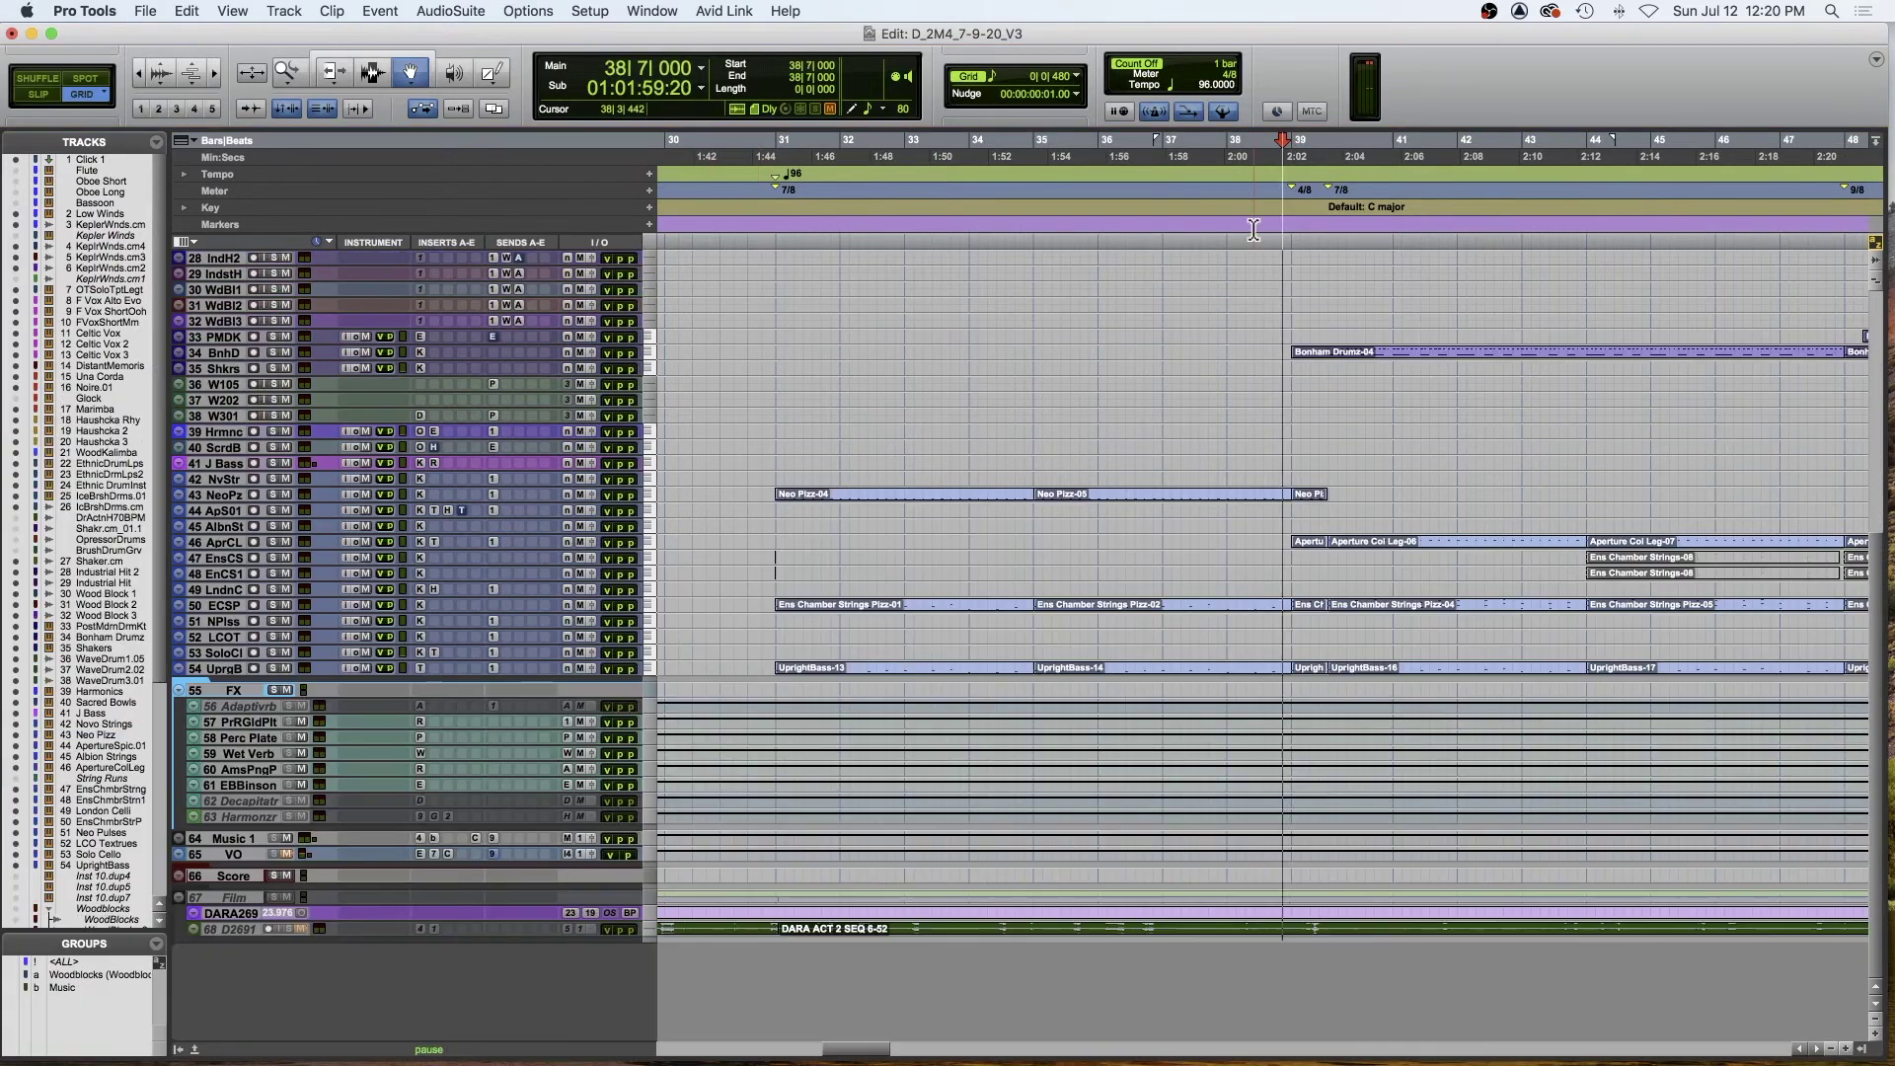
{"action": "key", "text": "space"}
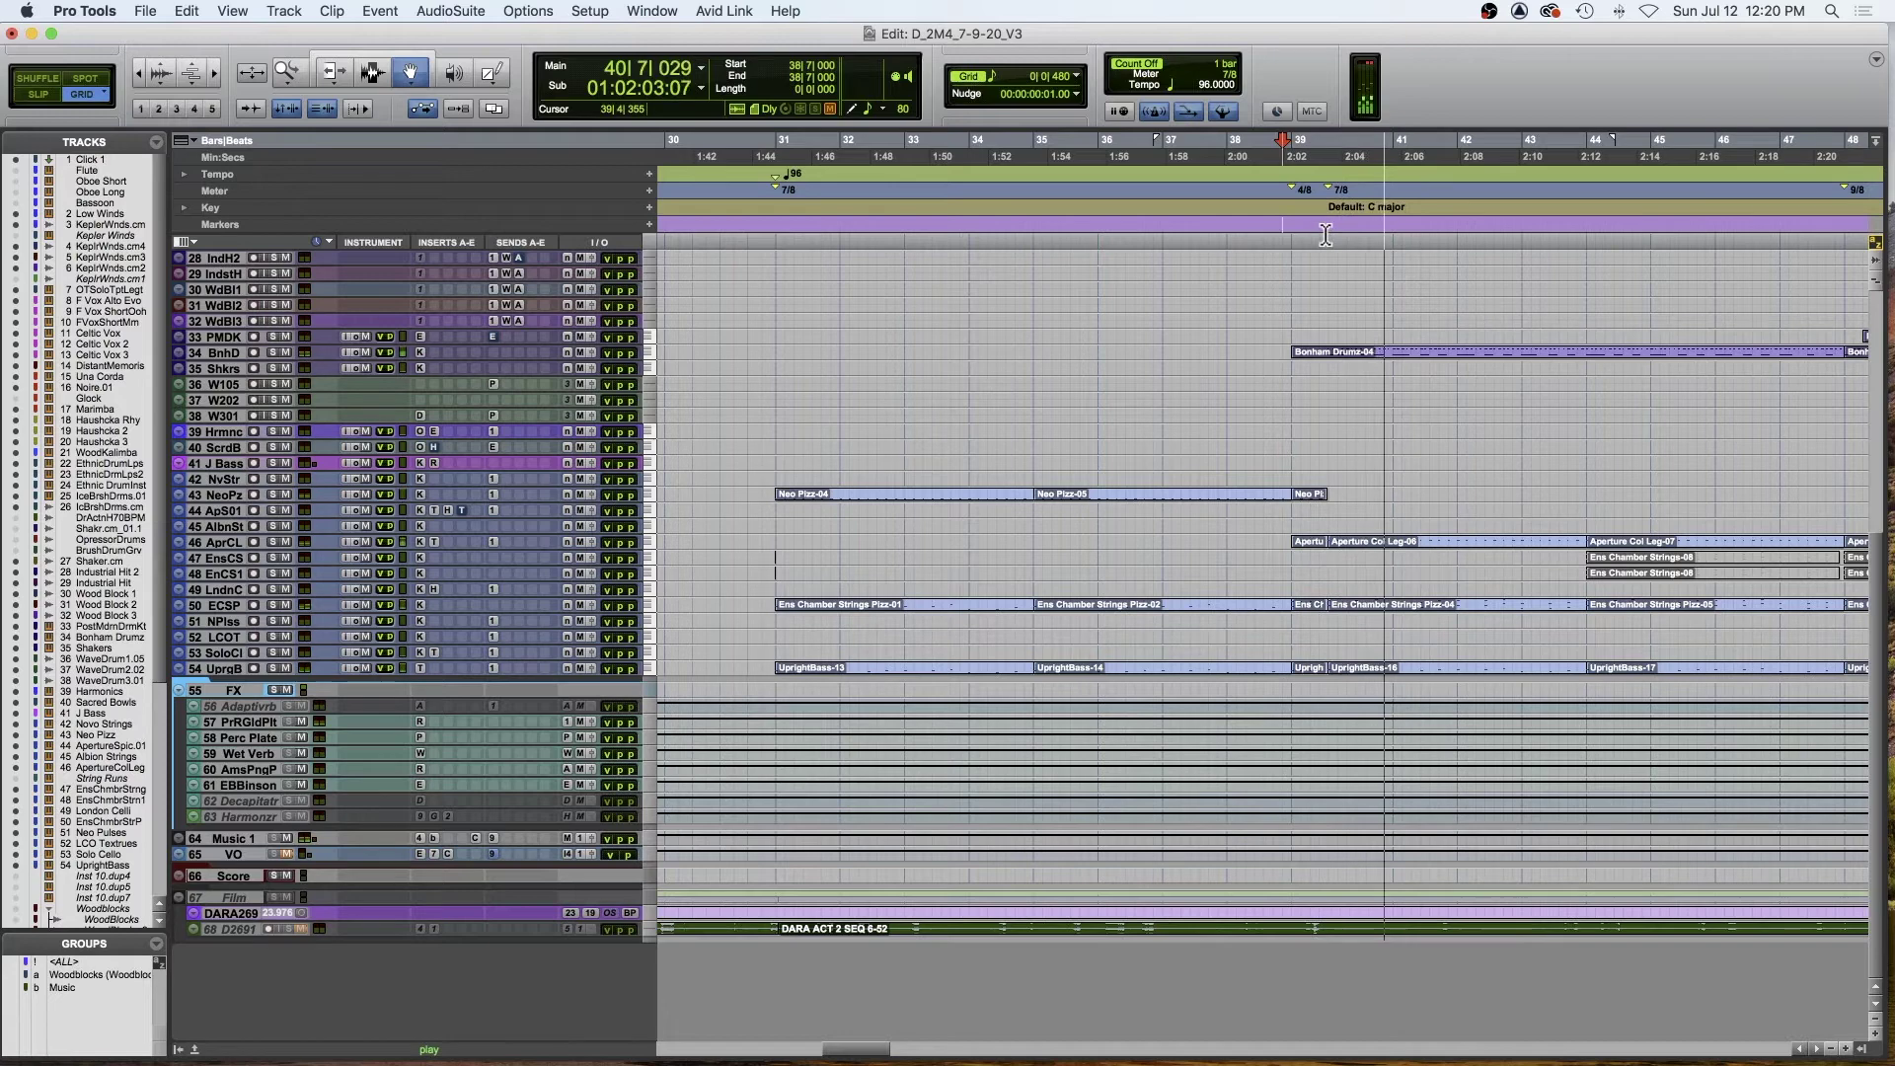
{"action": "key", "text": "space"}
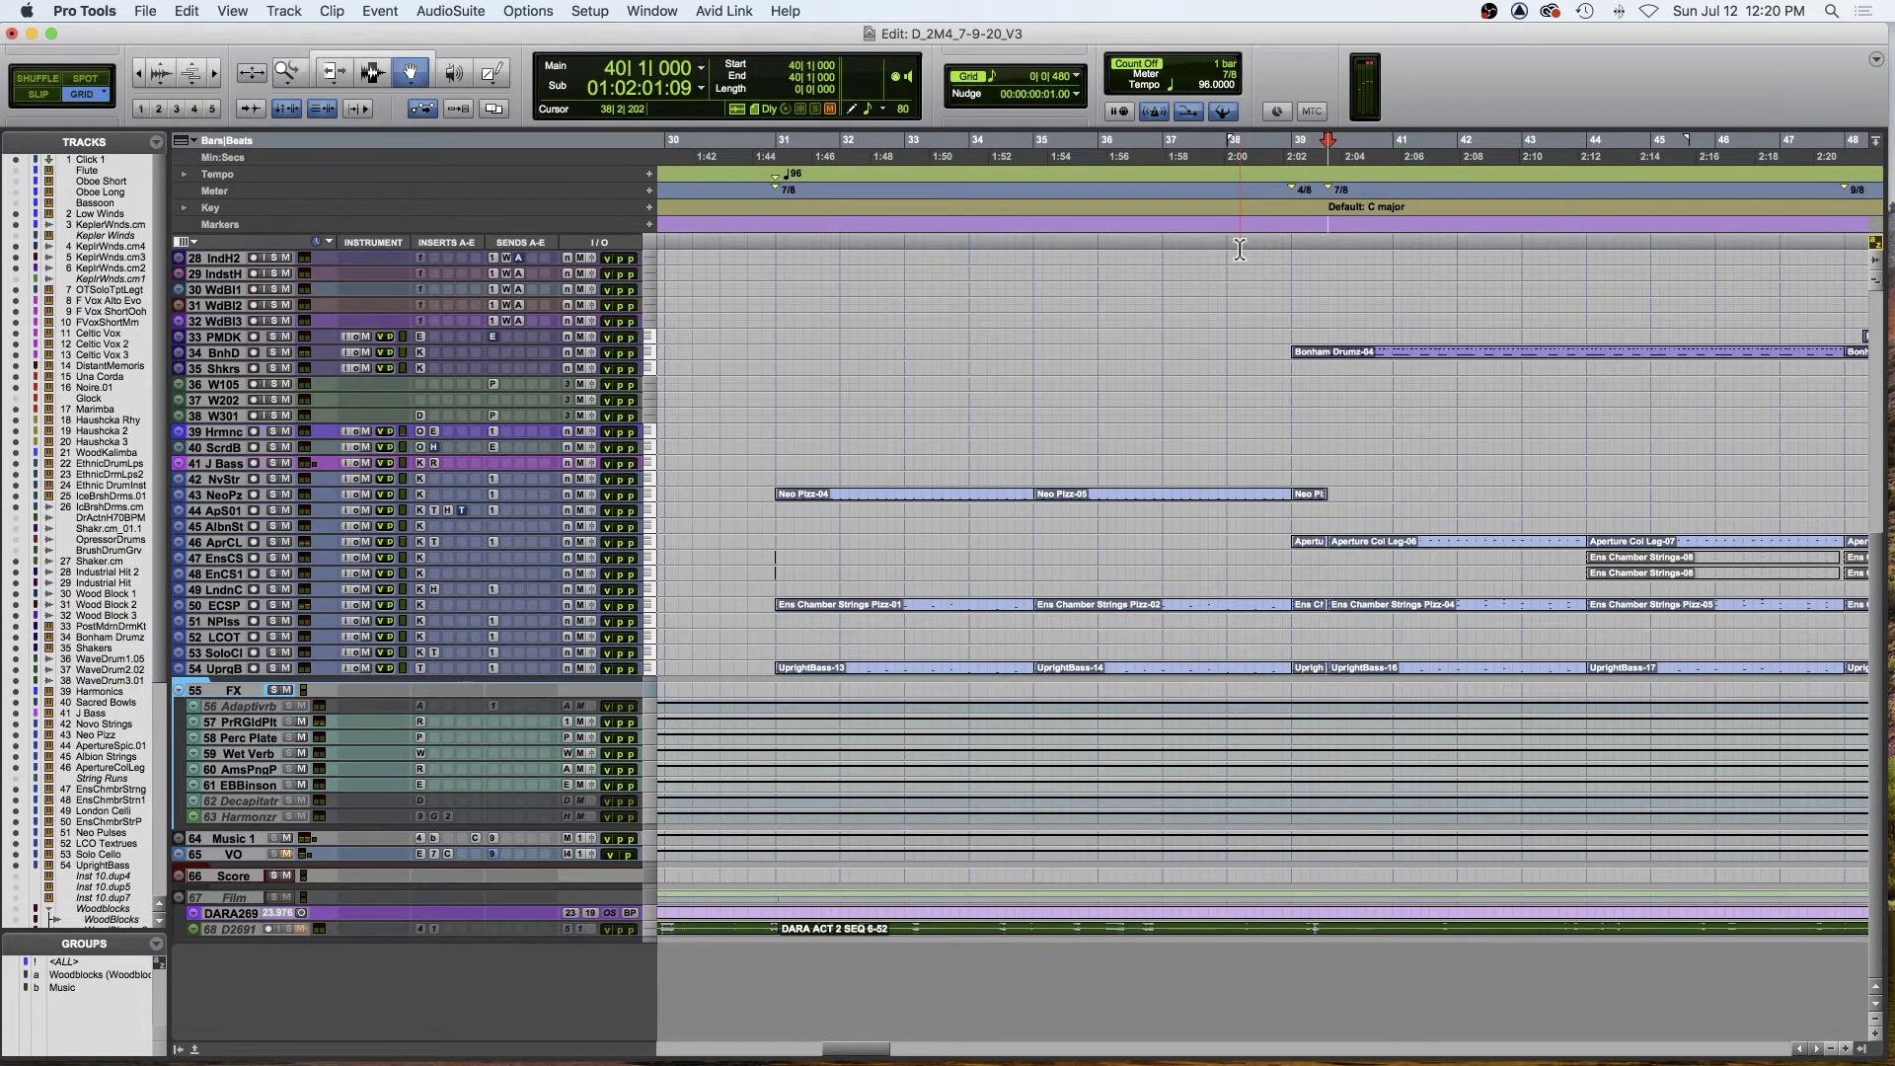
- Highlight the 4/8 bar at bar 39 across the tracks and play into it from 38|6|000
{"action": "key", "text": "t"}
{"action": "key", "text": "t"}
{"action": "left_click_drag", "start_coordinate": [1117, 241], "coordinate": [1275, 250]}
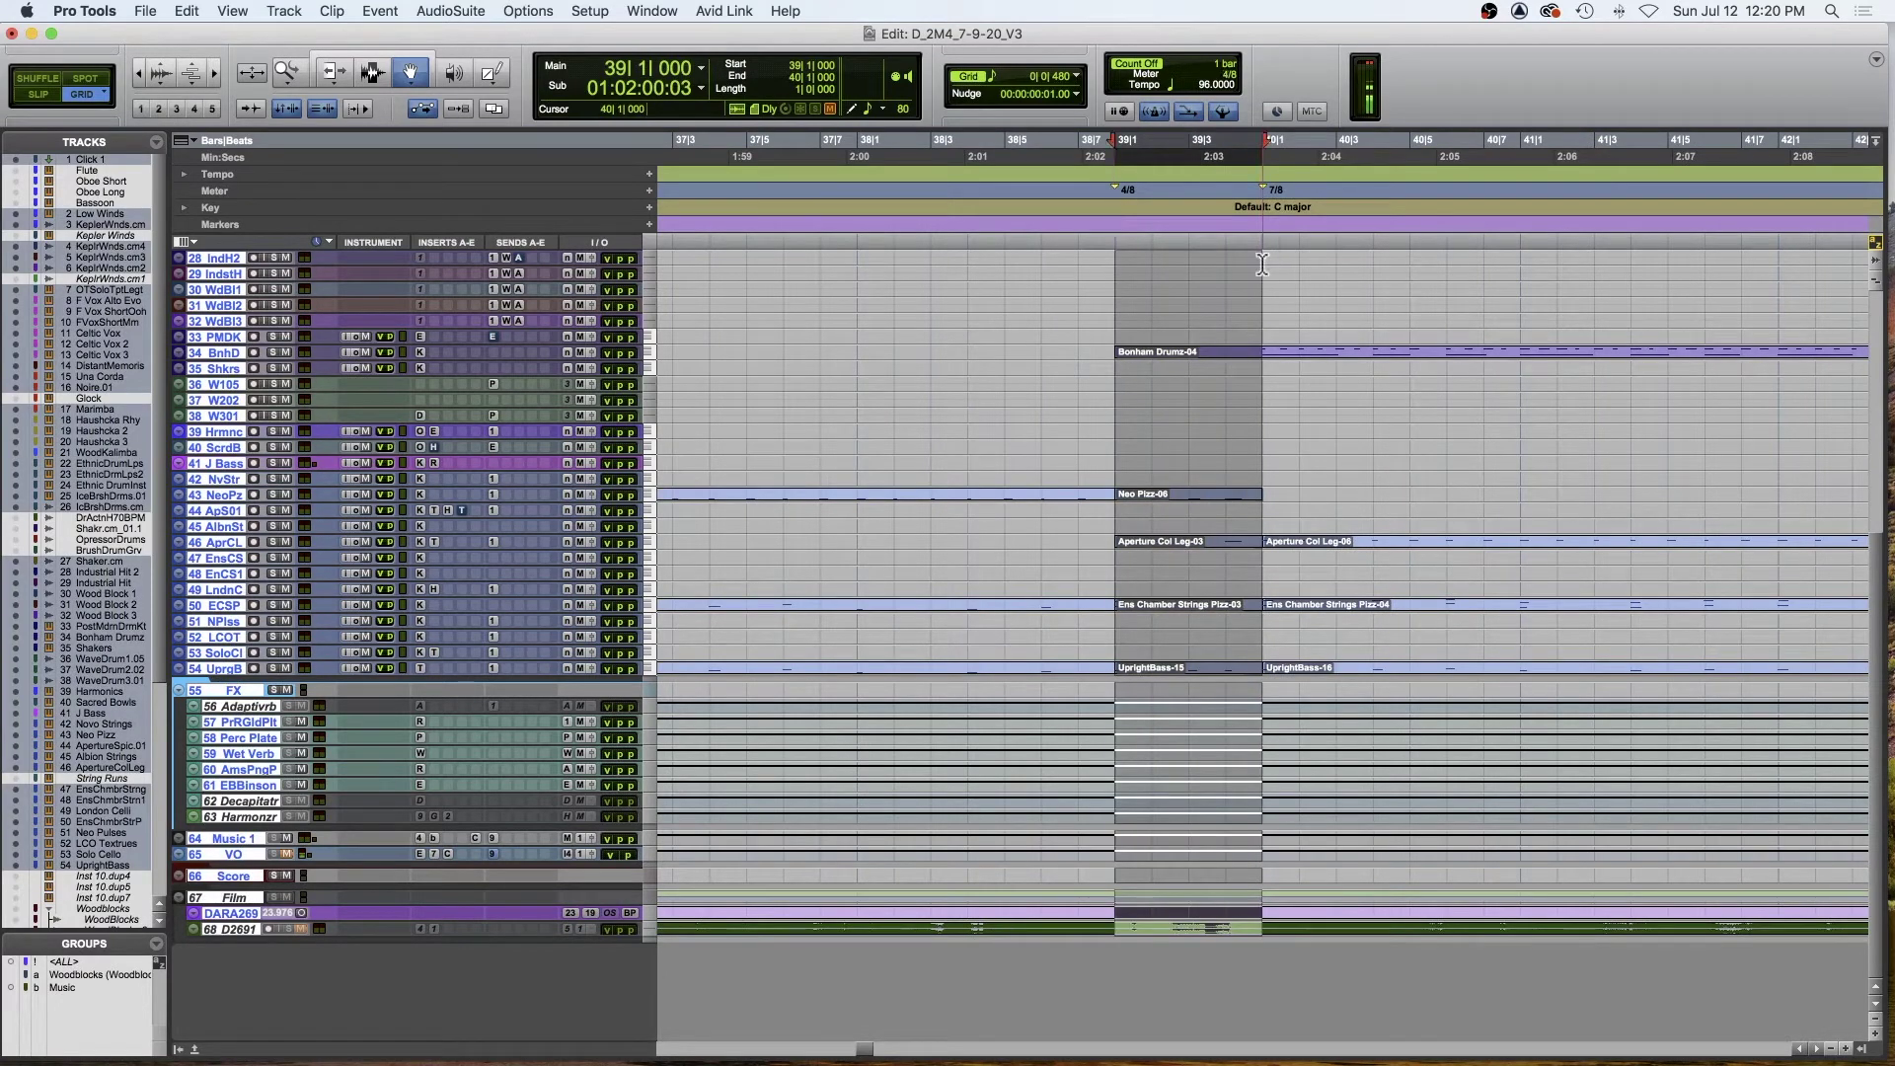
{"action": "left_click", "coordinate": [1262, 229]}
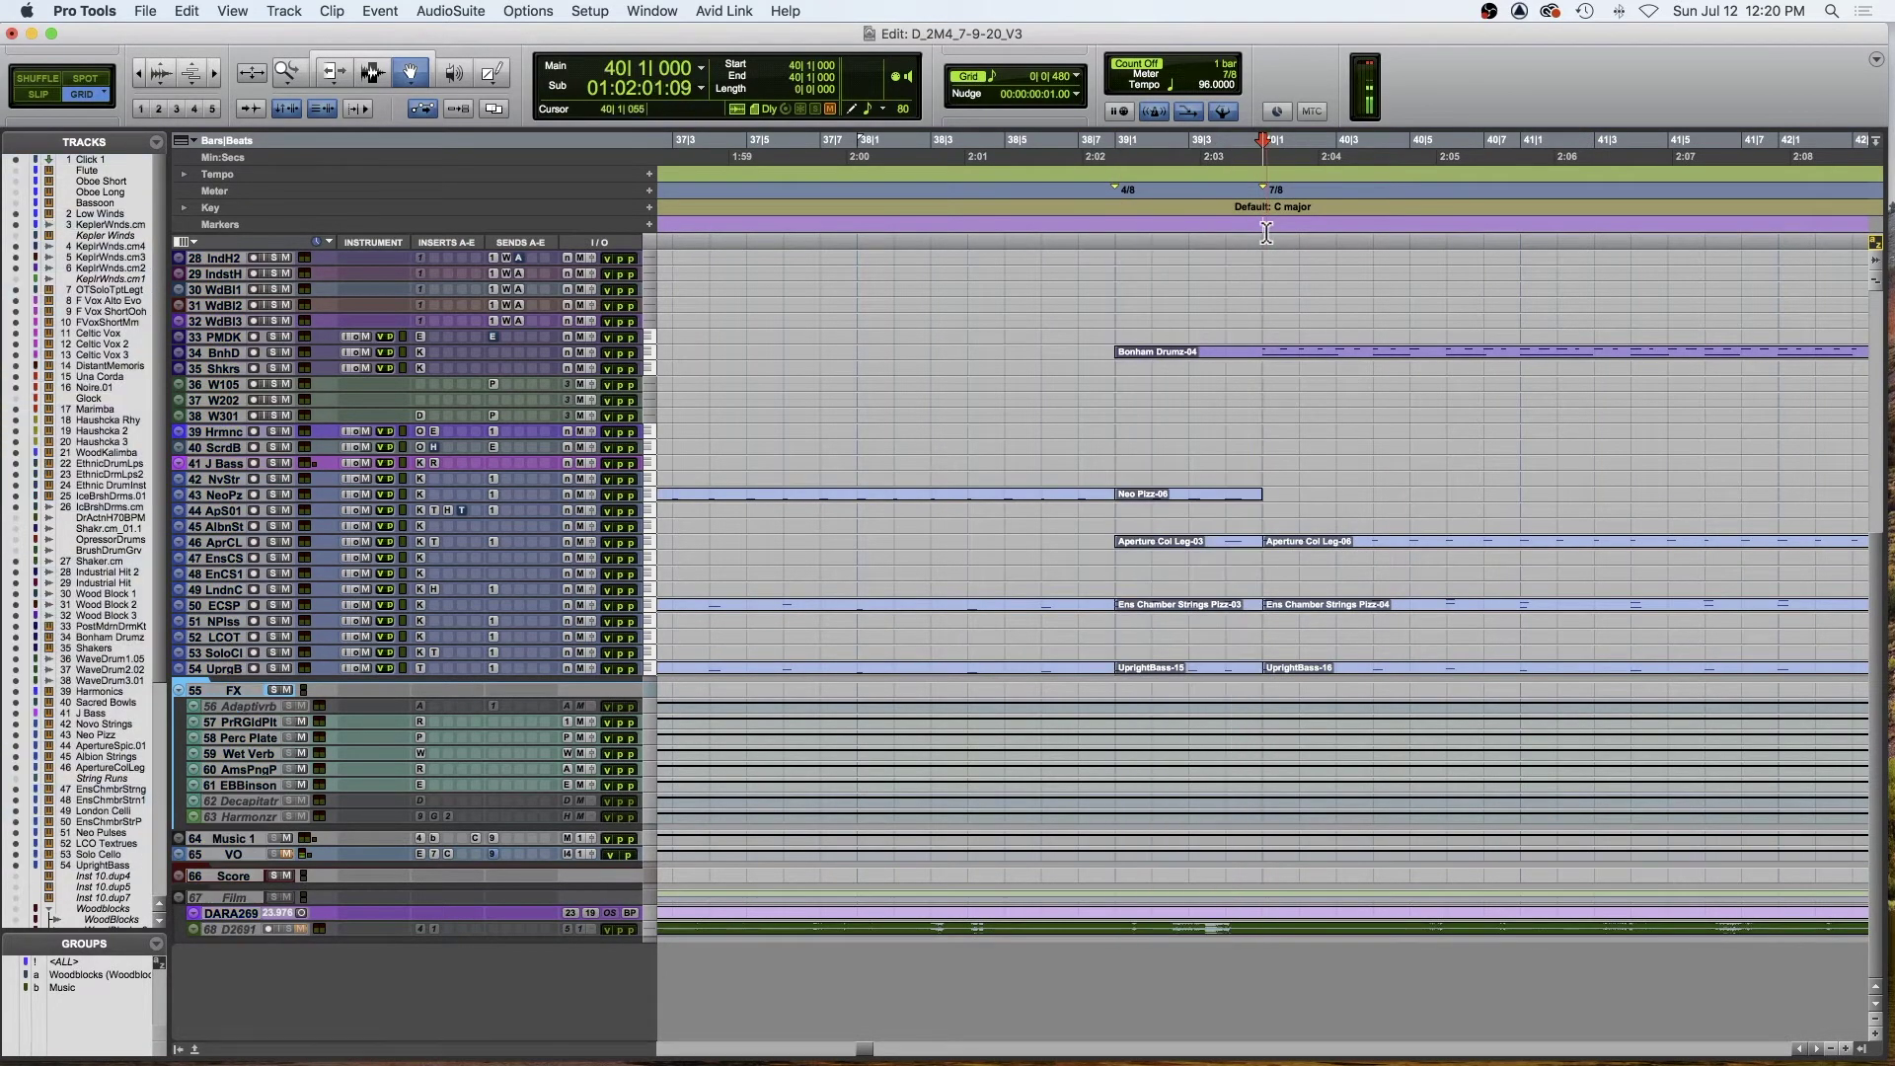
{"action": "left_click", "coordinate": [1043, 242]}
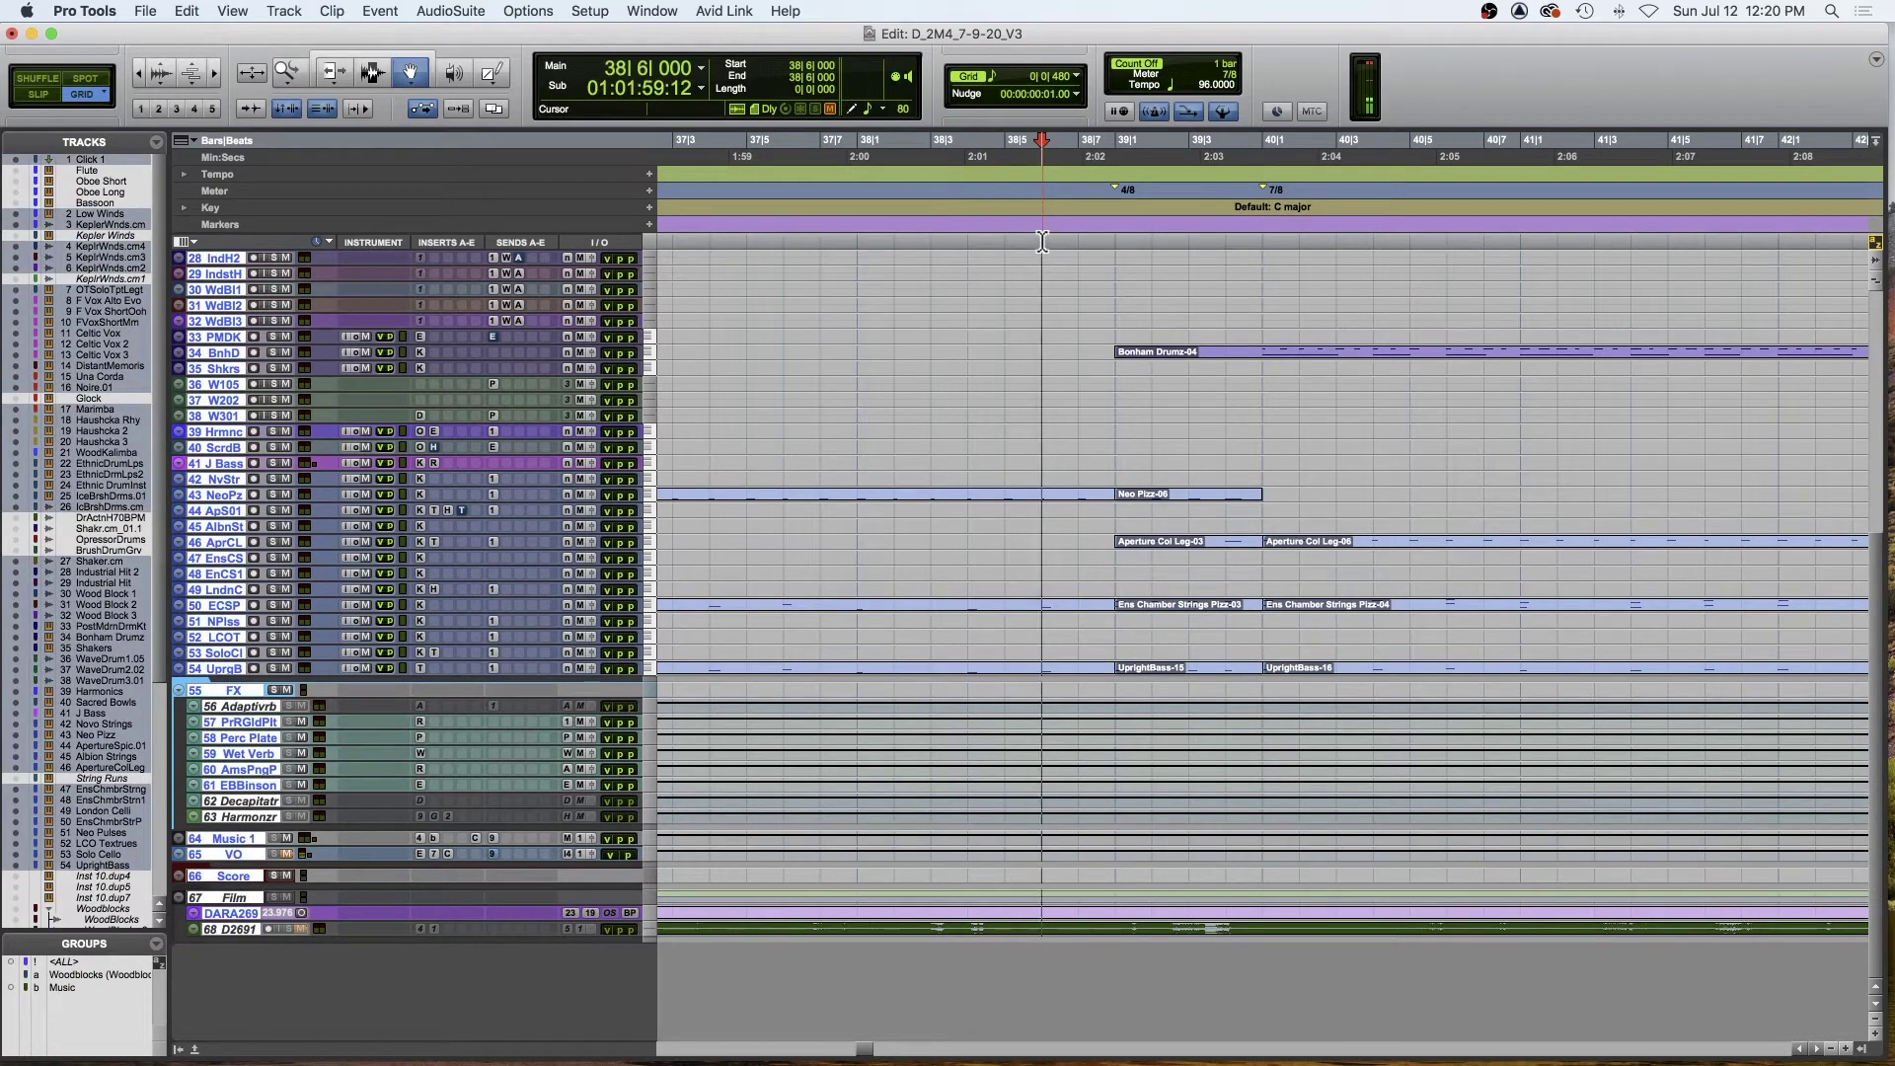
{"action": "key", "text": "space"}
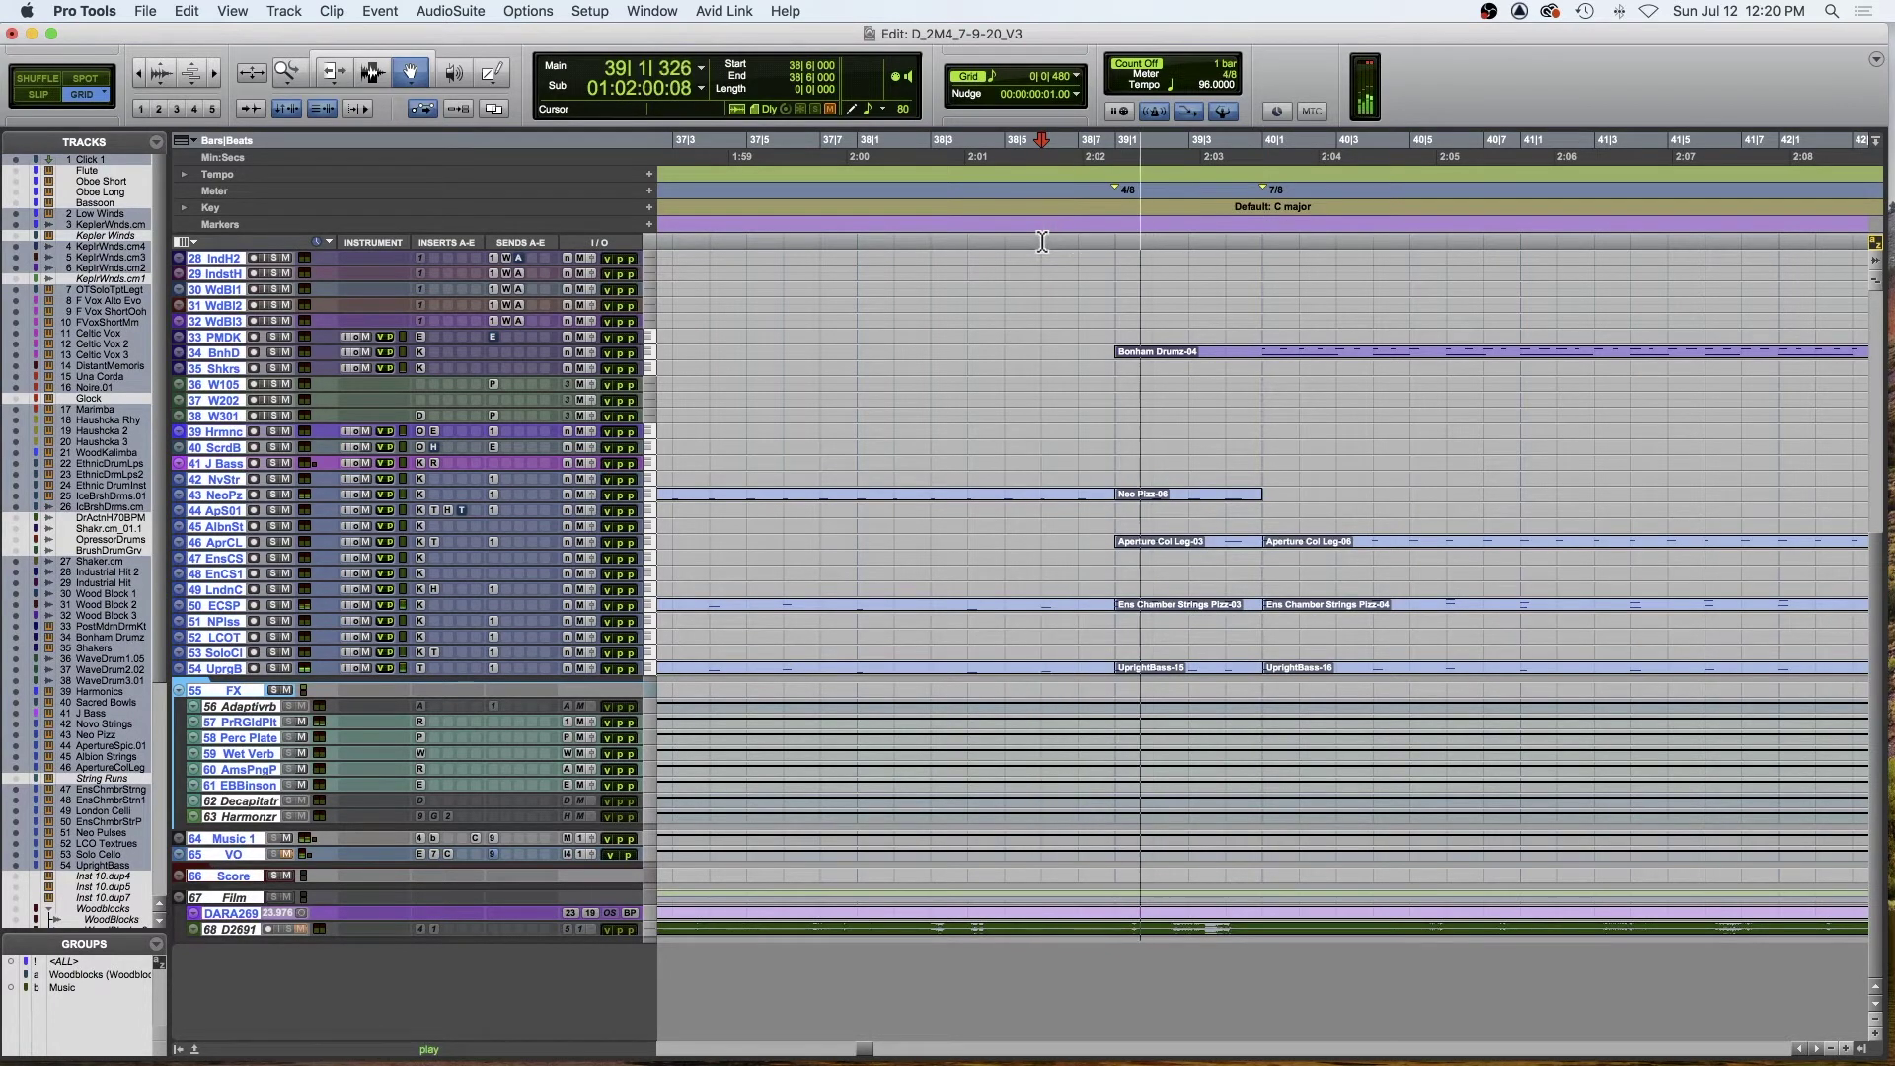
- Play the return to 7/8 from 40|1|000 with the surrounding bars in view
{"action": "left_click", "coordinate": [1114, 238]}
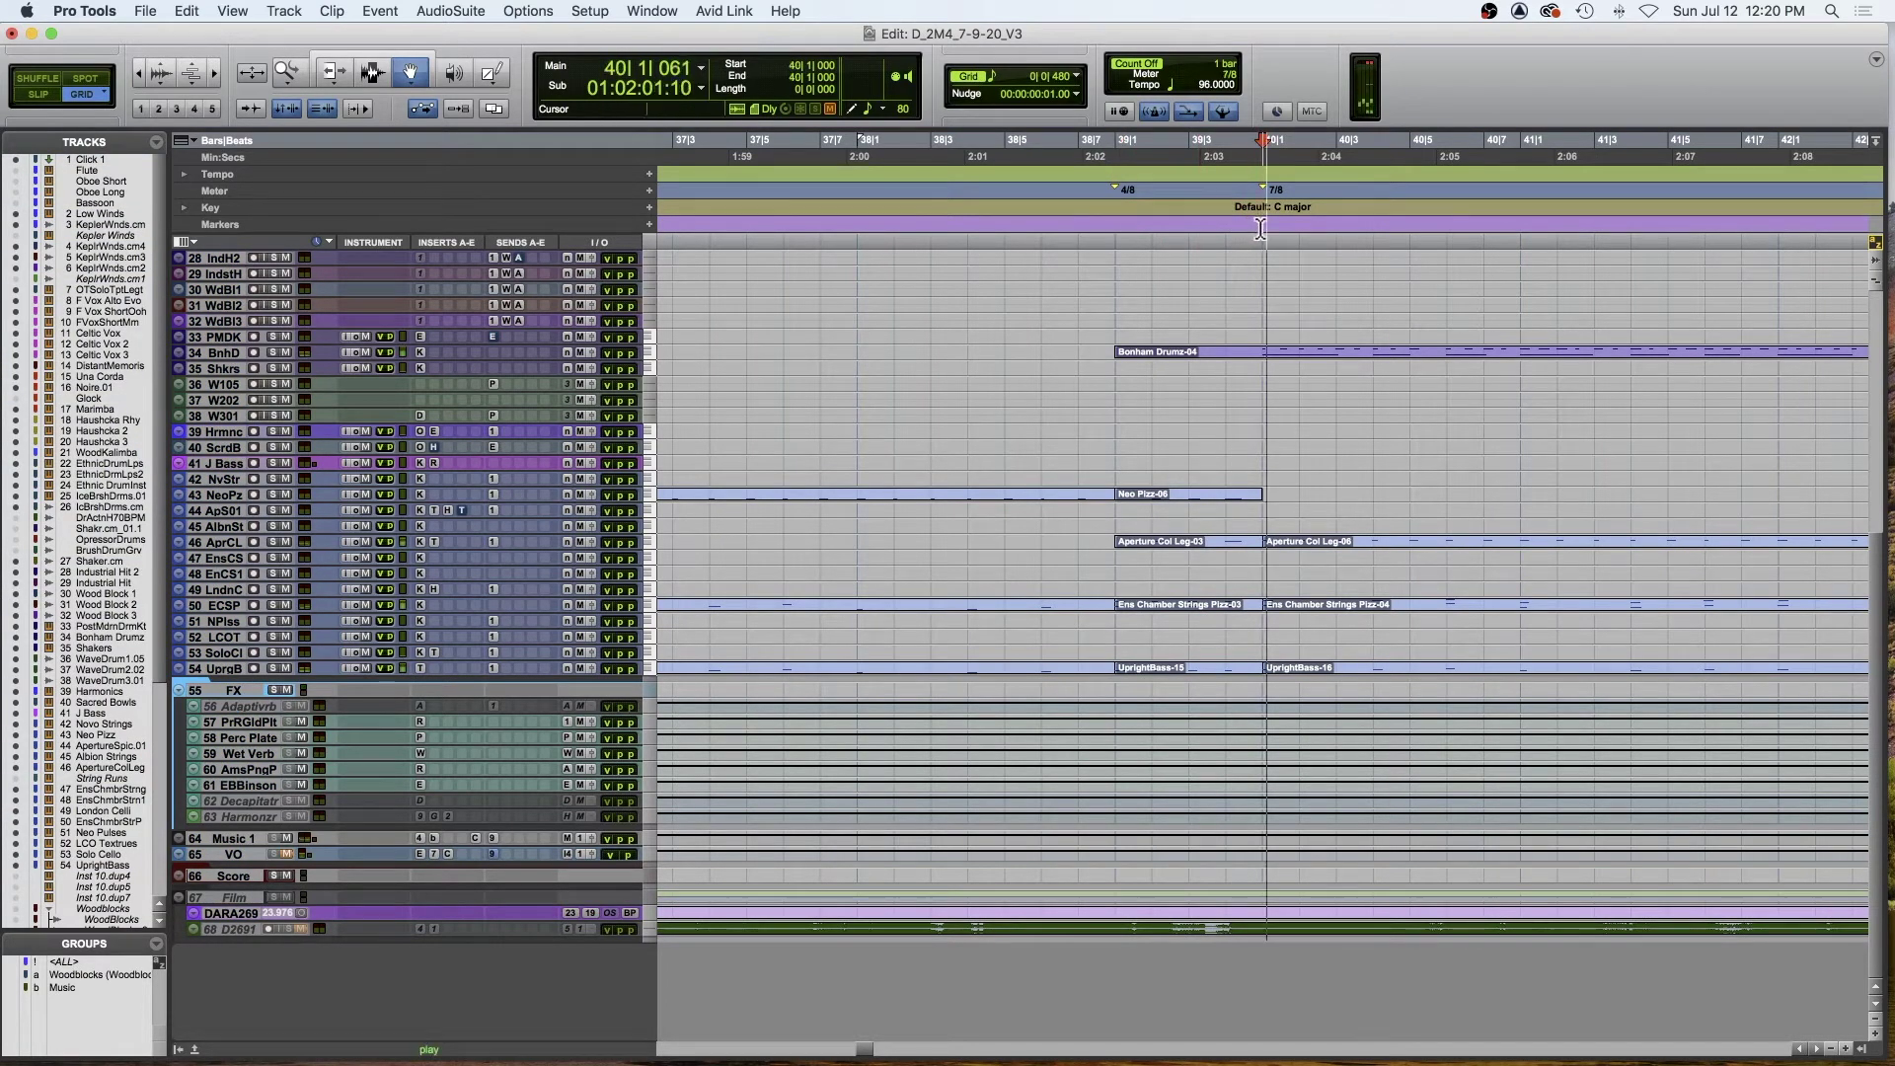
{"action": "key", "text": "super+bracketleft"}
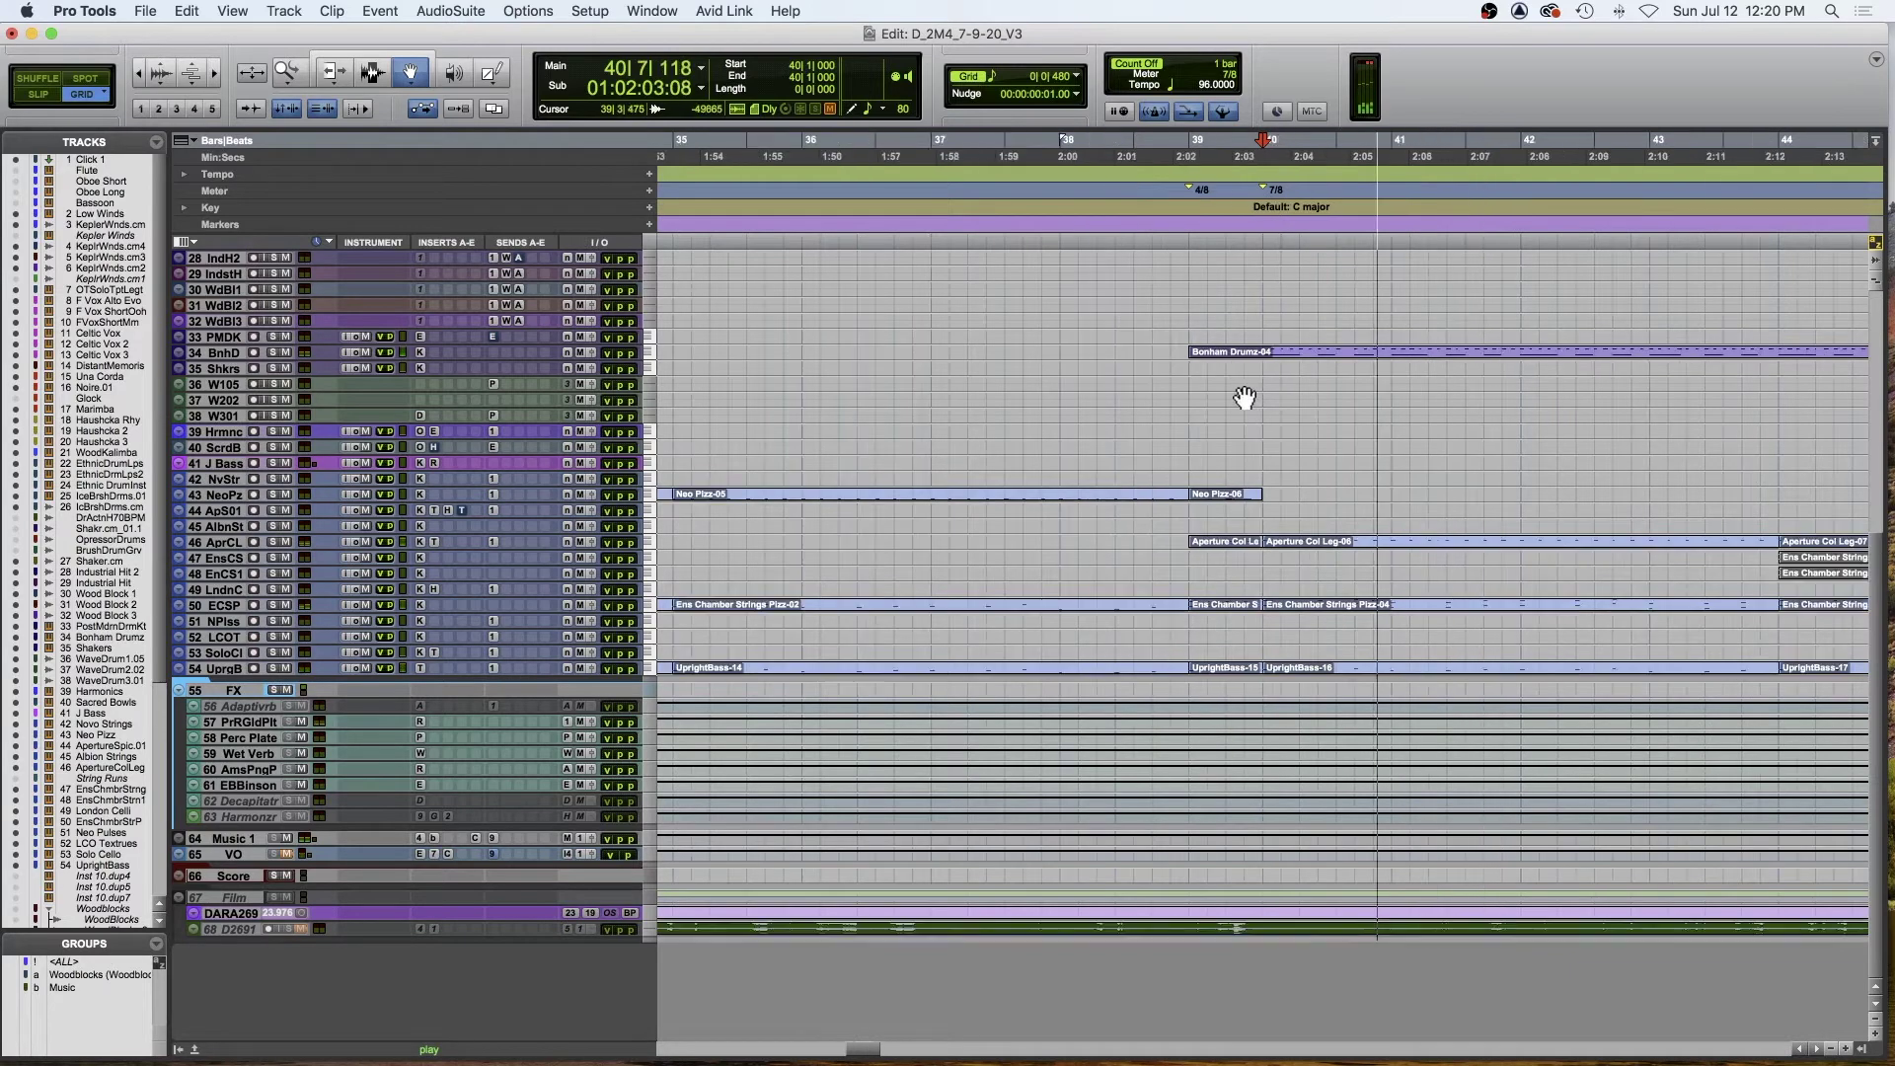
{"action": "key", "text": "super+bracketleft"}
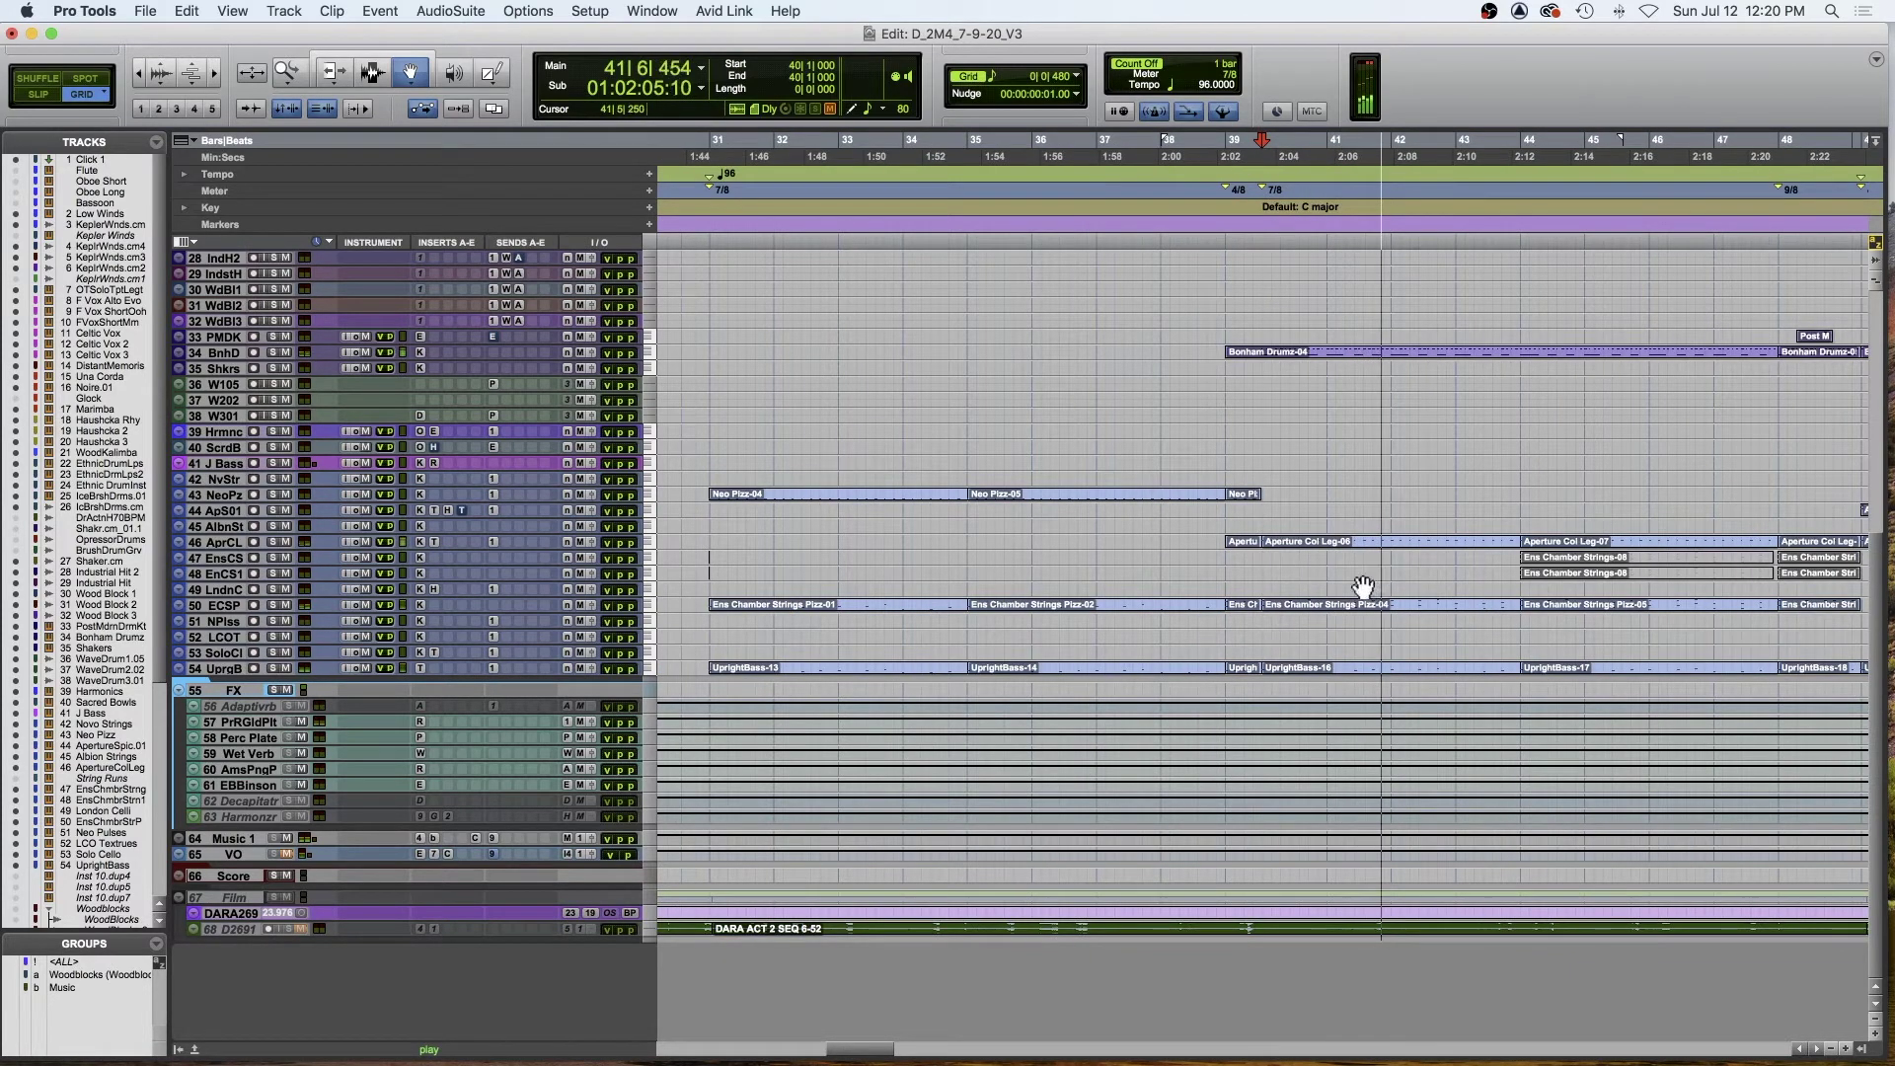
- Select the Aperture Col Leg-06 clip and audition its track from 40|1|000, adding Bonham Drums and Ens Chamber Strings Pizz to the solo
{"action": "left_click", "coordinate": [1334, 550]}
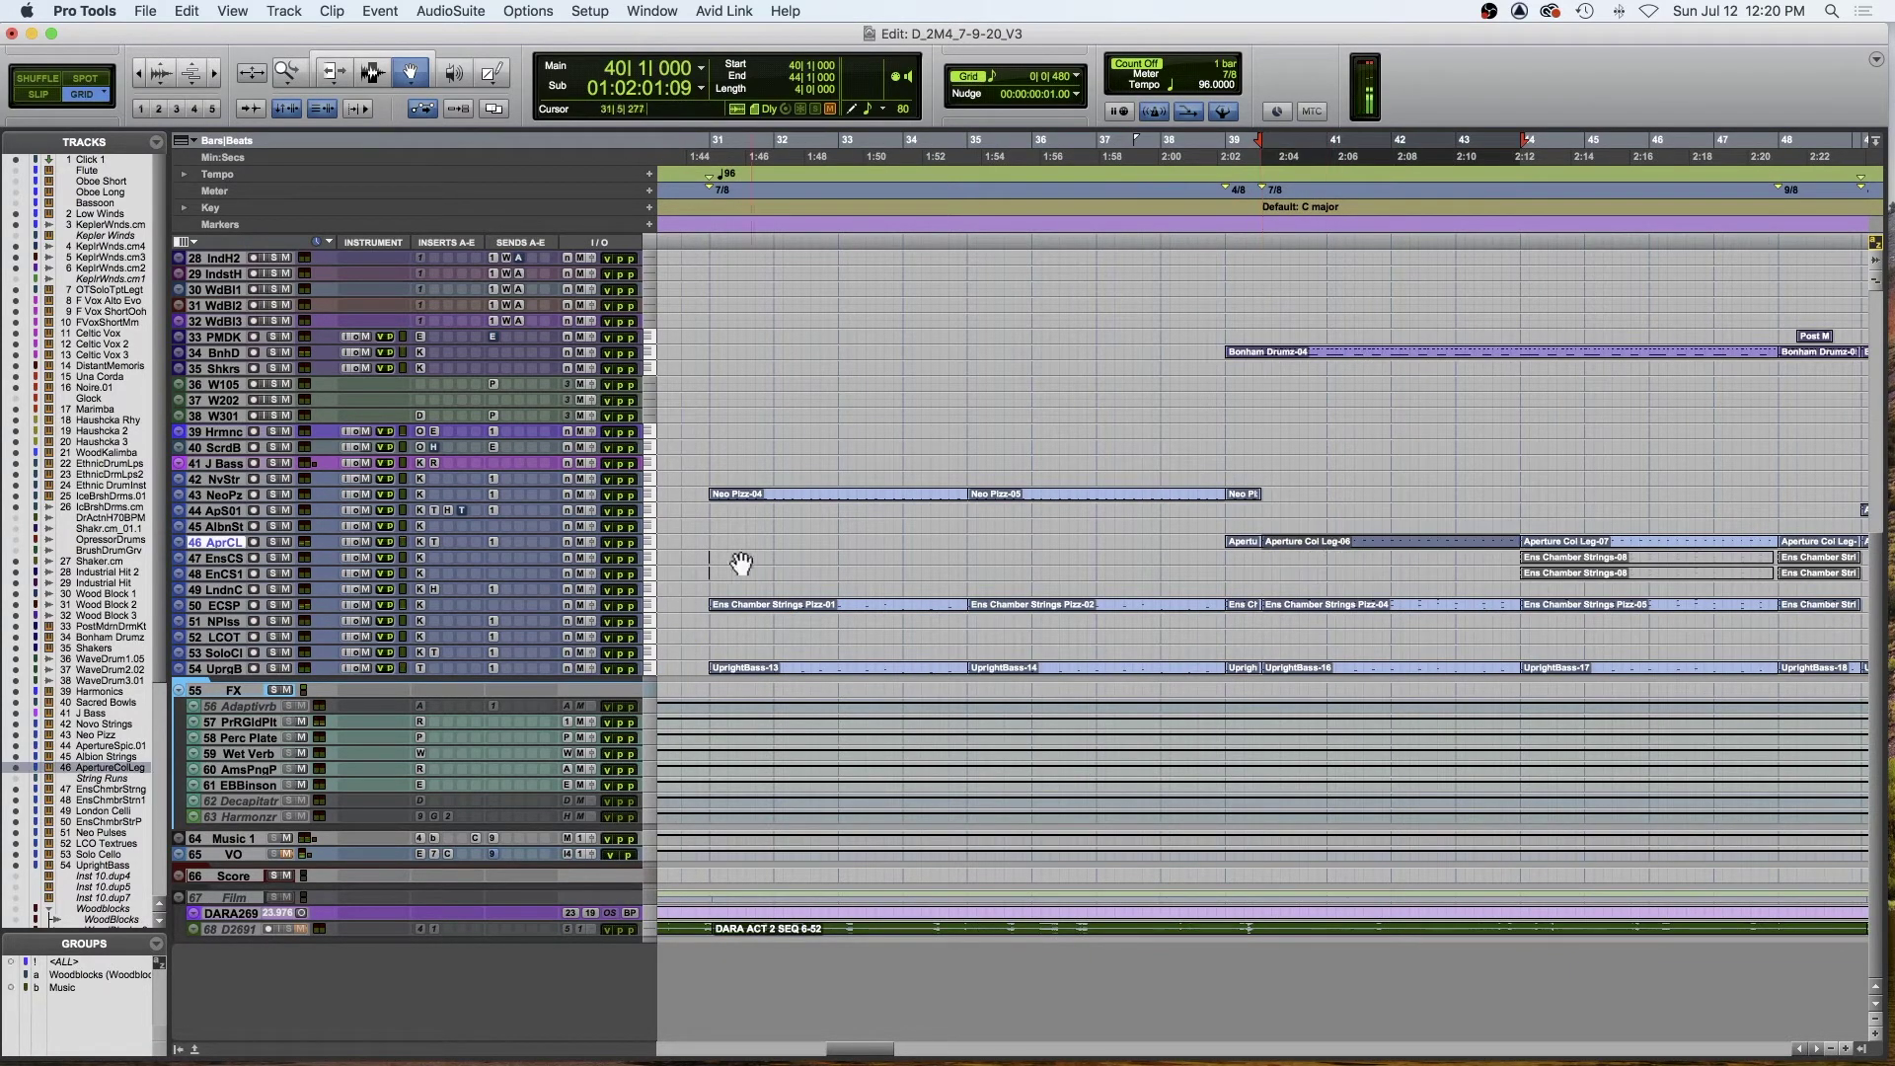
{"action": "key", "text": "space"}
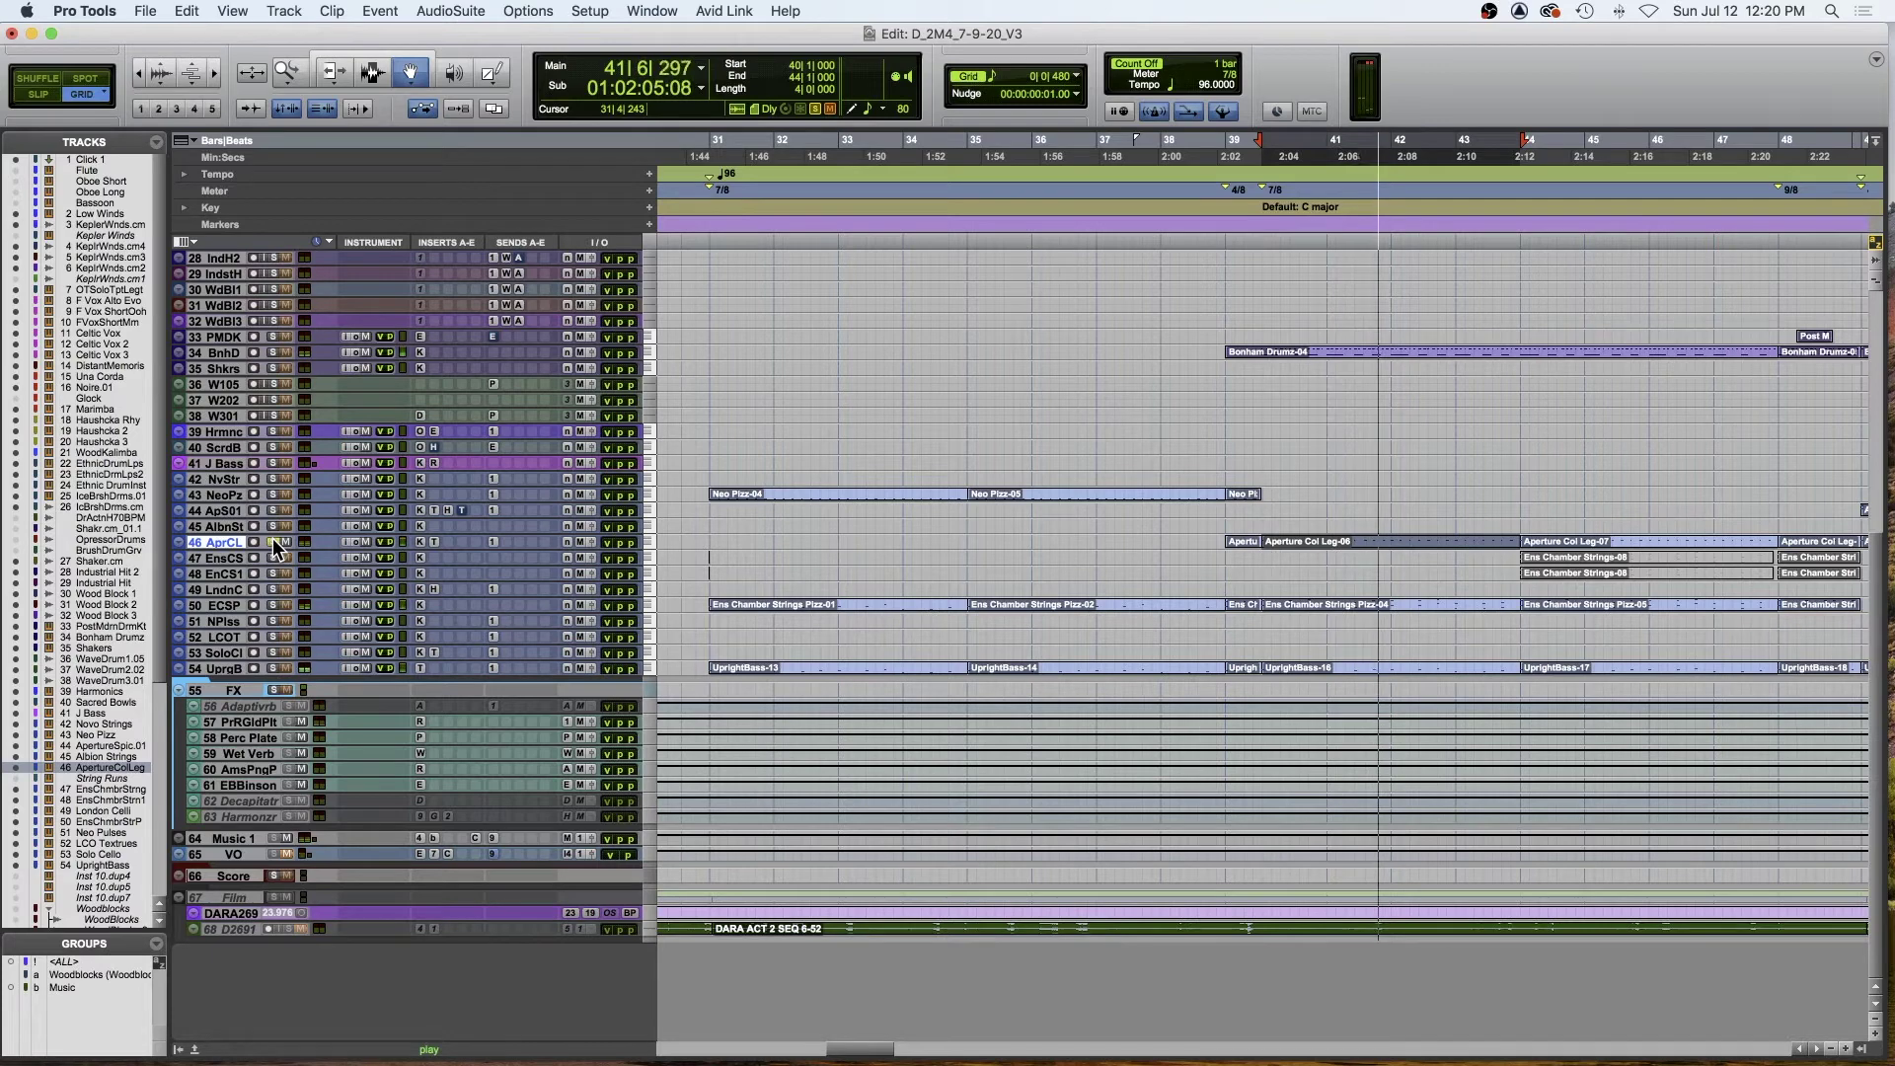
{"action": "left_click", "coordinate": [273, 352]}
{"action": "left_click", "coordinate": [272, 606]}
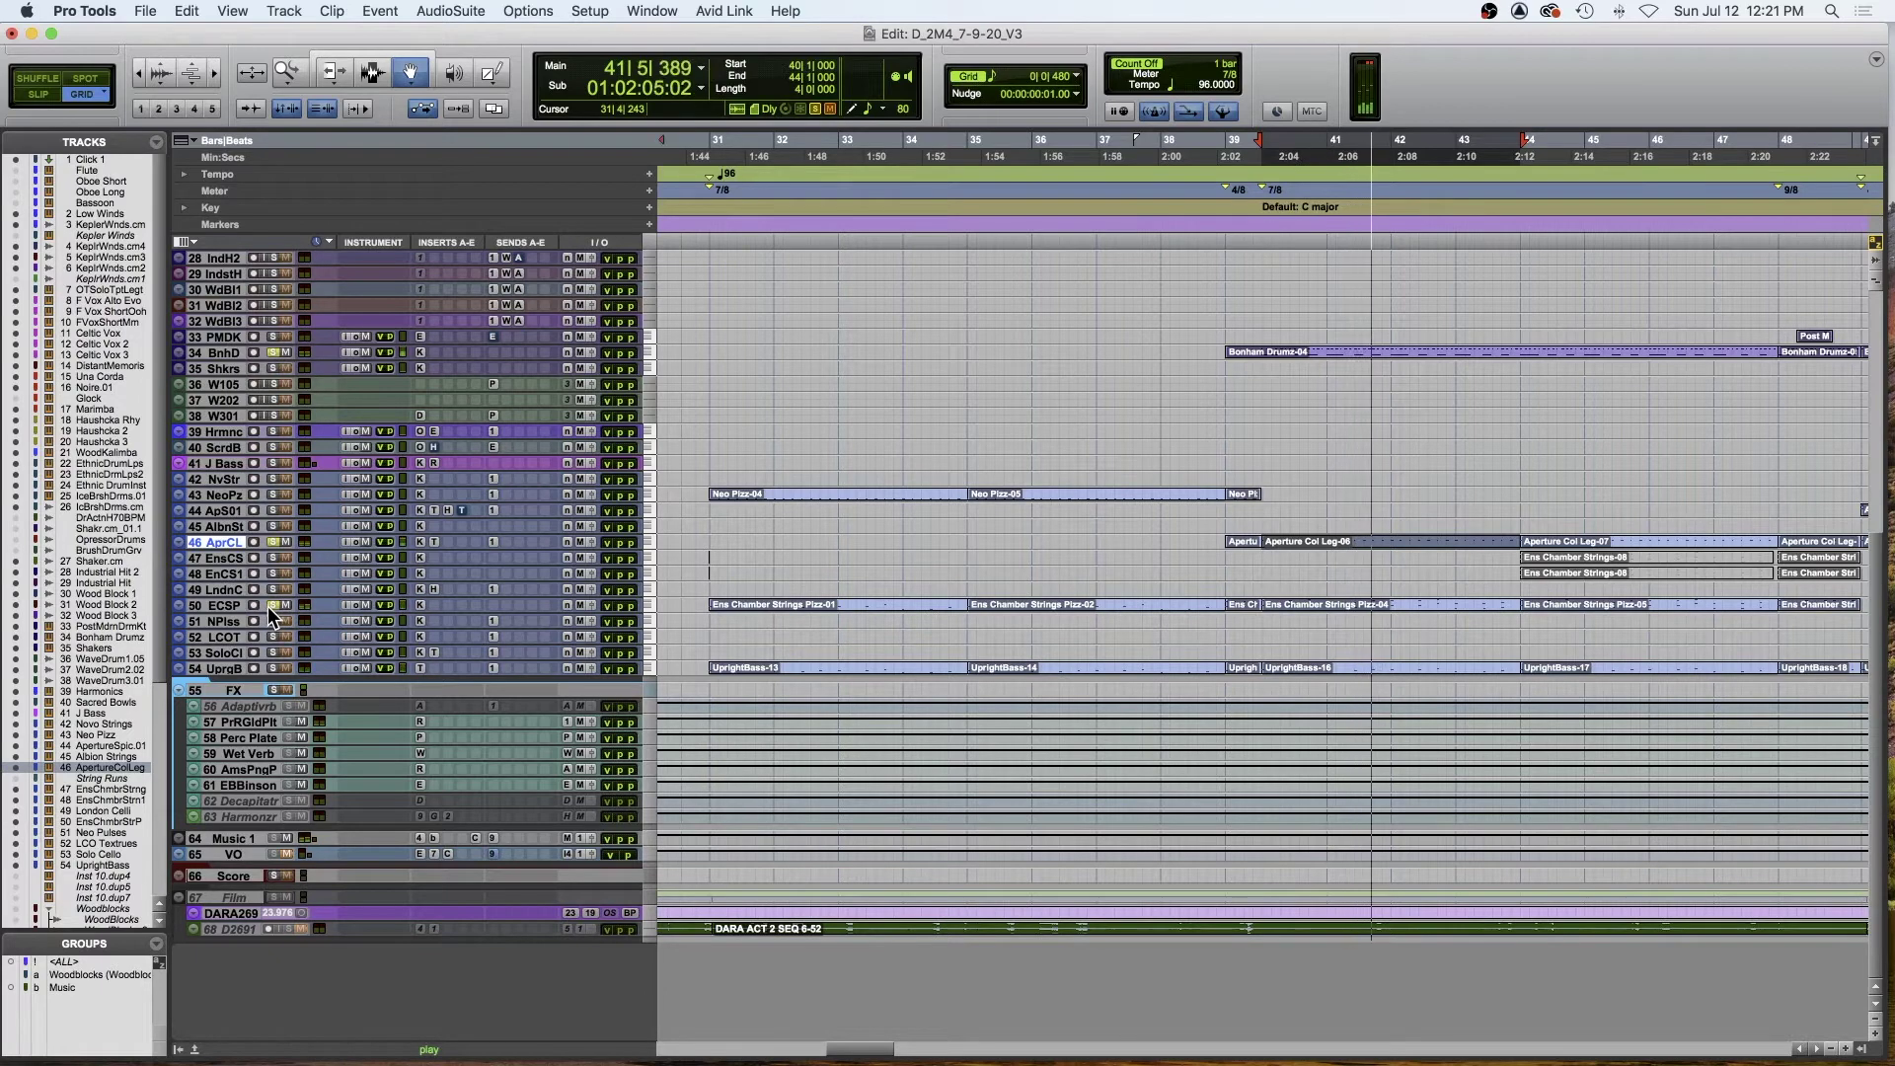
{"action": "key", "text": "space"}
- Add the Marimba and Low Winds tracks to the solo, replay from 40|1|000, and clear the solos
{"action": "scroll", "coordinate": [268, 606], "scroll_direction": "up", "scroll_amount": 6}
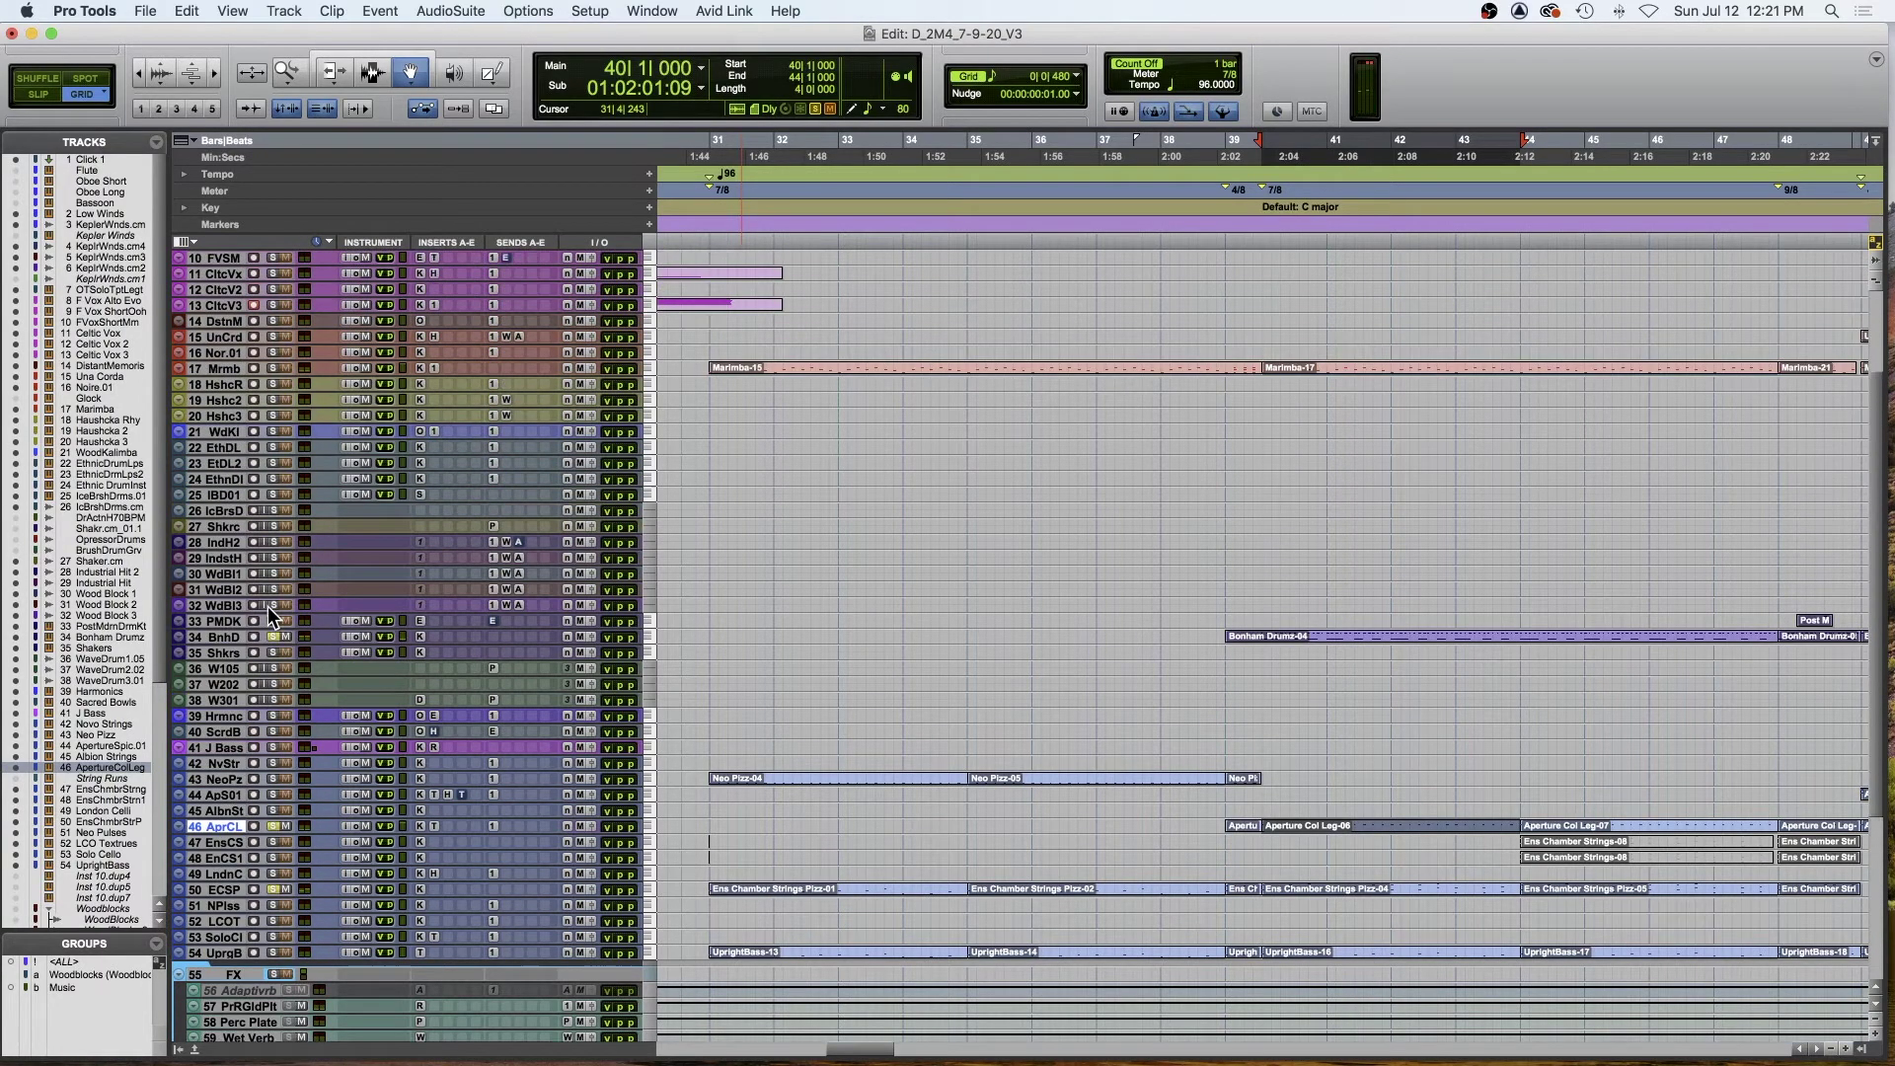
{"action": "scroll", "coordinate": [269, 606], "scroll_direction": "up", "scroll_amount": 2}
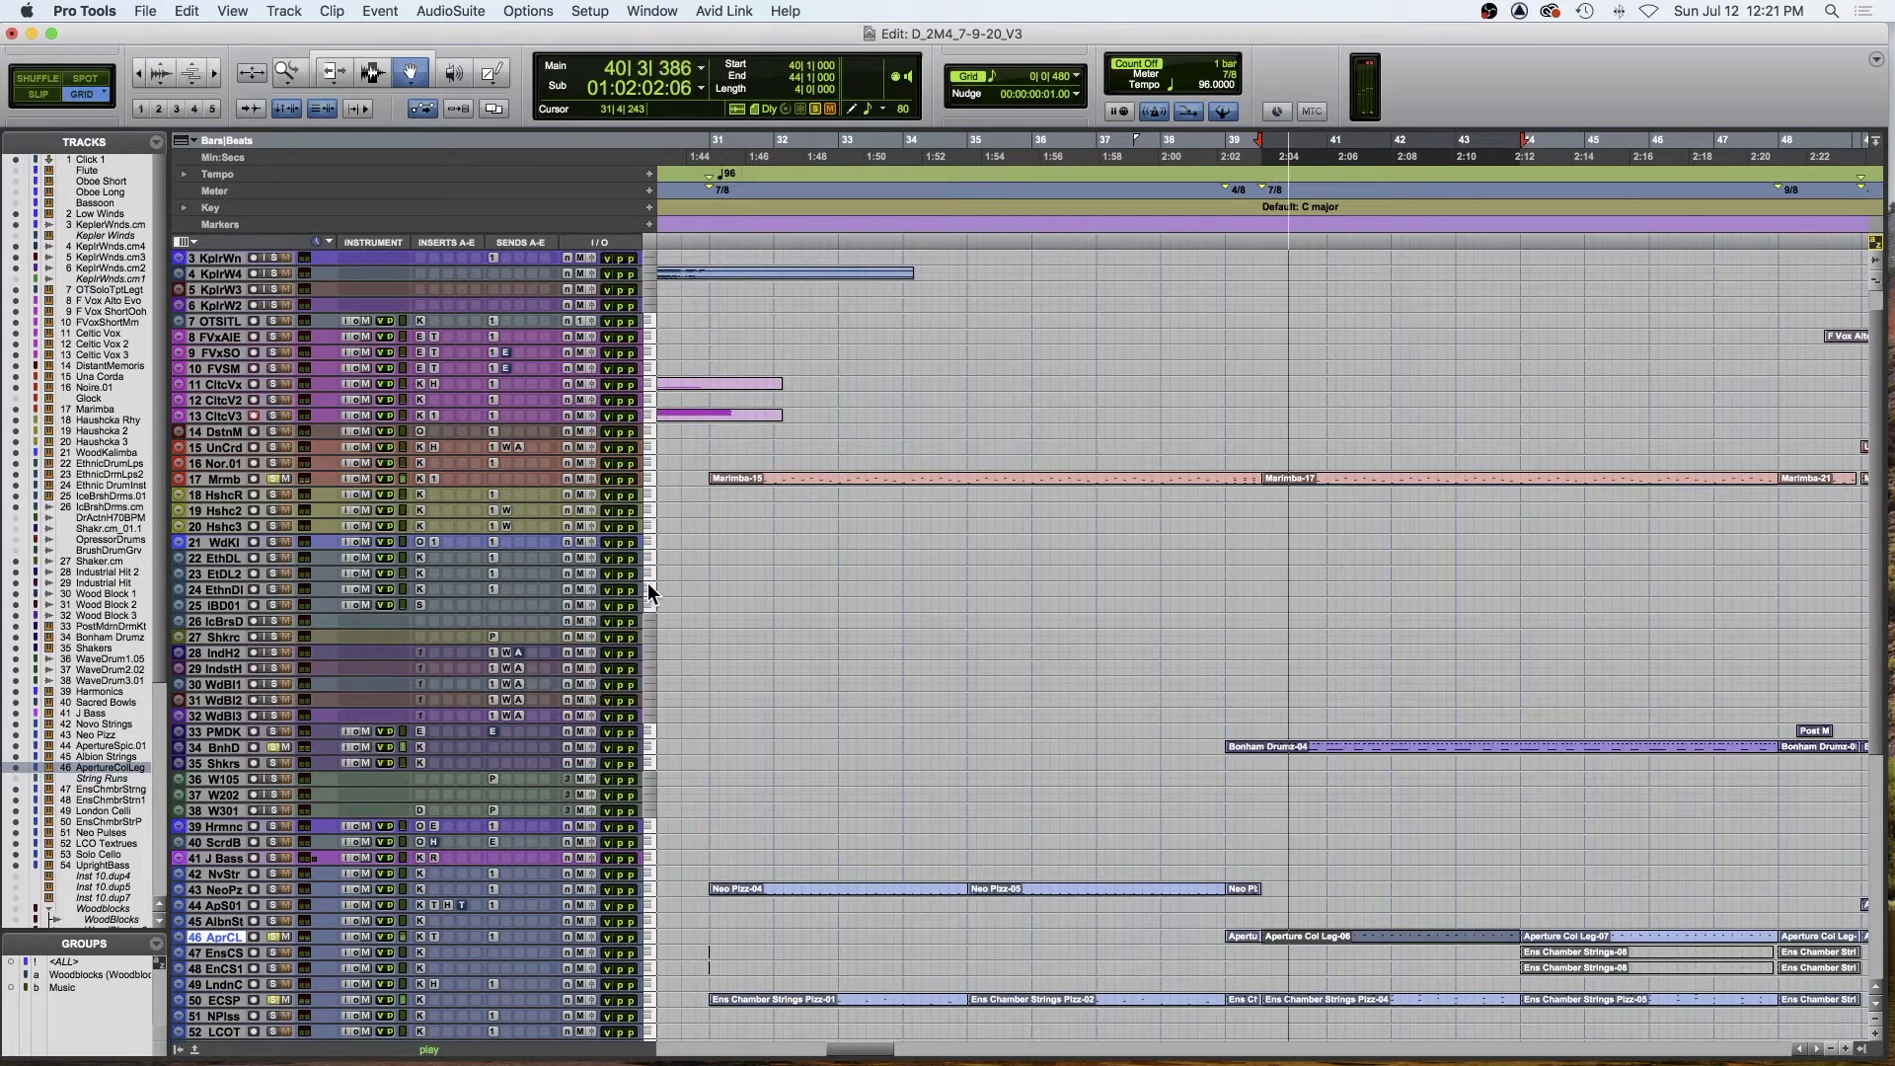
{"action": "scroll", "coordinate": [928, 614], "scroll_direction": "up", "scroll_amount": 1}
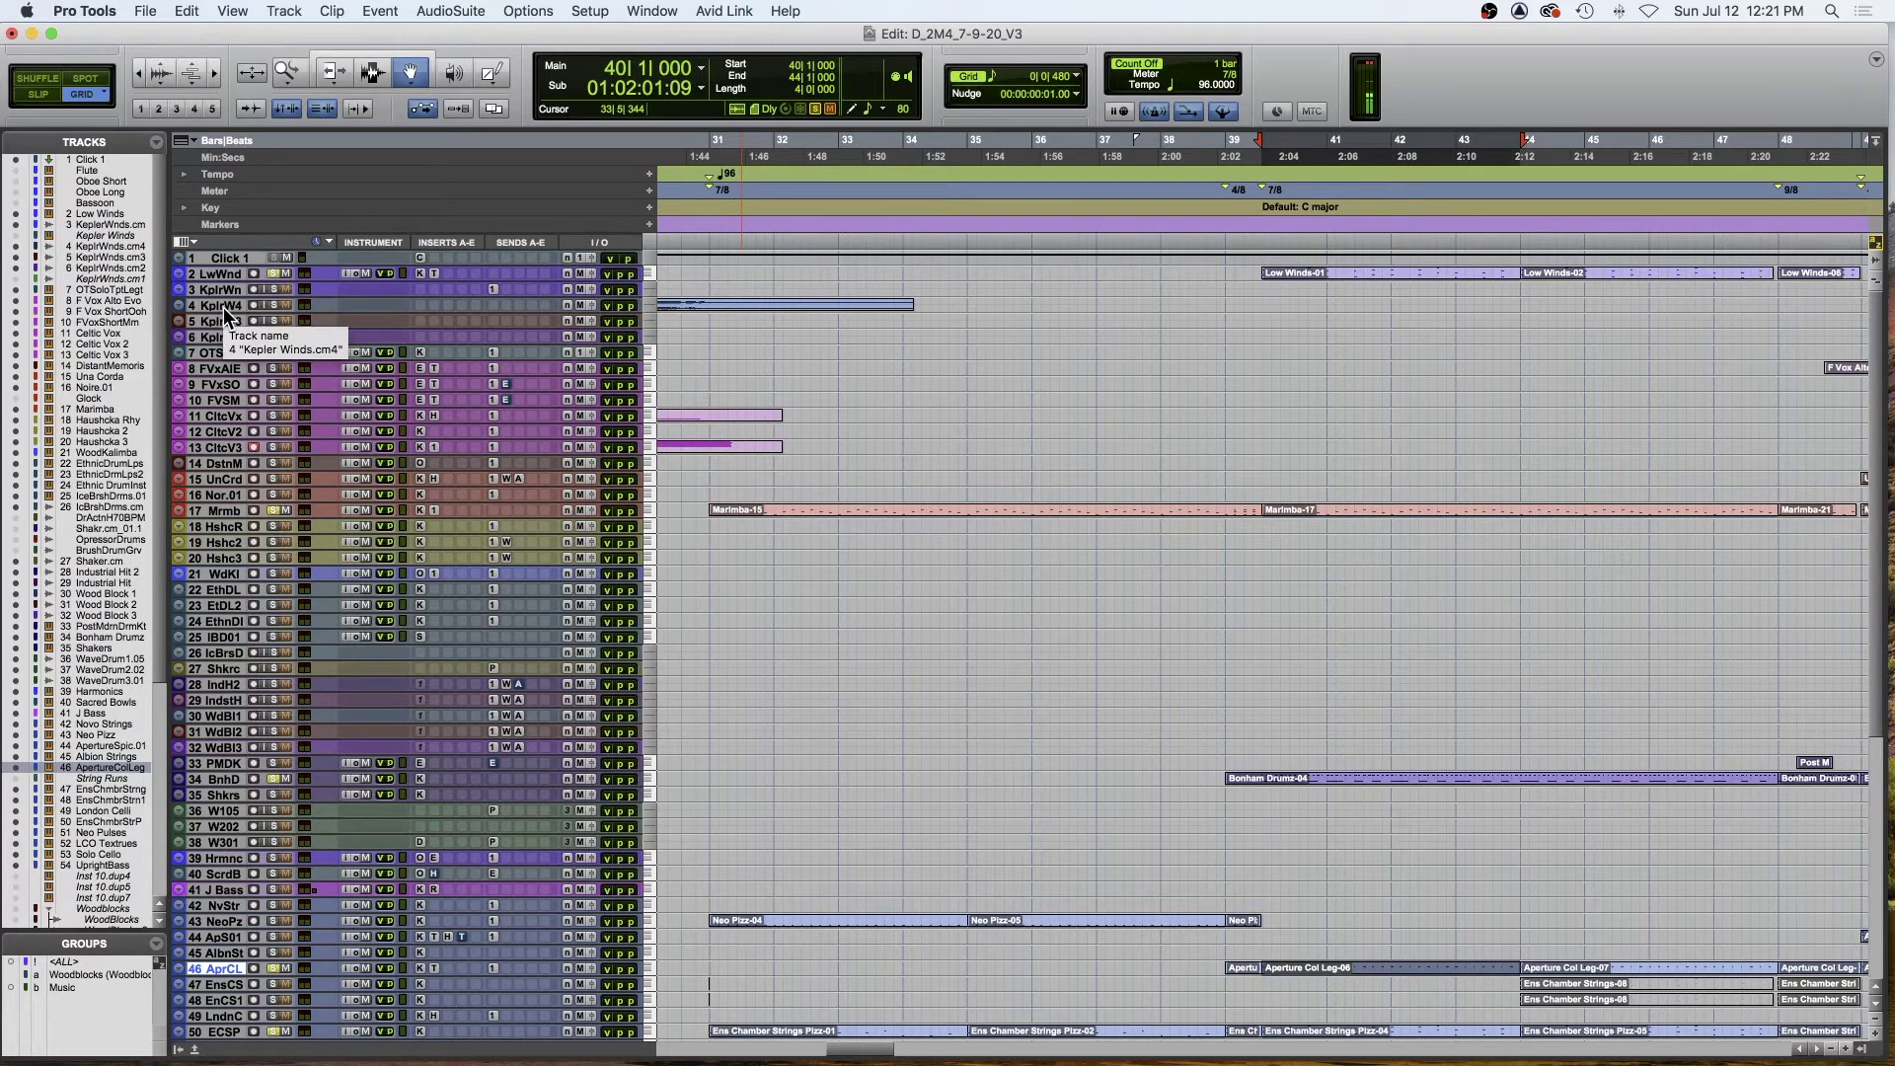
{"action": "key", "text": "space"}
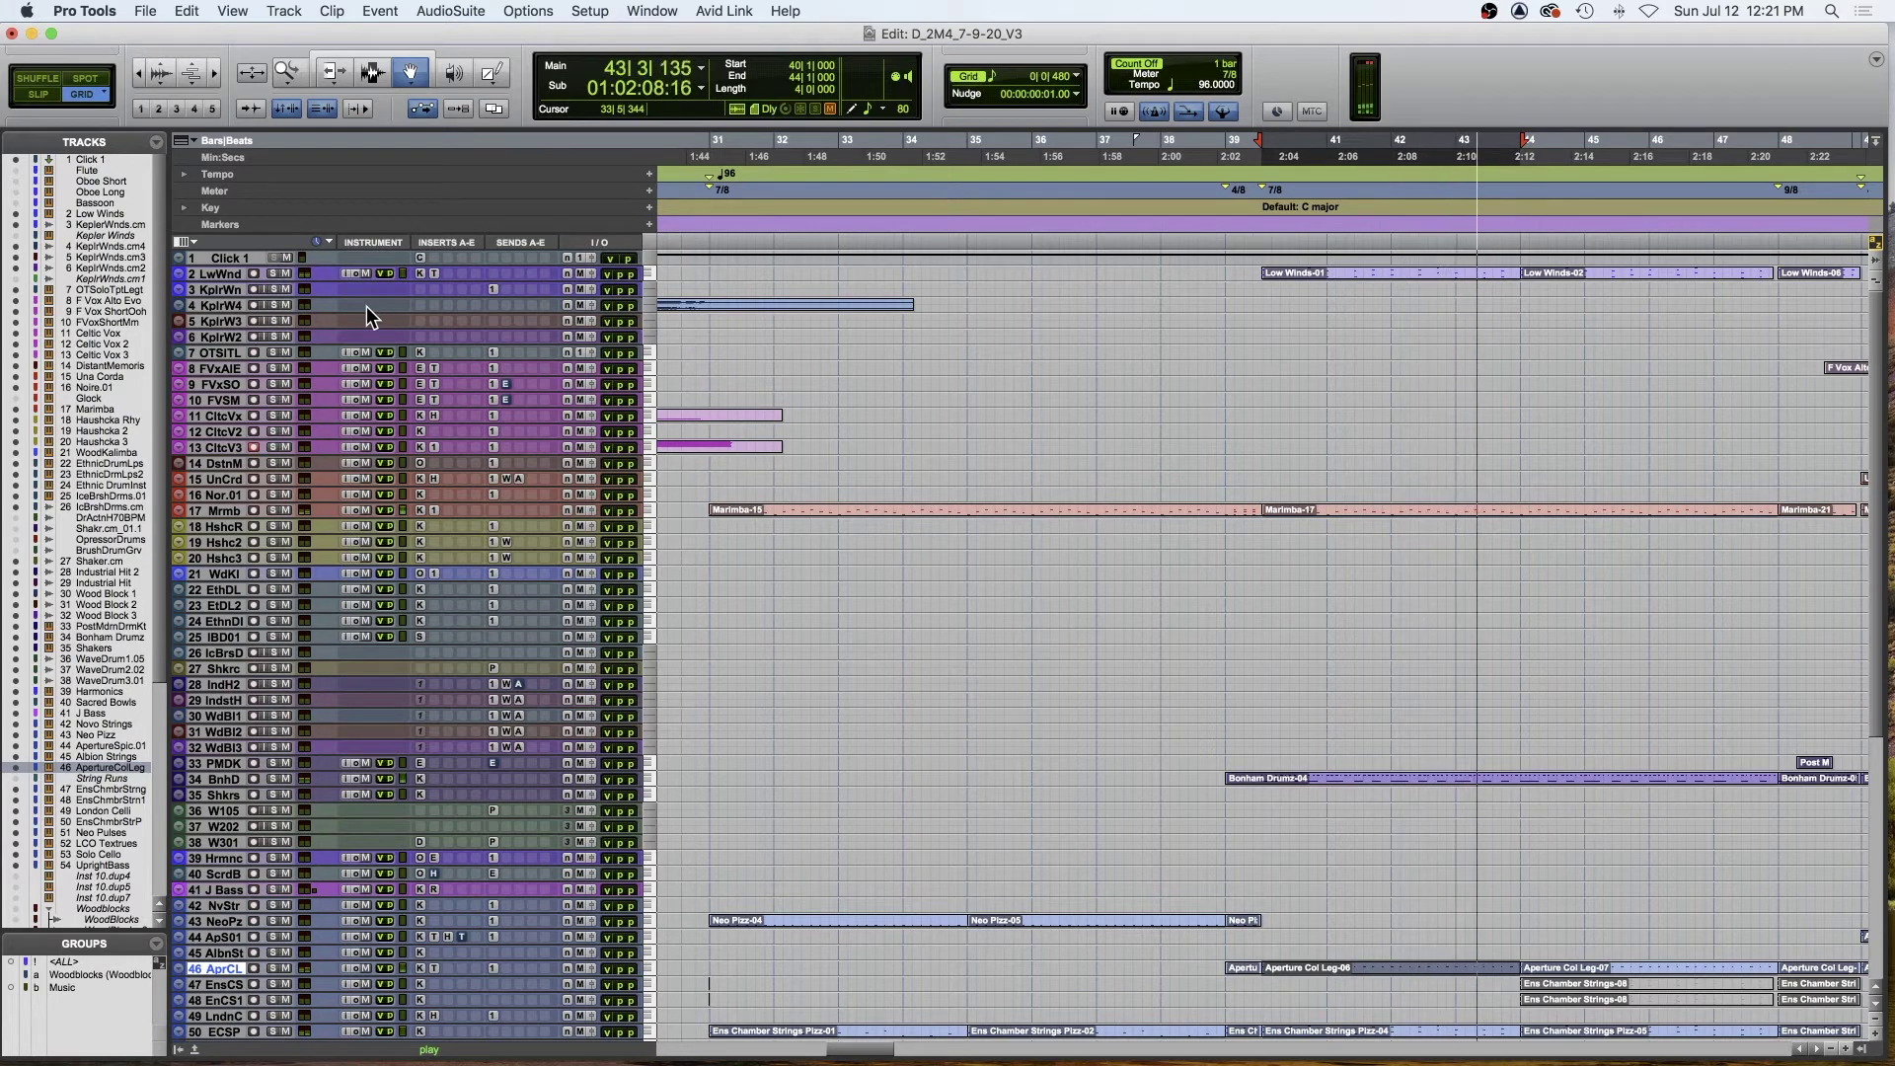
{"action": "key", "text": "space"}
{"action": "key", "text": "space"}
- Play the full mix from 39|1|000 through the 7/8 section into the 4/4 bars beyond bar 49
{"action": "left_click", "coordinate": [1227, 225]}
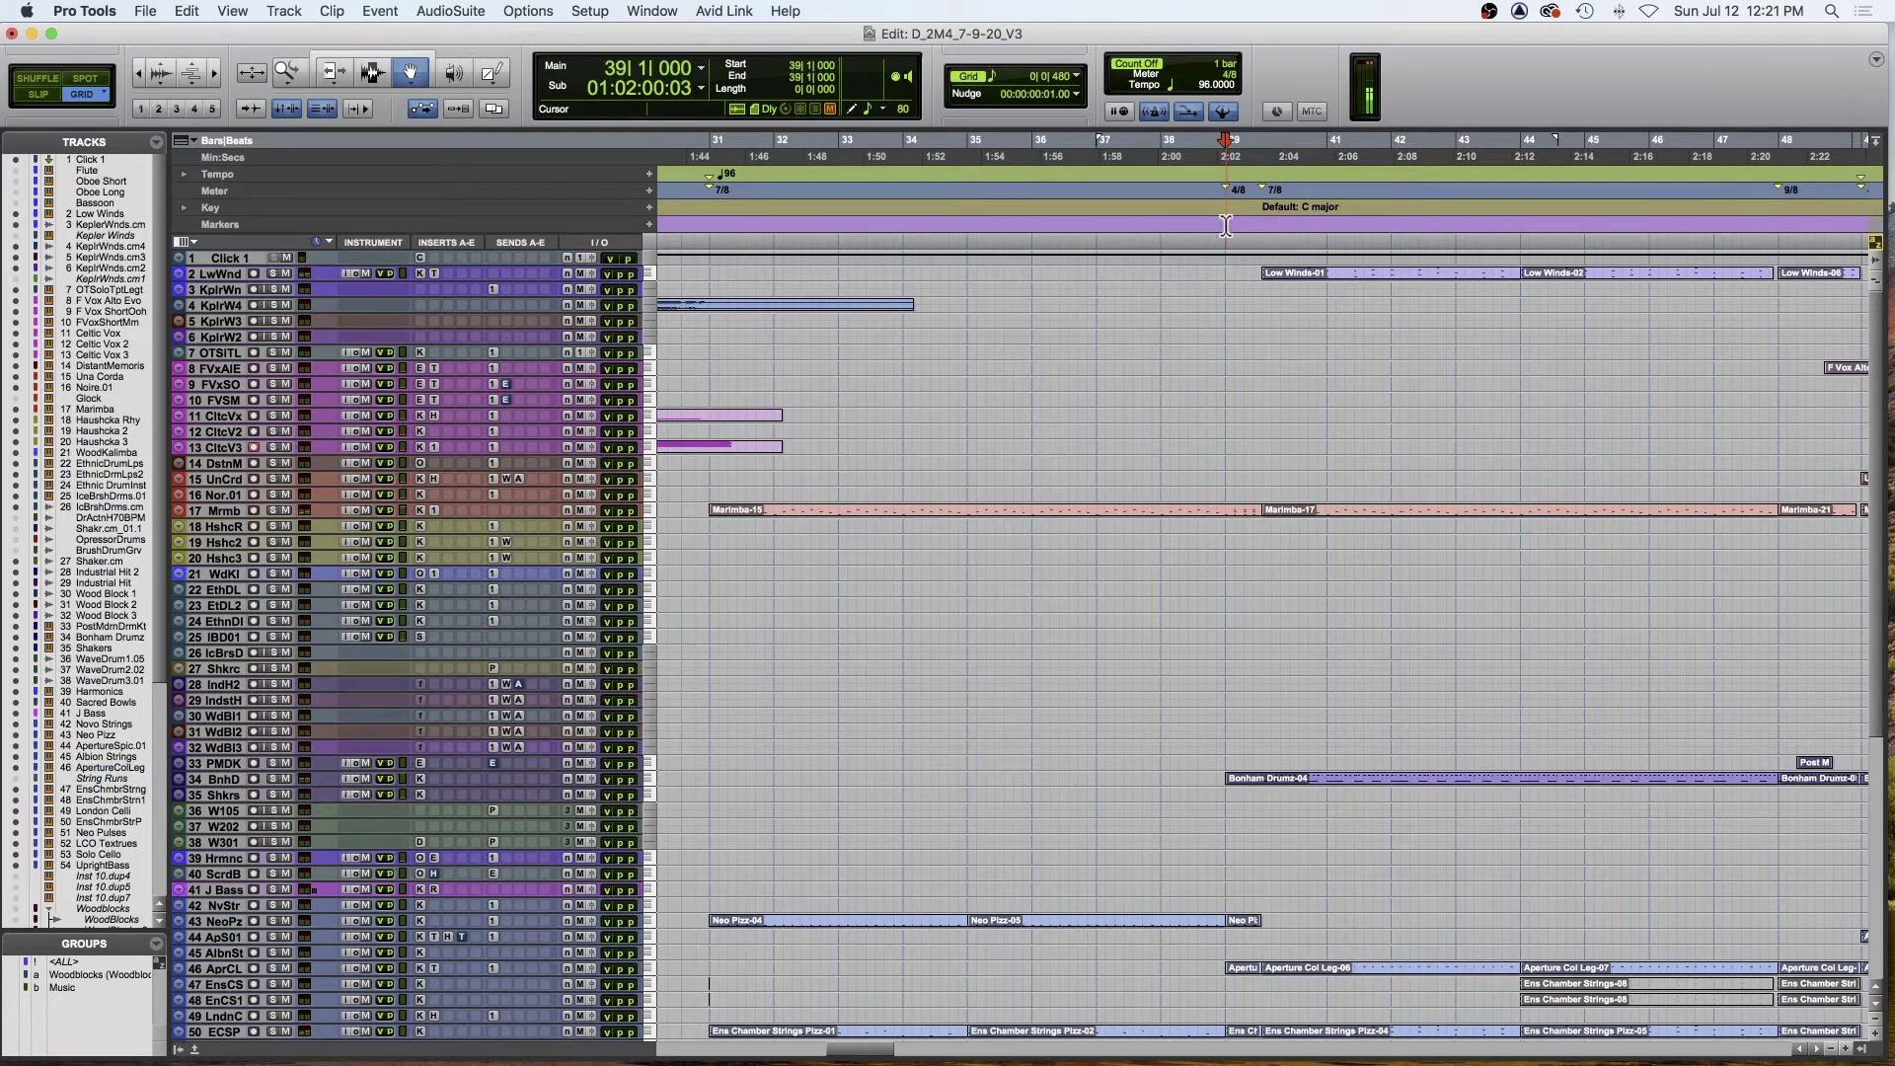
{"action": "key", "text": "space"}
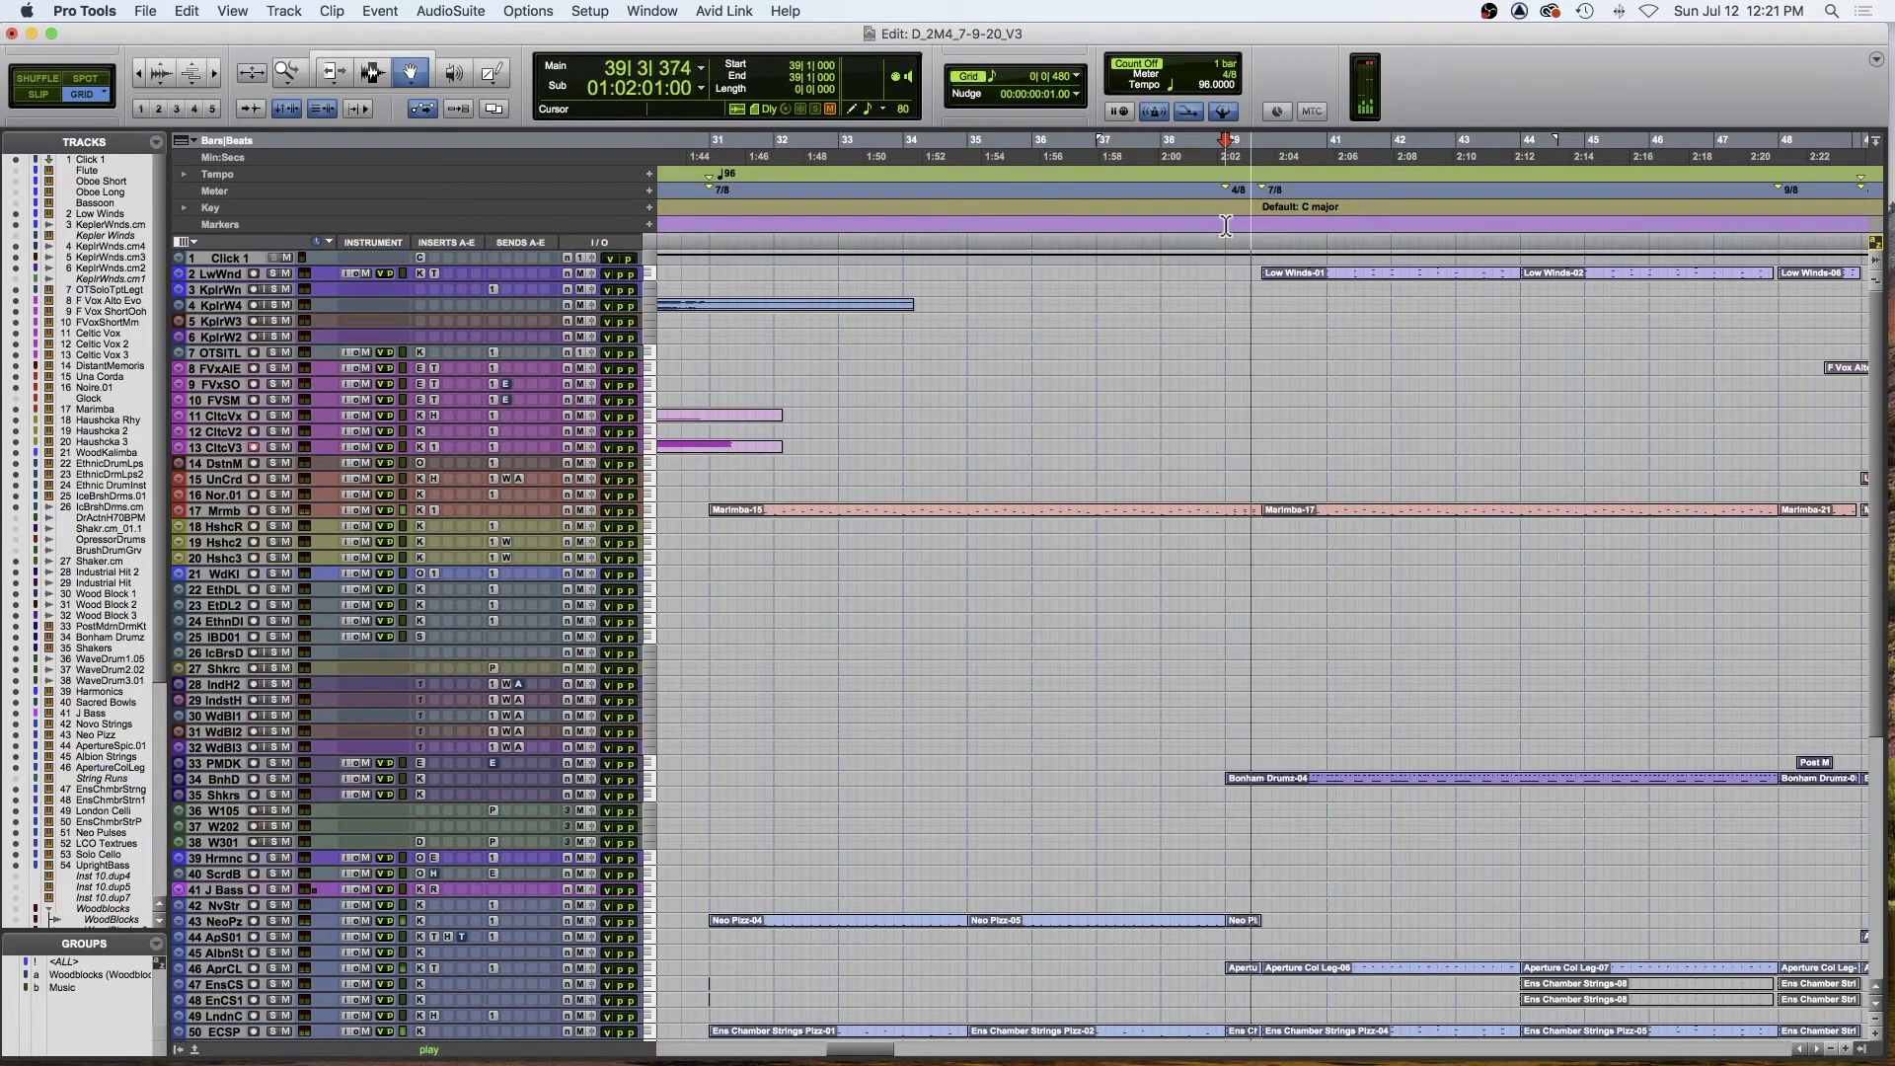
{"action": "key", "text": "space"}
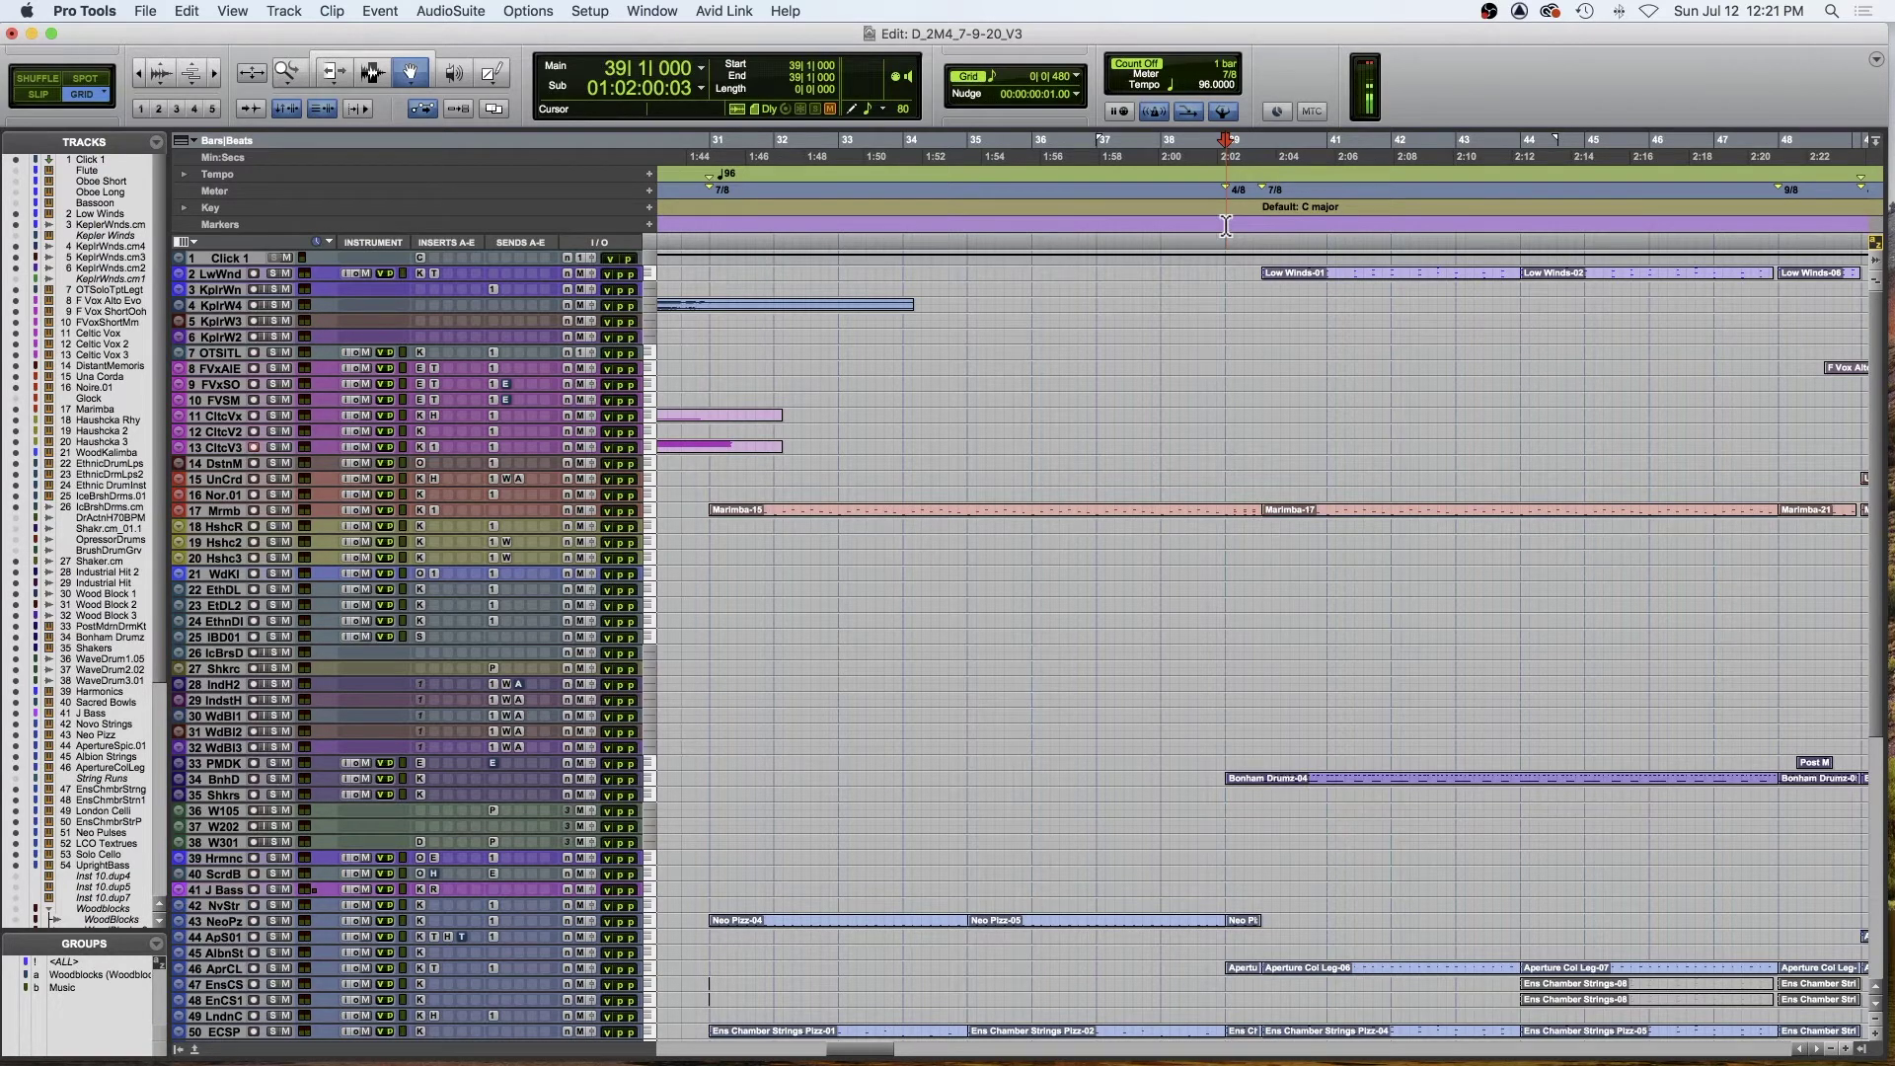
{"action": "key", "text": "space"}
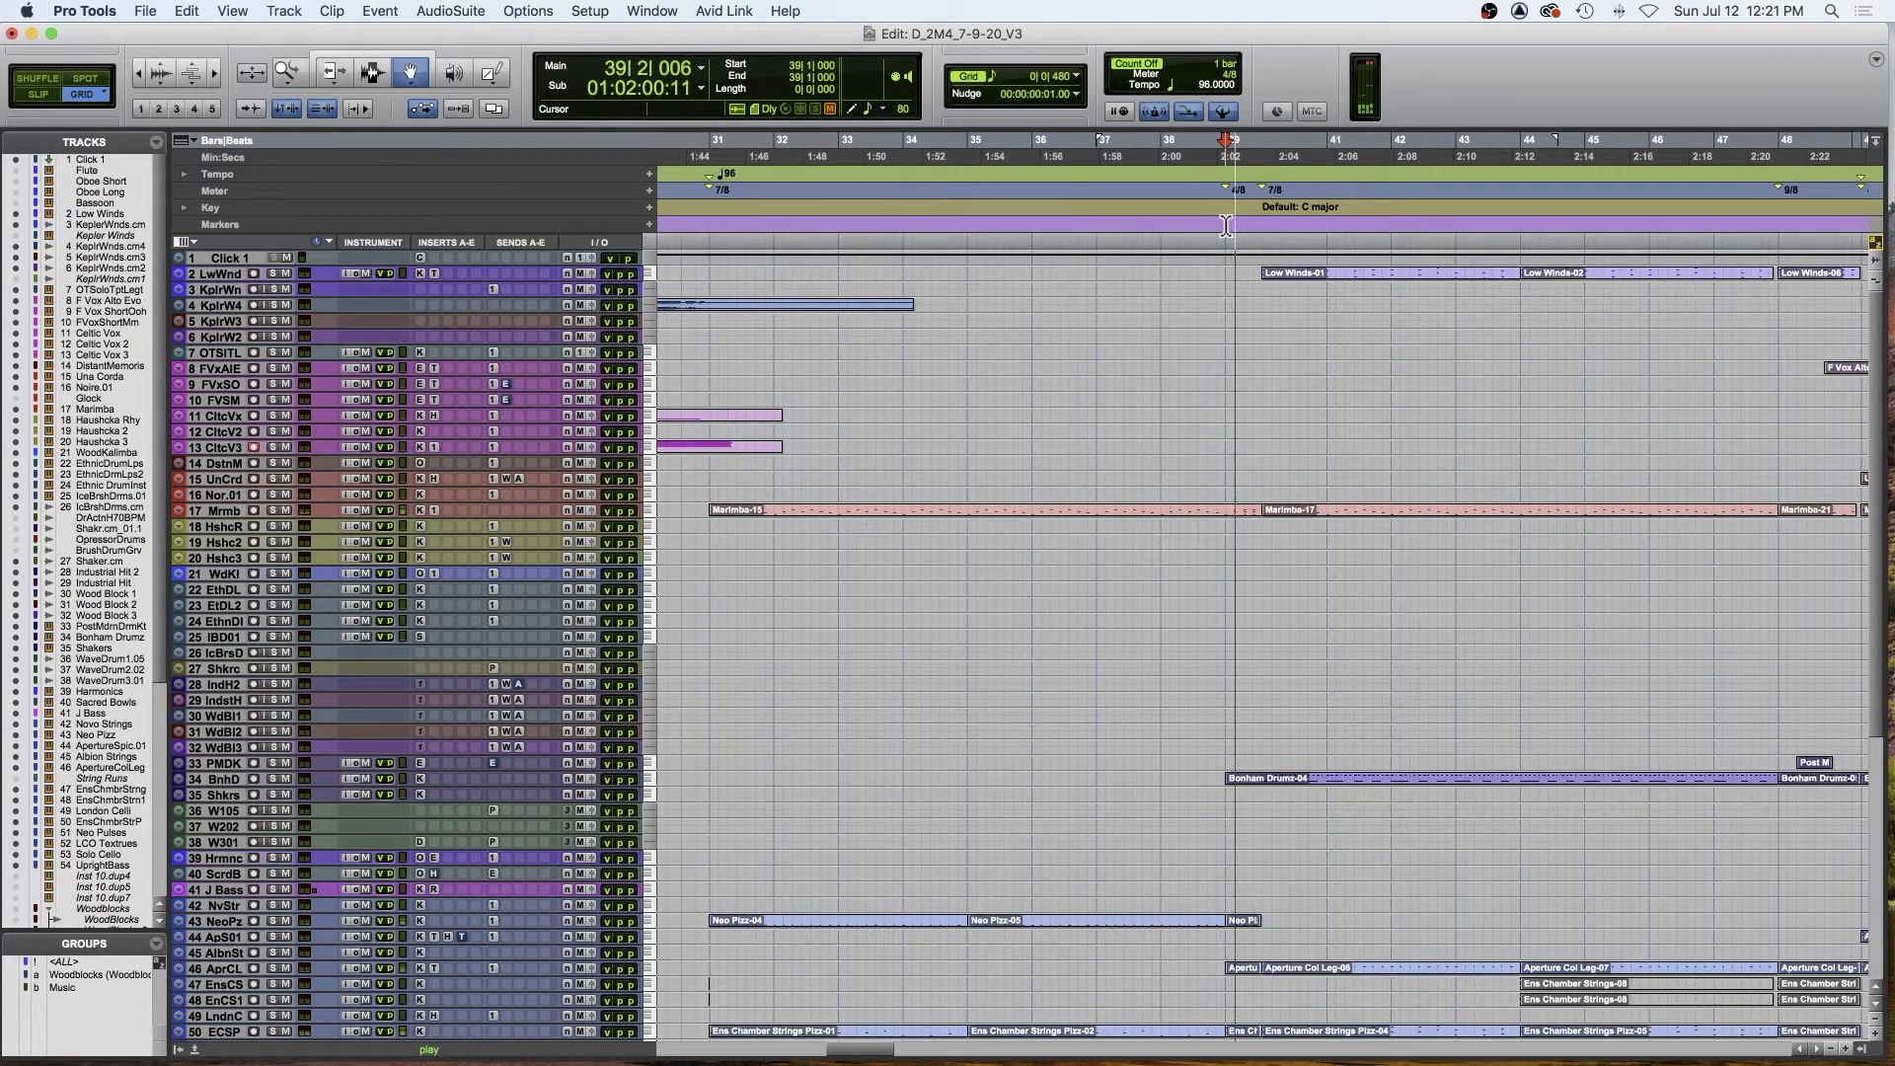
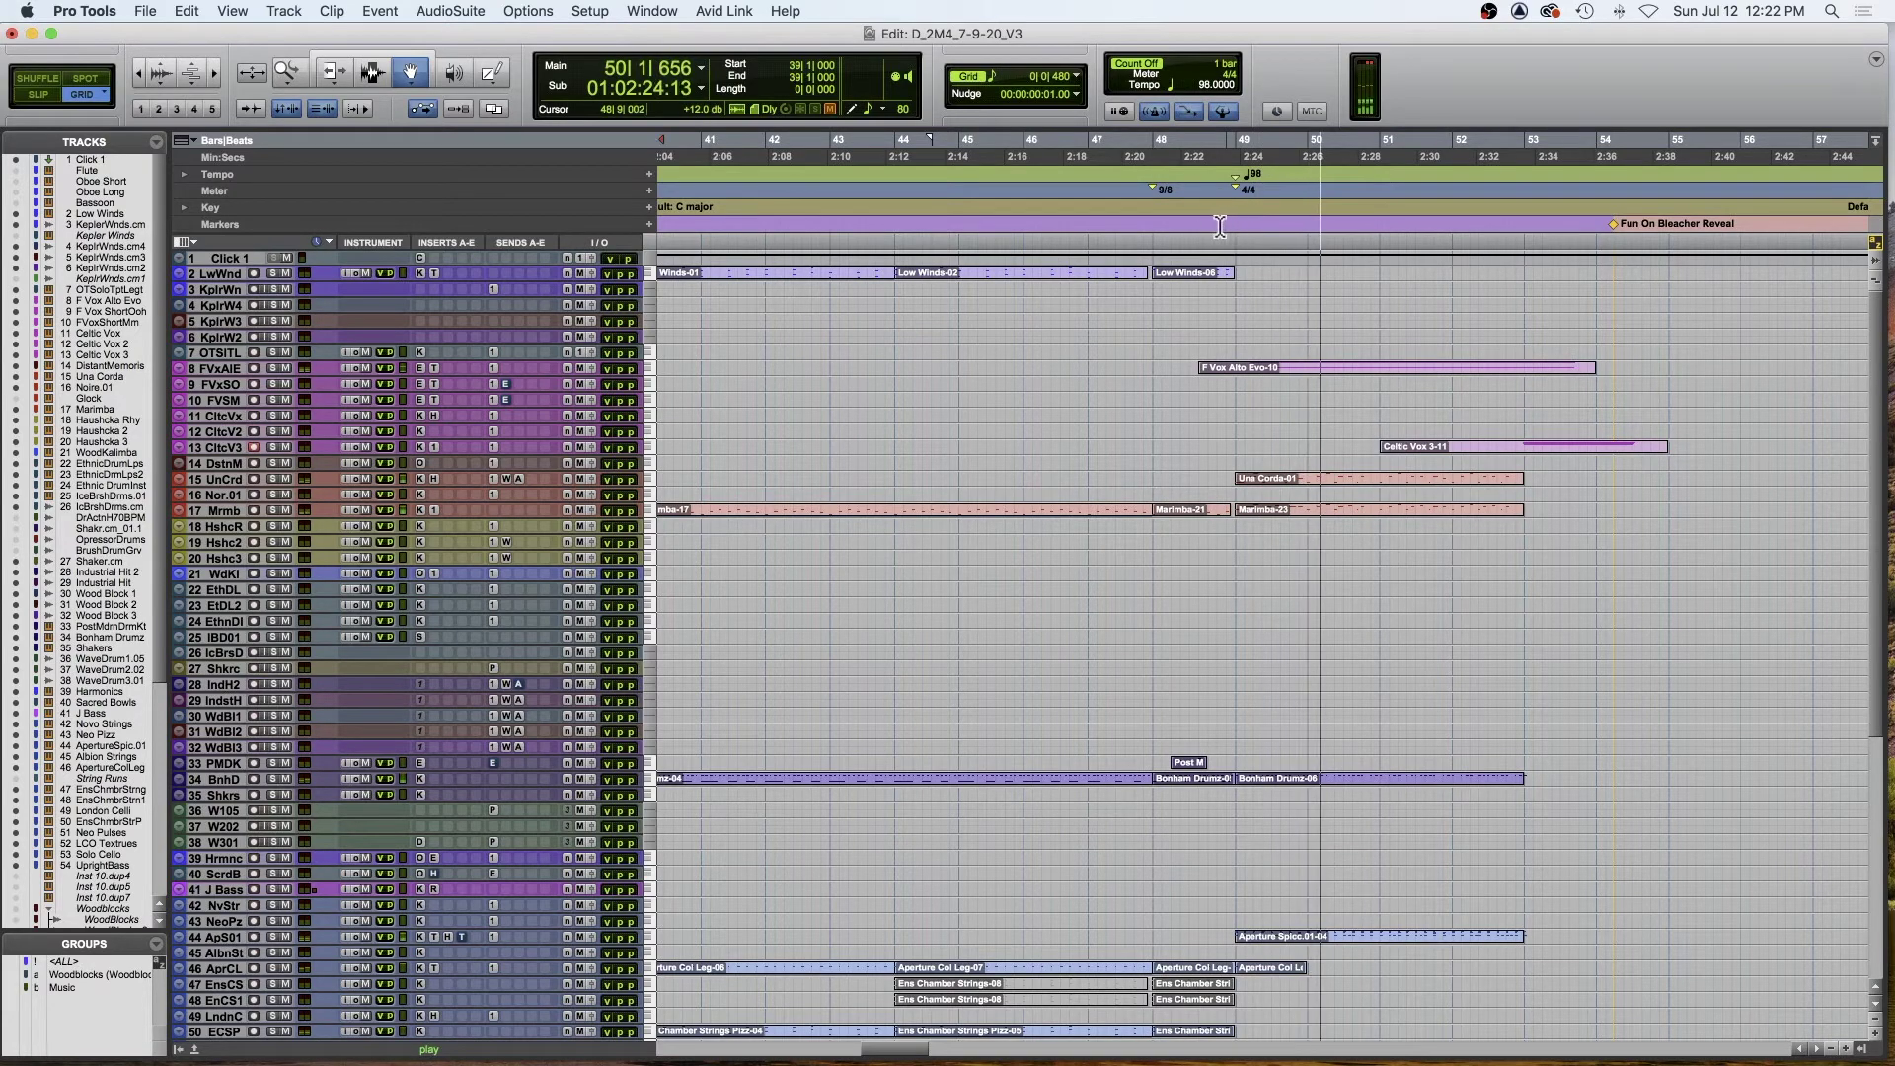
- Highlight transition bar 48, play from 48|1|000, and audition the 4/4 section from 49|1|000
{"action": "left_click_drag", "start_coordinate": [1161, 231], "coordinate": [1241, 235]}
{"action": "left_click", "coordinate": [1150, 227]}
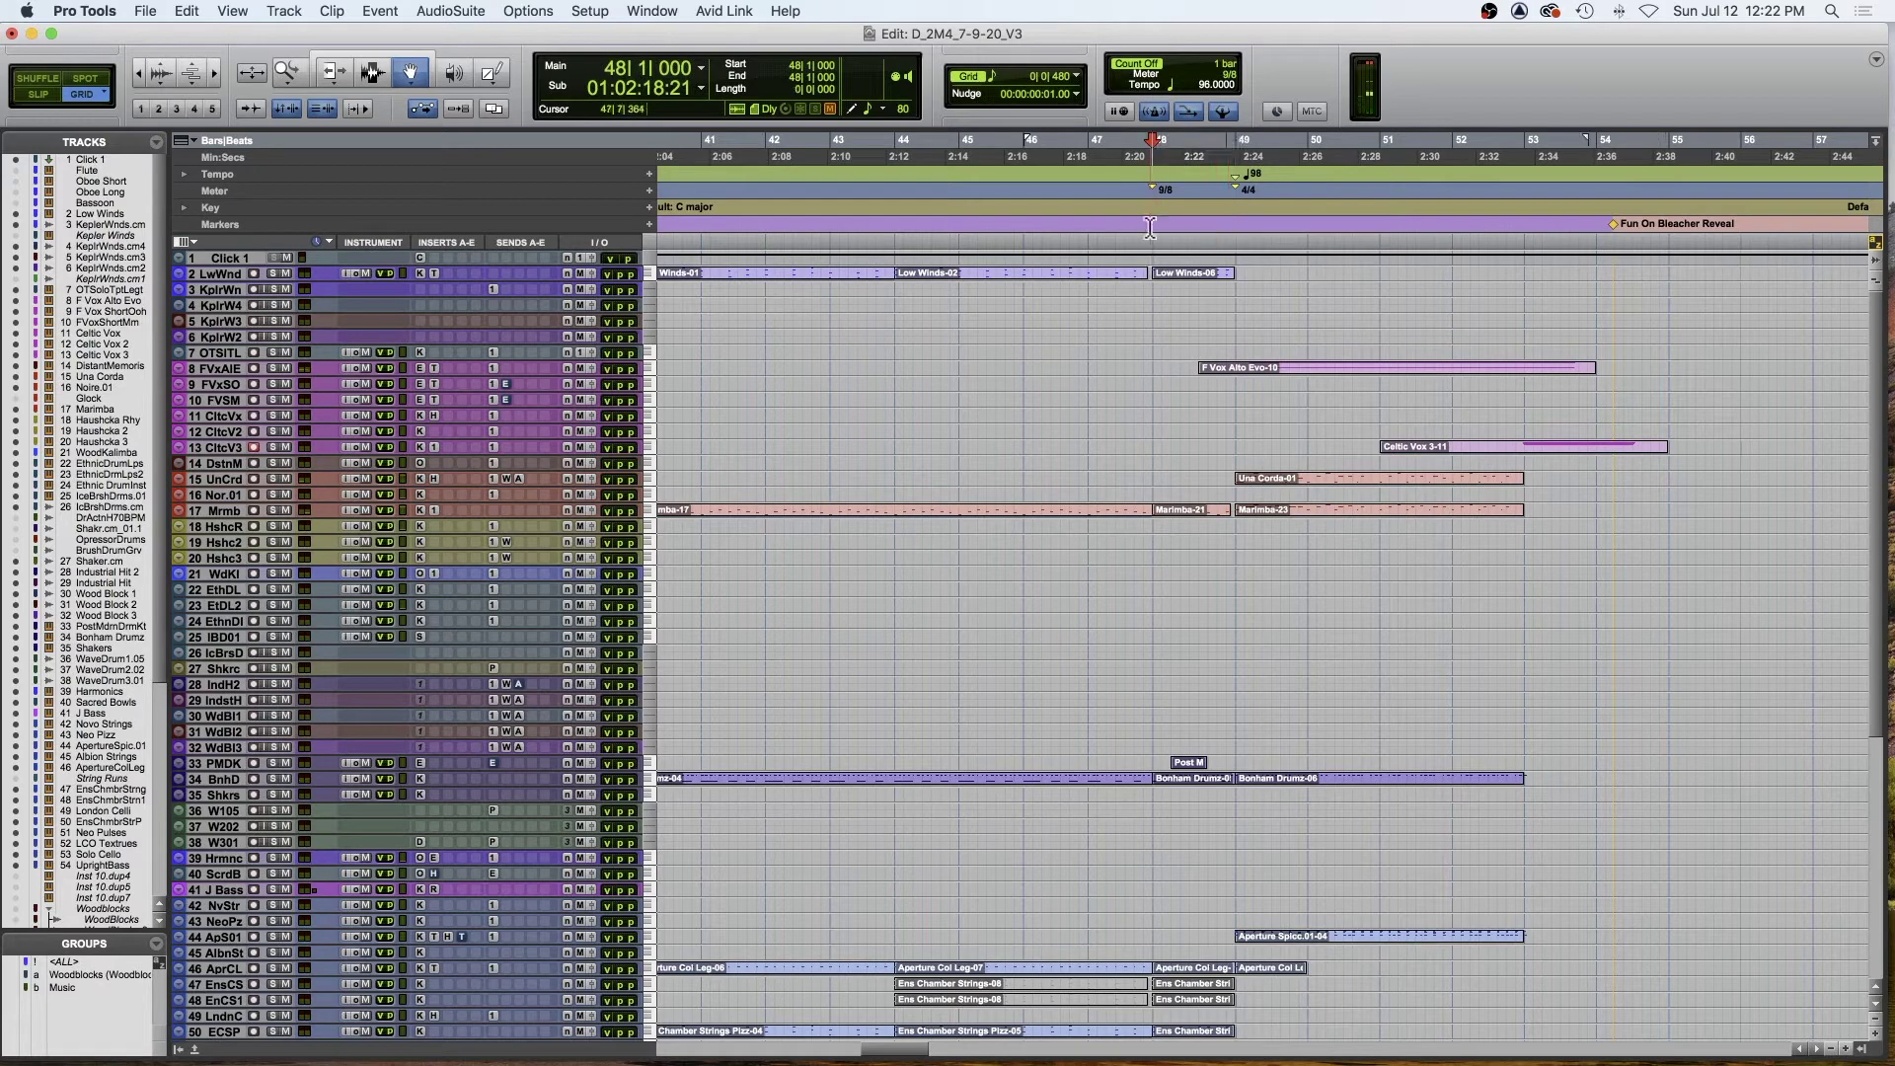
{"action": "key", "text": "space"}
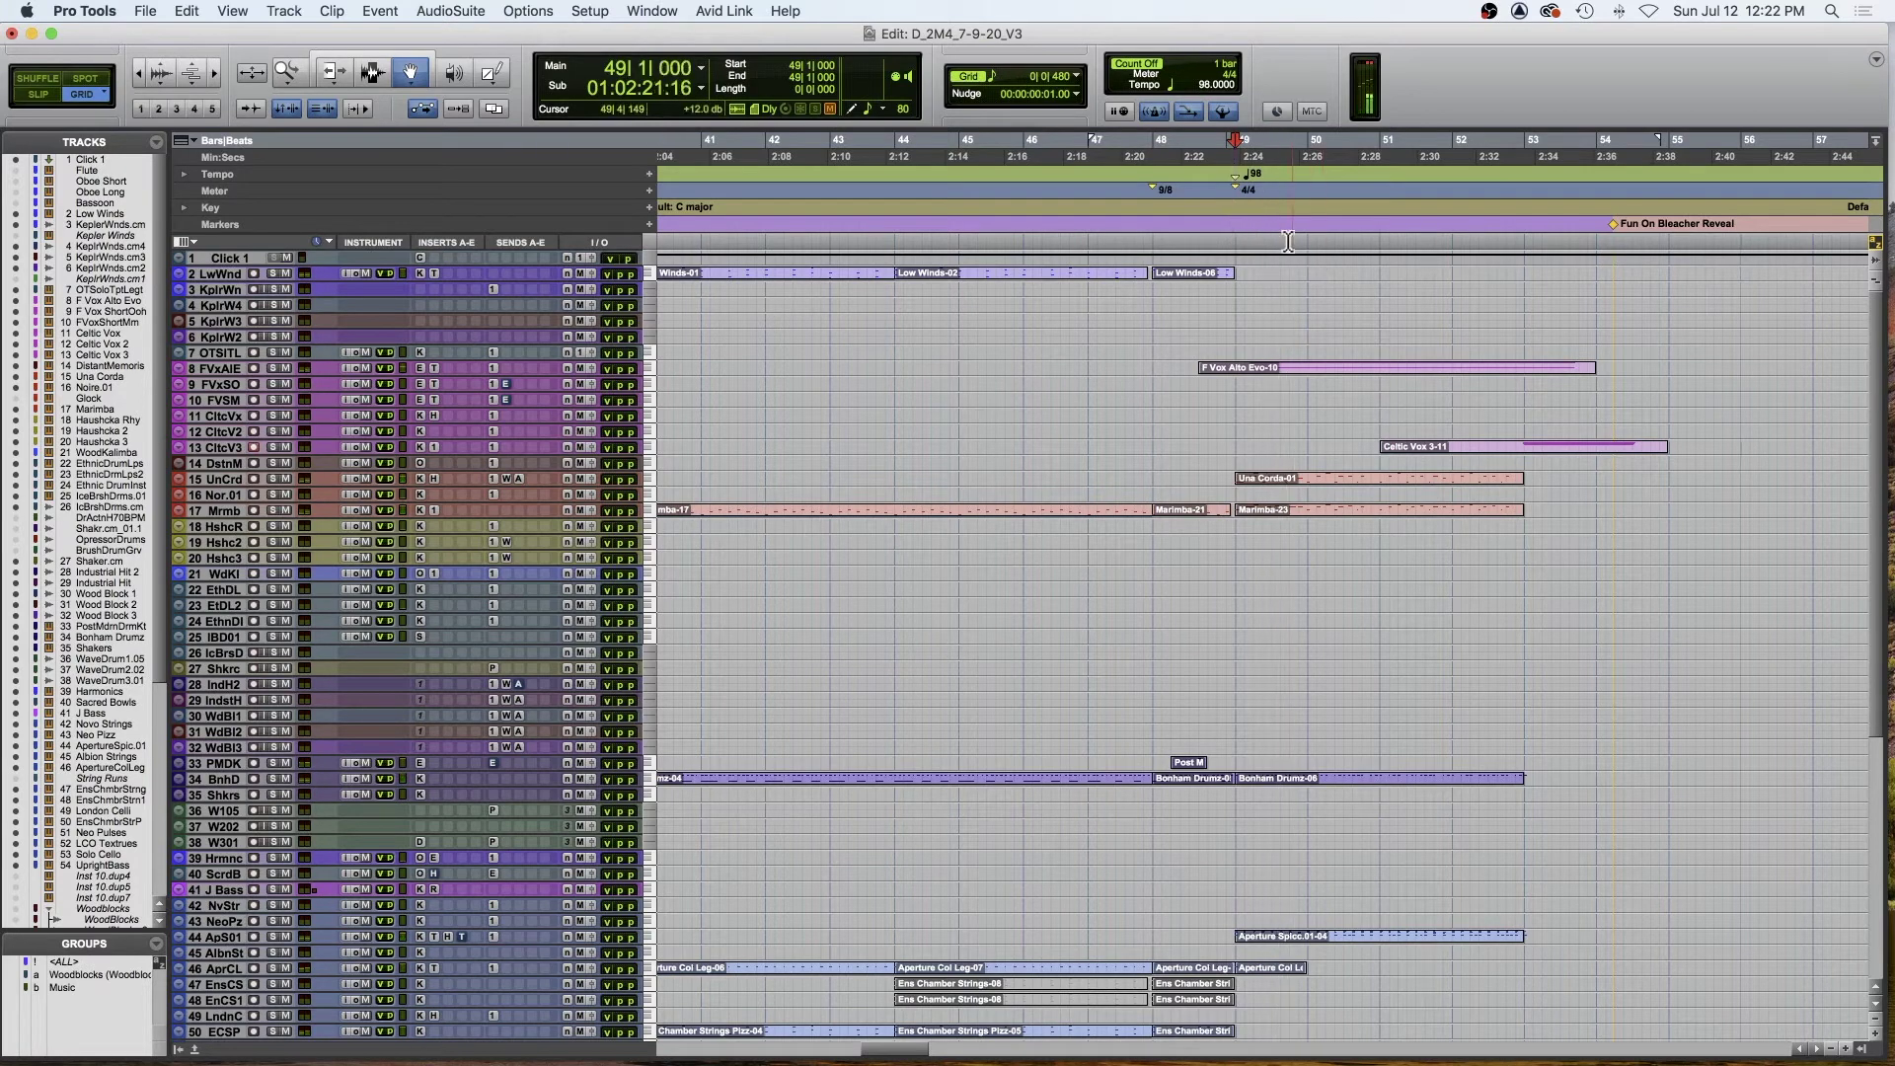
{"action": "key", "text": "space"}
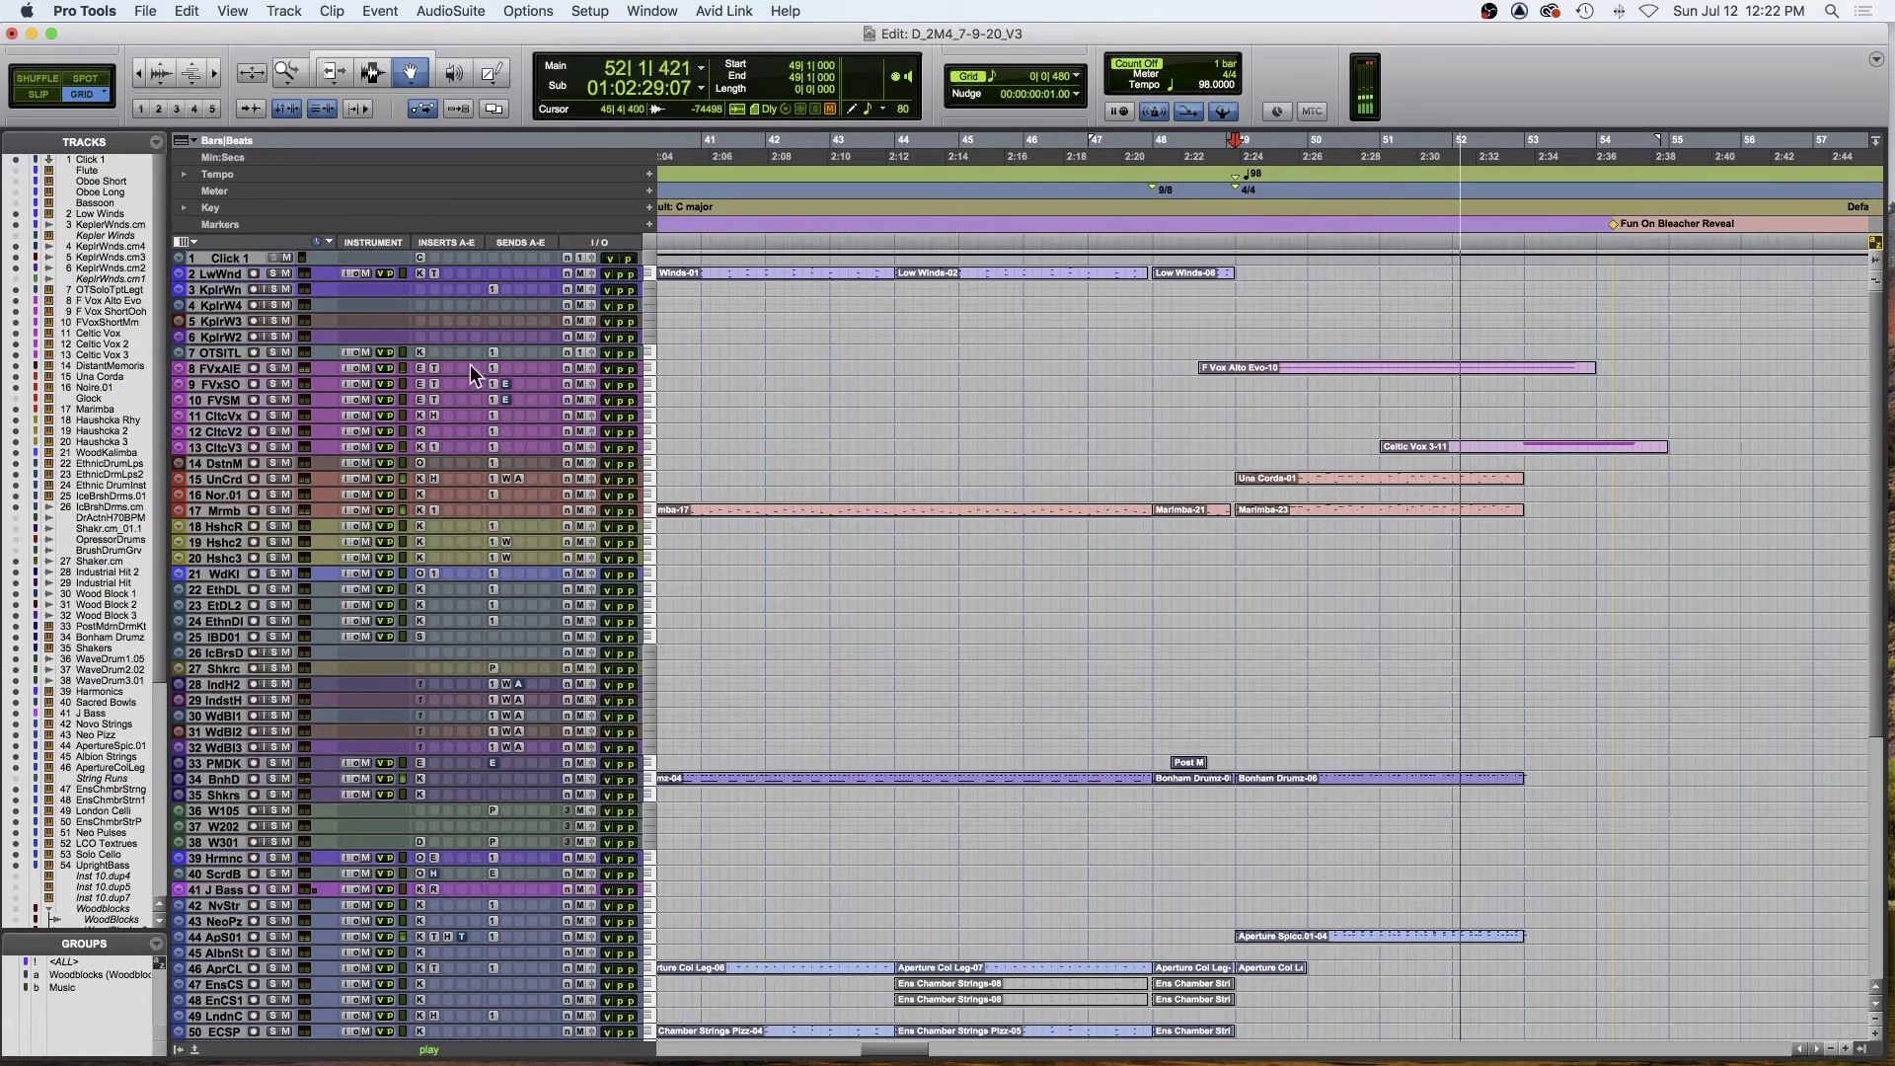
{"action": "key", "text": "space"}
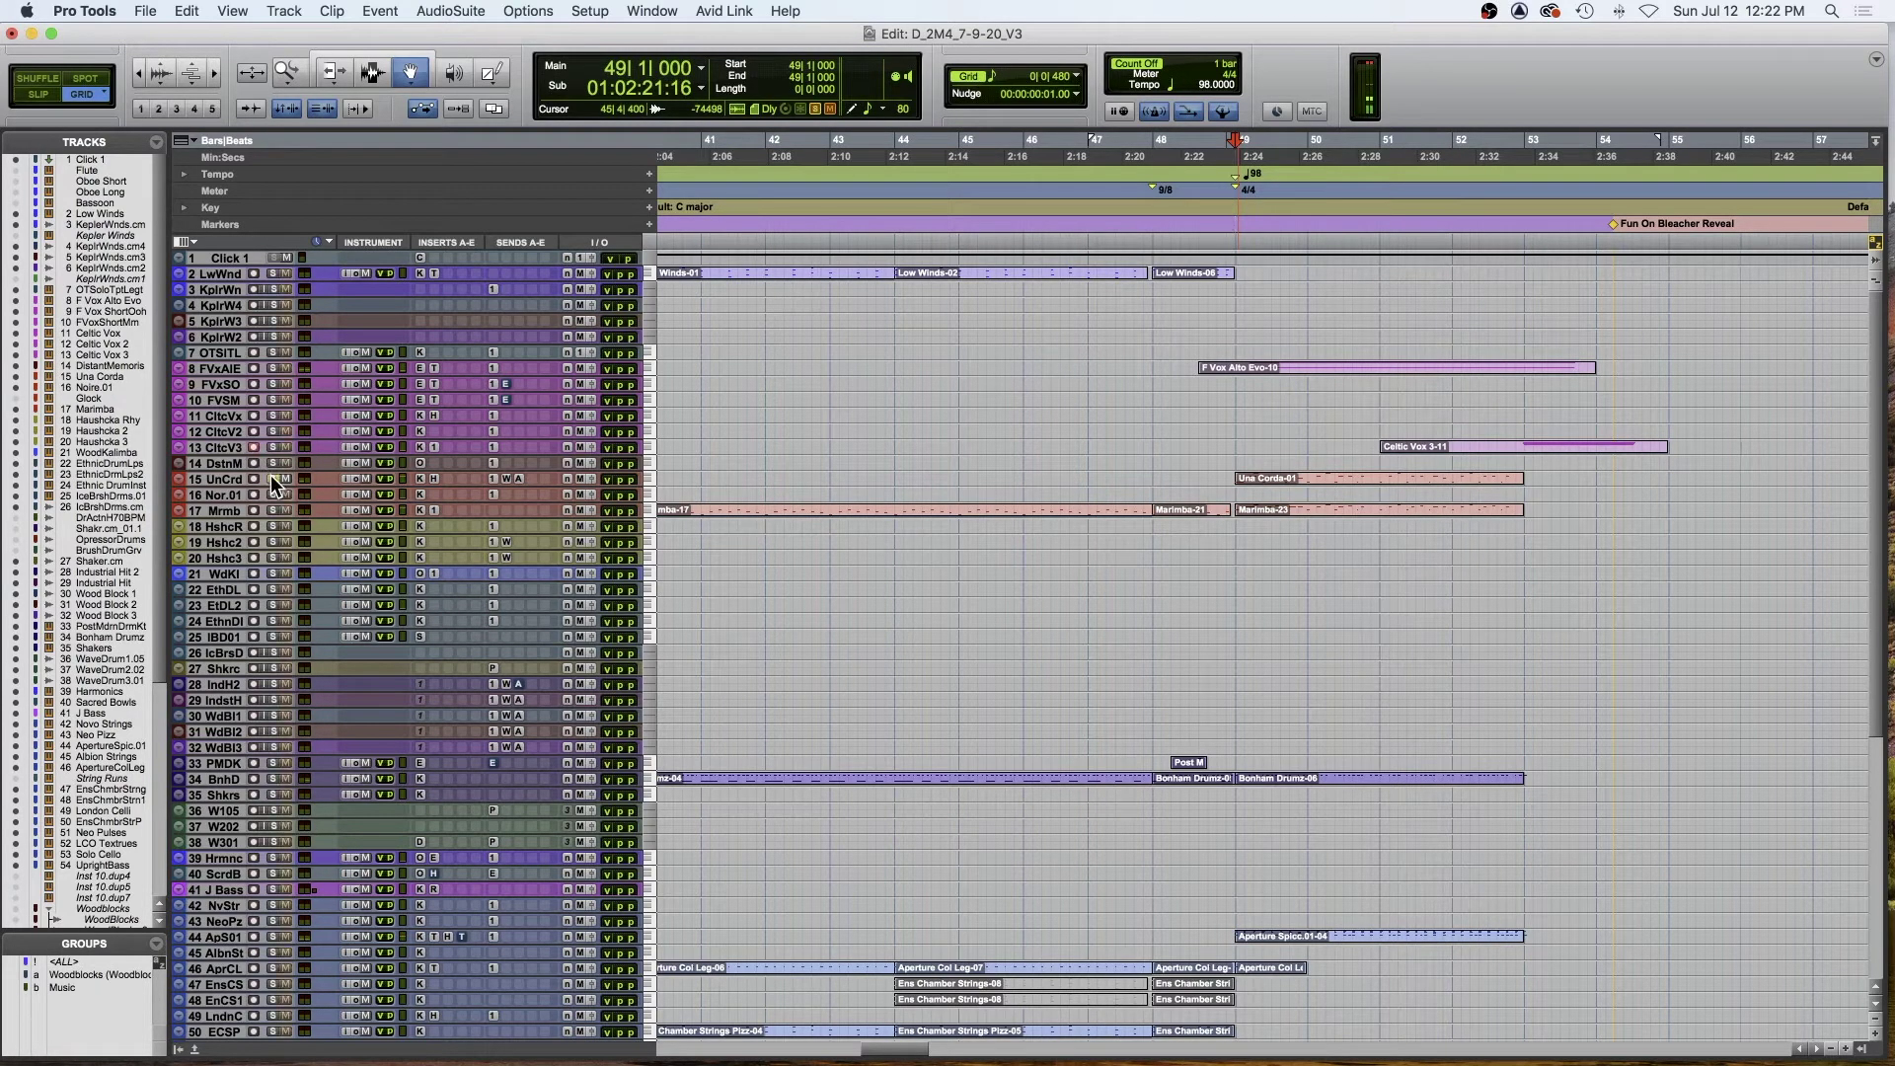
- Audition the soloed Una Corda track from 49|1|000, add Marimba to the solo, and clear both solos
{"action": "key", "text": "space"}
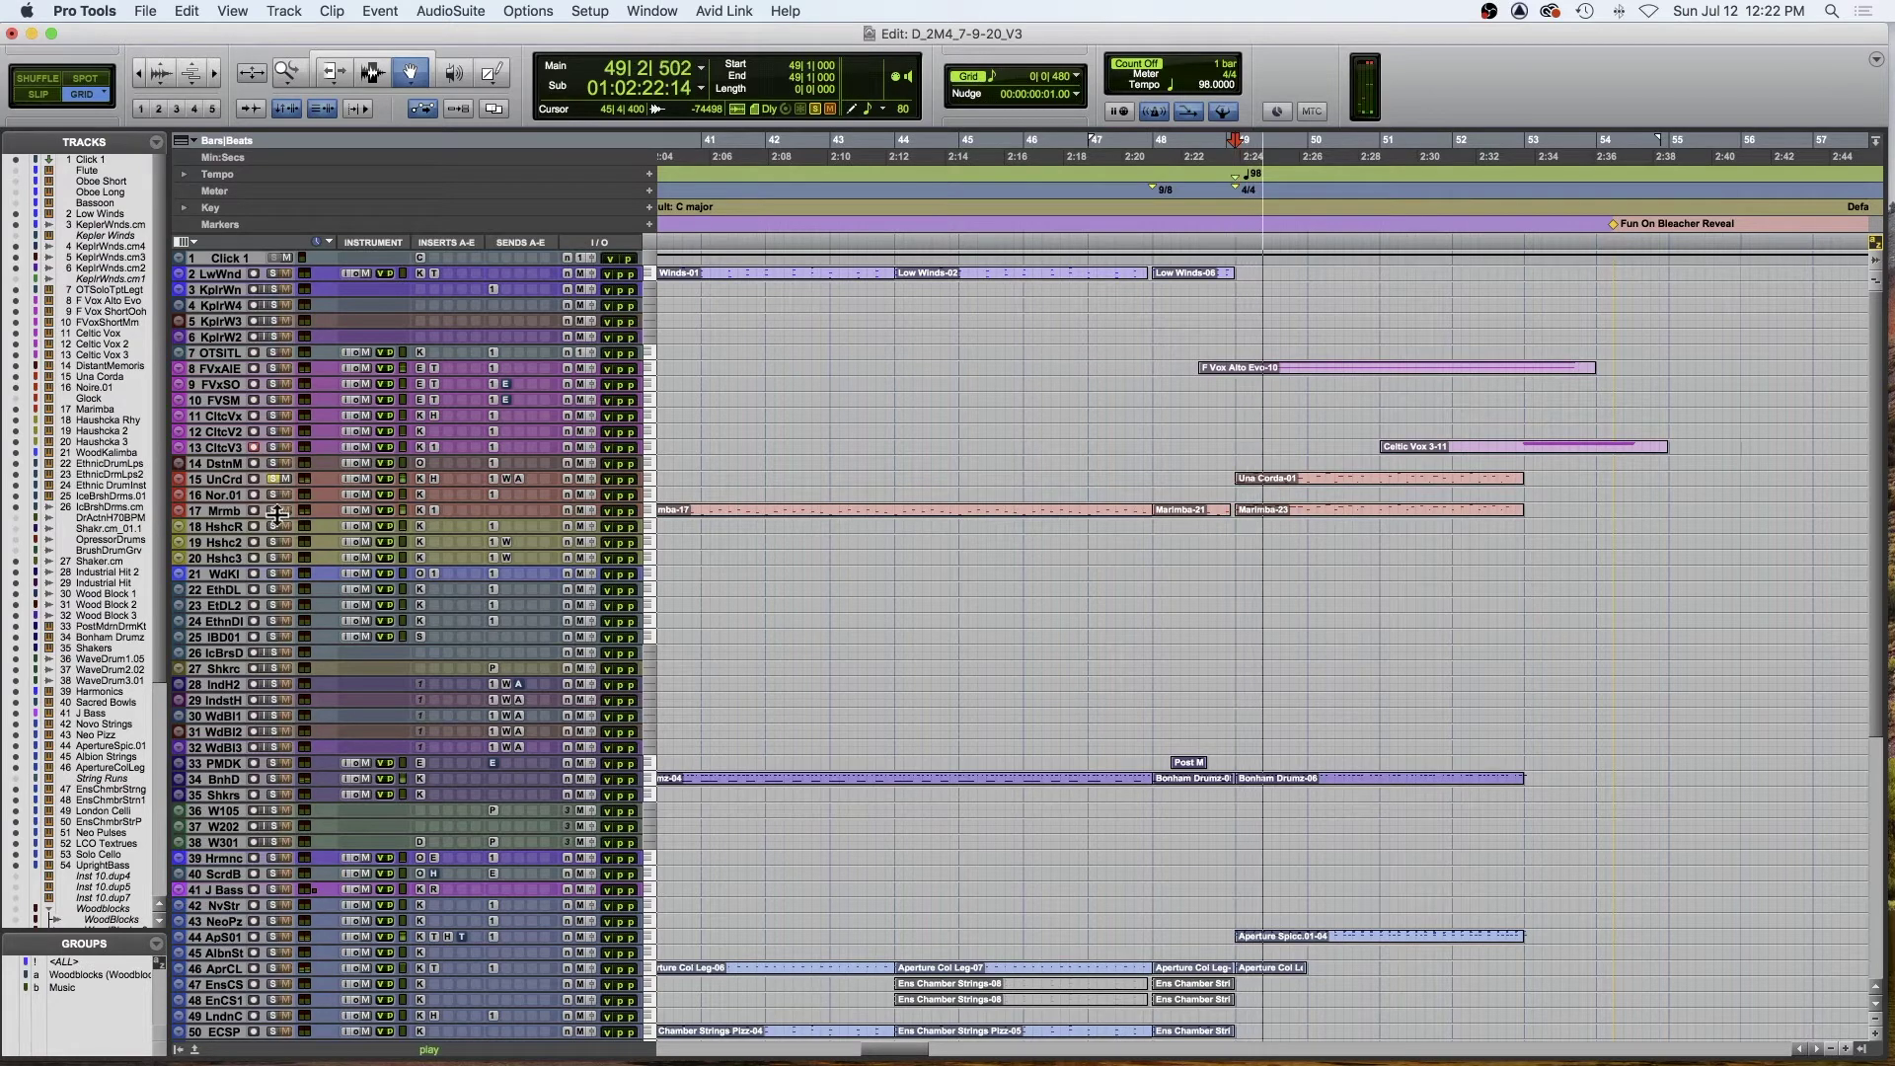
{"action": "left_click", "coordinate": [274, 511]}
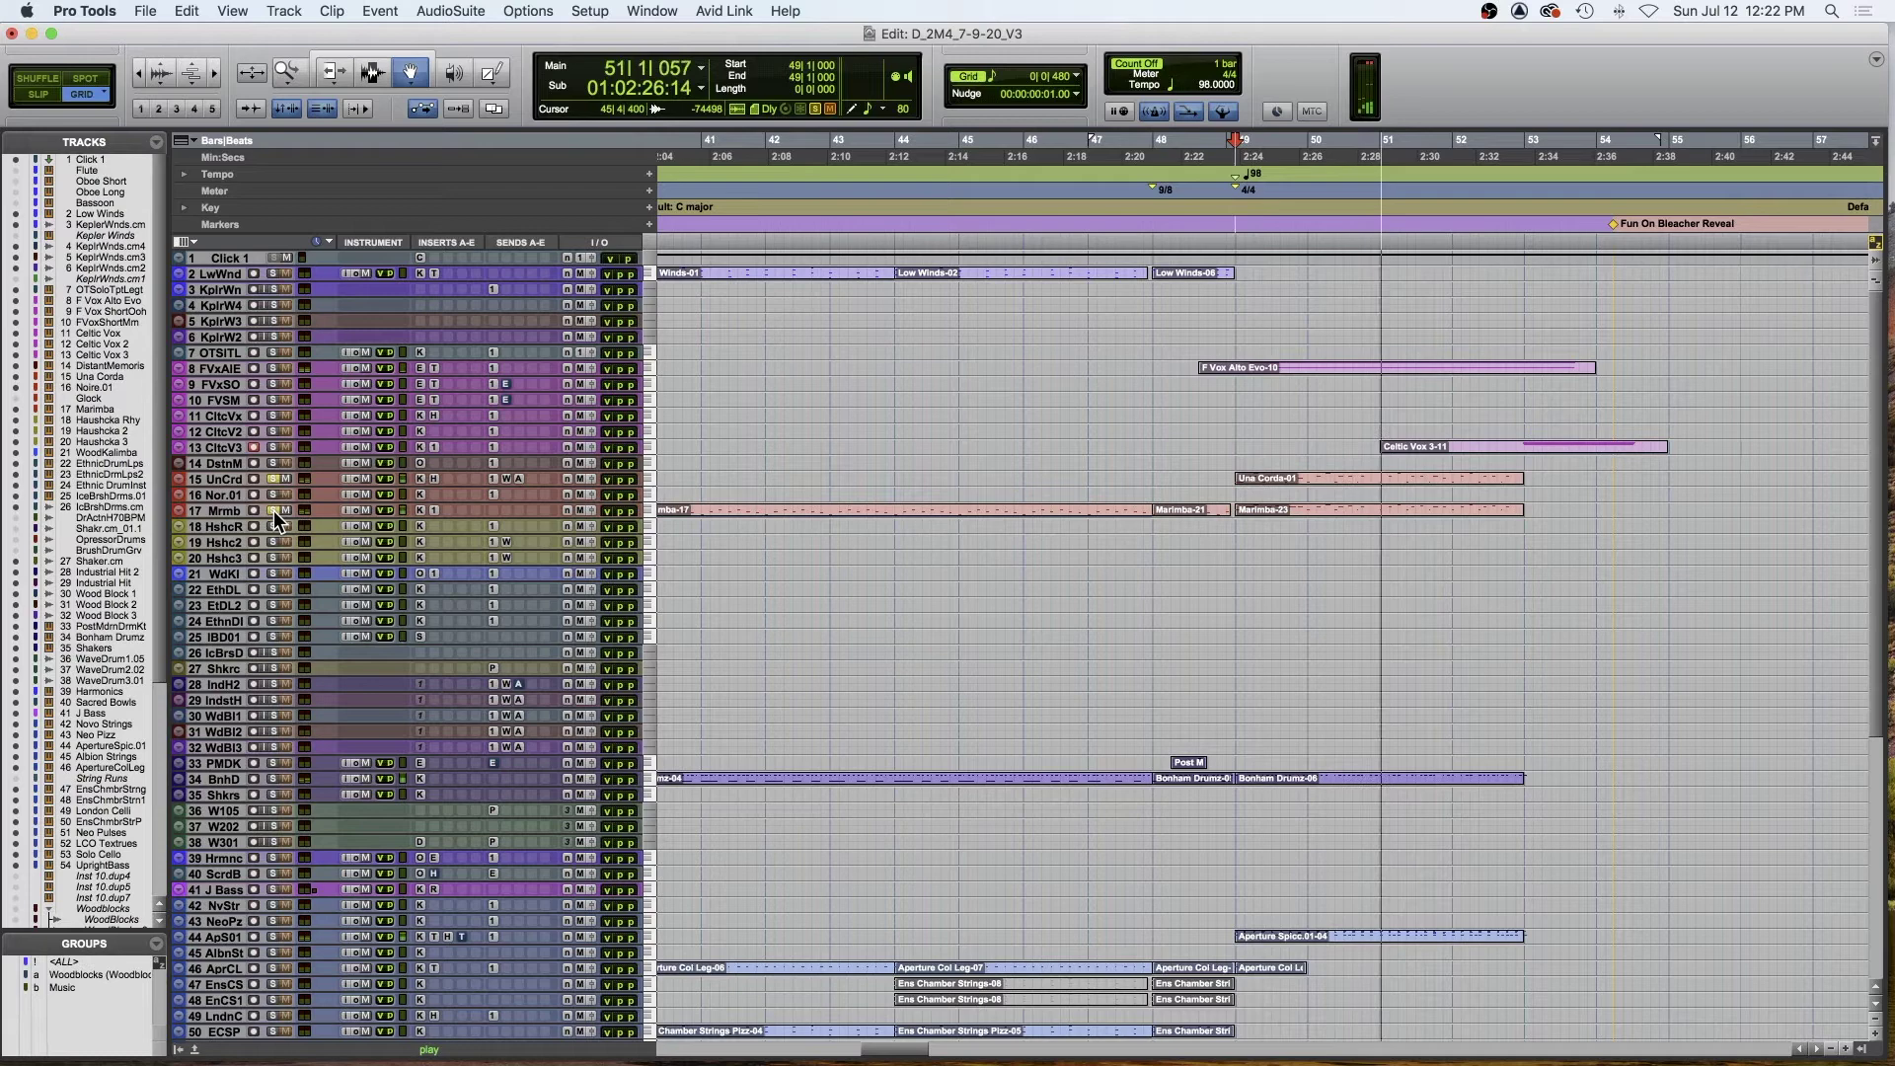
{"action": "left_click", "coordinate": [275, 511]}
{"action": "left_click", "coordinate": [274, 479]}
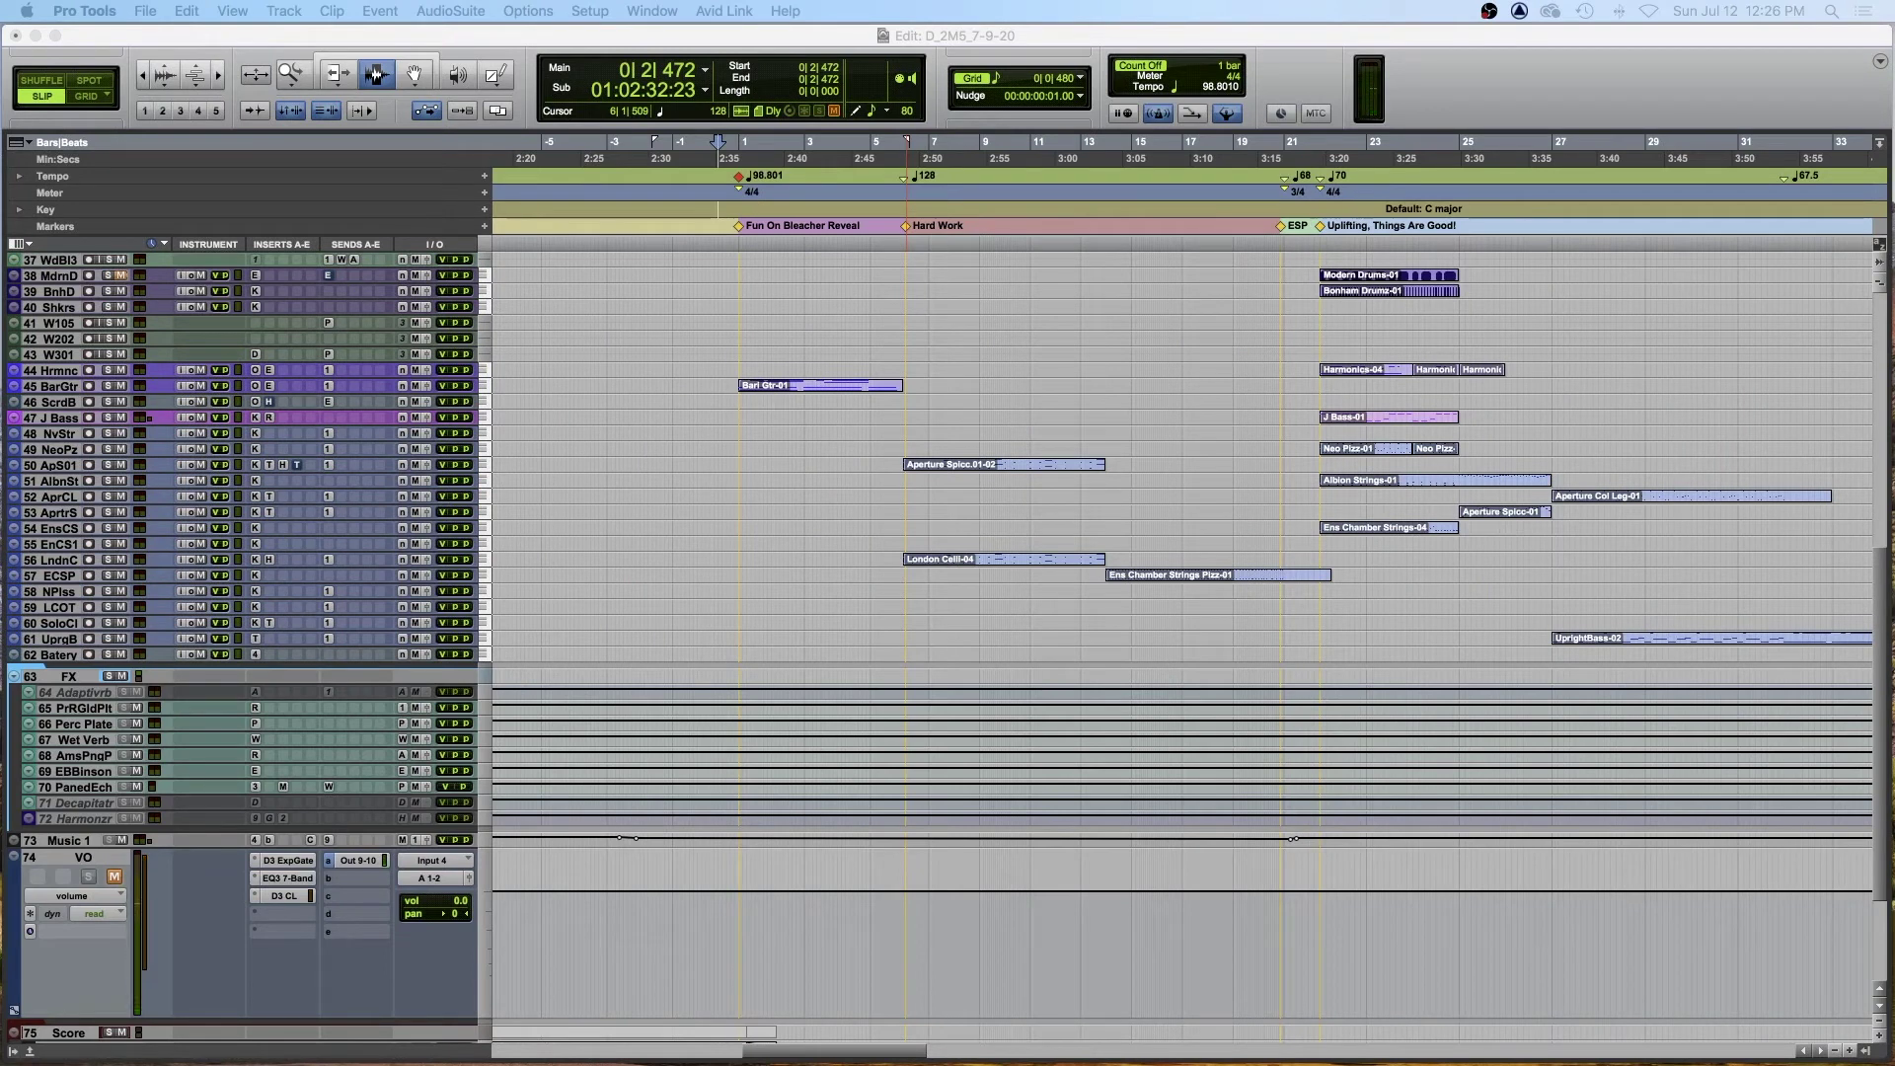
- In the D_2M5_7-9-20 session, highlight the Fun On Bleacher Reveal section and place the cursor at 0|4|136, just before the Bari Gtr-01 clip
{"action": "left_click", "coordinate": [845, 35]}
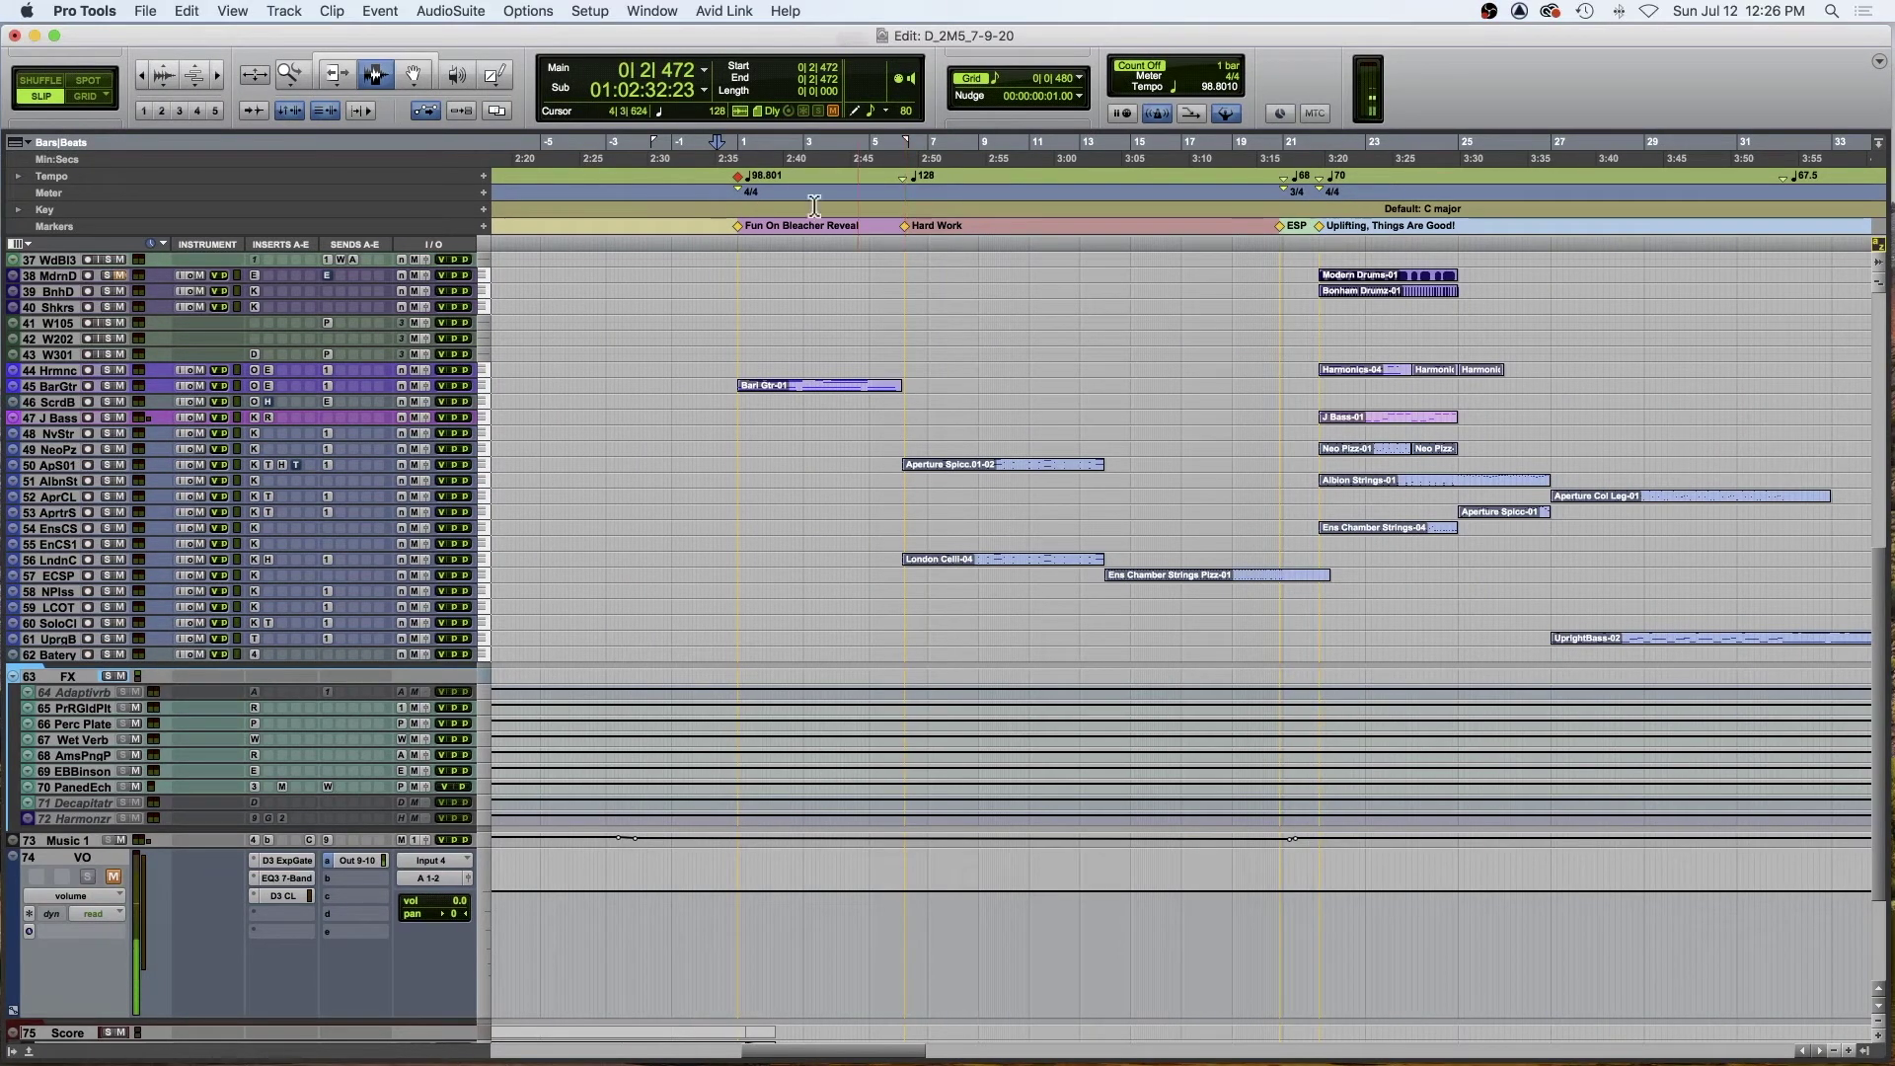
{"action": "left_click_drag", "start_coordinate": [736, 258], "coordinate": [915, 274]}
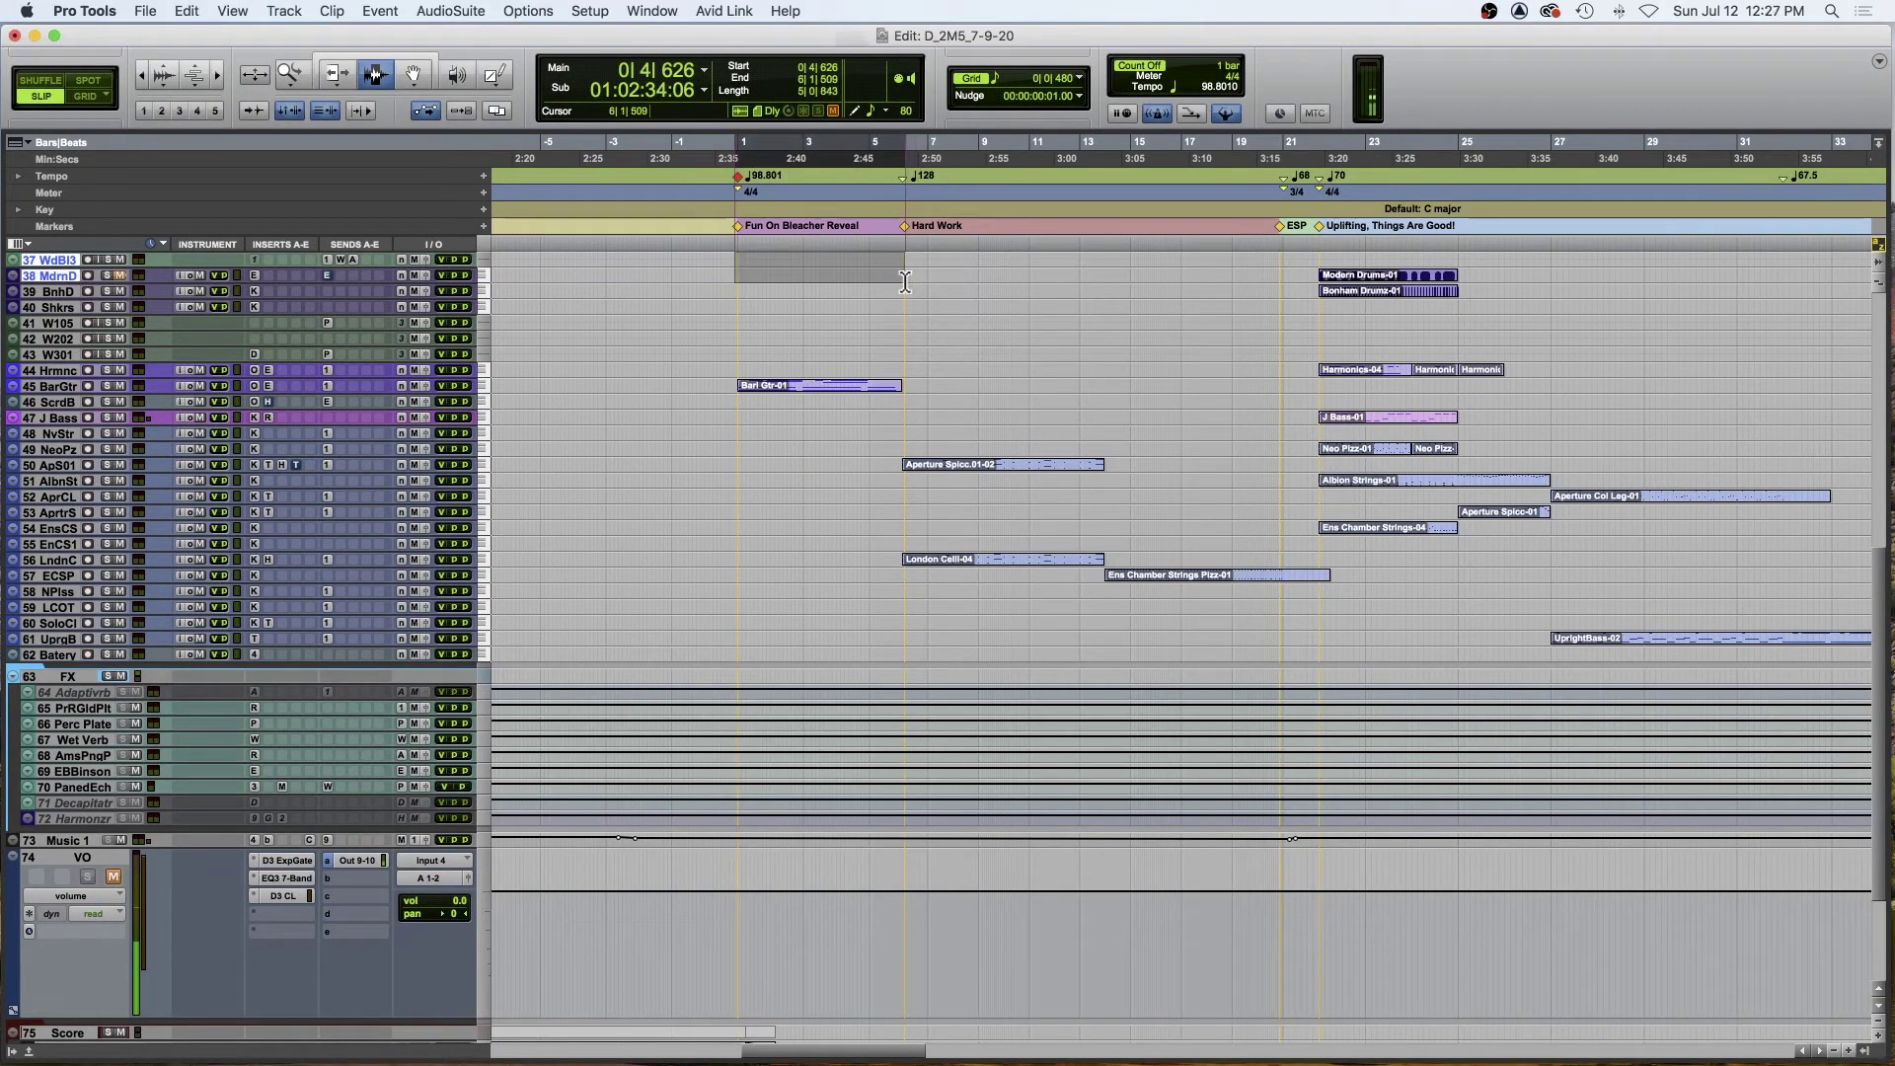
{"action": "left_click", "coordinate": [736, 273]}
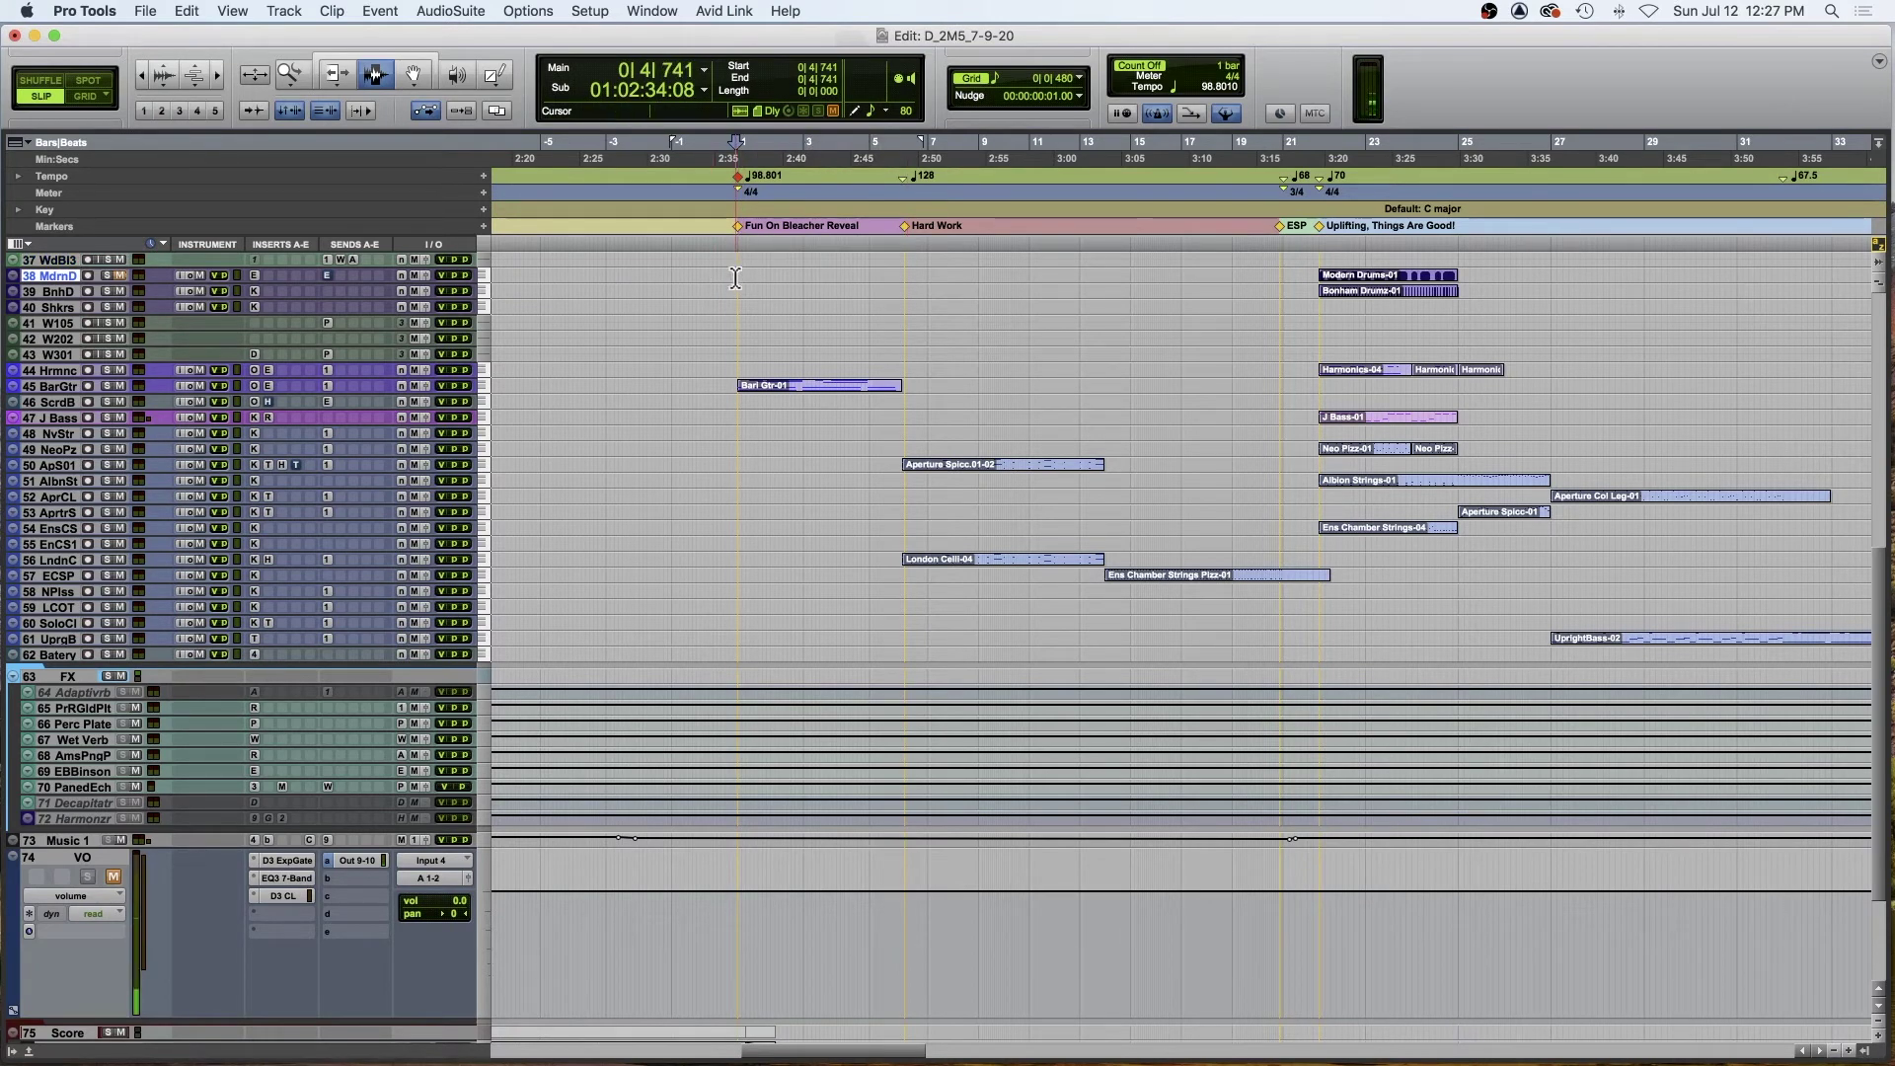
{"action": "key", "text": "super+bracketright"}
{"action": "key", "text": "super+bracketright"}
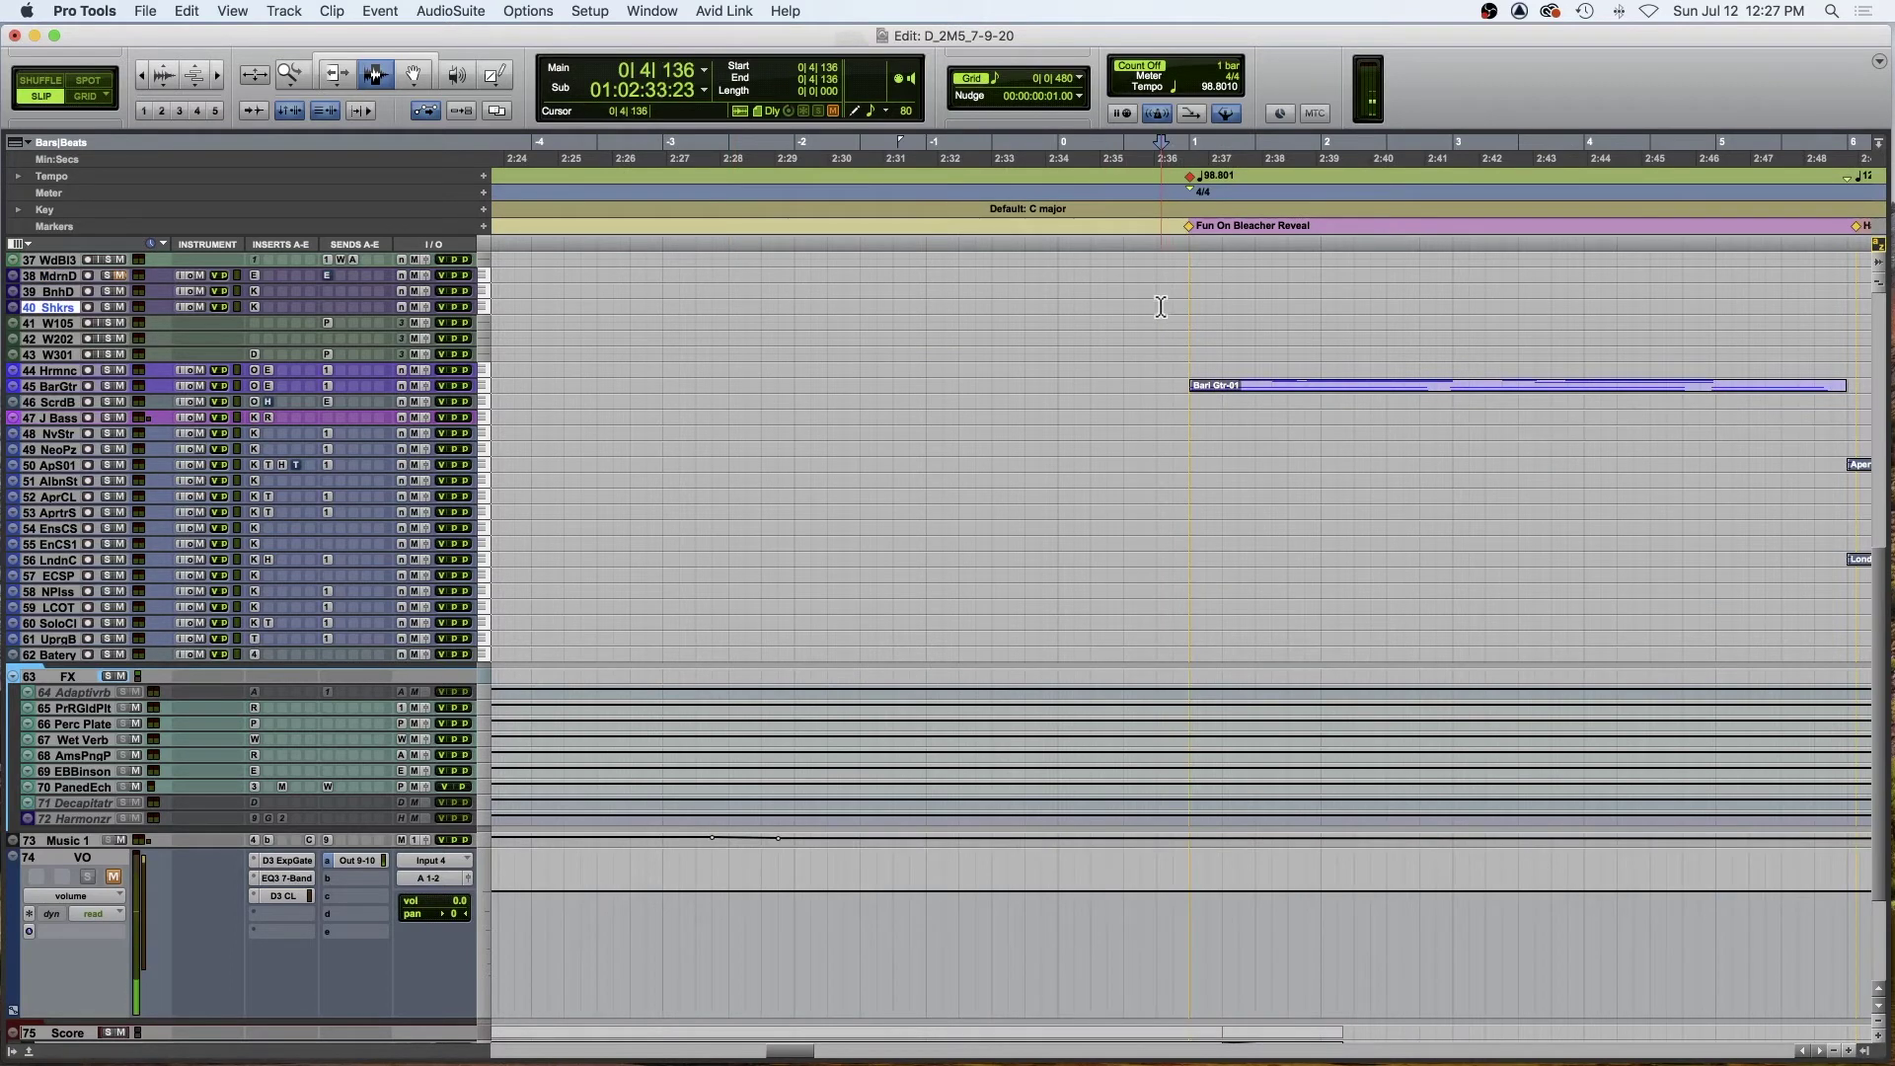
{"action": "key", "text": "super+bracketleft"}
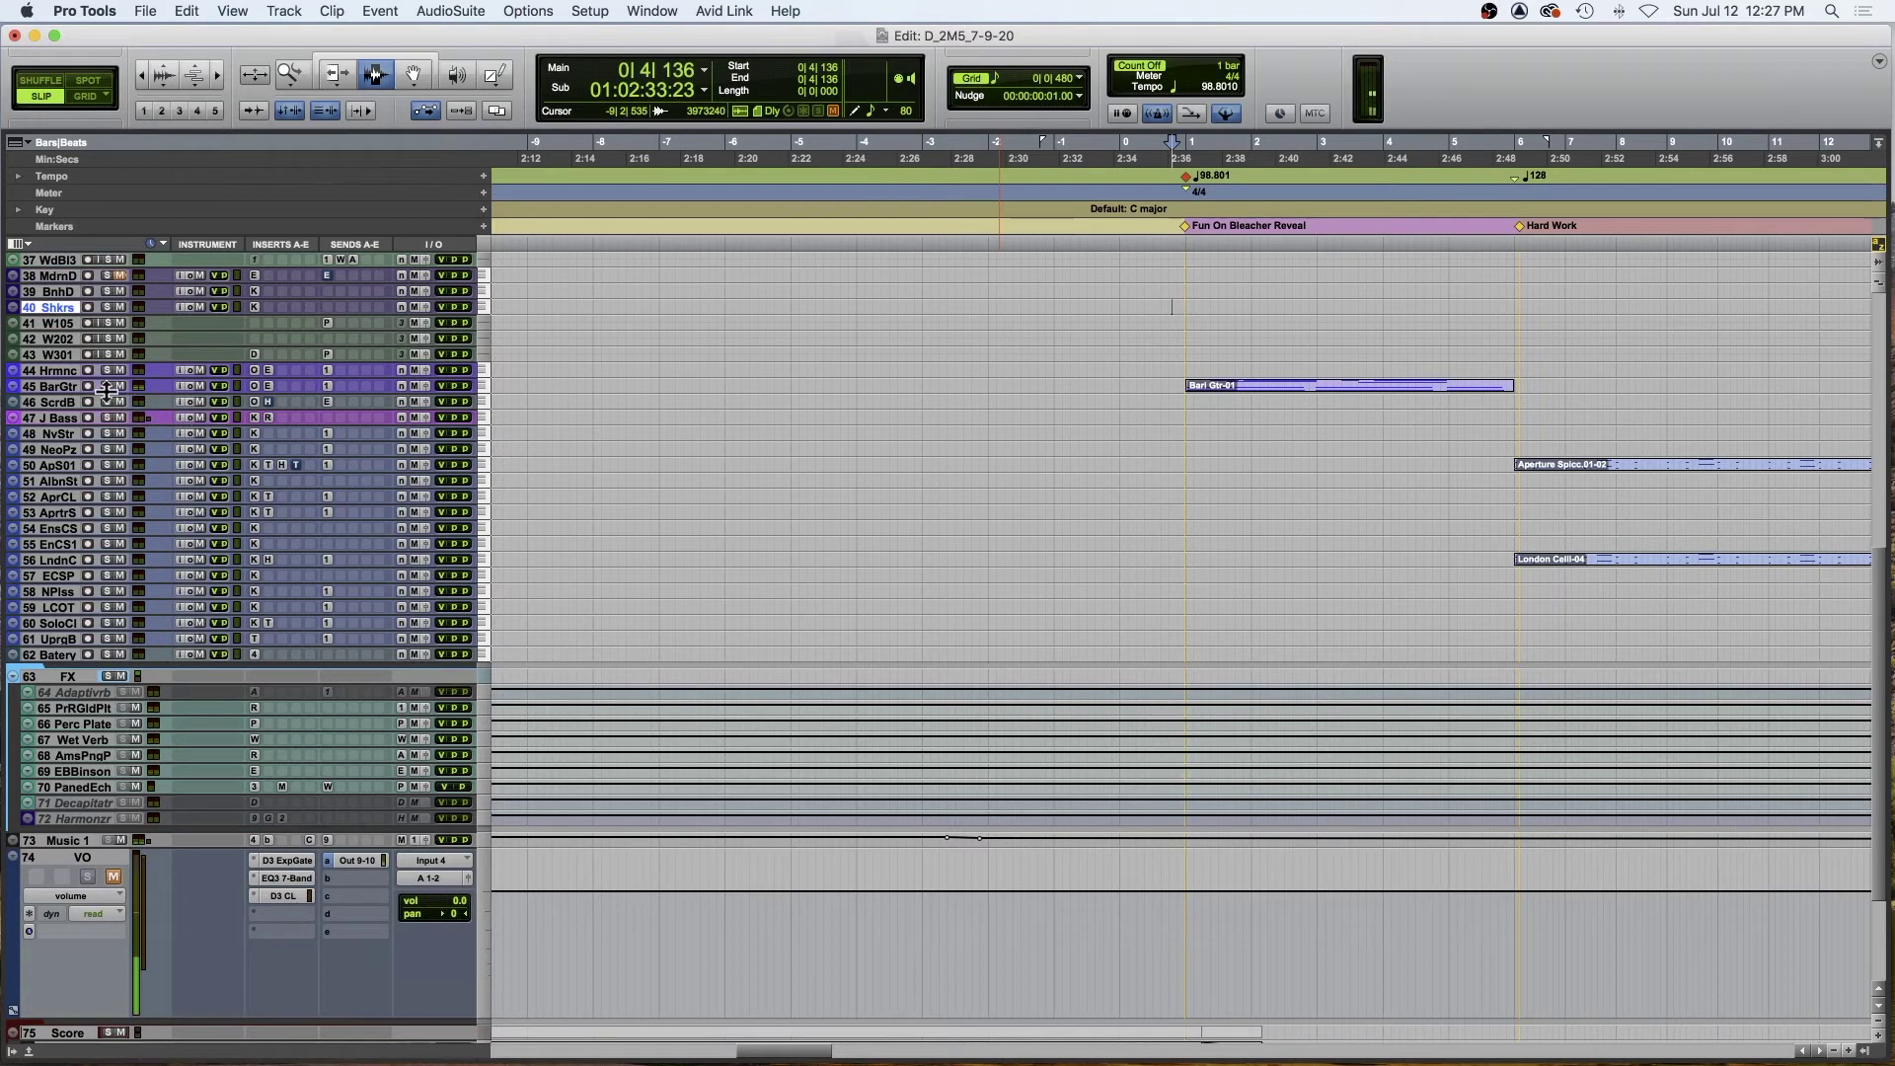
- Audition the soloed BarGtr track from 0|4|136 and take a look at the SacredBells send to EB Binson
{"action": "key", "text": "space"}
{"action": "key", "text": "space"}
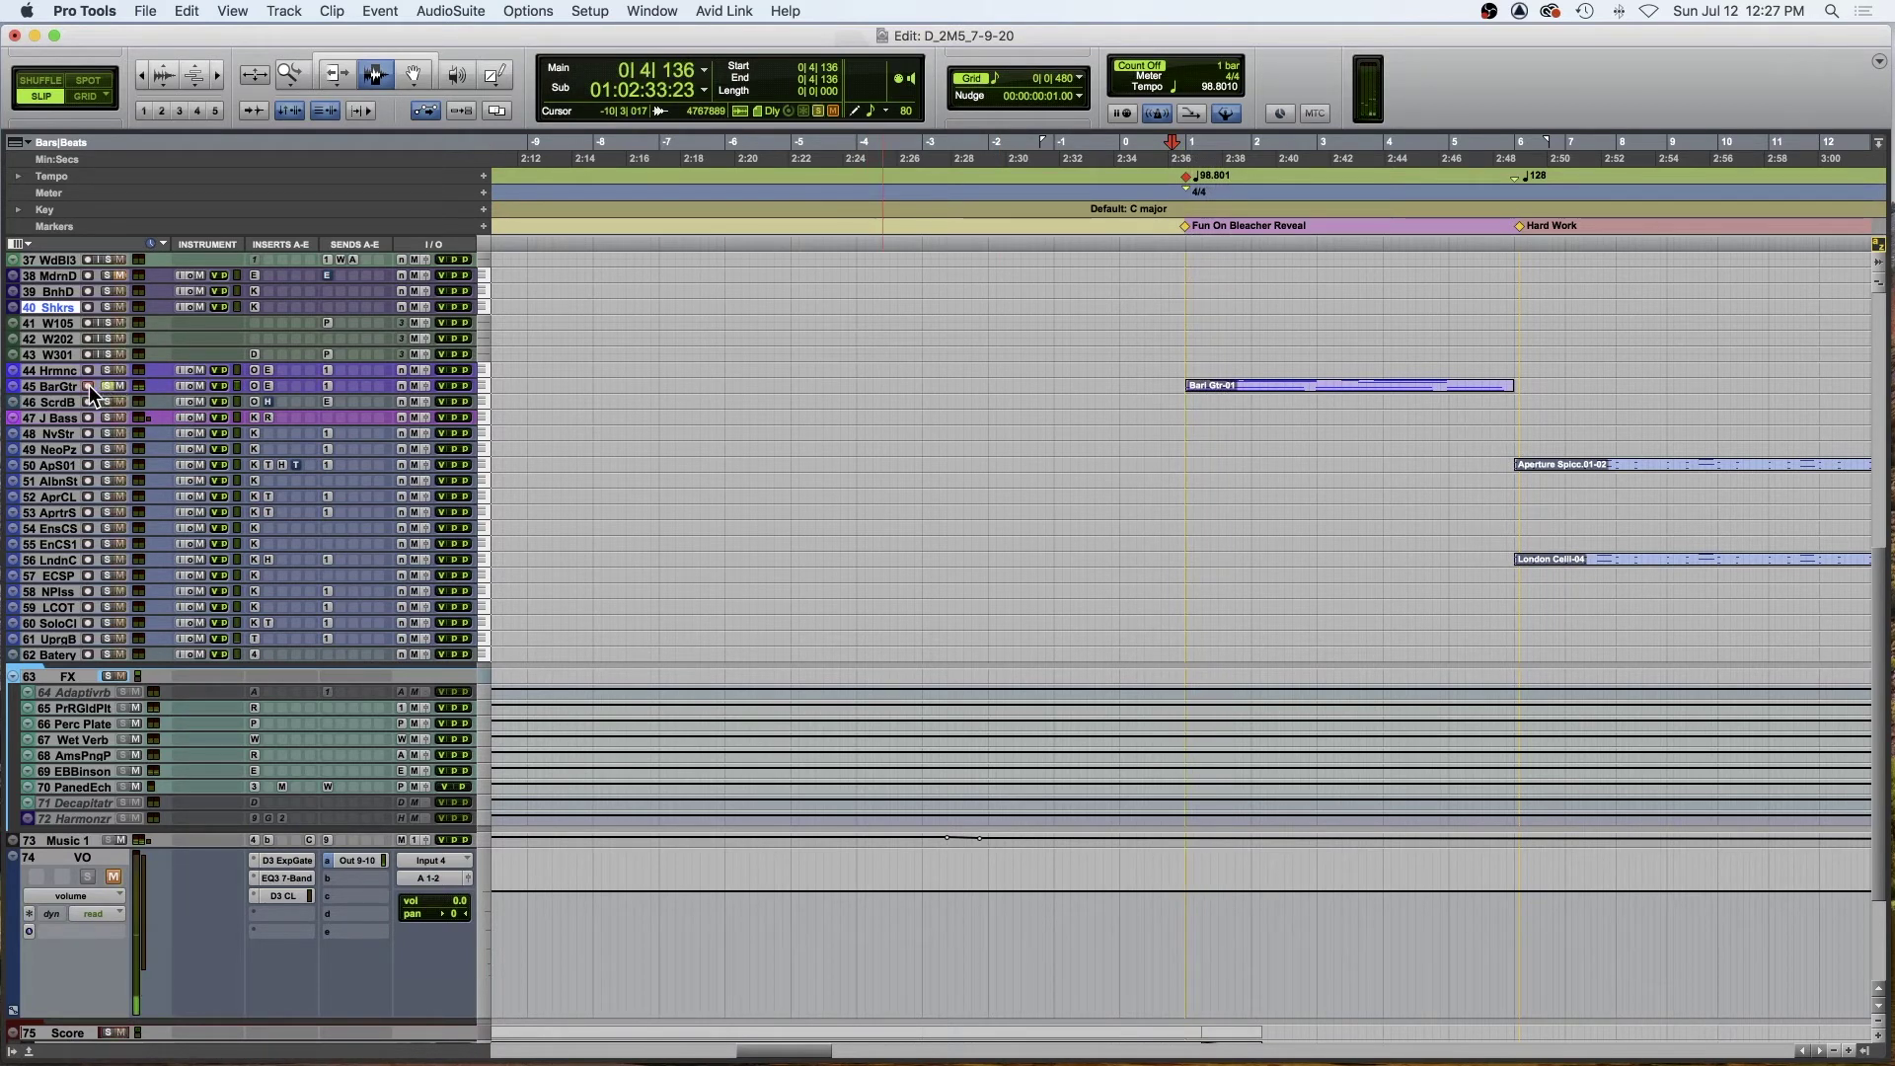
{"action": "key", "text": "space"}
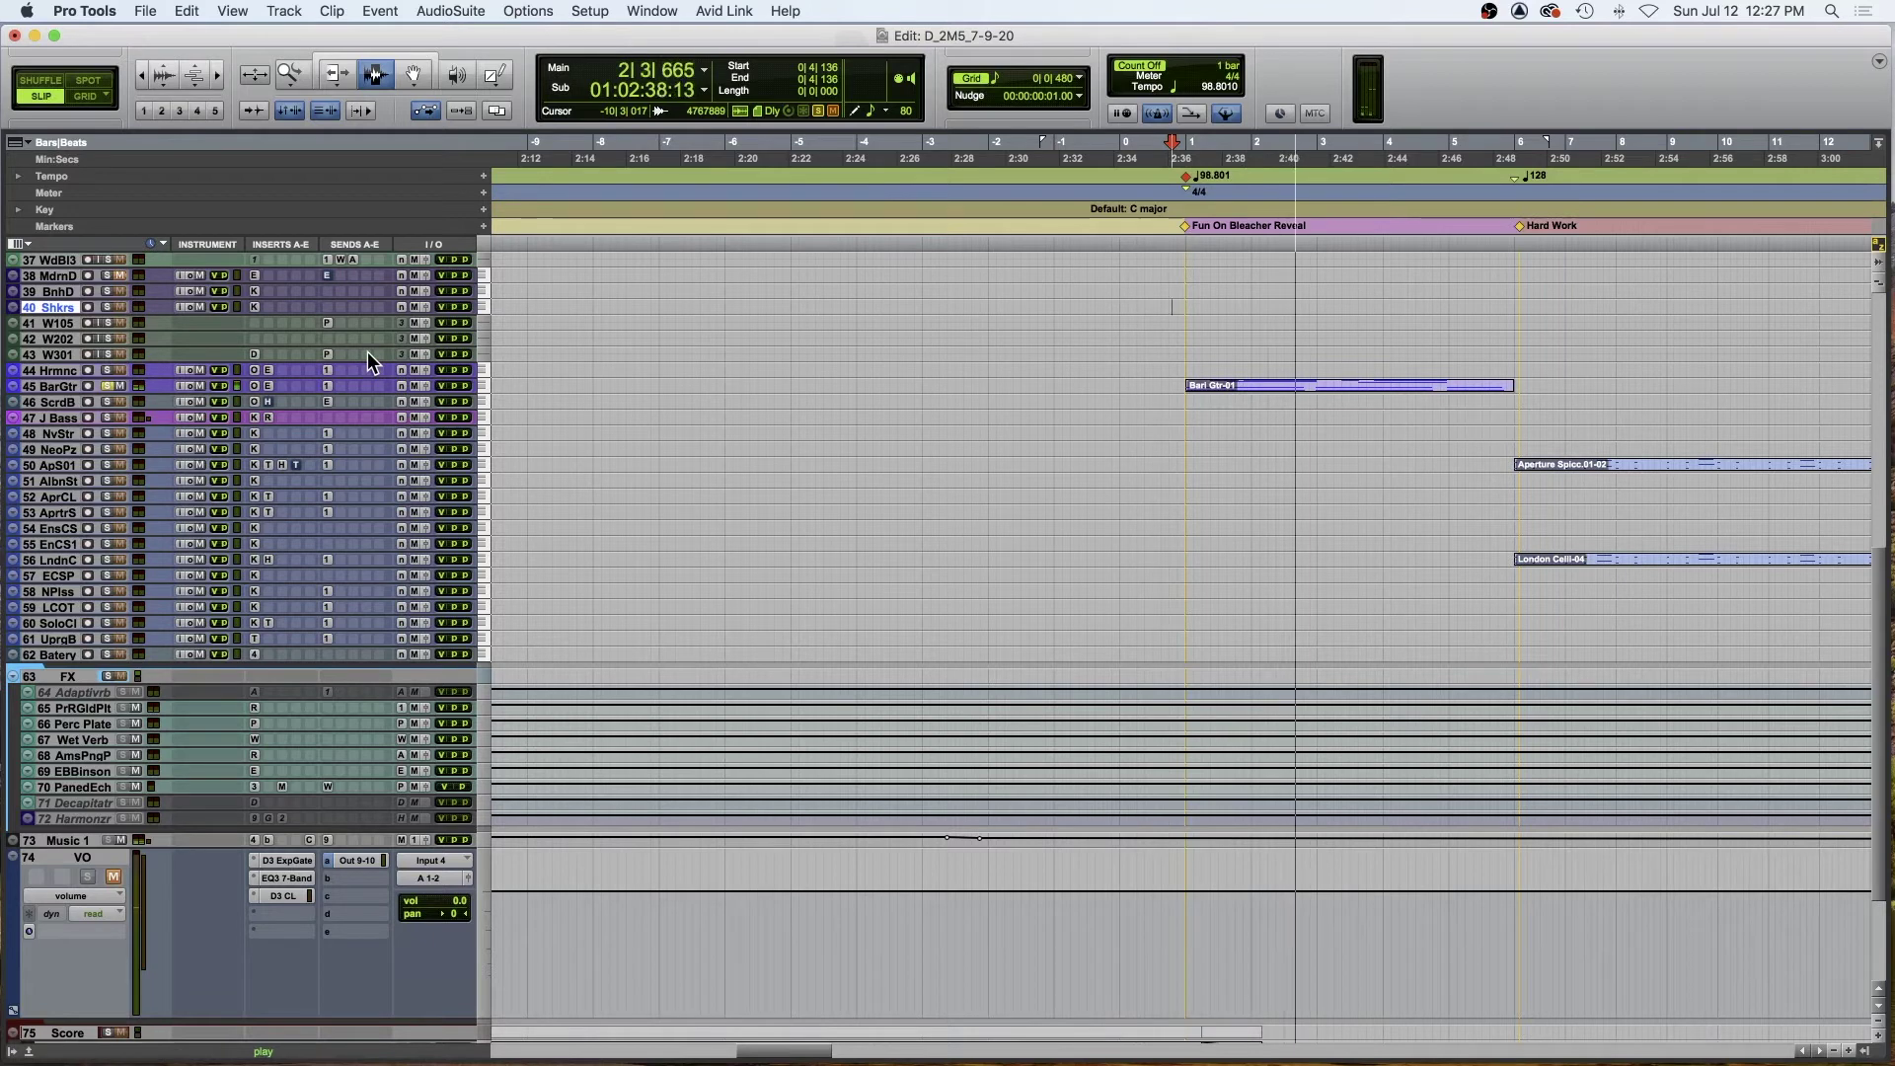
{"action": "left_click", "coordinate": [328, 402]}
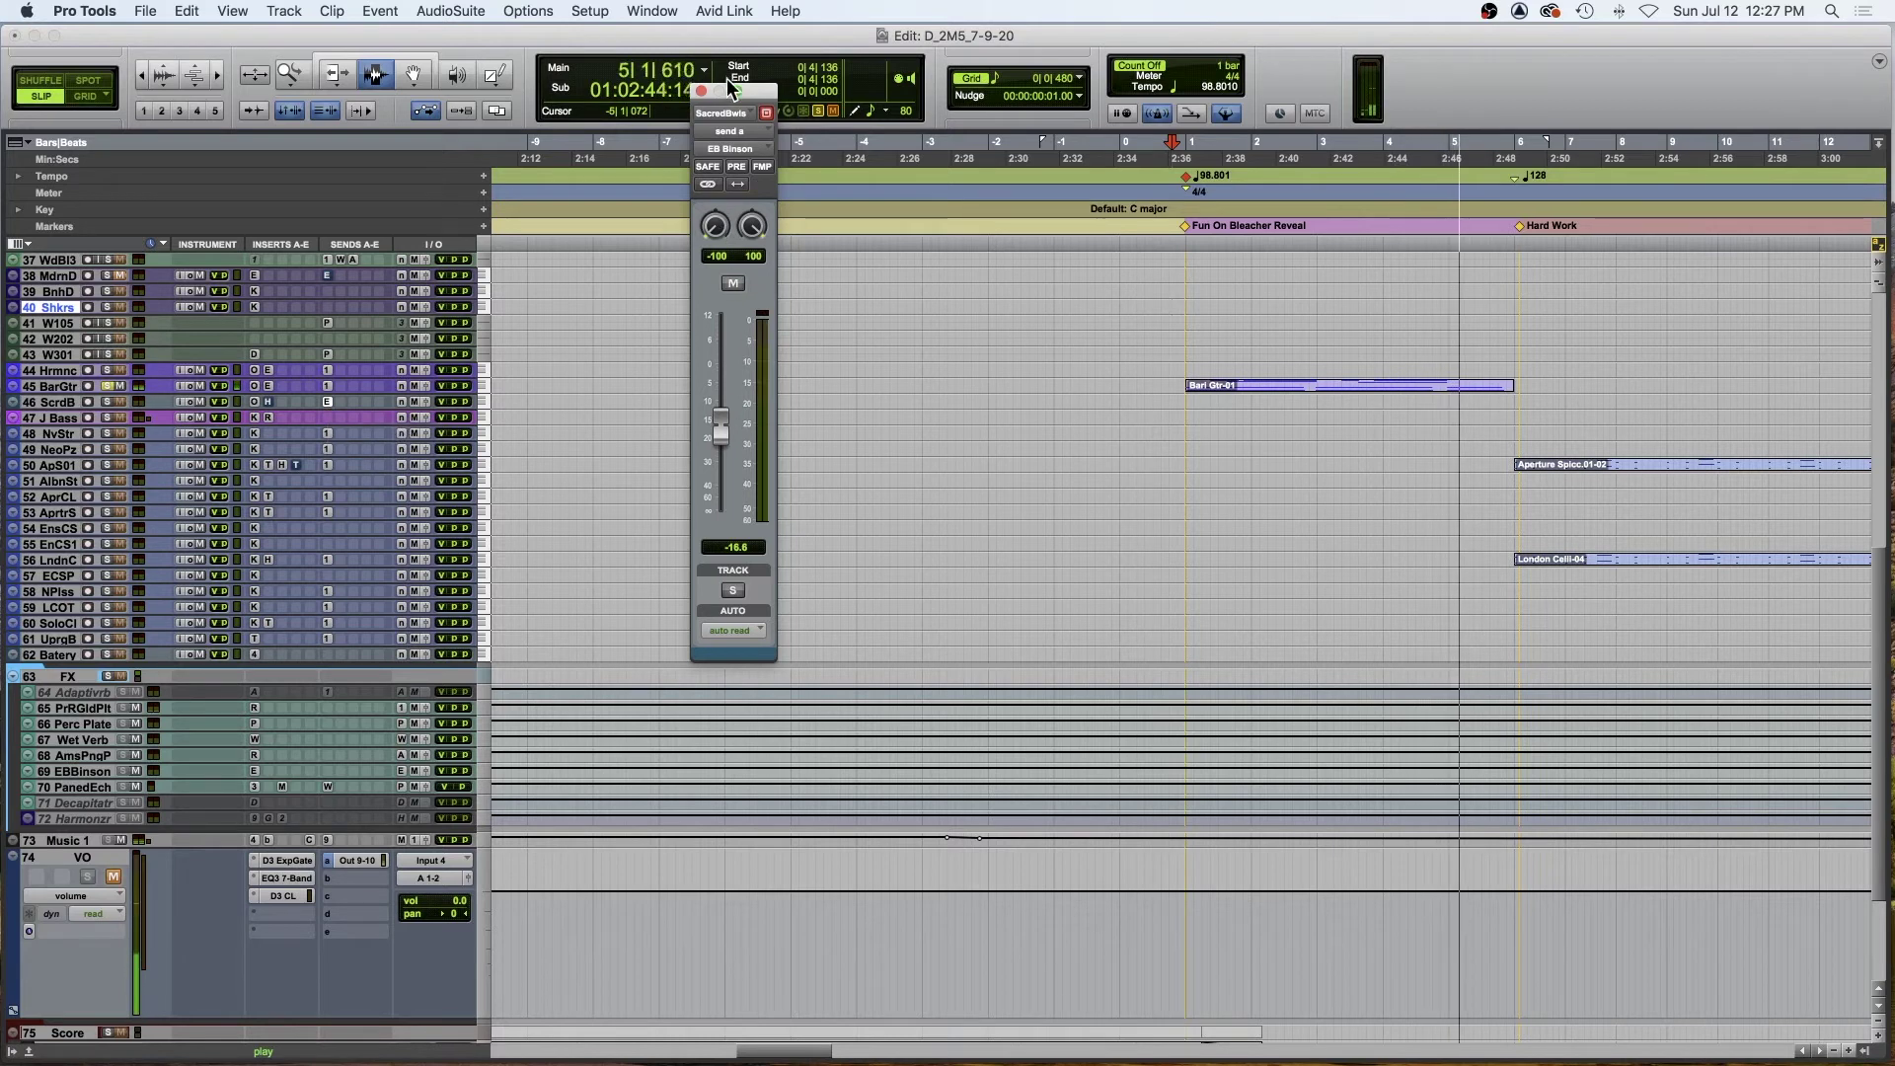
{"action": "left_click", "coordinate": [702, 92]}
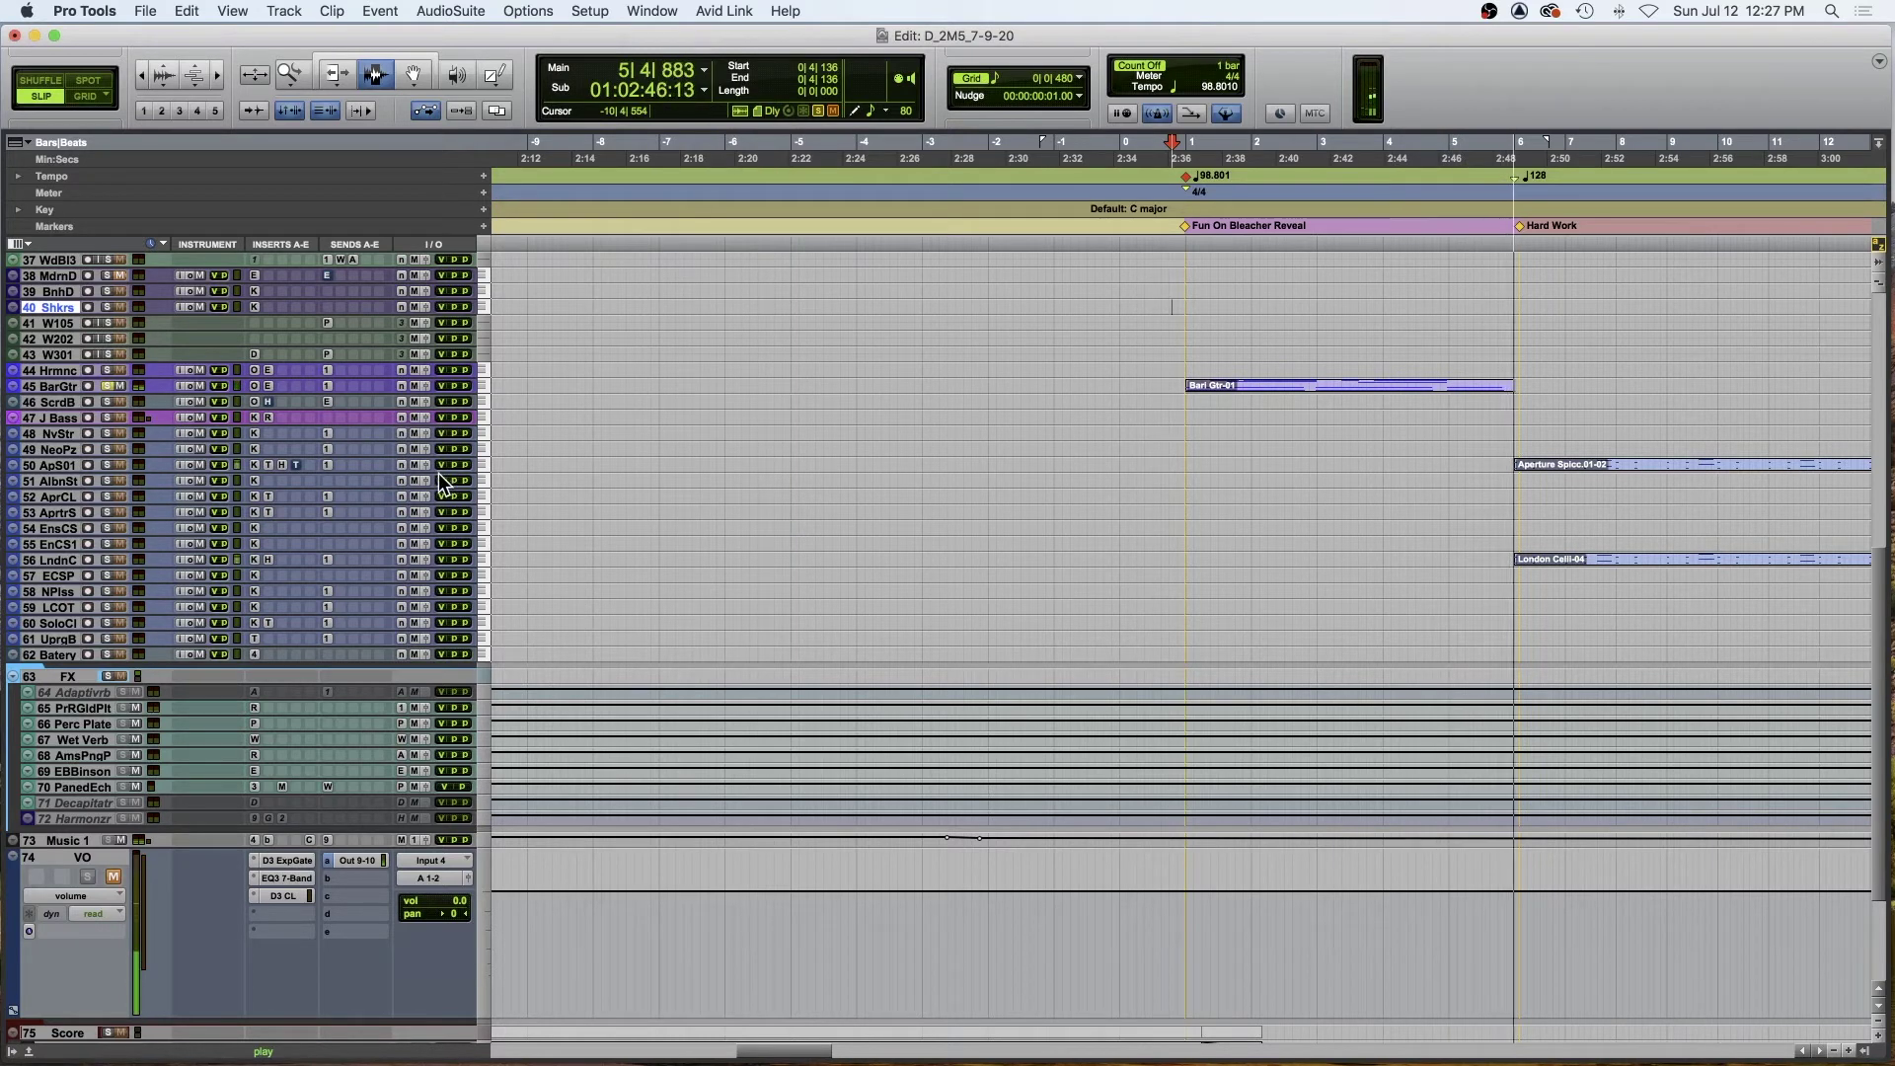
{"action": "key", "text": "space"}
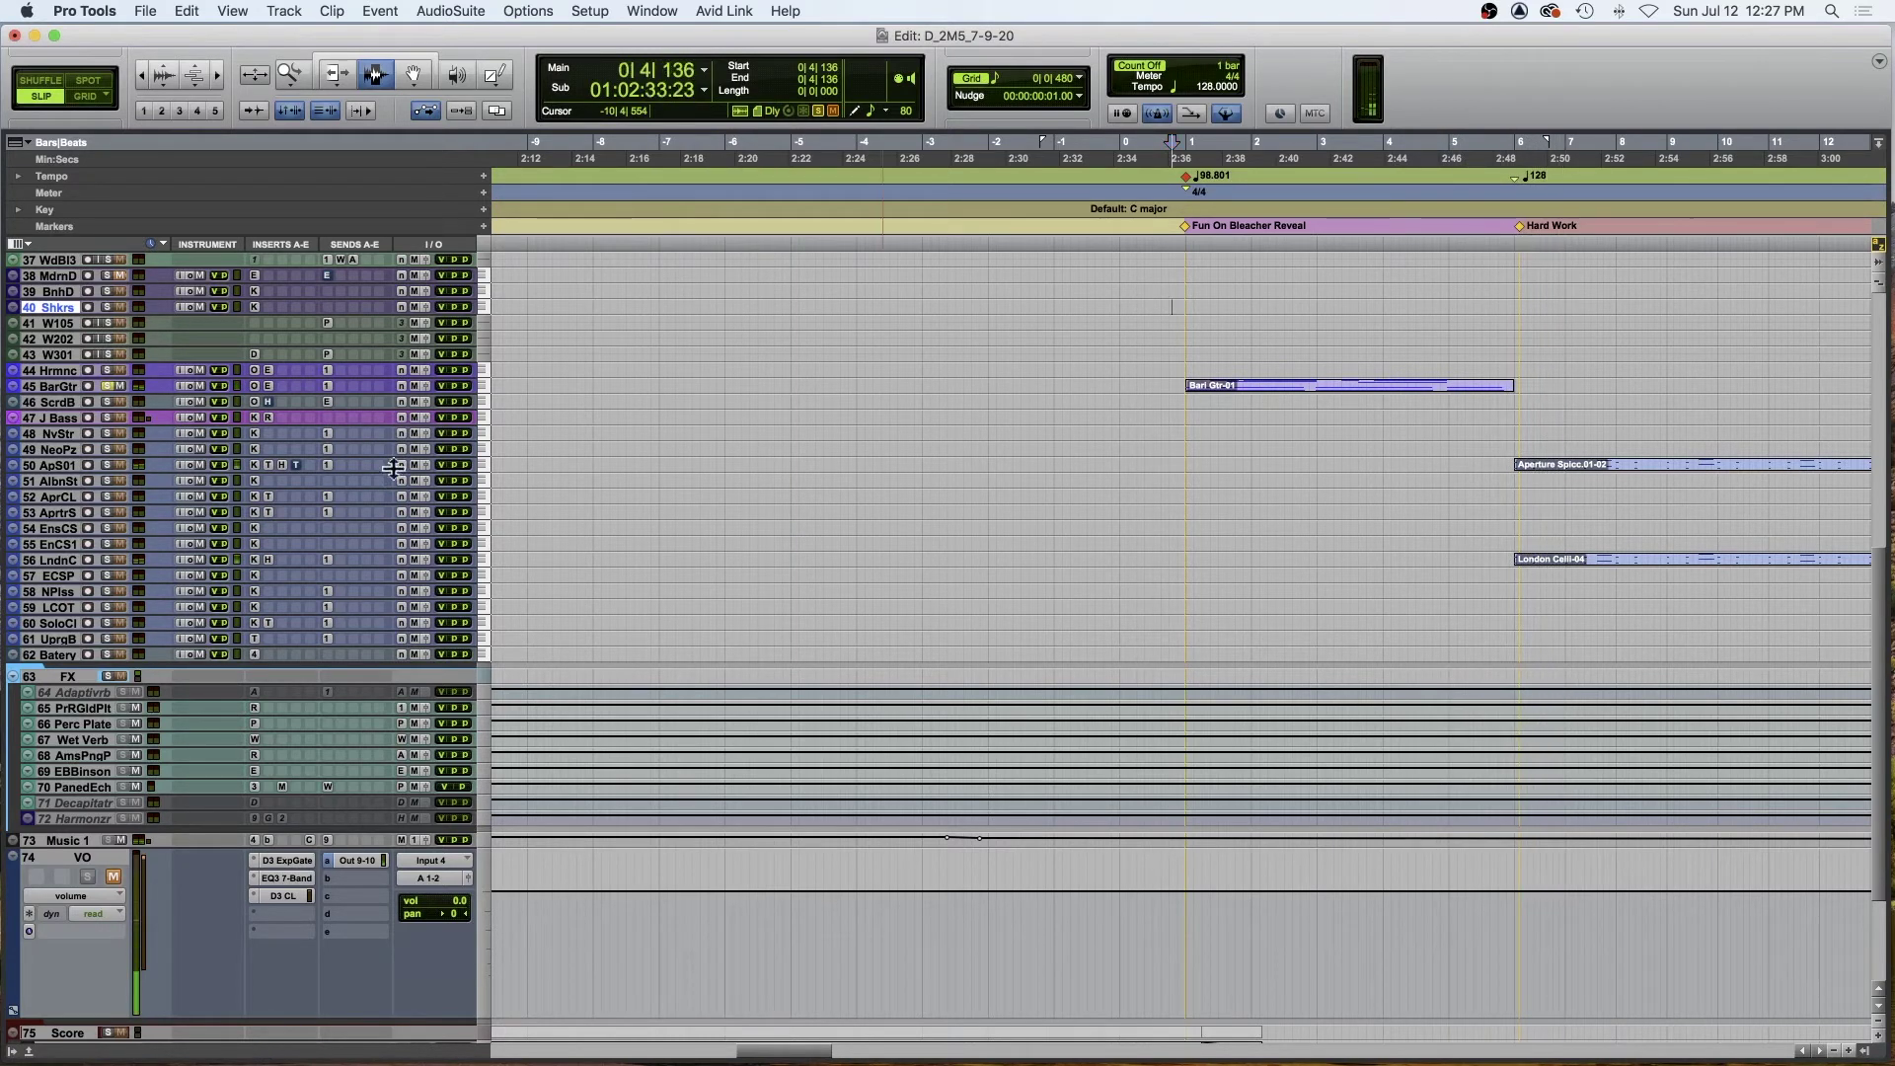
- Enlarge and solo the Ocarina track, then audition it from 1|4|011, first dry and then with its Pro R 1 and Panned Echo sends enabled
{"action": "scroll", "coordinate": [130, 398], "scroll_direction": "up", "scroll_amount": 12}
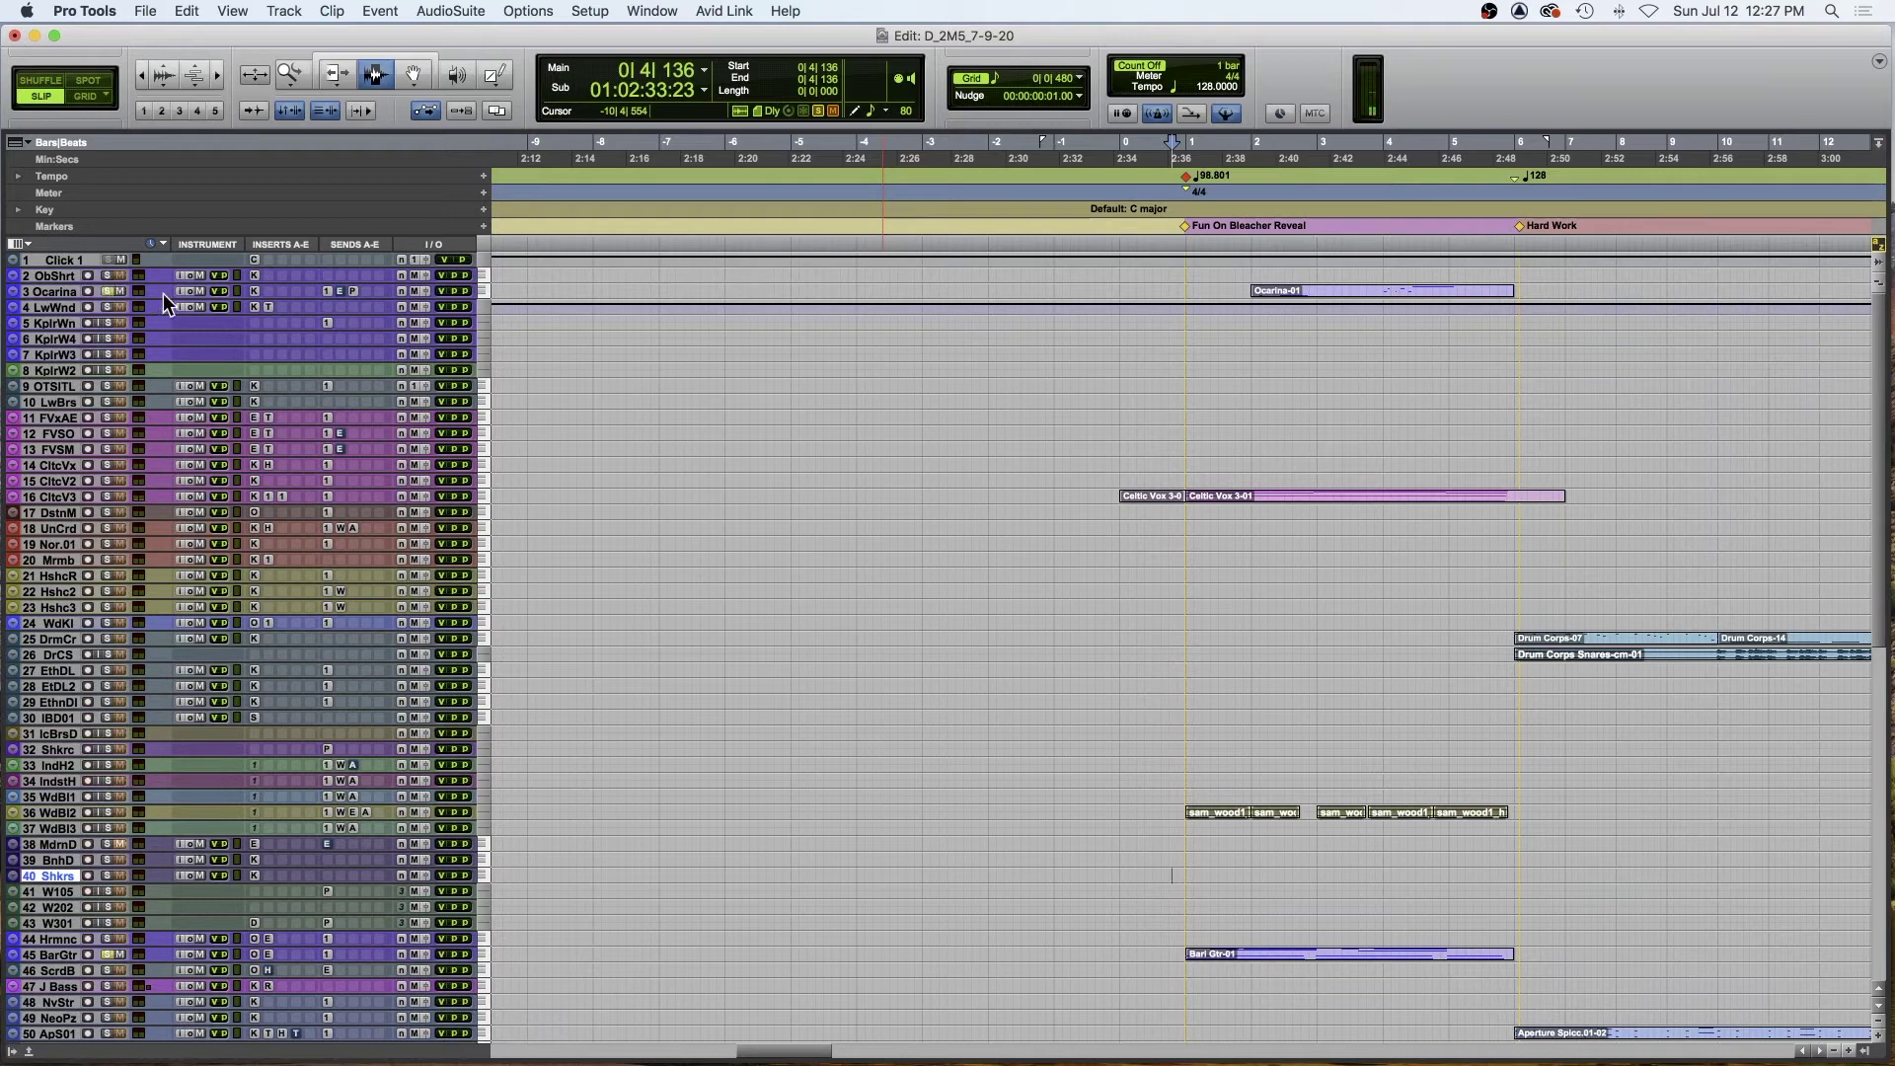
{"action": "left_click", "coordinate": [1243, 241]}
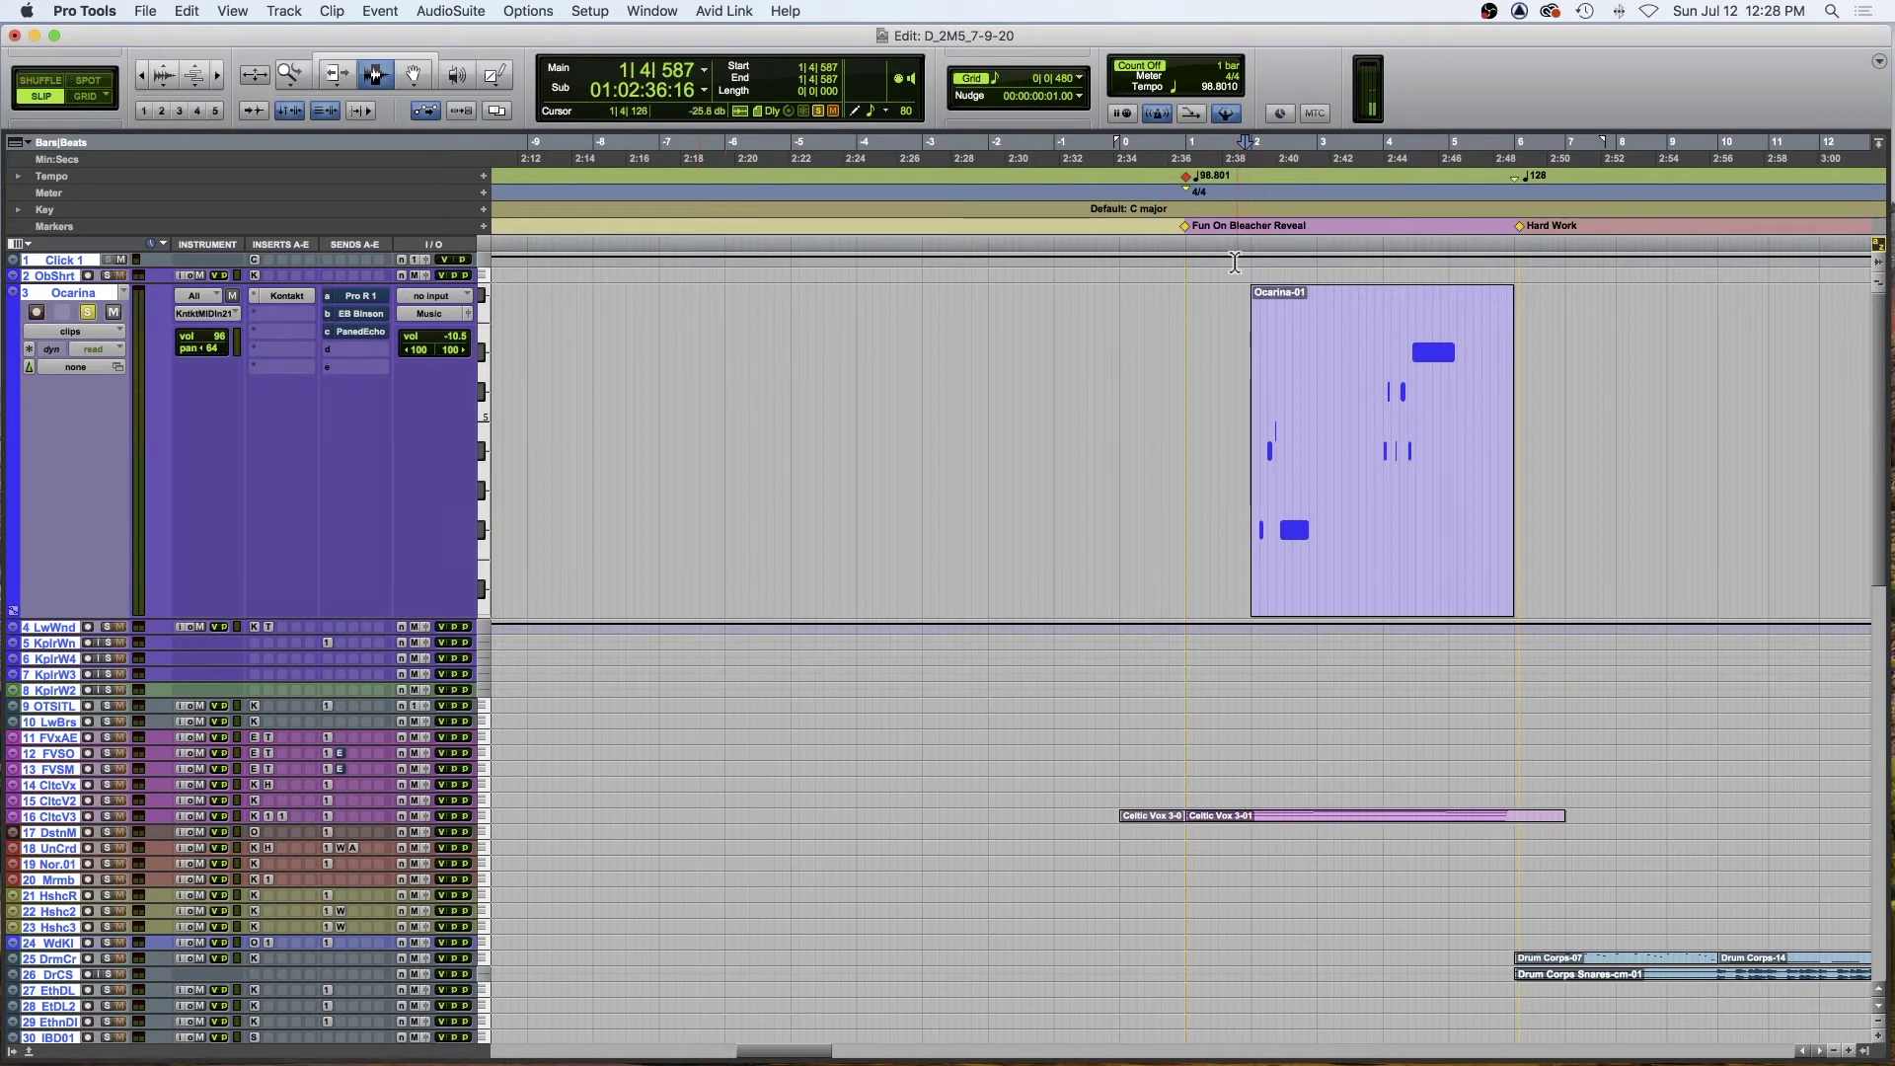
{"action": "key", "text": "space"}
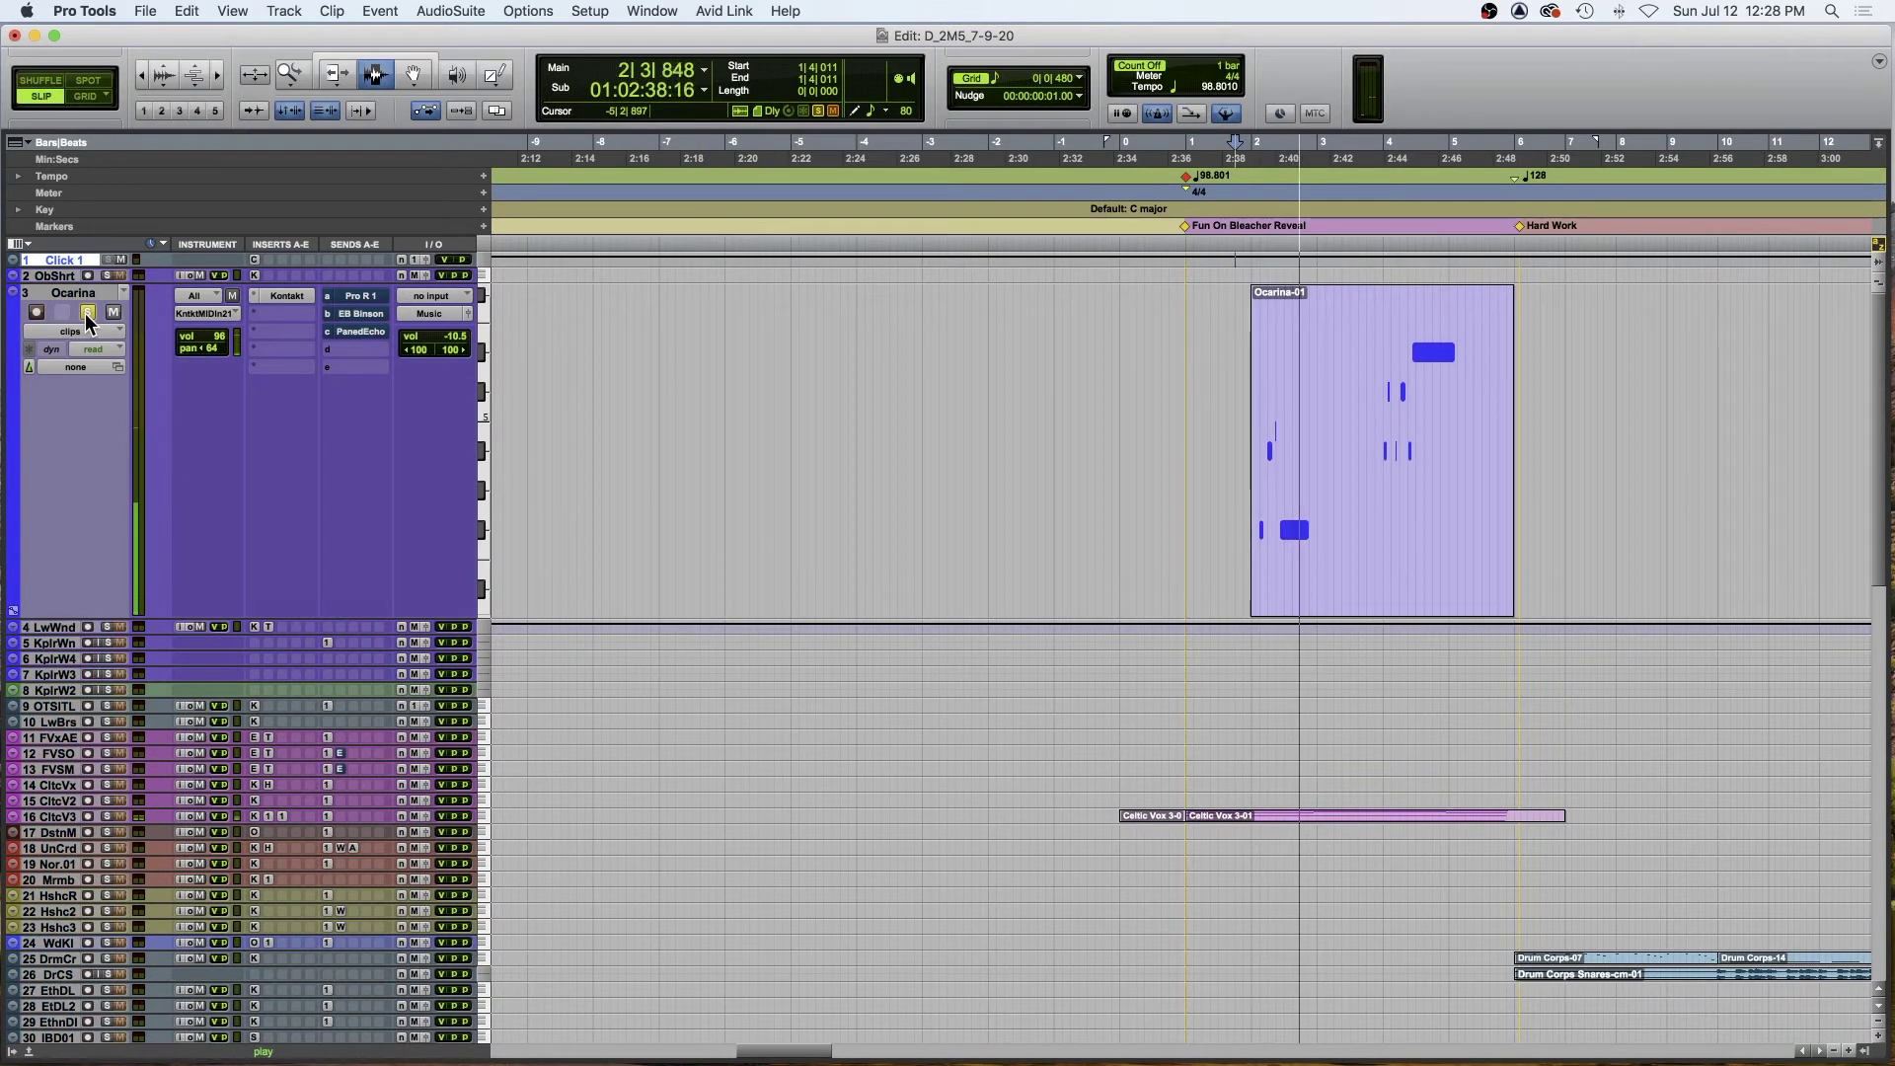
{"action": "key", "text": "space"}
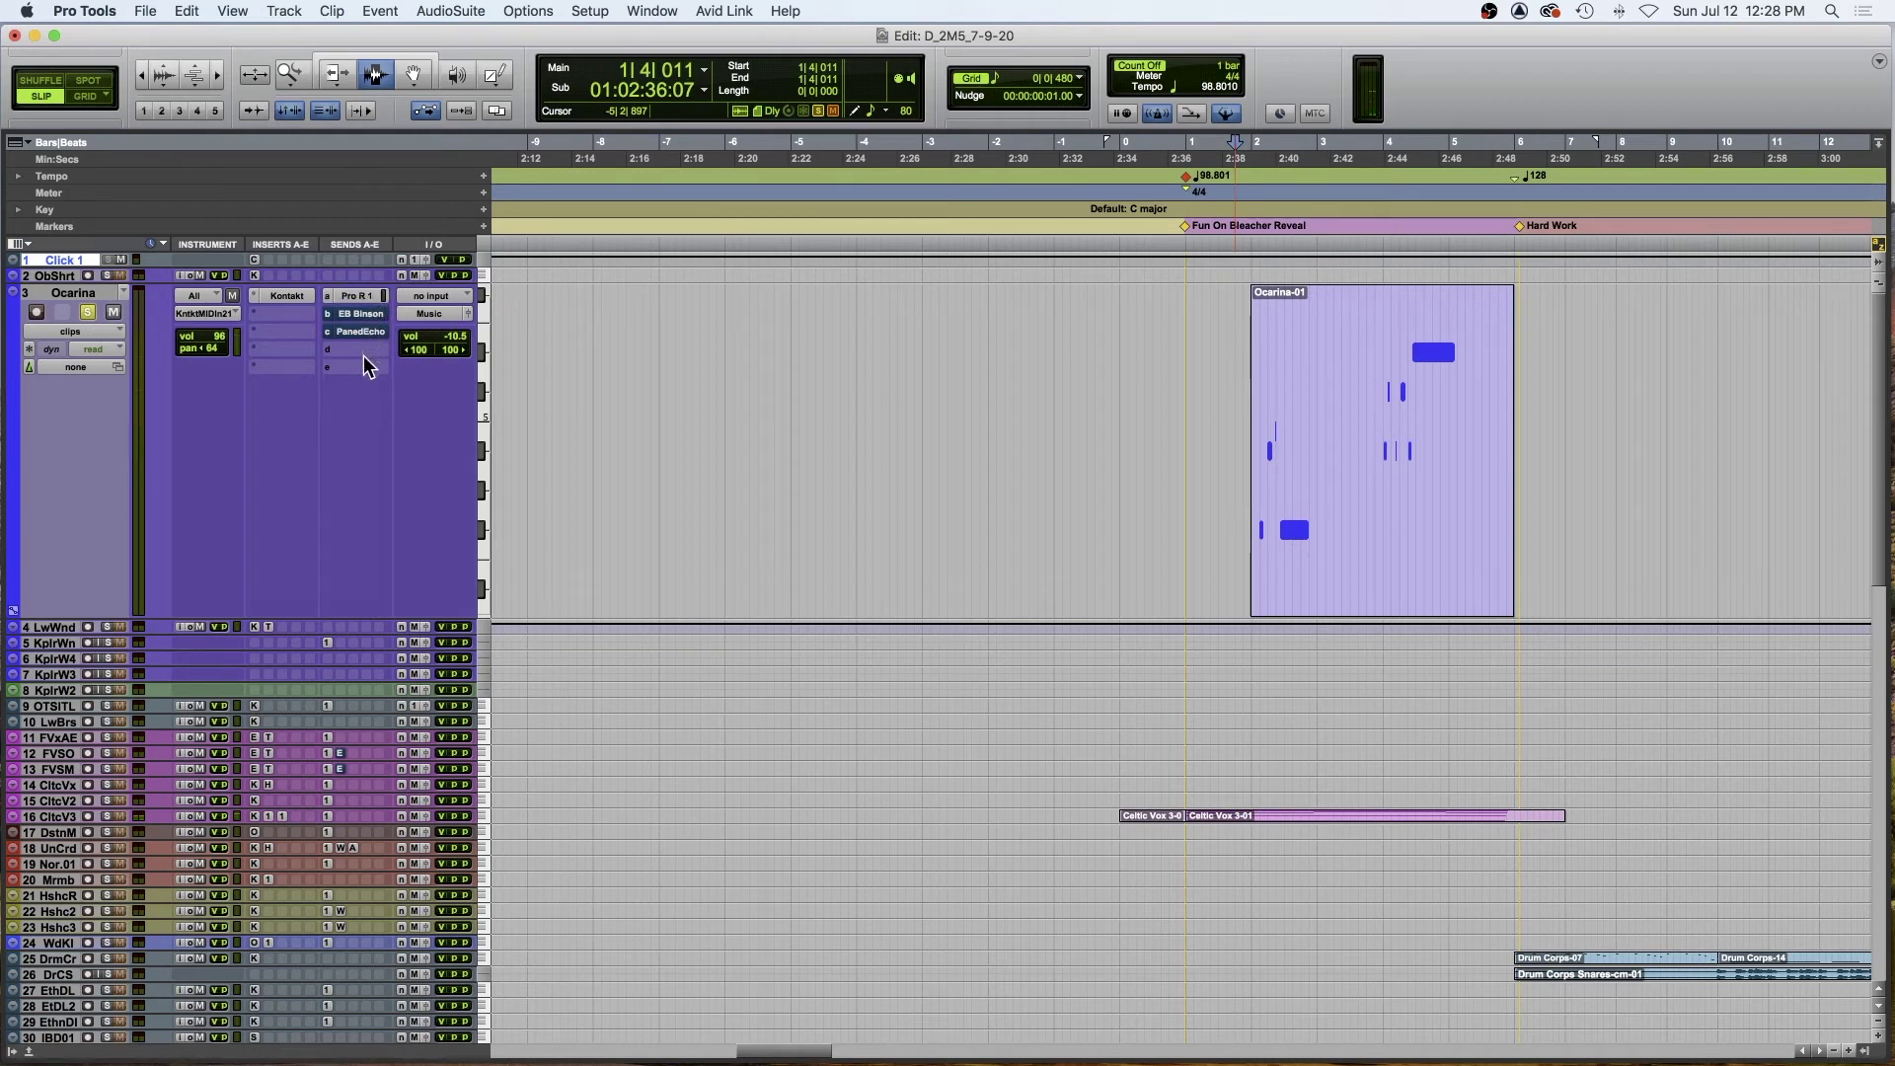
{"action": "key", "text": "space"}
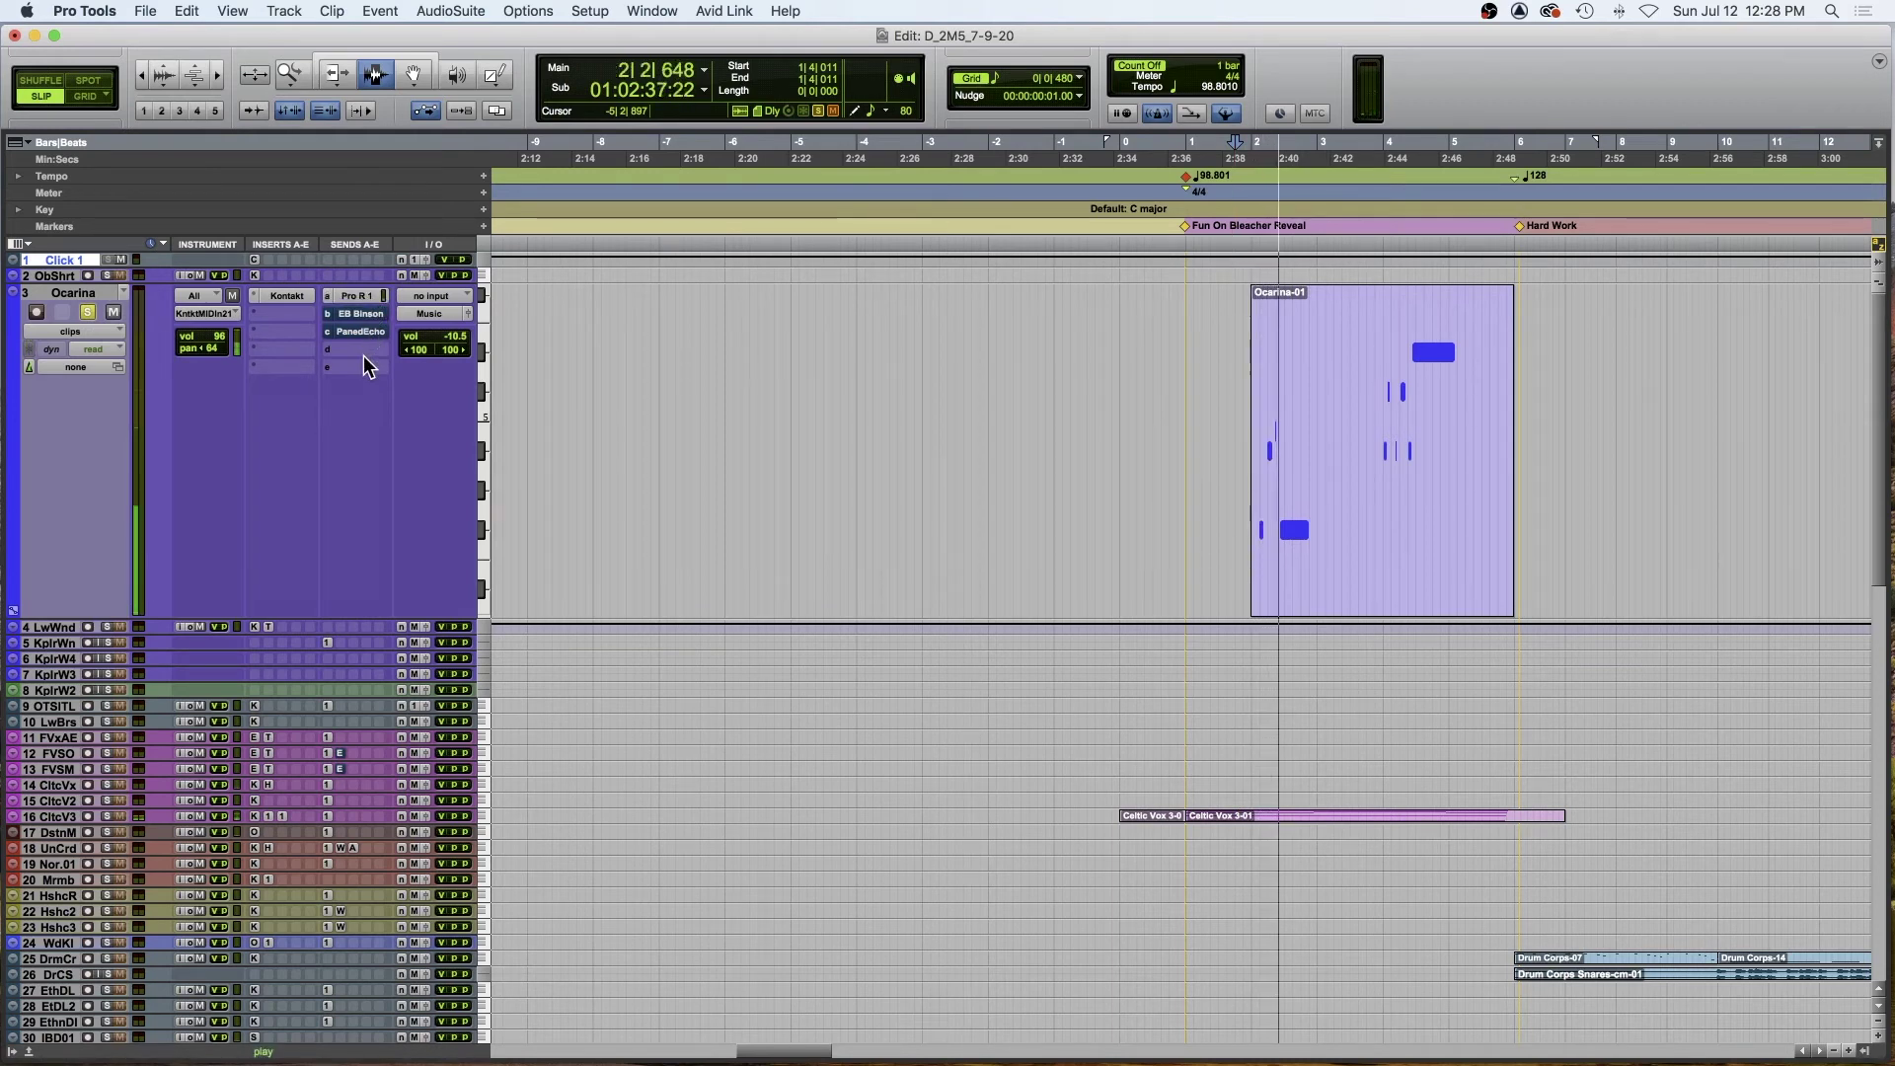
{"action": "key", "text": "space"}
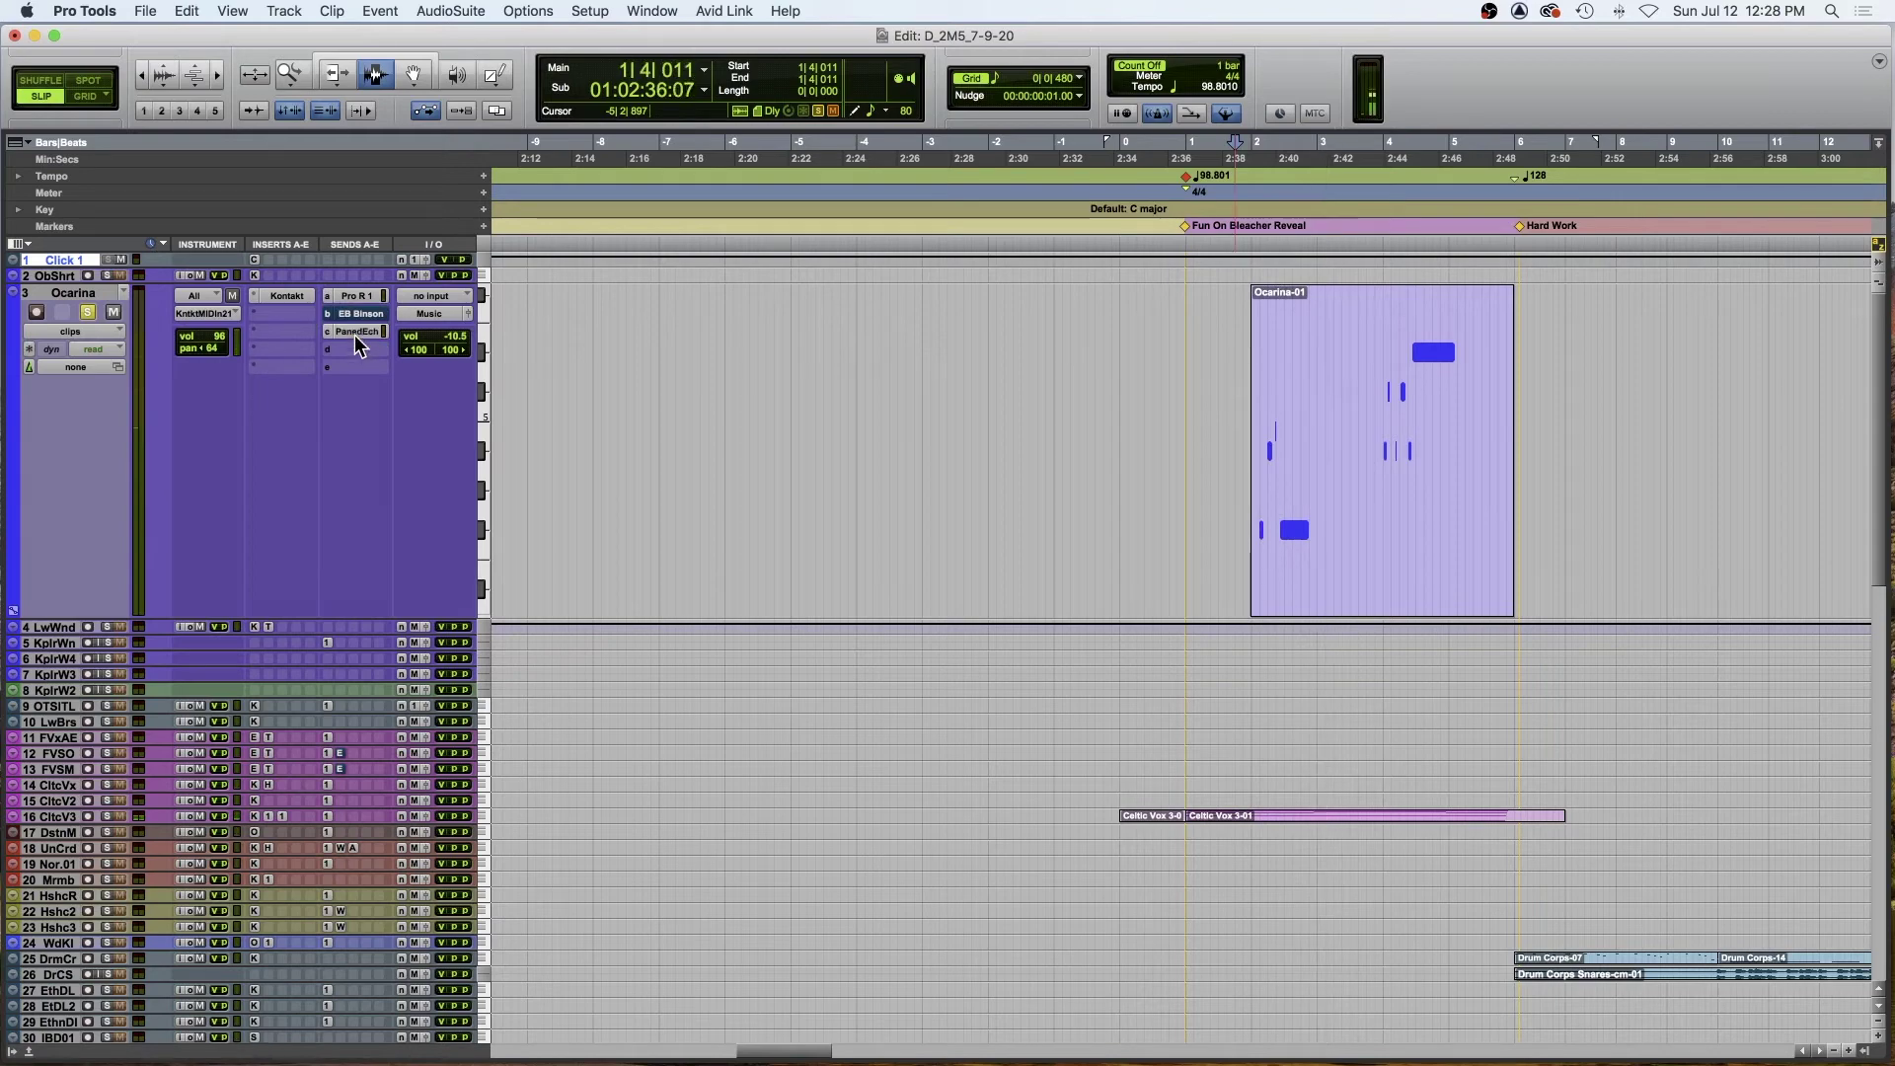
- Enlarge the Panned Echo track and inspect its EP-34 Tape Echo and Moog Multimode Filter inserts
{"action": "scroll", "coordinate": [364, 342], "scroll_direction": "down", "scroll_amount": 20}
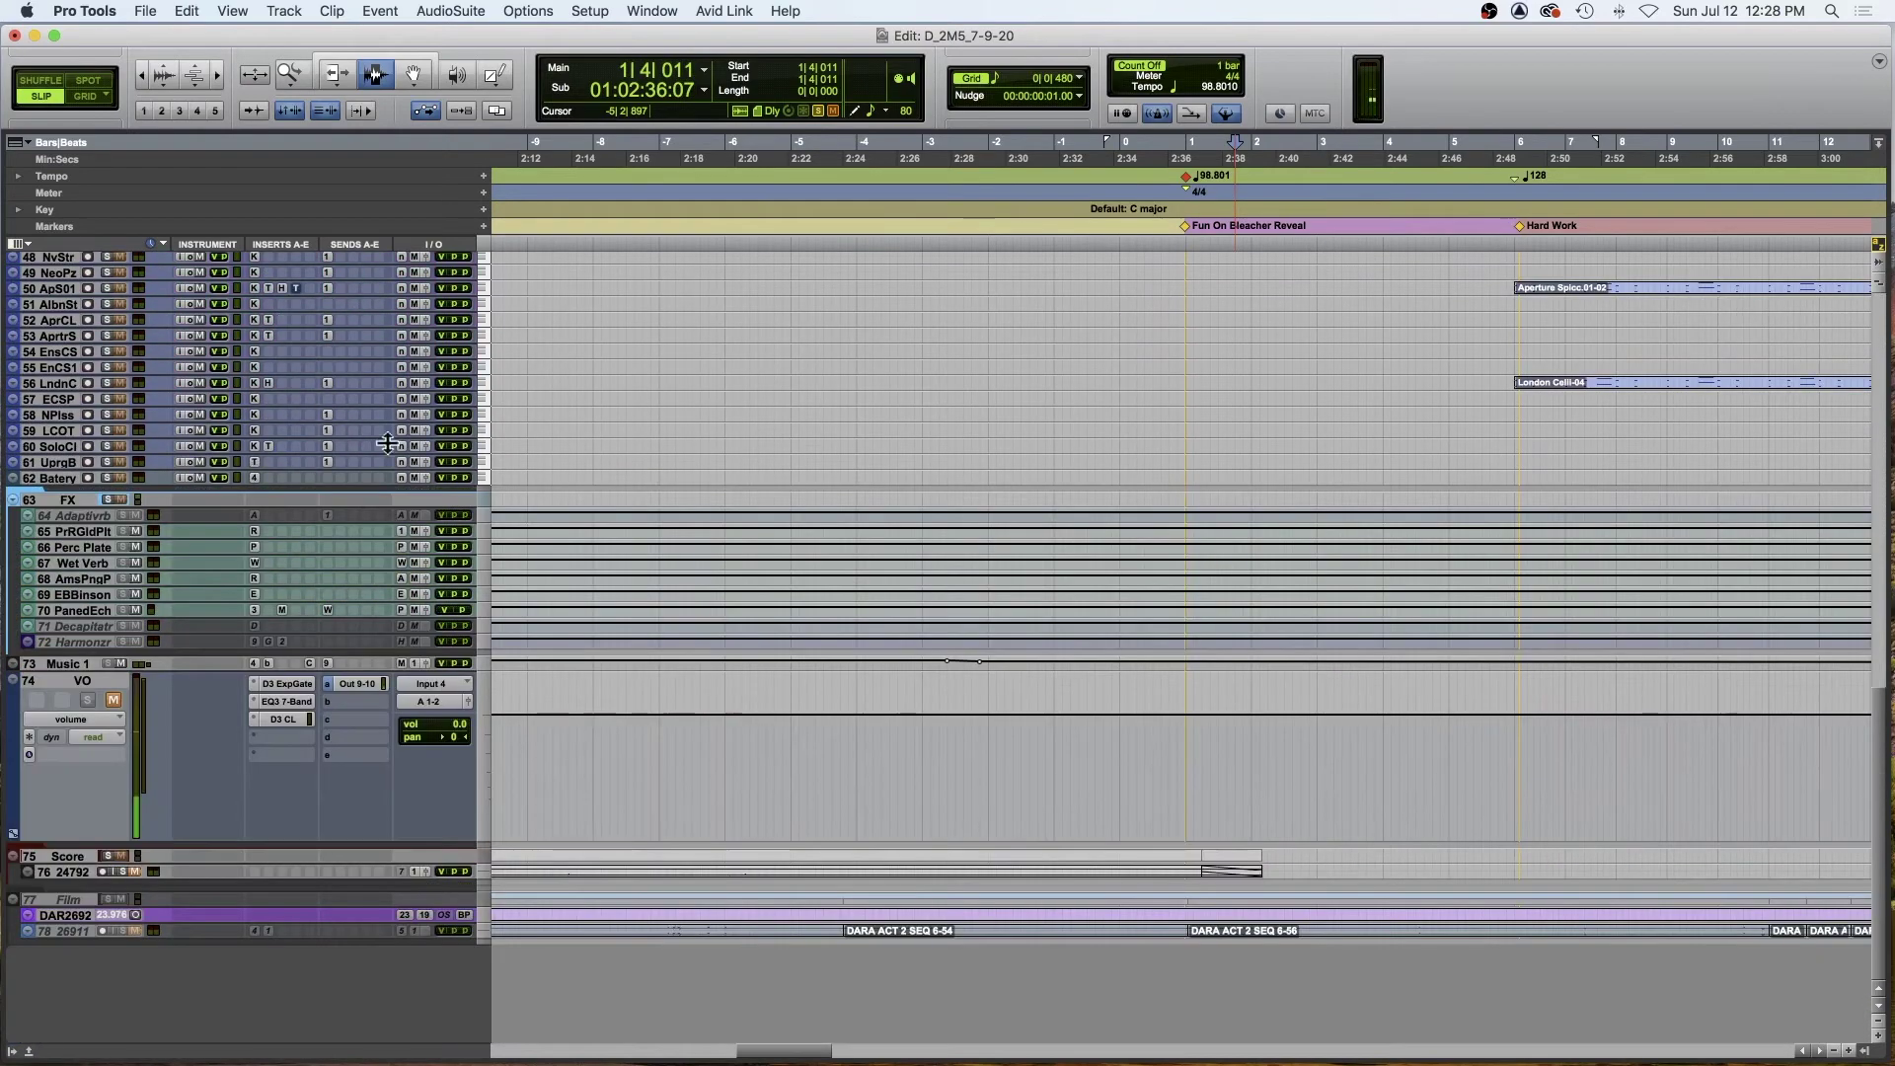
{"action": "left_click_drag", "start_coordinate": [84, 616], "coordinate": [132, 796]}
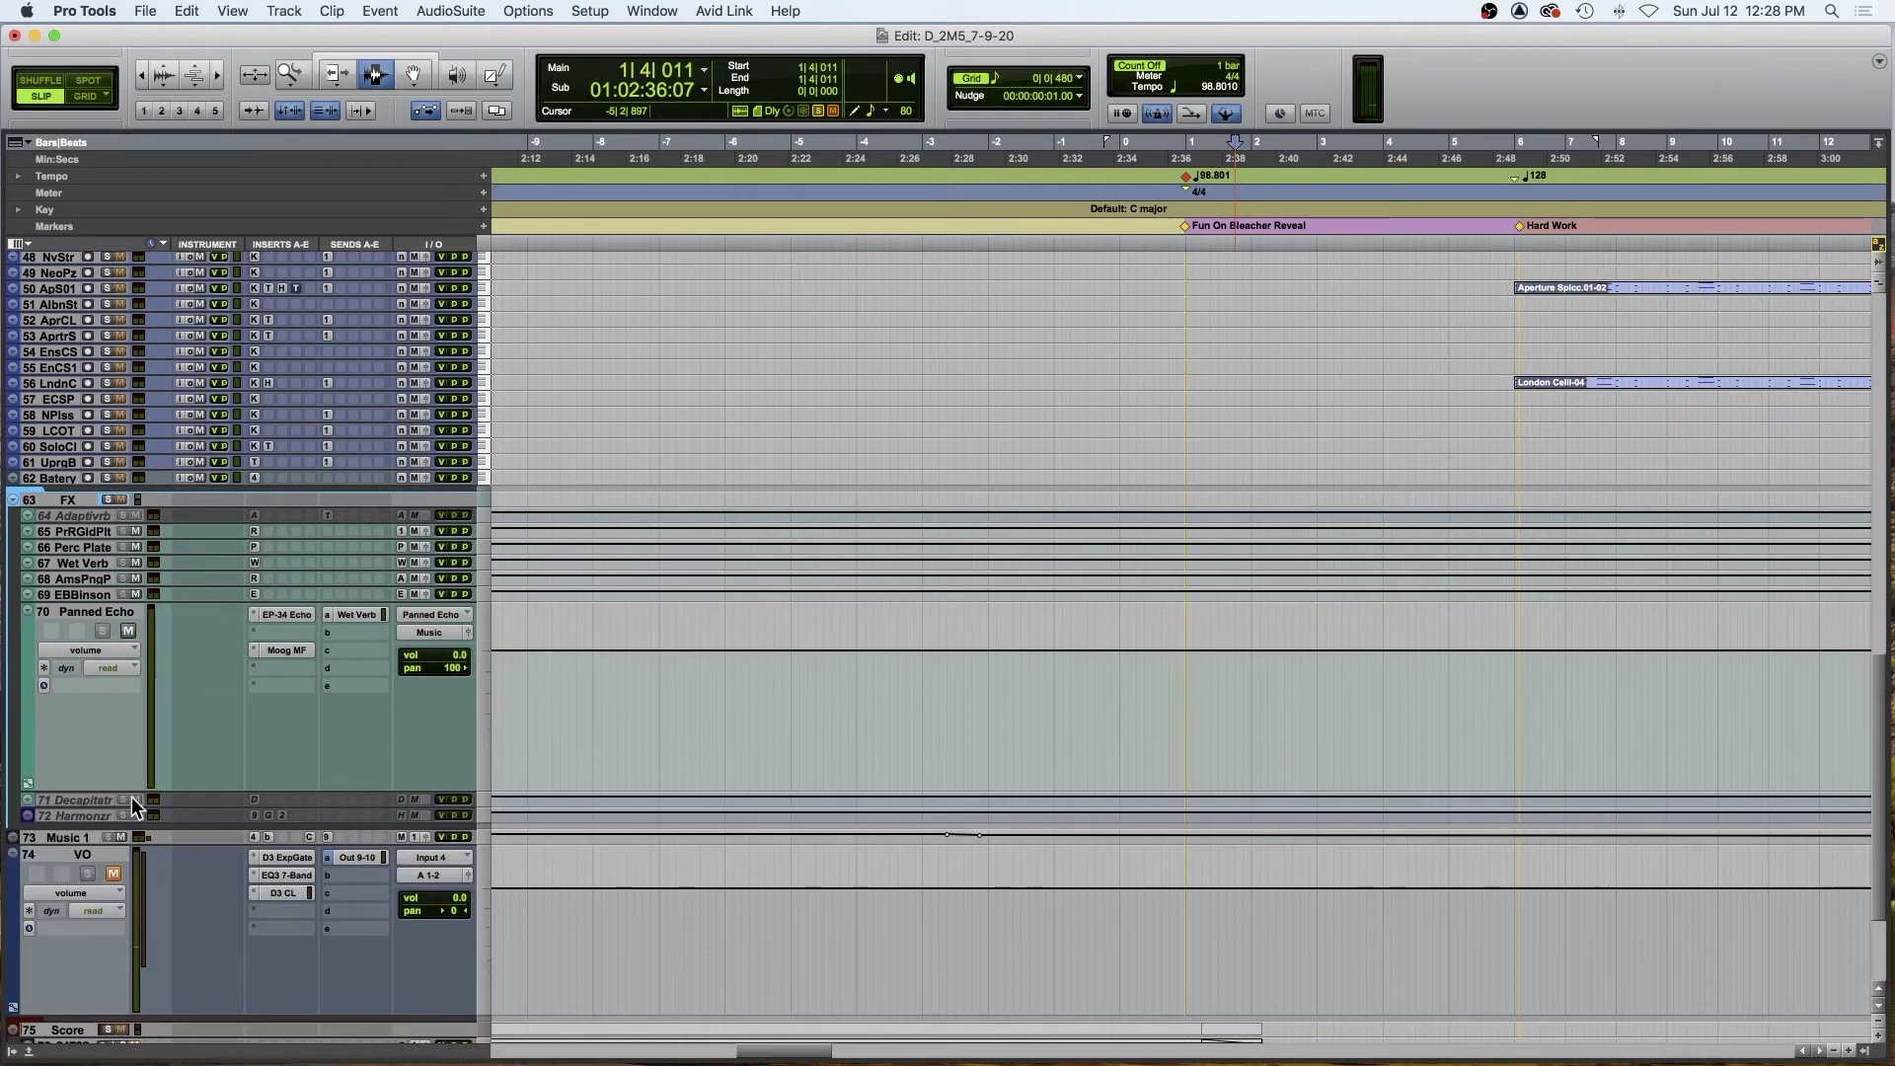
{"action": "left_click", "coordinate": [287, 615]}
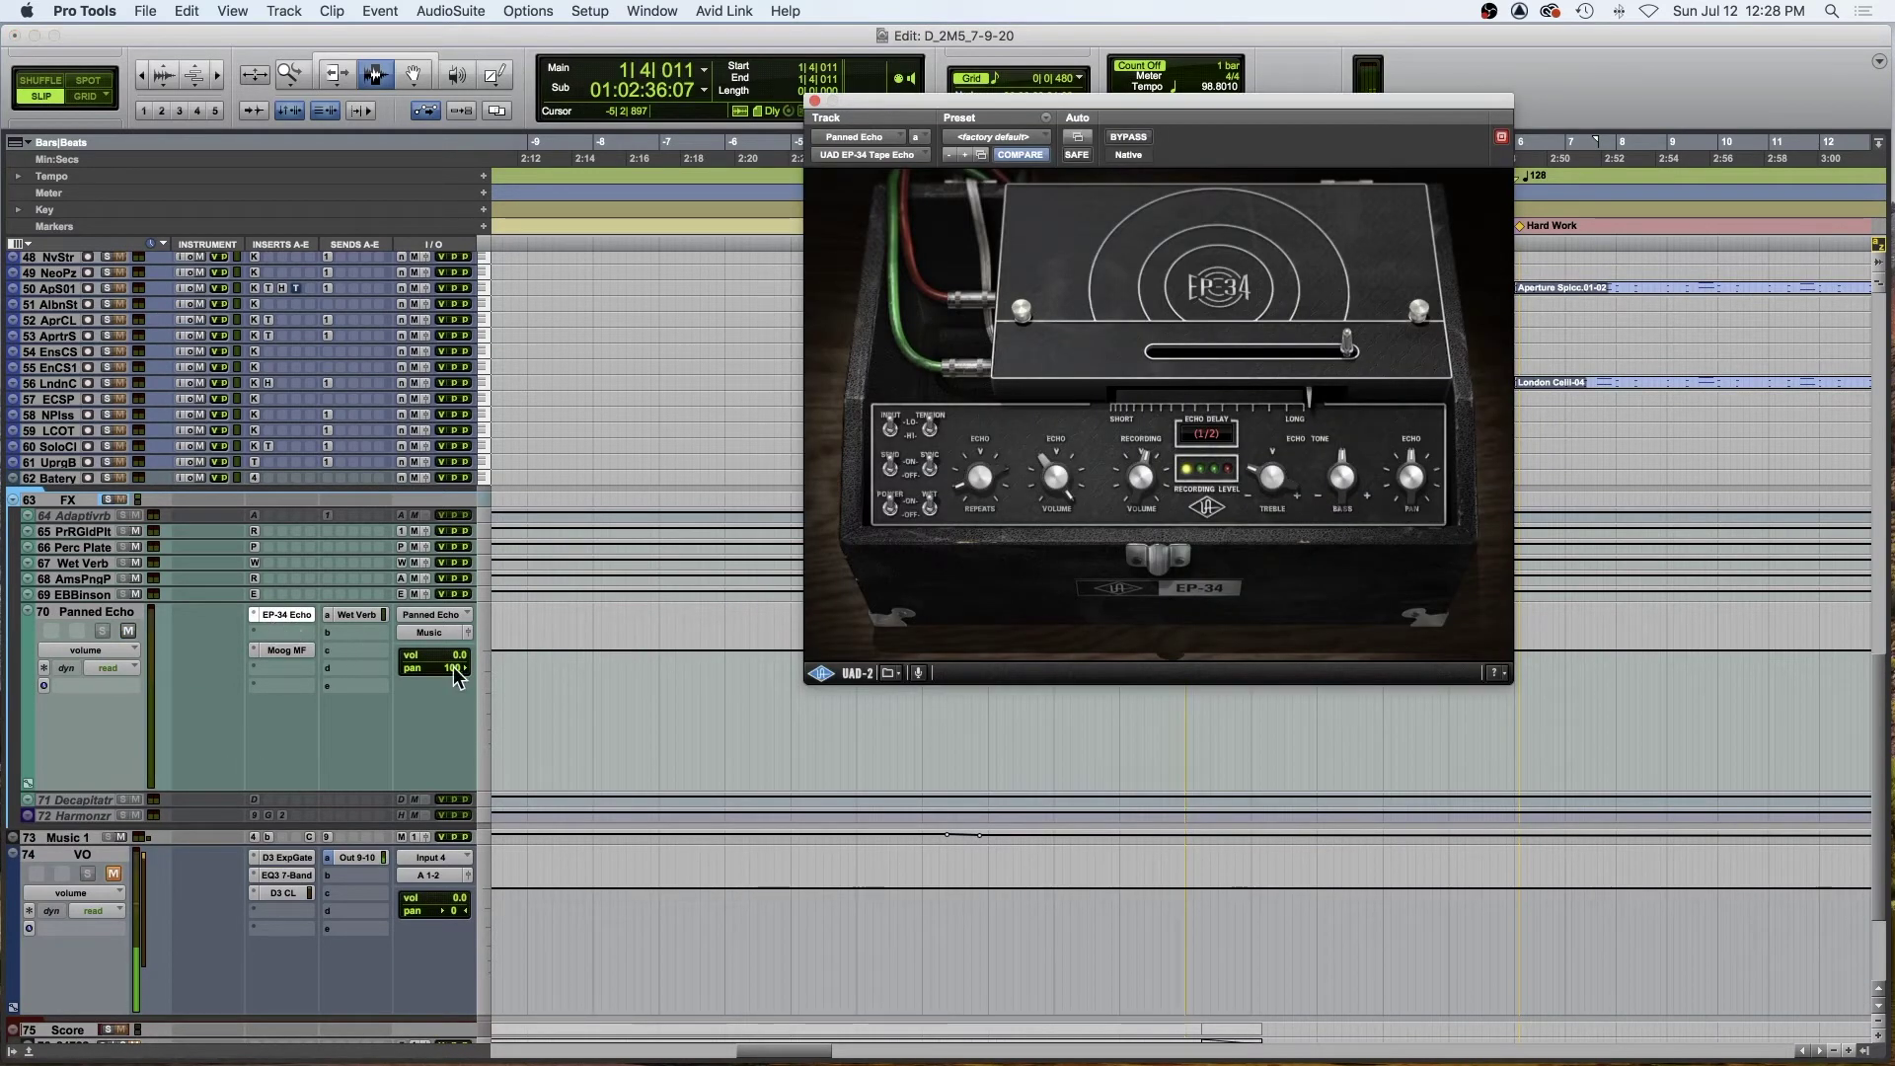
{"action": "left_click", "coordinate": [291, 652]}
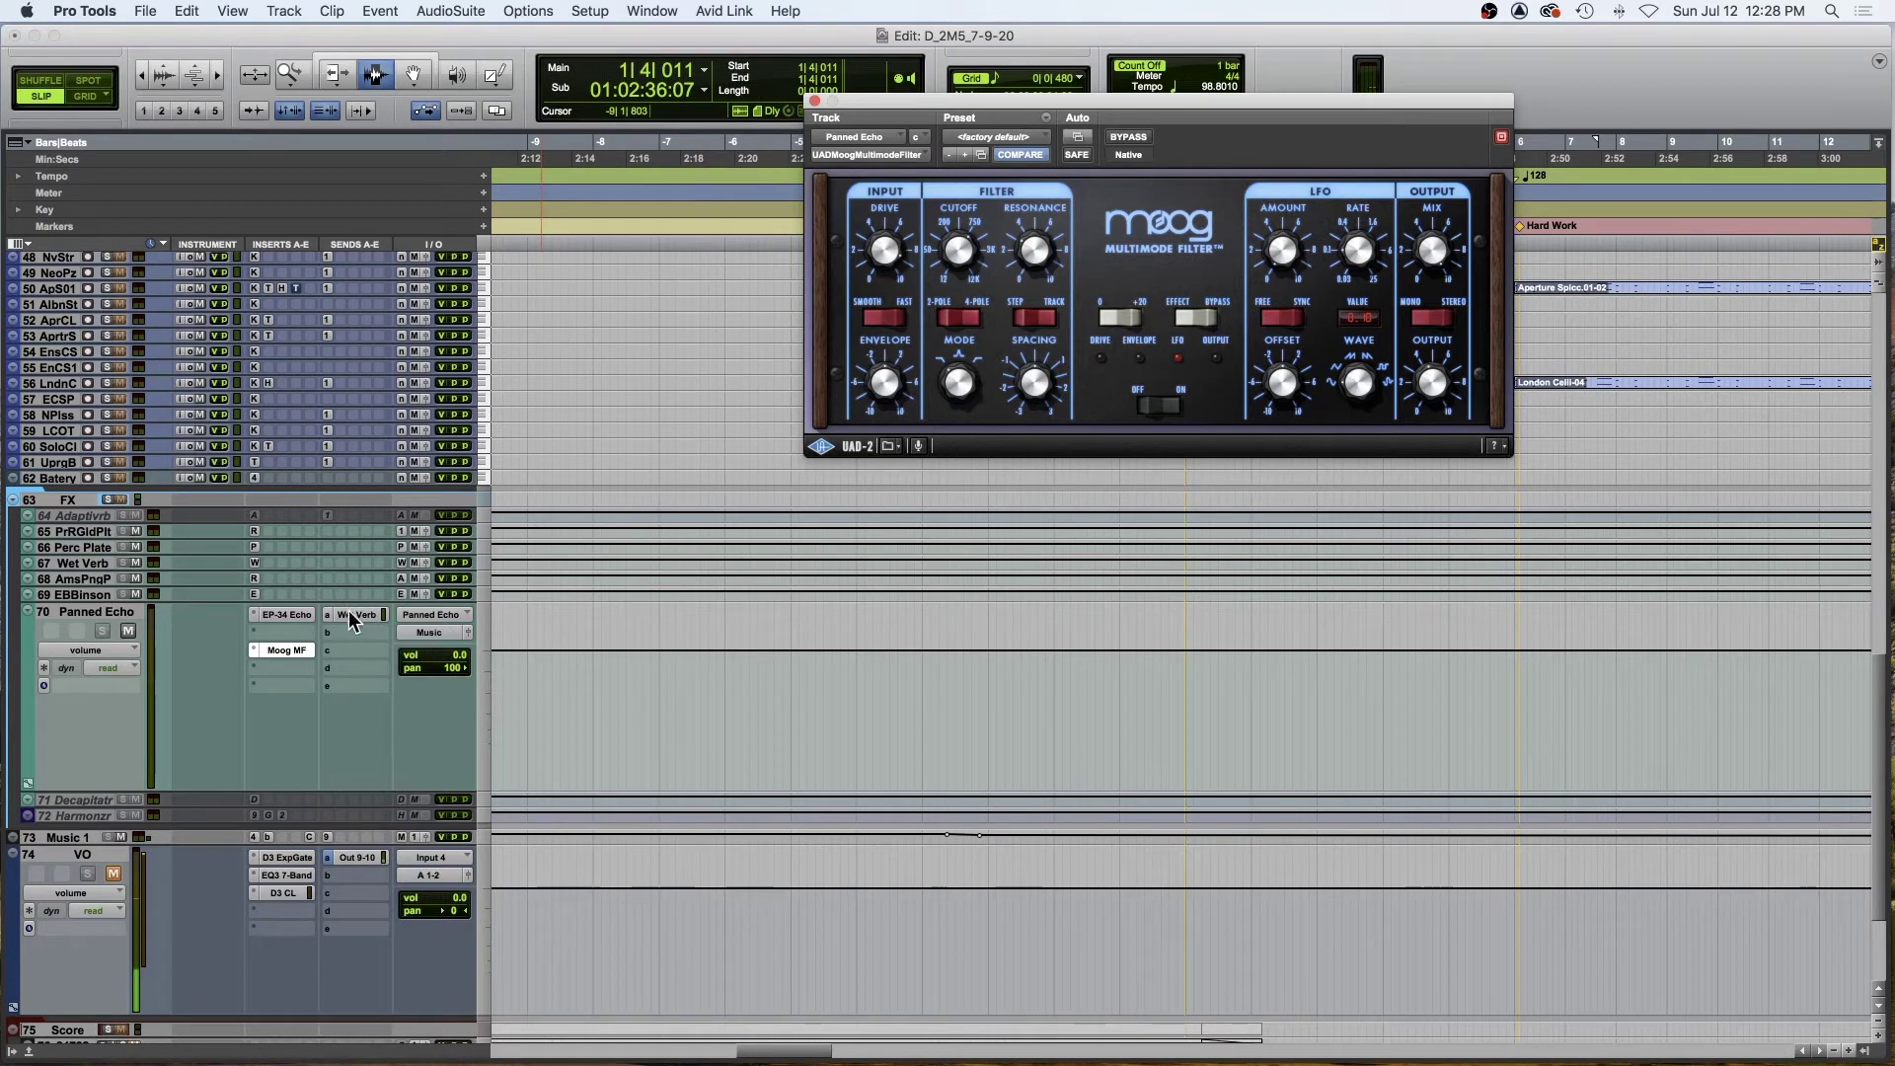
{"action": "left_click", "coordinate": [815, 102]}
- Place the cursor at 0|2|703 and examine the pre-fader setting of the Ocarina's Panned Echo send
{"action": "left_click", "coordinate": [1148, 243]}
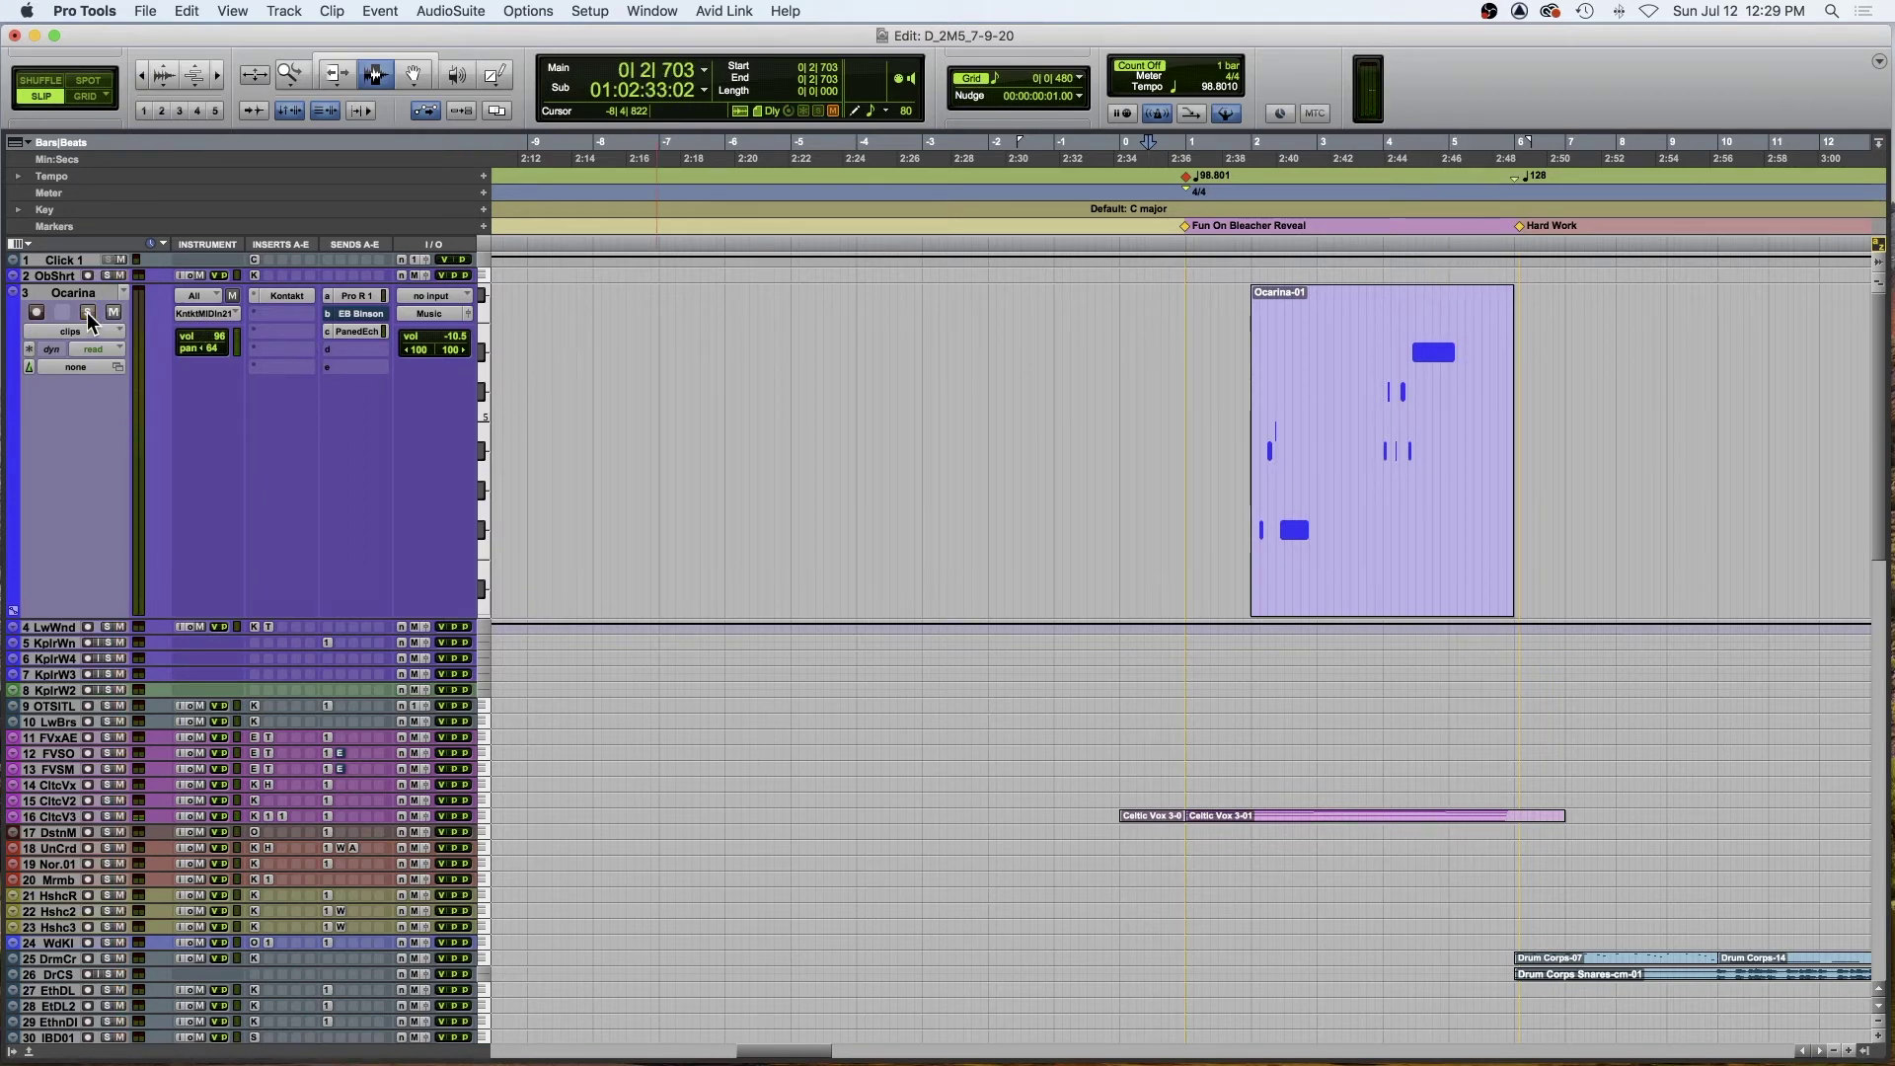
{"action": "left_click", "coordinate": [347, 331]}
{"action": "left_click", "coordinate": [738, 166]}
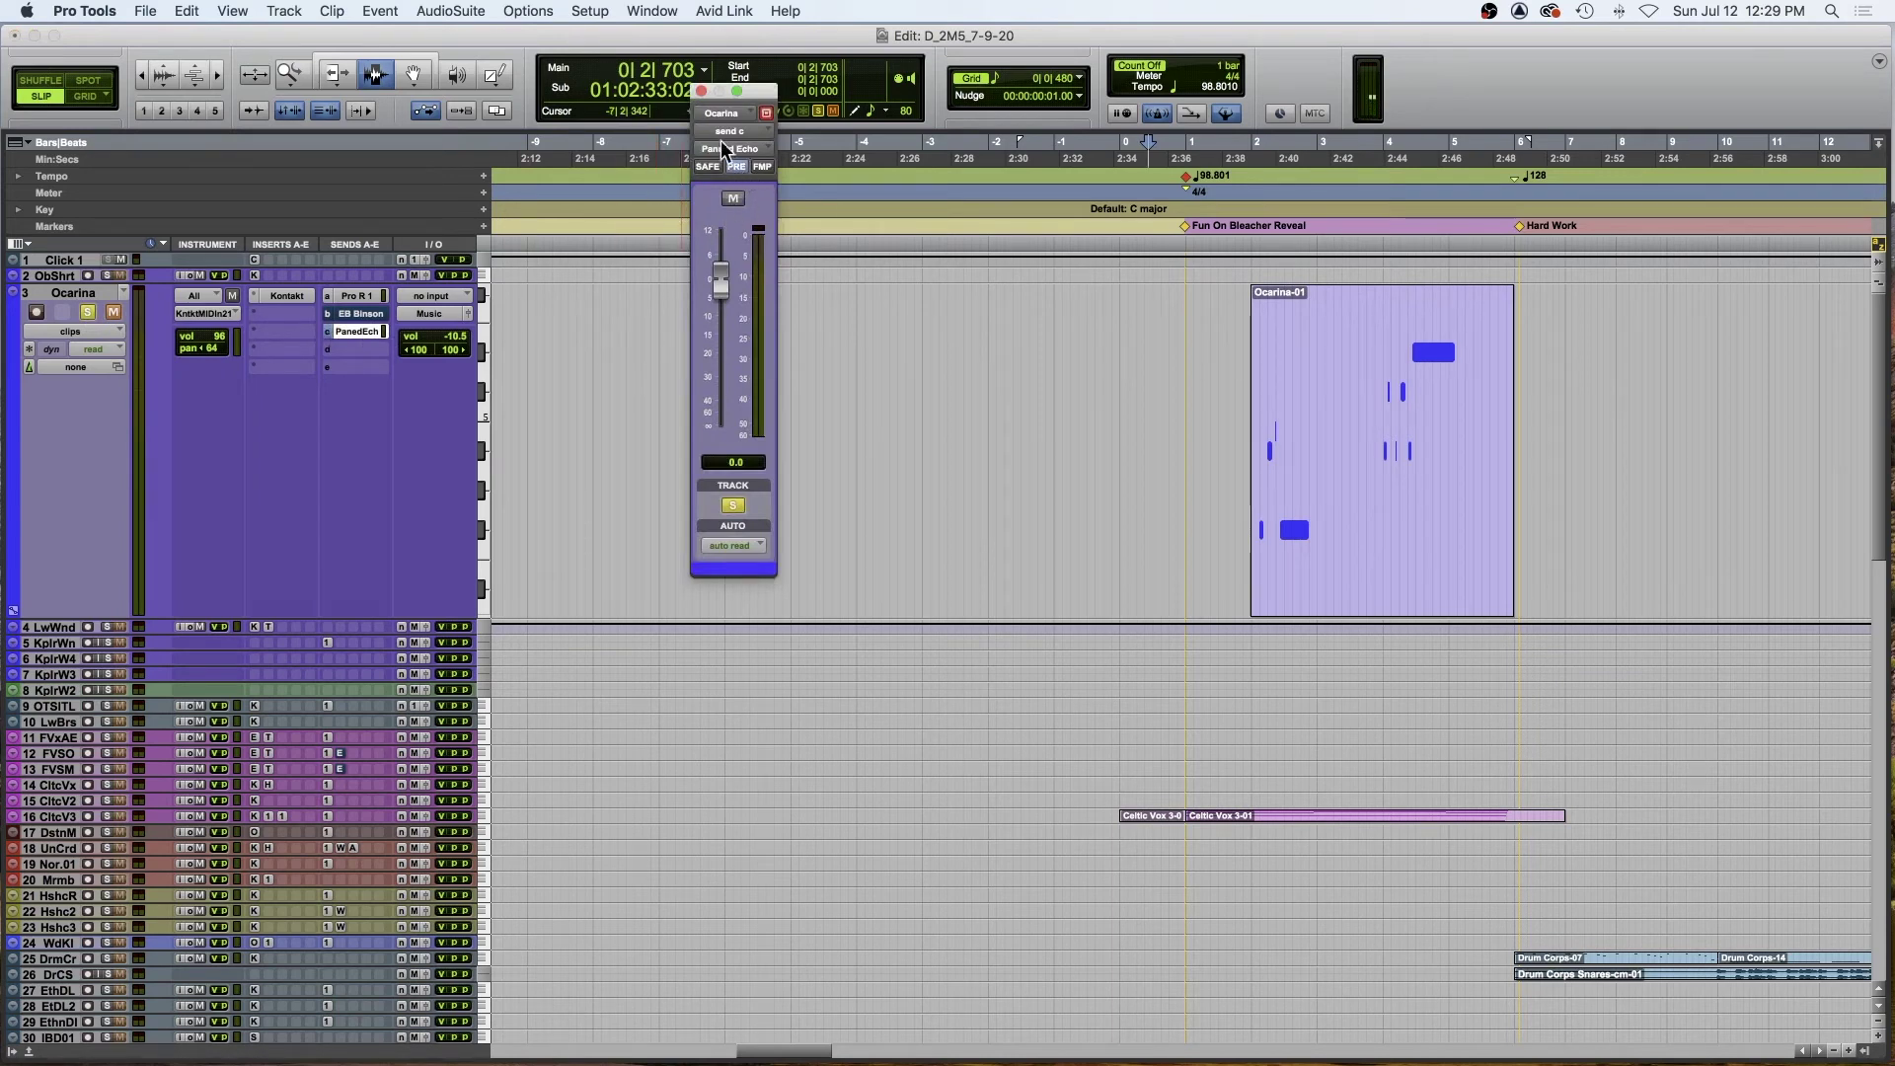
{"action": "left_click", "coordinate": [701, 90]}
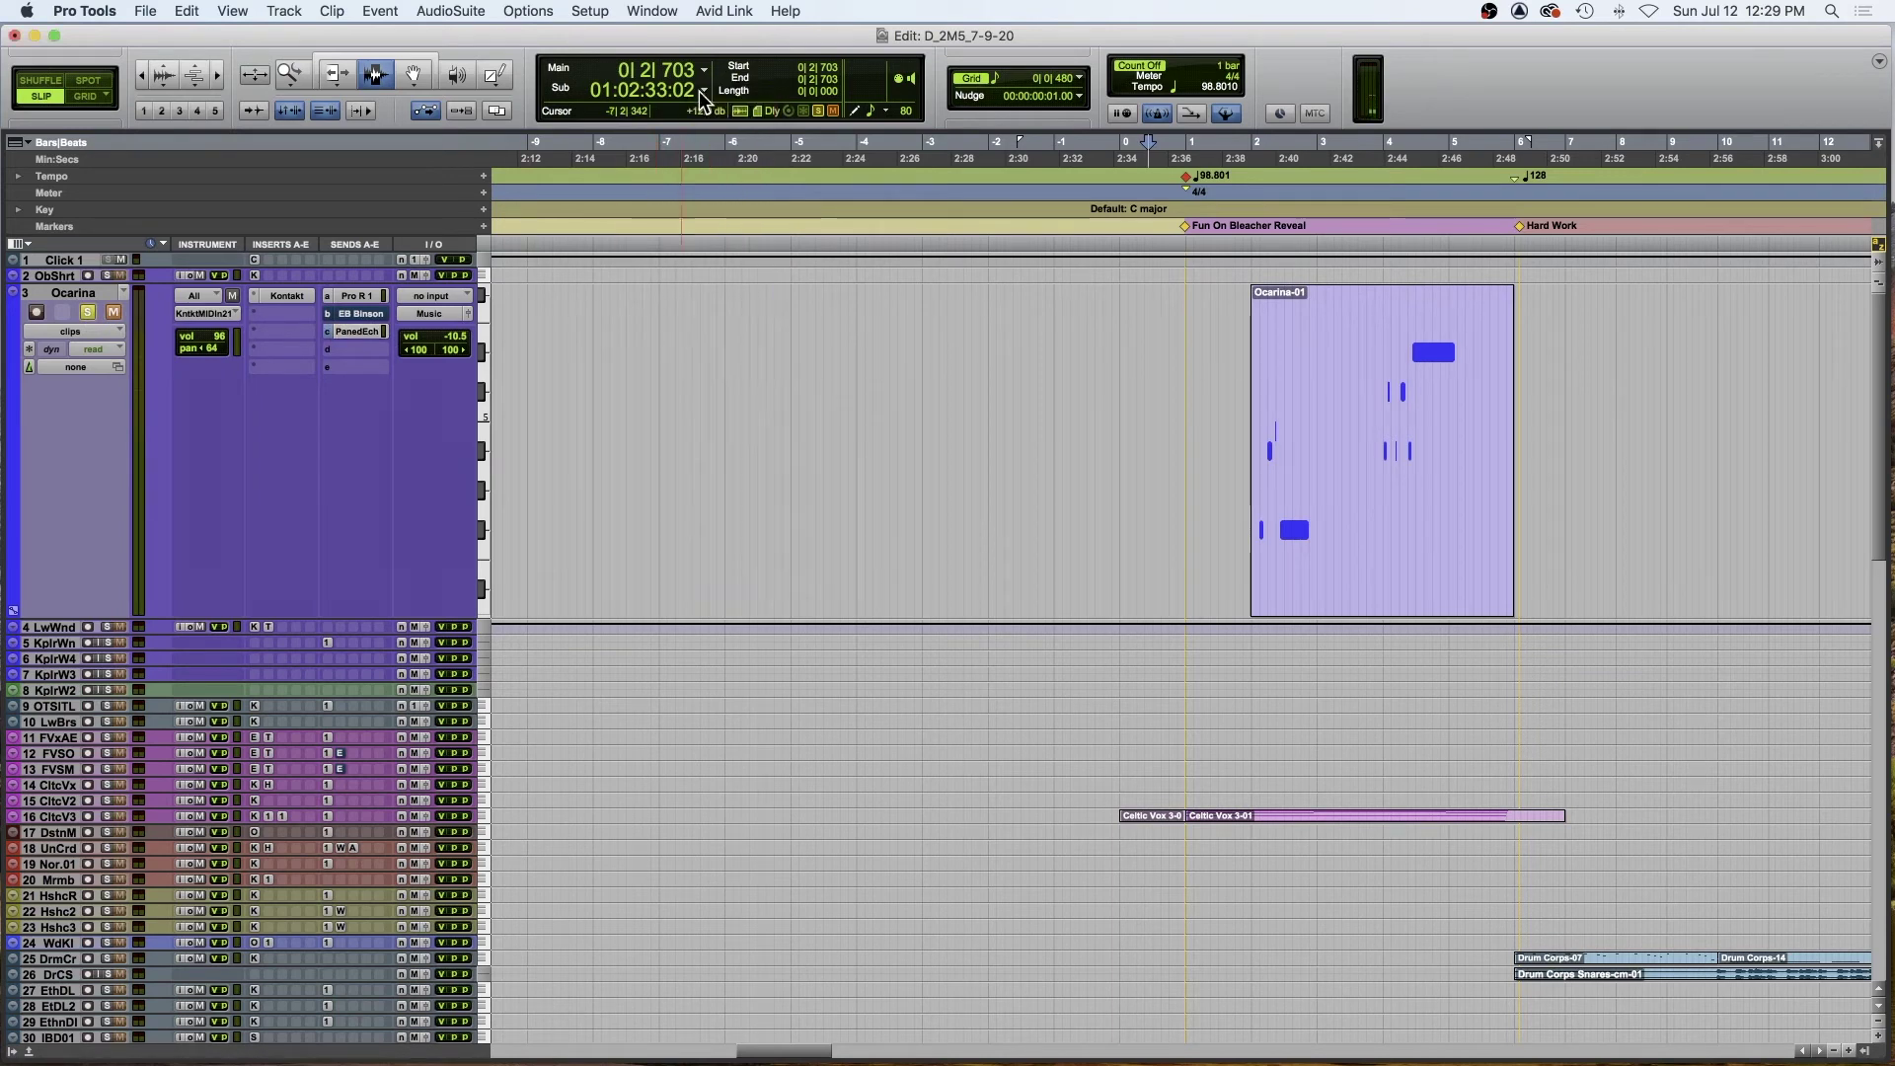
- Audition the soloed Ocarina from 1|4|587, clear its solo, and recheck its Panned Echo send
{"action": "left_click", "coordinate": [1245, 292]}
{"action": "key", "text": "space"}
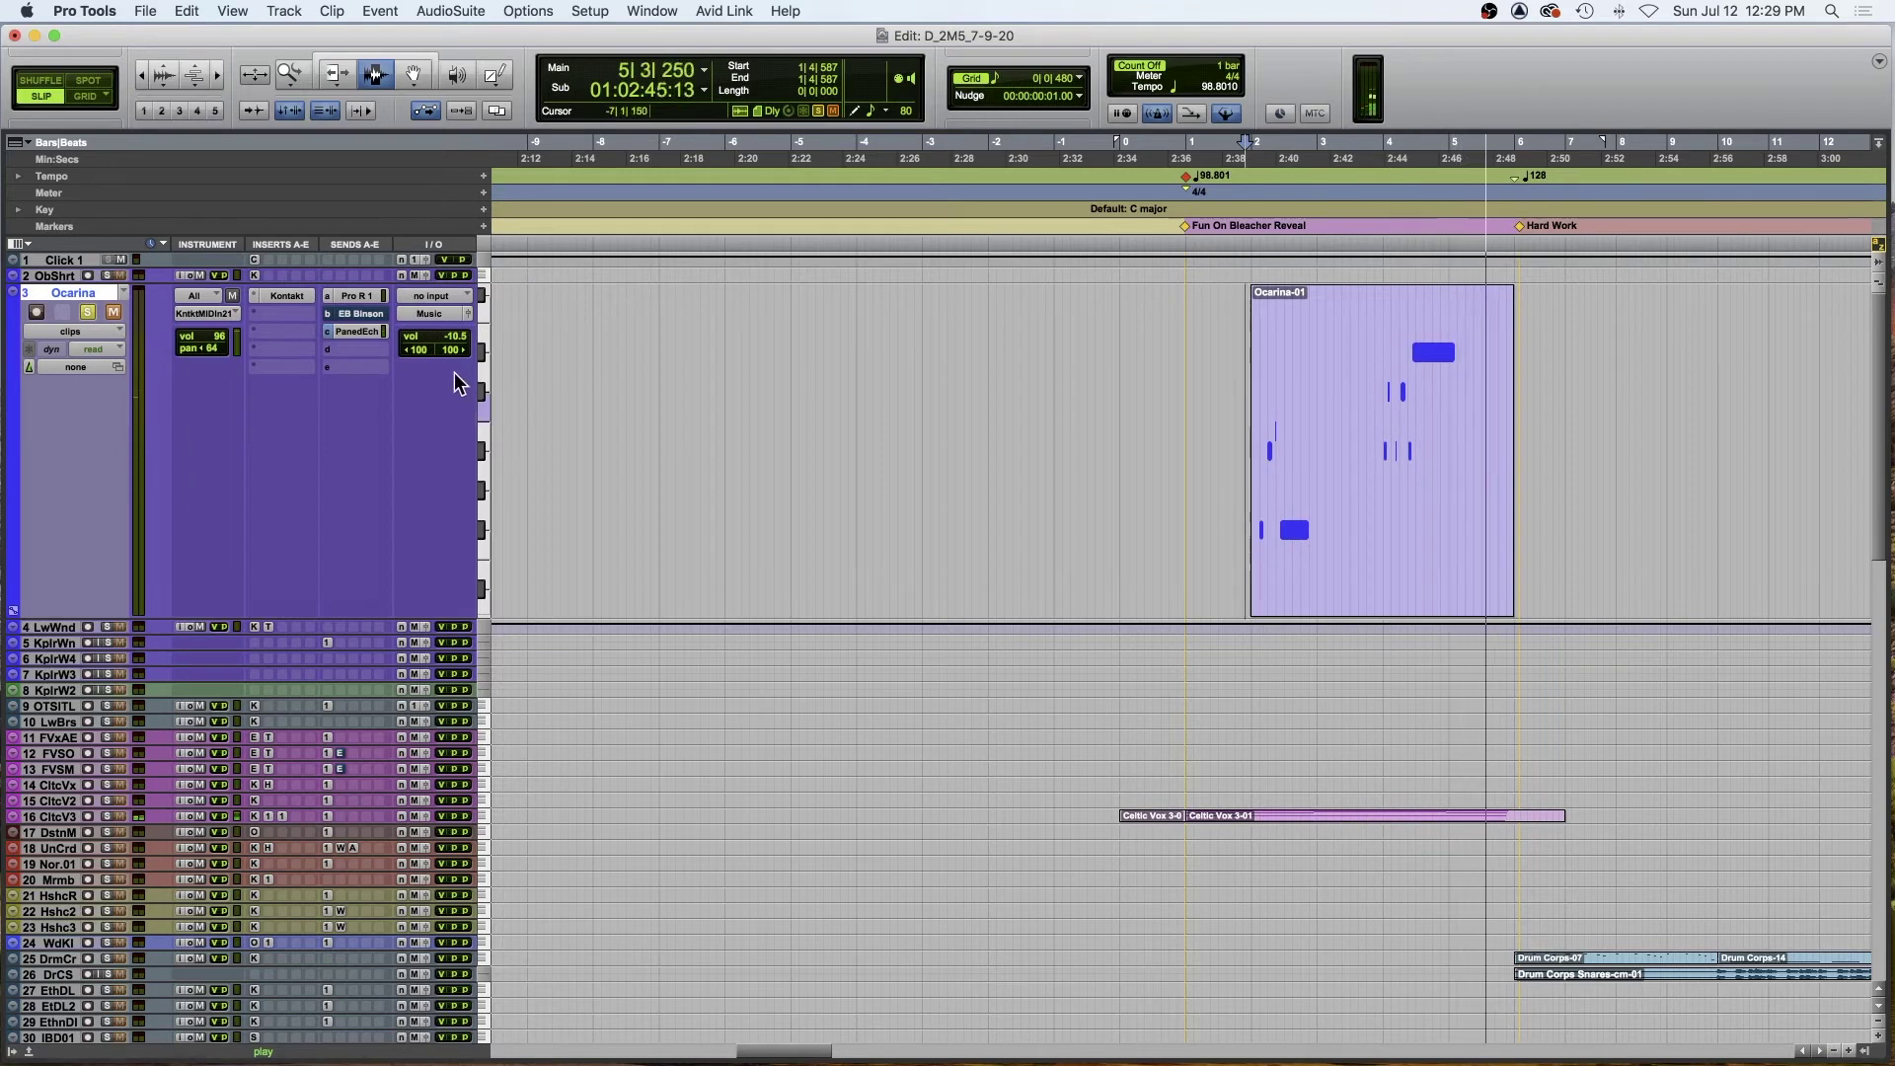
{"action": "key", "text": "space"}
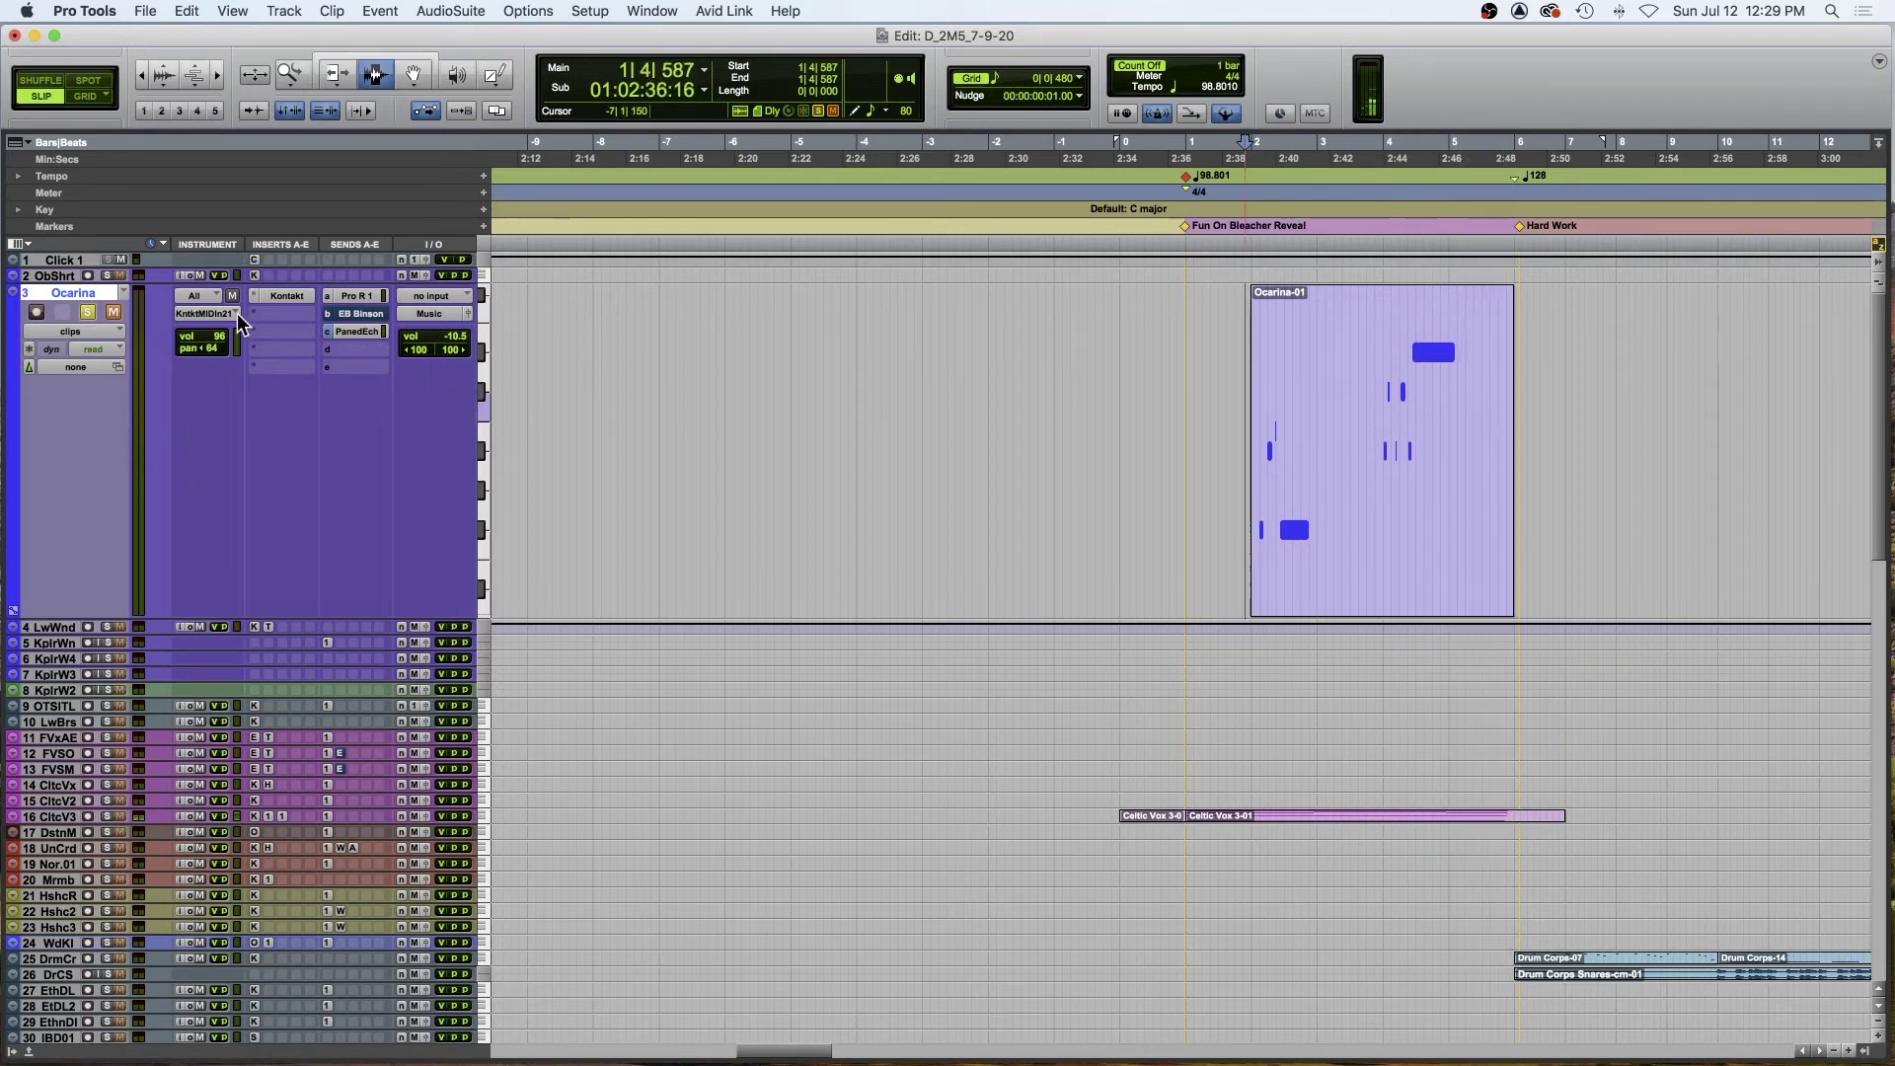
{"action": "left_click", "coordinate": [88, 312]}
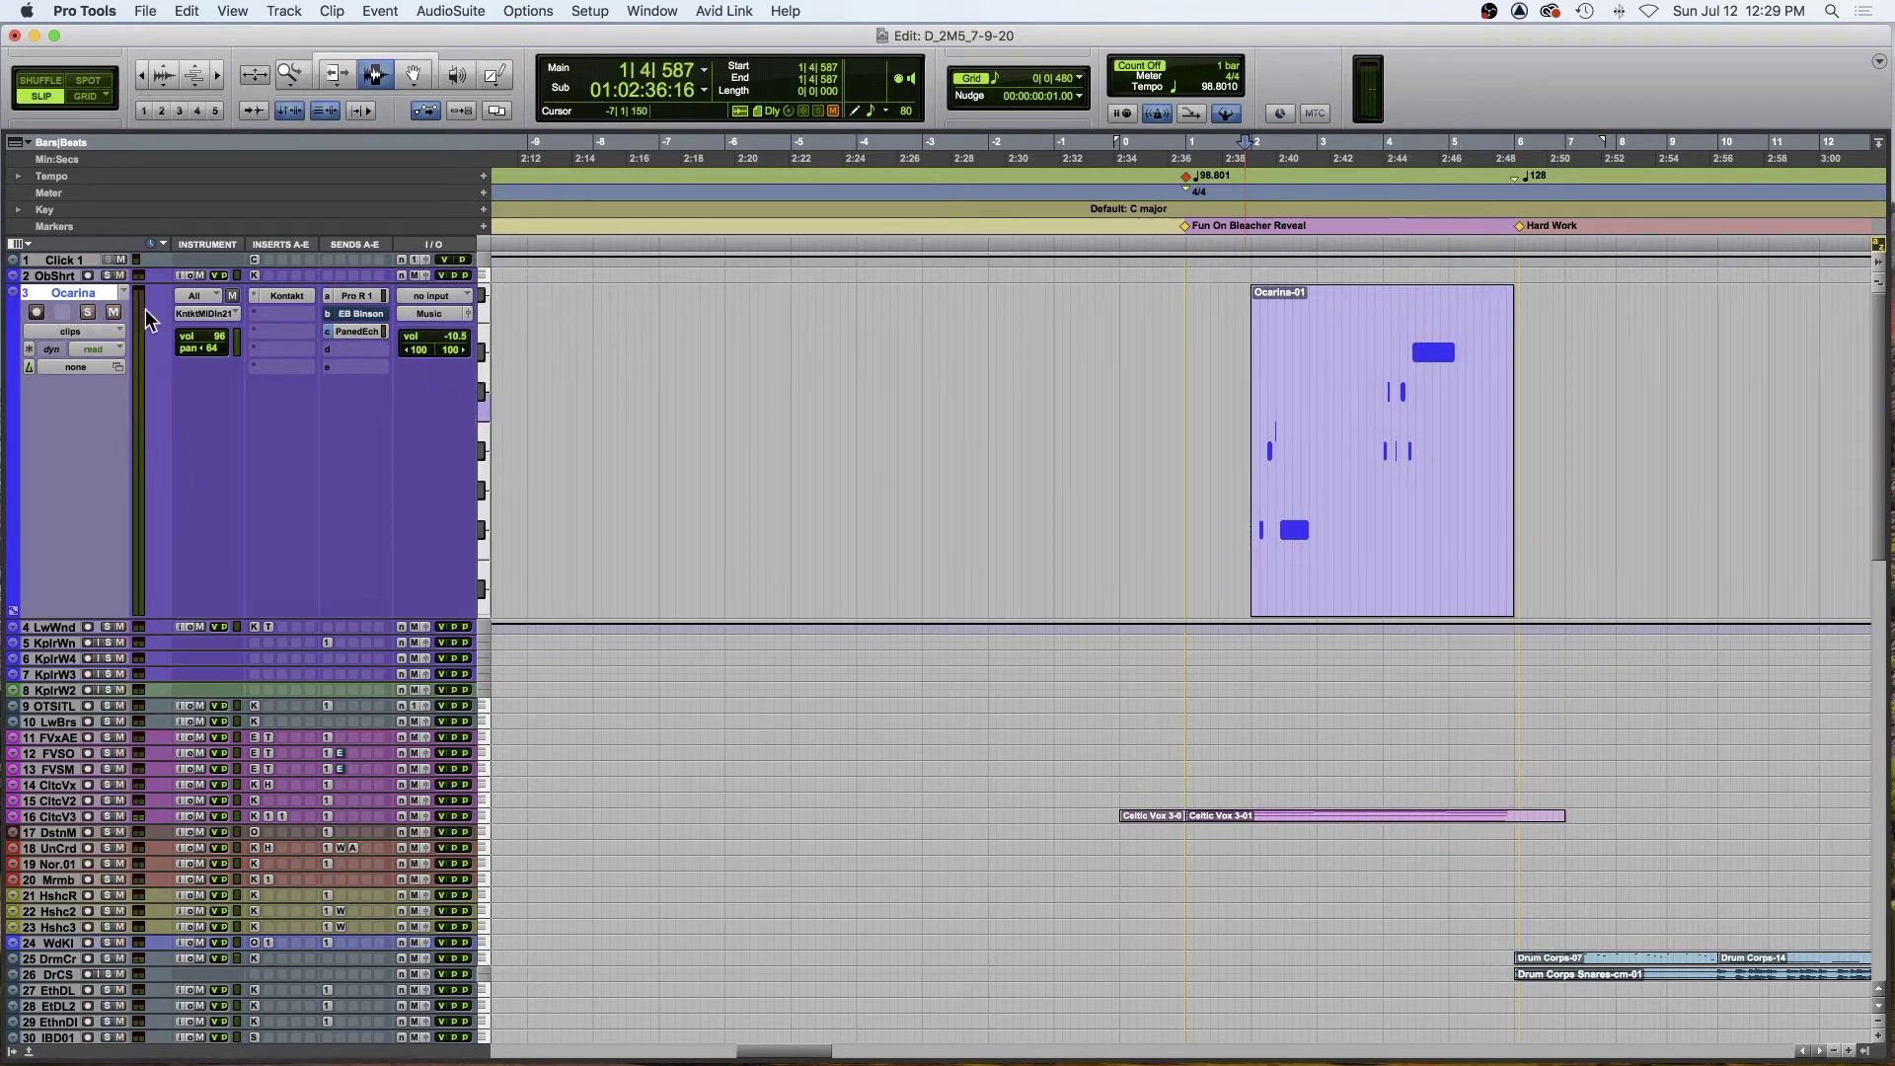
{"action": "left_click", "coordinate": [352, 330]}
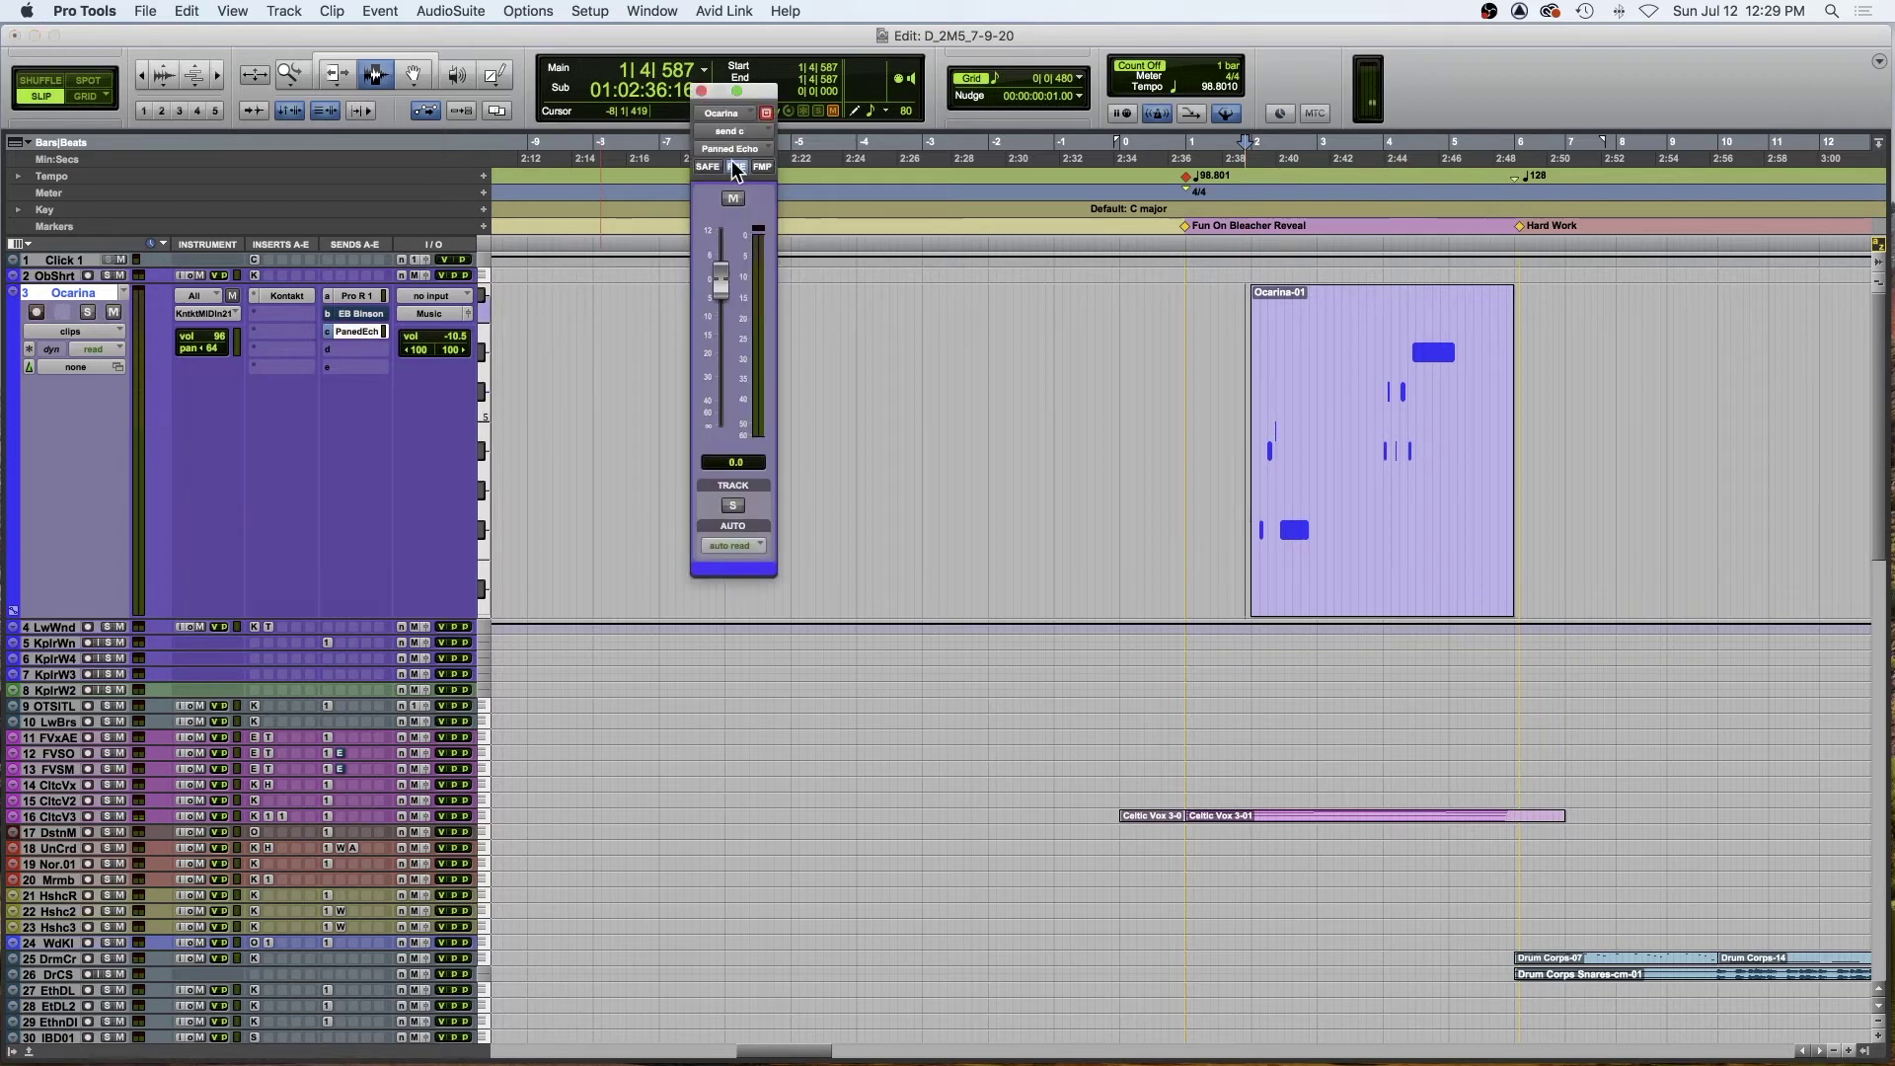
{"action": "left_click", "coordinate": [701, 91]}
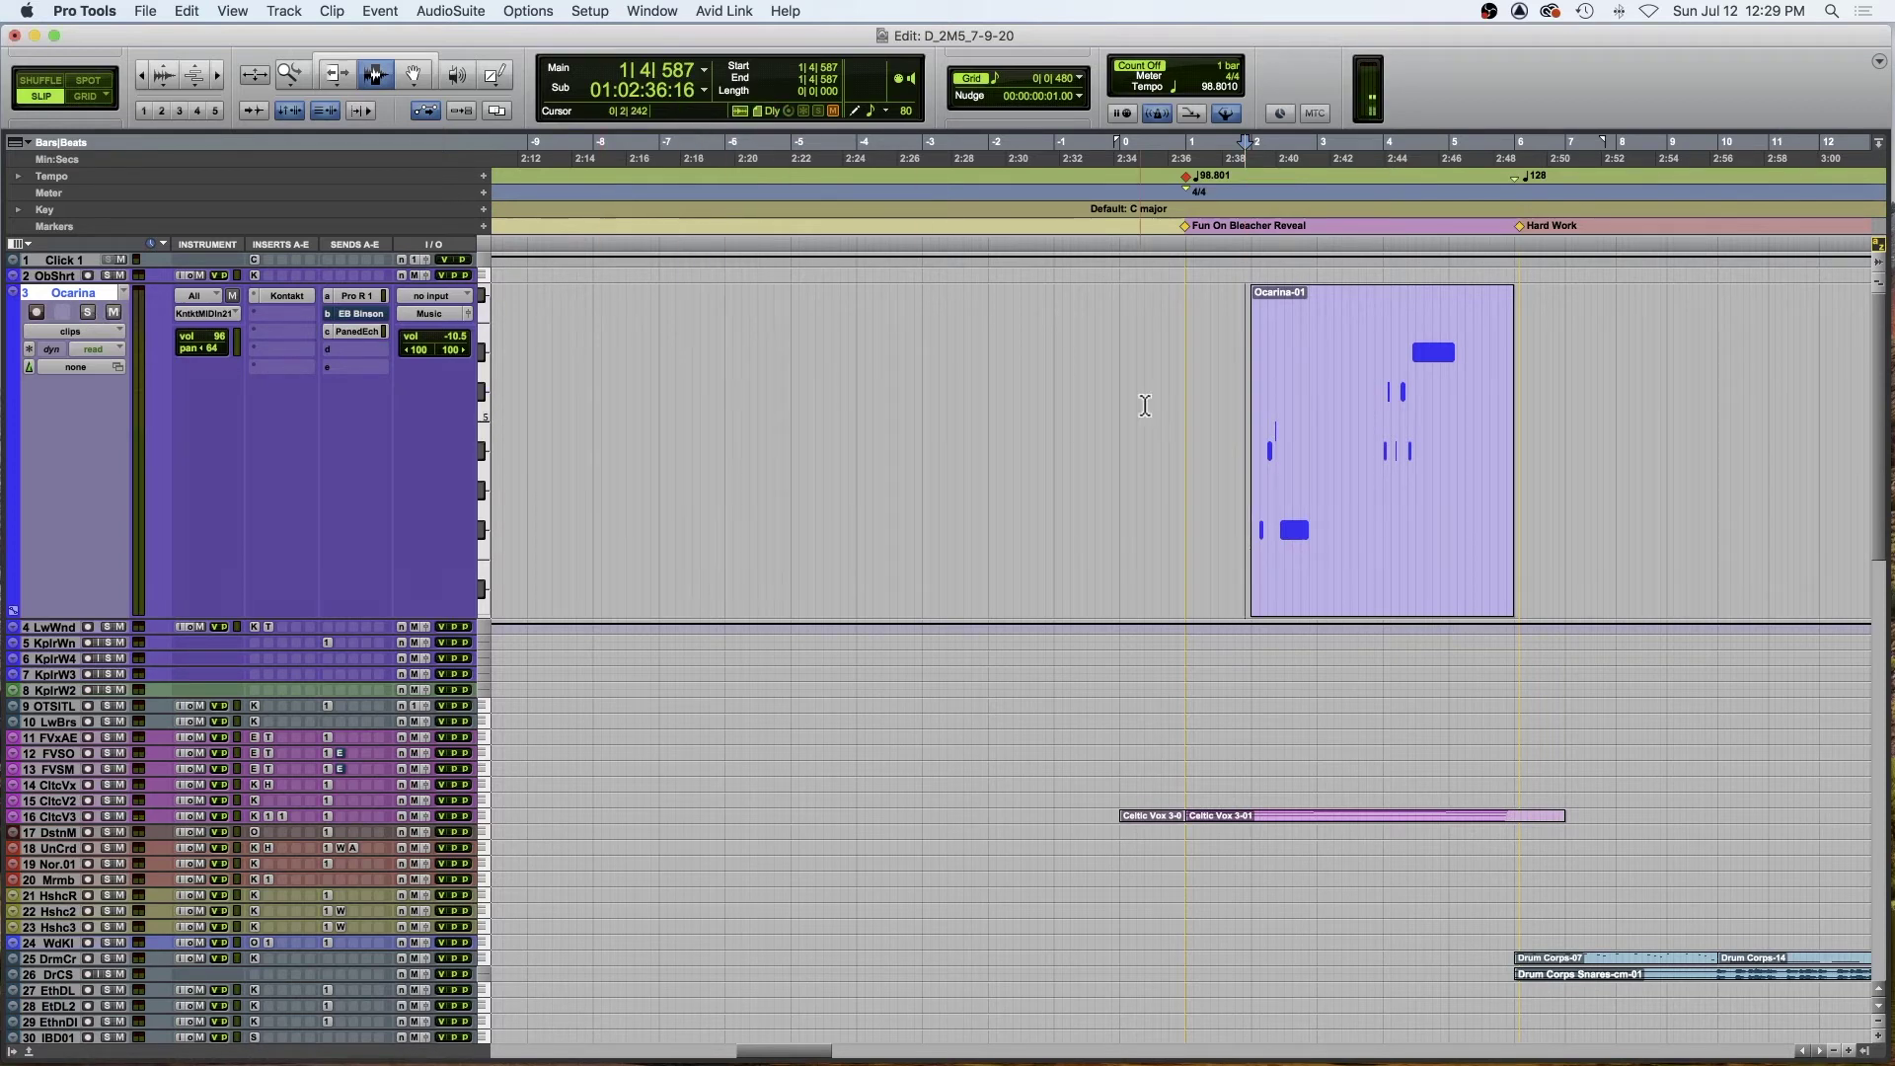
{"action": "key", "text": "space"}
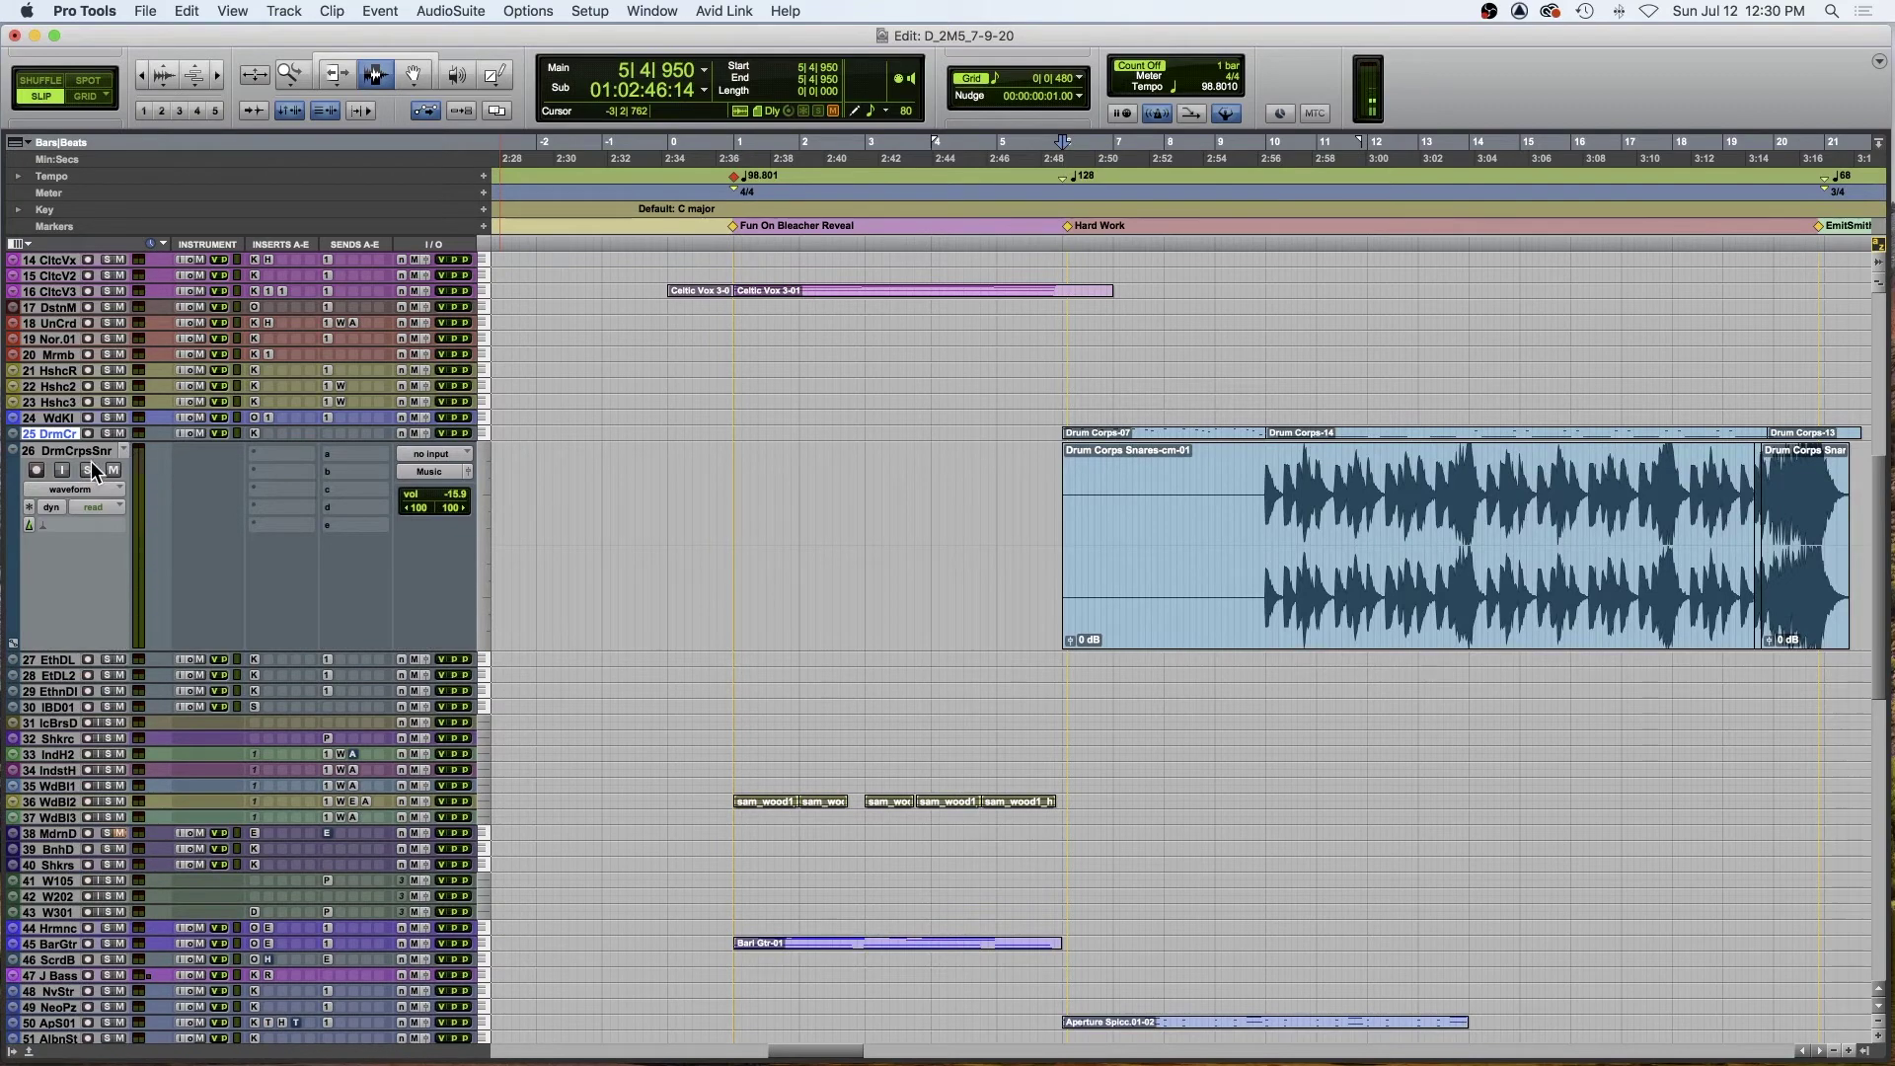
- Solo the DrmCrpsSnr track, enlarge the Drum Corps track, and inspect its Kontakt instrument marching_ensemble_bandroom
{"action": "left_click", "coordinate": [87, 470]}
{"action": "key", "text": "ctrl+Down"}
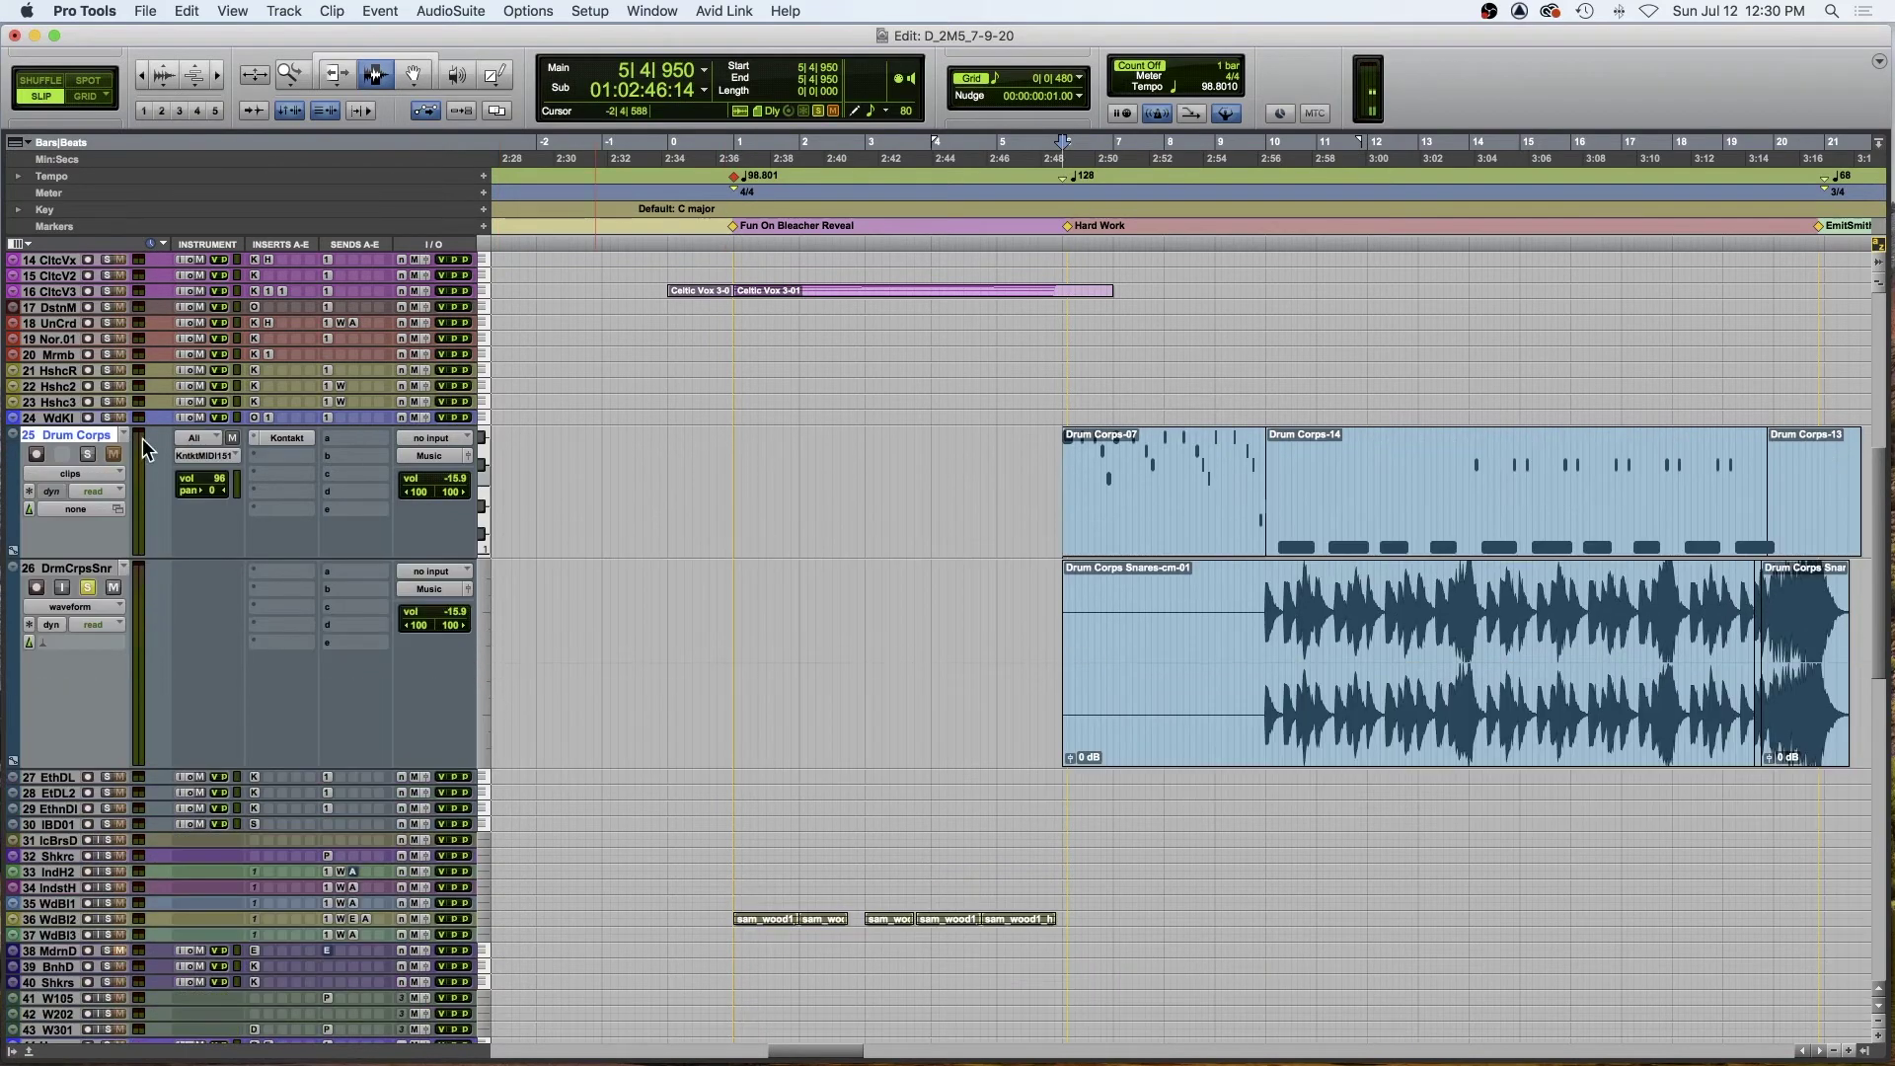
{"action": "left_click", "coordinate": [285, 439]}
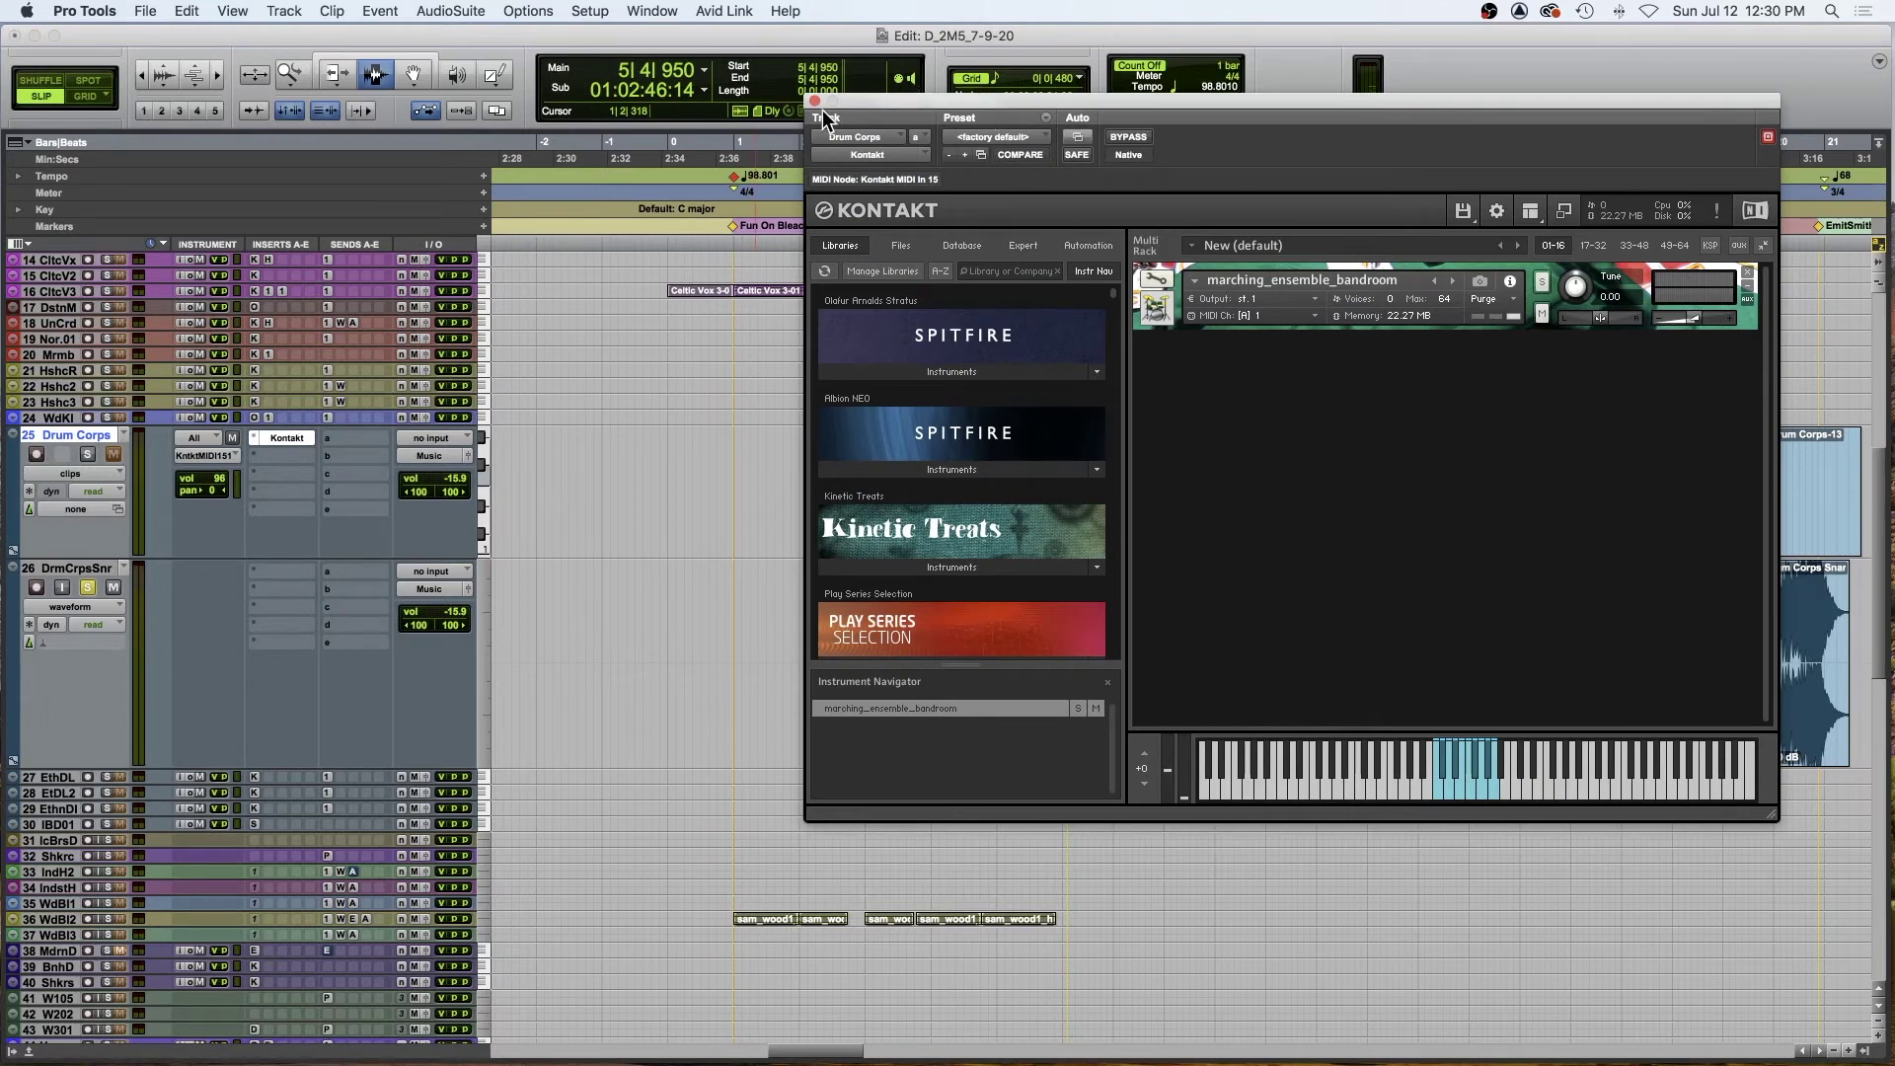
{"action": "left_click", "coordinate": [814, 100]}
- Audition the soloed Drum Corps and DrmCrpsSnr tracks together from 5|4|950 and highlight the Drum Corps Snares-cm-01 clip
{"action": "left_click", "coordinate": [1065, 491]}
{"action": "key", "text": "space"}
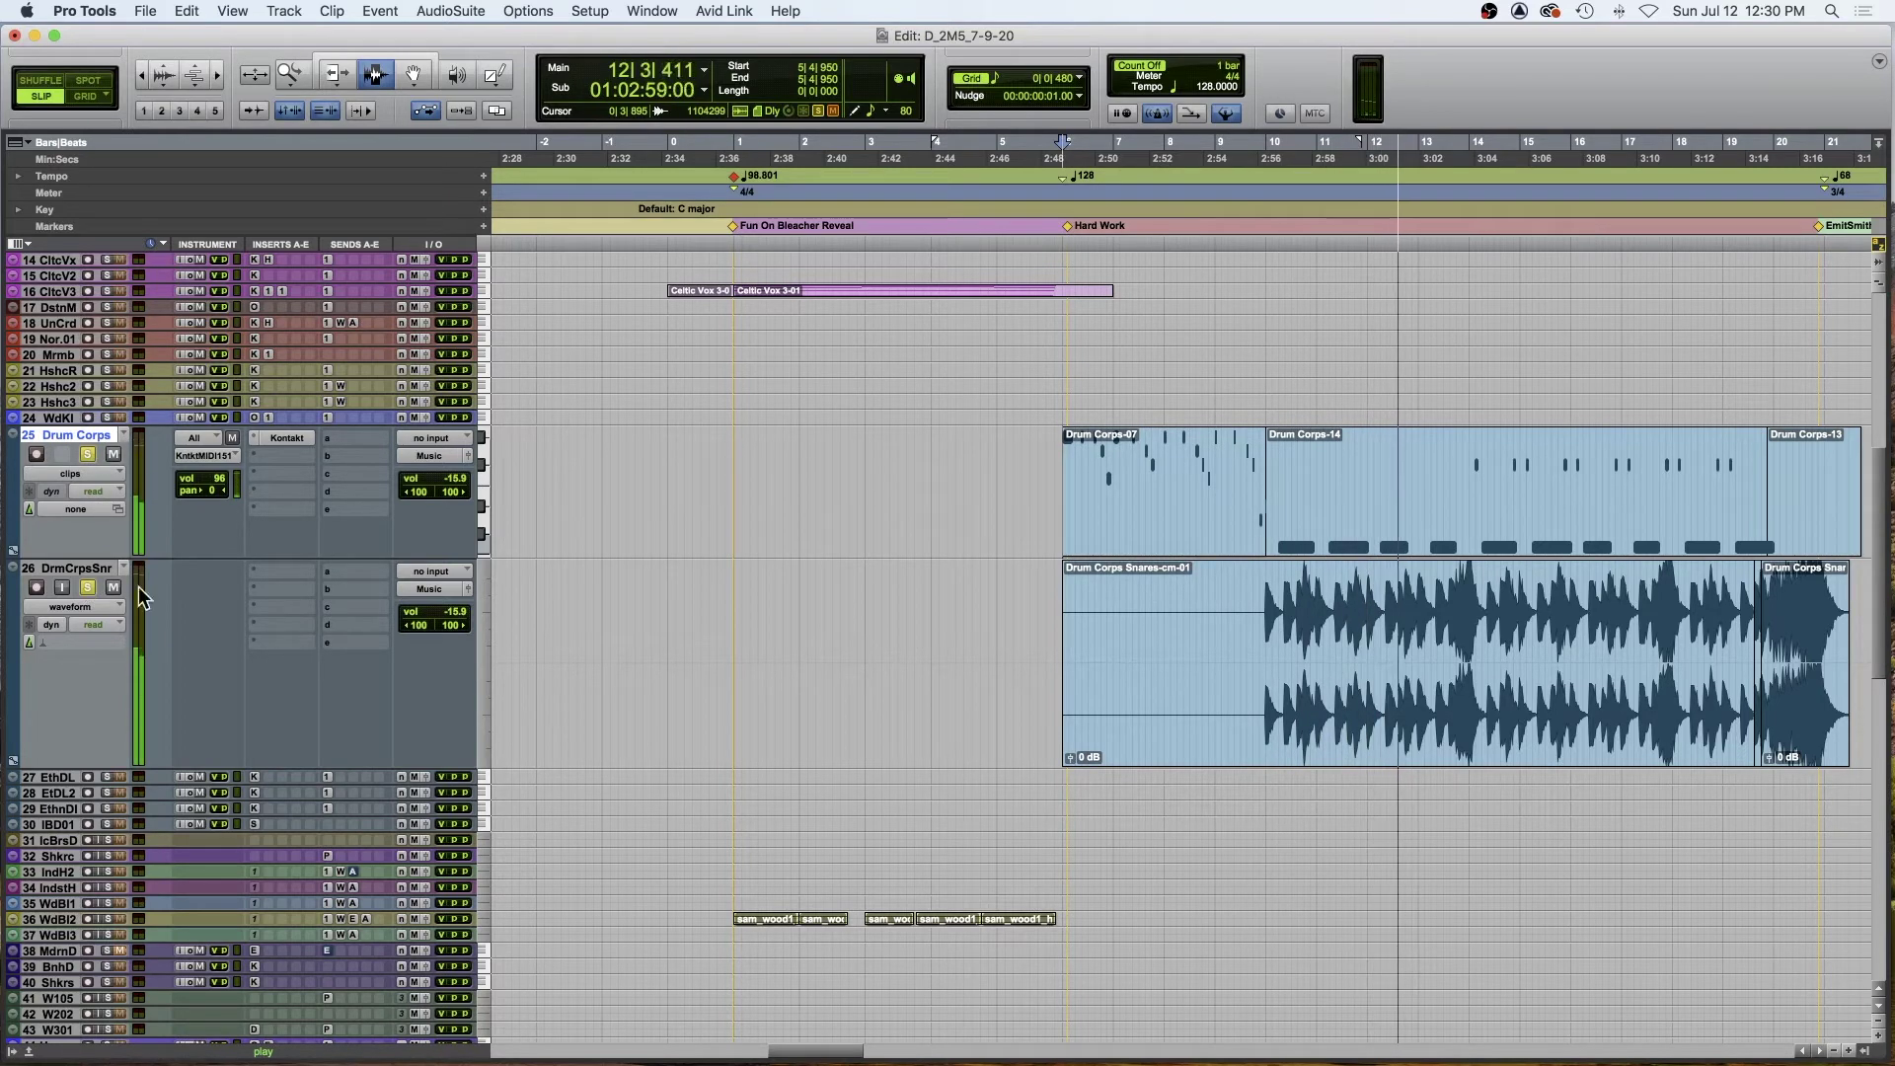
{"action": "double_click", "coordinate": [1417, 626]}
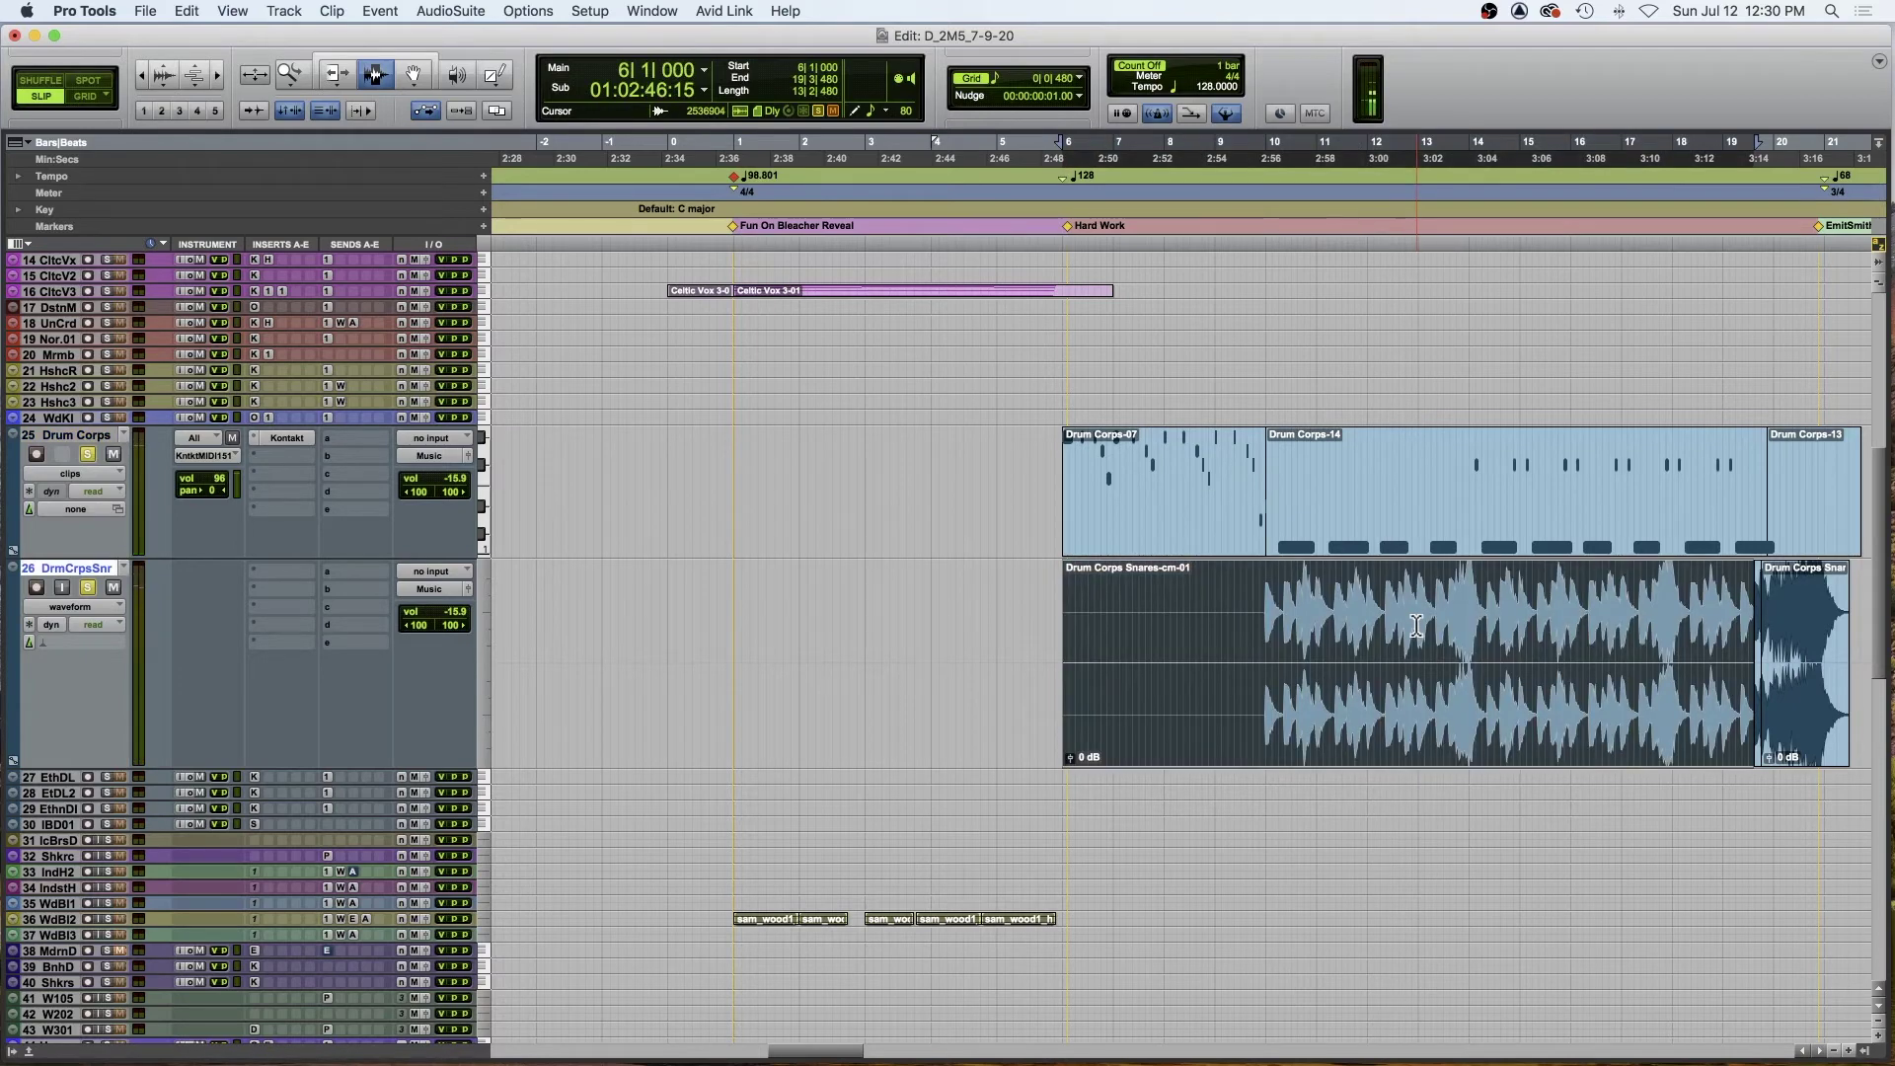
{"action": "left_click", "coordinate": [1417, 626]}
- Zoom in at 19|4|413 to examine the snare clip edits, and clear the solos on both drum tracks
{"action": "left_click", "coordinate": [1750, 624]}
{"action": "key", "text": "t"}
{"action": "key", "text": "t"}
{"action": "key", "text": "t"}
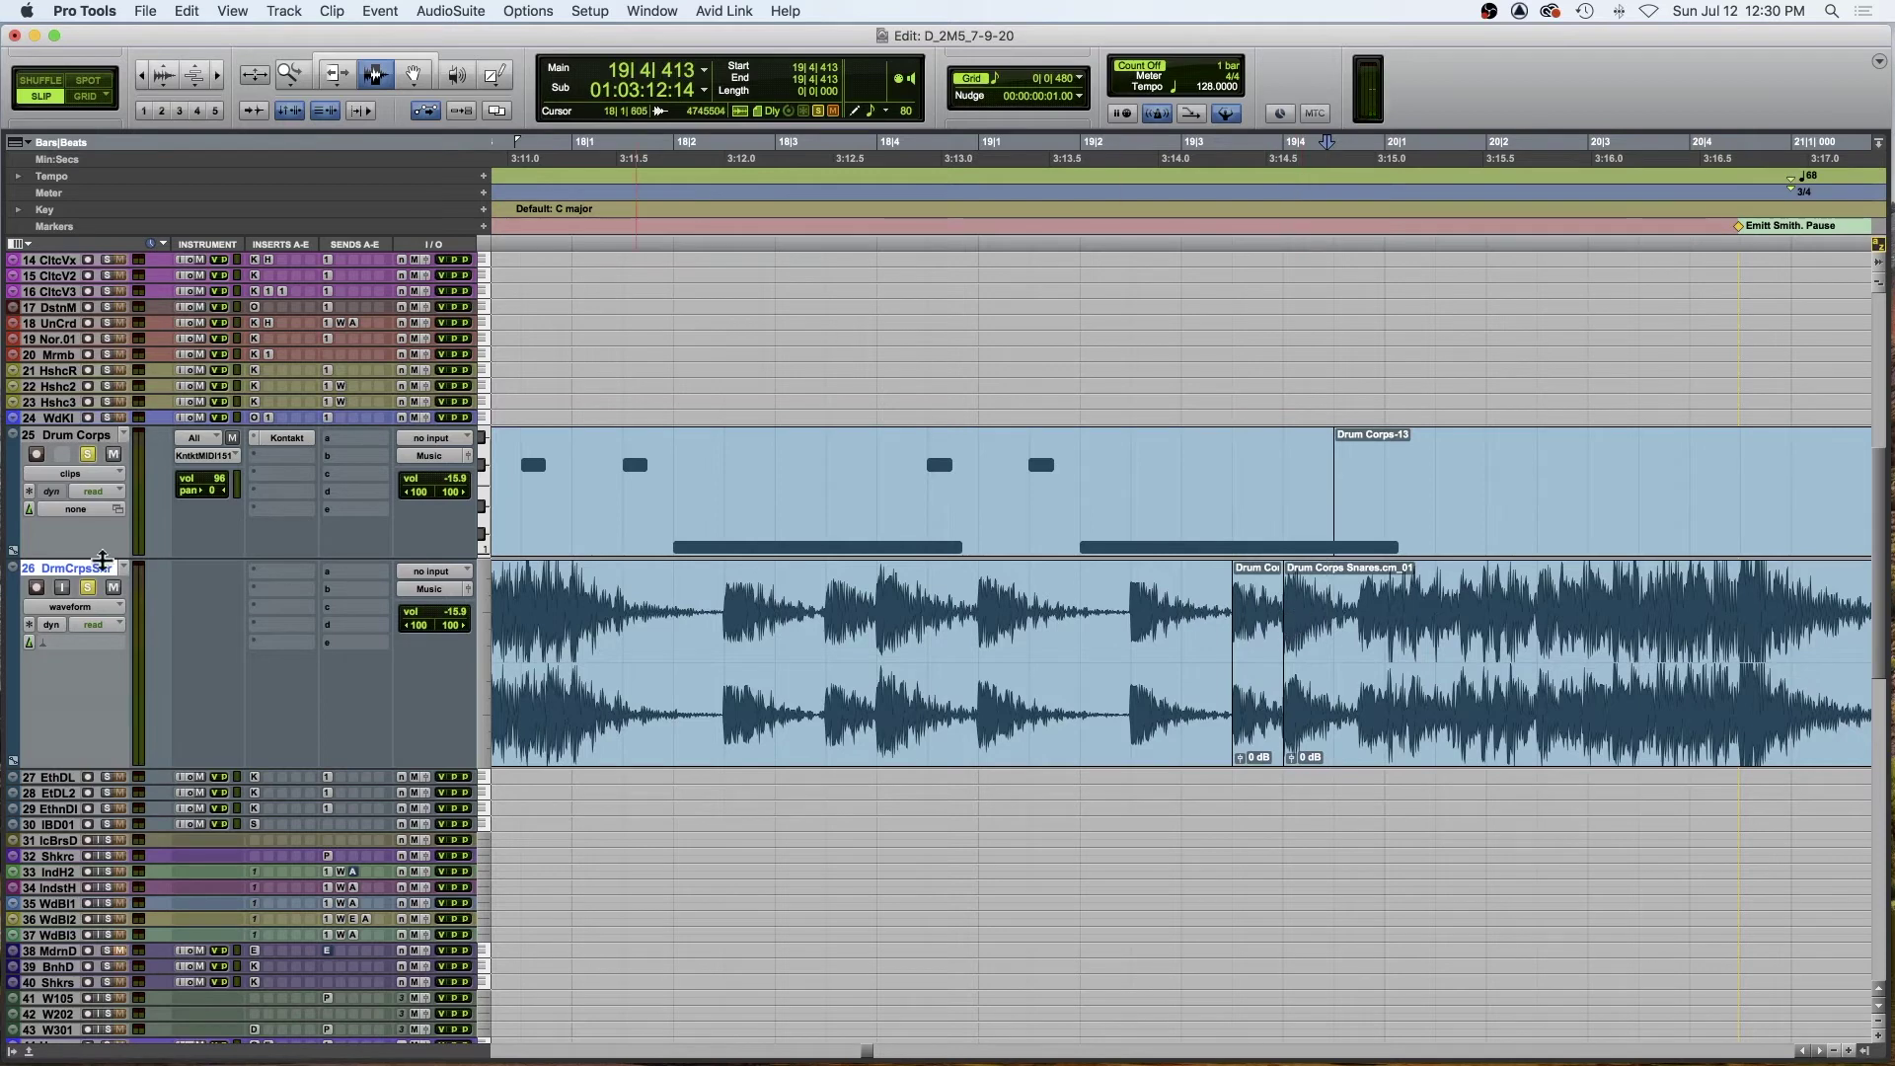
{"action": "scroll", "coordinate": [538, 605], "scroll_direction": "up", "scroll_amount": 1}
{"action": "scroll", "coordinate": [538, 605], "scroll_direction": "left", "scroll_amount": 10}
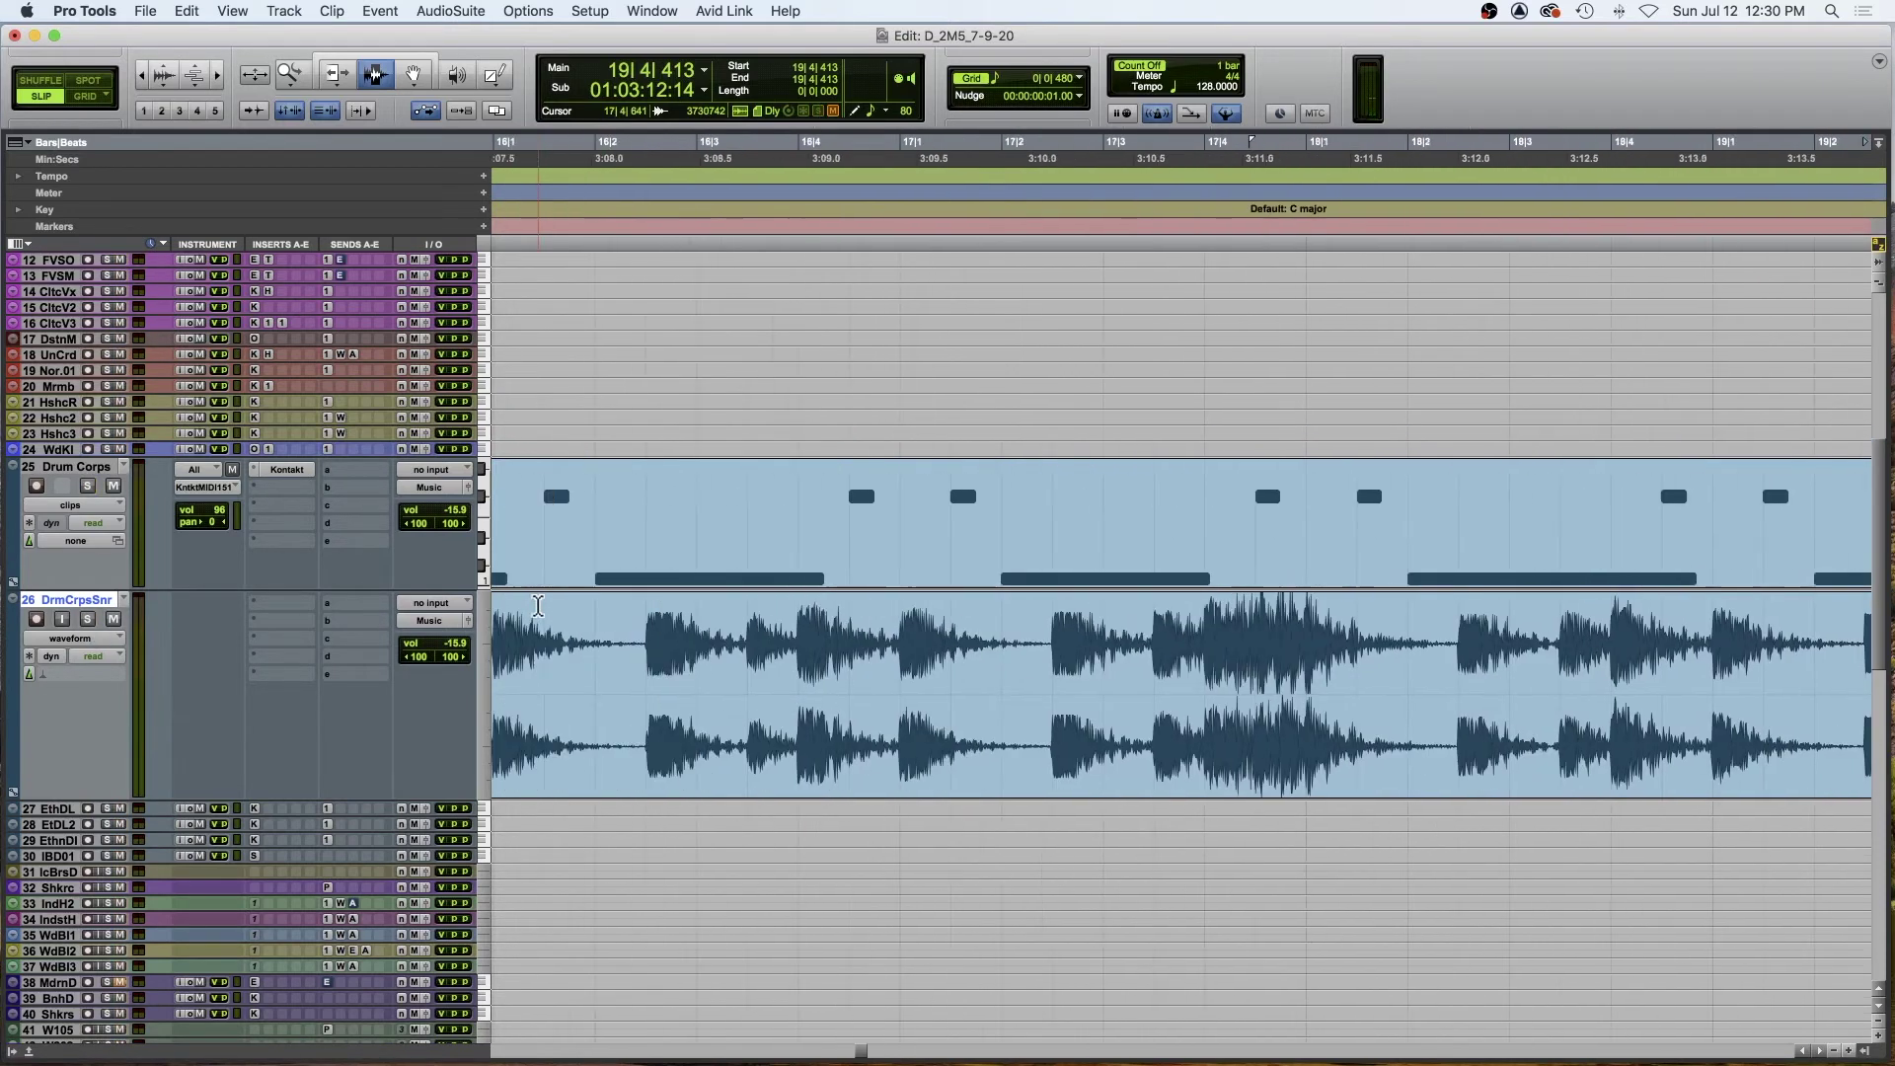
{"action": "scroll", "coordinate": [538, 605], "scroll_direction": "left", "scroll_amount": 20}
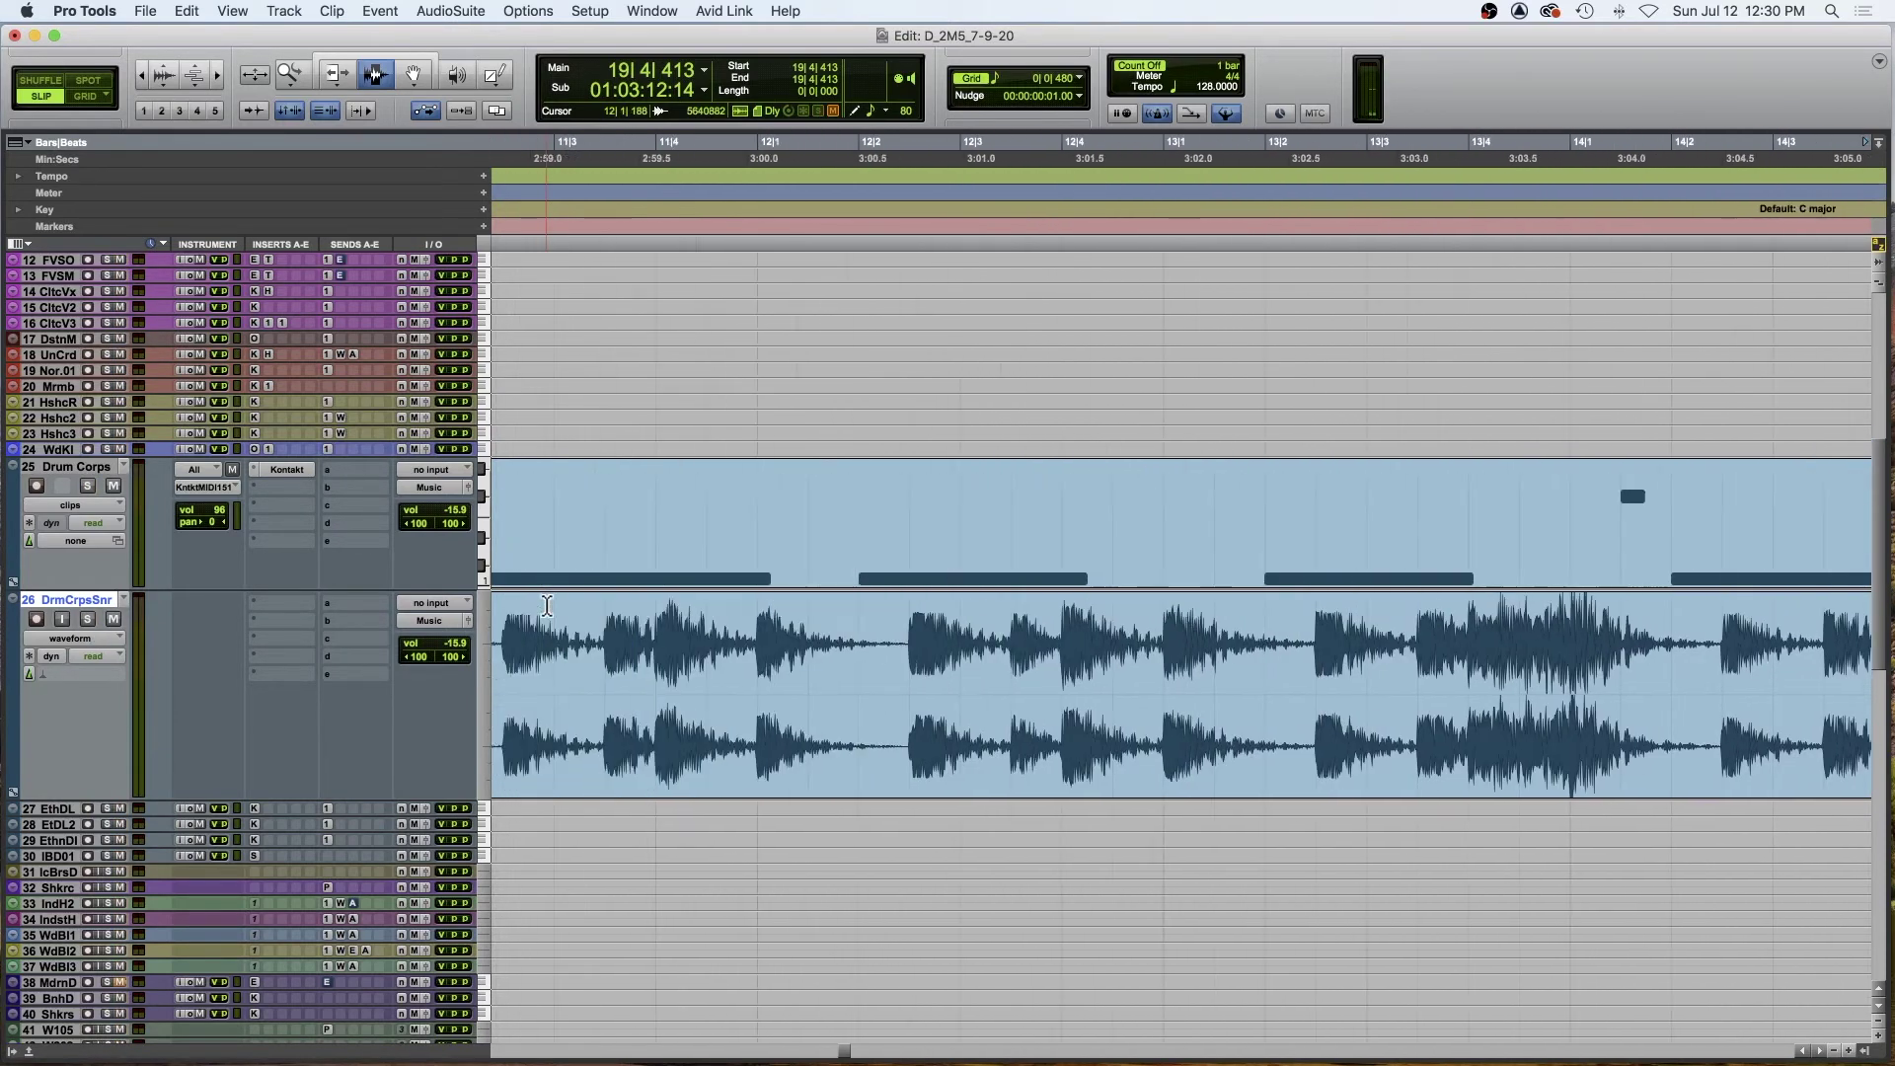
- Play the cue from 5|4|035 and follow the Drum Corps and DrmCrpsSnr tracks through the Hard Work section
{"action": "left_click", "coordinate": [1518, 522]}
{"action": "key", "text": "space"}
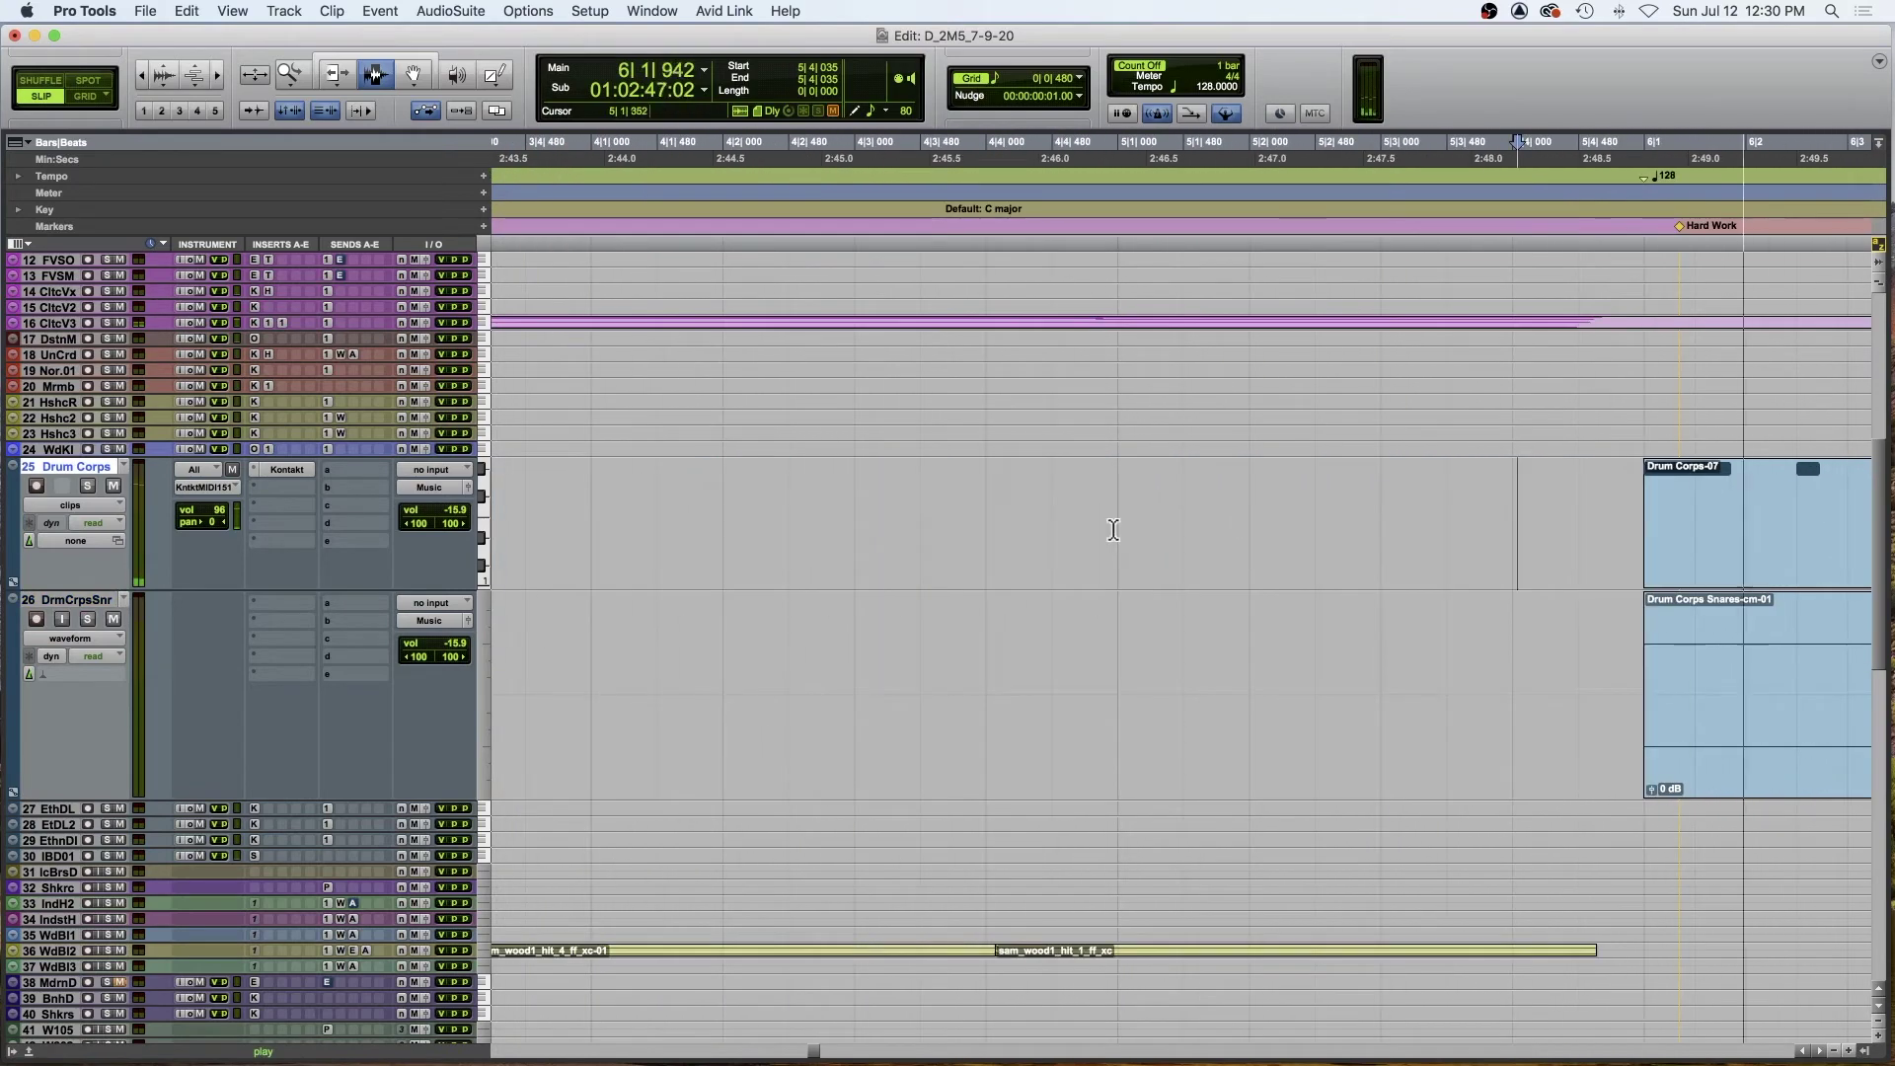
{"action": "key", "text": "r"}
{"action": "key", "text": "r"}
{"action": "scroll", "coordinate": [1067, 530], "scroll_direction": "down", "scroll_amount": 3}
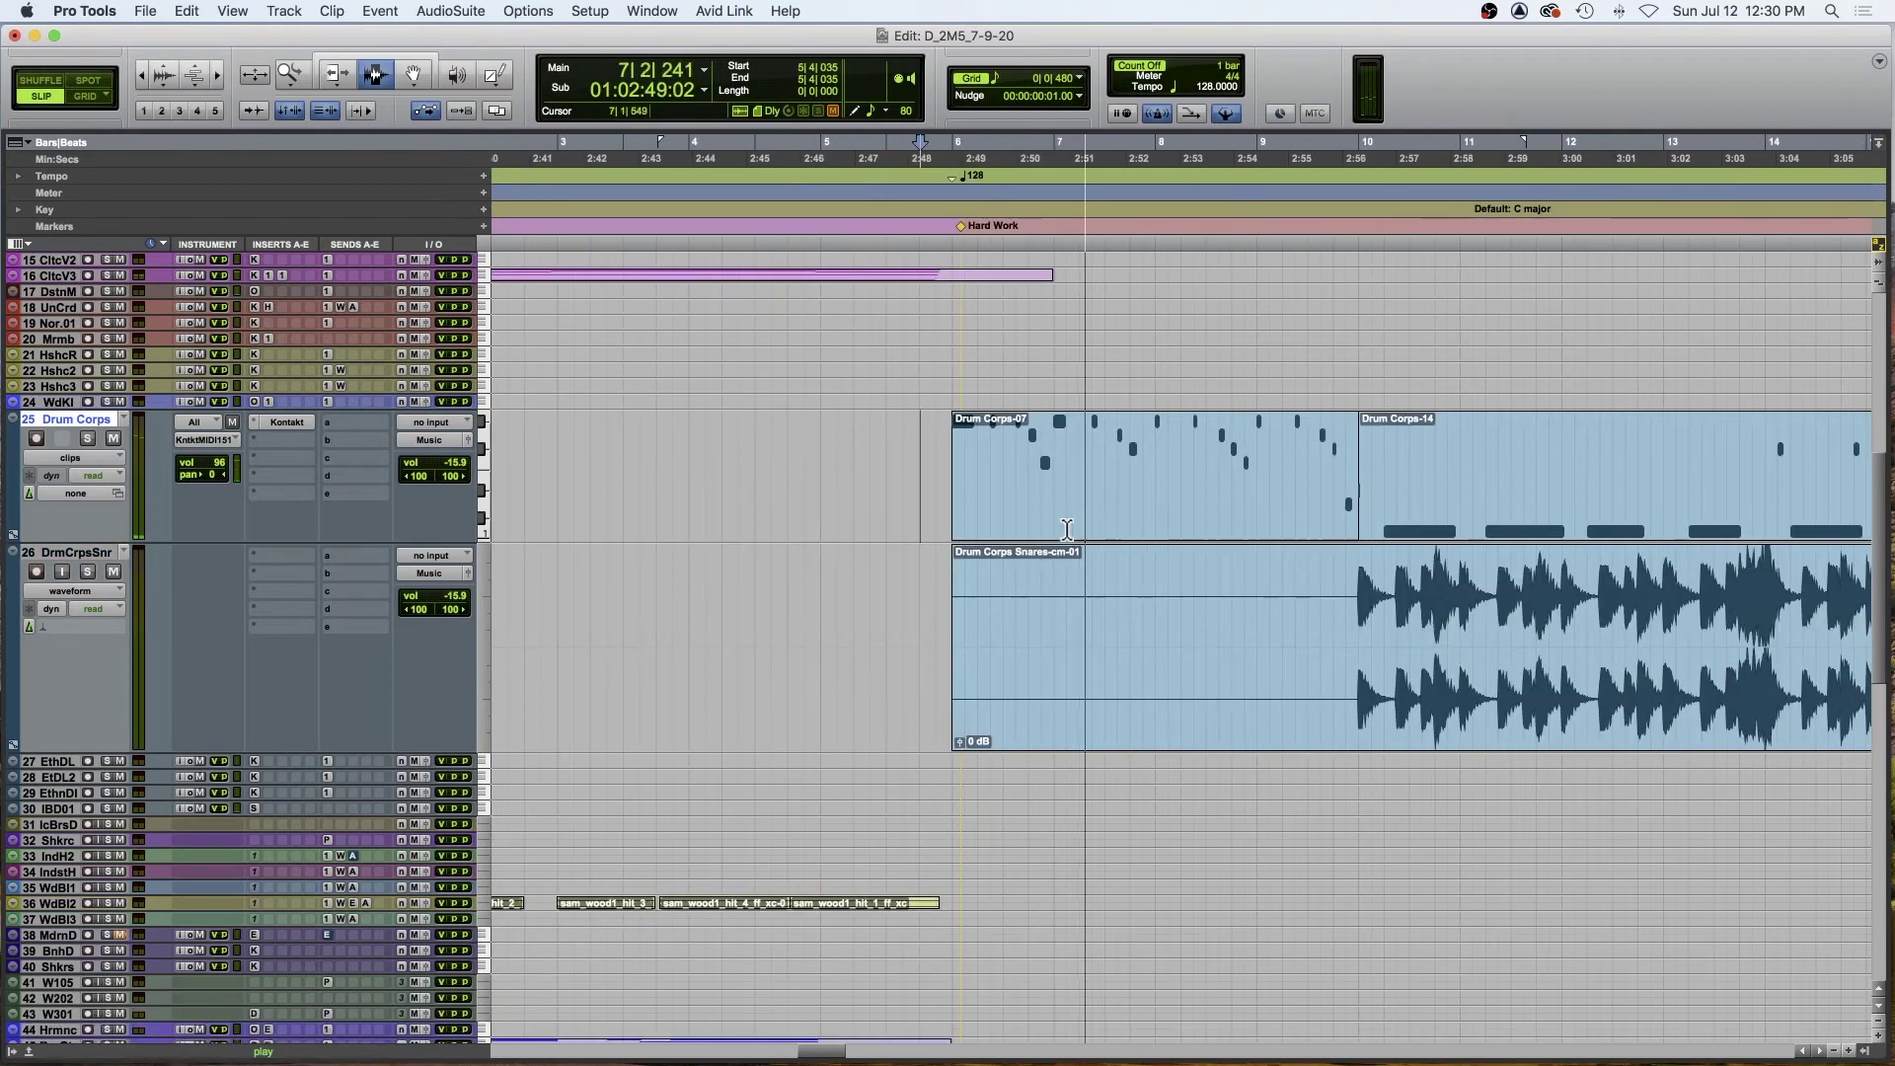
{"action": "scroll", "coordinate": [1067, 530], "scroll_direction": "down", "scroll_amount": 1}
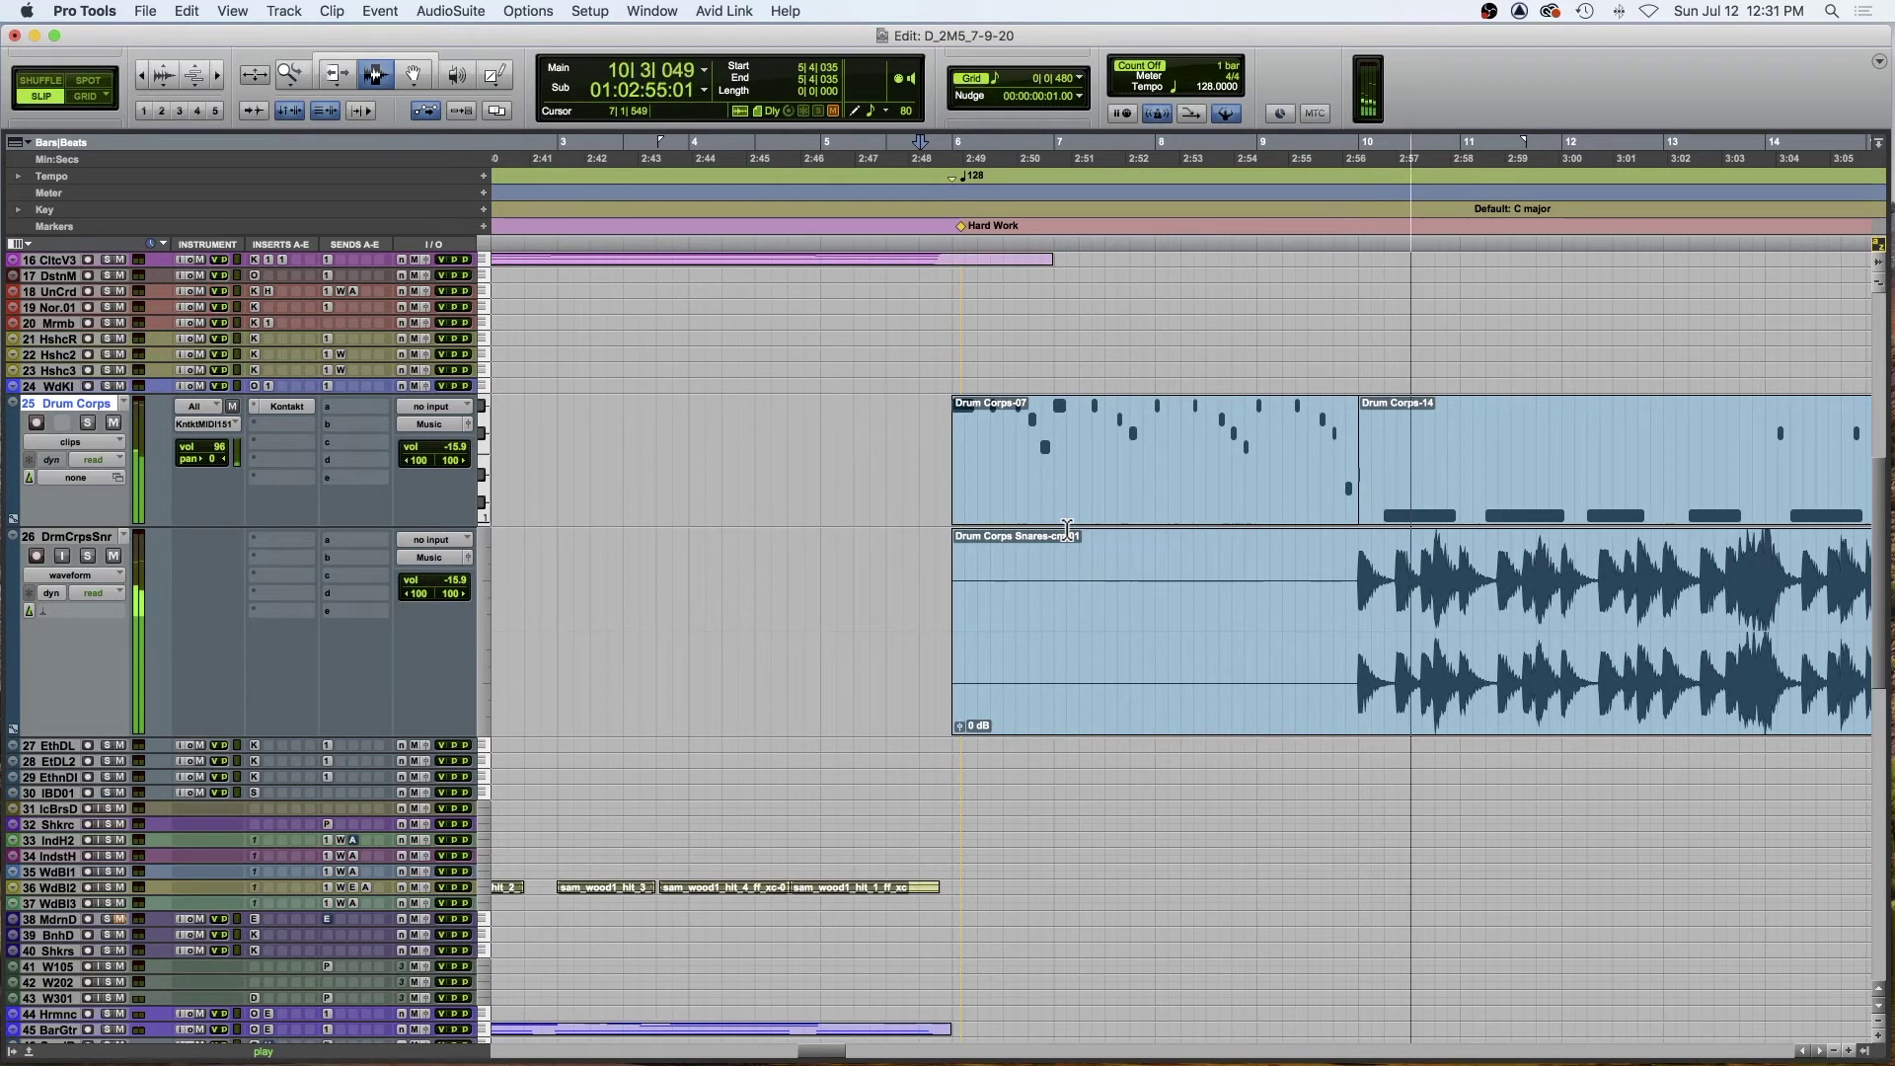
{"action": "scroll", "coordinate": [1066, 530], "scroll_direction": "down", "scroll_amount": 2}
{"action": "scroll", "coordinate": [1067, 531], "scroll_direction": "right", "scroll_amount": 6}
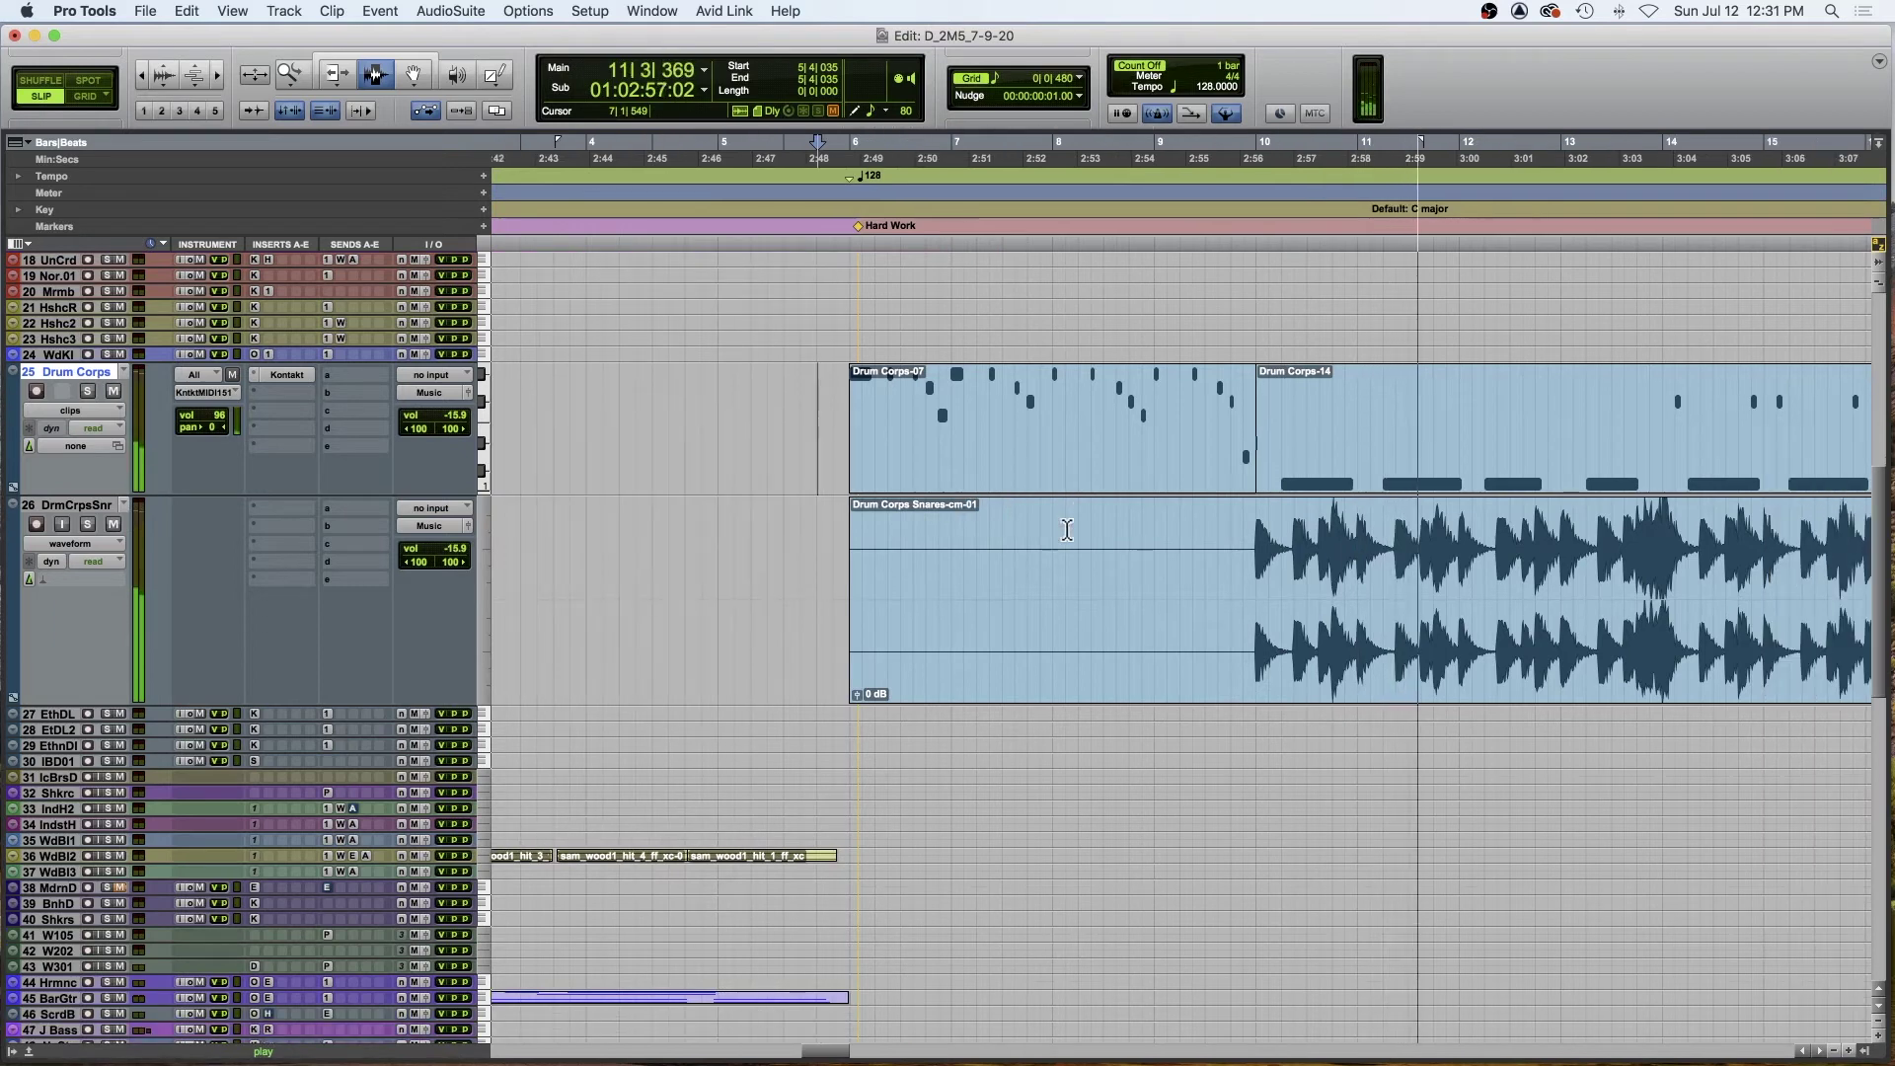
{"action": "scroll", "coordinate": [1066, 530], "scroll_direction": "down", "scroll_amount": 1}
{"action": "scroll", "coordinate": [1066, 530], "scroll_direction": "right", "scroll_amount": 2}
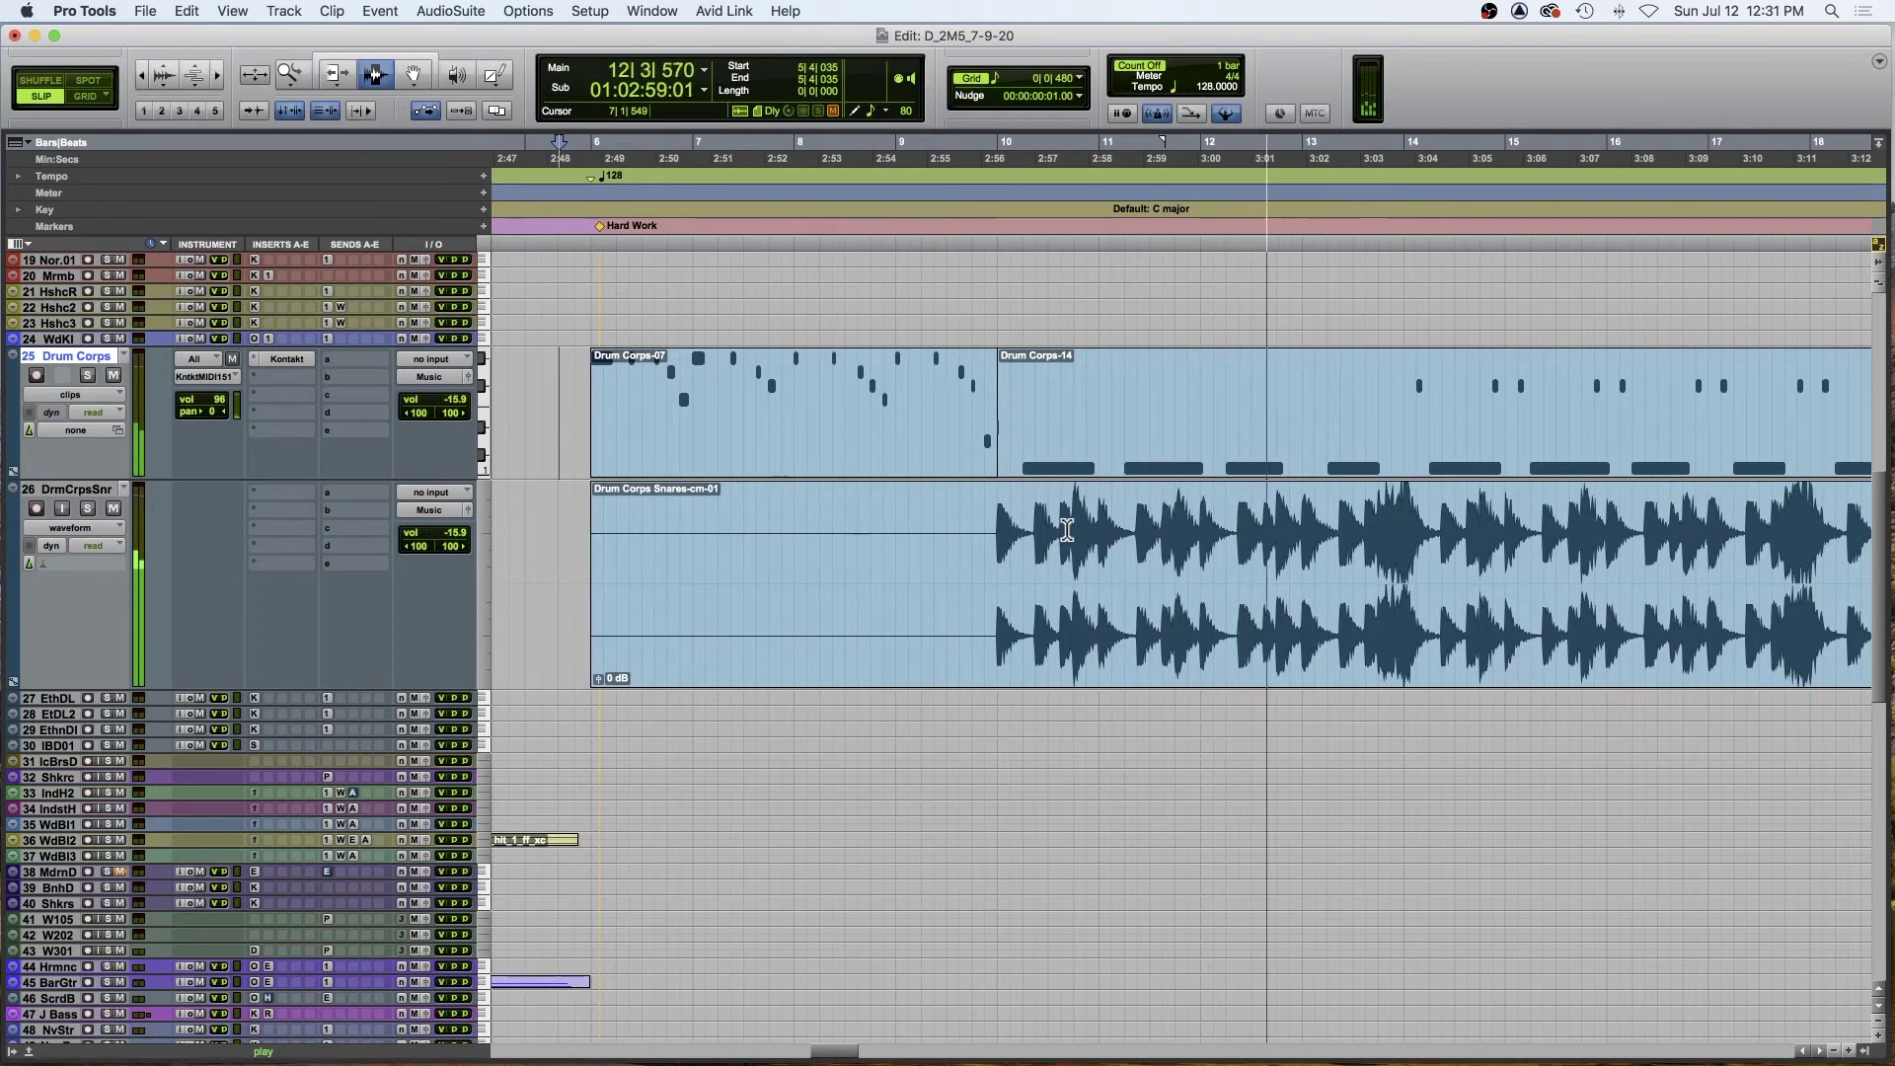
{"action": "scroll", "coordinate": [1066, 530], "scroll_direction": "right", "scroll_amount": 3}
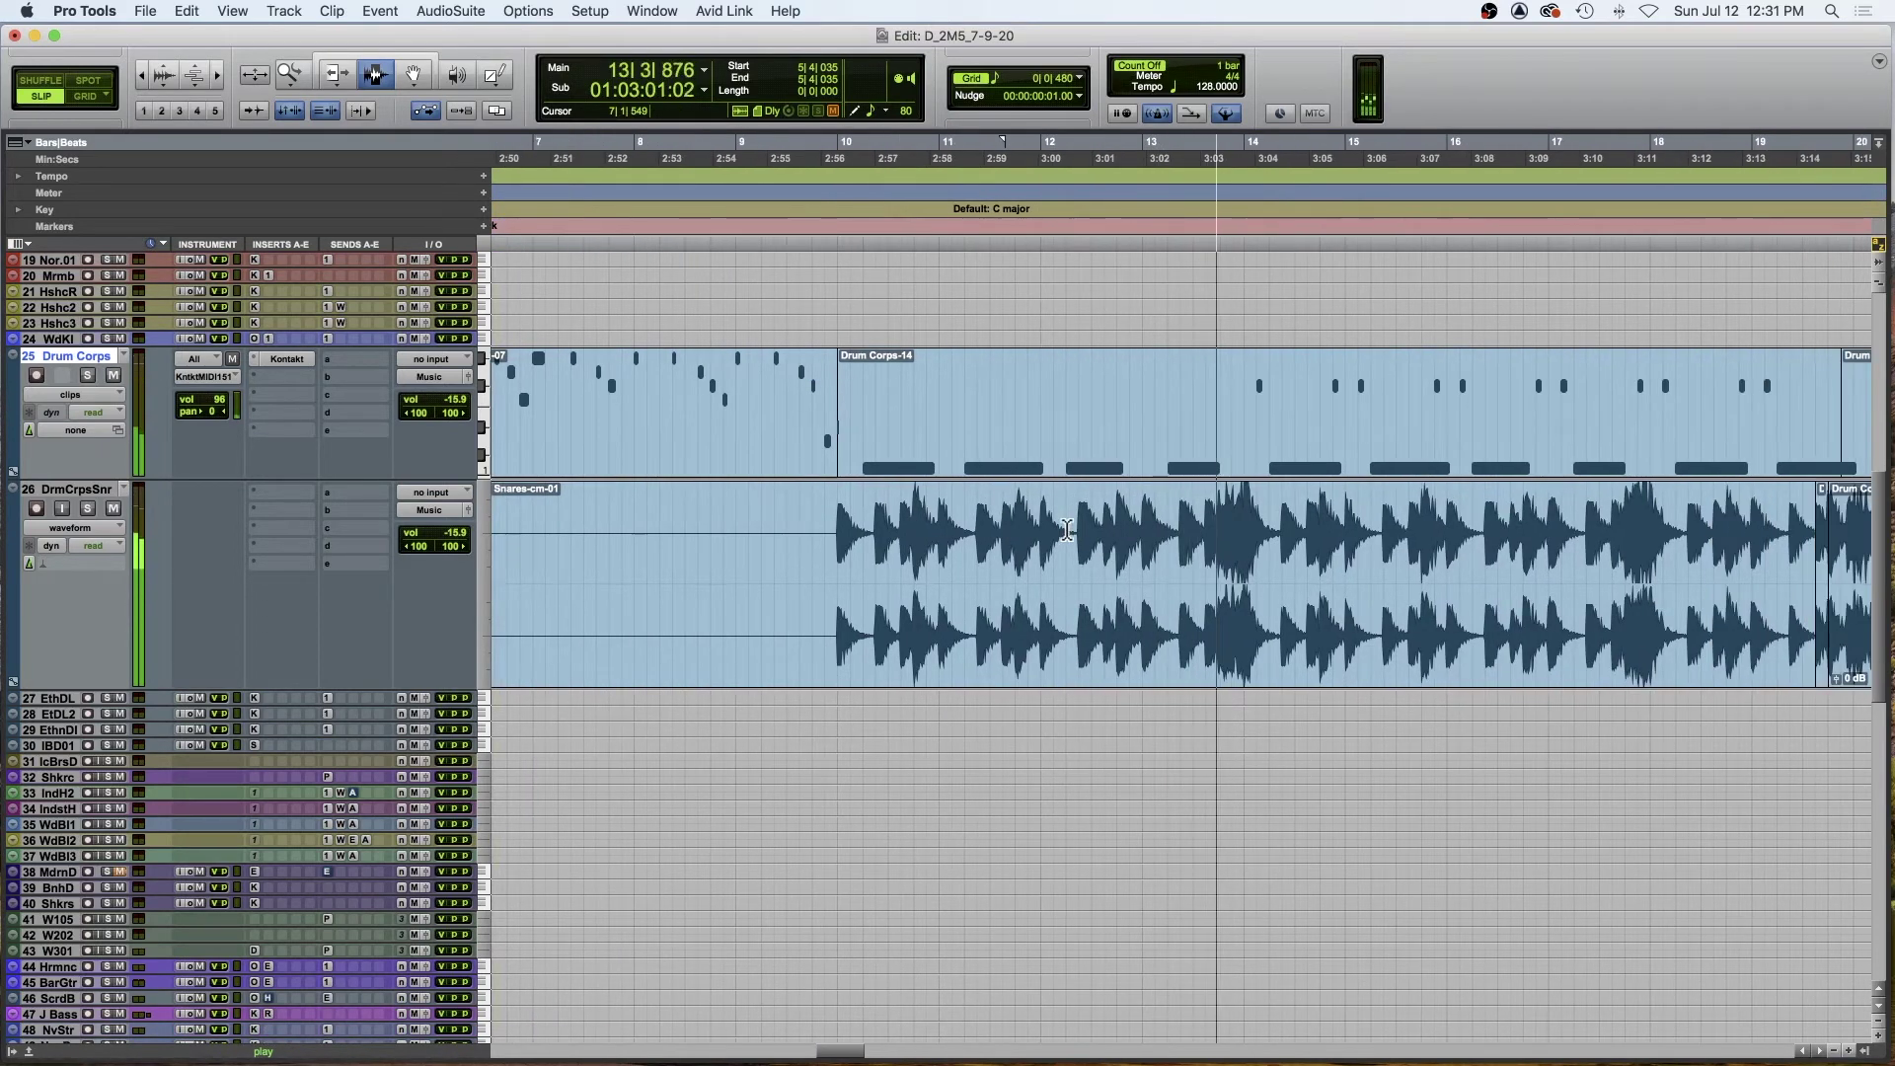
{"action": "scroll", "coordinate": [1067, 530], "scroll_direction": "up", "scroll_amount": 2}
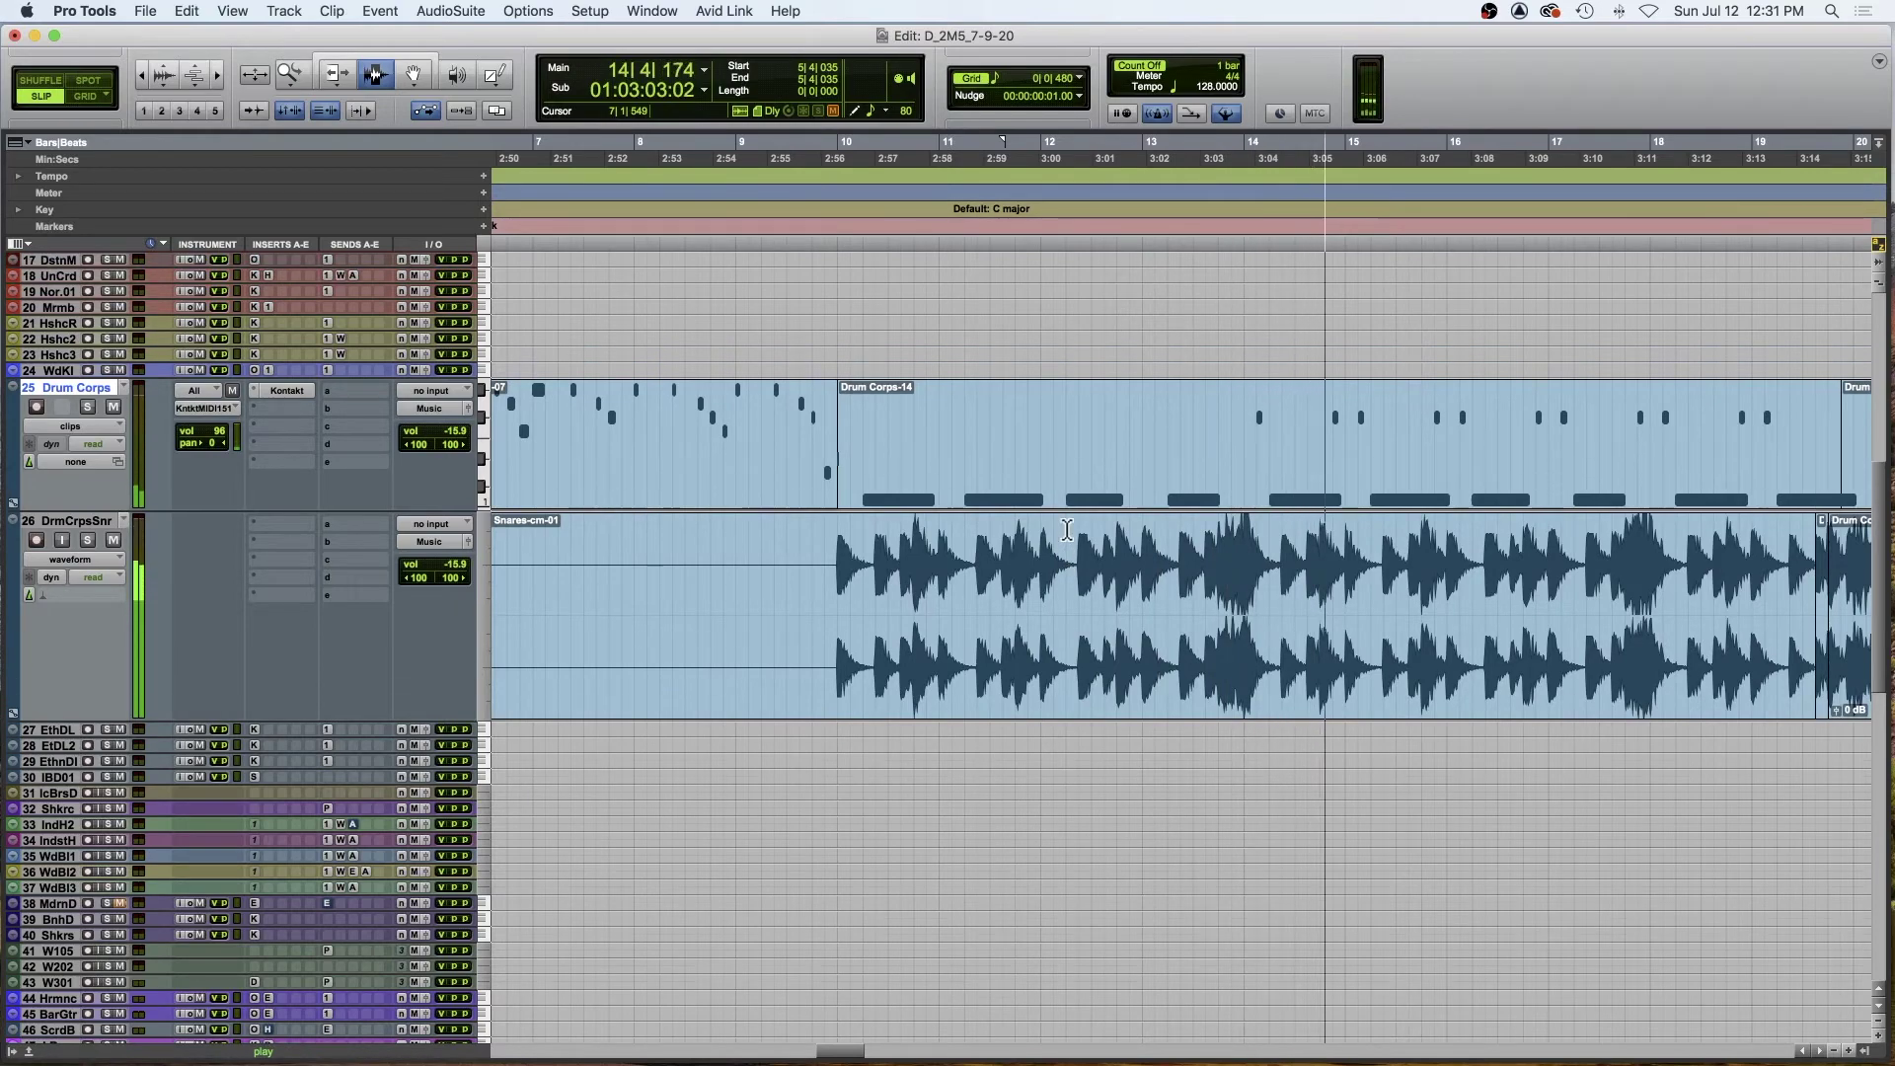
{"action": "scroll", "coordinate": [1067, 531], "scroll_direction": "up", "scroll_amount": 3}
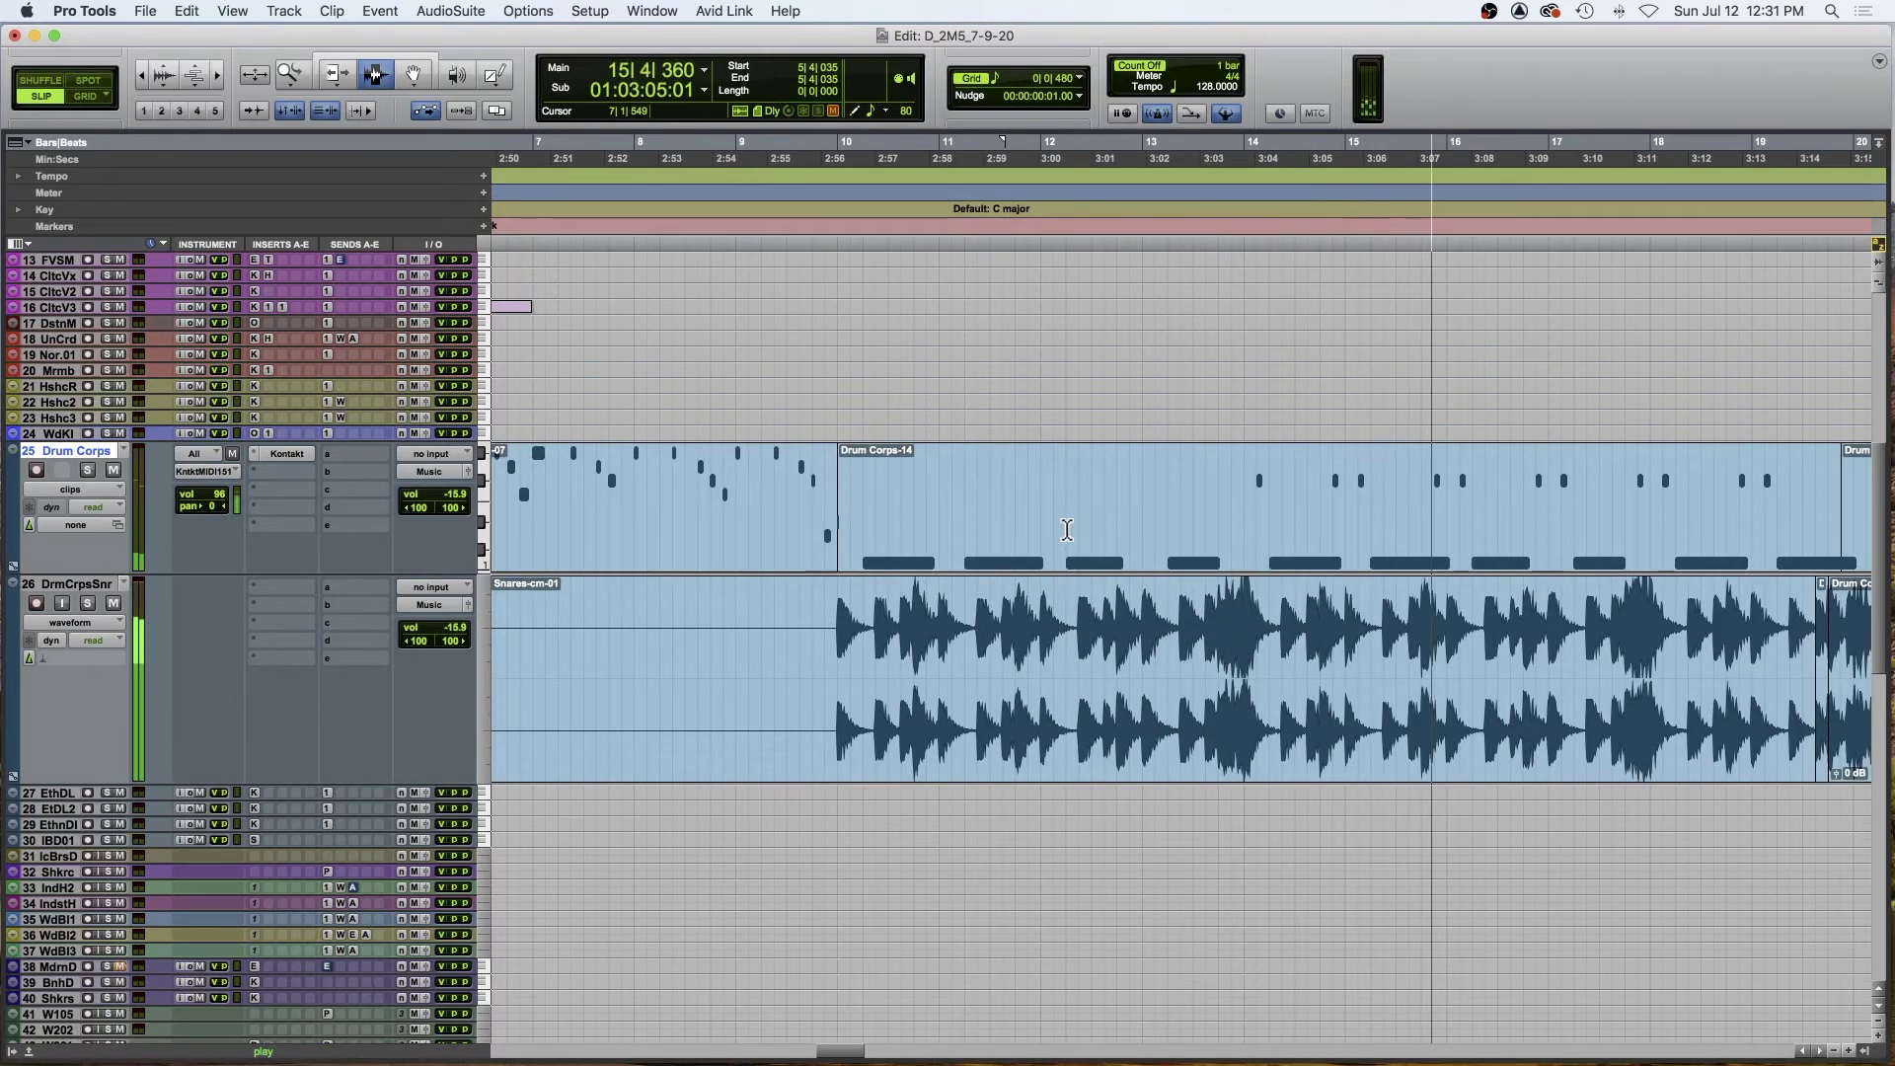
- Enlarge the Low Winds track and display its clips, playing the section from 13|4|930
{"action": "scroll", "coordinate": [1067, 530], "scroll_direction": "up", "scroll_amount": 5}
{"action": "scroll", "coordinate": [1067, 530], "scroll_direction": "up", "scroll_amount": 5}
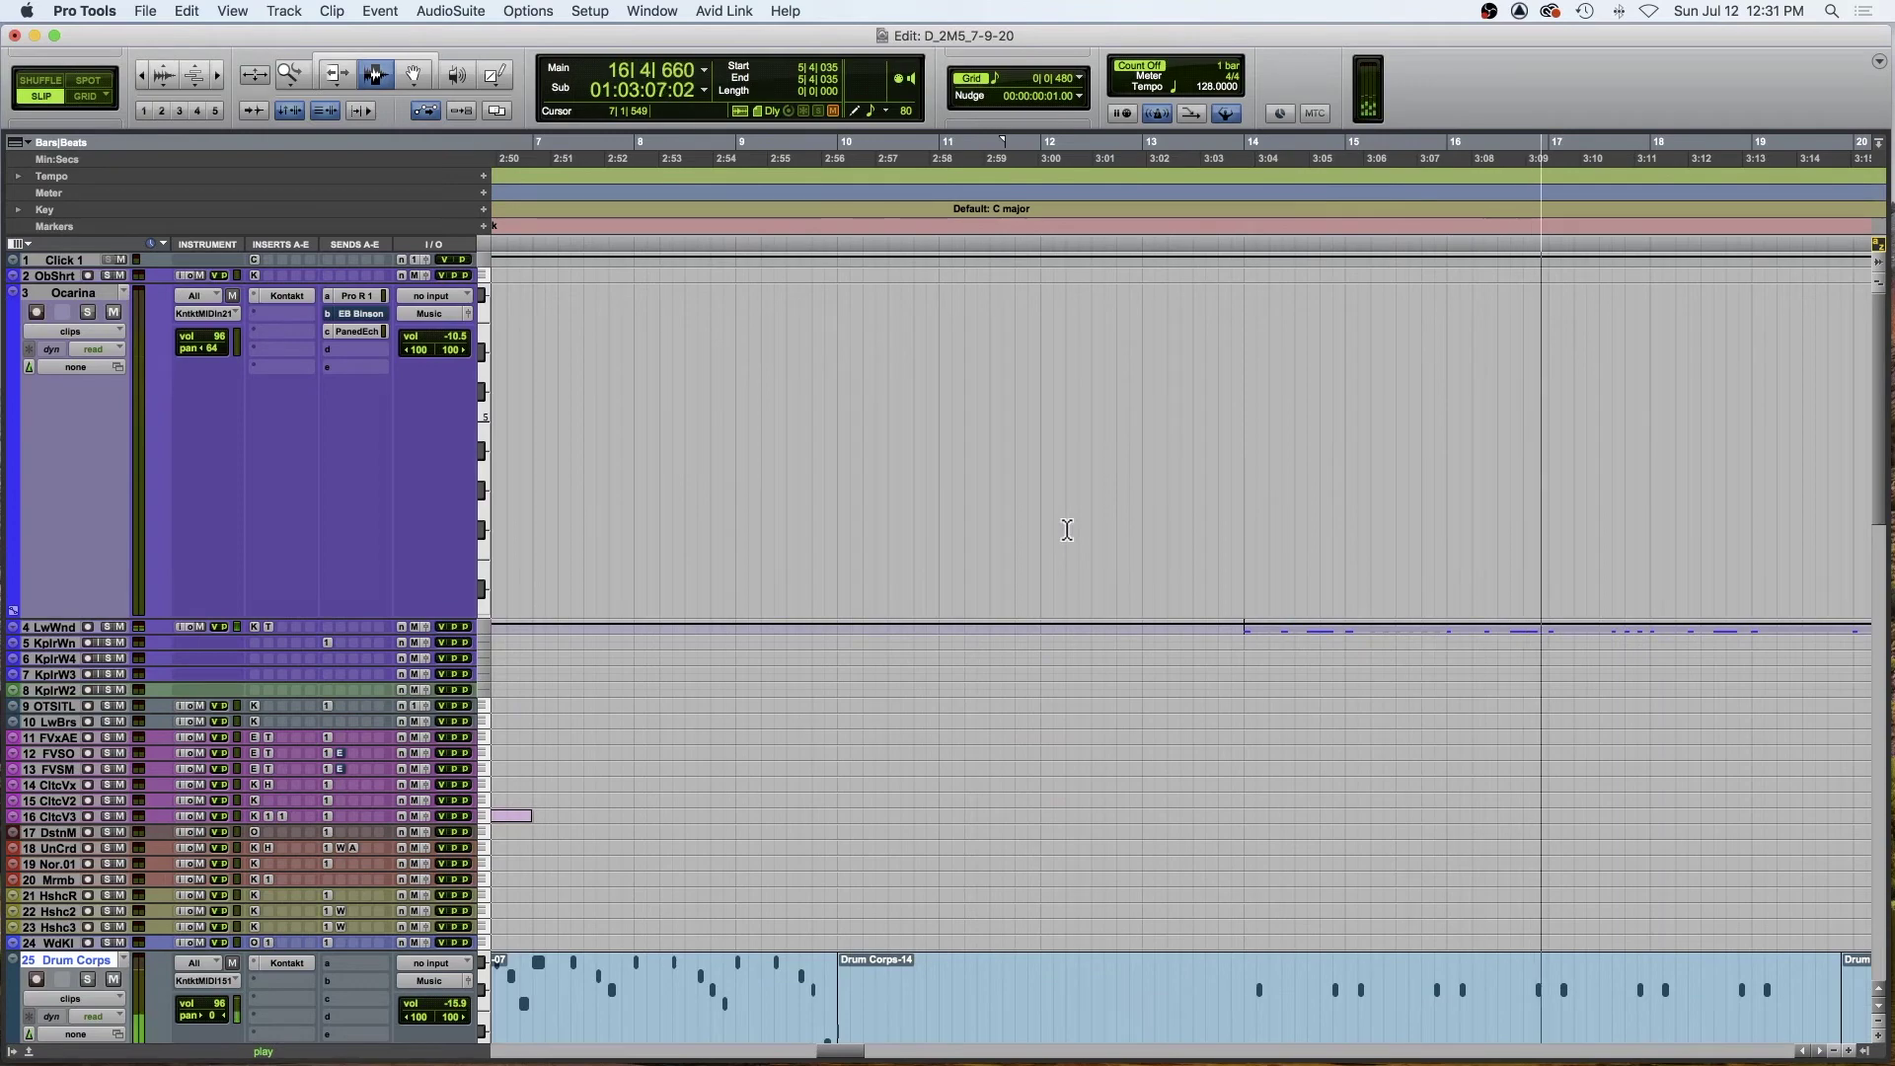
{"action": "scroll", "coordinate": [1067, 530], "scroll_direction": "down", "scroll_amount": 4}
{"action": "scroll", "coordinate": [1067, 530], "scroll_direction": "down", "scroll_amount": 2}
{"action": "scroll", "coordinate": [1067, 530], "scroll_direction": "up", "scroll_amount": 10}
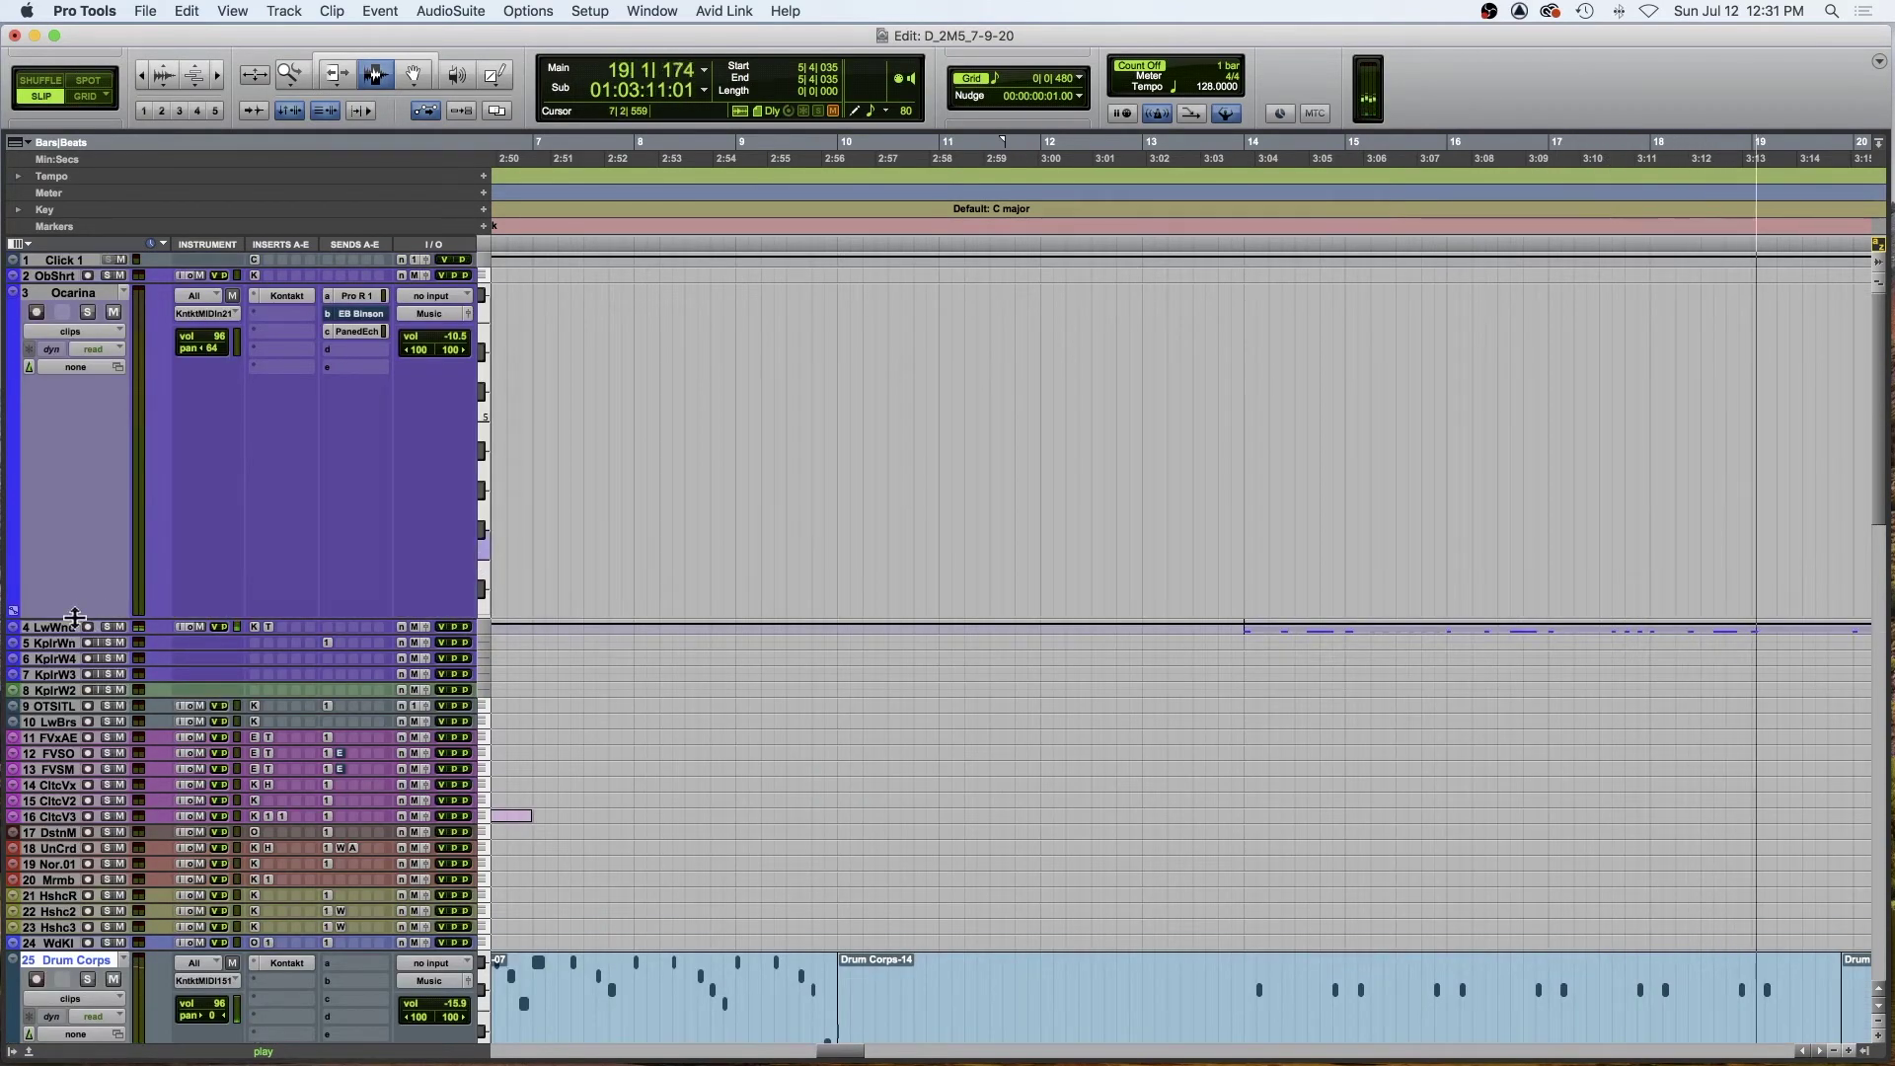
{"action": "left_click_drag", "start_coordinate": [107, 546], "coordinate": [83, 430]}
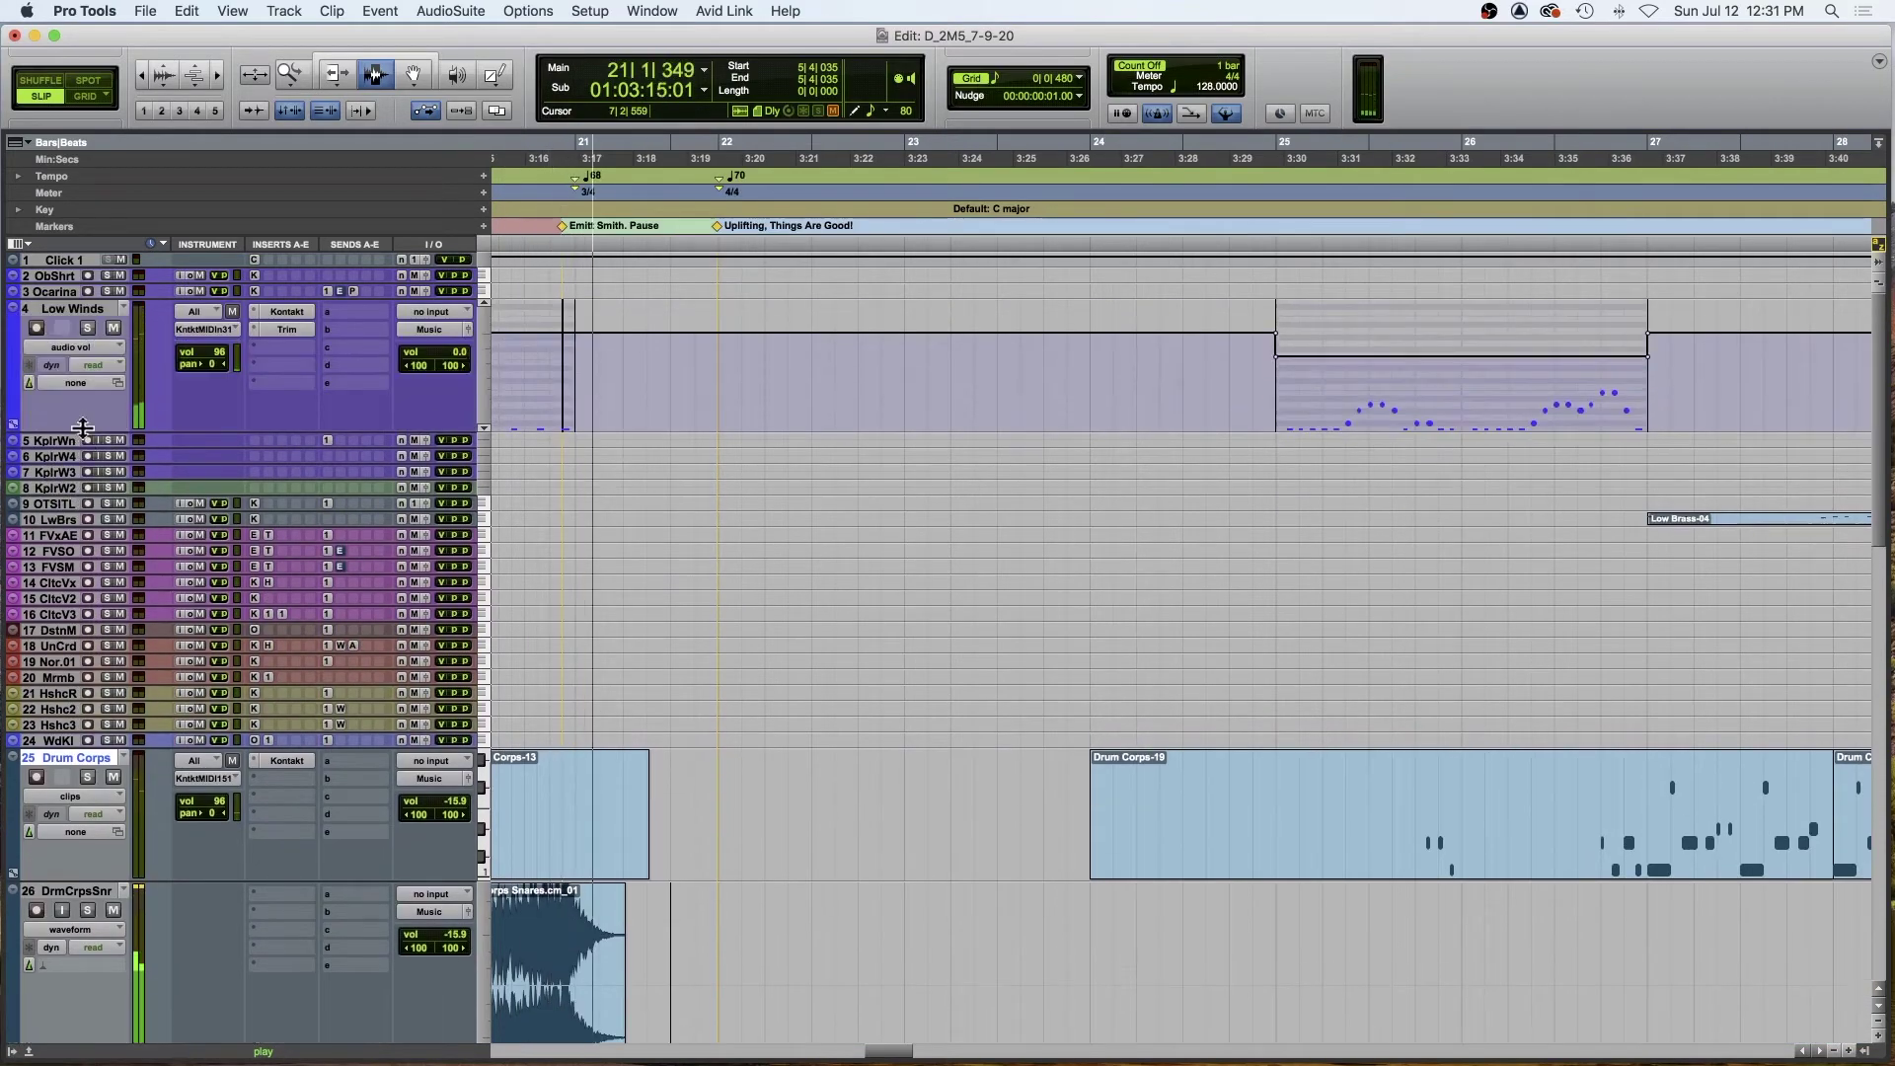
{"action": "scroll", "coordinate": [636, 503], "scroll_direction": "left", "scroll_amount": 10}
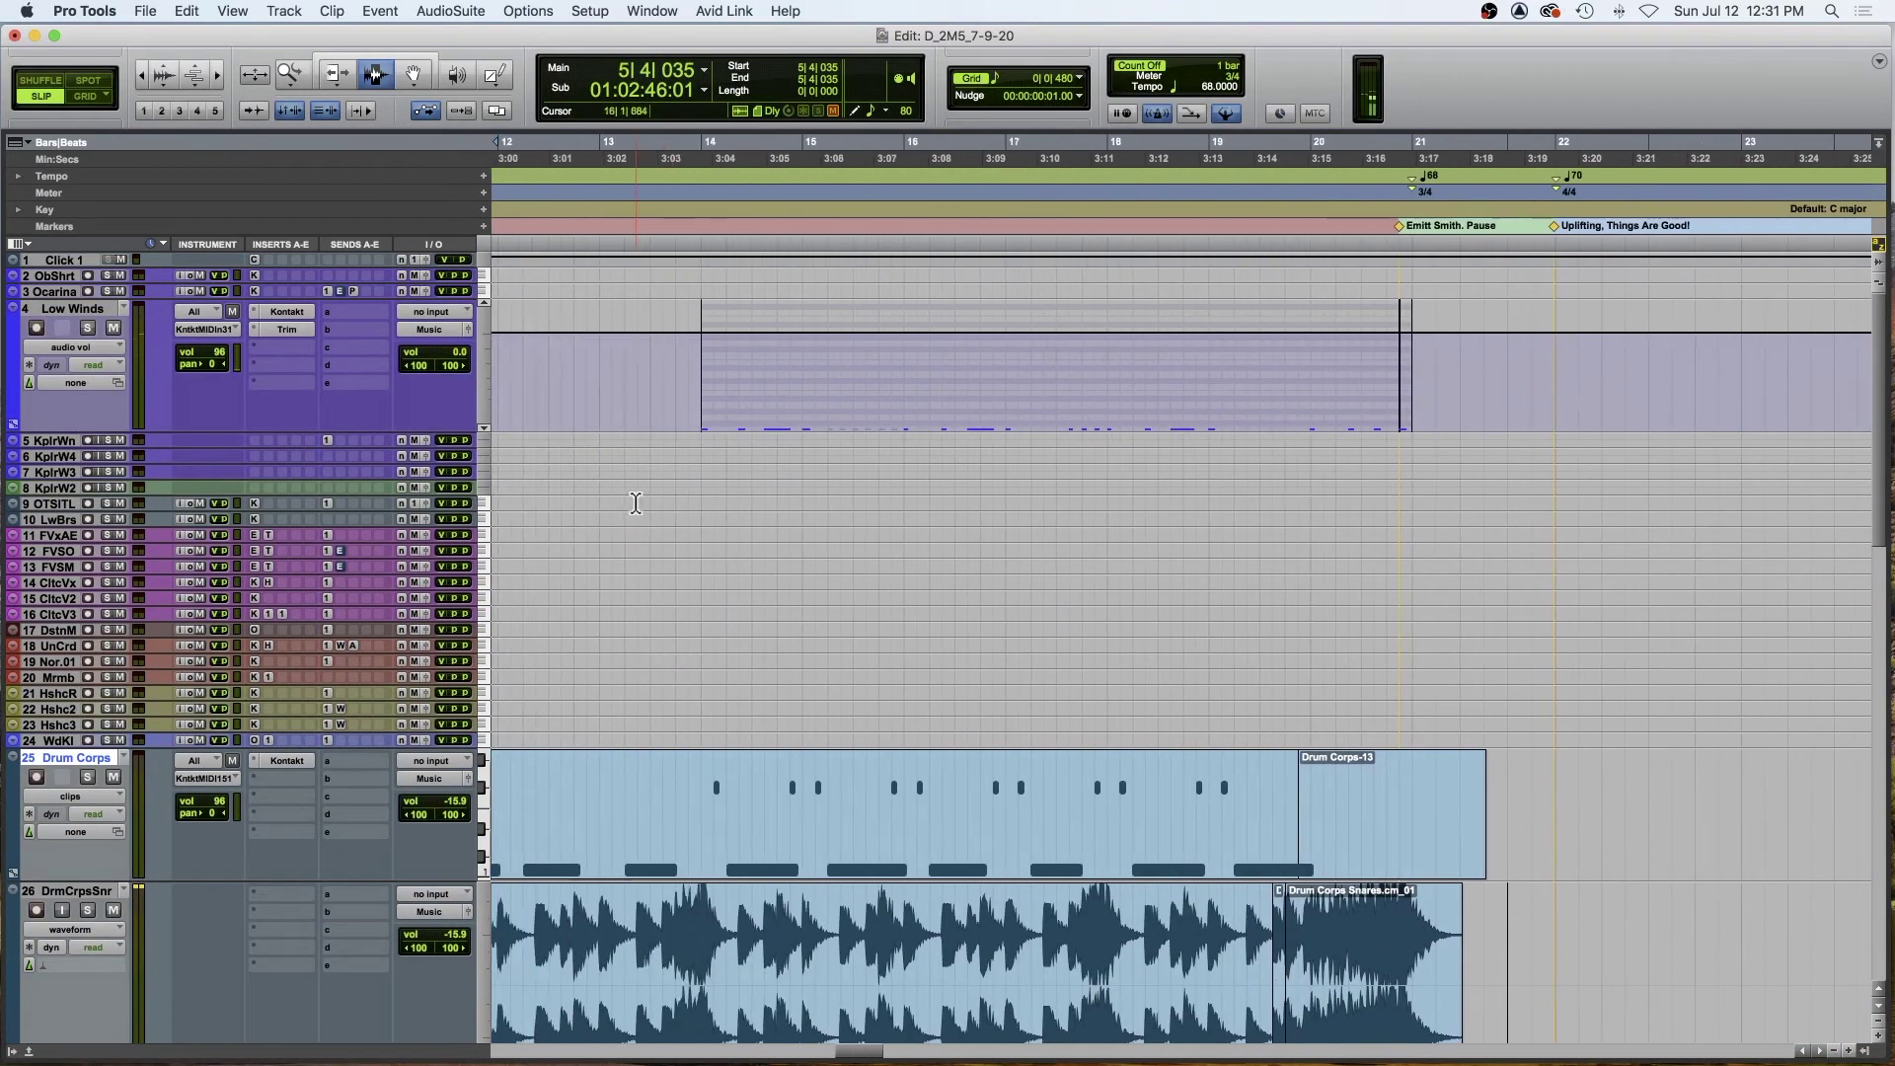
{"action": "left_click", "coordinate": [75, 348]}
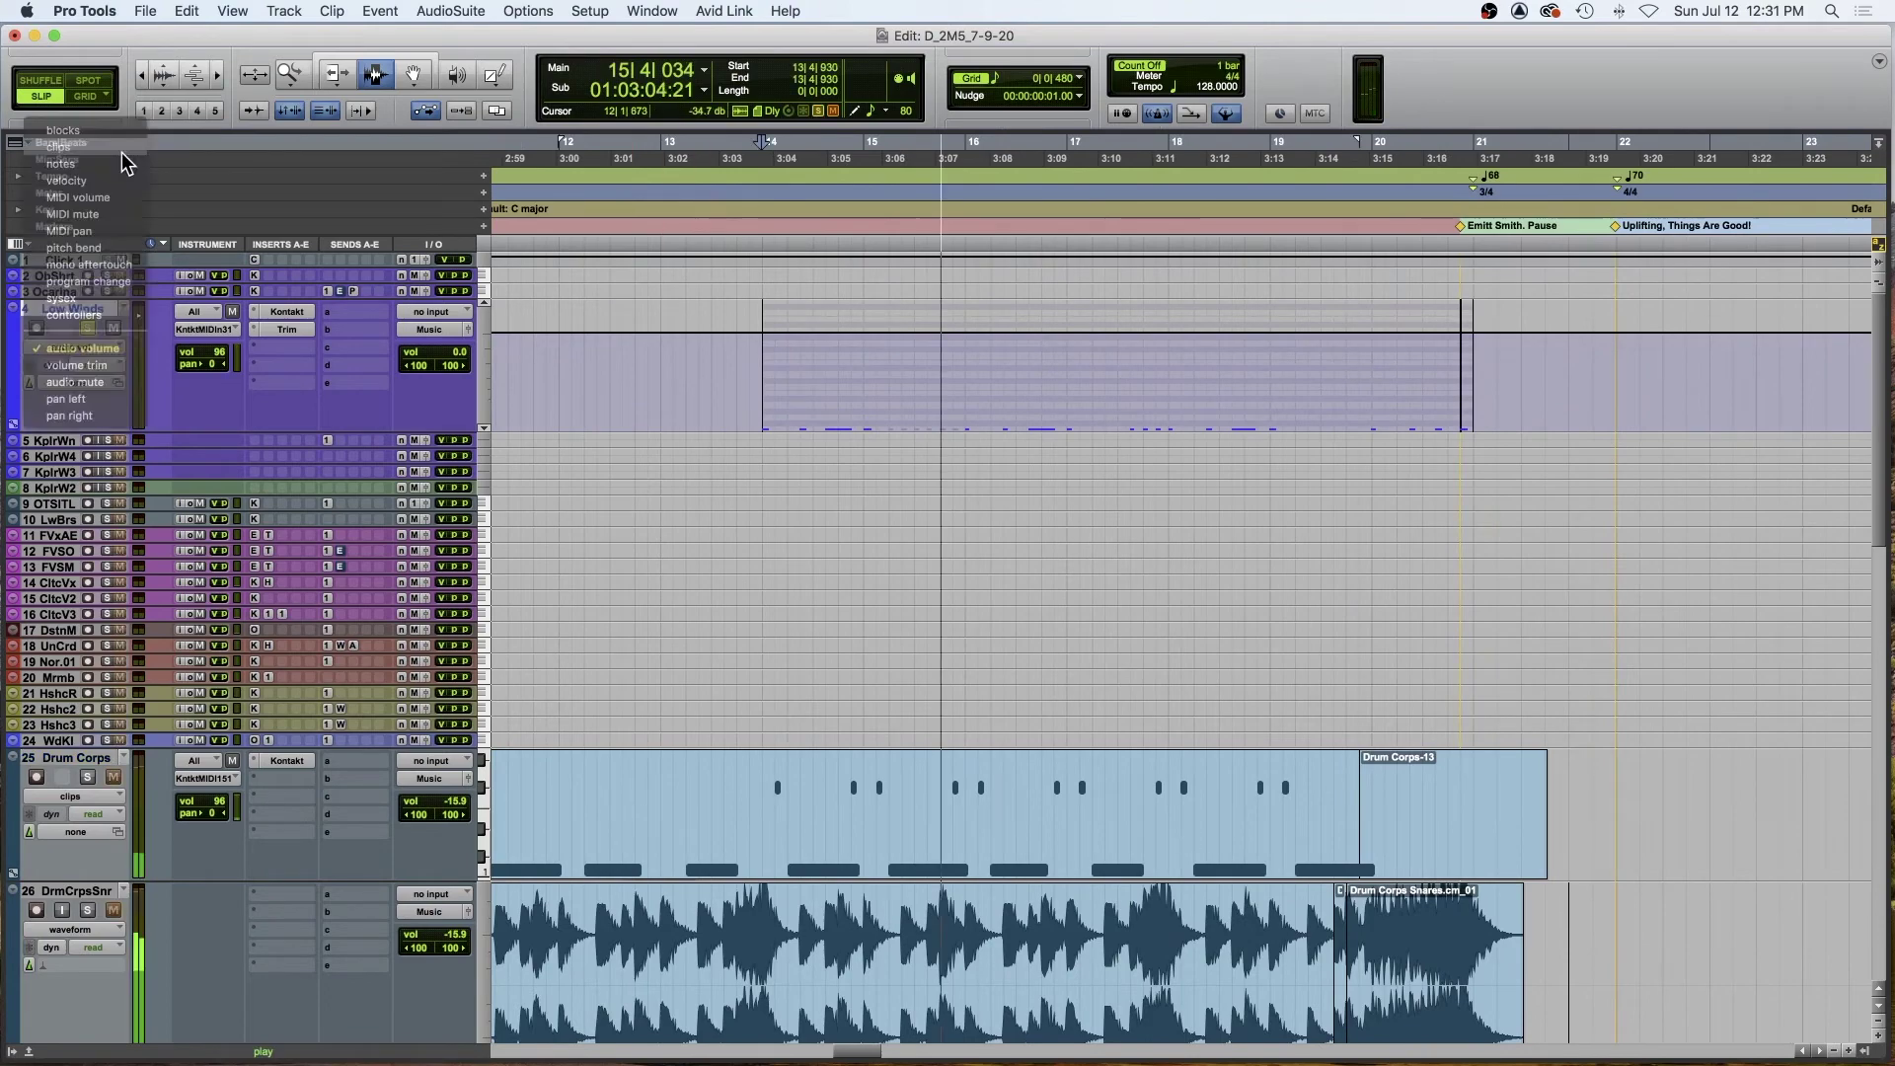
{"action": "left_click", "coordinate": [121, 160]}
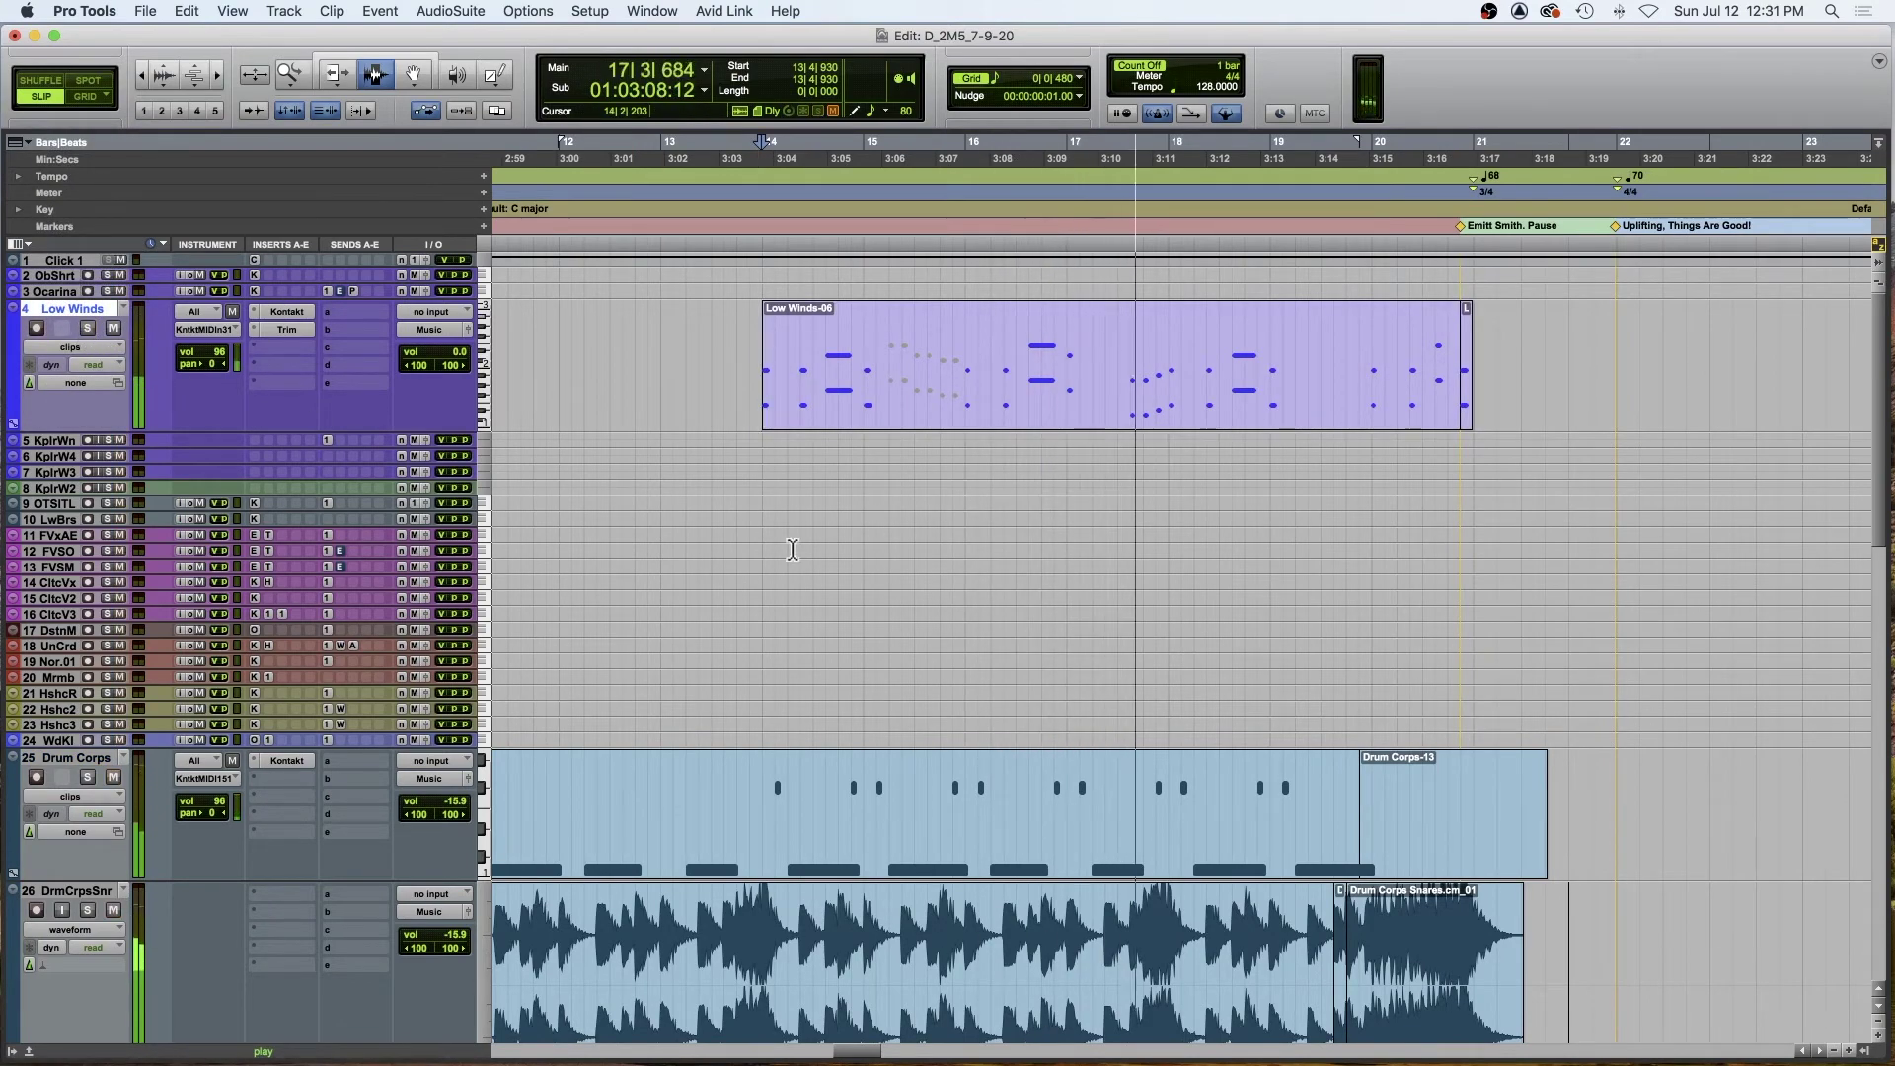
{"action": "key", "text": "space"}
- Audition the soloed ECSP track from 14|1|156, near the start of the Ens Chamber Strings Pizz-01 clip
{"action": "scroll", "coordinate": [792, 550], "scroll_direction": "down", "scroll_amount": 10}
{"action": "scroll", "coordinate": [792, 550], "scroll_direction": "down", "scroll_amount": 10}
{"action": "scroll", "coordinate": [792, 550], "scroll_direction": "left", "scroll_amount": 3}
{"action": "left_click", "coordinate": [950, 513]}
{"action": "key", "text": "space"}
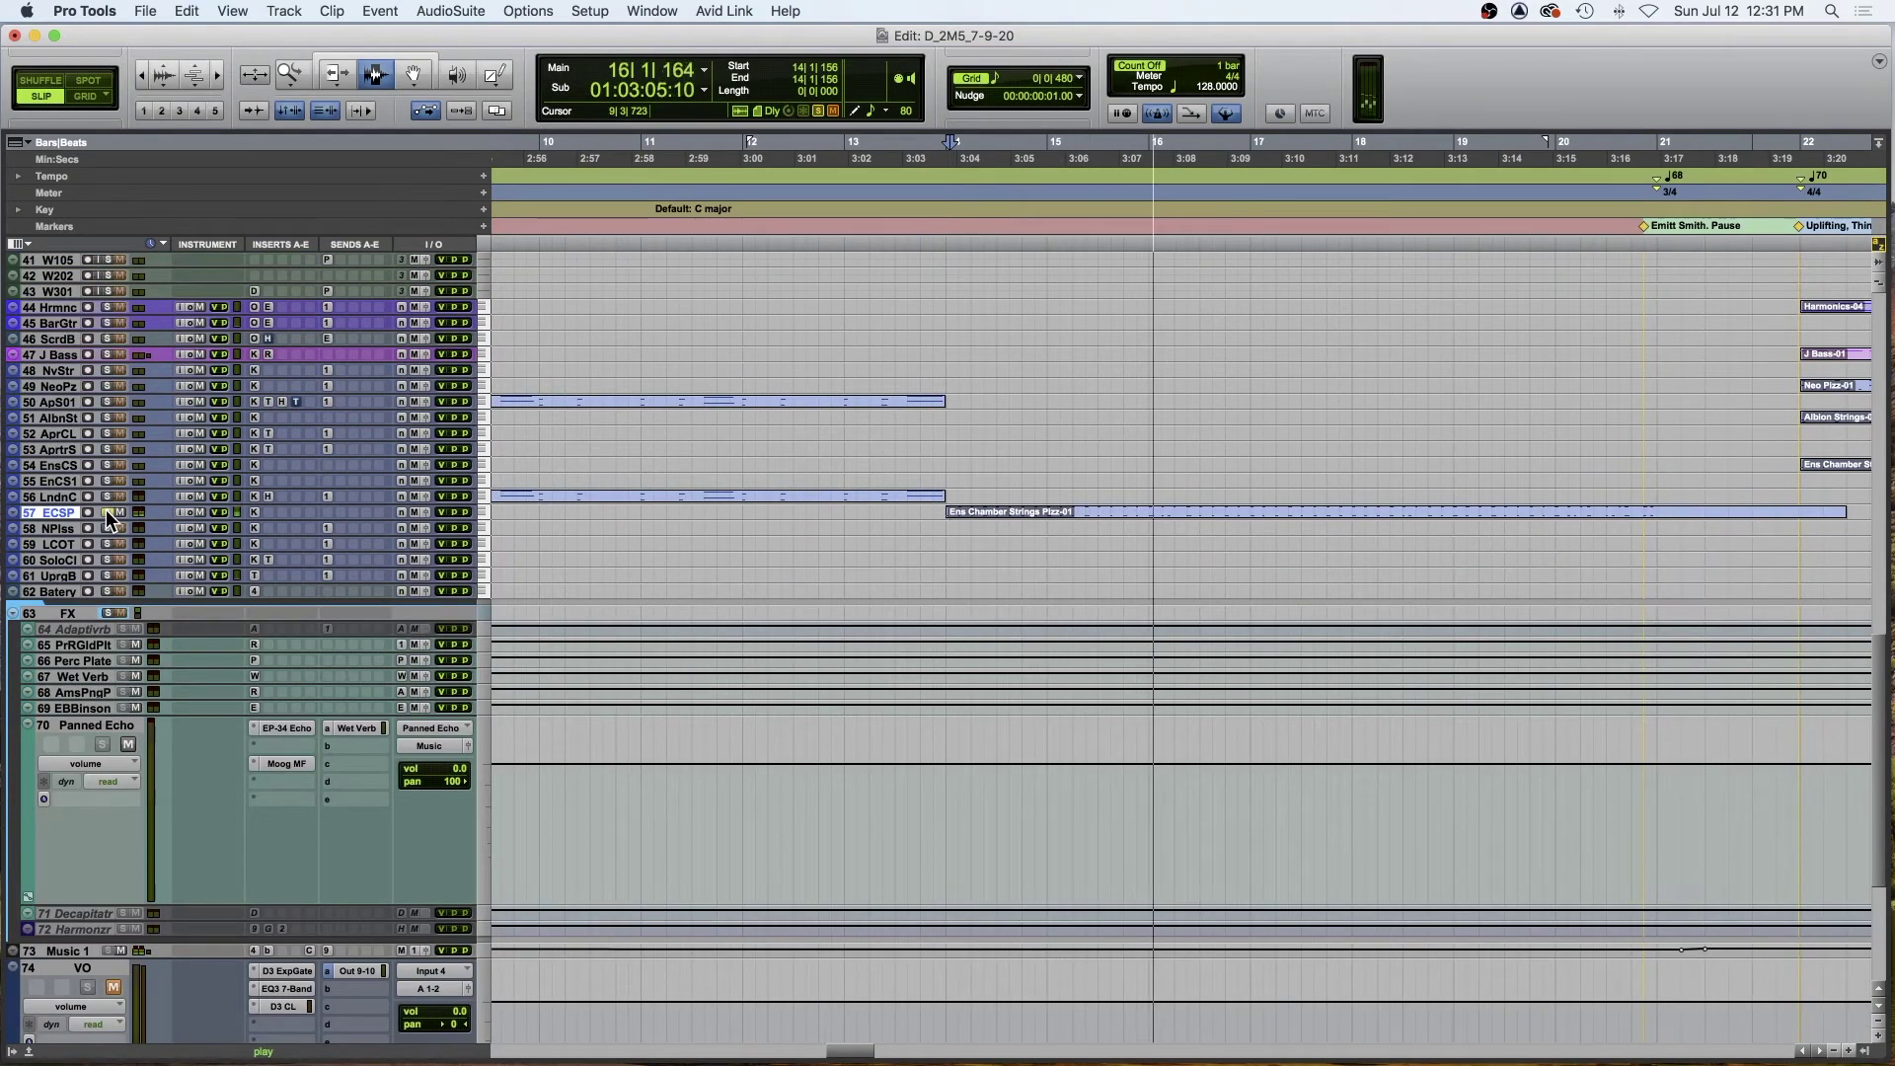
{"action": "key", "text": "space"}
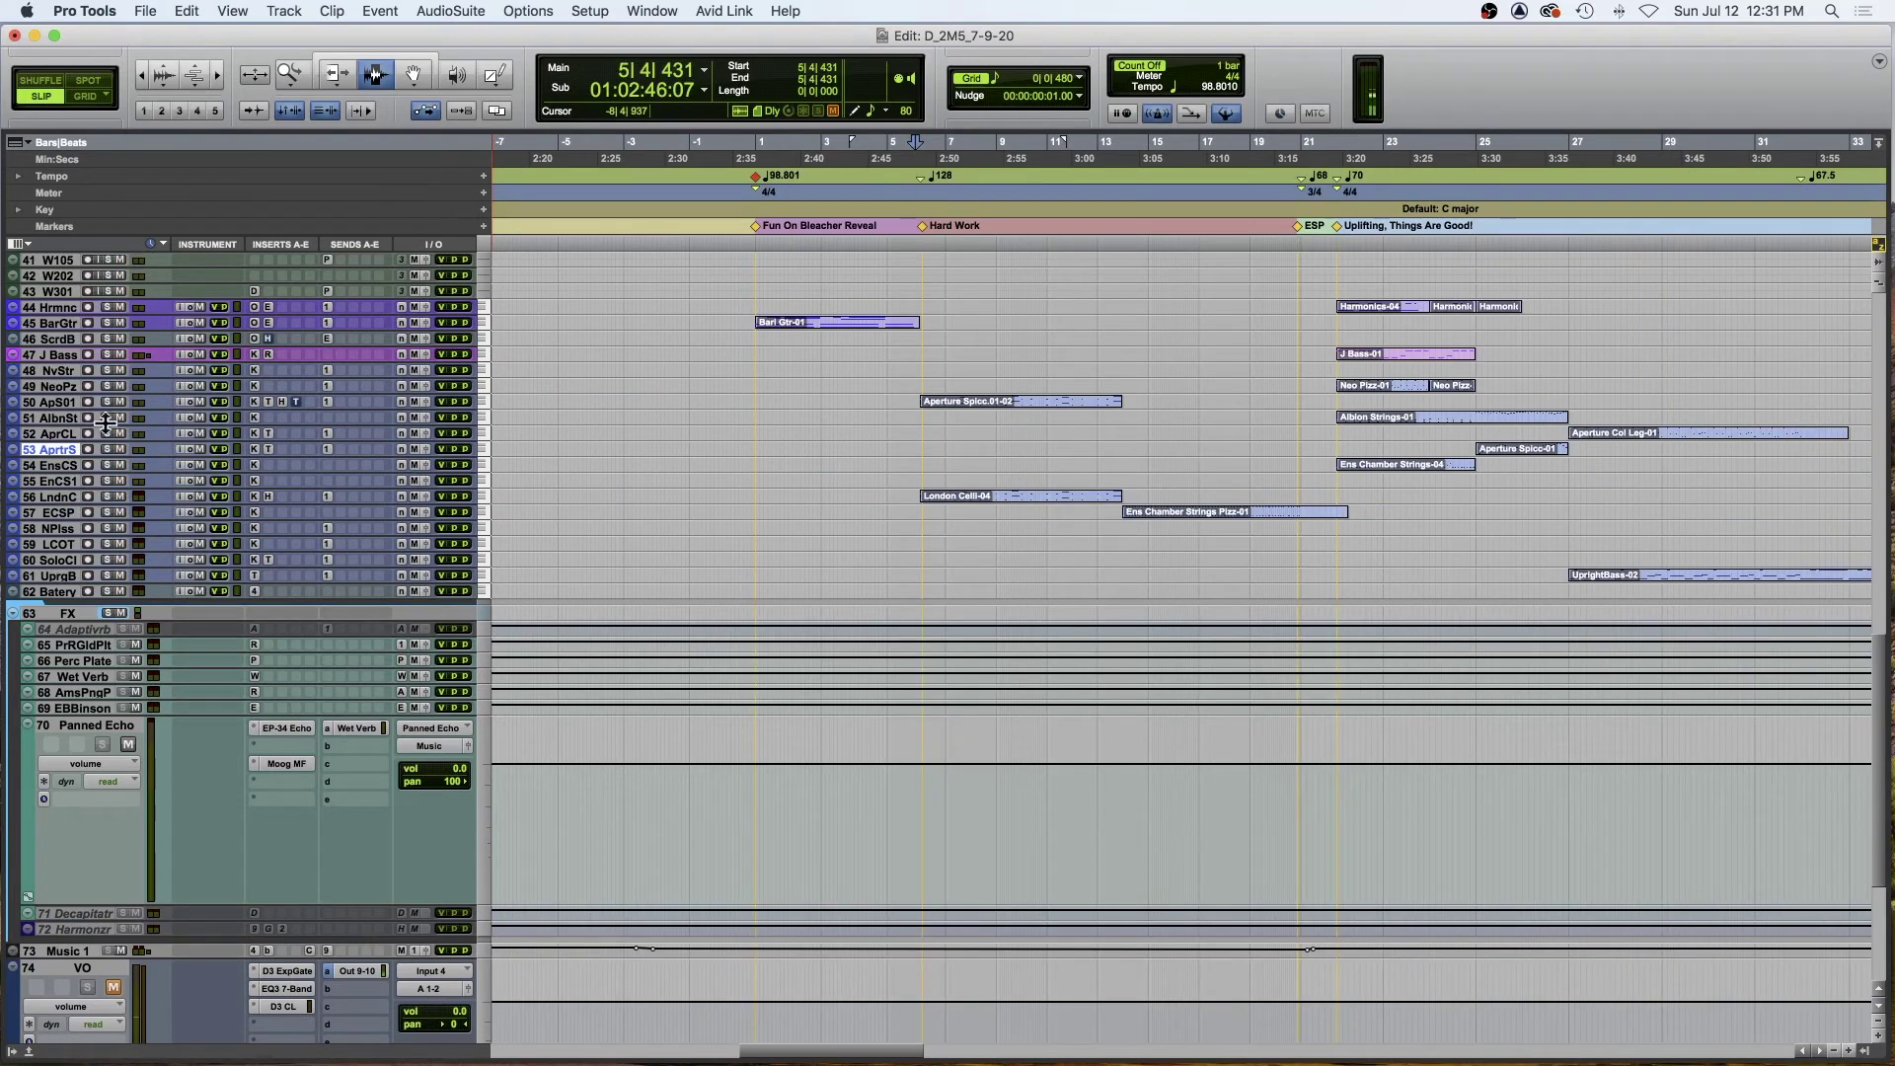
- Audition the soloed ApS01 track from 5|4|431, and enlarge London Celli to audition it on its own
{"action": "left_click", "coordinate": [109, 401]}
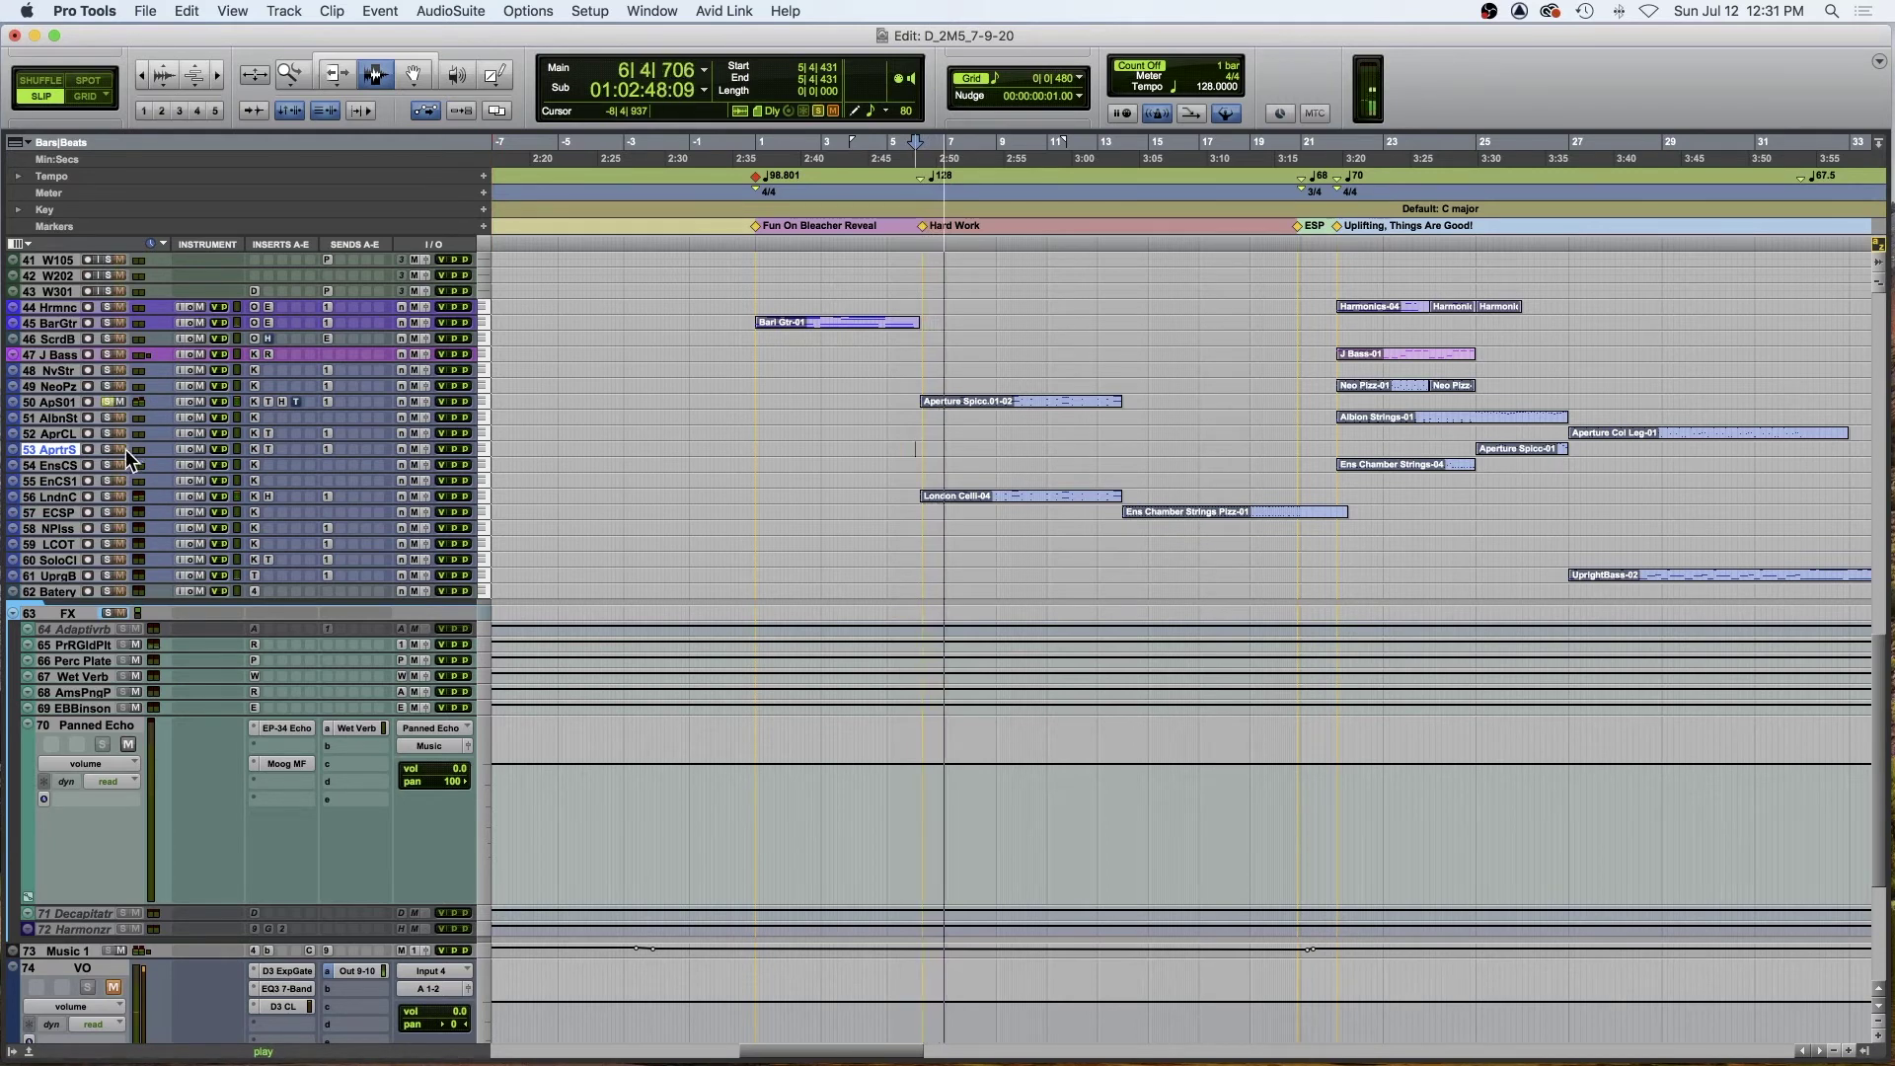
{"action": "key", "text": "space"}
{"action": "left_click_drag", "start_coordinate": [63, 503], "coordinate": [102, 639]}
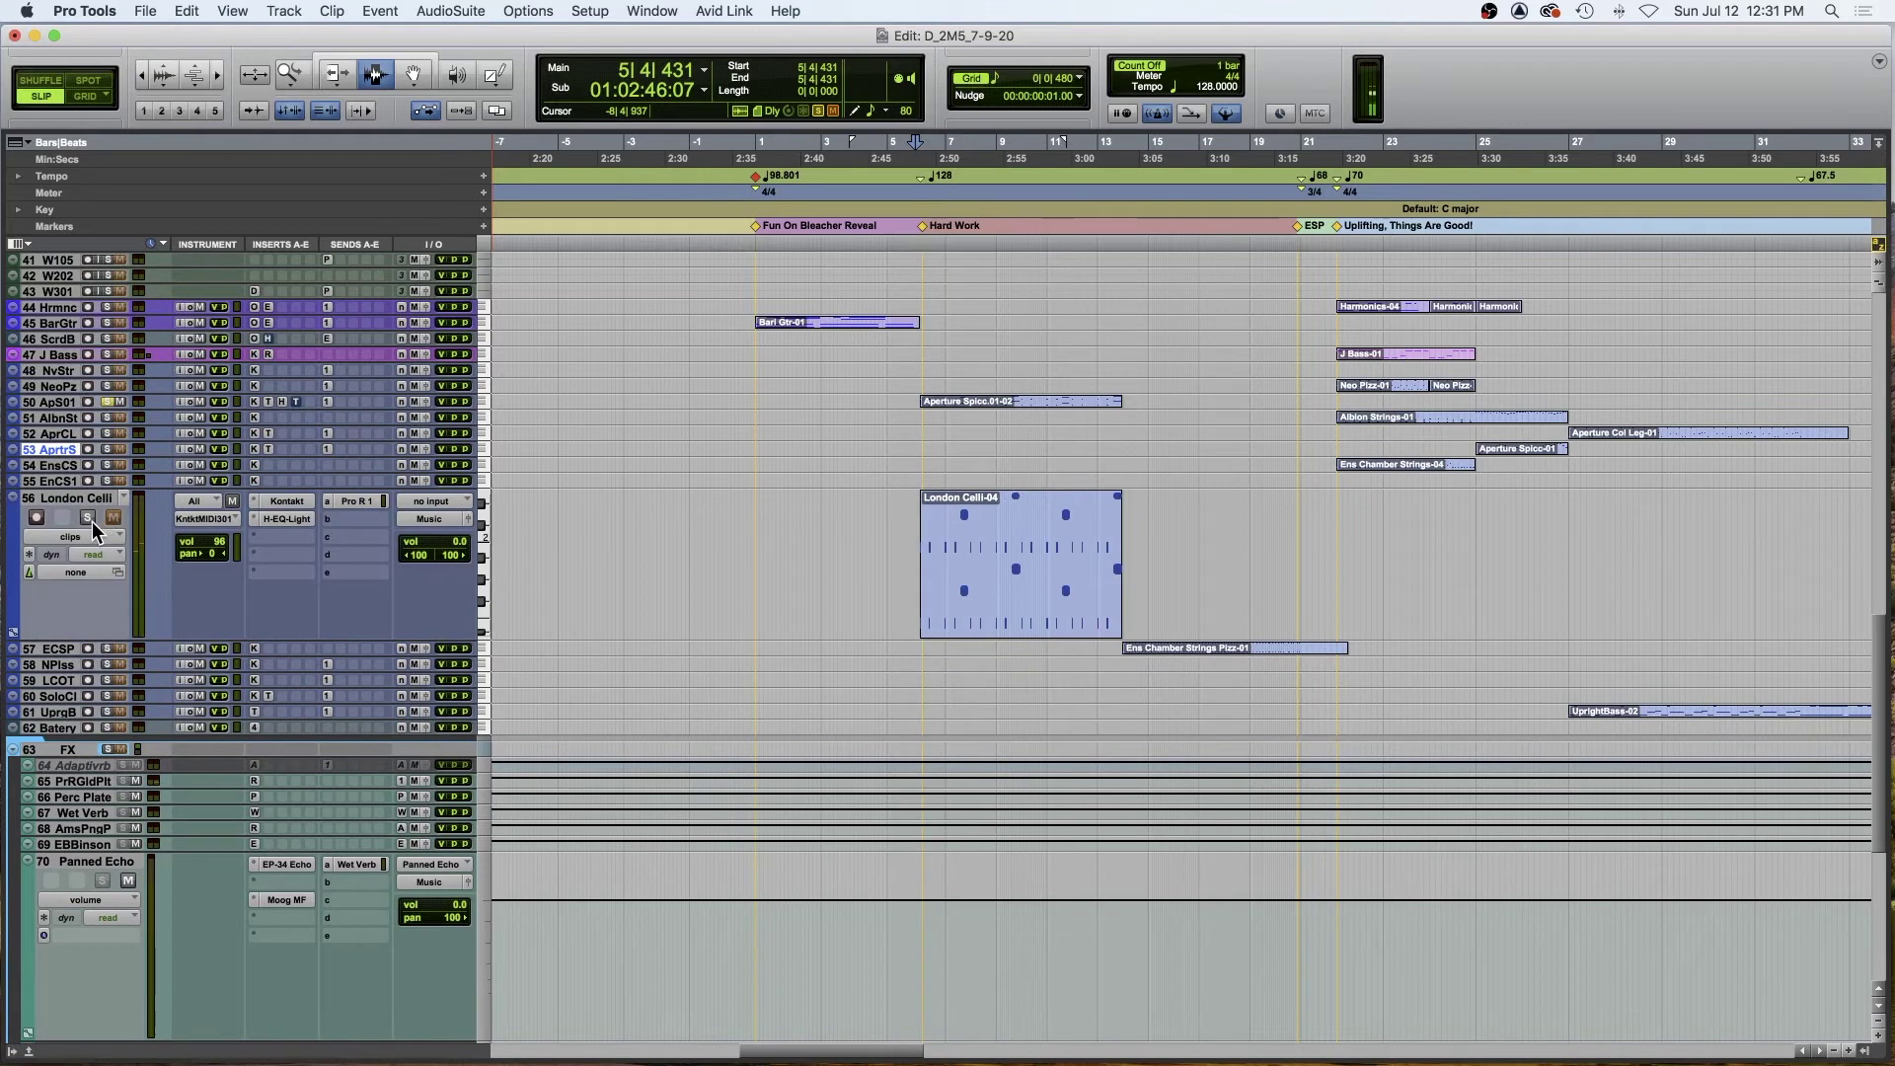
{"action": "key", "text": "space"}
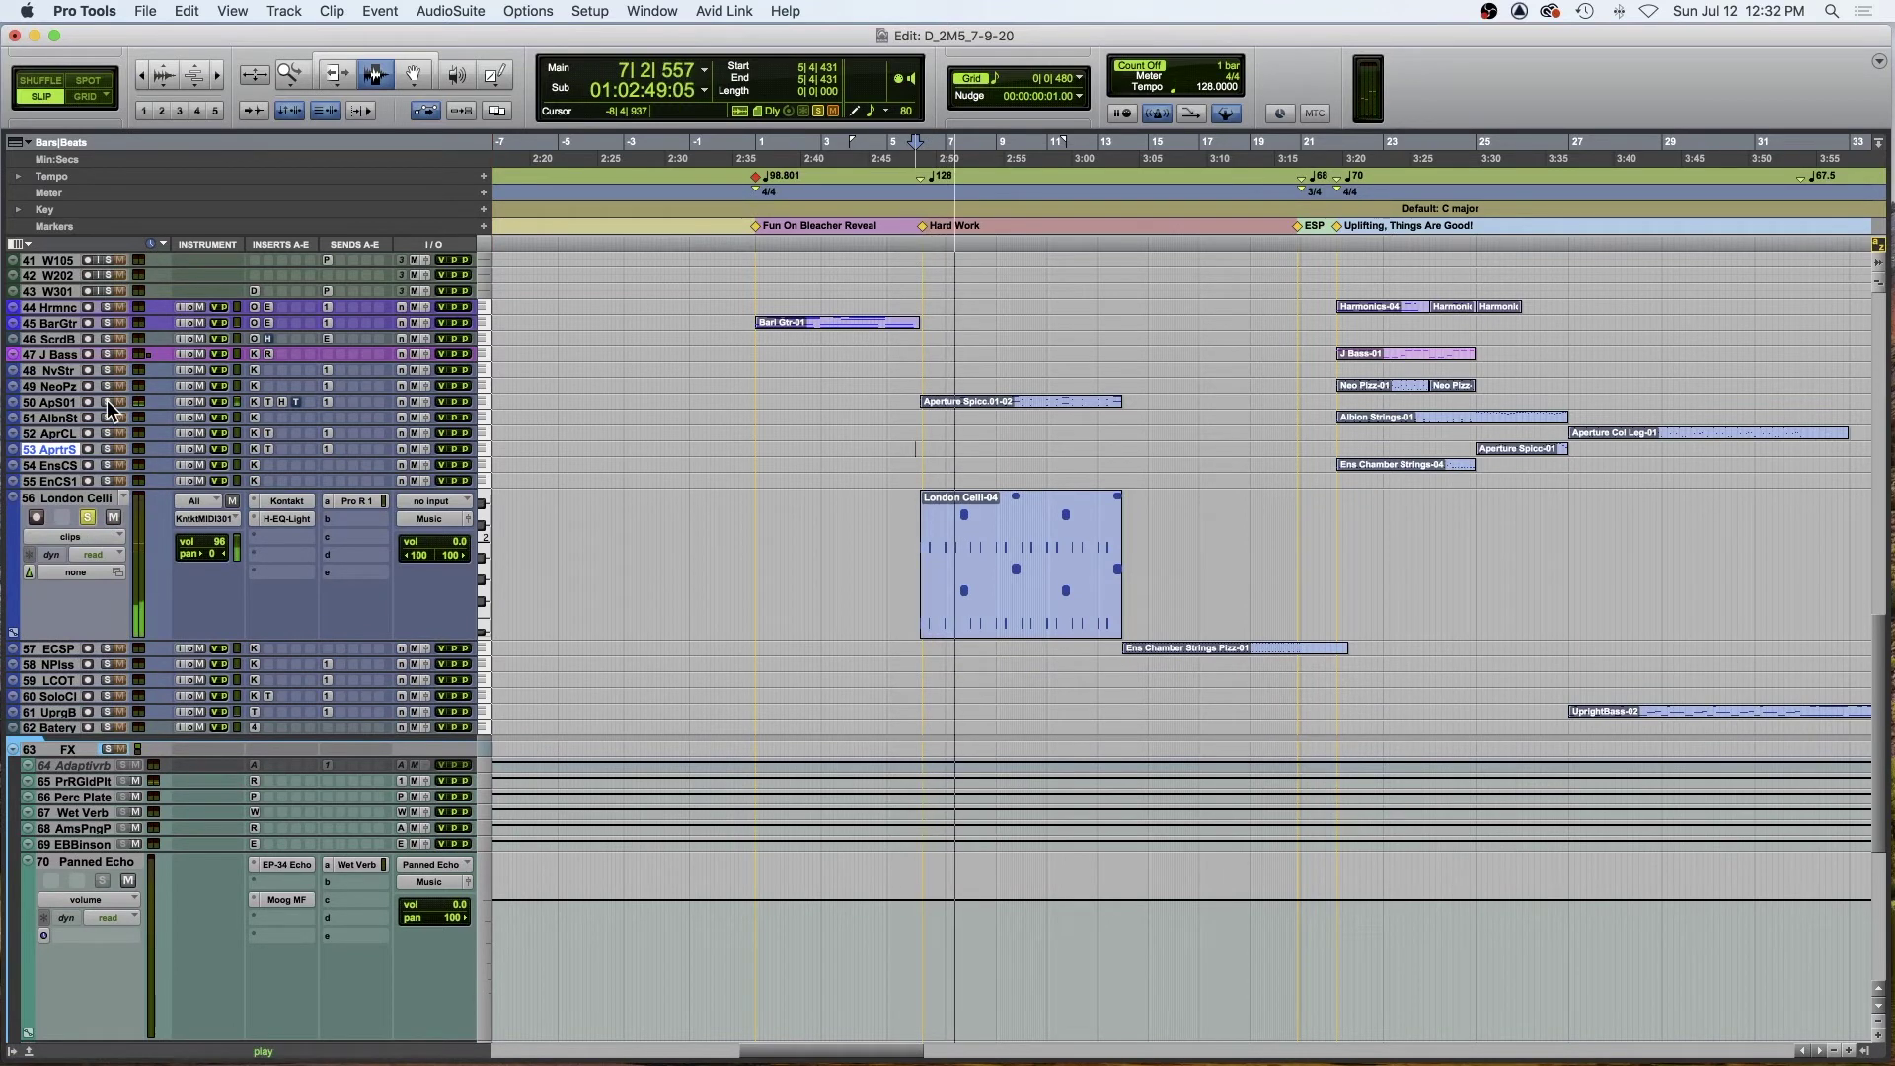
{"action": "key", "text": "space"}
- Inspect London Celli's H-EQ-Light curve, and audition London Celli together with ApS01 before clearing both solos
{"action": "left_click", "coordinate": [282, 517]}
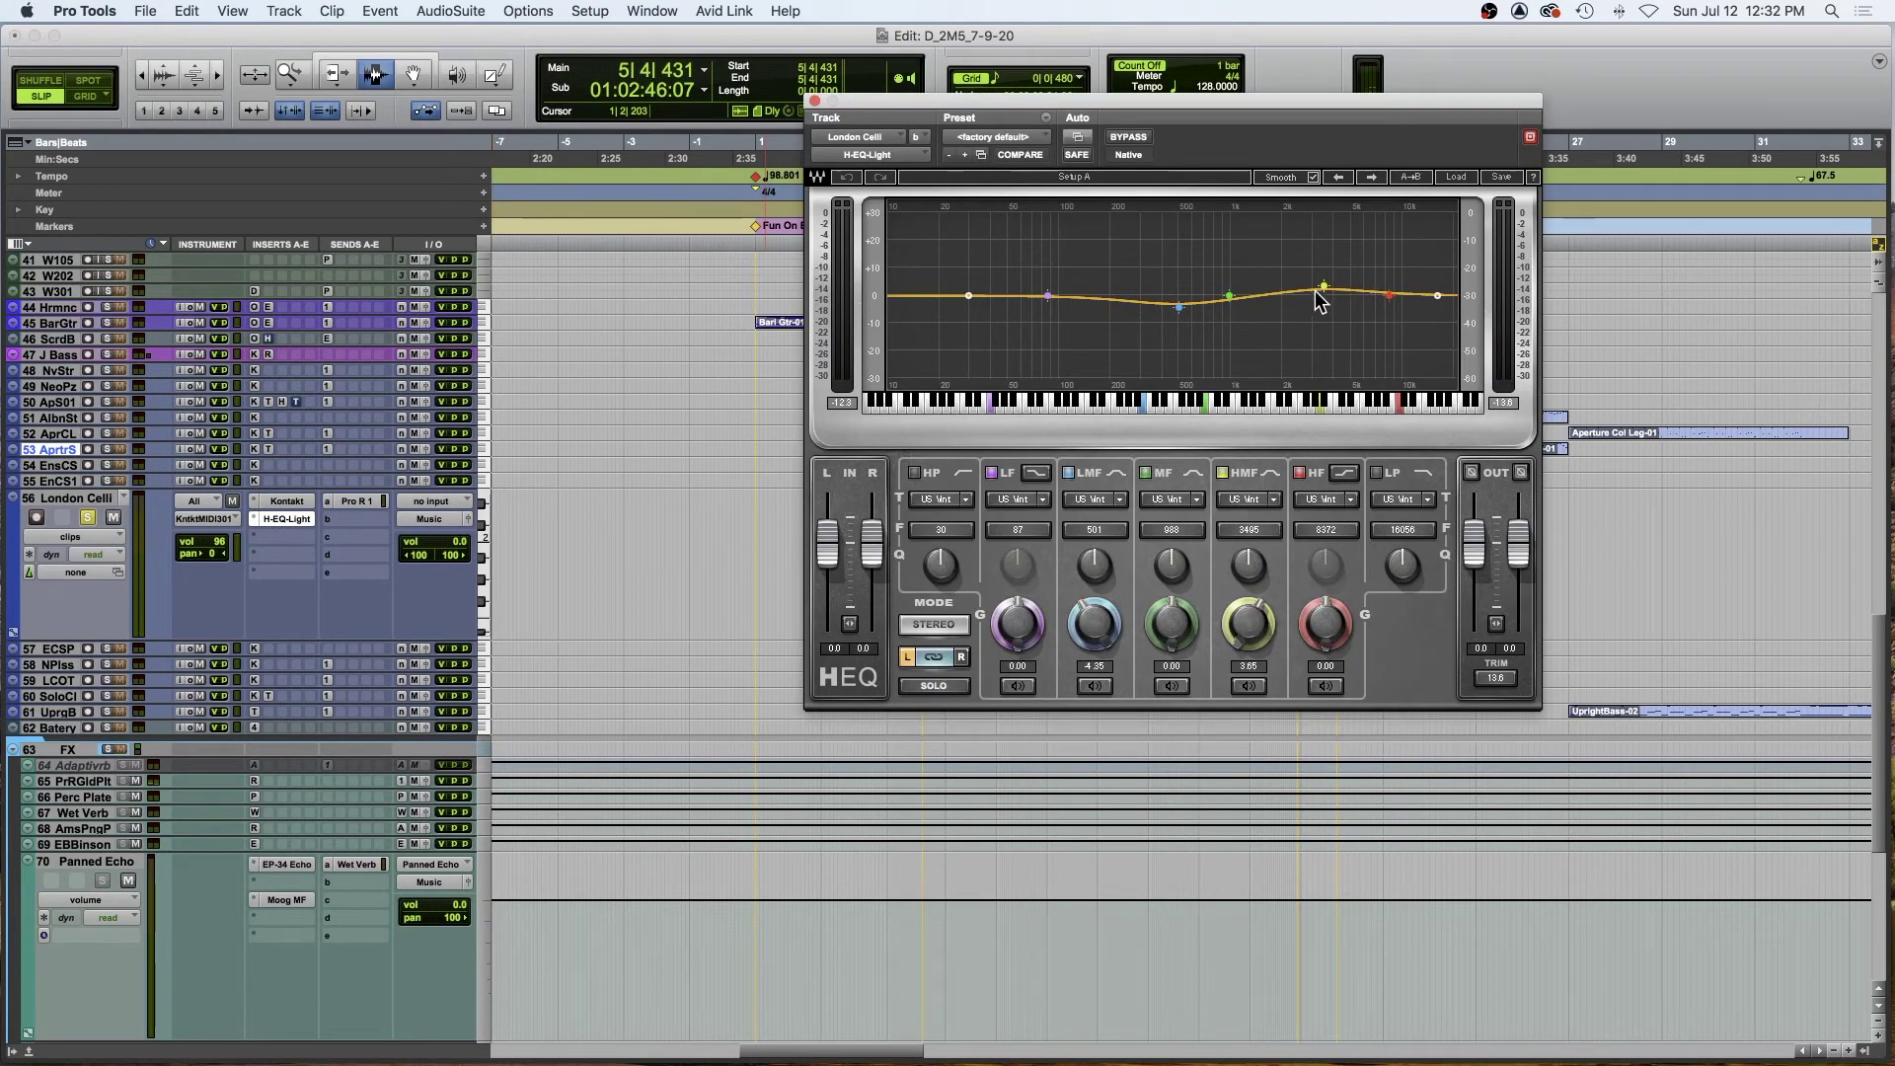
{"action": "left_click", "coordinate": [815, 102]}
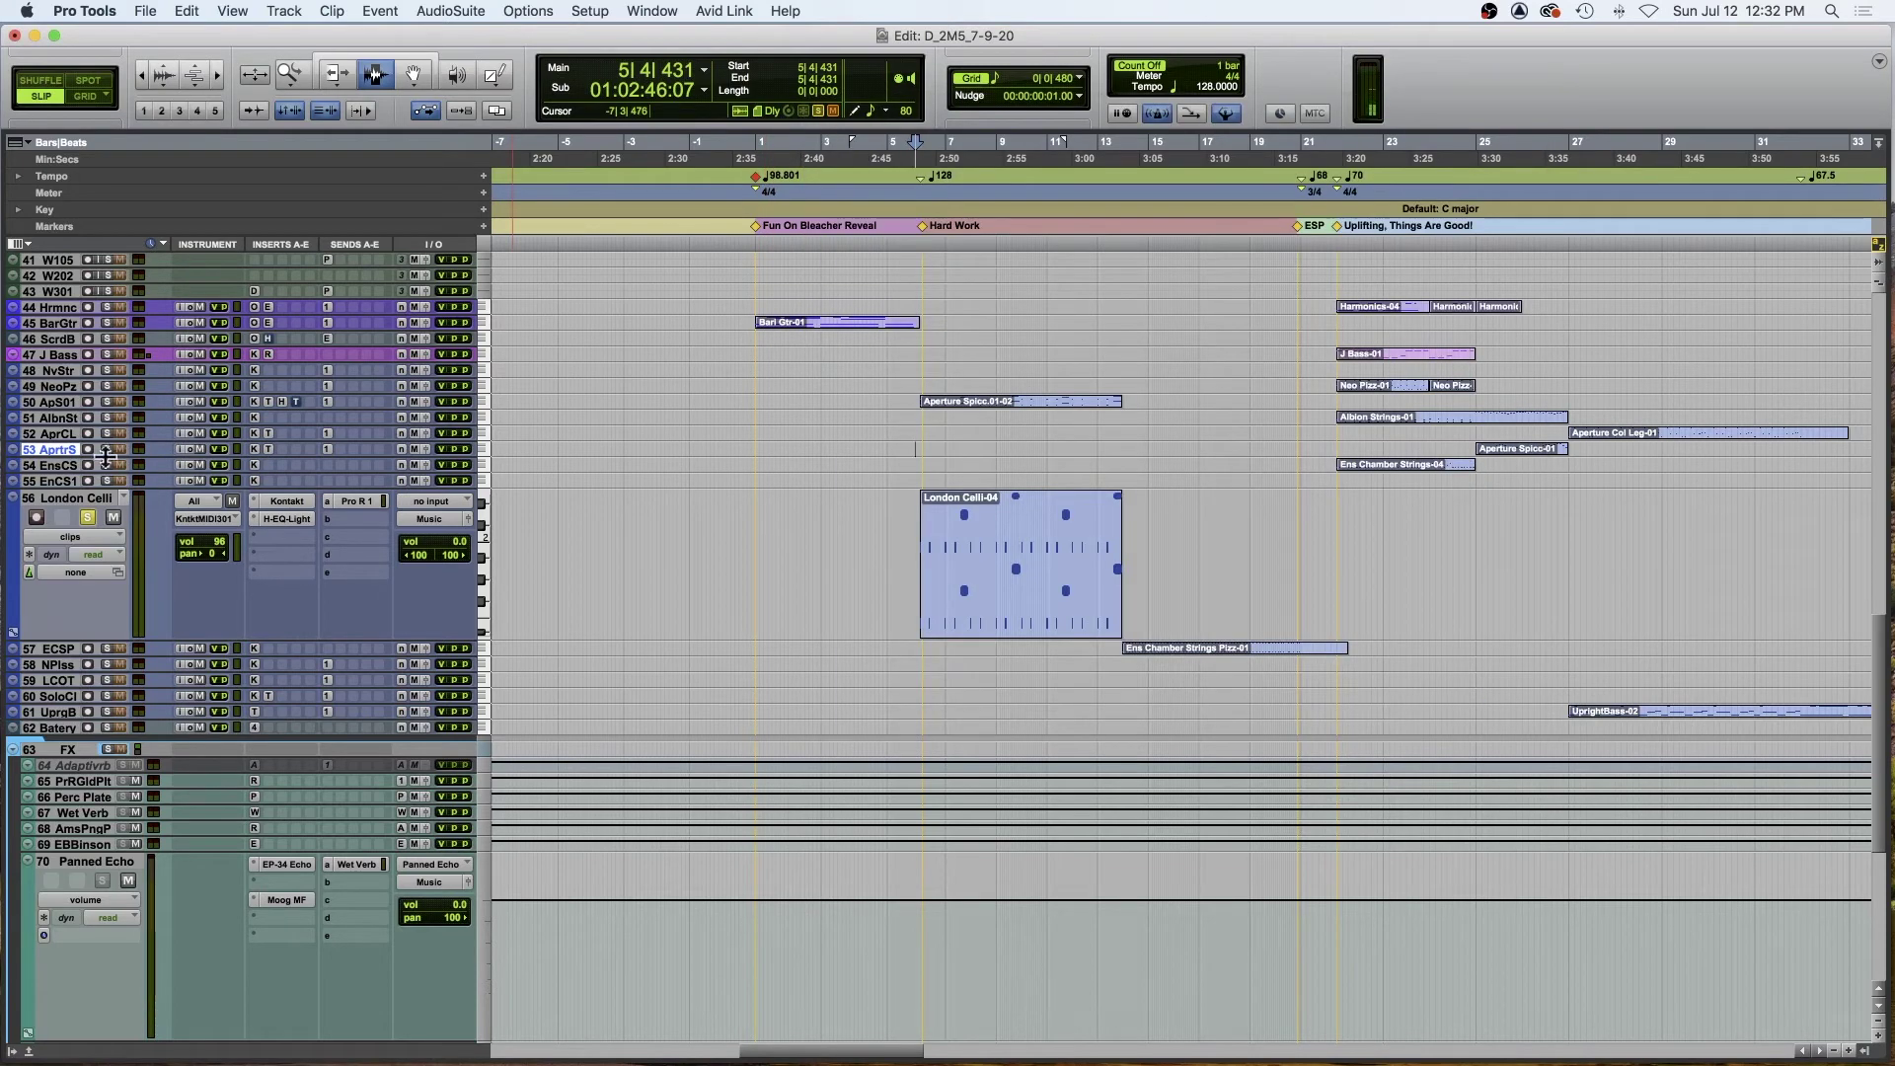
{"action": "left_click", "coordinate": [109, 402]}
{"action": "key", "text": "space"}
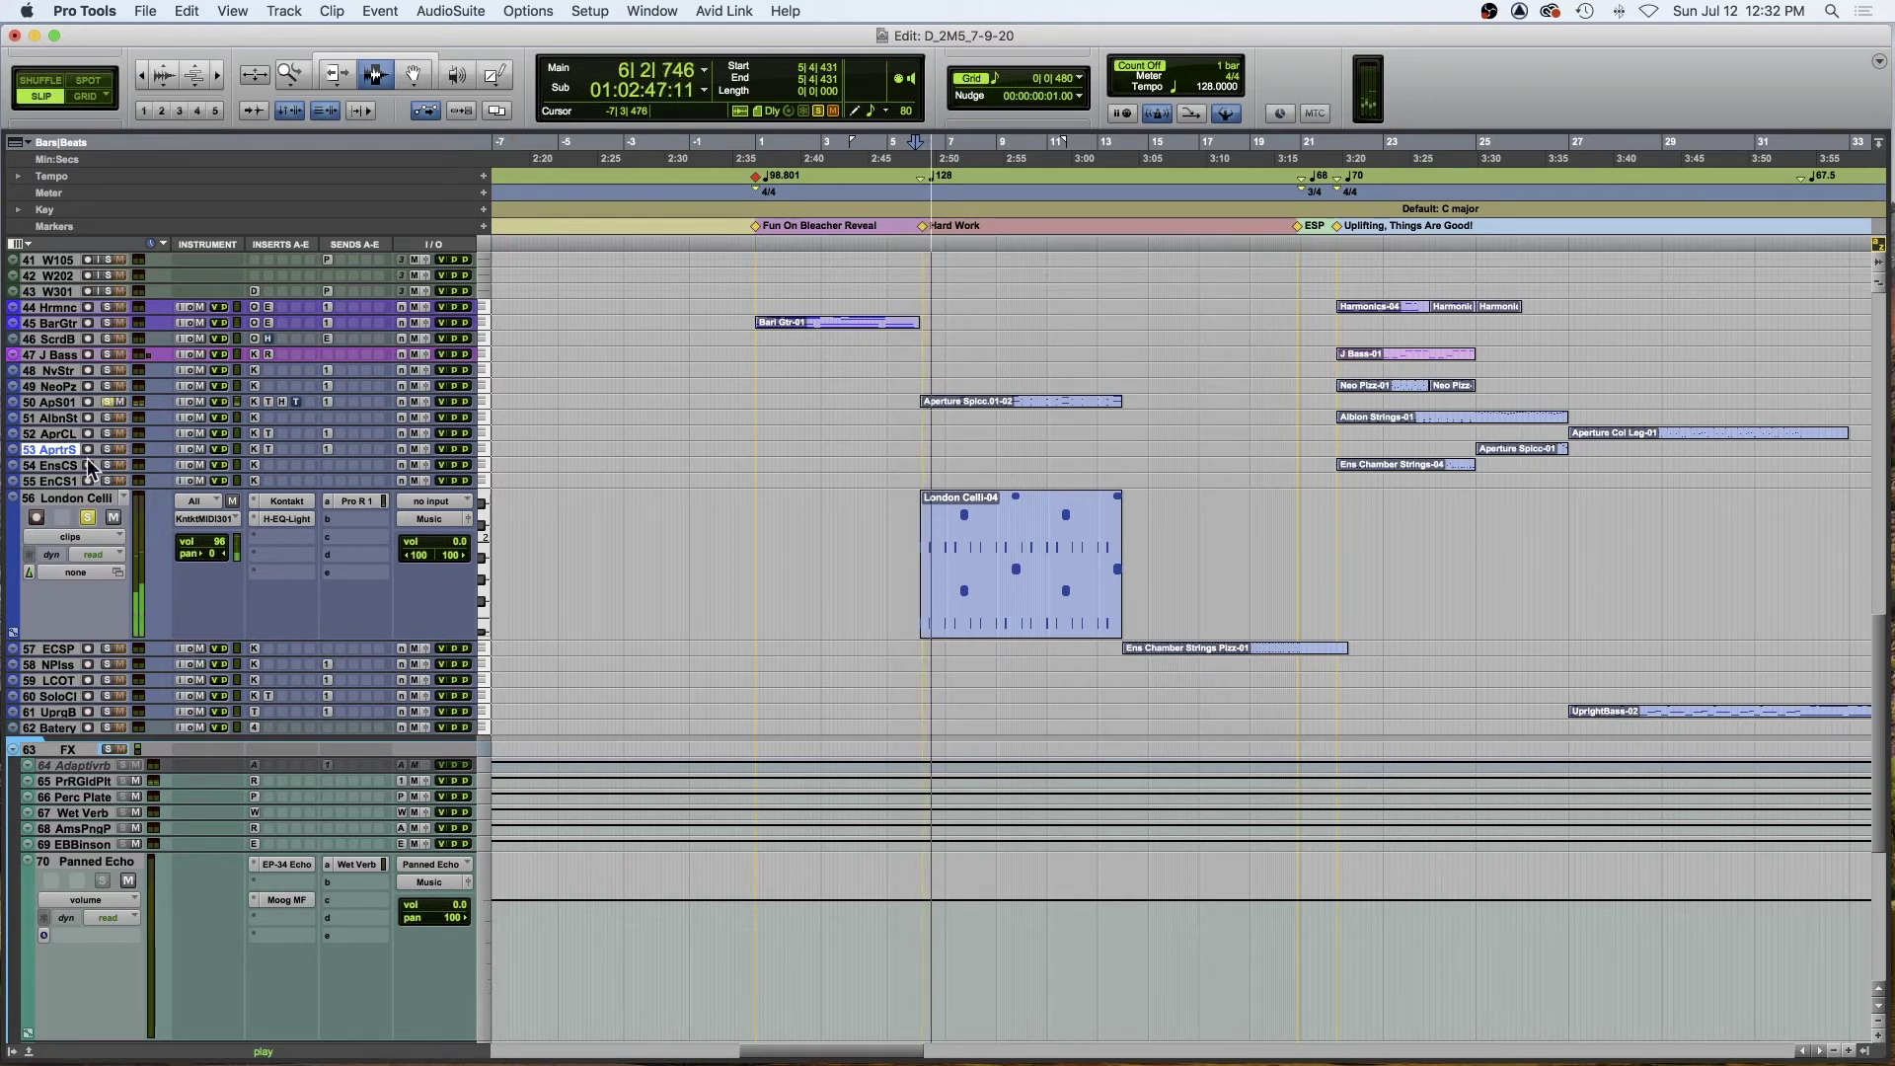
{"action": "left_click", "coordinate": [87, 518]}
{"action": "left_click", "coordinate": [87, 517]}
{"action": "left_click", "coordinate": [86, 517]}
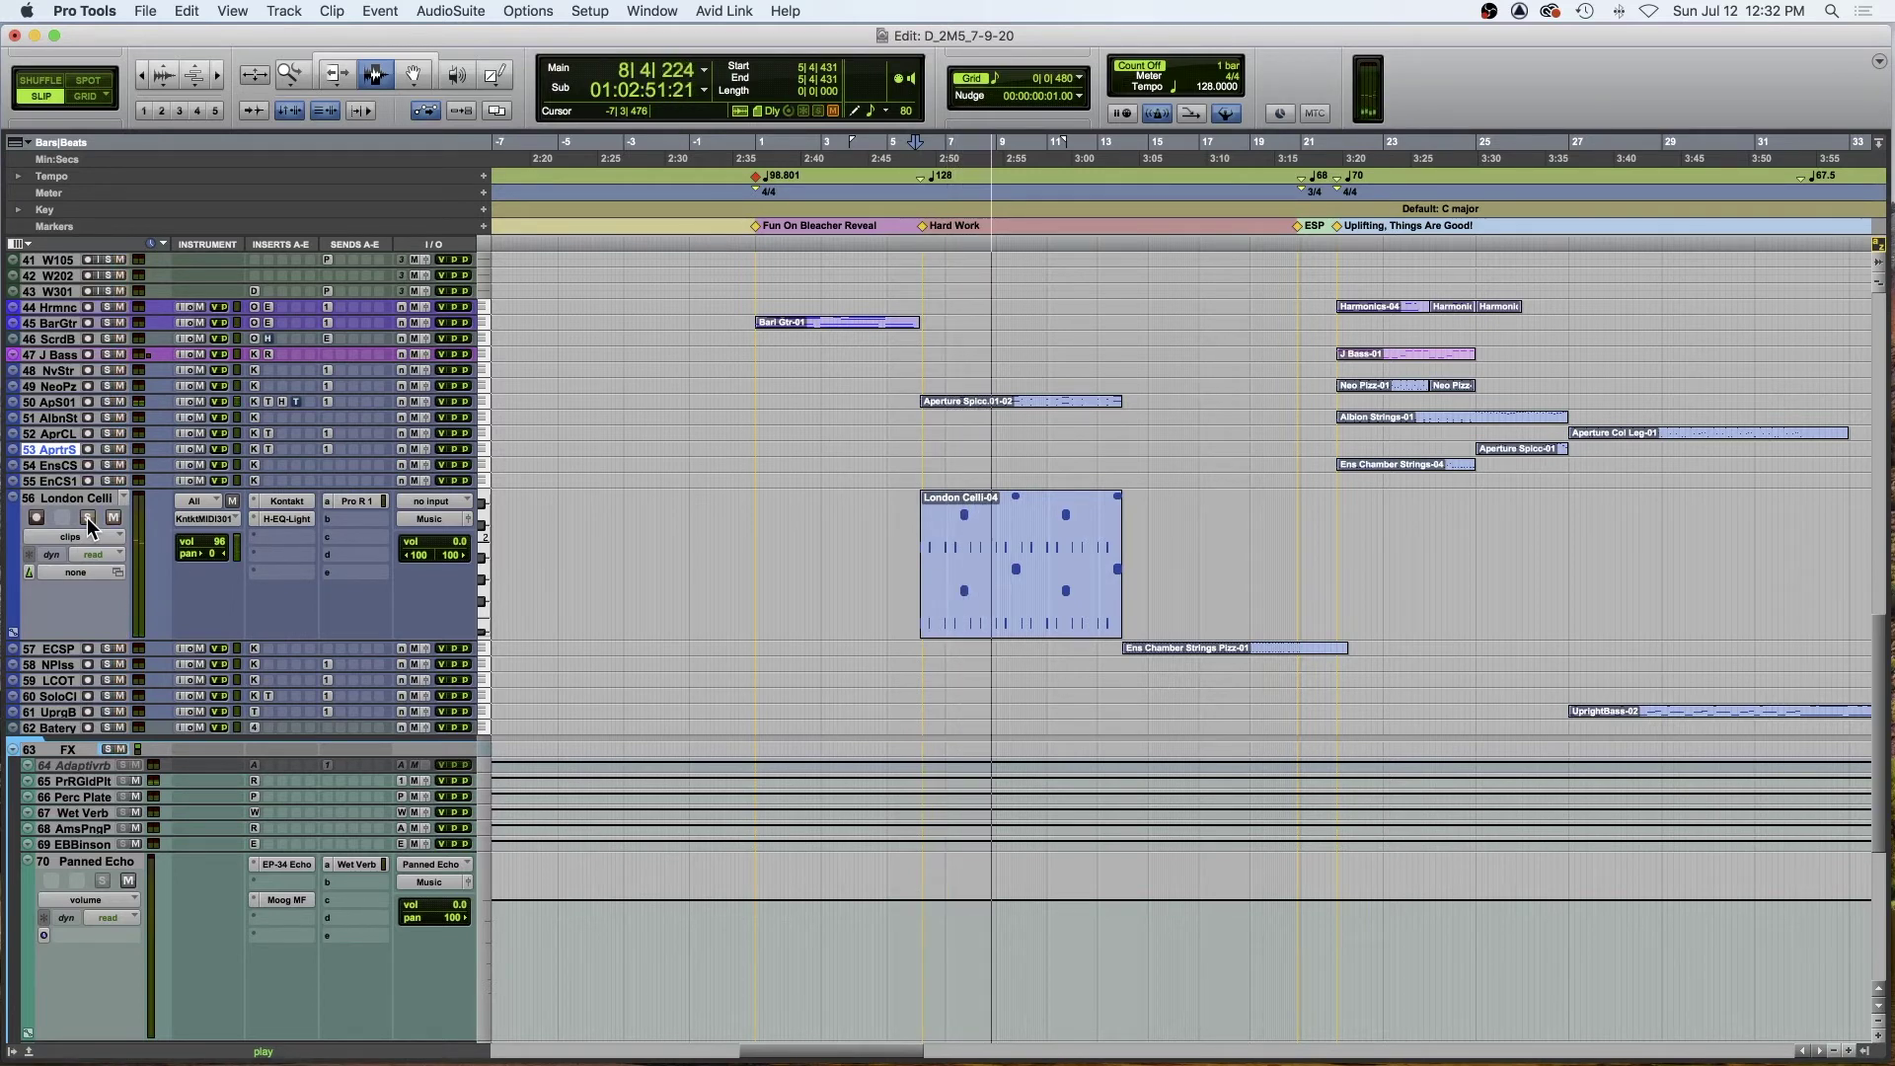
- Play the string transition from 13|3|957, and restart playback from 14|1|000 with the Ens Chamber Strings Pizz-01 clip selected
{"action": "left_click", "coordinate": [1118, 482]}
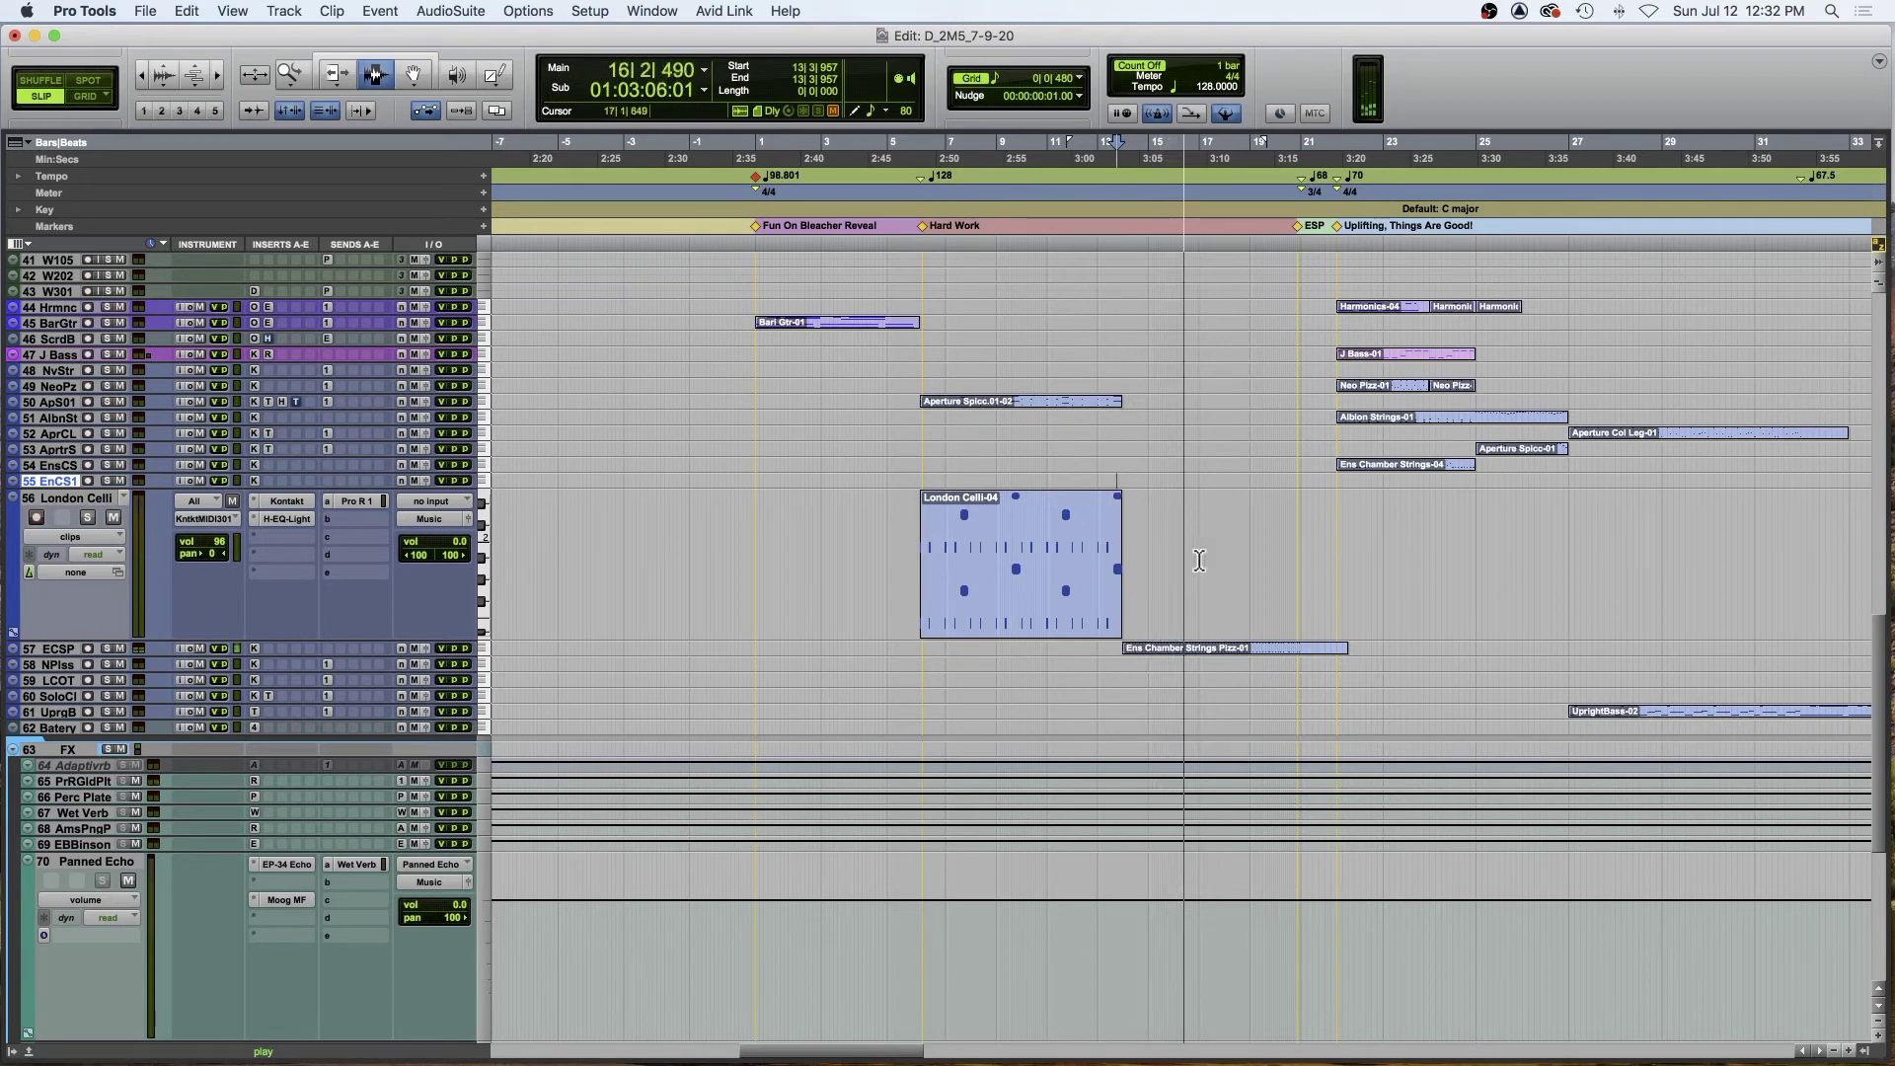
{"action": "key", "text": "space"}
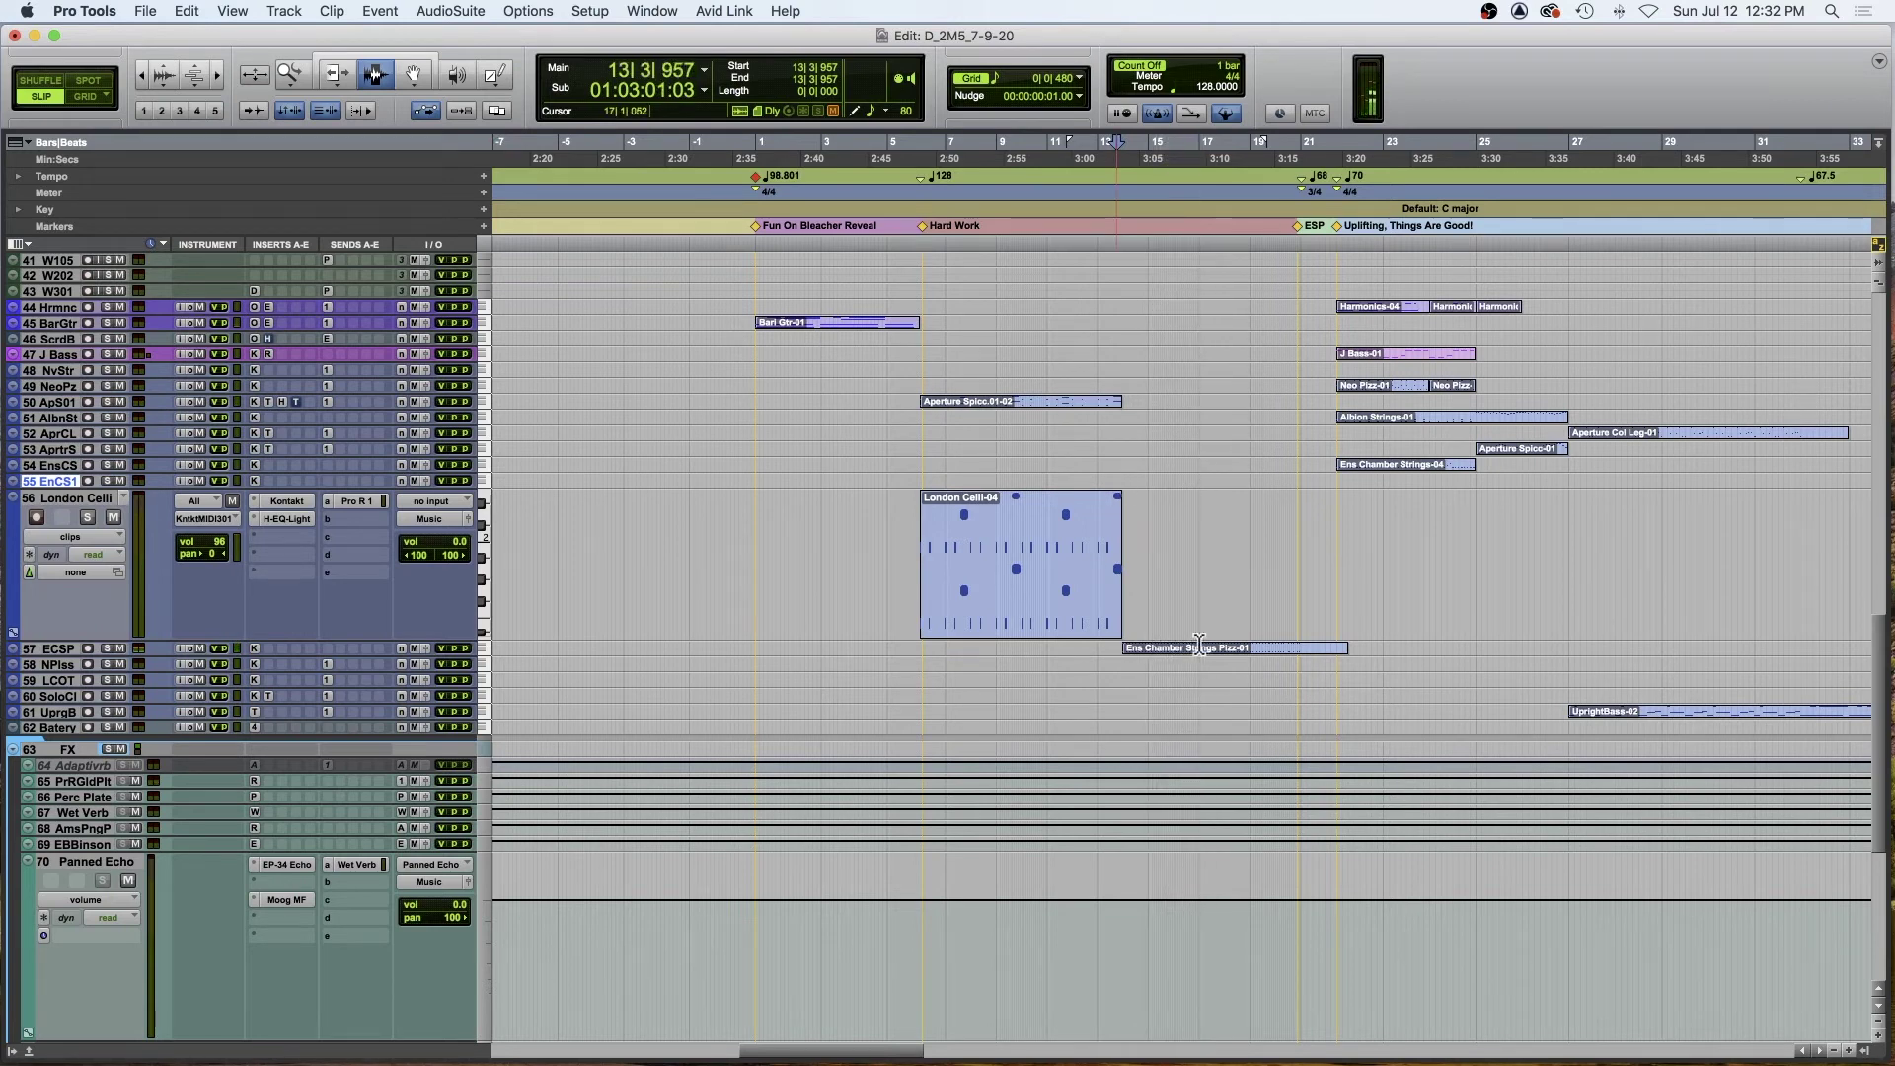
{"action": "scroll", "coordinate": [1199, 646], "scroll_direction": "right", "scroll_amount": 2}
{"action": "left_click", "coordinate": [1208, 648]}
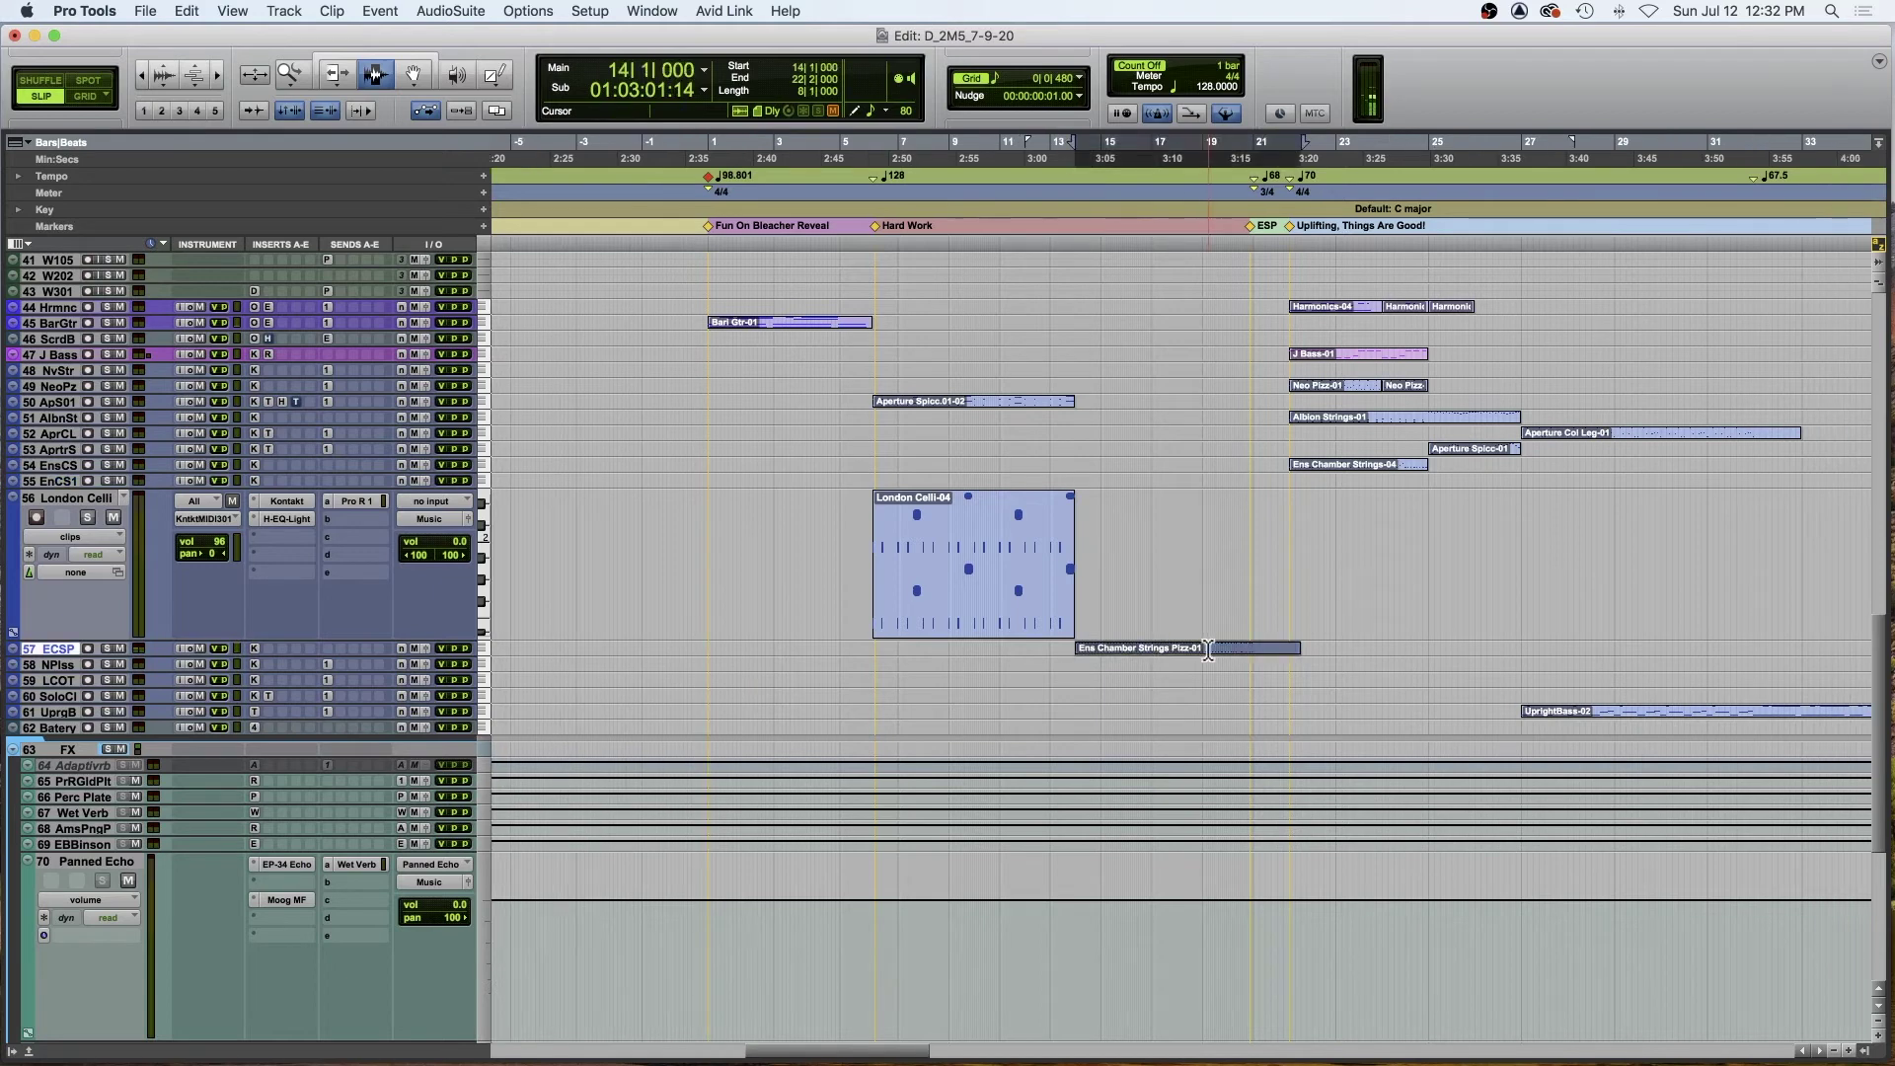
{"action": "scroll", "coordinate": [1154, 651], "scroll_direction": "down", "scroll_amount": 1}
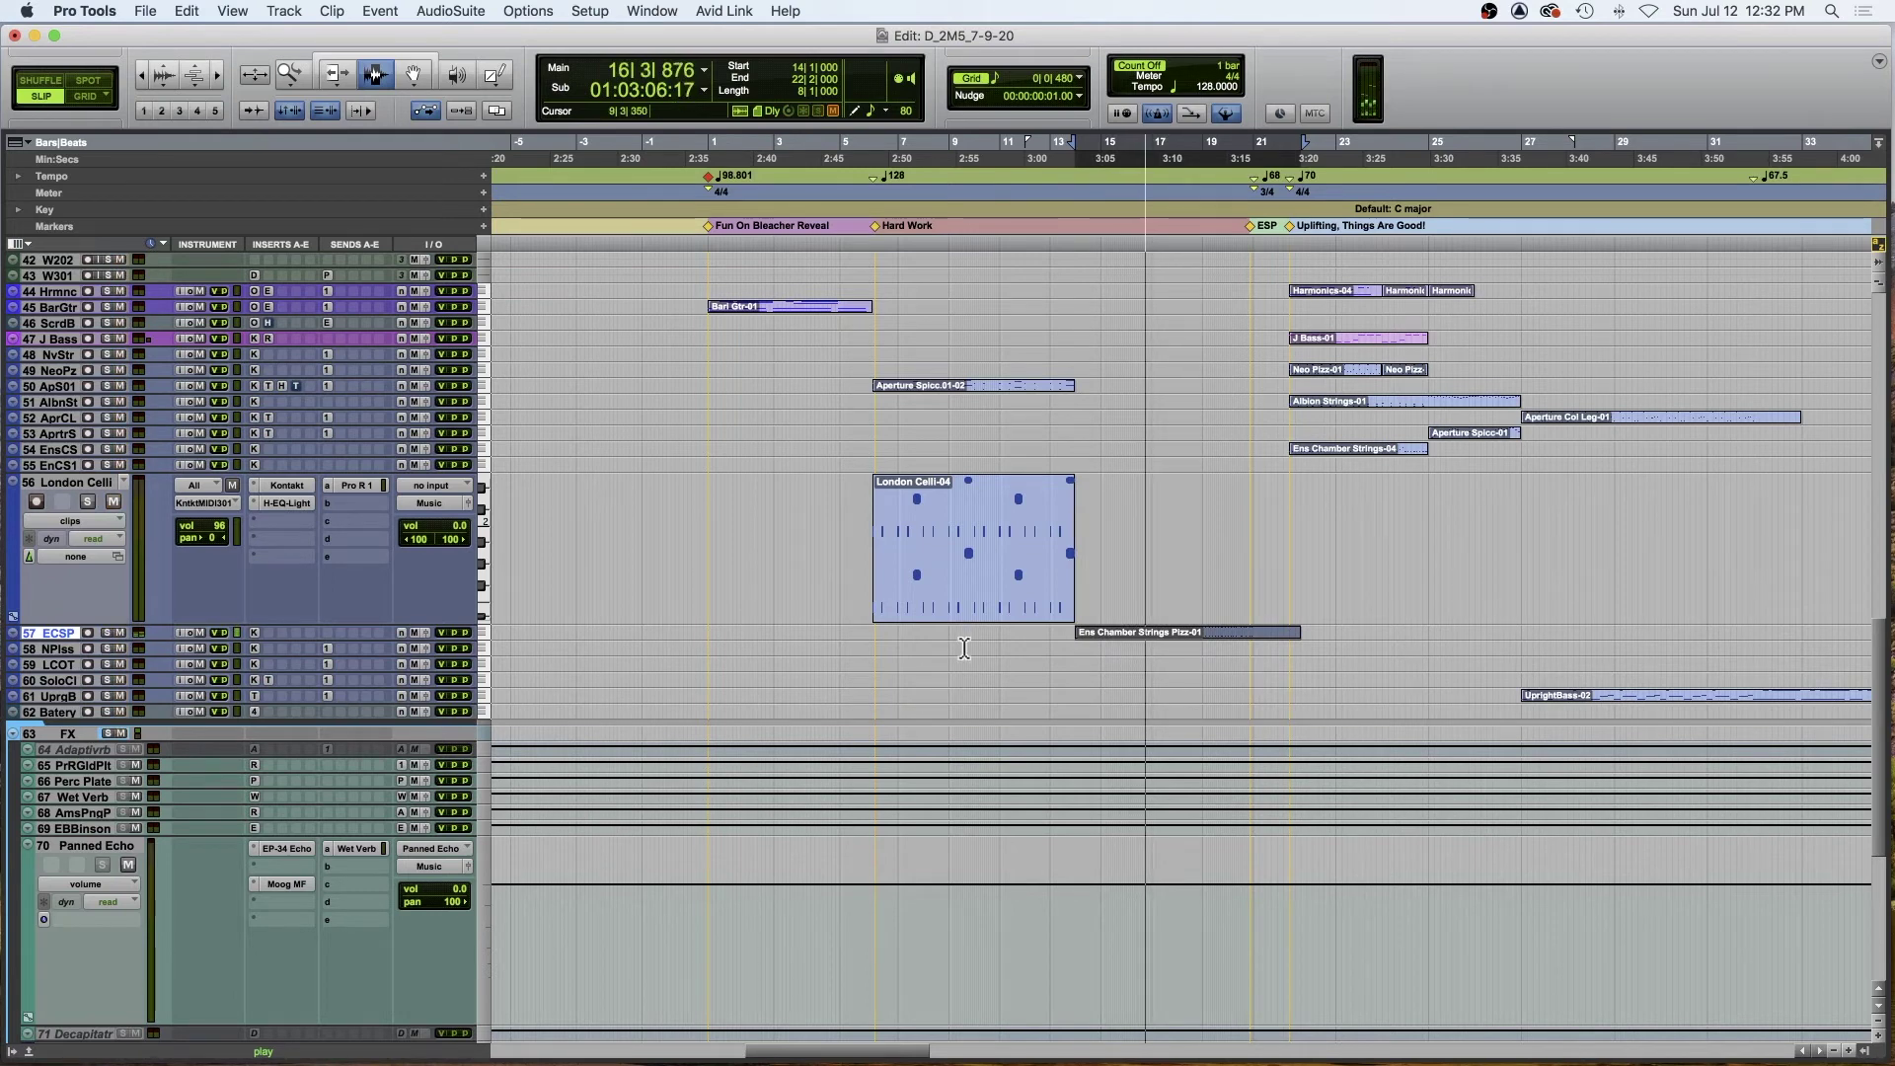
- Follow the Ens Chamber Strings Pizz-01 playback up to the Emitt Smith. Pause marker and stop there
{"action": "scroll", "coordinate": [964, 649], "scroll_direction": "right", "scroll_amount": 10}
{"action": "scroll", "coordinate": [964, 649], "scroll_direction": "up", "scroll_amount": 4}
{"action": "scroll", "coordinate": [964, 649], "scroll_direction": "left", "scroll_amount": 2}
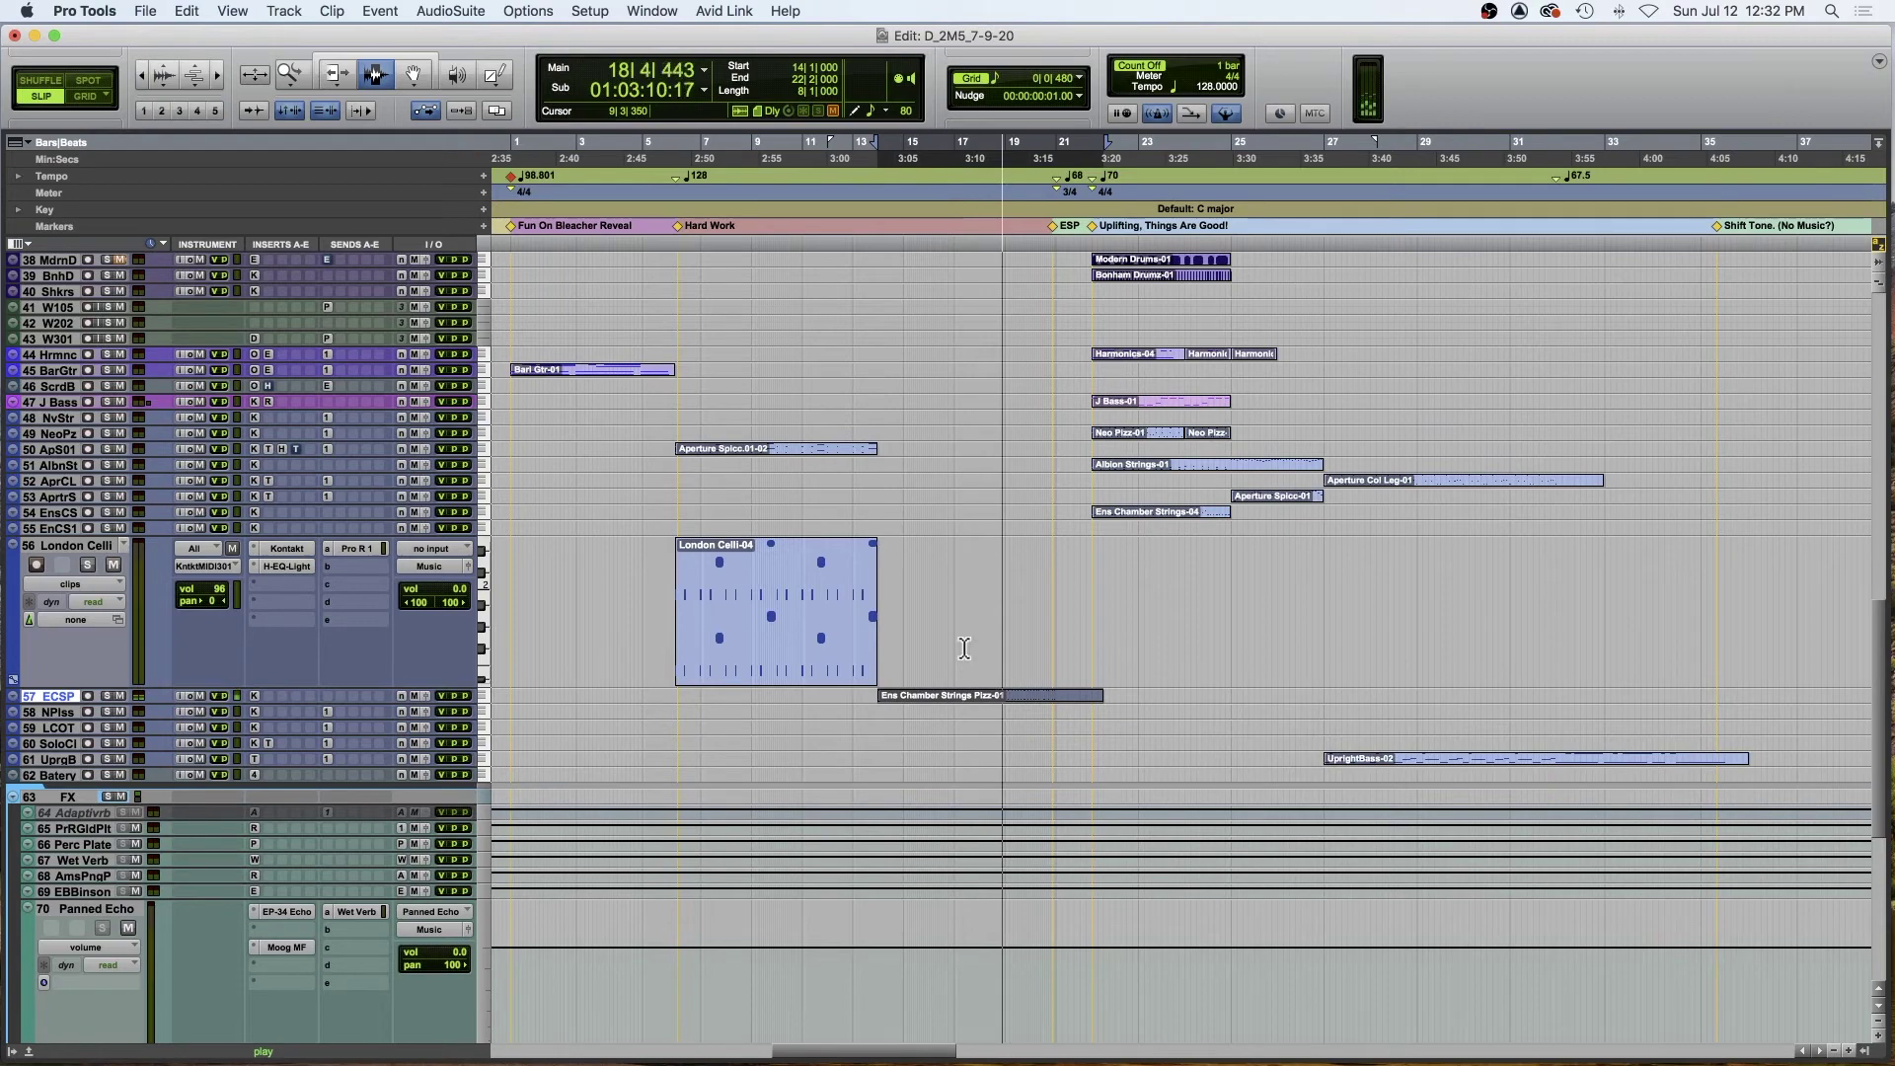
{"action": "key", "text": "t"}
{"action": "key", "text": "t"}
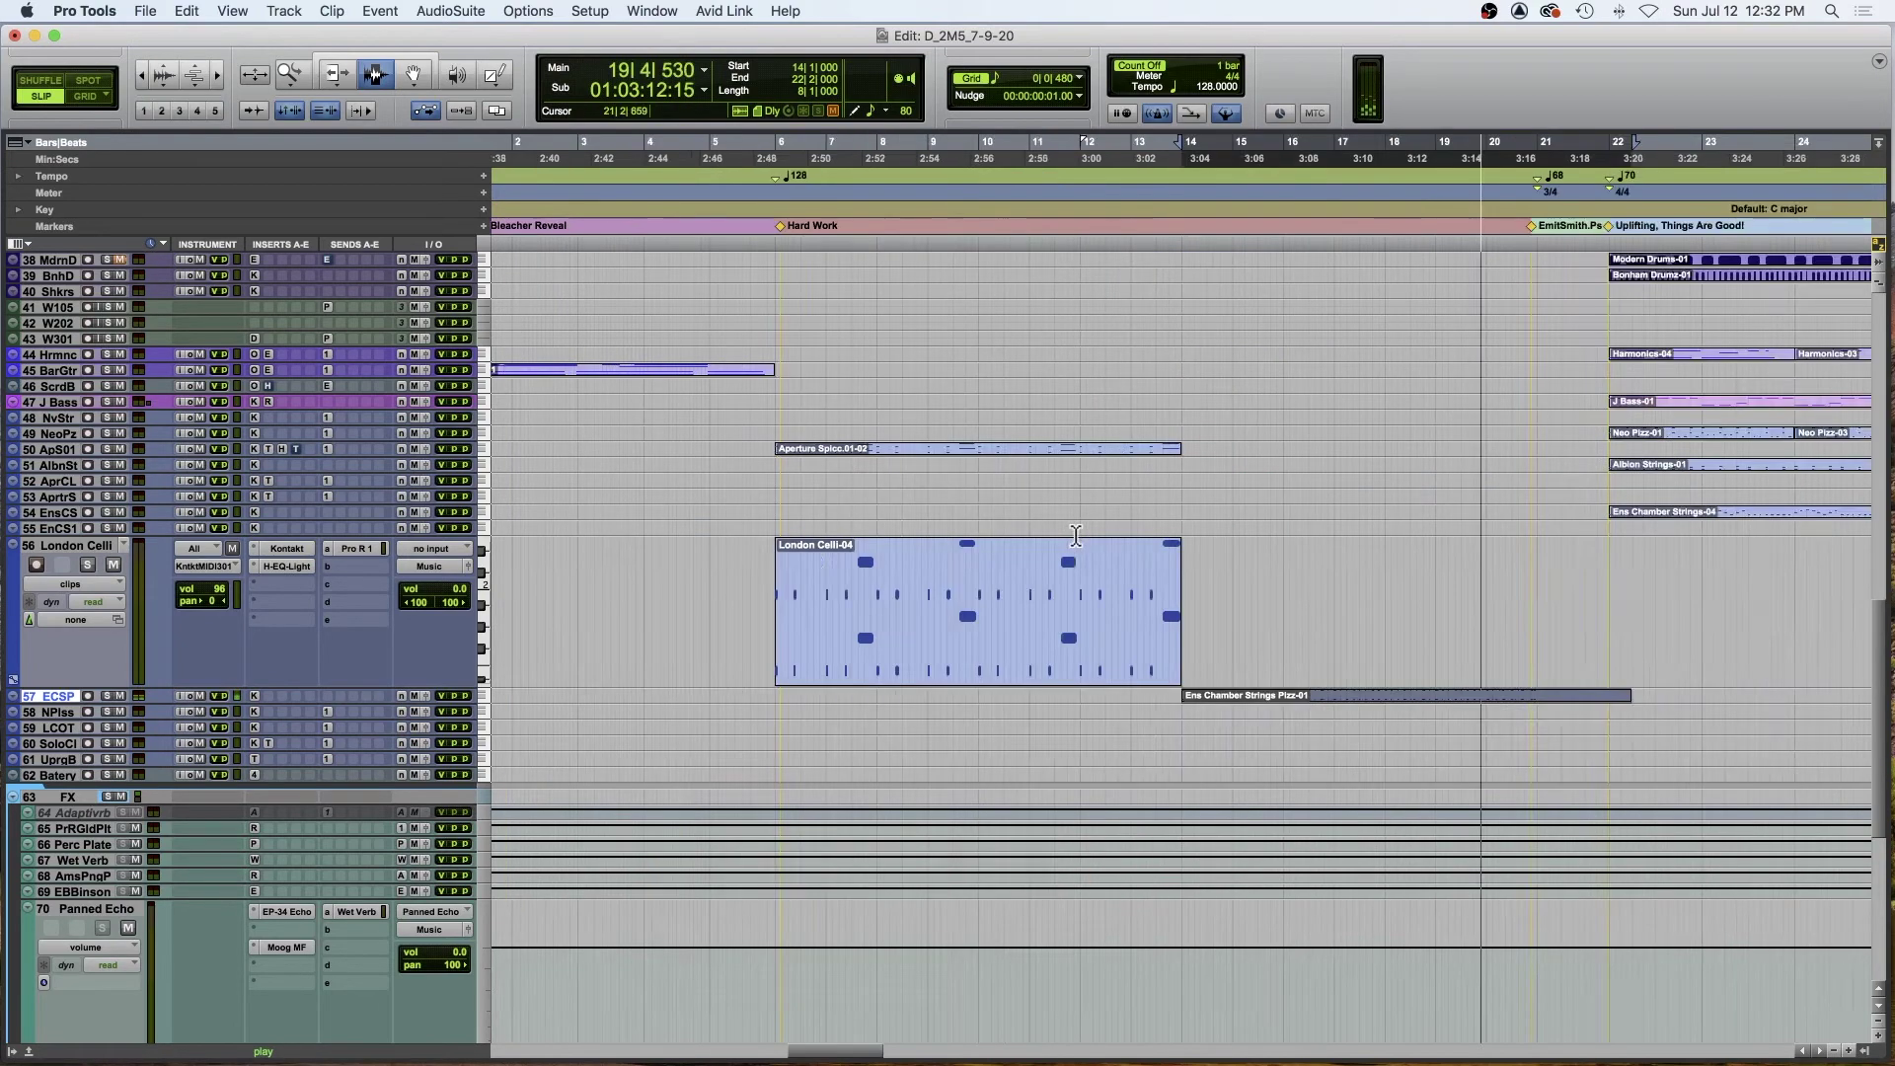
{"action": "scroll", "coordinate": [1057, 544], "scroll_direction": "right", "scroll_amount": 10}
{"action": "scroll", "coordinate": [1057, 544], "scroll_direction": "right", "scroll_amount": 12}
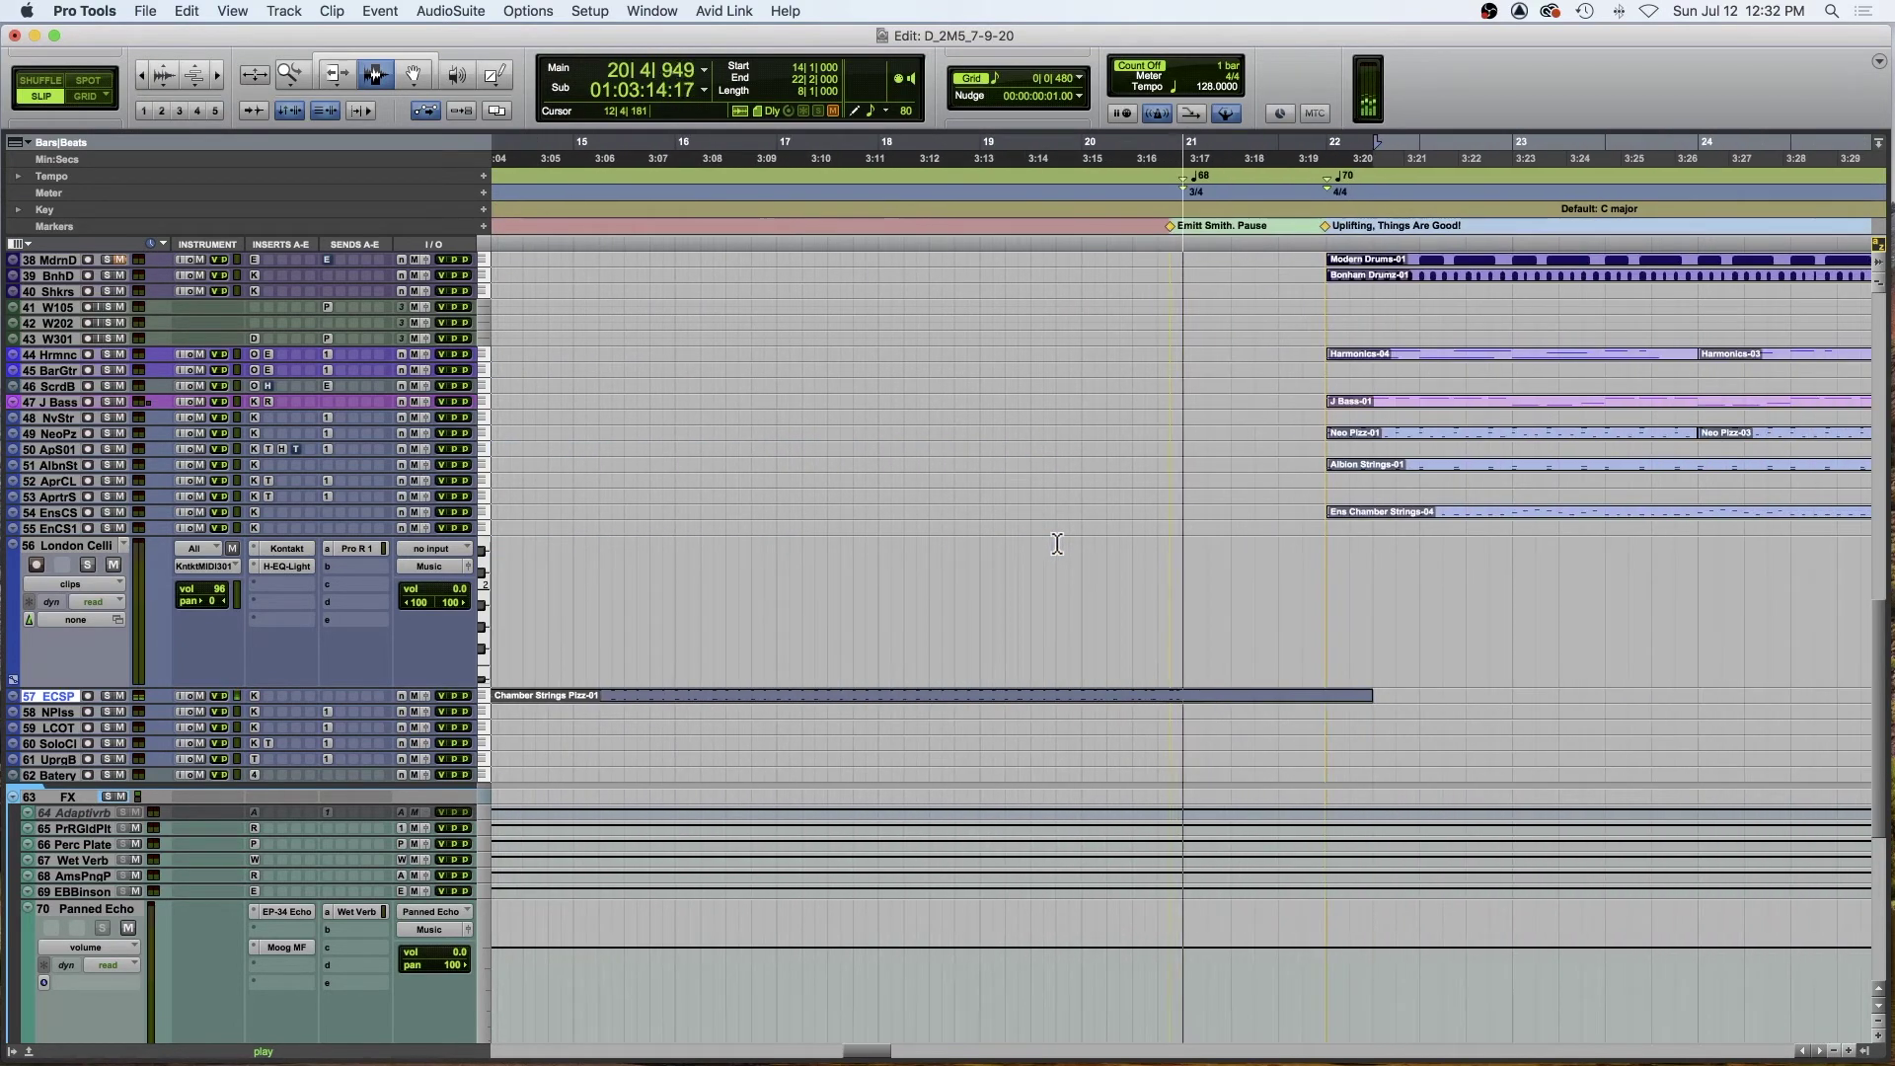
{"action": "key", "text": "space"}
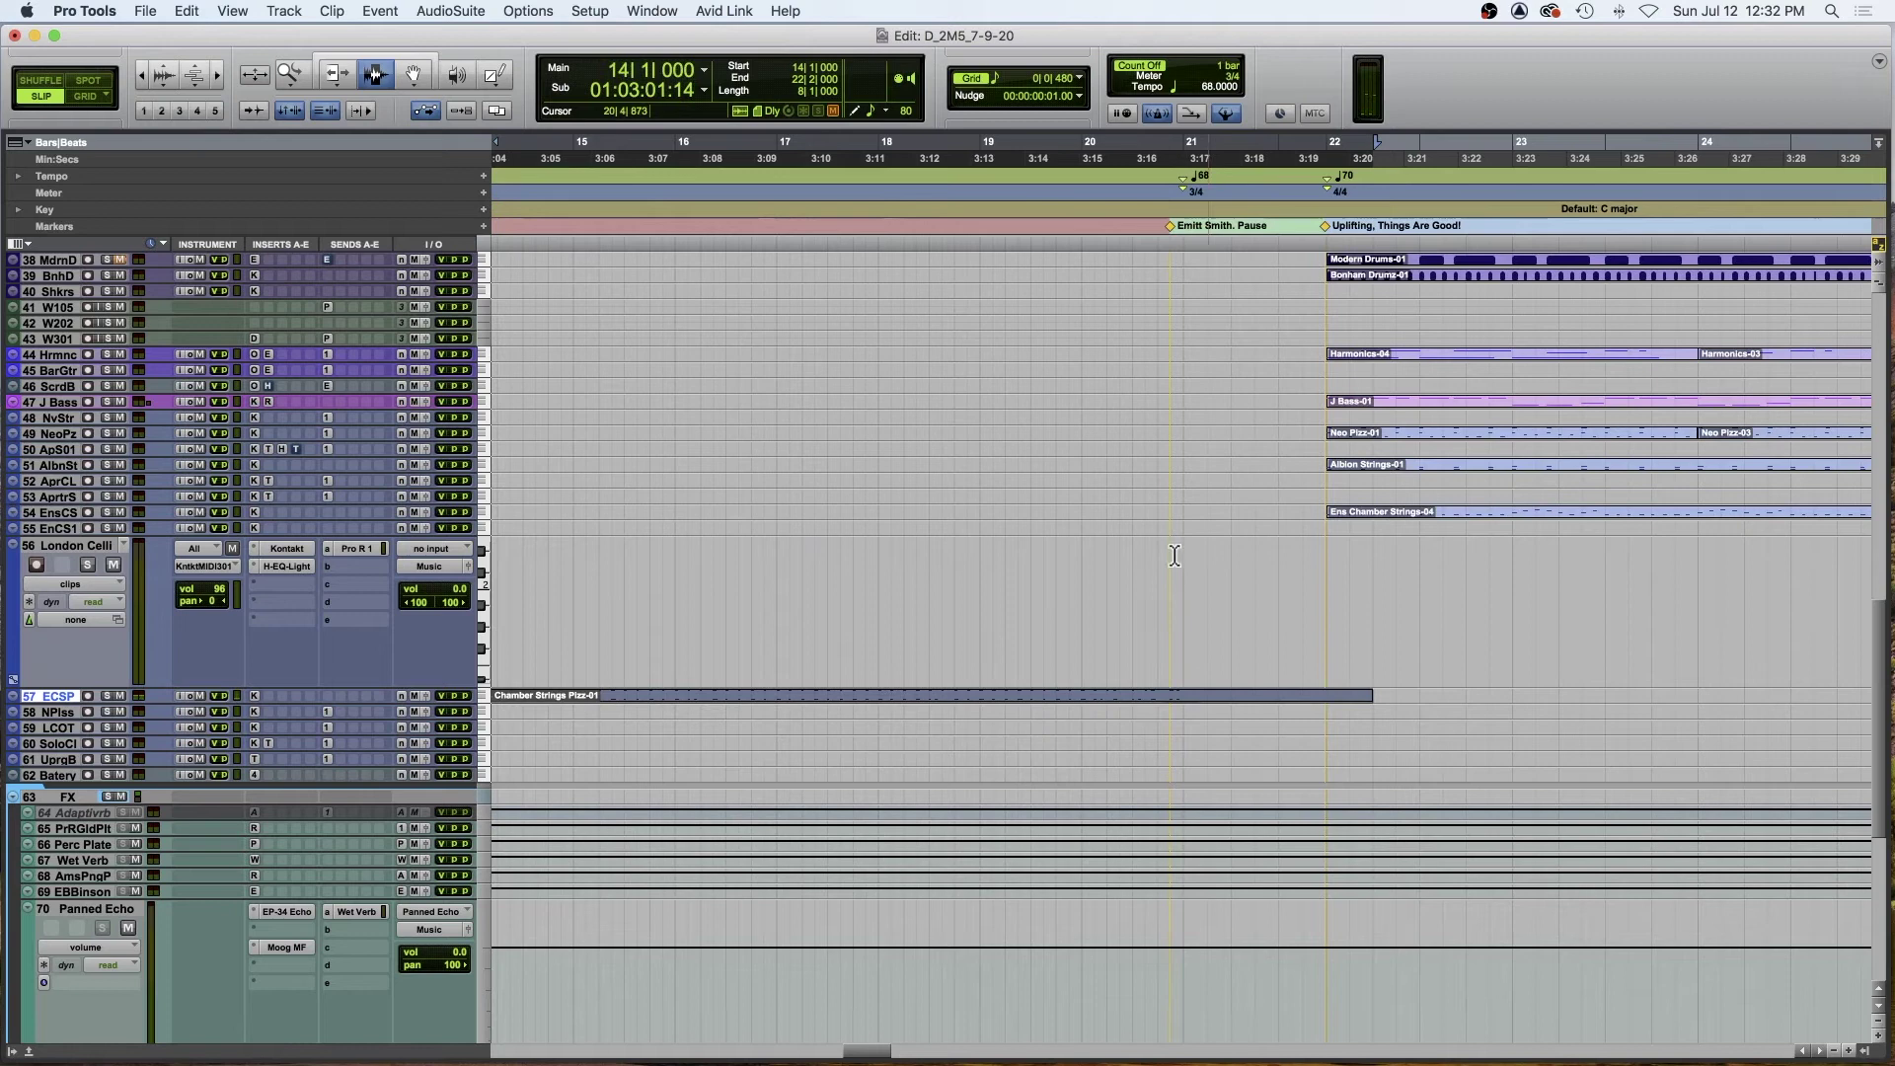
- Highlight the pause on London Celli from 20|4|649 to 21|3|927, and play into the Uplifting section from 21|3|511
{"action": "left_click", "coordinate": [1331, 564]}
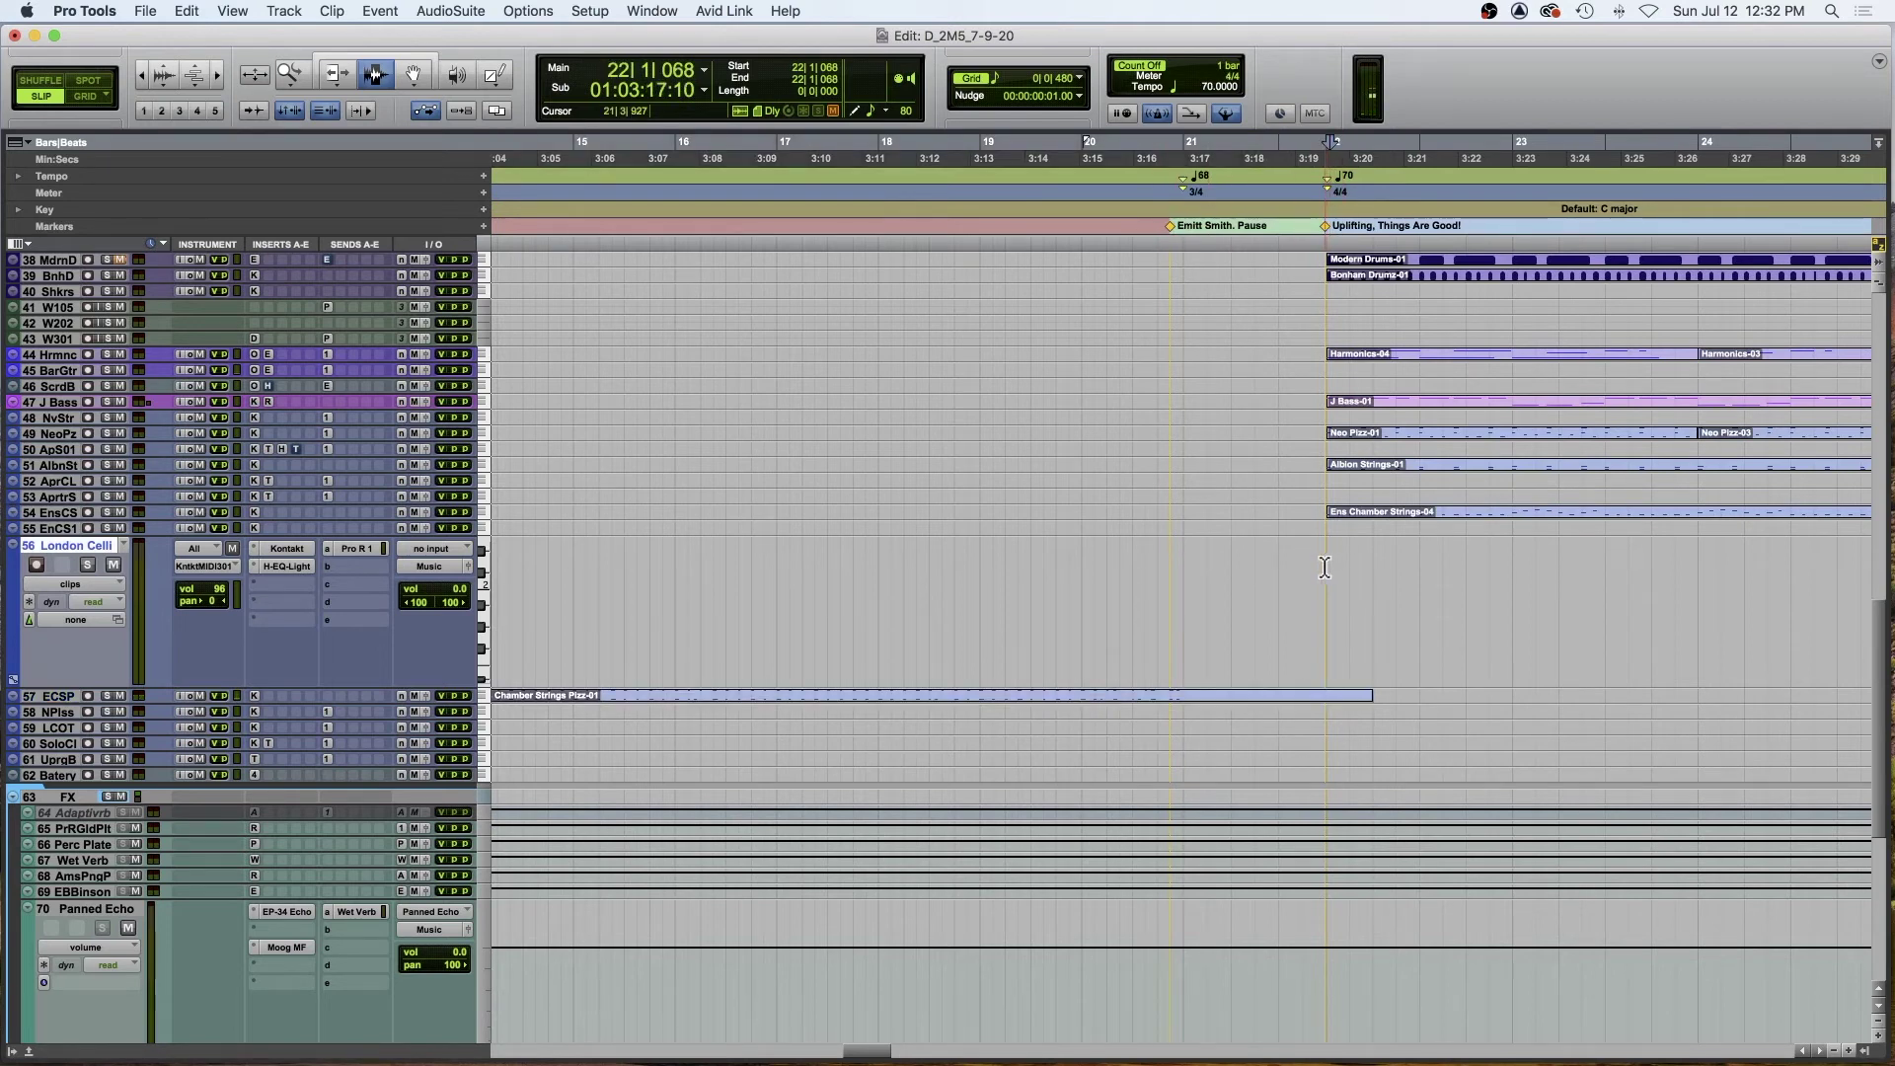
{"action": "left_click_drag", "start_coordinate": [1322, 568], "coordinate": [1173, 565]}
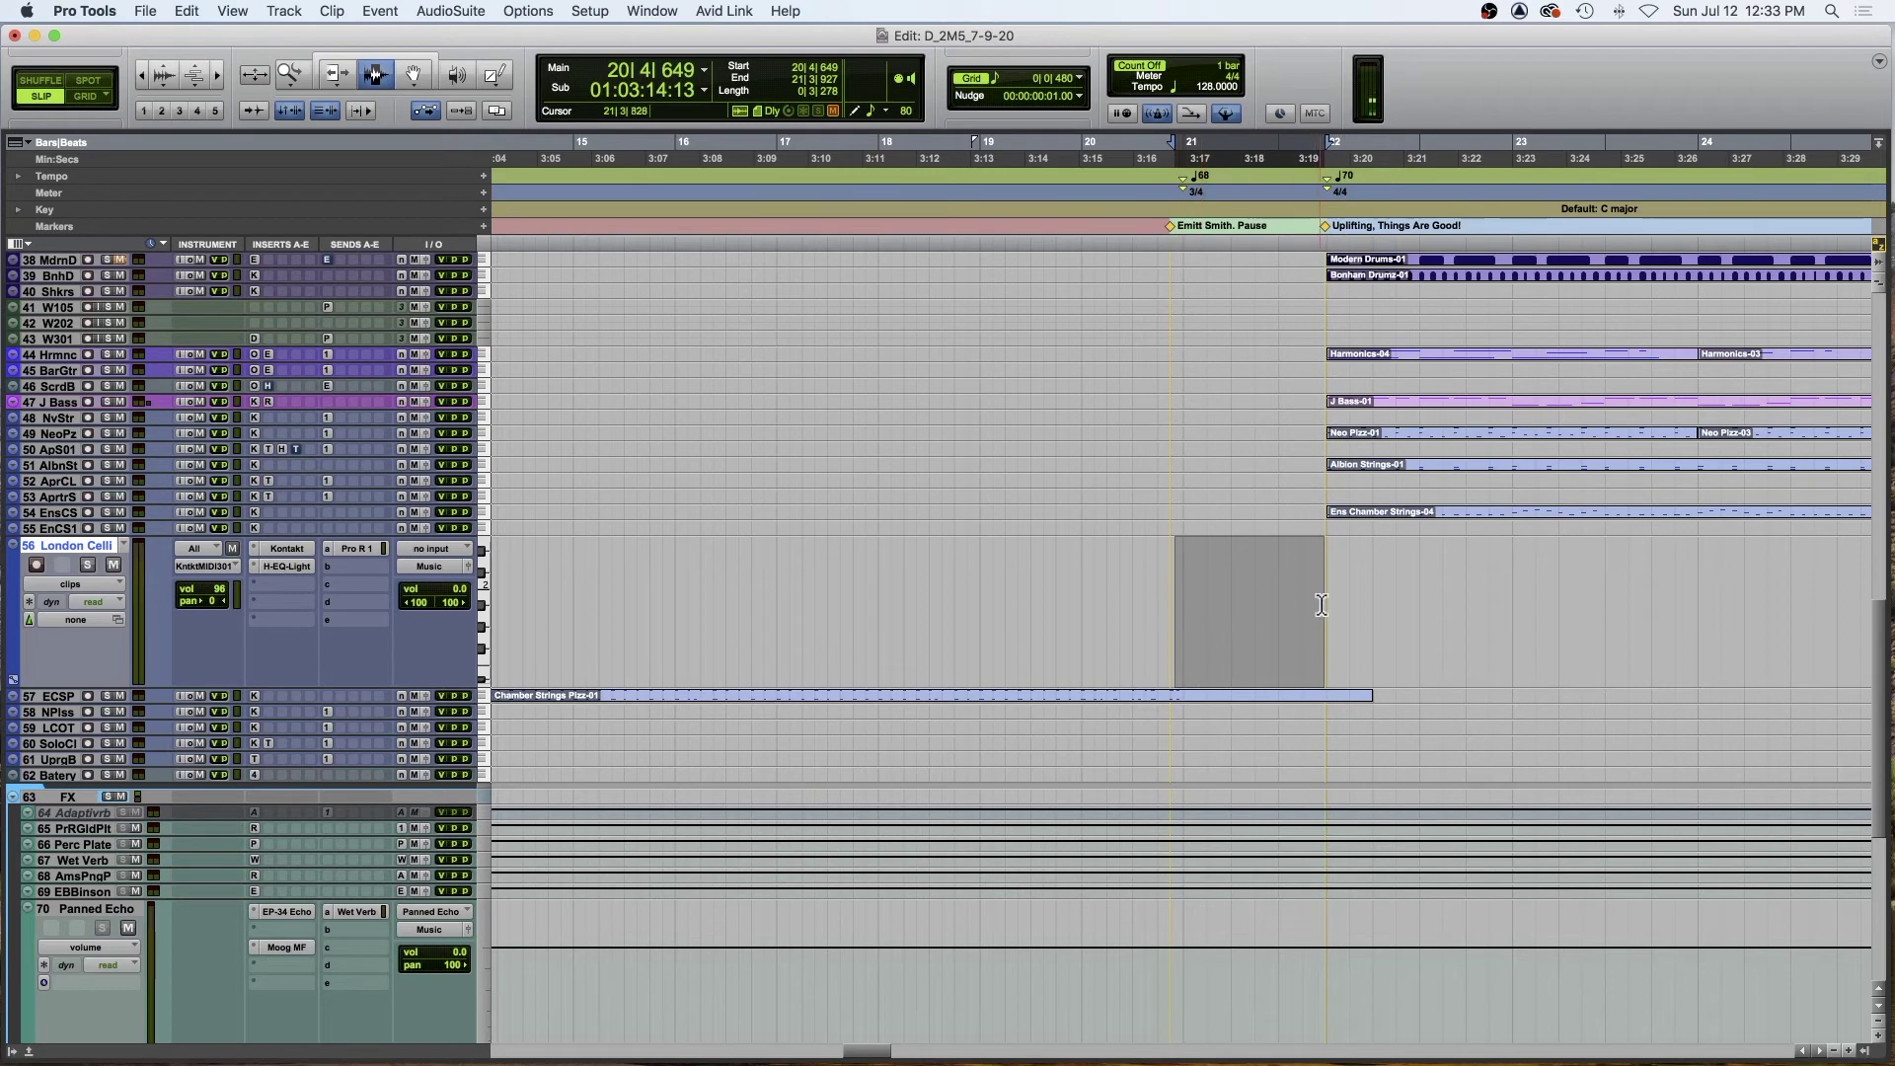
{"action": "left_click", "coordinate": [1311, 449]}
{"action": "scroll", "coordinate": [1310, 451], "scroll_direction": "up", "scroll_amount": 5}
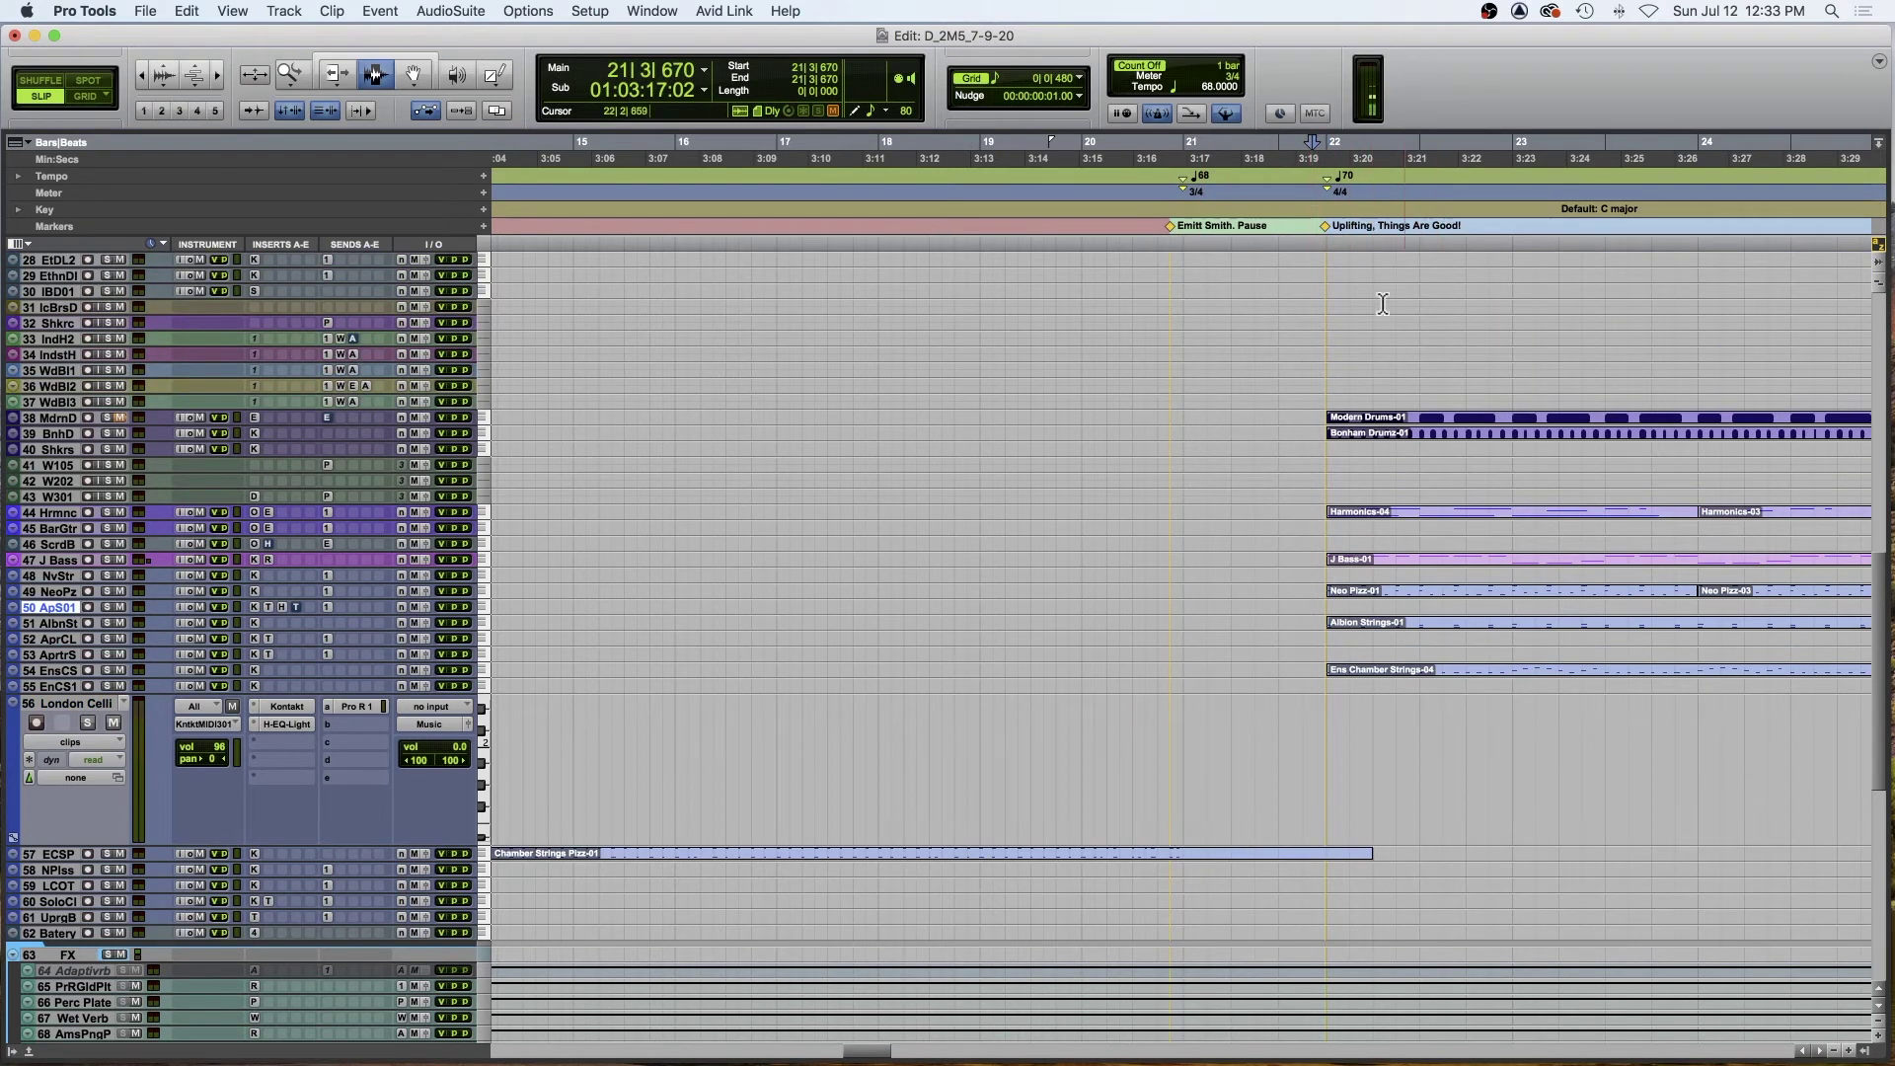
{"action": "left_click", "coordinate": [1303, 504]}
{"action": "key", "text": "space"}
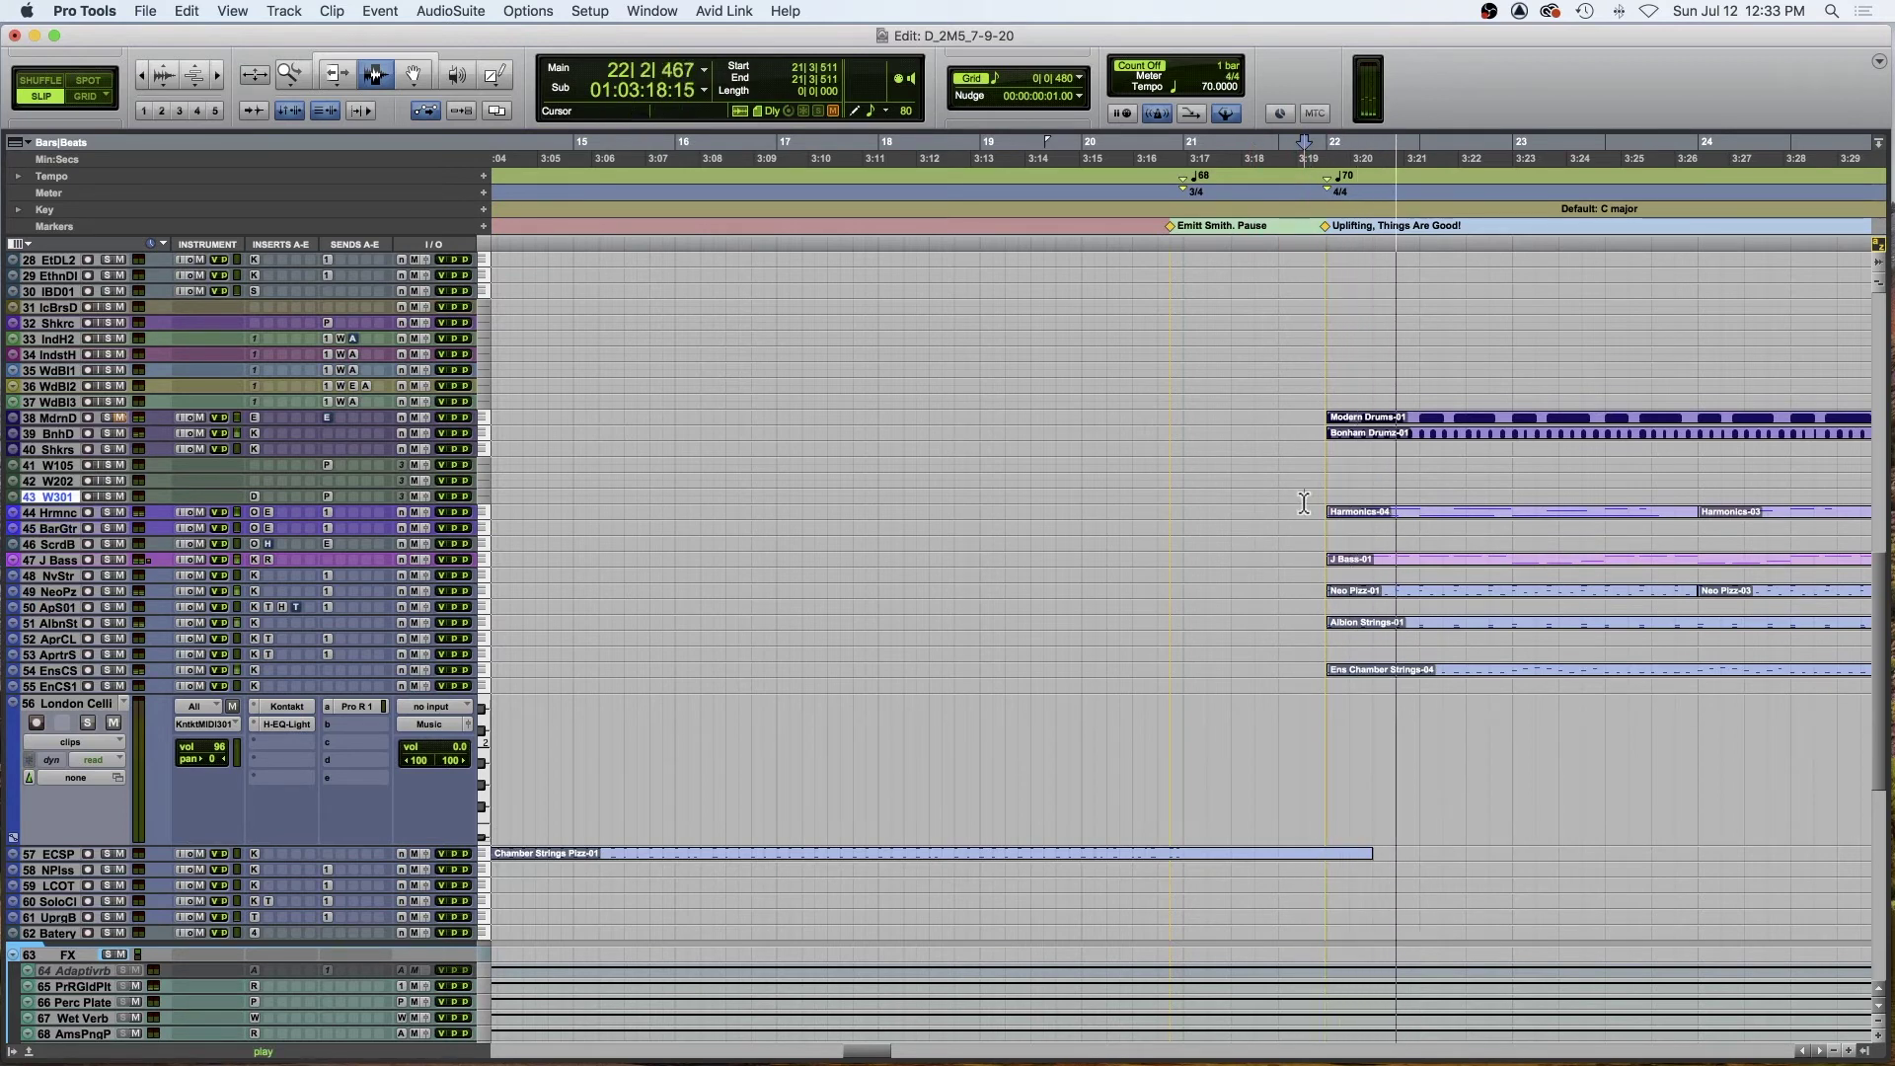
- Replay the entry into the Uplifting section from 21|3|868 while reviewing the drum, bass and string tracks
{"action": "key", "text": "space"}
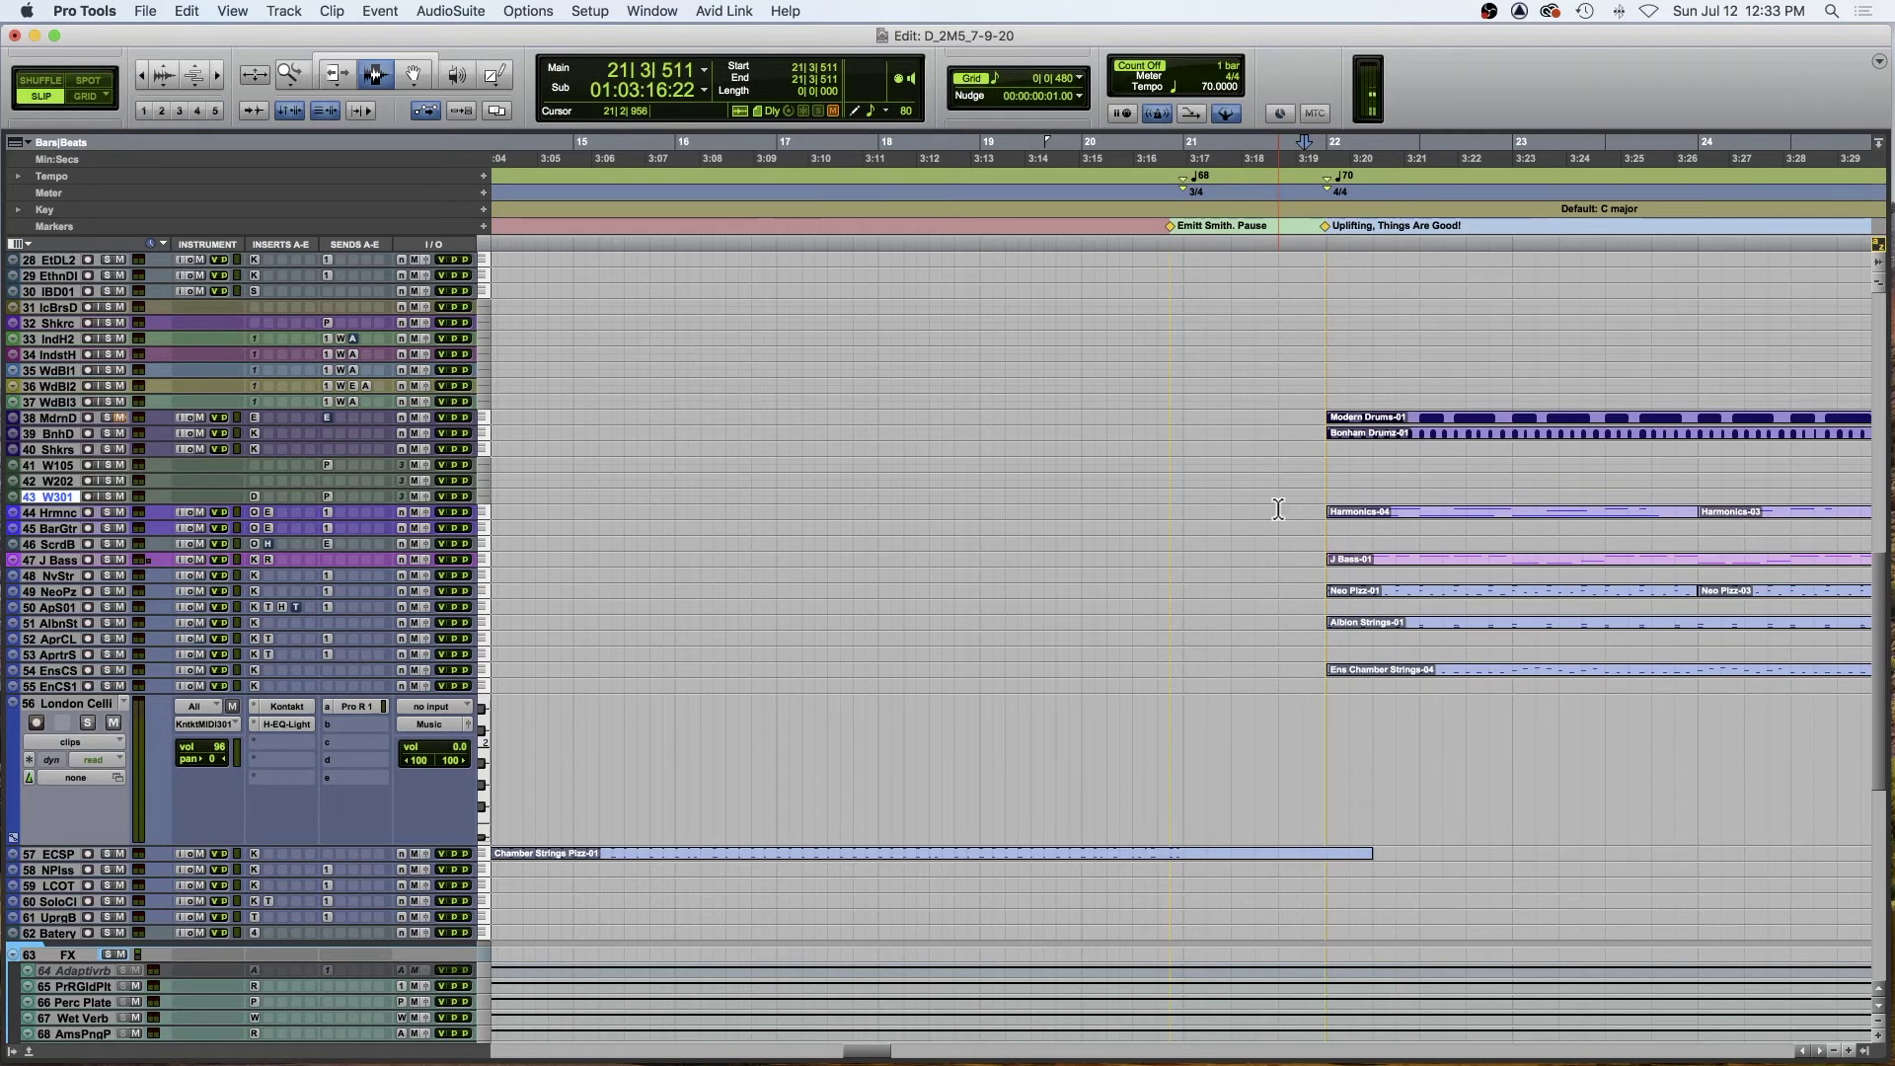
{"action": "key", "text": "space"}
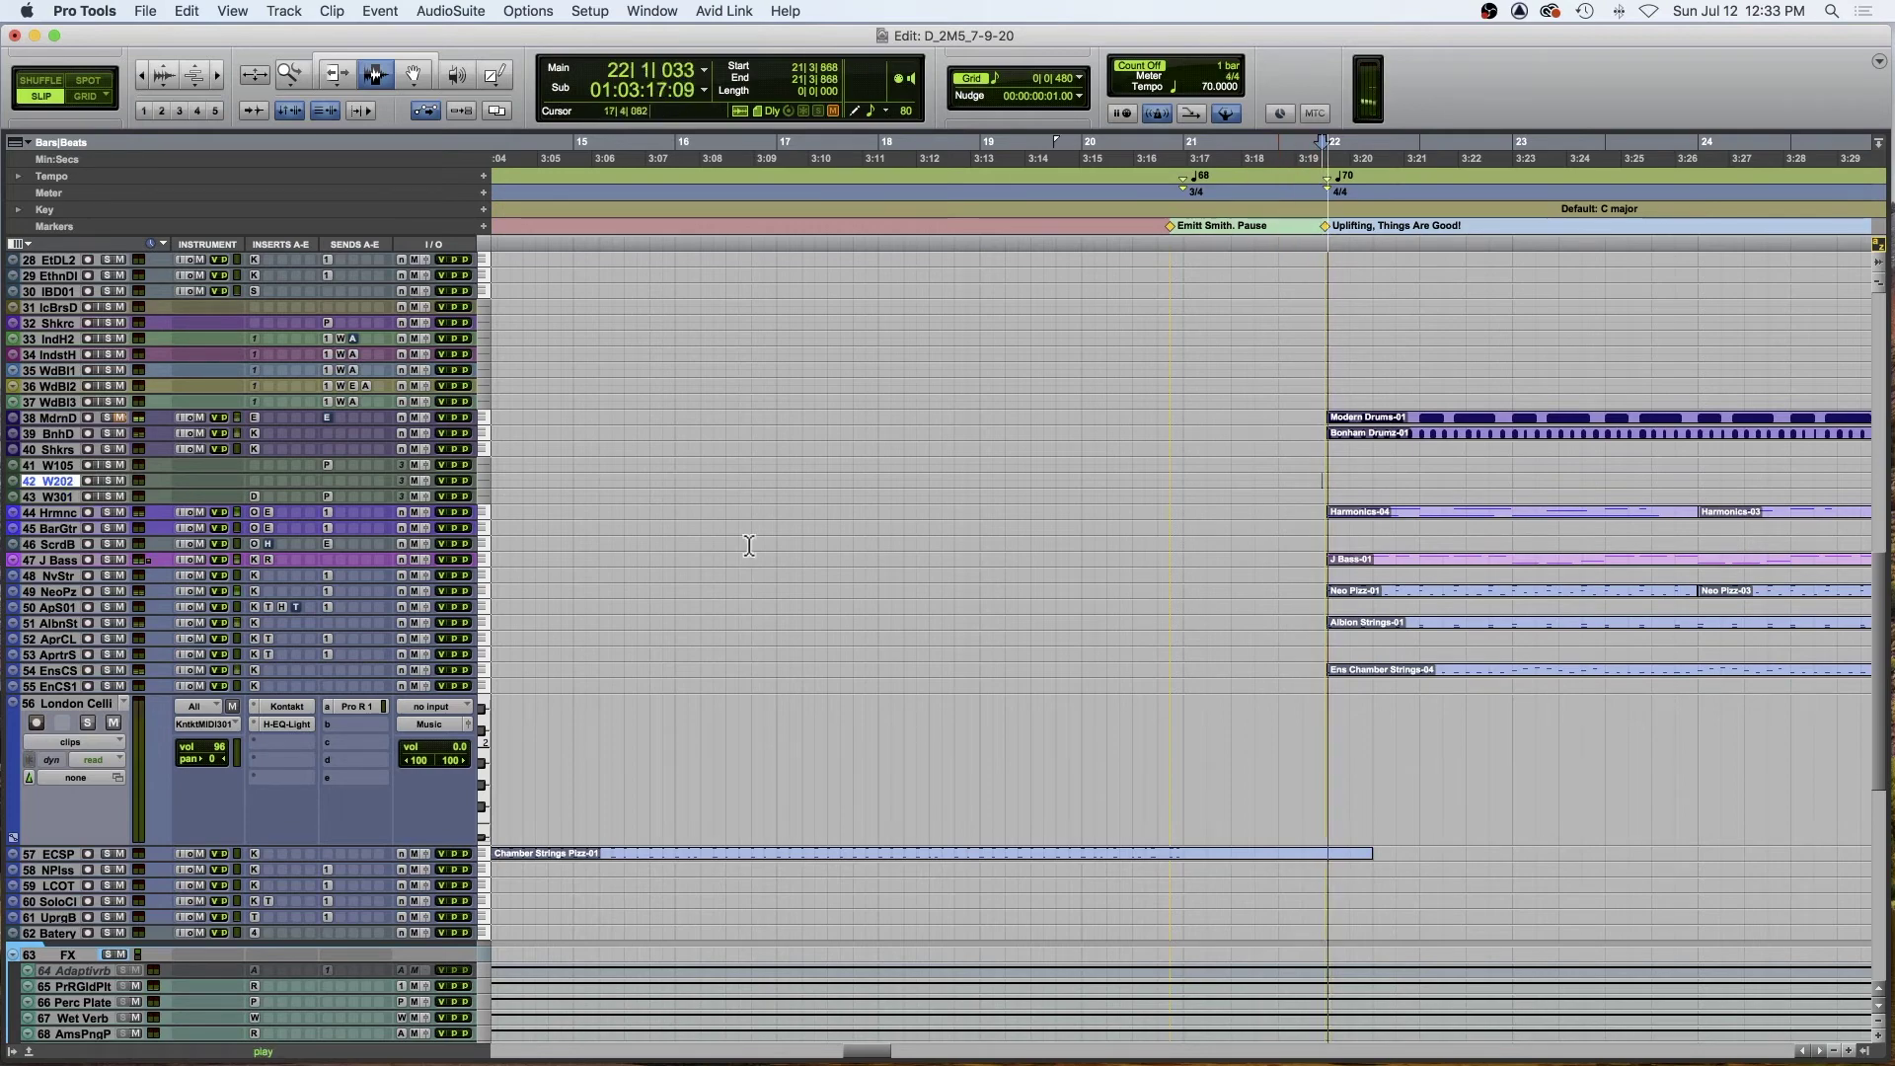
{"action": "scroll", "coordinate": [741, 542], "scroll_direction": "up", "scroll_amount": 5}
{"action": "scroll", "coordinate": [740, 542], "scroll_direction": "up", "scroll_amount": 5}
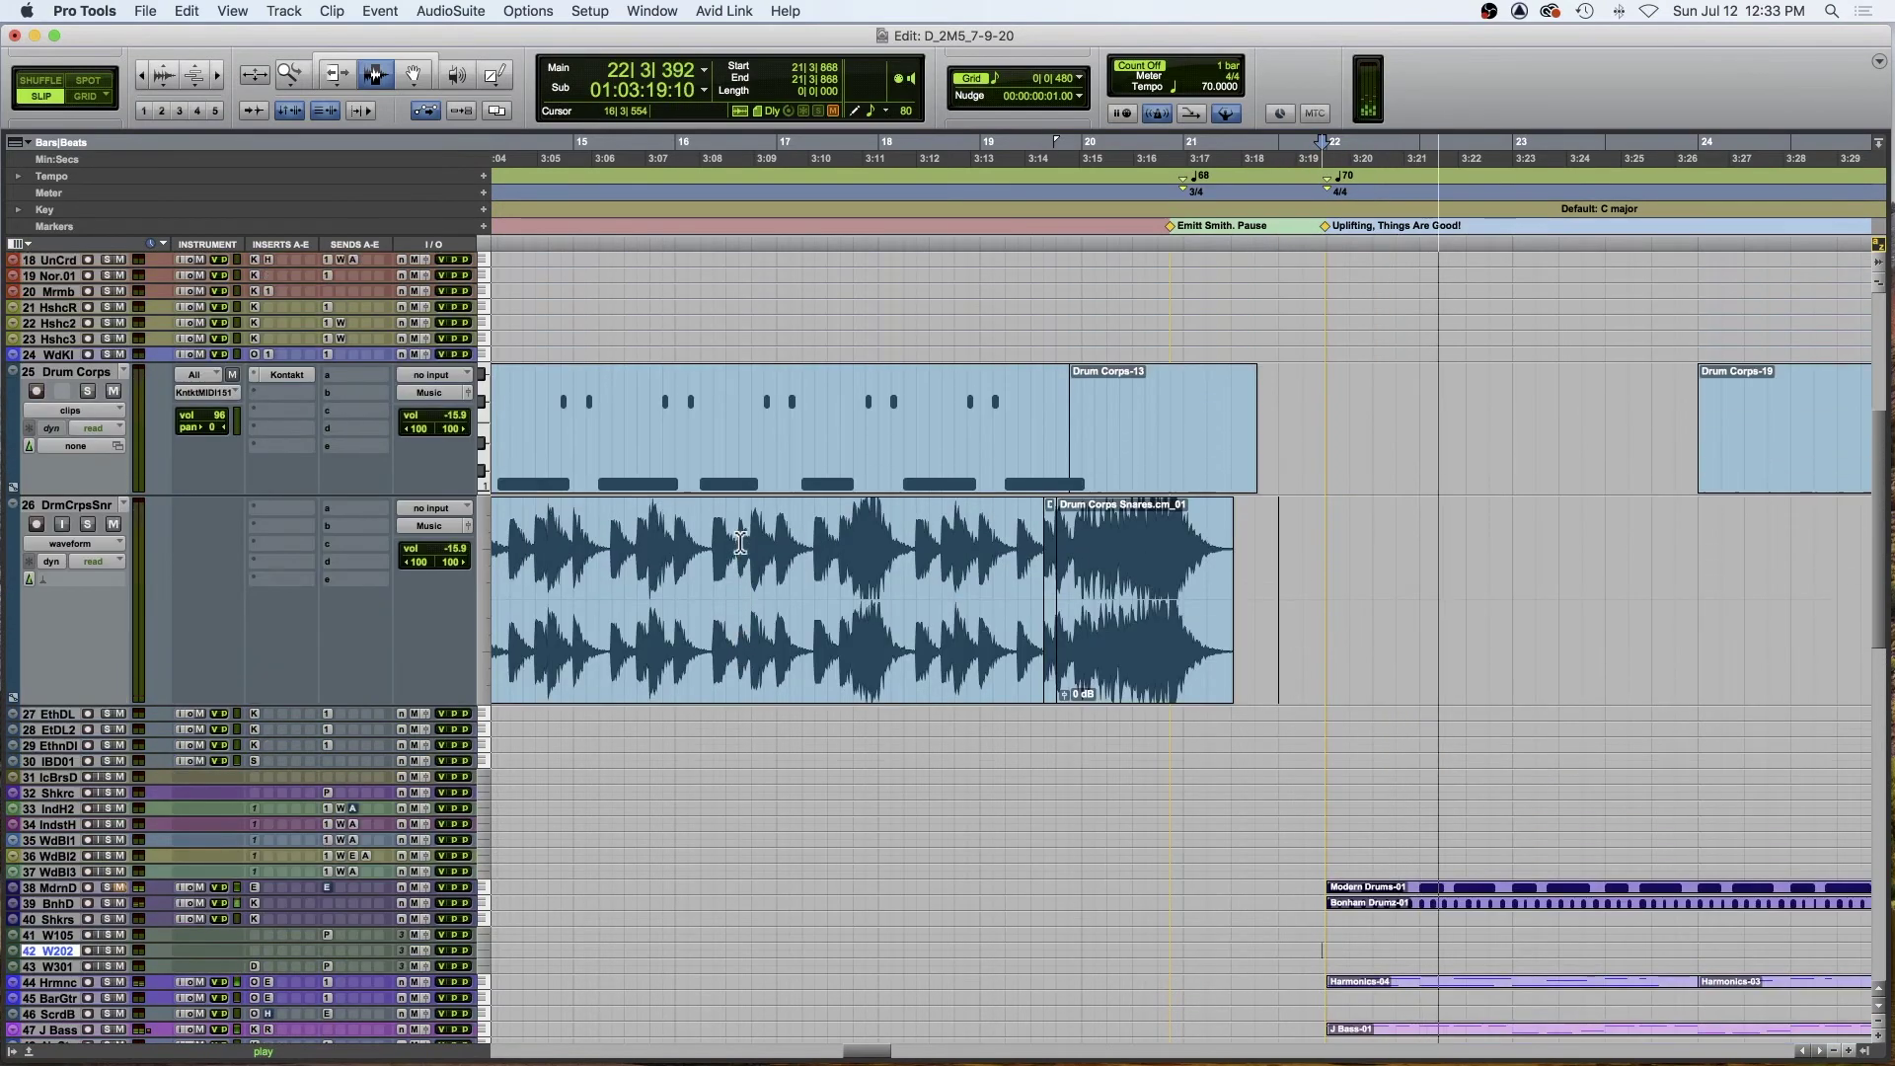
{"action": "scroll", "coordinate": [740, 542], "scroll_direction": "down", "scroll_amount": 5}
{"action": "scroll", "coordinate": [741, 542], "scroll_direction": "down", "scroll_amount": 10}
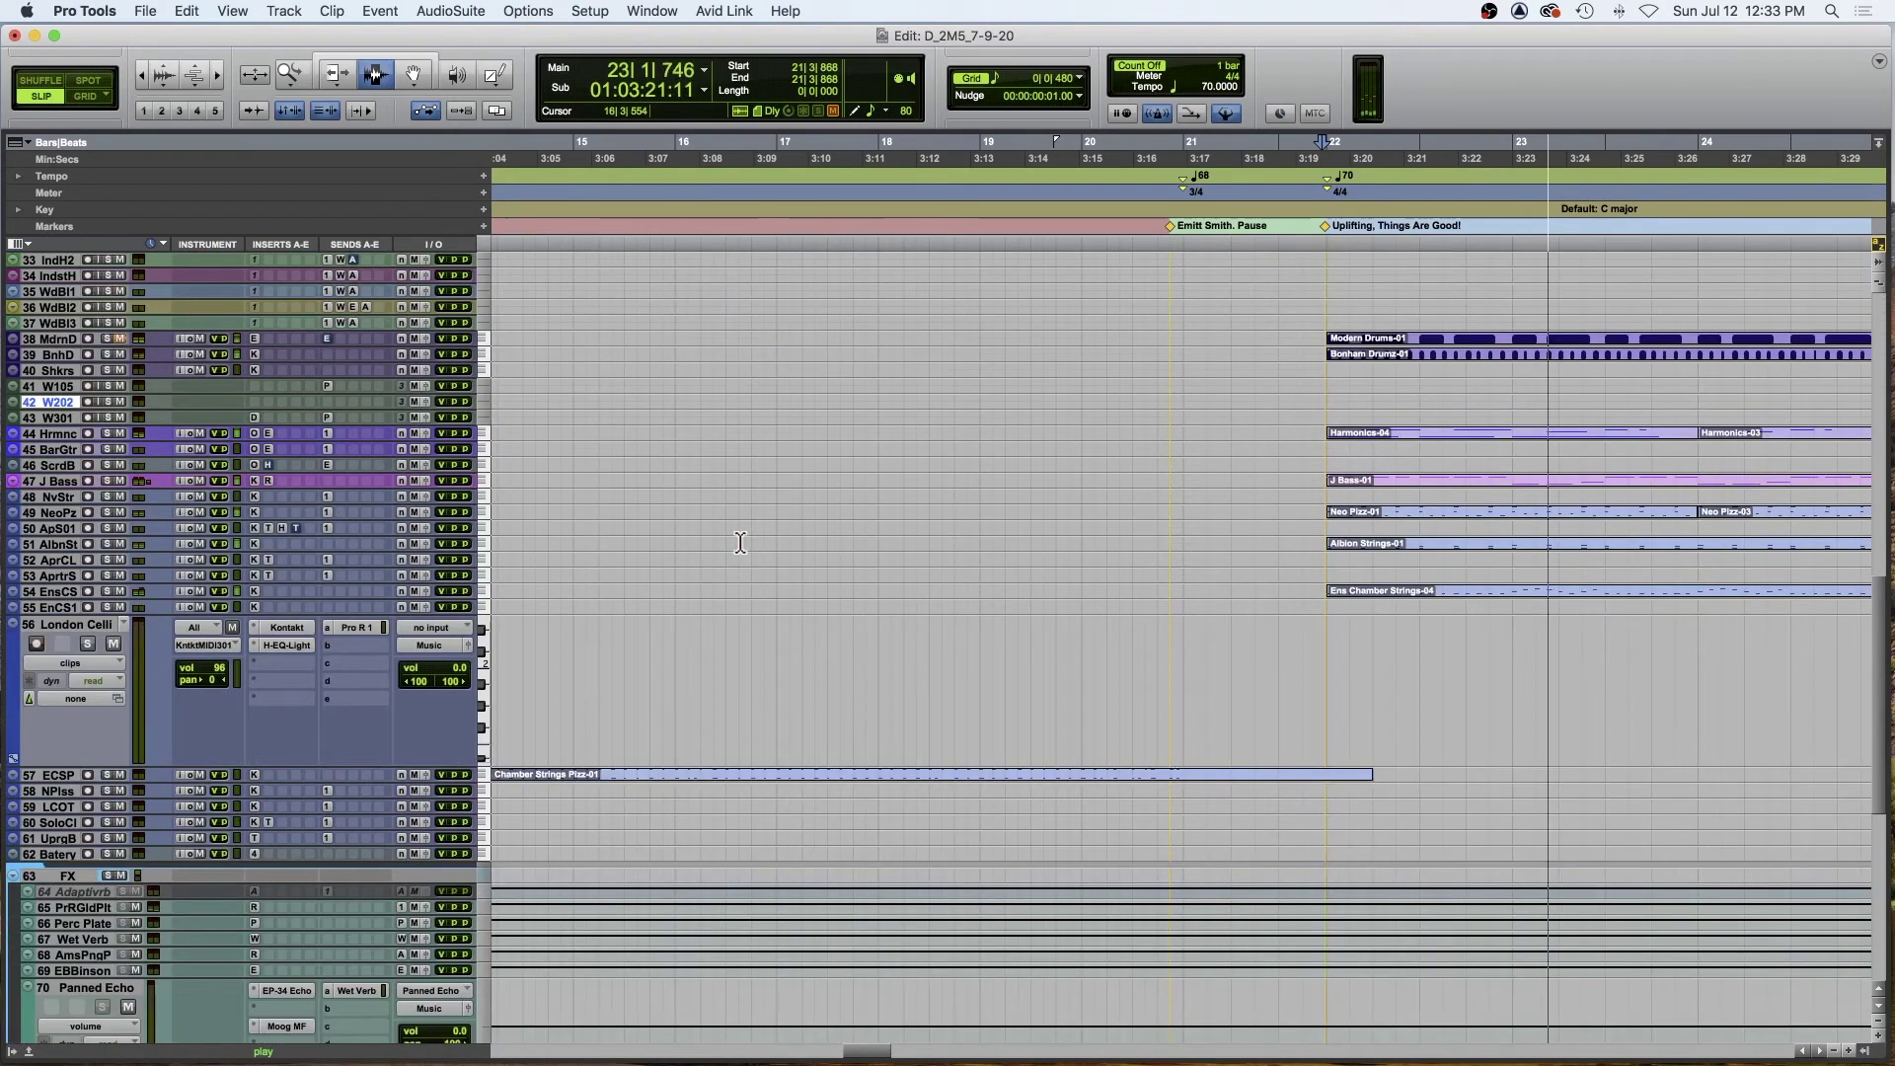
{"action": "key", "text": "space"}
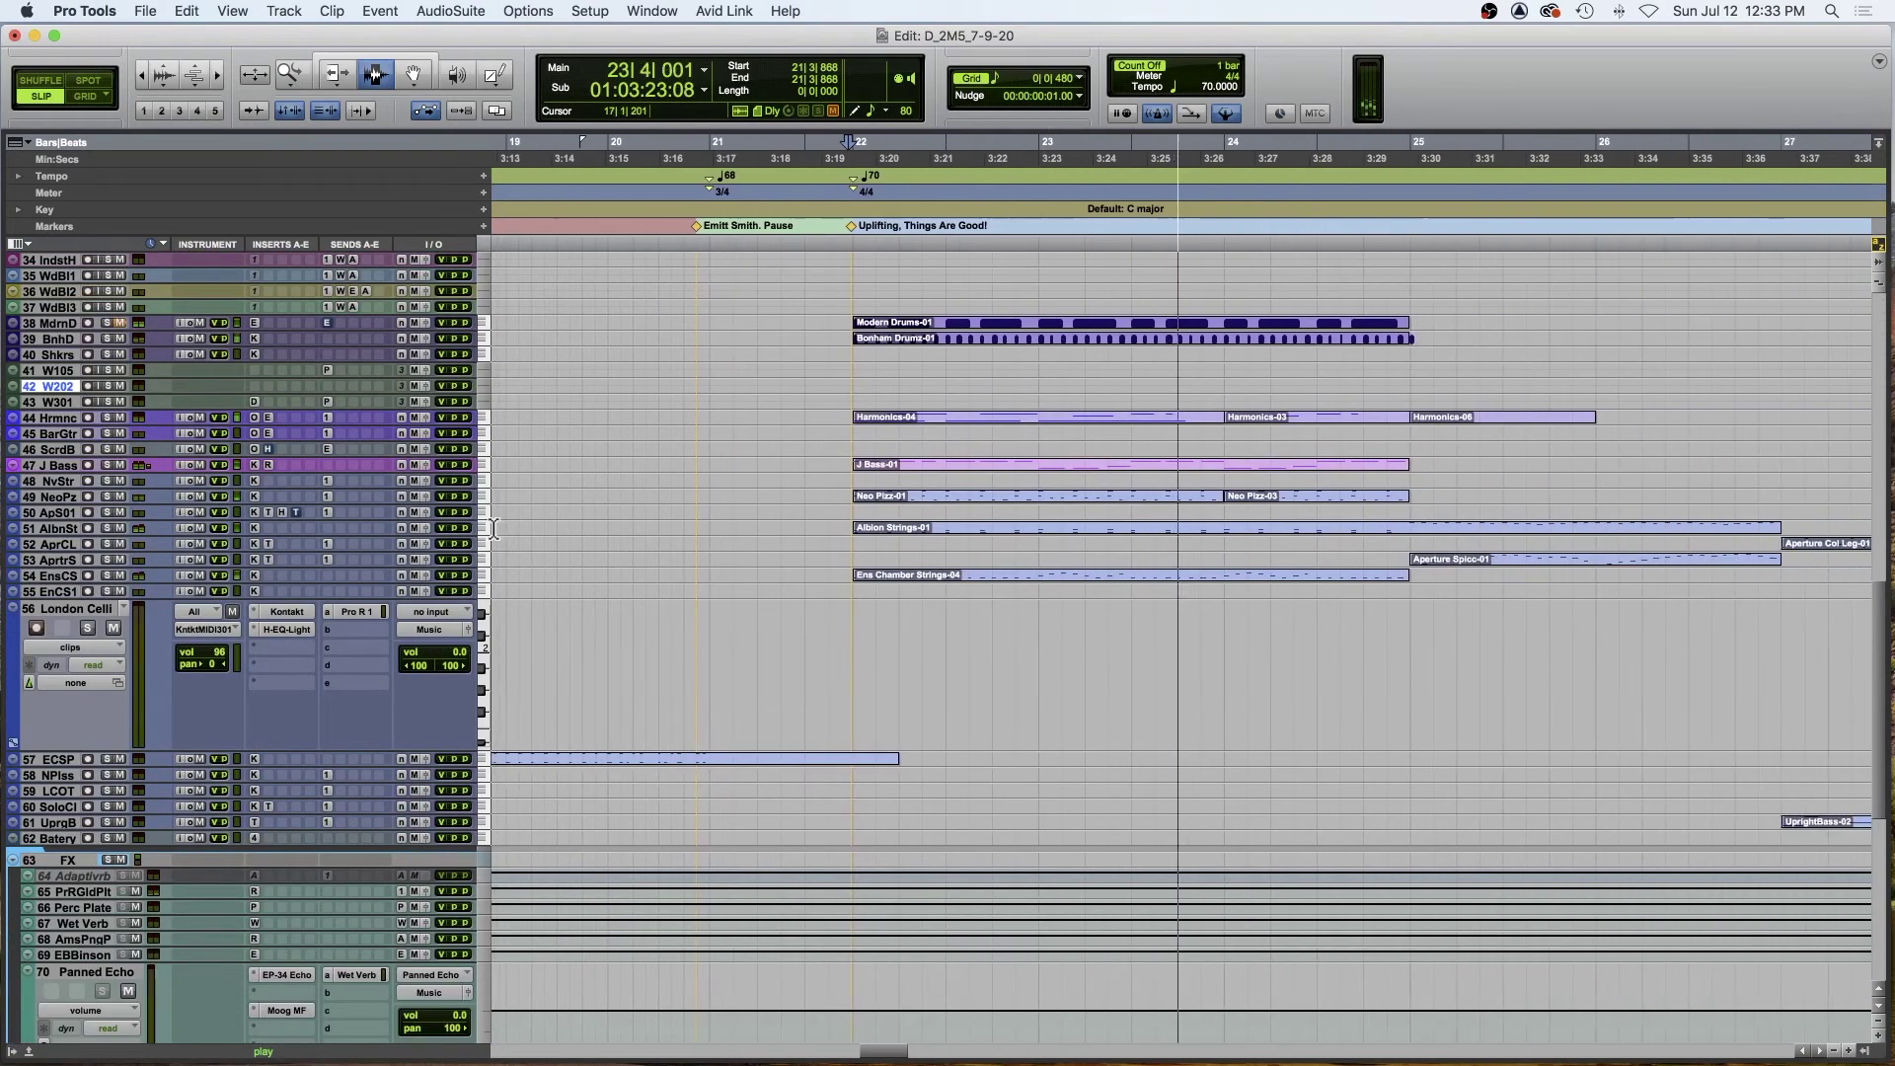
- Solo NeoPz and AlbnSt, and audition the two string parts from 21|3|789
{"action": "left_click", "coordinate": [102, 494]}
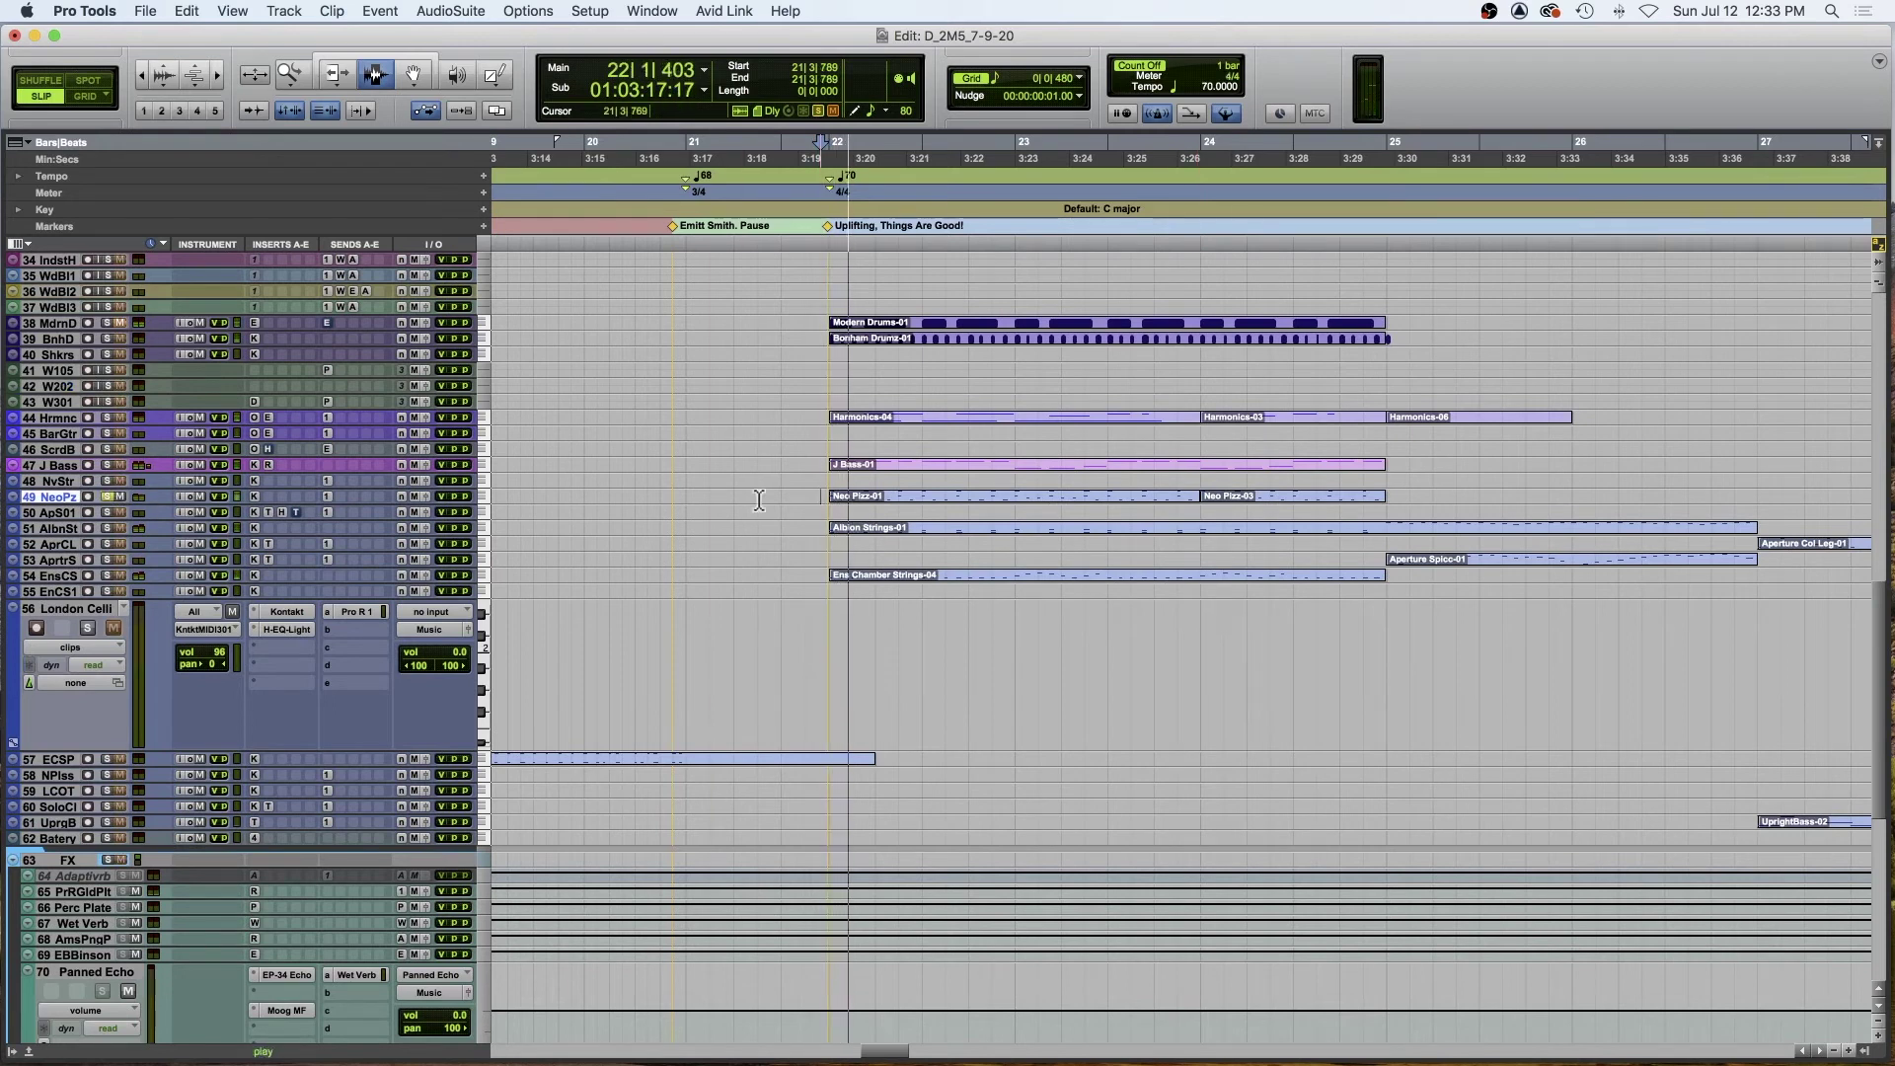
{"action": "scroll", "coordinate": [642, 494], "scroll_direction": "up", "scroll_amount": 1}
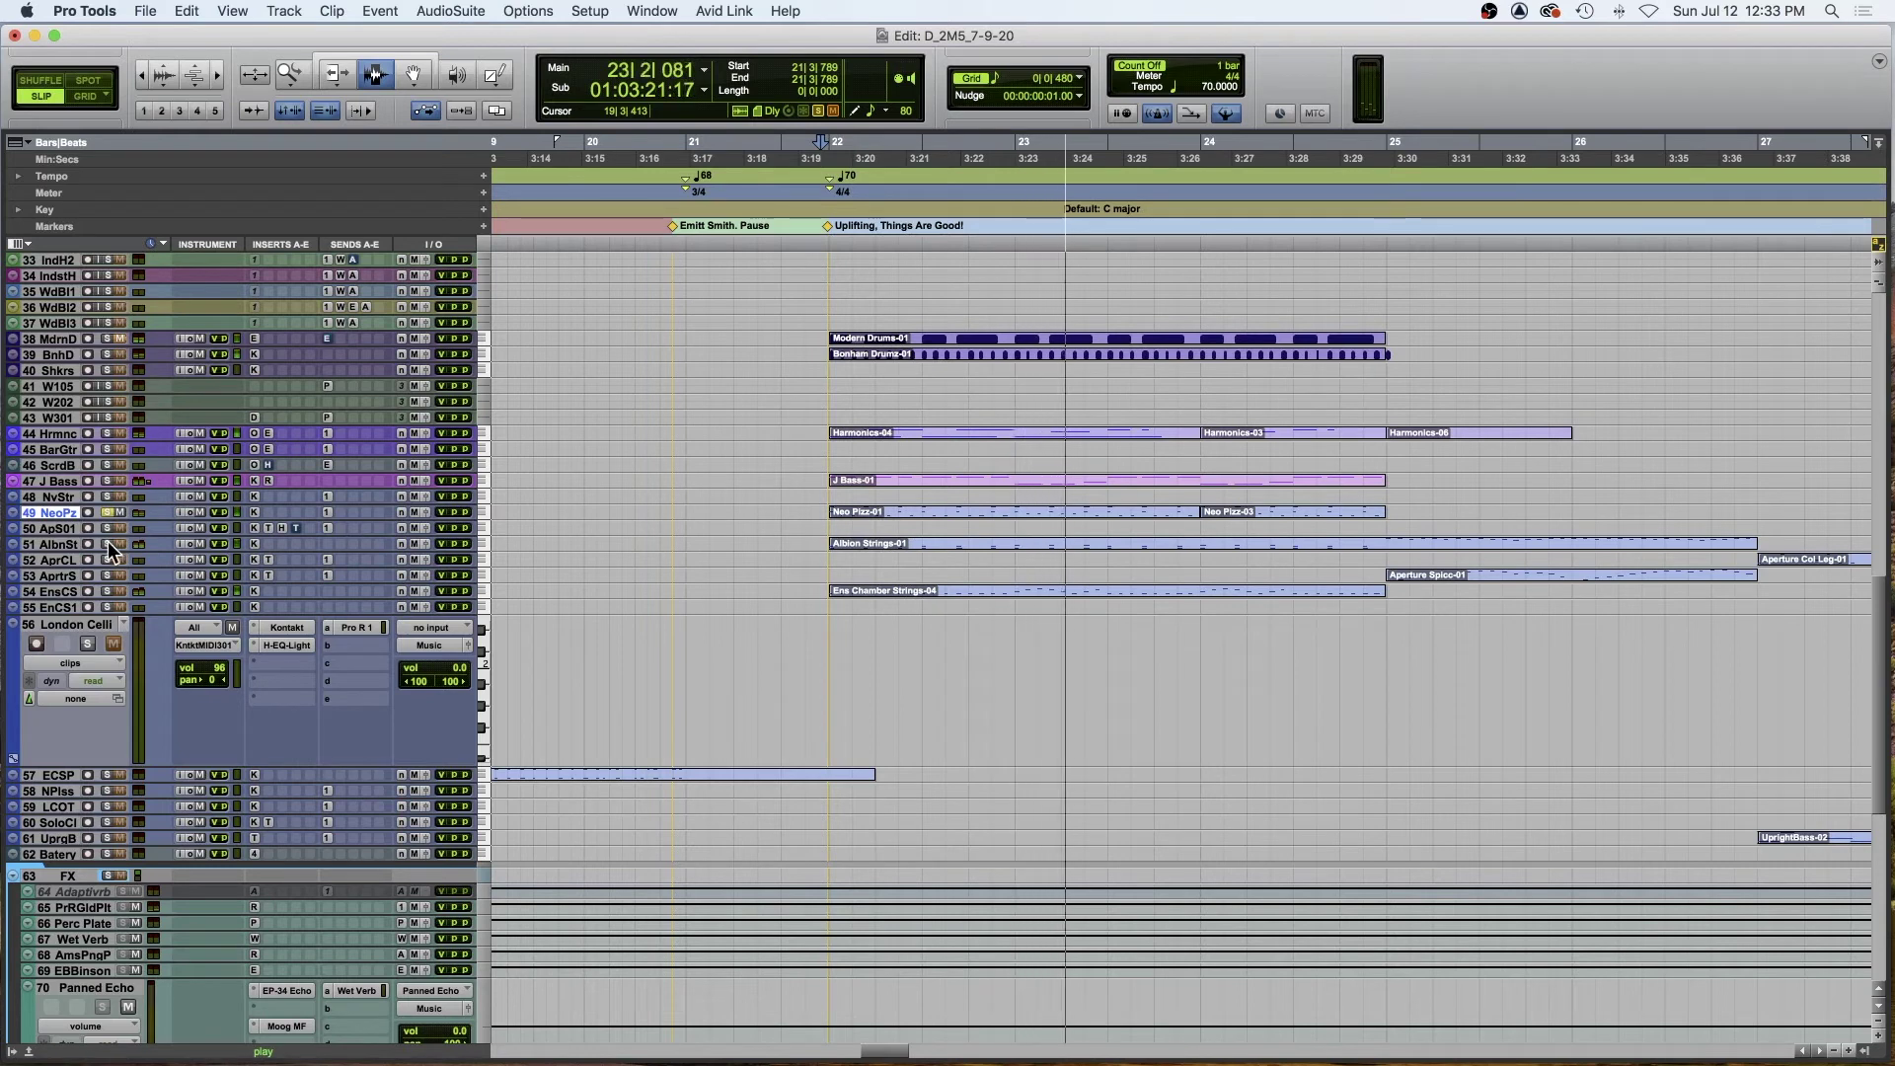
{"action": "key", "text": "space"}
{"action": "key", "text": "space"}
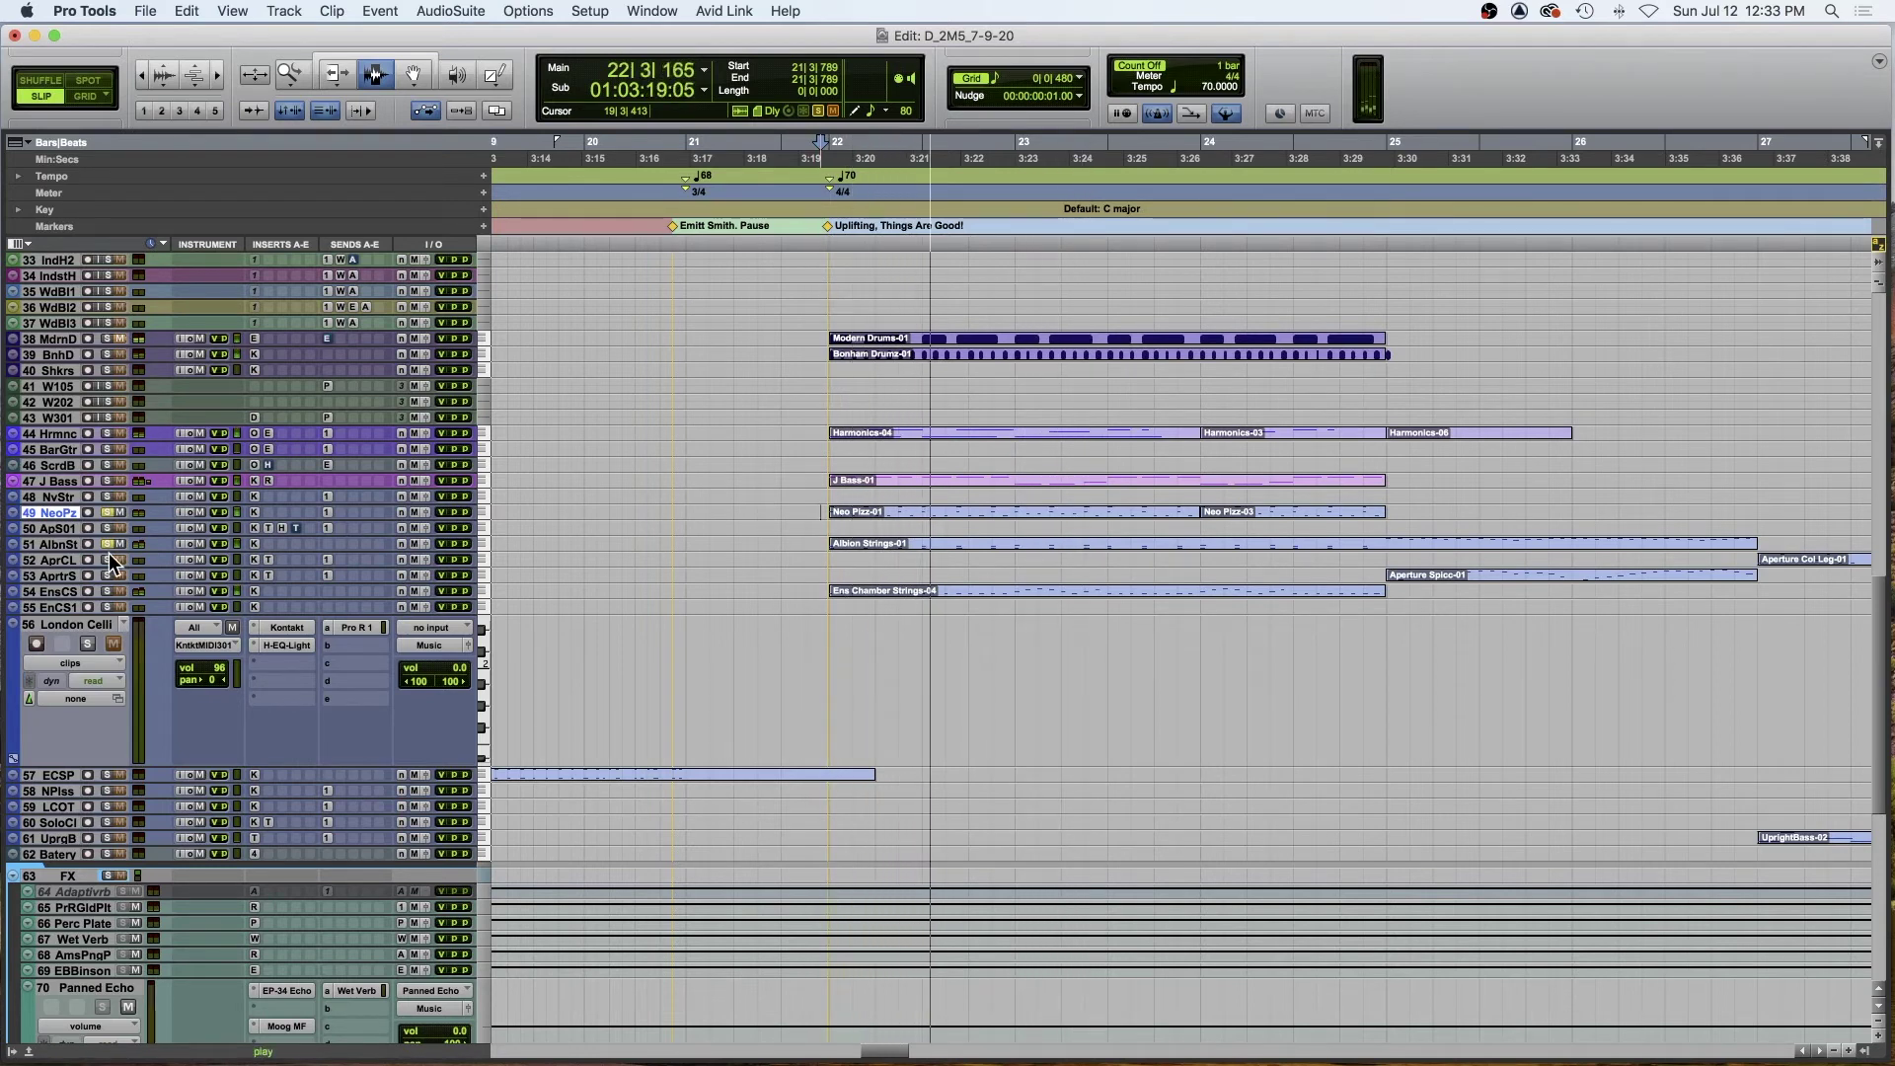
{"action": "key", "text": "space"}
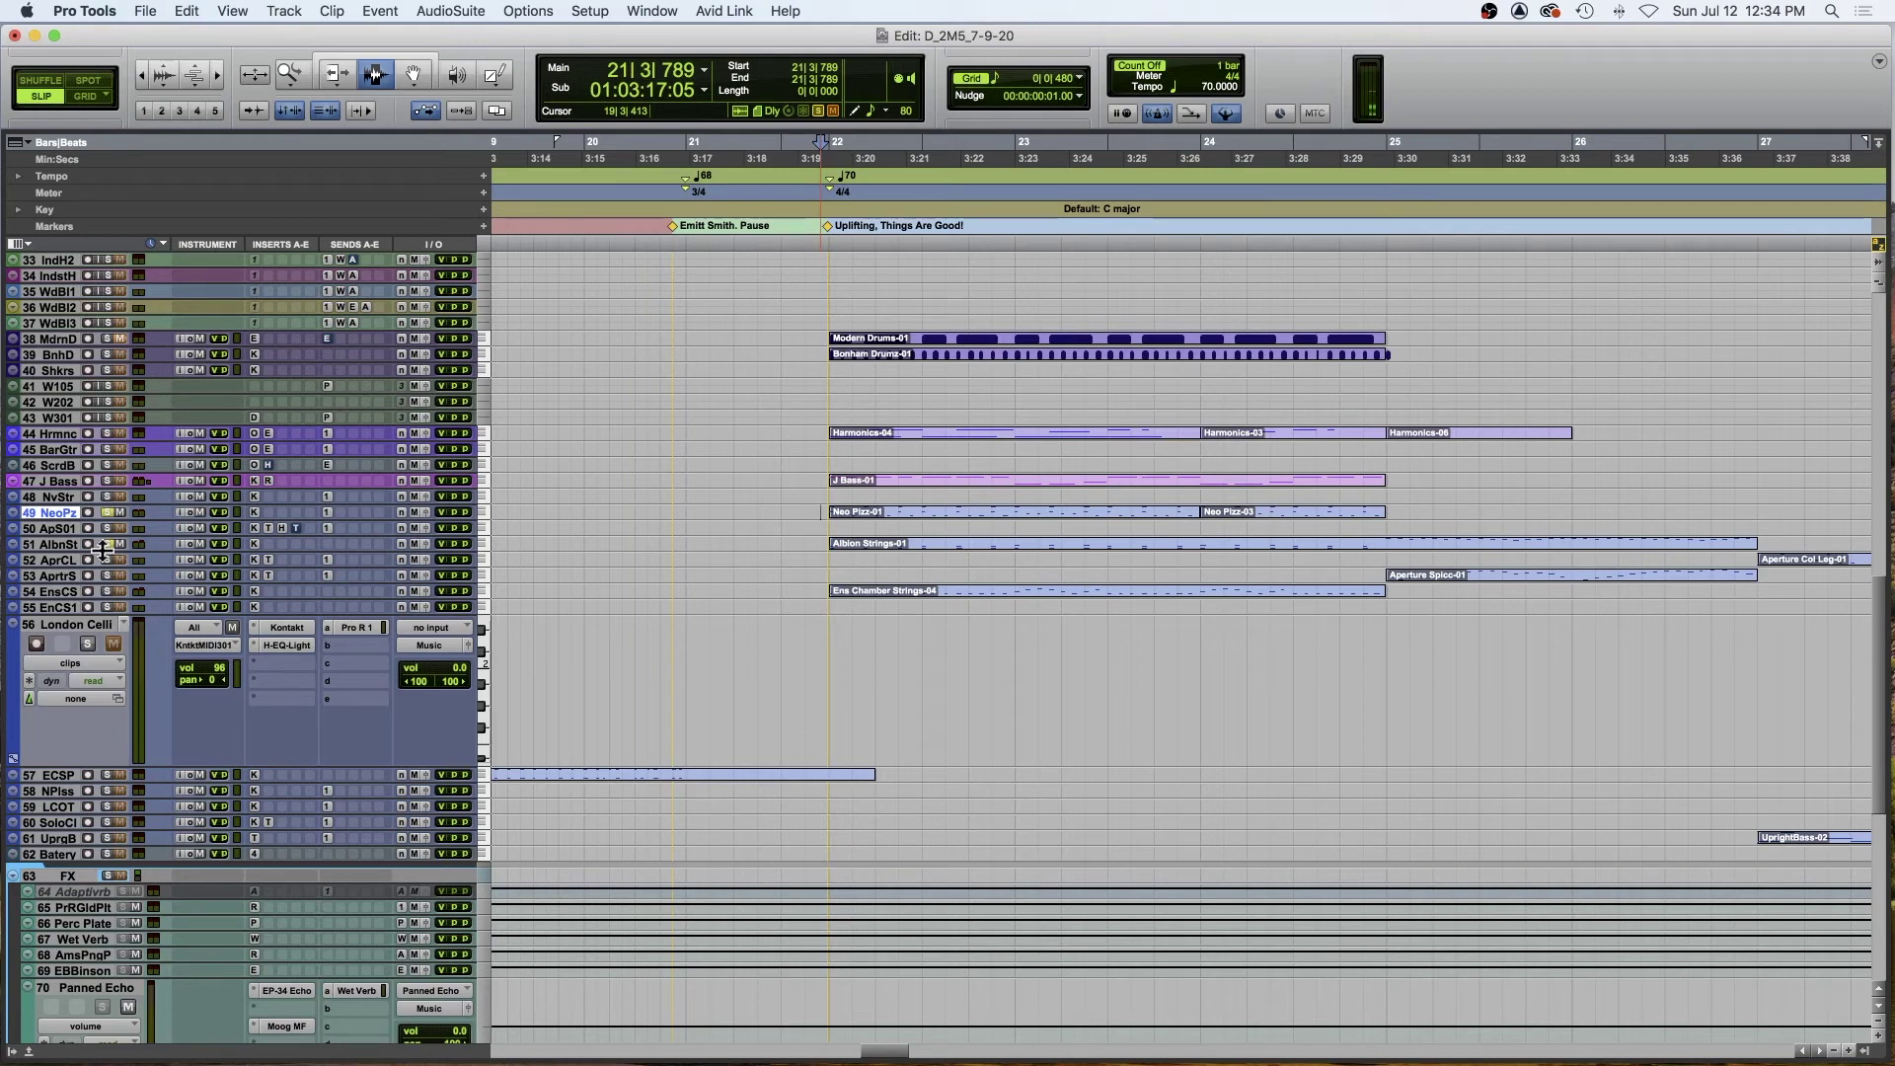
- Play the Uplifting section with all tracks from 21|3|888, and continue from 24|4|423 into the Aperture Col Leg entry
{"action": "key", "text": "space"}
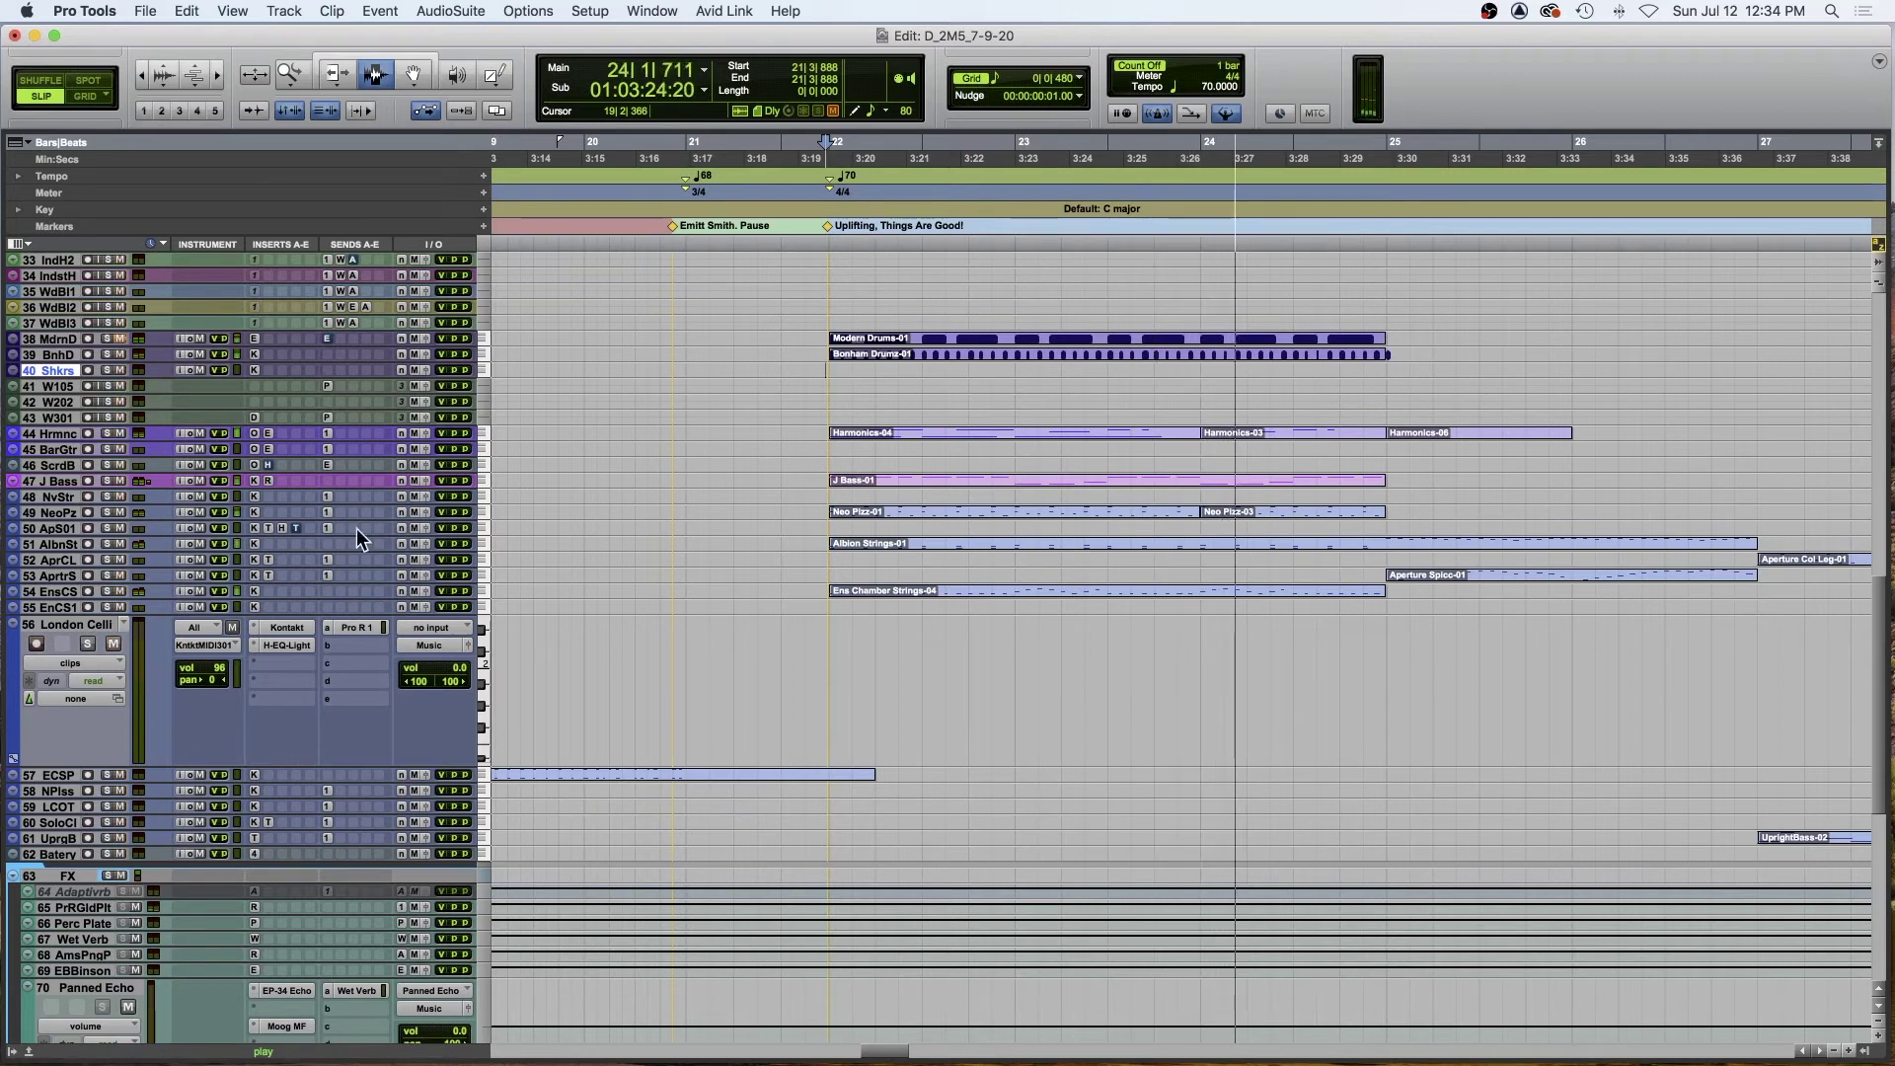
{"action": "scroll", "coordinate": [651, 538], "scroll_direction": "right", "scroll_amount": 5}
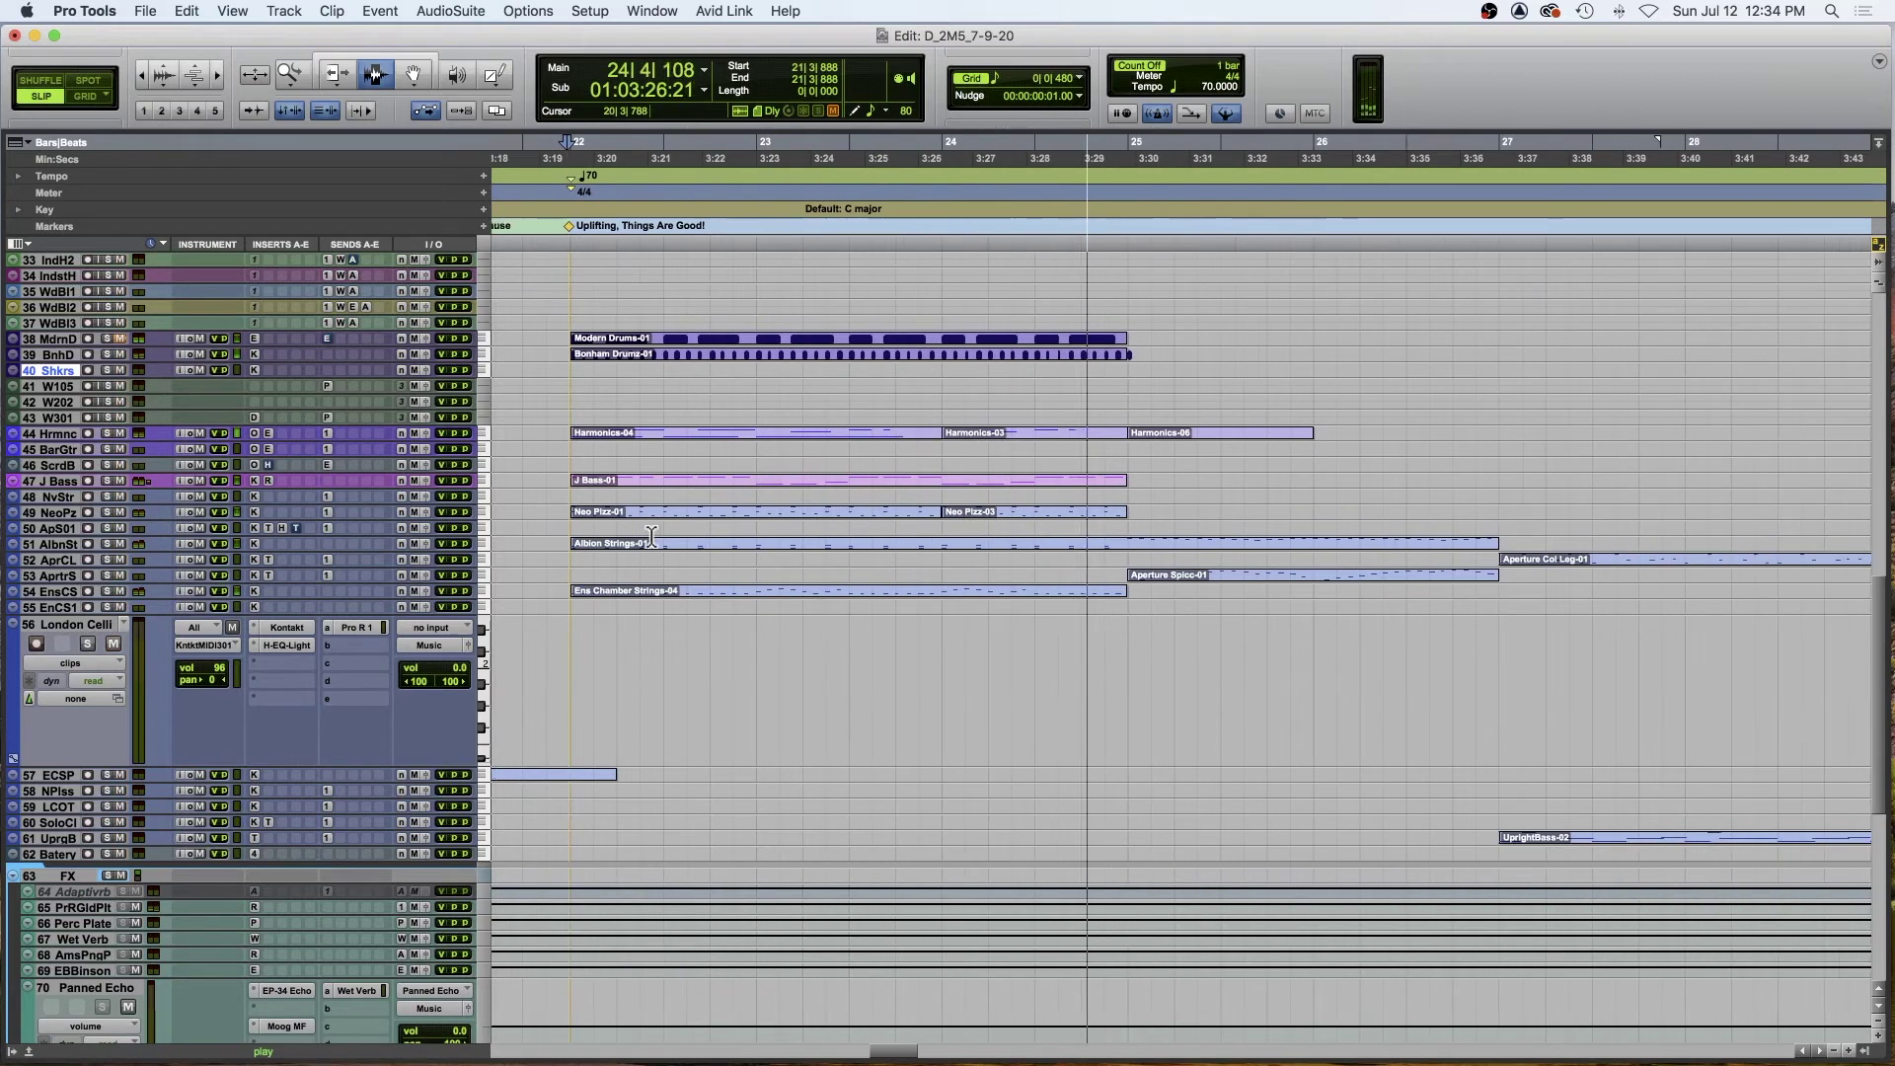
{"action": "scroll", "coordinate": [652, 538], "scroll_direction": "right", "scroll_amount": 1}
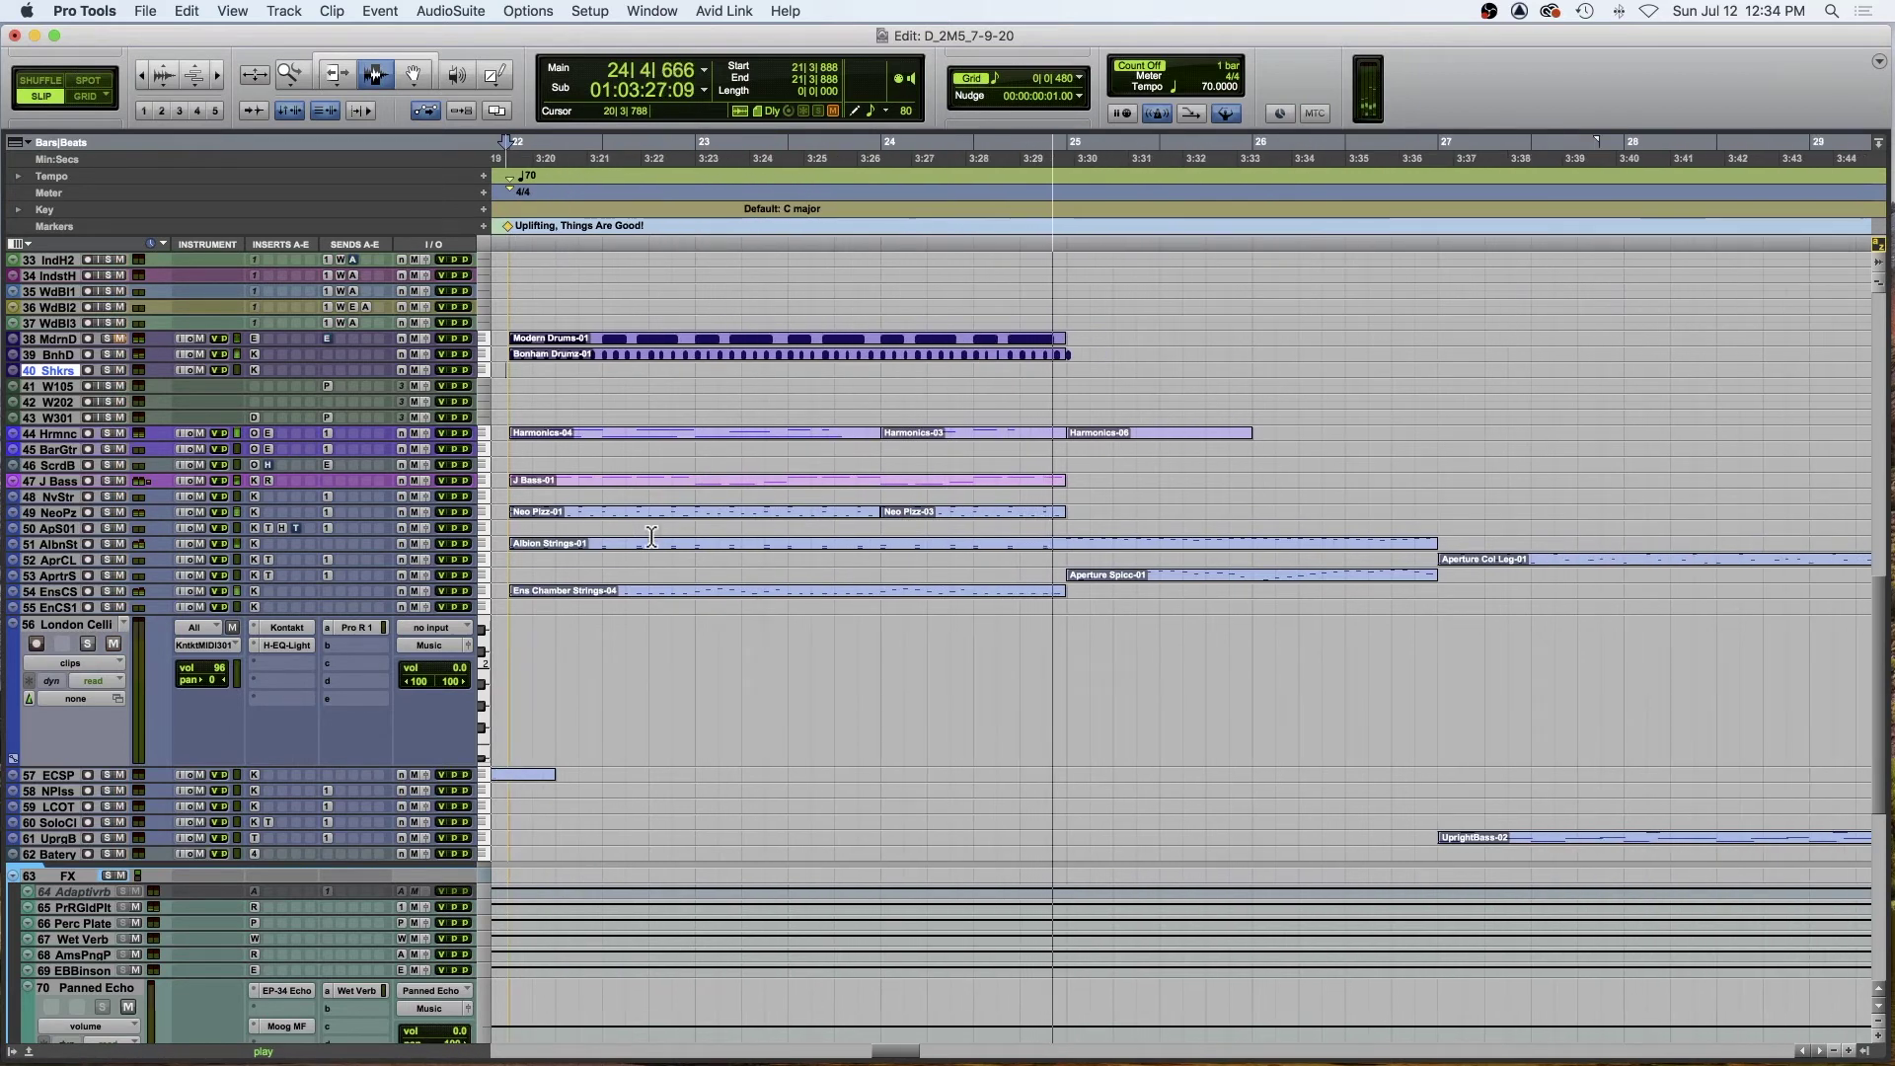
{"action": "left_click", "coordinate": [1015, 269]}
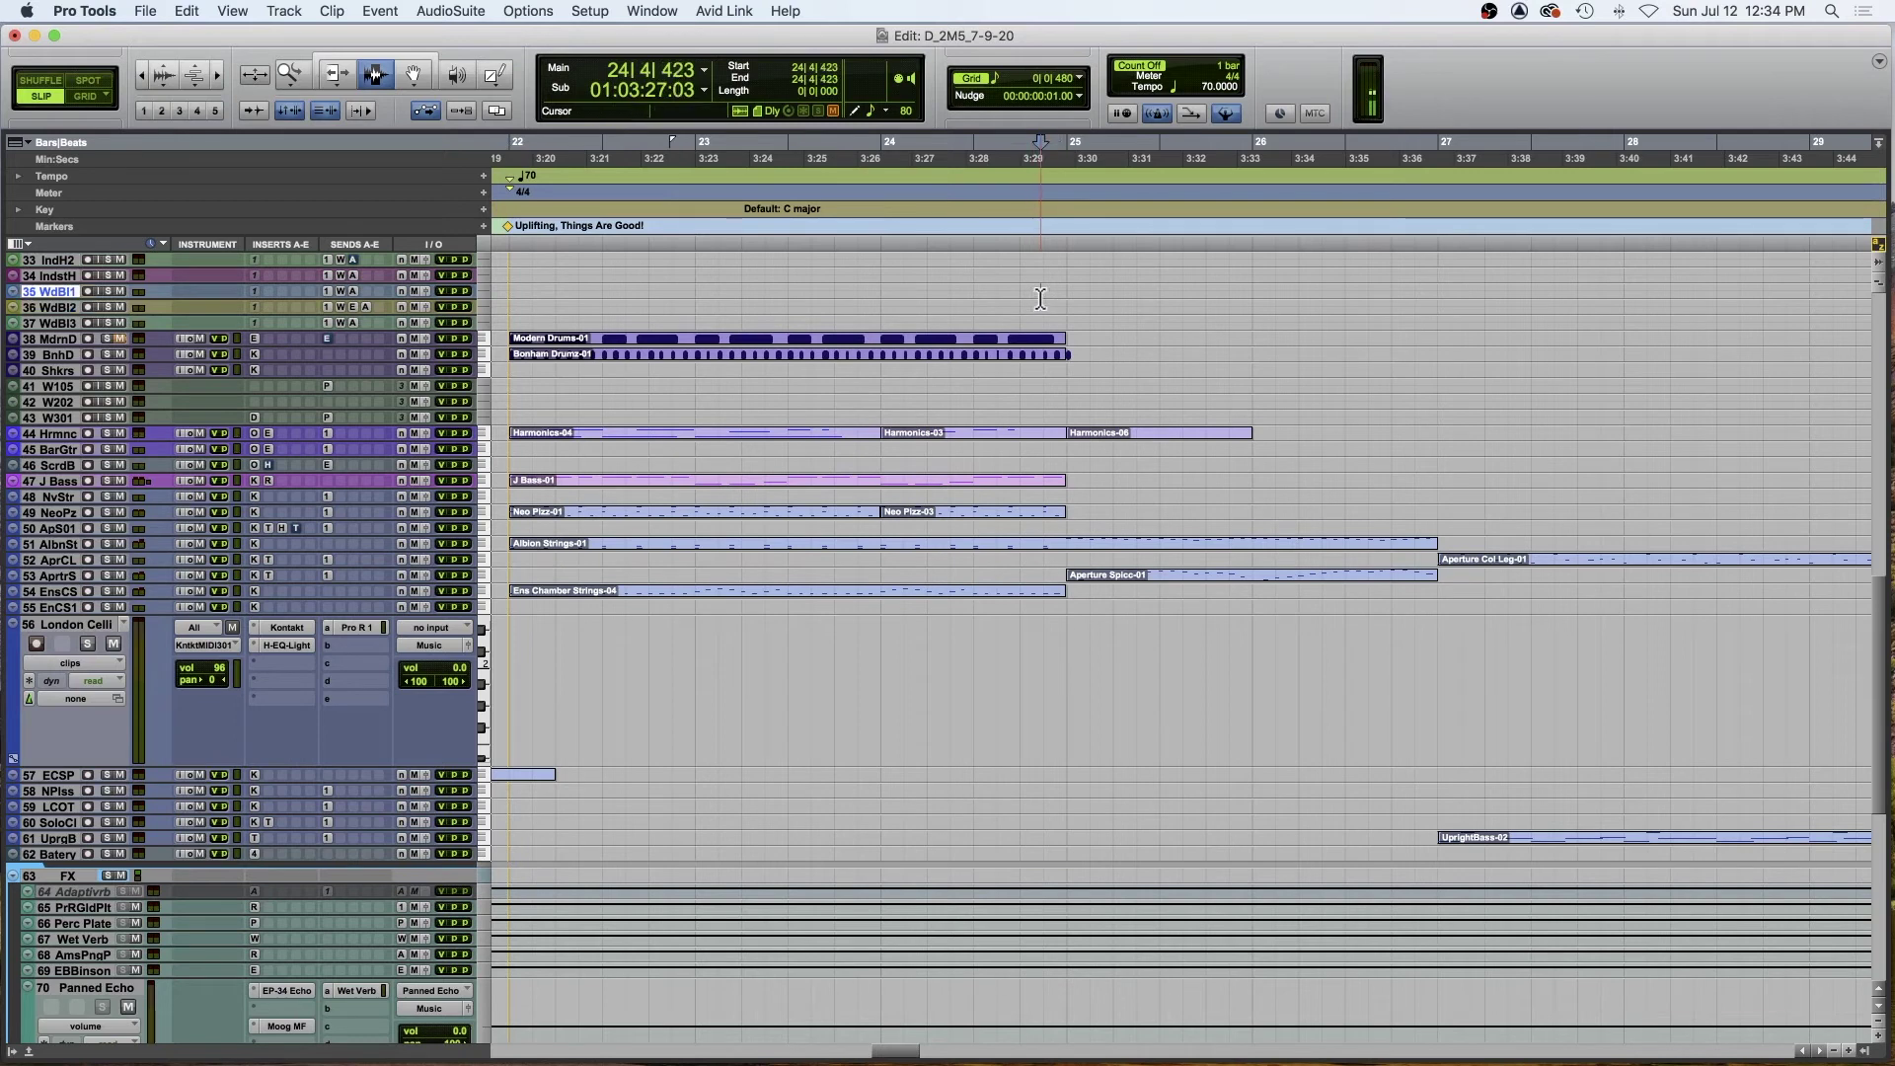
{"action": "key", "text": "space"}
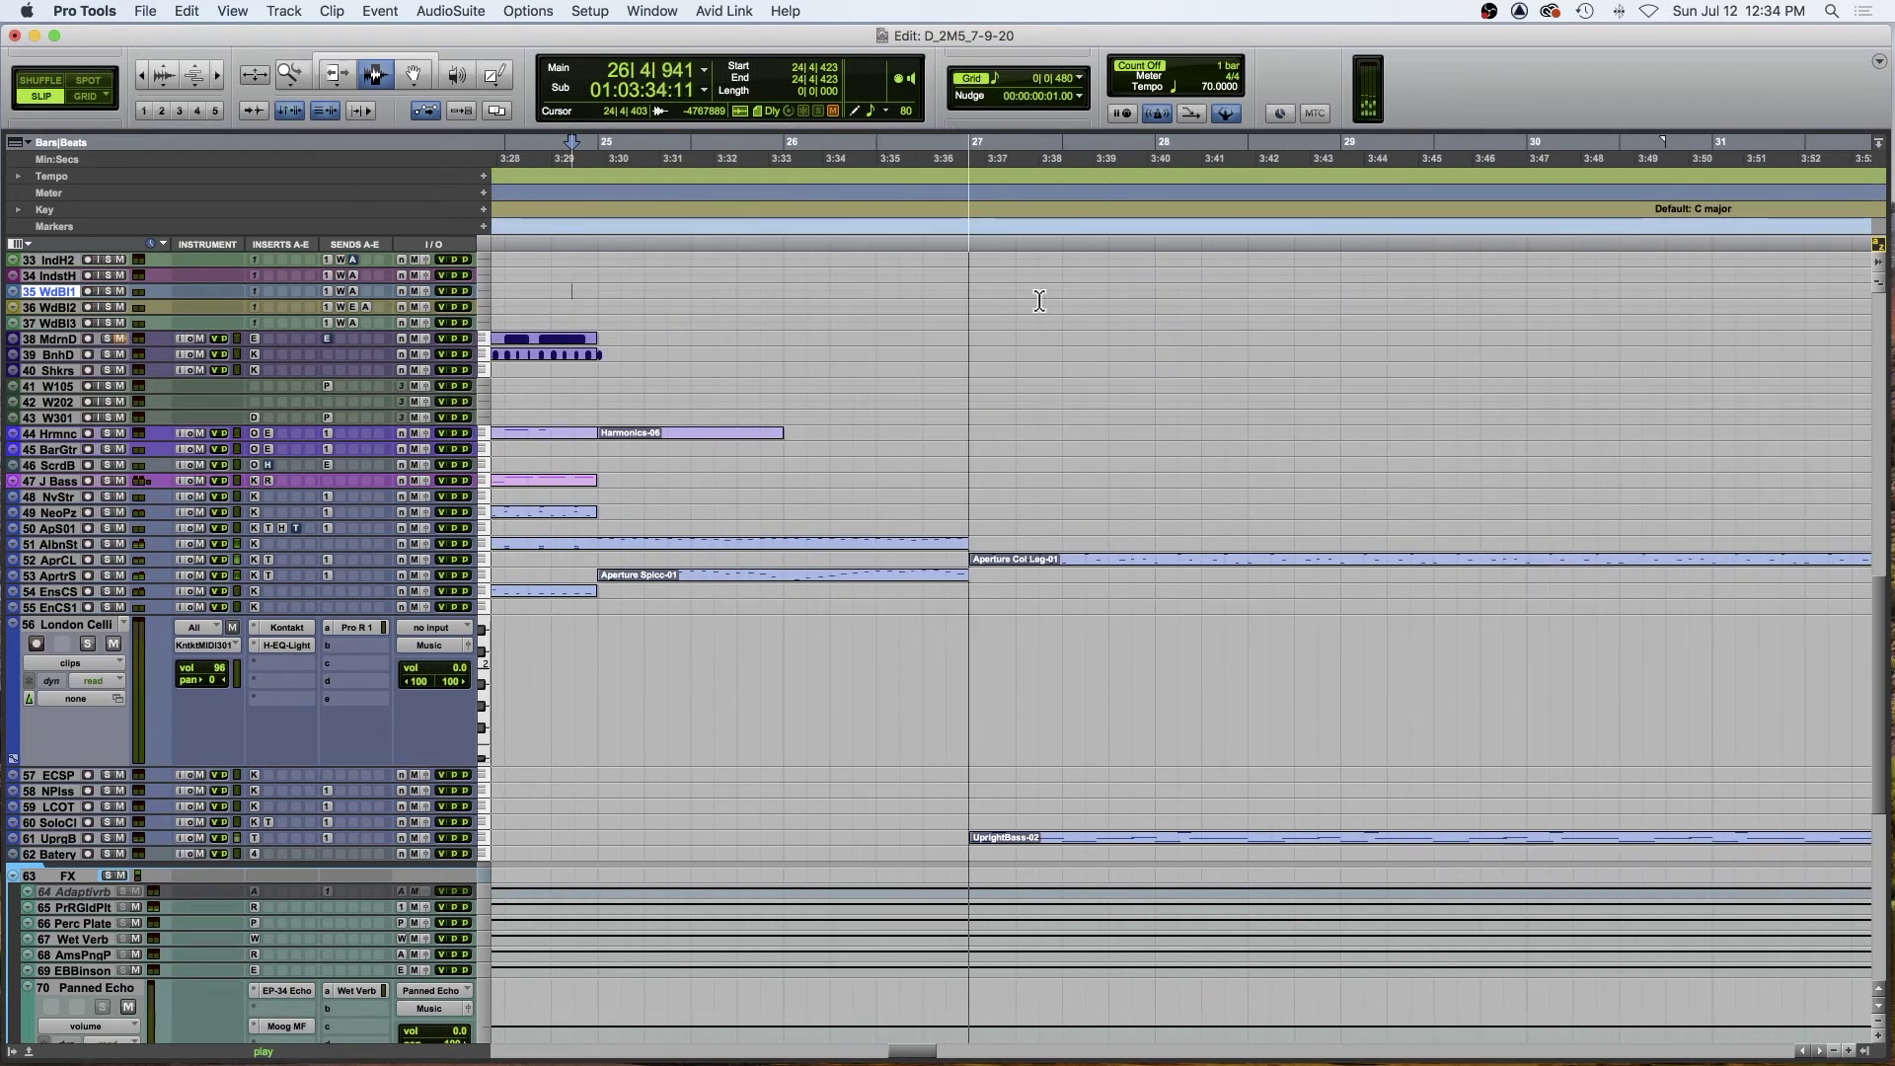
- Play the Drum Corps pattern from 26|4|435 and follow its repeats up to bar 32
{"action": "left_click", "coordinate": [944, 355]}
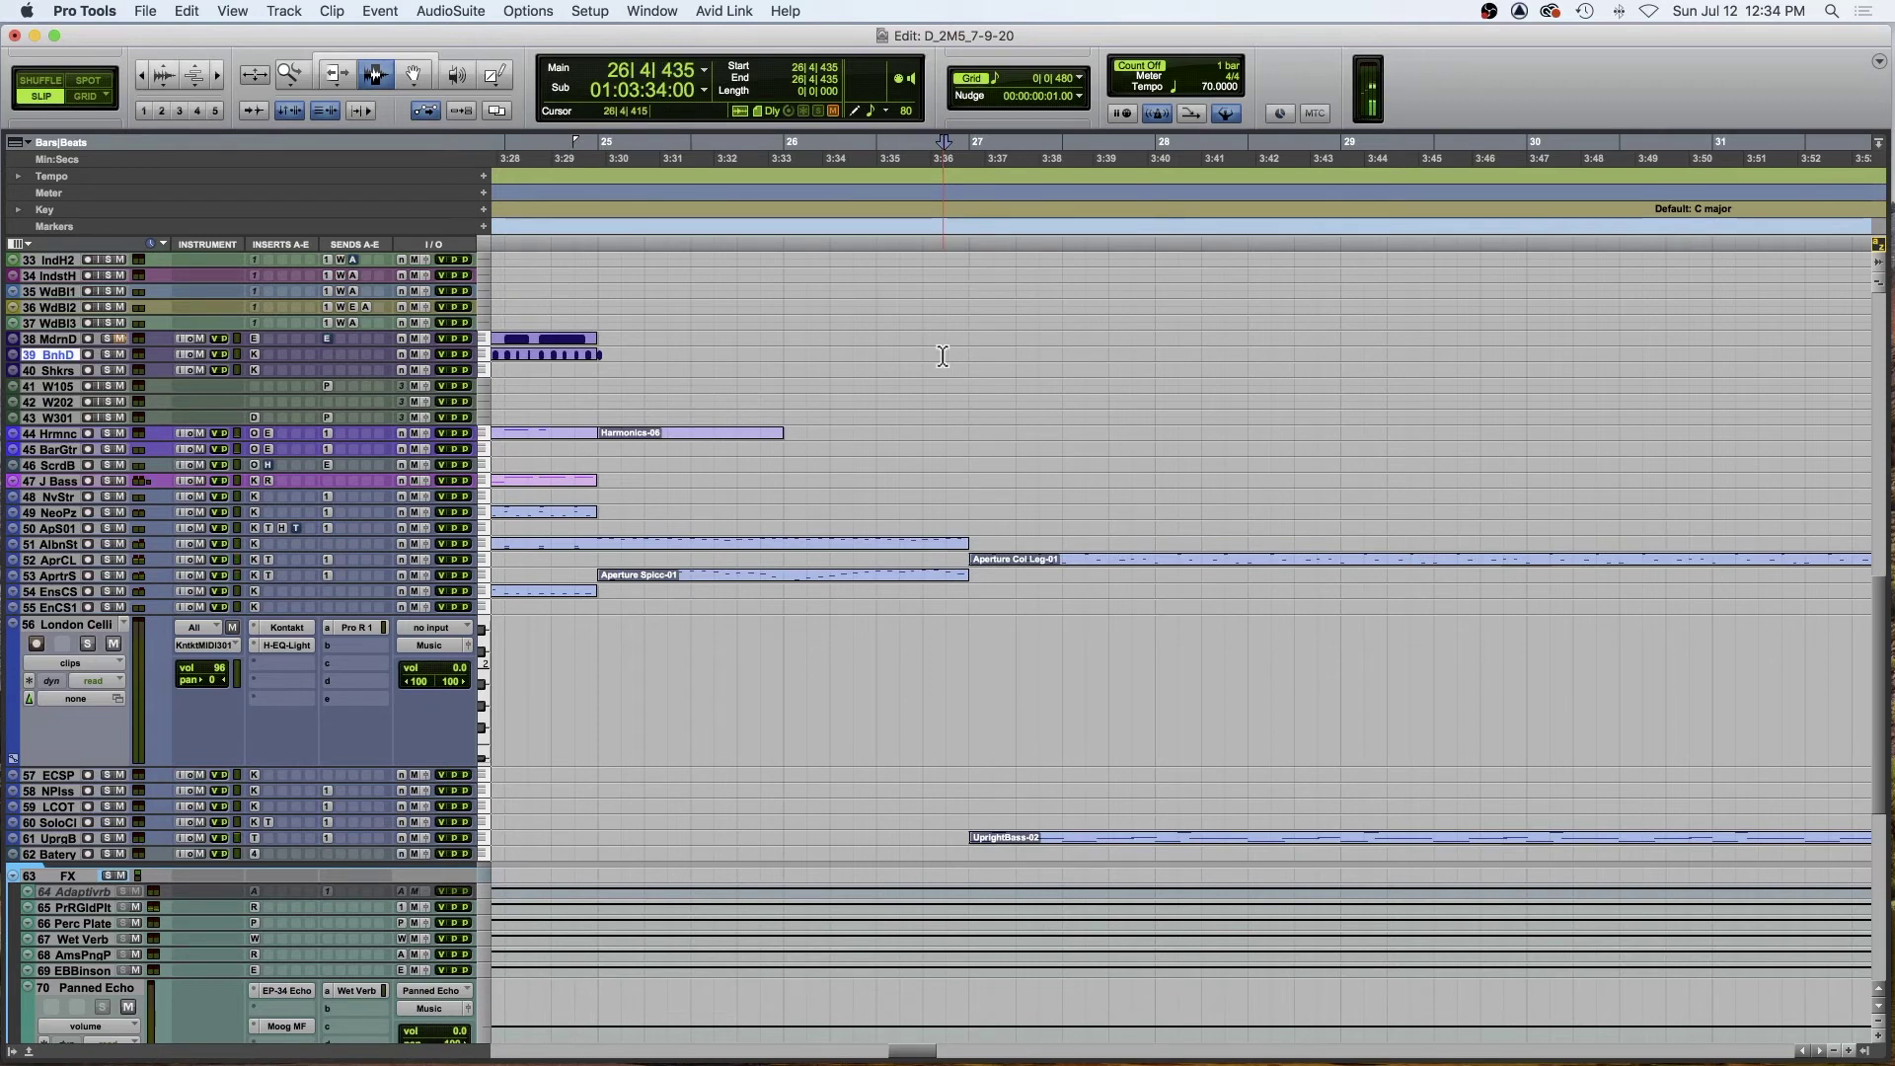
{"action": "key", "text": "space"}
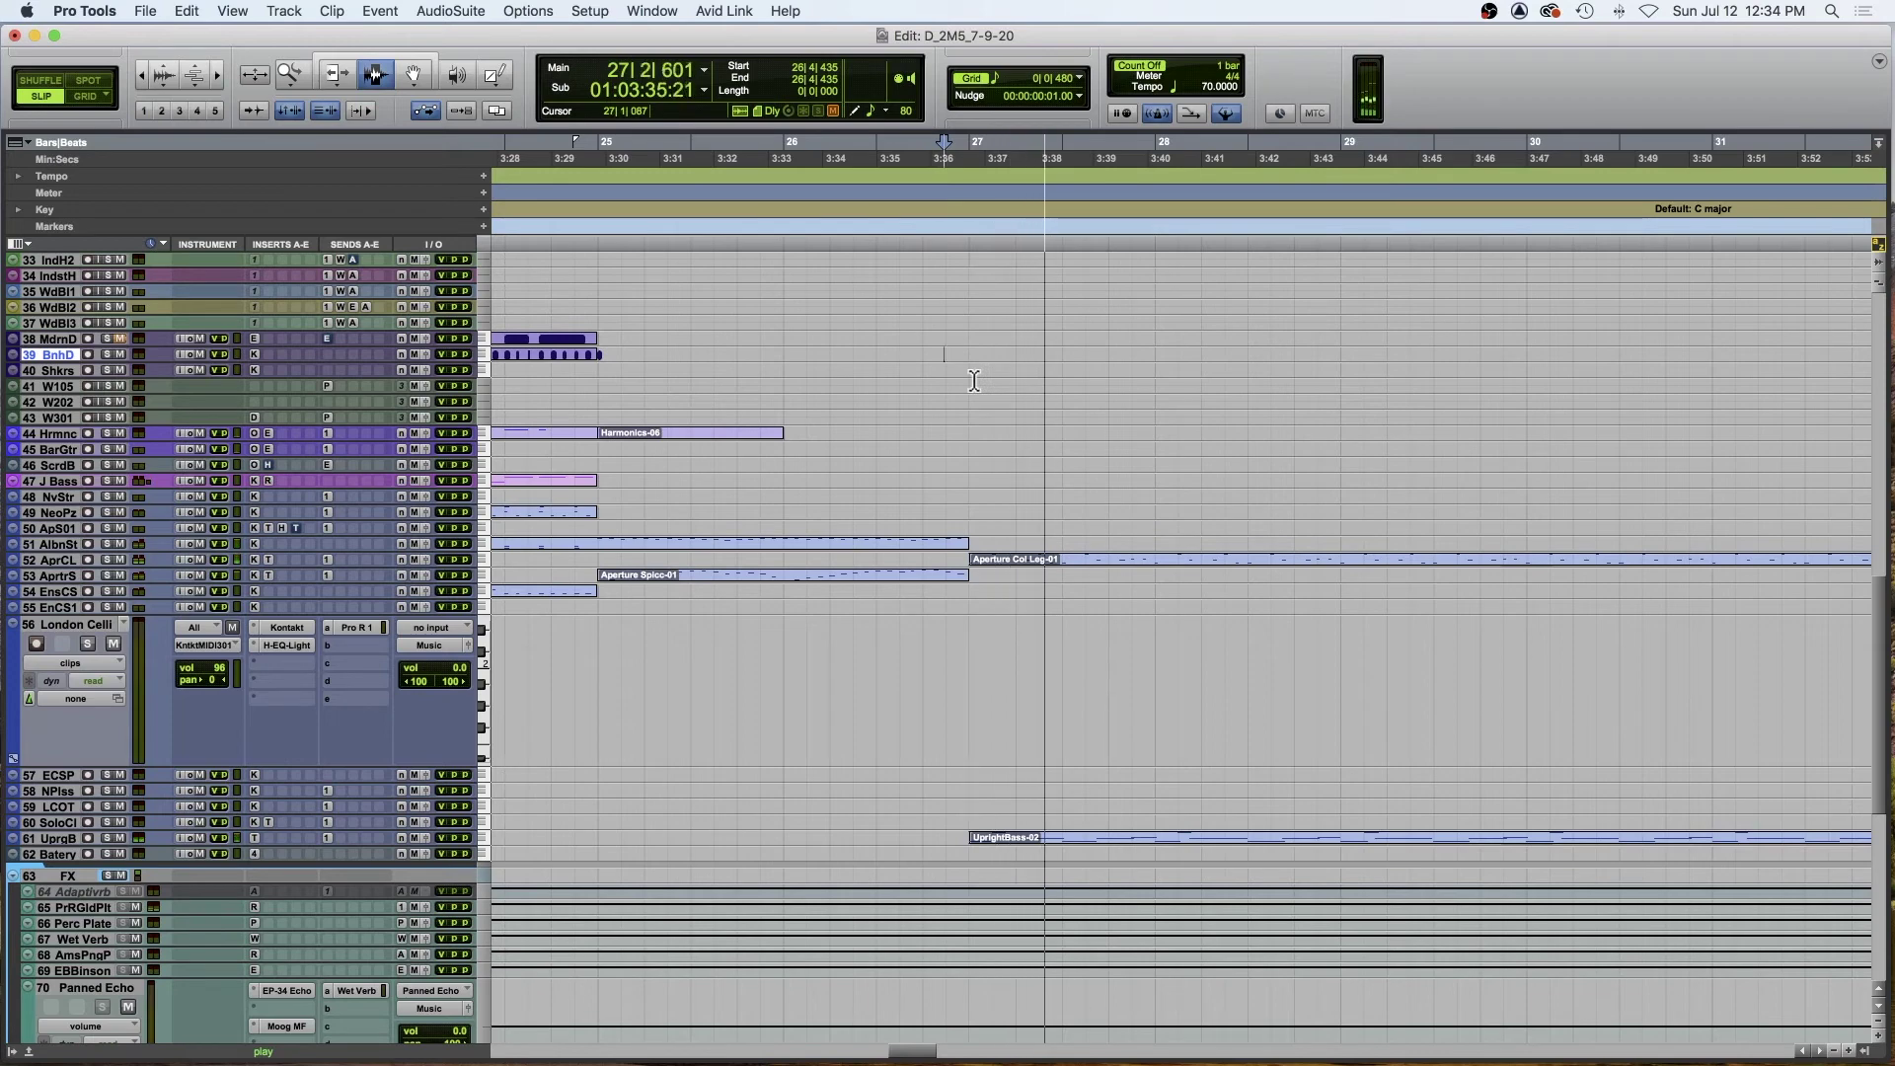
{"action": "scroll", "coordinate": [975, 381], "scroll_direction": "up", "scroll_amount": 10}
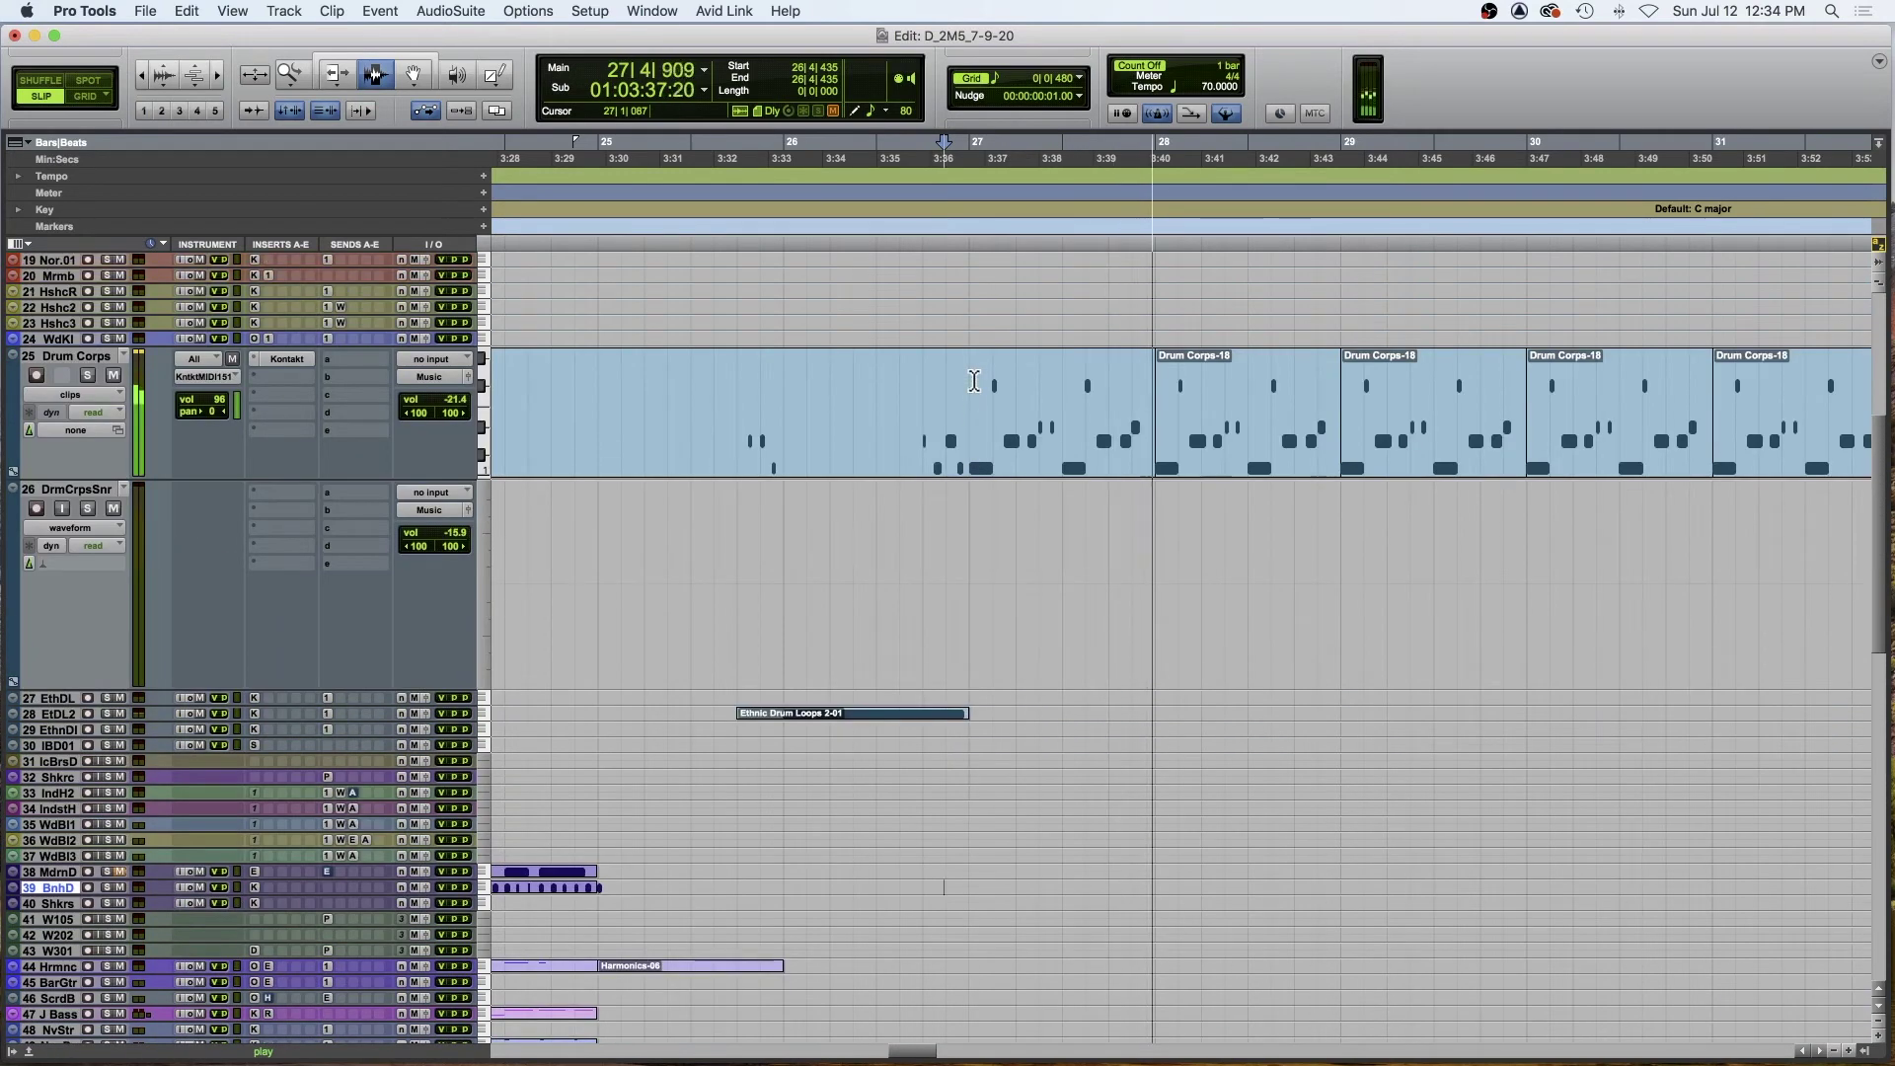
{"action": "scroll", "coordinate": [974, 382], "scroll_direction": "up", "scroll_amount": 1}
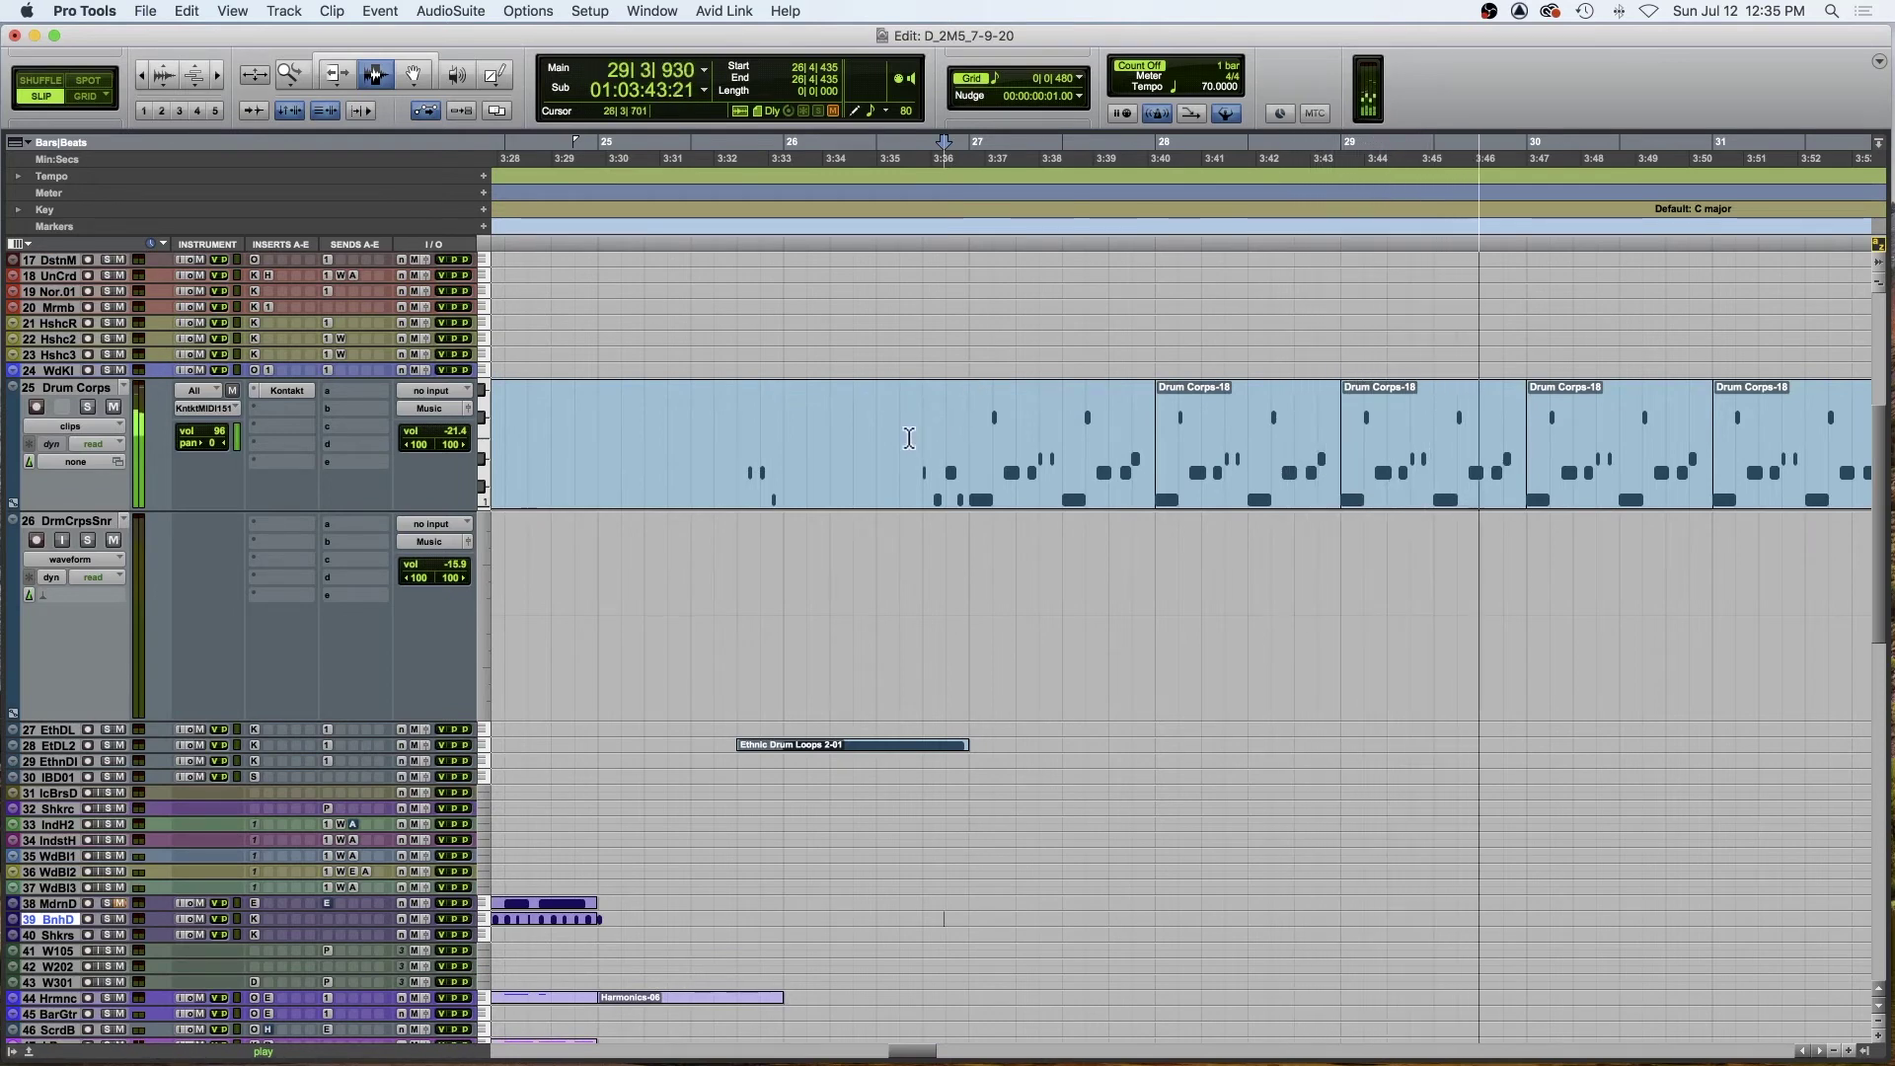
{"action": "scroll", "coordinate": [909, 438], "scroll_direction": "right", "scroll_amount": 3}
{"action": "scroll", "coordinate": [910, 438], "scroll_direction": "right", "scroll_amount": 1}
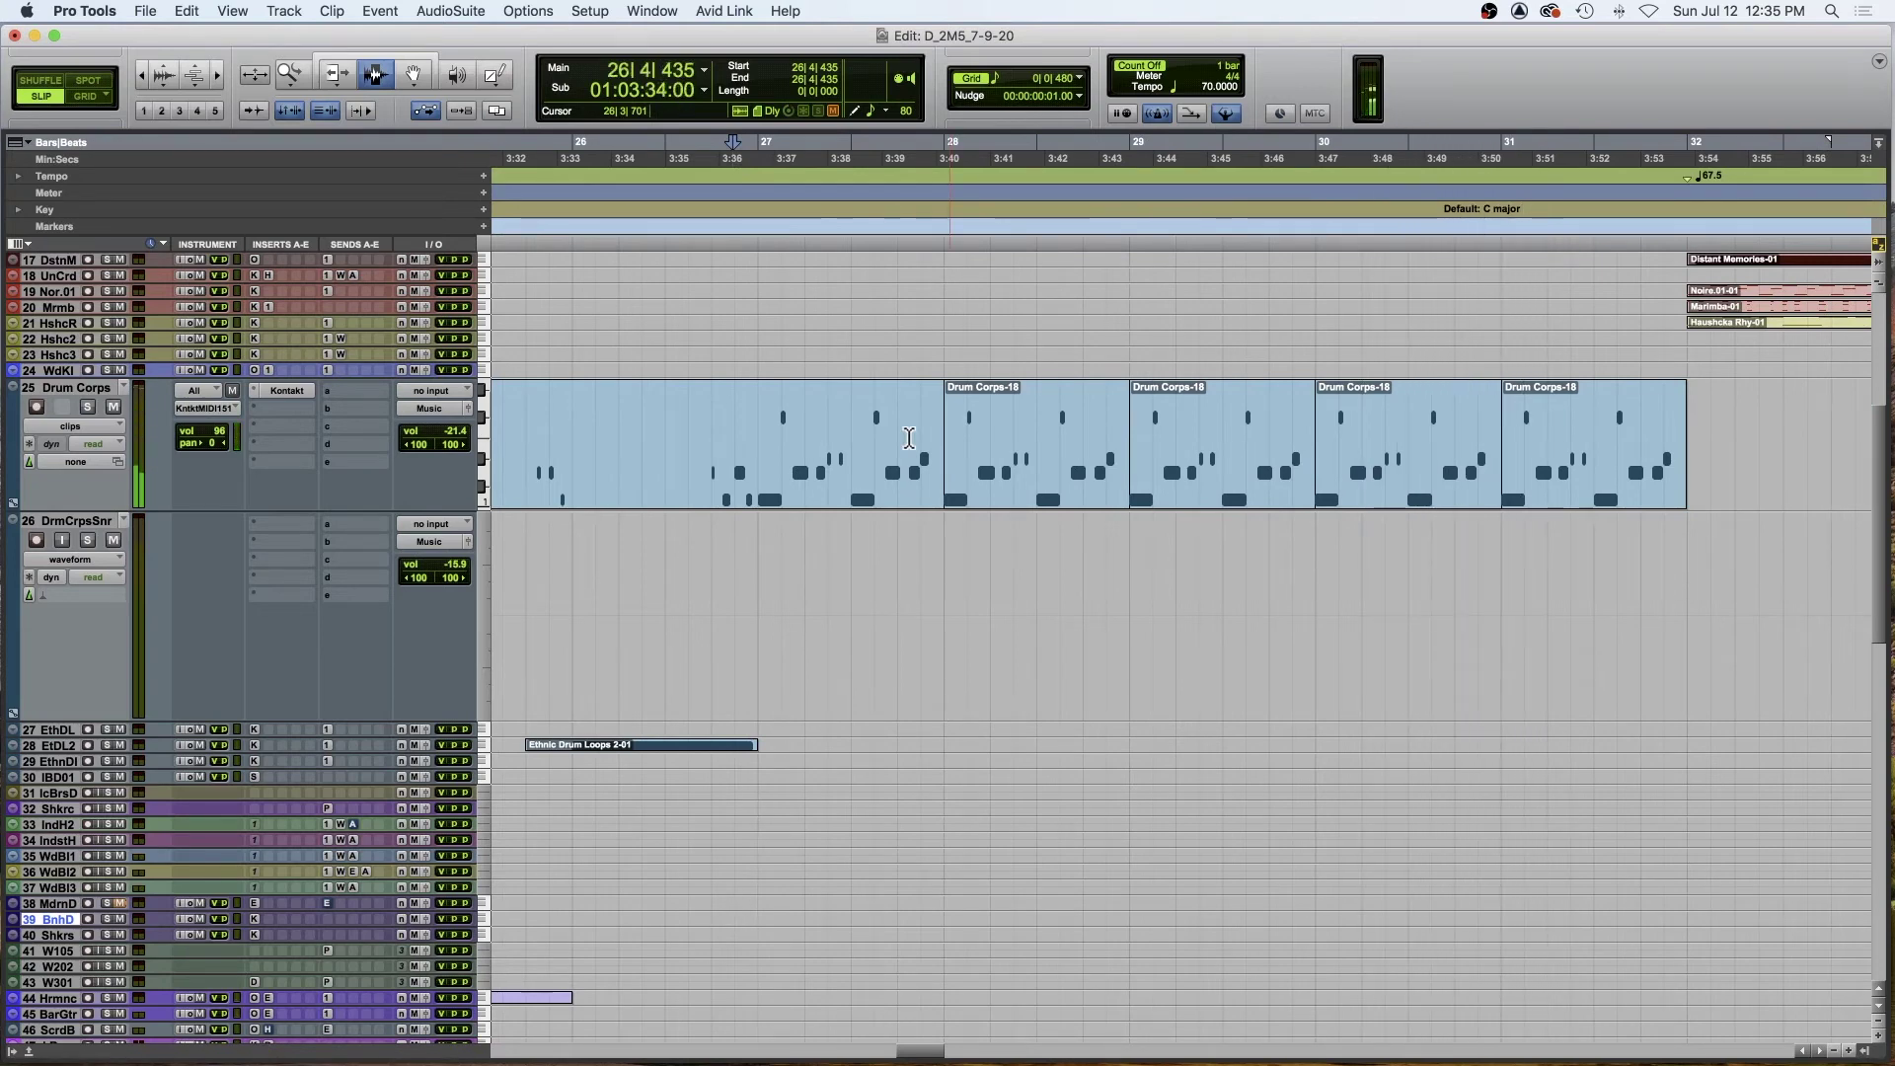
{"action": "left_click", "coordinate": [757, 441]}
- Play the transition from 31|3|883 into the Distant Memories and Marimba clips, and place the cursor at 31|4|086
{"action": "left_click", "coordinate": [1639, 339]}
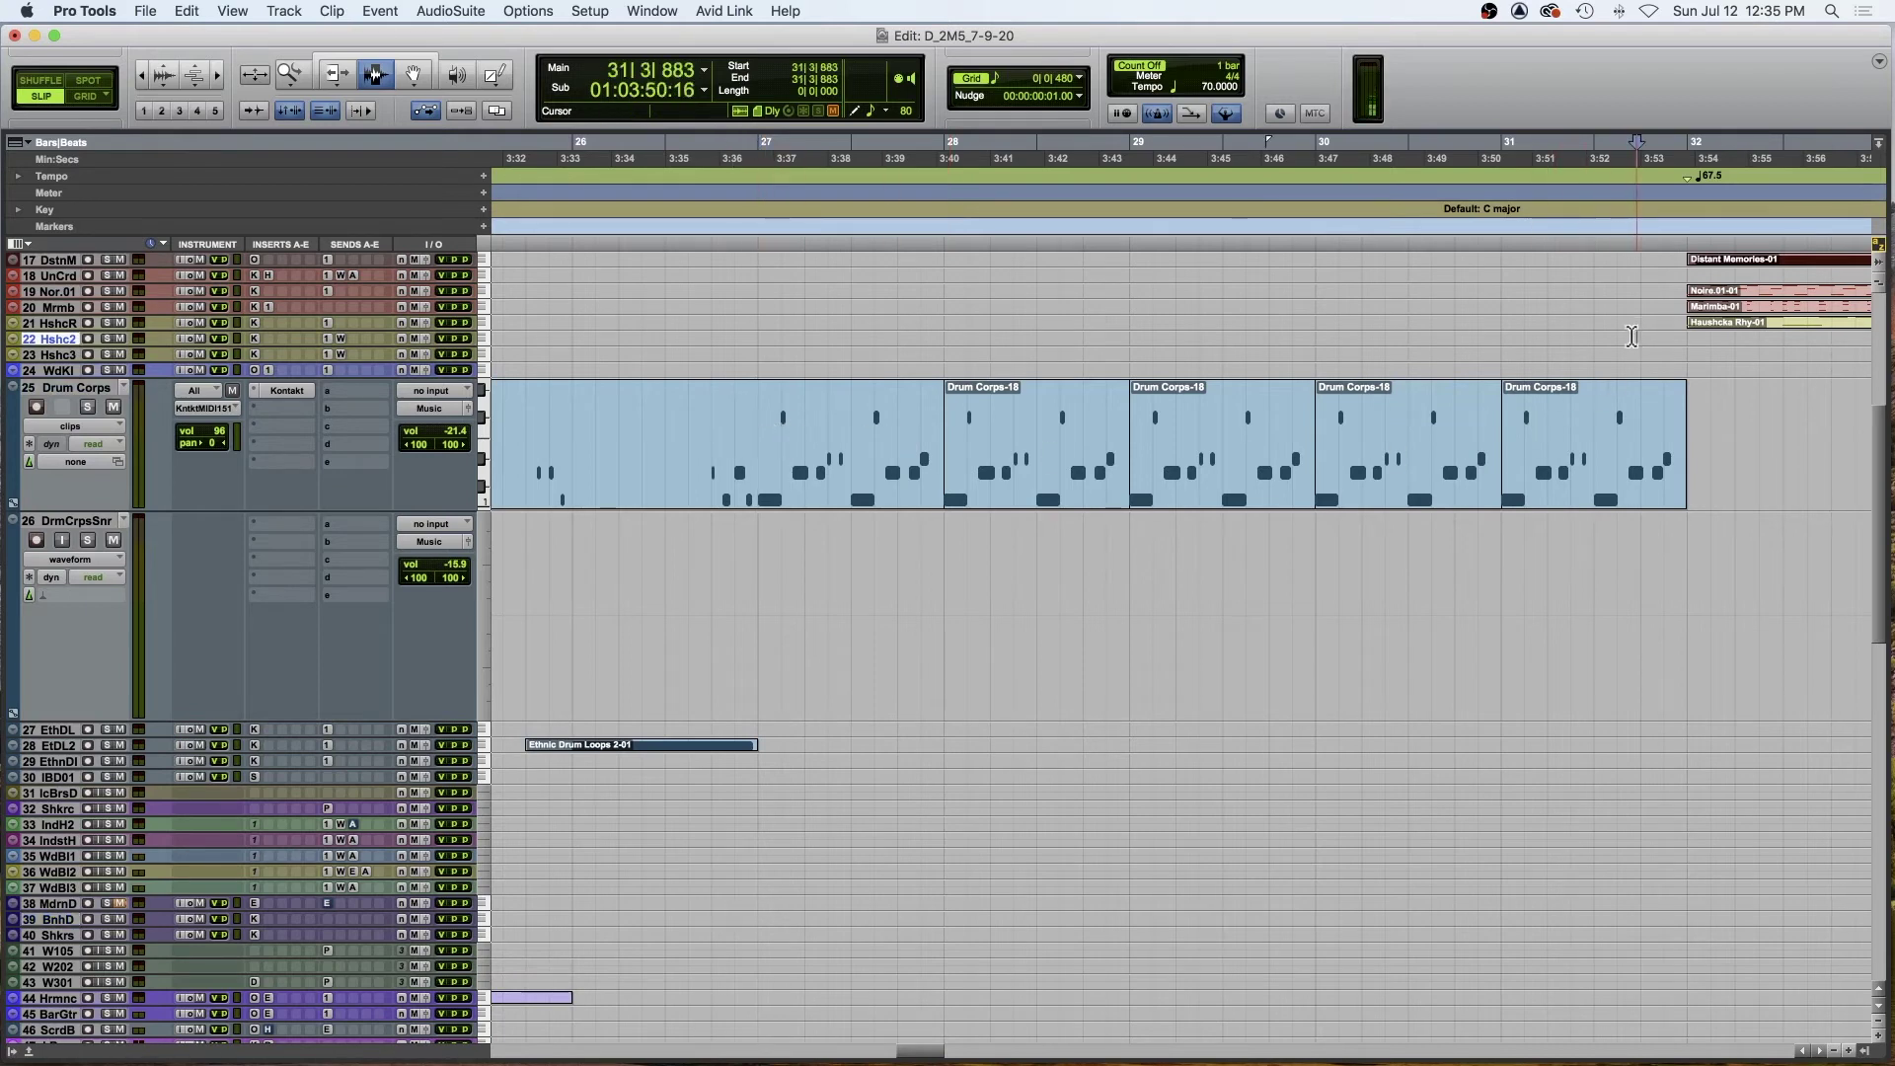
{"action": "key", "text": "space"}
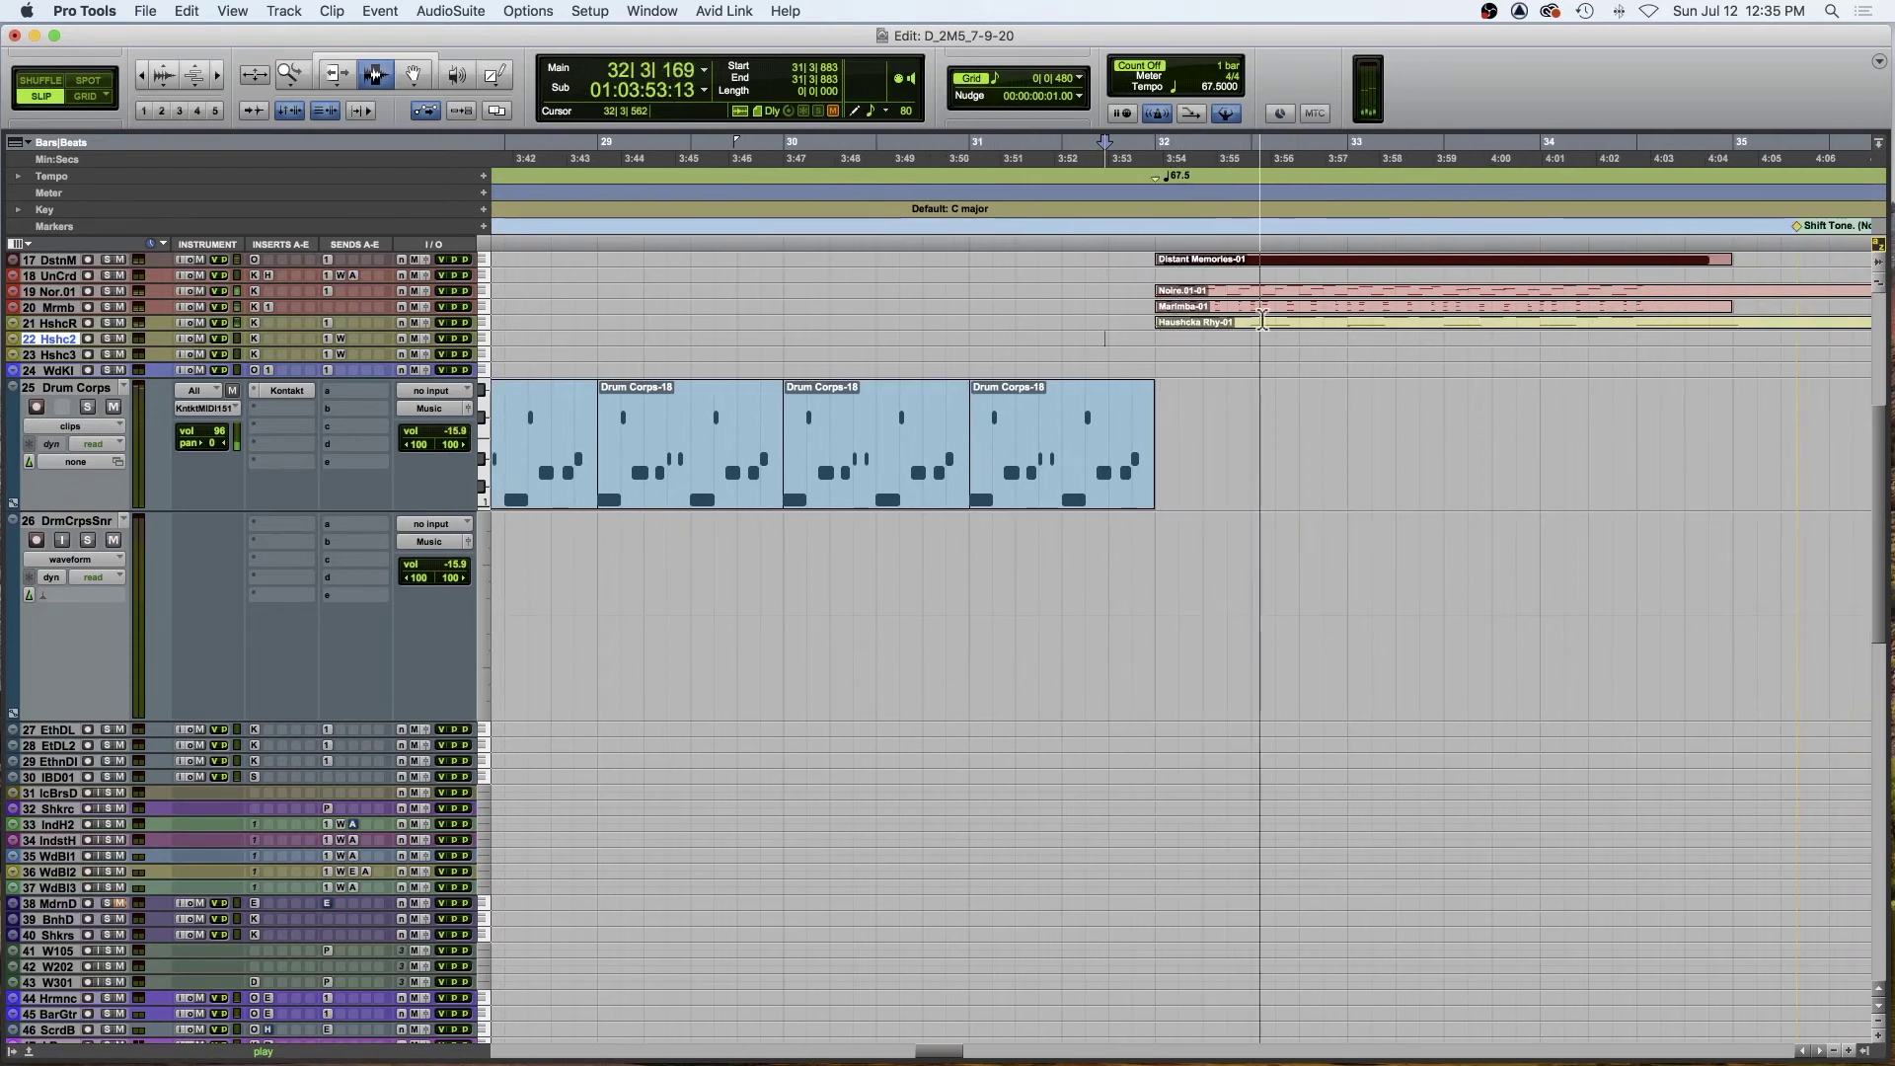
{"action": "scroll", "coordinate": [1179, 309], "scroll_direction": "right", "scroll_amount": 1}
{"action": "left_click_drag", "start_coordinate": [1132, 309], "coordinate": [1082, 311]}
{"action": "left_click", "coordinate": [1067, 311]}
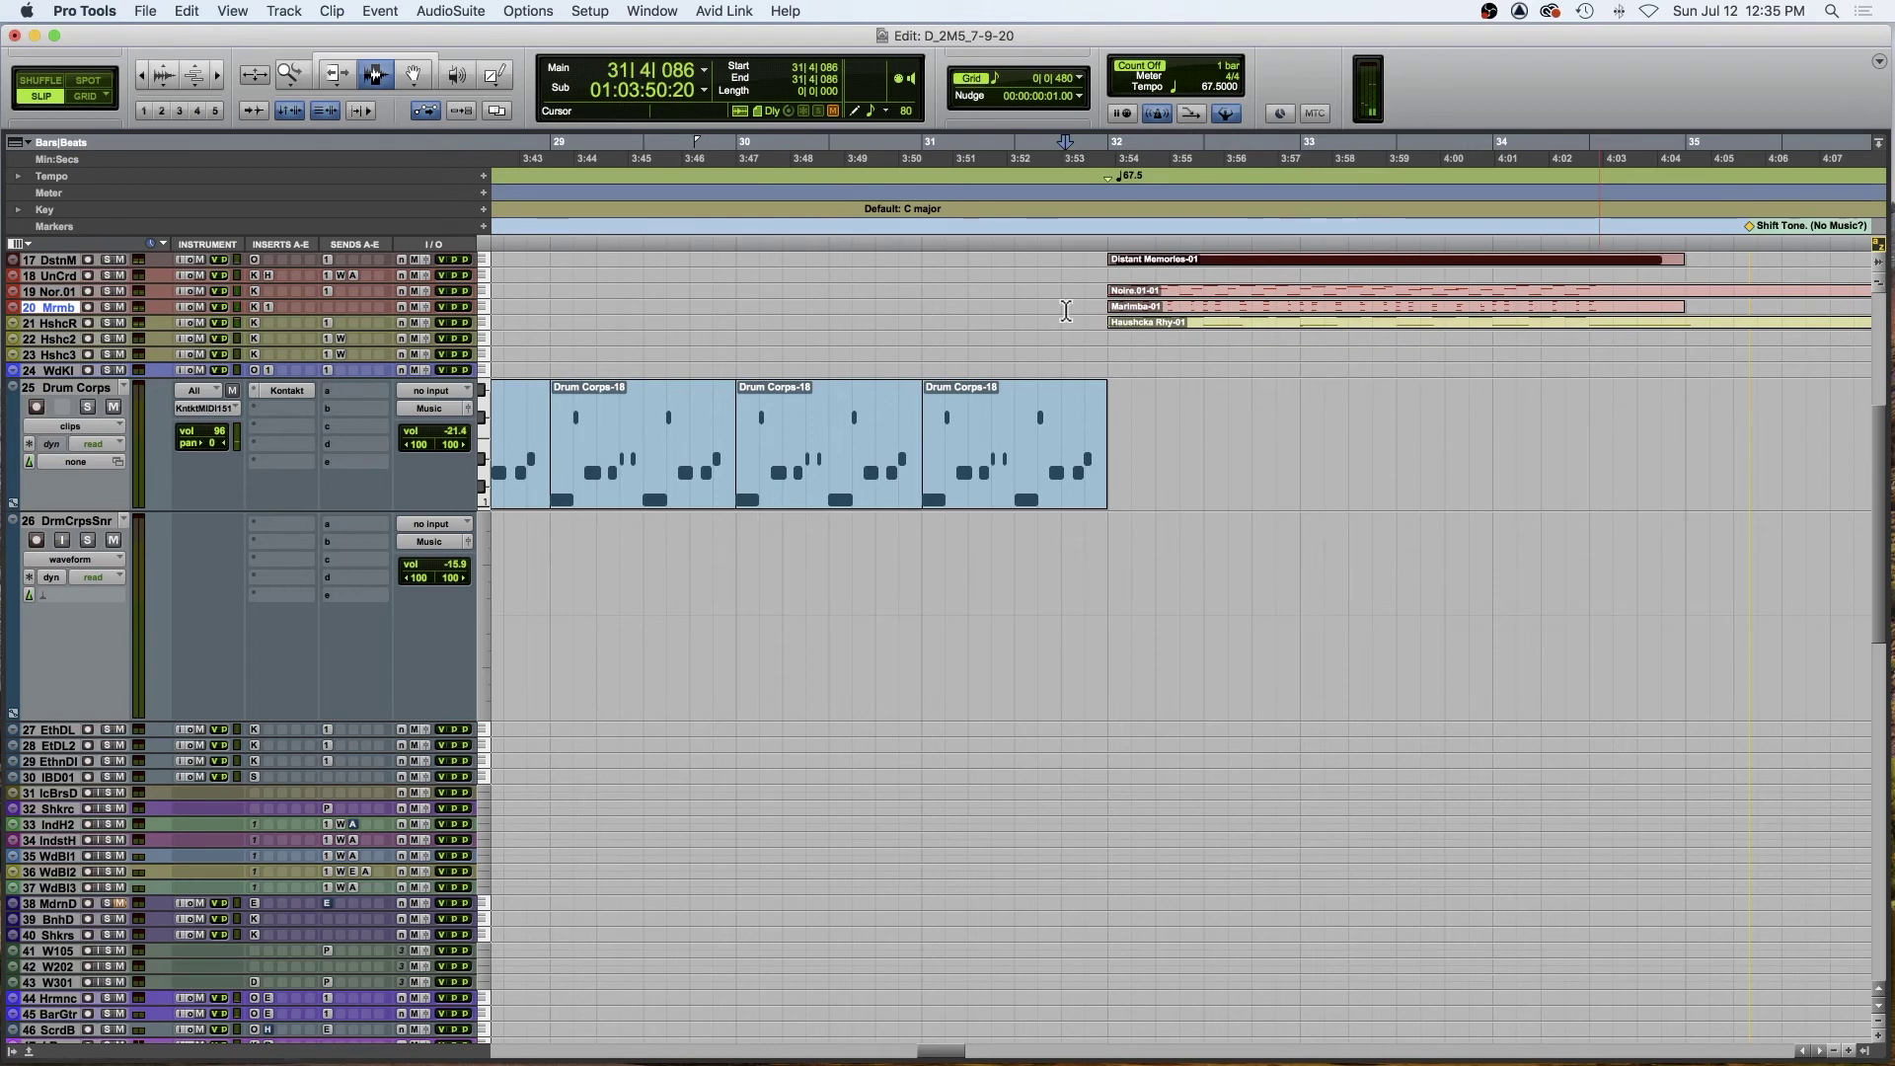
- Play the bar 32 transition from 31|3|006 while viewing the Celtic Vox, Low Brass and F Vox Alto Evo parts
{"action": "scroll", "coordinate": [1066, 311], "scroll_direction": "up", "scroll_amount": 5}
{"action": "left_click", "coordinate": [1082, 336]}
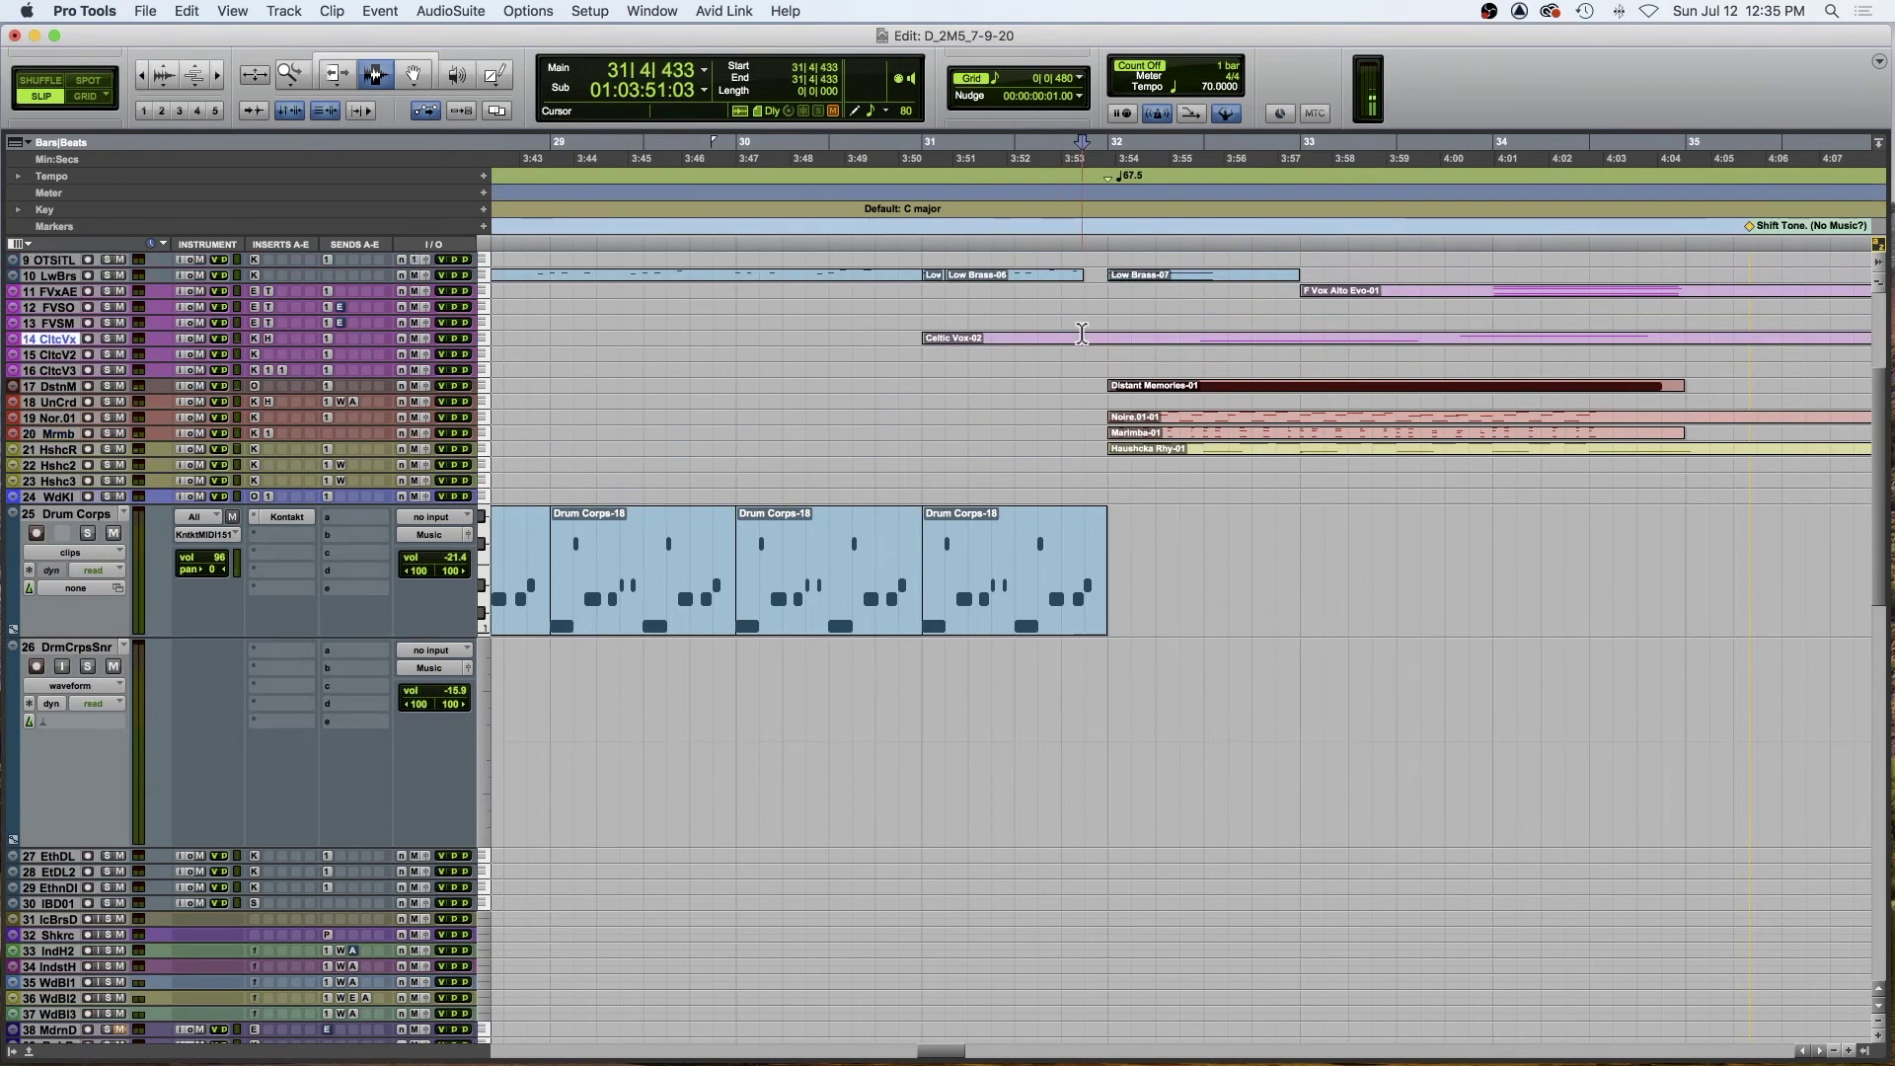
{"action": "scroll", "coordinate": [1082, 335], "scroll_direction": "down", "scroll_amount": 3}
{"action": "left_click", "coordinate": [1015, 344]}
{"action": "key", "text": "space"}
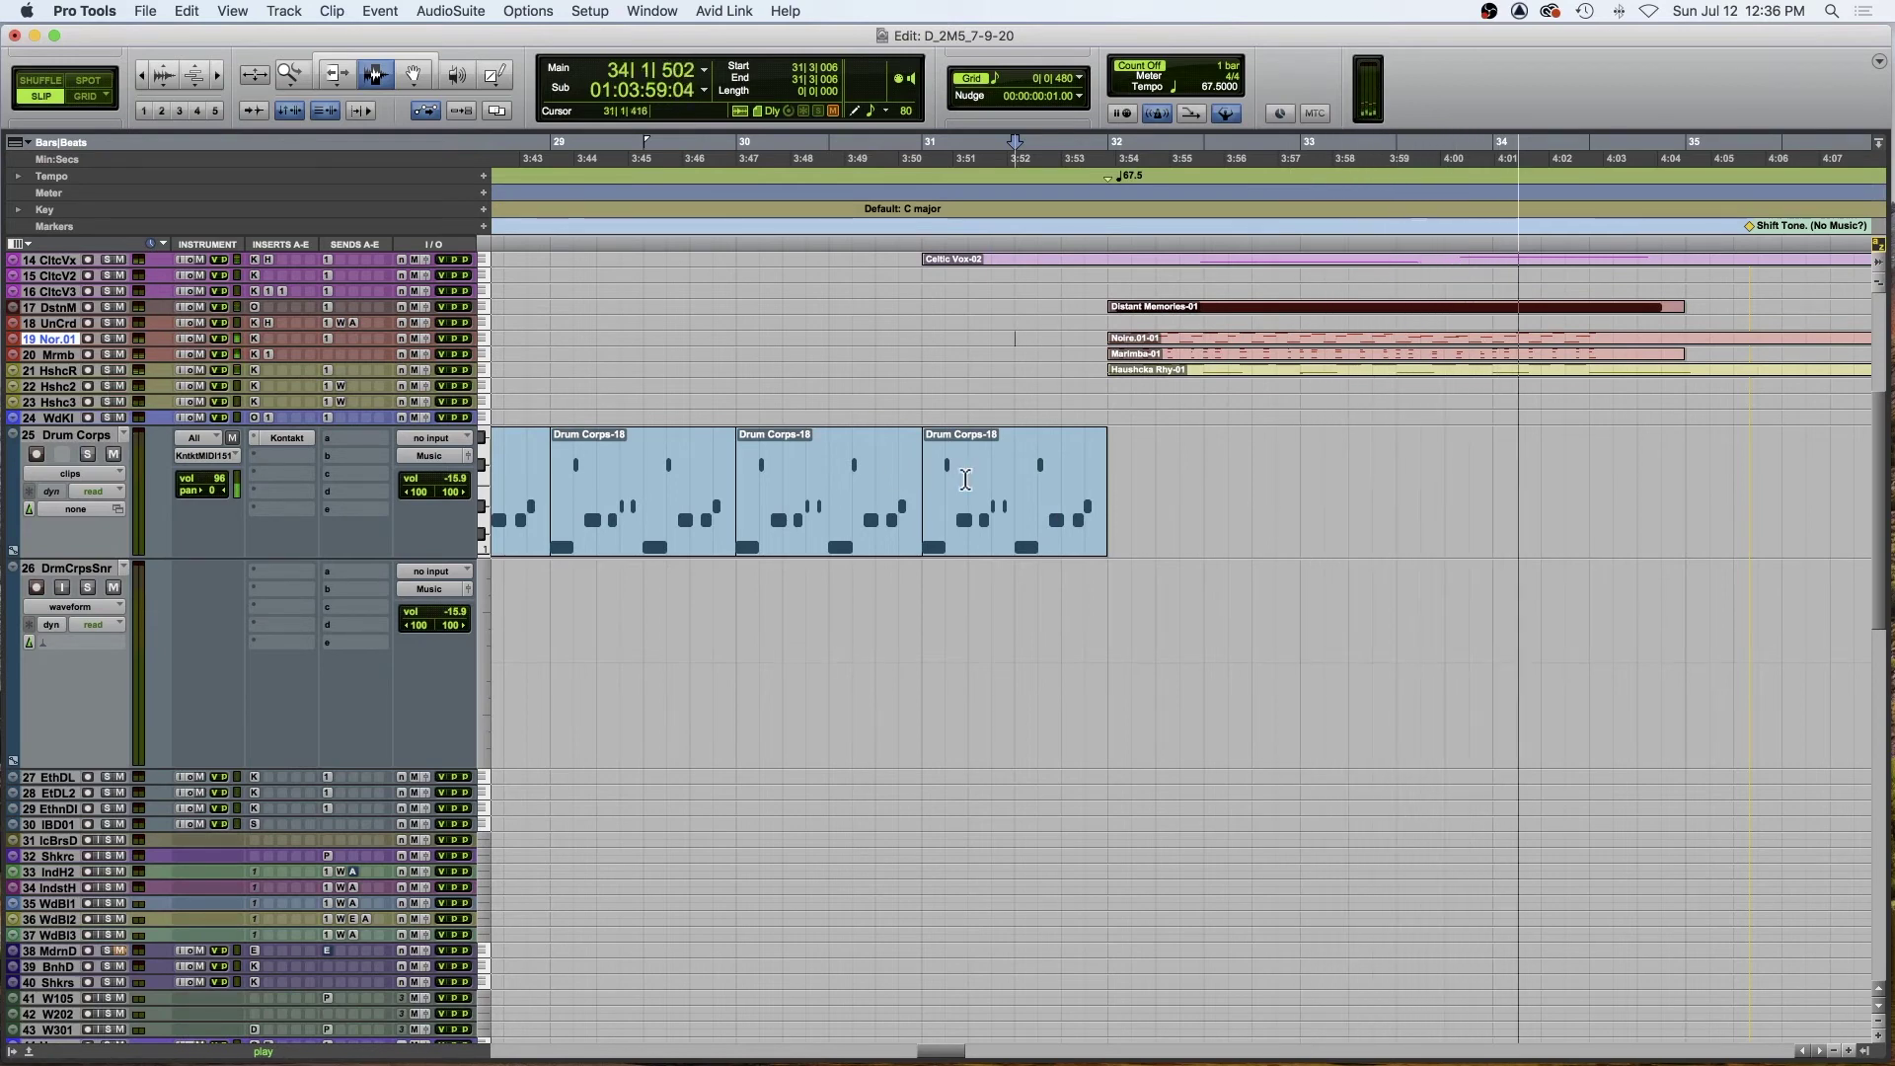
{"action": "scroll", "coordinate": [932, 467], "scroll_direction": "up", "scroll_amount": 3}
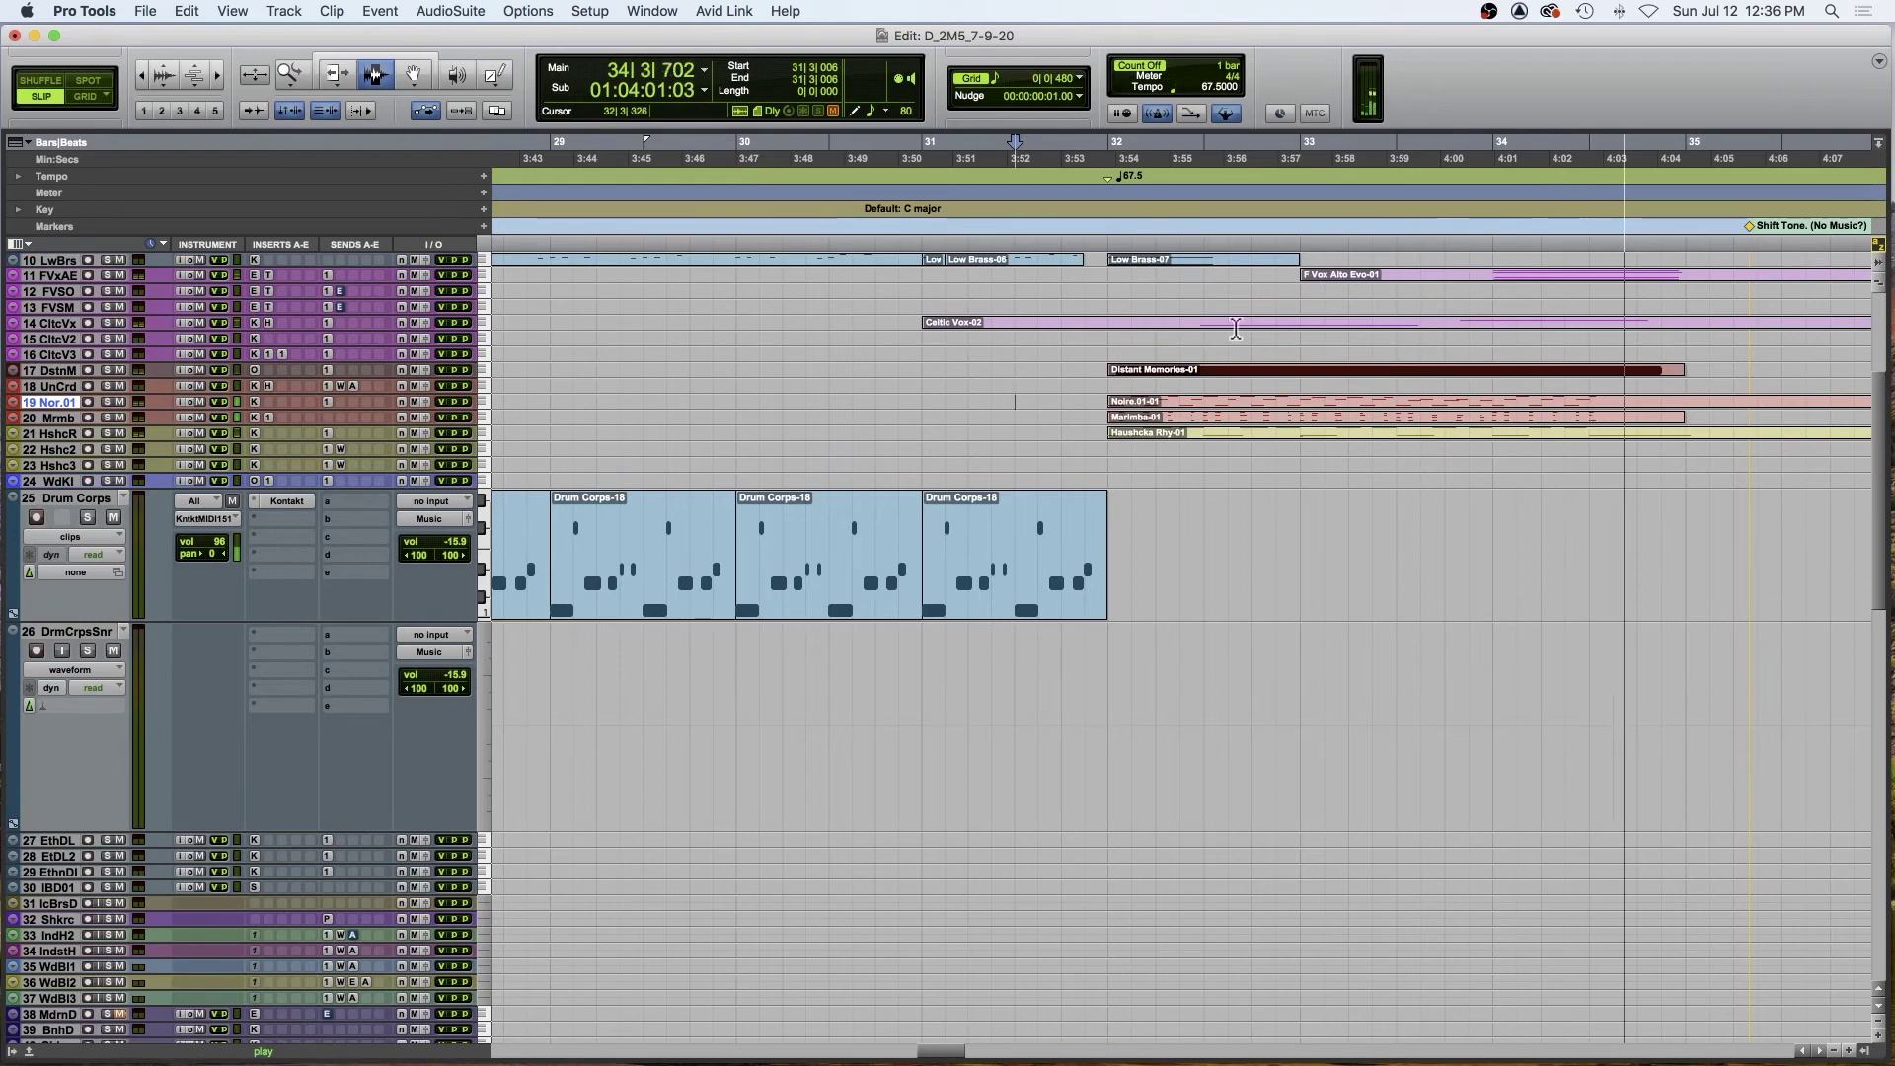
{"action": "scroll", "coordinate": [1369, 323], "scroll_direction": "right", "scroll_amount": 3}
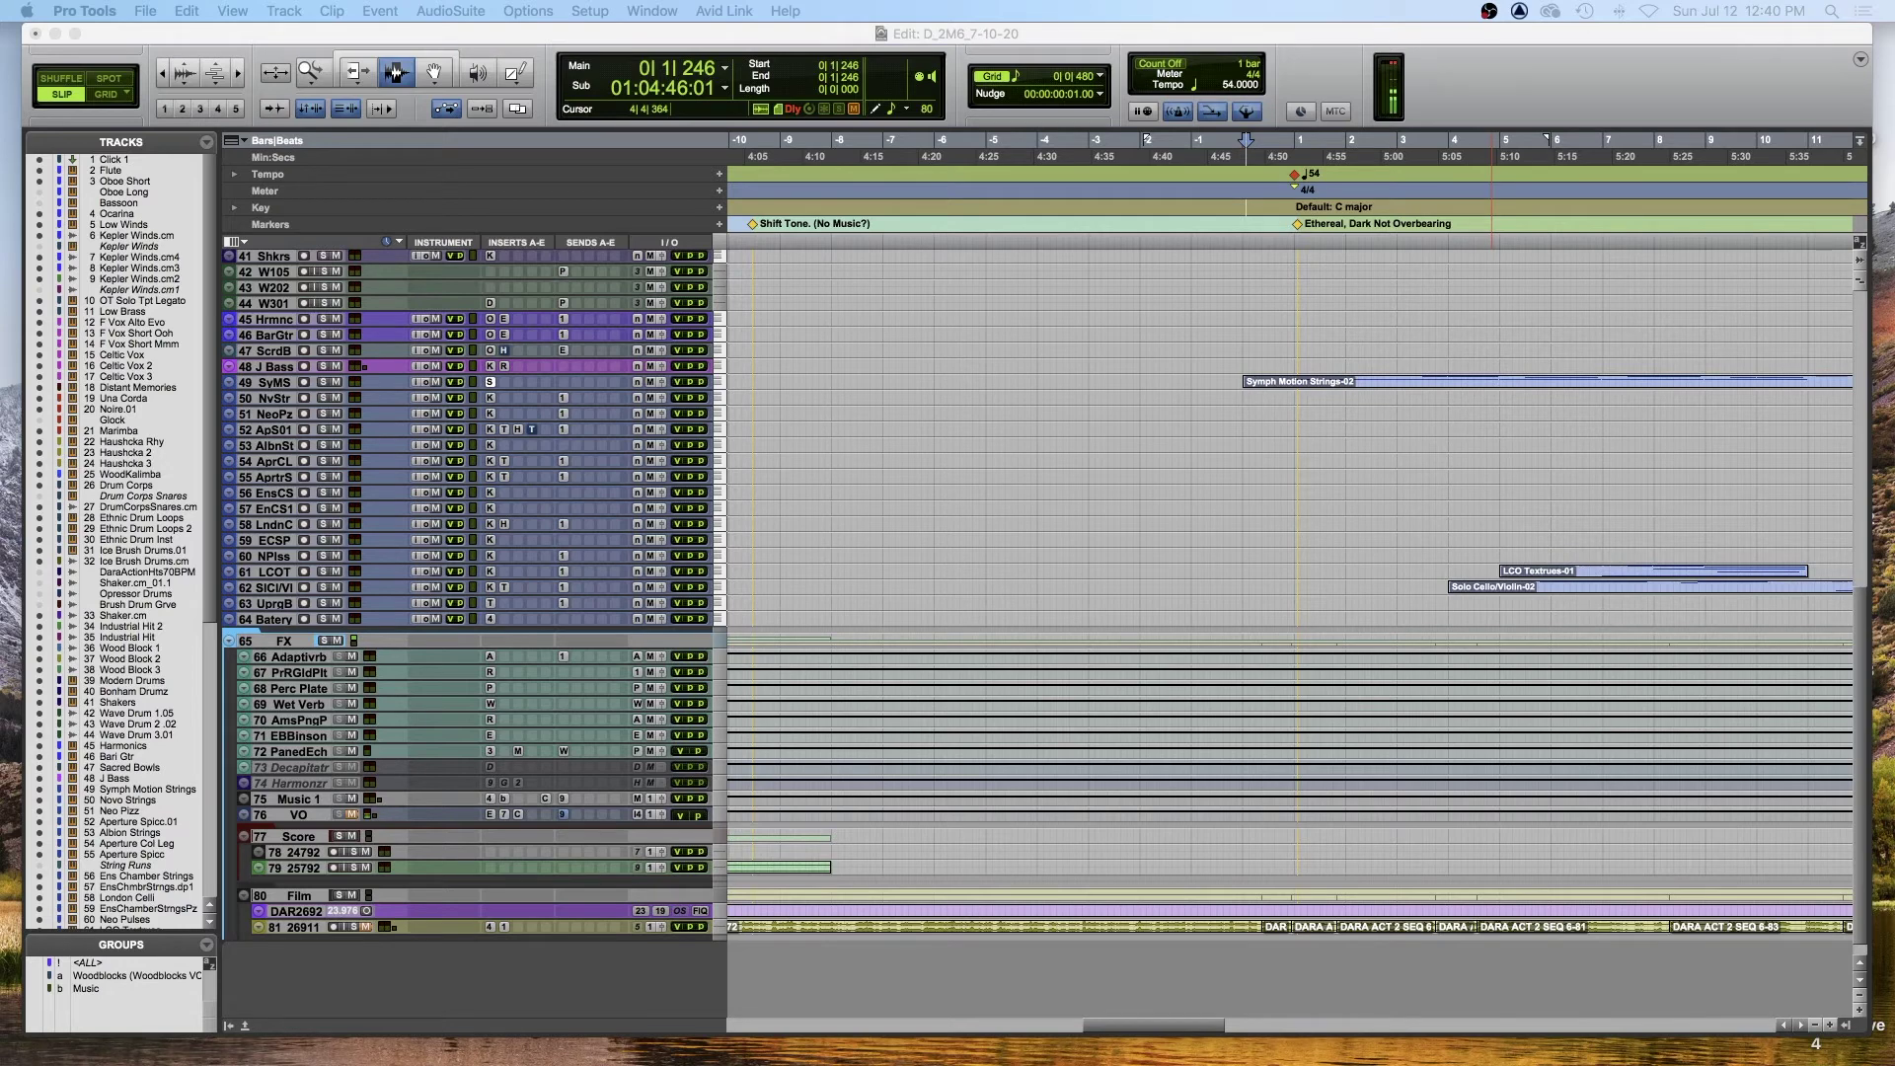
- Place the playback position at 3|1|006 in D_2M6 and survey the cue's string clips and section markers
{"action": "left_click", "coordinate": [1350, 235]}
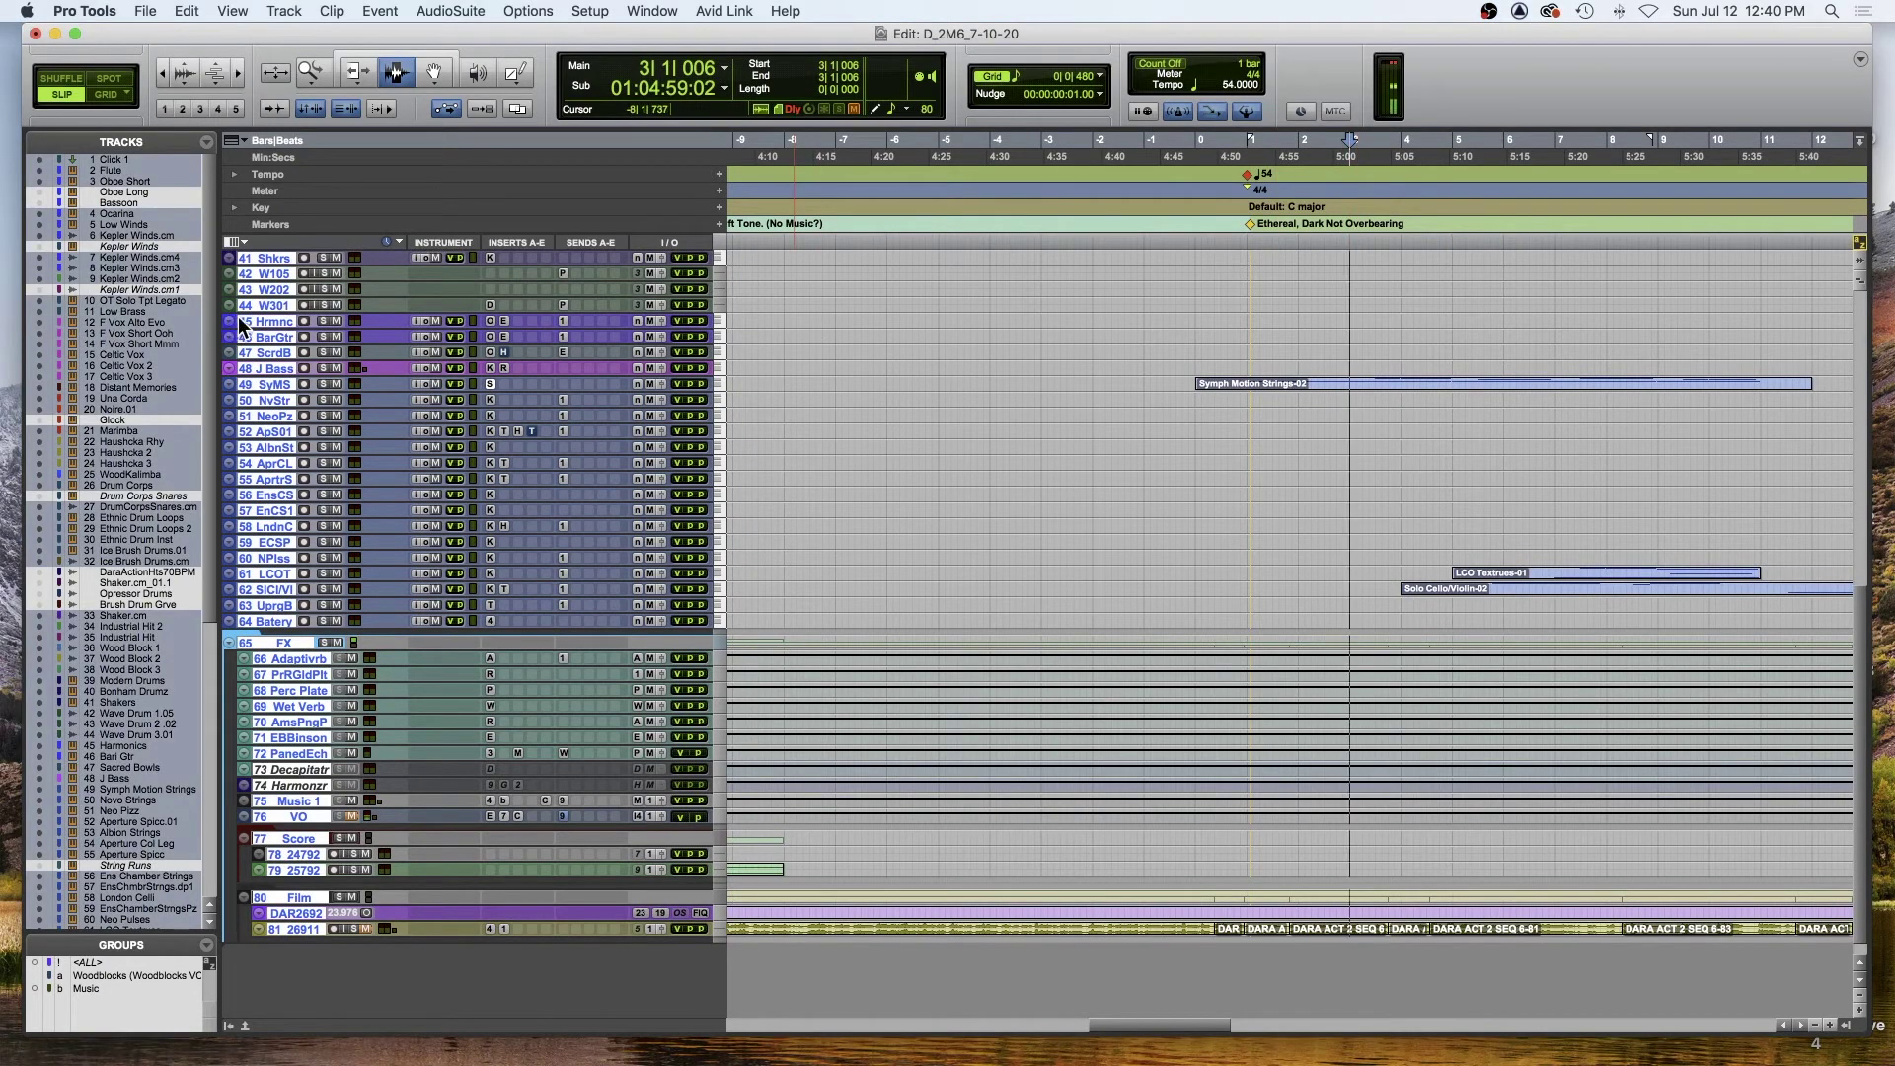
{"action": "scroll", "coordinate": [928, 379], "scroll_direction": "right", "scroll_amount": 10}
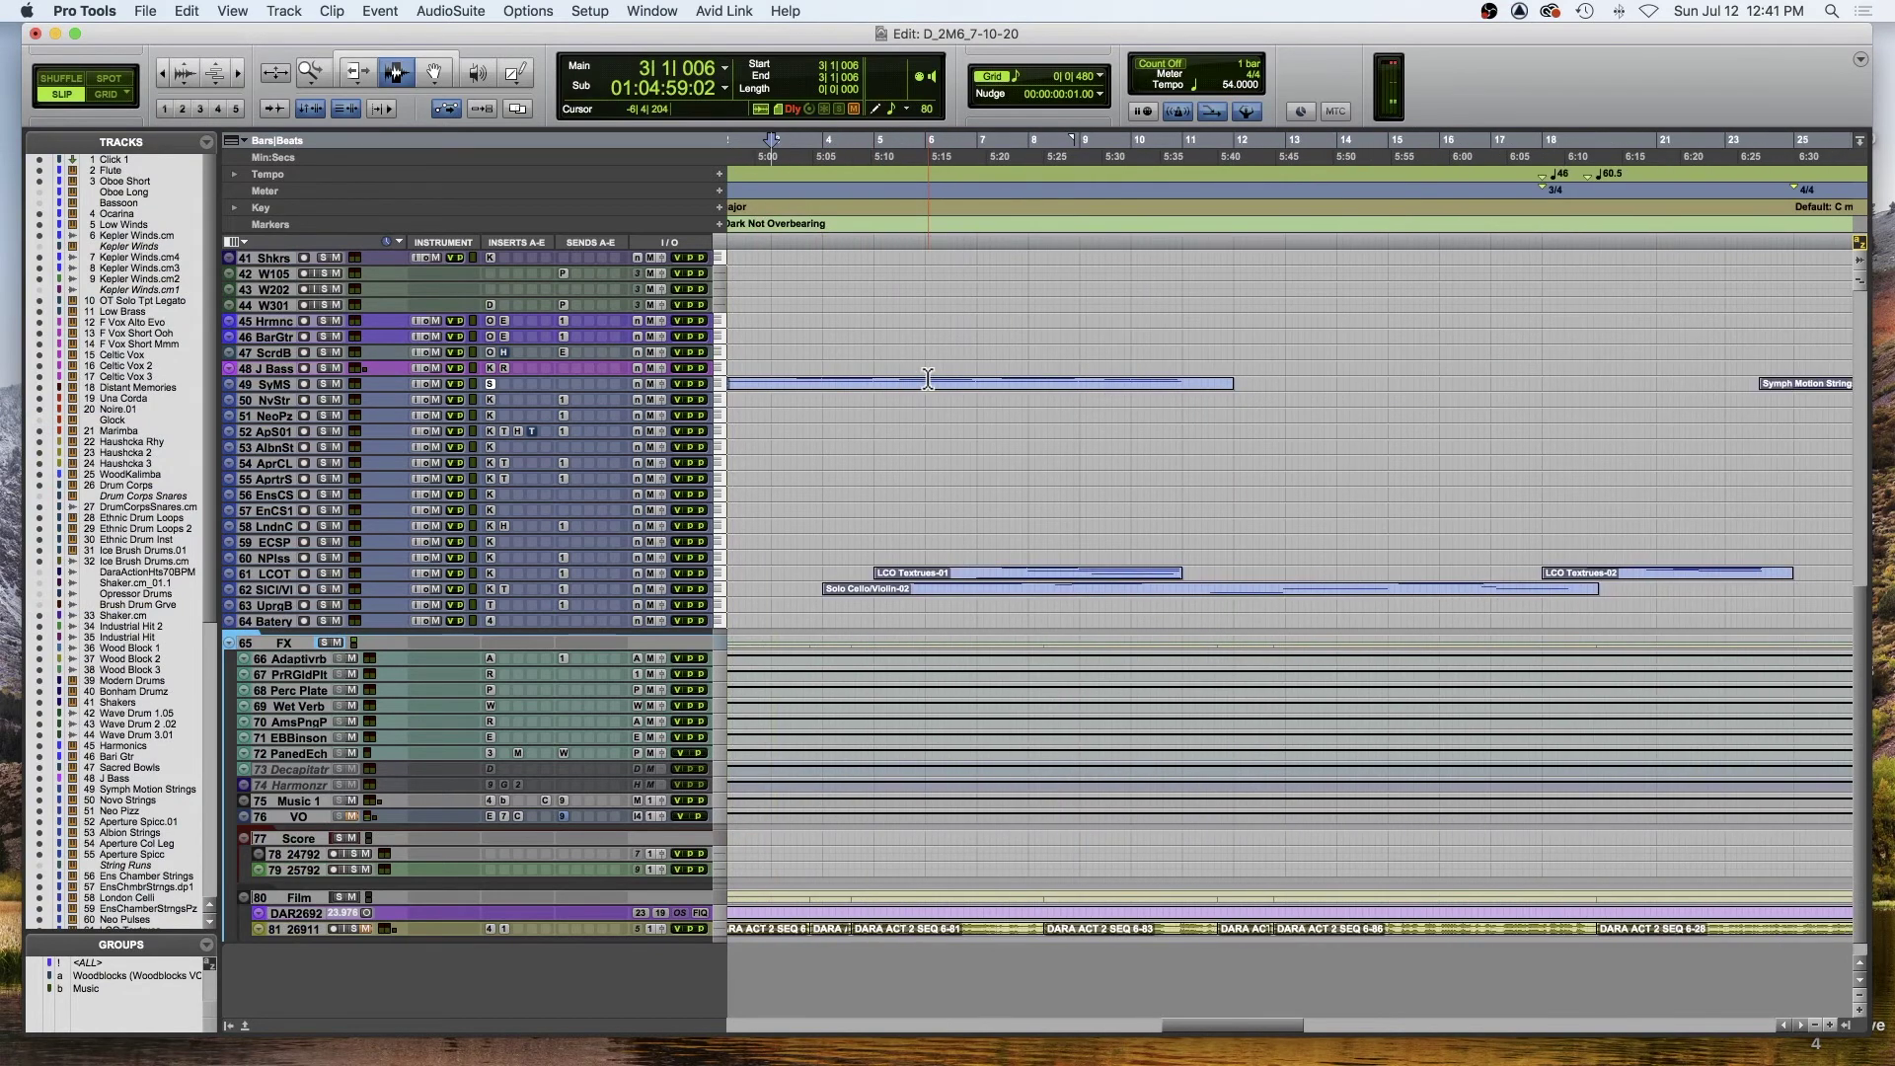
{"action": "scroll", "coordinate": [928, 379], "scroll_direction": "left", "scroll_amount": 10}
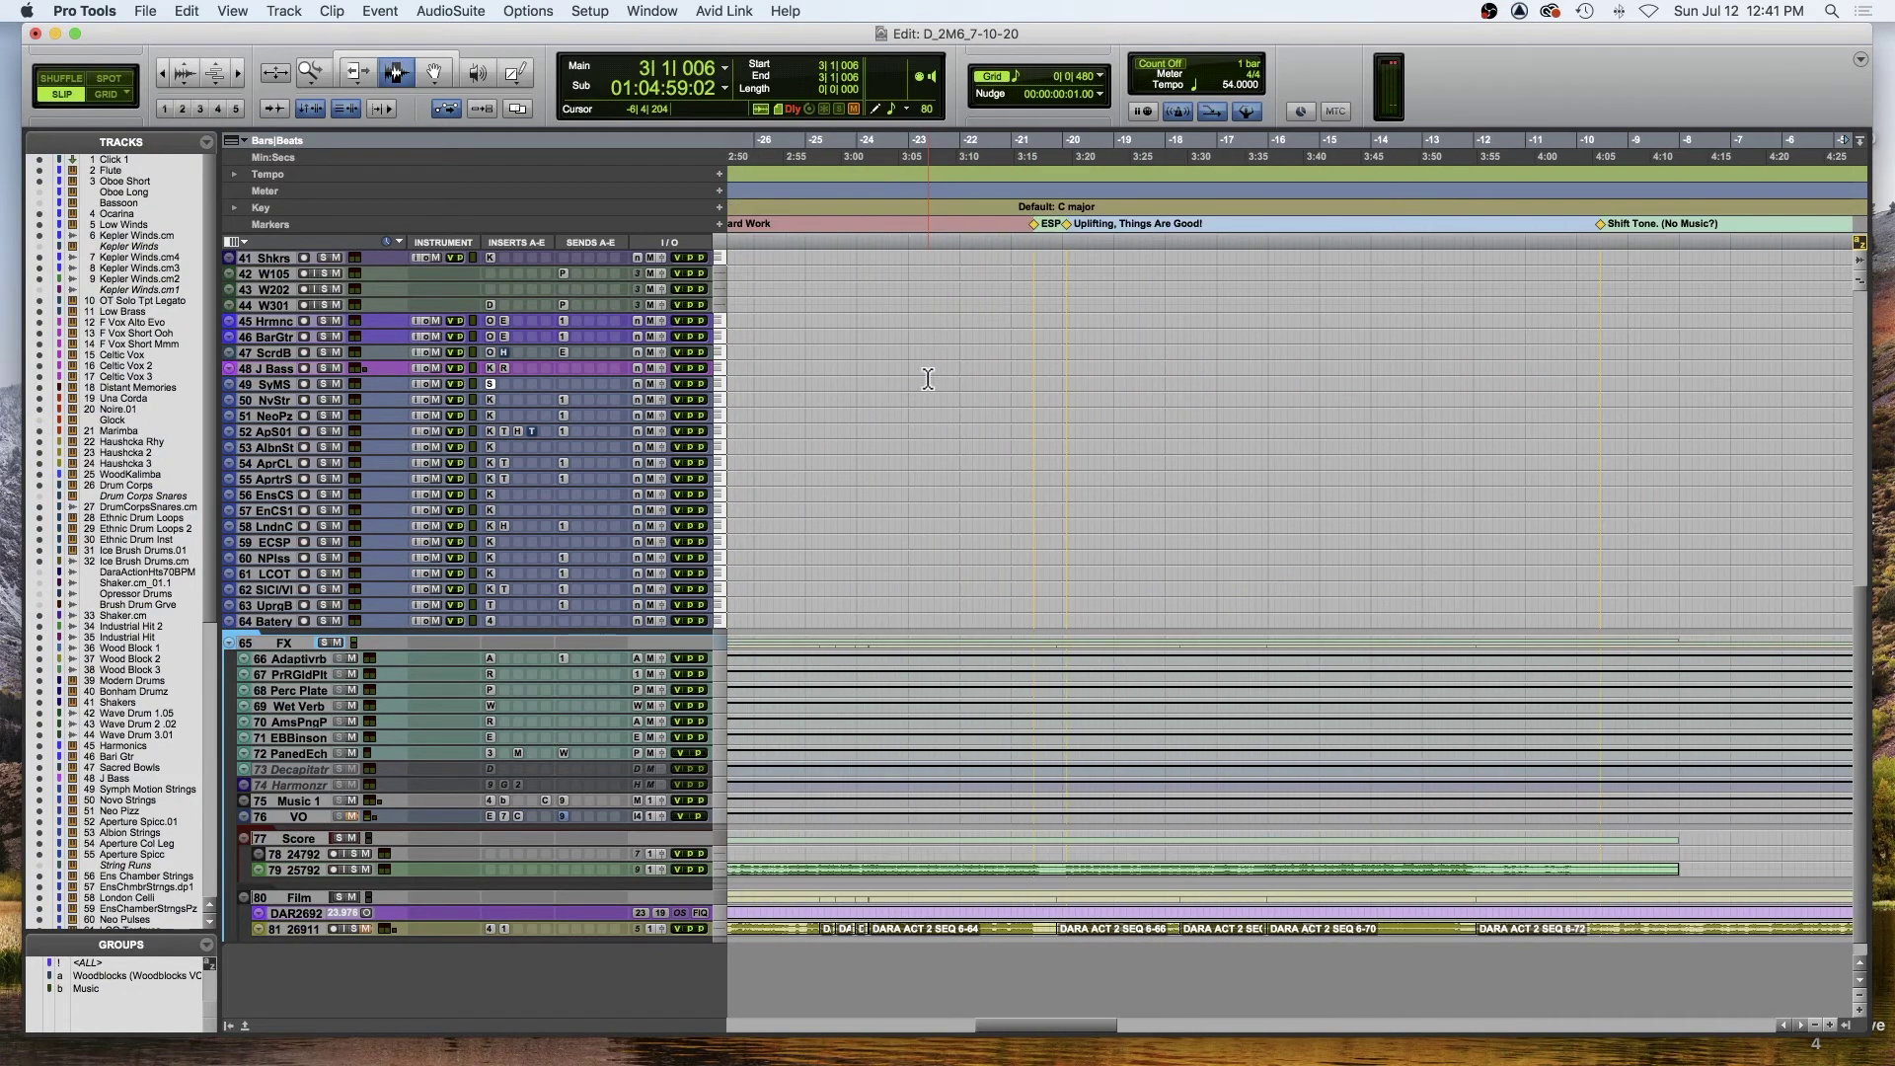
{"action": "scroll", "coordinate": [928, 380], "scroll_direction": "right", "scroll_amount": 3}
{"action": "scroll", "coordinate": [928, 379], "scroll_direction": "right", "scroll_amount": 3}
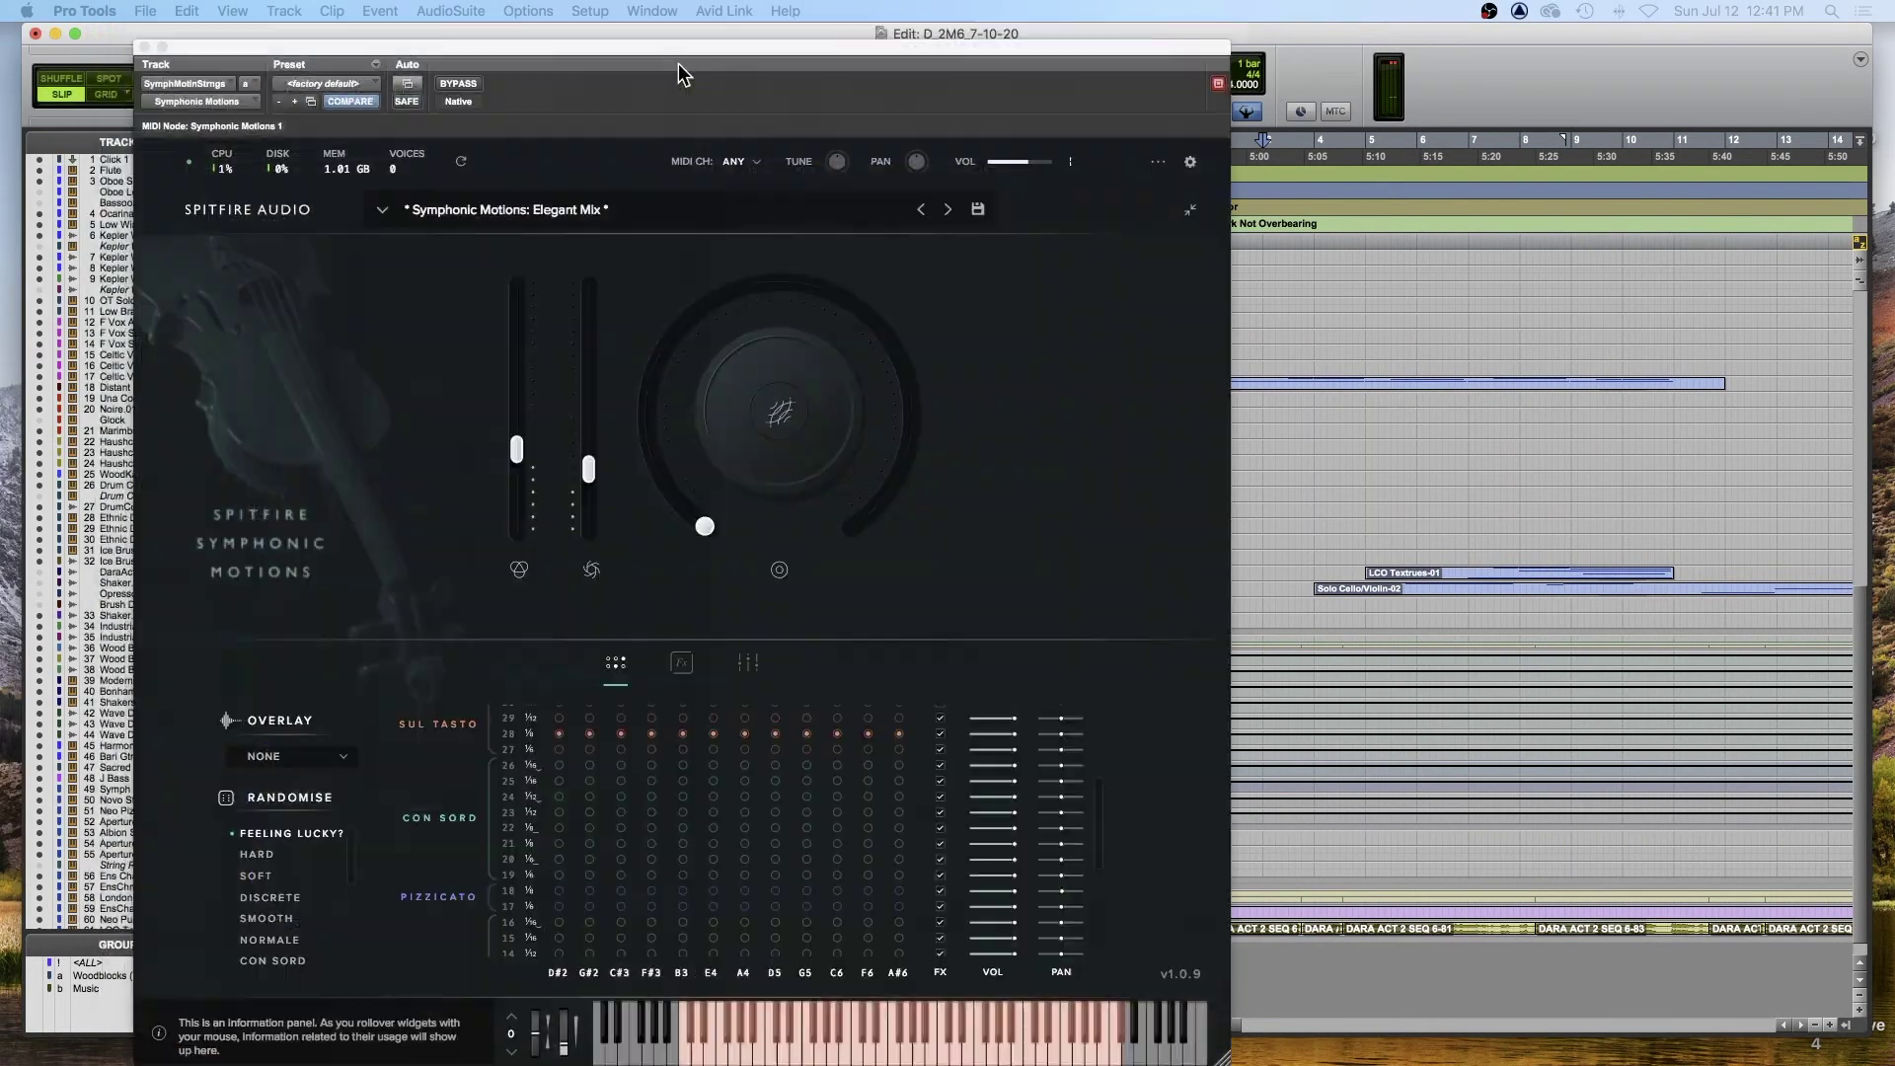
- Reposition the SyMS Symphonic Motions window to show the Elegant Mix preset, and open its mixer view
{"action": "left_click_drag", "start_coordinate": [678, 61], "coordinate": [605, 39]}
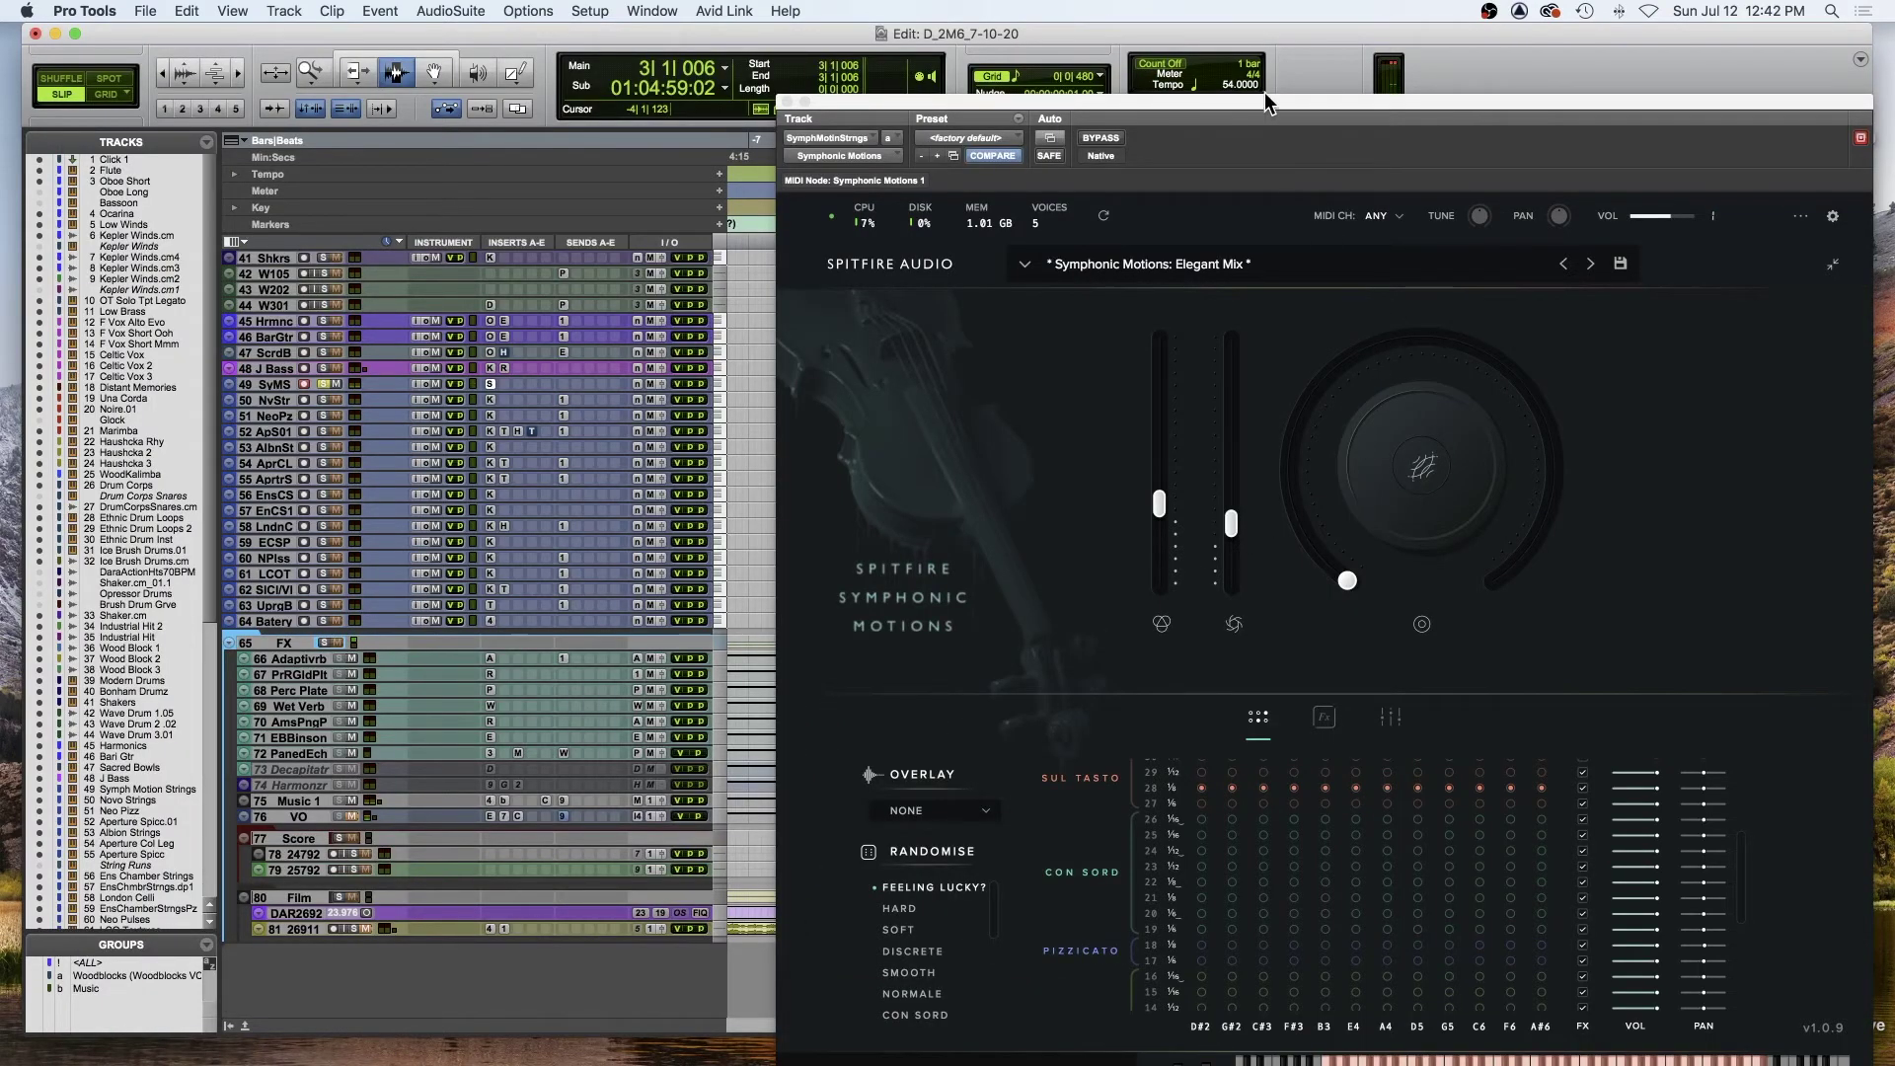
{"action": "left_click_drag", "start_coordinate": [1267, 102], "coordinate": [1122, 35]}
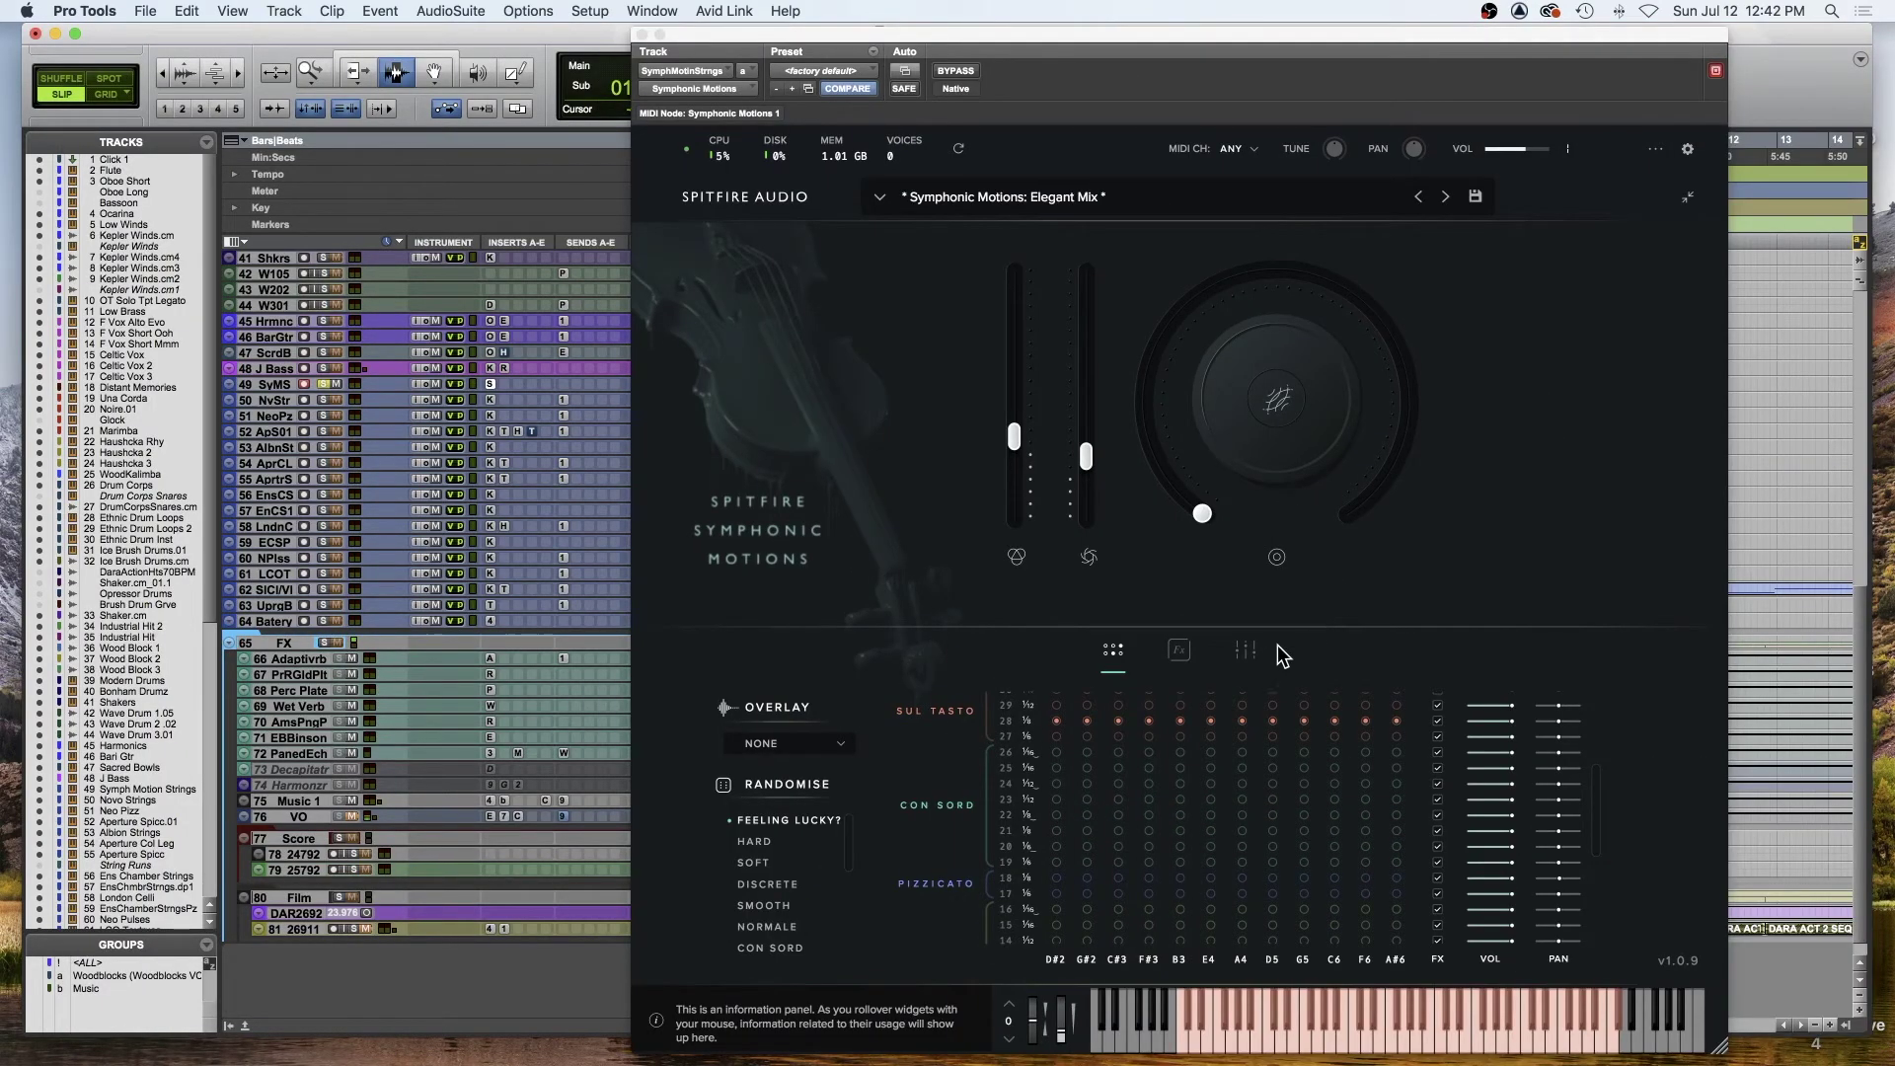
{"action": "left_click", "coordinate": [1246, 649]}
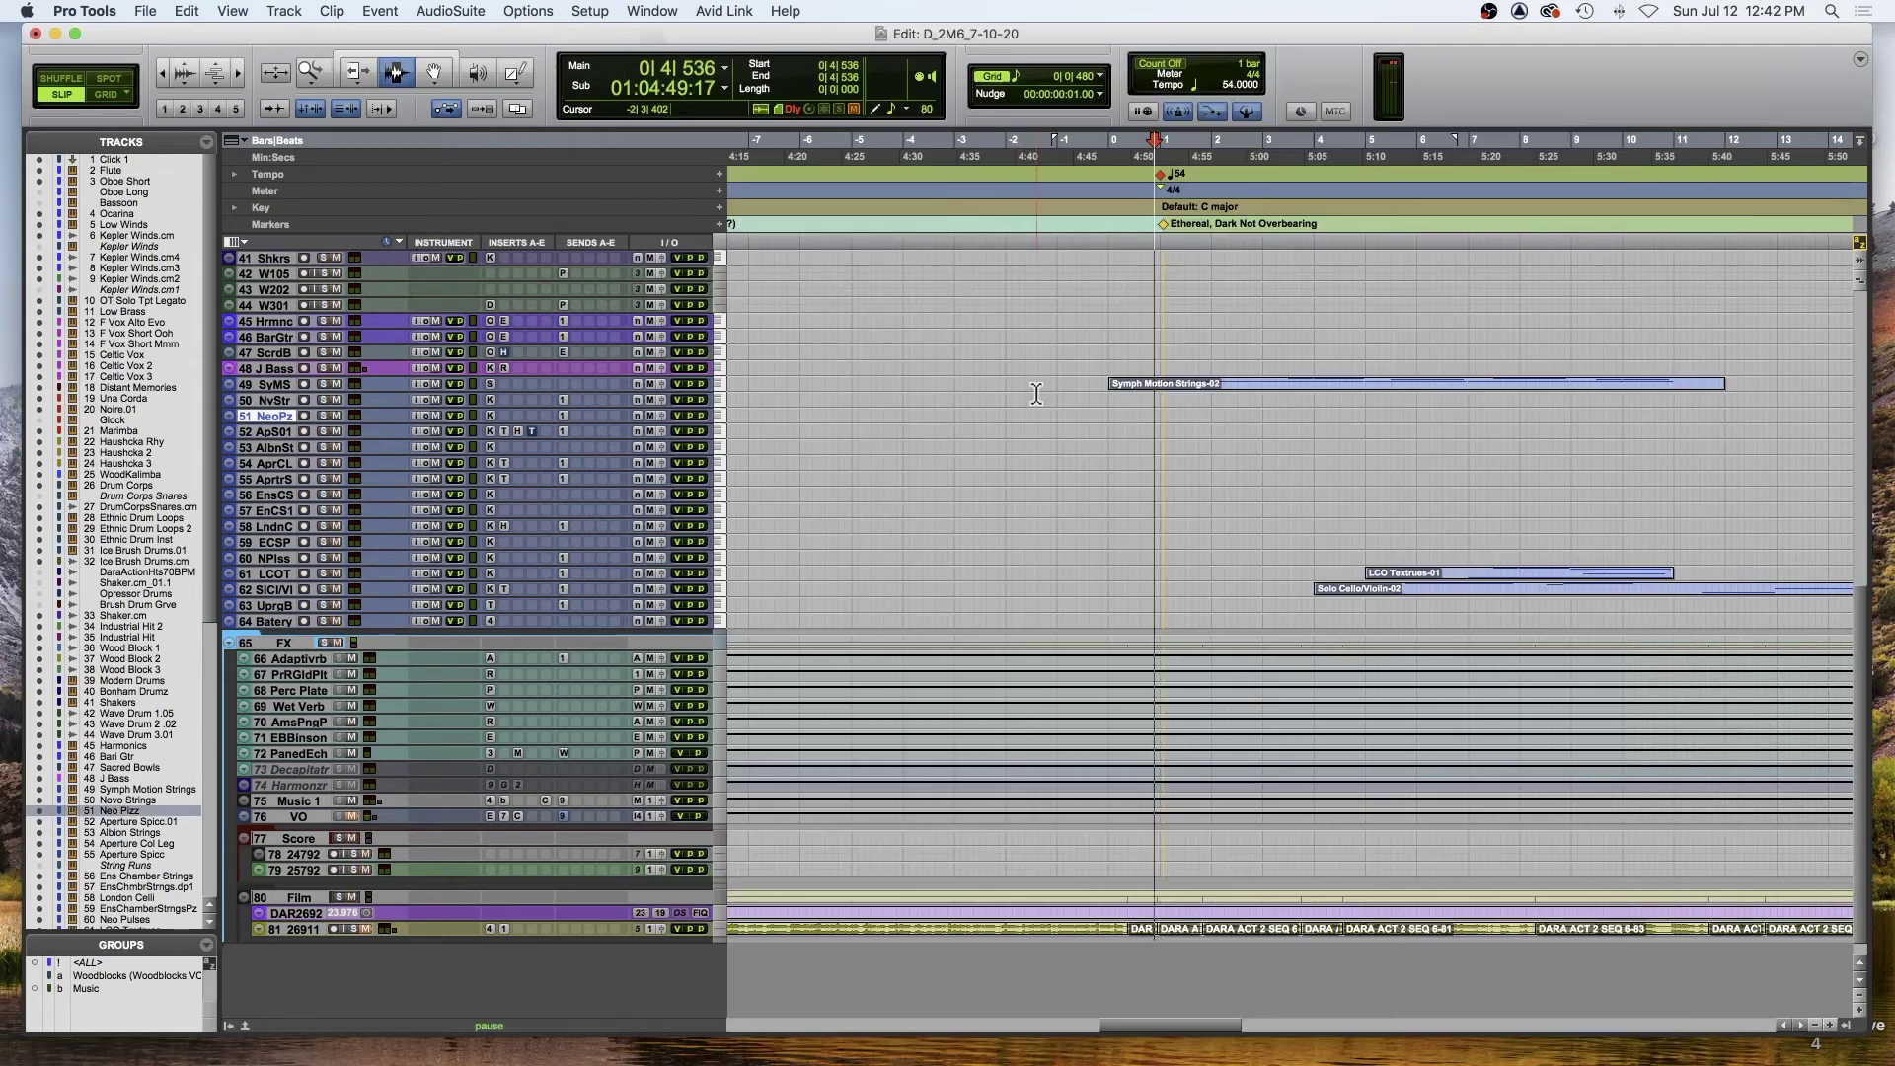
- Play the D_2M6 opening from 0|4|536 while surveying the drum, percussion and string tracks across a wider timeline
{"action": "key", "text": "space"}
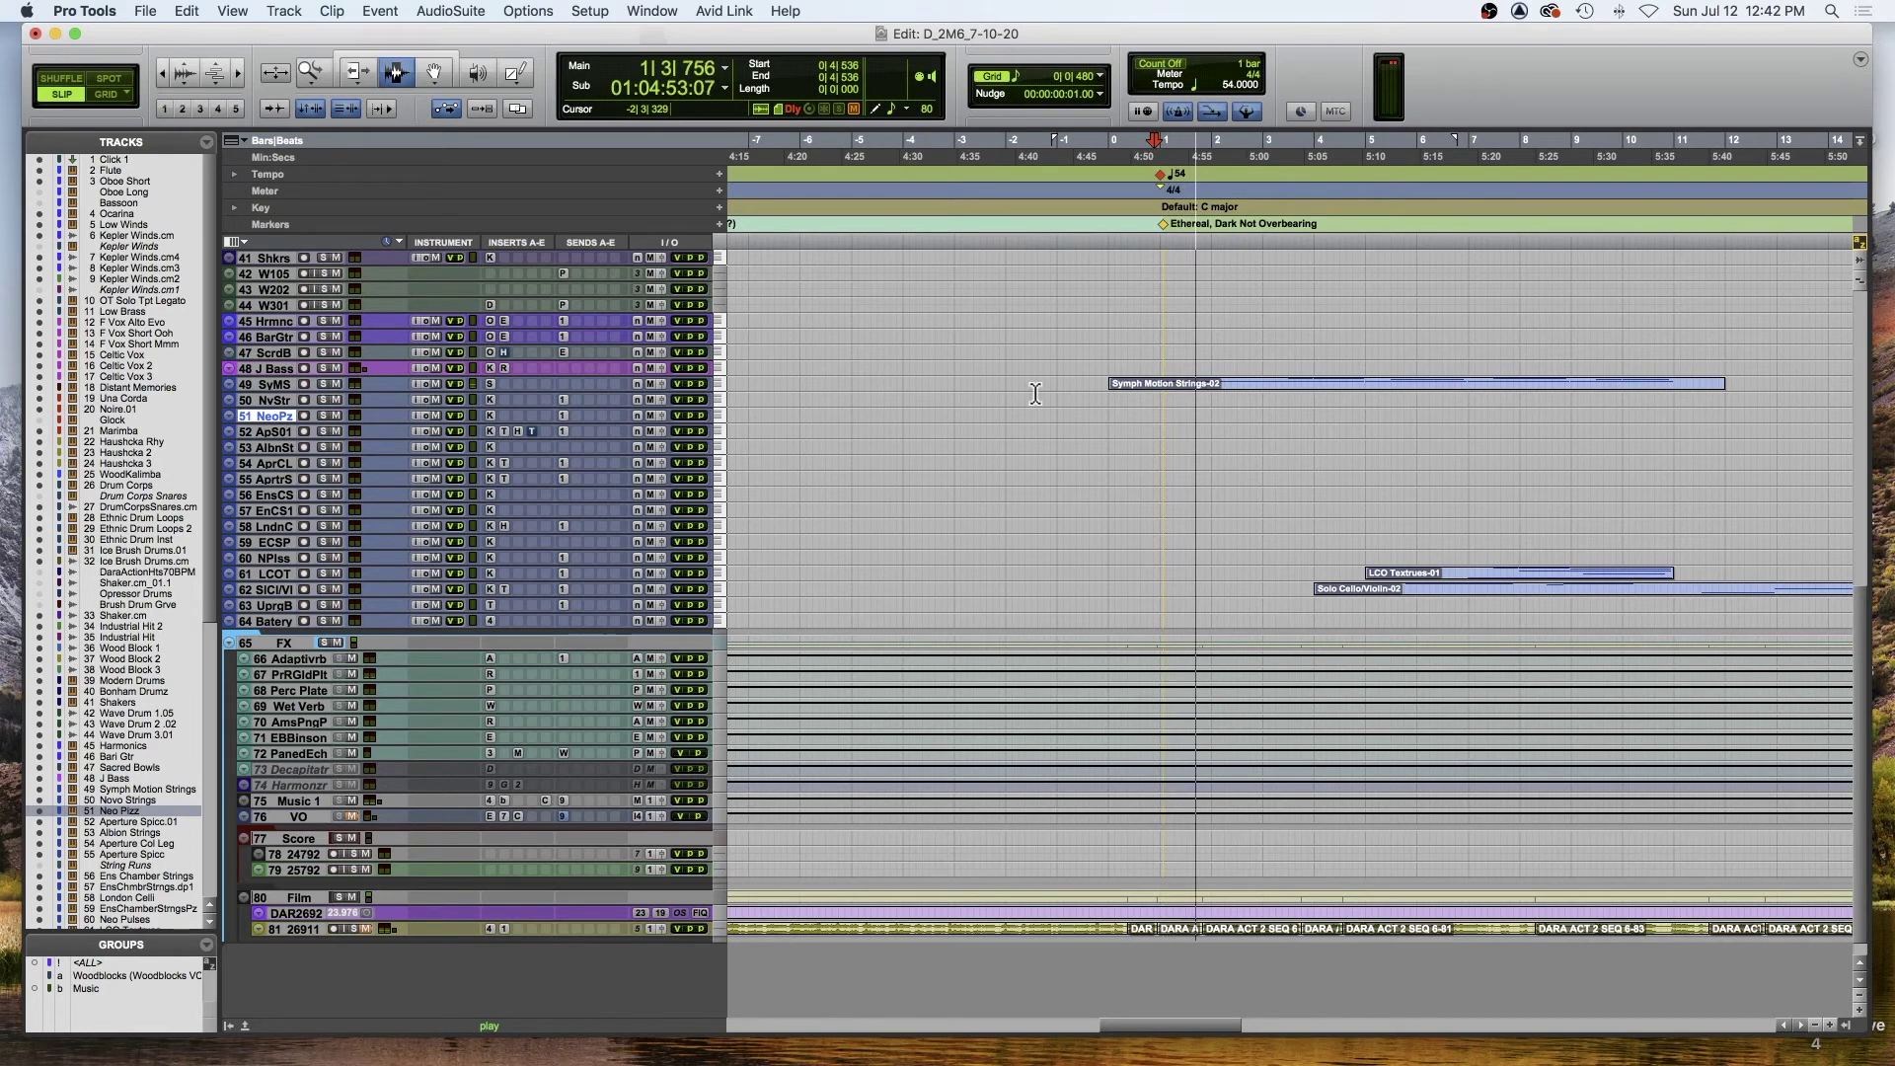
{"action": "scroll", "coordinate": [1036, 394], "scroll_direction": "up", "scroll_amount": 4}
{"action": "scroll", "coordinate": [1035, 393], "scroll_direction": "up", "scroll_amount": 2}
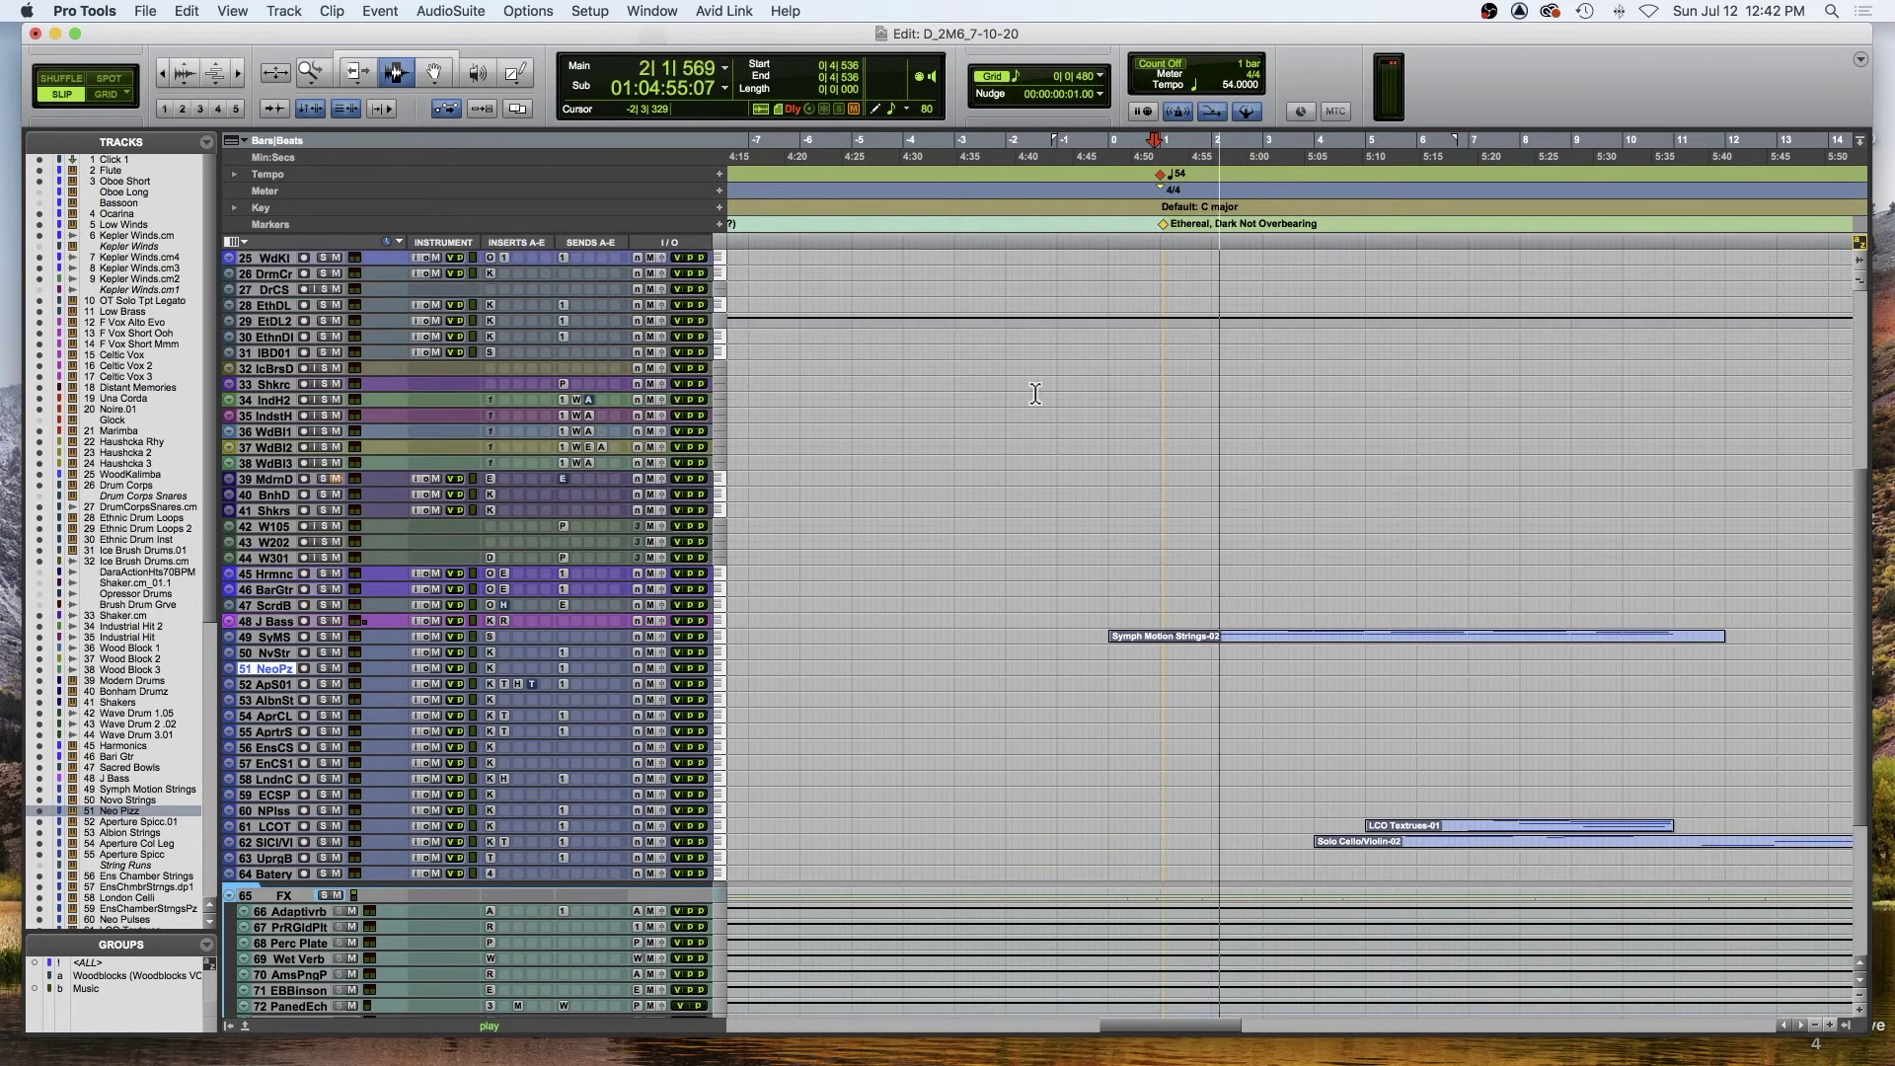
{"action": "key", "text": "r"}
{"action": "scroll", "coordinate": [1035, 394], "scroll_direction": "up", "scroll_amount": 2}
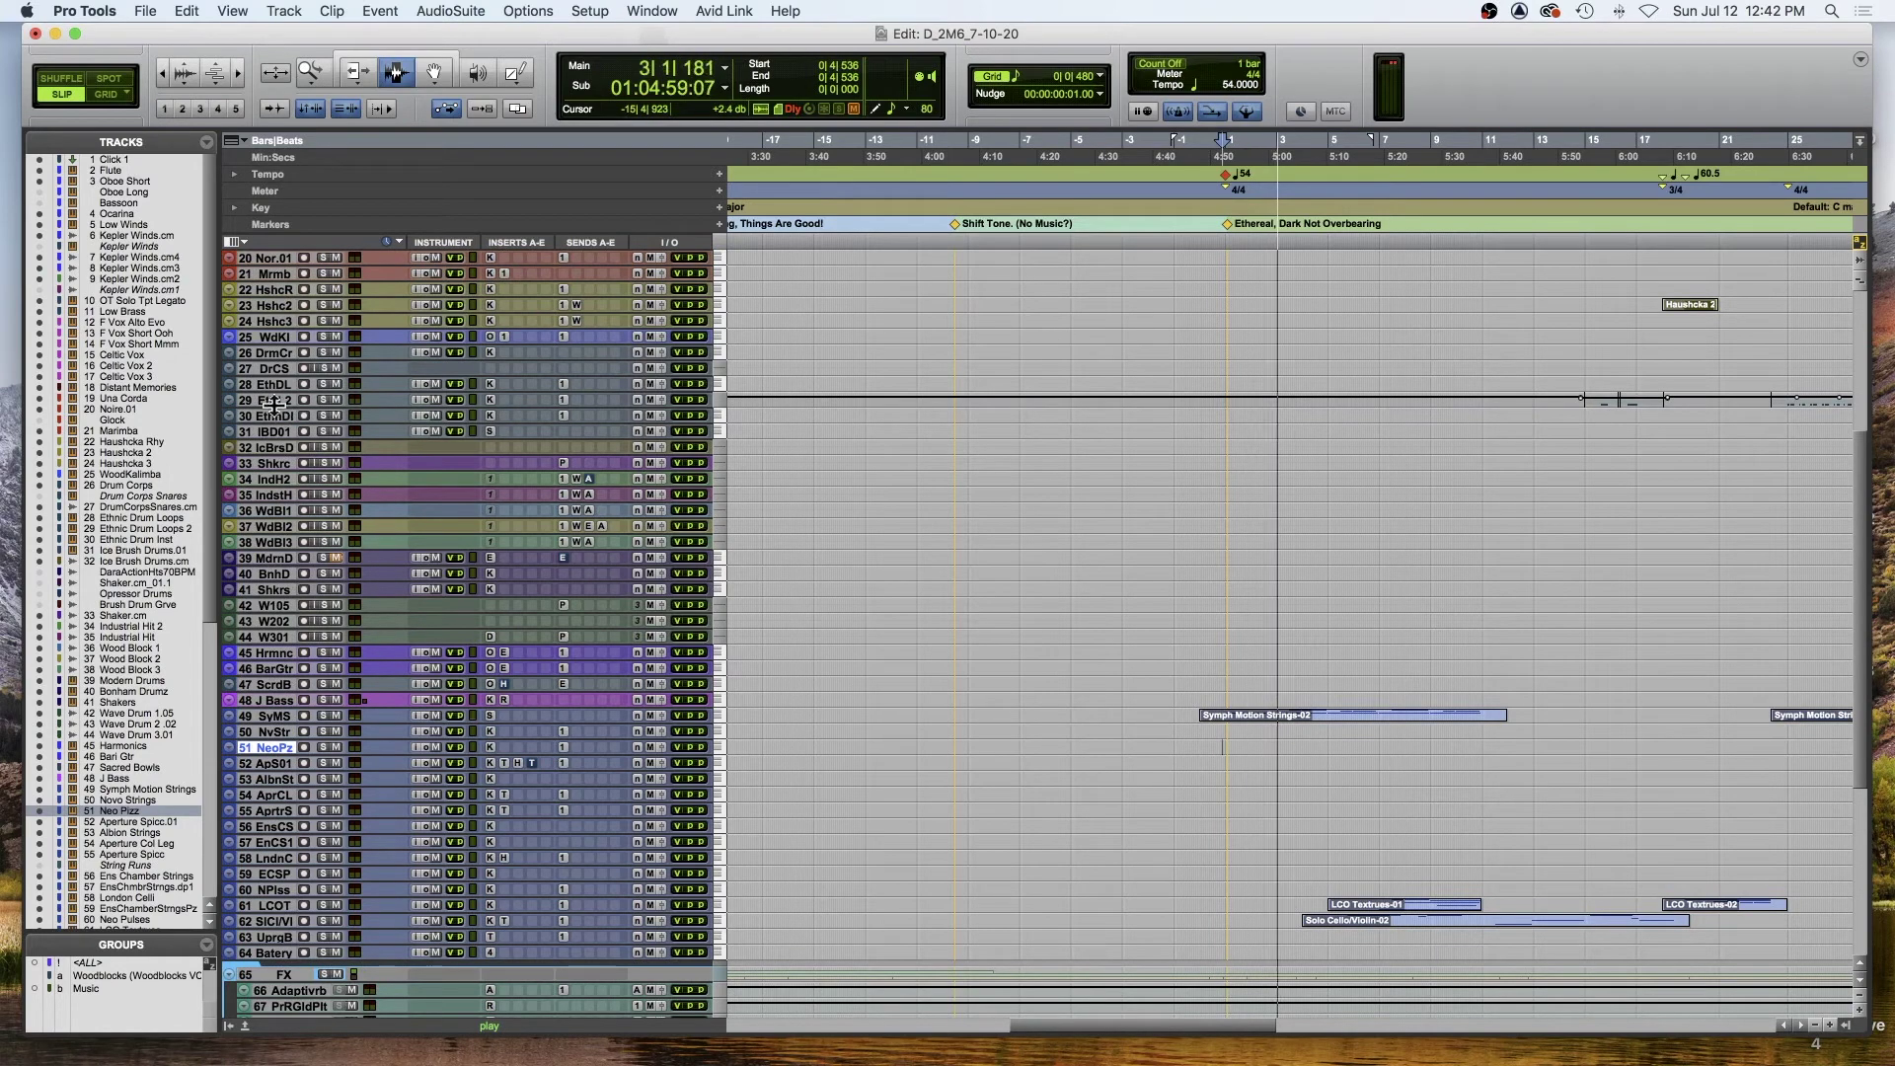
- Switch the Ethnic Drum Loops 2 track from volume to clips view, restore its small height, and choose the Grabber tool
{"action": "left_click_drag", "start_coordinate": [275, 407], "coordinate": [277, 491]}
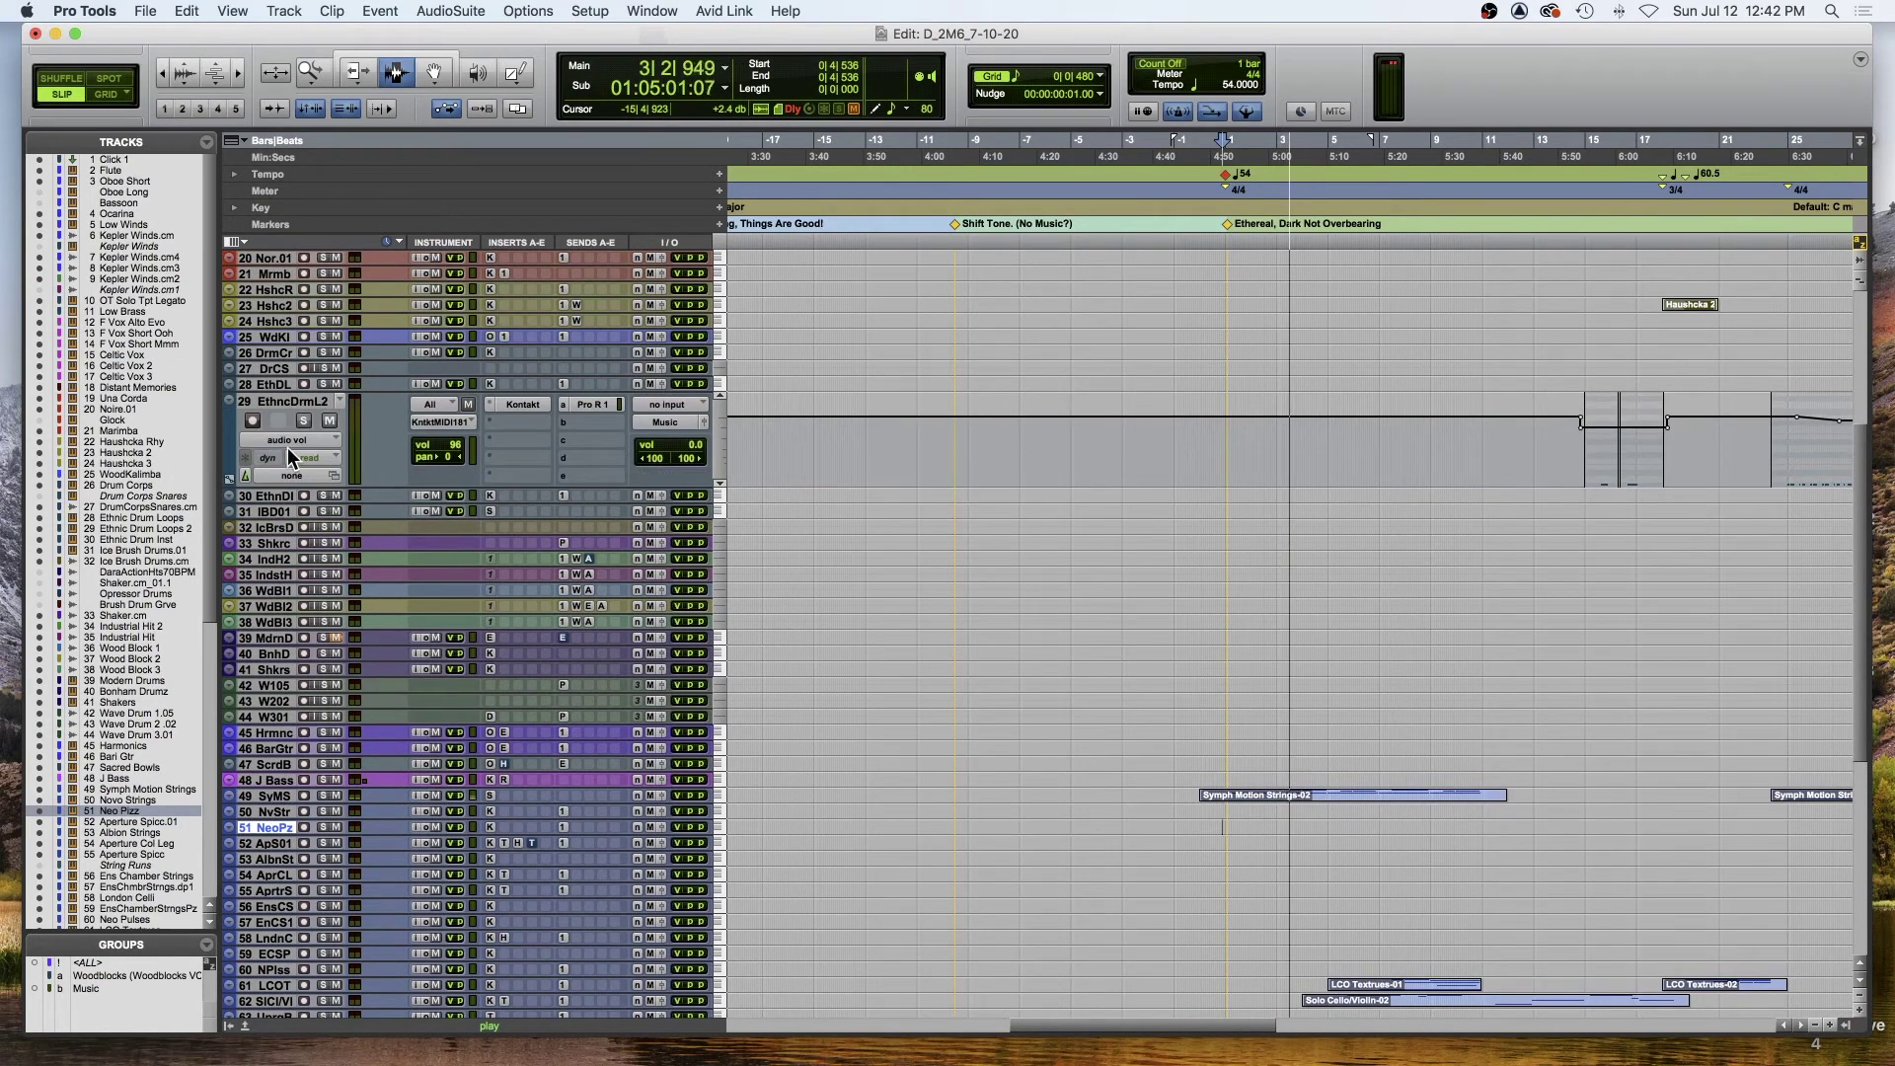
{"action": "left_click", "coordinate": [288, 440]}
{"action": "left_click", "coordinate": [302, 242]}
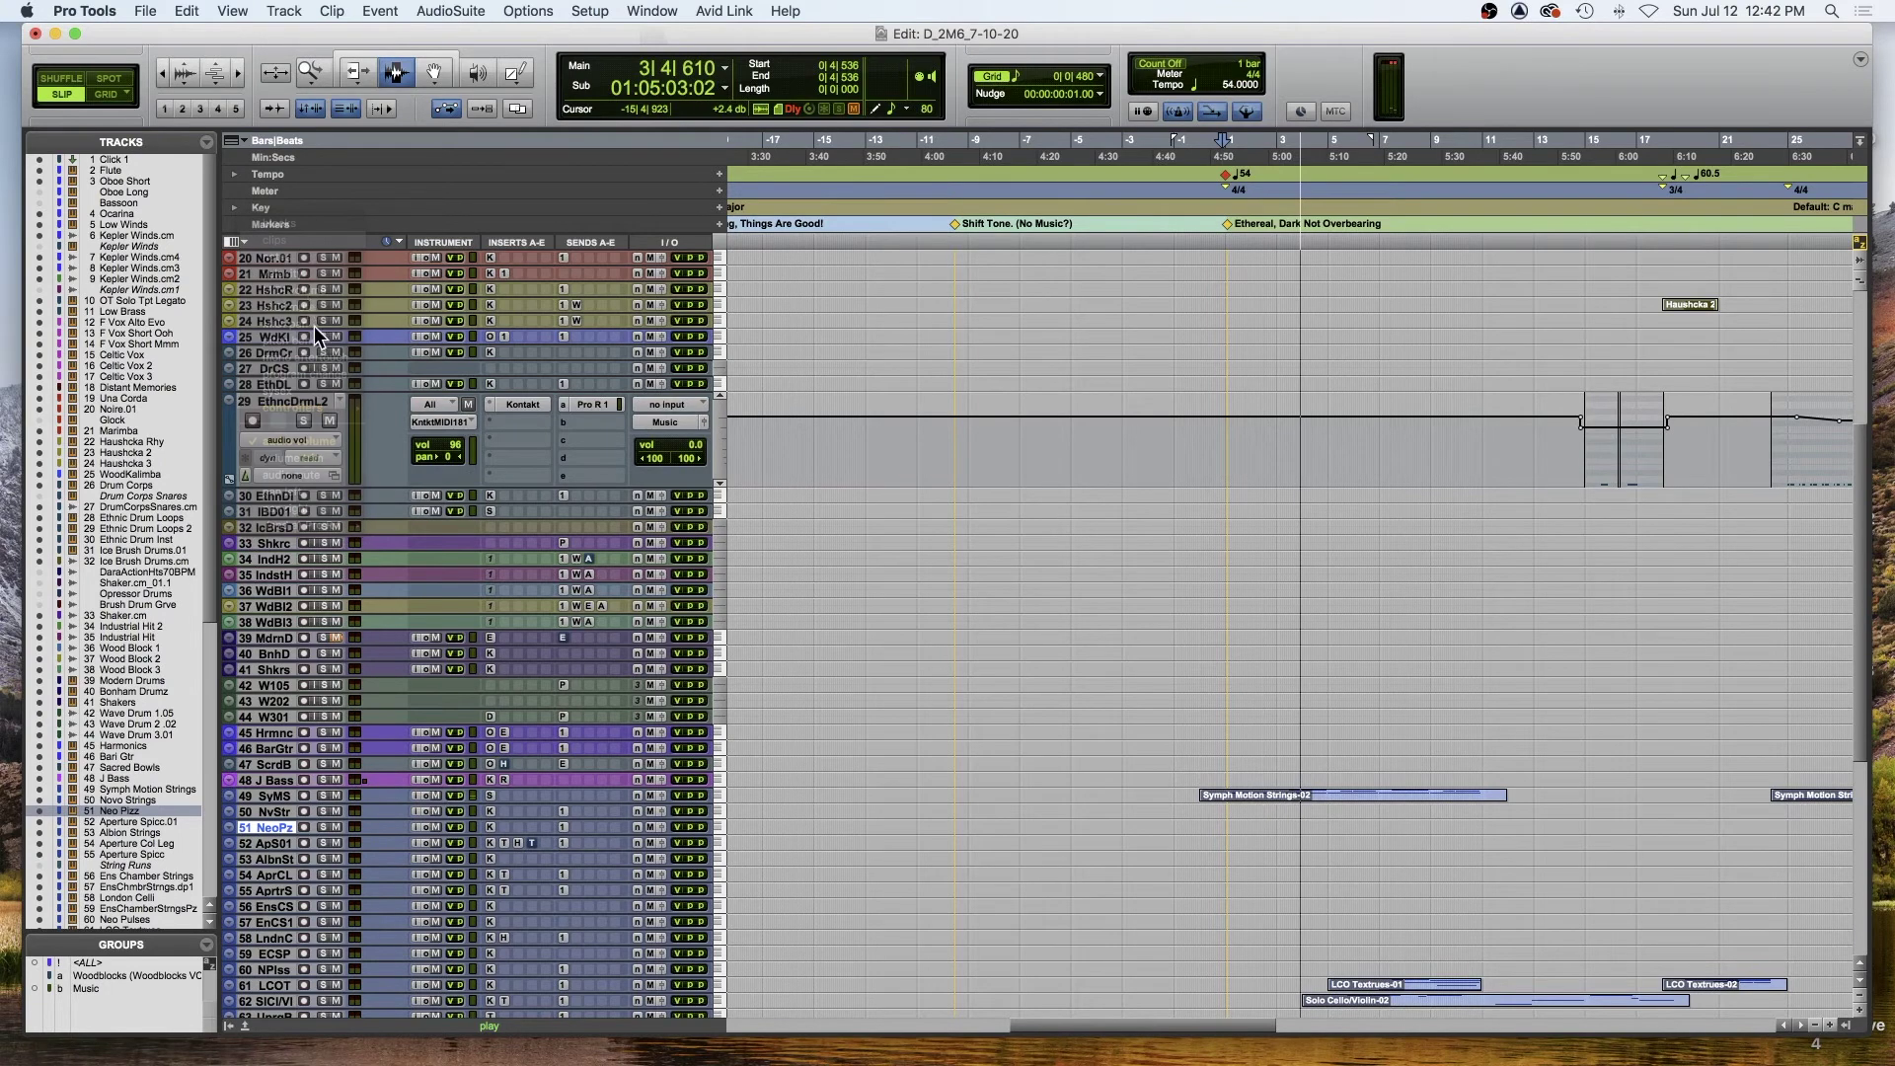
{"action": "left_click_drag", "start_coordinate": [306, 466], "coordinate": [328, 365]}
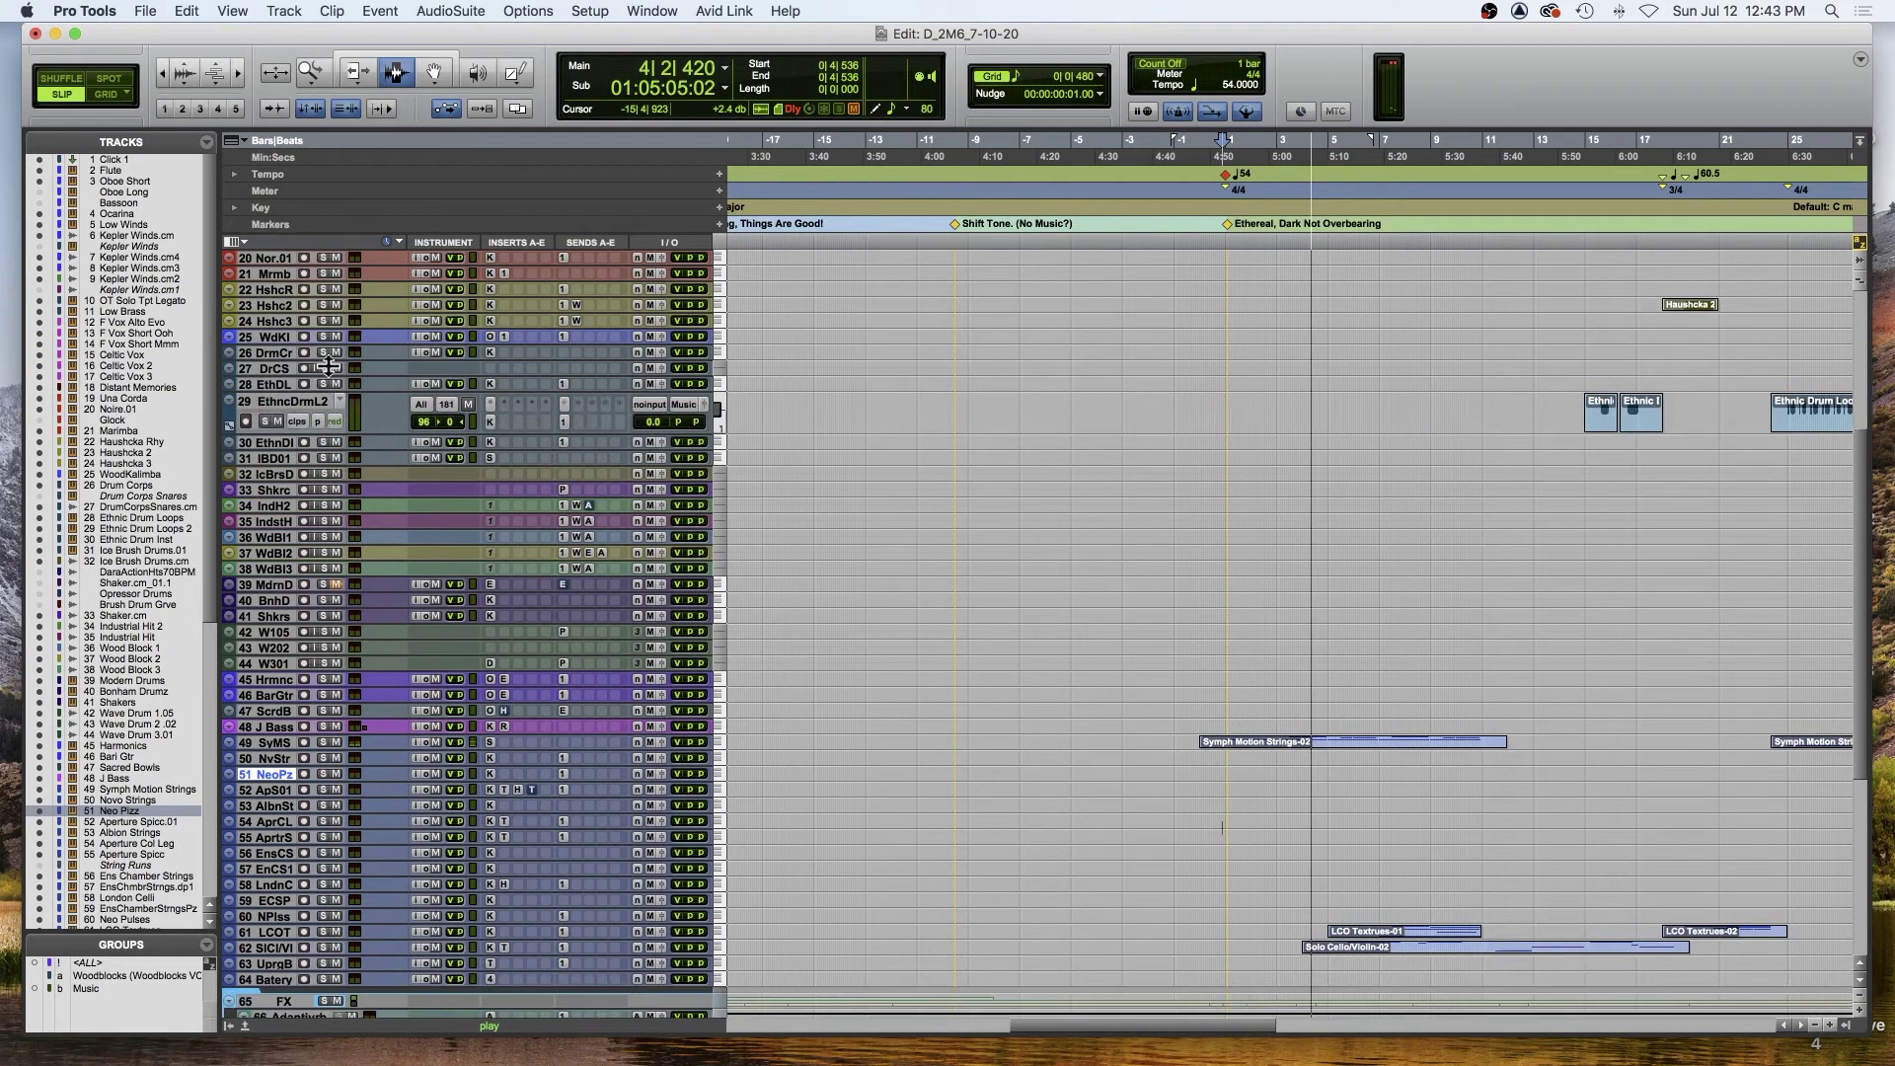
{"action": "left_click", "coordinate": [434, 72]}
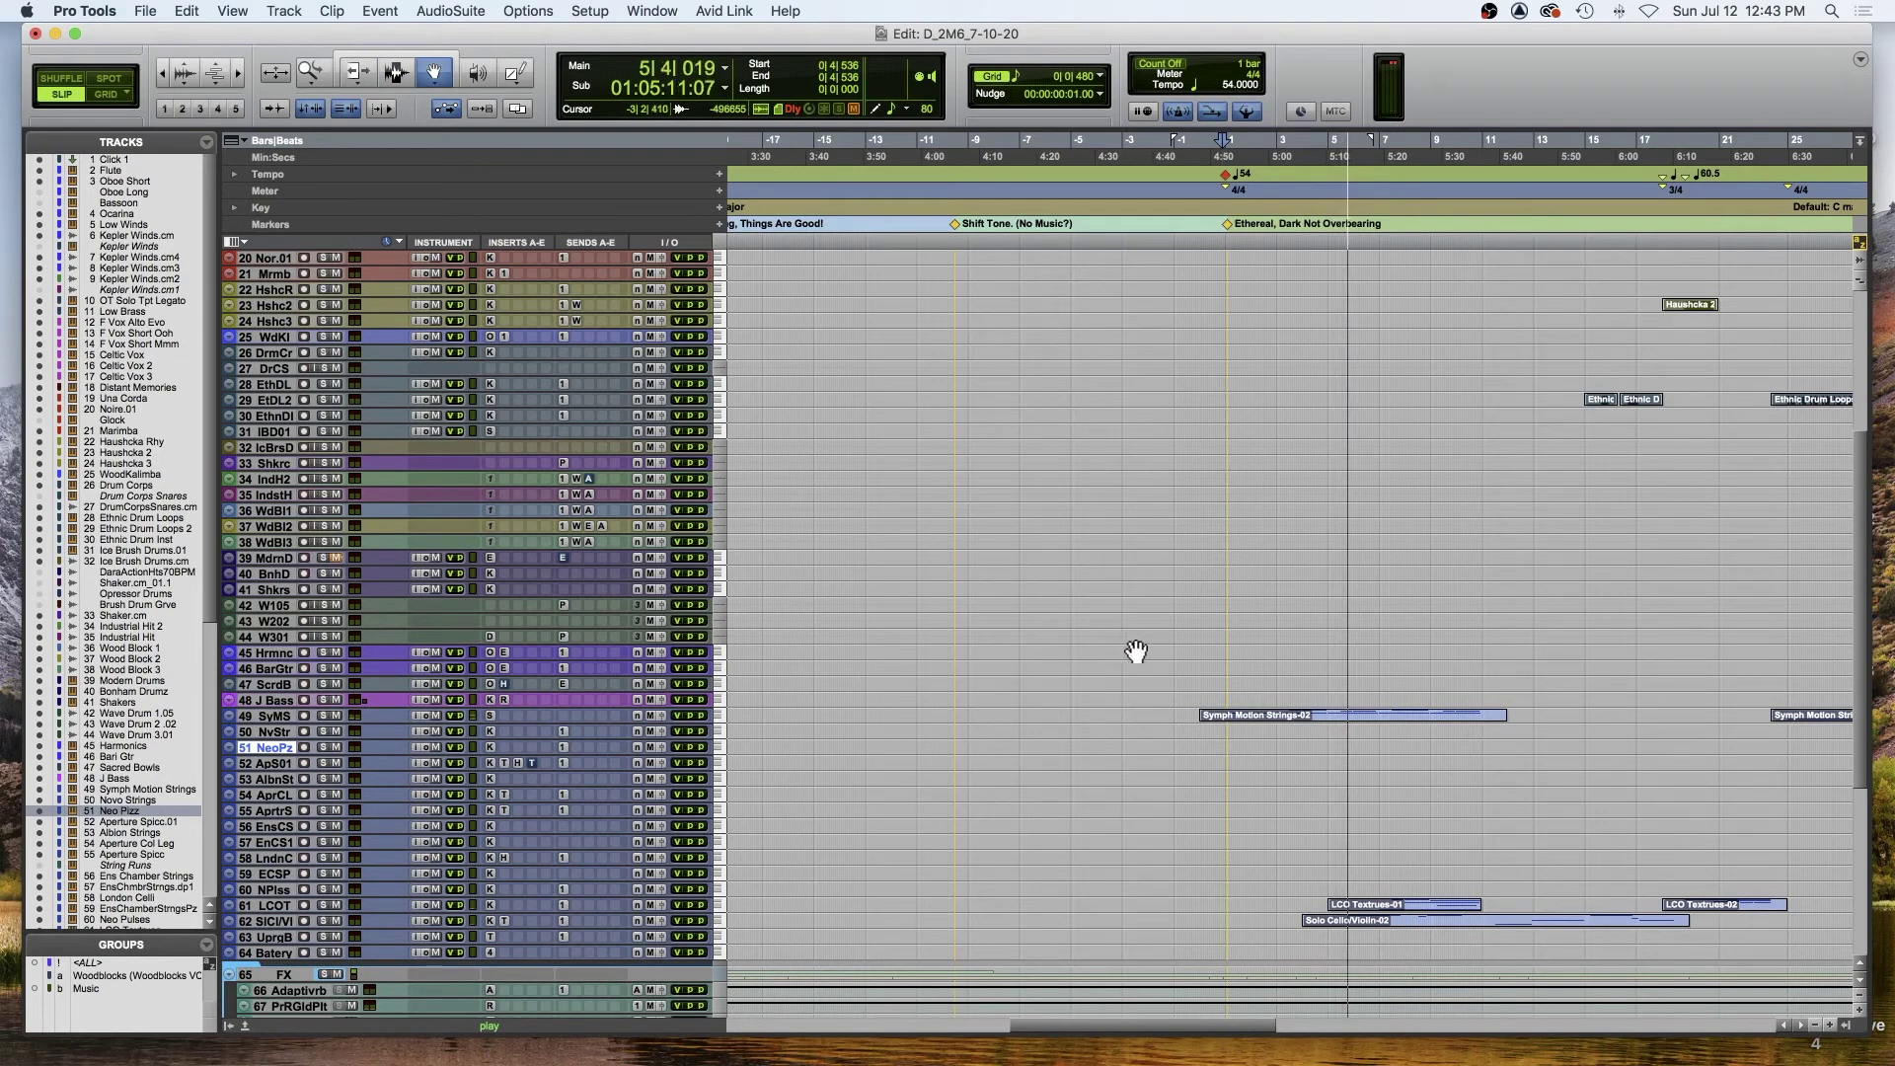
- Play the Symph Motion Strings notation from 0|4|728, and close the notation editor
{"action": "key", "text": "space"}
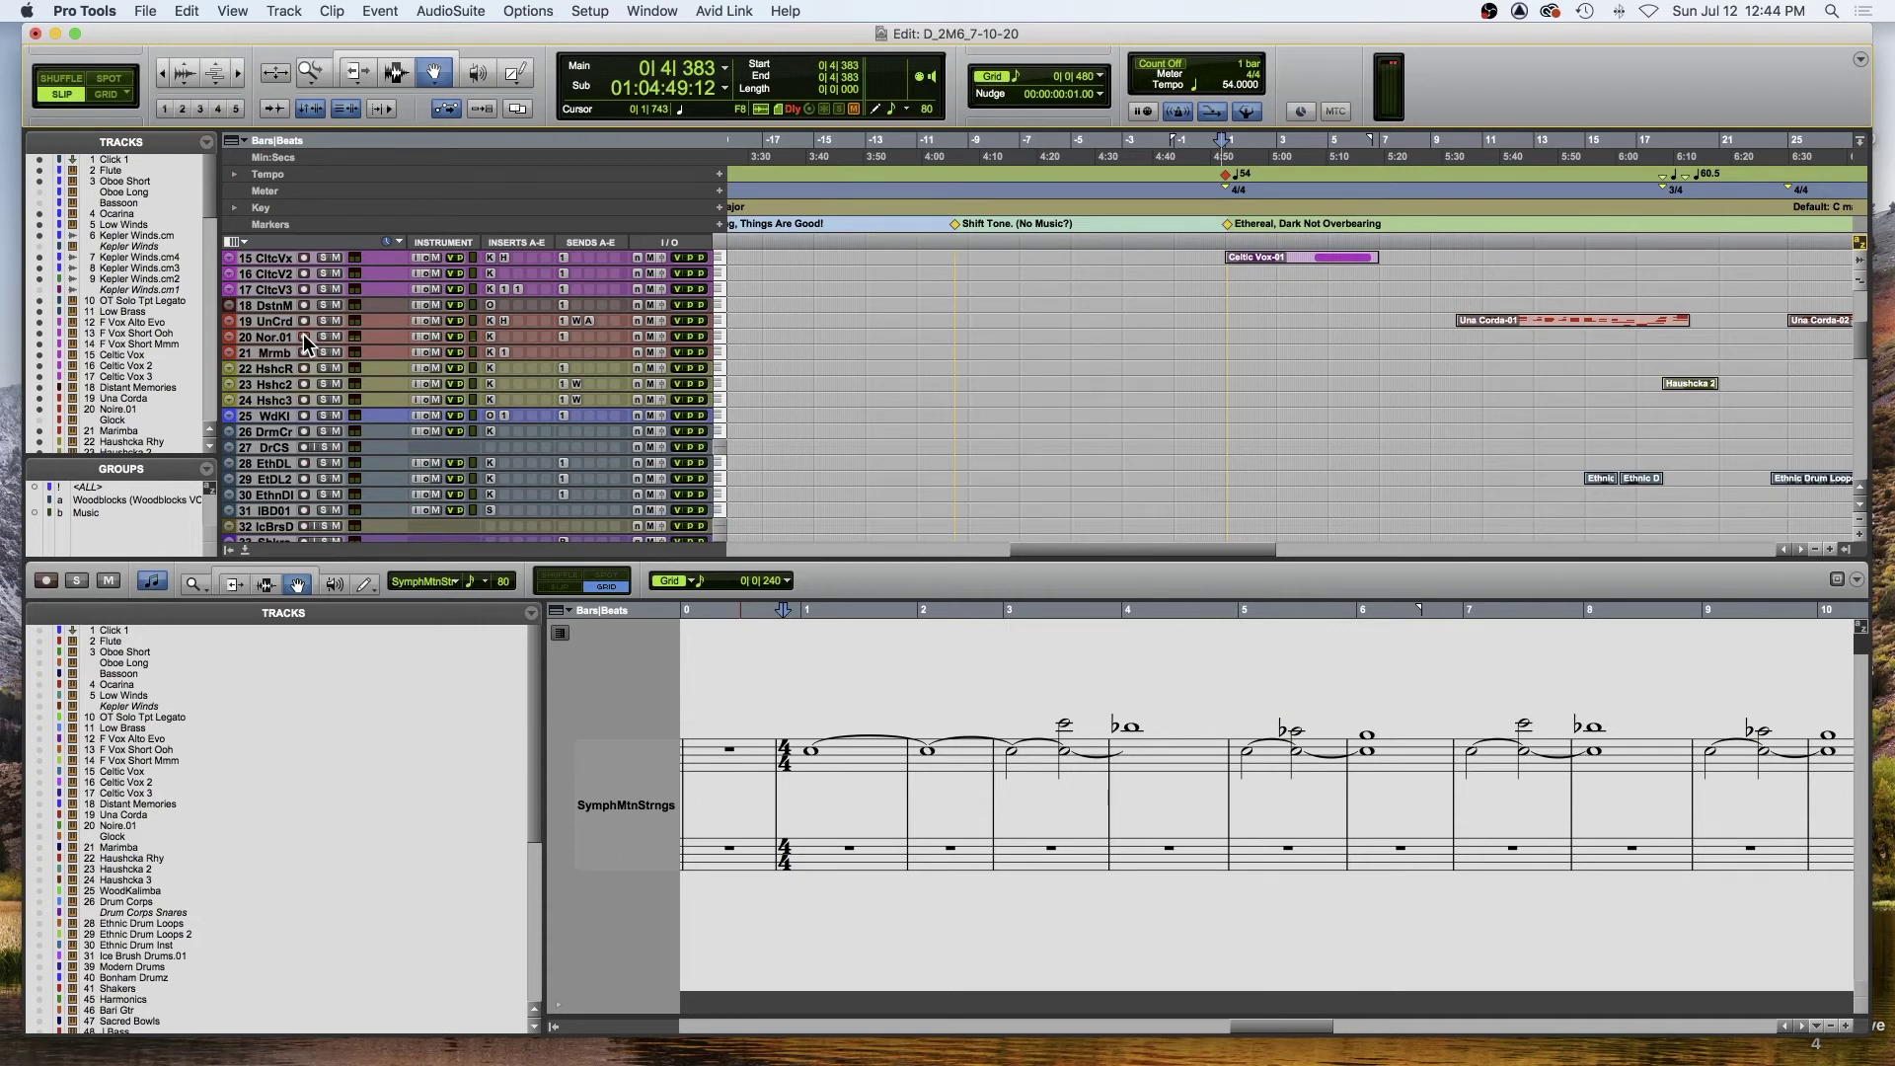
{"action": "scroll", "coordinate": [1040, 774], "scroll_direction": "right", "scroll_amount": 1}
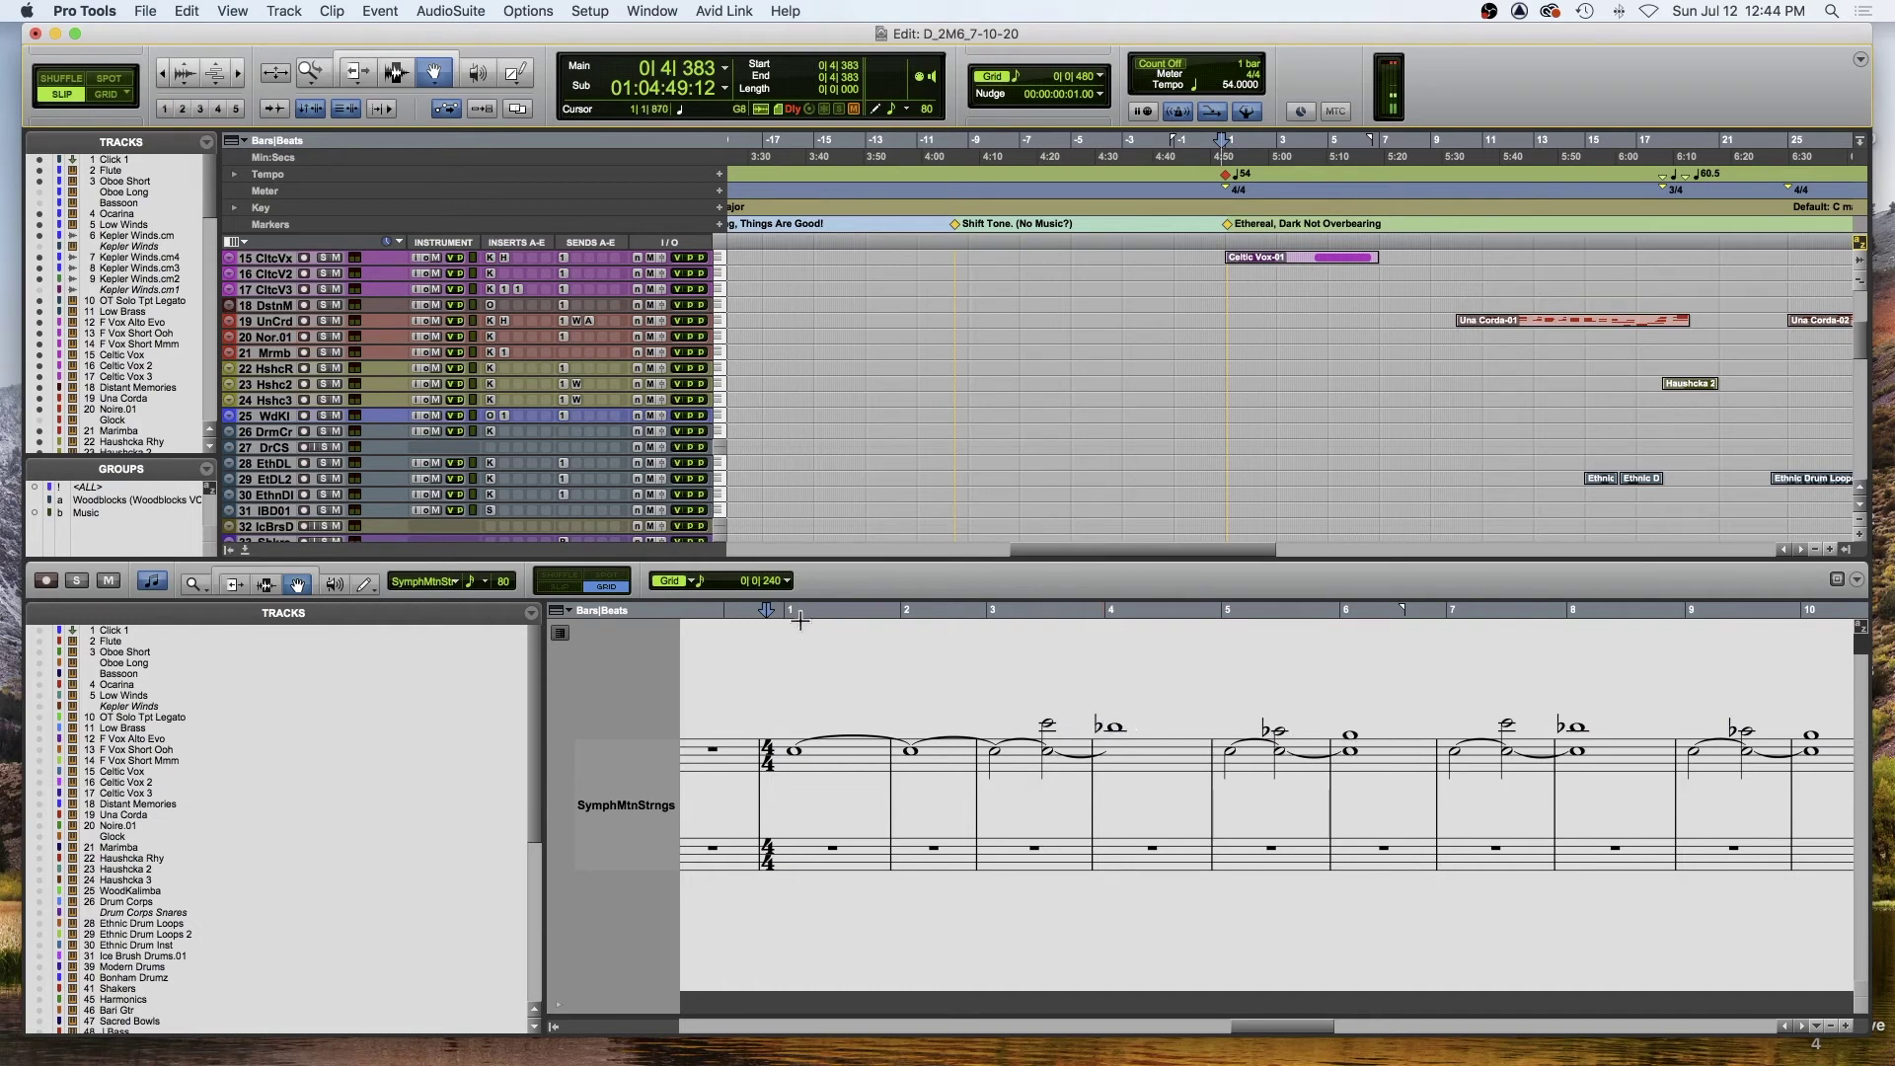
{"action": "left_click", "coordinate": [778, 618]}
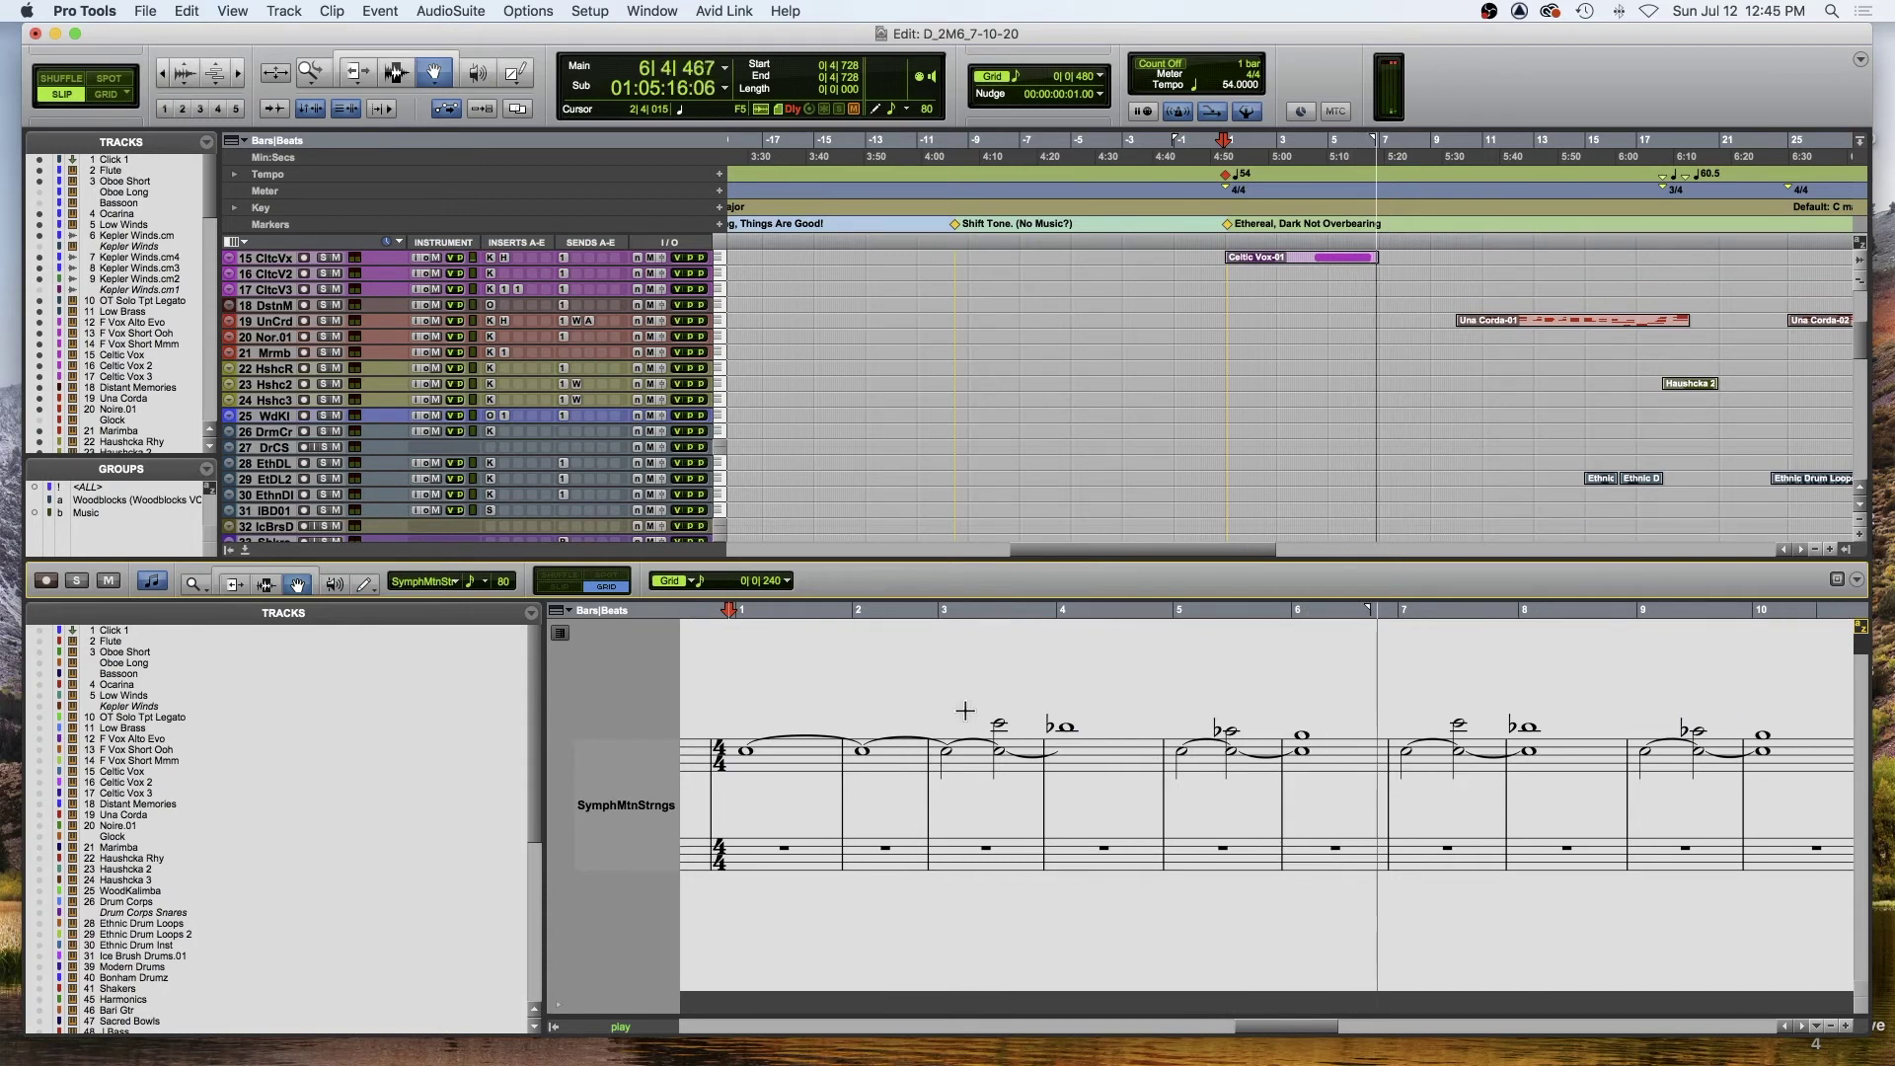
{"action": "left_click", "coordinate": [245, 552]}
{"action": "key", "text": "space"}
- Examine the Kontakt cello and violin legato patches on the Solo Cello/Violin track, and close the plugin window
{"action": "scroll", "coordinate": [1390, 812], "scroll_direction": "down", "scroll_amount": 4}
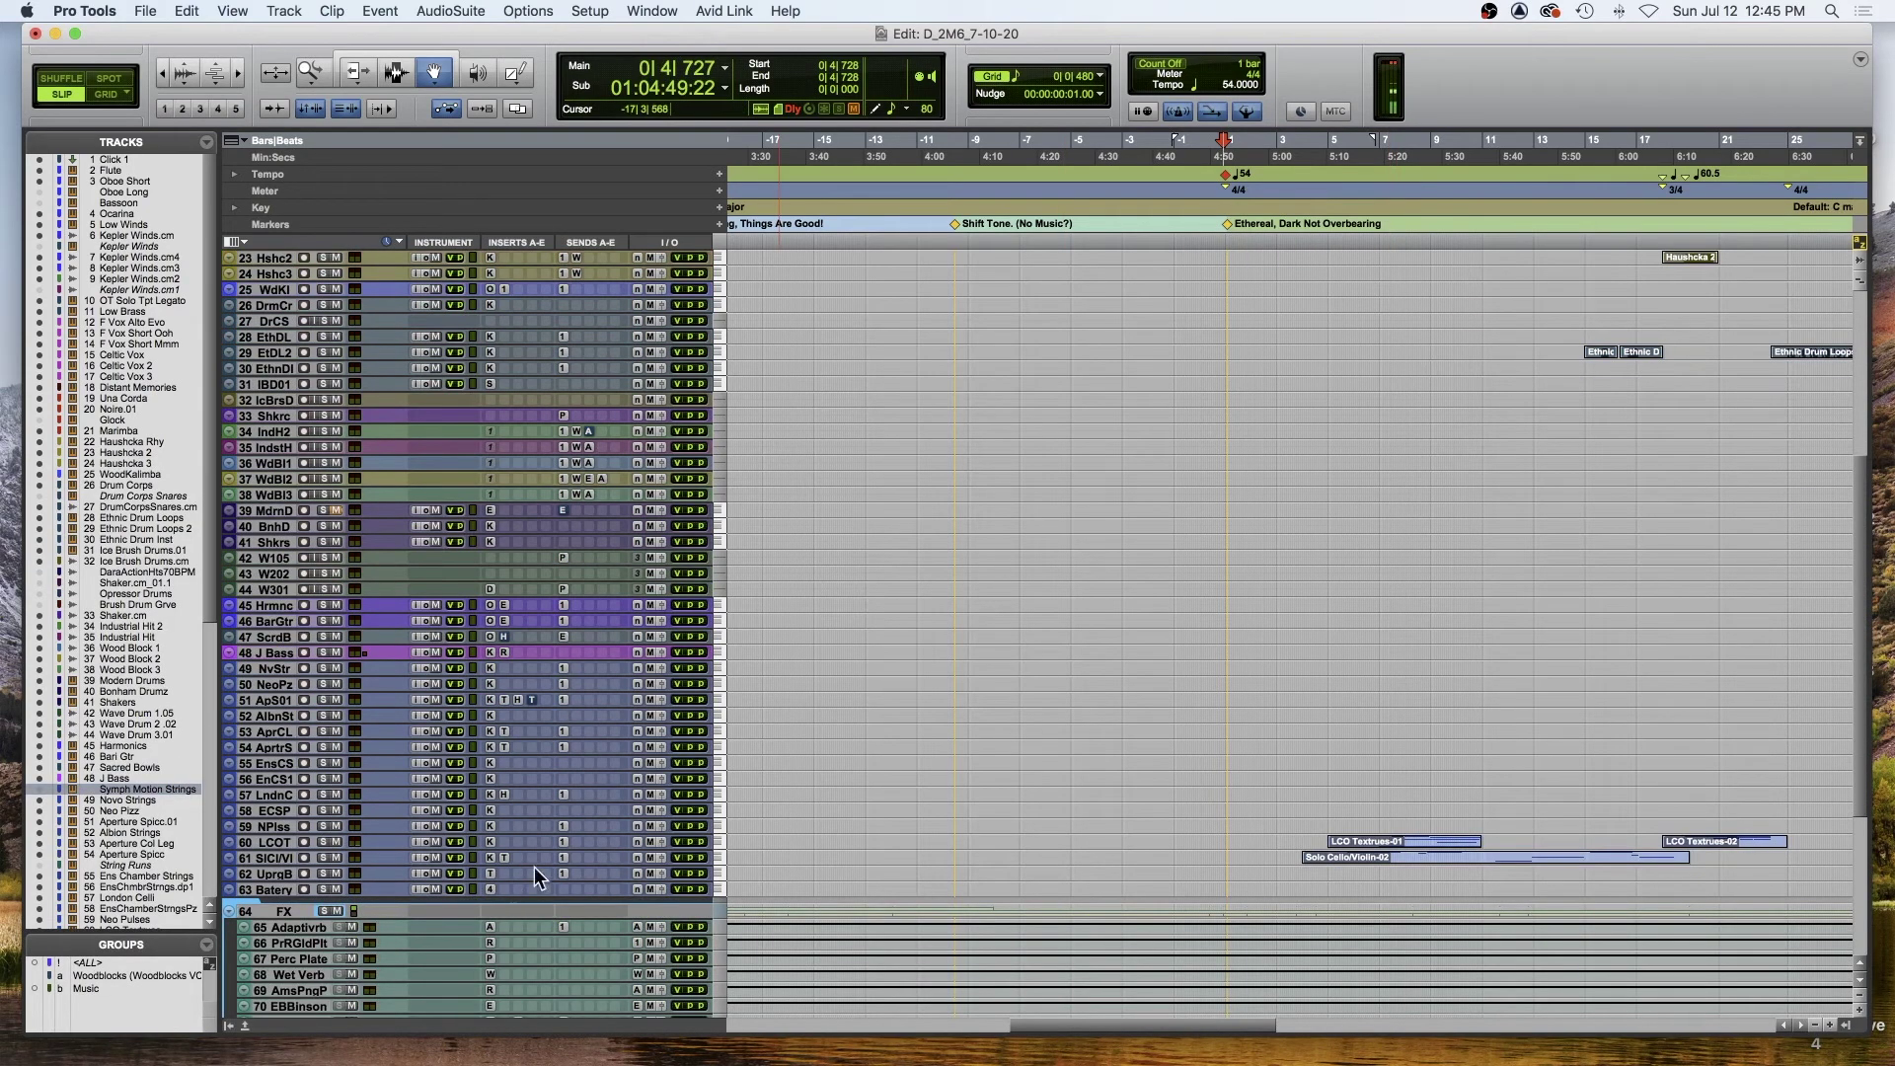
{"action": "left_click", "coordinate": [1349, 858]}
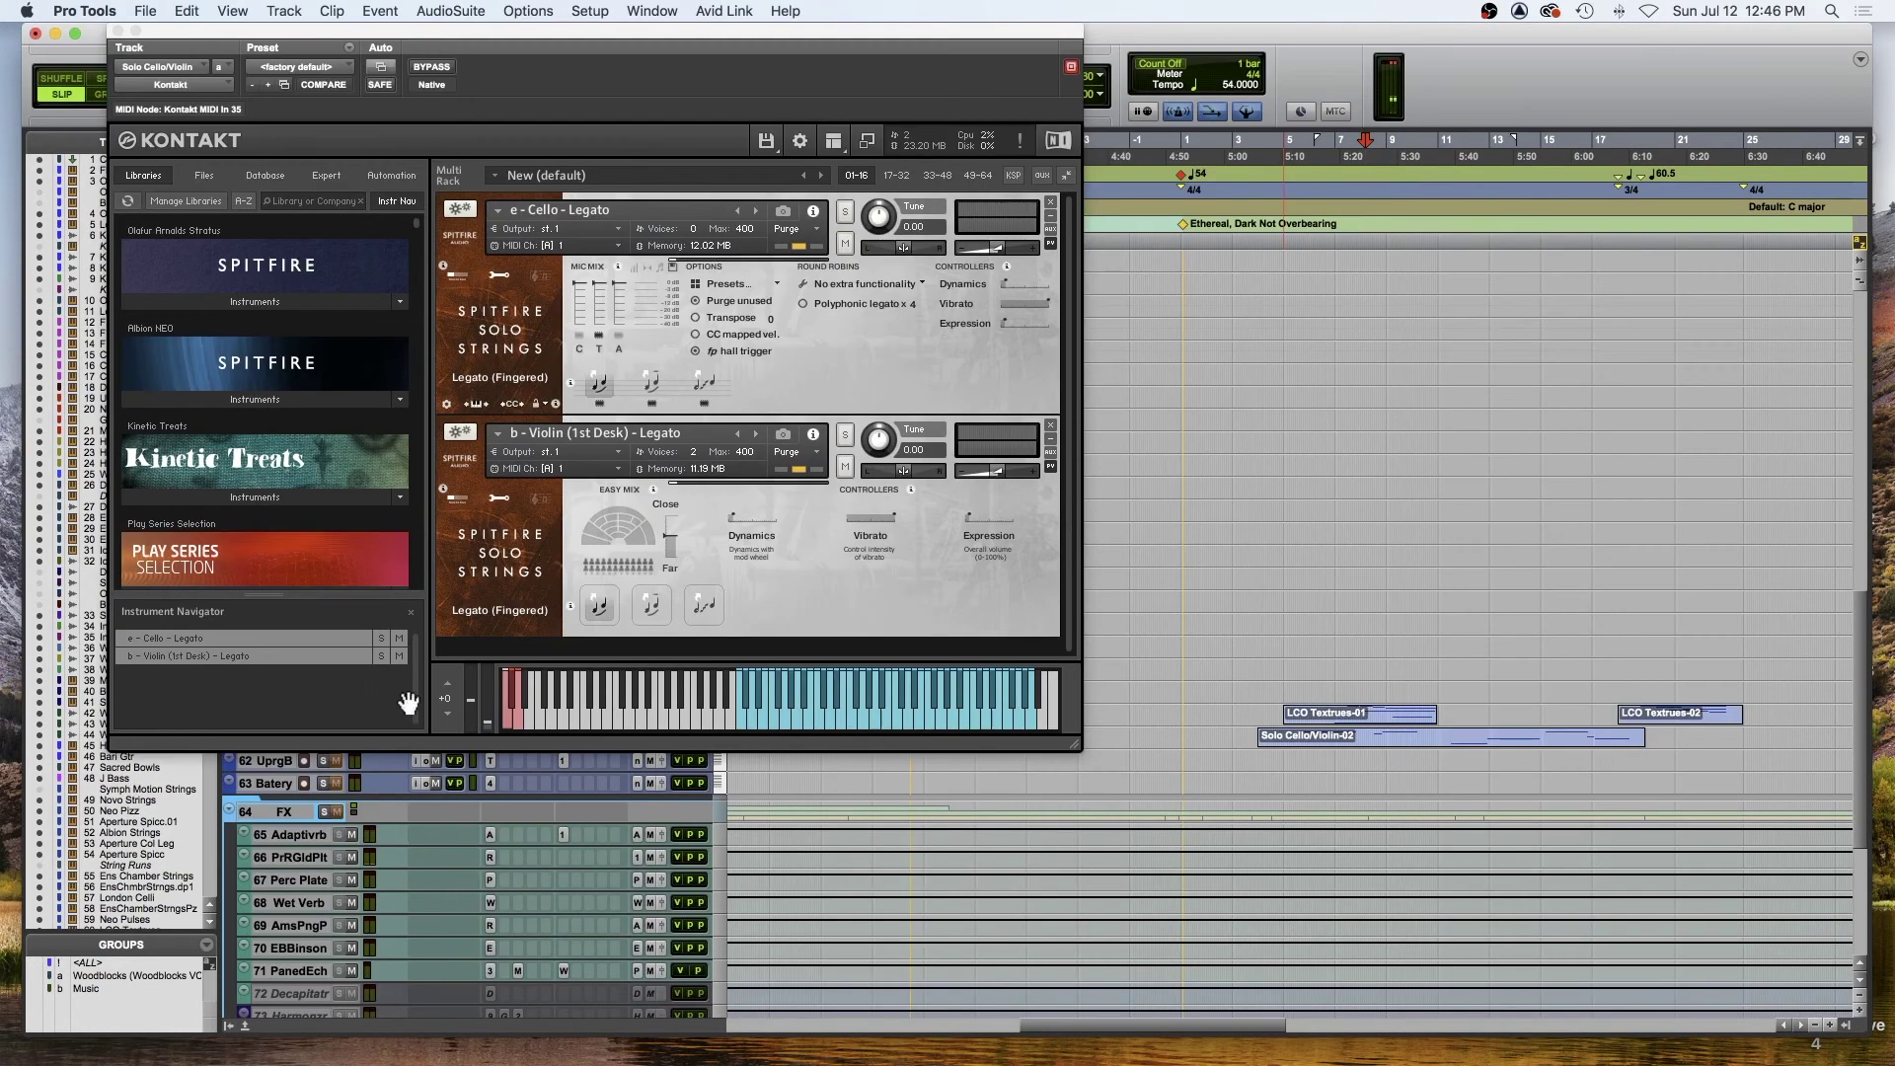
{"action": "left_click", "coordinate": [112, 36]}
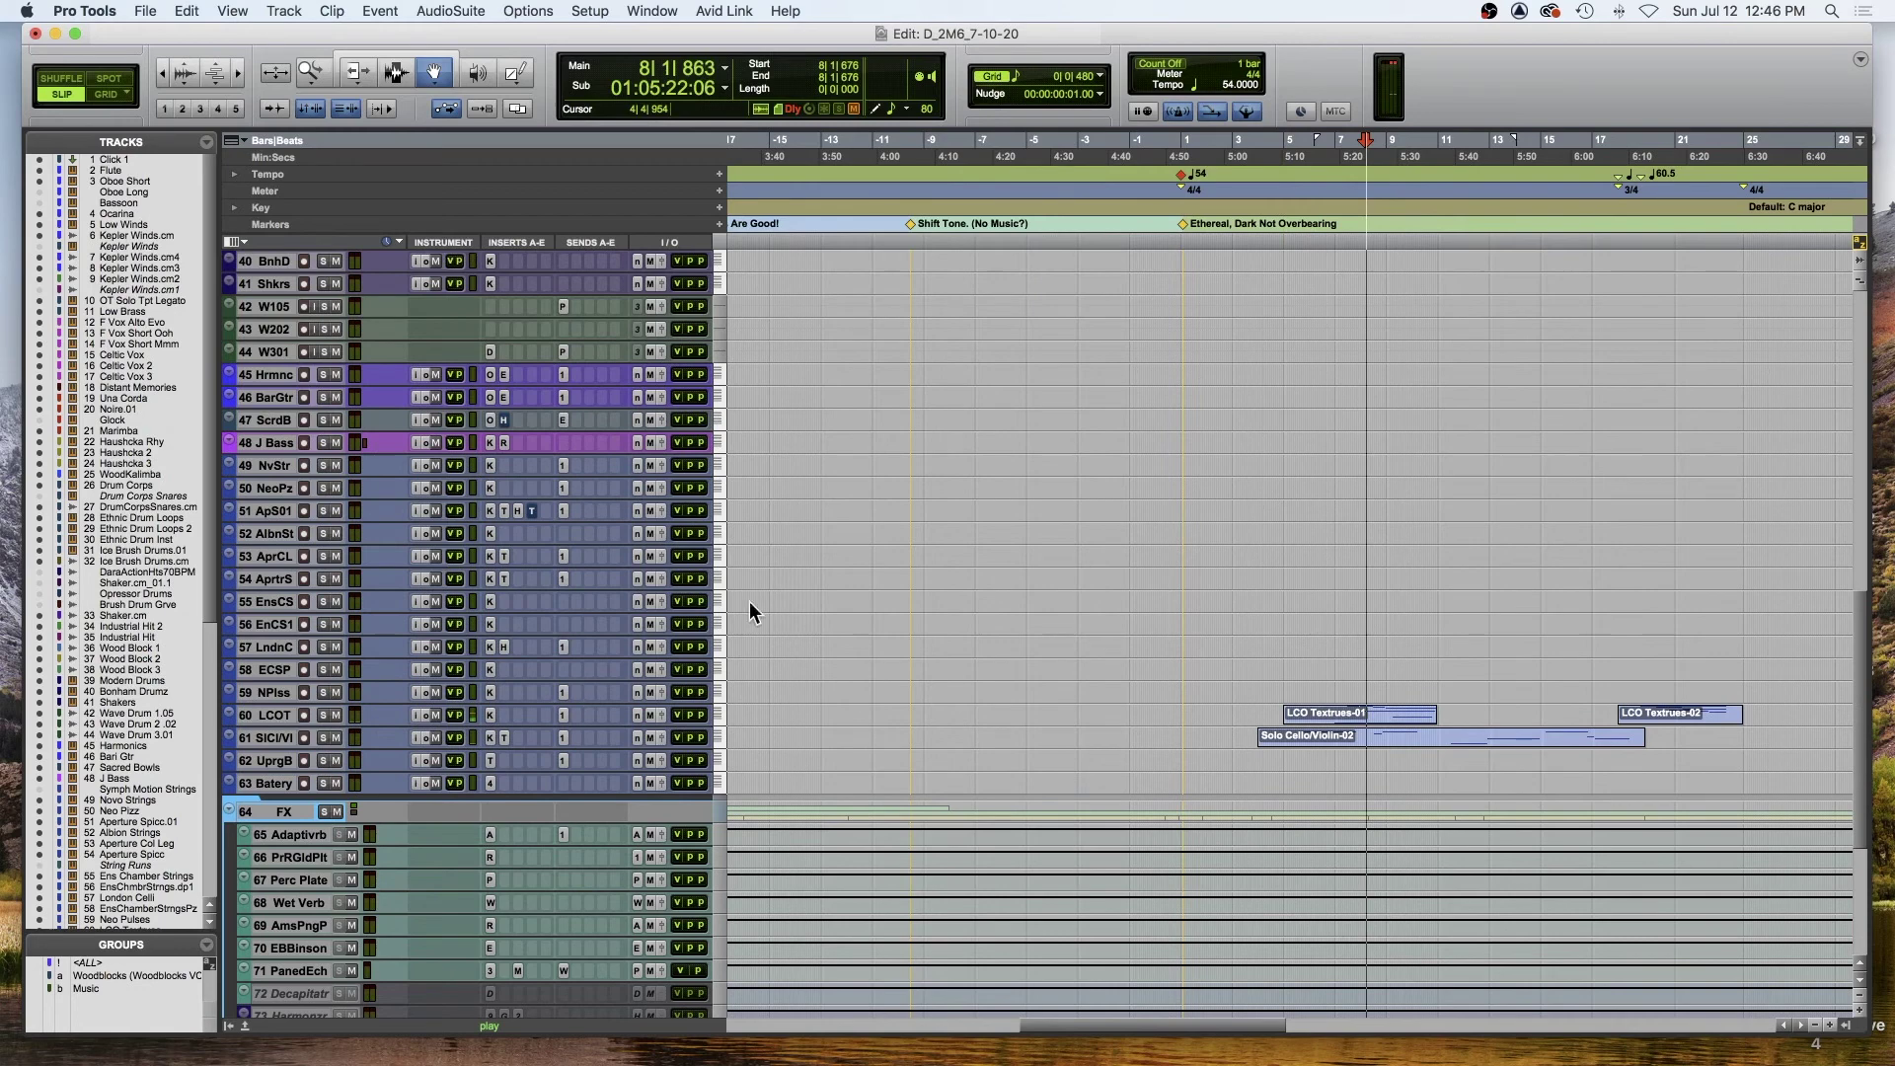
- Play from 3|1|596 with a closer view of the LCO Textrues-01 and Solo Cello/Violin-02 clips
{"action": "key", "text": "space"}
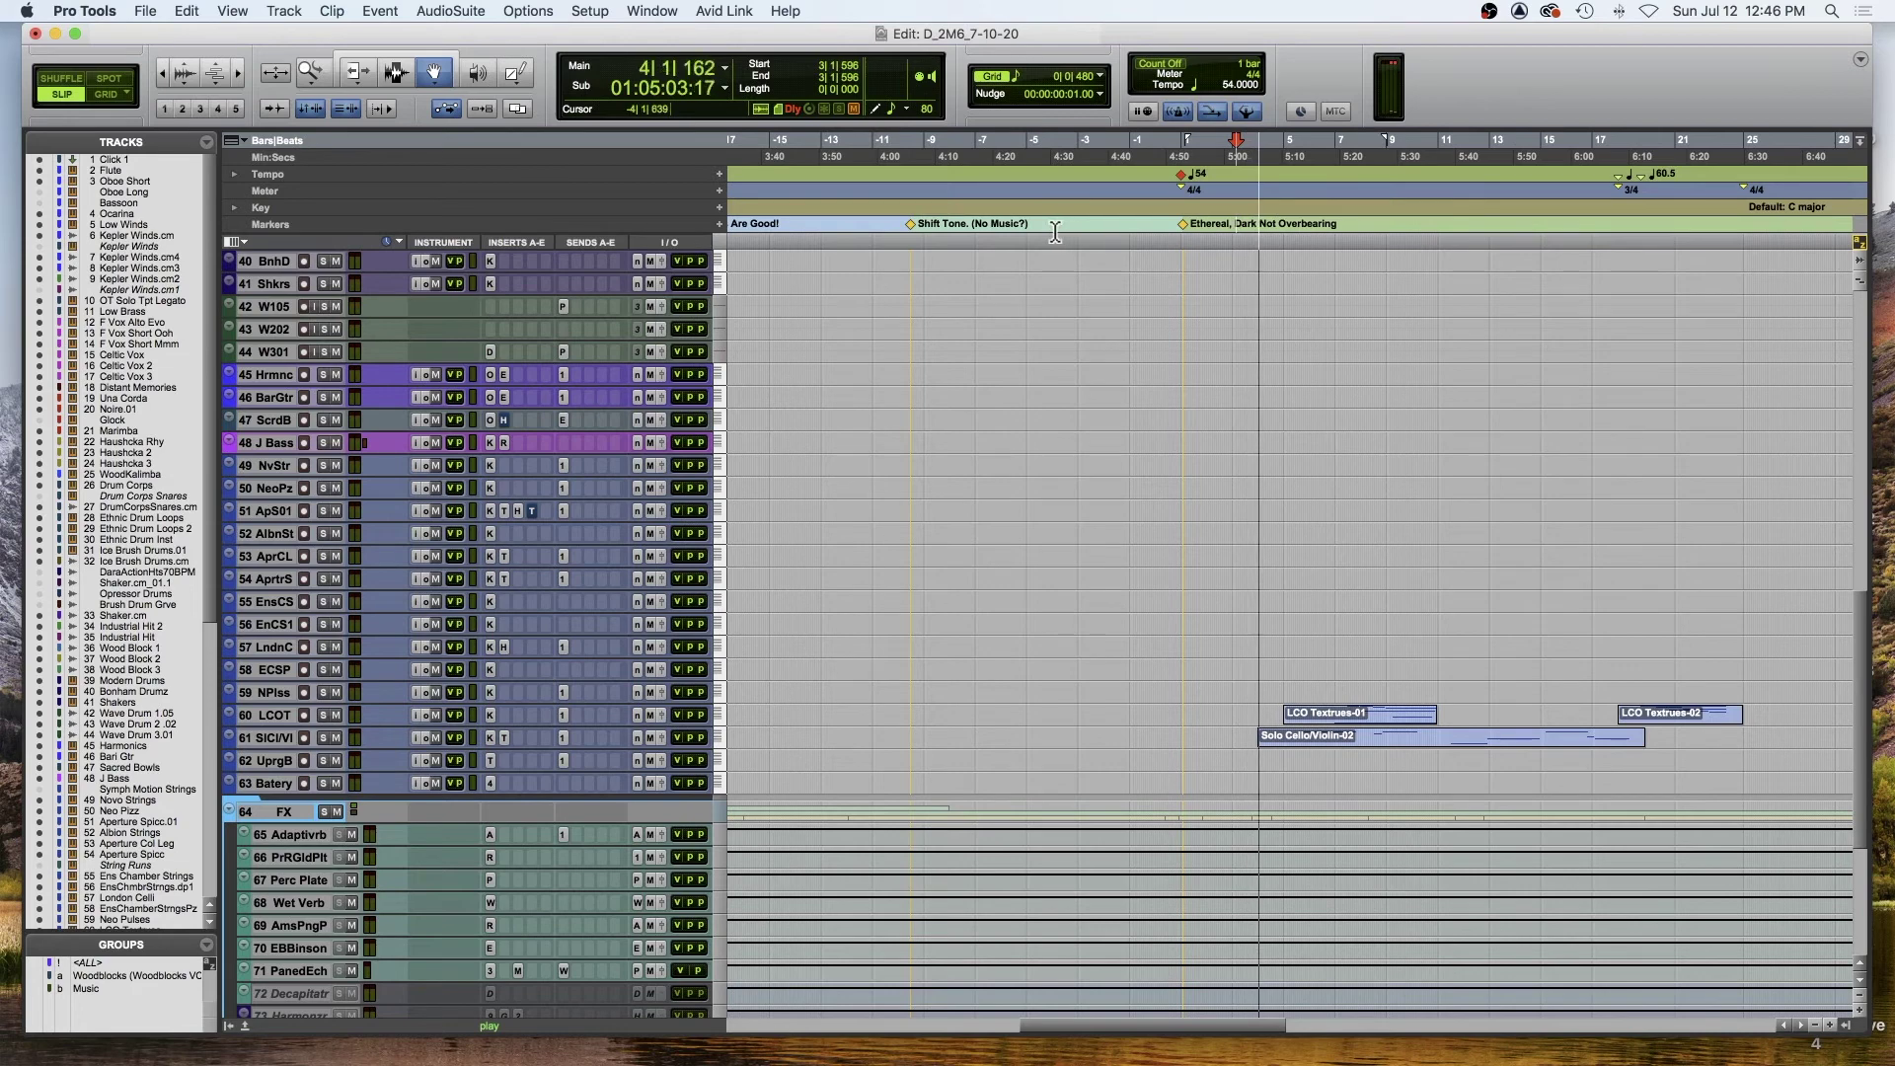
{"action": "key", "text": "super+bracketright"}
{"action": "key", "text": "super+bracketright"}
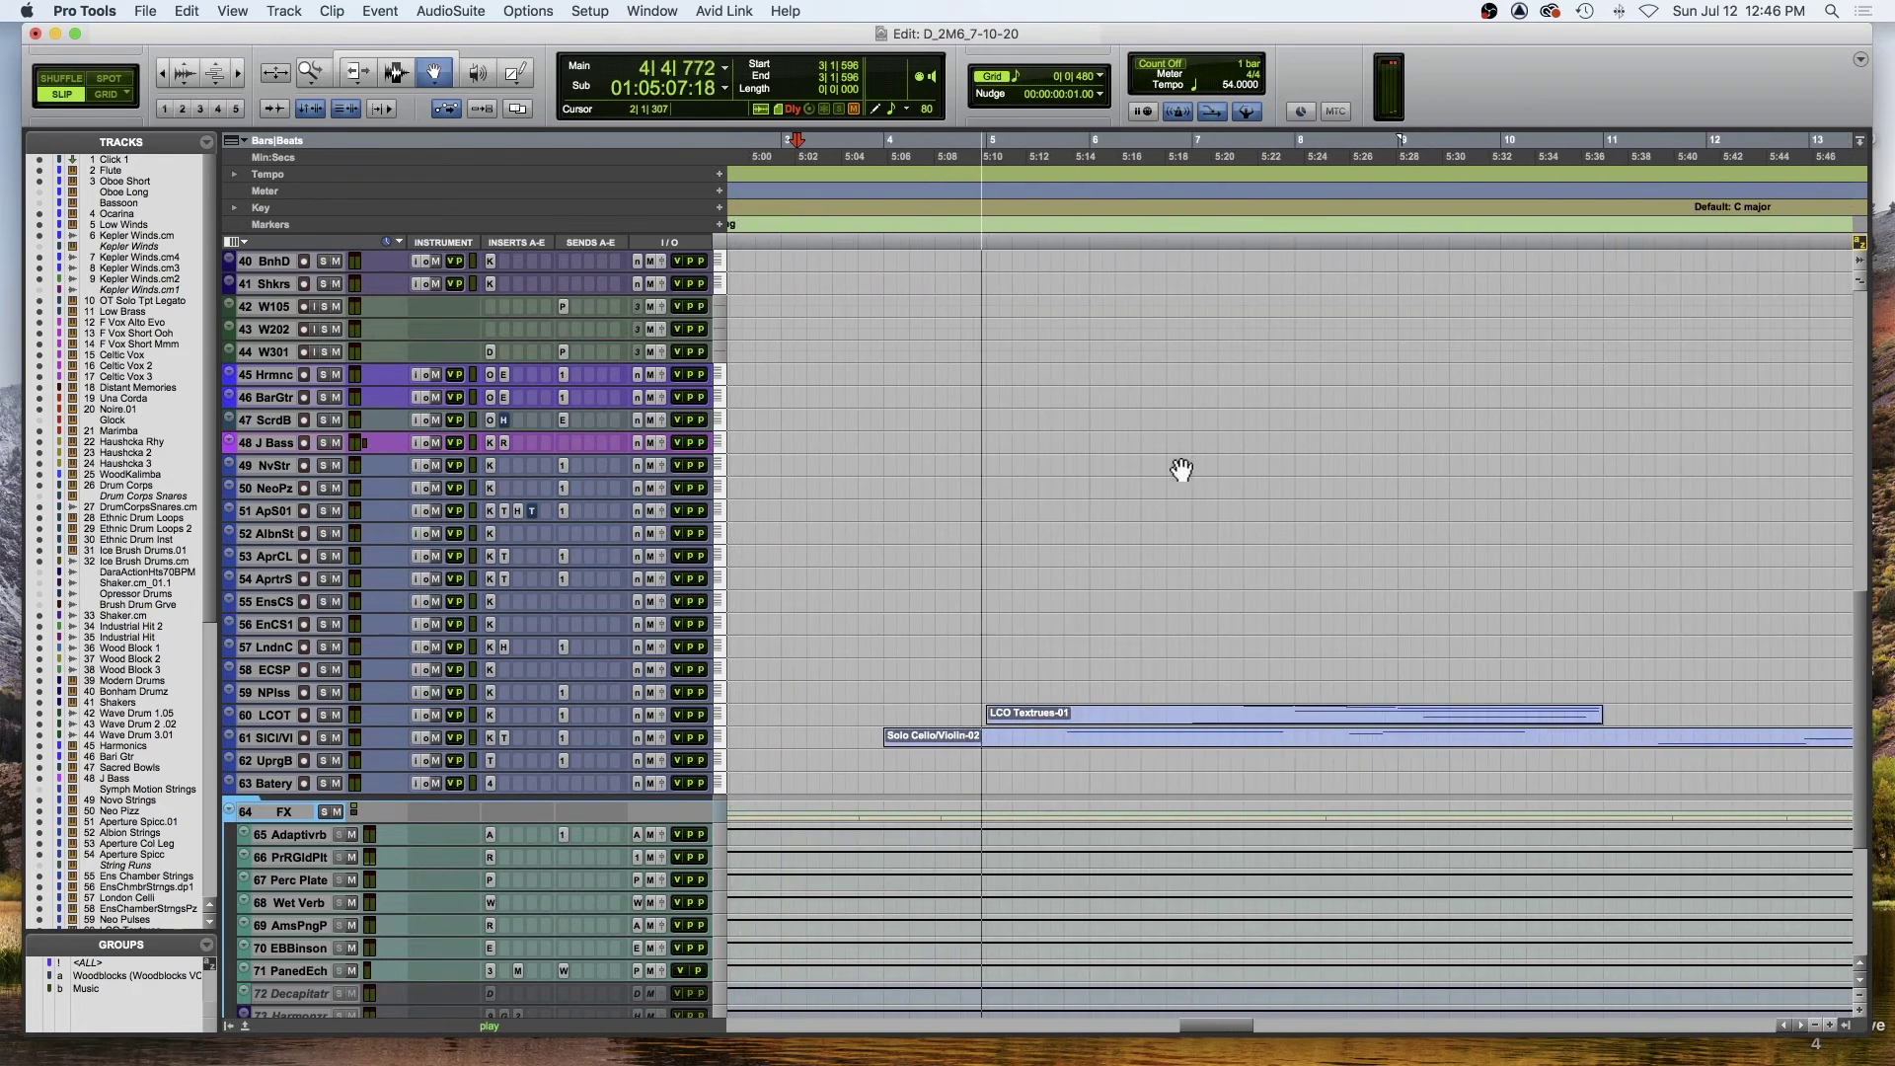
{"action": "scroll", "coordinate": [1181, 470], "scroll_direction": "down", "scroll_amount": 5}
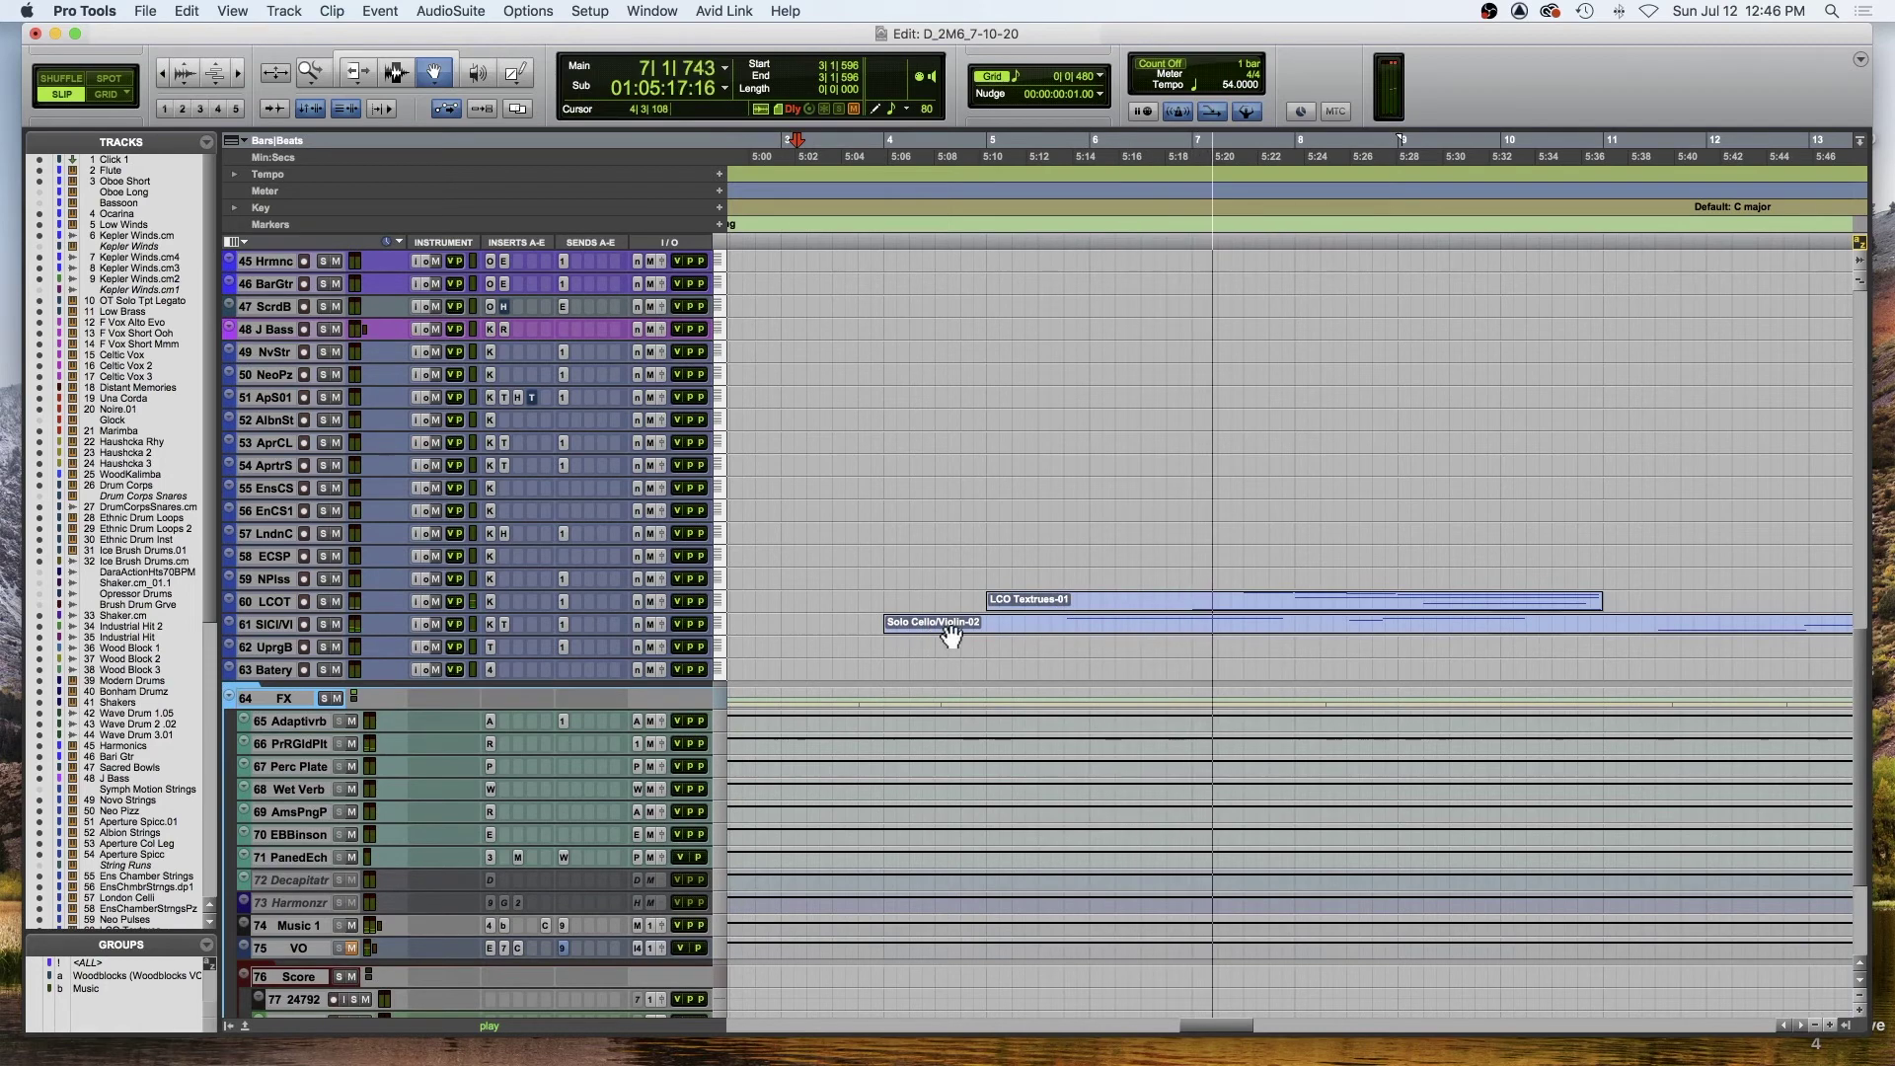
- Solo the LCO Textrues track, enlarge it to show its notes, and play the first clip from 6|3|906
{"action": "left_click", "coordinate": [328, 602]}
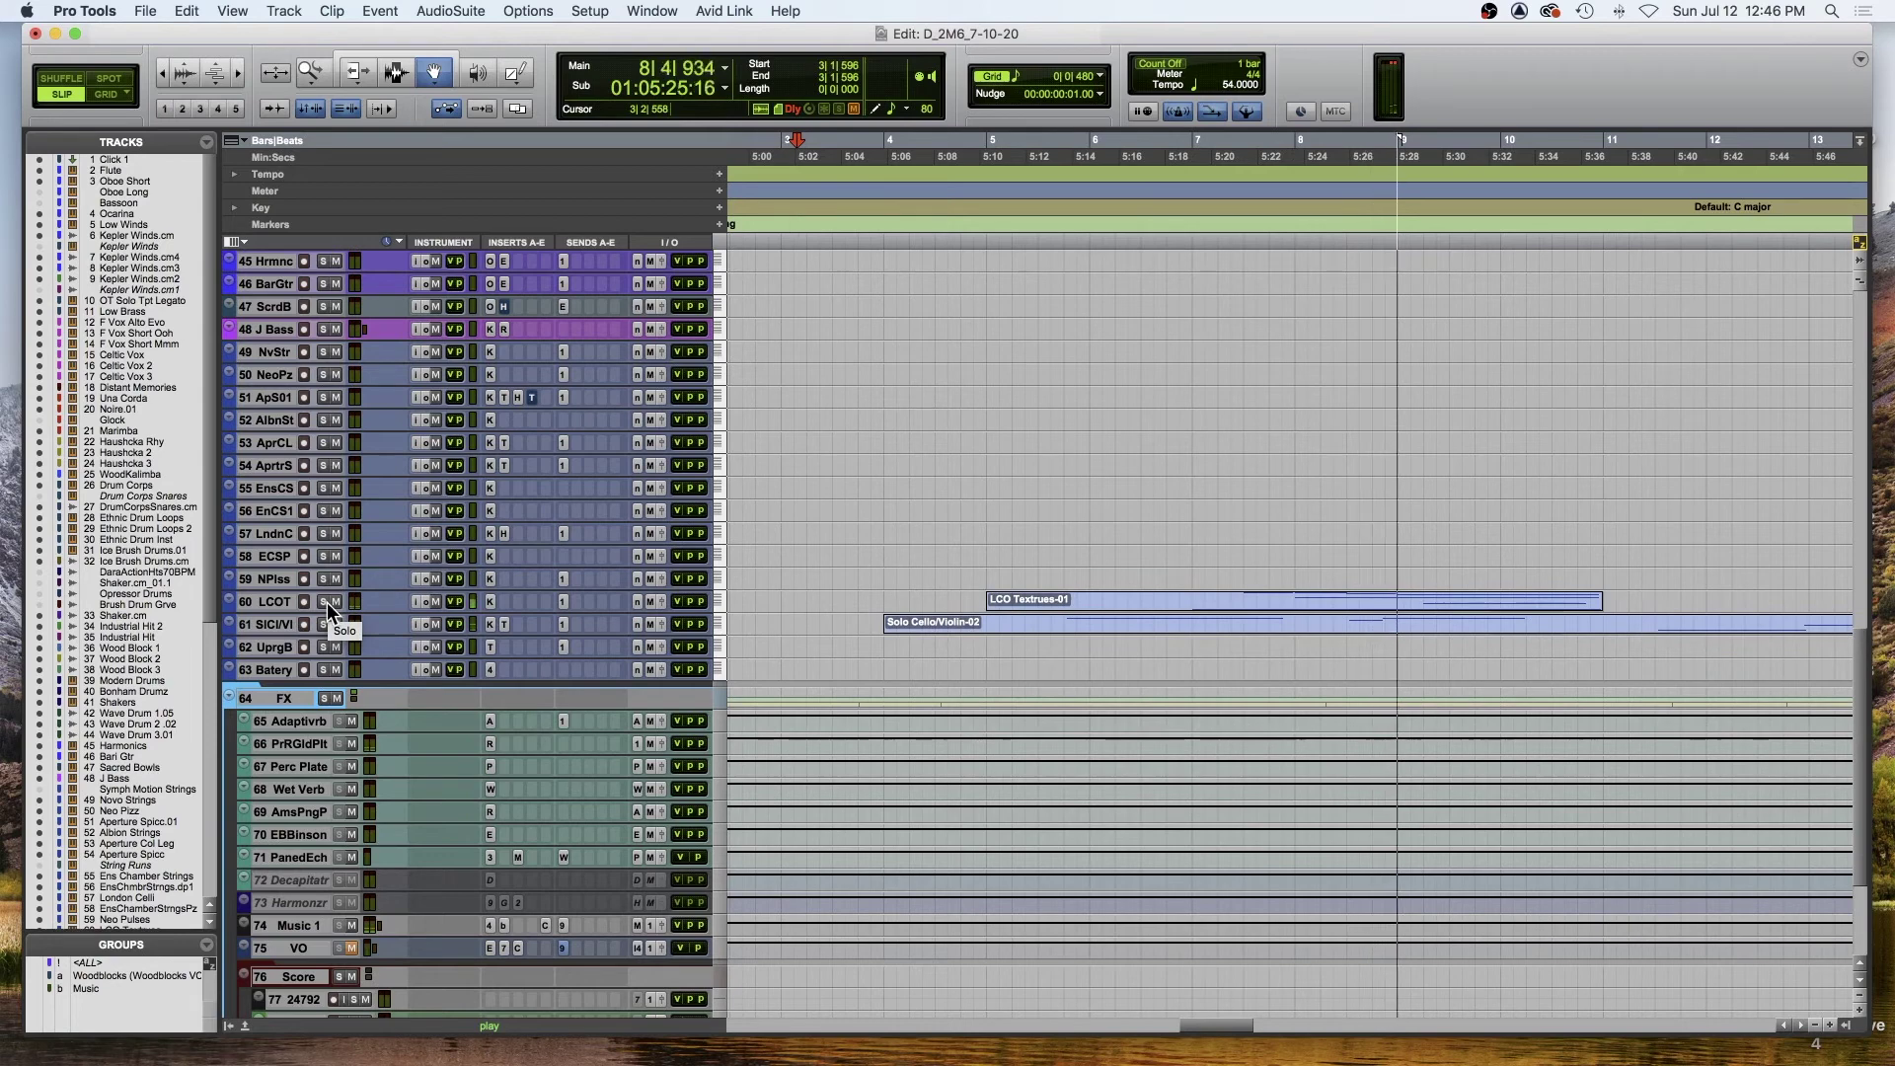
{"action": "key", "text": "space"}
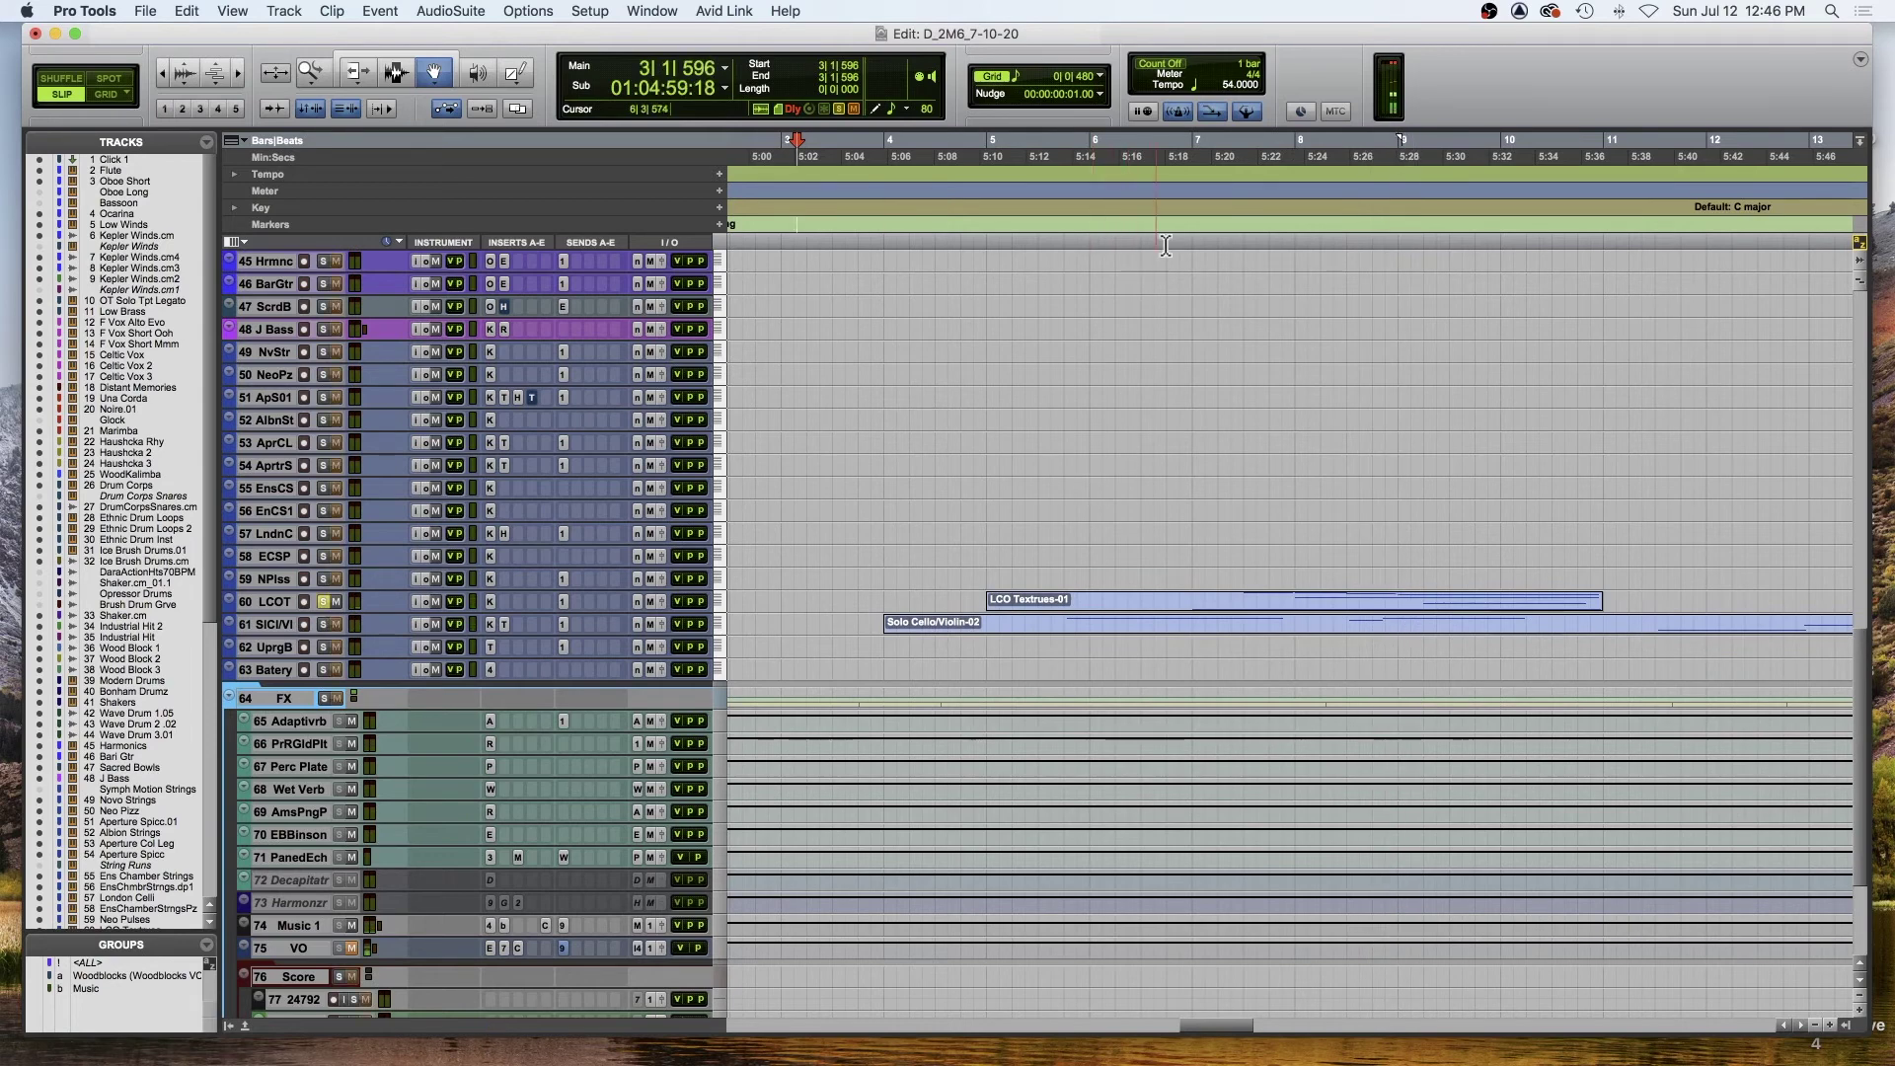
{"action": "left_click_drag", "start_coordinate": [279, 614], "coordinate": [314, 840]}
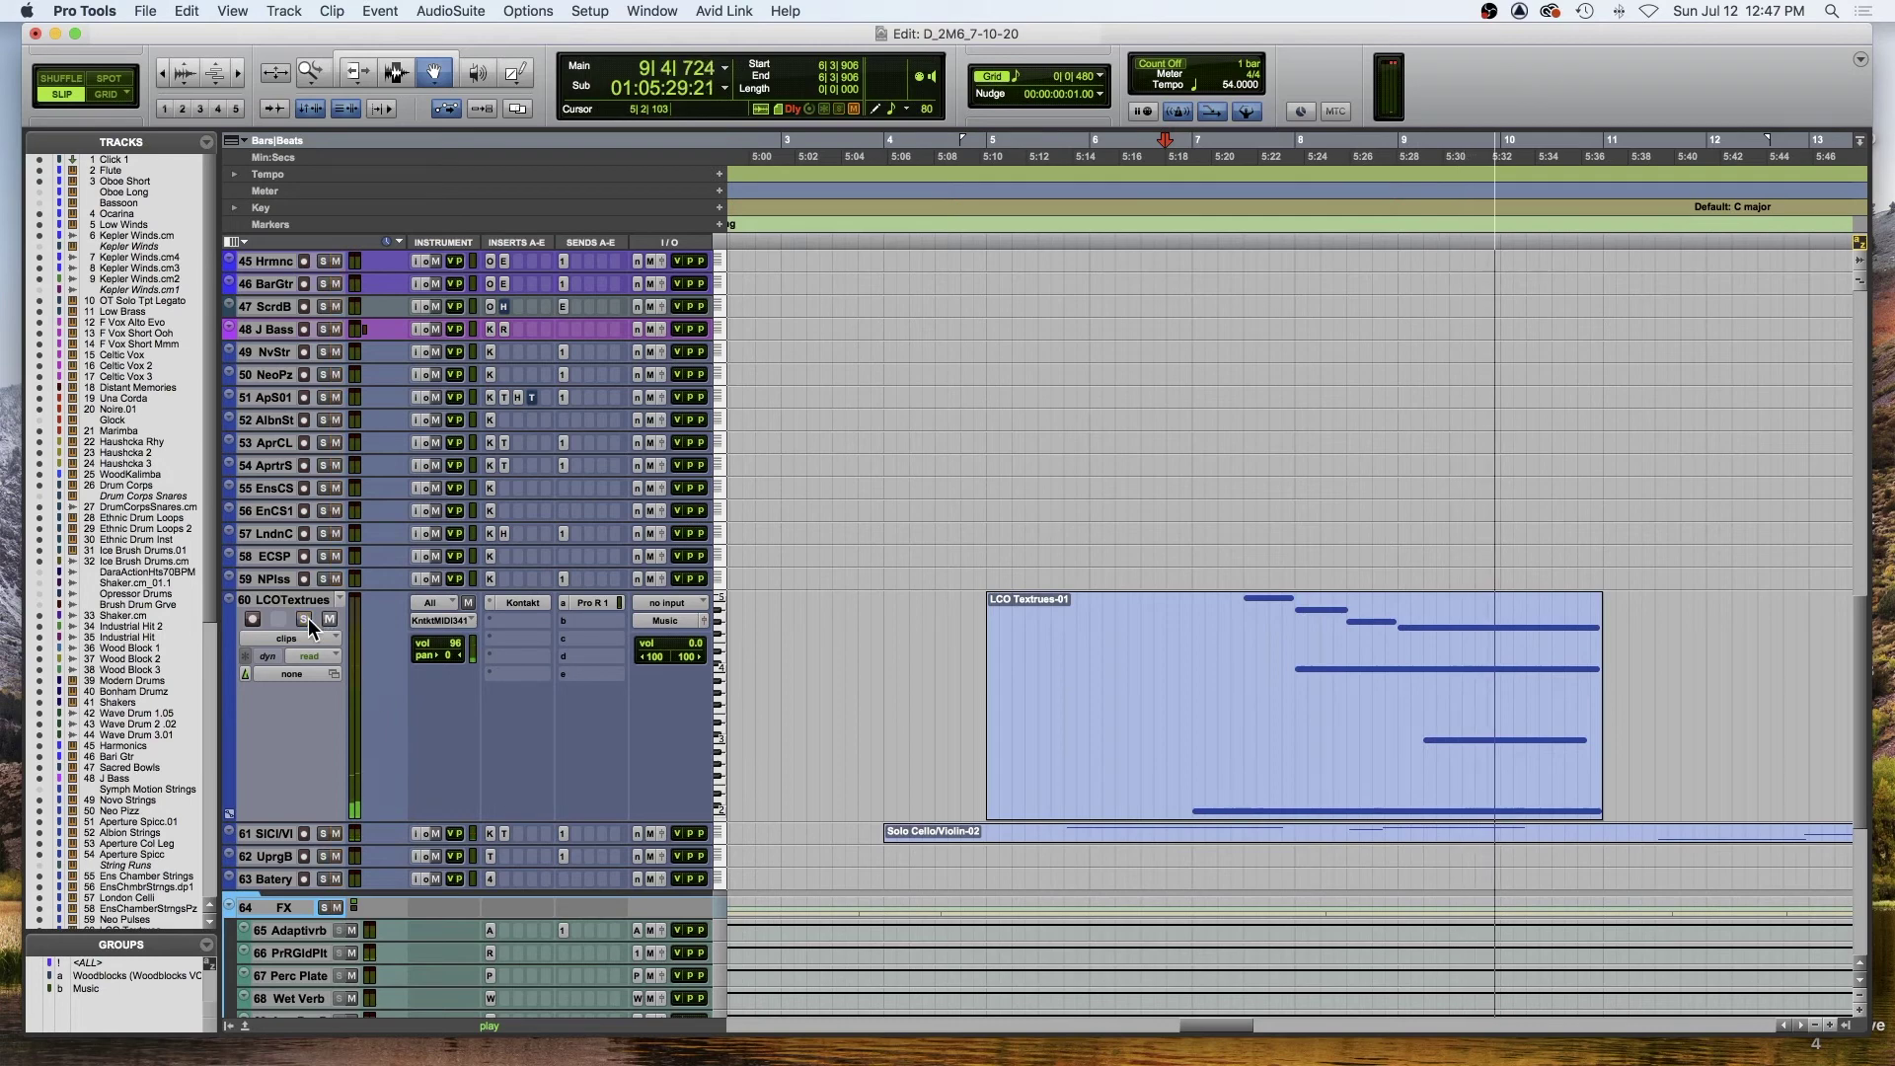
{"action": "scroll", "coordinate": [854, 704], "scroll_direction": "right", "scroll_amount": 3}
{"action": "scroll", "coordinate": [853, 704], "scroll_direction": "right", "scroll_amount": 5}
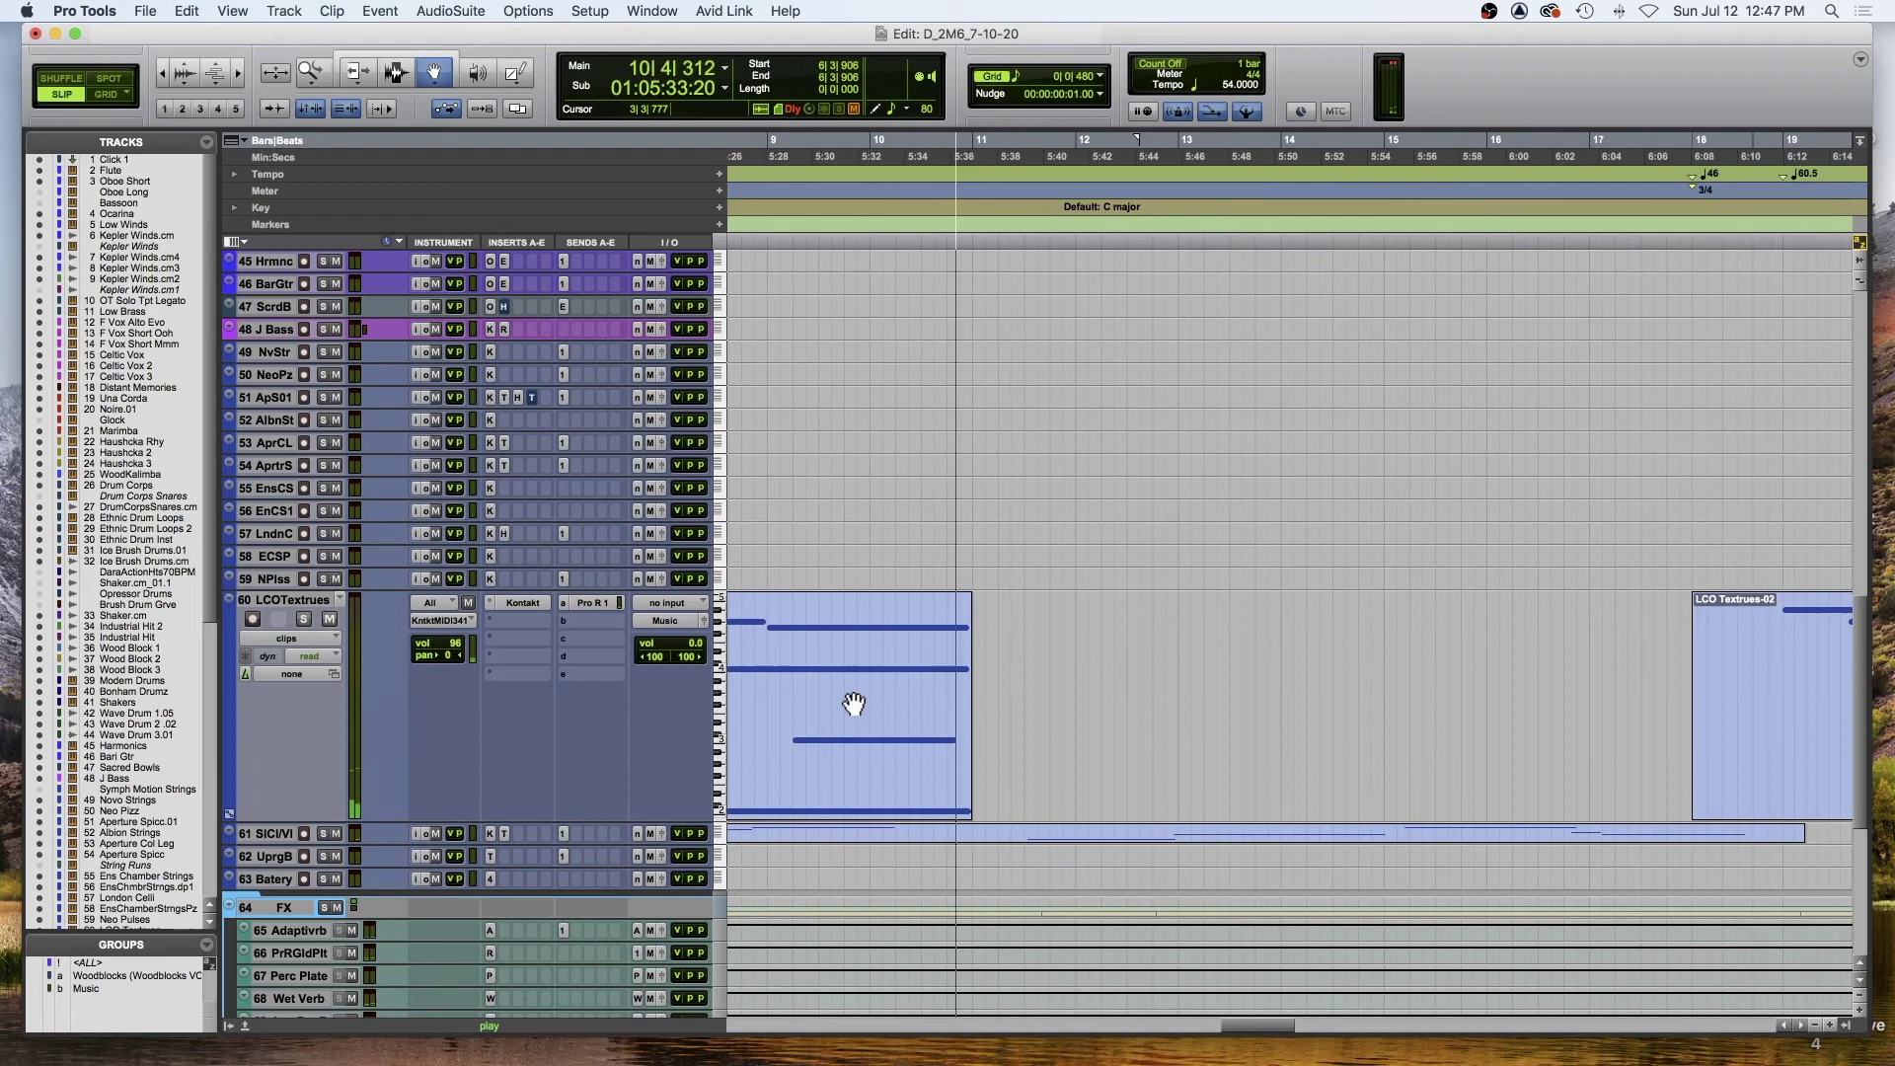
- Open the Una Corda-01 clip in the notation editor and play it from 10|1|000
{"action": "scroll", "coordinate": [854, 704], "scroll_direction": "up", "scroll_amount": 10}
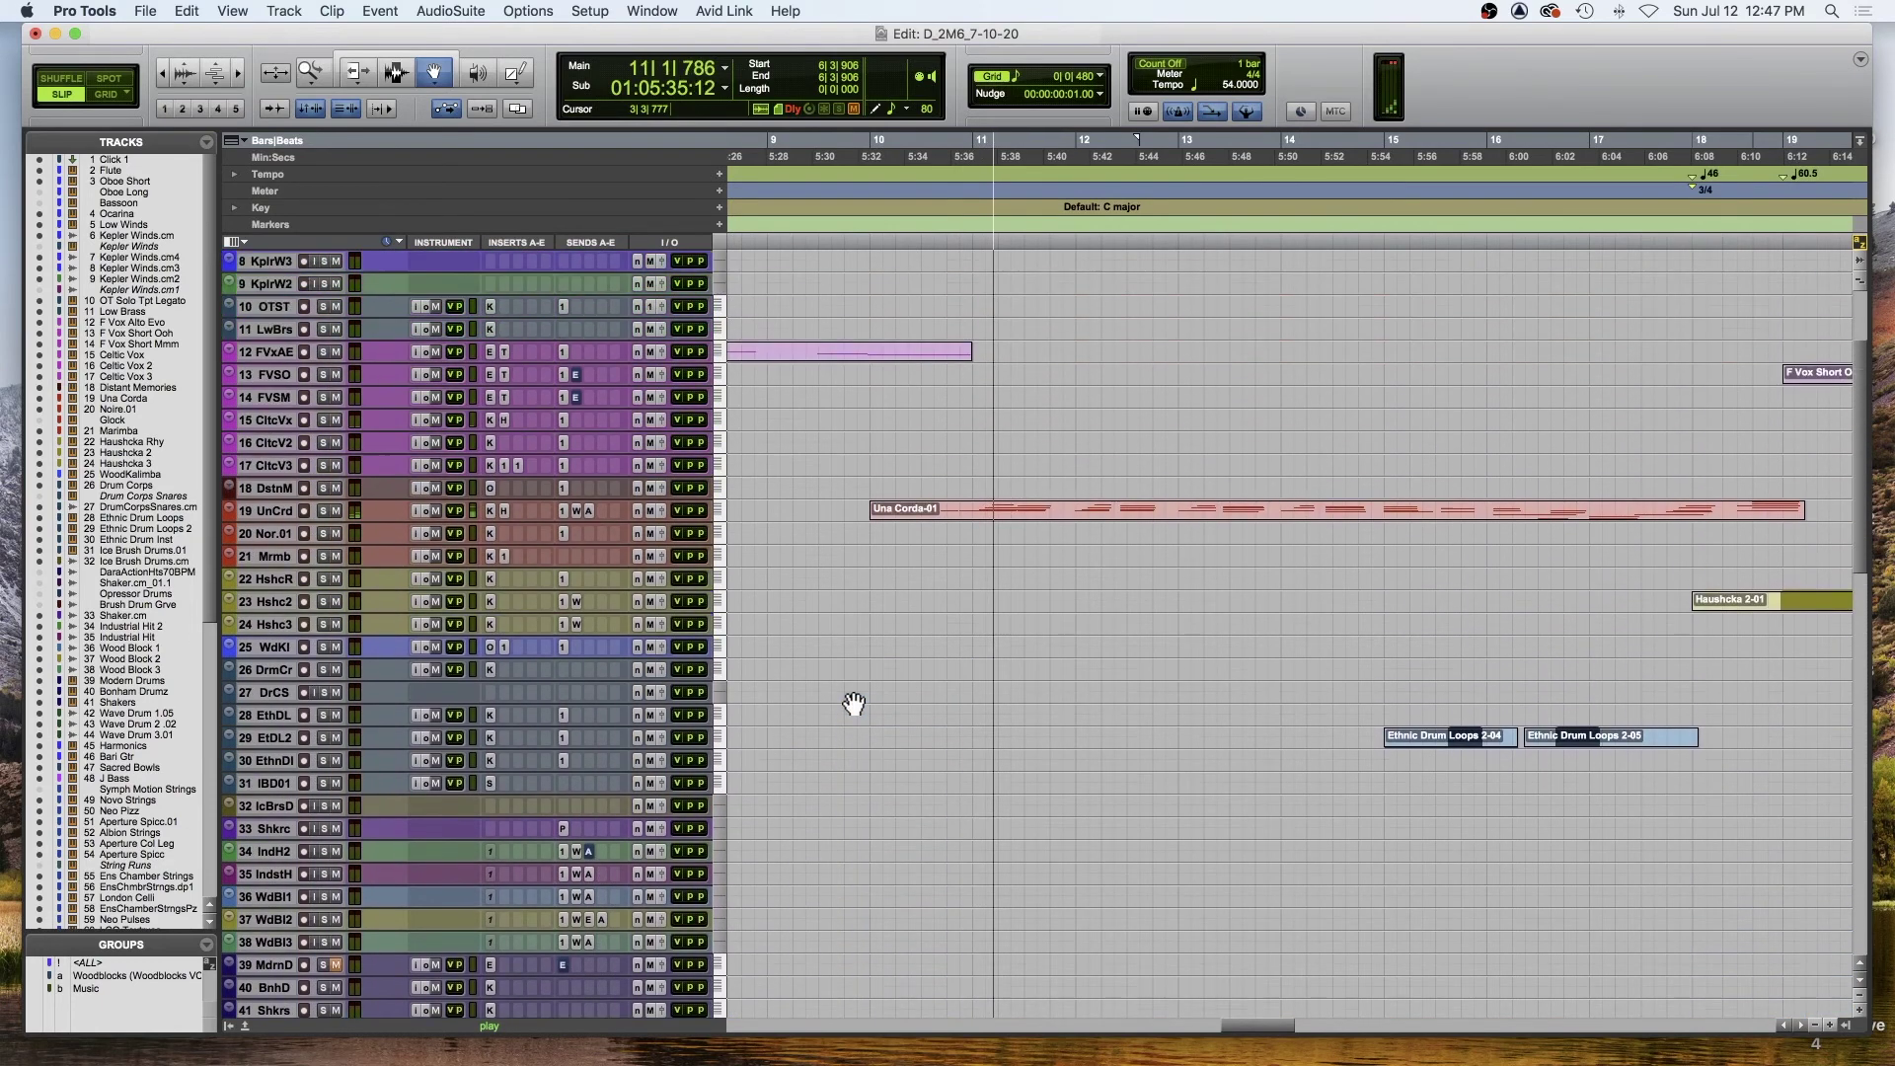
{"action": "scroll", "coordinate": [854, 704], "scroll_direction": "up", "scroll_amount": 3}
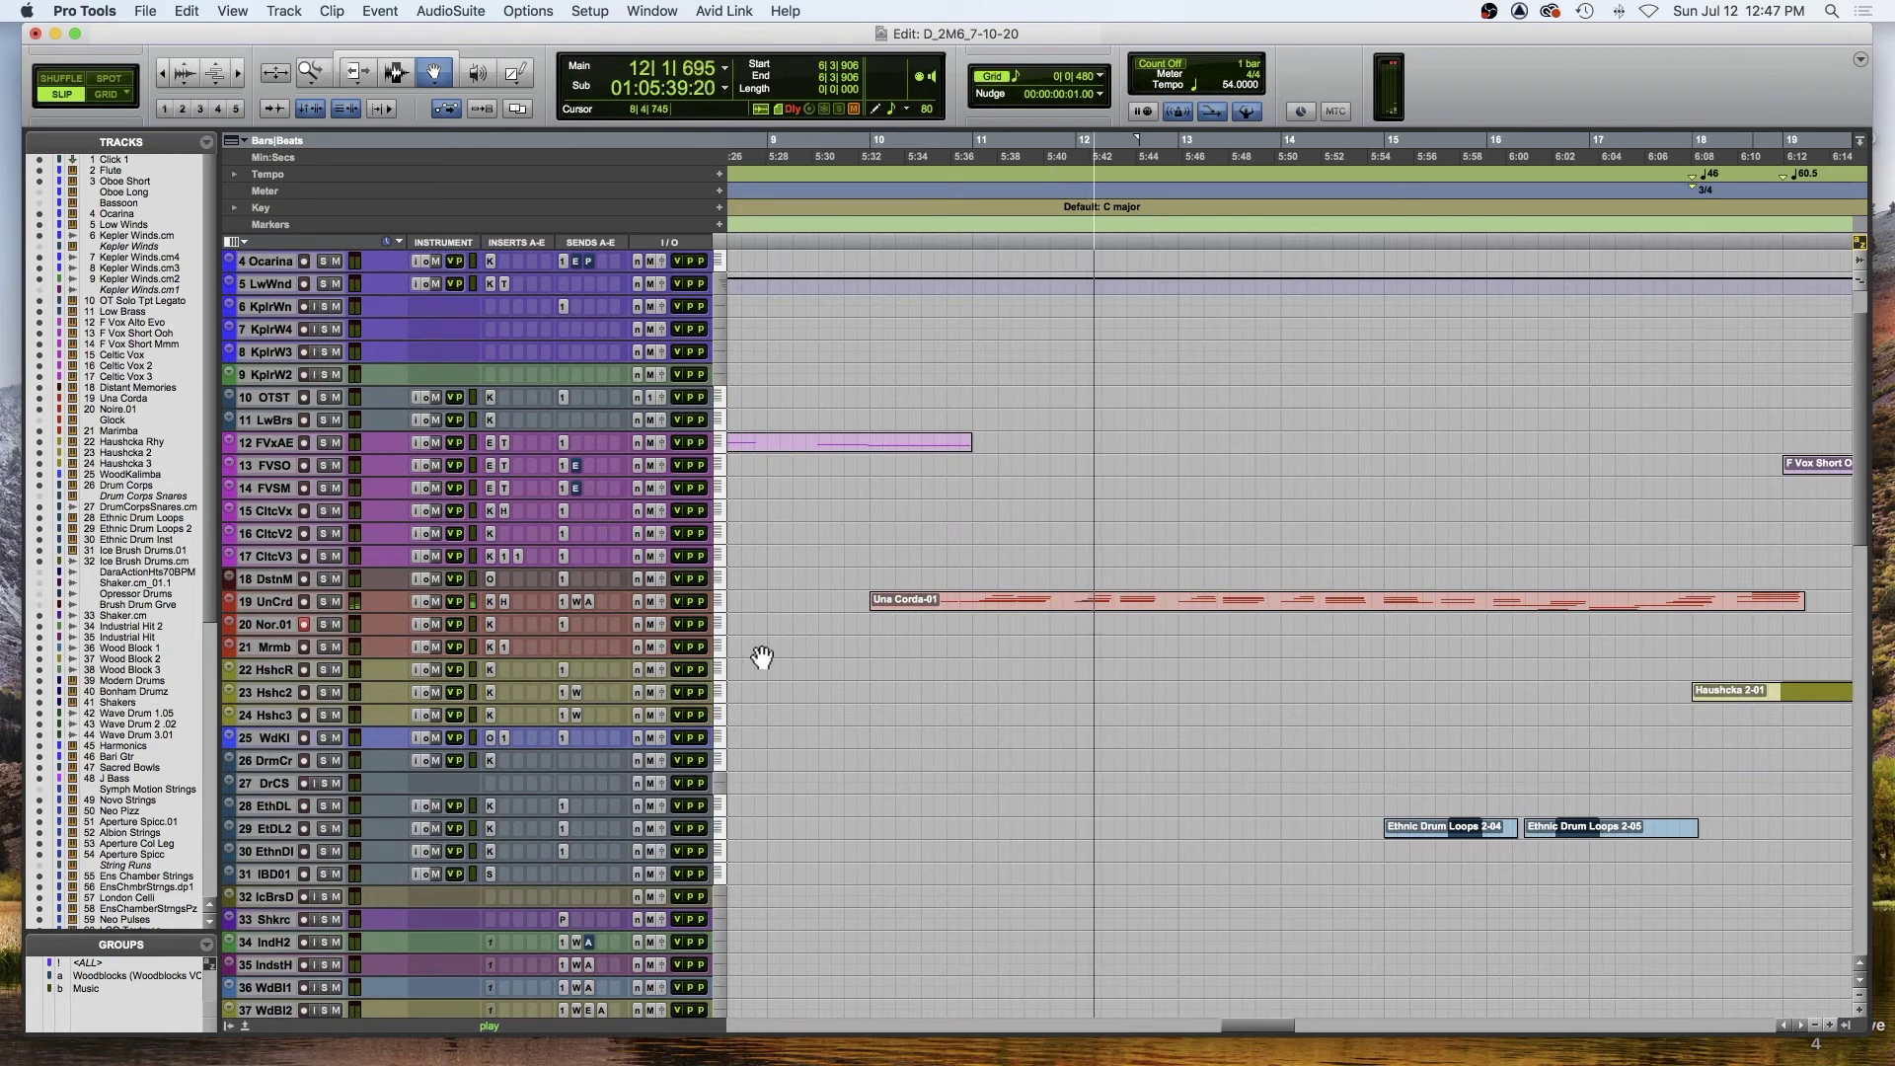
{"action": "scroll", "coordinate": [762, 656], "scroll_direction": "down", "scroll_amount": 1}
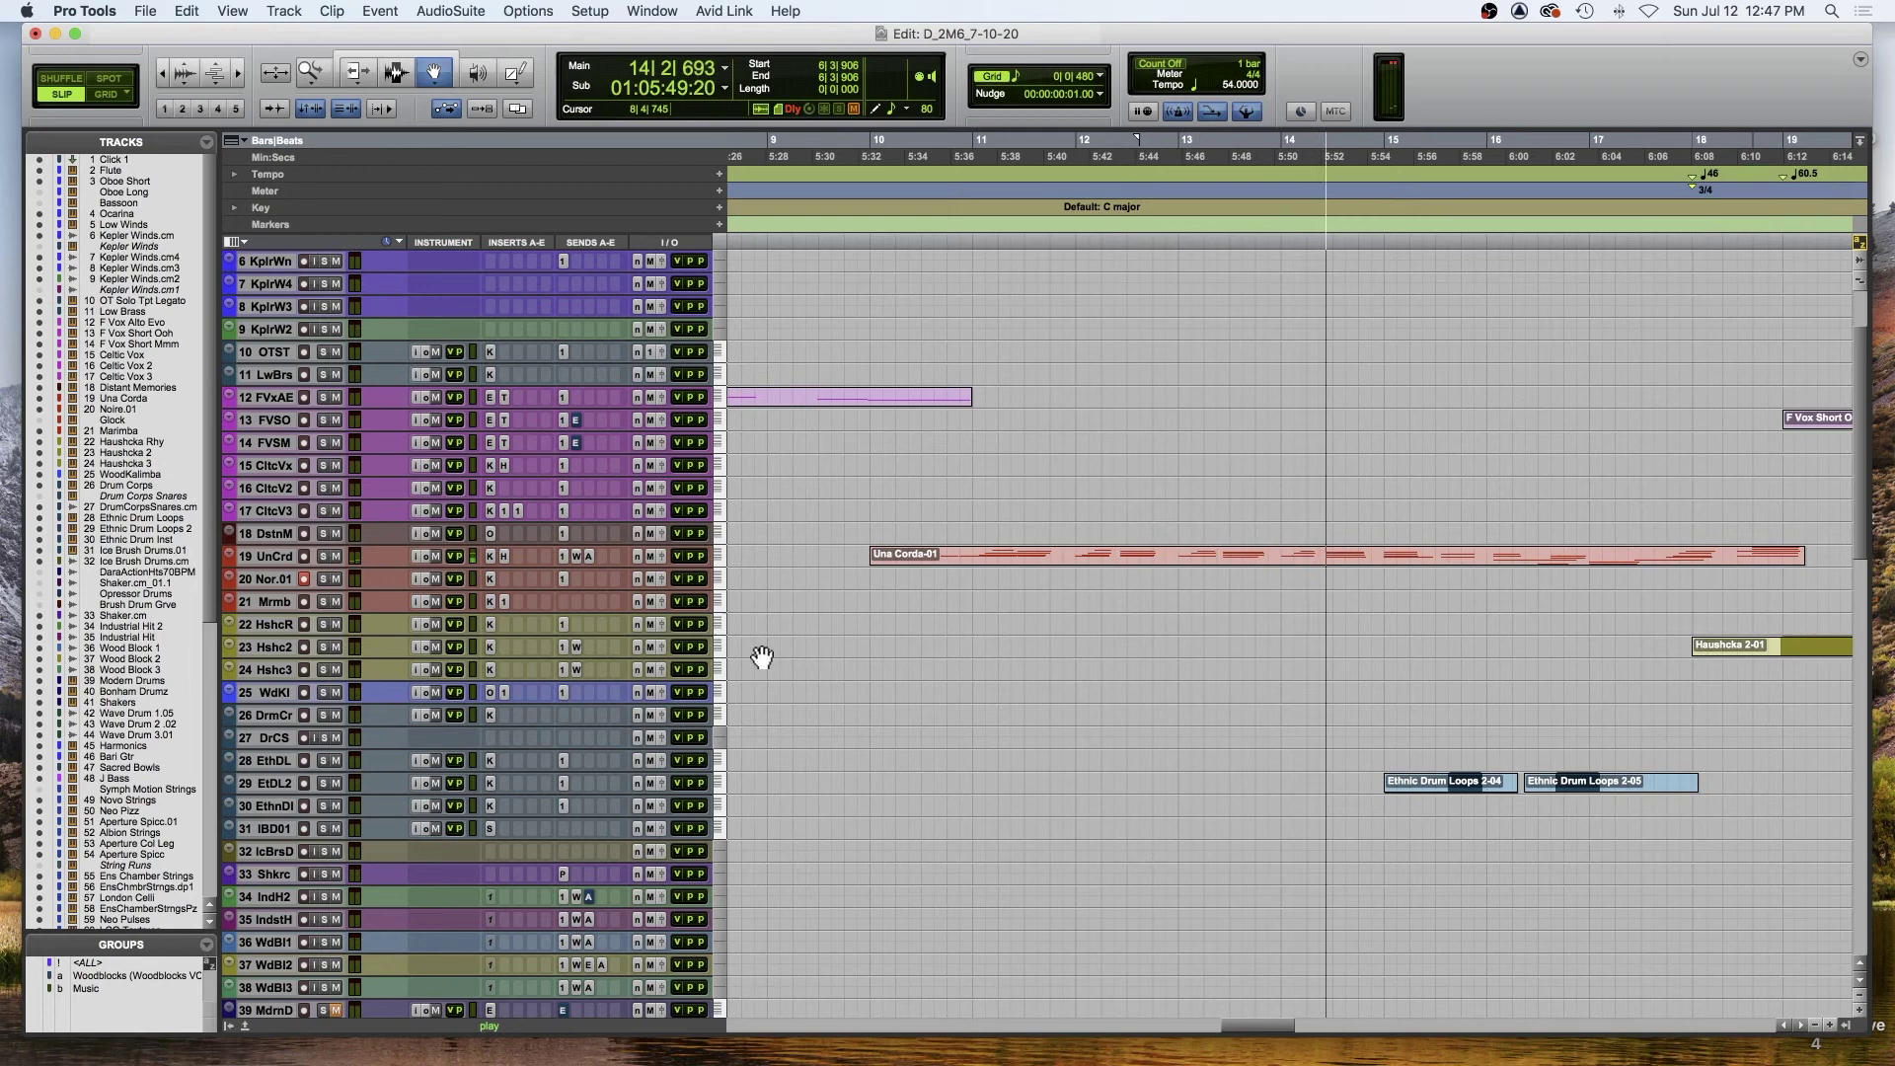
{"action": "left_click", "coordinate": [963, 560]}
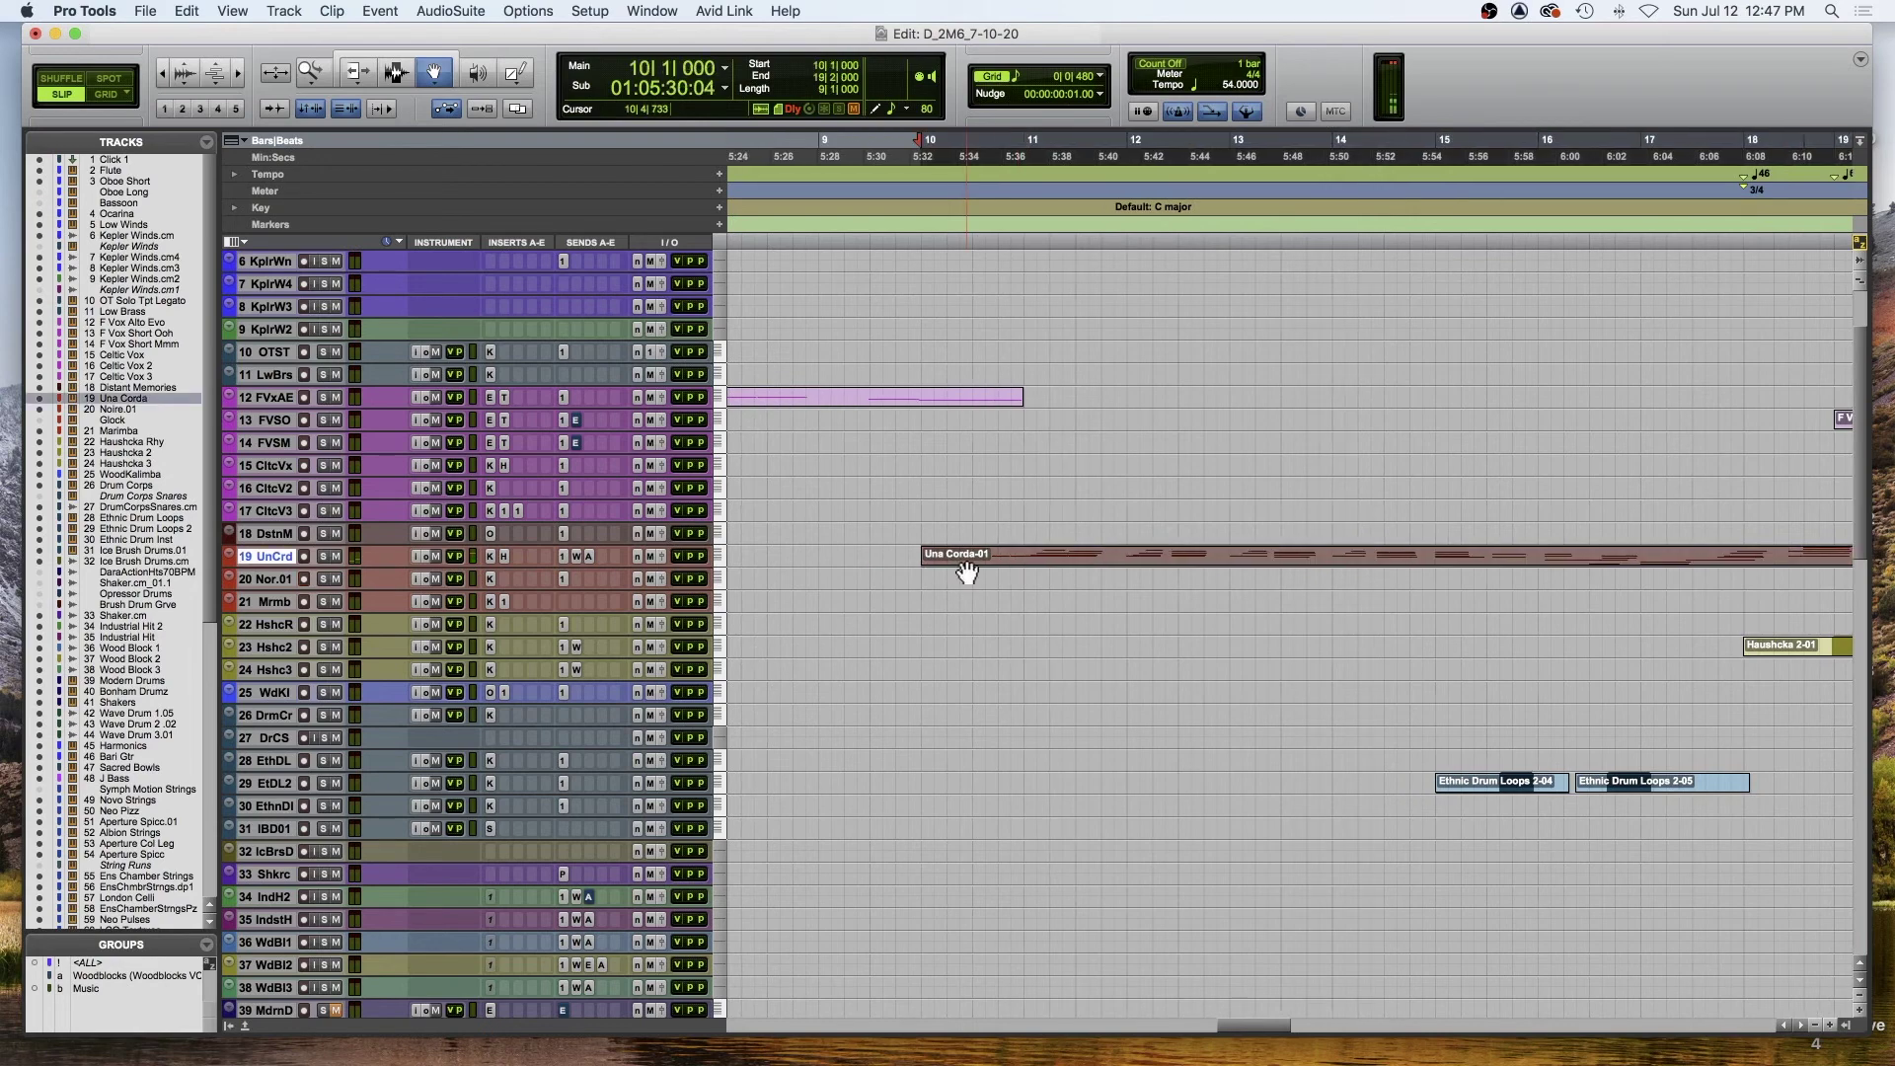
{"action": "double_click", "coordinate": [967, 561]}
{"action": "key", "text": "space"}
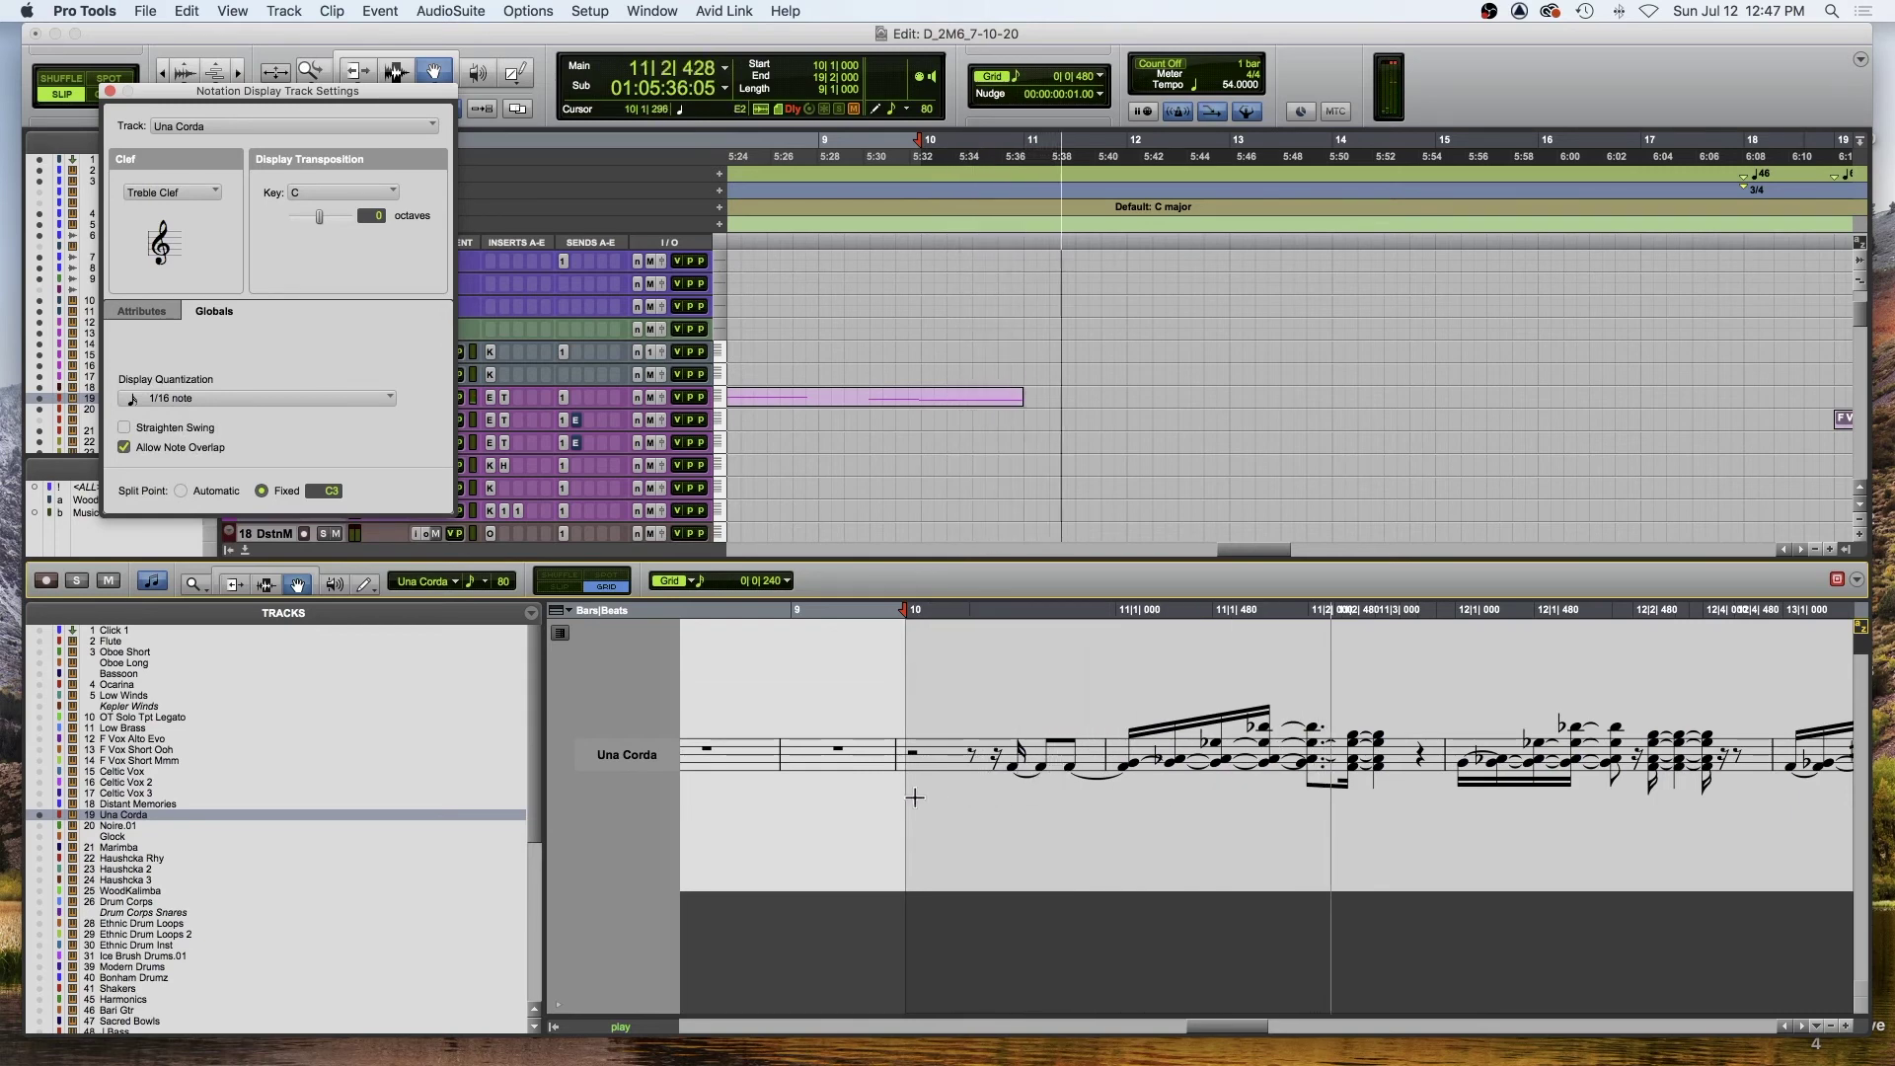
{"action": "key", "text": "space"}
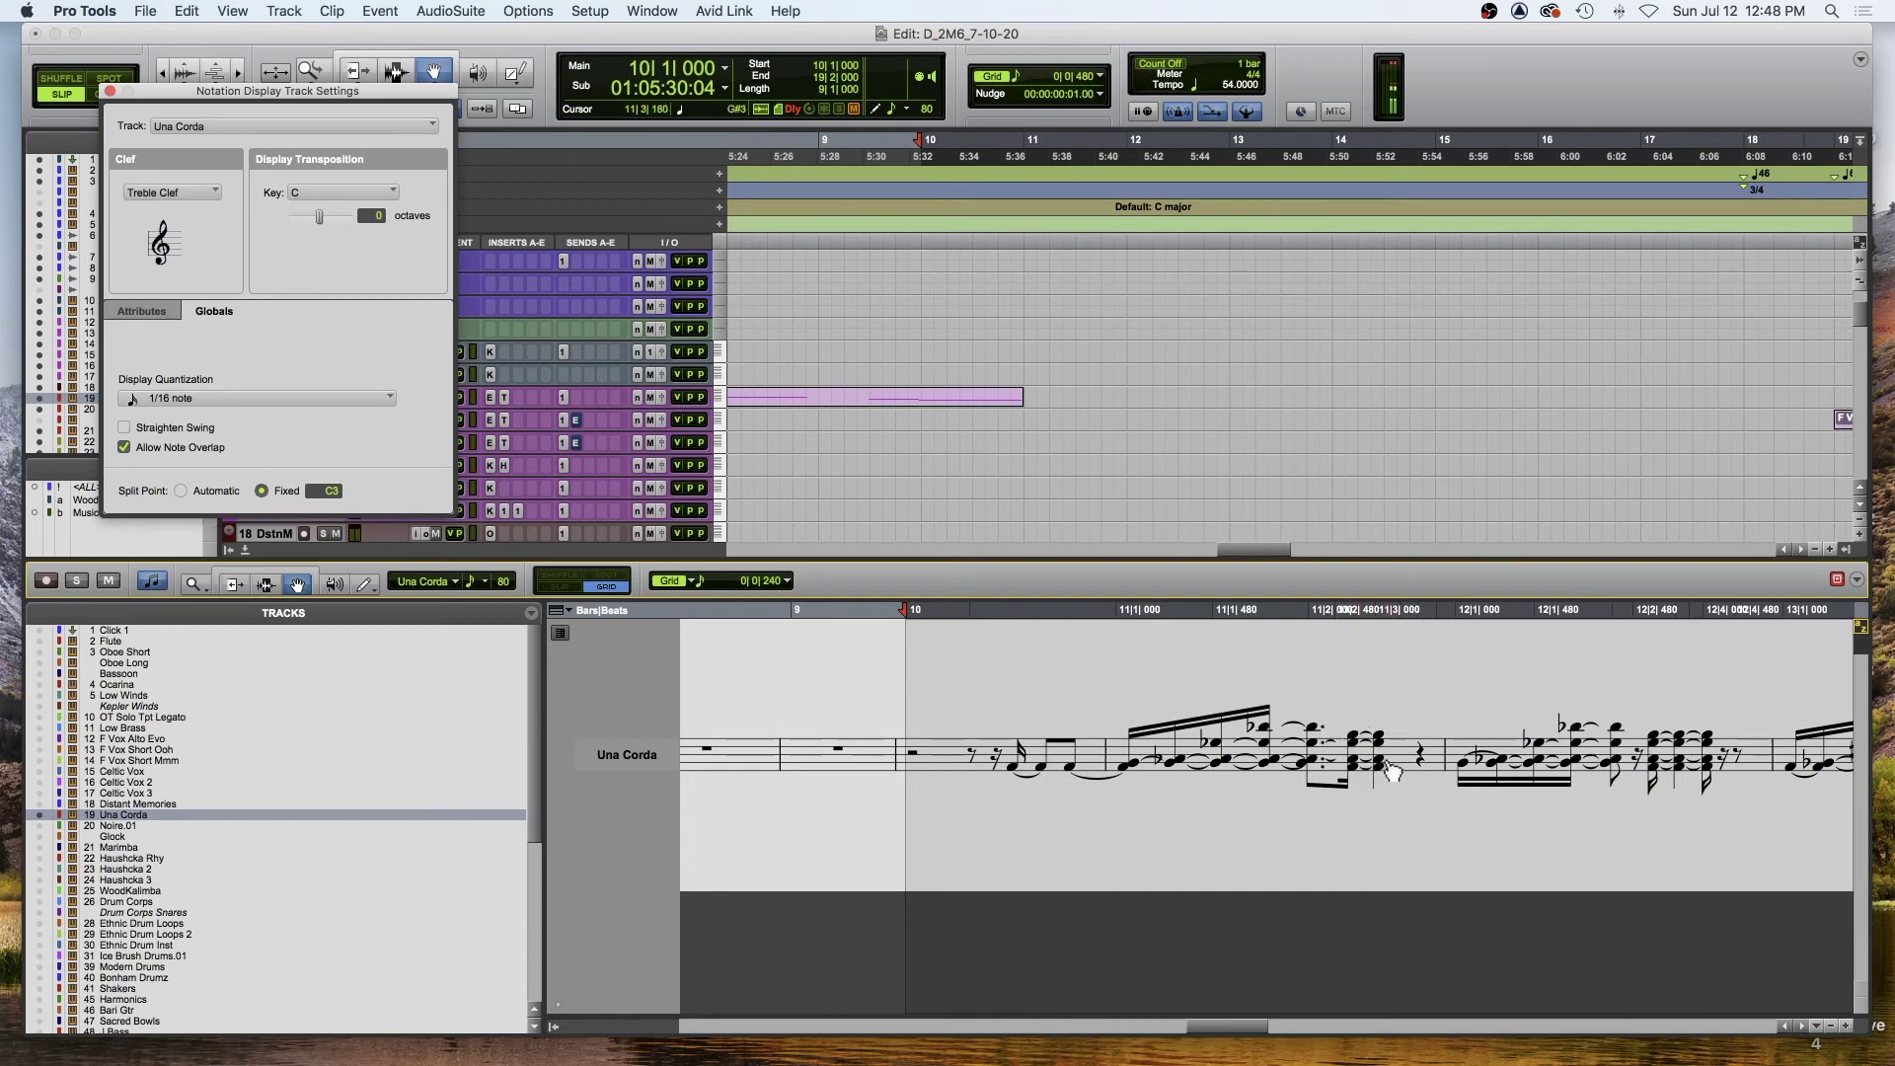
- Study the Una Corda rhythms in notation, play from 13|4|675 and 16|1|409, and close the notation editor
{"action": "scroll", "coordinate": [1392, 770], "scroll_direction": "right", "scroll_amount": 3}
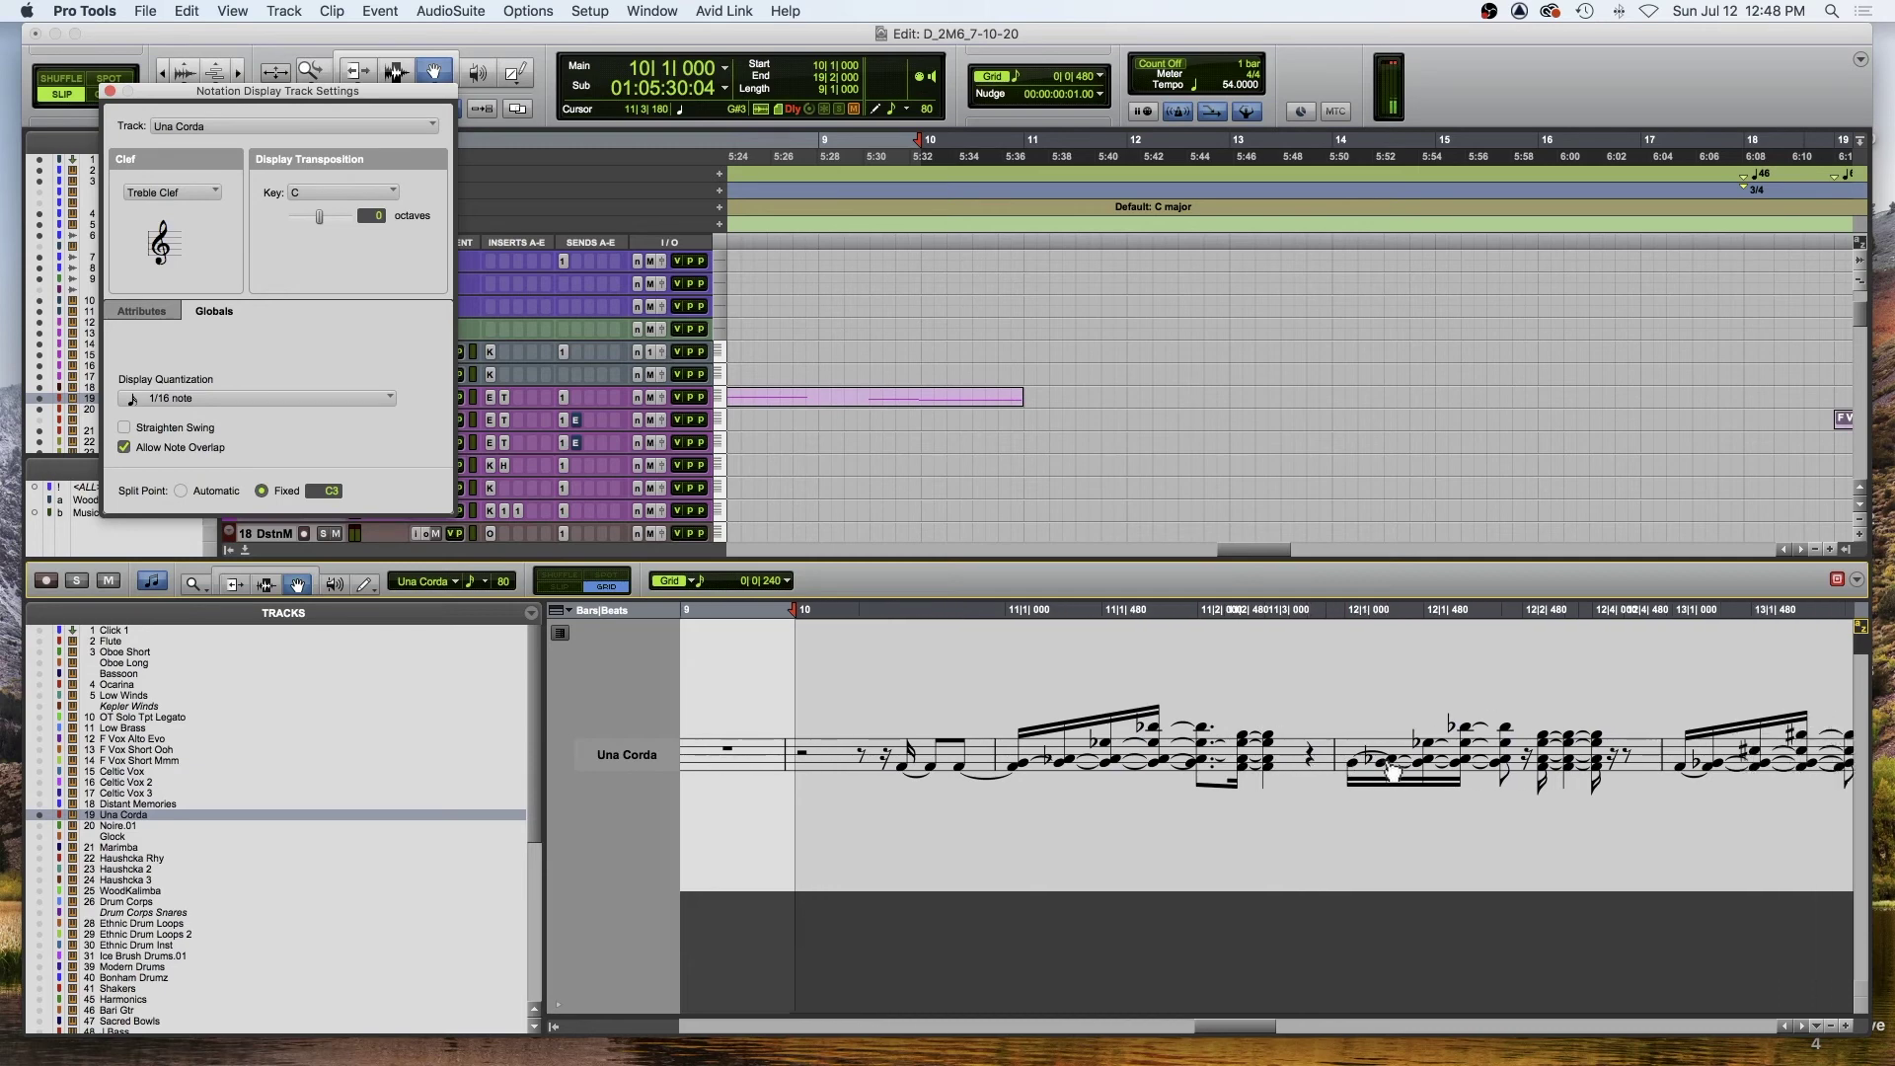
{"action": "scroll", "coordinate": [1392, 770], "scroll_direction": "right", "scroll_amount": 2}
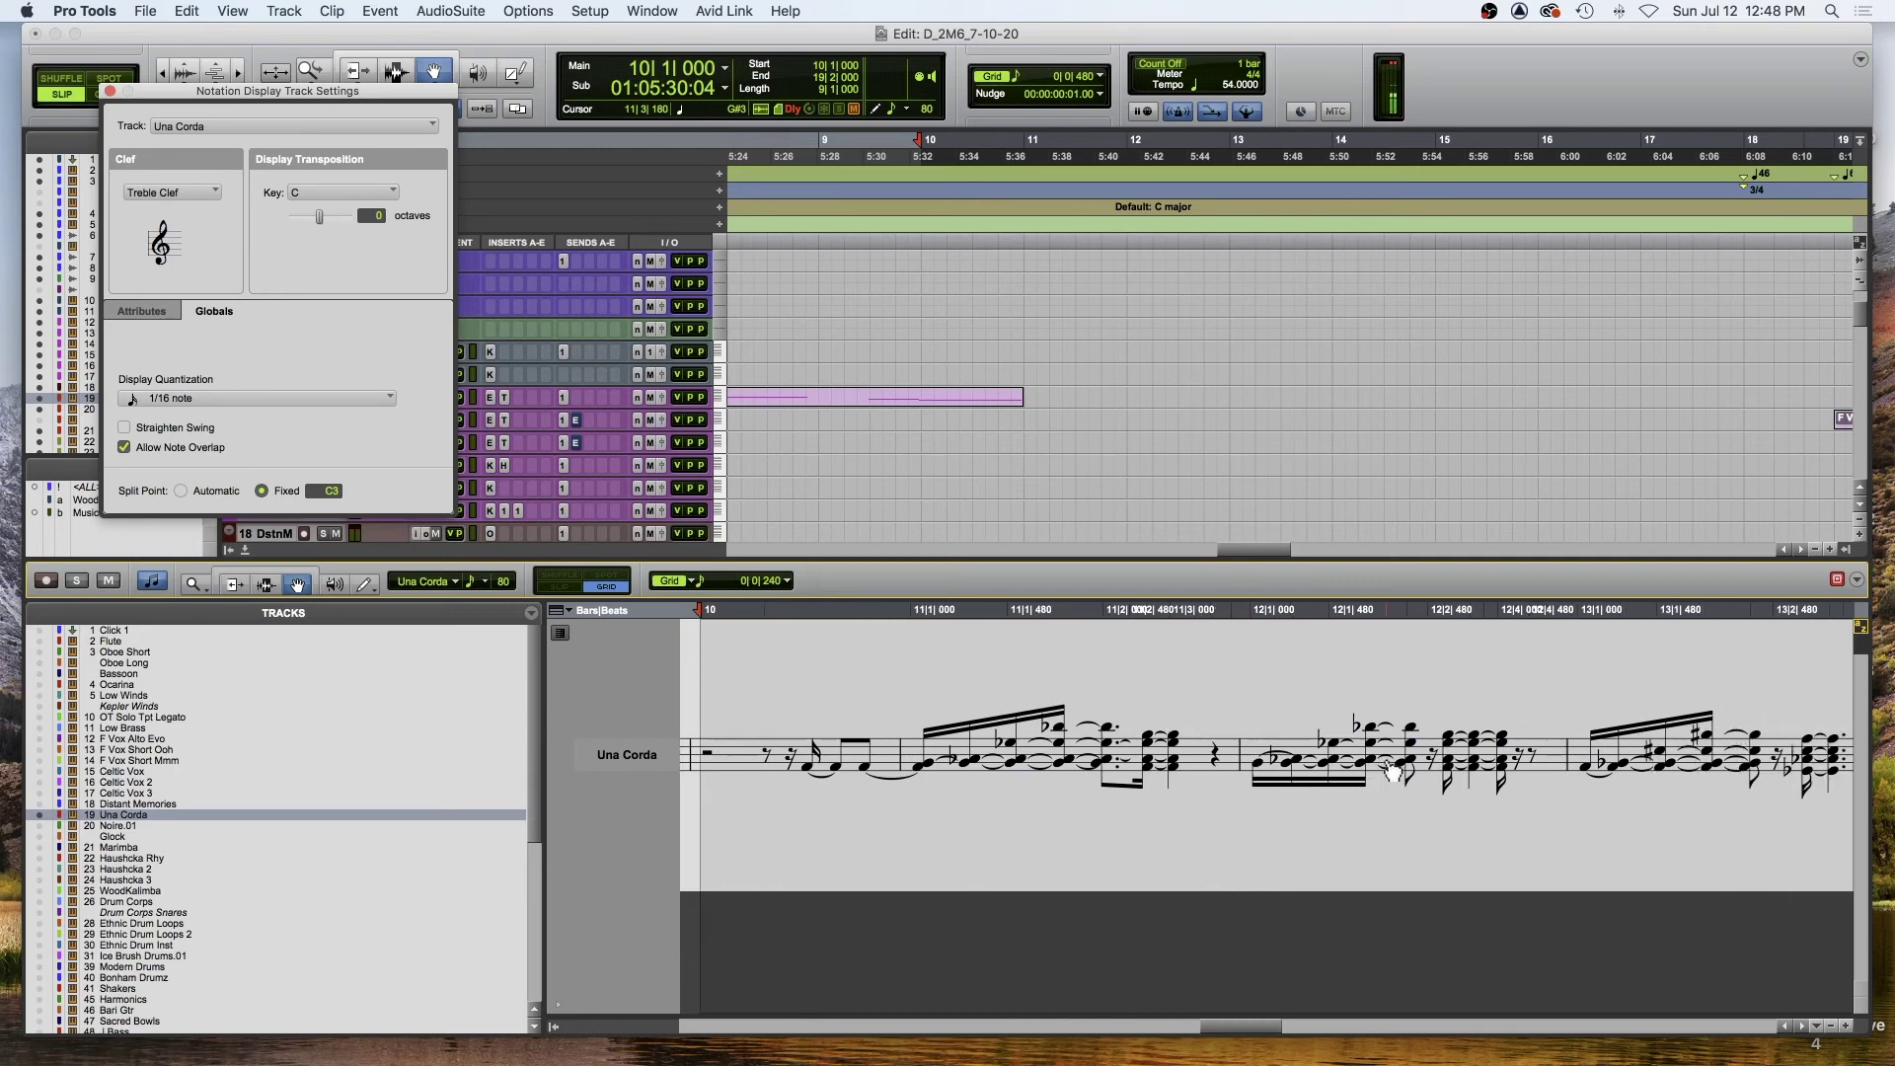
{"action": "left_click", "coordinate": [1235, 608]}
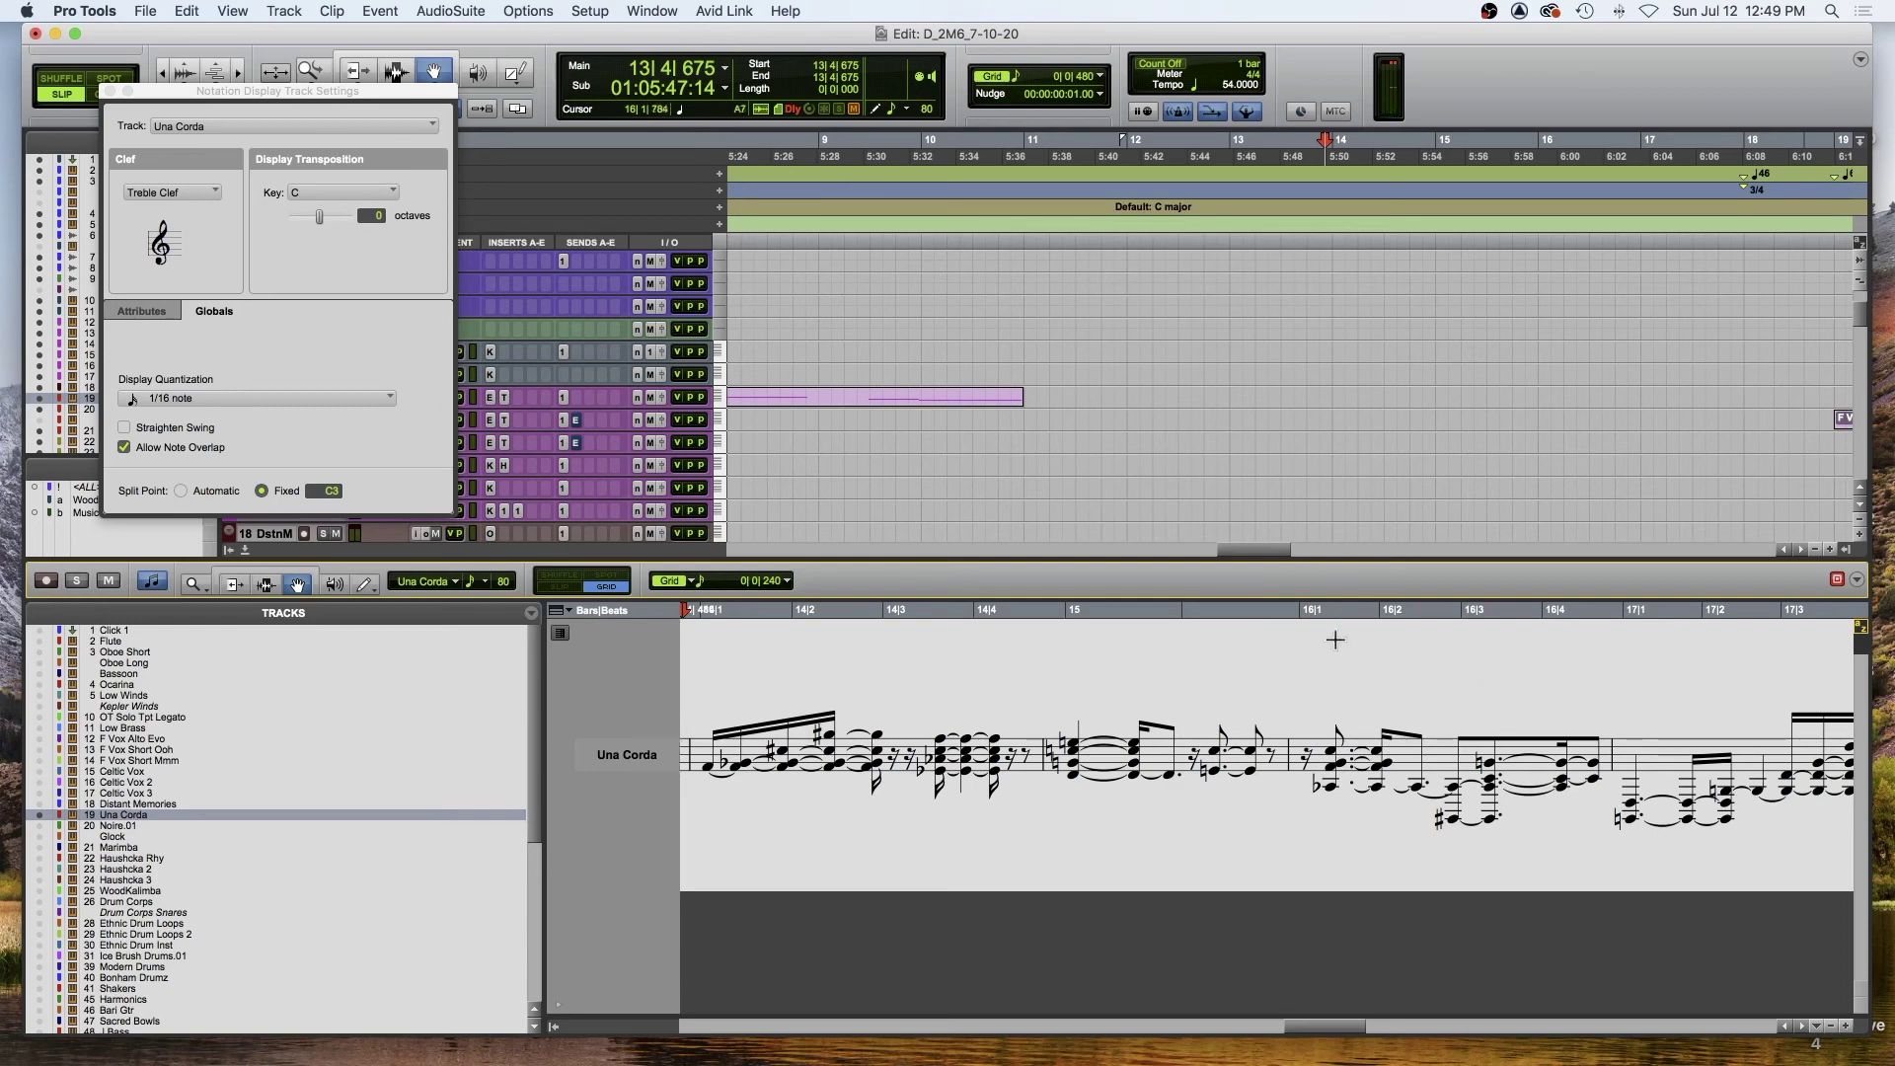
{"action": "key", "text": "space"}
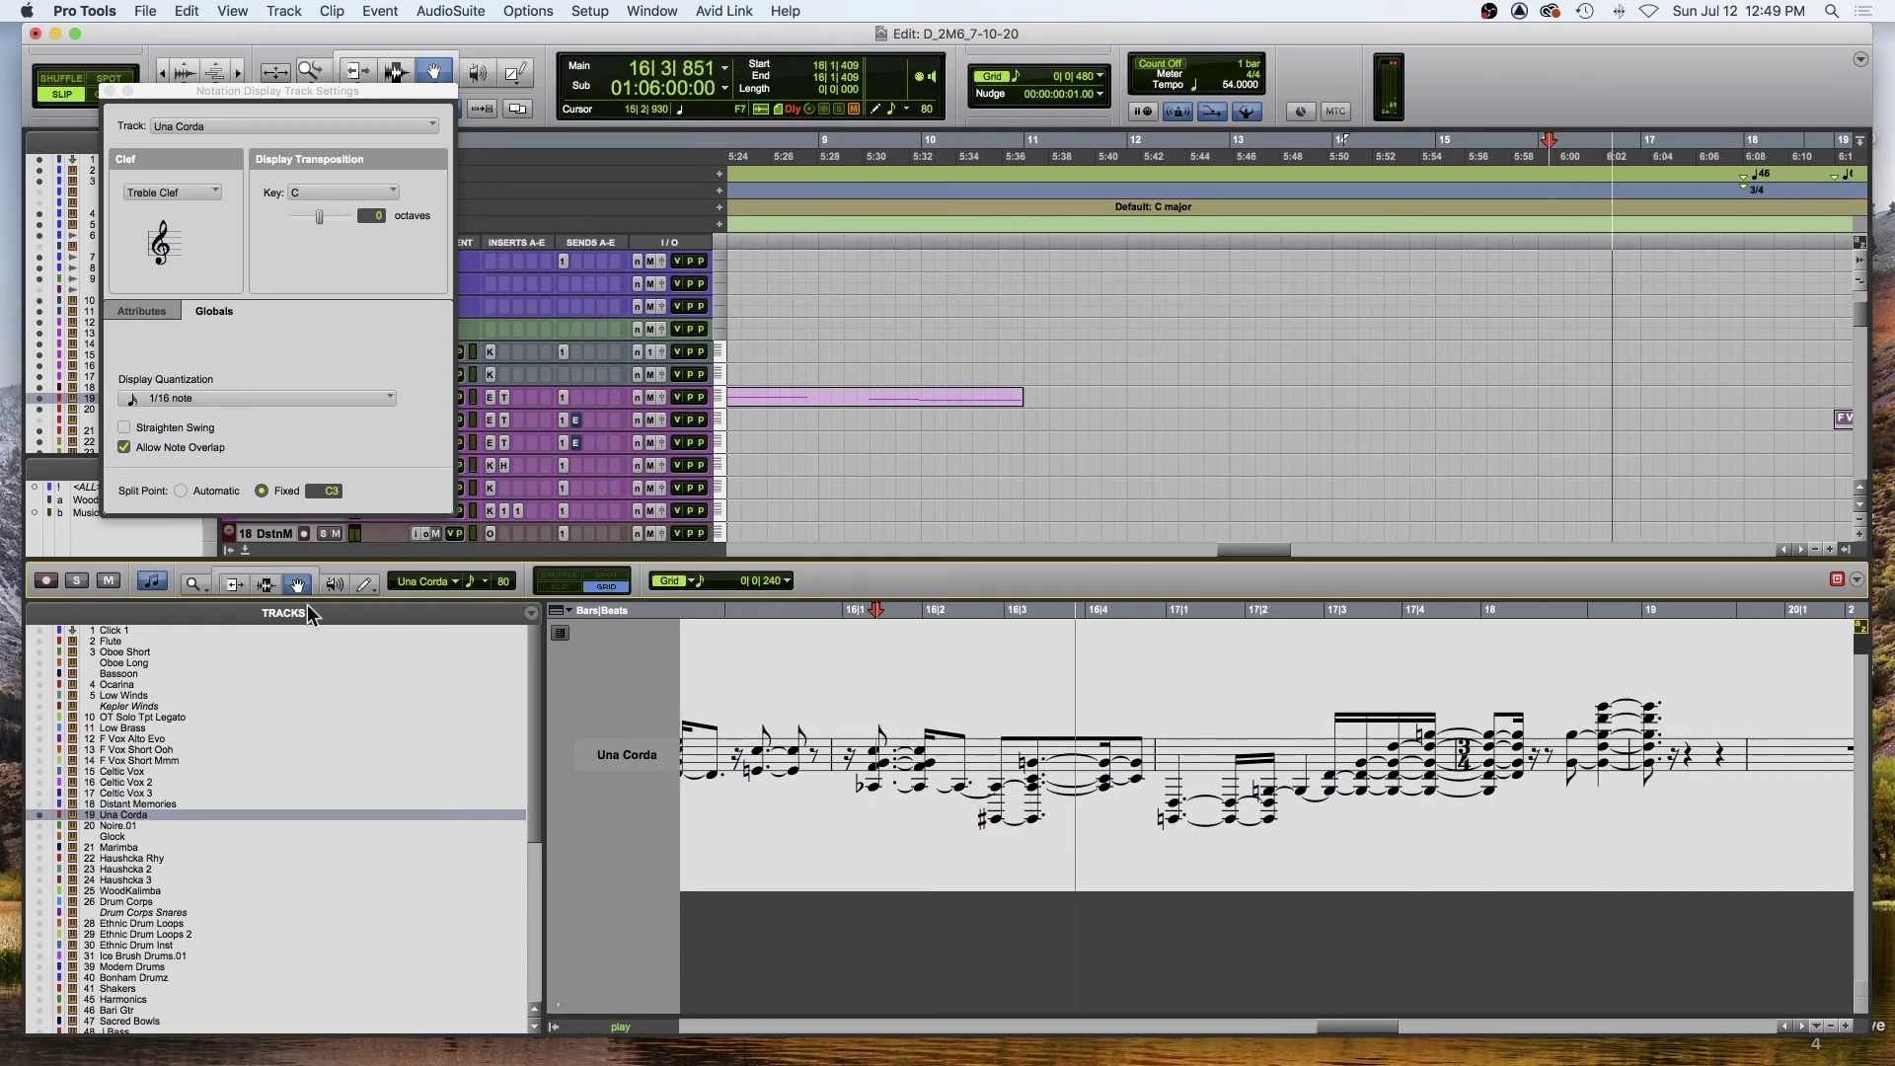
{"action": "left_click", "coordinate": [246, 549]}
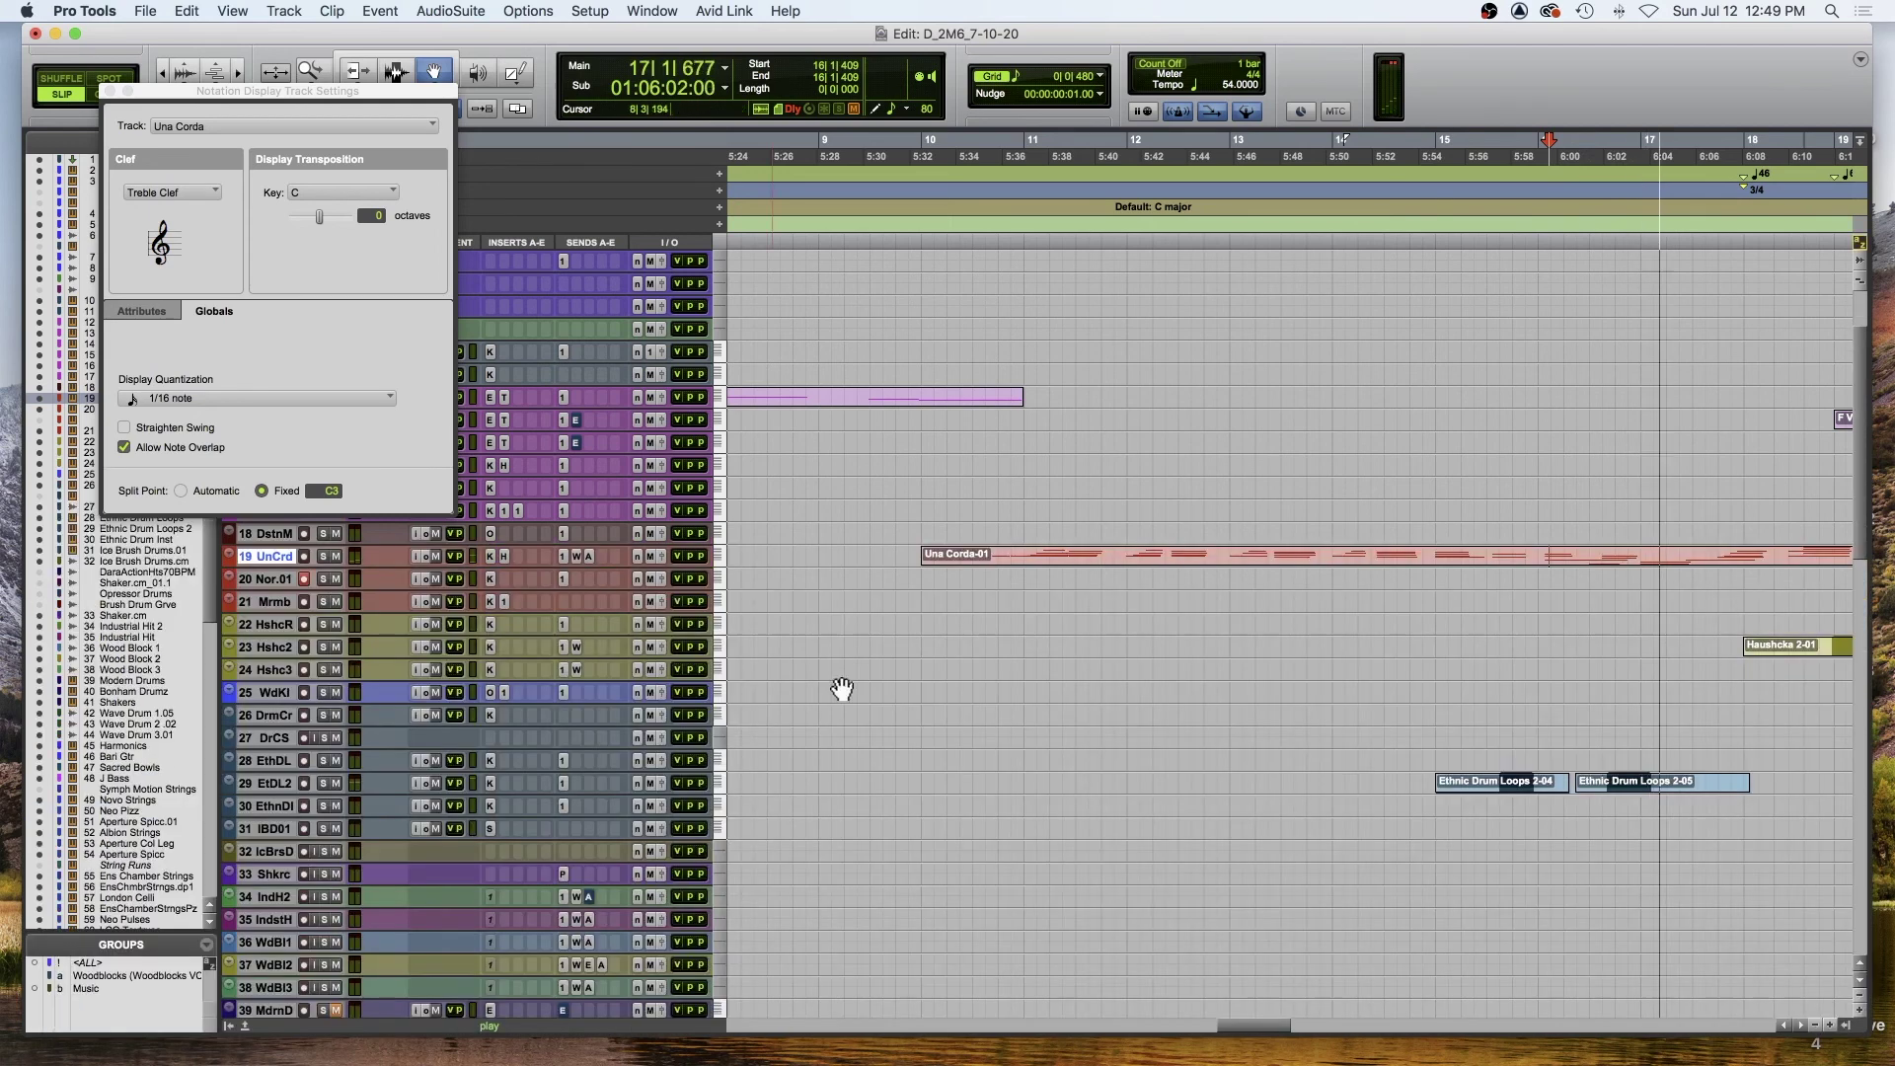
- Play from 15|1|190 while surveying the F Vox, Haushcka 2, Ethnic Drum Loops 2 and LCO Textrues-02 clips around bars 16 to 28
{"action": "scroll", "coordinate": [1135, 713], "scroll_direction": "right", "scroll_amount": 5}
{"action": "scroll", "coordinate": [1135, 712], "scroll_direction": "right", "scroll_amount": 5}
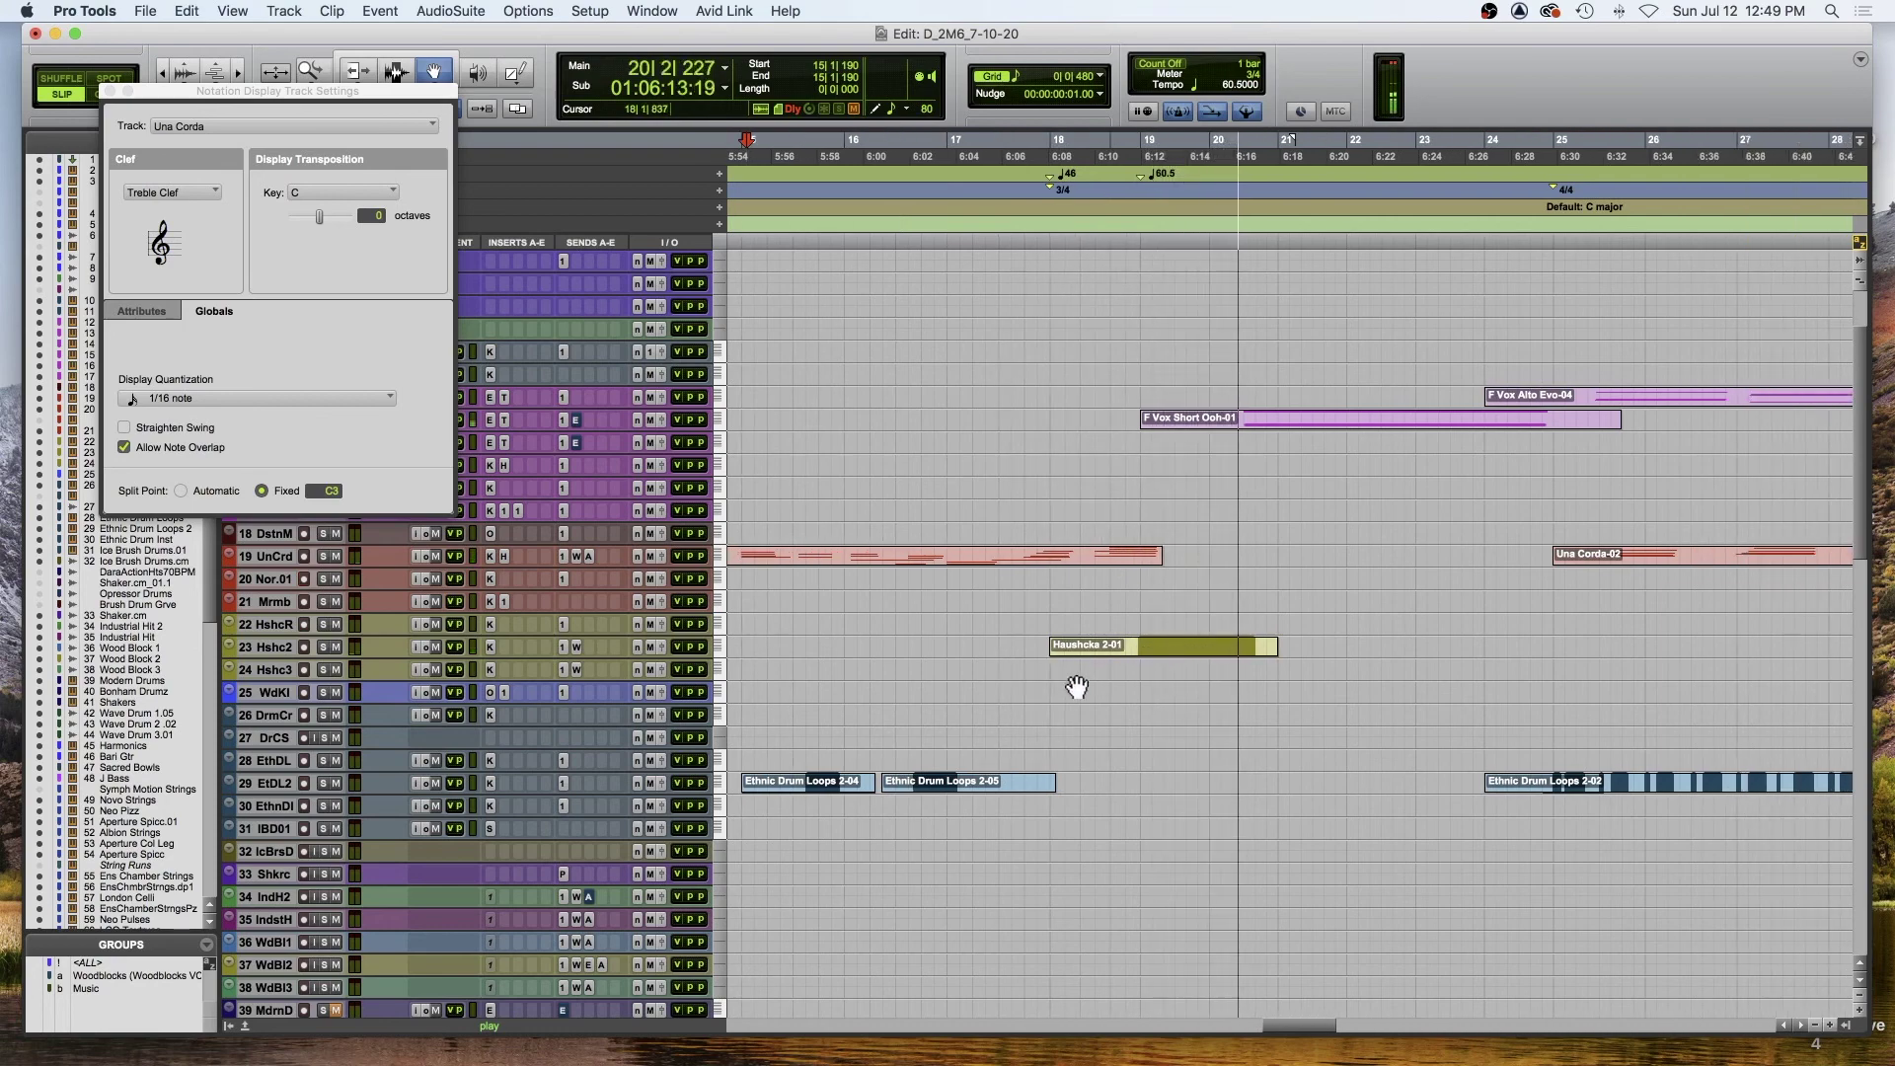
{"action": "scroll", "coordinate": [1048, 688], "scroll_direction": "up", "scroll_amount": 3}
{"action": "scroll", "coordinate": [1048, 688], "scroll_direction": "up", "scroll_amount": 2}
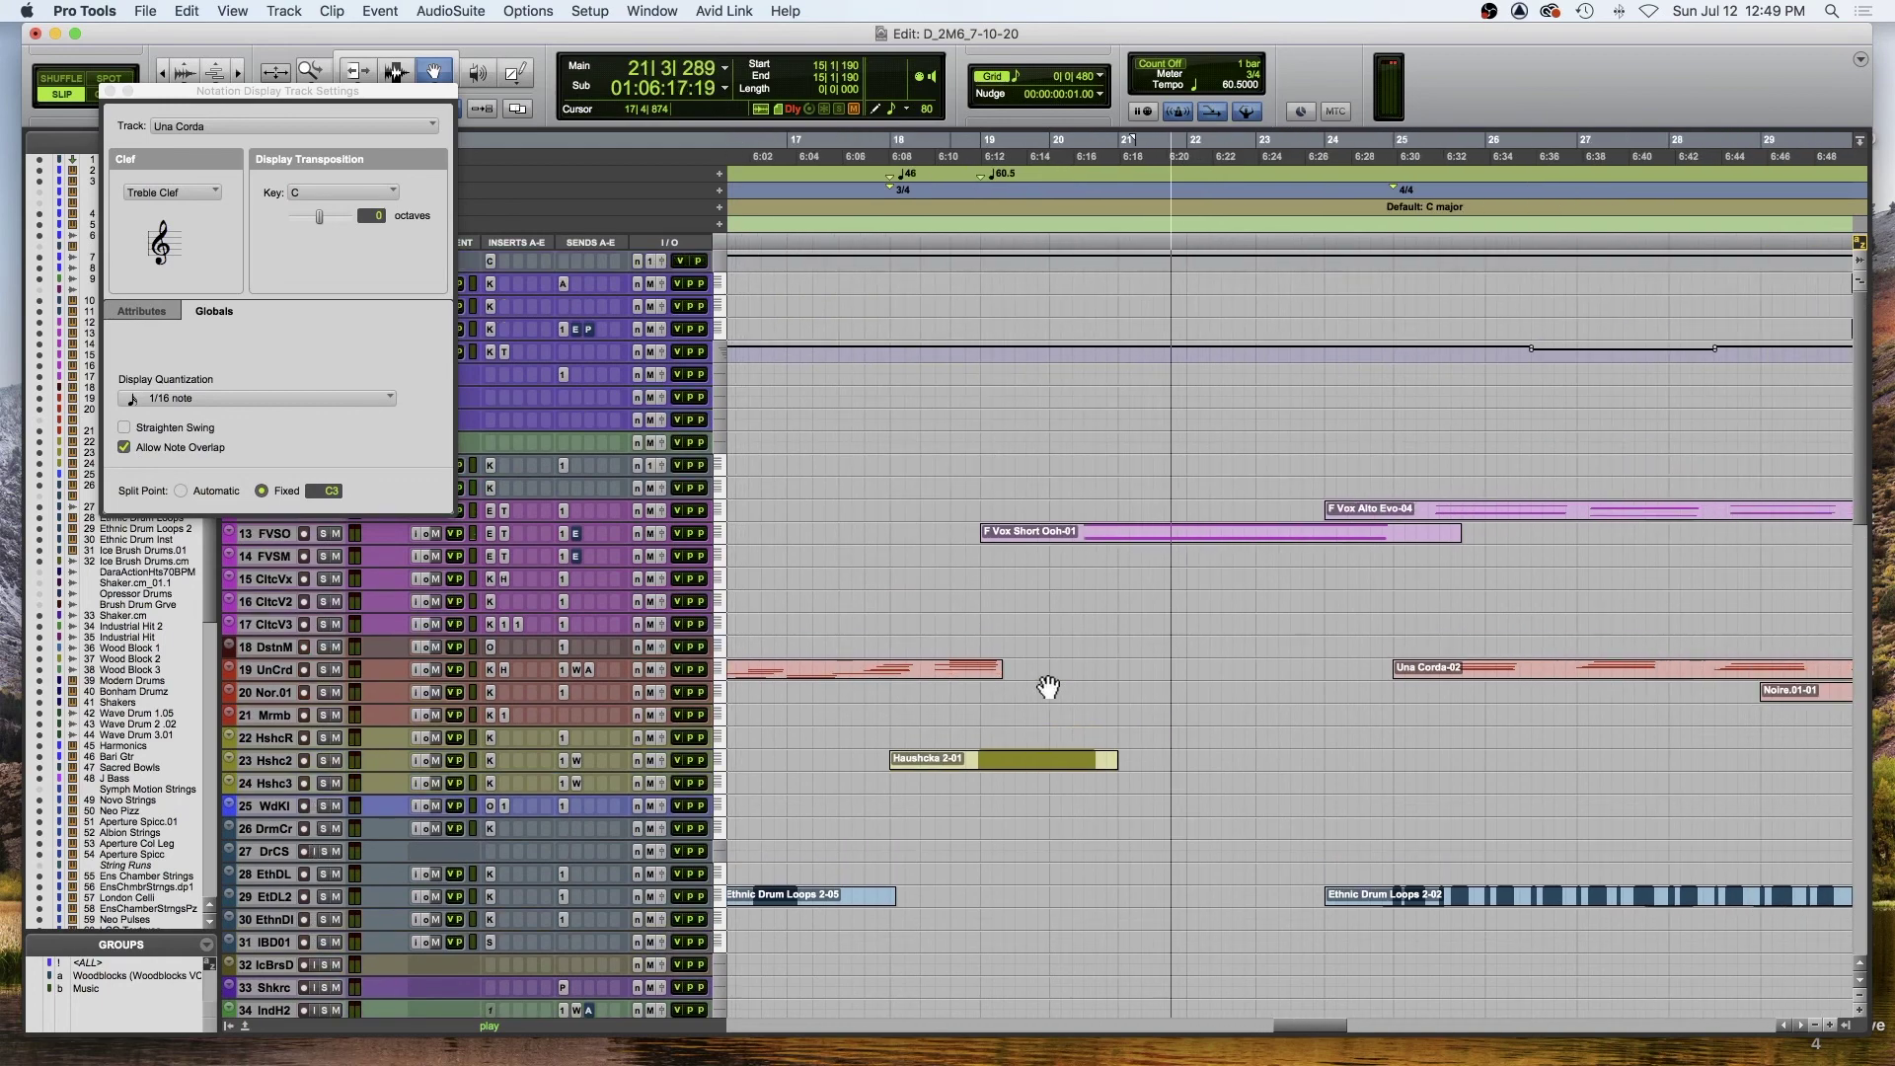
{"action": "scroll", "coordinate": [1048, 688], "scroll_direction": "down", "scroll_amount": 12}
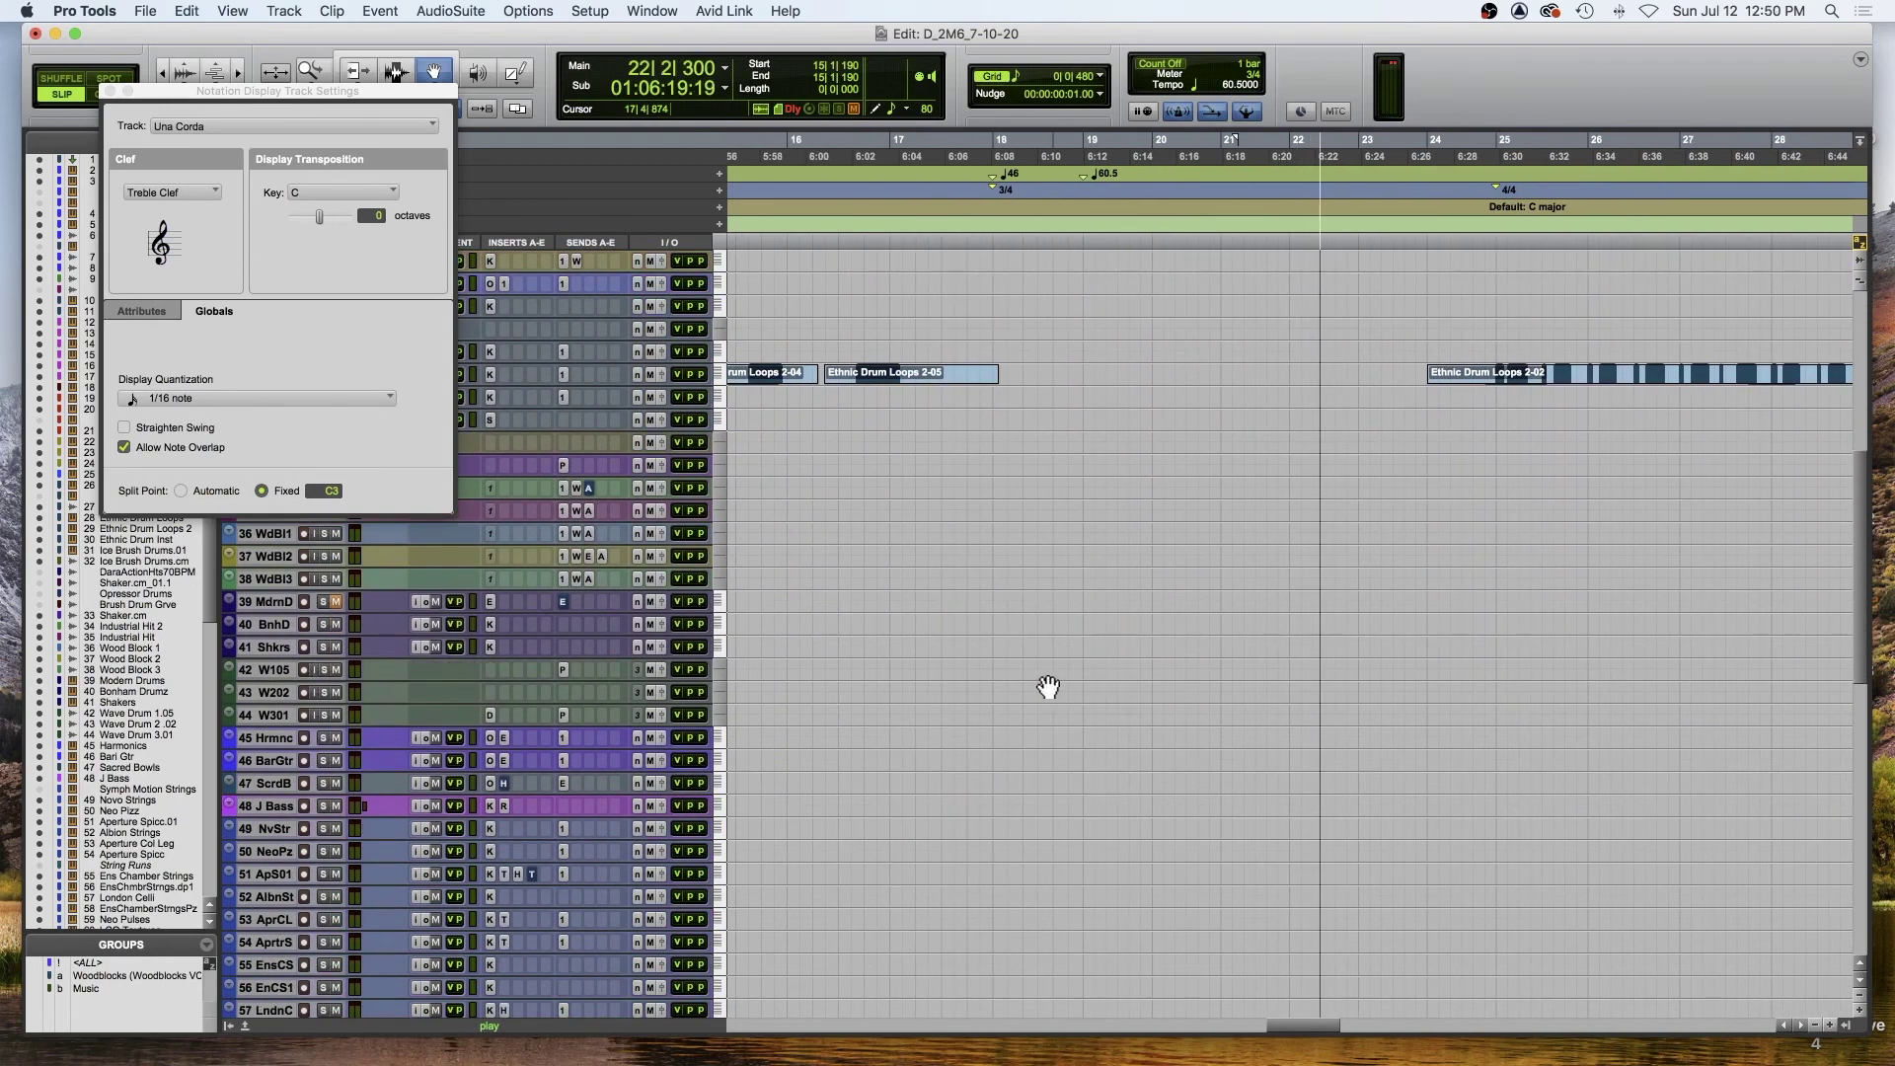
{"action": "scroll", "coordinate": [1048, 688], "scroll_direction": "down", "scroll_amount": 5}
{"action": "scroll", "coordinate": [1048, 688], "scroll_direction": "down", "scroll_amount": 3}
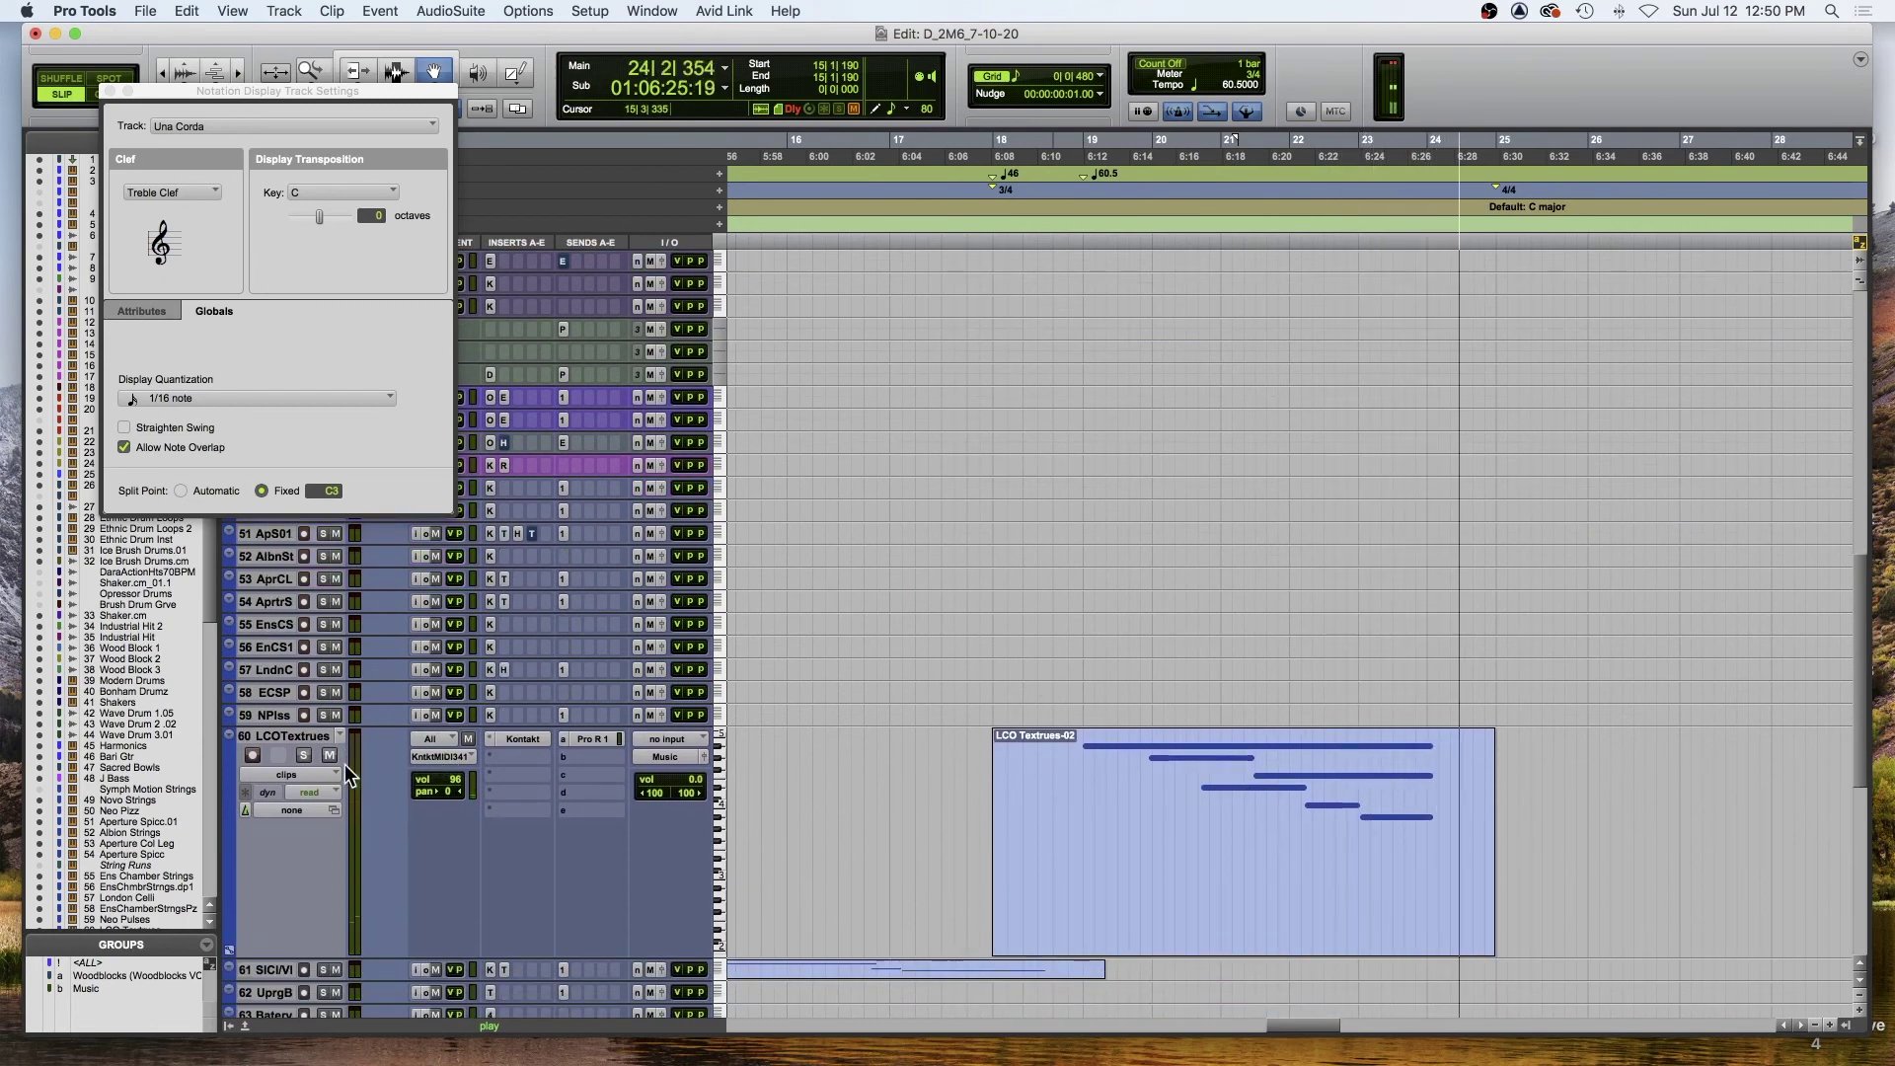
- Survey the vocal, Una Corda-02, Noire.01-01 and Ethnic Drum Loops 2-02 clips around bars 24 to 31, and play from 24|1|012
{"action": "scroll", "coordinate": [610, 766], "scroll_direction": "up", "scroll_amount": 12}
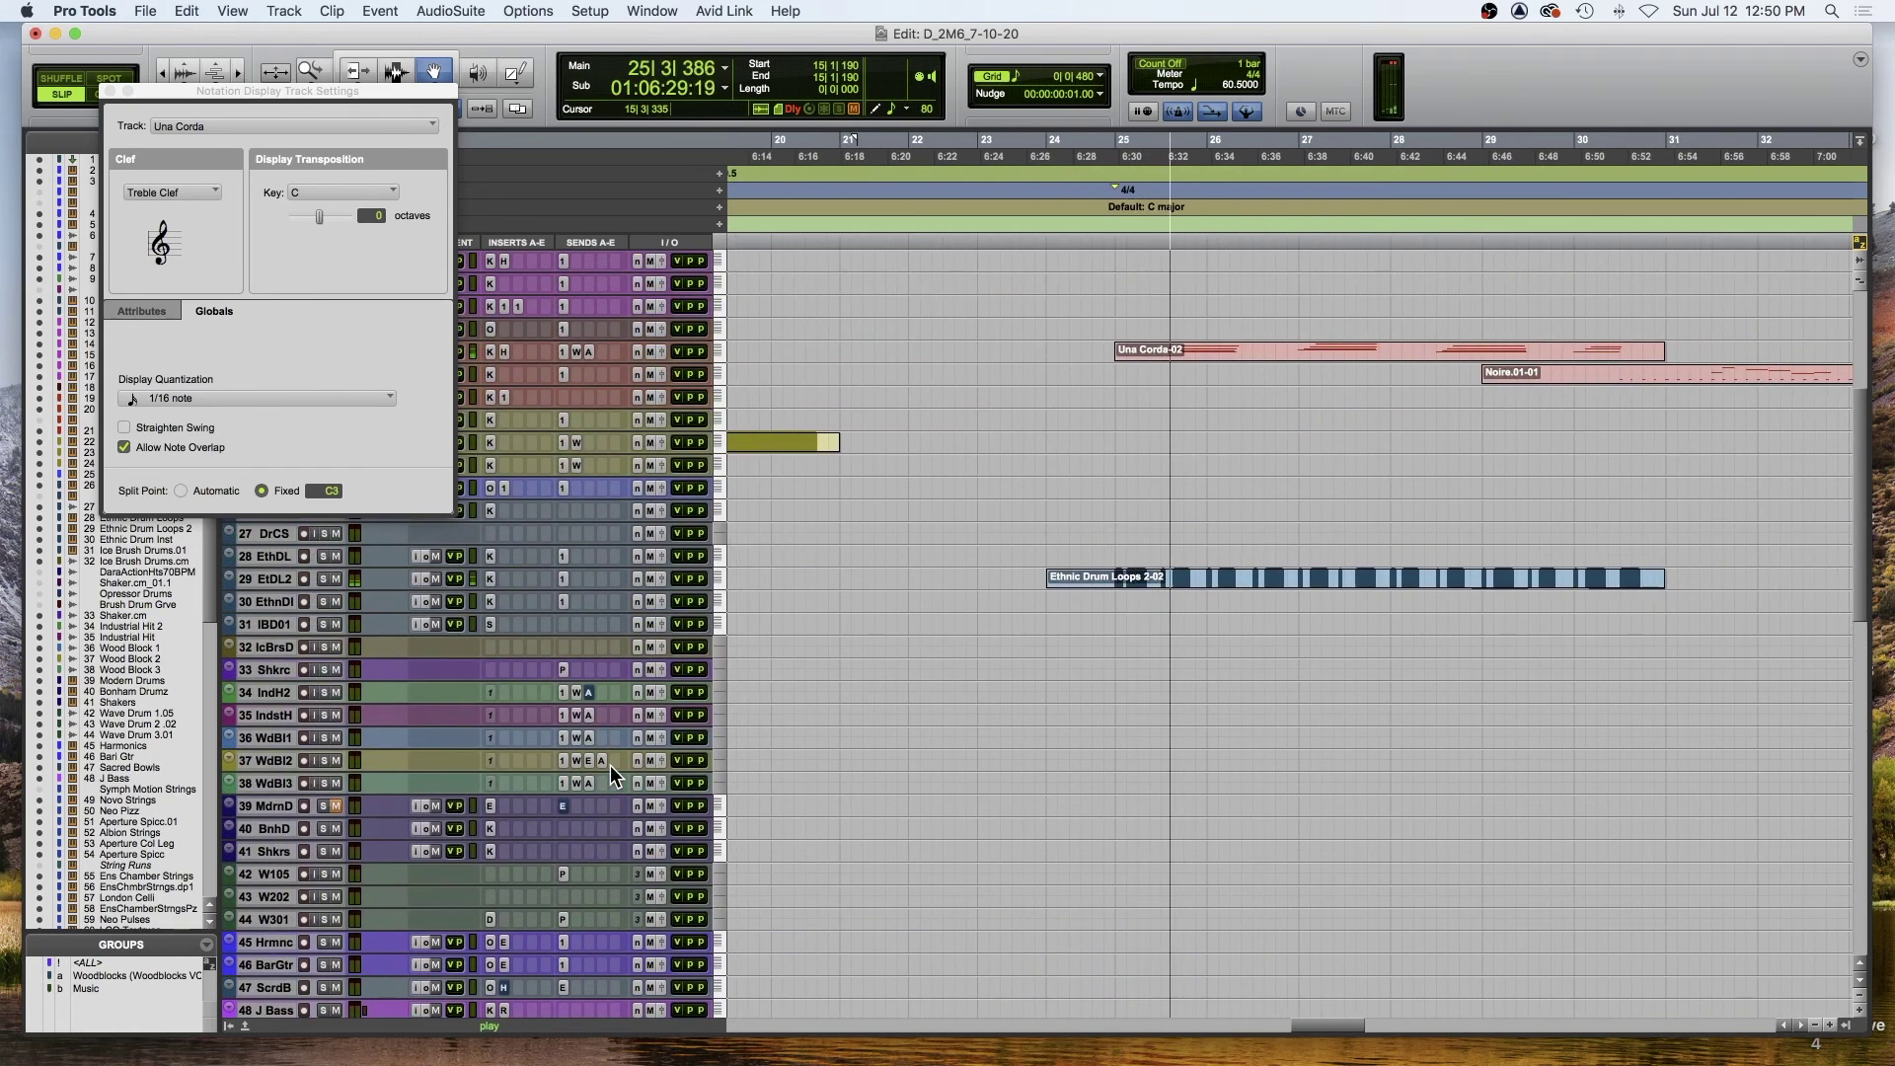
{"action": "scroll", "coordinate": [610, 766], "scroll_direction": "up", "scroll_amount": 2}
{"action": "scroll", "coordinate": [610, 766], "scroll_direction": "up", "scroll_amount": 3}
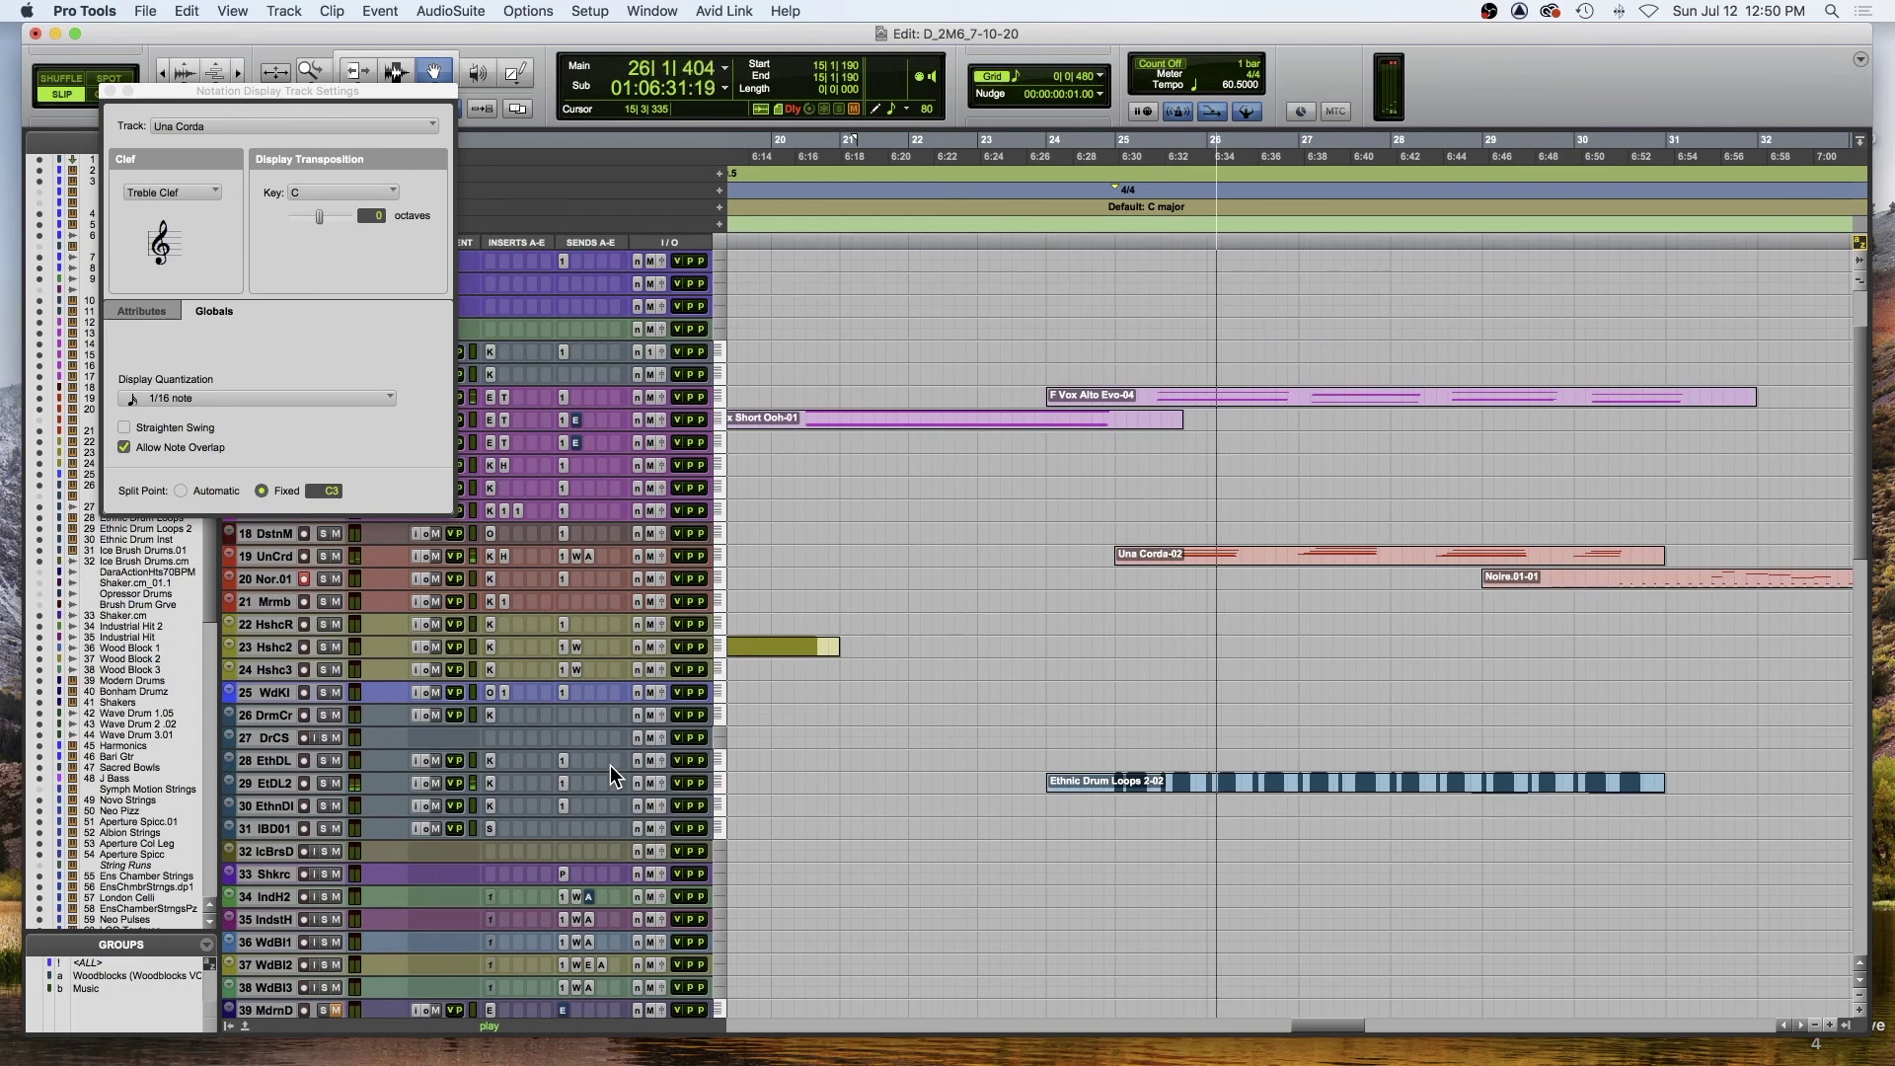
{"action": "scroll", "coordinate": [610, 766], "scroll_direction": "down", "scroll_amount": 11}
{"action": "scroll", "coordinate": [610, 766], "scroll_direction": "down", "scroll_amount": 10}
{"action": "scroll", "coordinate": [610, 766], "scroll_direction": "up", "scroll_amount": 4}
{"action": "scroll", "coordinate": [610, 766], "scroll_direction": "up", "scroll_amount": 4}
{"action": "key", "text": "space"}
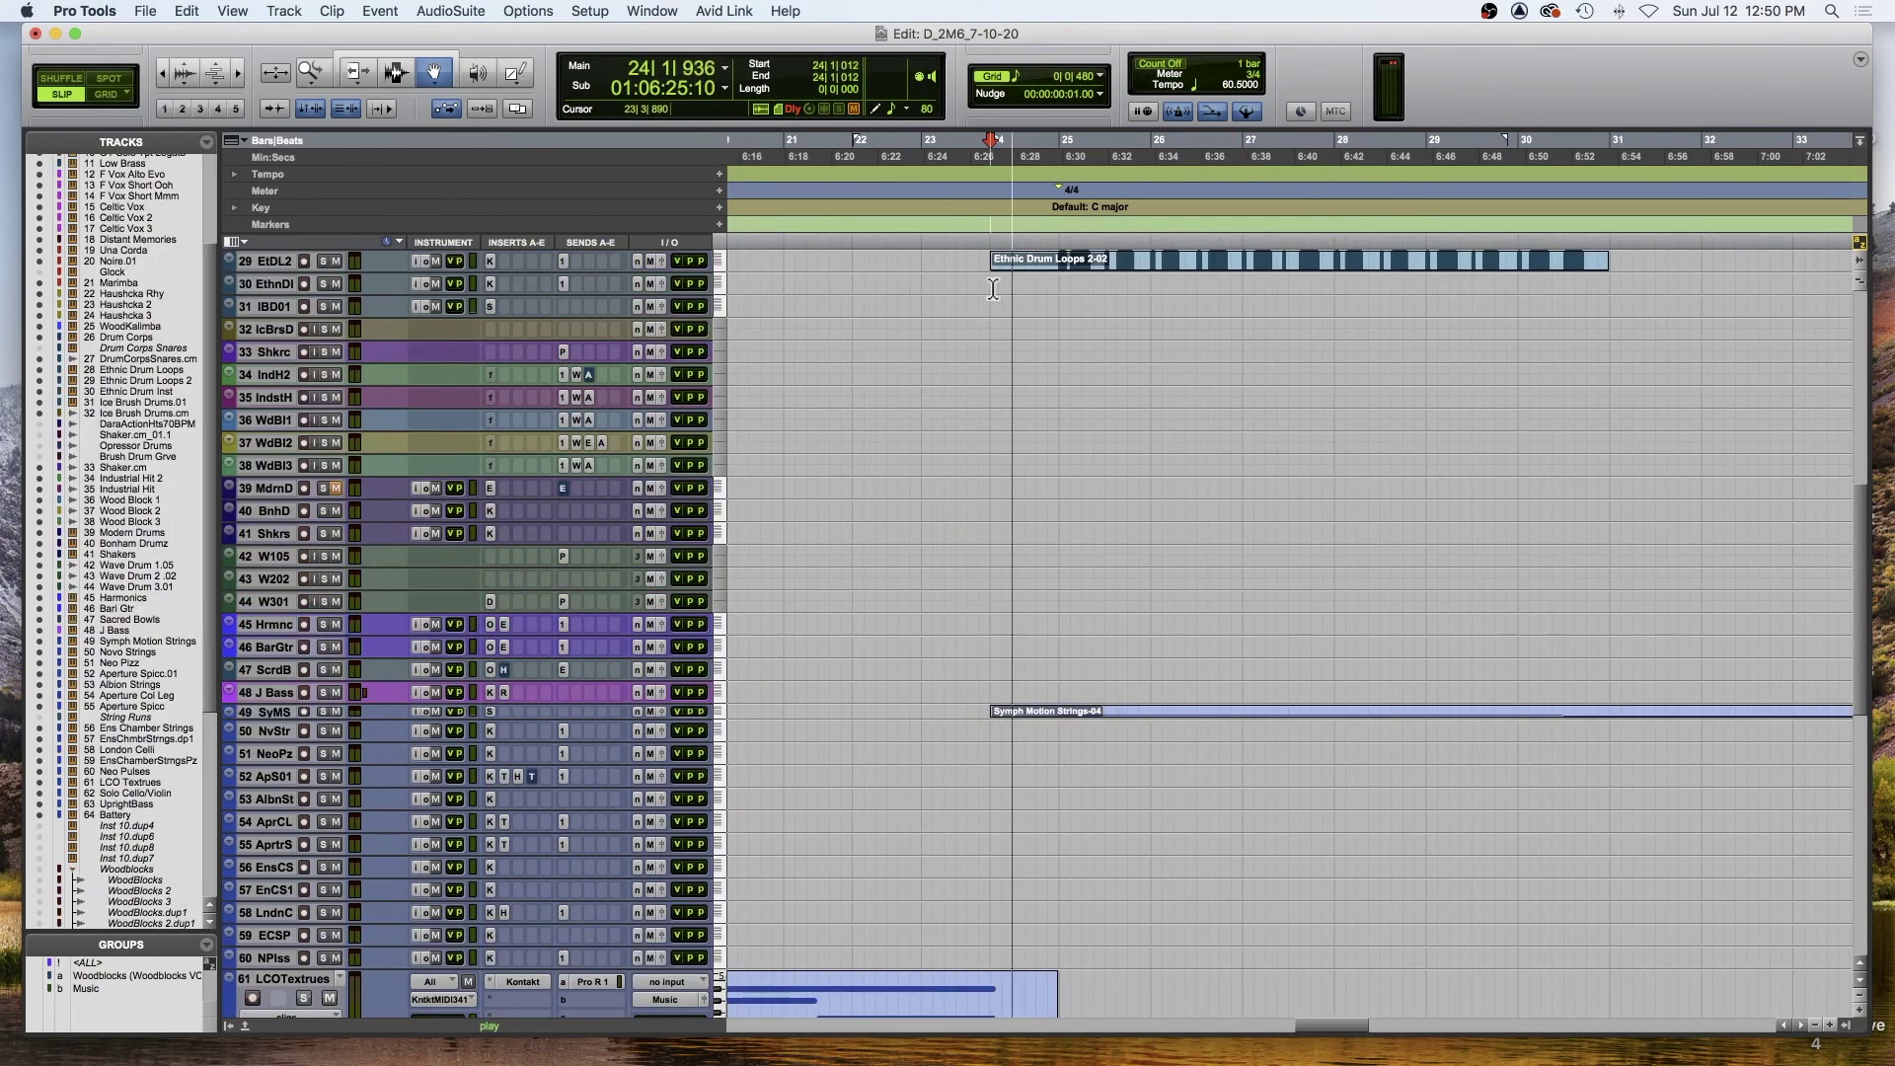
- Select the Symph Motion Strings-04 clip and survey the clips layered above it from bar 24 during playback
{"action": "left_click", "coordinate": [1075, 710]}
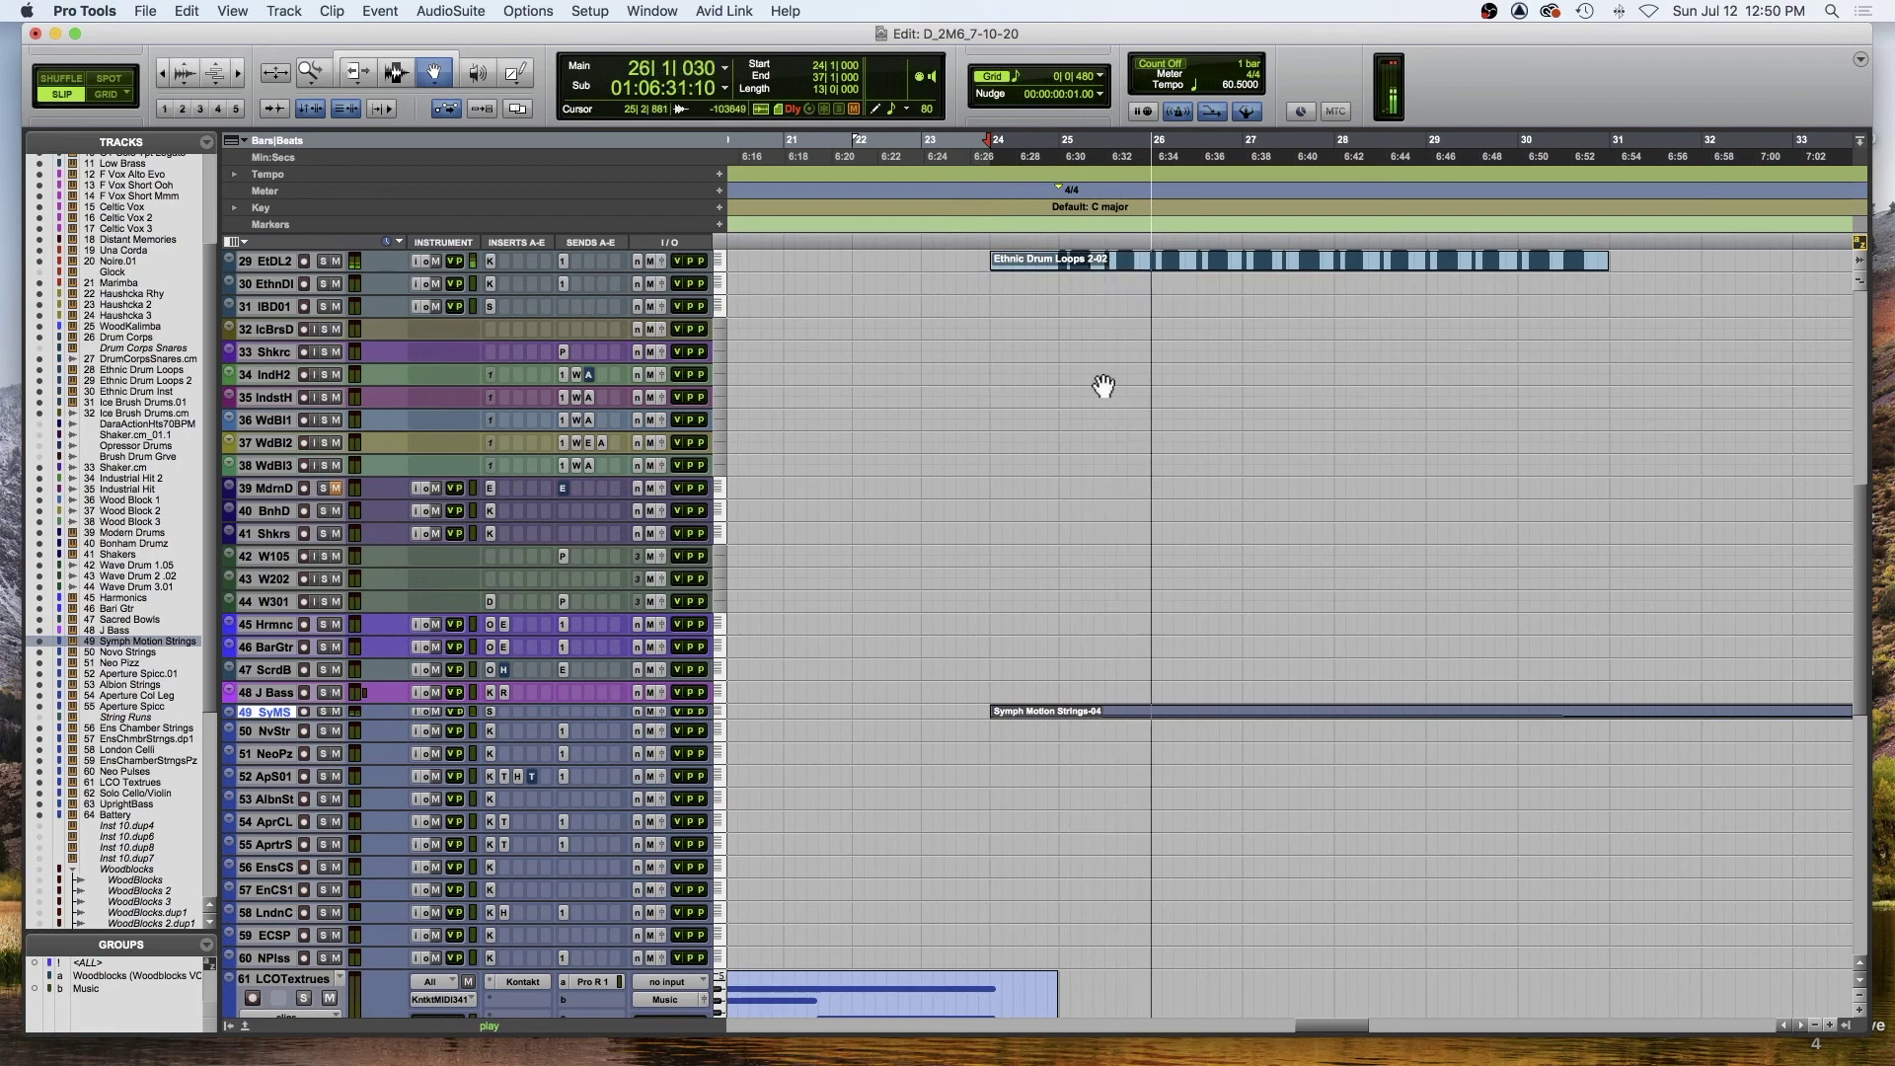
{"action": "scroll", "coordinate": [1105, 389], "scroll_direction": "up", "scroll_amount": 5}
{"action": "scroll", "coordinate": [1105, 389], "scroll_direction": "up", "scroll_amount": 2}
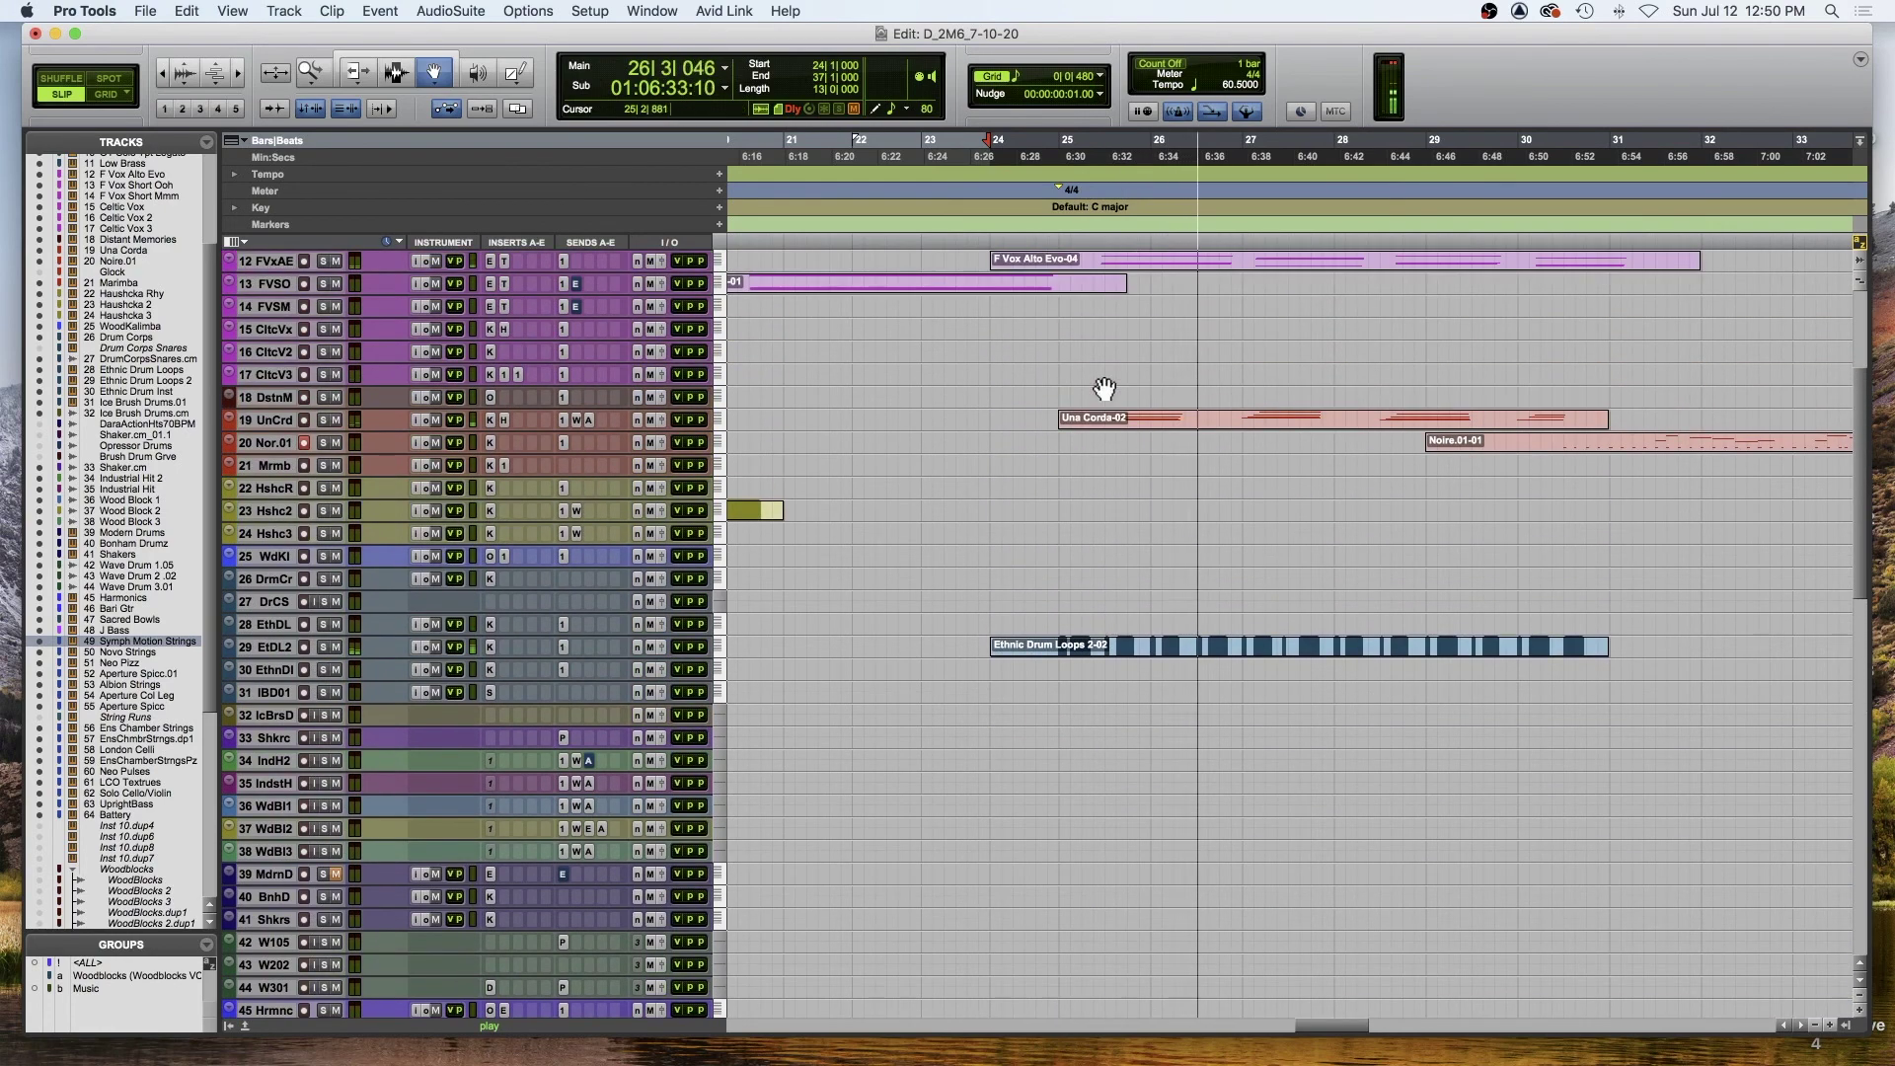
{"action": "key", "text": "r"}
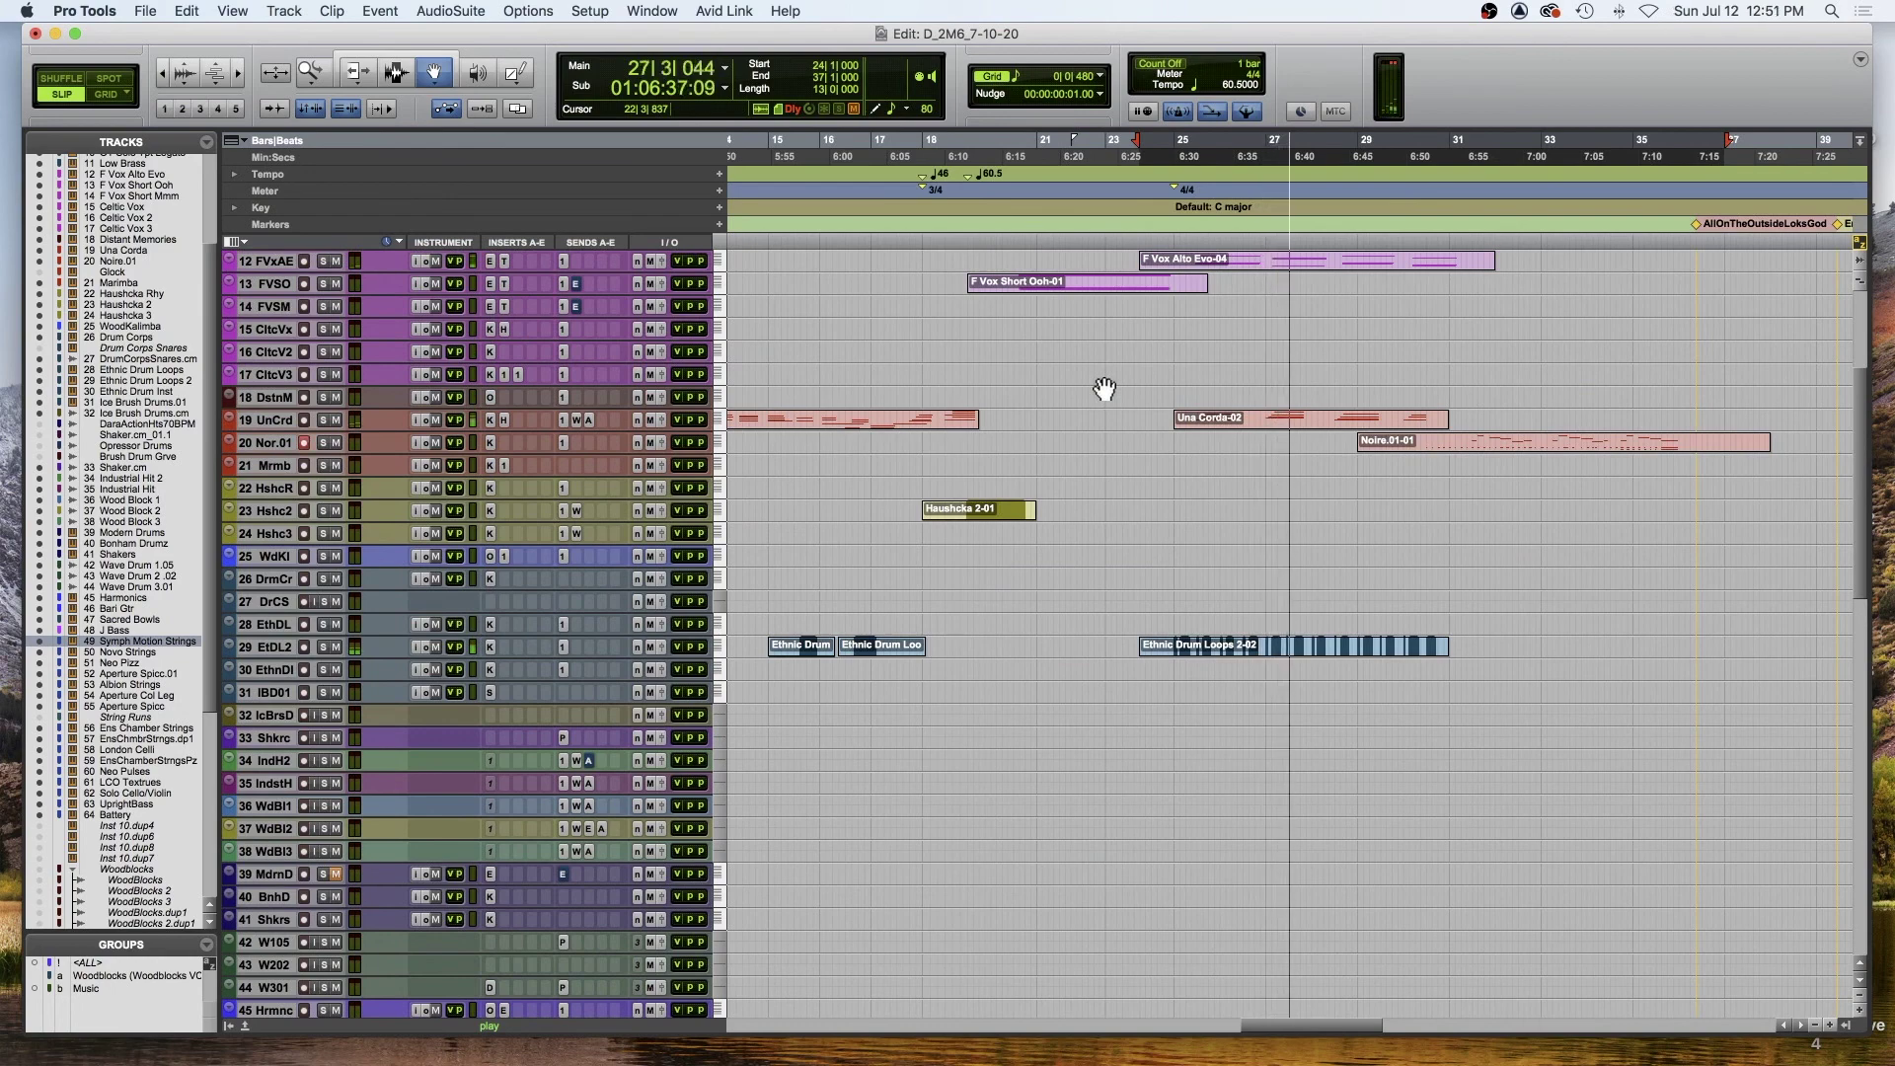
- Open the F Vox Alto Evo-04 clip in the notation editor, clear the note selection and examine its rhythms from bar 25
{"action": "left_click", "coordinate": [1290, 265]}
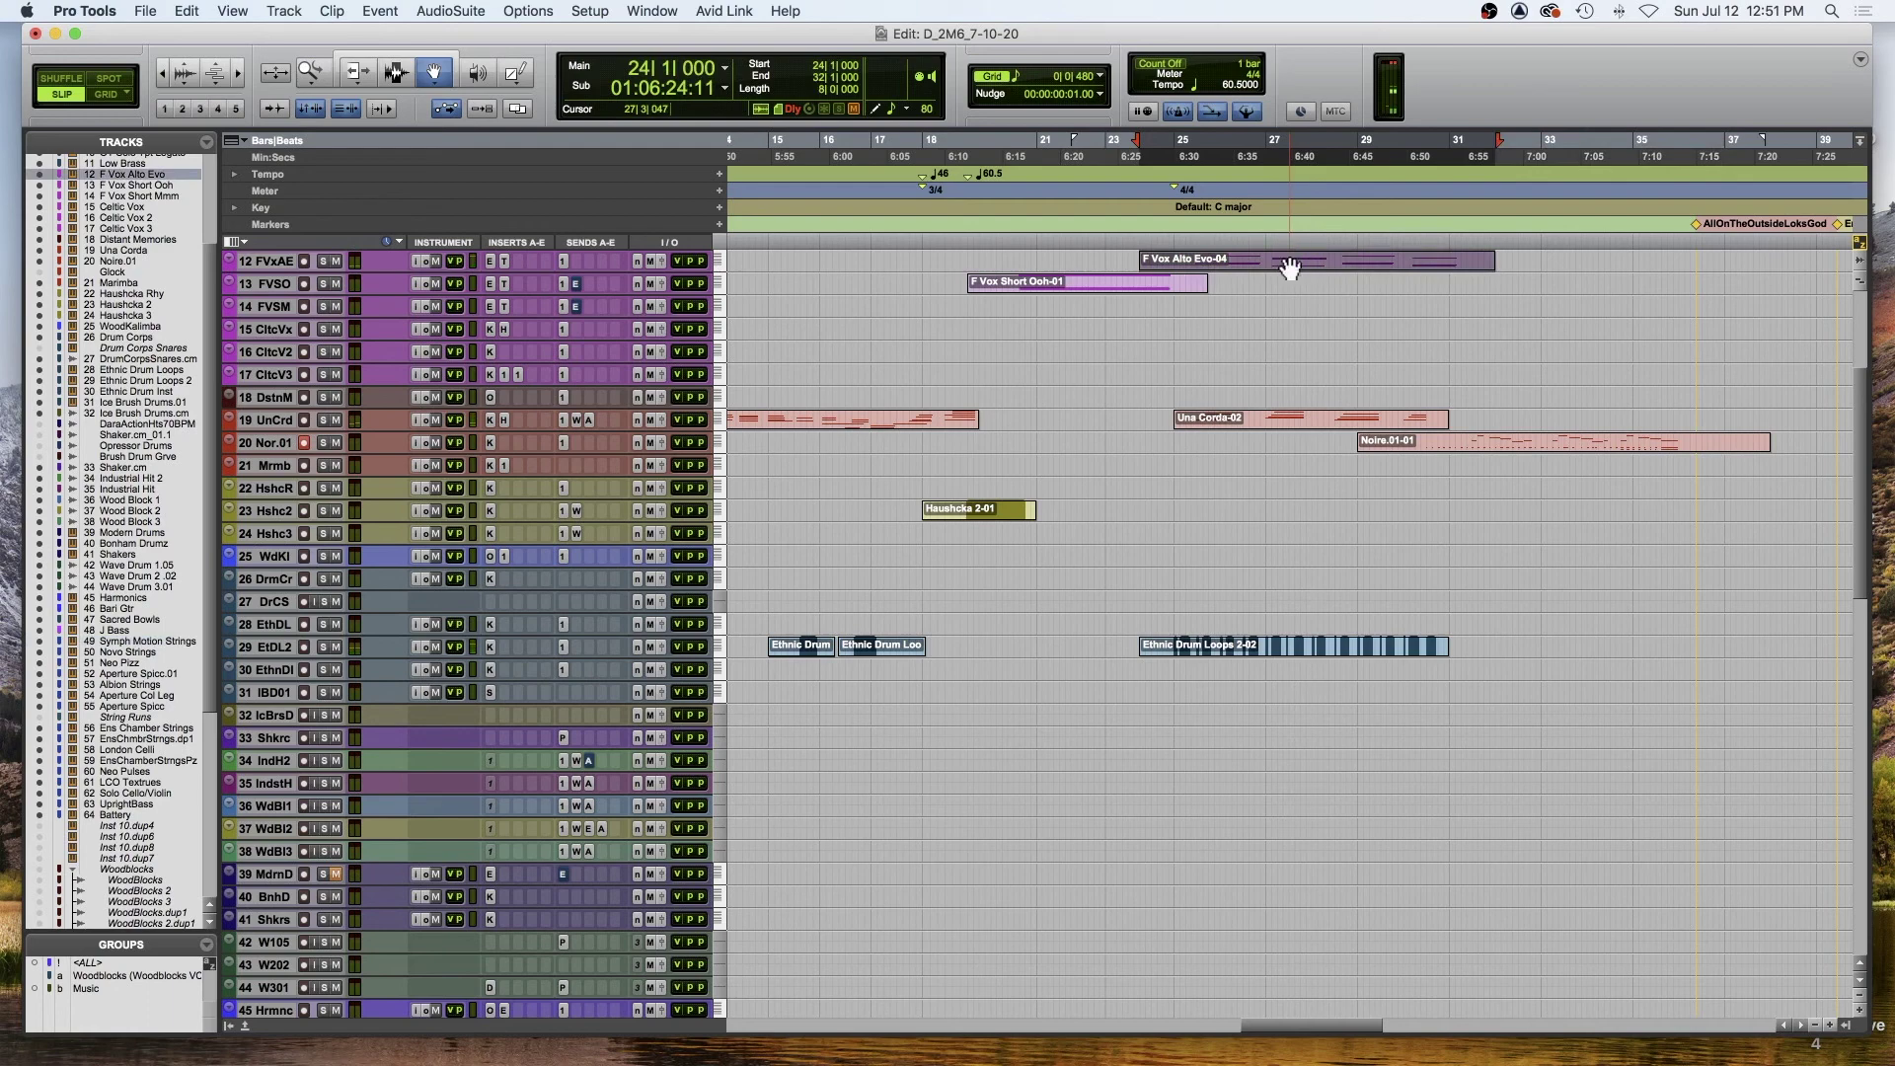
{"action": "double_click", "coordinate": [1290, 265]}
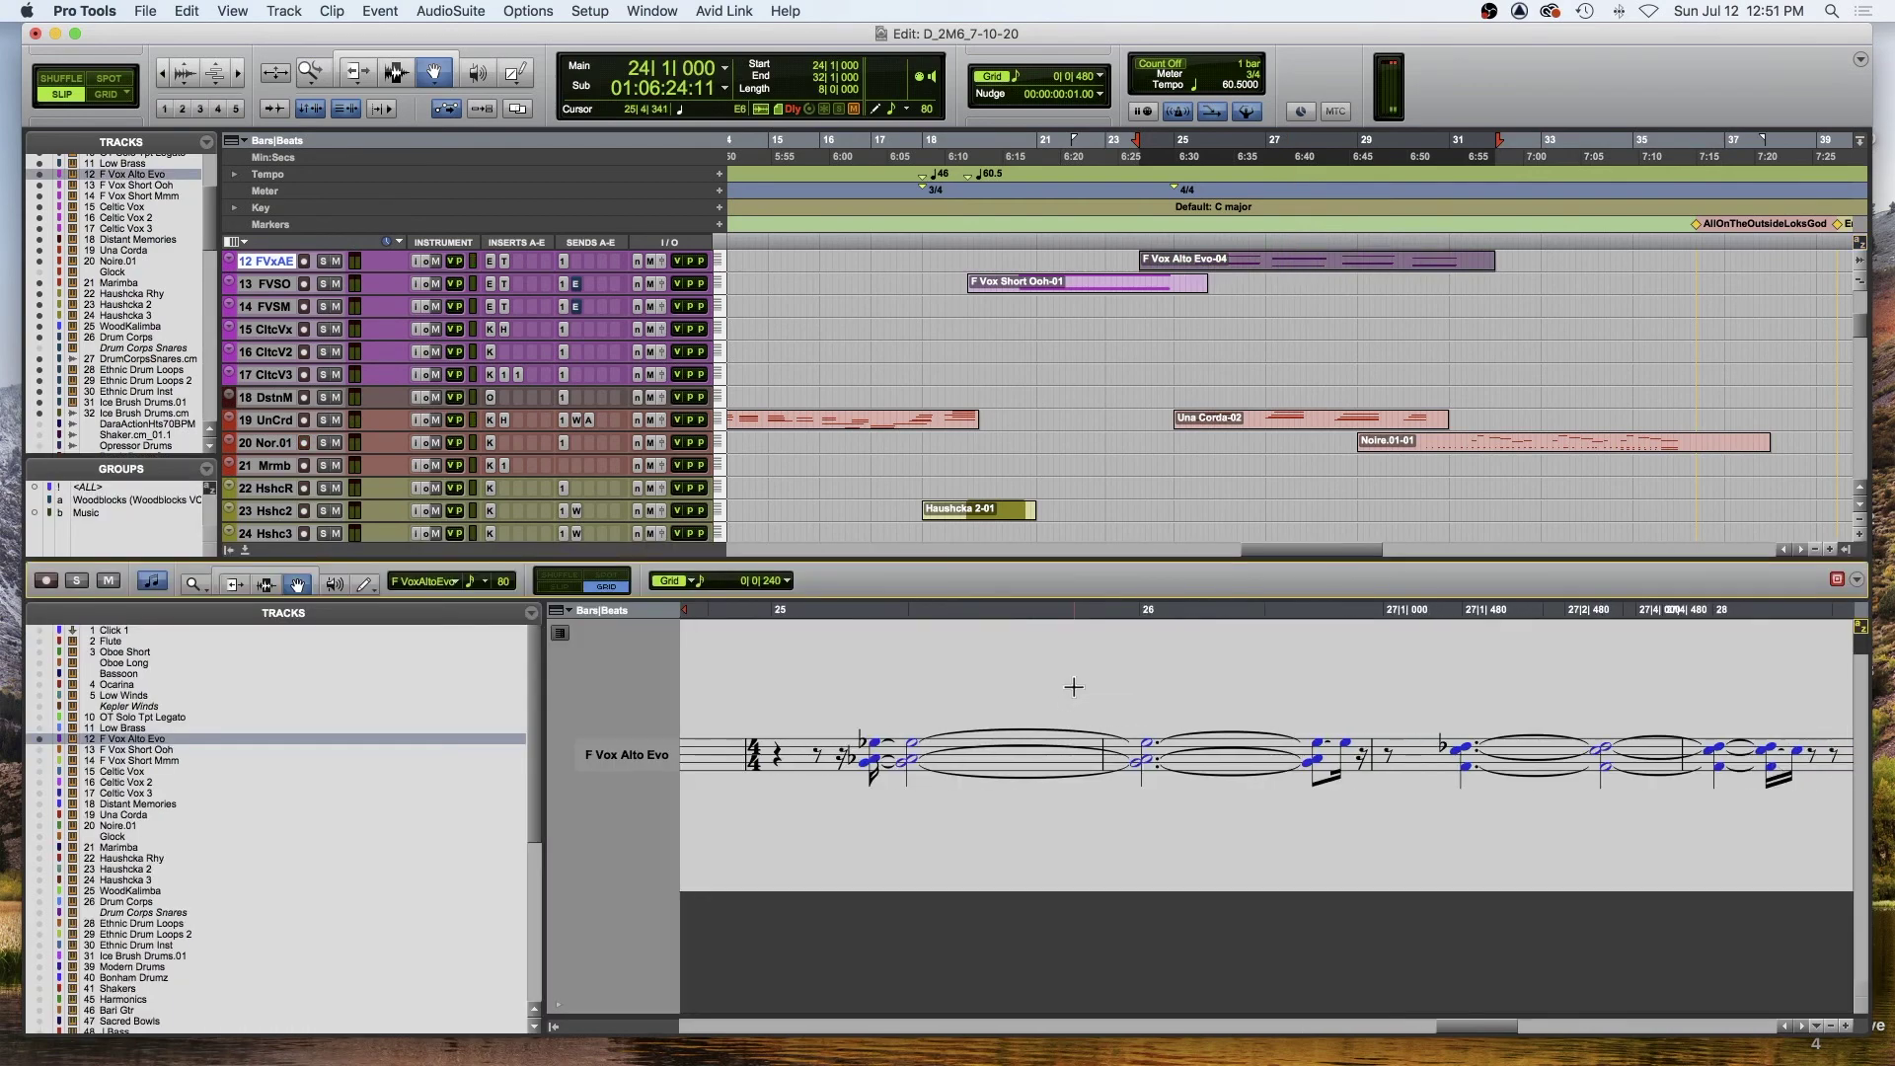
{"action": "left_click", "coordinate": [874, 704]}
{"action": "scroll", "coordinate": [874, 703], "scroll_direction": "right", "scroll_amount": 5}
{"action": "scroll", "coordinate": [875, 703], "scroll_direction": "left", "scroll_amount": 5}
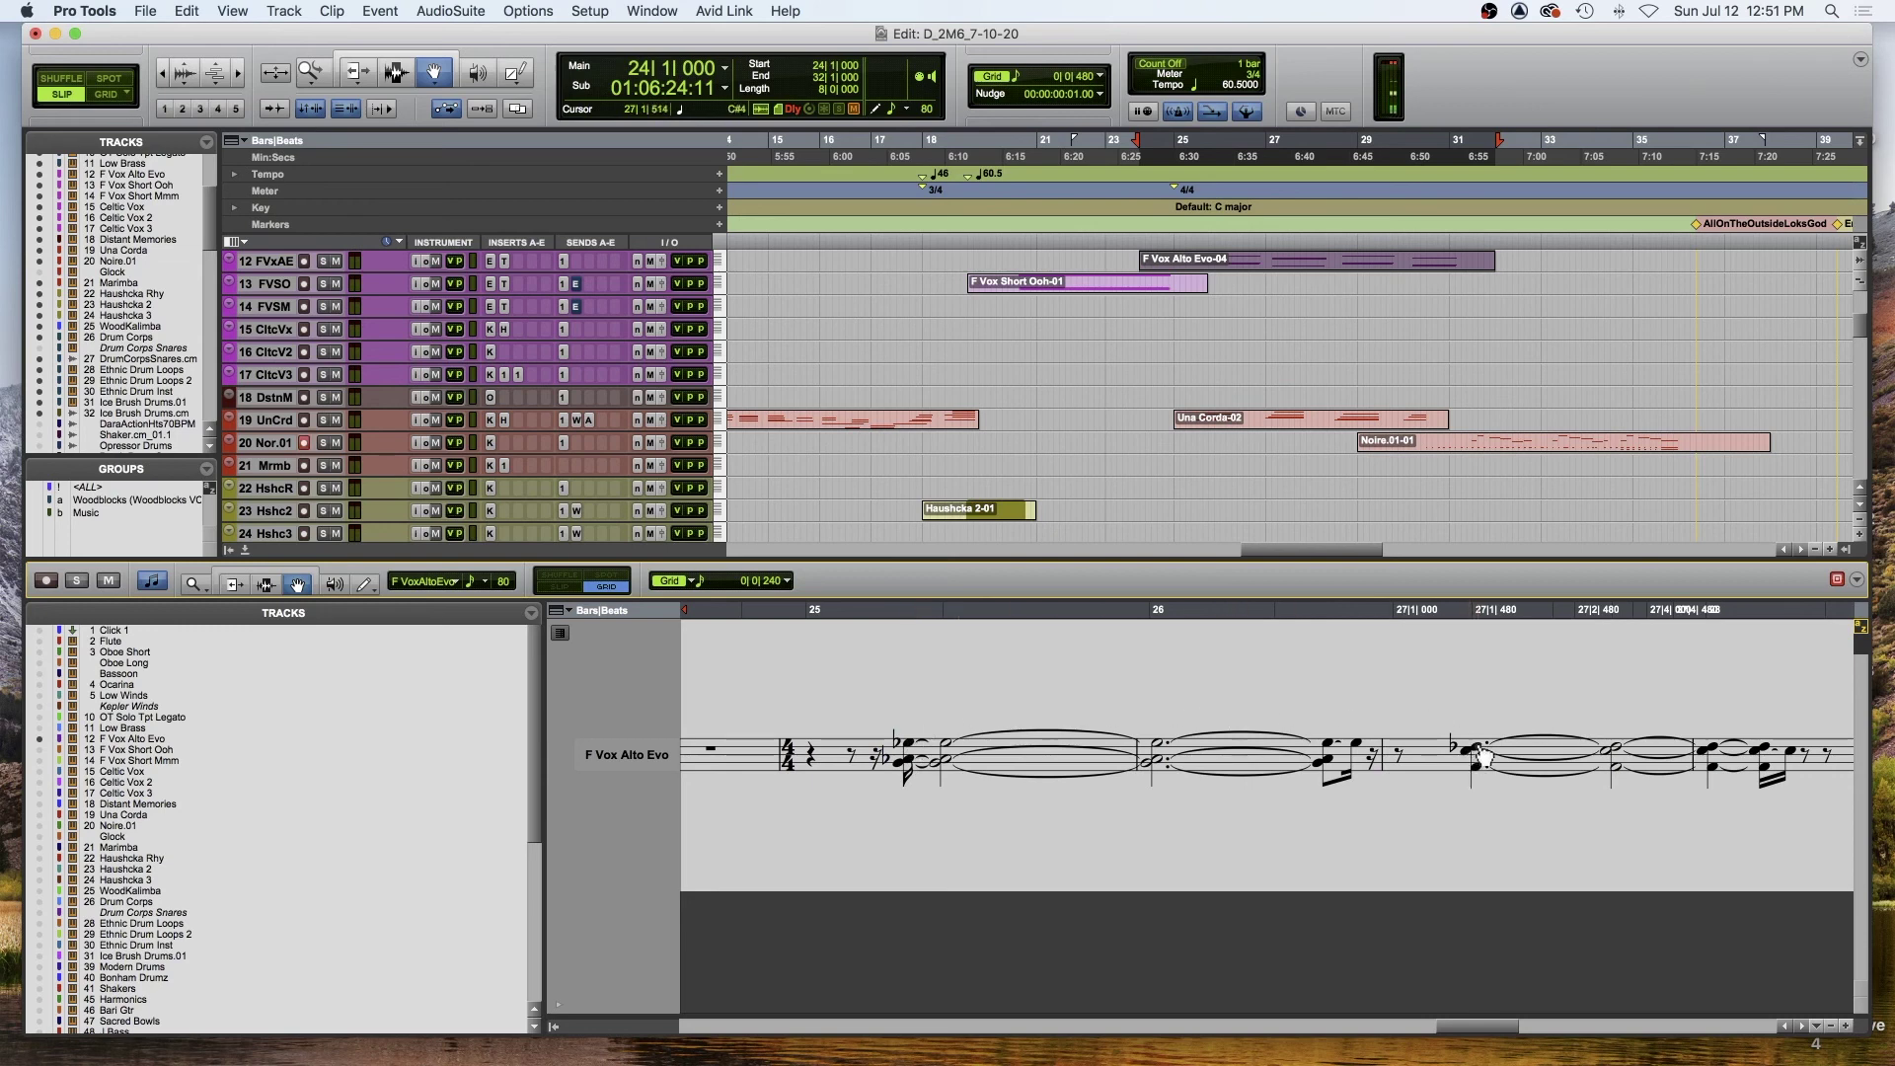
- Play the F Vox Alto Evo passage from 27|1|214 alongside its notation, stop playback and close the notation editor
{"action": "left_click", "coordinate": [1436, 625]}
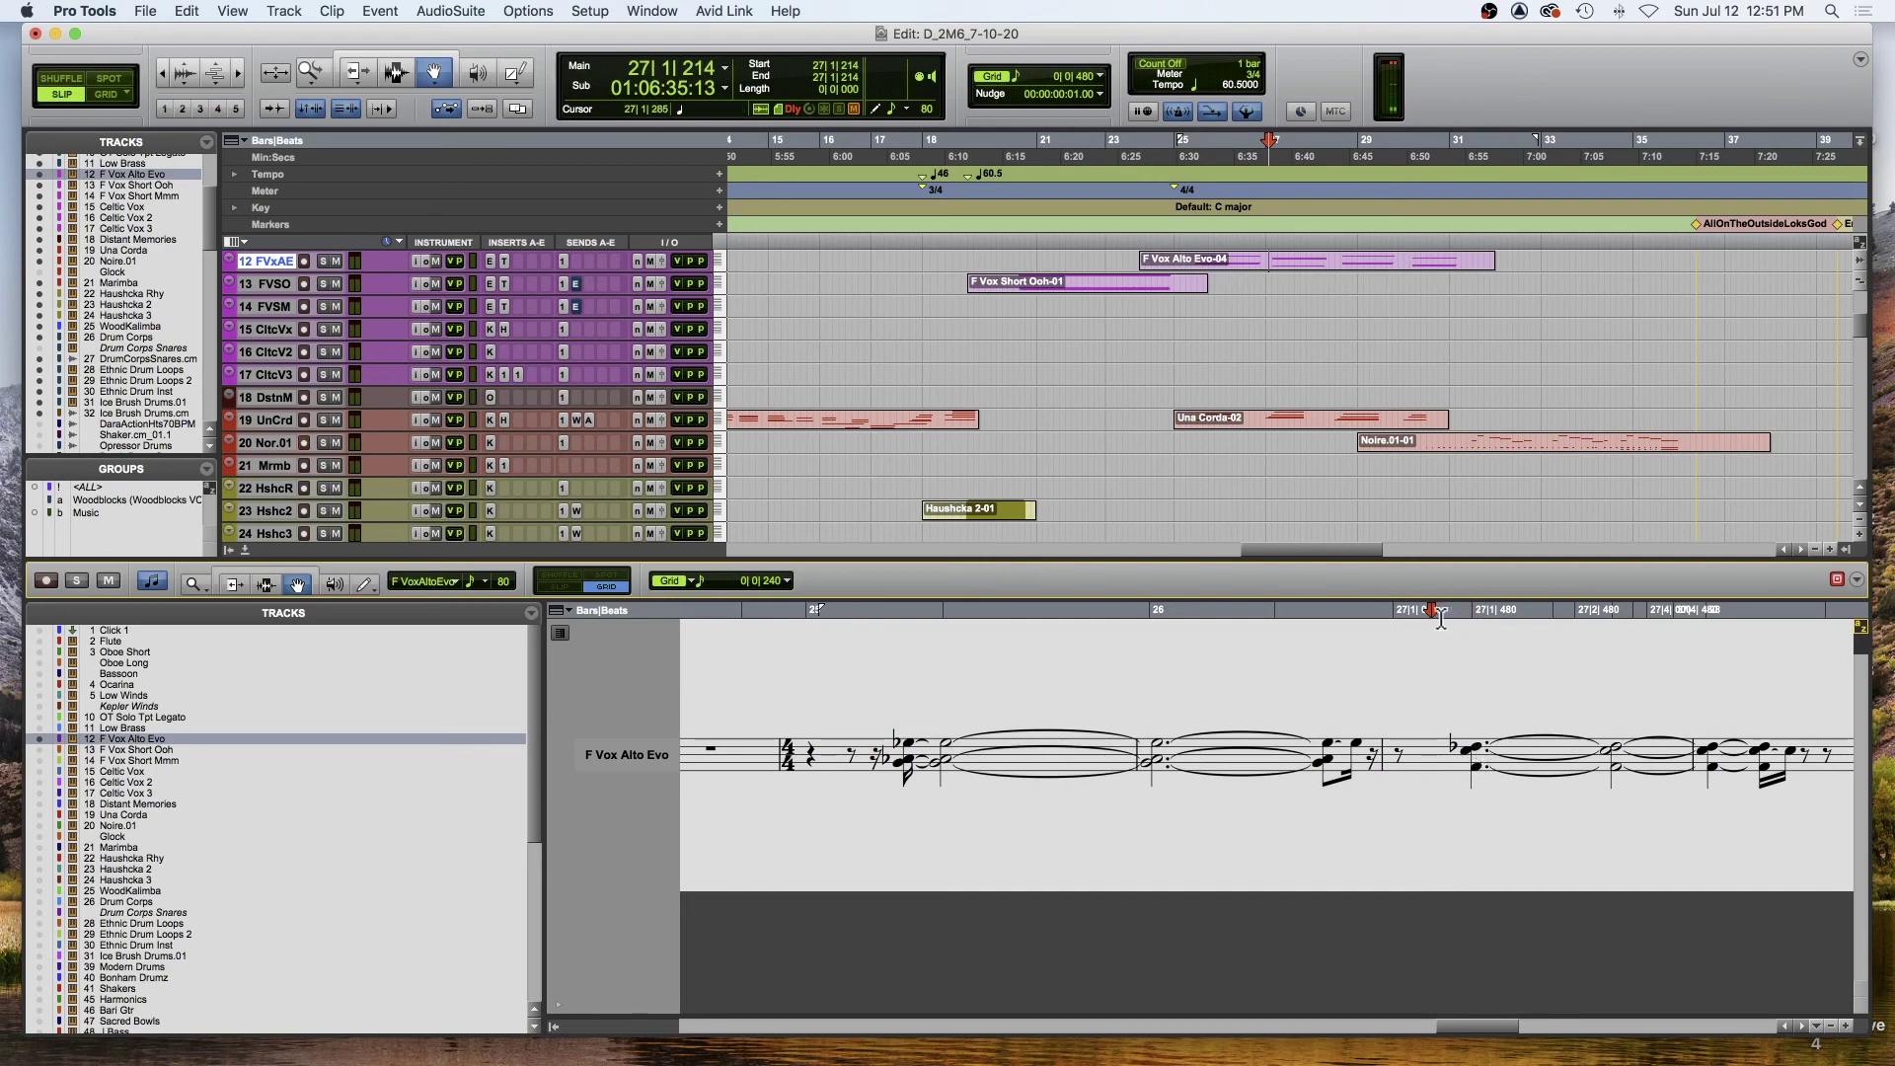
{"action": "key", "text": "space"}
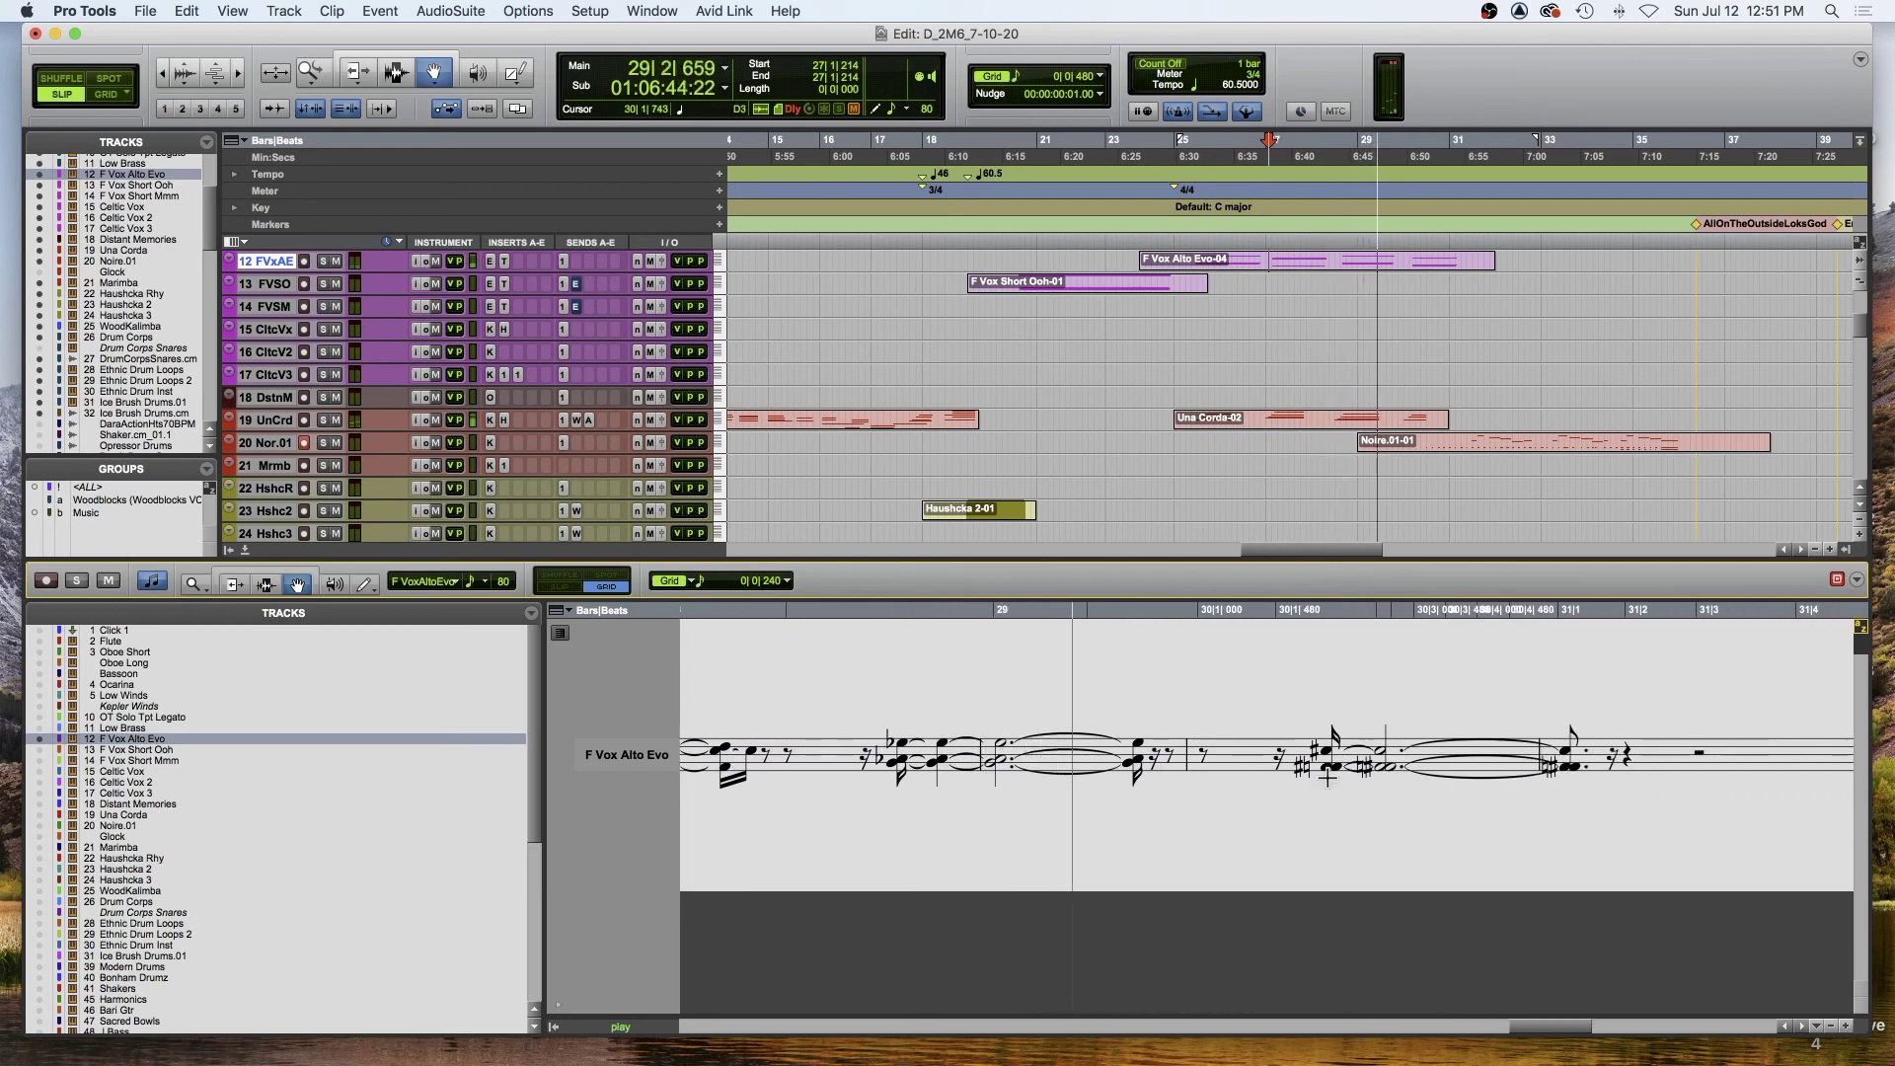
{"action": "key", "text": "space"}
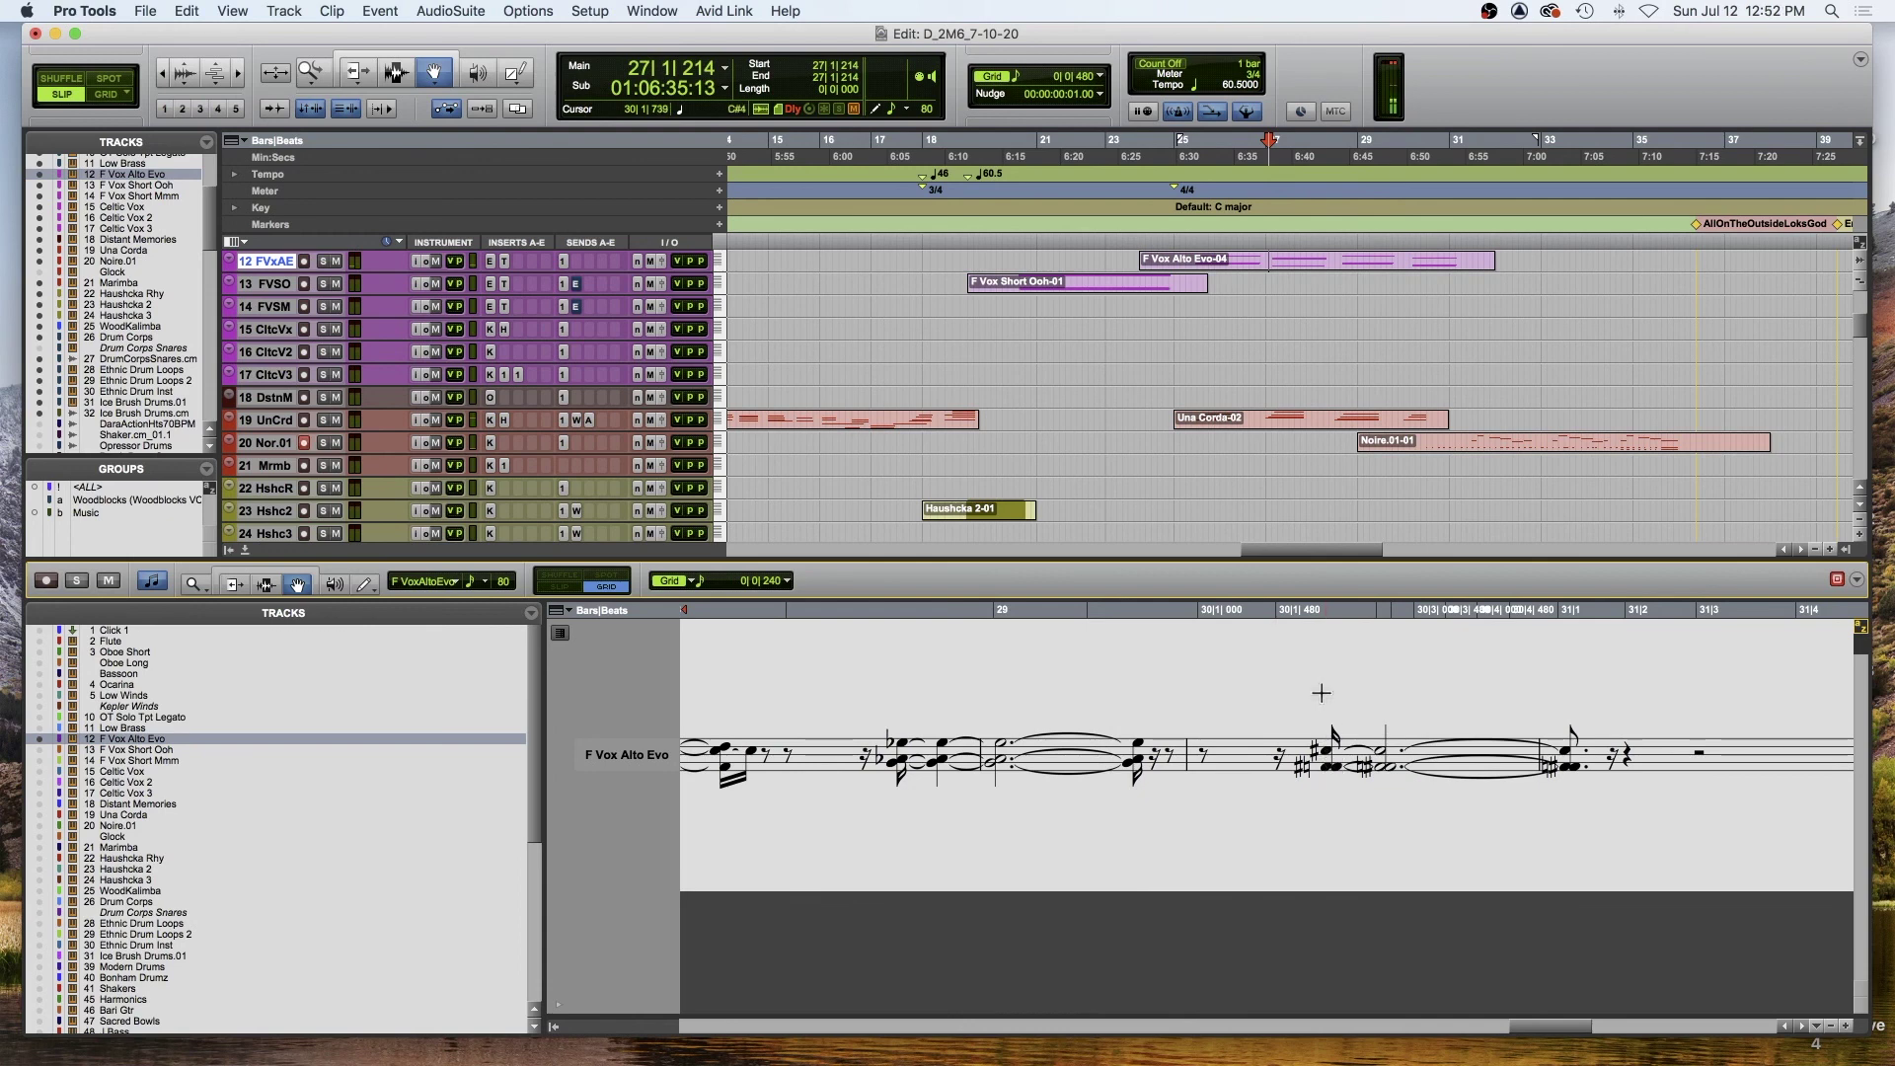
{"action": "left_click", "coordinate": [247, 553]}
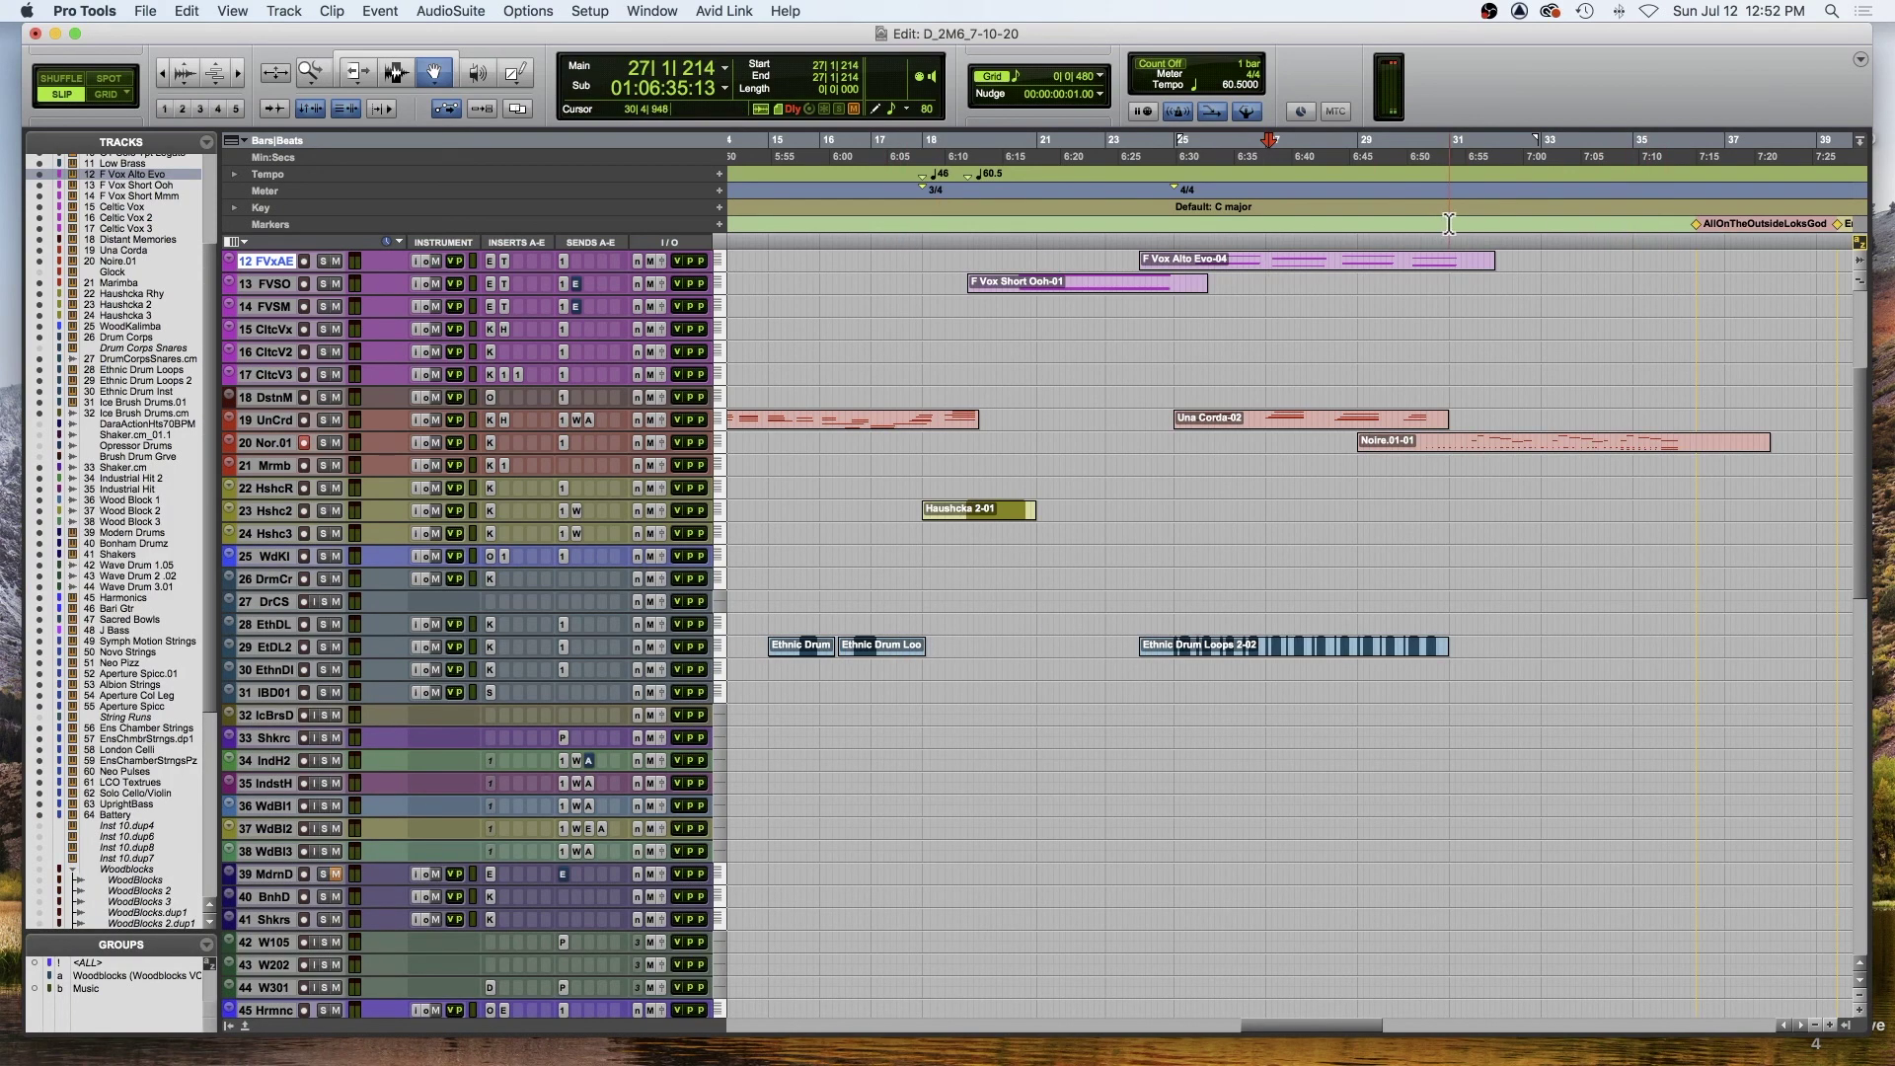
- Play the section transition from 30|4|948 and from 28|3|585, viewing the clips up to the Emmitt Smith marker
{"action": "left_click", "coordinate": [1448, 223]}
{"action": "key", "text": "space"}
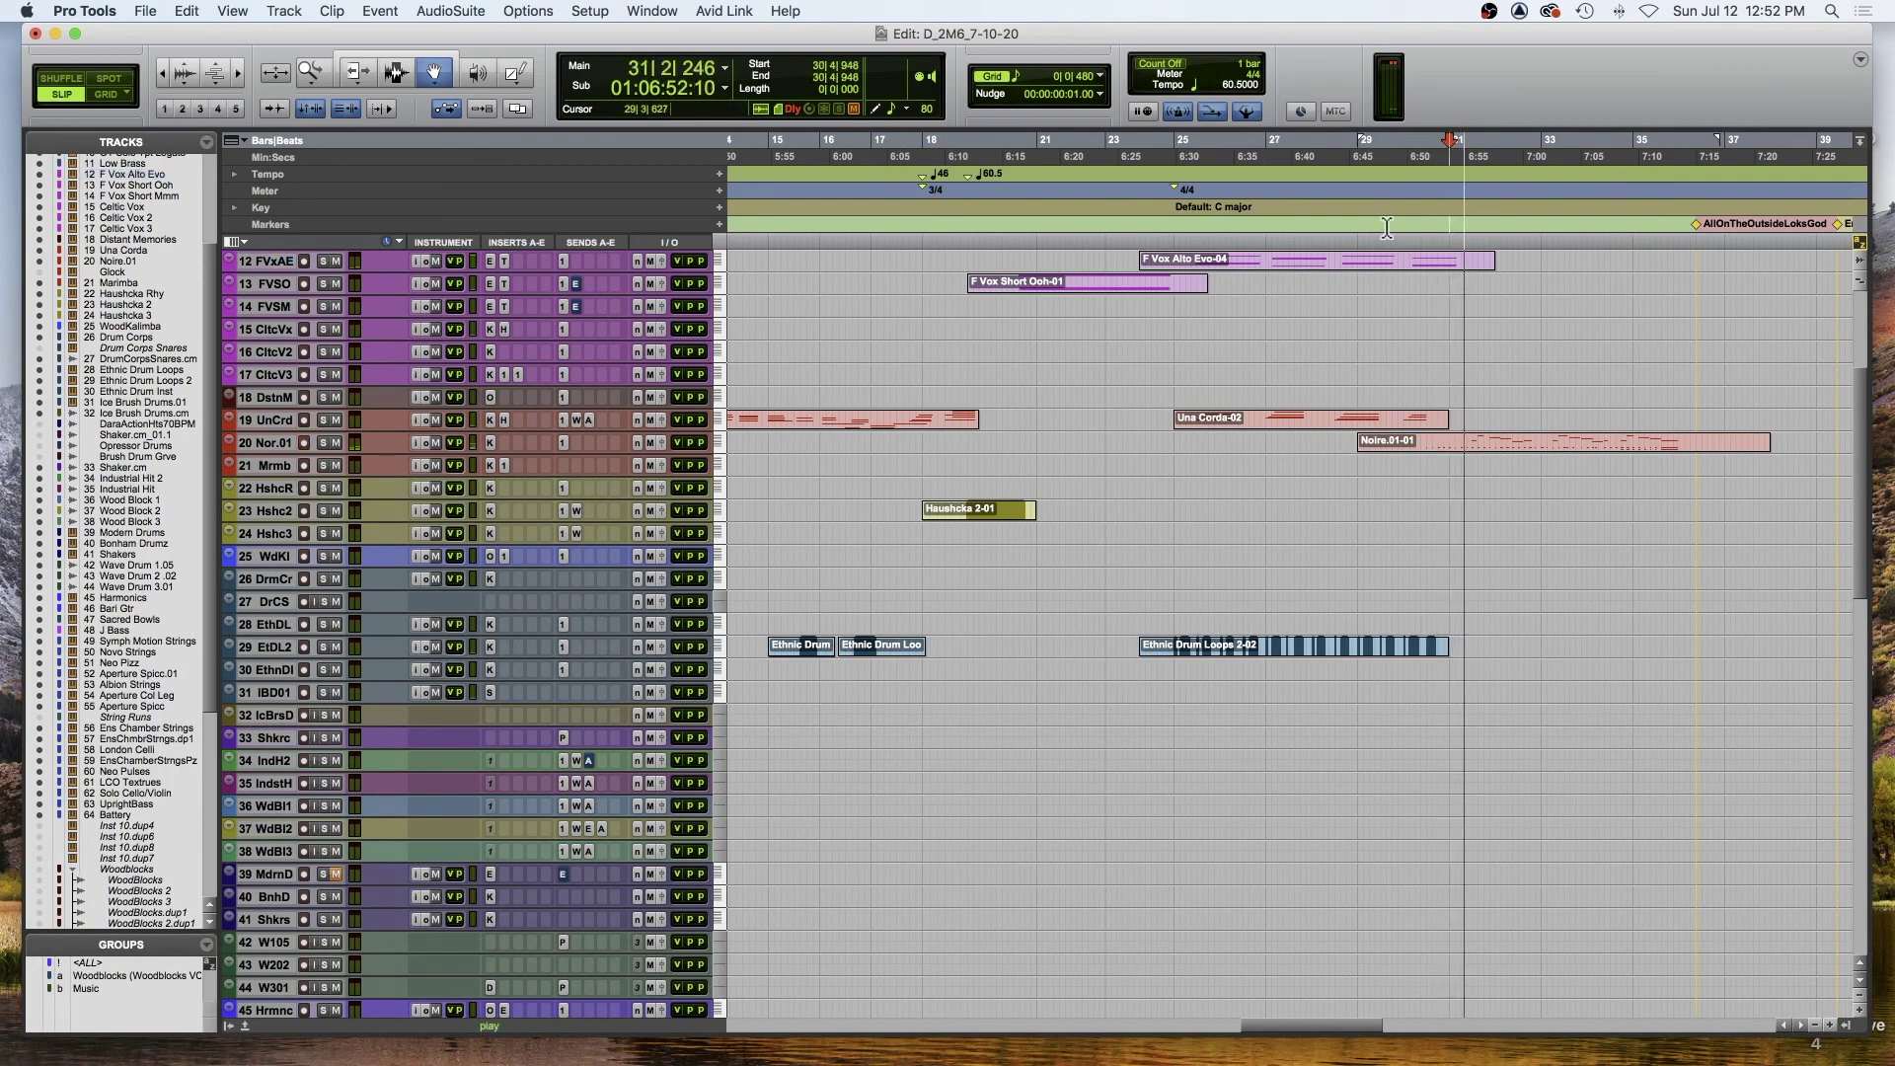
{"action": "left_click", "coordinate": [1342, 227]}
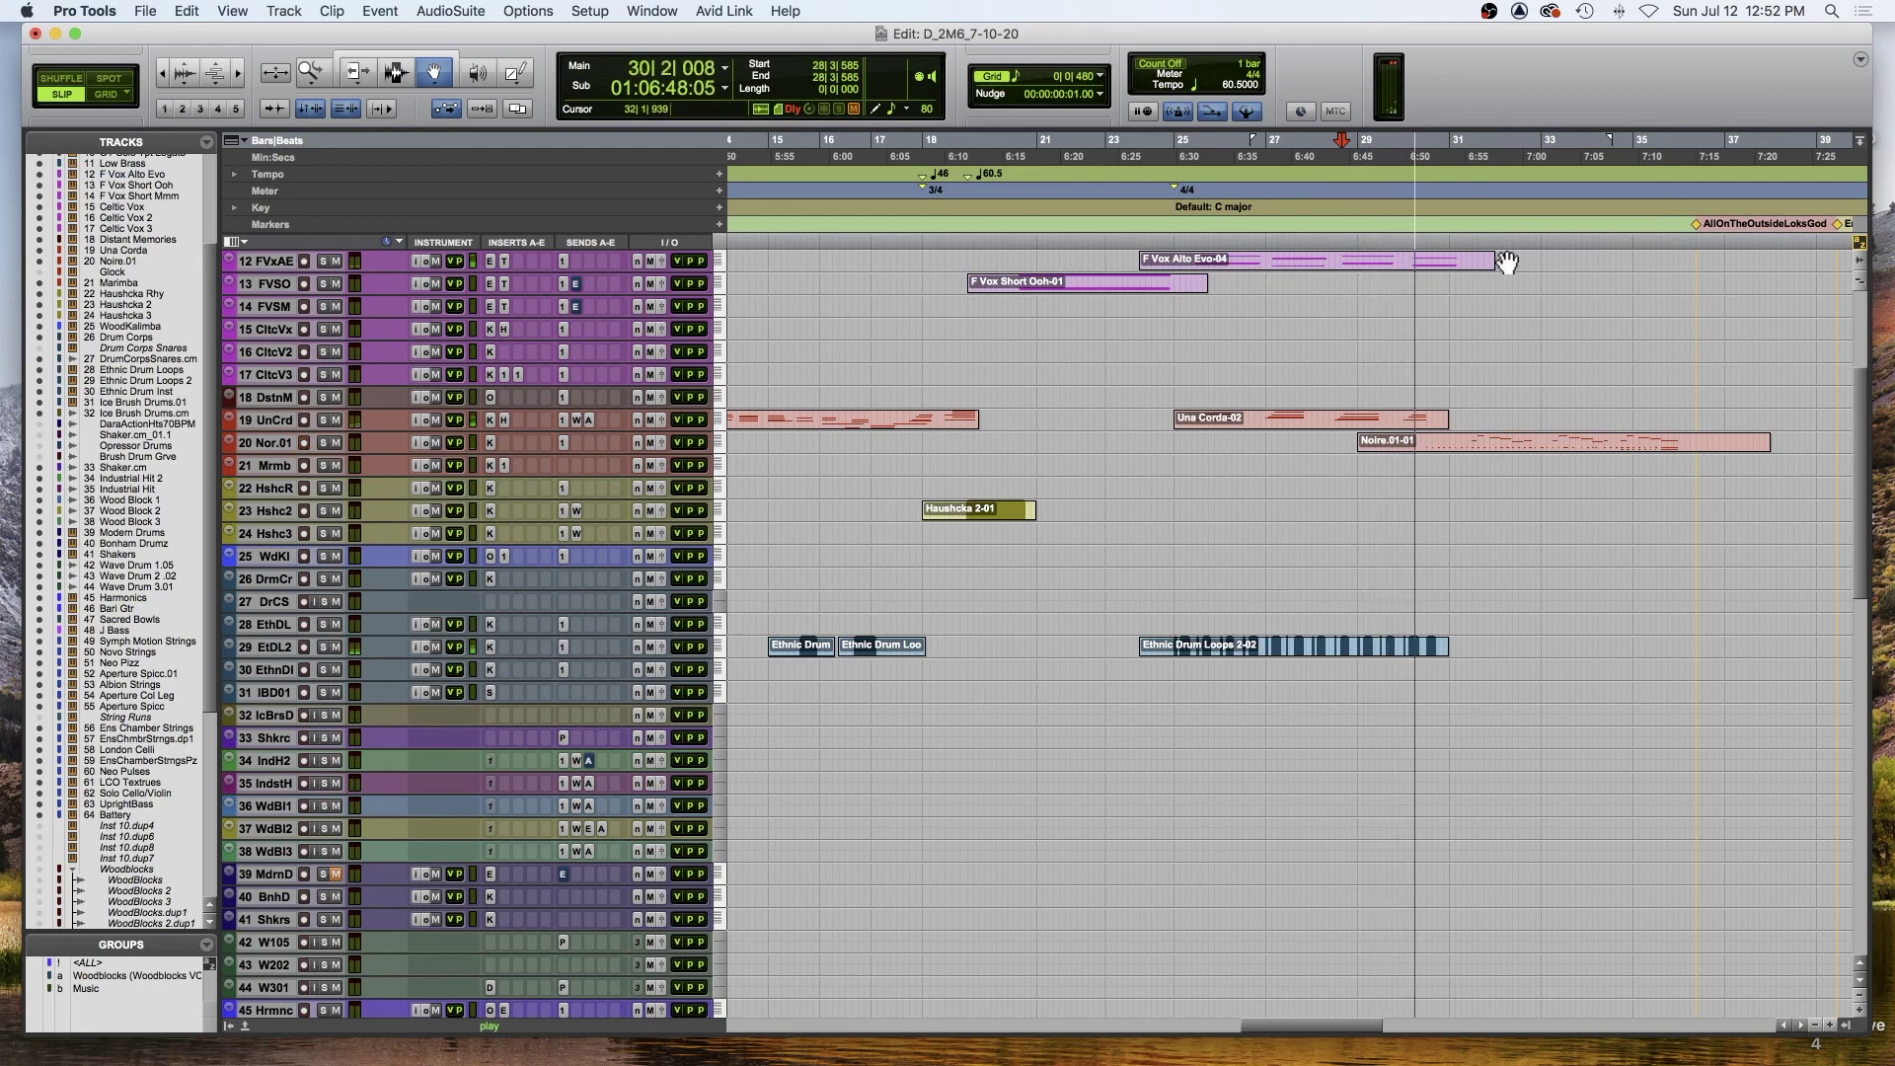
{"action": "scroll", "coordinate": [1507, 262], "scroll_direction": "right", "scroll_amount": 5}
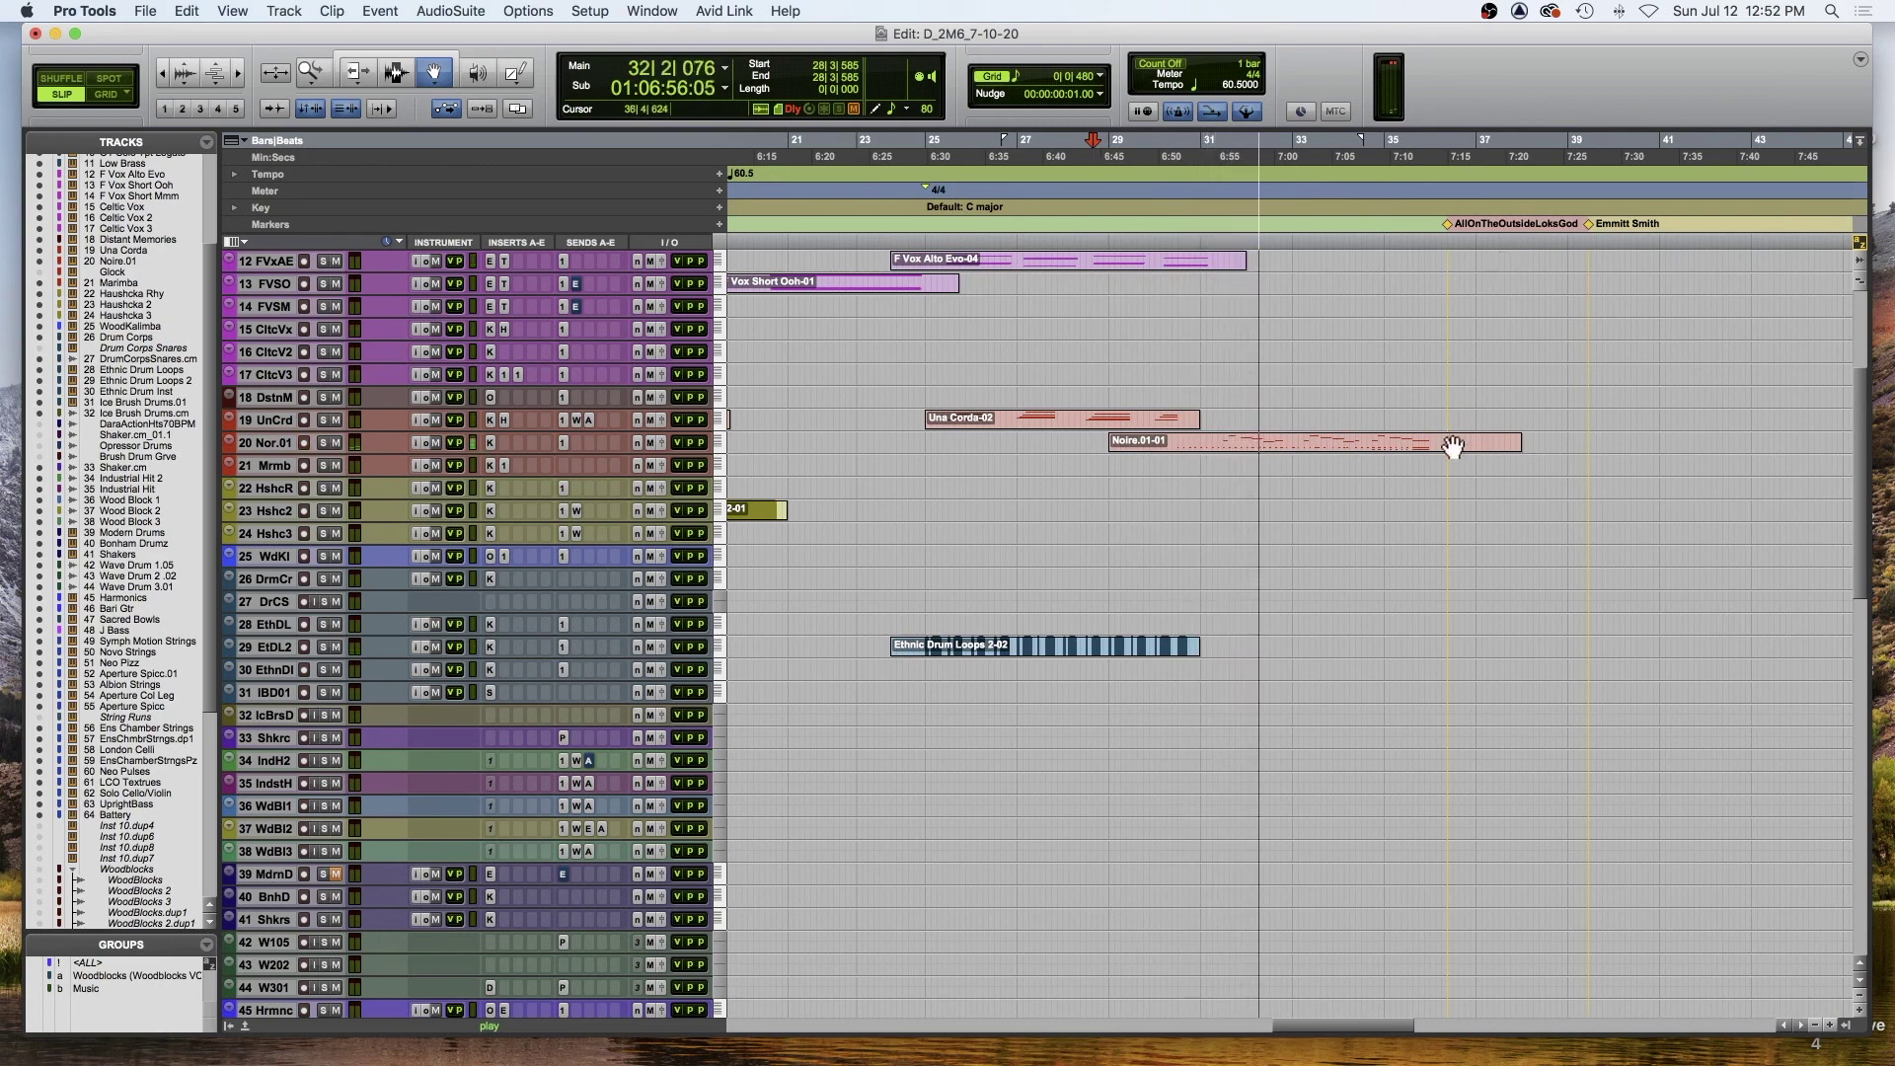
{"action": "scroll", "coordinate": [1346, 472], "scroll_direction": "left", "scroll_amount": 2}
- Select the Noire.01-01 clip, solo the Noire.01 and Ocarina tracks, and play them together from 31|1|484
{"action": "left_click", "coordinate": [1321, 449]}
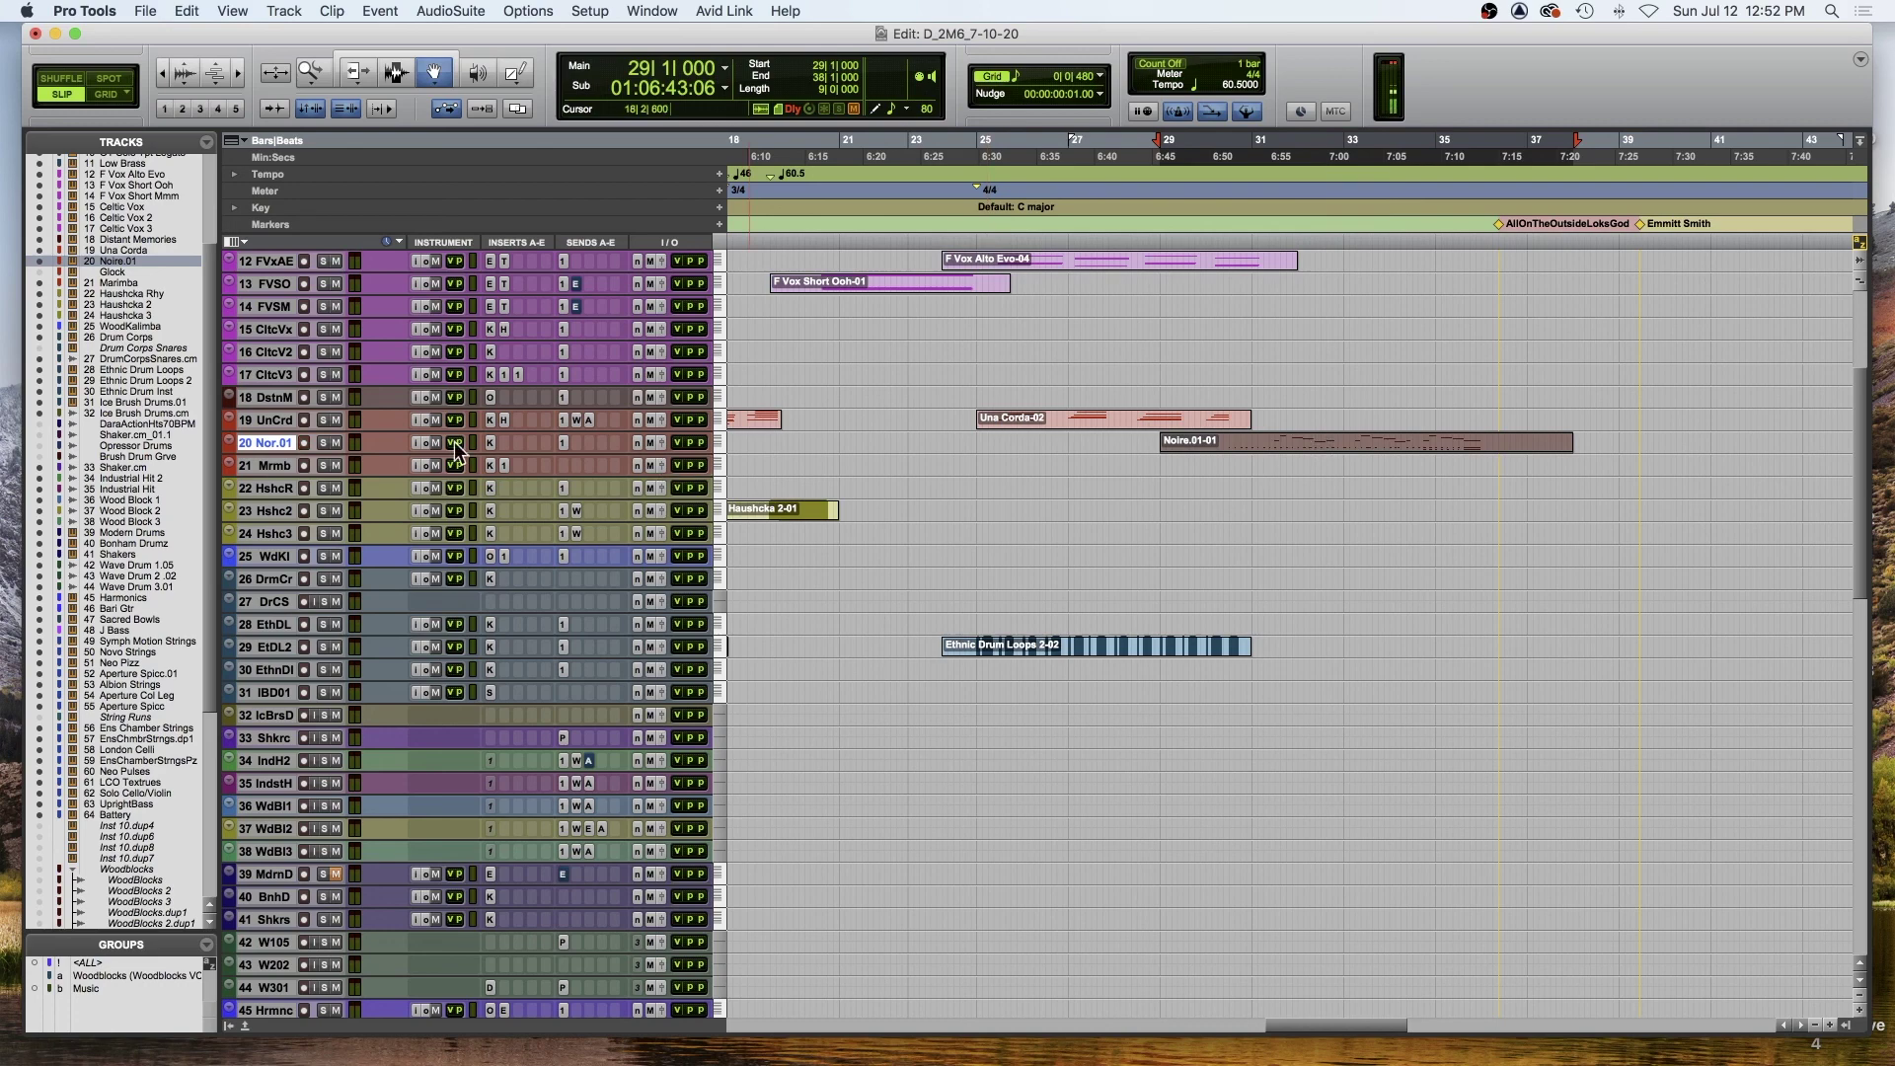
{"action": "left_click", "coordinate": [324, 443]}
{"action": "scroll", "coordinate": [1044, 436], "scroll_direction": "up", "scroll_amount": 5}
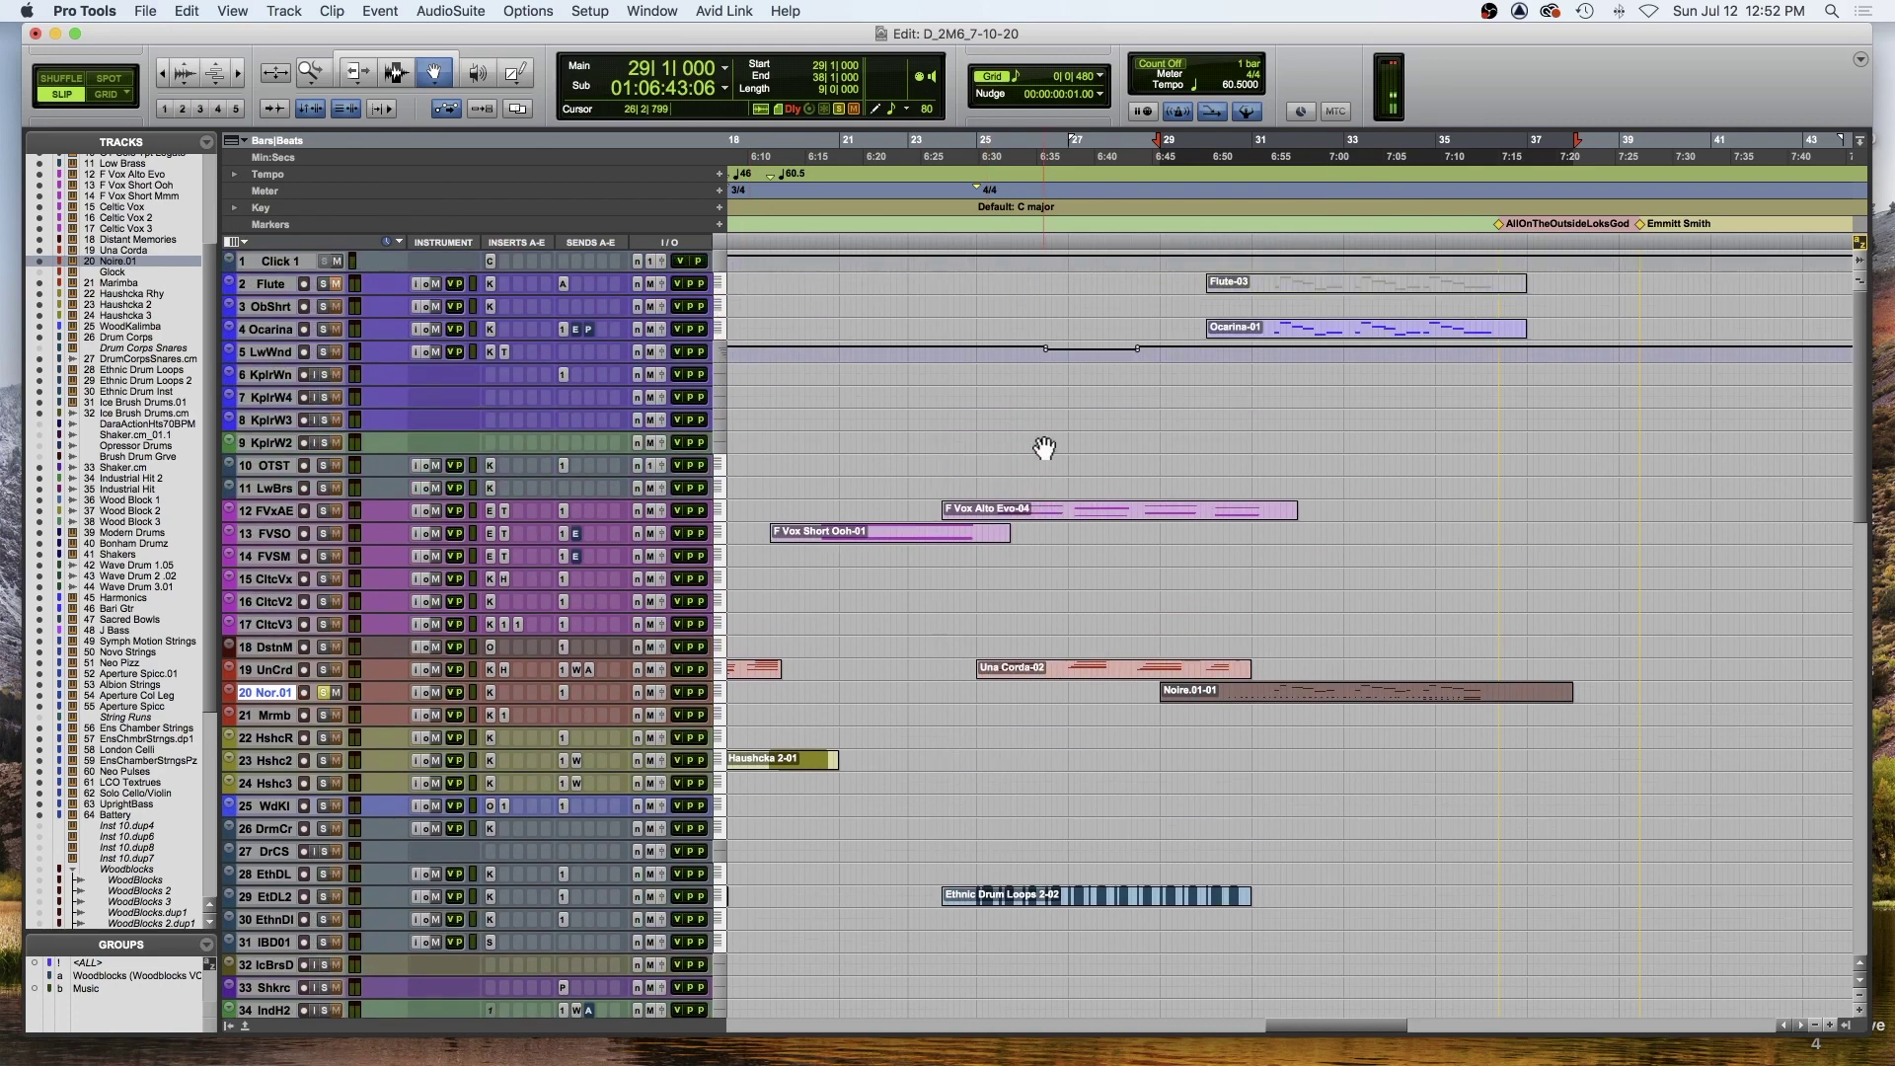
{"action": "left_click", "coordinate": [324, 328]}
{"action": "left_click", "coordinate": [1262, 223]}
{"action": "key", "text": "space"}
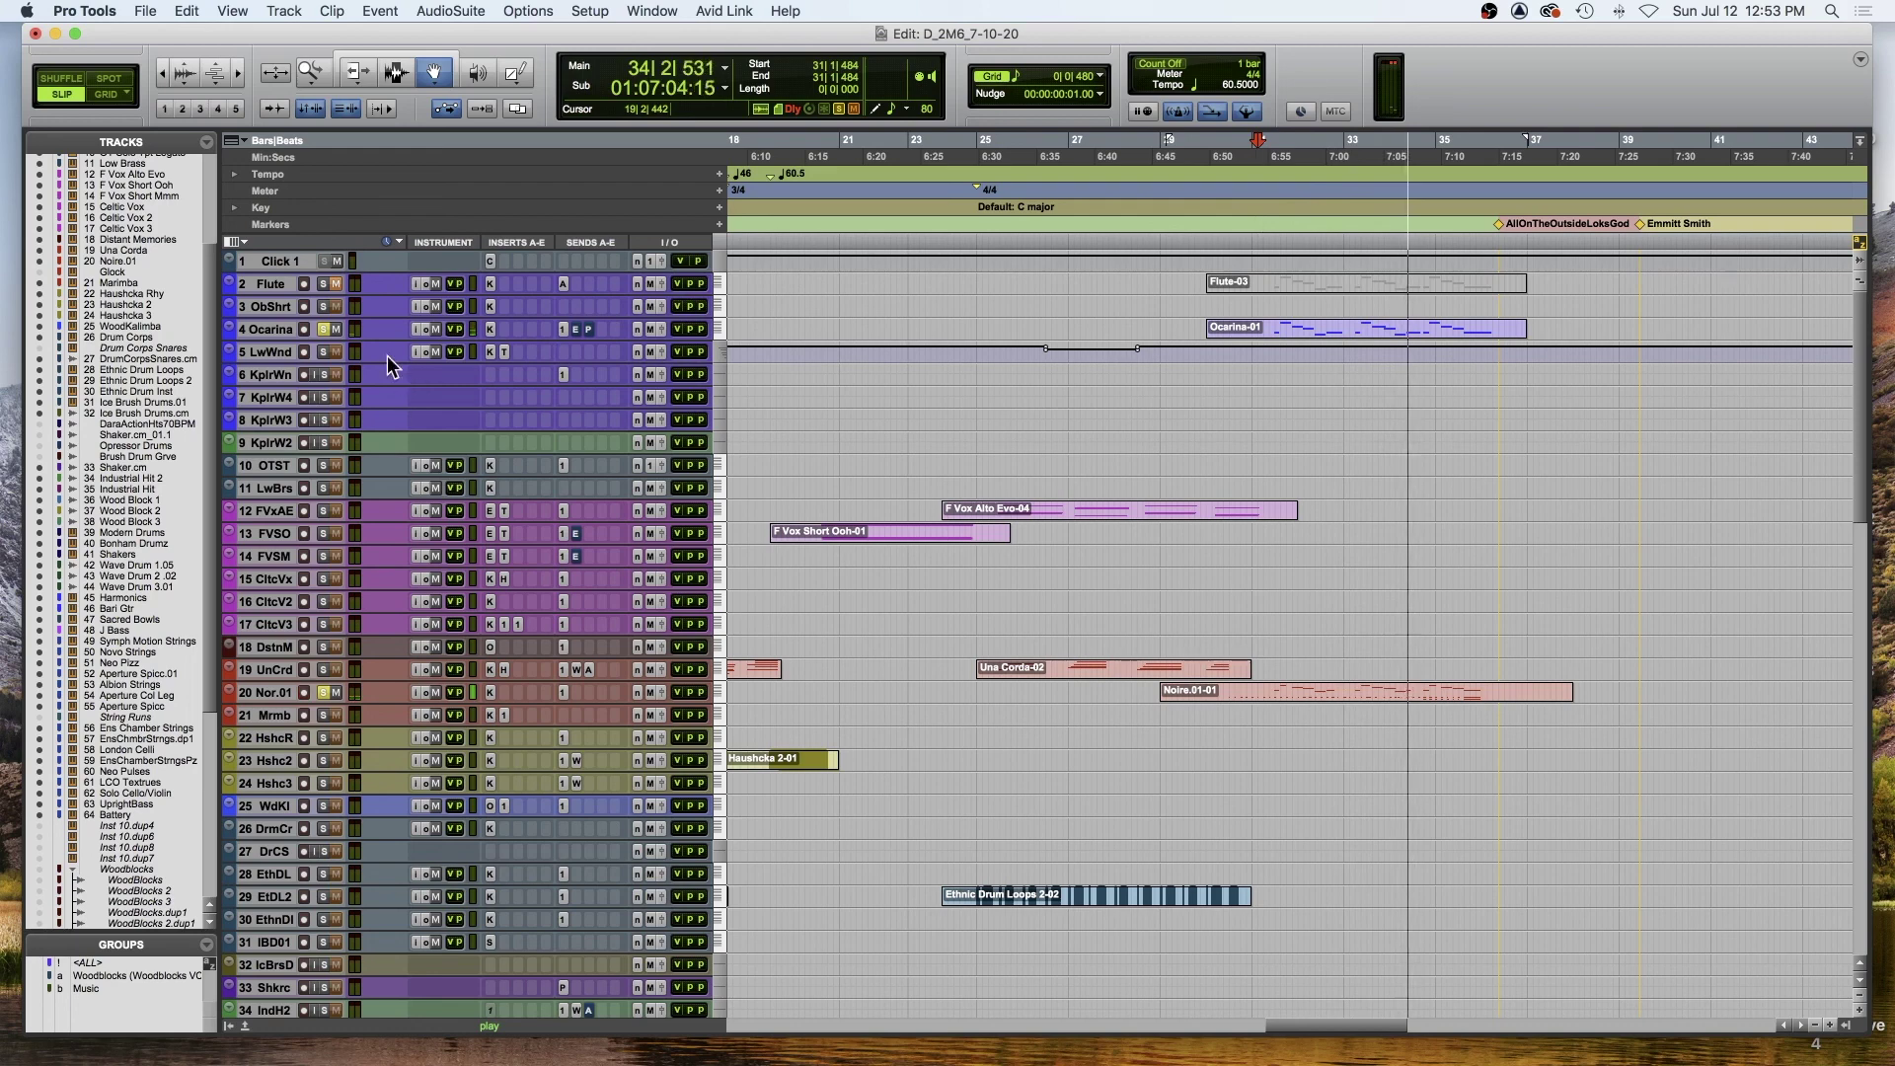
- Unsolo the Ocarina and Noire.01 tracks, stop playback and return to the string tracks
{"action": "left_click", "coordinate": [326, 330]}
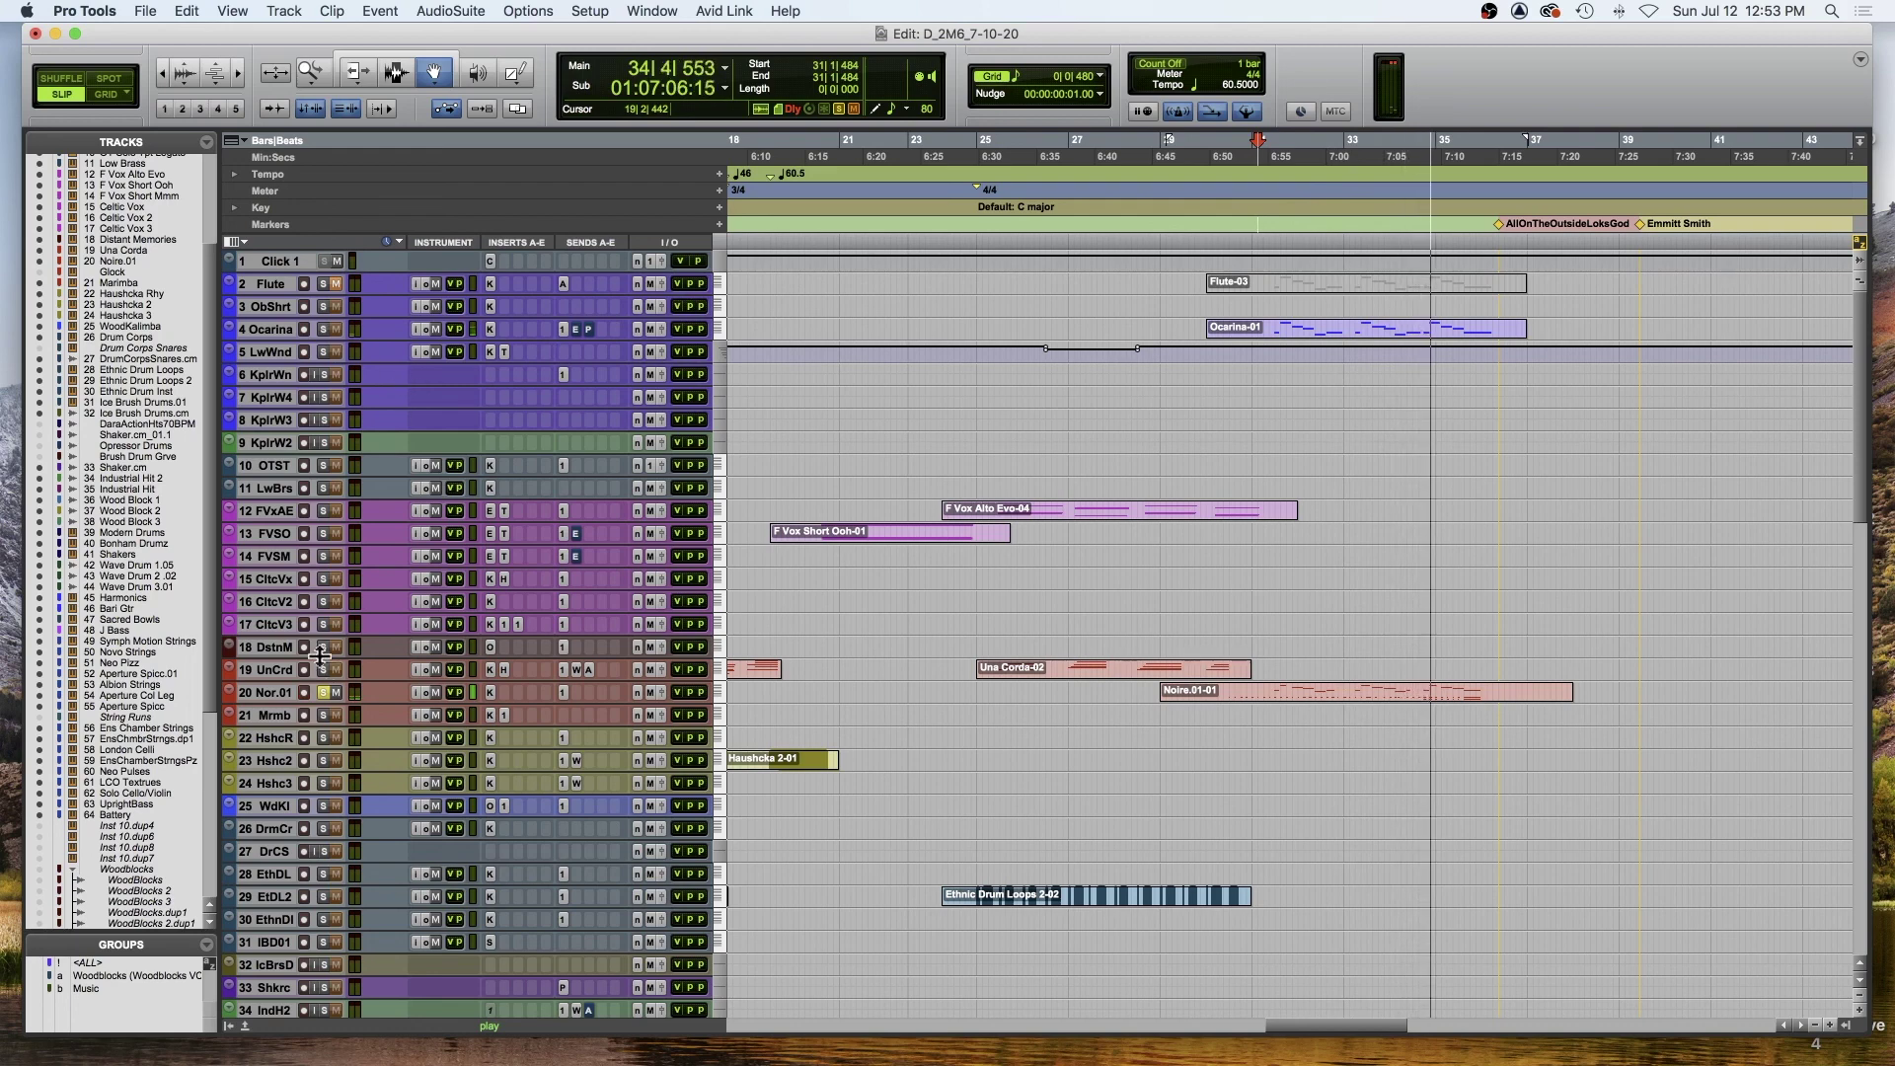
{"action": "left_click", "coordinate": [319, 691]}
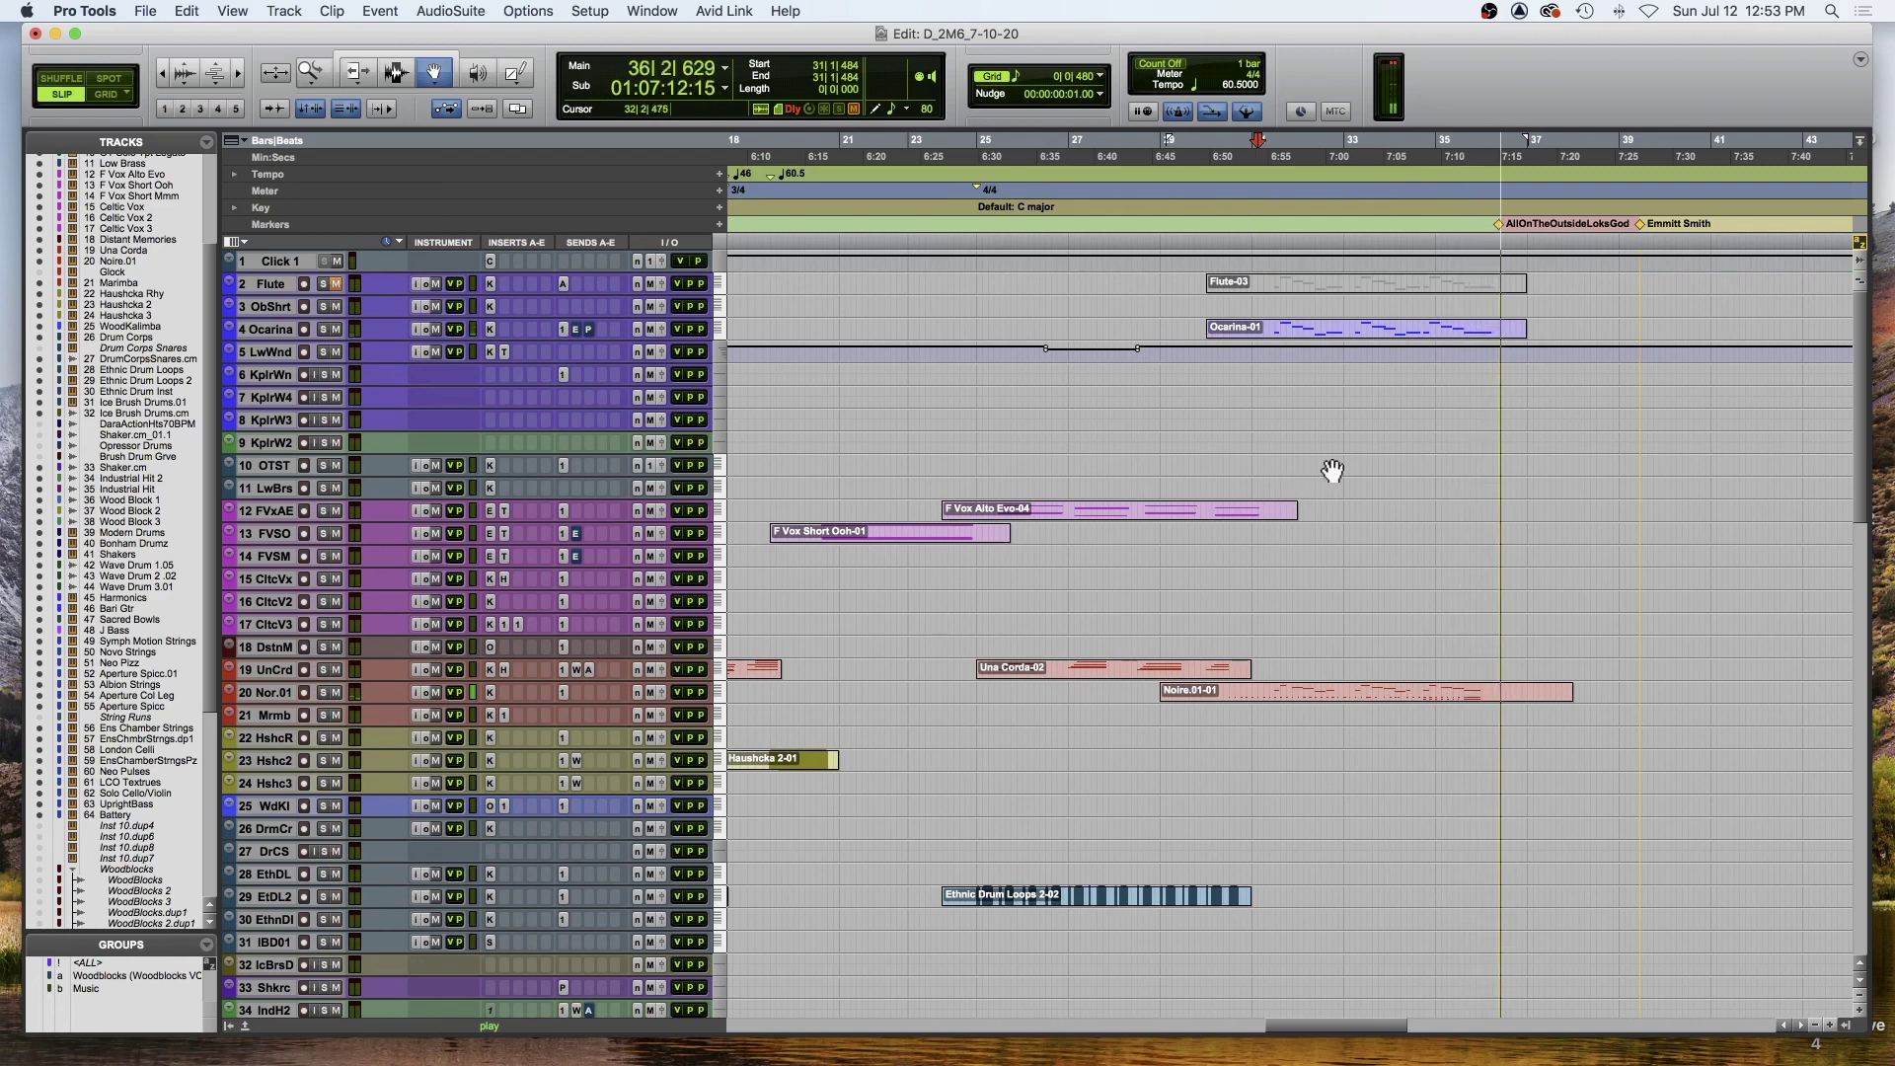
{"action": "key", "text": "space"}
{"action": "scroll", "coordinate": [1294, 474], "scroll_direction": "down", "scroll_amount": 5}
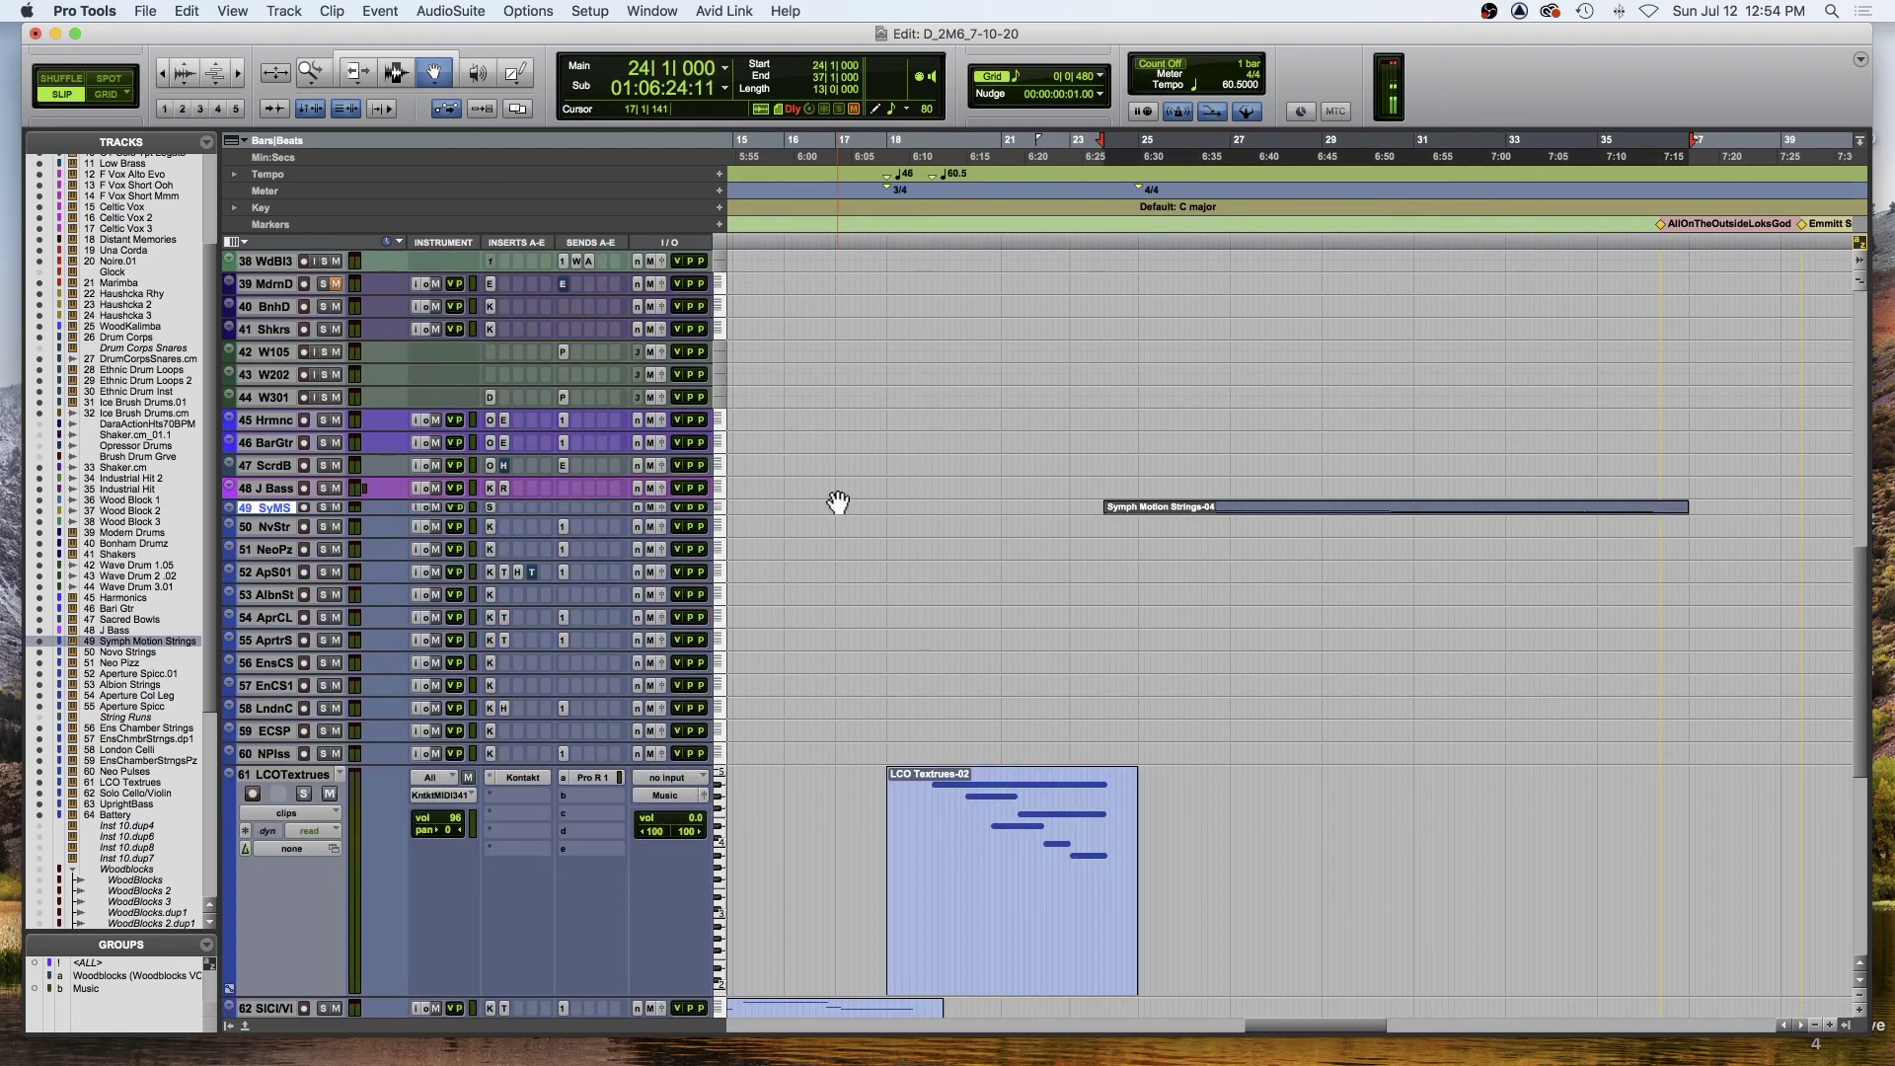